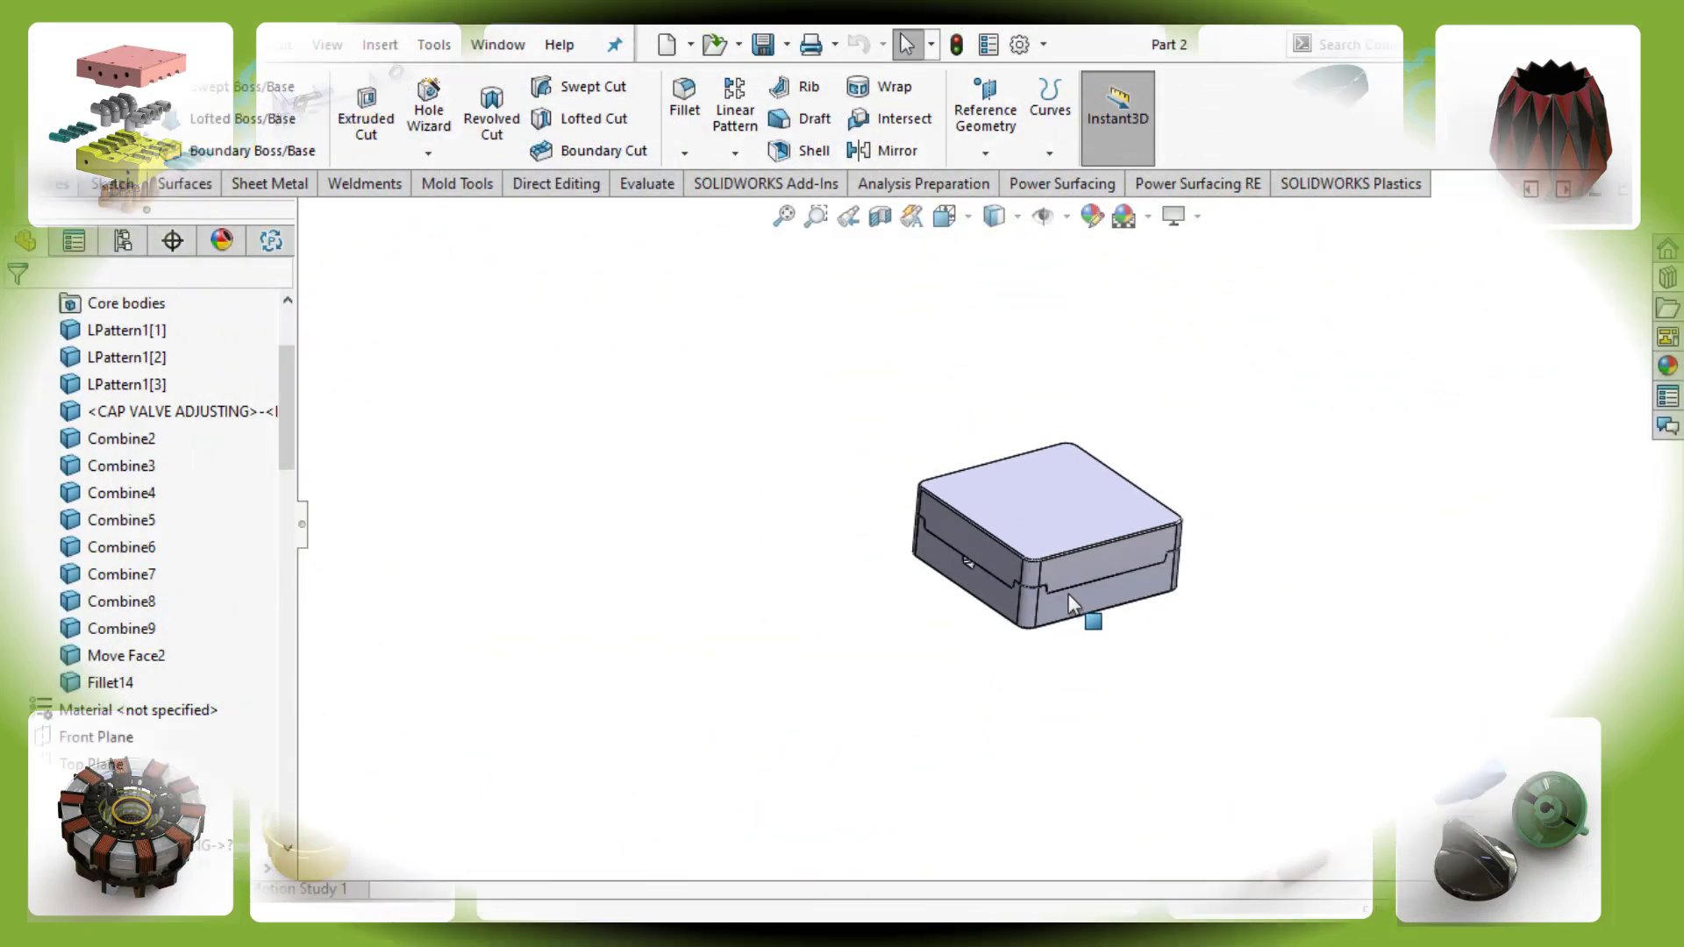
Isolate the Tooling Split1 body and view its flat eight-hole face normal to the screen.
right_click(986, 628)
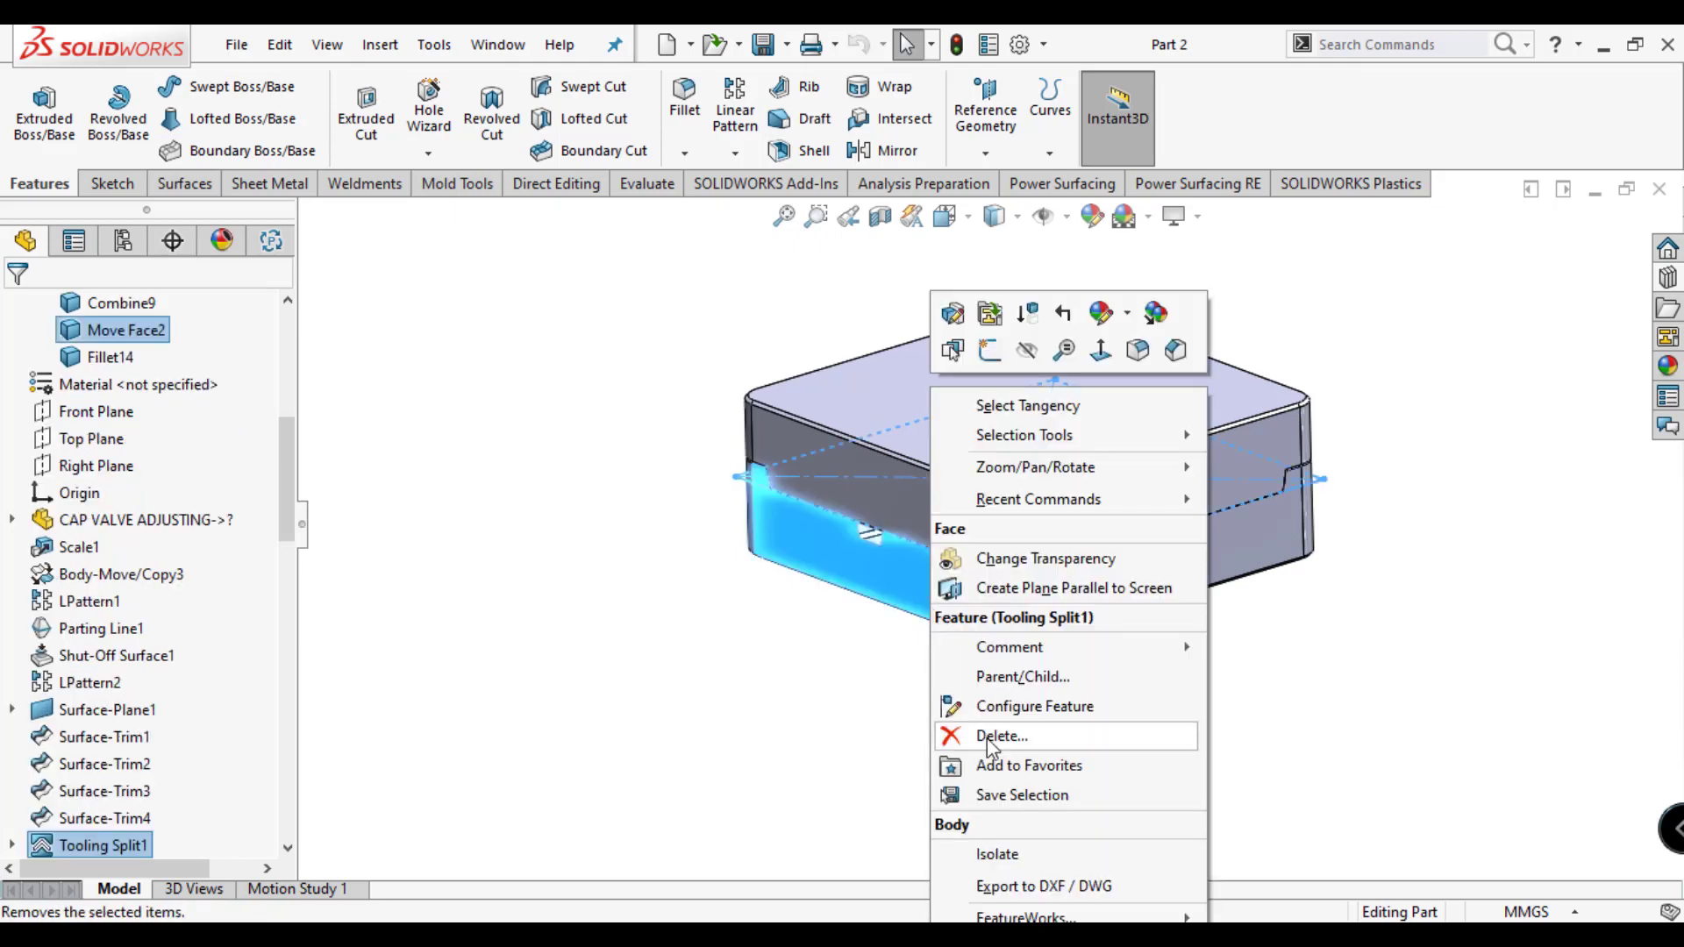
left_click(1000, 854)
middle_click_drag(1085, 651, 839, 571)
left_click(1197, 458)
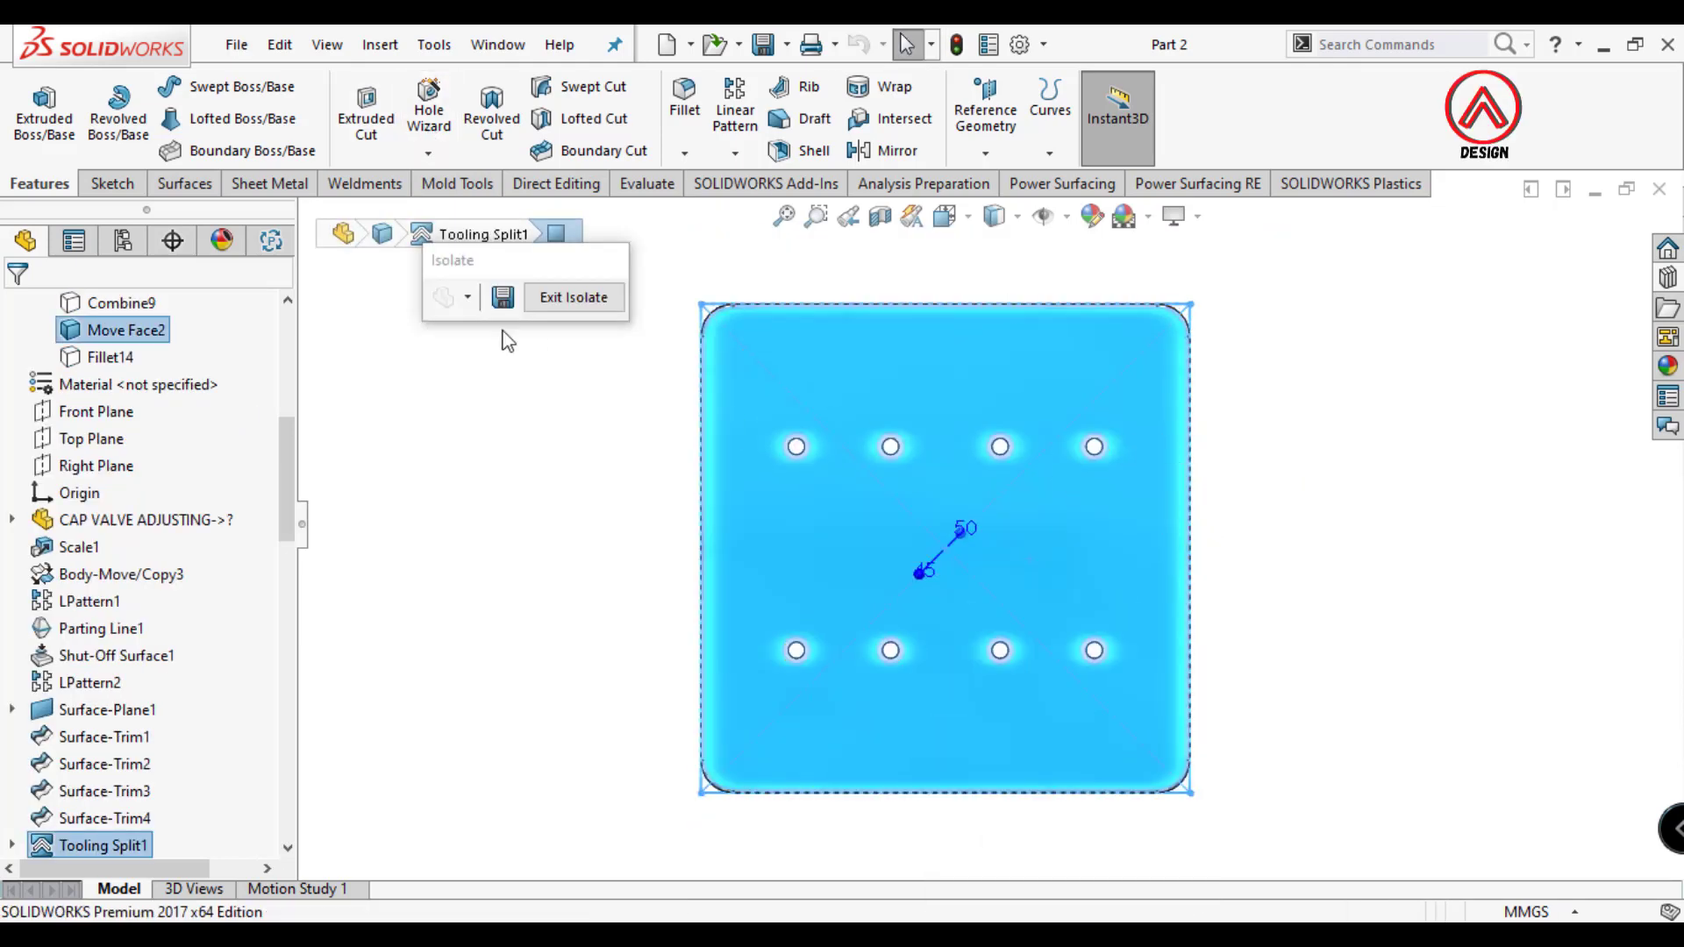
key("Escape")
Start a Hole Wizard feature on the flat plate face using the tapped hole type.
left_click(793, 408)
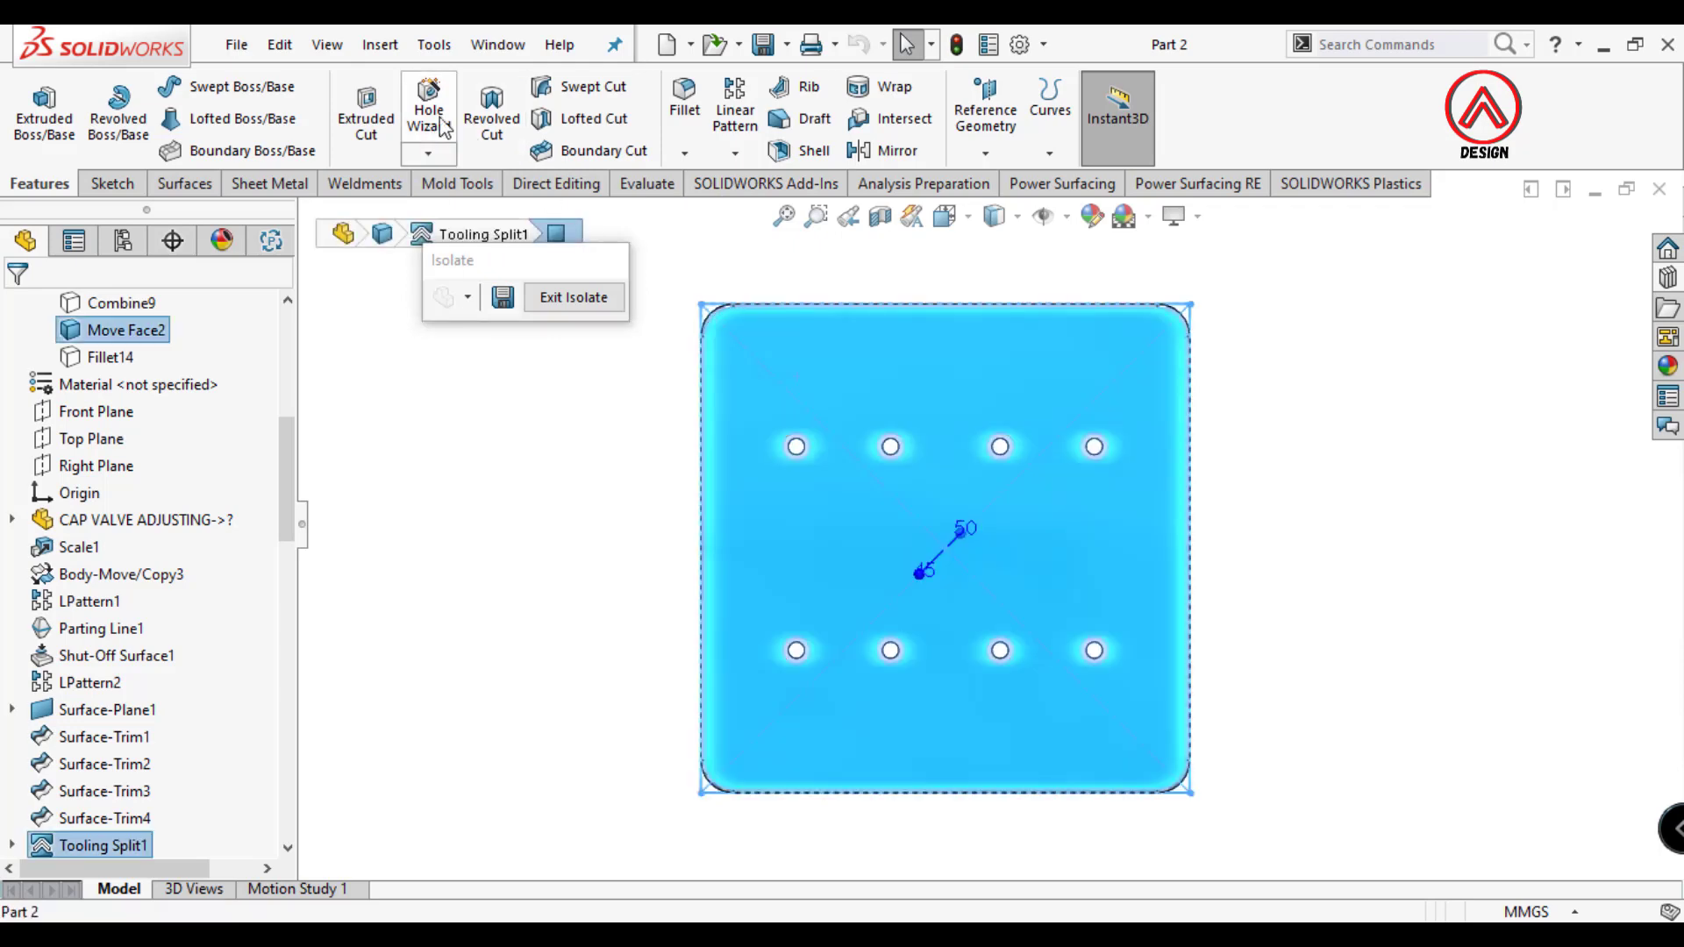
left_click(425, 123)
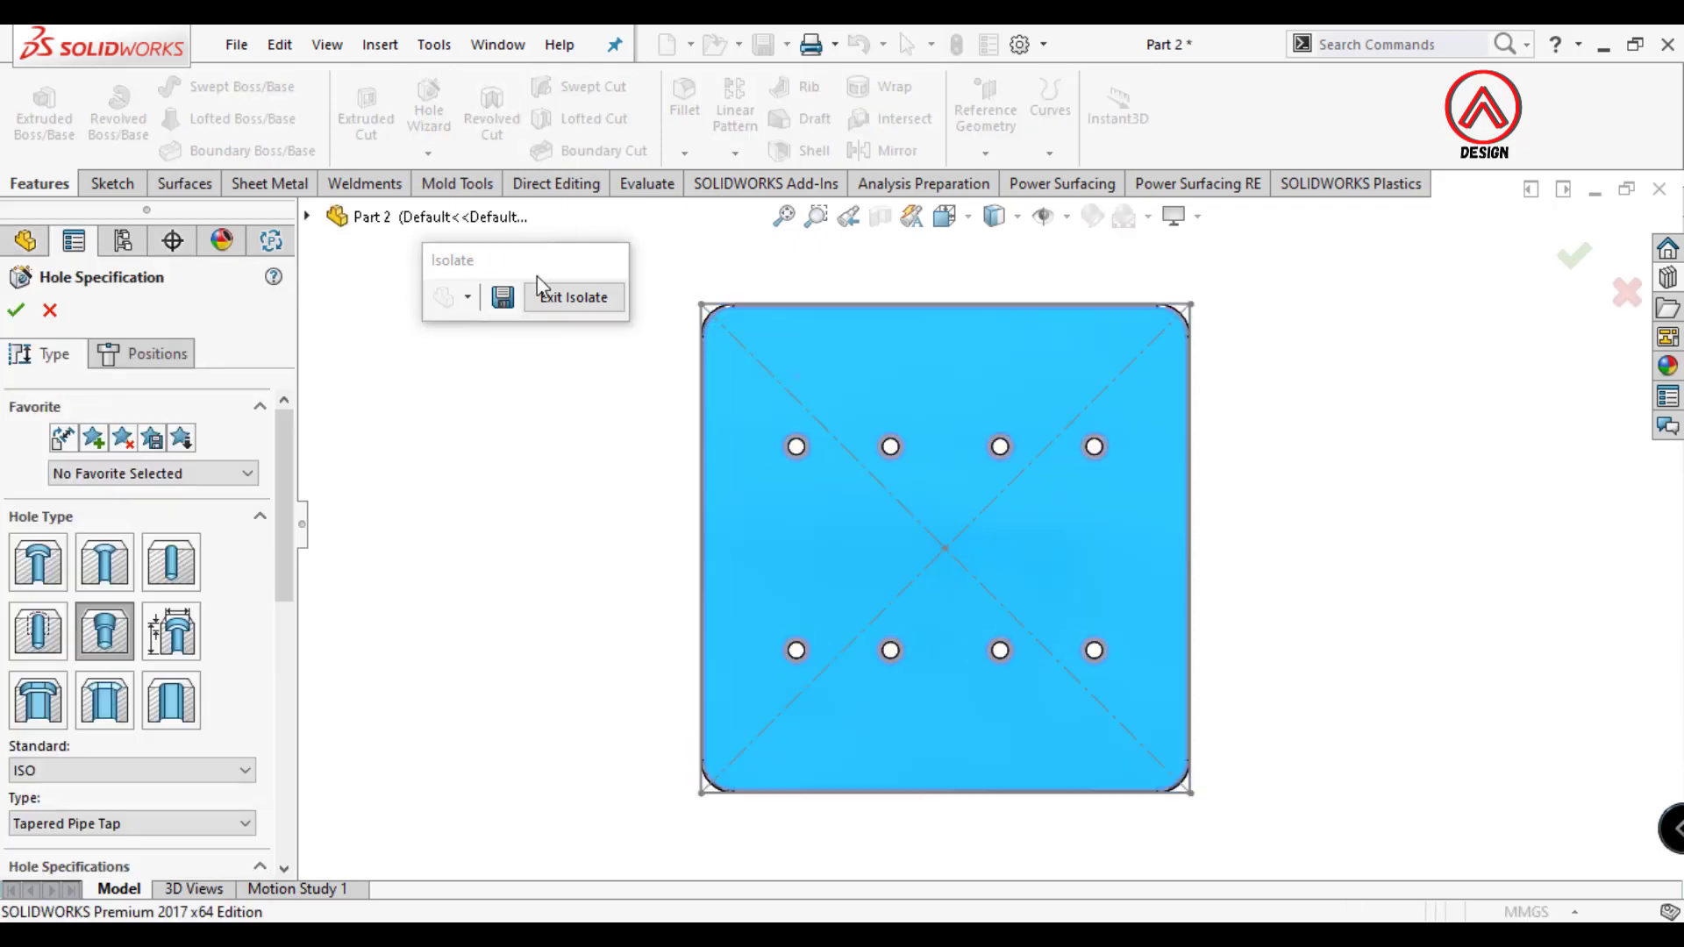
scroll(294, 536, "down", 3)
left_click(37, 447)
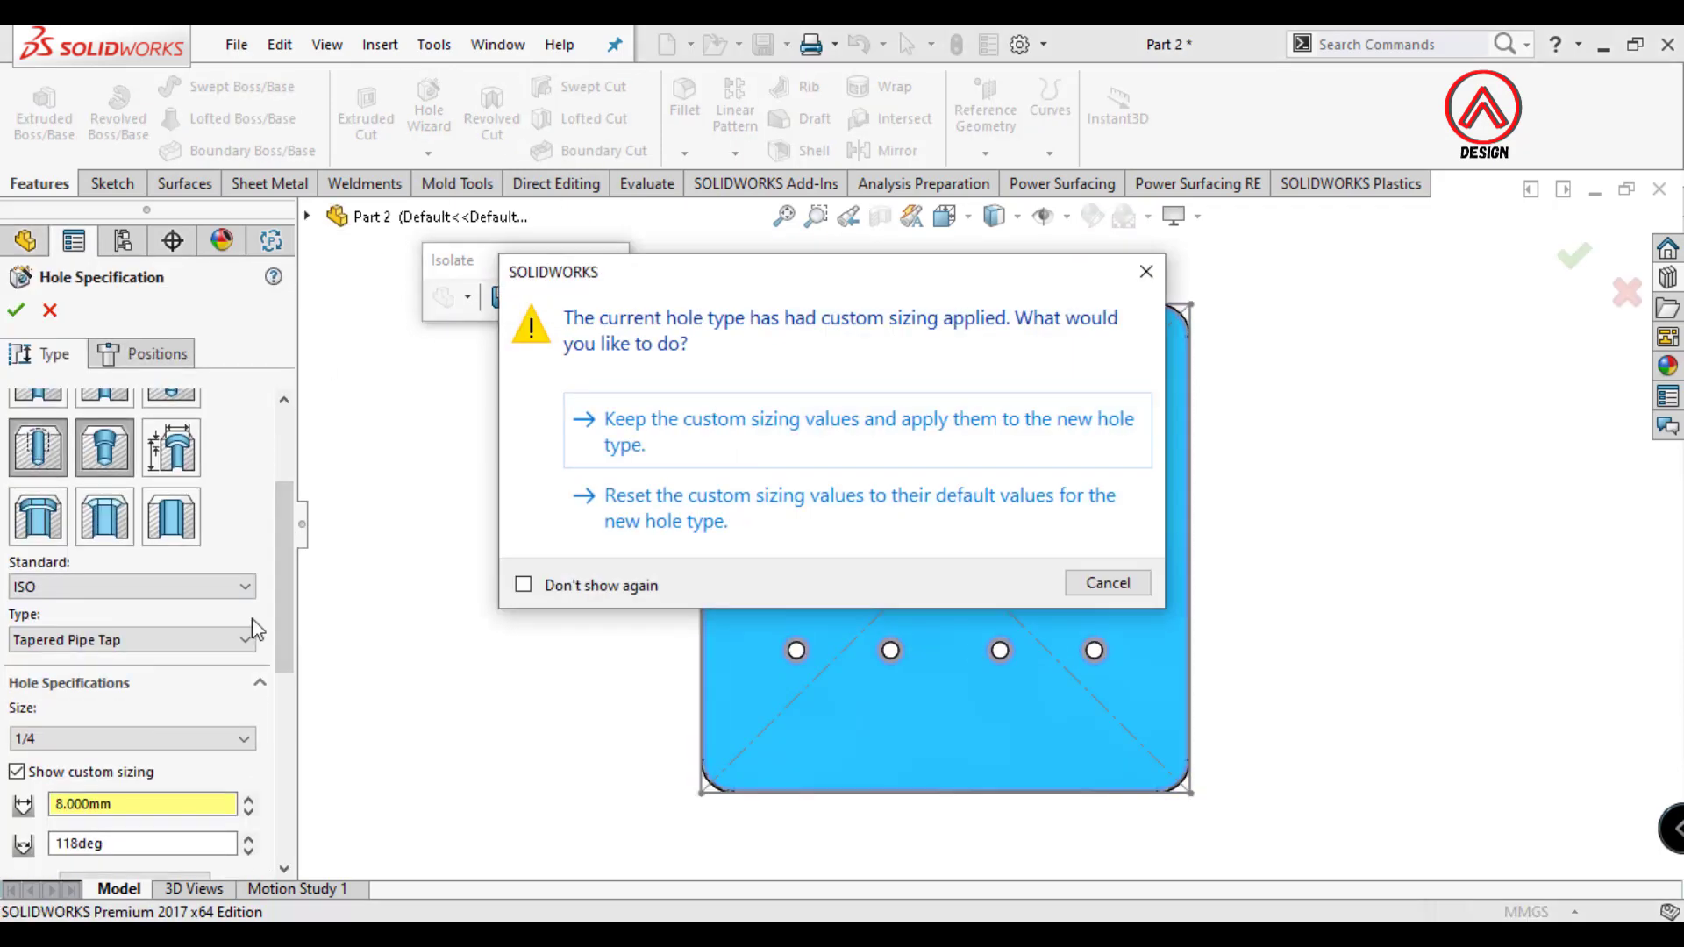
left_click(667, 419)
Set the hole to an ISO M12 Bottoming Tapped Hole with a 29.25 mm blind tap drill.
left_click(81, 744)
scroll(64, 657, "down", 1)
scroll(64, 671, "down", 2)
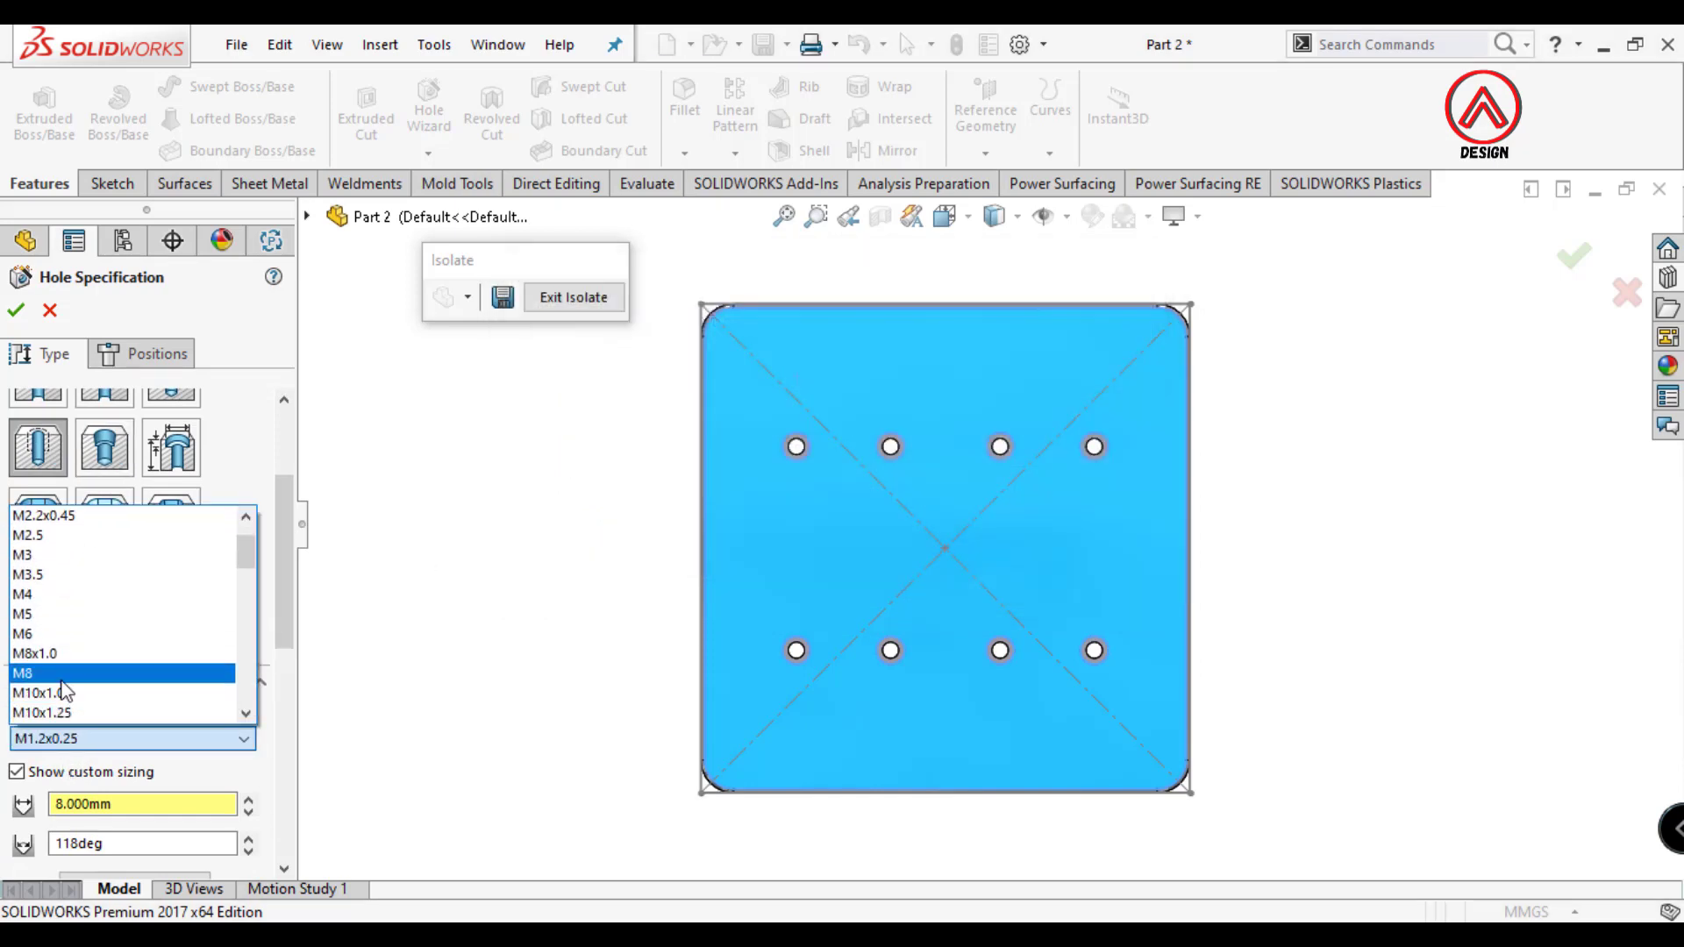
scroll(63, 689, "down", 2)
left_click(63, 681)
scroll(79, 649, "down", 3)
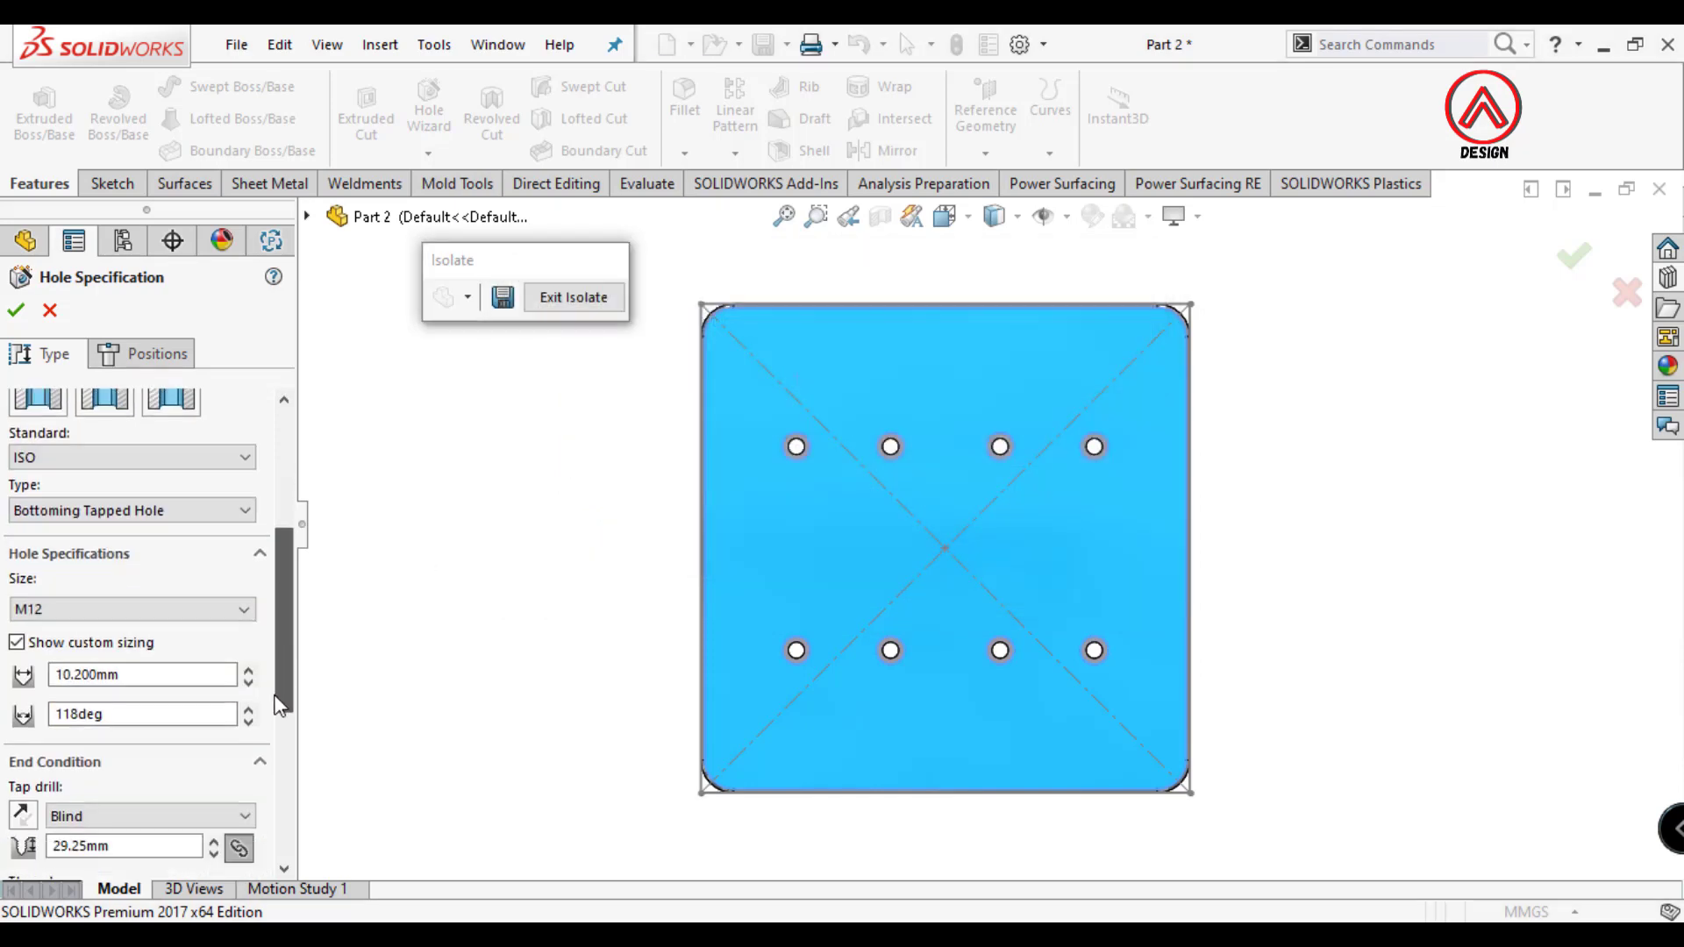
scroll(82, 637, "down", 1)
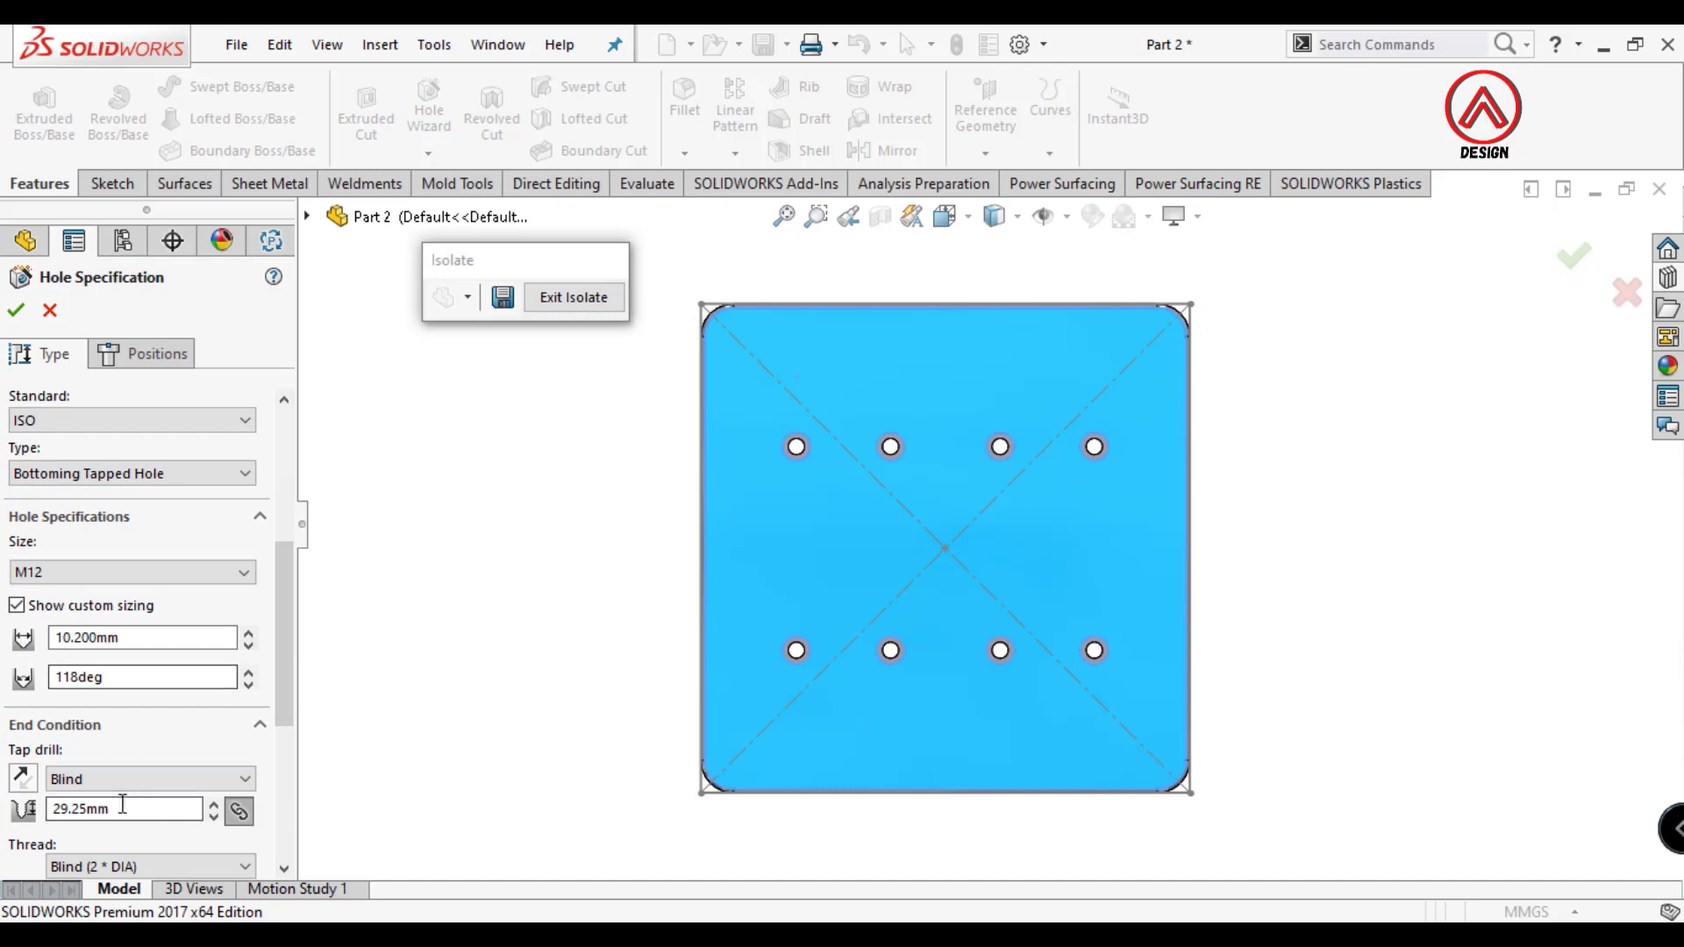
mouse_move(287, 725)
left_mouse_down()
mouse_move(275, 814)
mouse_move(282, 528)
left_mouse_up()
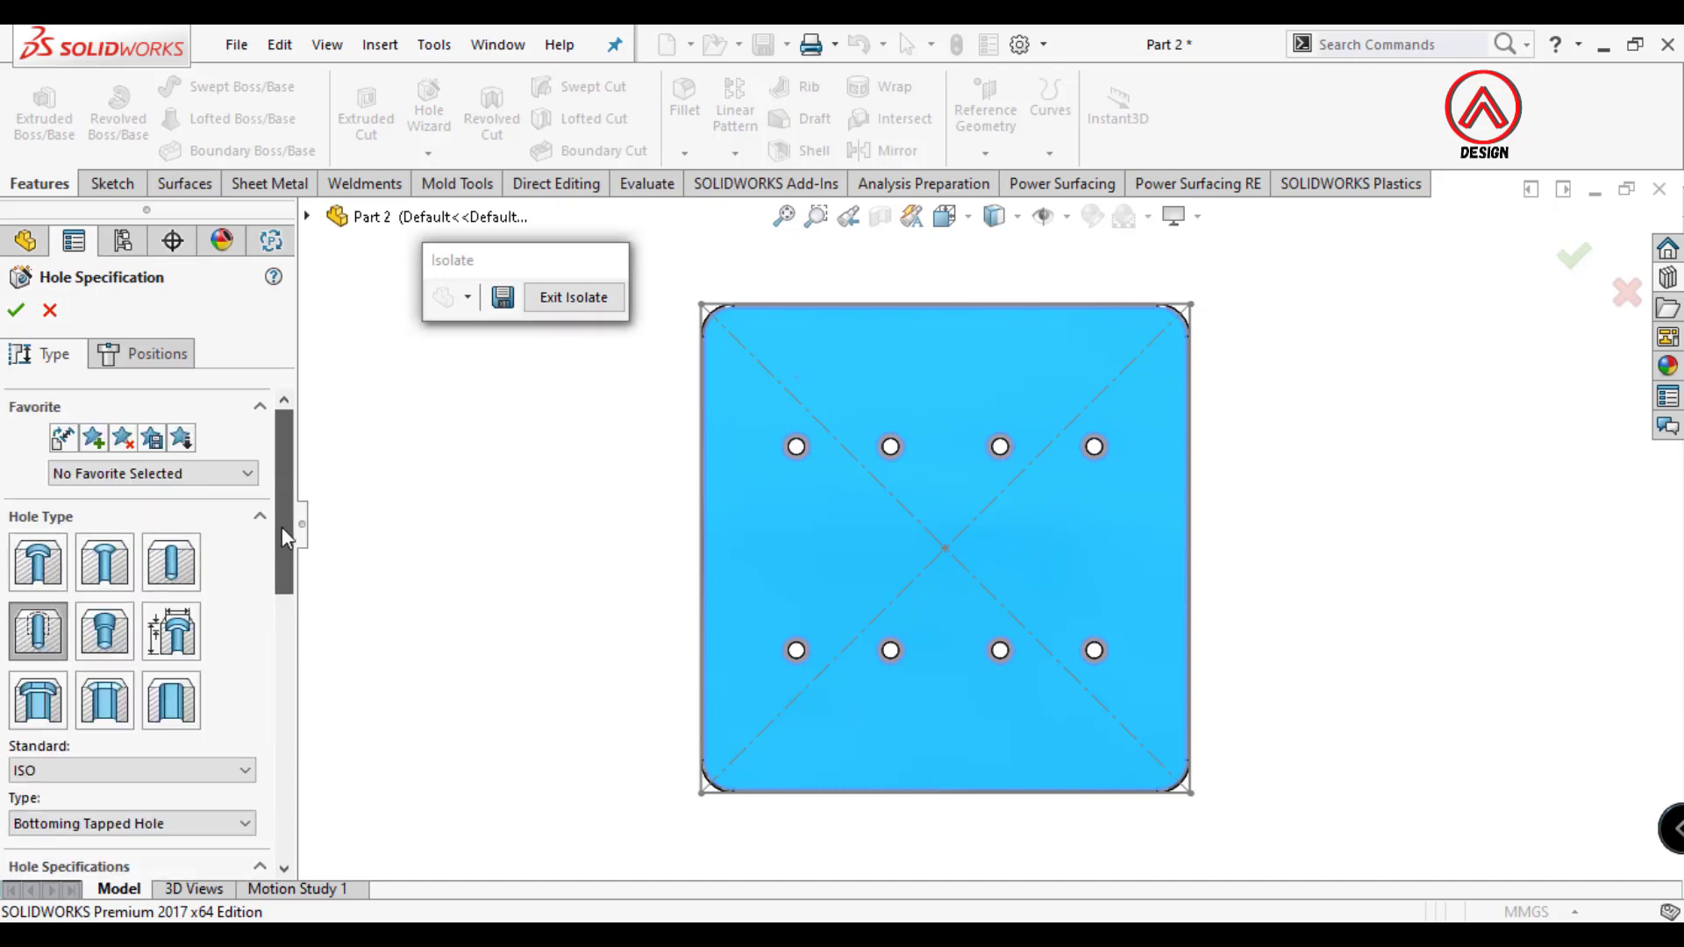
left_click(144, 354)
scroll(1107, 445, "down", 3)
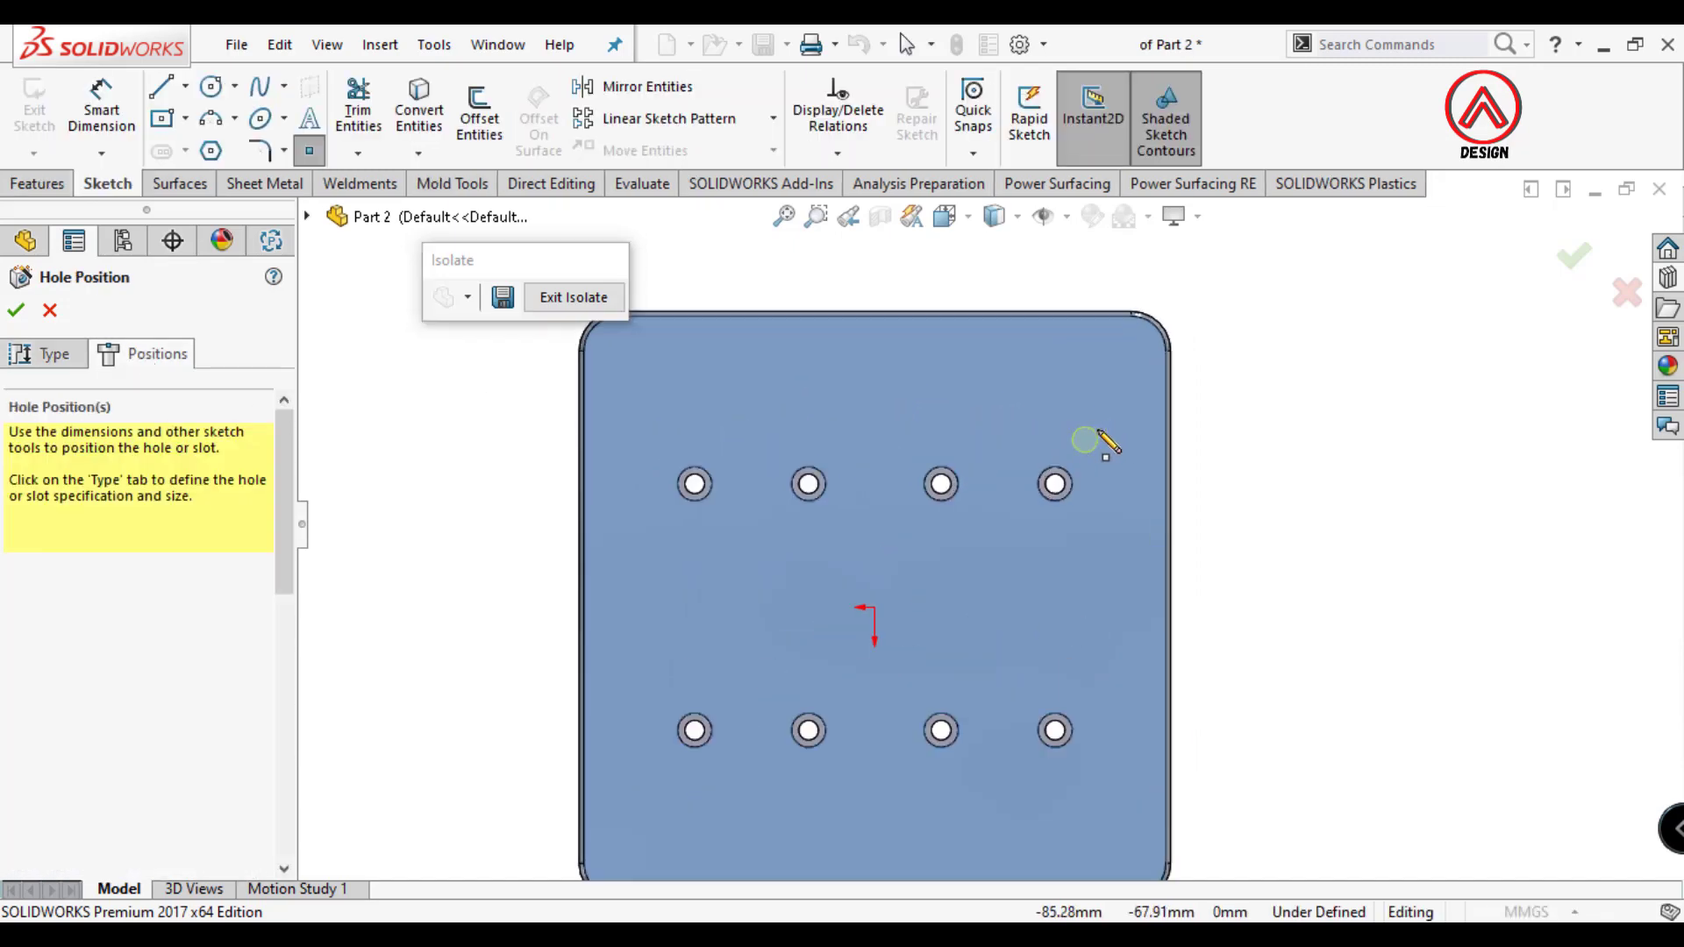
Place hole points near the plate's top-right, top-left and right-middle positions.
left_click(1107, 377)
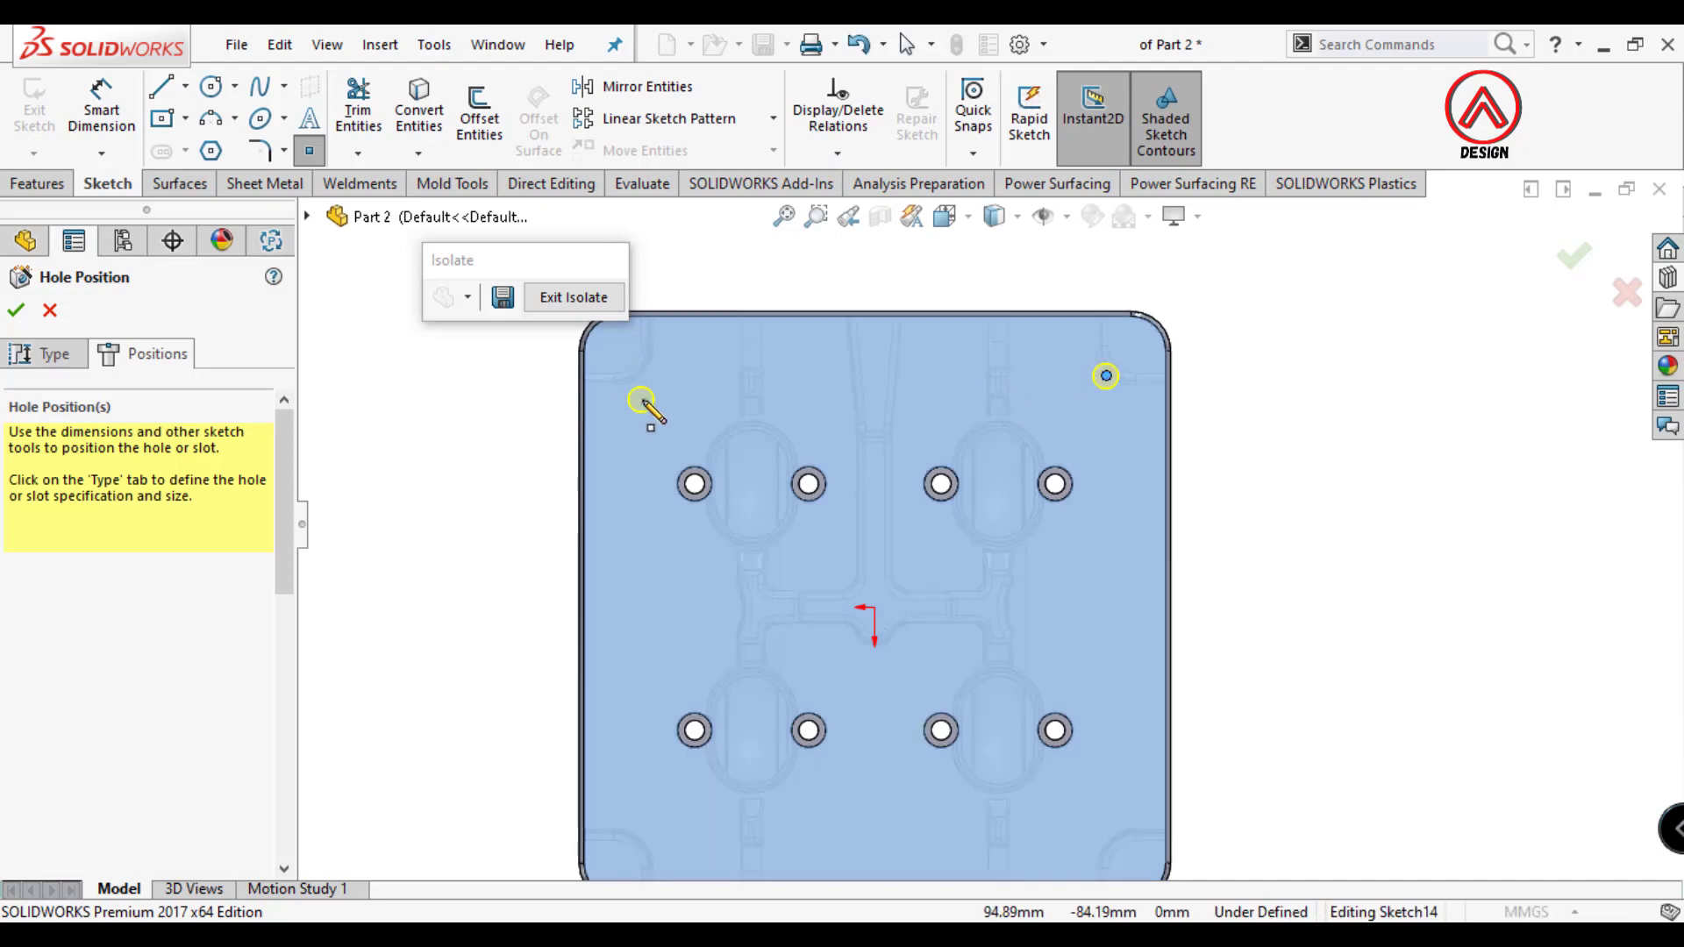
left_click(643, 402)
scroll(781, 702, "up", 2)
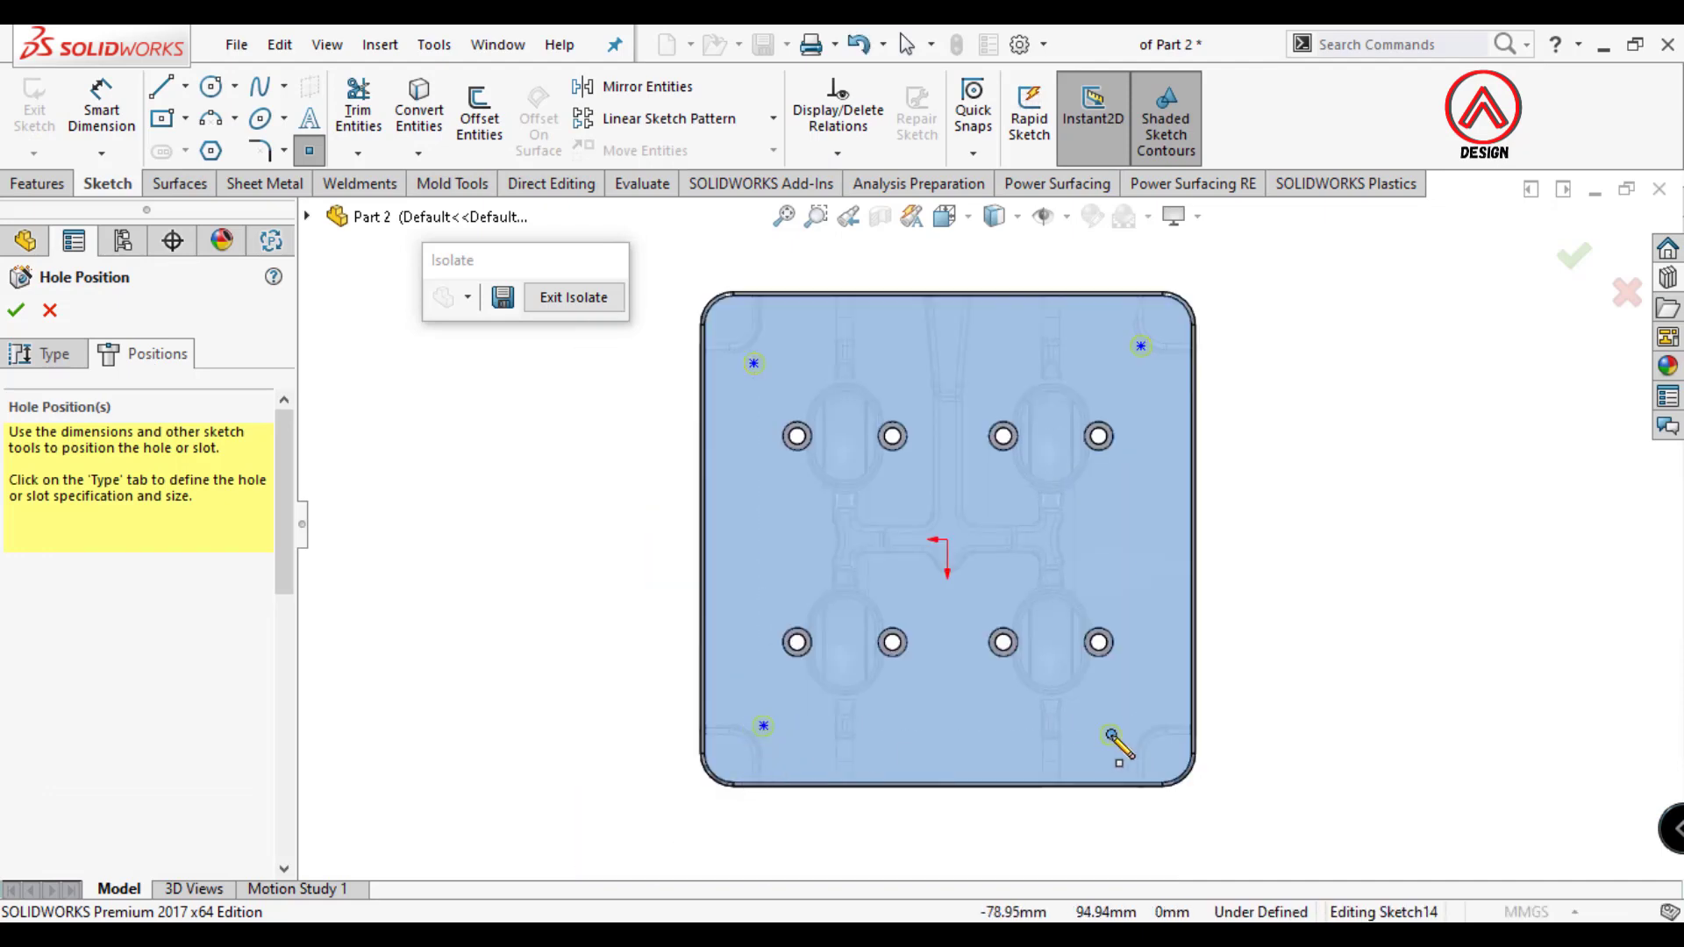
scroll(1034, 579, "down", 4)
scroll(951, 520, "down", 4)
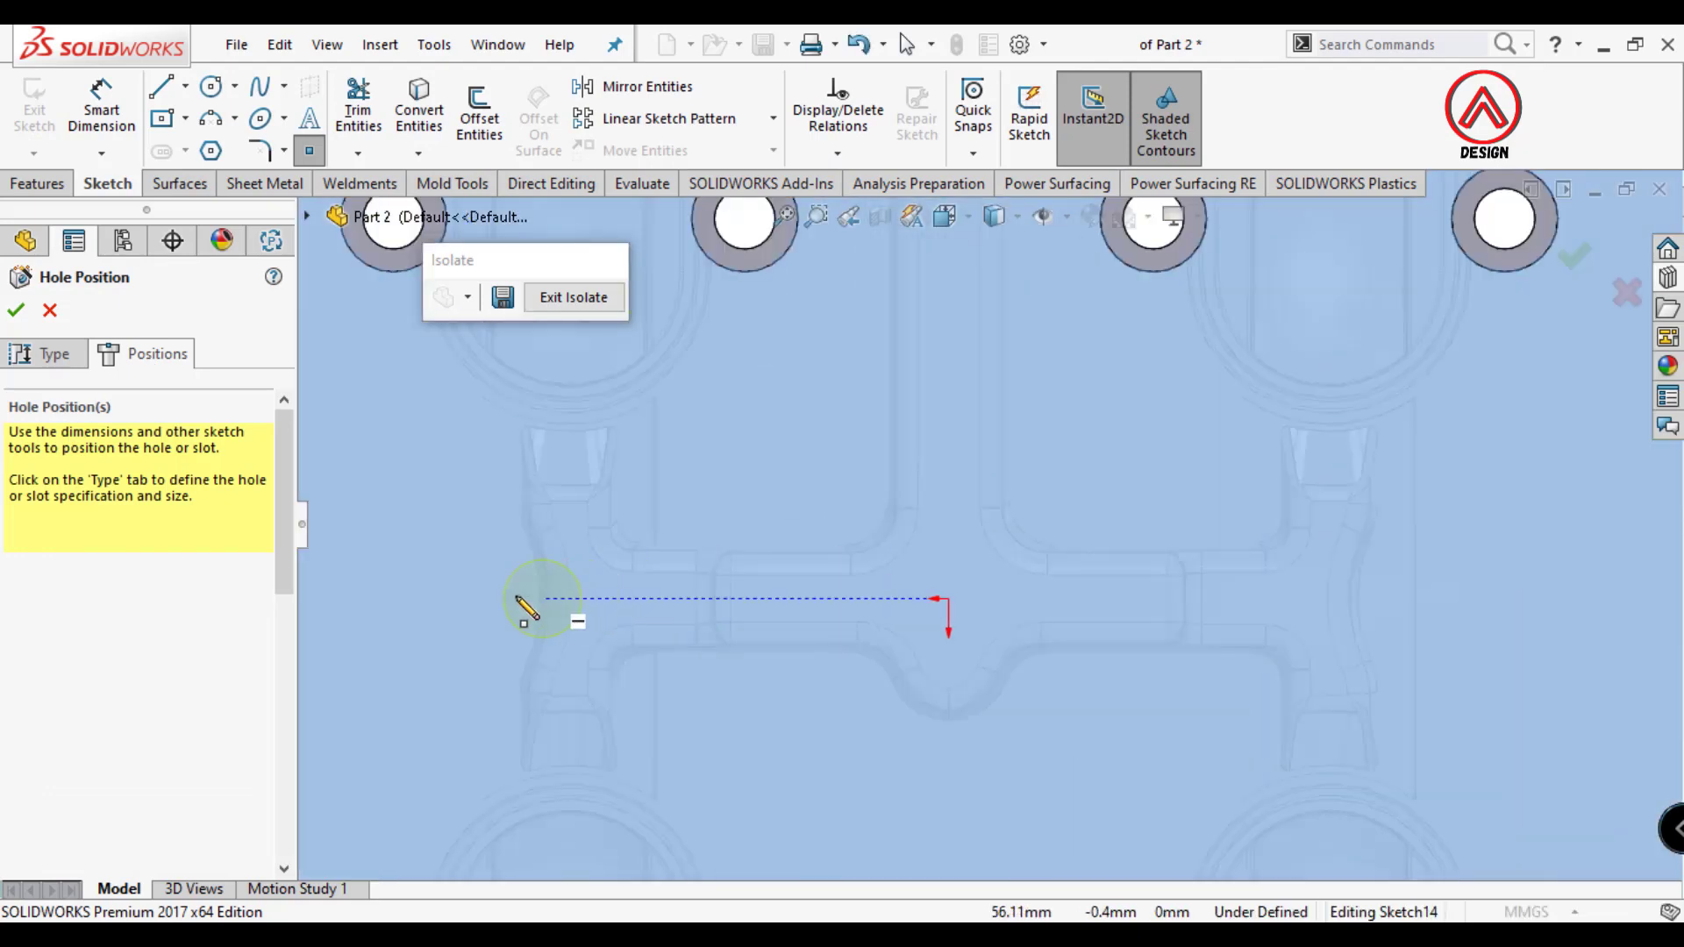
left_click(1445, 599)
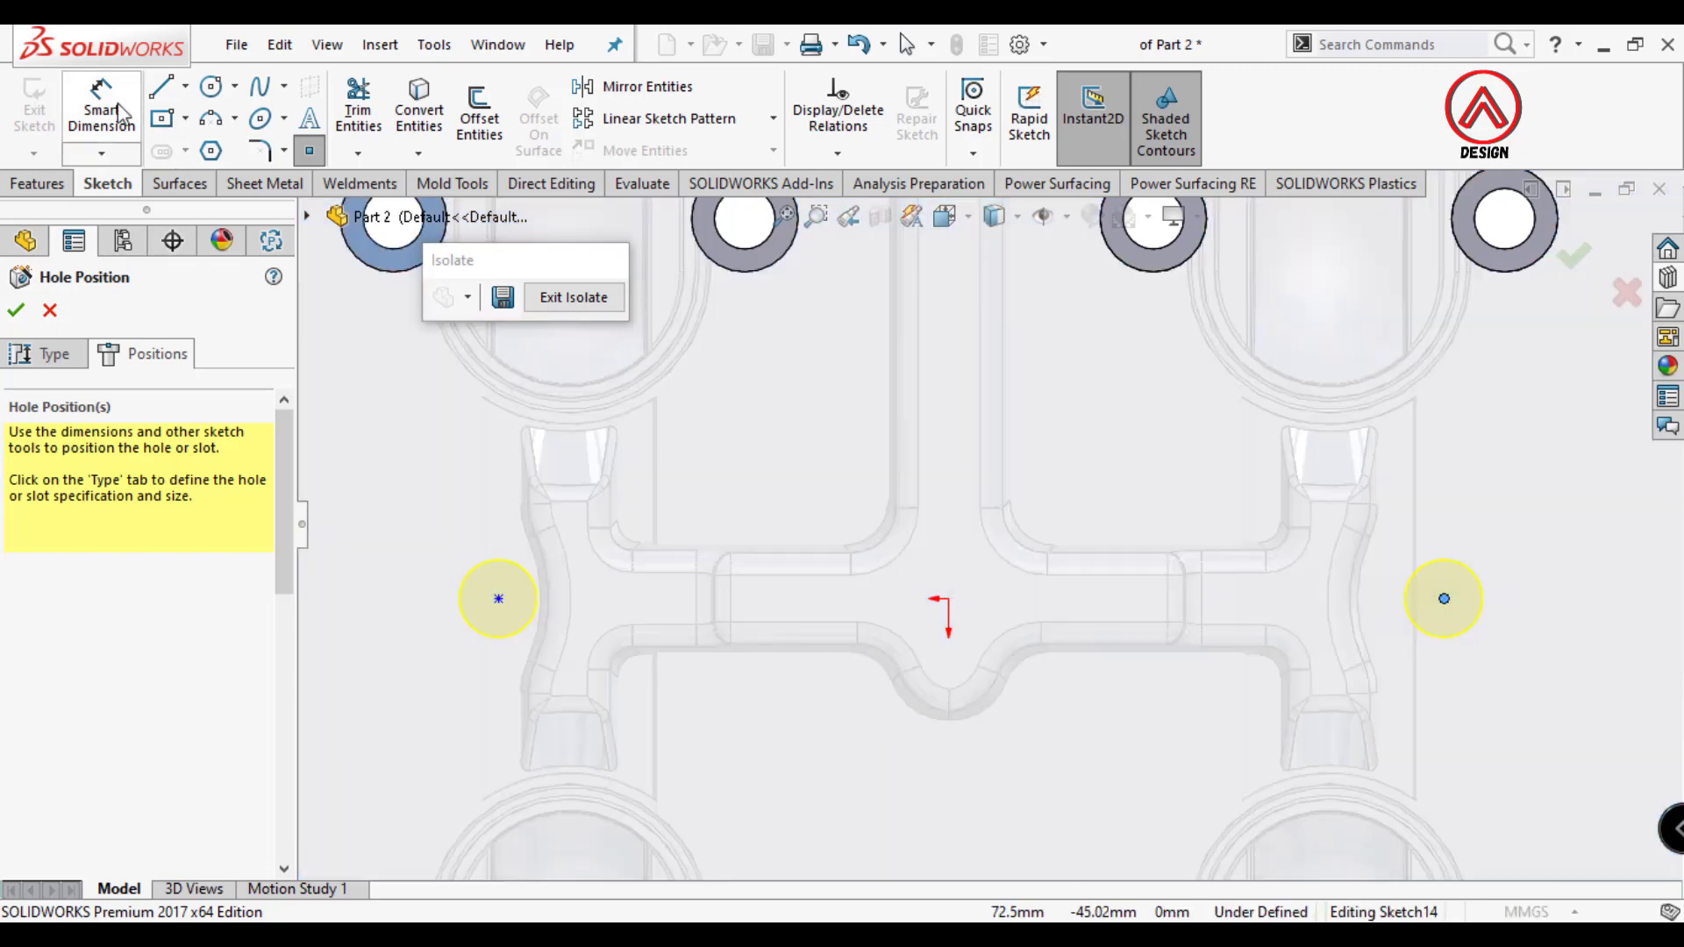
Dimension the top-right and top-left points 100 mm horizontally from the origin.
left_click(948, 600)
scroll(1064, 583, "up", 5)
scroll(1155, 368, "up", 2)
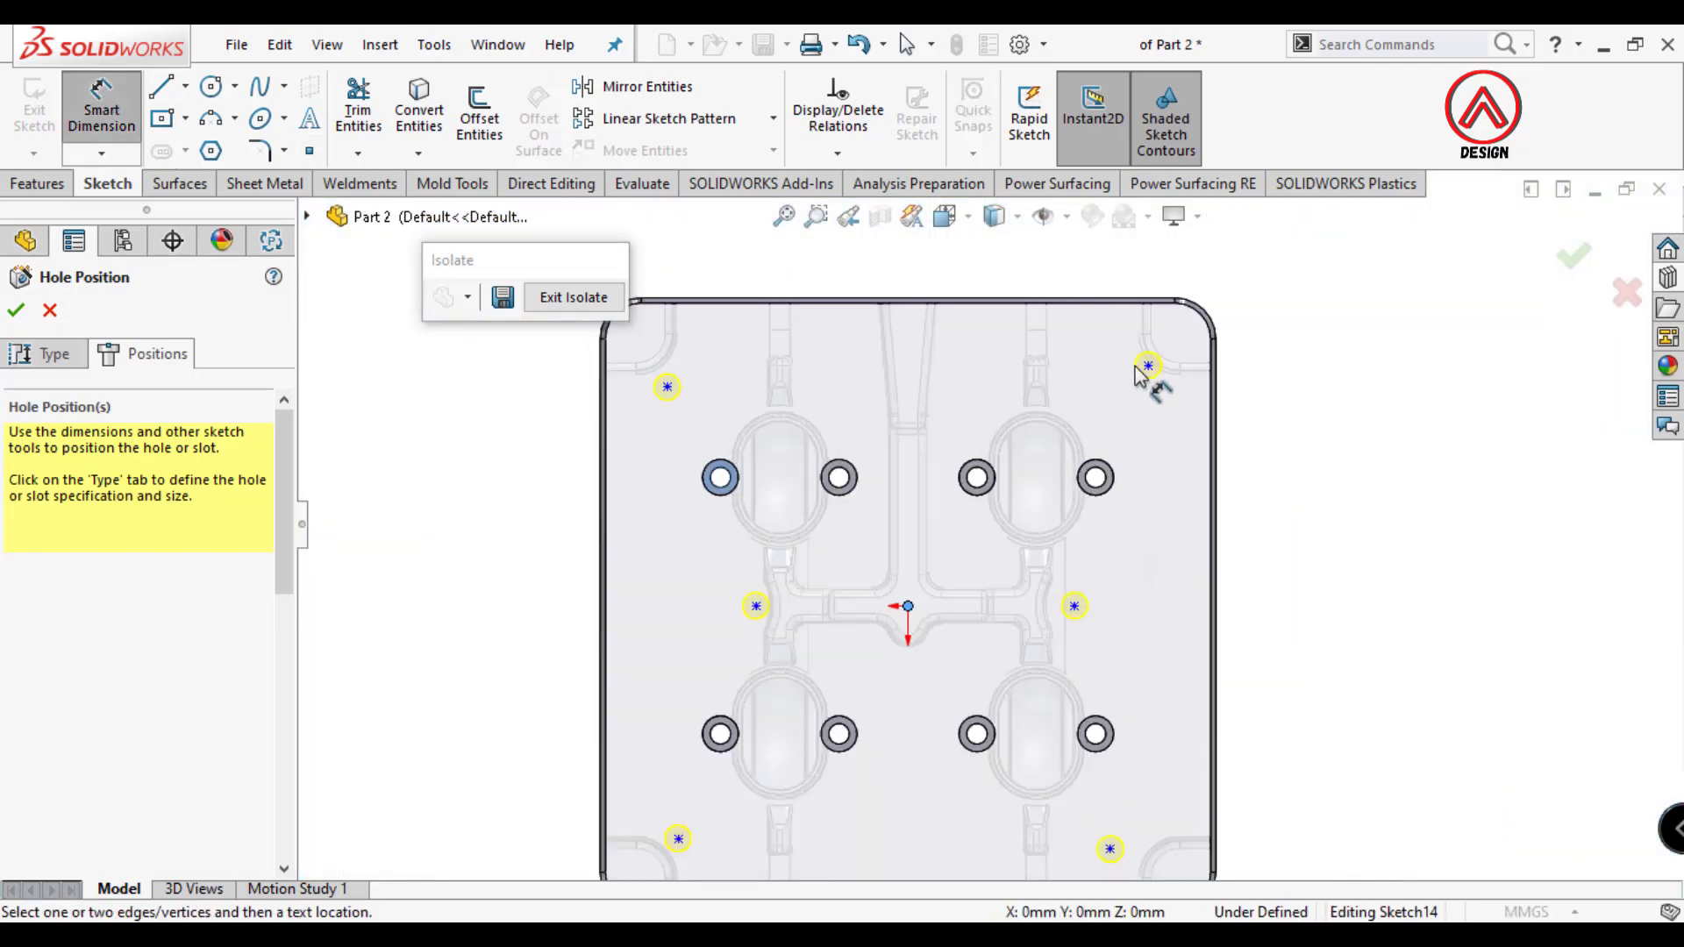
left_click(1099, 413)
left_click(1033, 322)
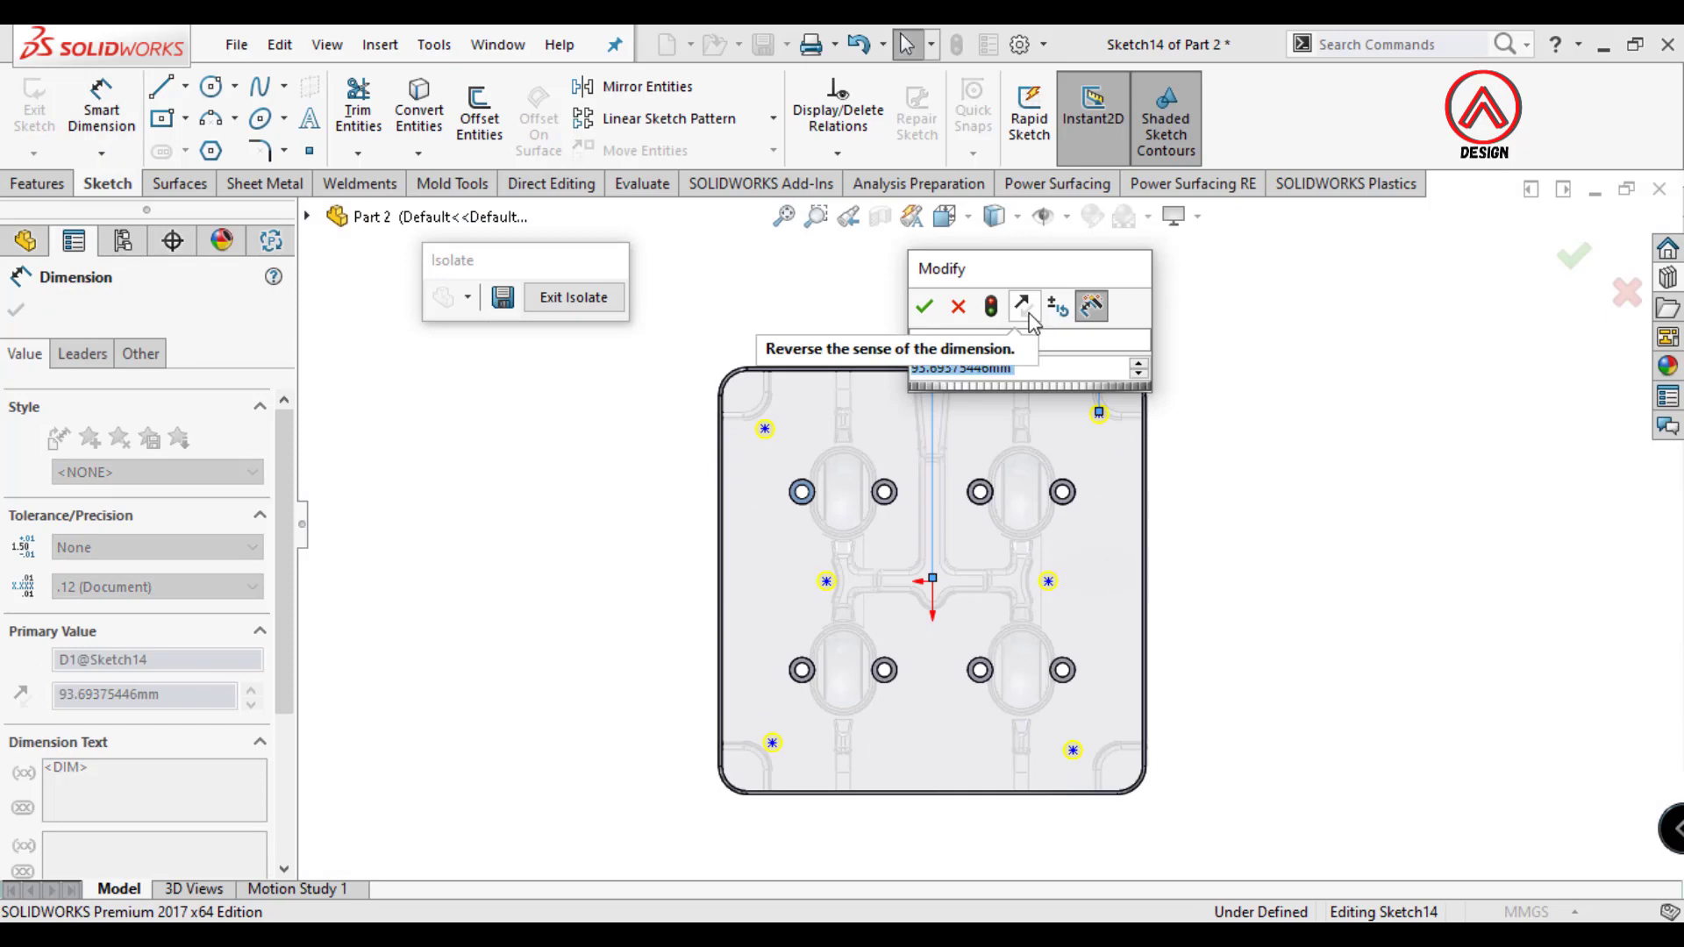
type("100")
key("Return")
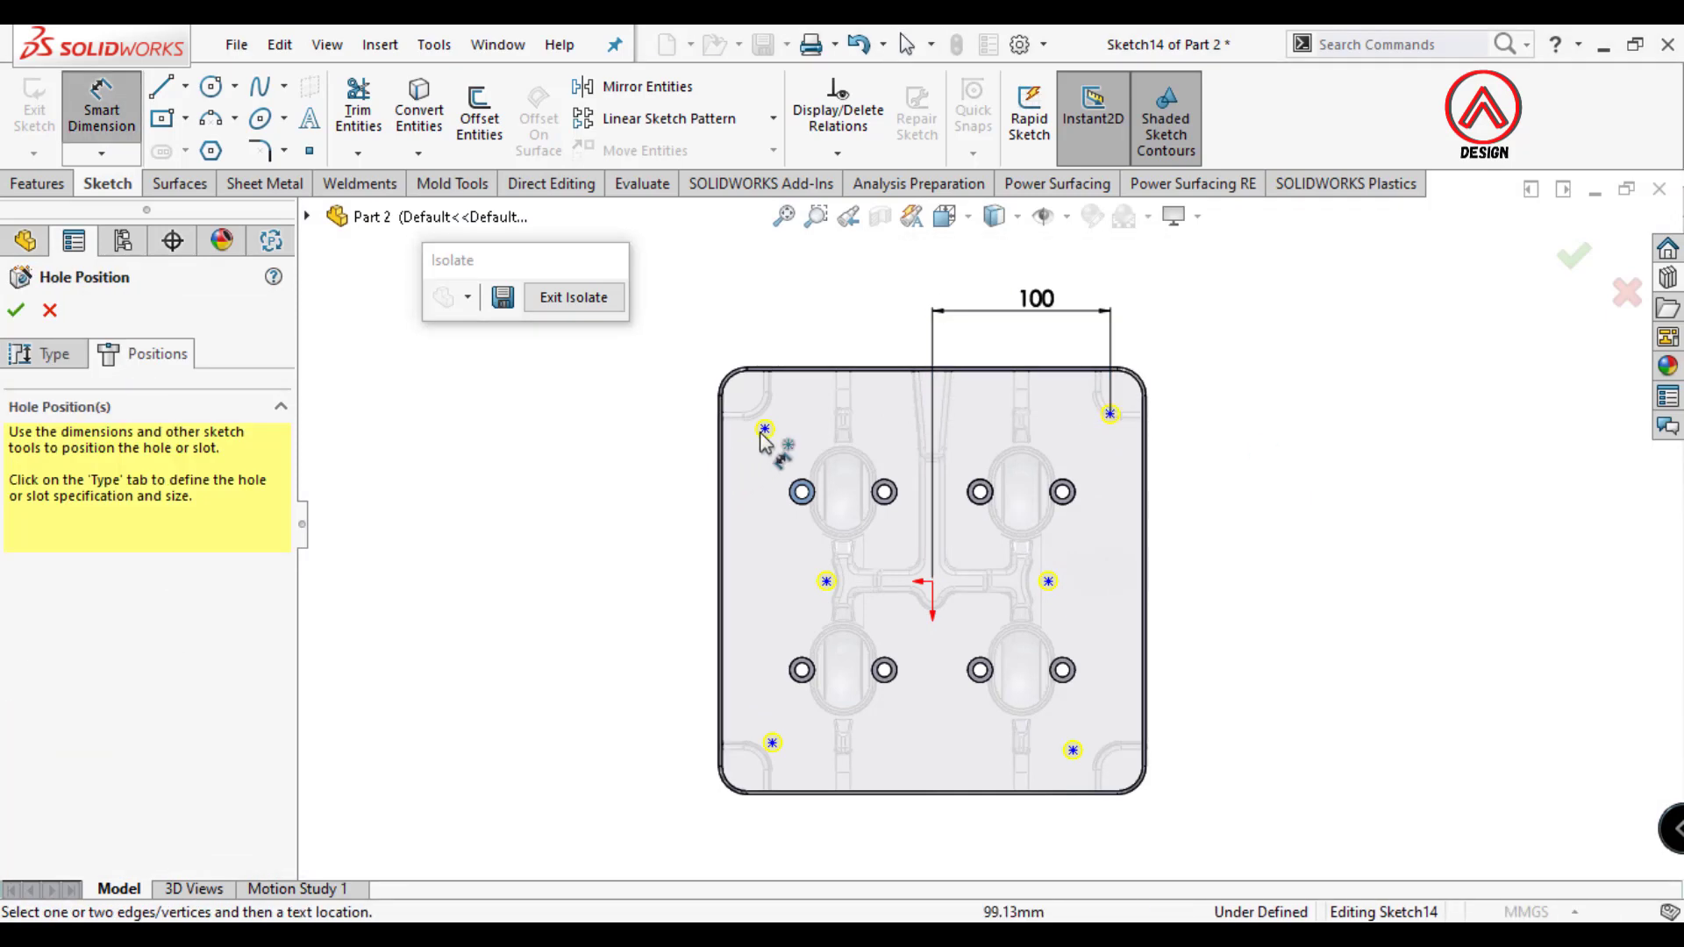
left_click(765, 428)
left_click(924, 583)
left_click(882, 355)
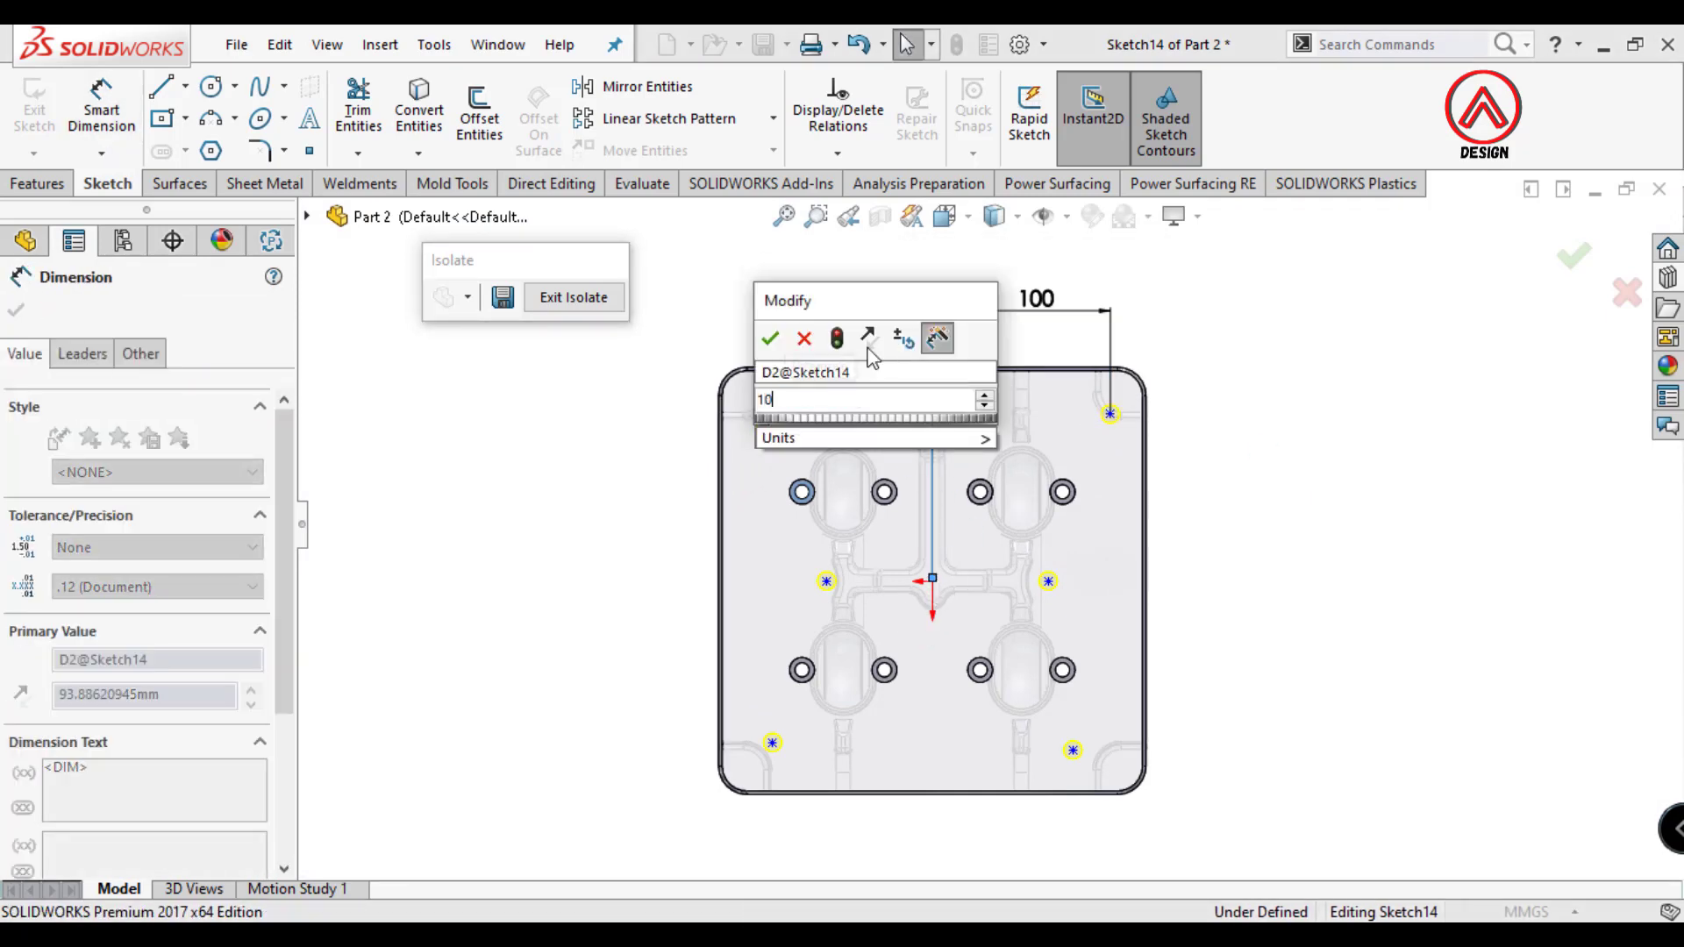
type("100")
key("Return")
Dimension the top-right and bottom-right points 100 mm vertically from the origin.
left_click(1110, 413)
left_click(932, 583)
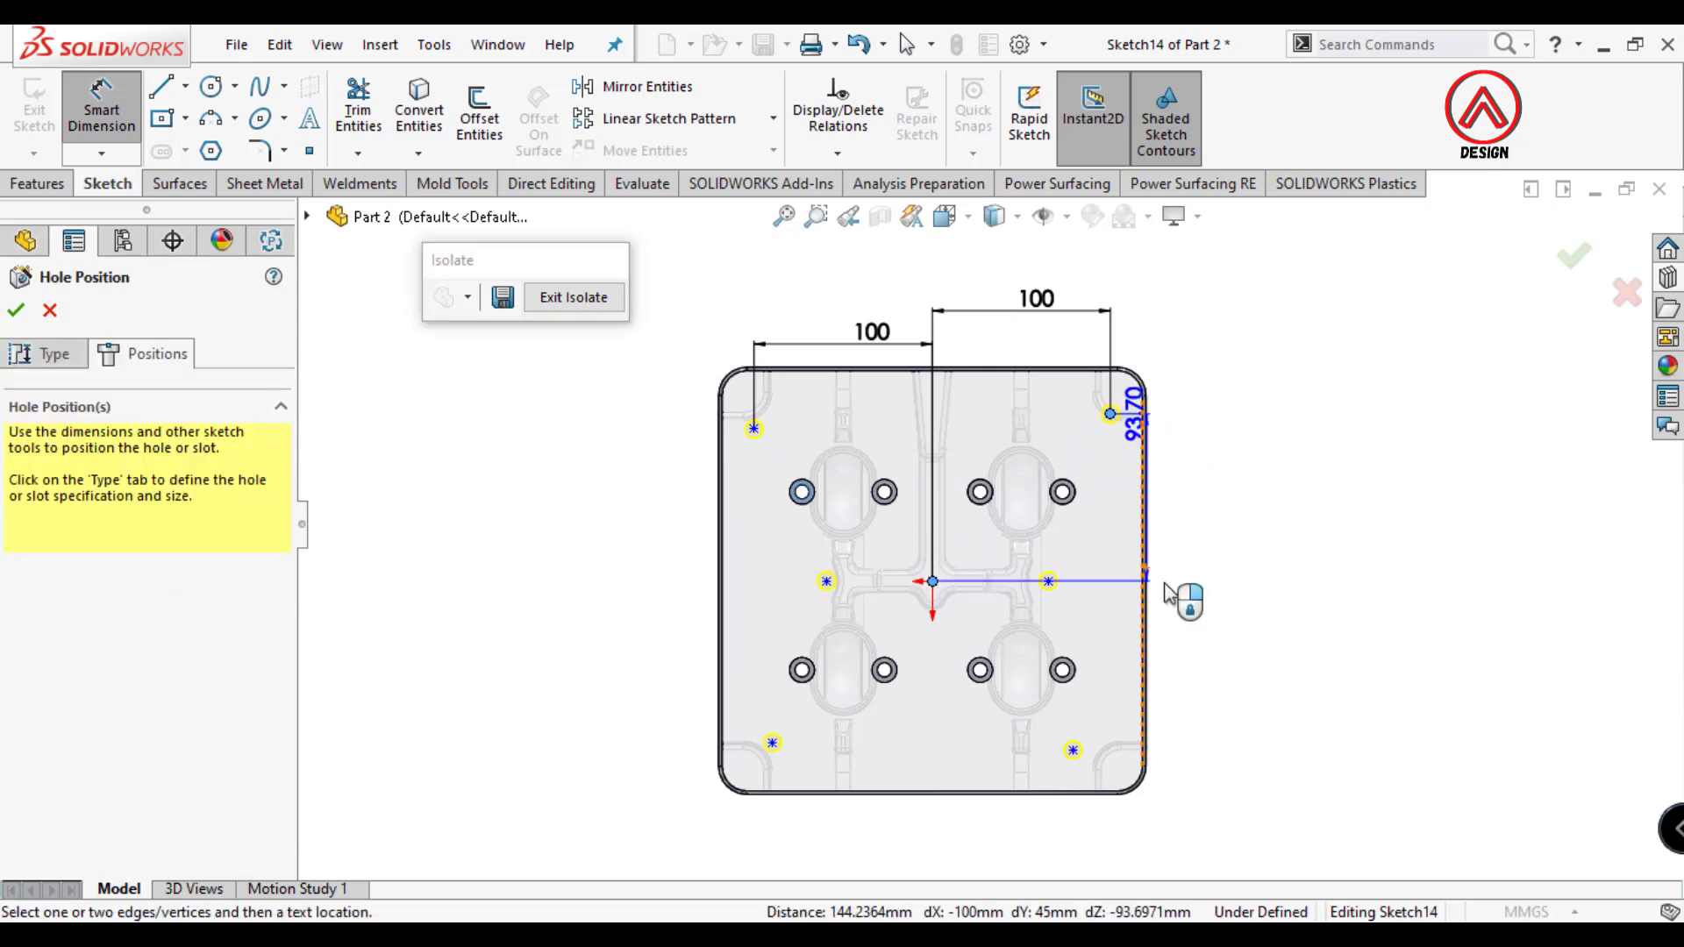
left_click(1263, 535)
type("100")
key("Return")
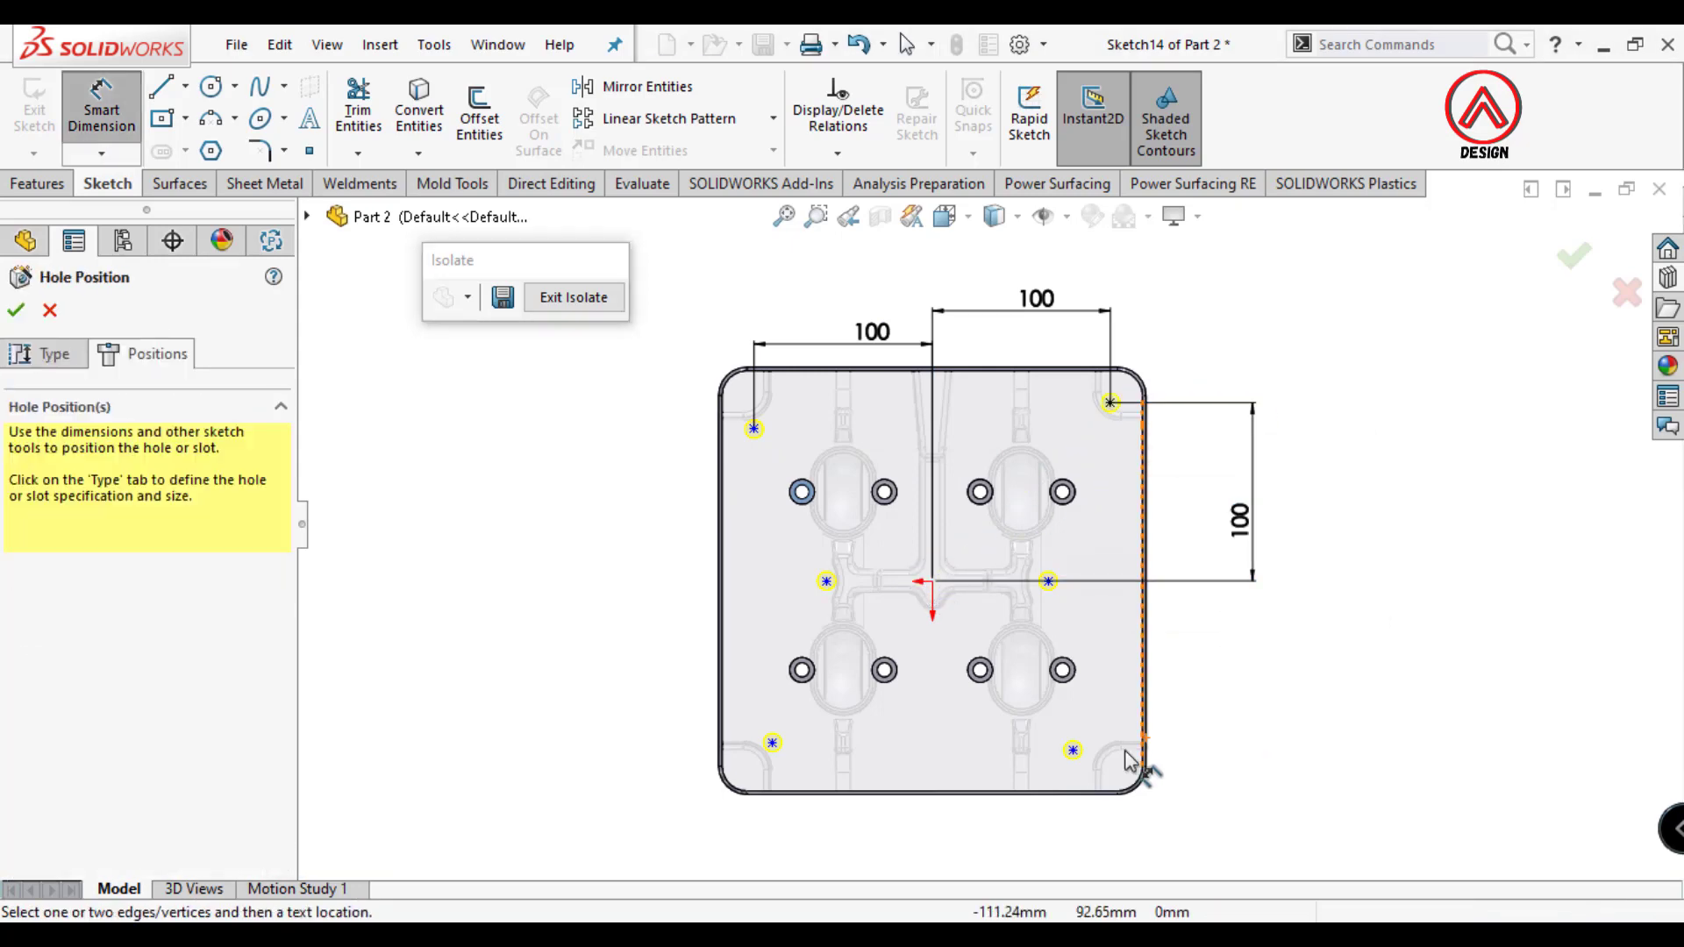
left_click(1073, 749)
left_click(943, 582)
left_click(1210, 663)
type("100")
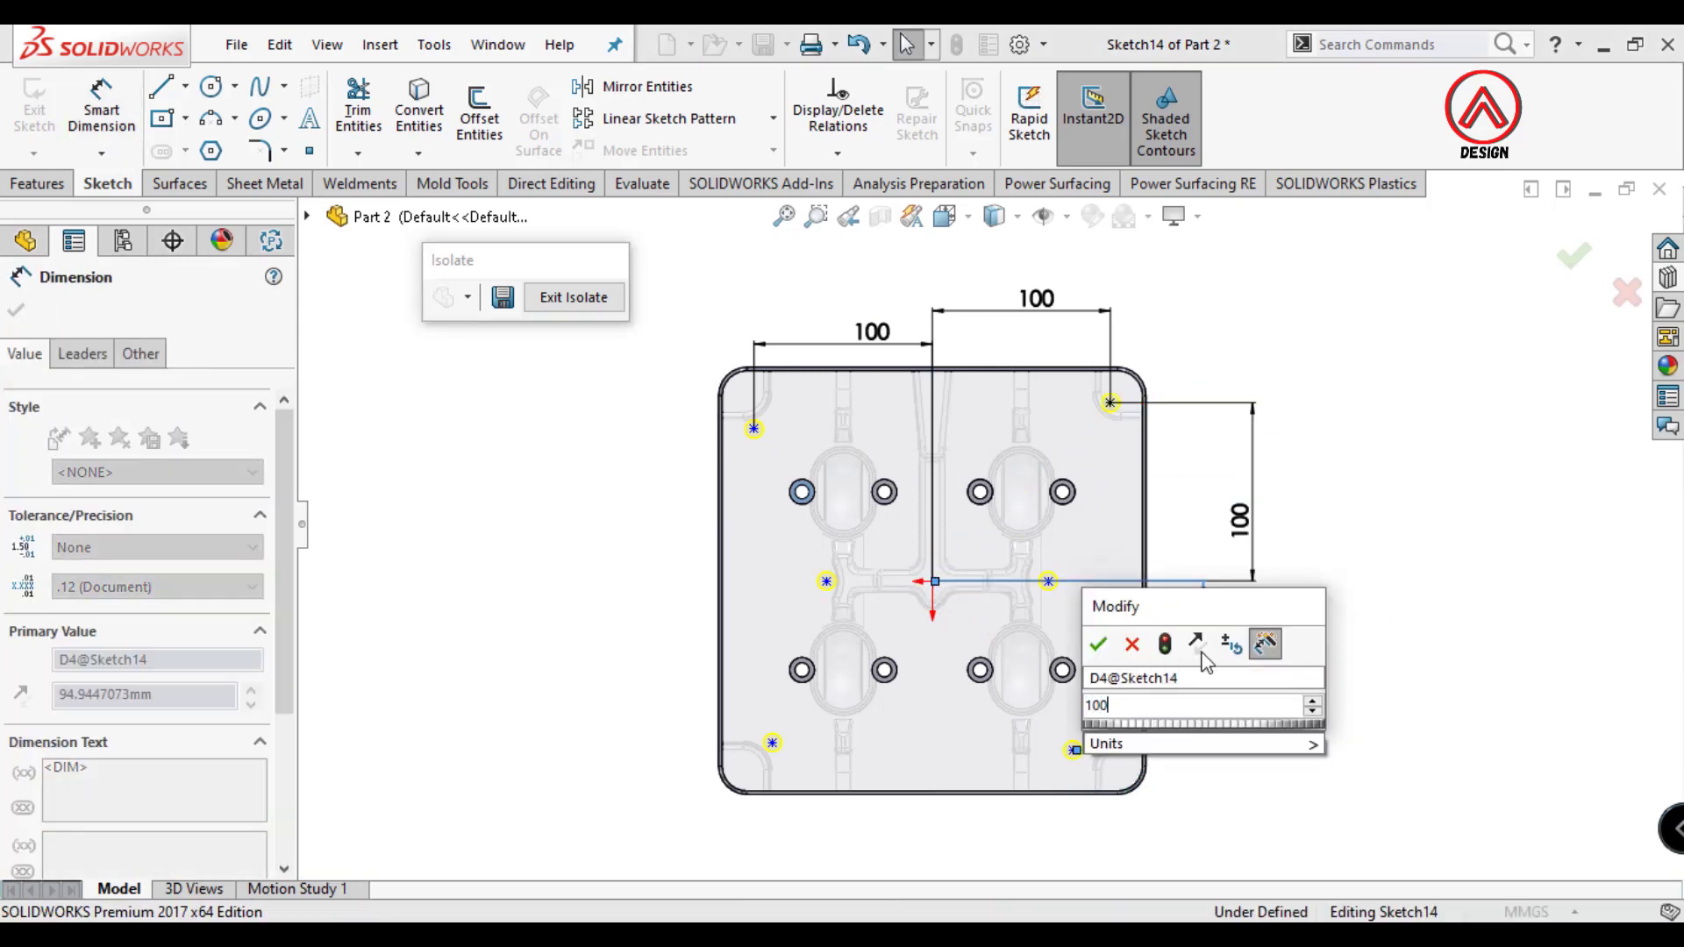
key("Return")
Dimension the right and left middle hole points 70 mm from the origin.
left_click(1048, 581)
left_click(932, 581)
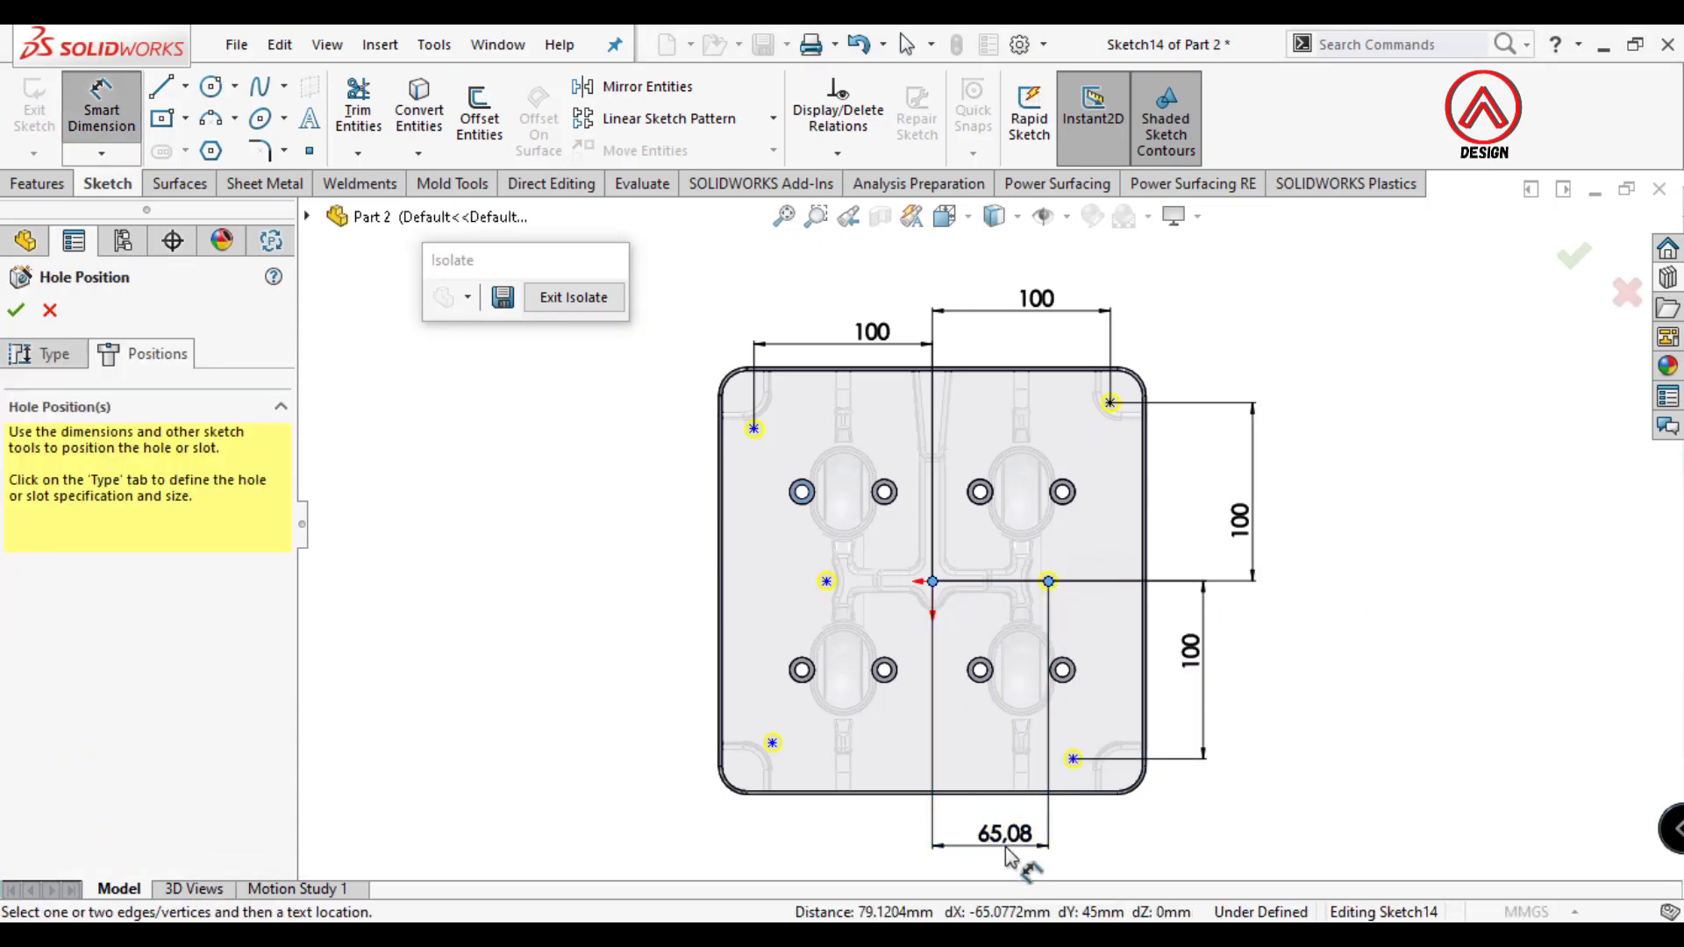
left_click(1006, 856)
type("70")
key("Return")
scroll(958, 623, "up", 1)
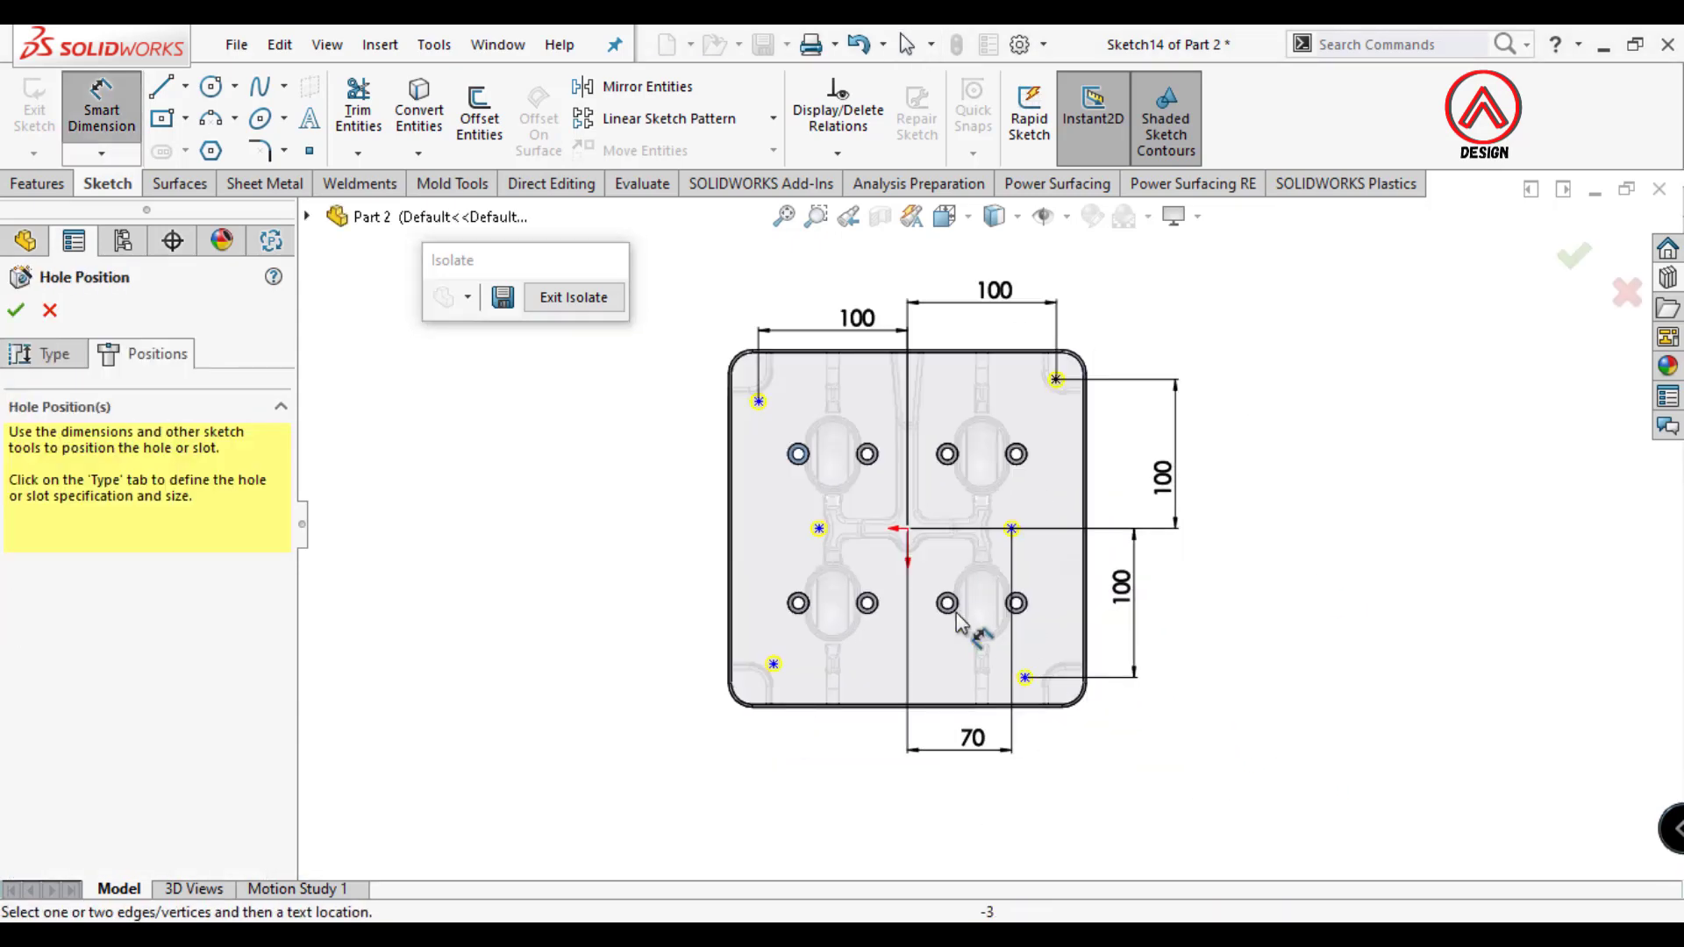
left_click(818, 529)
left_click(908, 531)
left_click(884, 745)
type("70")
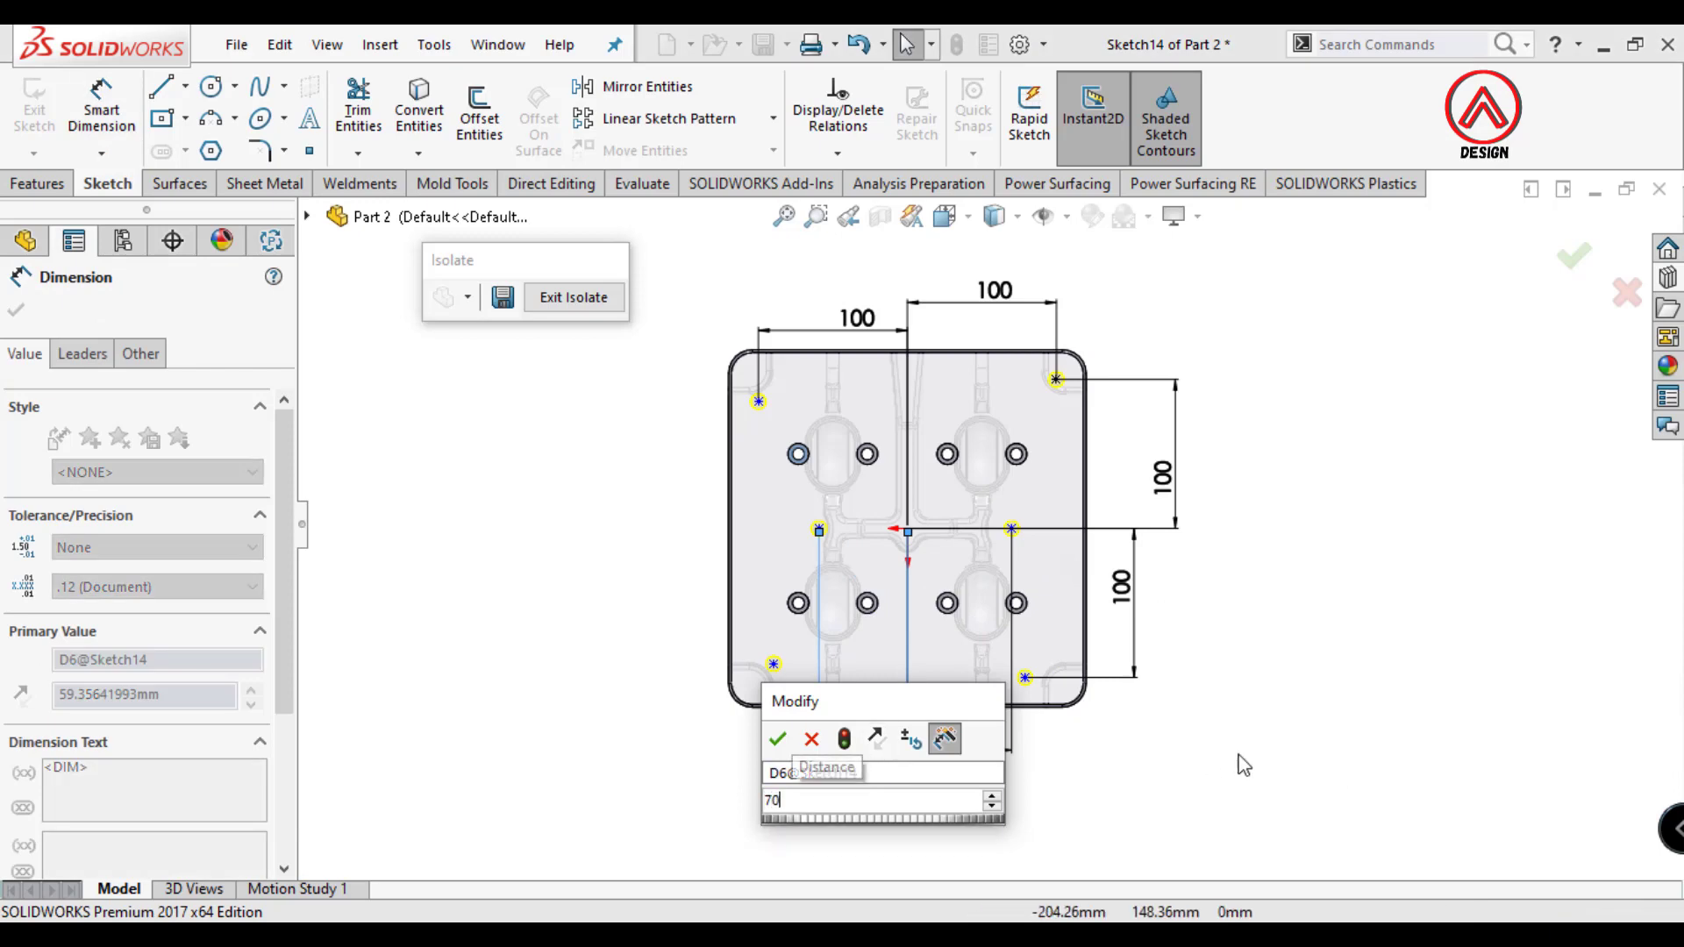
key("Return")
left_click(758, 401)
Square up the four corner points with horizontal and vertical relations.
left_click(1056, 379, "ctrl")
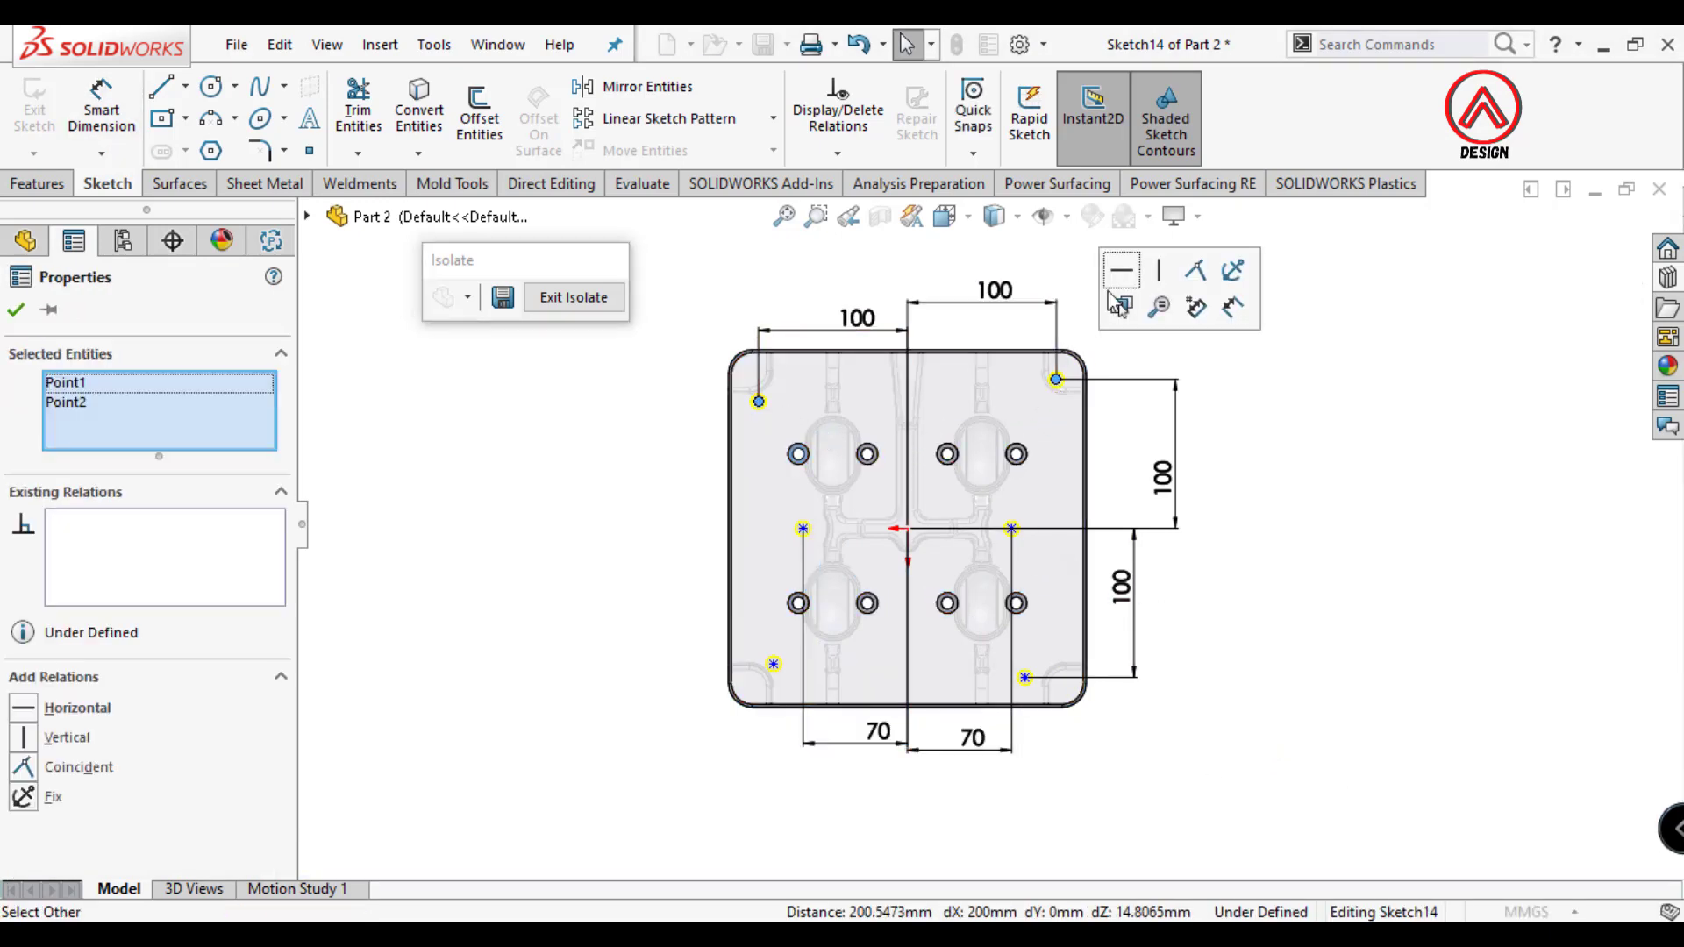
left_click(1121, 273)
left_click(1056, 379)
left_click(1025, 677, "ctrl")
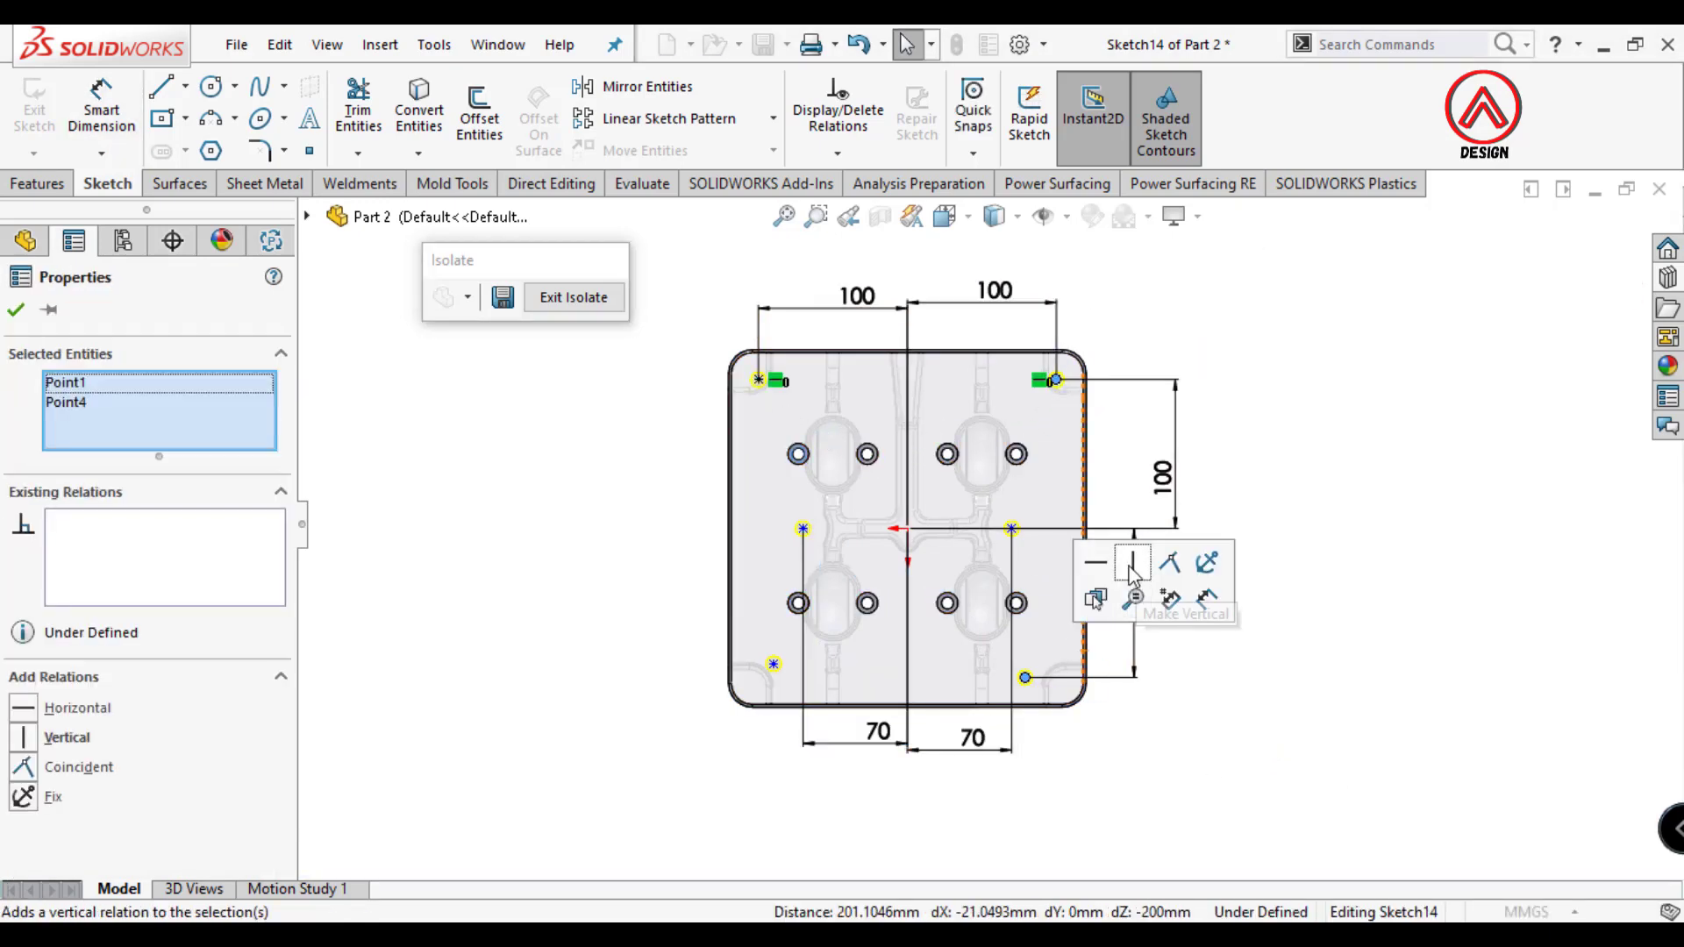
left_click(1140, 561)
left_click(774, 664)
left_click(1056, 677)
left_click(774, 663, "ctrl")
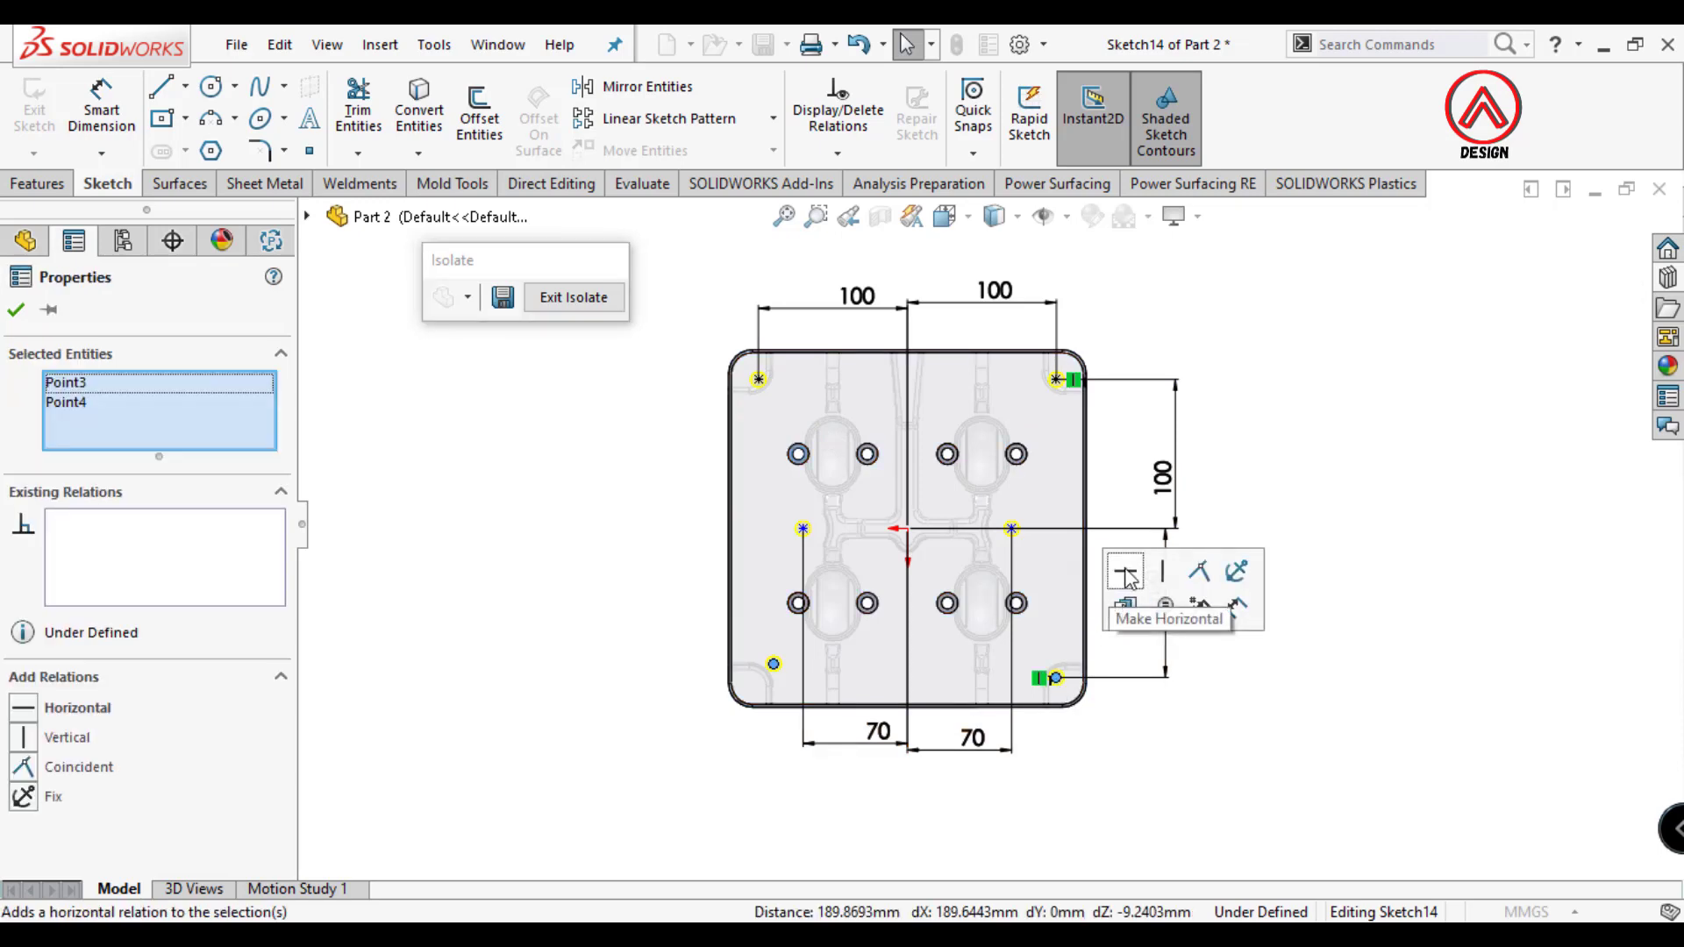
left_click(1122, 564)
left_click(759, 379)
left_click(772, 677, "ctrl")
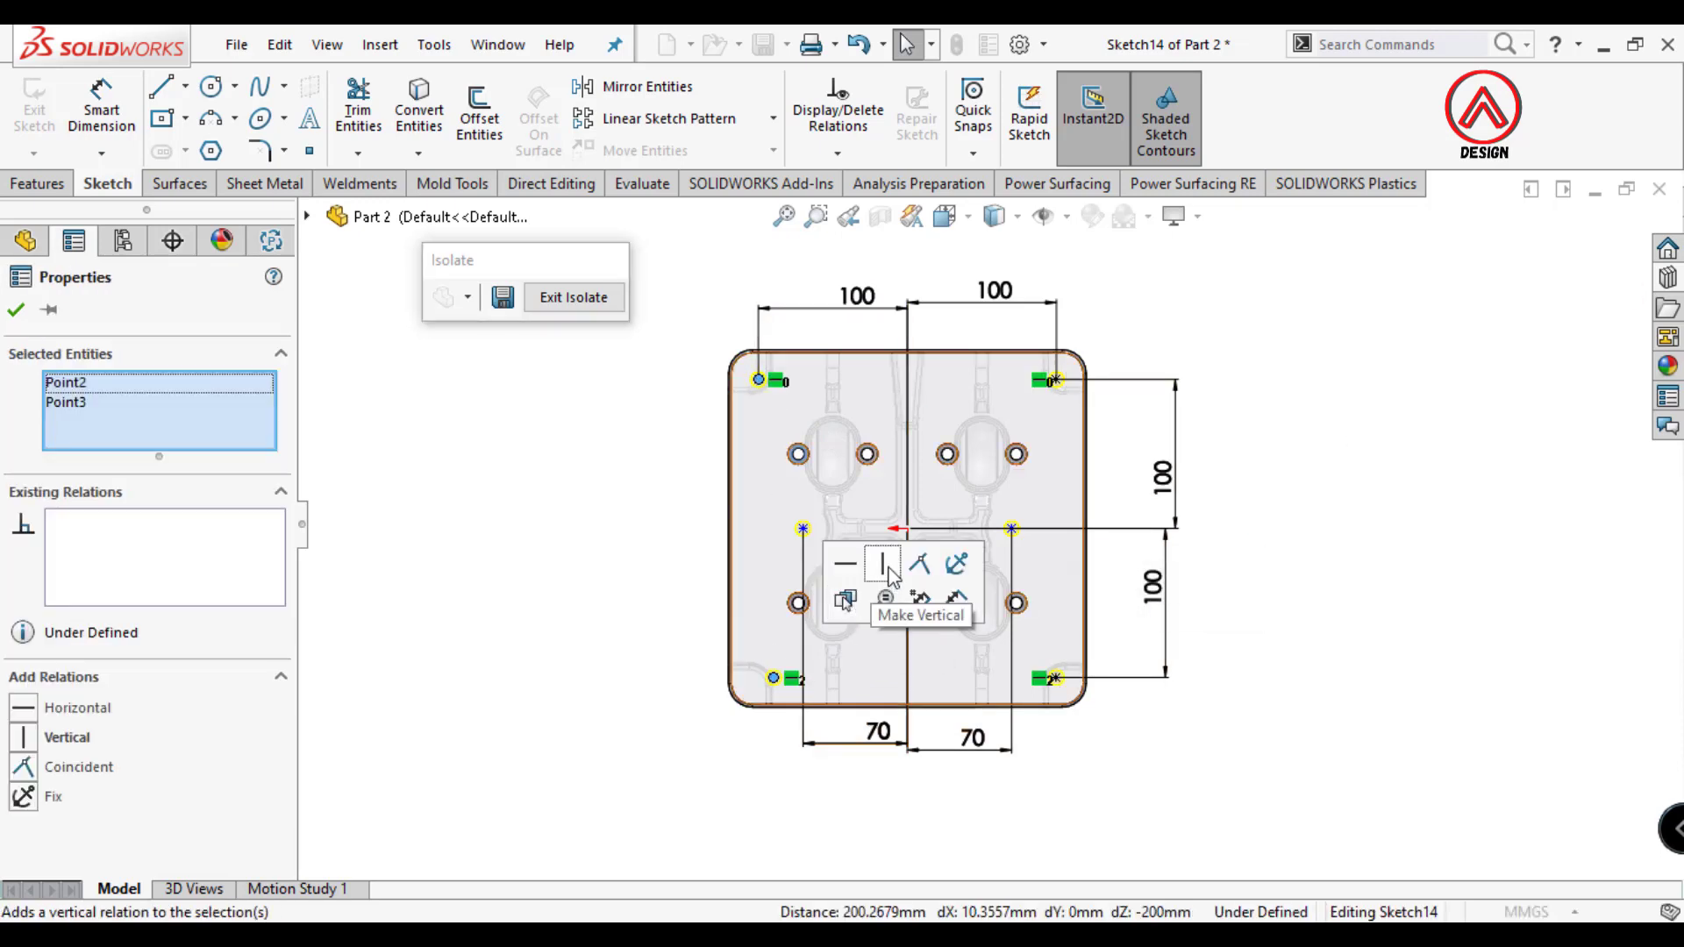
Align the two middle hole points horizontally with the origin.
left_click(904, 562)
left_click(1009, 532)
left_click(908, 529, "ctrl")
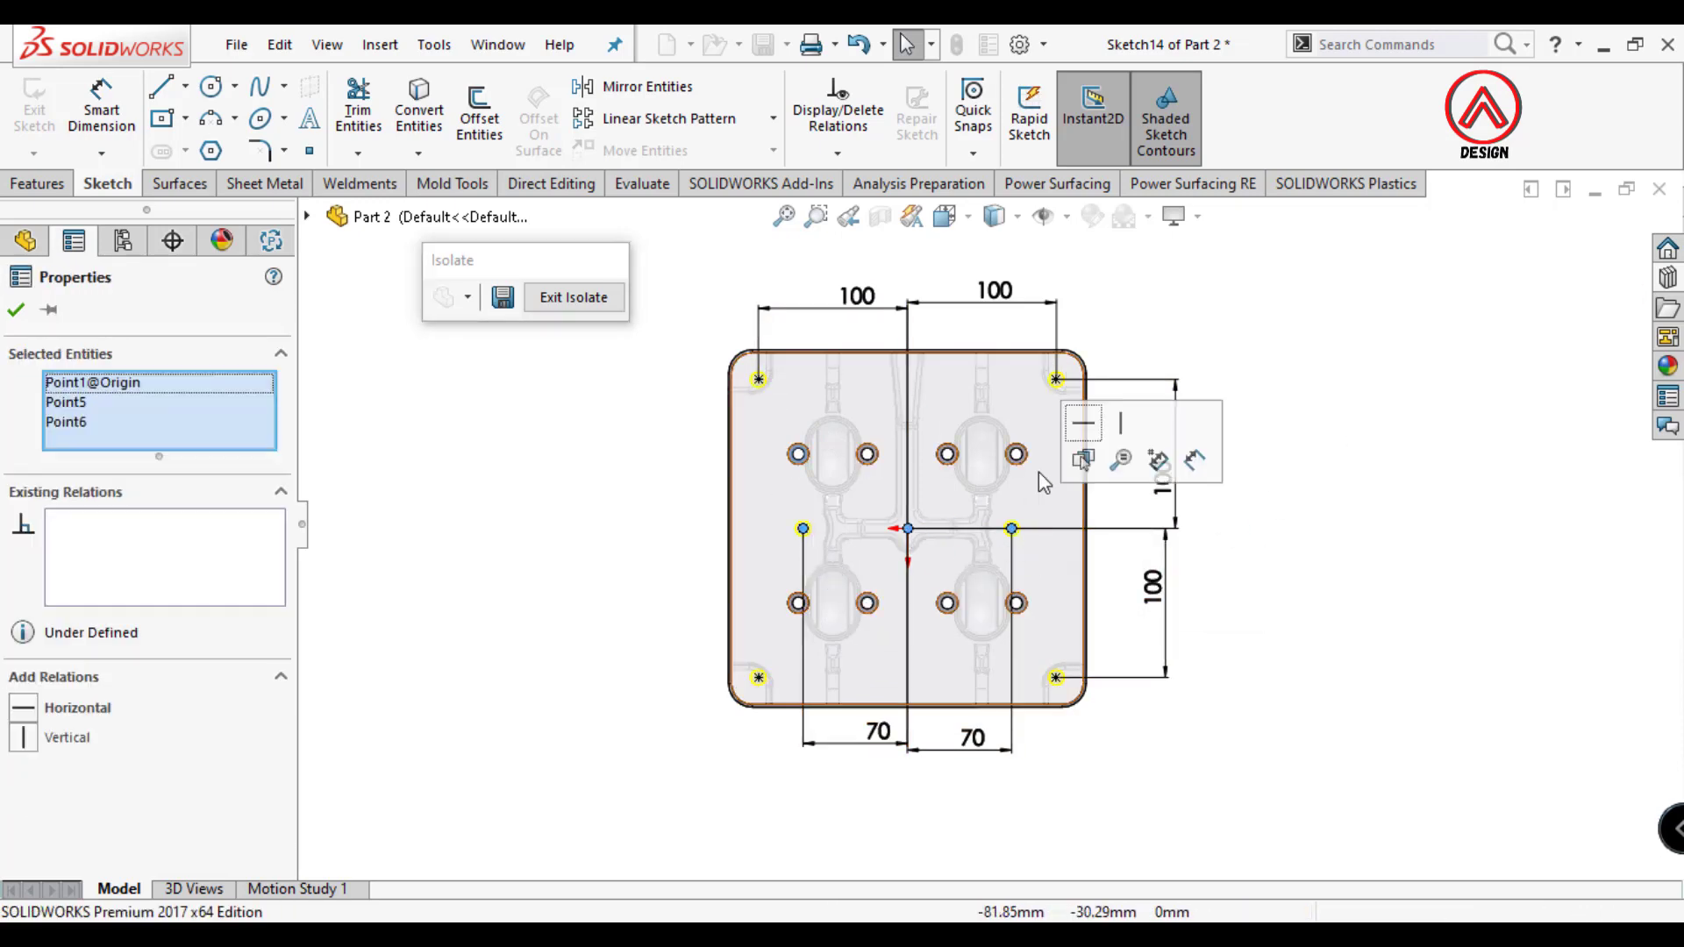
left_click(1126, 459)
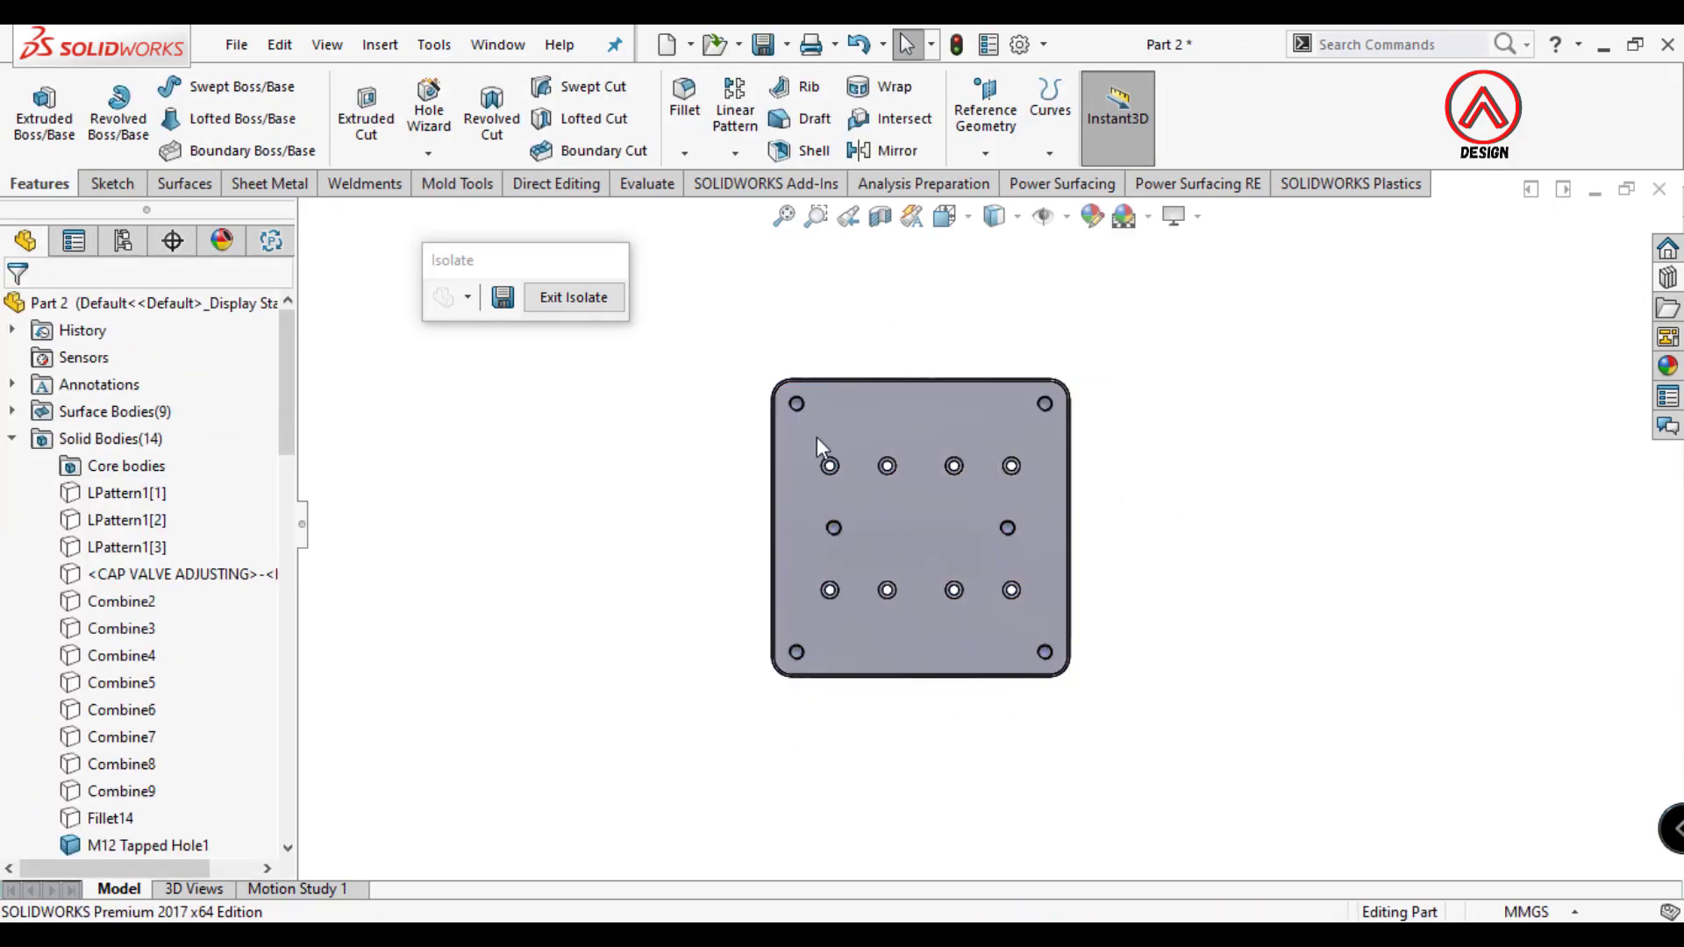
Finish the M12 tapped holes and view the plate from the top.
left_click(994, 216)
left_click(995, 342)
middle_click_drag(976, 501, 911, 427)
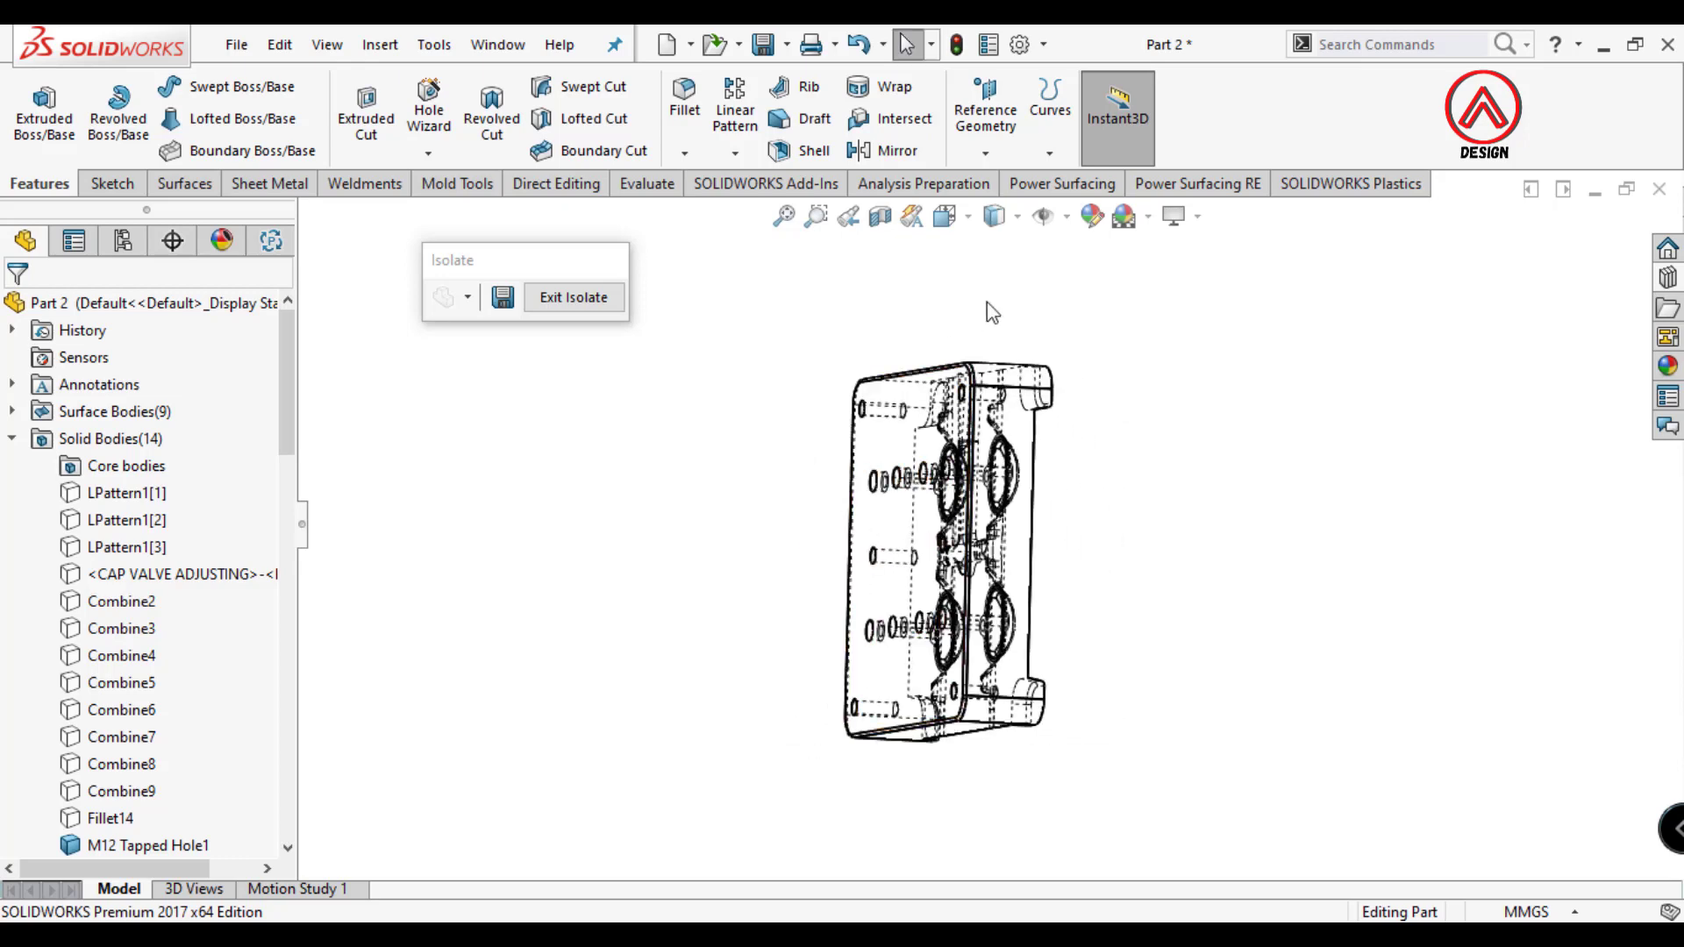
left_click(944, 215)
left_click(1002, 280)
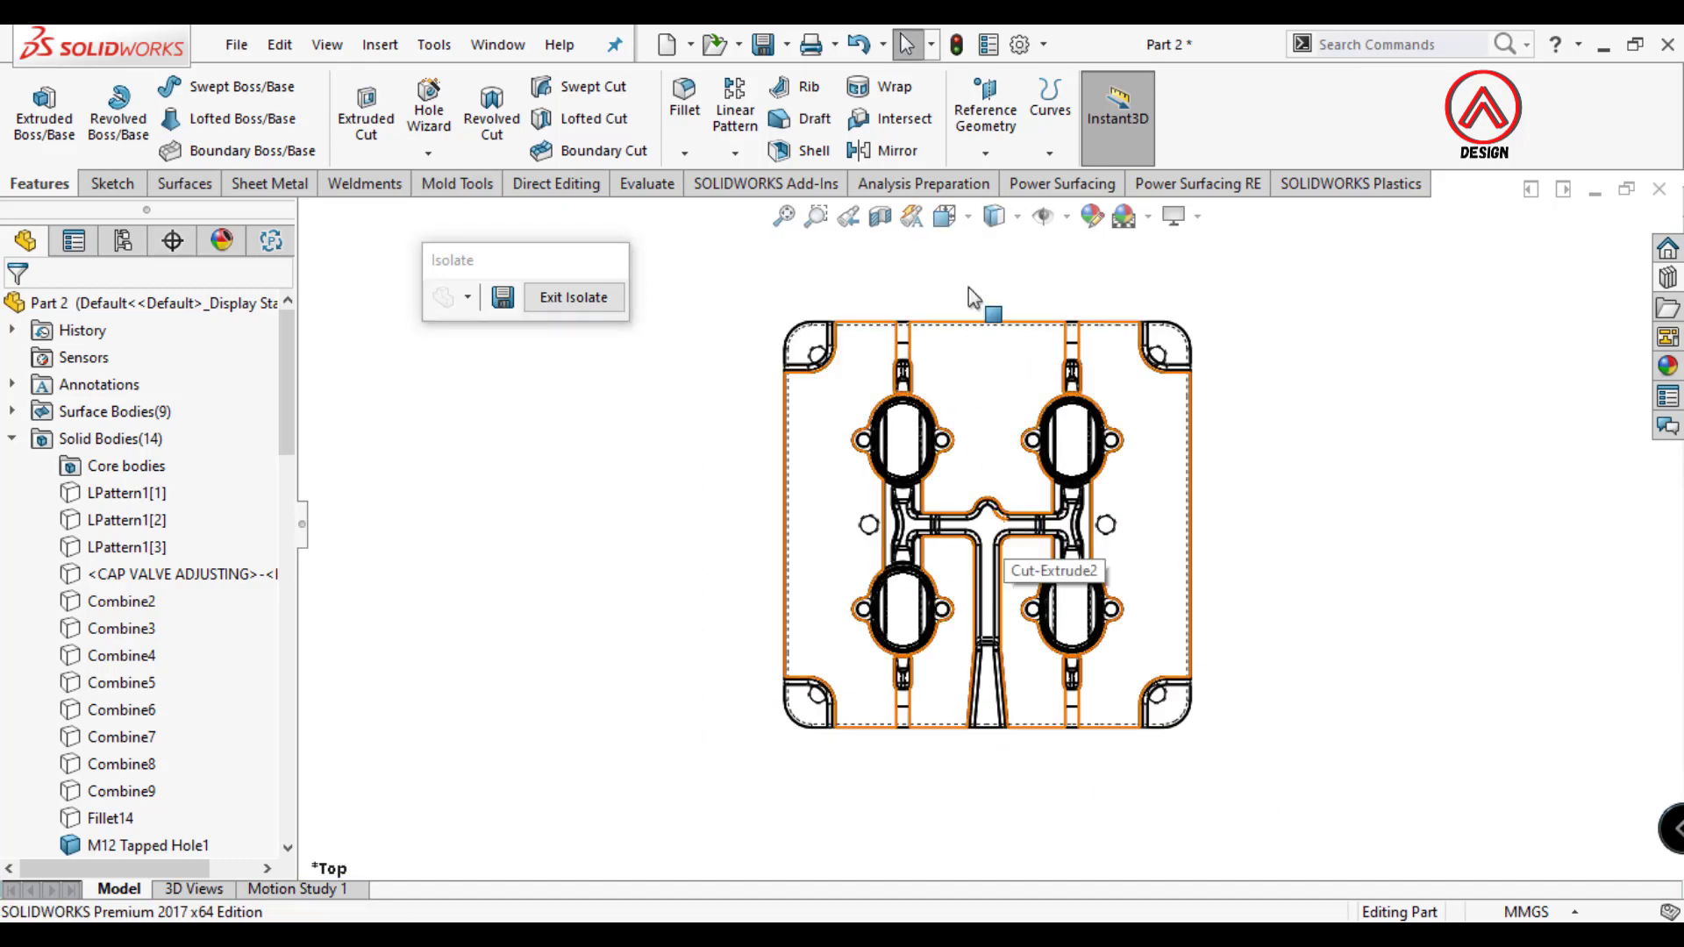
Switch to Shaded With Edges and begin a sketch on the Top Plane.
left_click(993, 215)
left_click(995, 250)
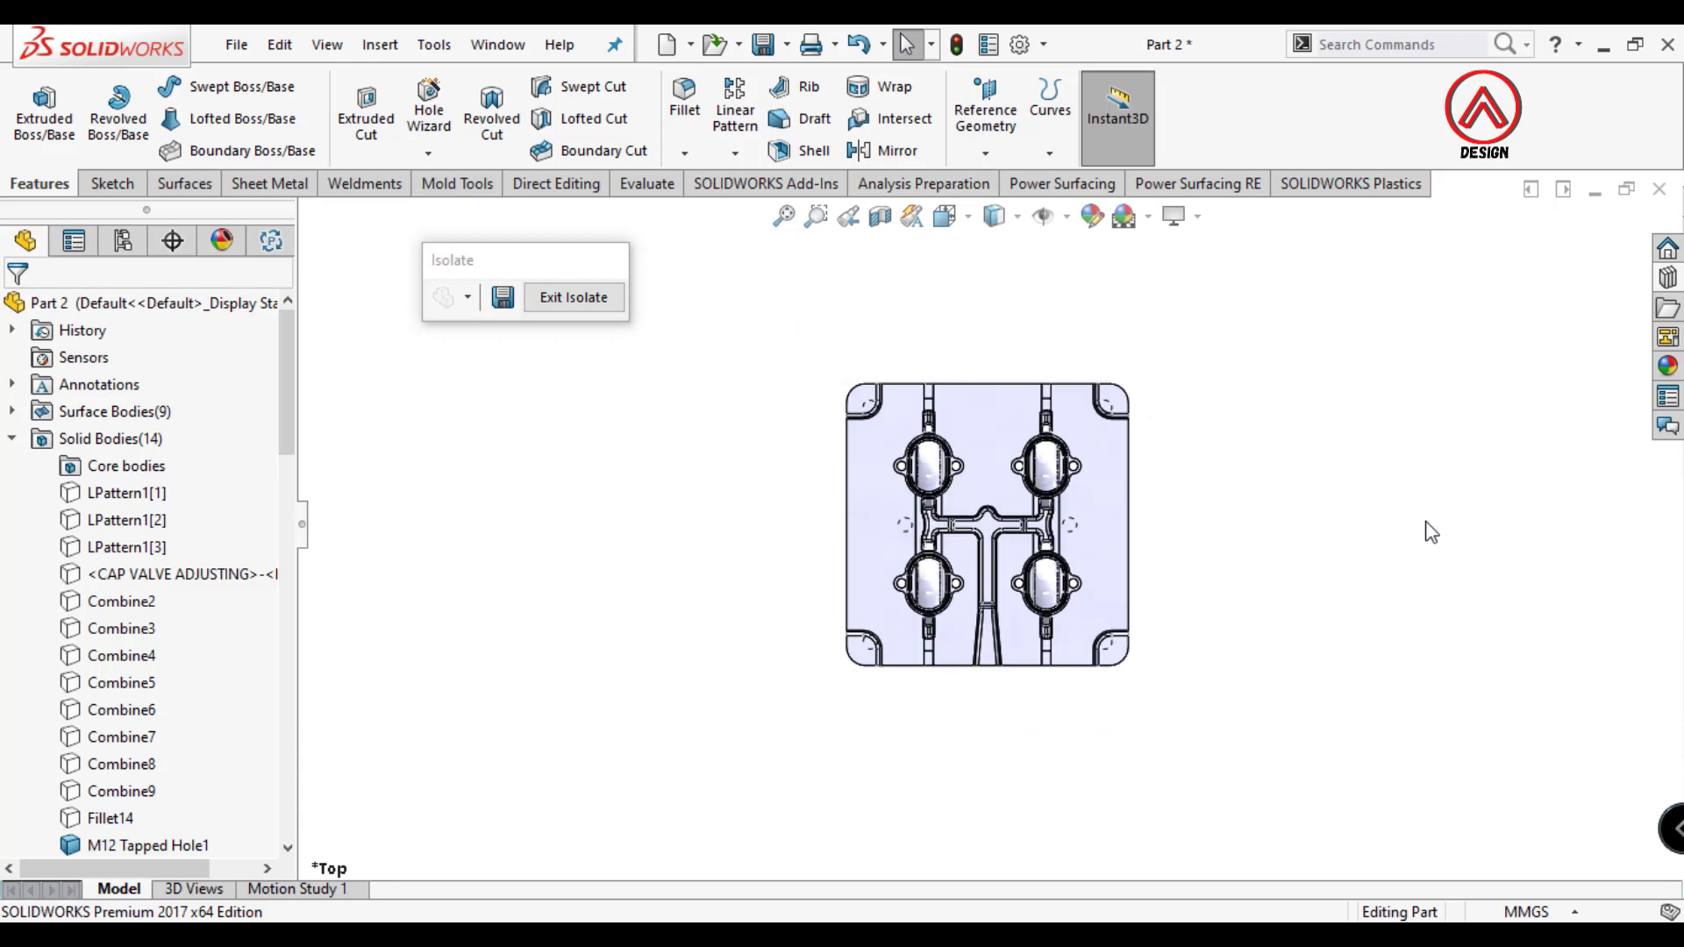
left_click(11, 439)
left_click(93, 523)
left_click(157, 473)
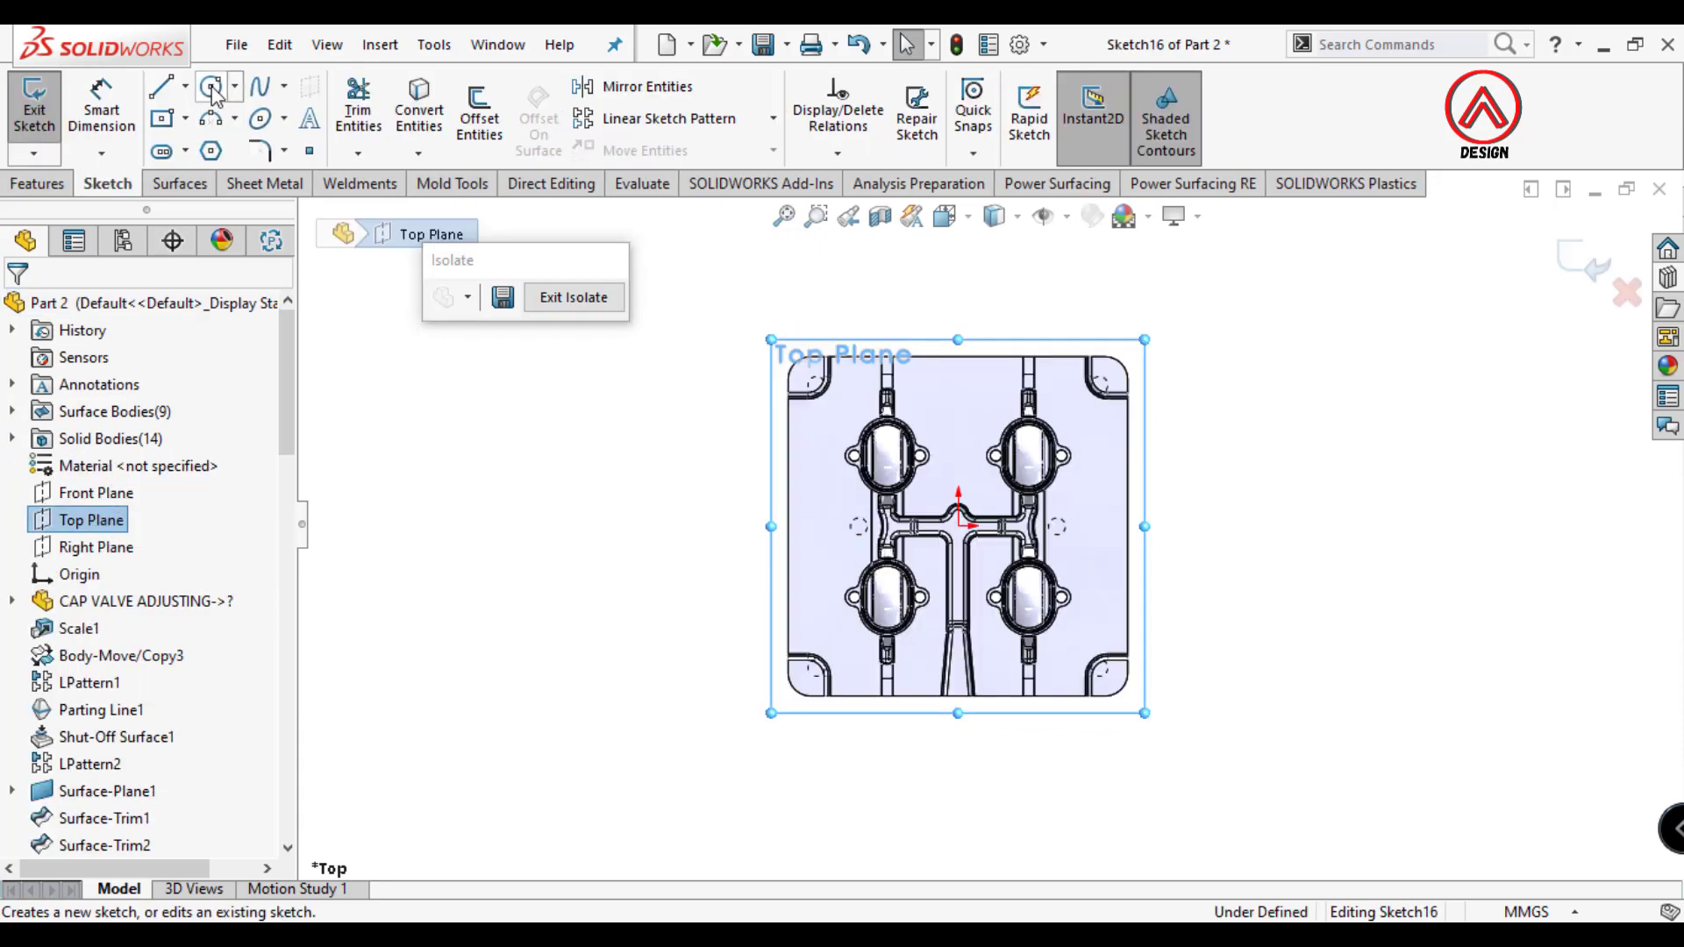
Draw vertical and horizontal construction lines from the origin and place a small circle in the pocket.
key("l")
scroll(974, 526, "down", 5)
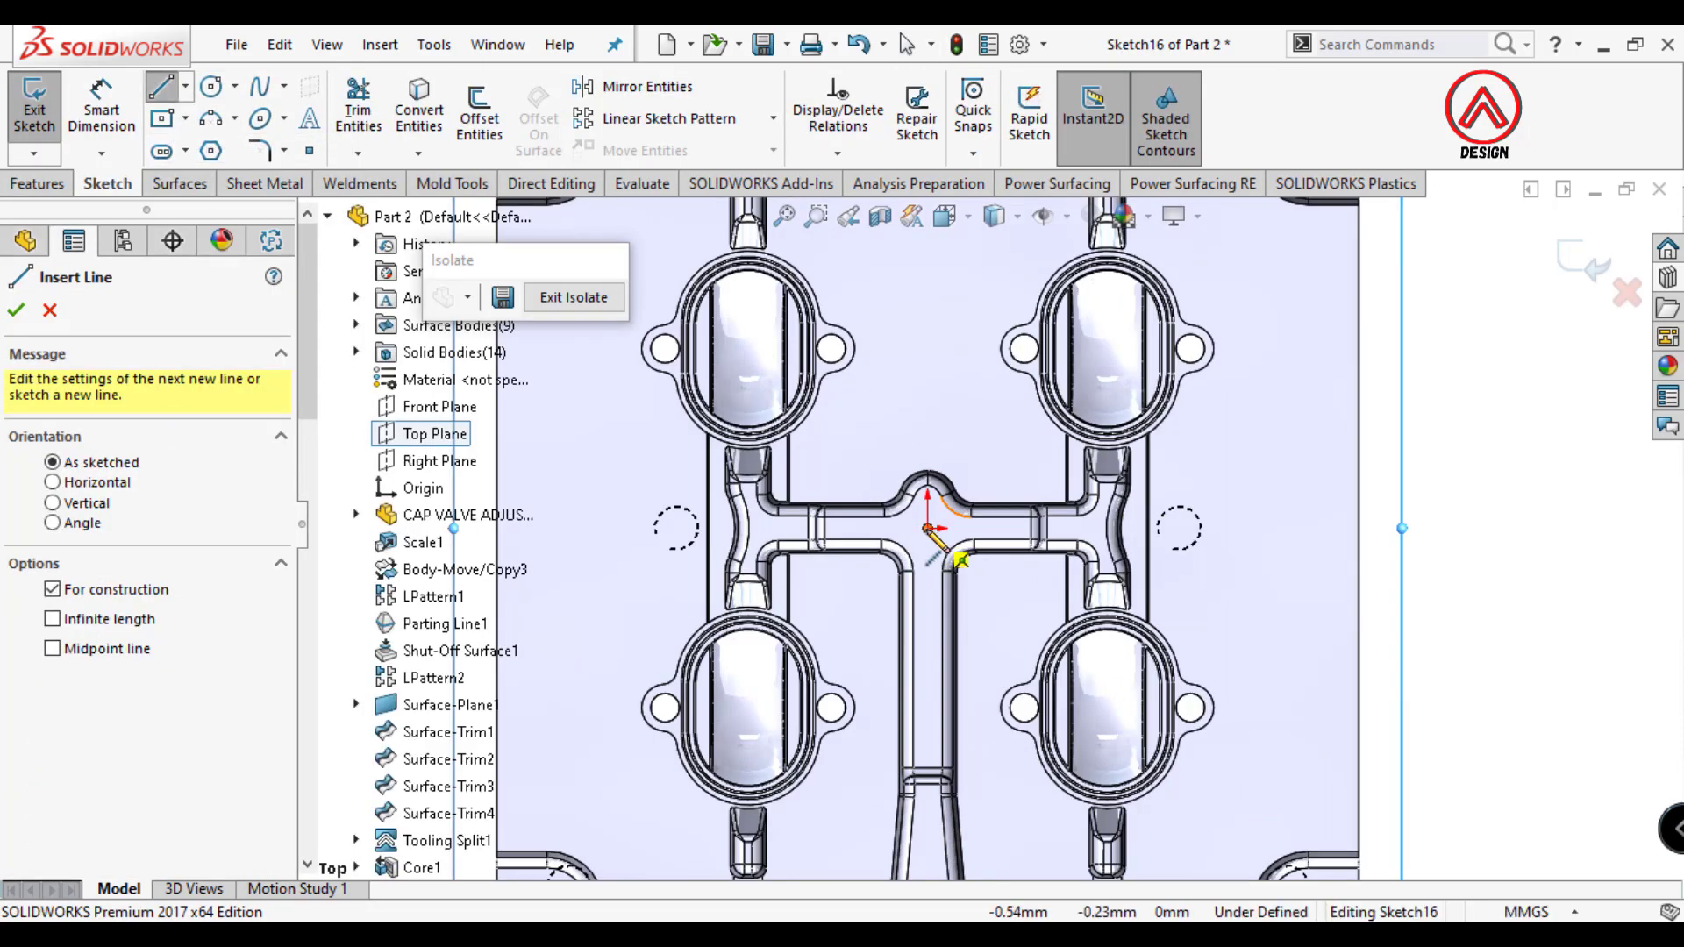
left_click_drag(928, 529, 928, 409)
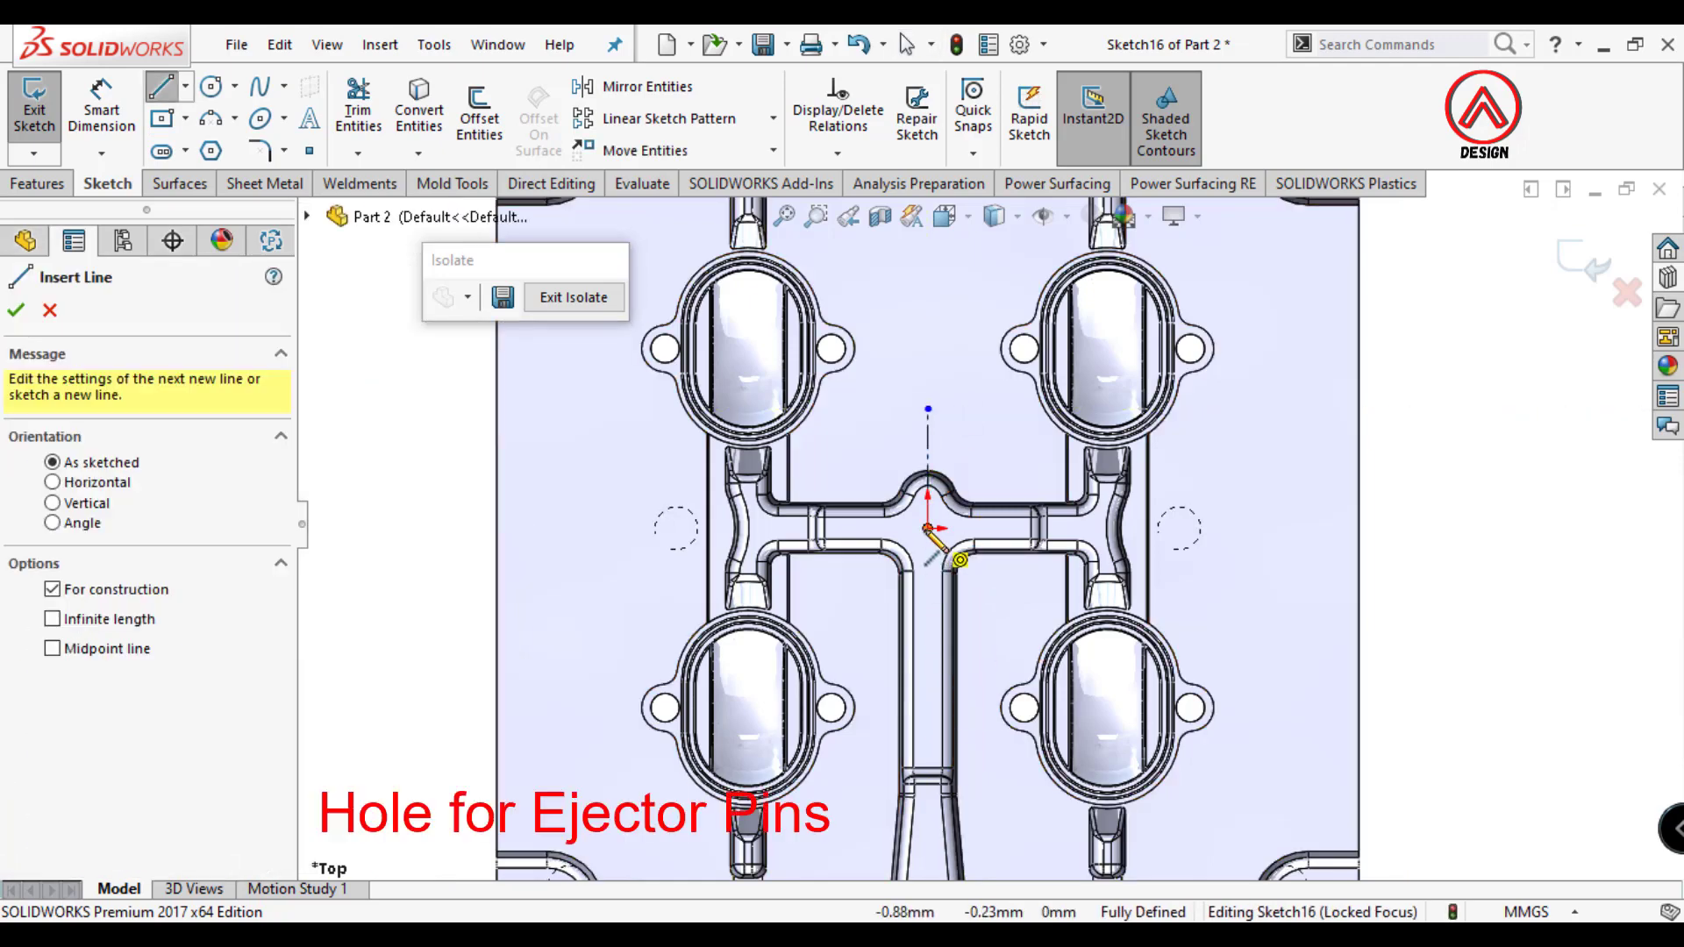
left_click_drag(928, 529, 999, 529)
key("Escape")
scroll(717, 384, "up", 1)
left_click(210, 88)
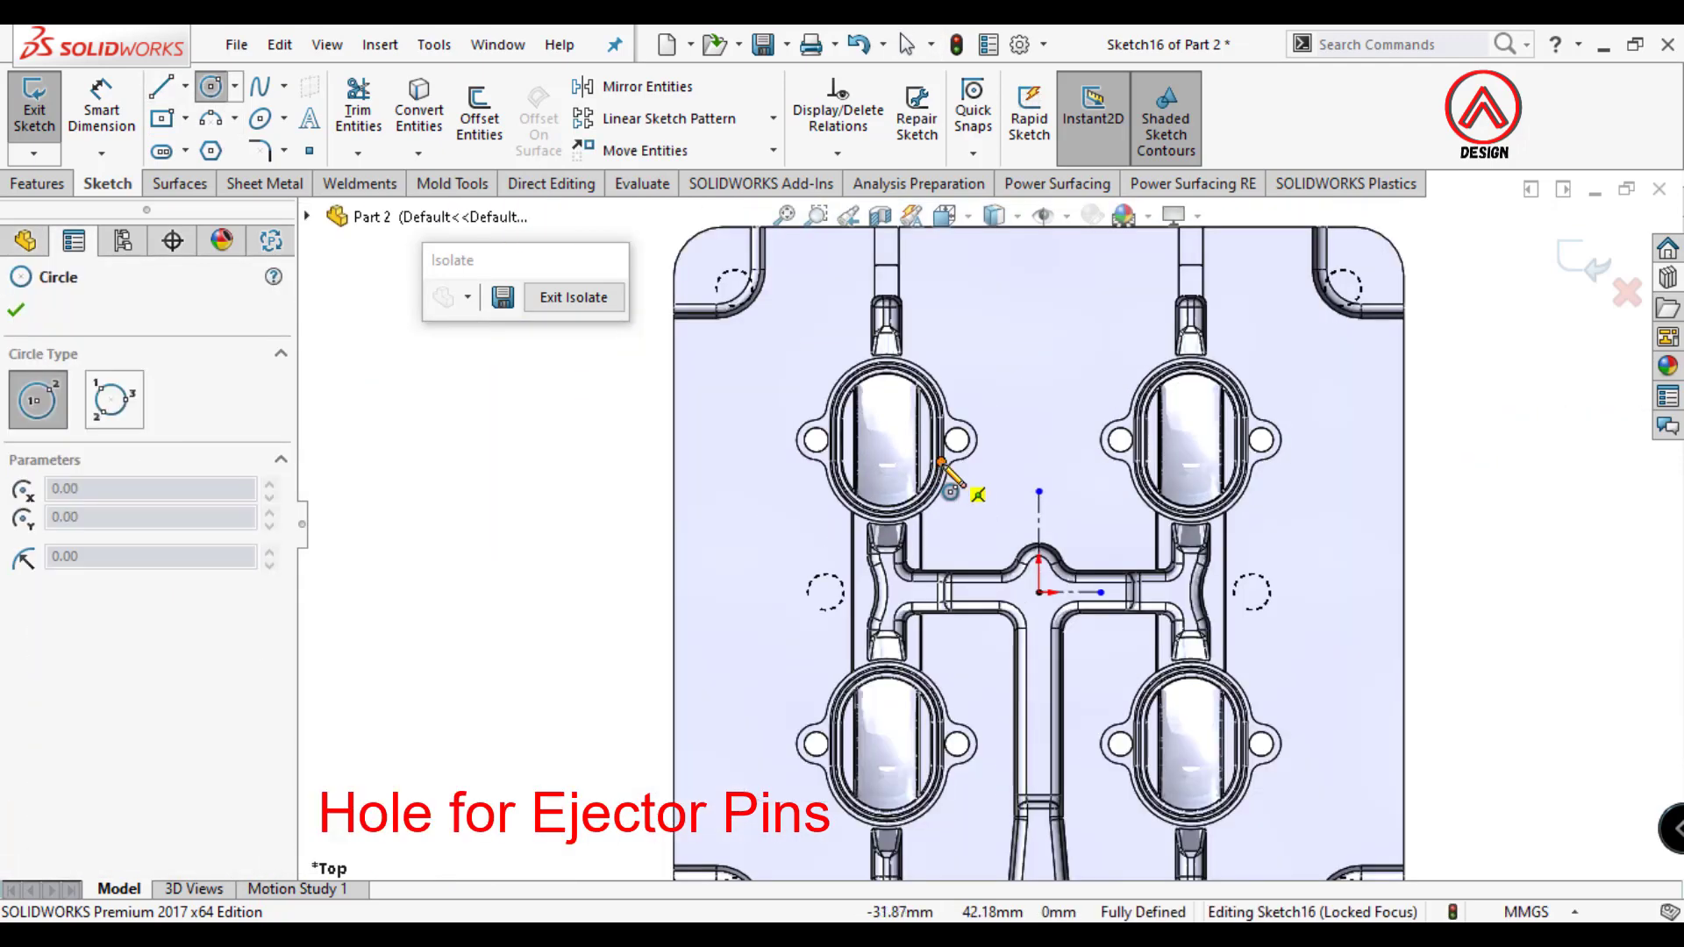
scroll(978, 488, "down", 4)
scroll(975, 465, "down", 2)
left_click(980, 483)
scroll(981, 482, "up", 2)
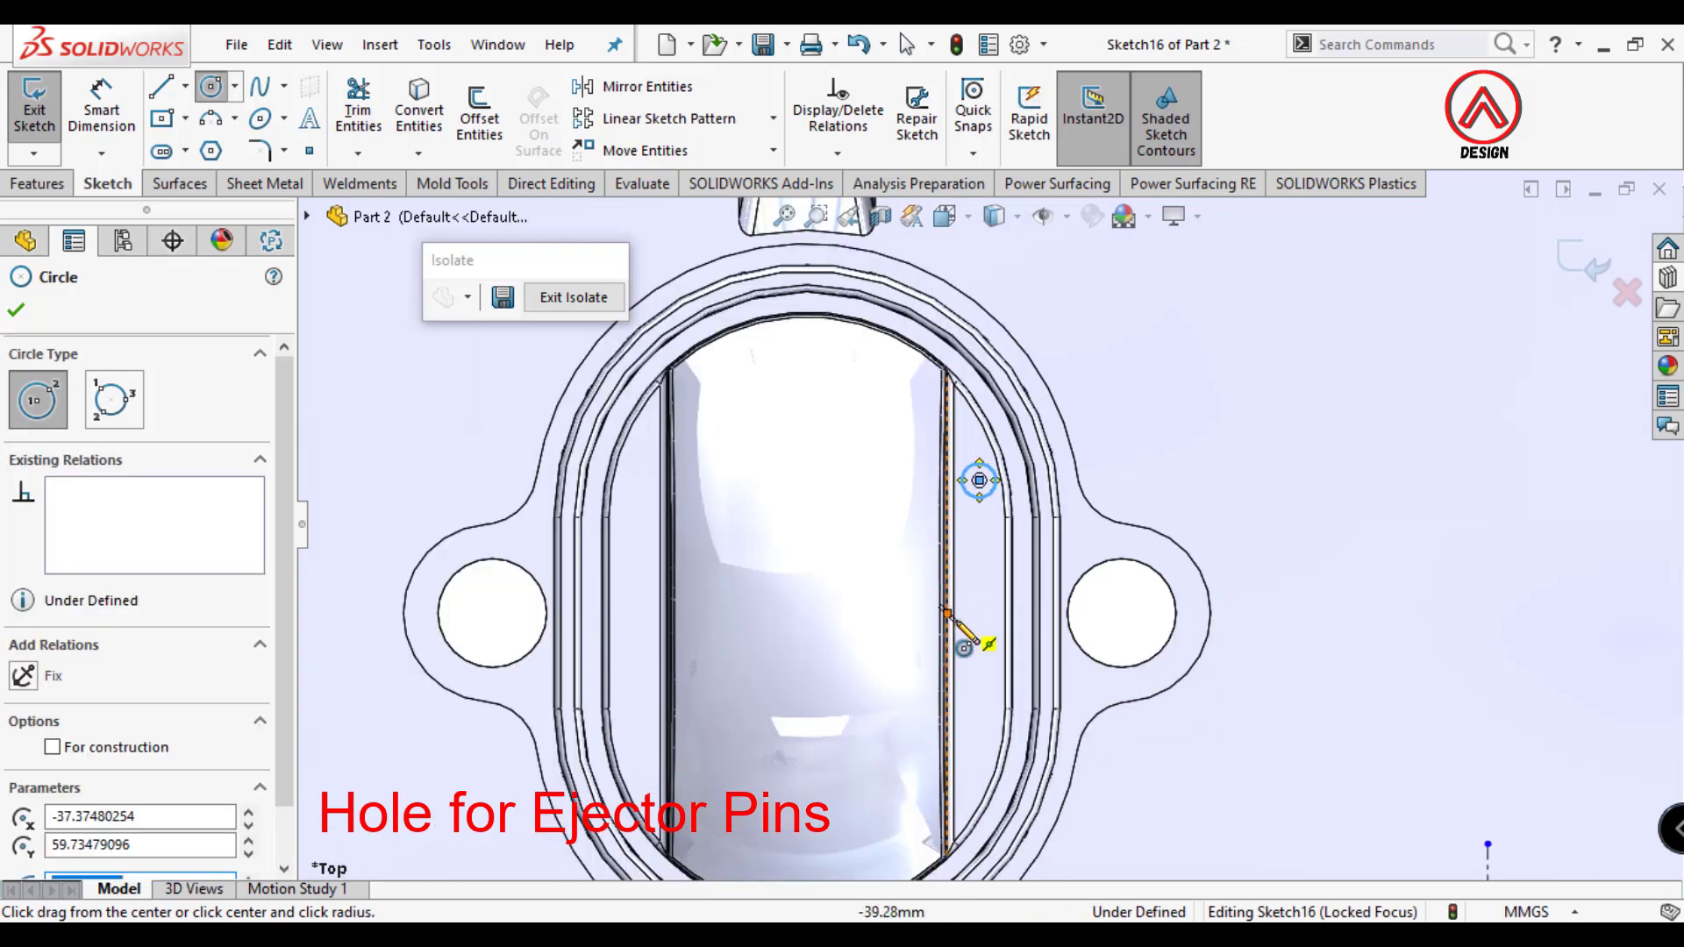
Draw a vertical and a horizontal centerline at the pocket centre.
left_click(185, 85)
left_click(224, 146)
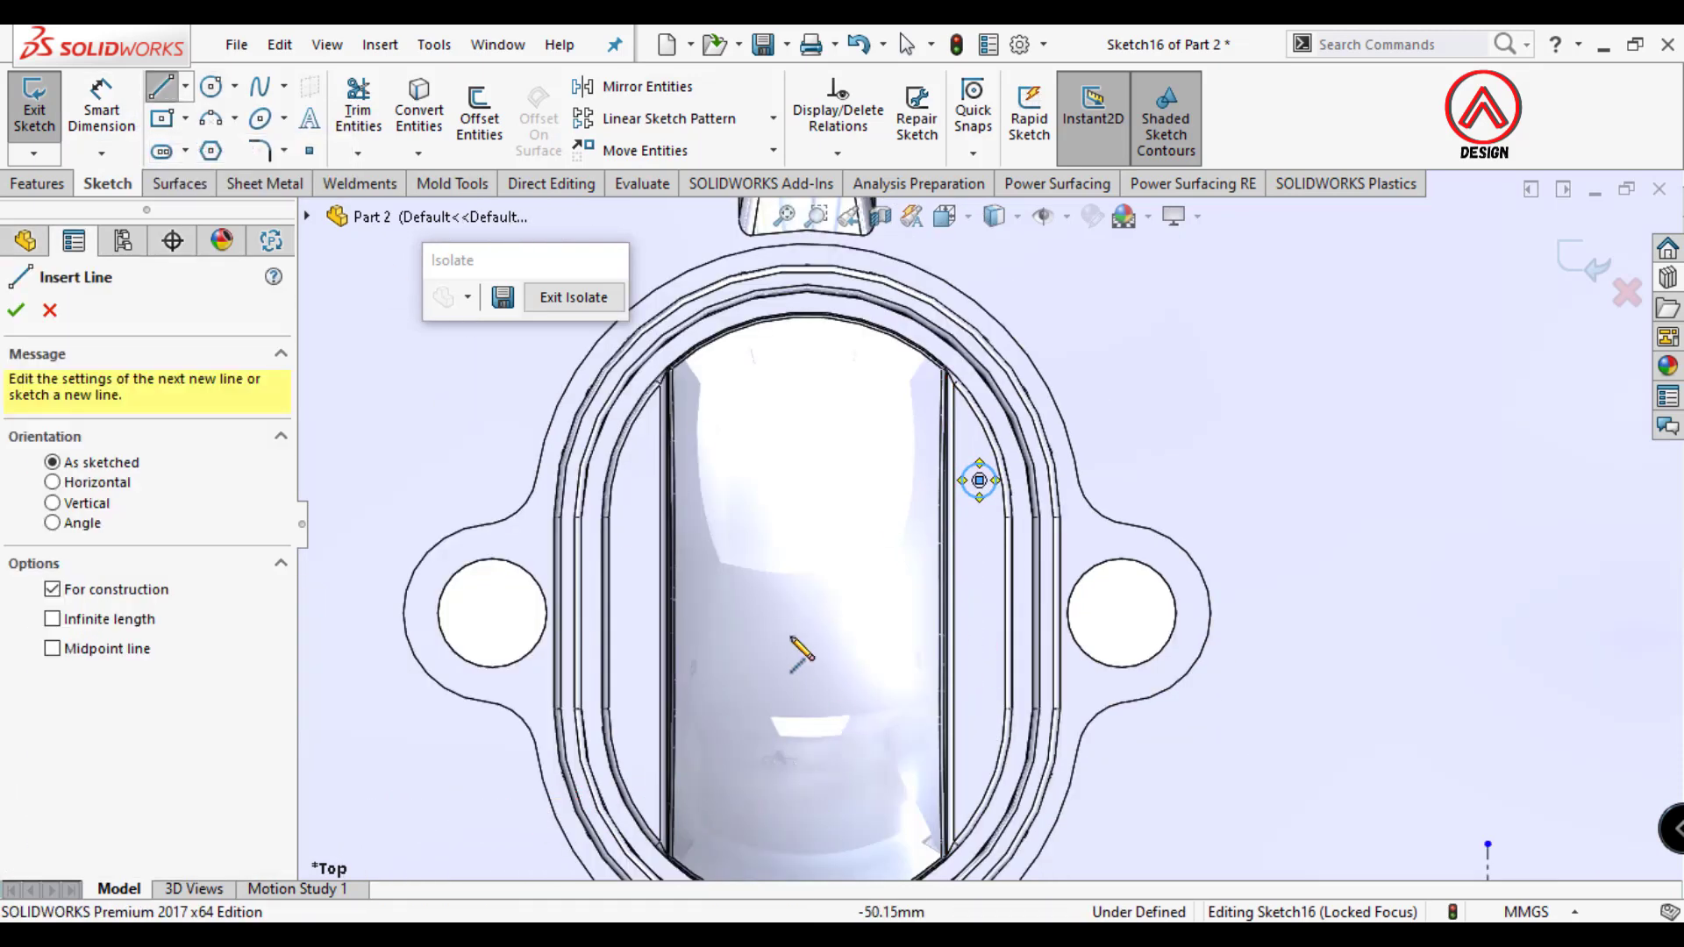
left_click_drag(808, 546, 807, 624)
key("Escape")
left_click(185, 85)
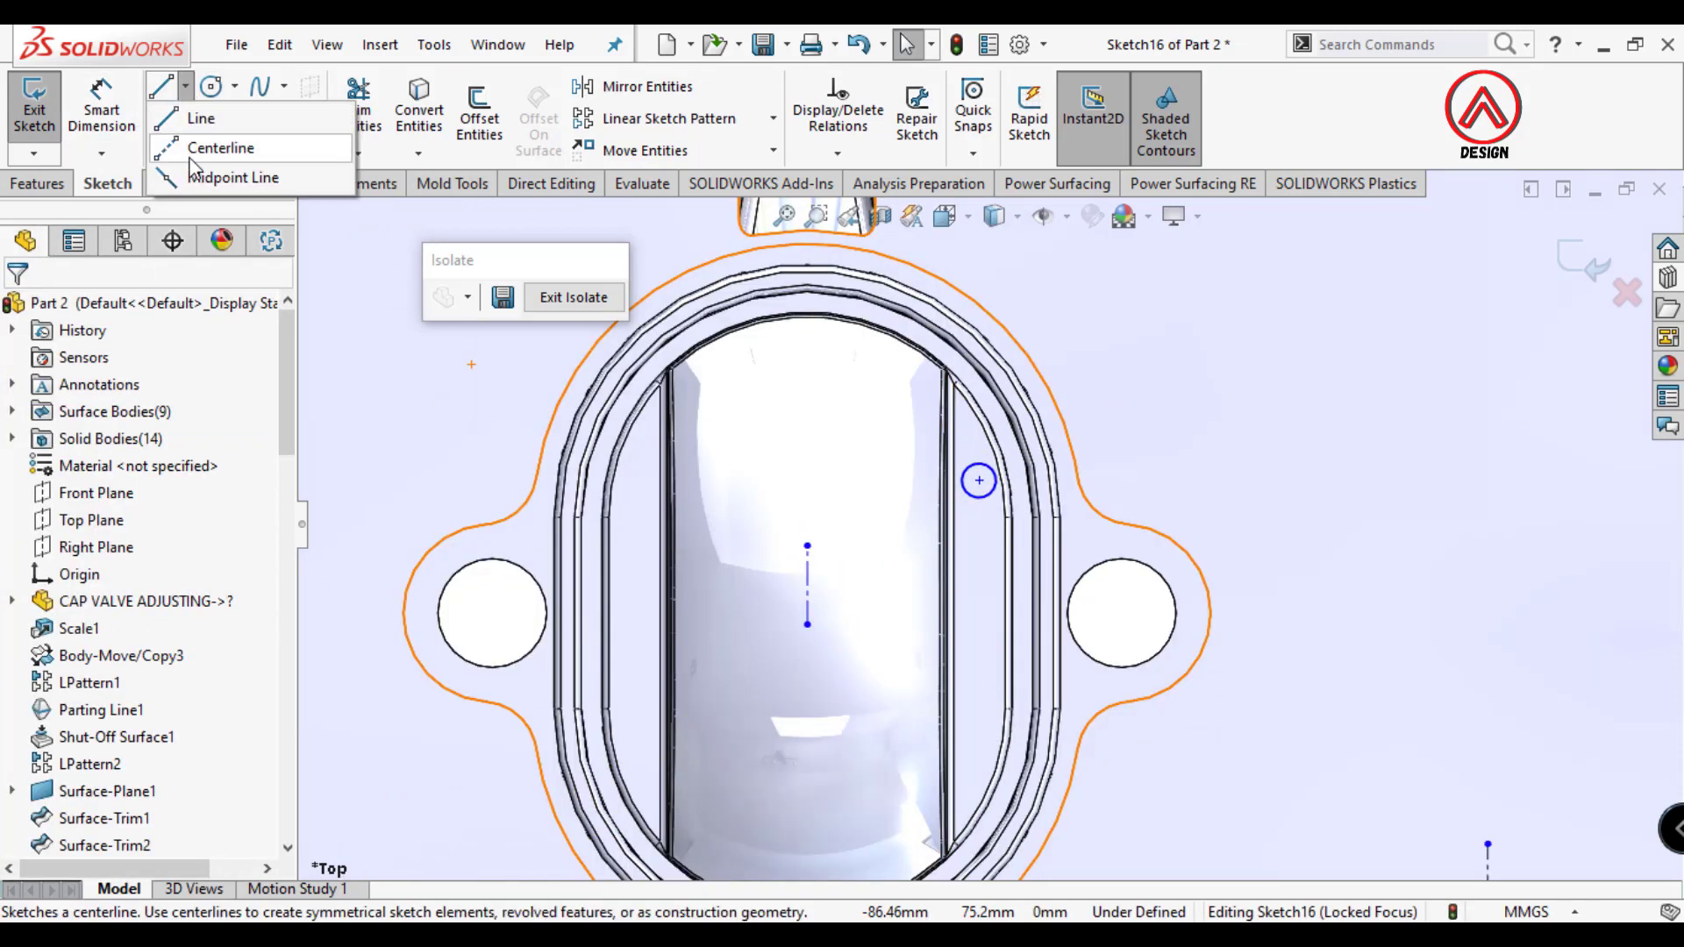
left_click(226, 147)
left_click_drag(808, 625, 761, 625)
key("Escape")
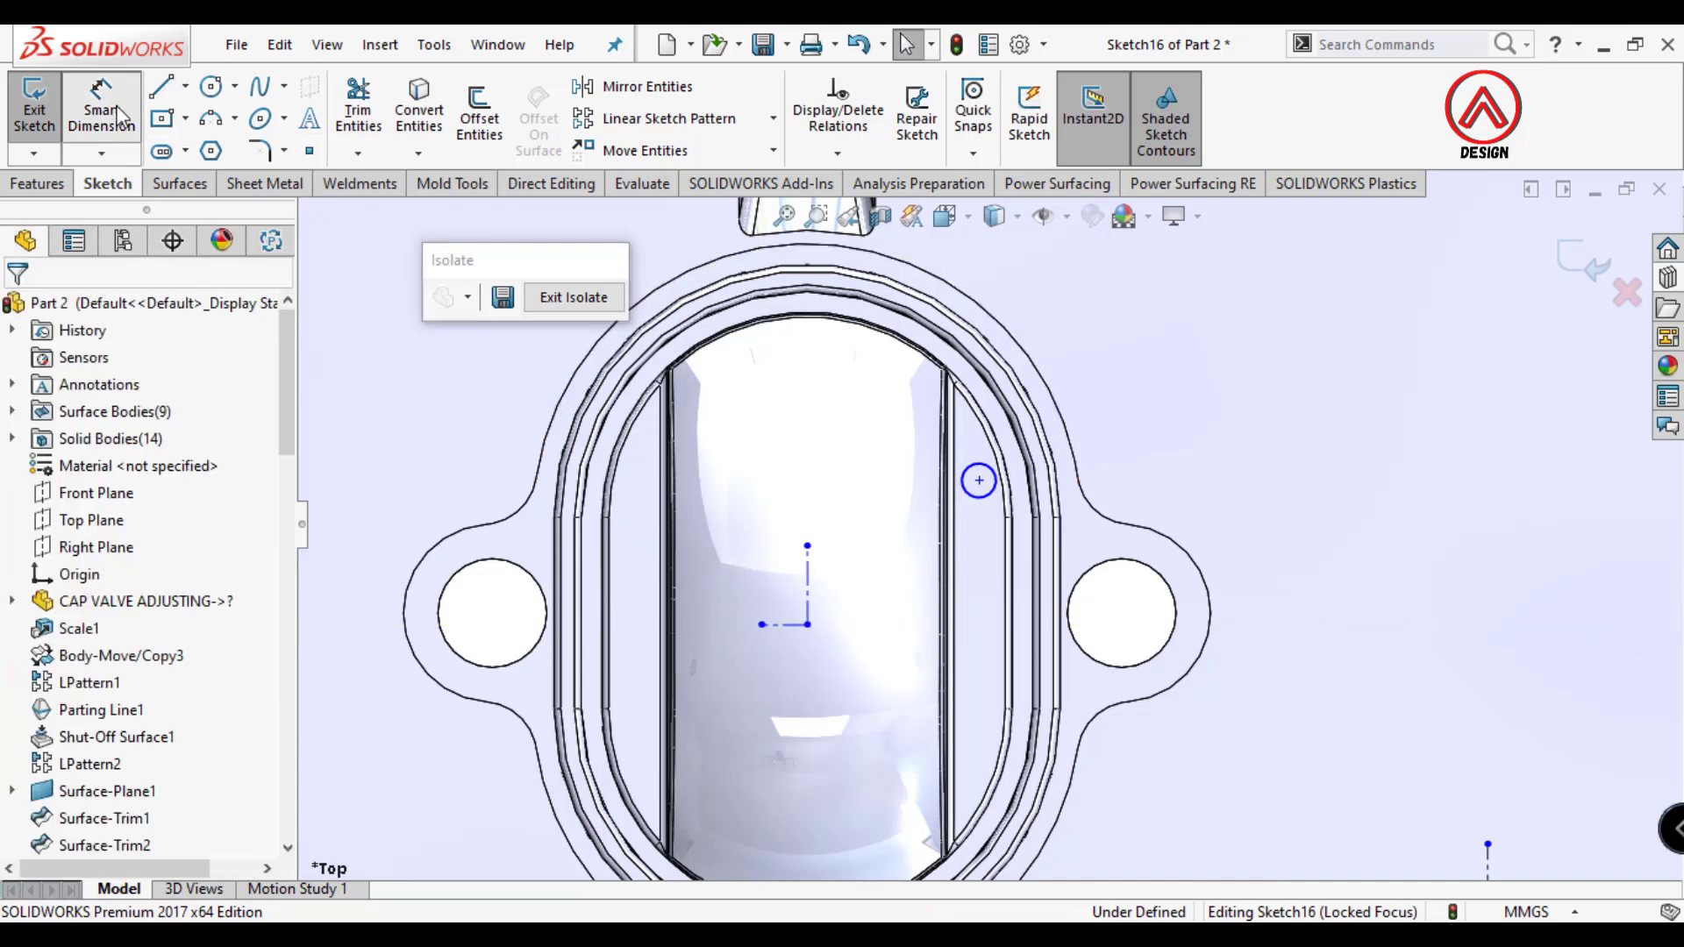
Dimension the pocket centerlines 50 mm horizontally and 50 mm vertically from the origin.
left_click(814, 595)
scroll(816, 597, "up", 3)
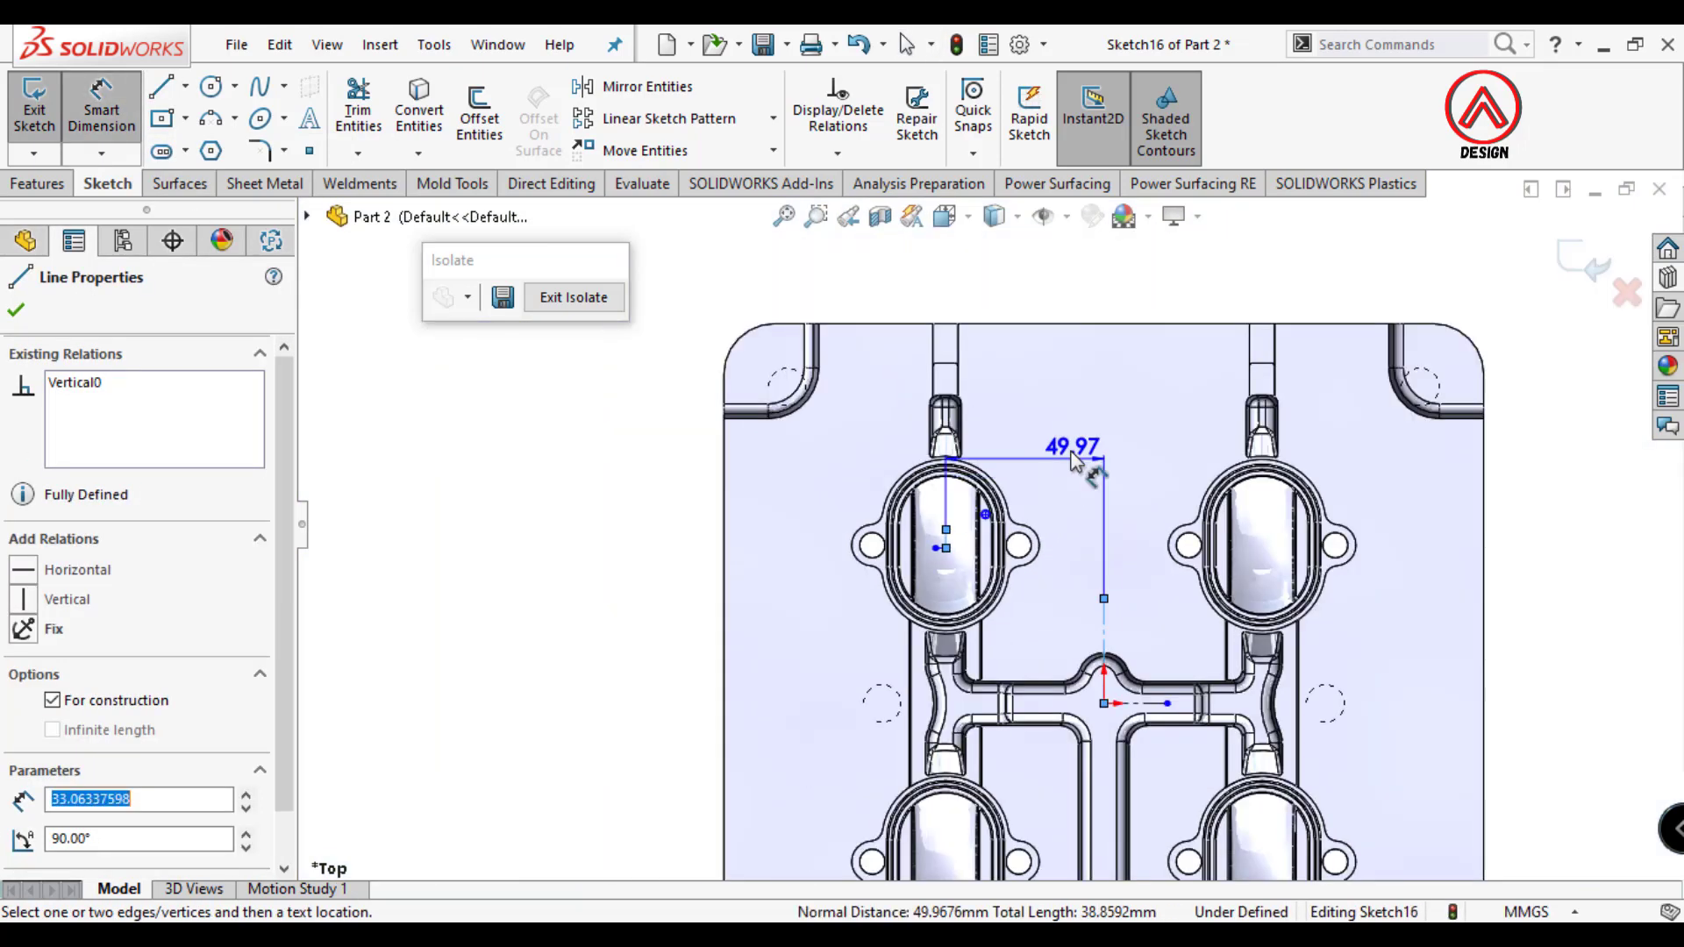
scroll(1057, 456, "down", 2)
left_click(1057, 456)
type("50")
key("Return")
scroll(847, 544, "down", 3)
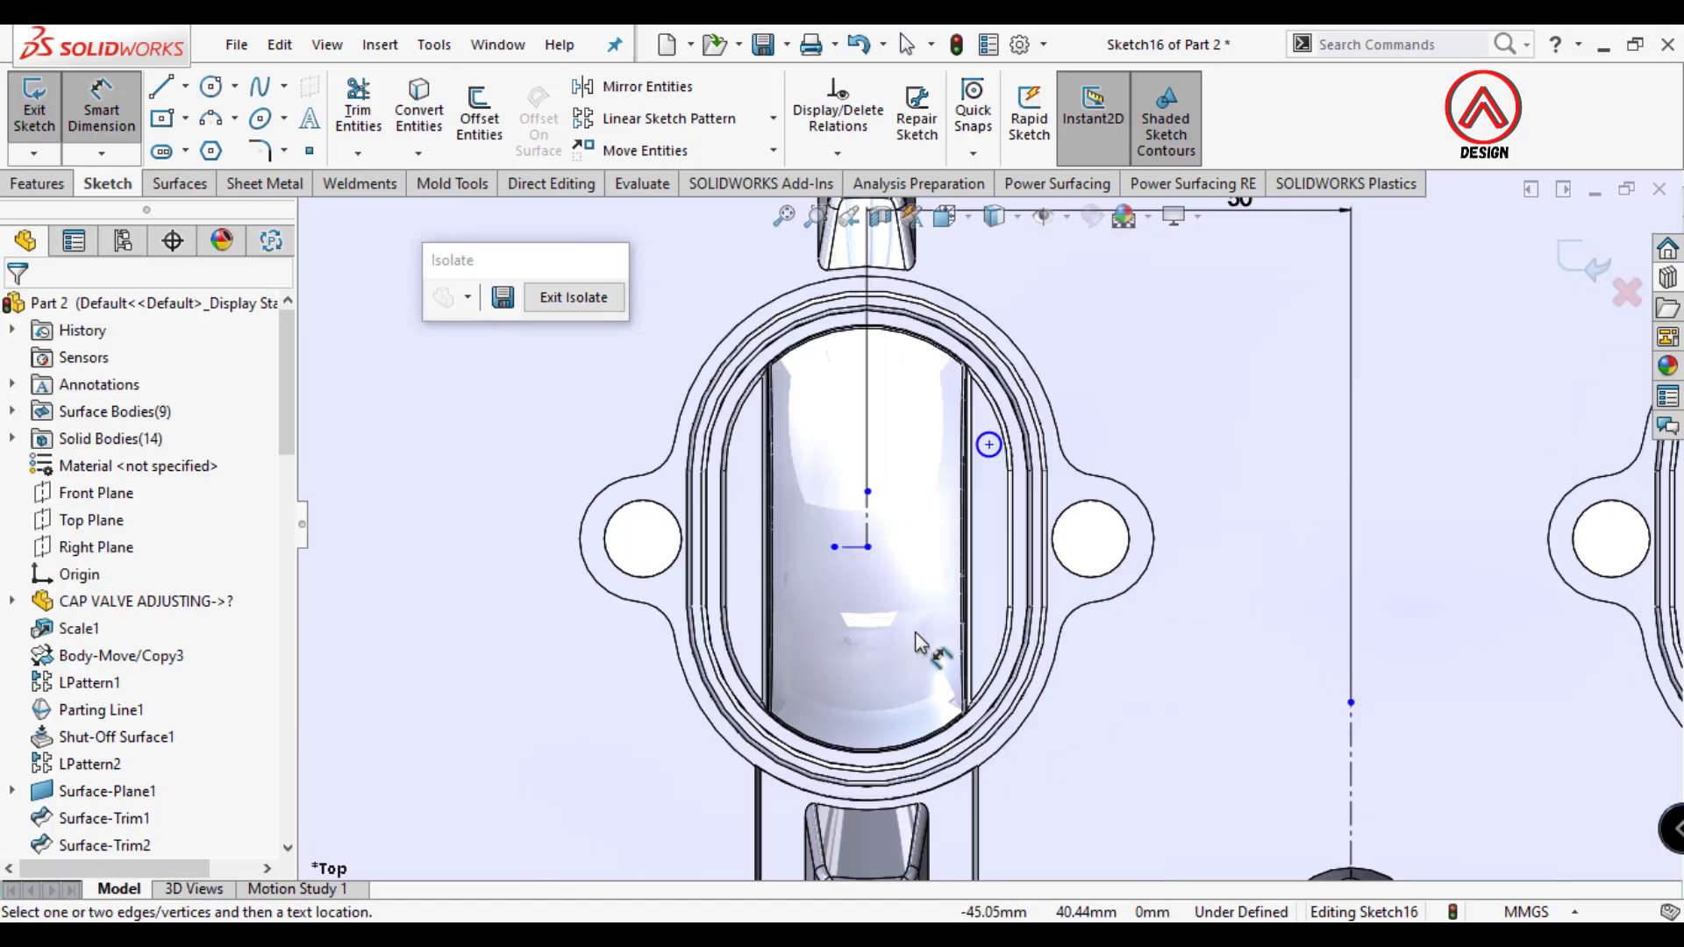
scroll(846, 544, "down", 2)
left_click(842, 525)
scroll(988, 523, "up", 3)
left_click(1252, 855)
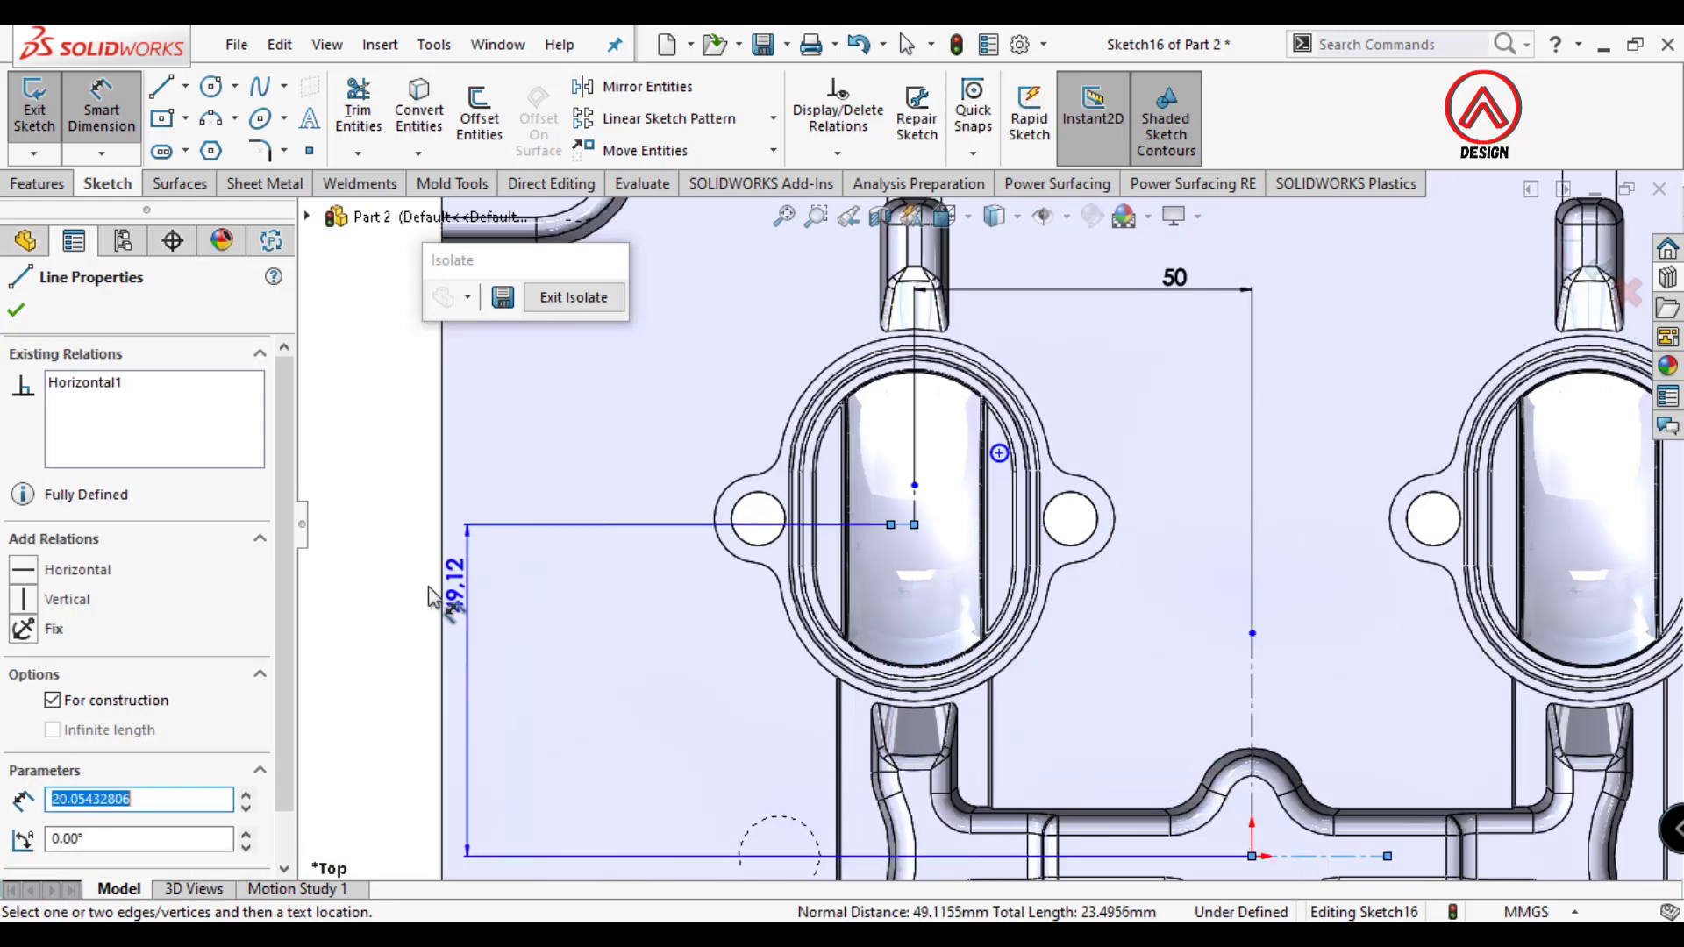
left_click(377, 624)
type("50")
key("Return")
Give the small circle a Ø5 diameter.
scroll(976, 536, "down", 3)
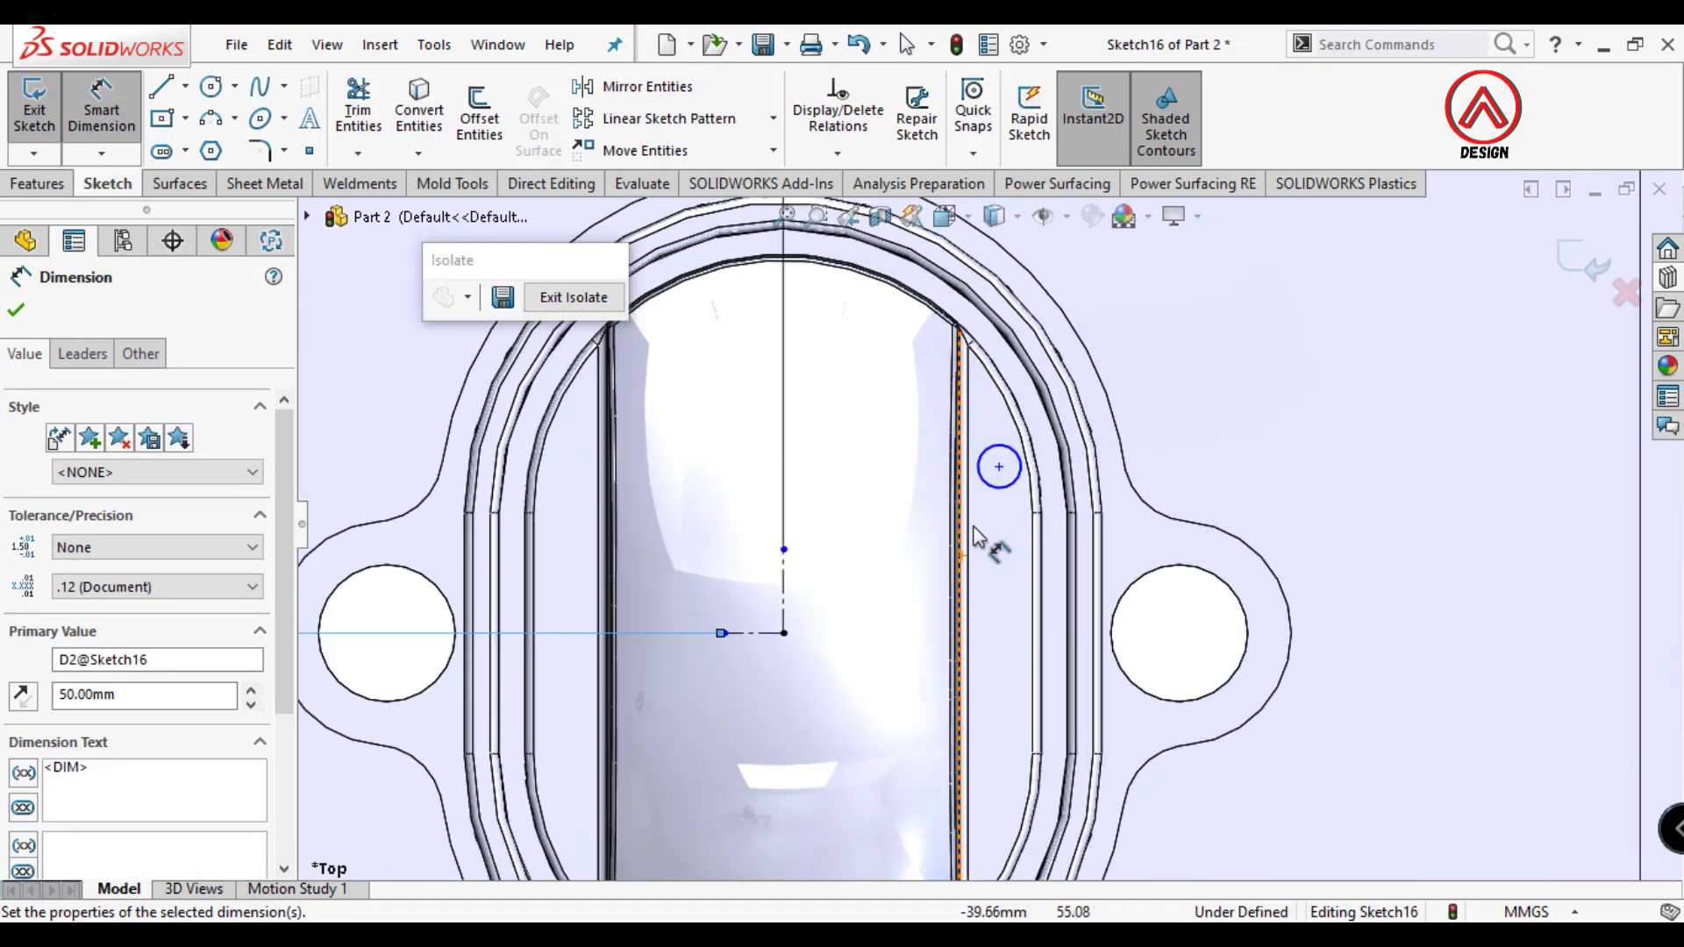
left_click(101, 109)
left_click(1017, 456)
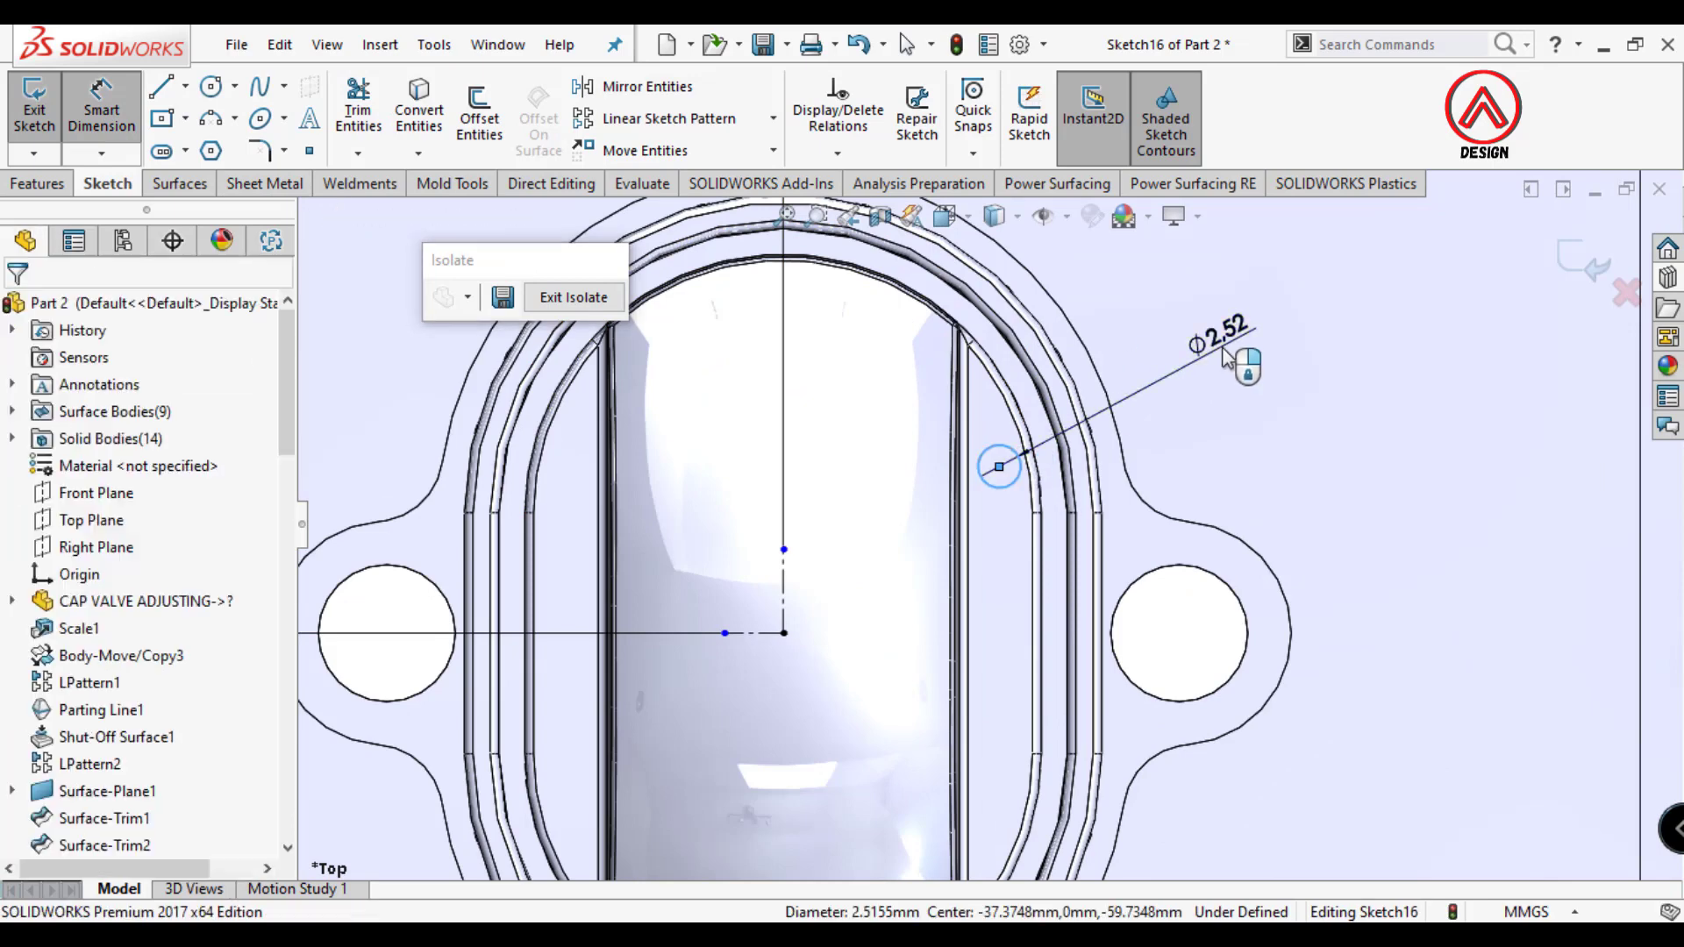
left_click(1228, 333)
type("5")
key("Return")
scroll(1057, 481, "up", 3)
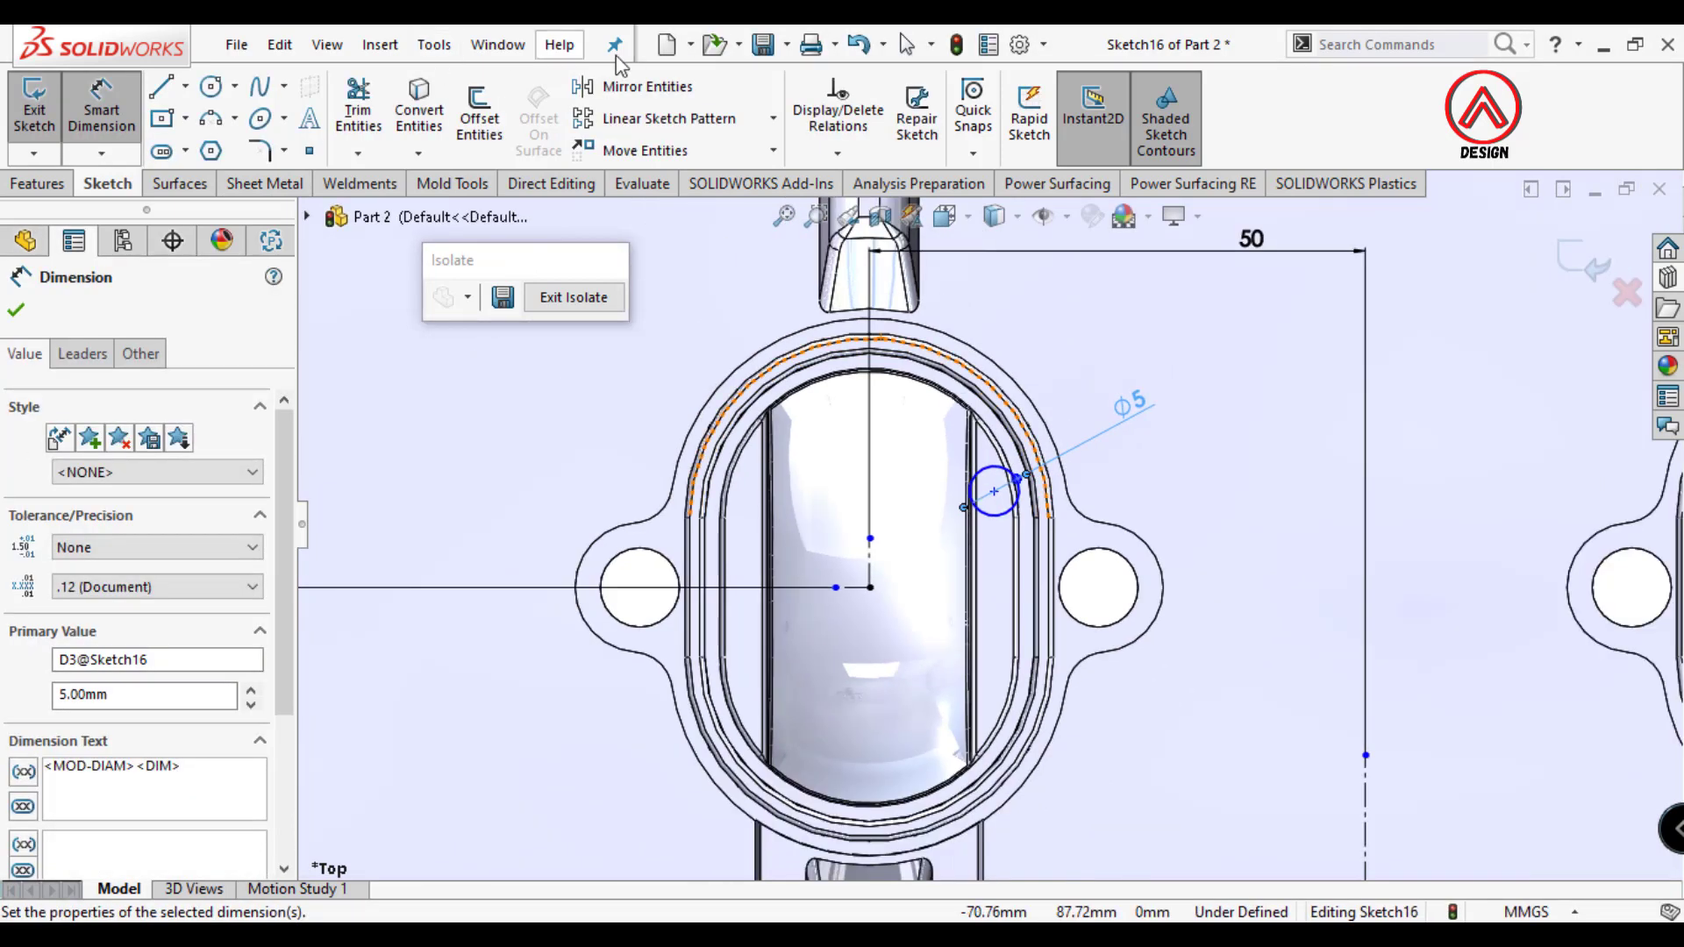
Mirror the circle across both centerlines to make four Ø5 circles.
key("m")
left_click(120, 604)
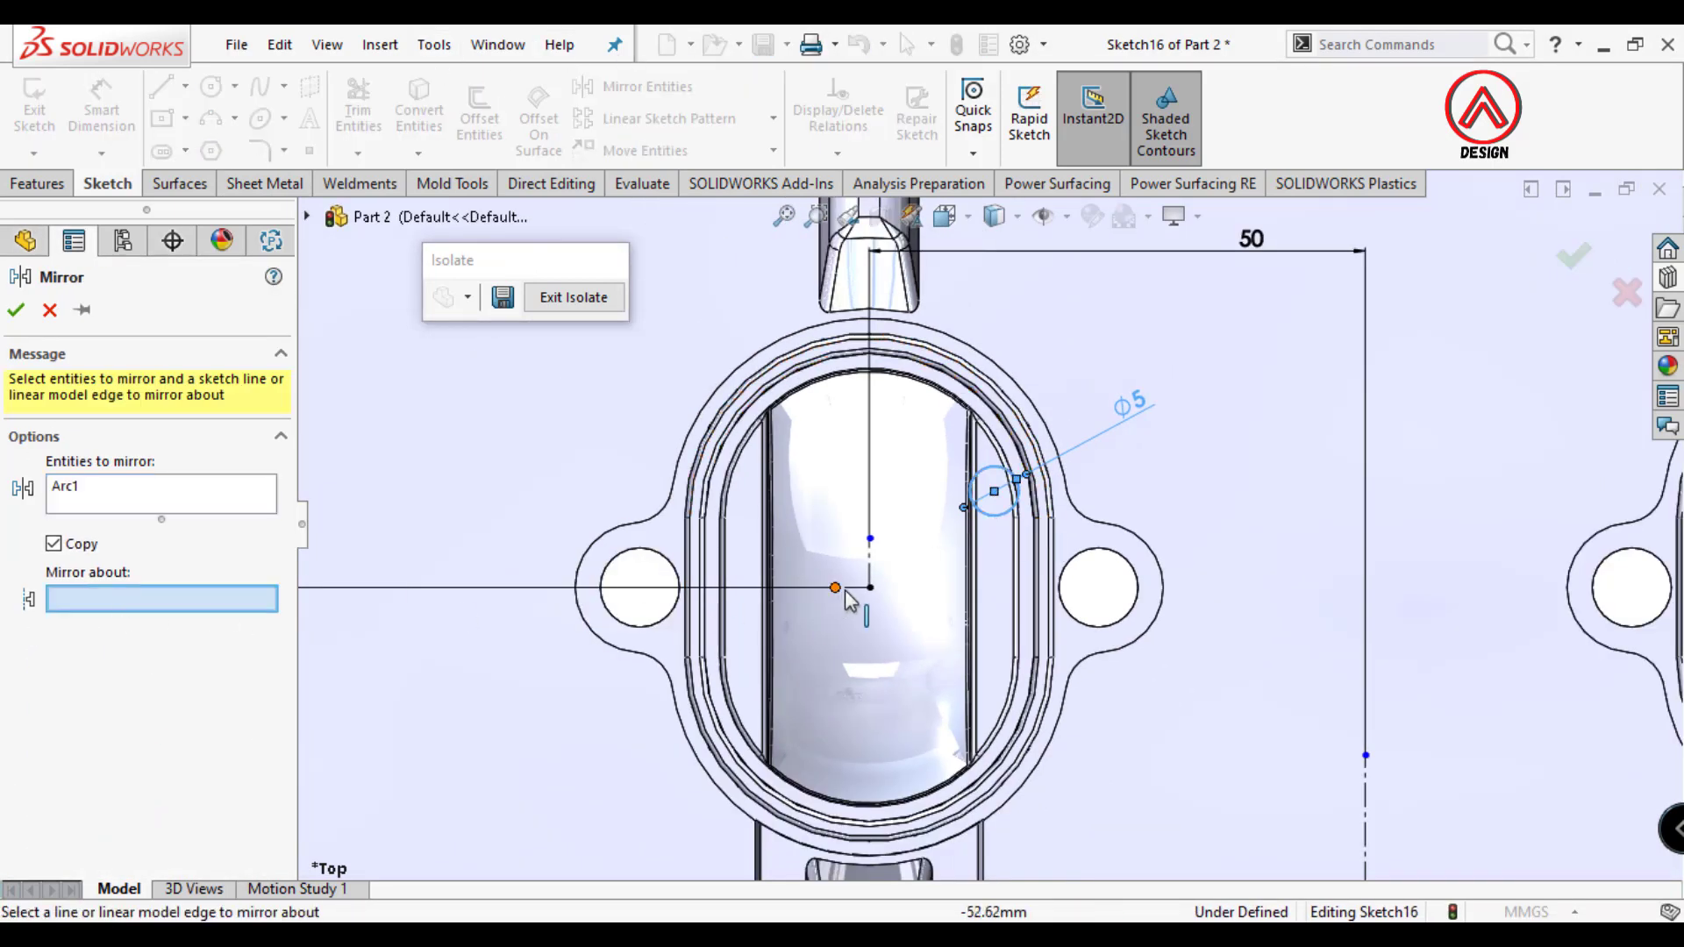
left_click(16, 310)
left_click(647, 86)
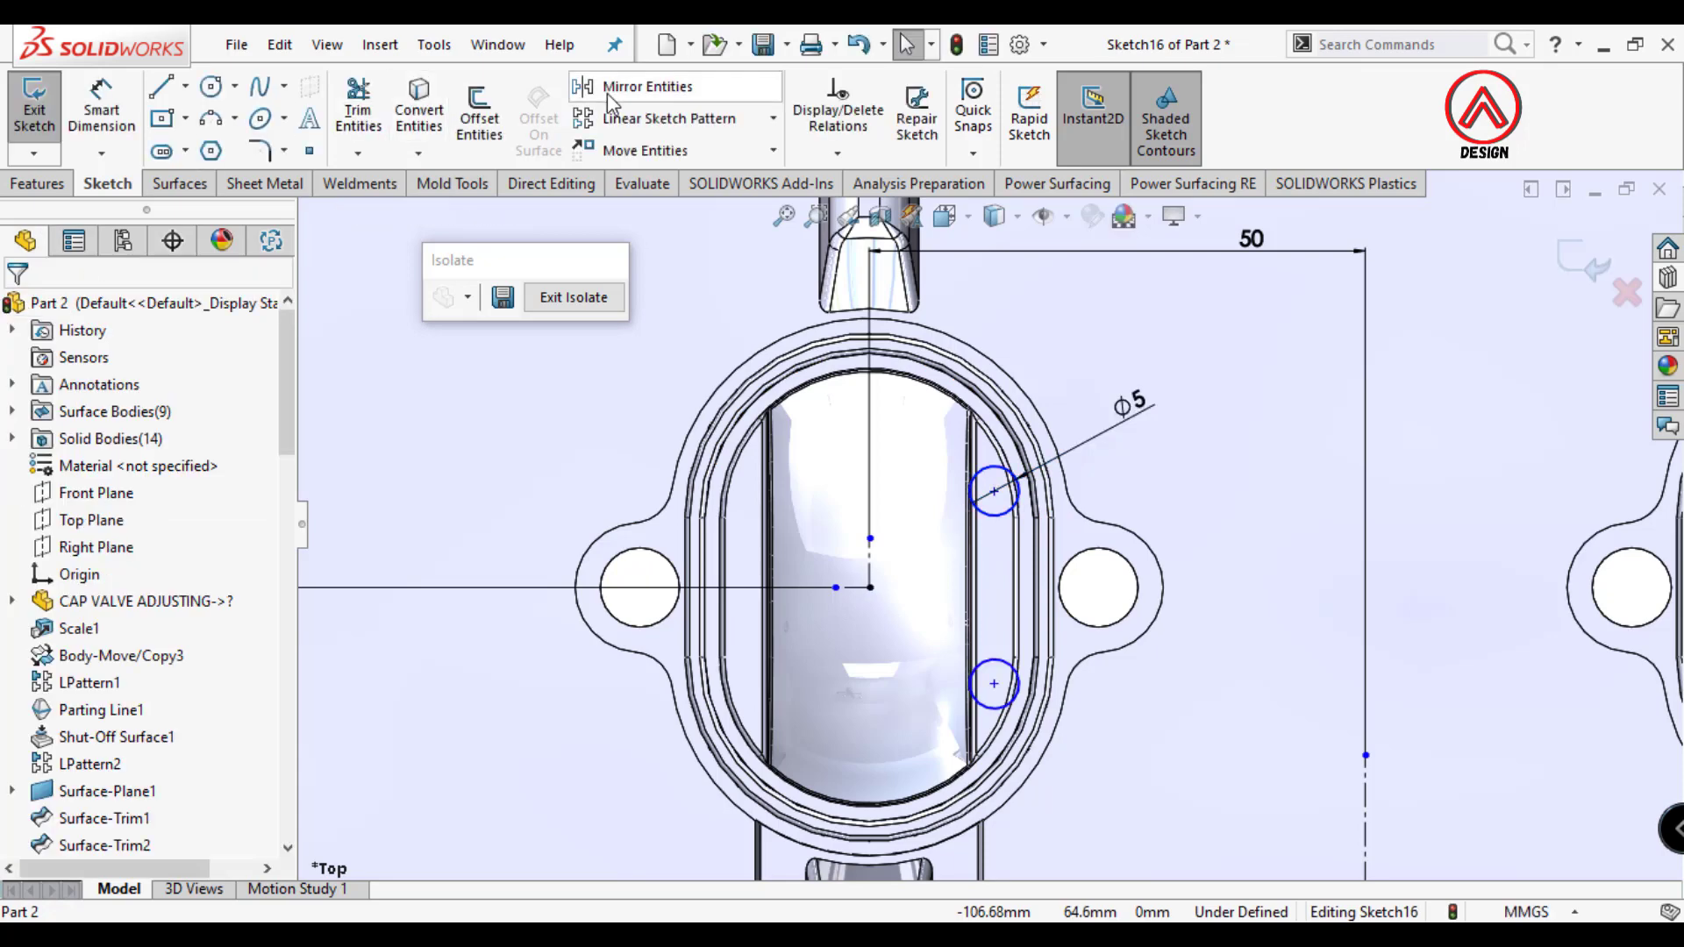
left_click(1002, 671)
left_click(150, 618)
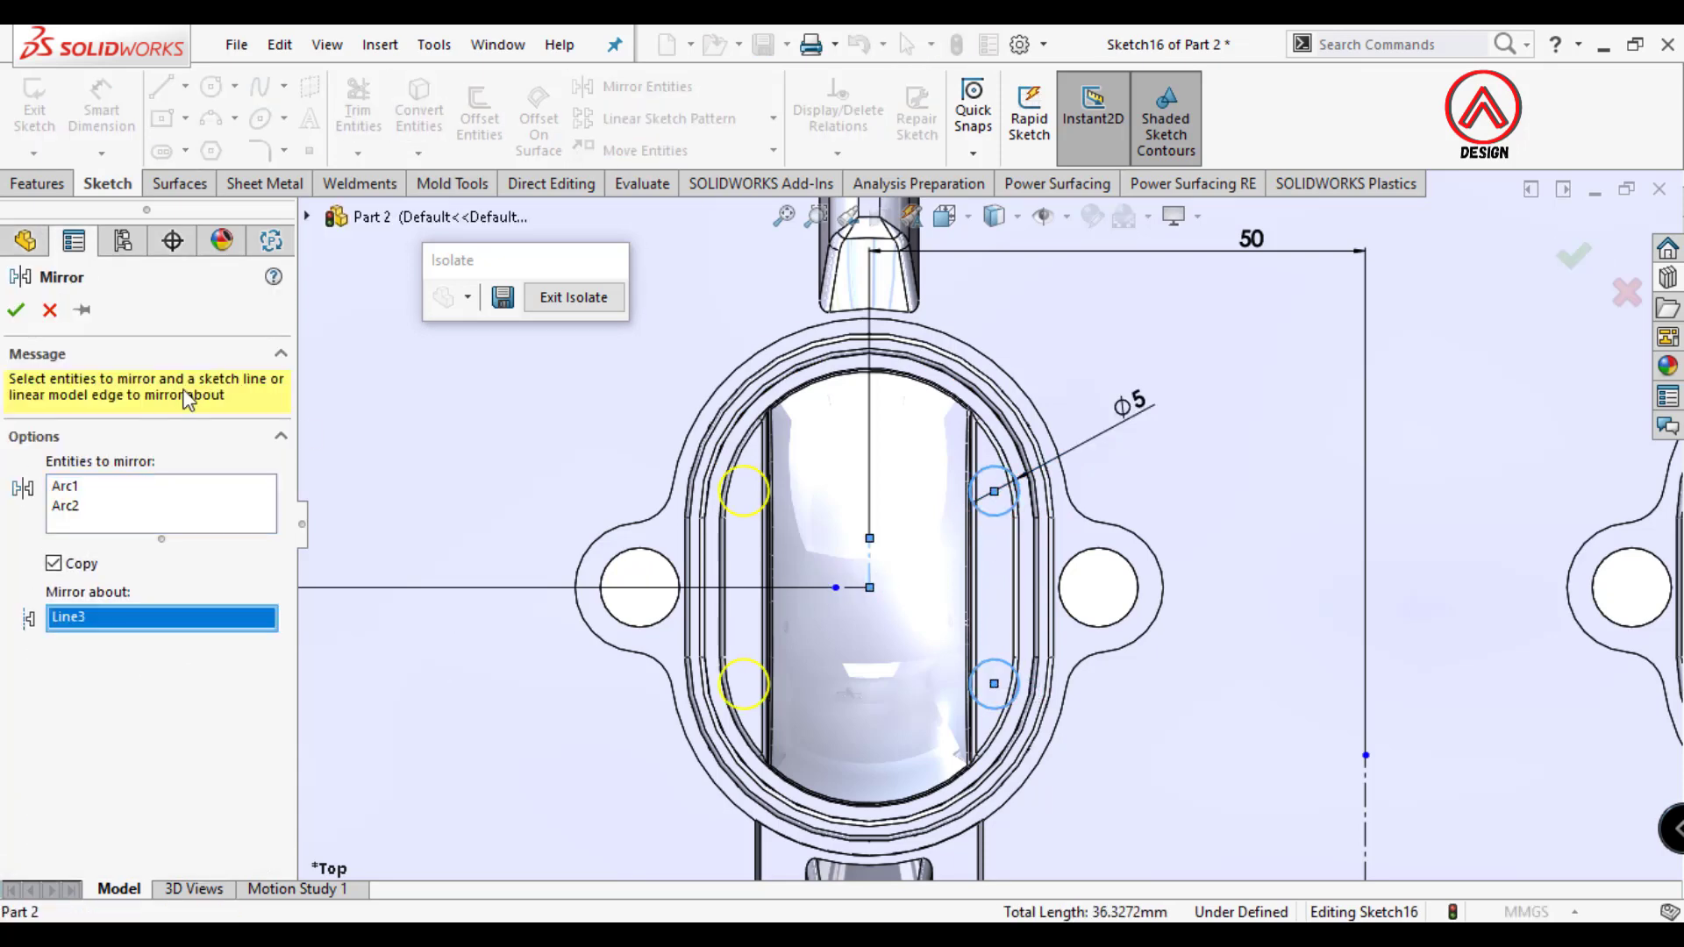
left_click(16, 309)
Dimension the circle spacing 24.20 mm horizontally and 24 mm vertically.
left_click(744, 492)
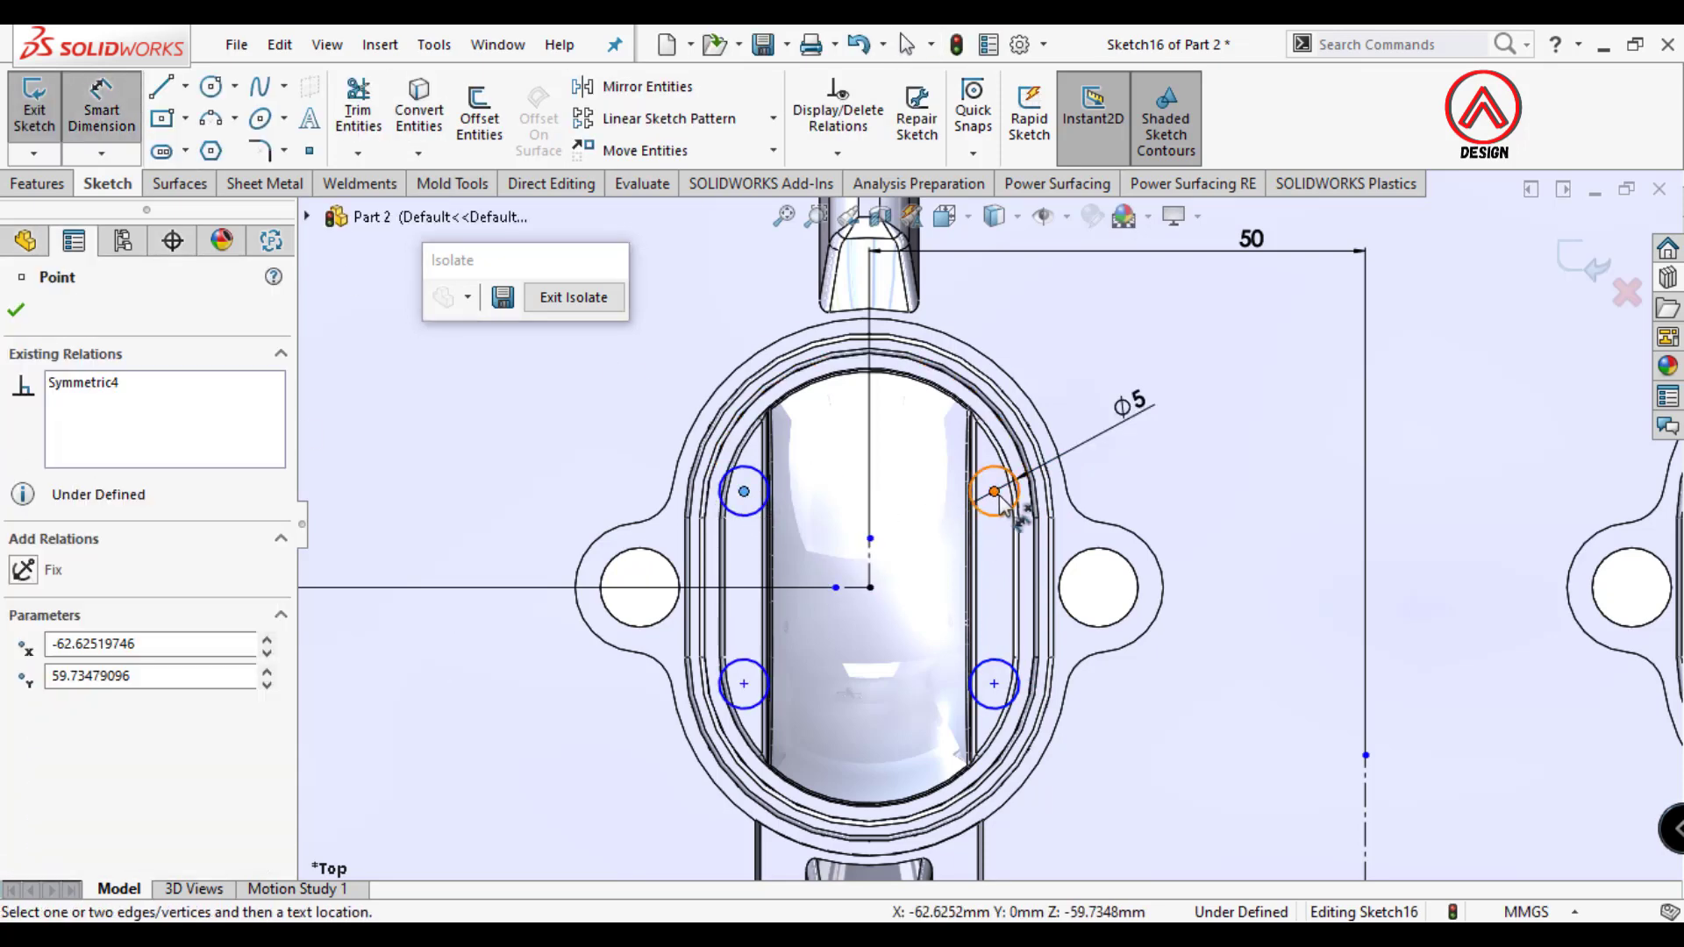
left_click(994, 489)
left_click(881, 289)
type("24.2")
key("Return")
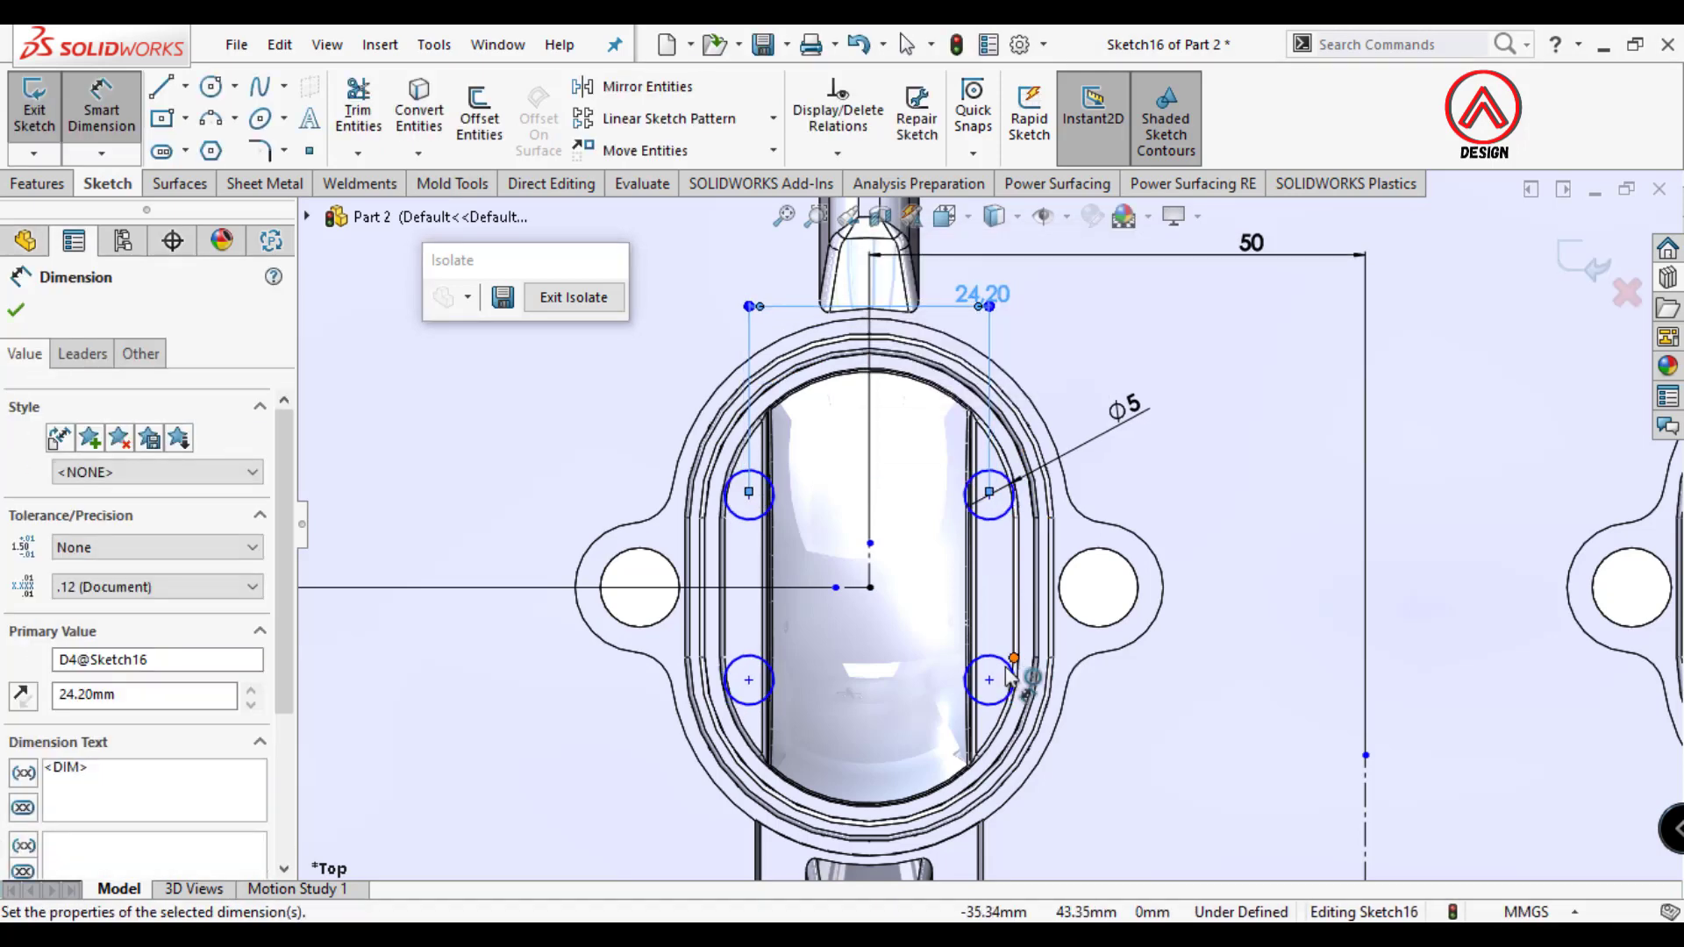
left_click(989, 680)
left_click(989, 492)
left_click(1247, 592)
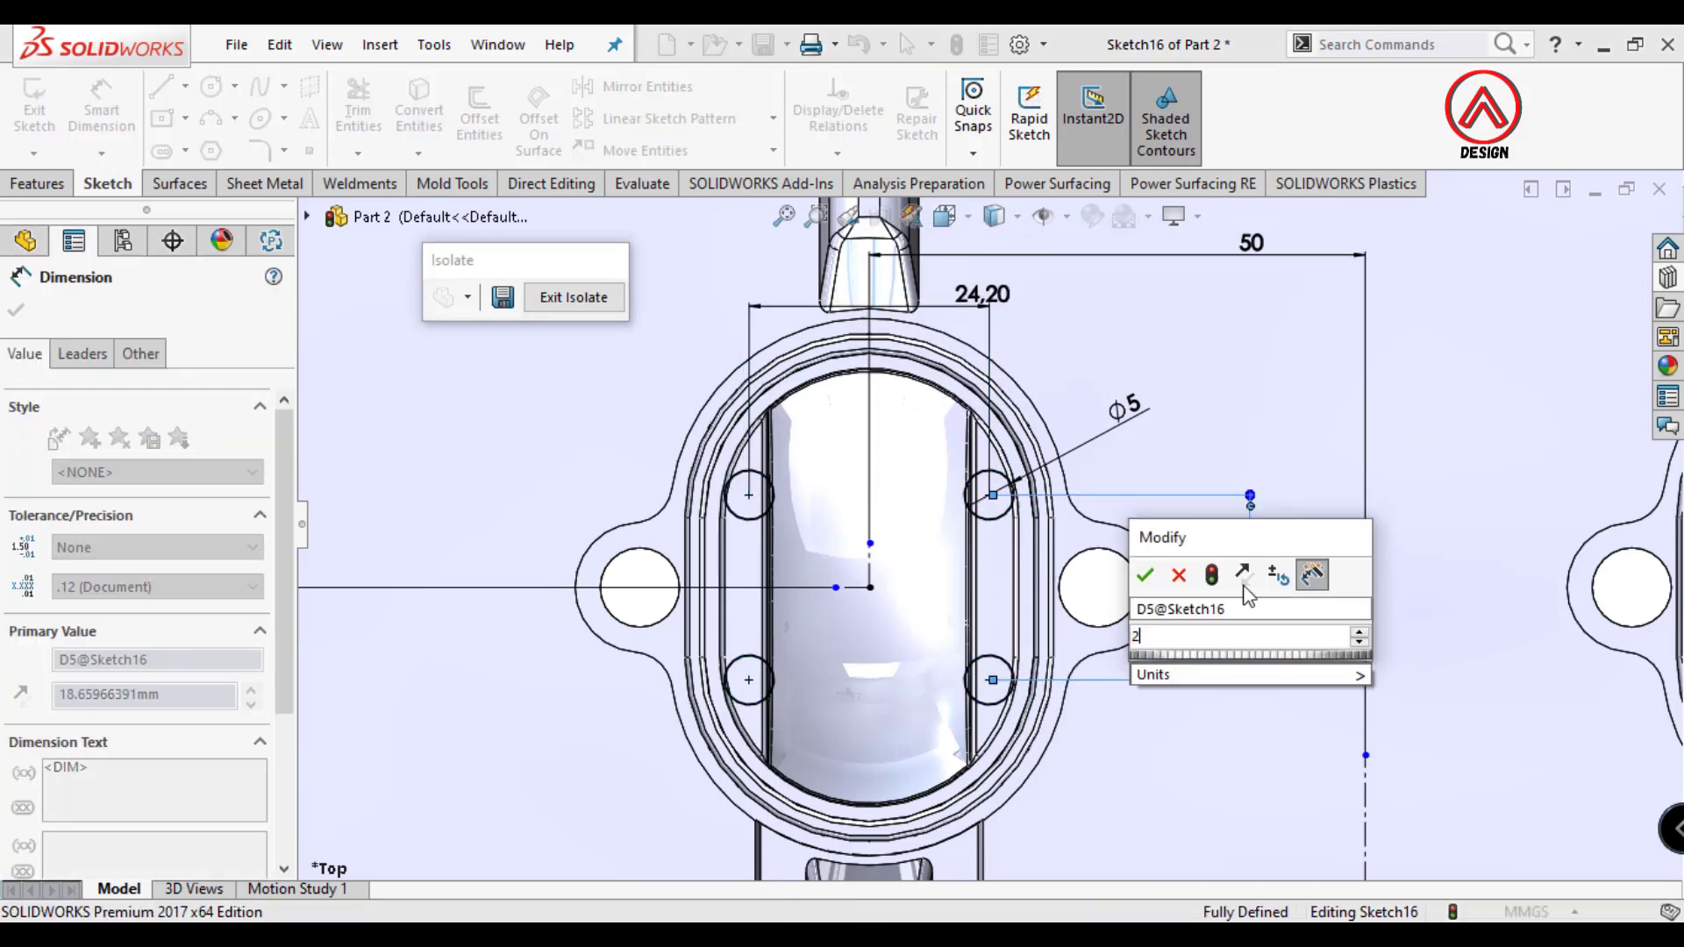
type("24")
key("Return")
Start an Extruded Cut from the sketch with a Through All end condition.
scroll(993, 601, "up", 2)
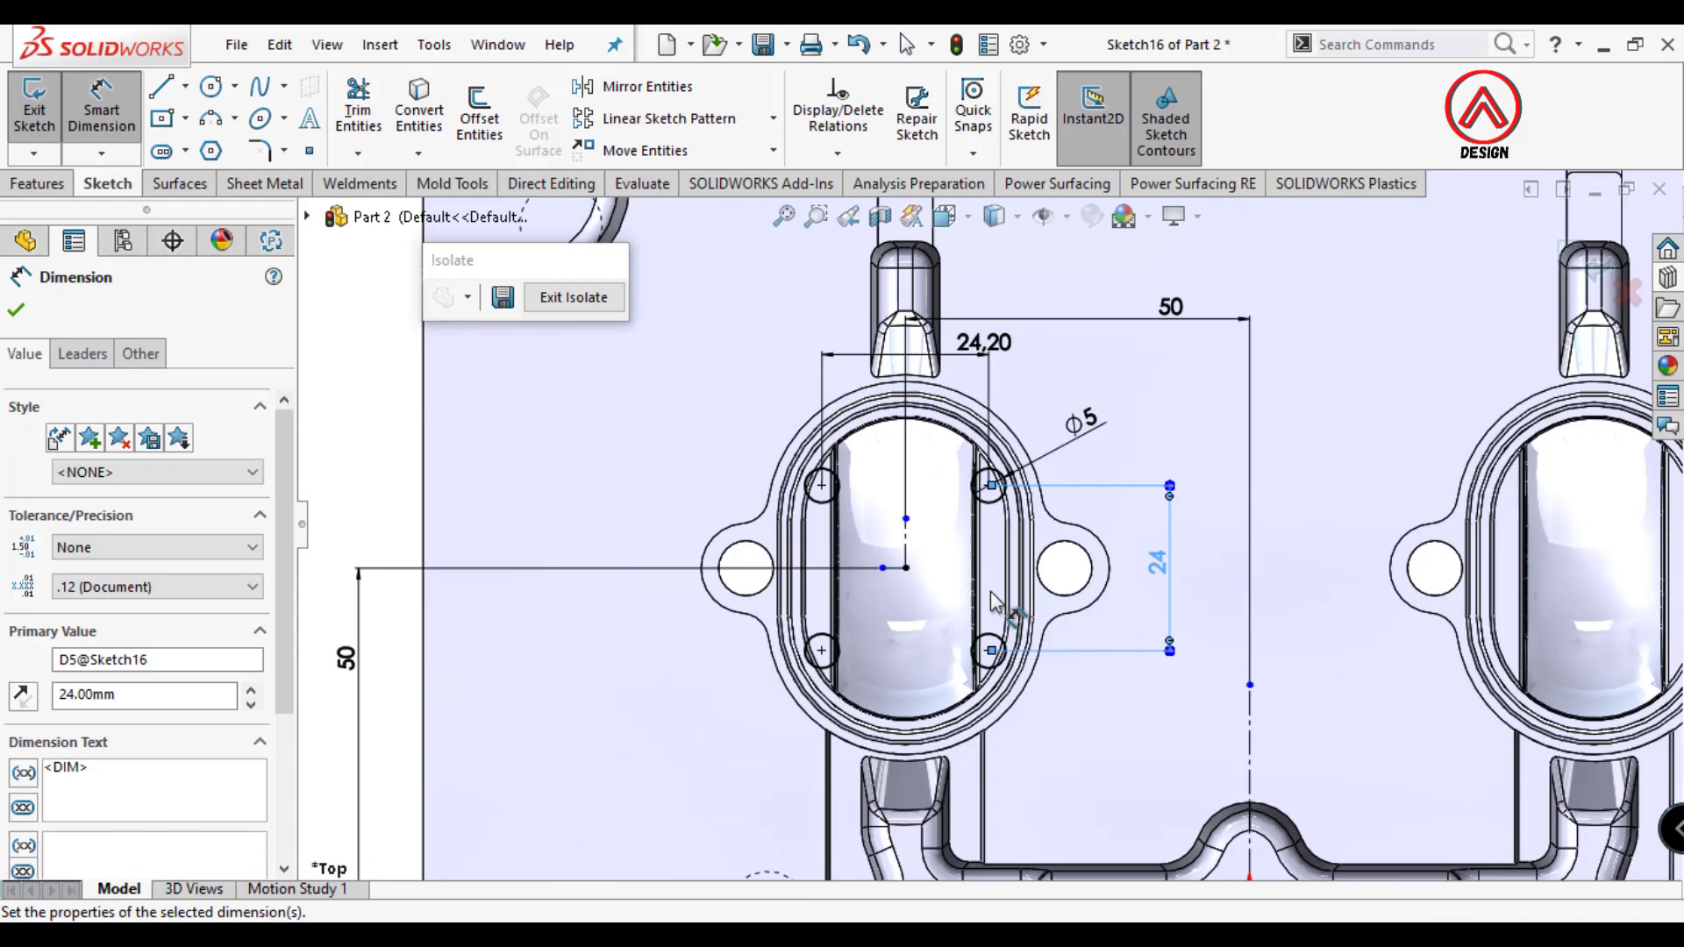
left_click(35, 183)
left_click(365, 123)
left_click(162, 459)
left_click(88, 488)
scroll(815, 535, "up", 2)
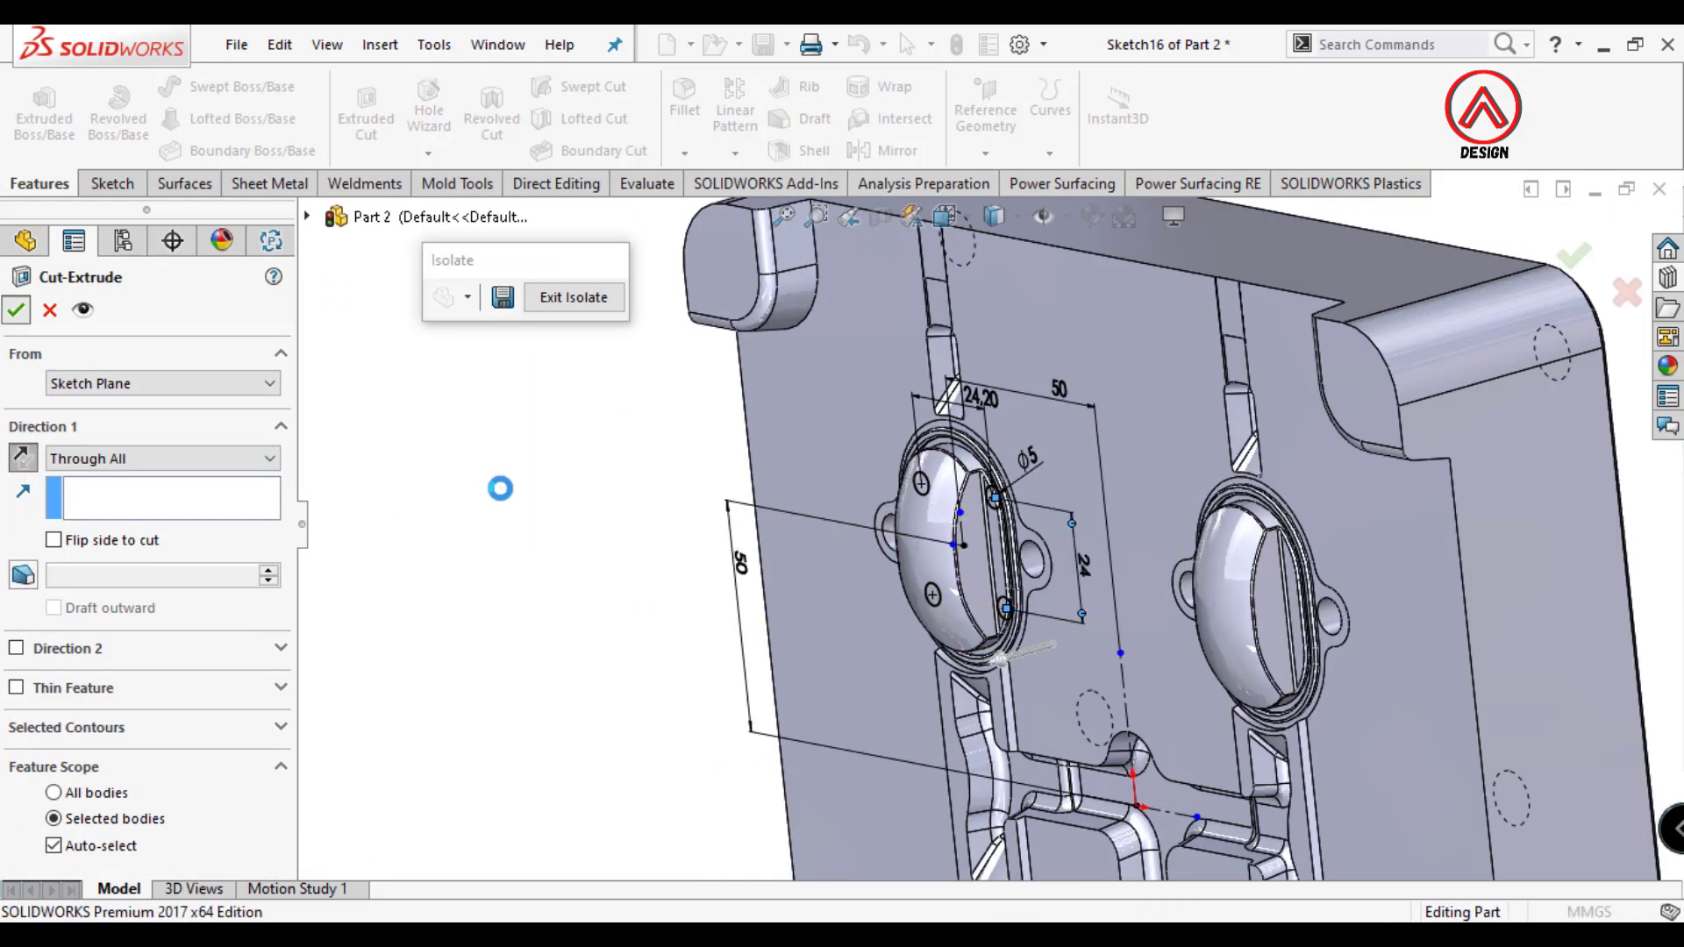
Accept the Through All cut, creating Cut-Extrude10.
key("Return")
scroll(1000, 597, "up", 2)
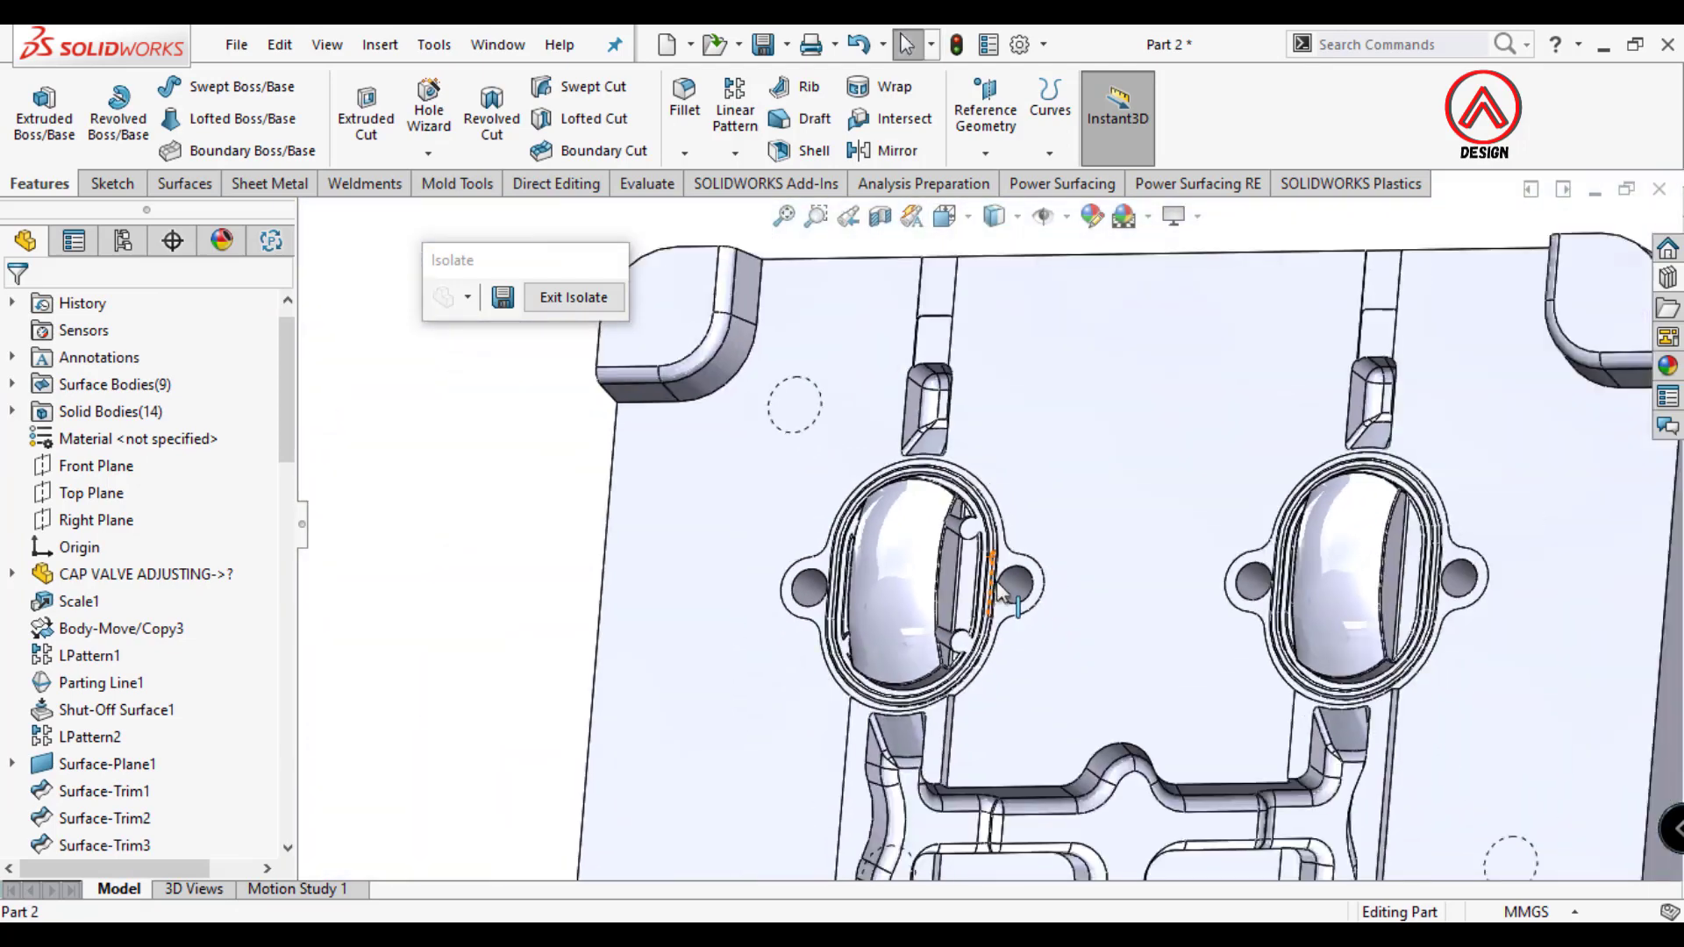
scroll(1000, 596, "up", 2)
scroll(220, 702, "down", 5)
scroll(239, 840, "down", 5)
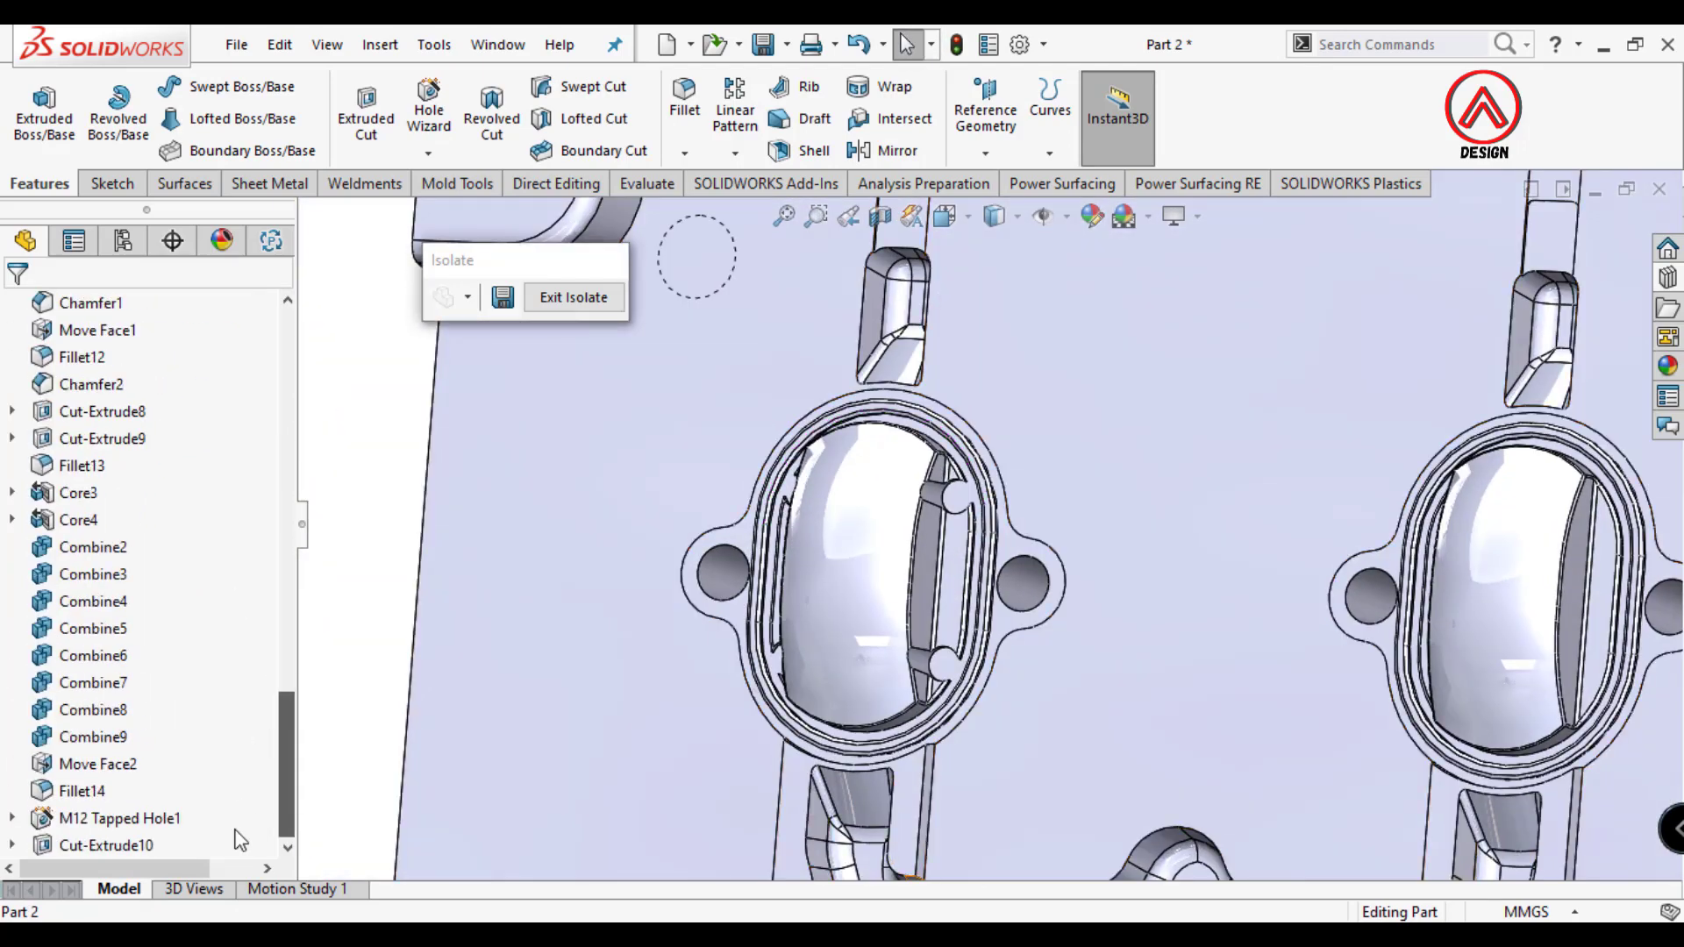
Edit Cut-Extrude10 so it cuts Through All in both directions.
left_click(119, 845)
left_click(132, 811)
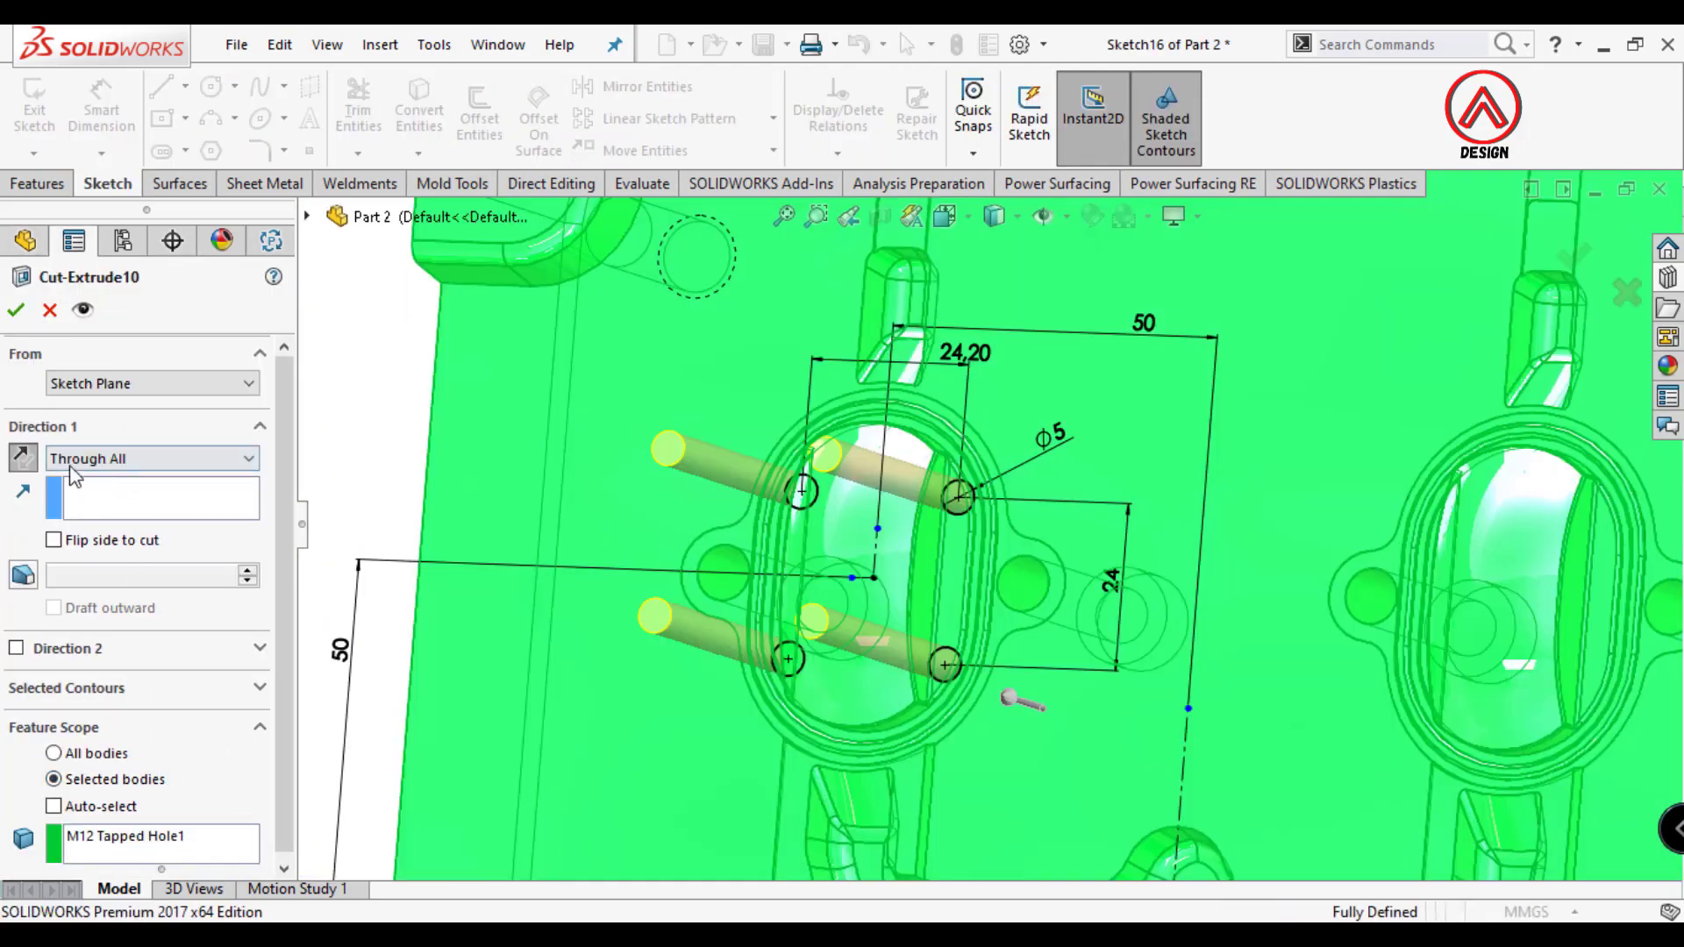
left_click(74, 463)
left_click(98, 513)
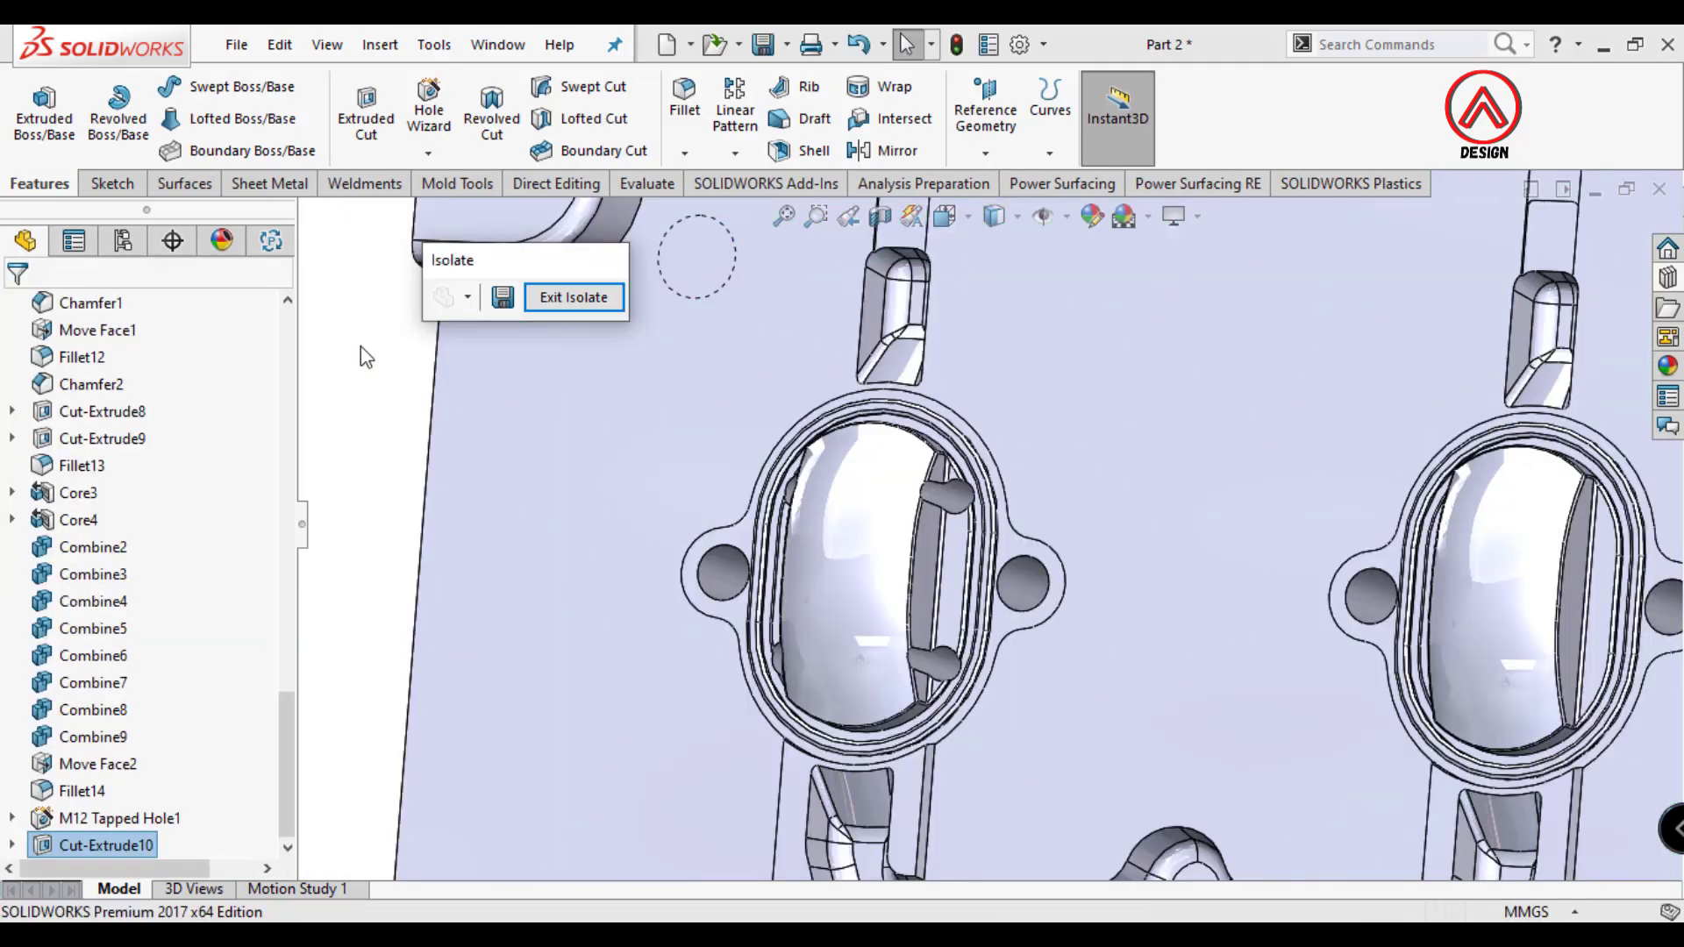
scroll(982, 491, "up", 1)
scroll(982, 491, "up", 2)
scroll(982, 491, "up", 2)
Linear-pattern Cut-Extrude10 along Front and Right Planes, 2 instances at 100 mm spacing.
key("f")
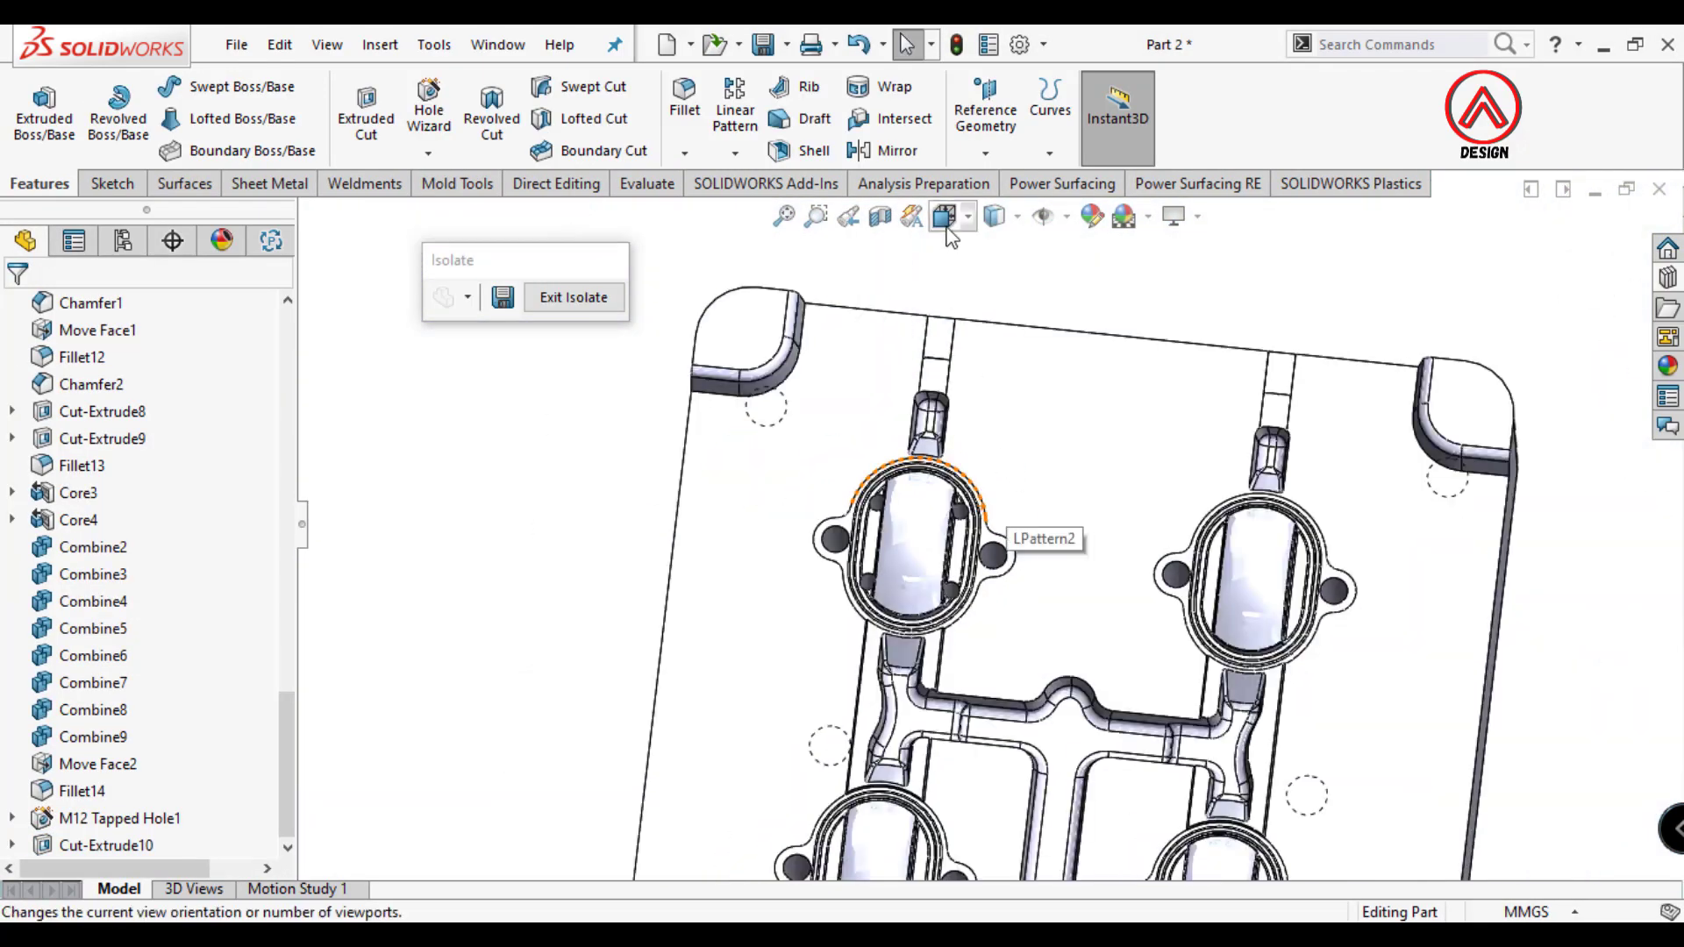
key("ctrl+7")
left_click(735, 112)
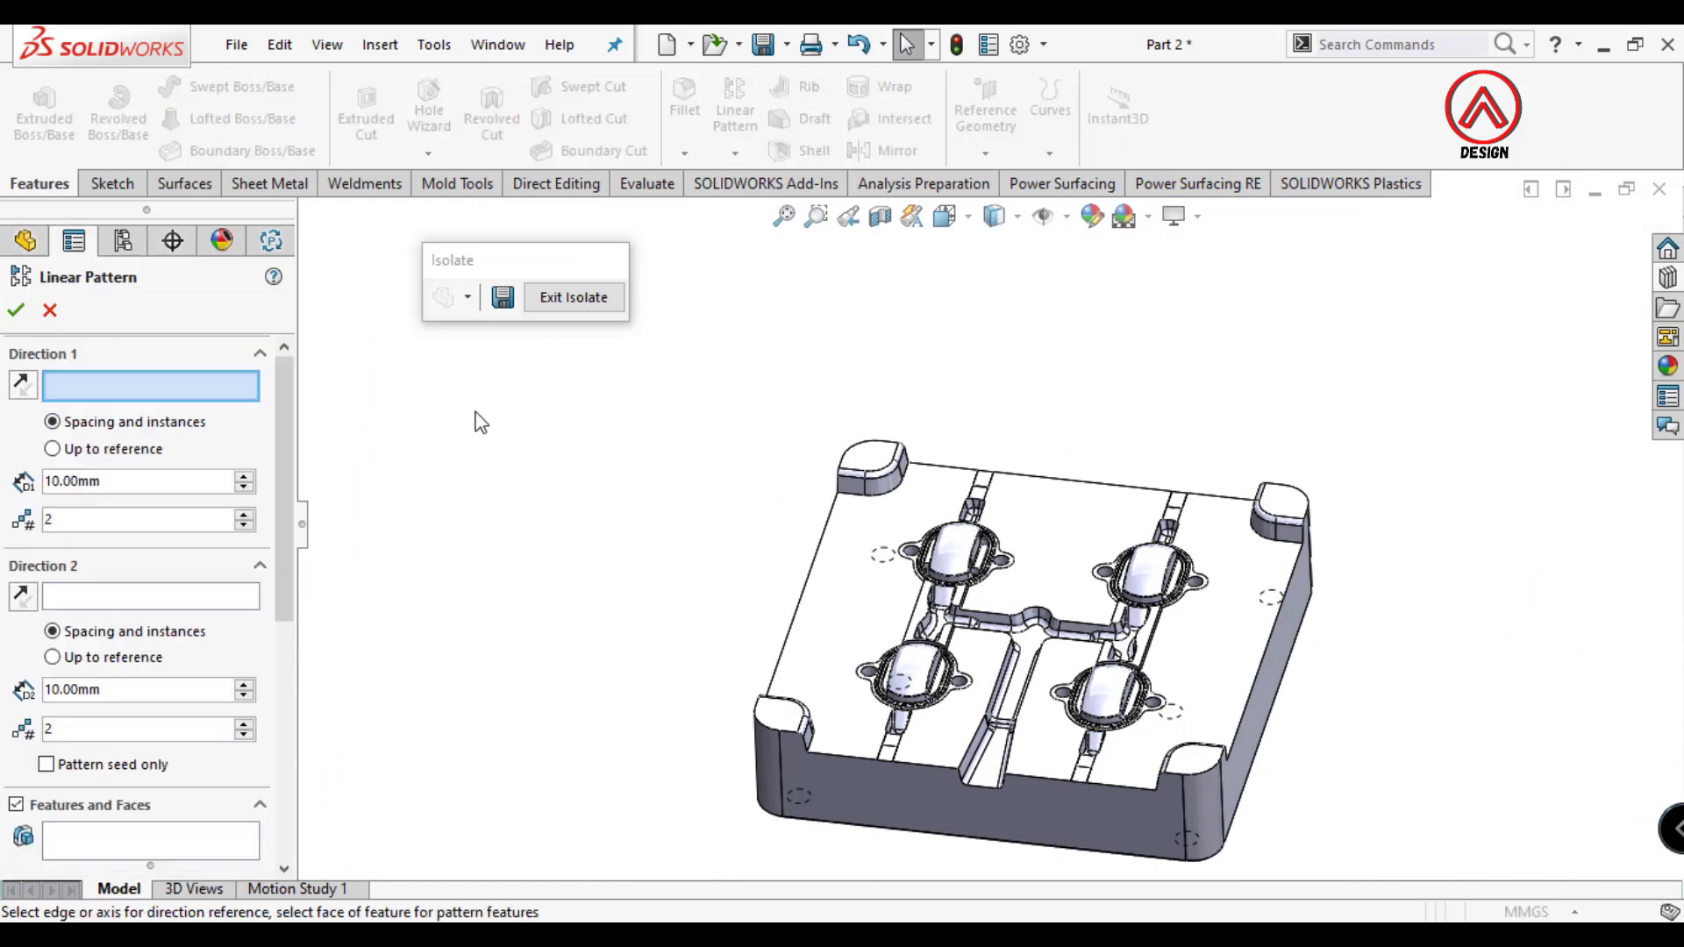
left_click(308, 219)
left_click(419, 409)
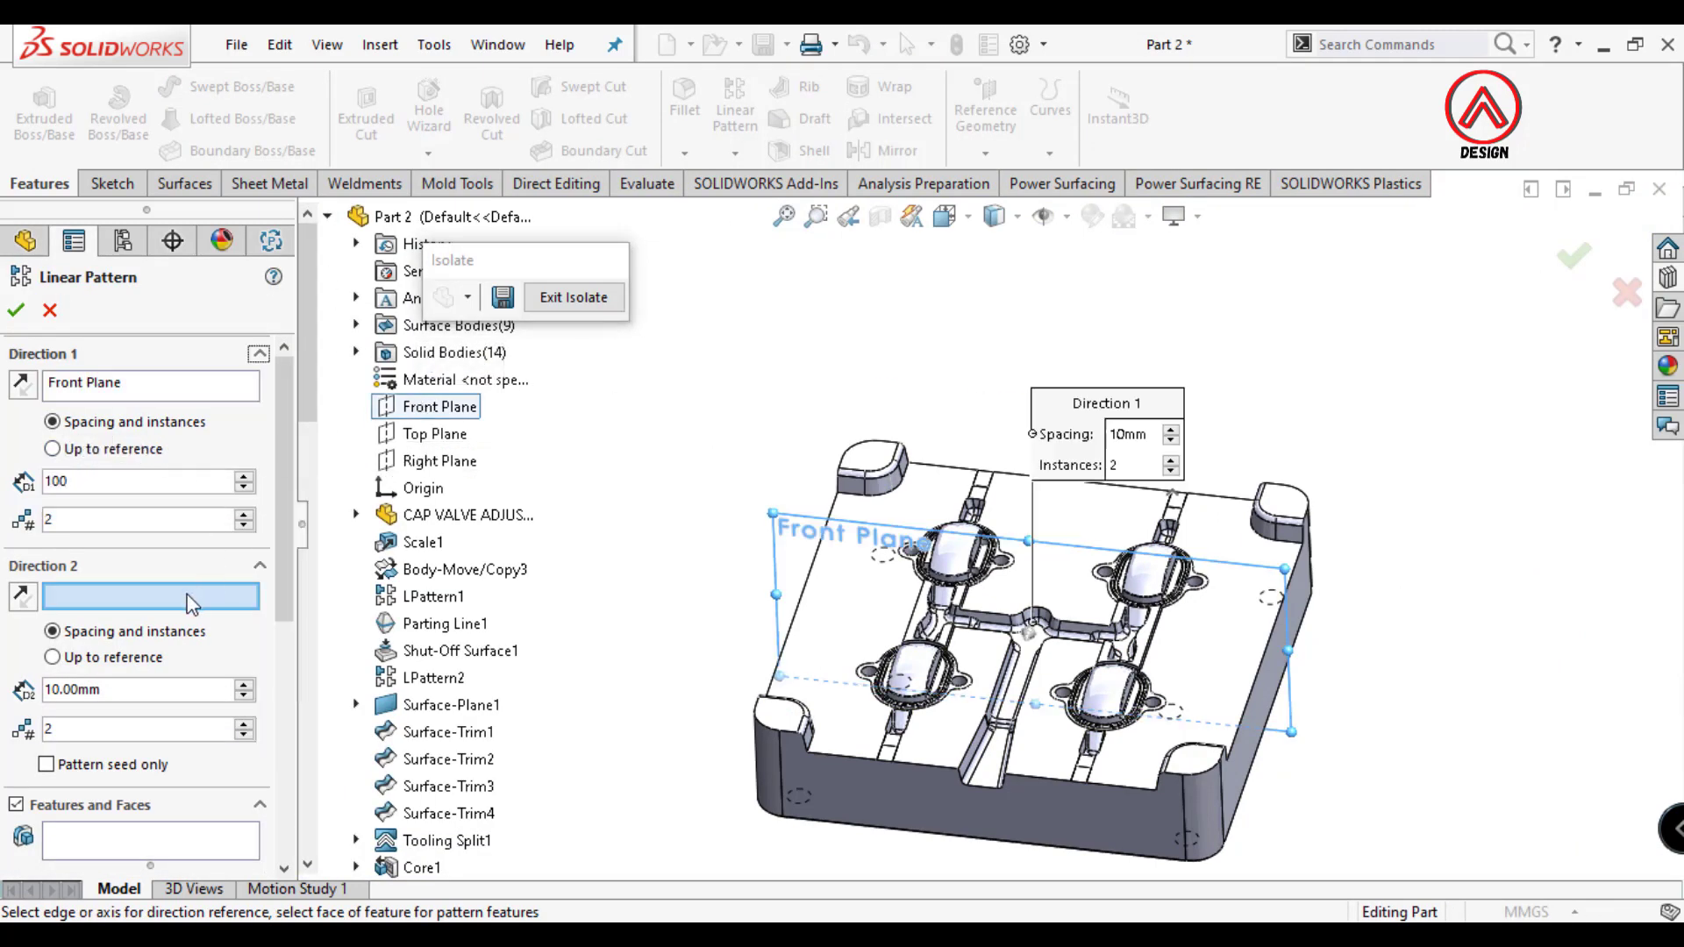
left_click(419, 462)
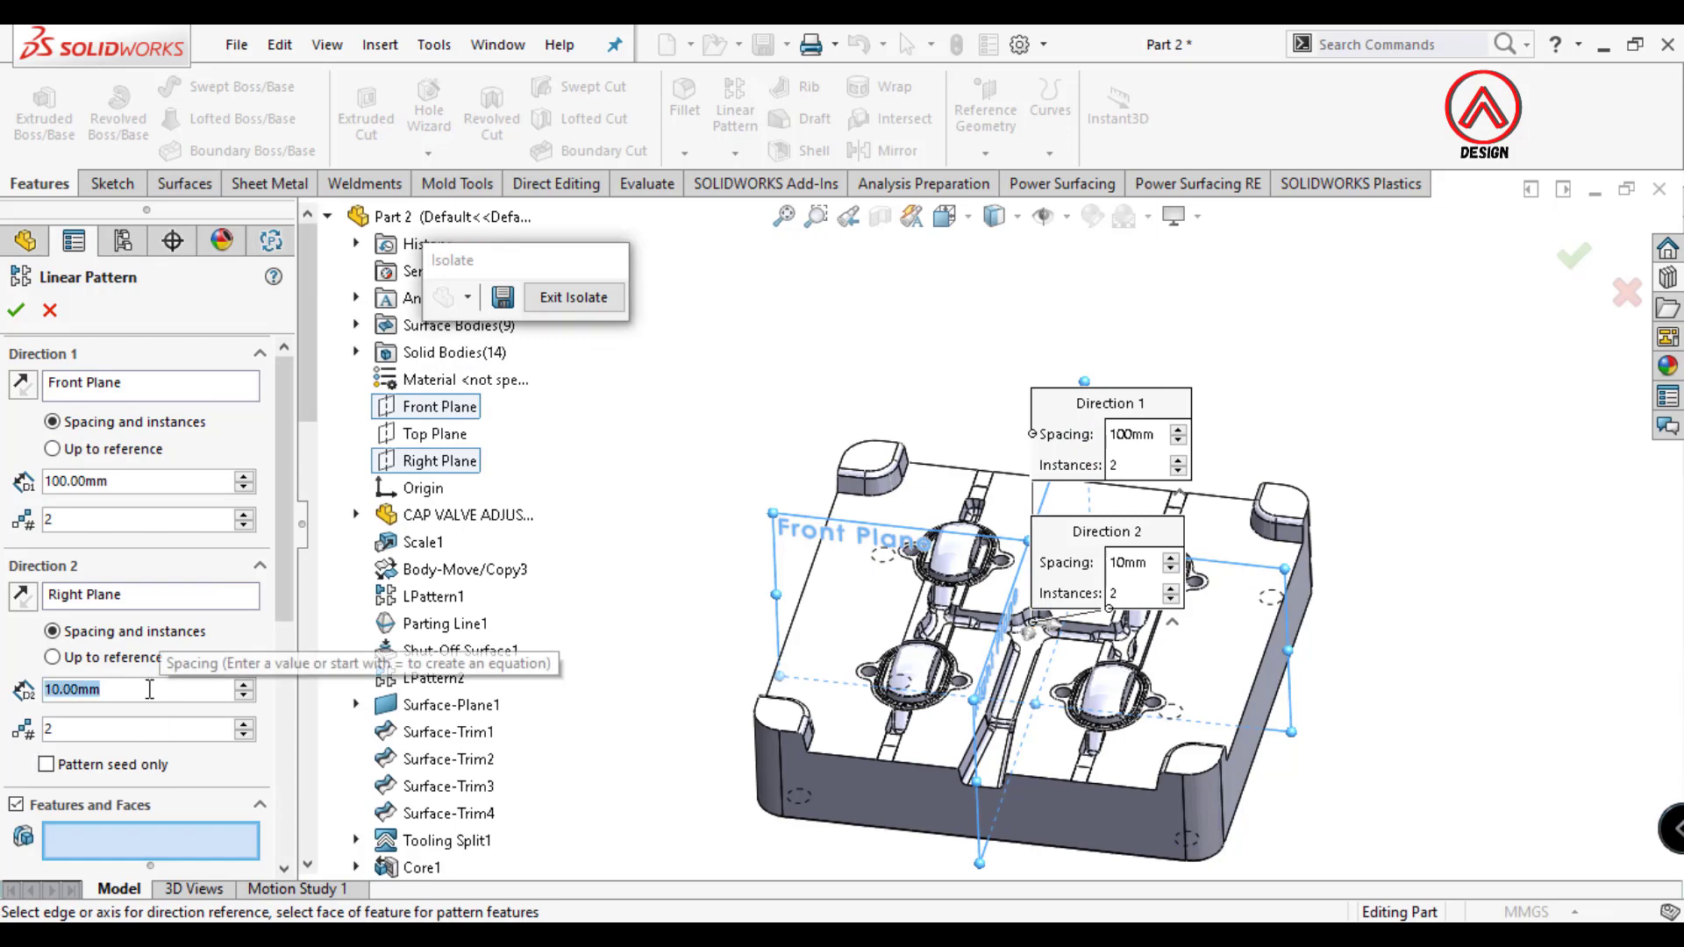
type("100")
key("Return")
scroll(325, 590, "down", 5)
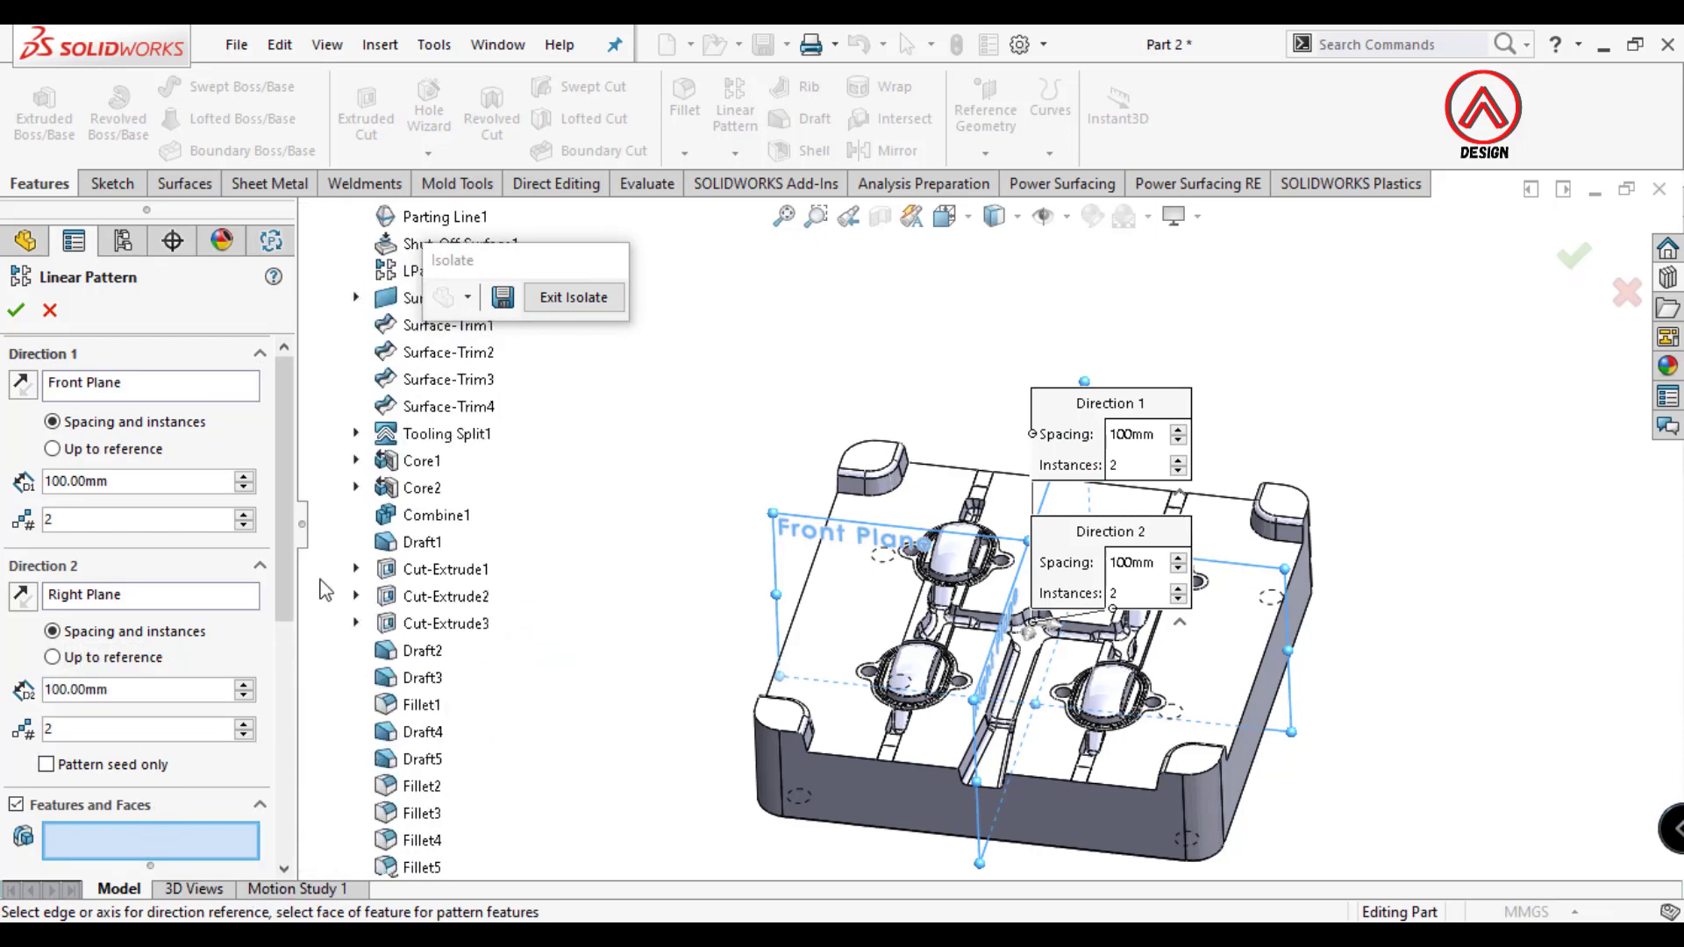
scroll(325, 591, "down", 5)
left_click(430, 842)
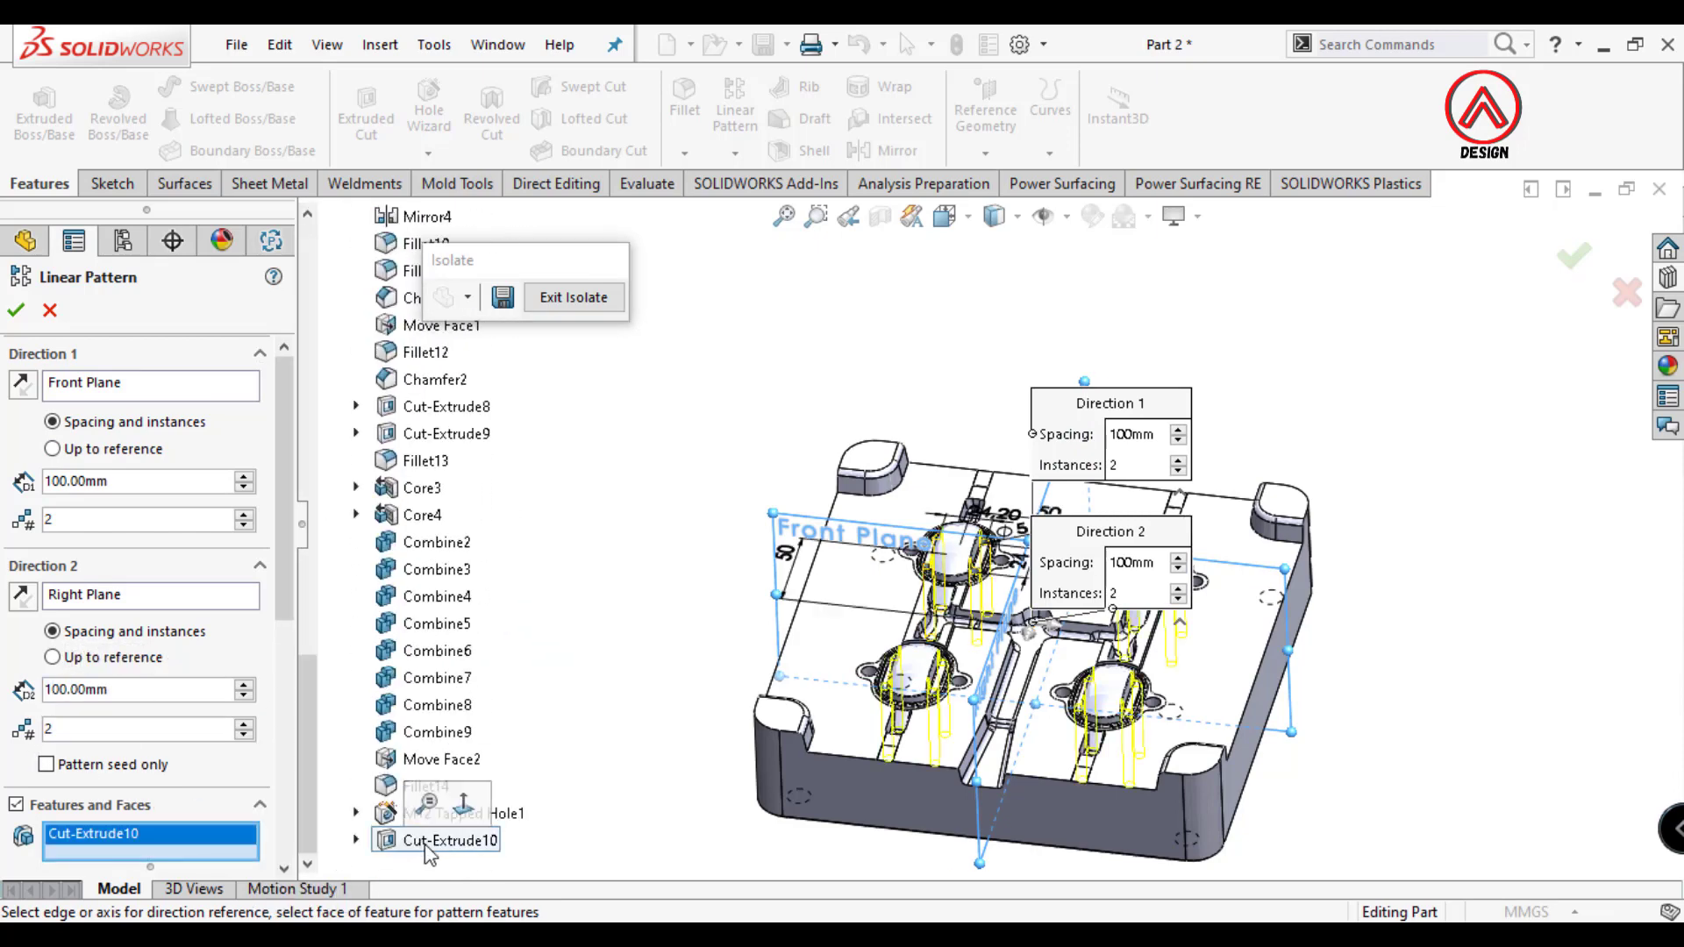
left_click(18, 311)
Orbit to check the underside, then switch to the Top view.
scroll(970, 593, "down", 3)
scroll(970, 593, "down", 3)
mouse_move(970, 593)
middle_mouse_down()
mouse_move(1197, 646)
mouse_move(1052, 526)
middle_mouse_up()
left_click(944, 216)
left_click(973, 290)
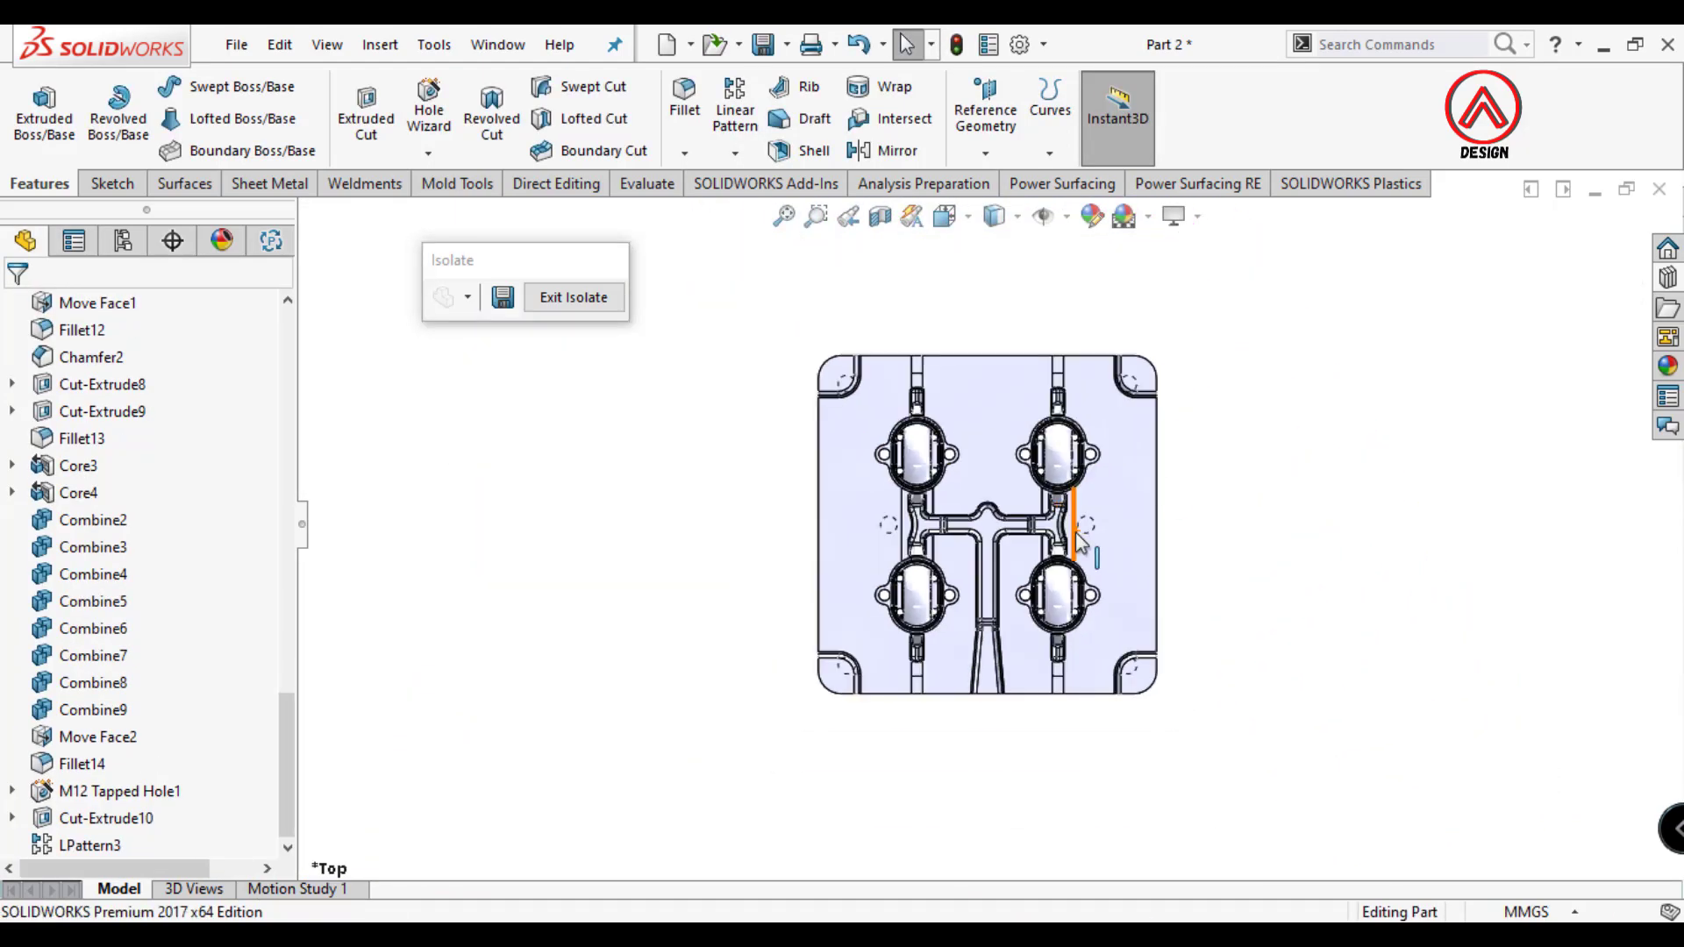
Start a sketch on the Top Plane and place a circle in the upper-left gate slot.
left_click_drag(292, 759, 300, 366)
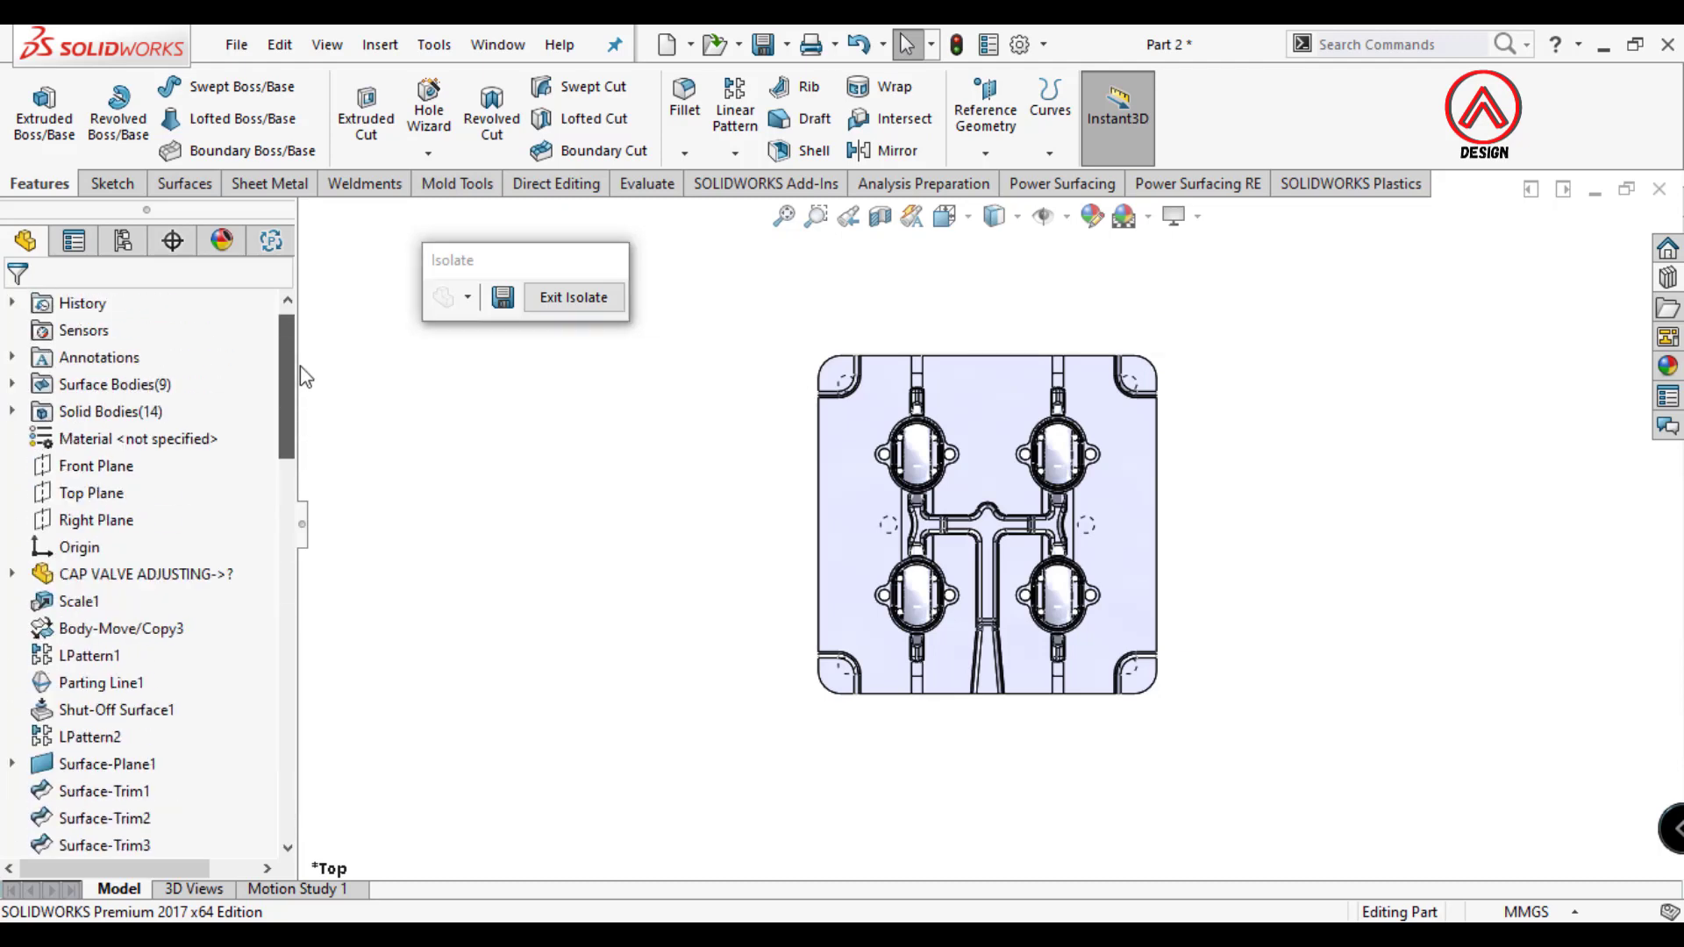
left_click(91, 493)
left_click(194, 454)
scroll(886, 518, "down", 3)
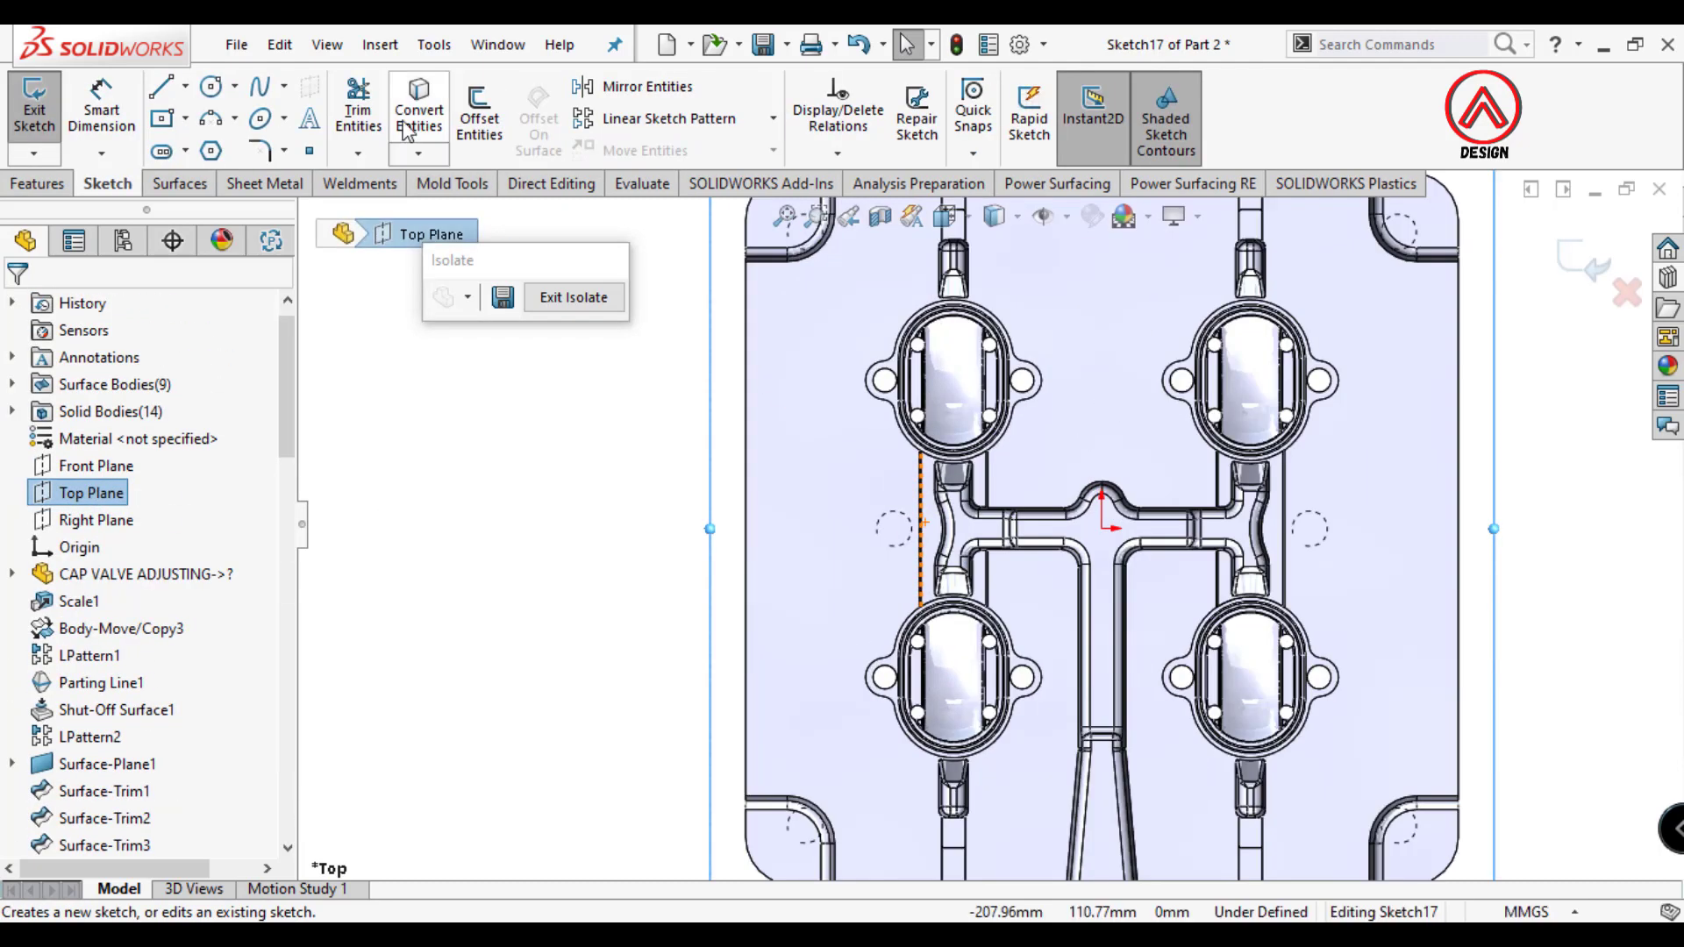
left_click(213, 86)
scroll(1035, 473, "up", 1)
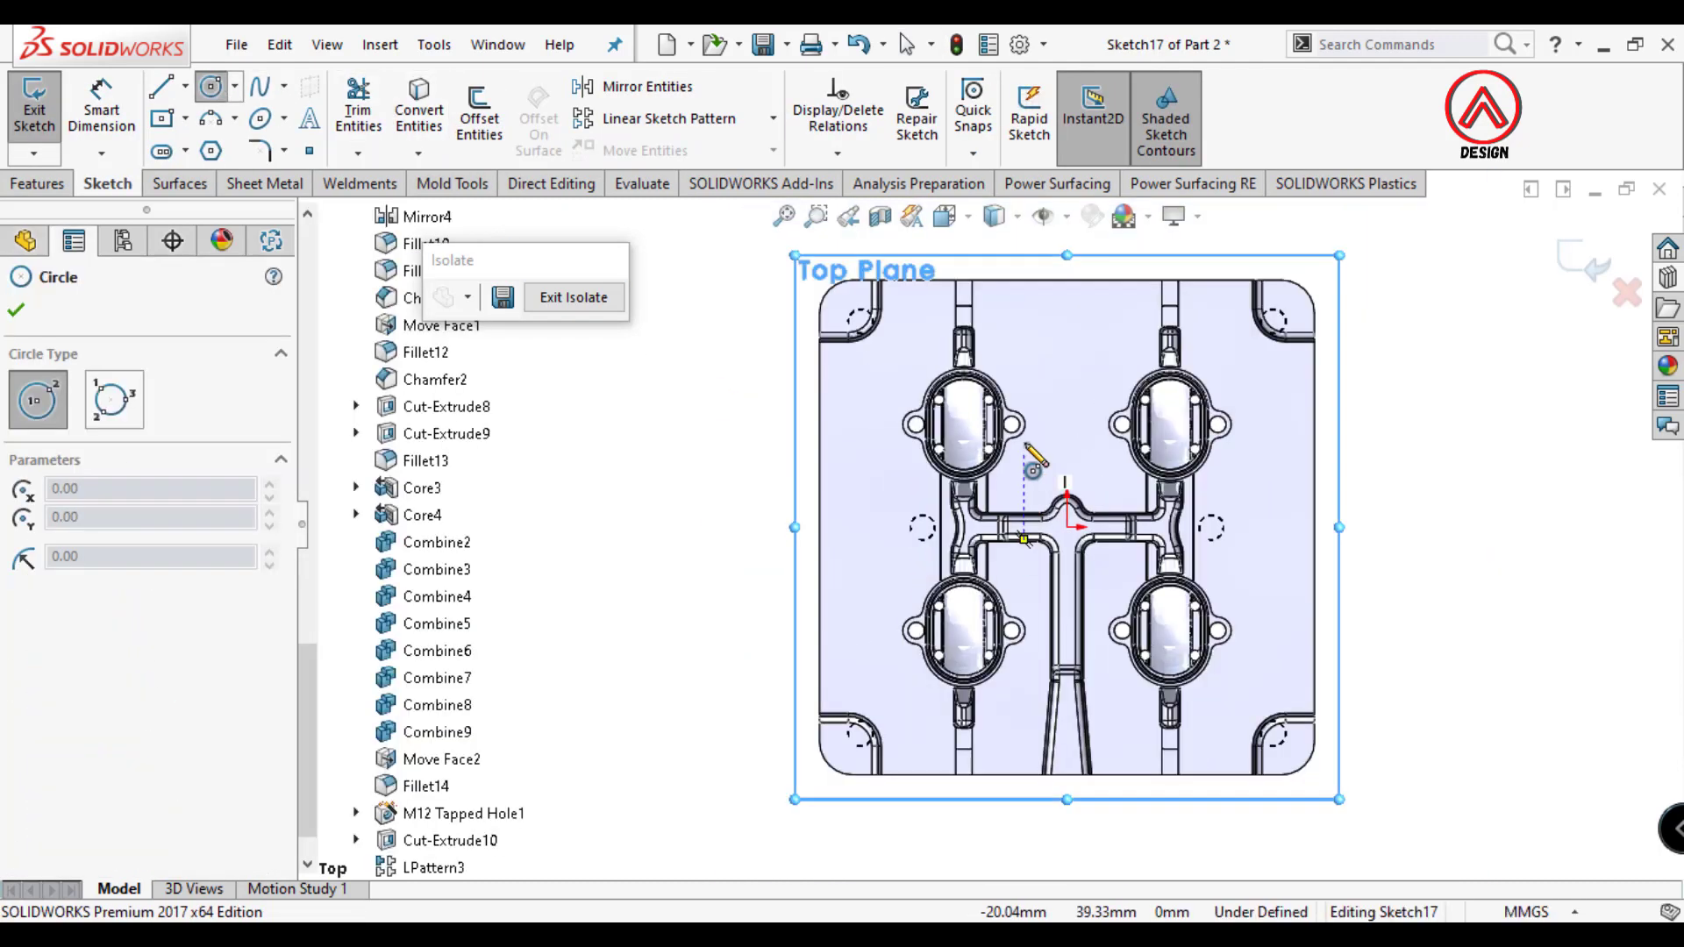
scroll(999, 390, "down", 1)
scroll(964, 403, "down", 2)
scroll(940, 425, "down", 1)
scroll(940, 425, "up", 3)
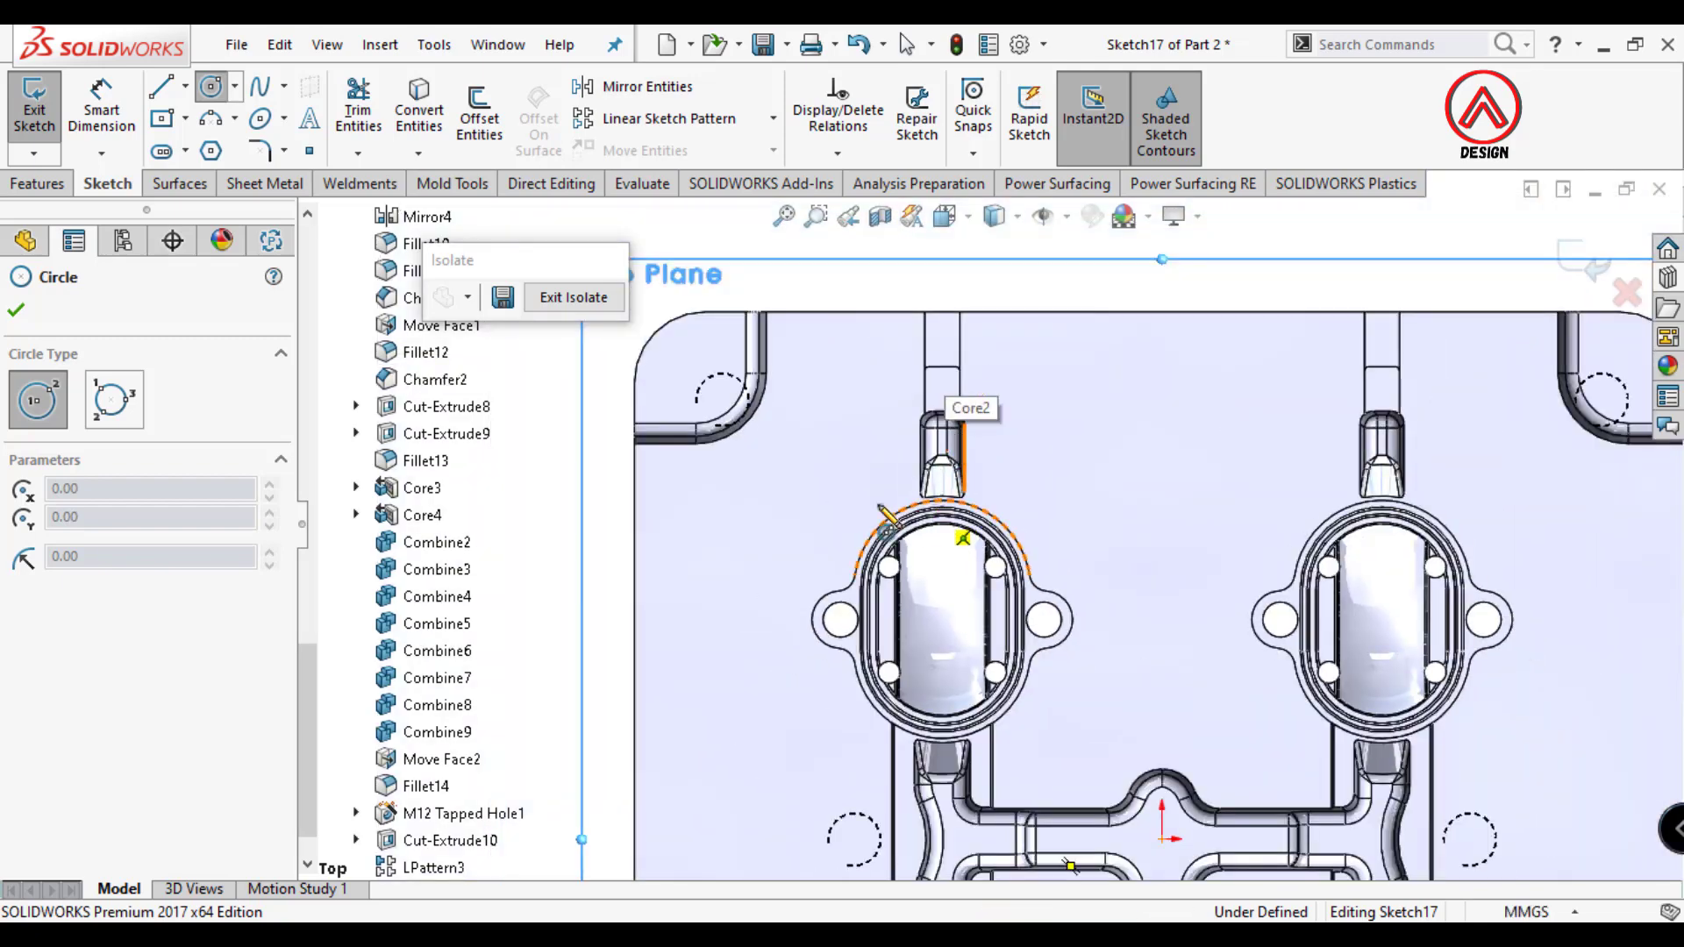
scroll(965, 478, "down", 2)
scroll(965, 482, "down", 2)
left_click(936, 494)
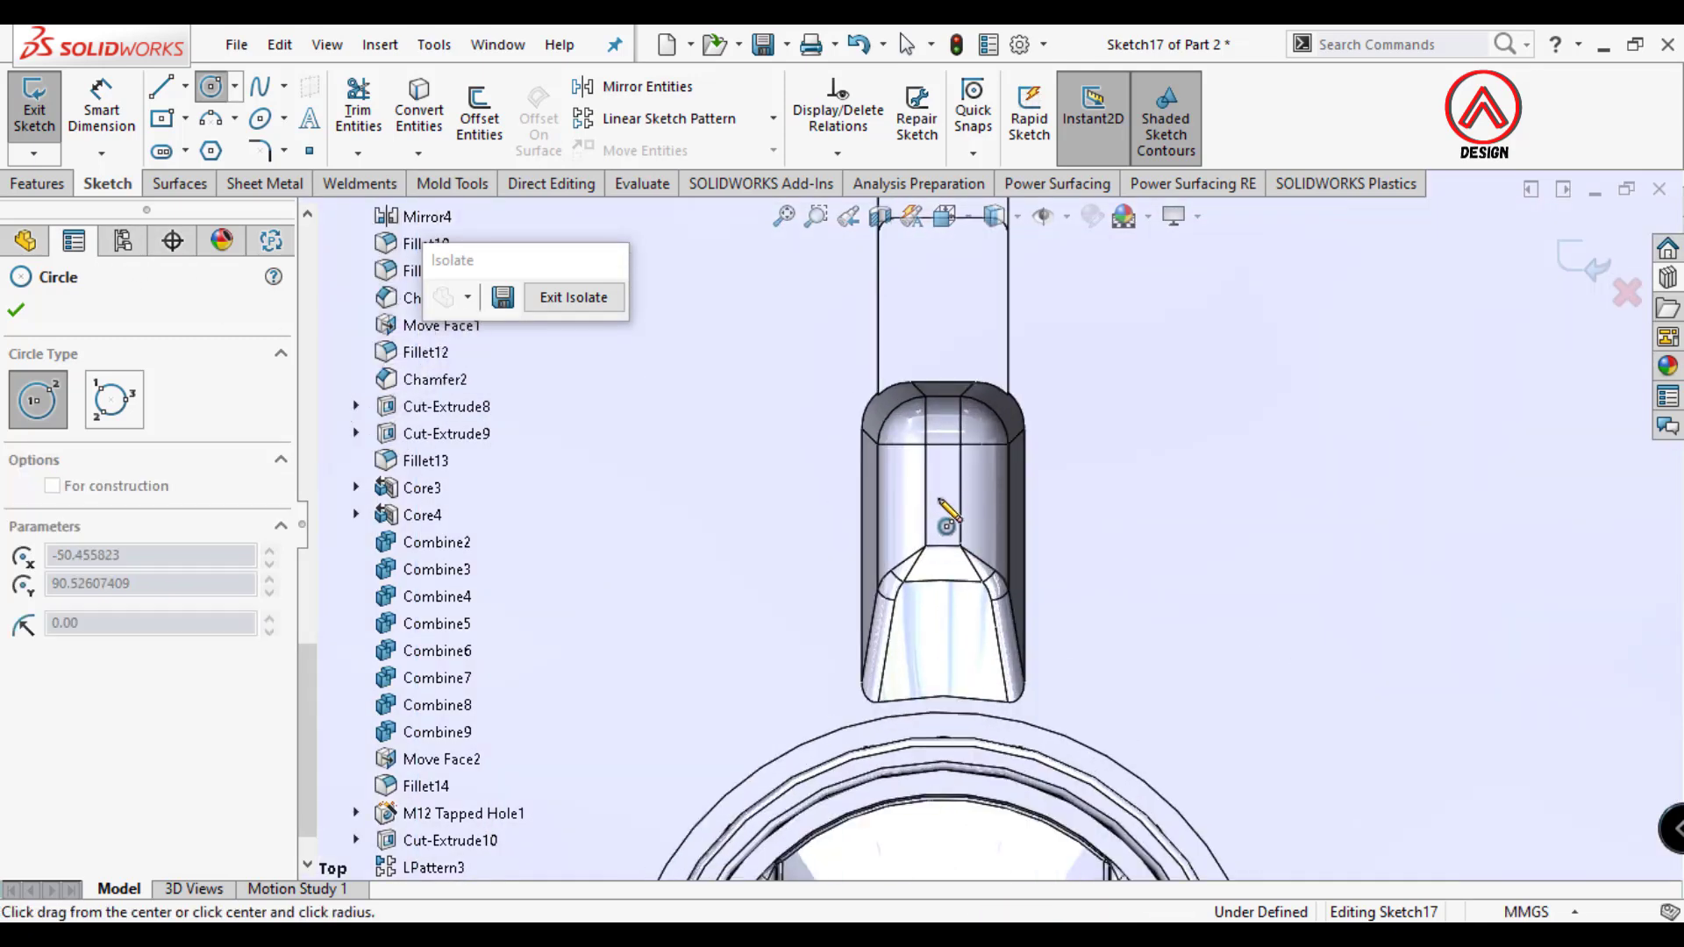
key("Escape")
Dimension the circle centre 50 mm horizontally from the origin.
left_click(936, 493)
scroll(939, 491, "up", 2)
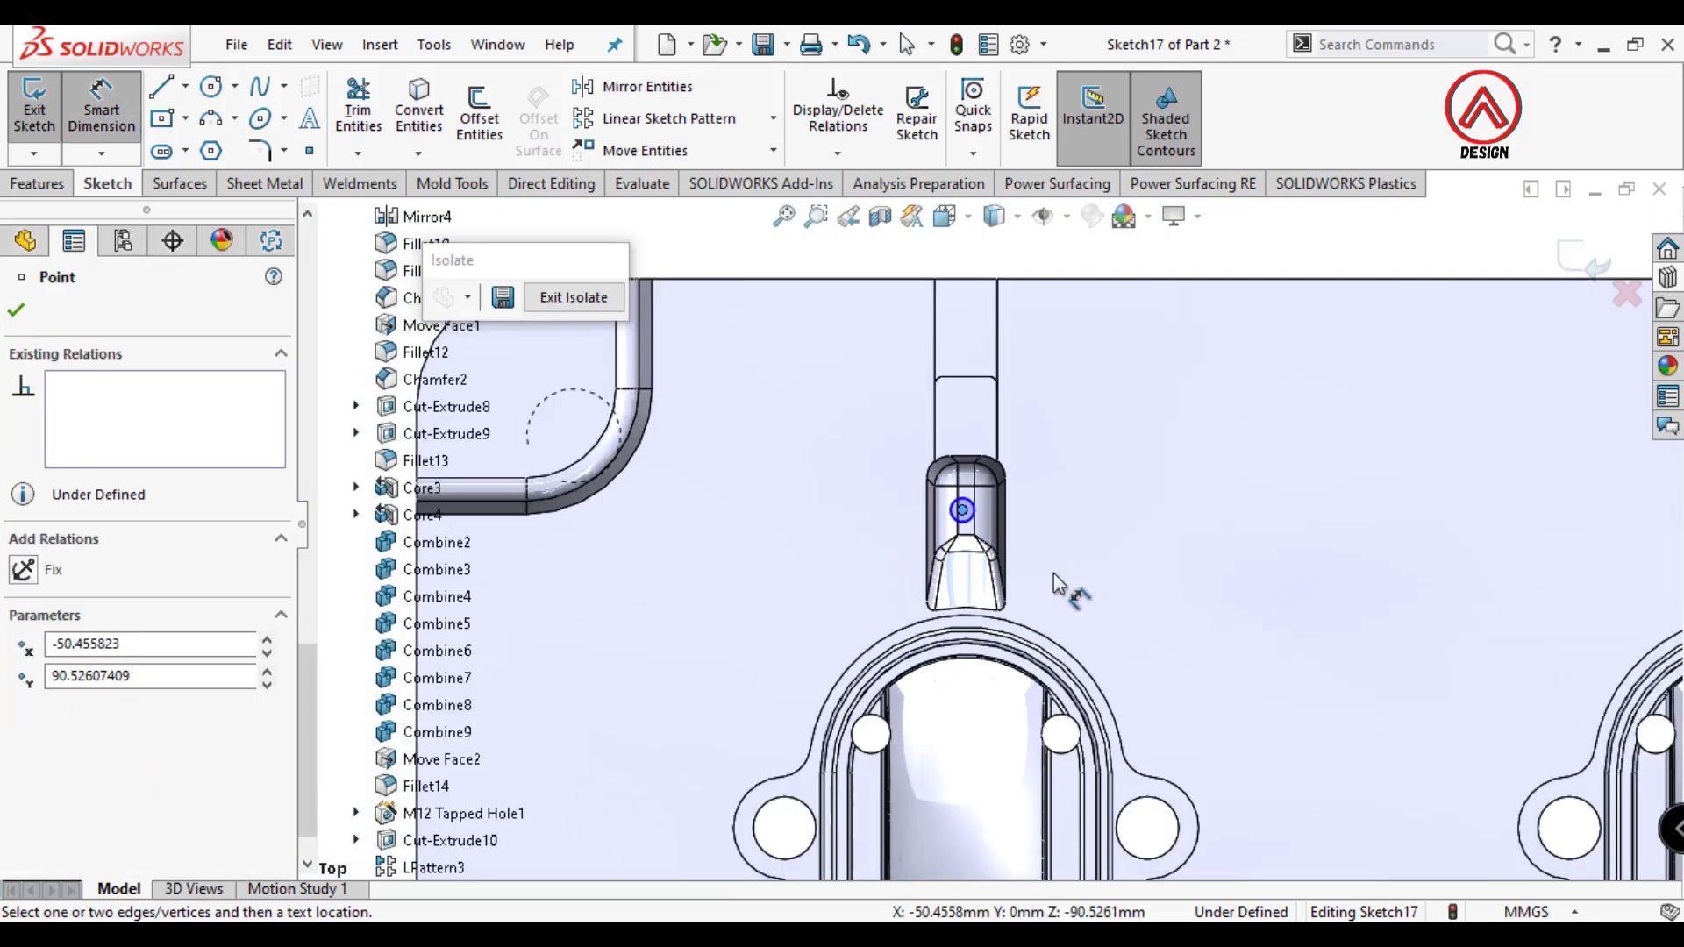
scroll(1107, 633, "up", 2)
left_click(1136, 800)
left_click(1054, 372)
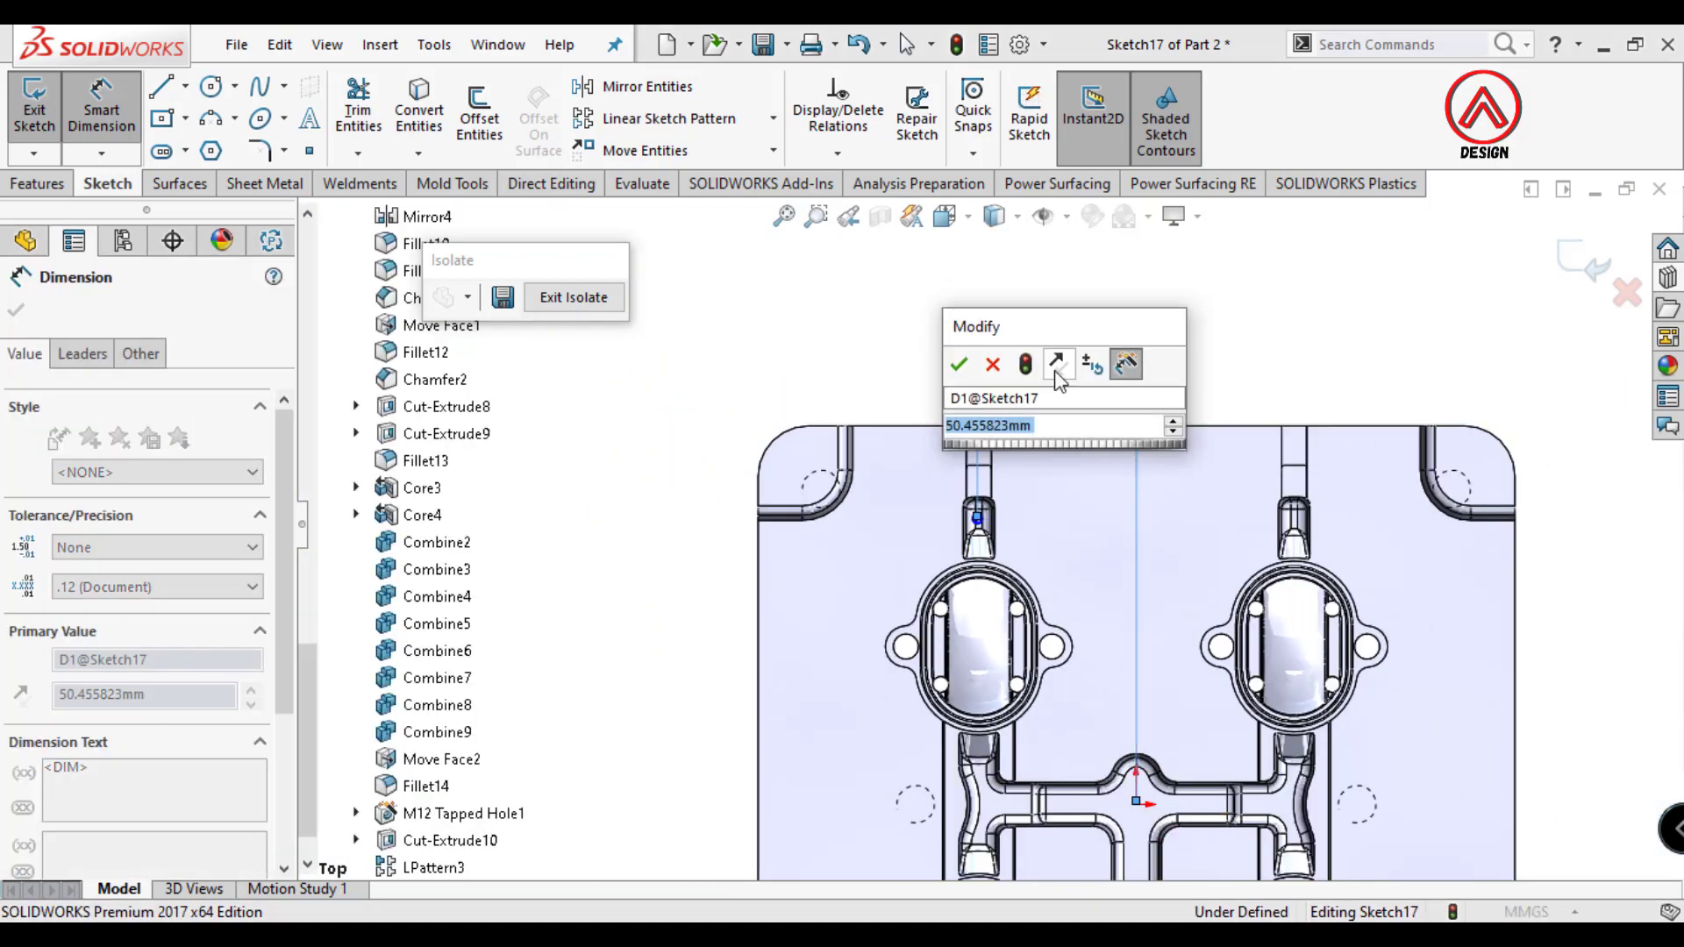
type("50")
key("Return")
key("Escape")
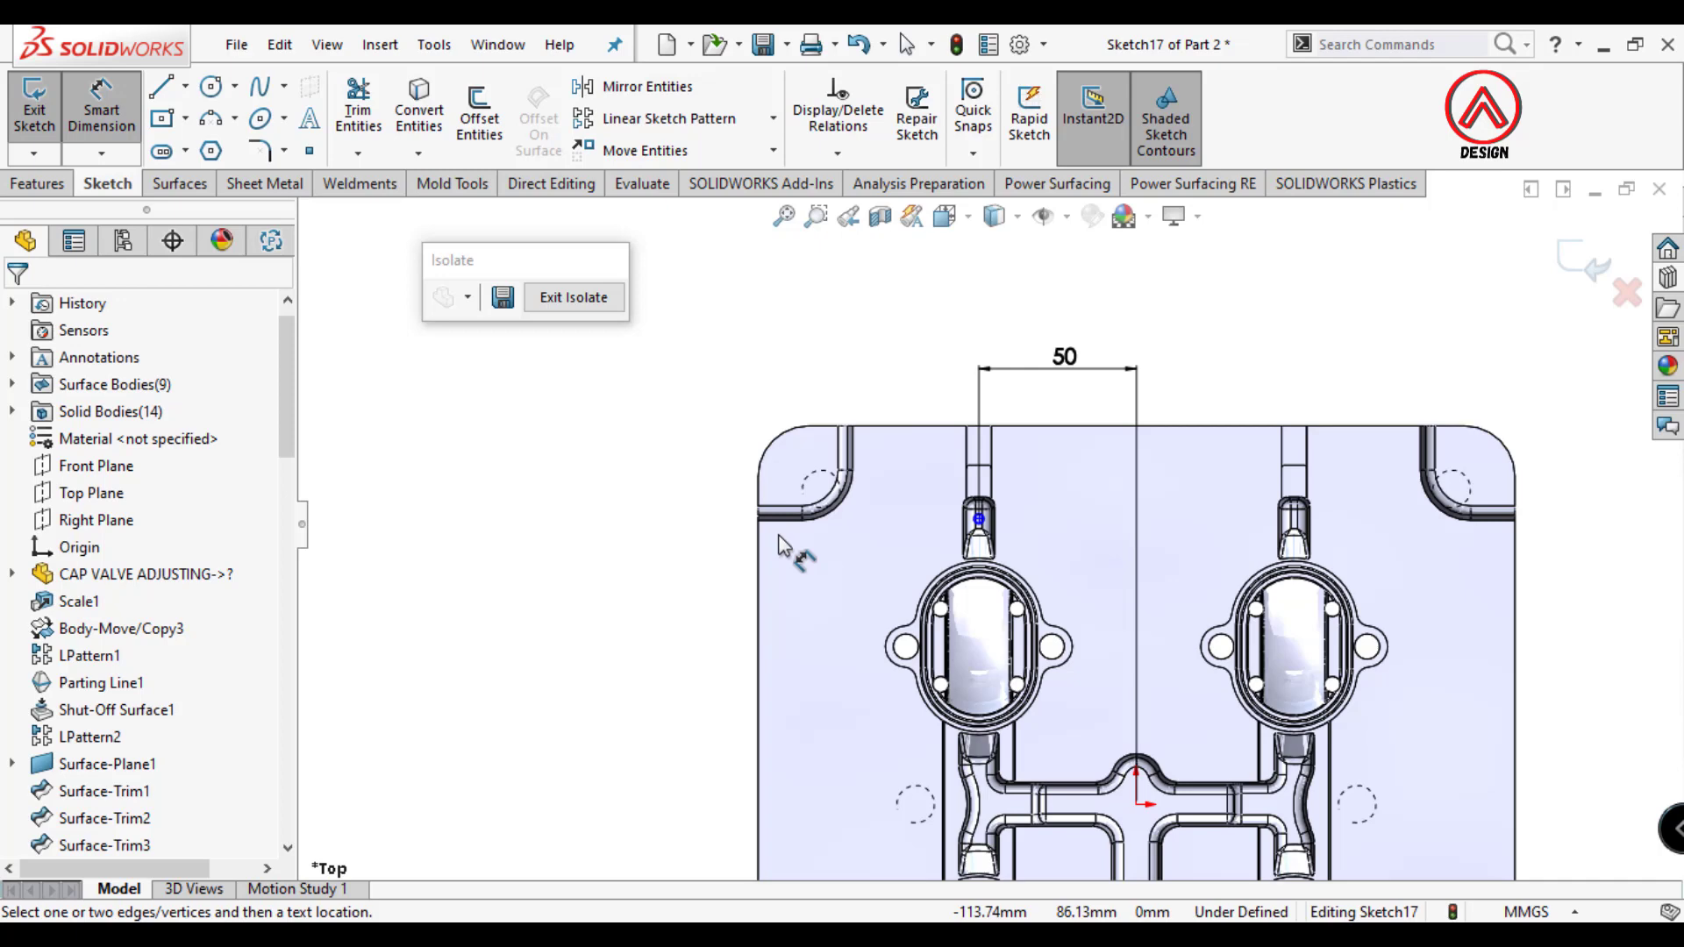
Set the circle diameter to Ø5.
scroll(983, 508, "down", 2)
scroll(1012, 492, "down", 2)
scroll(982, 486, "down", 2)
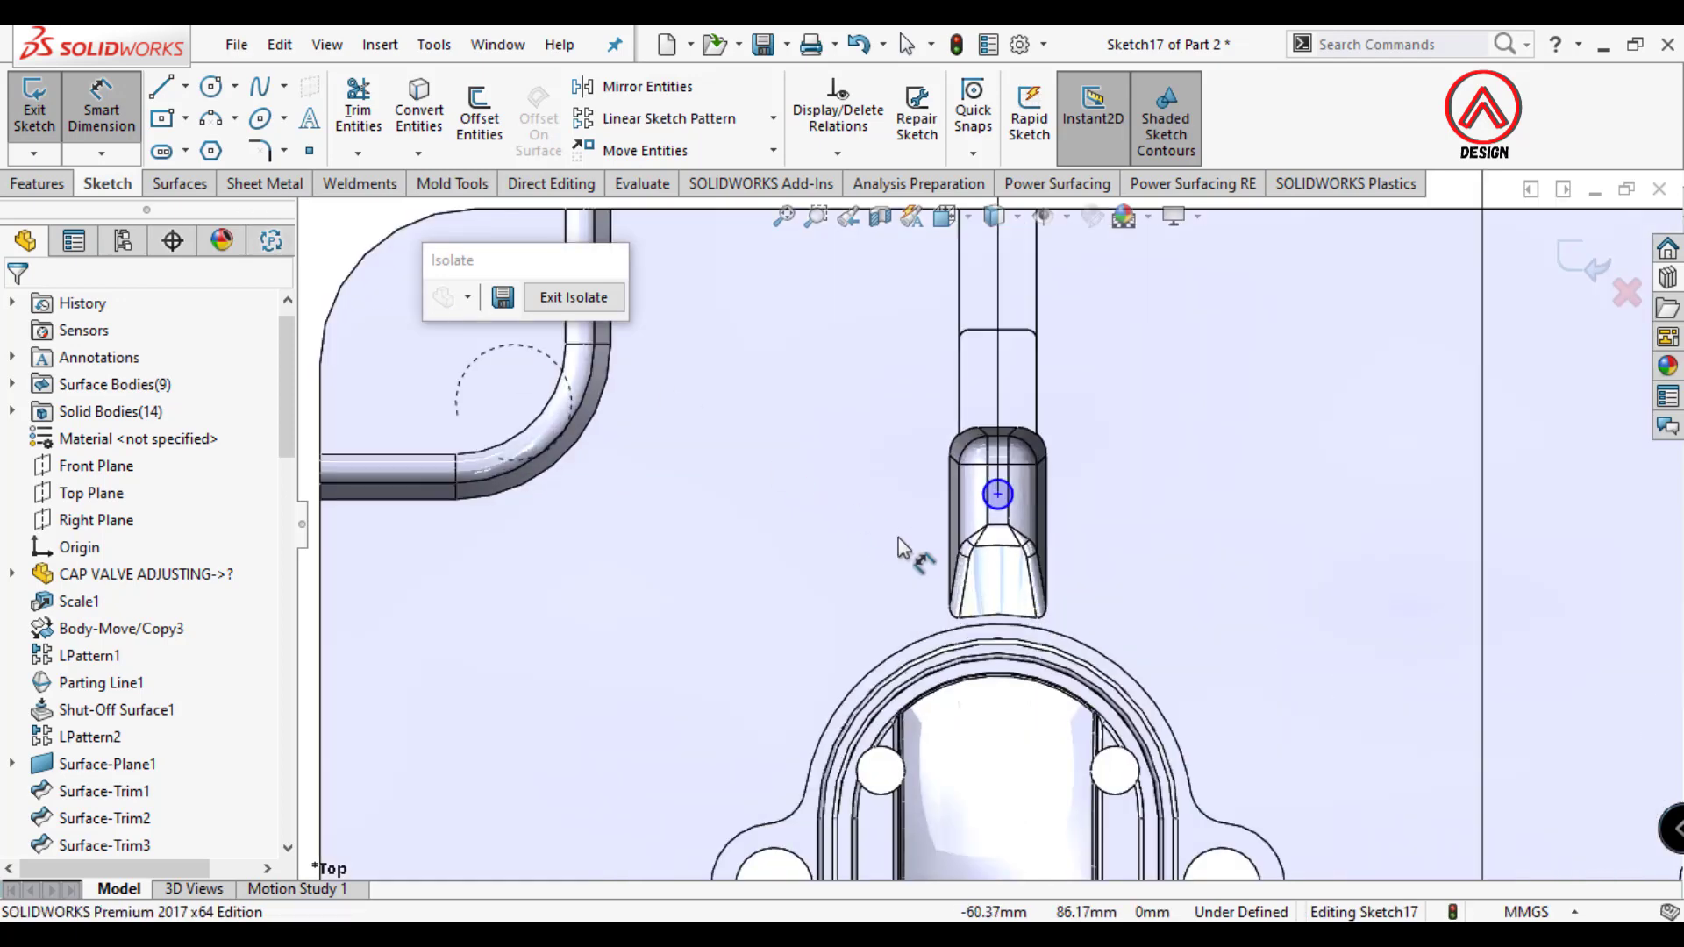
scroll(898, 538, "down", 3)
left_click(1132, 436)
left_click(1289, 360)
scroll(1278, 339, "up", 2)
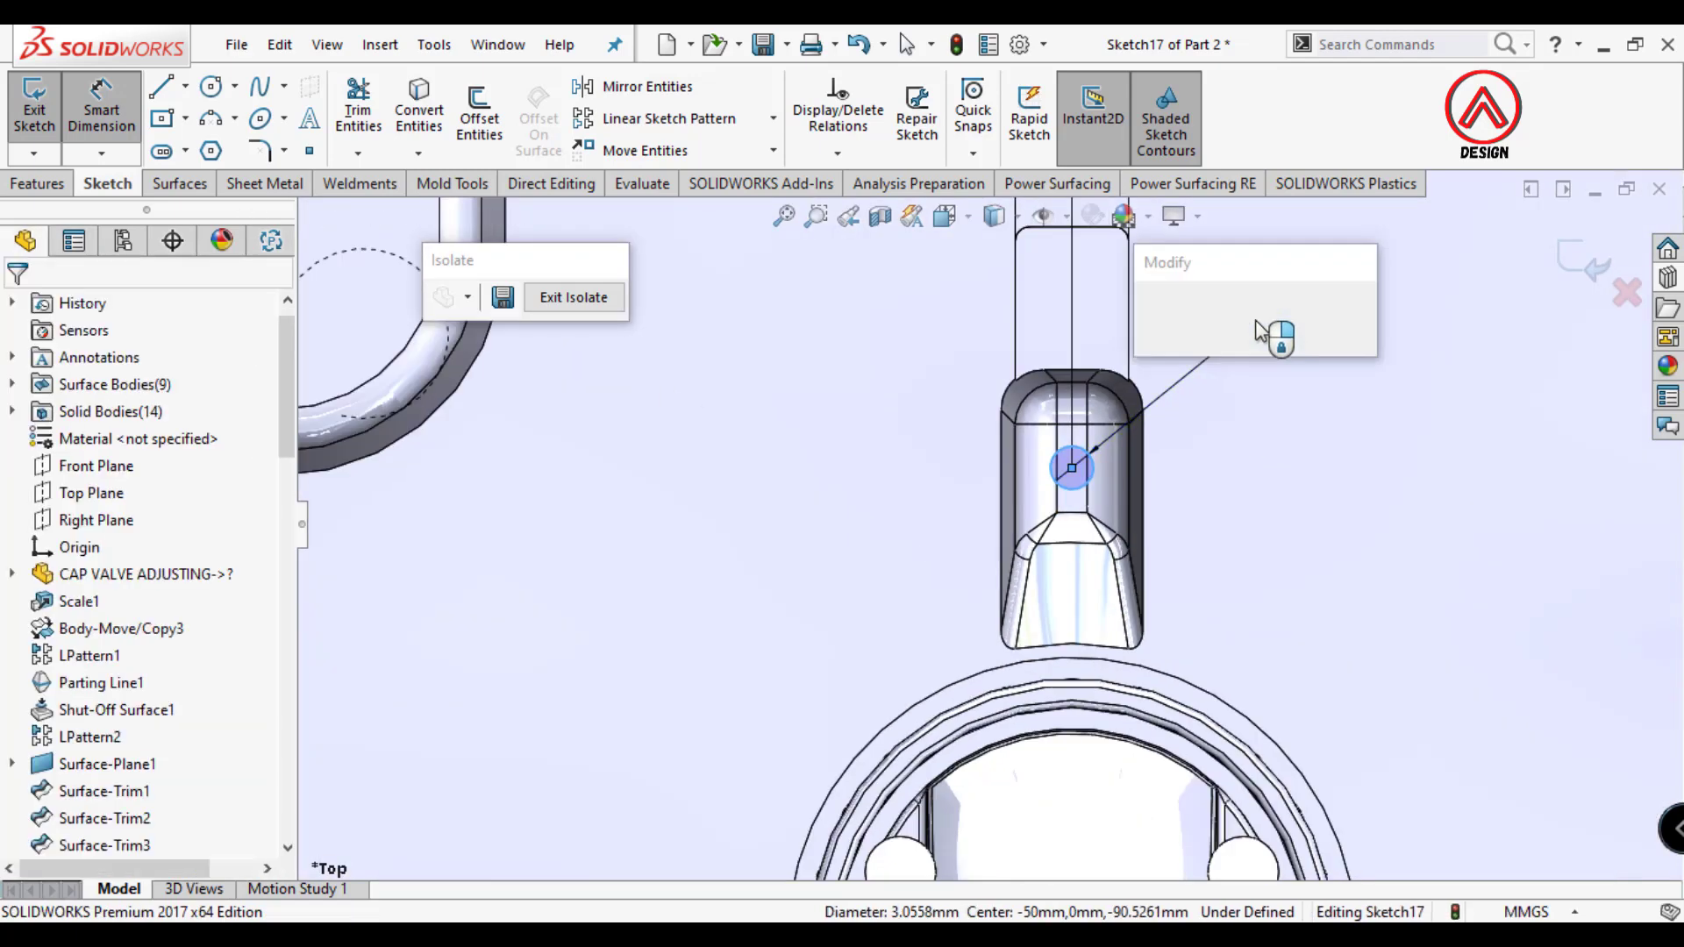
scroll(1256, 329, "down", 1)
type("6")
key("Return")
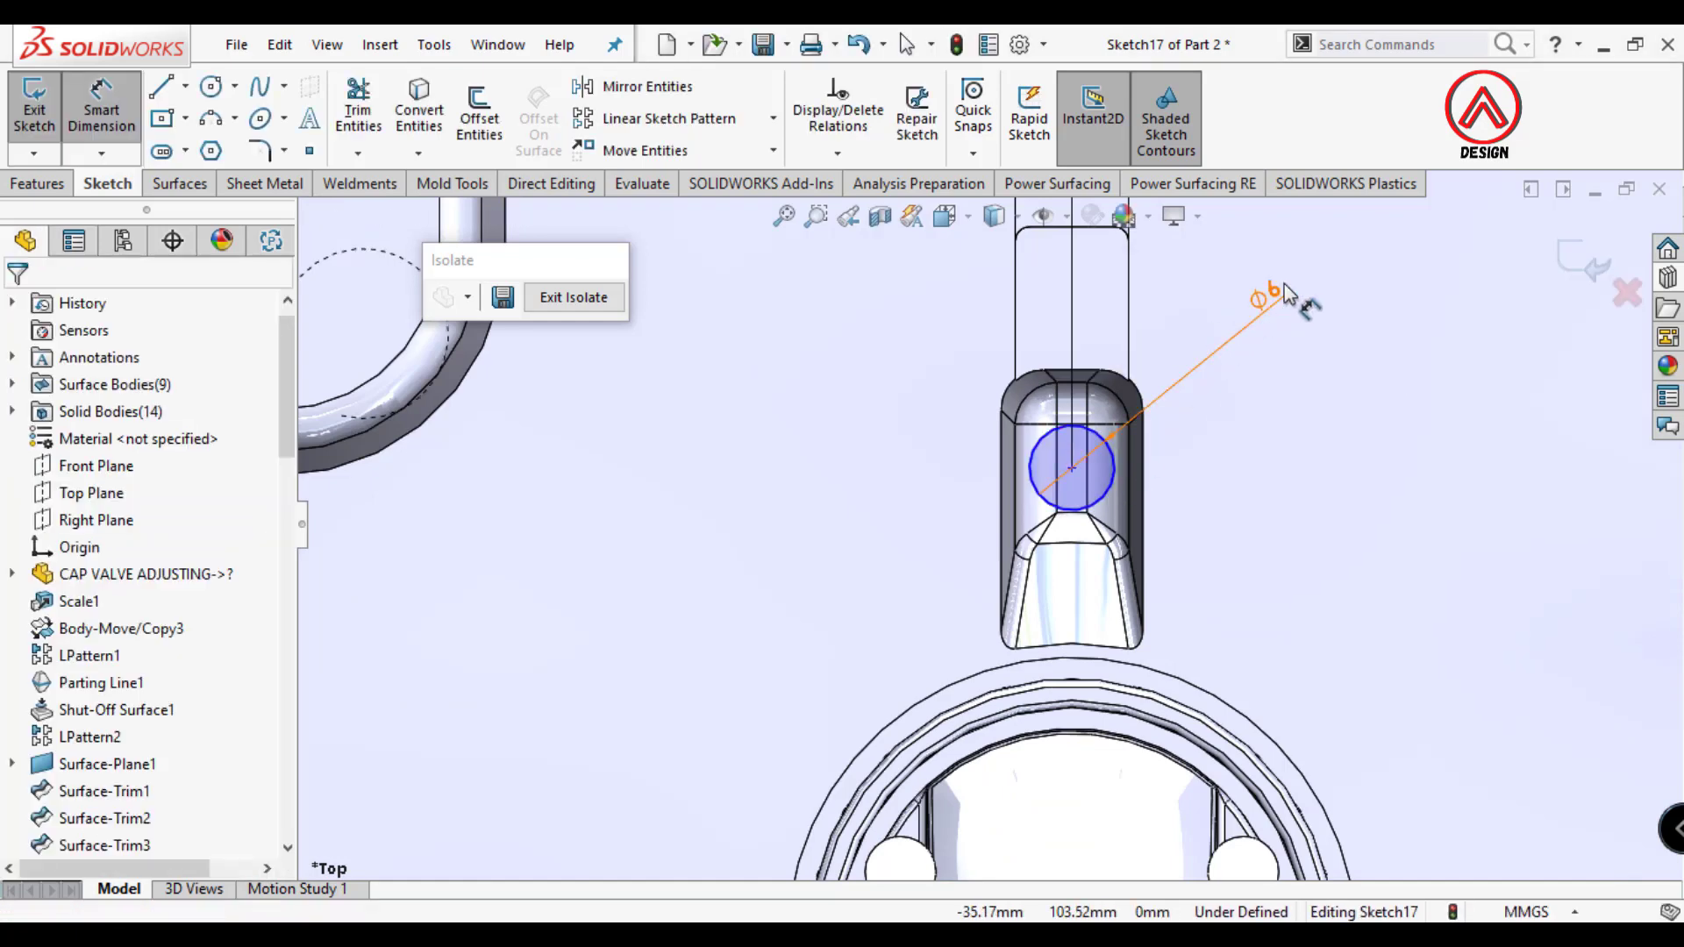
key("Return")
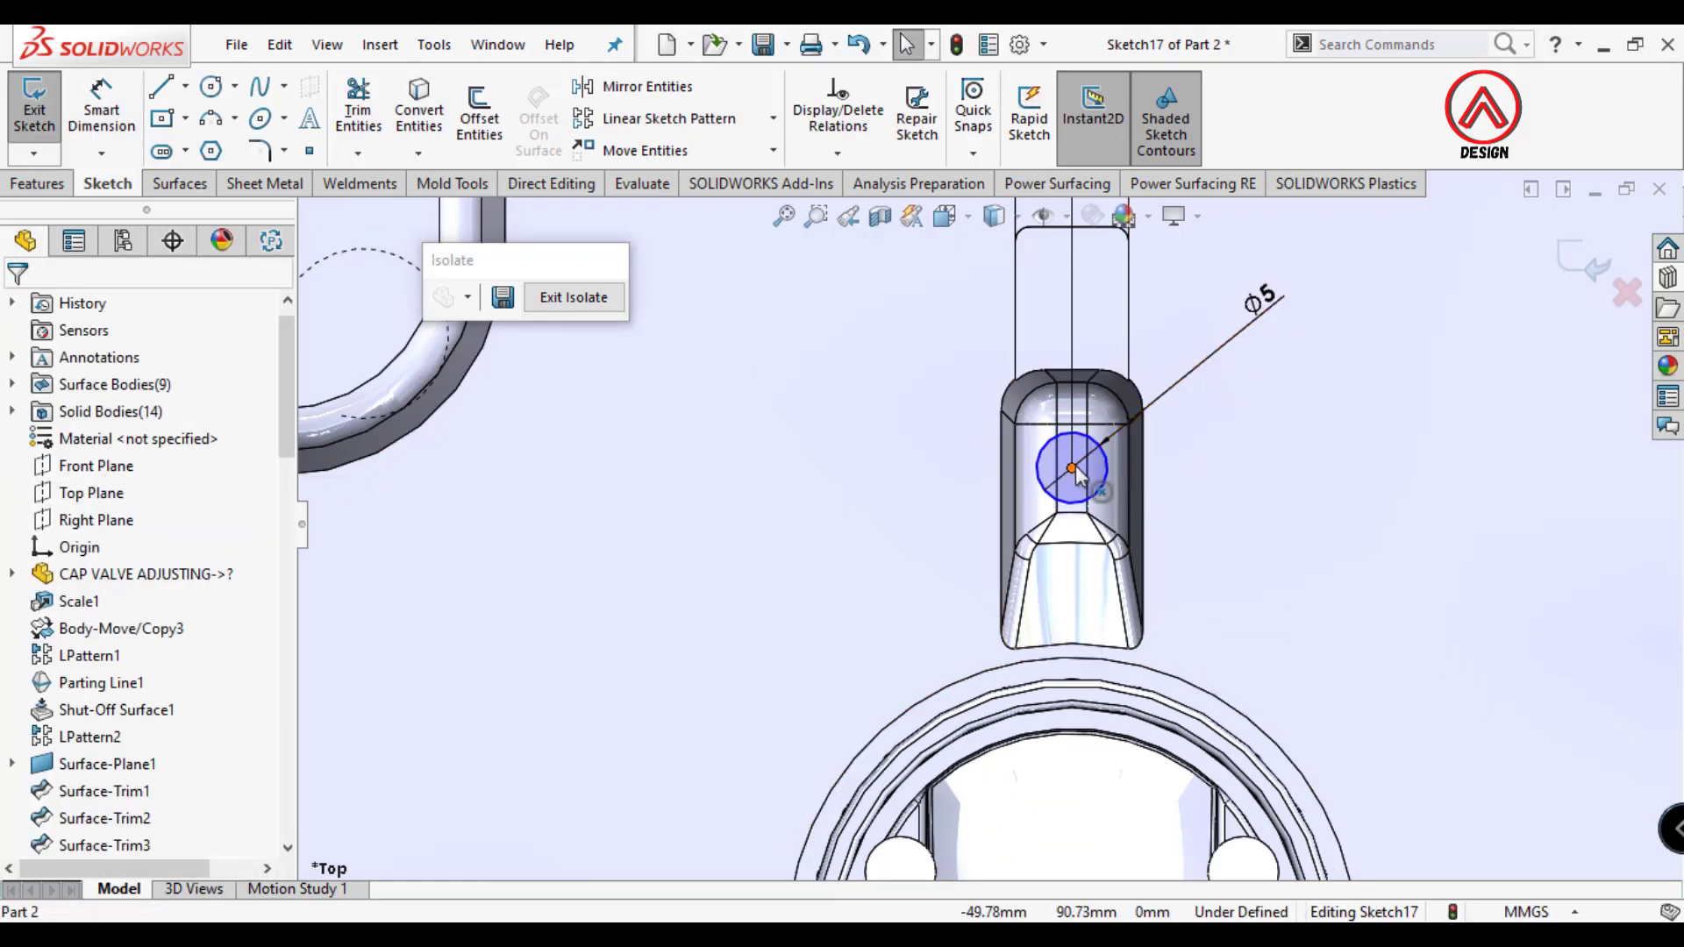
Dimension the circle centre 90 mm vertically from the origin.
left_click(1072, 469)
scroll(1072, 469, "down", 3)
scroll(964, 526, "down", 2)
scroll(816, 620, "up", 2)
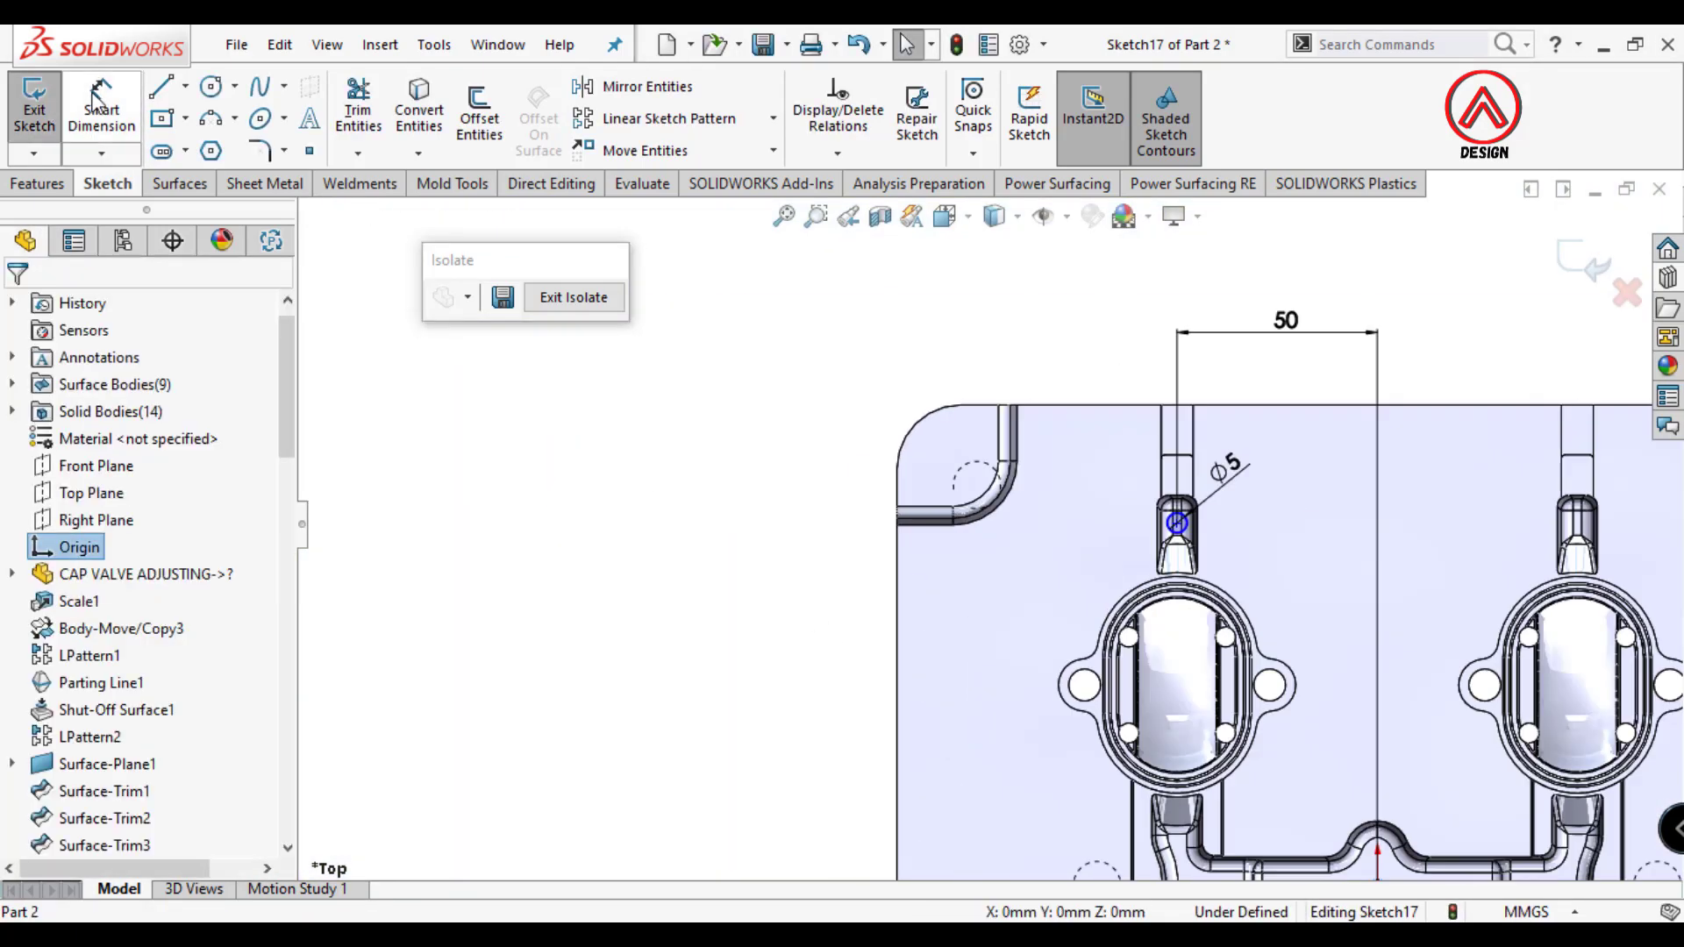
scroll(983, 524, "up", 2)
left_click(1122, 526)
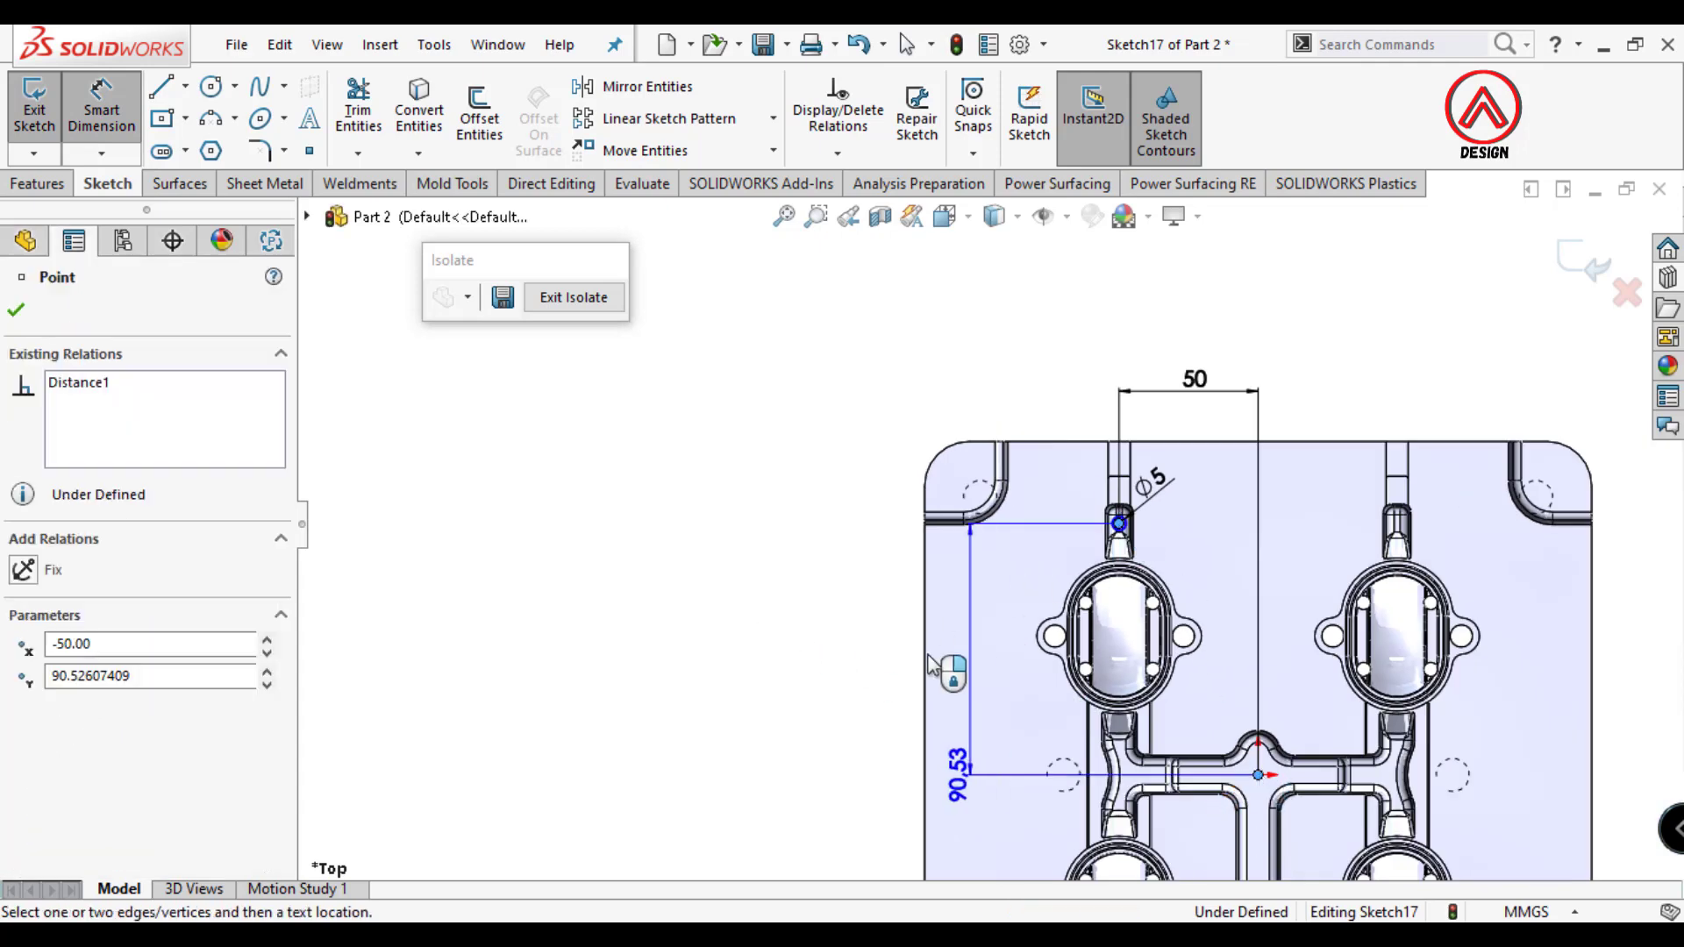
left_click(823, 664)
type("90.5")
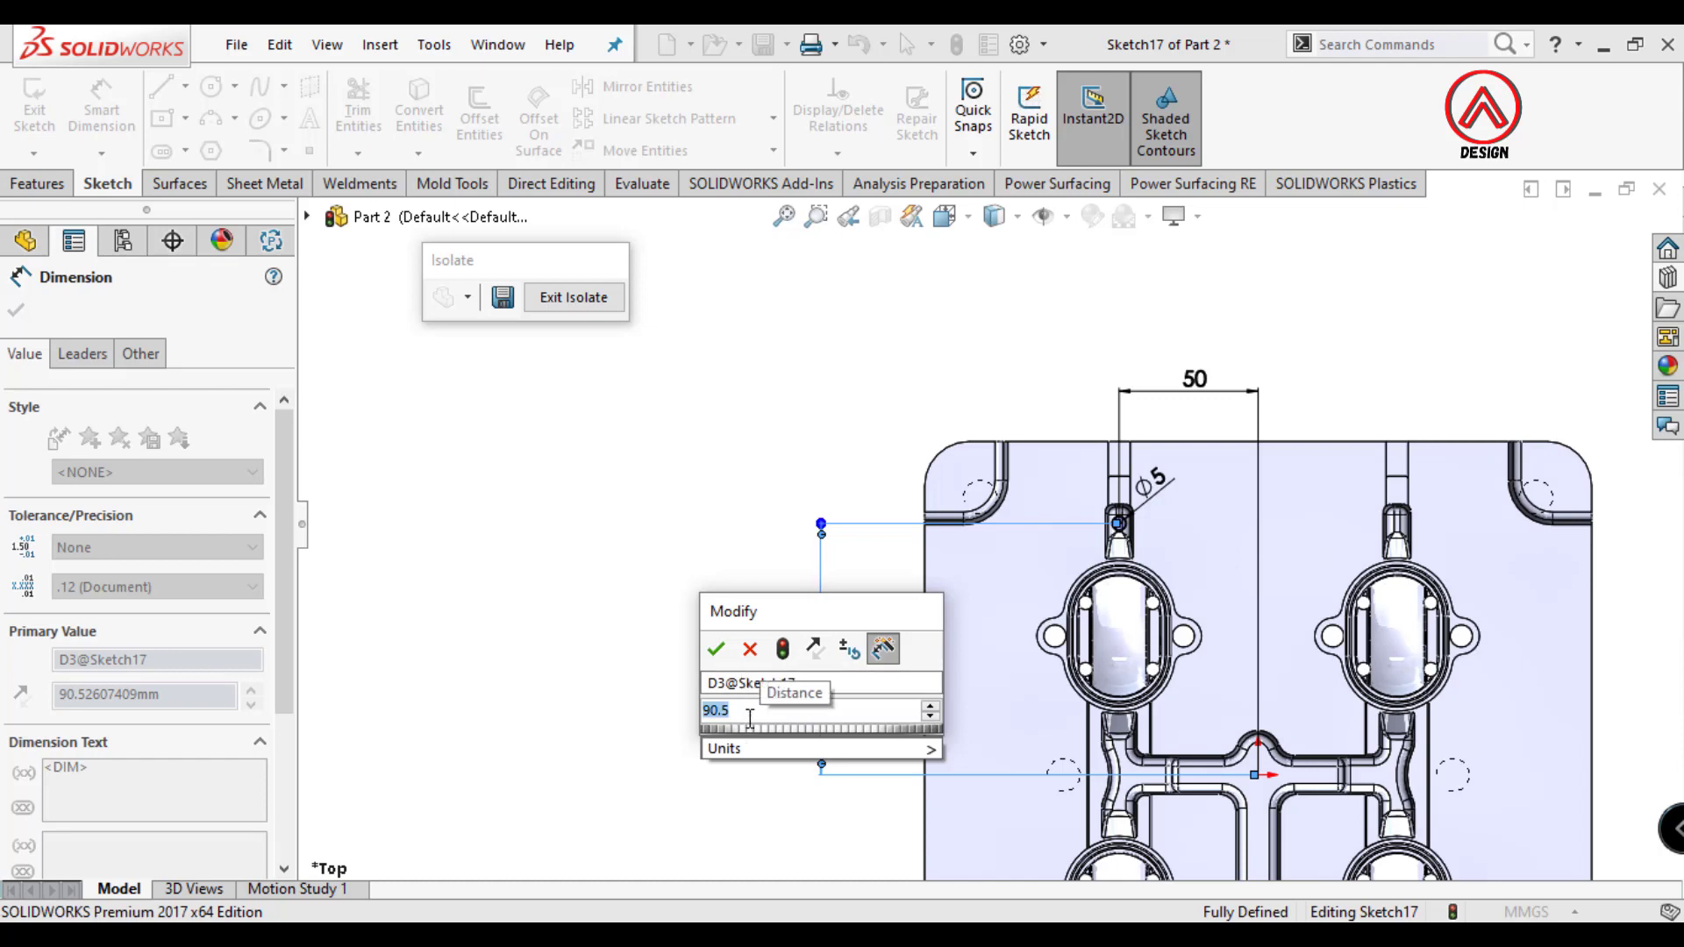
key("Return")
left_click(706, 589)
scroll(878, 614, "up", 2)
scroll(1232, 684, "down", 2)
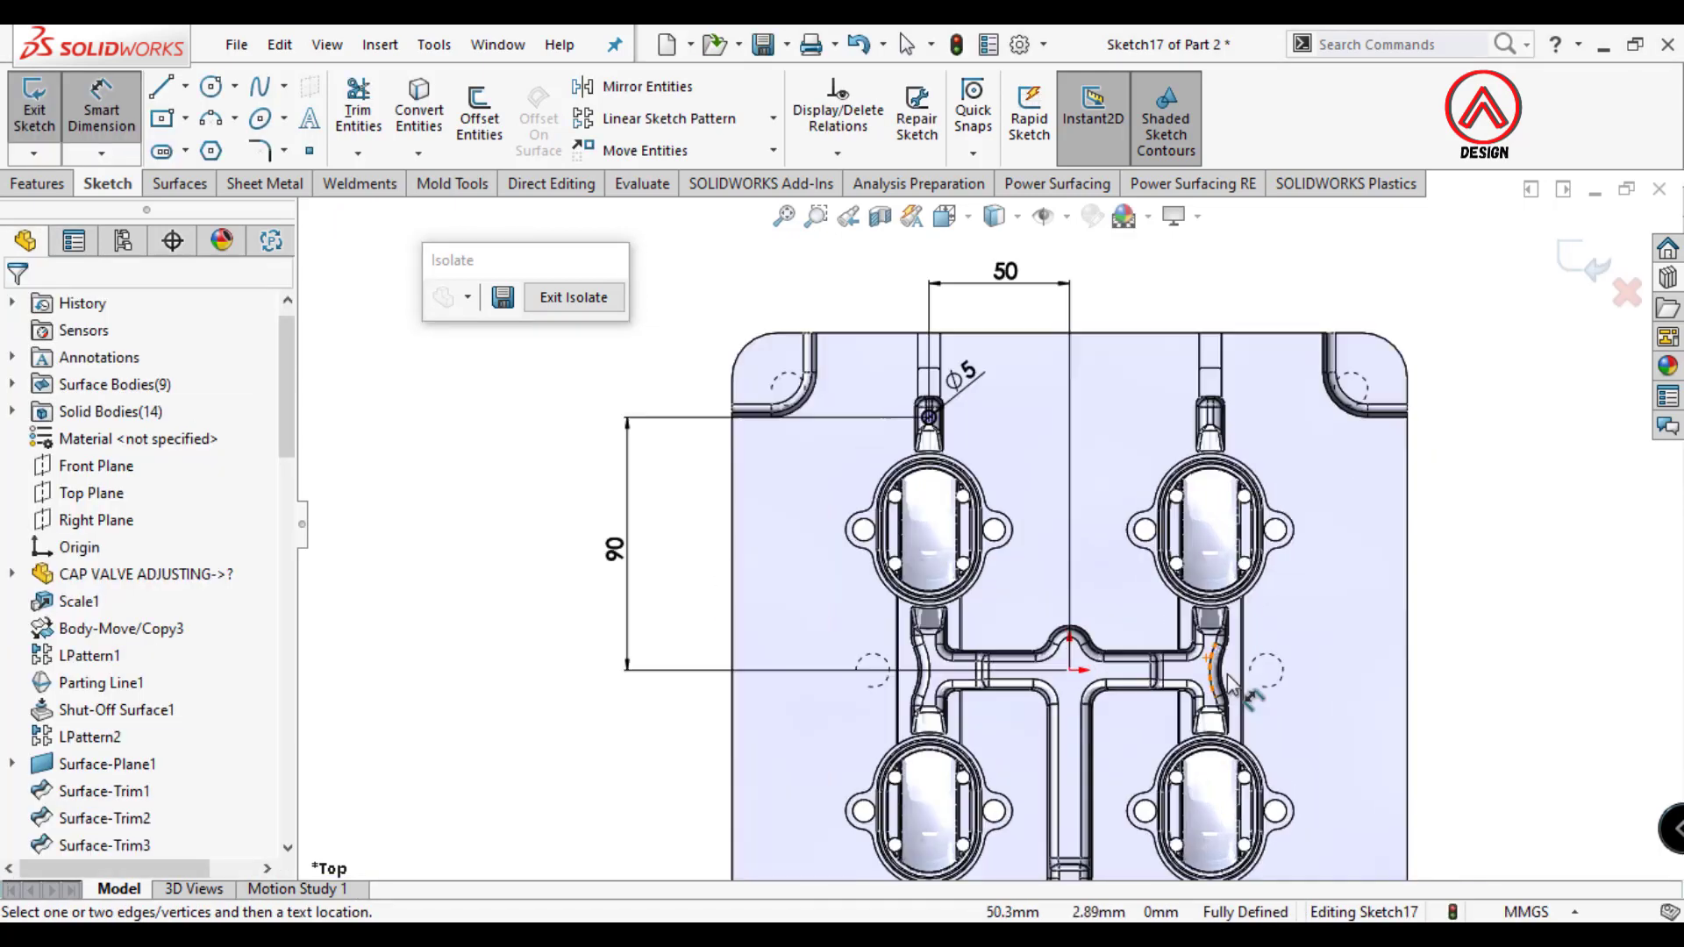
left_click(185, 87)
Draw a short horizontal line from the origin.
left_click(220, 143)
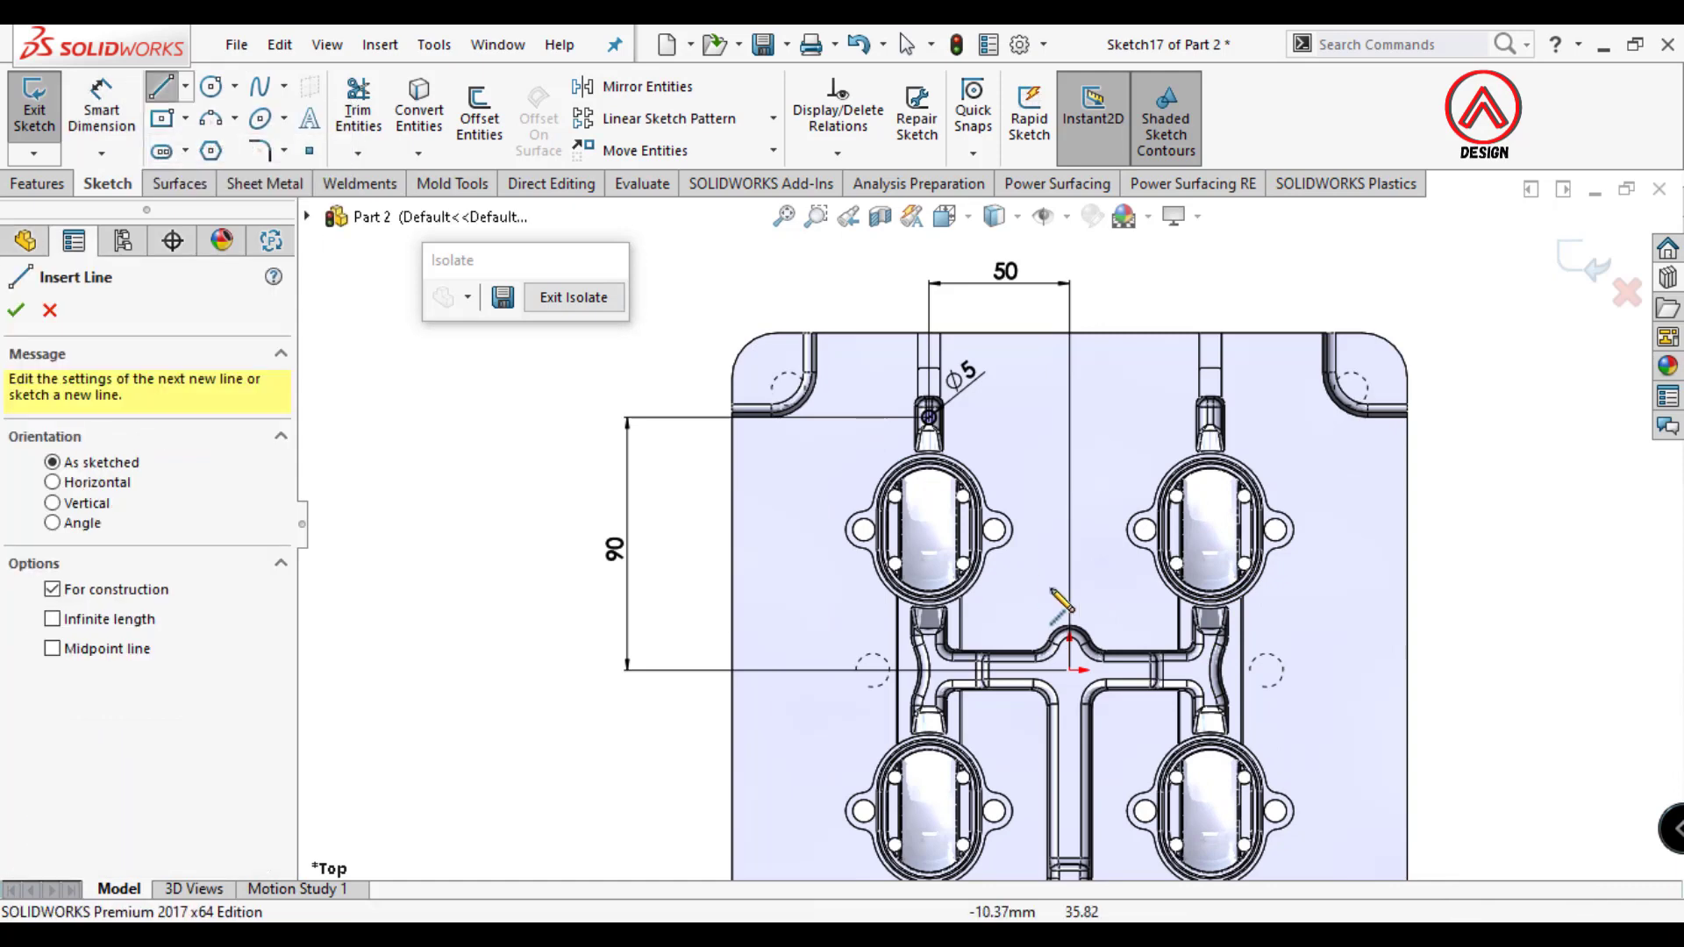
scroll(1070, 666, "down", 2)
left_click(1068, 664)
key("l")
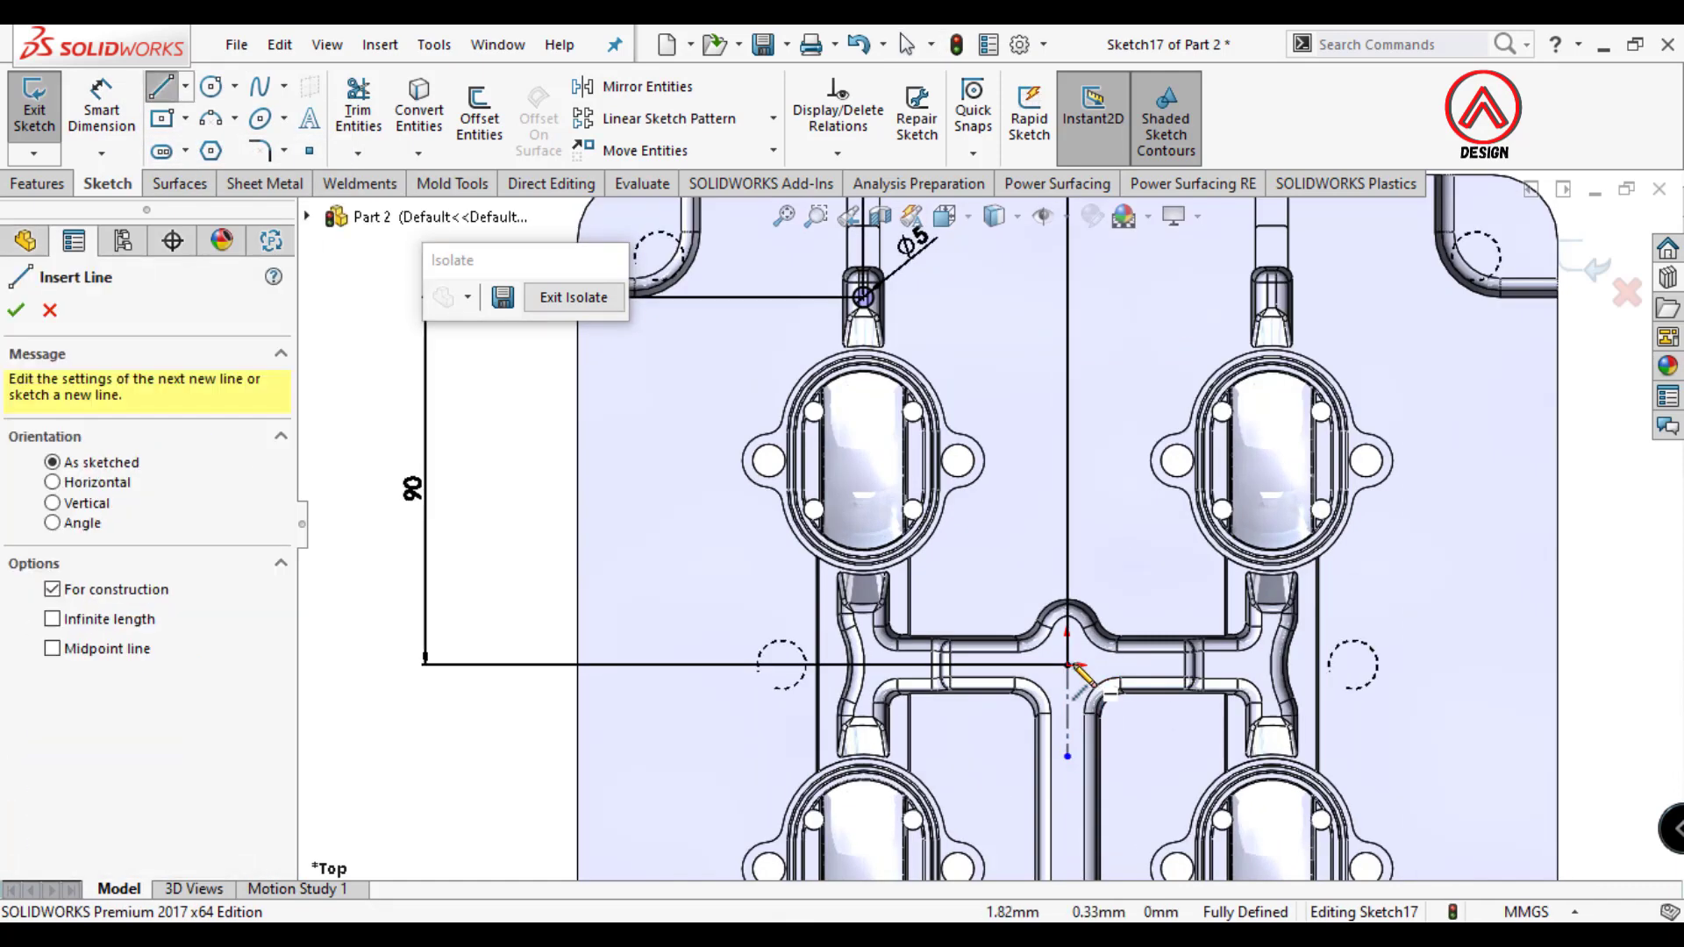
left_click(1068, 664)
left_click(1144, 664)
key("Escape")
scroll(1122, 624, "up", 2)
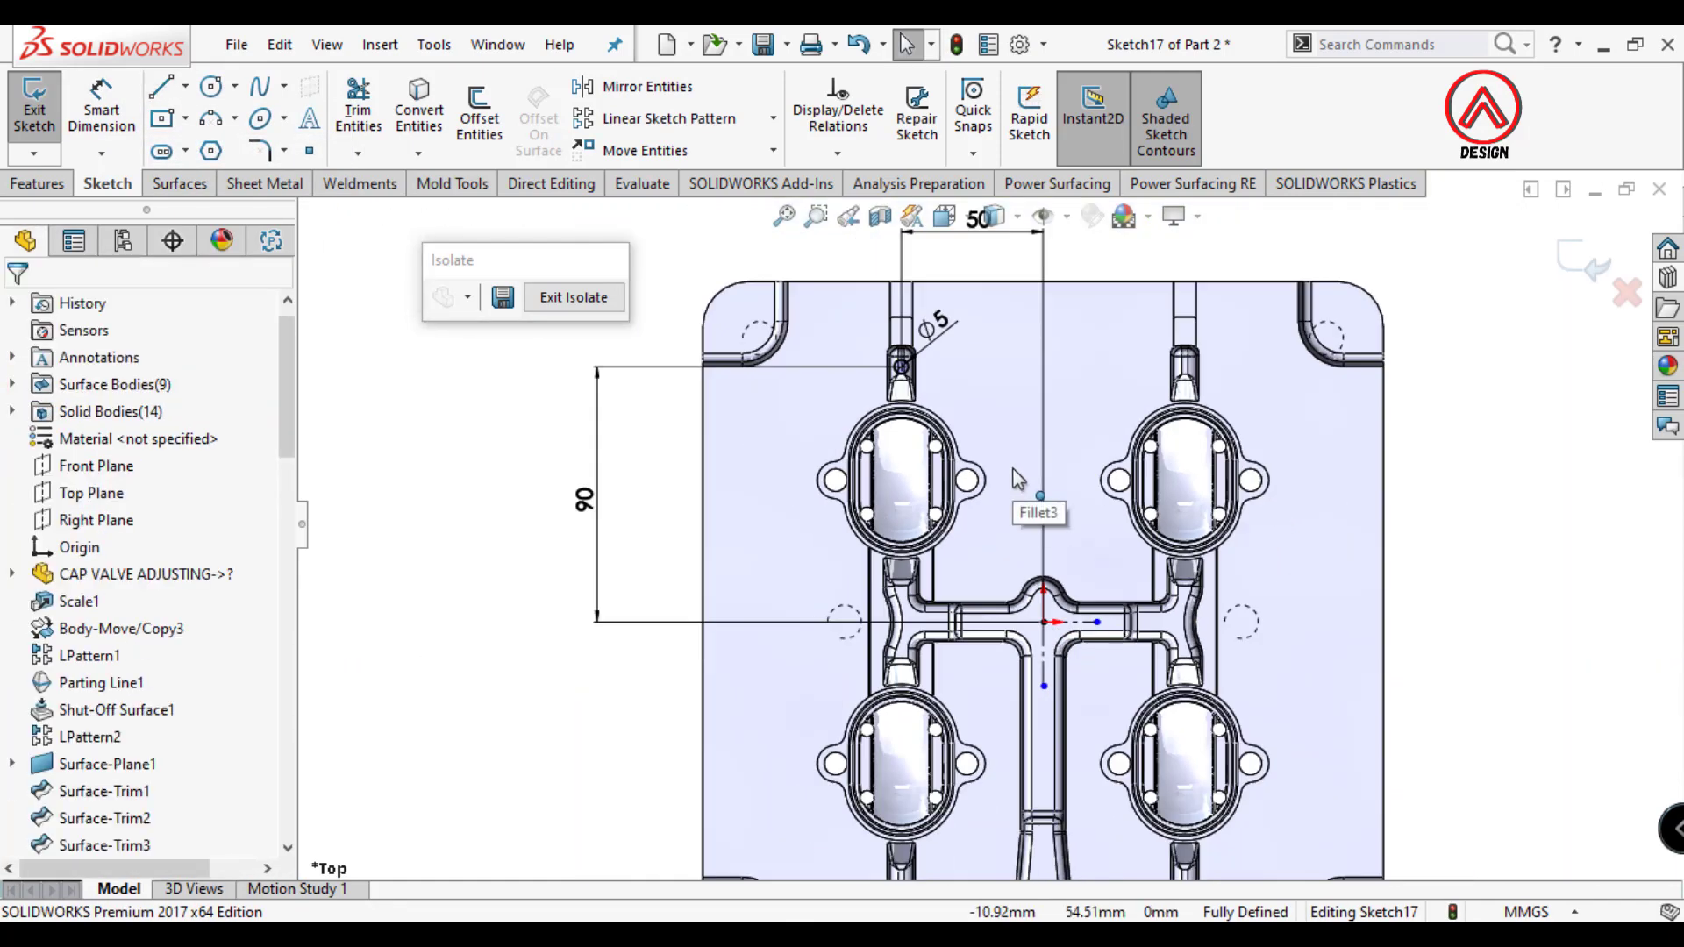
scroll(1110, 578, "down", 2)
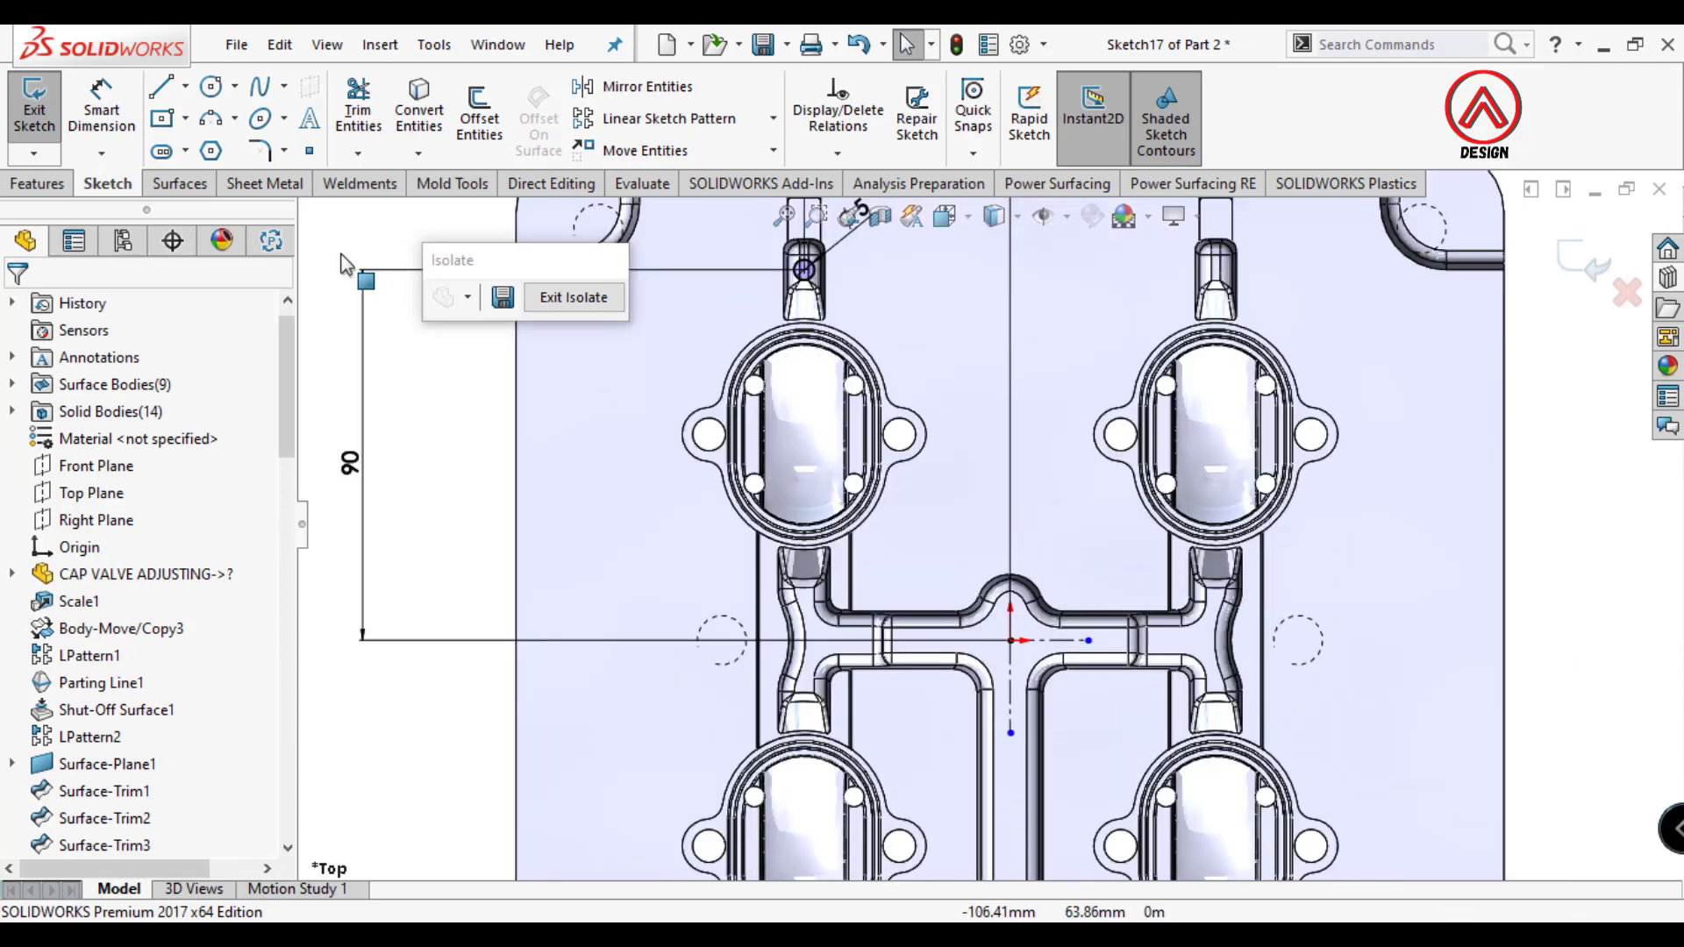
Draw a circle centred on the origin and dimension it Ø8.
left_click(212, 90)
scroll(1083, 596, "down", 3)
left_click(1077, 588)
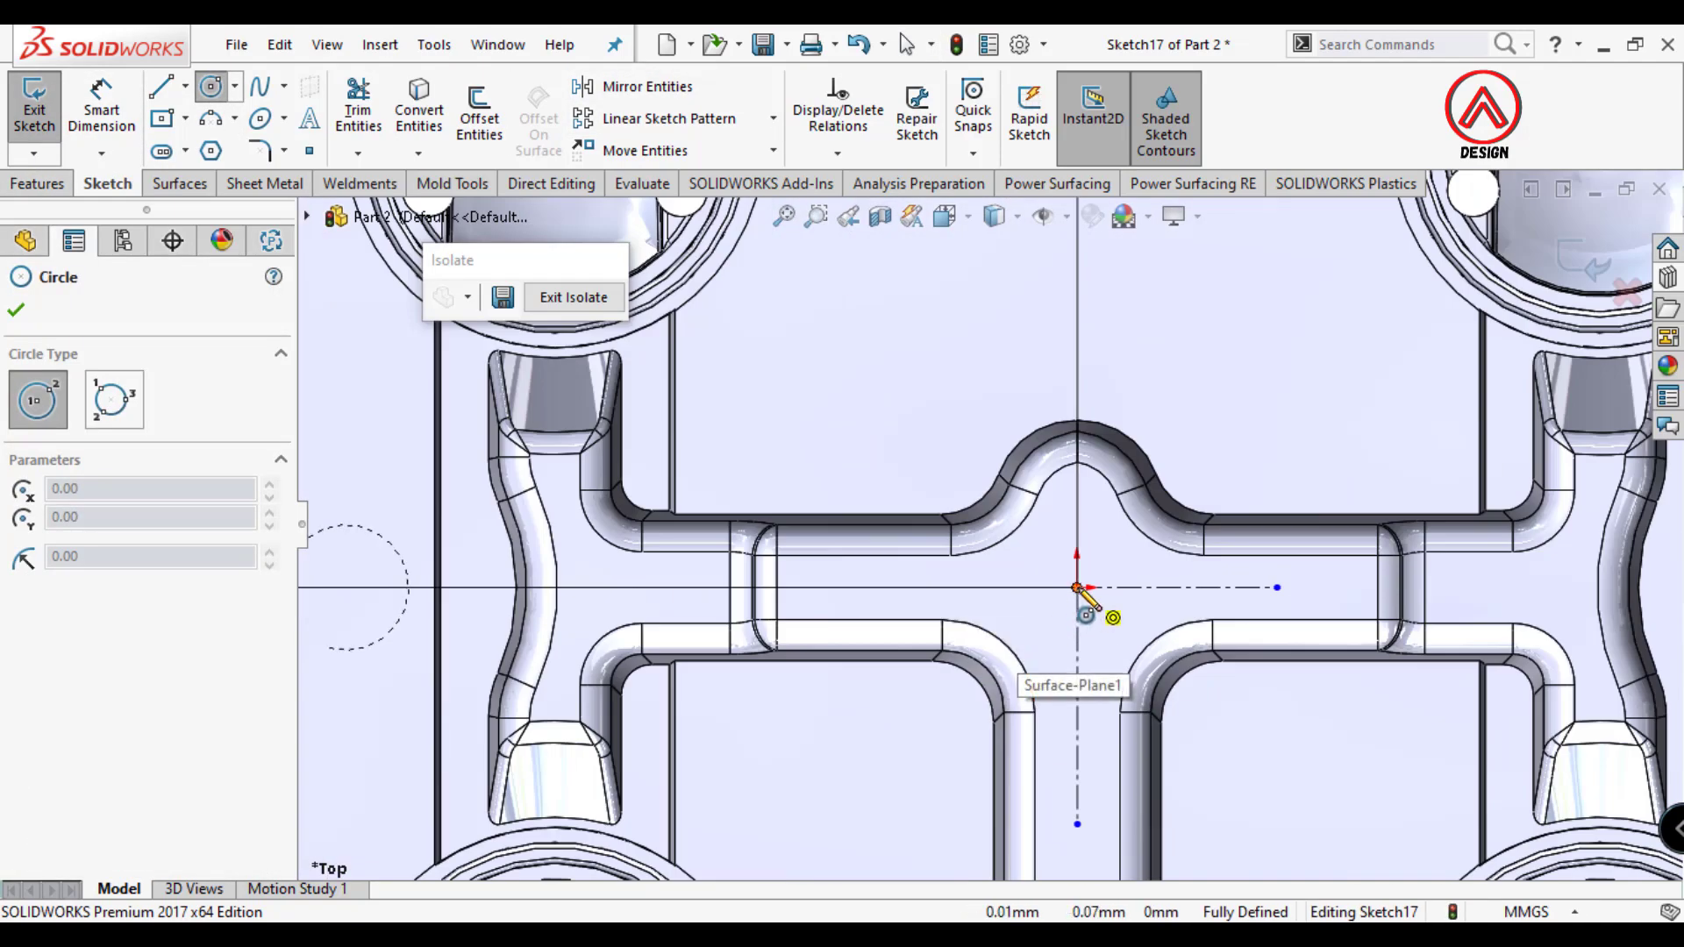
left_click(114, 105)
left_click(1110, 555)
left_click(1241, 430)
type("8")
key("Return")
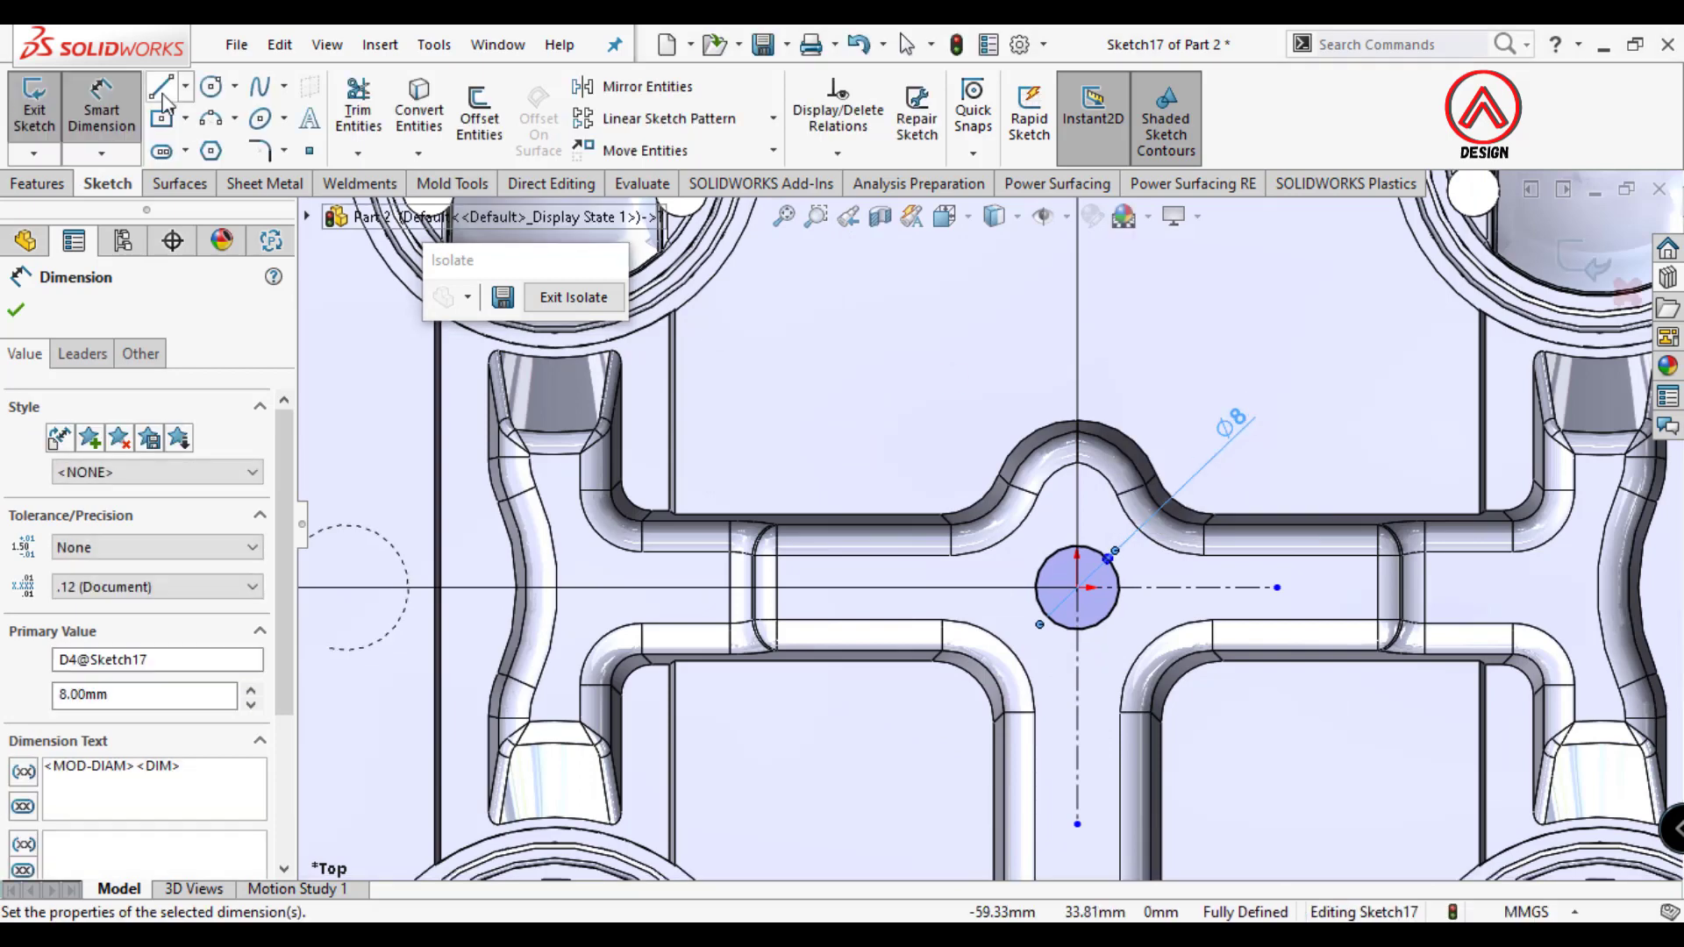
Draw a small circle on the left runner and dimension it Ø6.
left_click(211, 86)
left_click(628, 602)
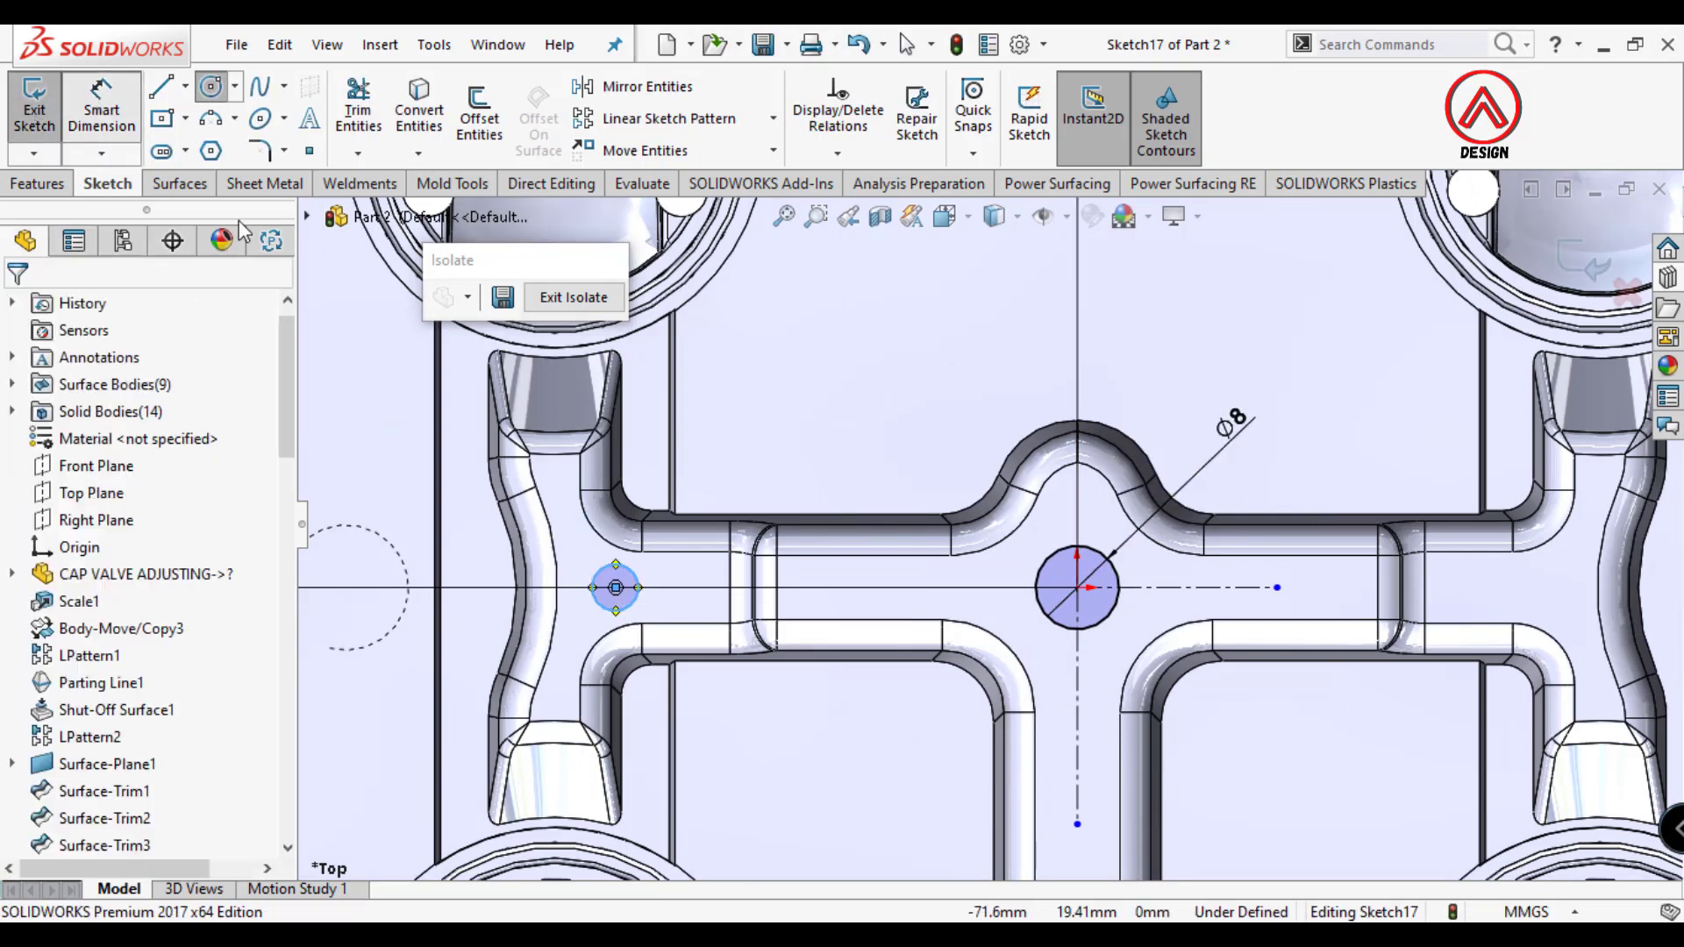
left_click(102, 110)
left_click(637, 569)
left_click(780, 438)
key("Return")
type("6")
key("Return")
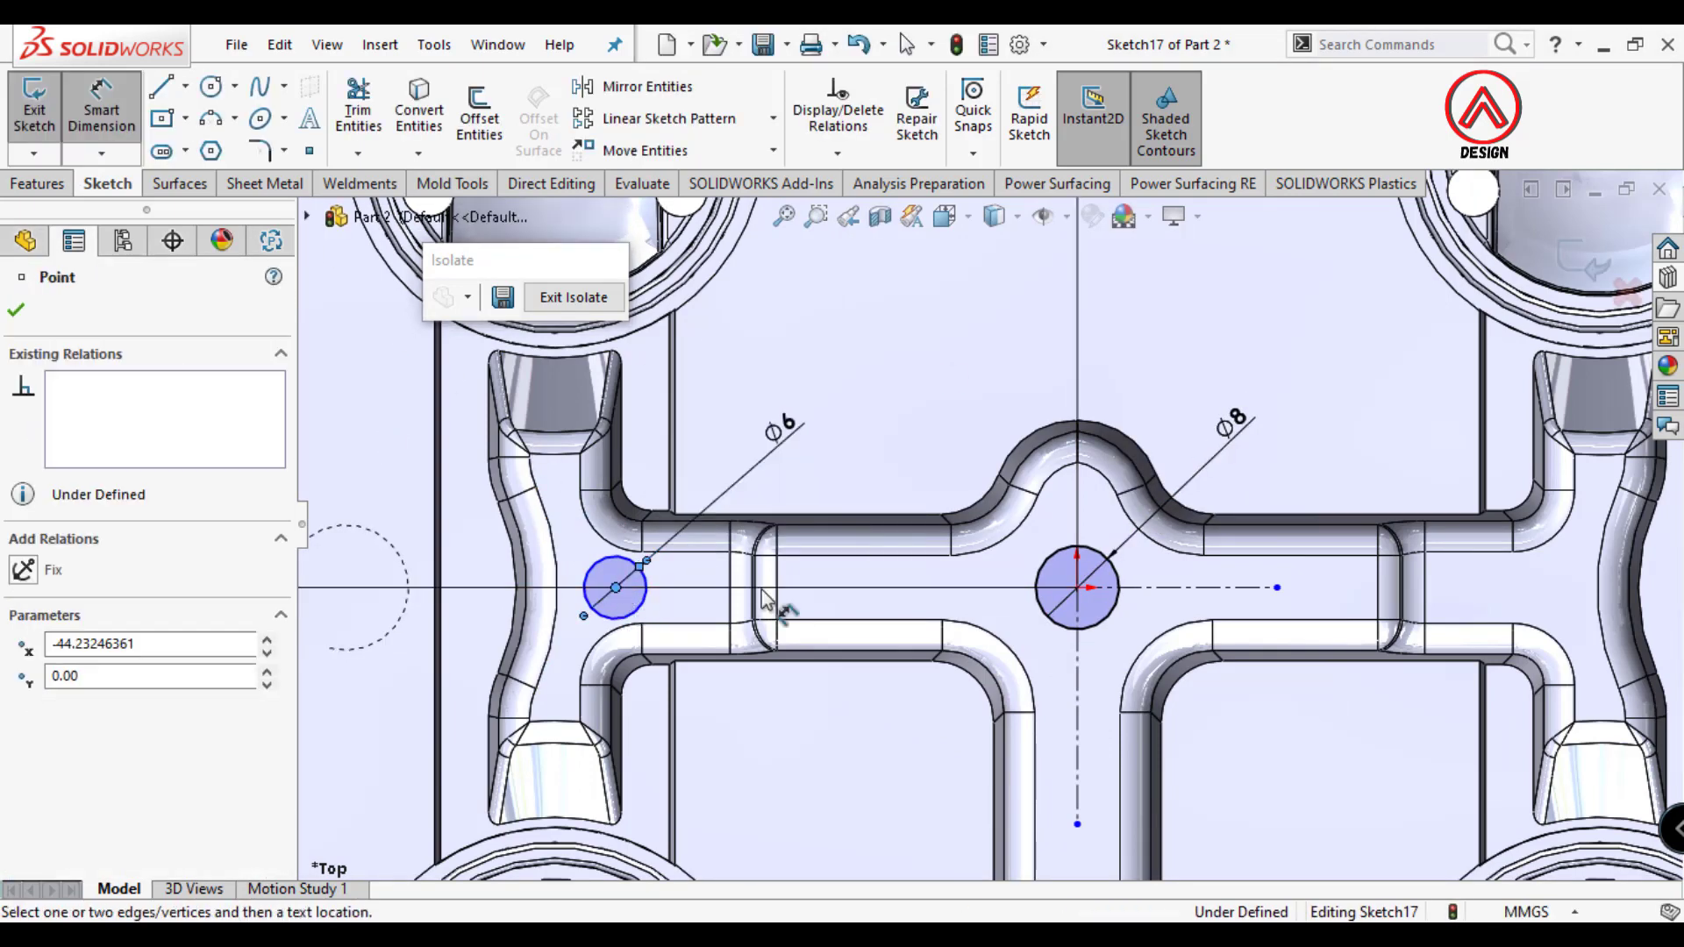
Place the small circle's centre 45 mm horizontally from the central circle.
left_click(1081, 636)
left_click(888, 764)
type("45")
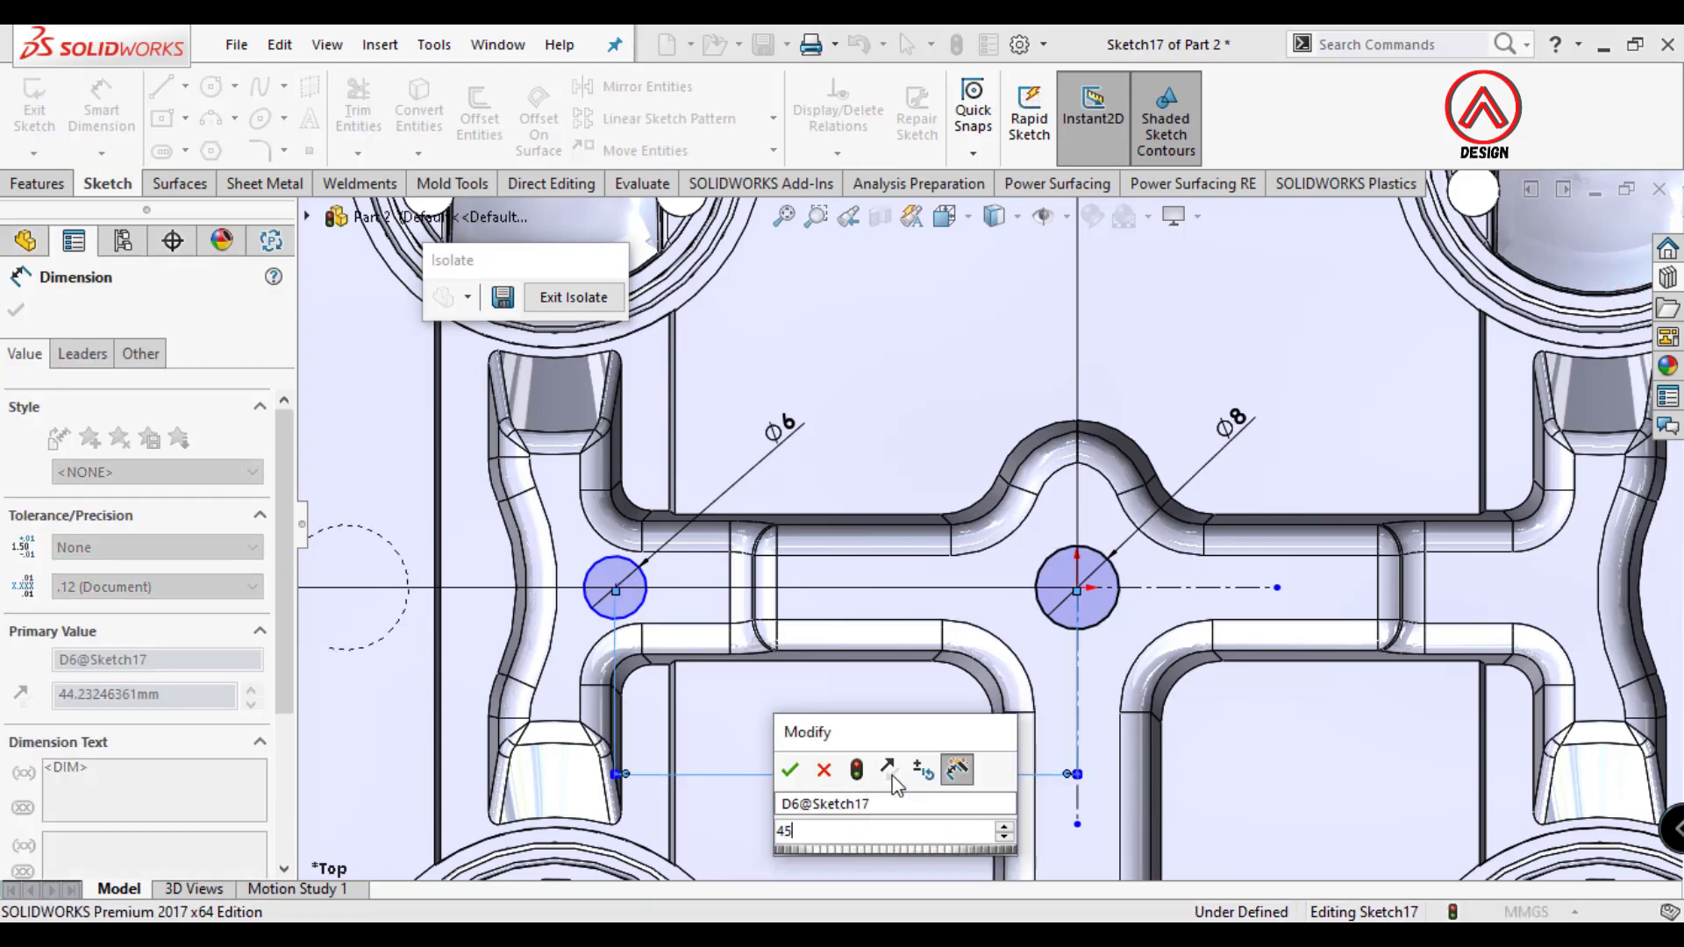
key("Return")
scroll(833, 712, "up", 5)
scroll(925, 591, "down", 2)
scroll(925, 591, "down", 1)
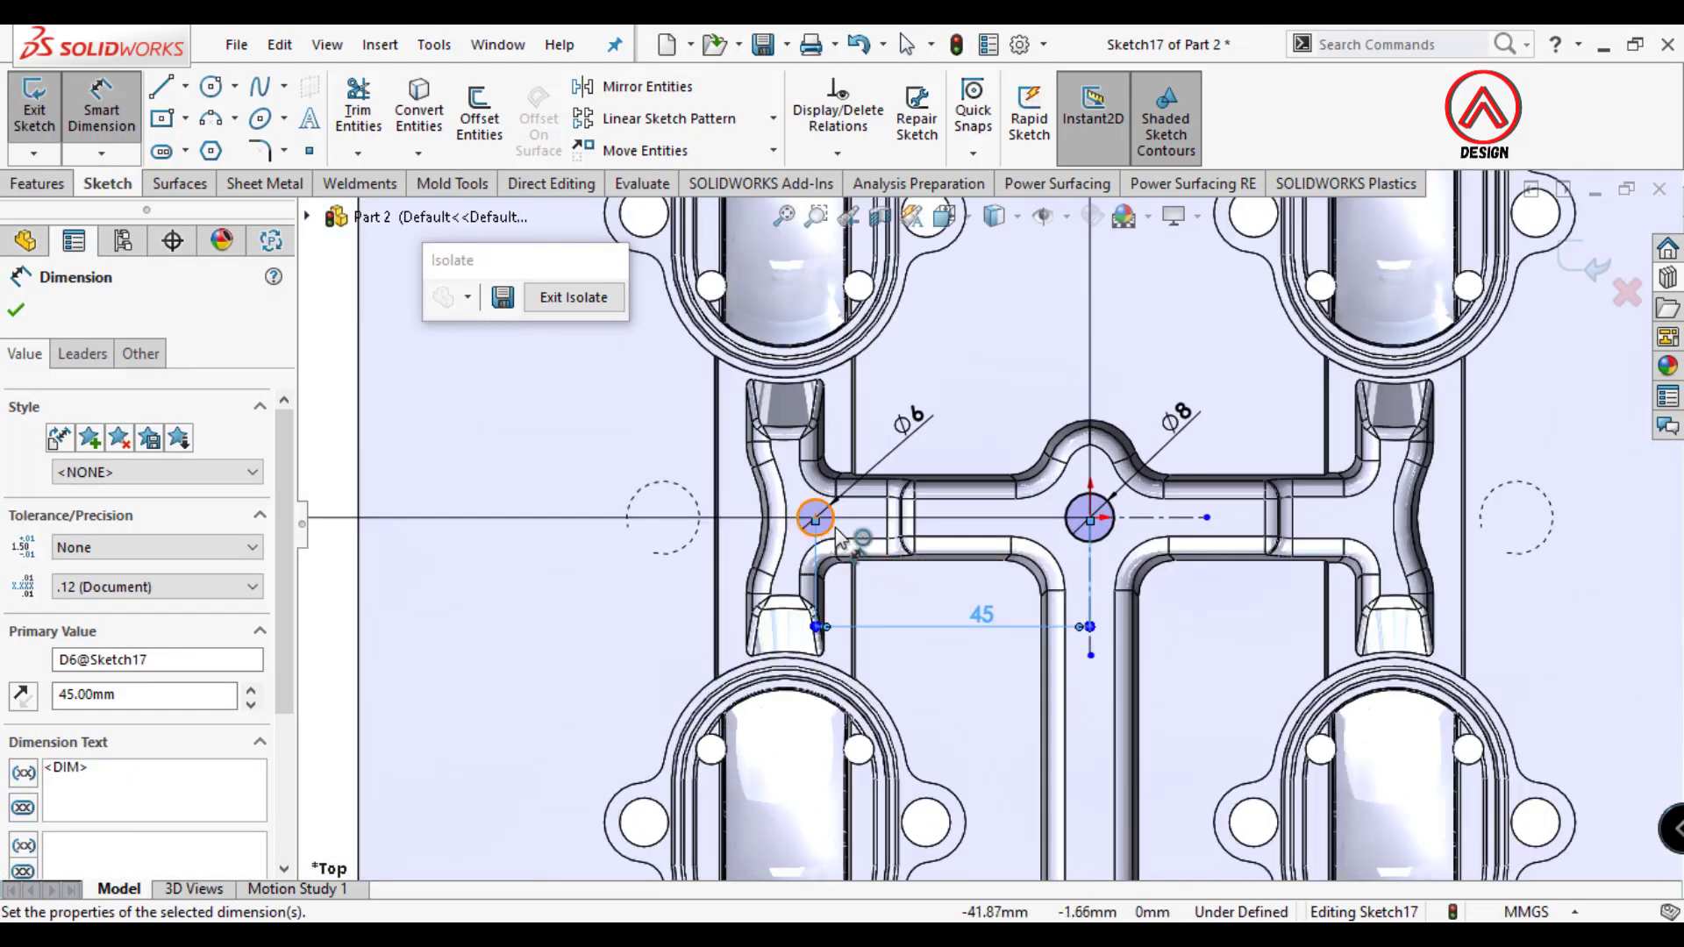
key("Escape")
Start mirroring the small circle, then cancel the mirror.
left_click(666, 91)
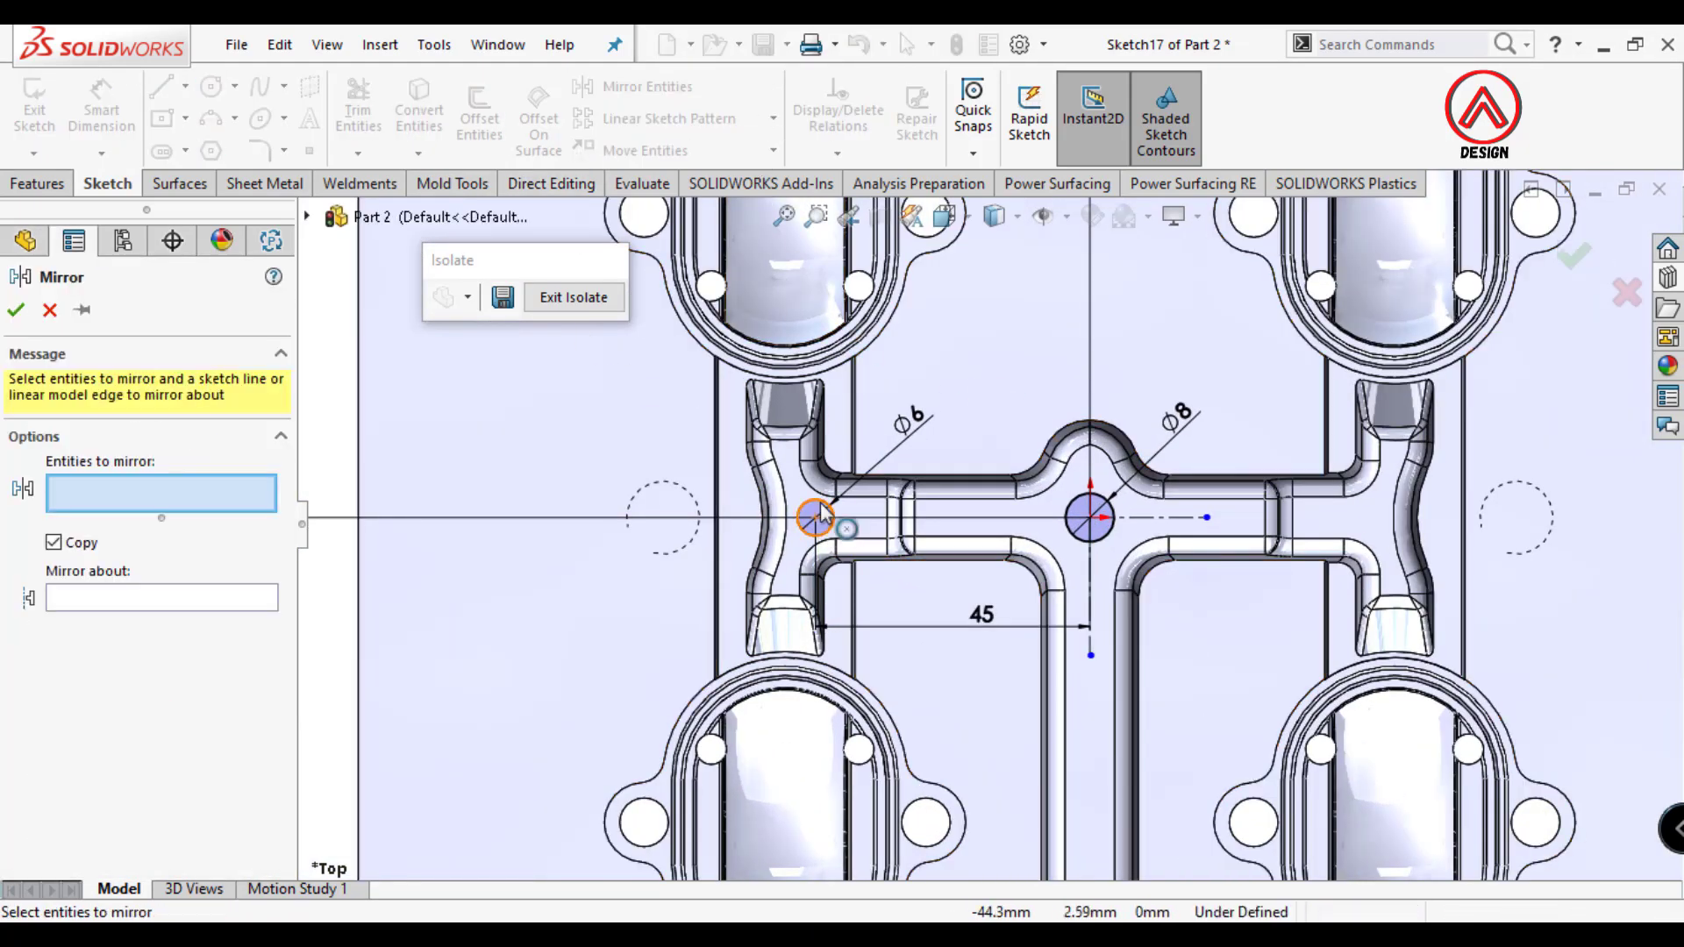
left_click(123, 601)
scroll(1088, 605, "up", 4)
key("Escape")
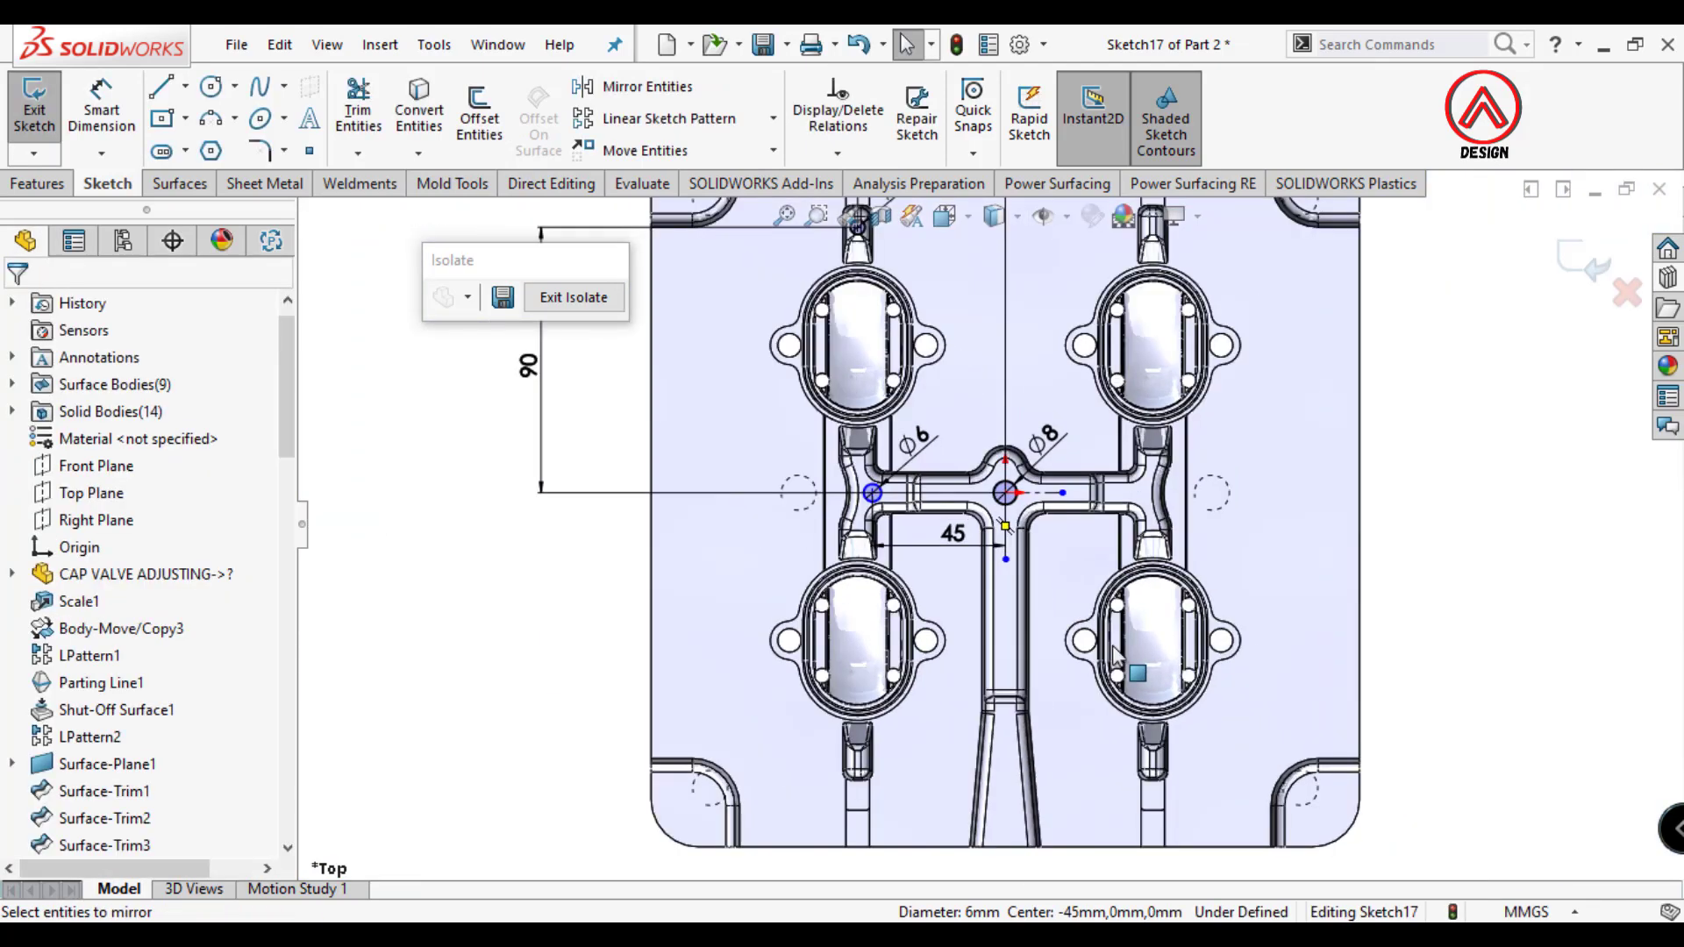
left_click(212, 86)
scroll(1009, 772, "down", 3)
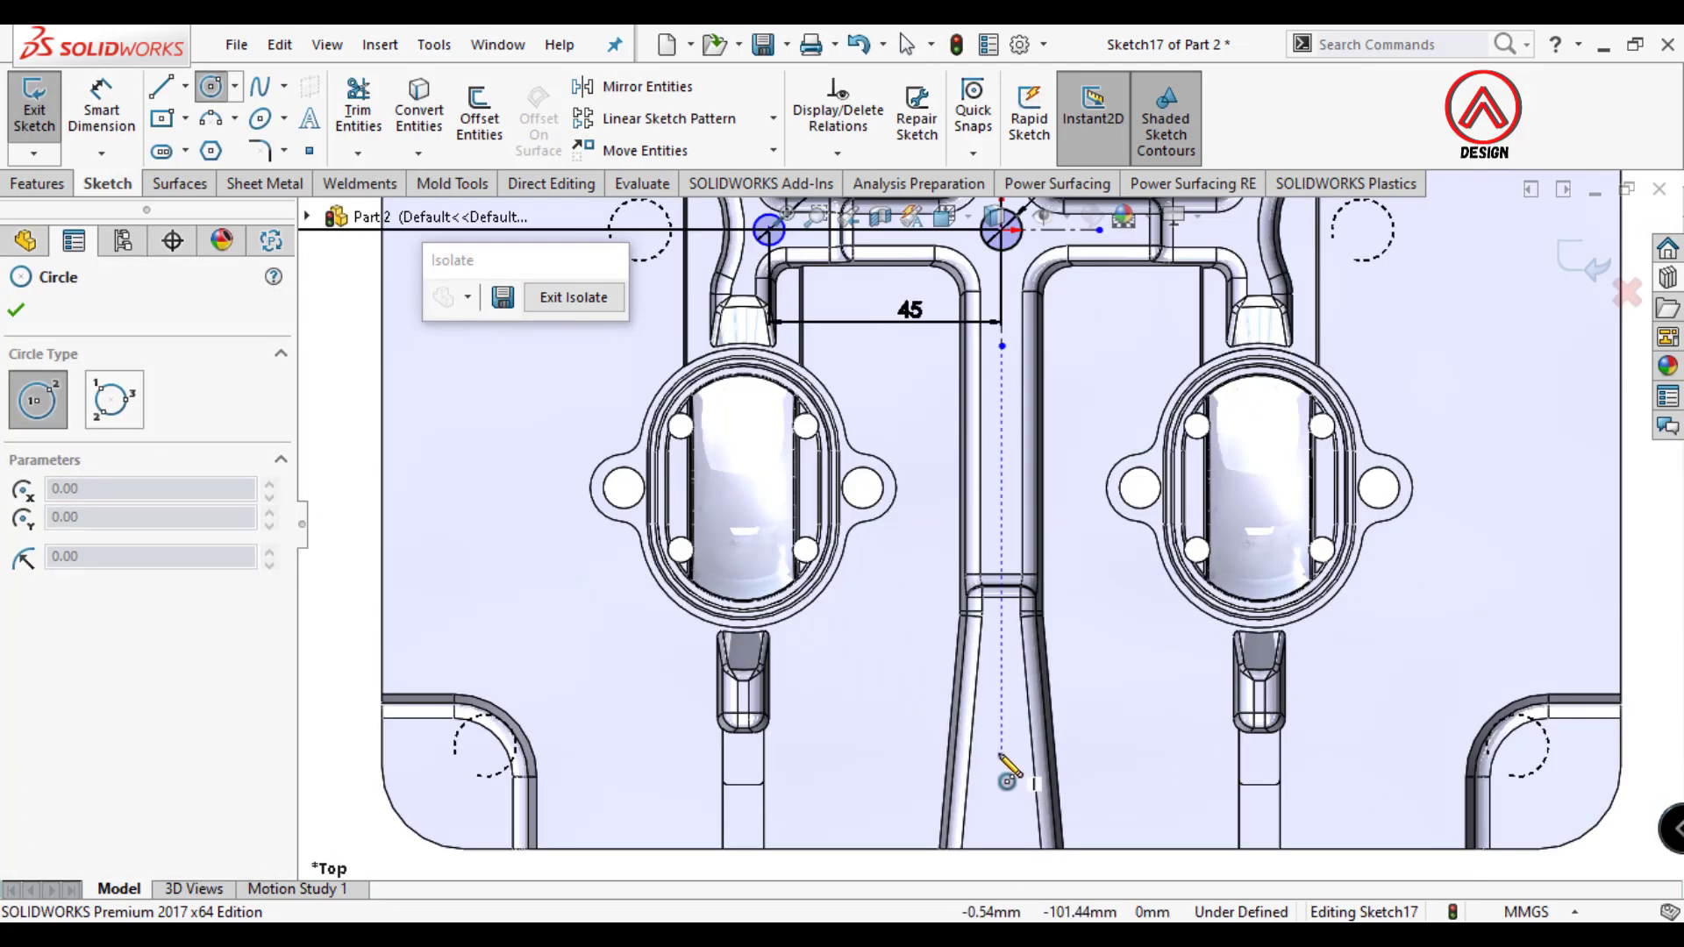
Draw a circle below the centre, 50 mm from the horizontal line.
left_click(1002, 532)
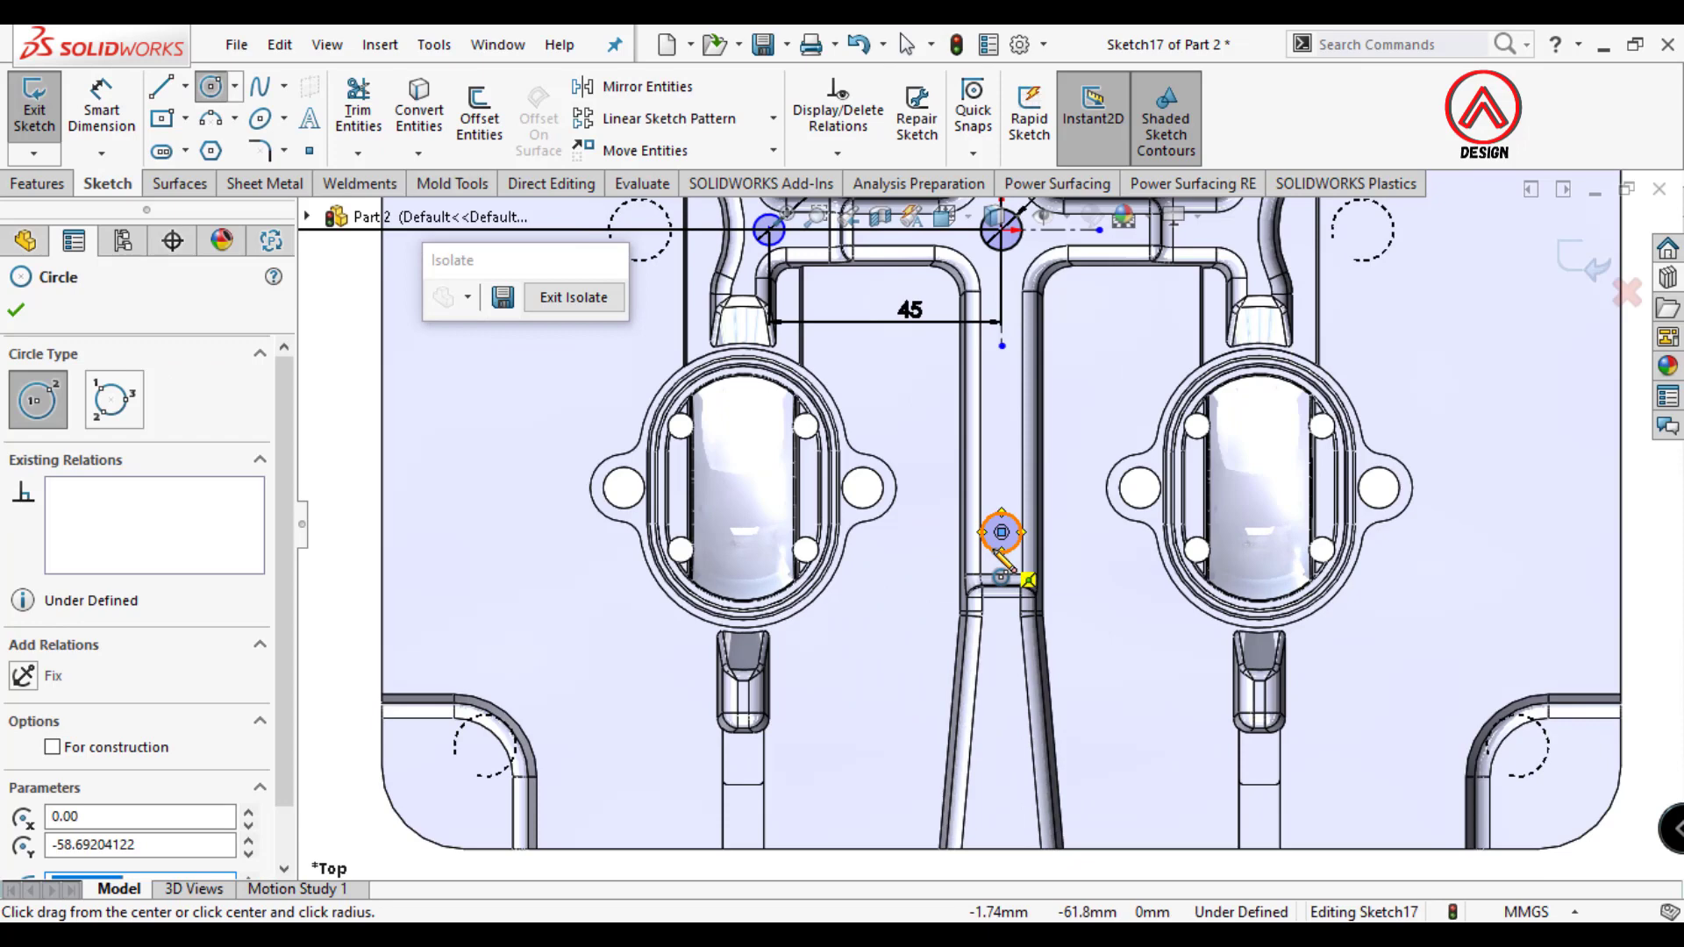
left_click(996, 551)
right_click_drag(996, 551, 980, 493)
left_click(1002, 532)
scroll(1002, 533, "up", 2)
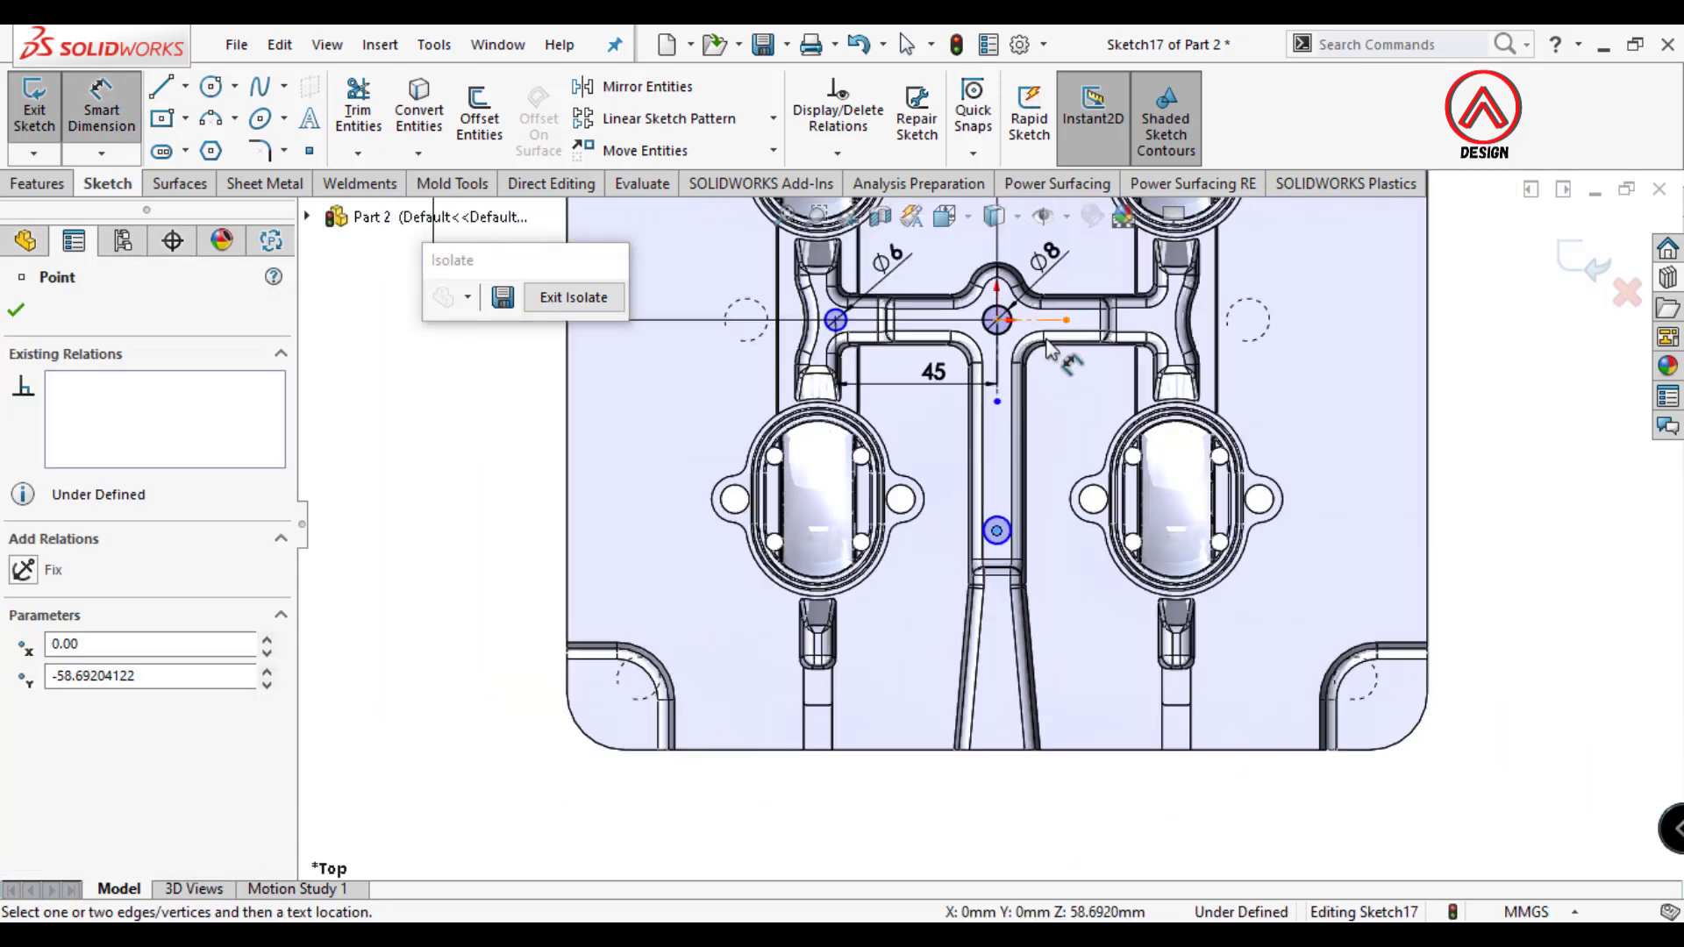
left_click(1050, 340)
left_click(1355, 430)
type("50")
key("Return")
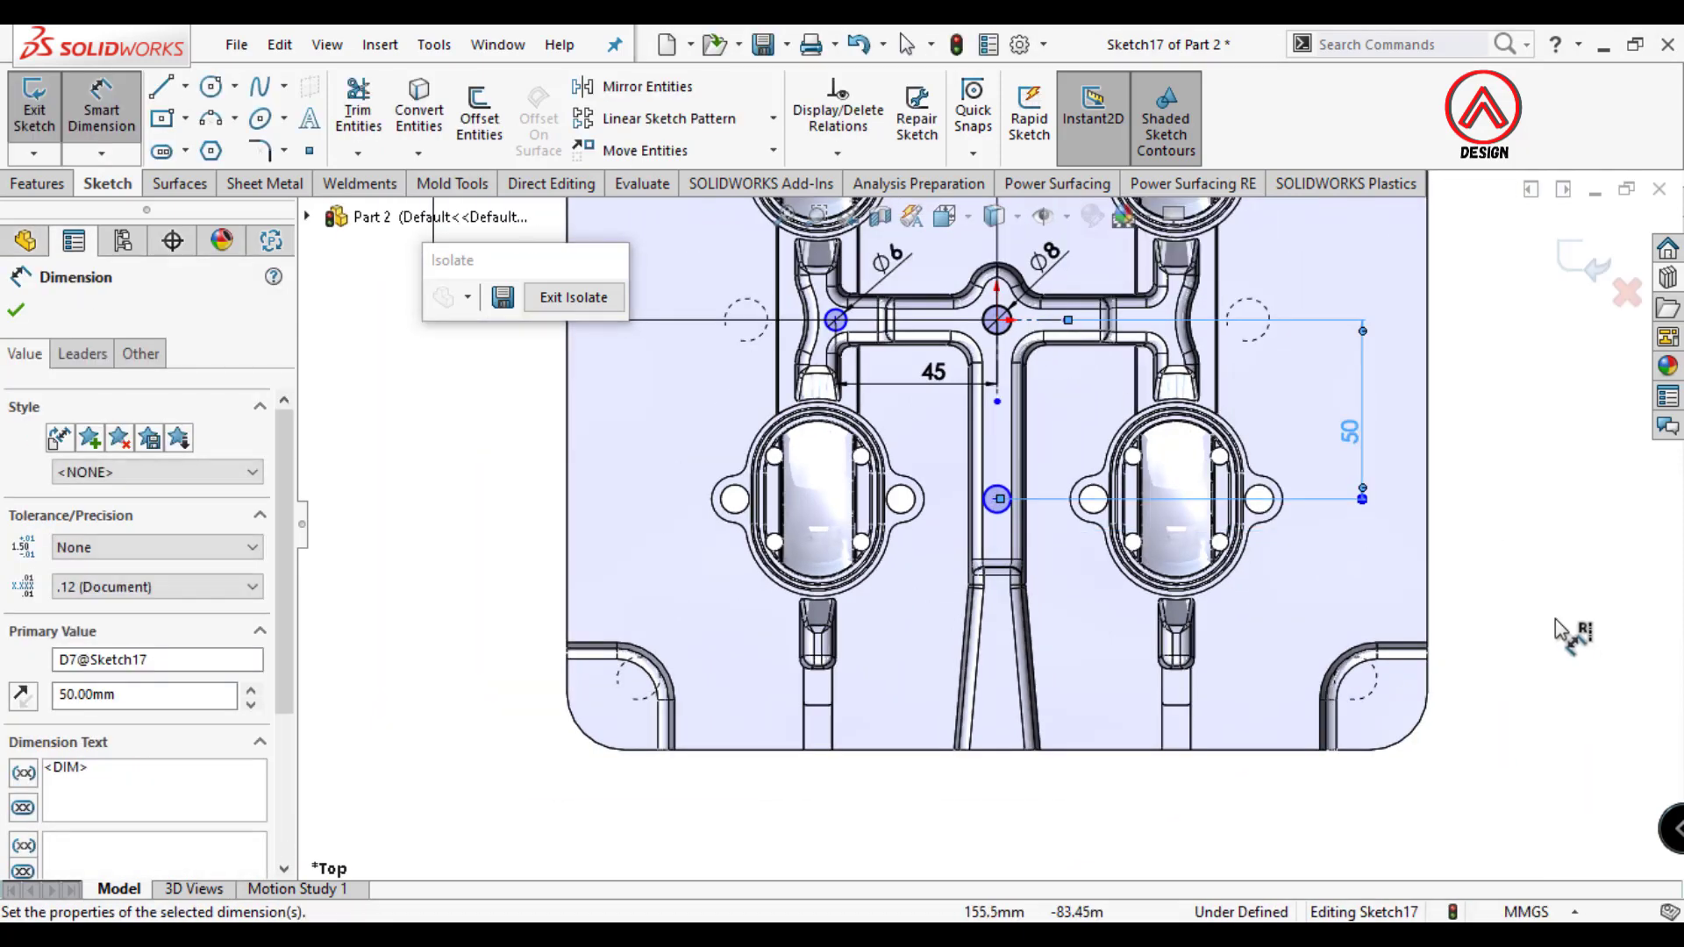
Dimension the lower circle's diameter to 8.
scroll(1035, 399, "up", 3)
left_click(990, 558)
left_click(1066, 483)
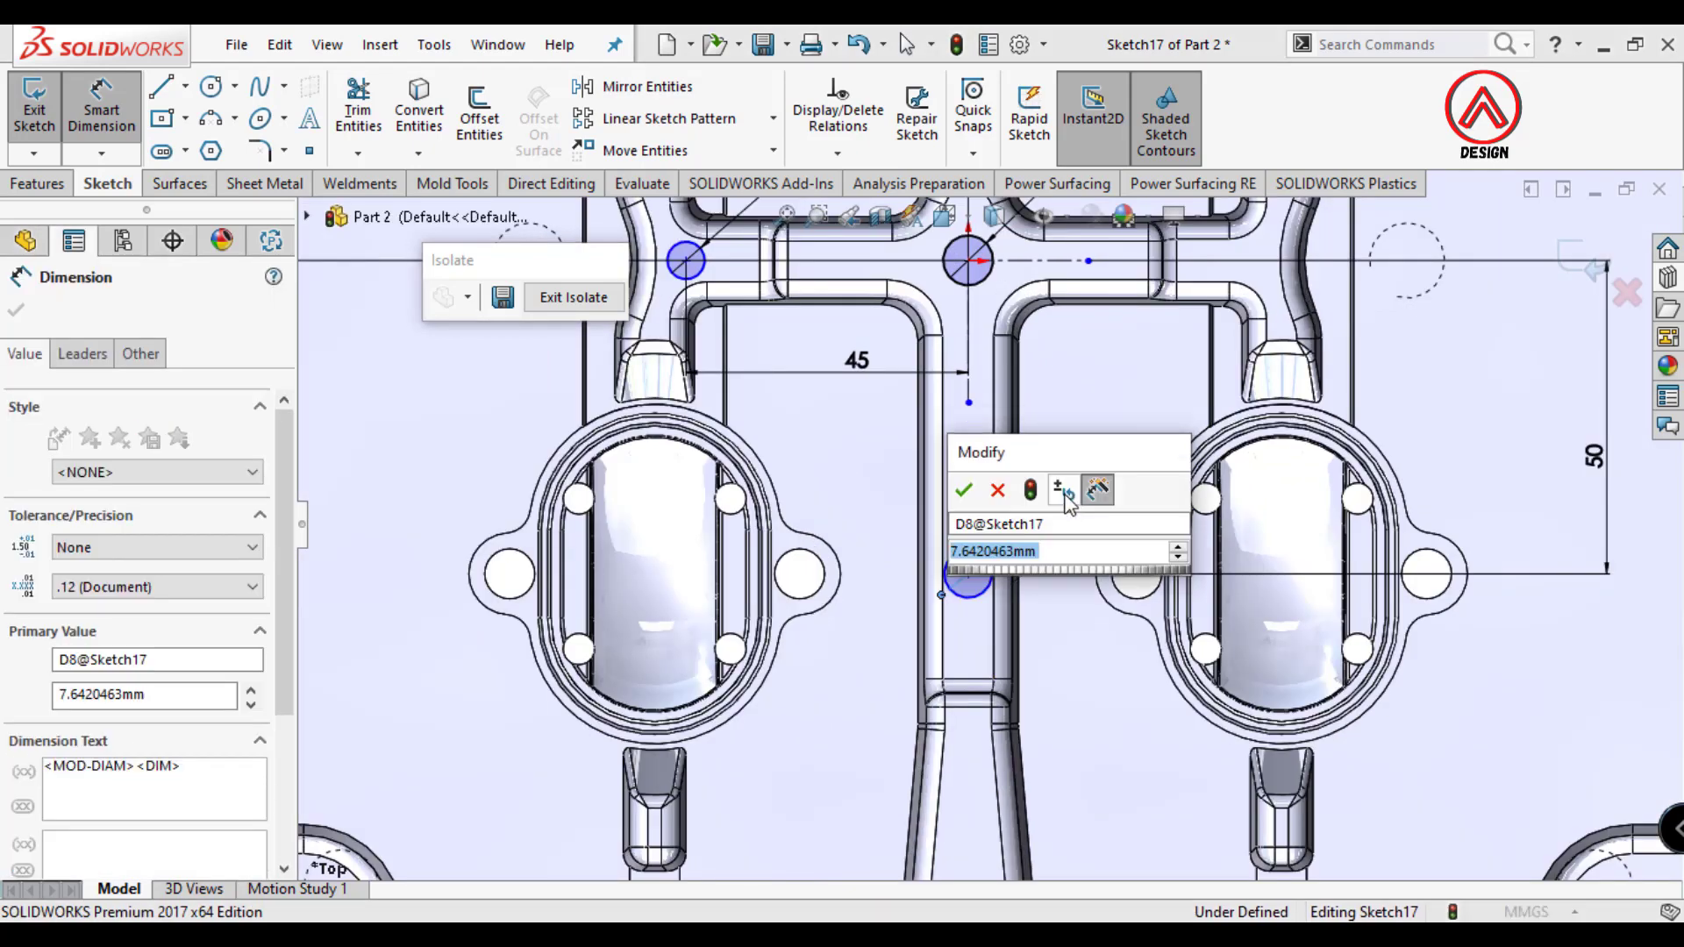
type("8")
key("Return")
key("Escape")
Make the lower circle's centre coincident with the vertical centre line.
left_click(969, 573)
left_click(968, 260, "ctrl")
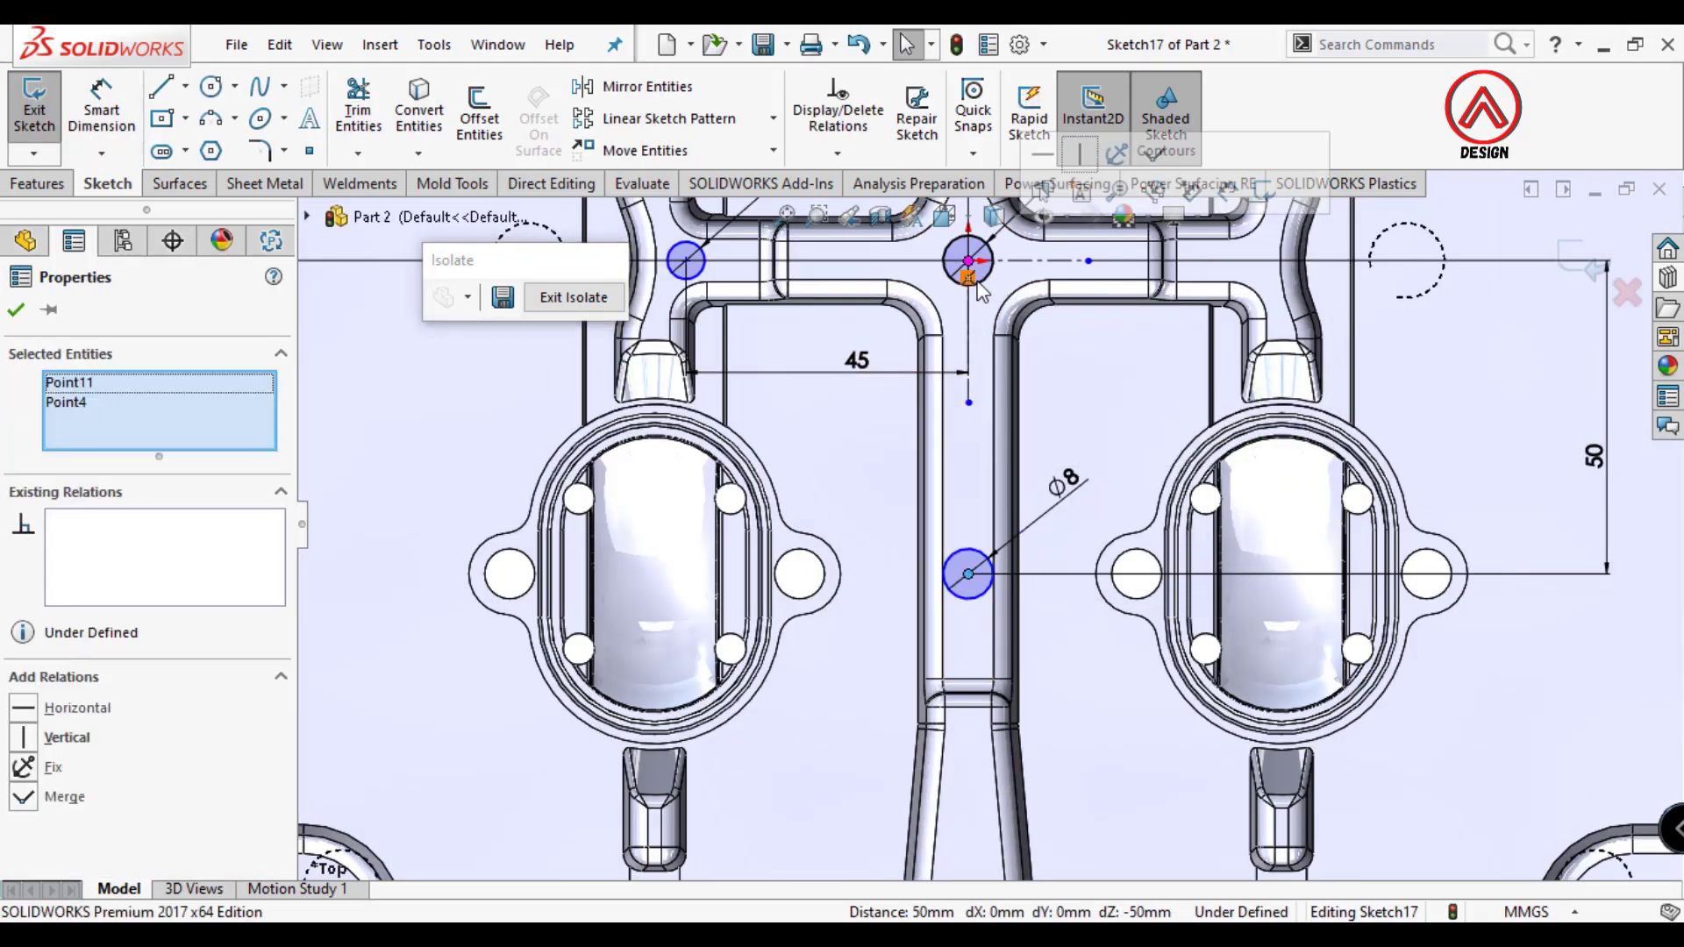
scroll(1081, 405, "up", 1)
middle_click_drag(1081, 406, 1040, 493, "ctrl")
key("Escape")
left_click(929, 461)
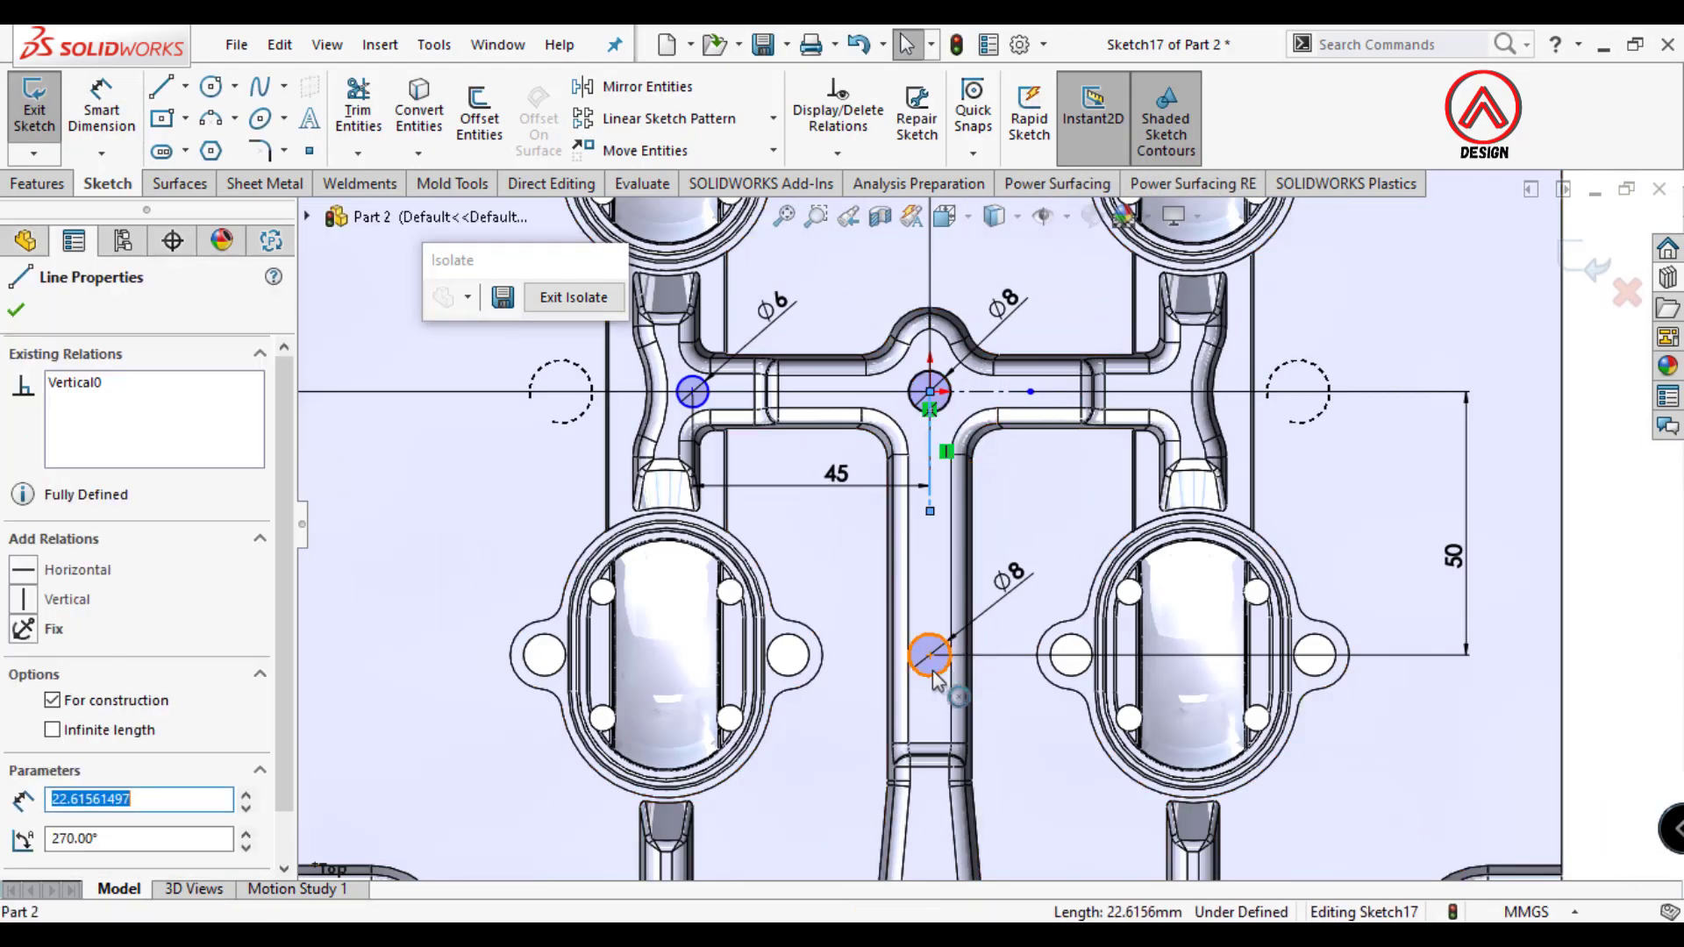
left_click(931, 656, "ctrl")
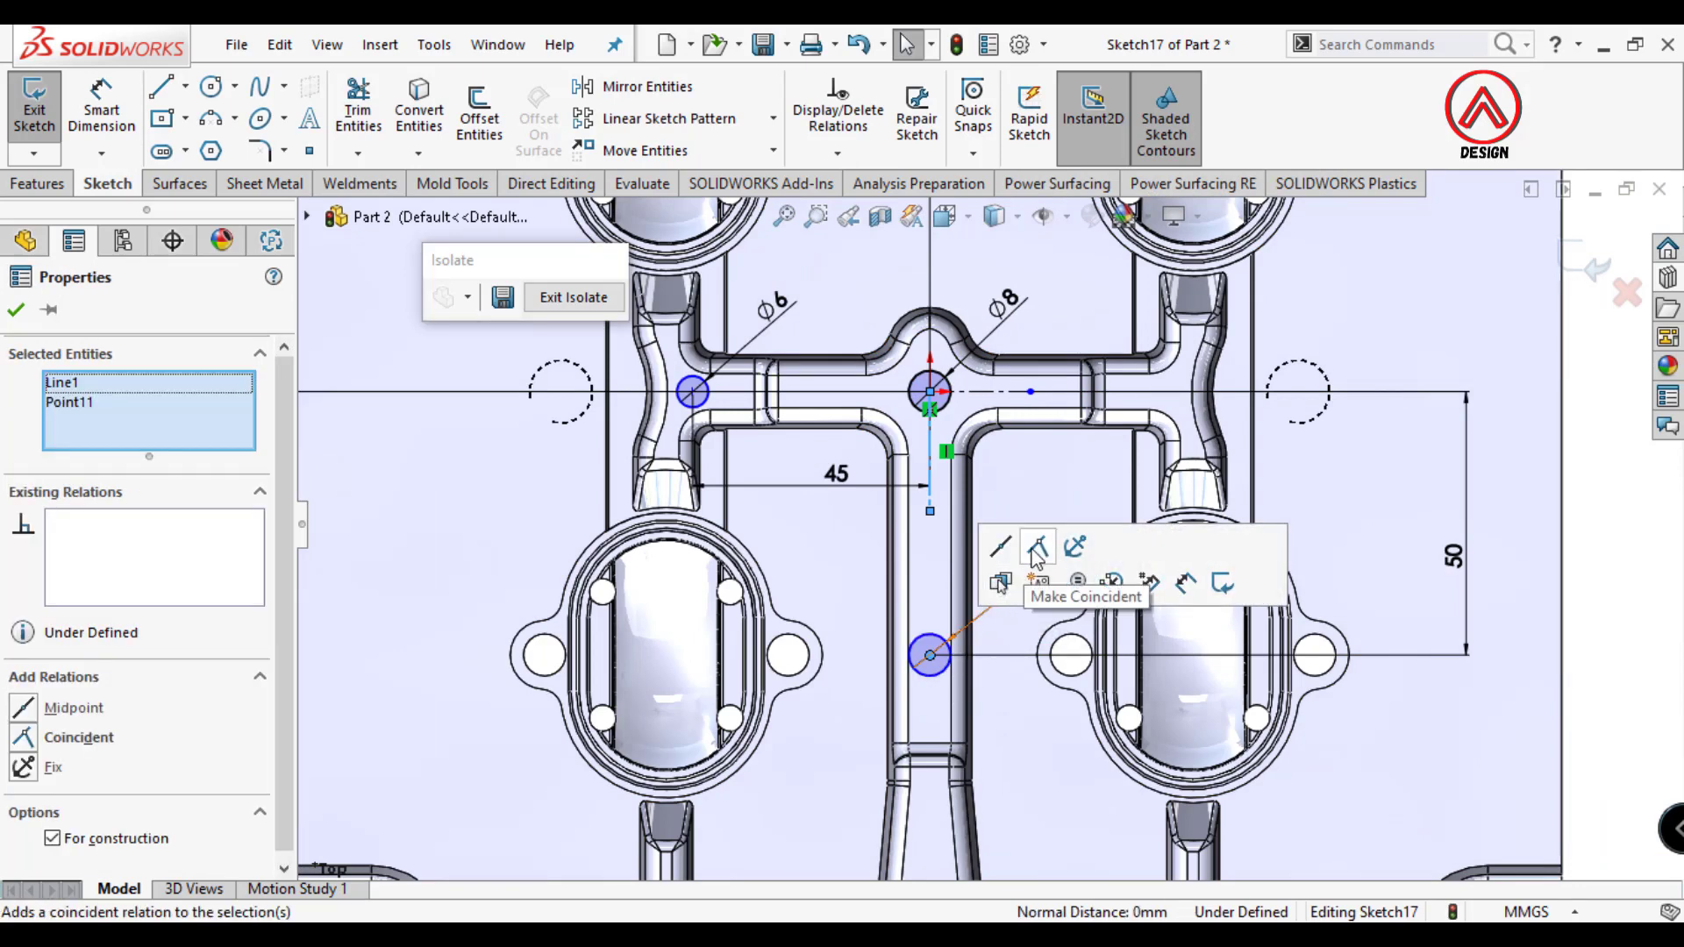
left_click(1038, 552)
key("Escape")
Align the top and bottom centres vertically, and the left and middle centres horizontally.
left_click(929, 394)
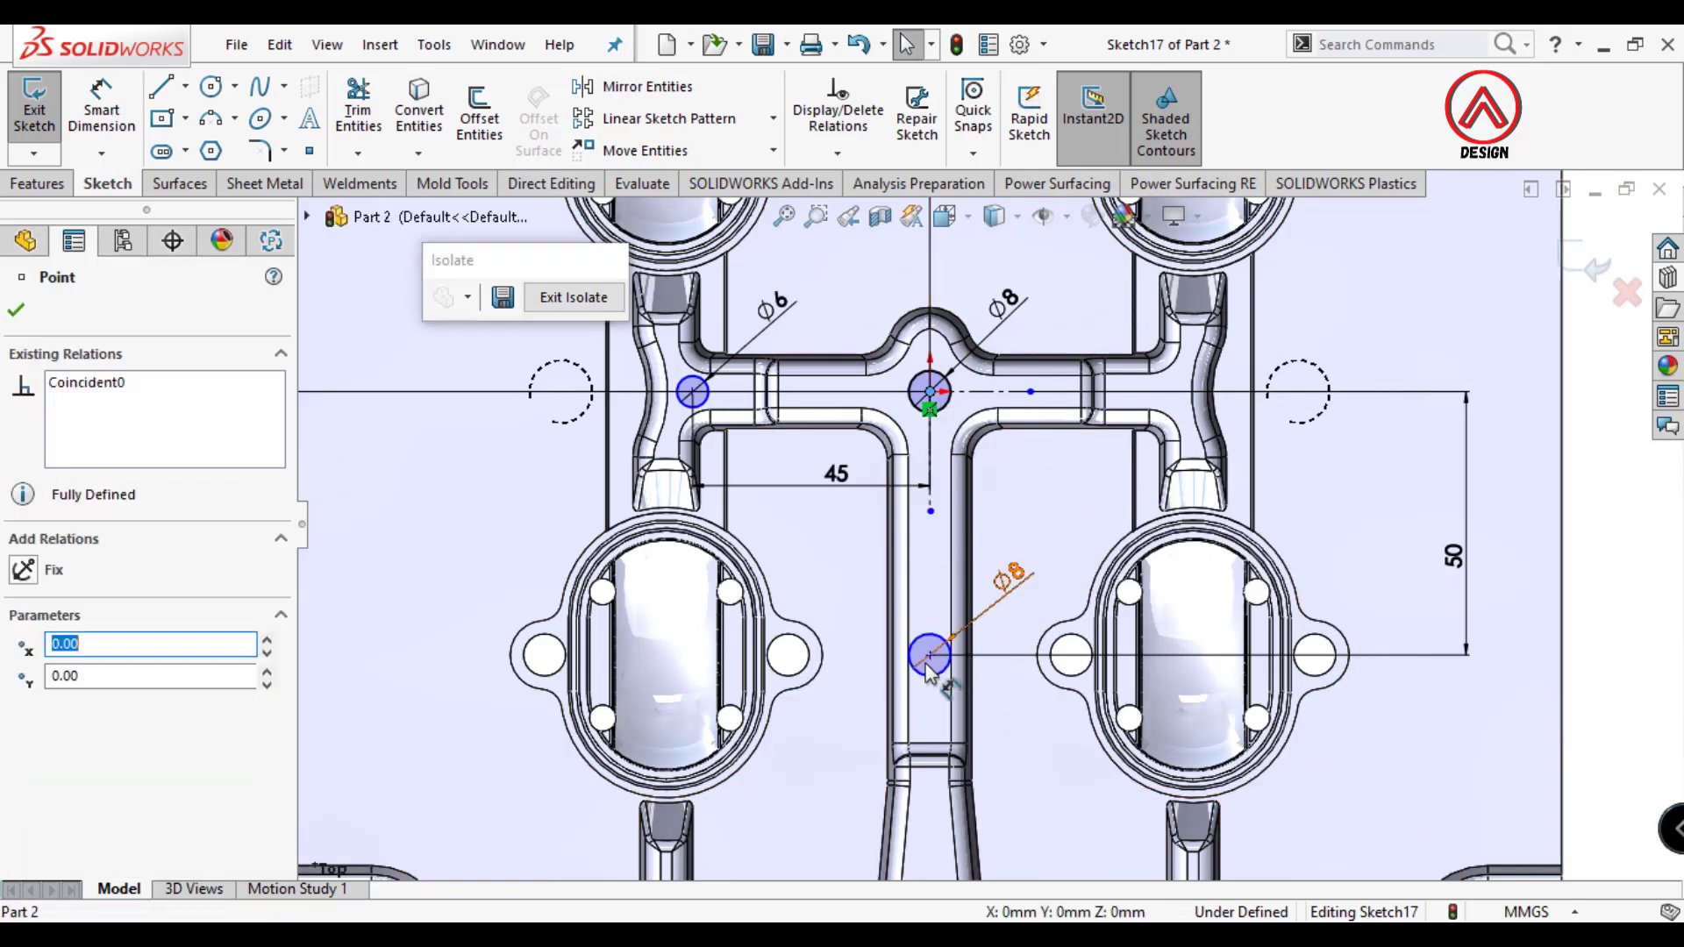
left_click(930, 656, "ctrl")
left_click(1038, 552)
scroll(877, 421, "down", 1)
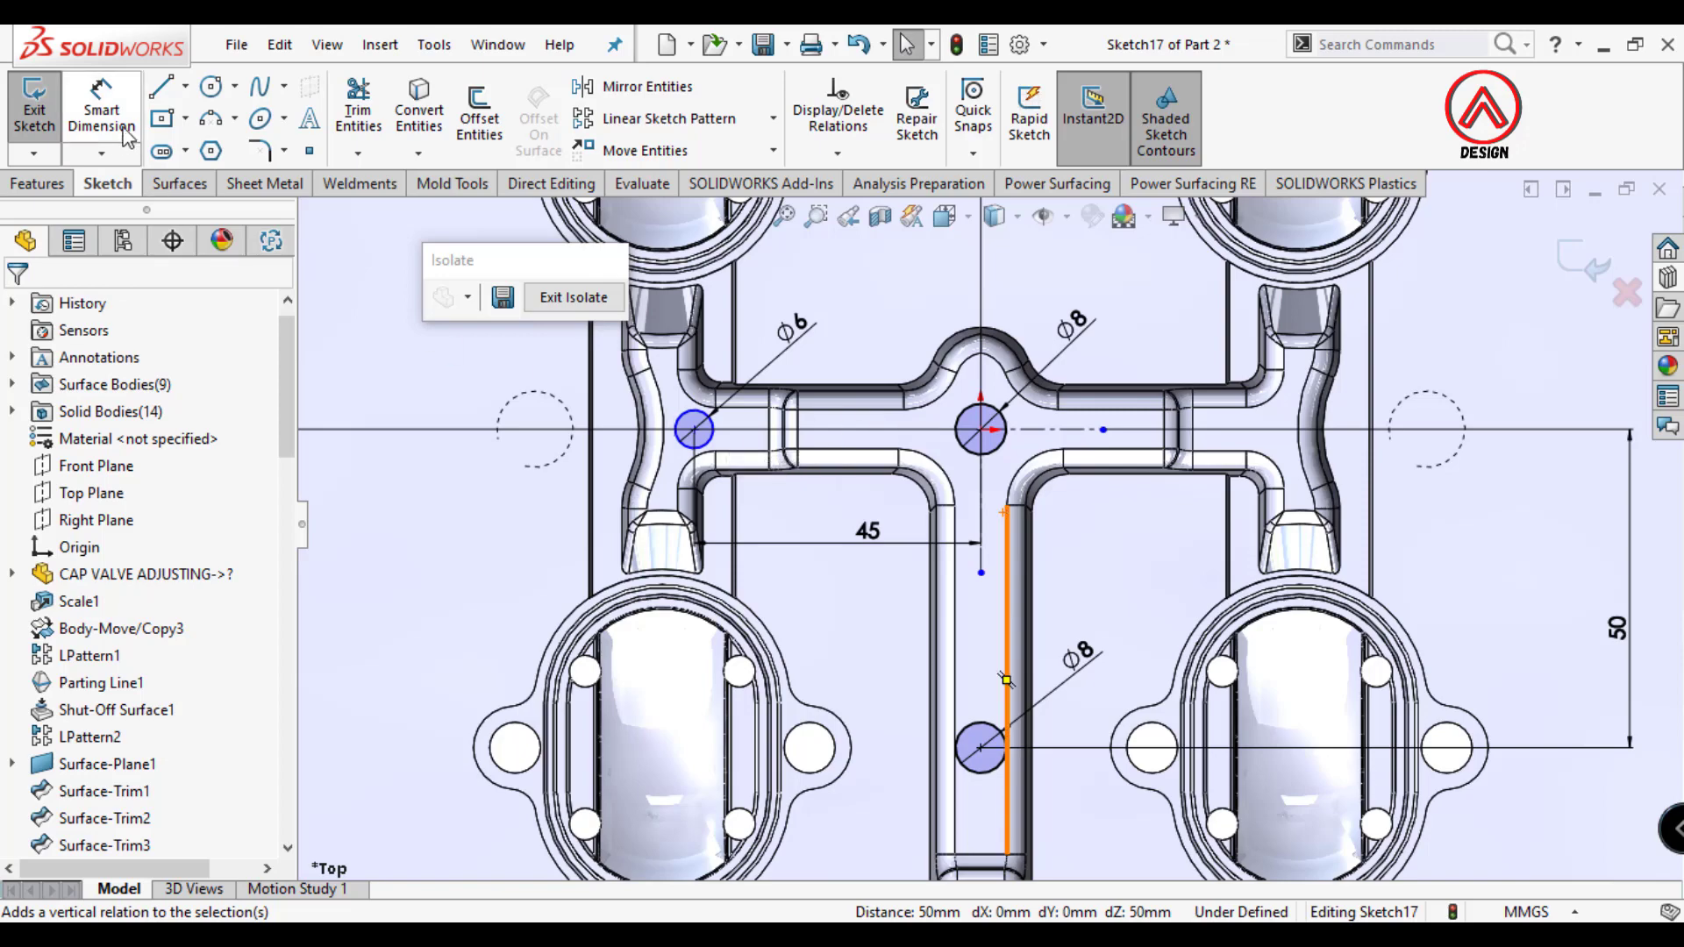
left_click(694, 430)
left_click(980, 430, "ctrl")
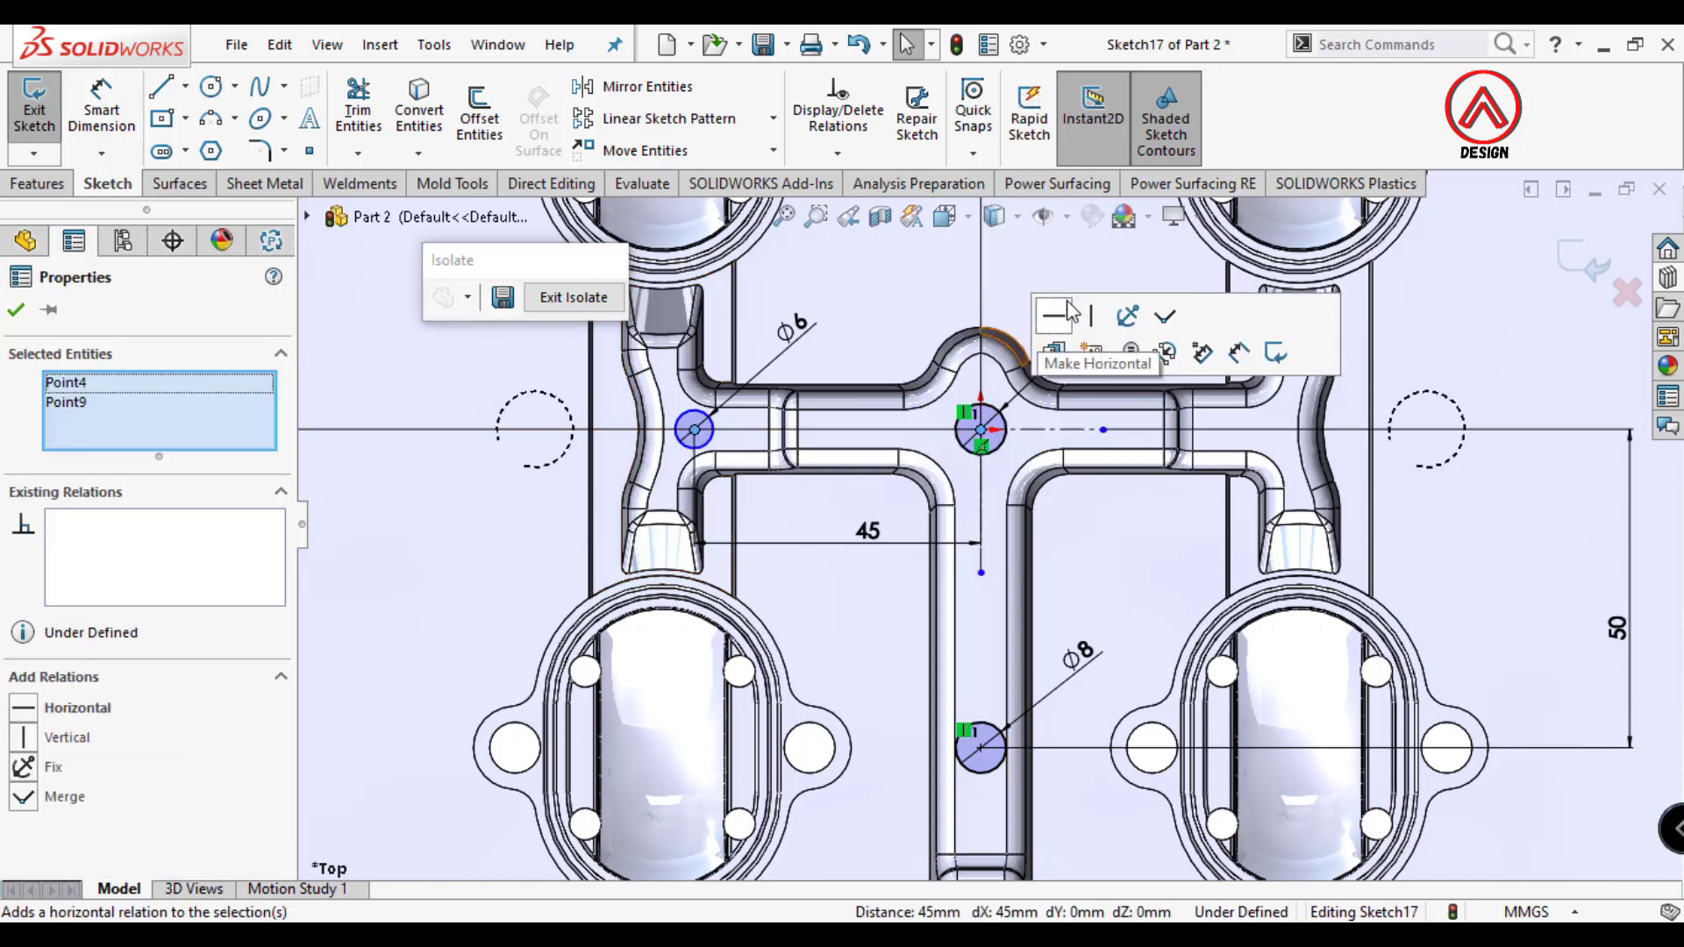
left_click(1096, 347)
scroll(988, 525, "down", 3)
scroll(988, 525, "down", 2)
Mirror the Ø5 and Ø6 circles across the vertical centre line.
scroll(930, 285, "down", 4)
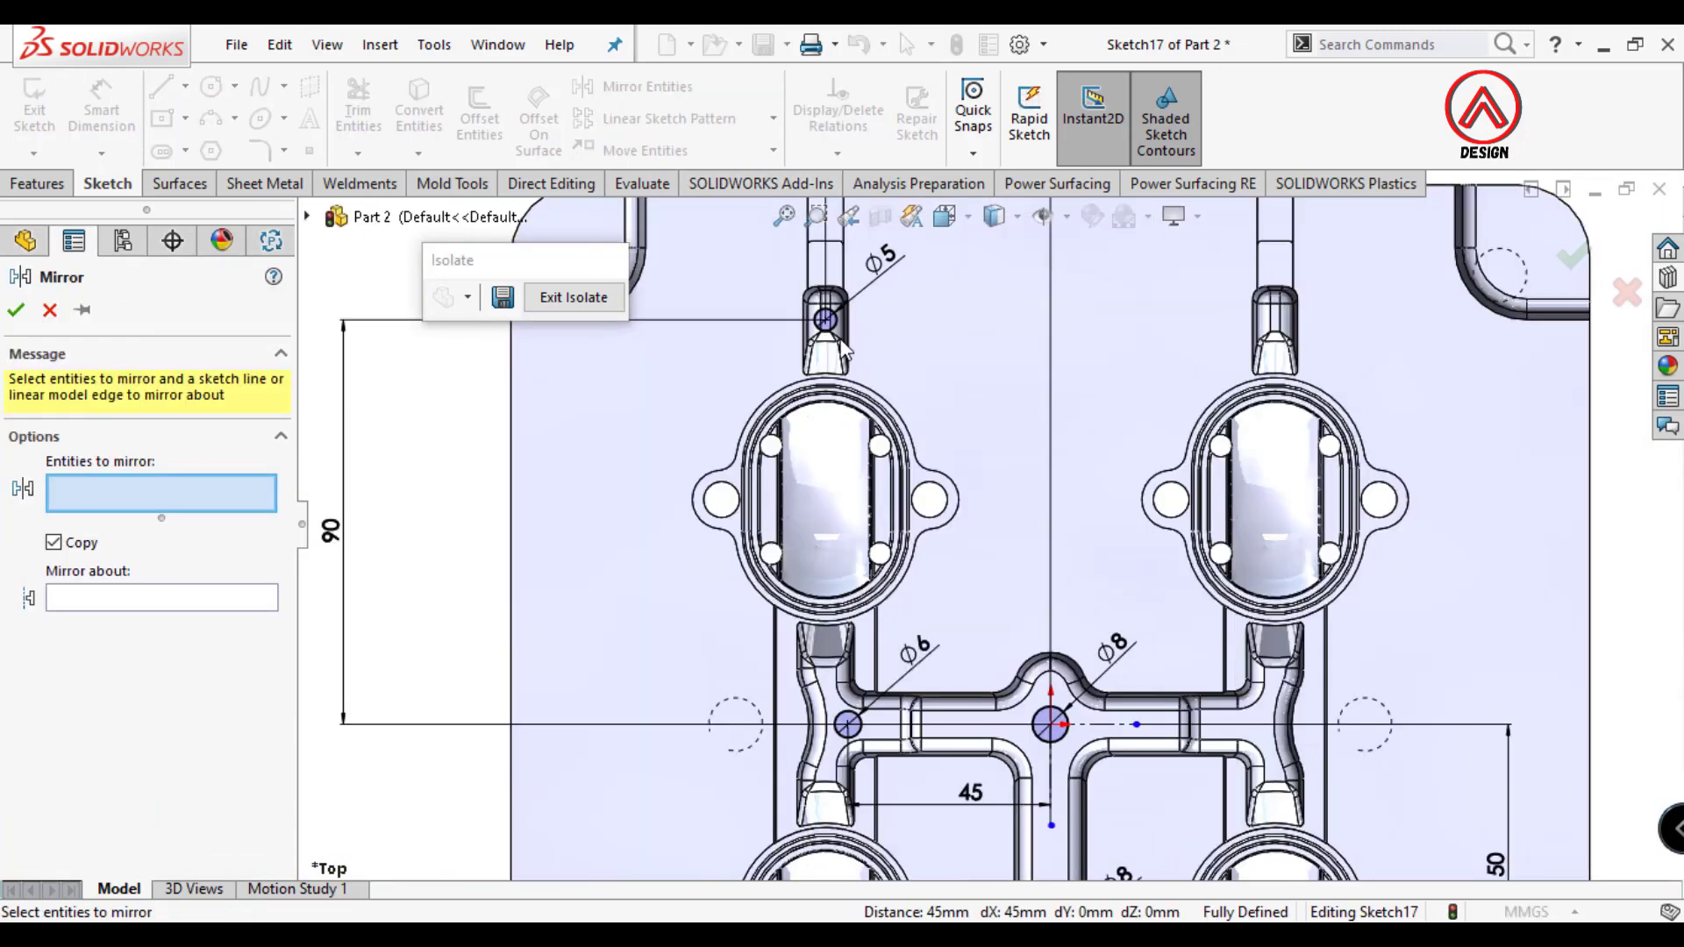
left_click(834, 379)
left_click(847, 724)
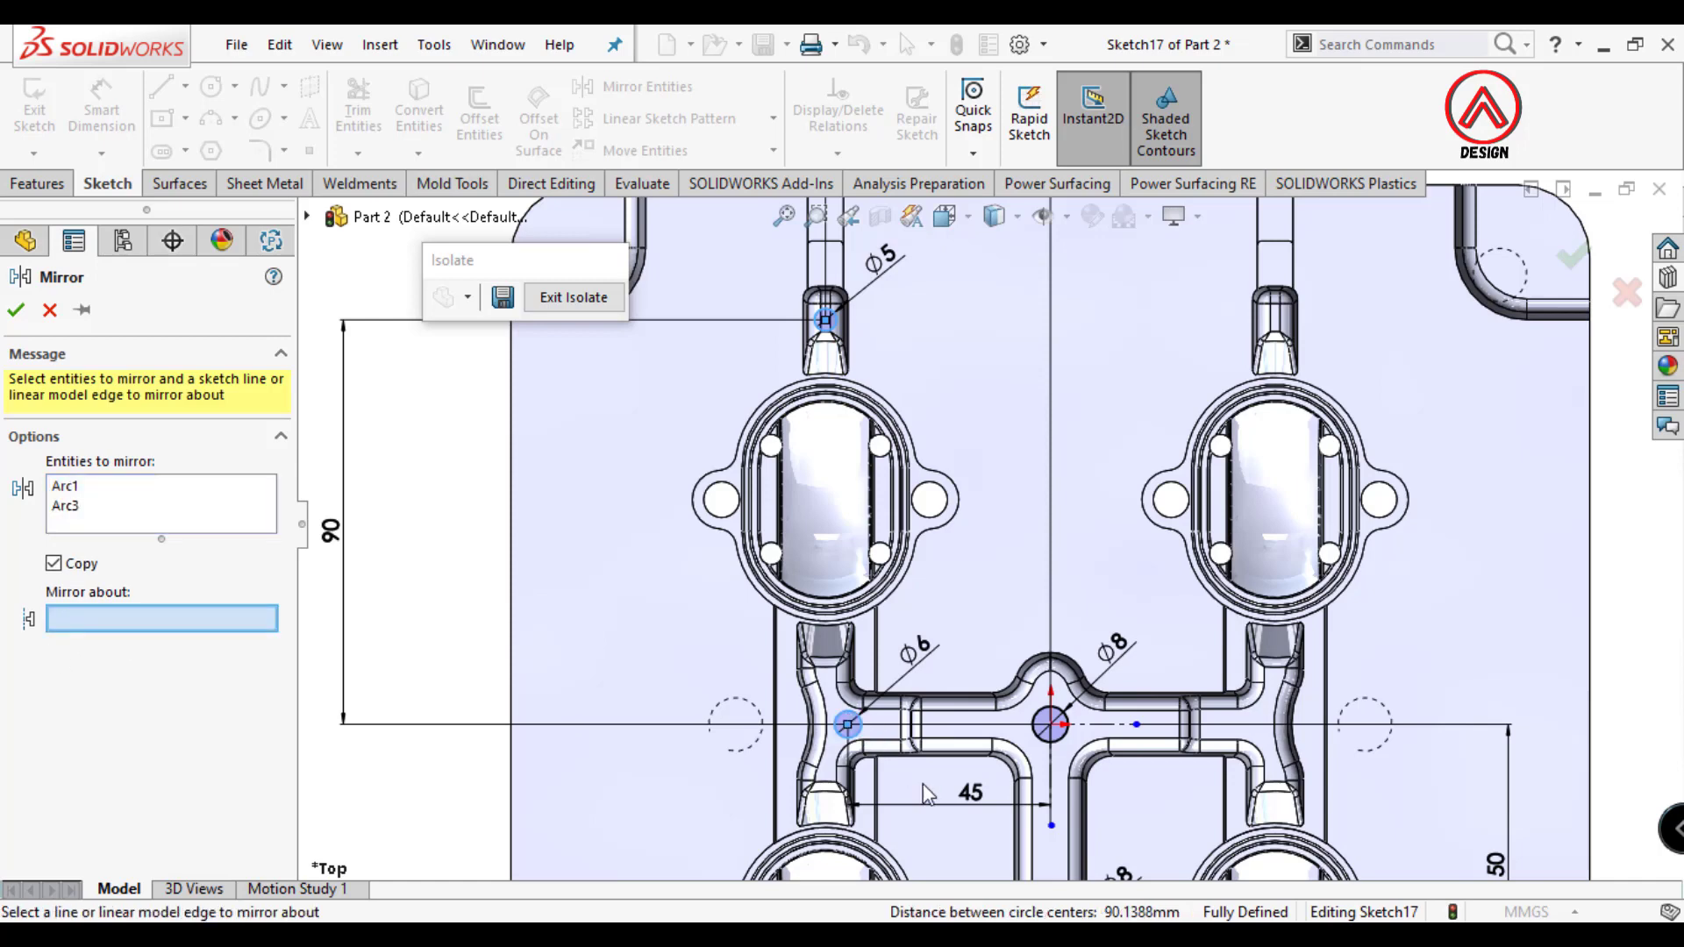
left_click(1052, 775)
left_click(16, 309)
Mirror the circles again across the horizontal line.
left_click(647, 86)
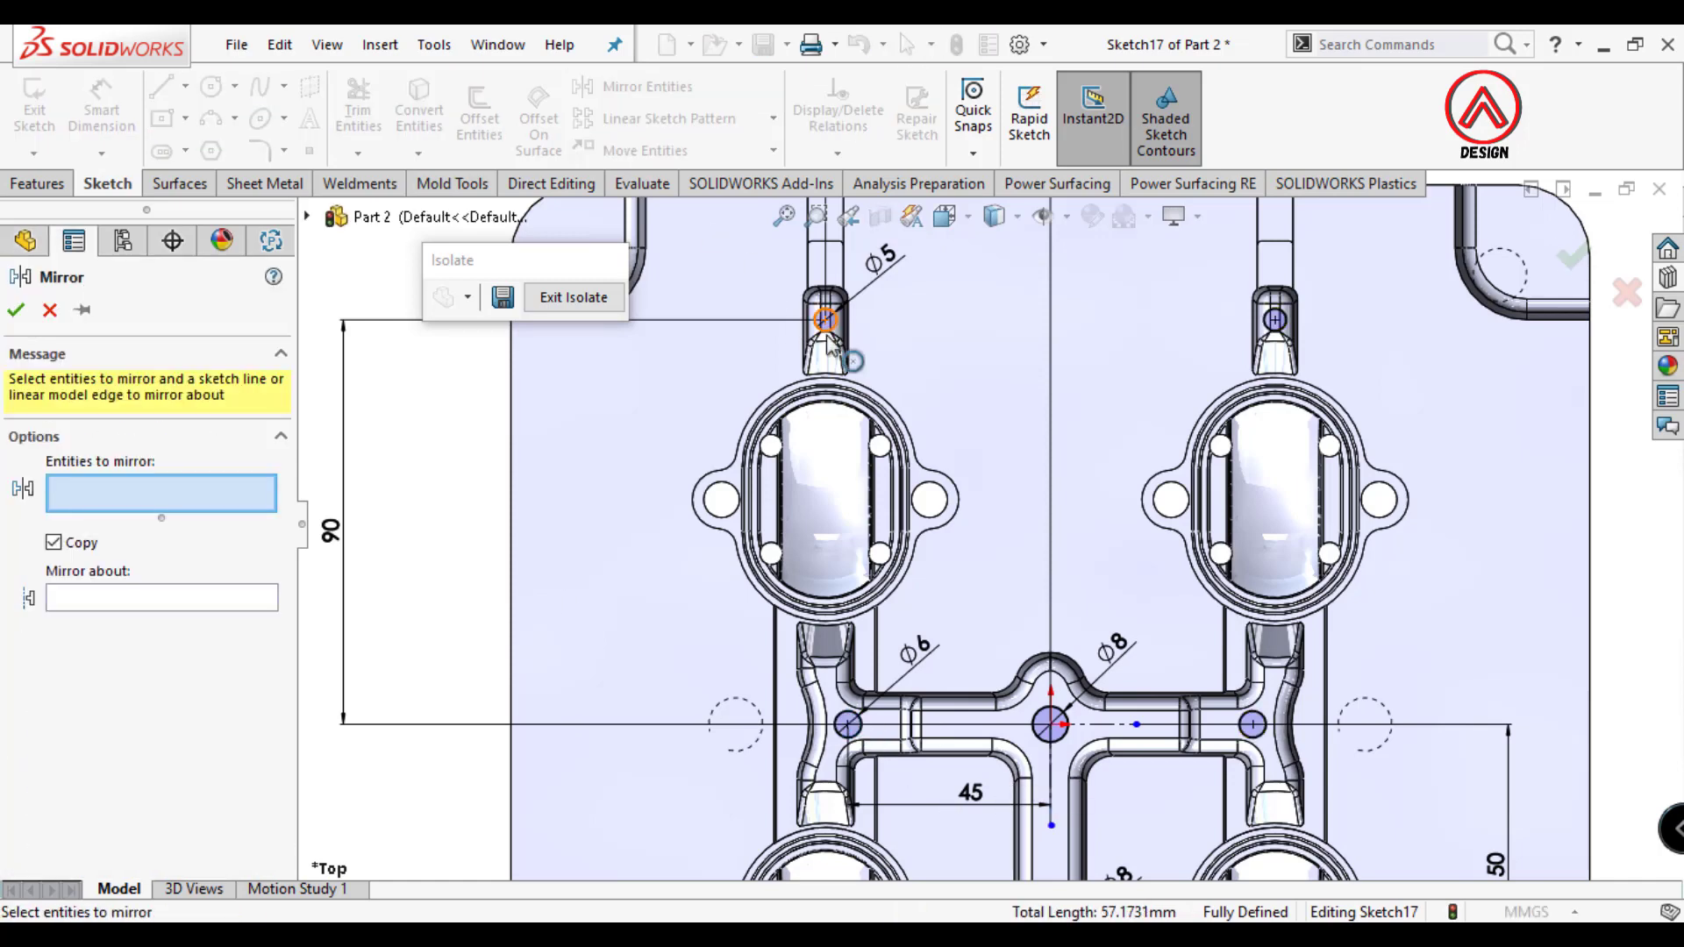
left_click(825, 320)
left_click(1276, 333)
left_click(167, 599)
scroll(991, 526, "up", 3)
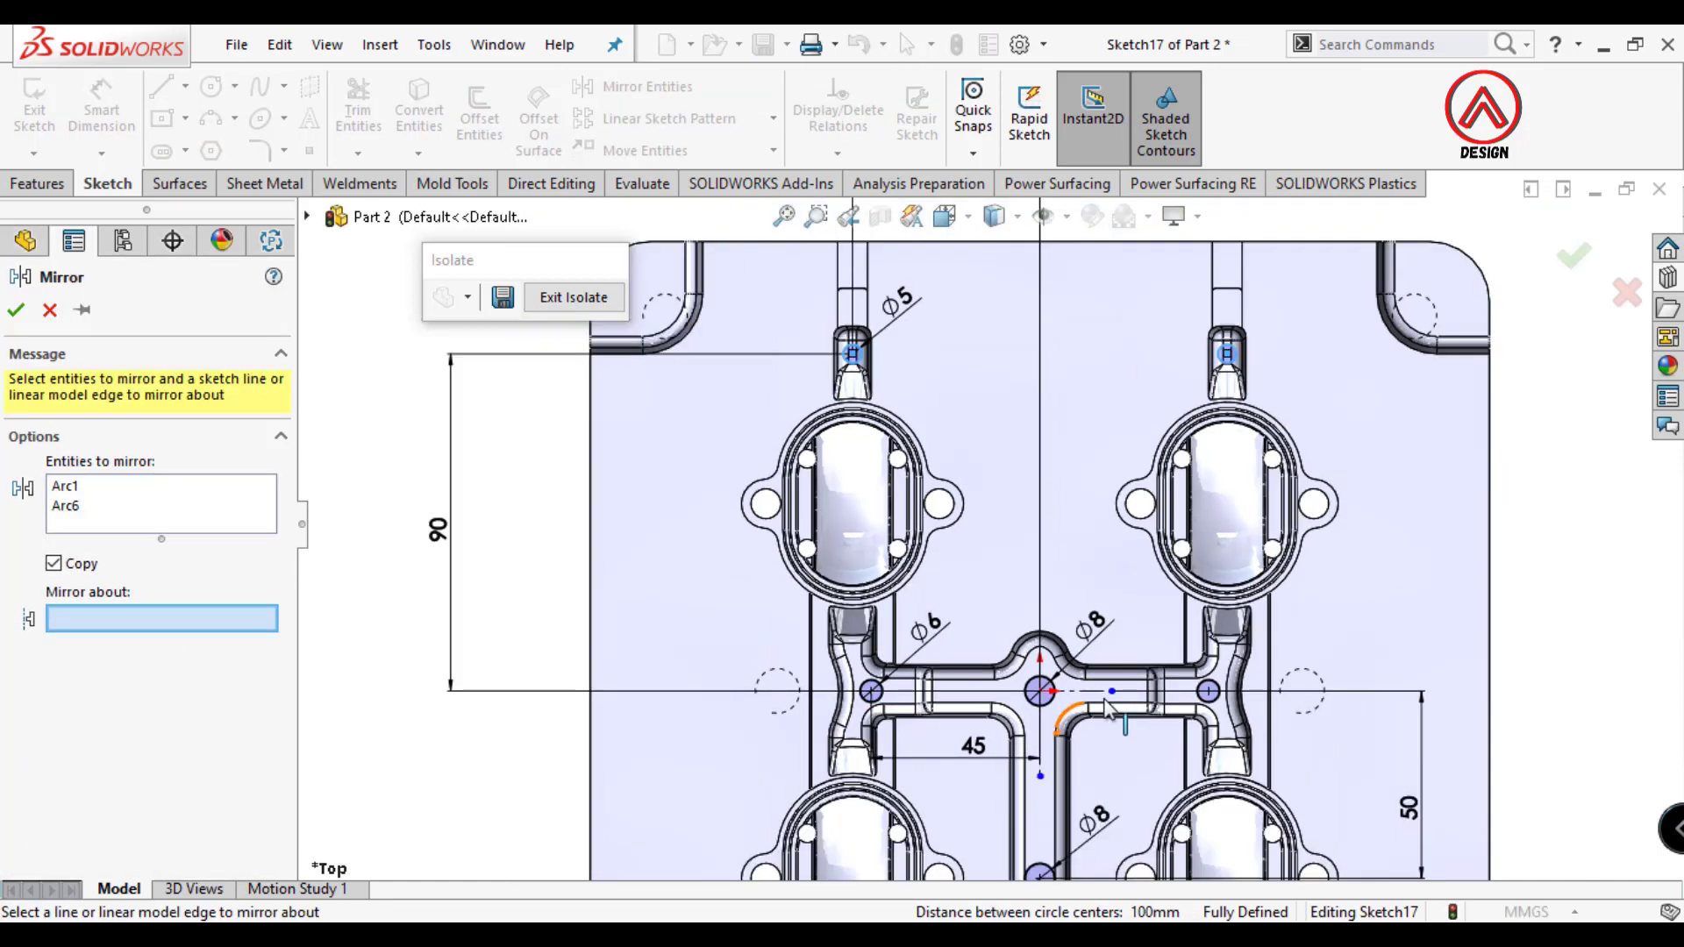
left_click(1088, 621)
left_click(15, 308)
Extruded-cut the sketch circles Through All - Both directions.
left_click(38, 184)
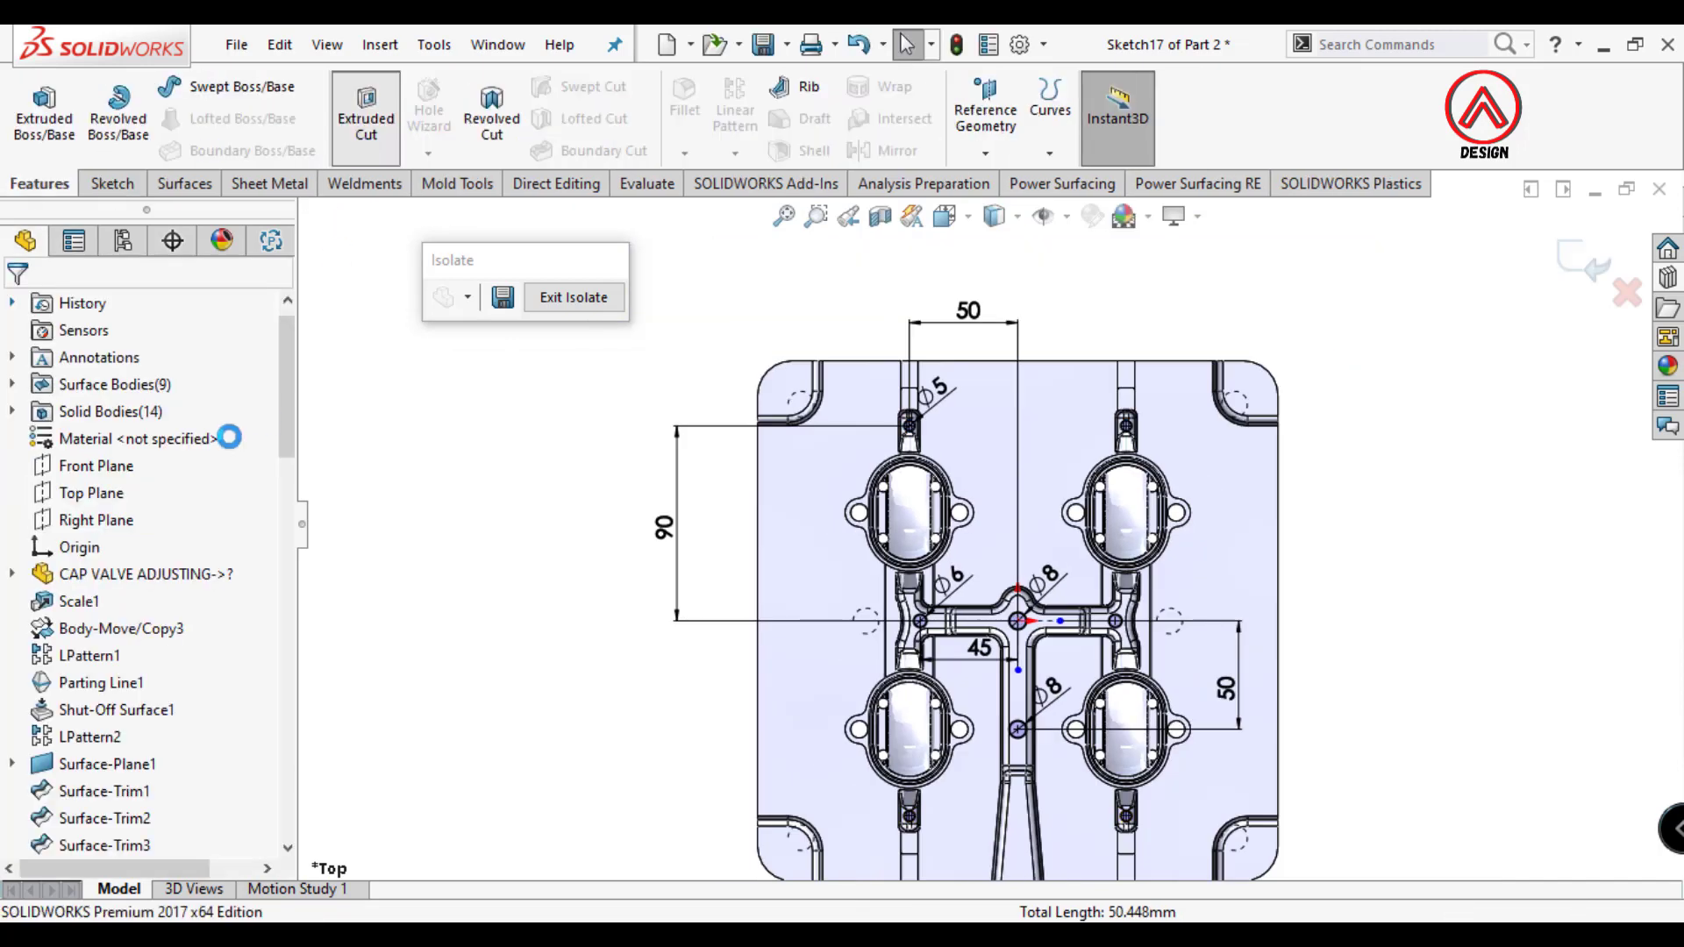
left_click(366, 110)
left_click(149, 458)
left_click(132, 492)
left_click(16, 309)
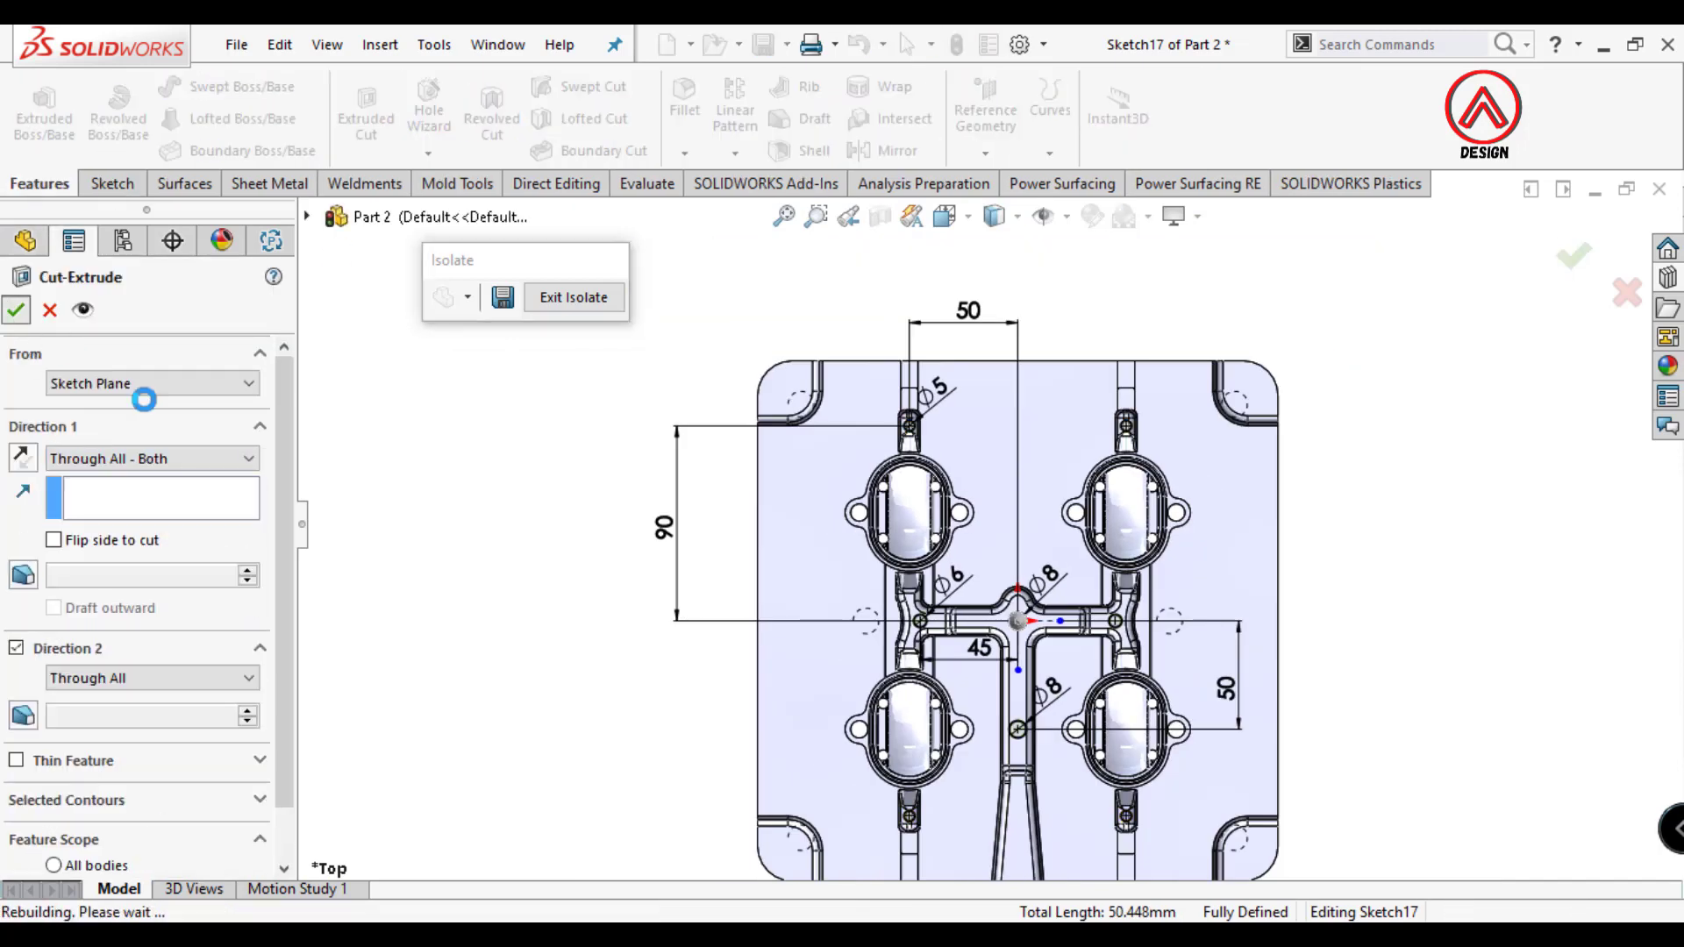
Orbit the model, then switch to the Top view.
scroll(1072, 614, "down", 2)
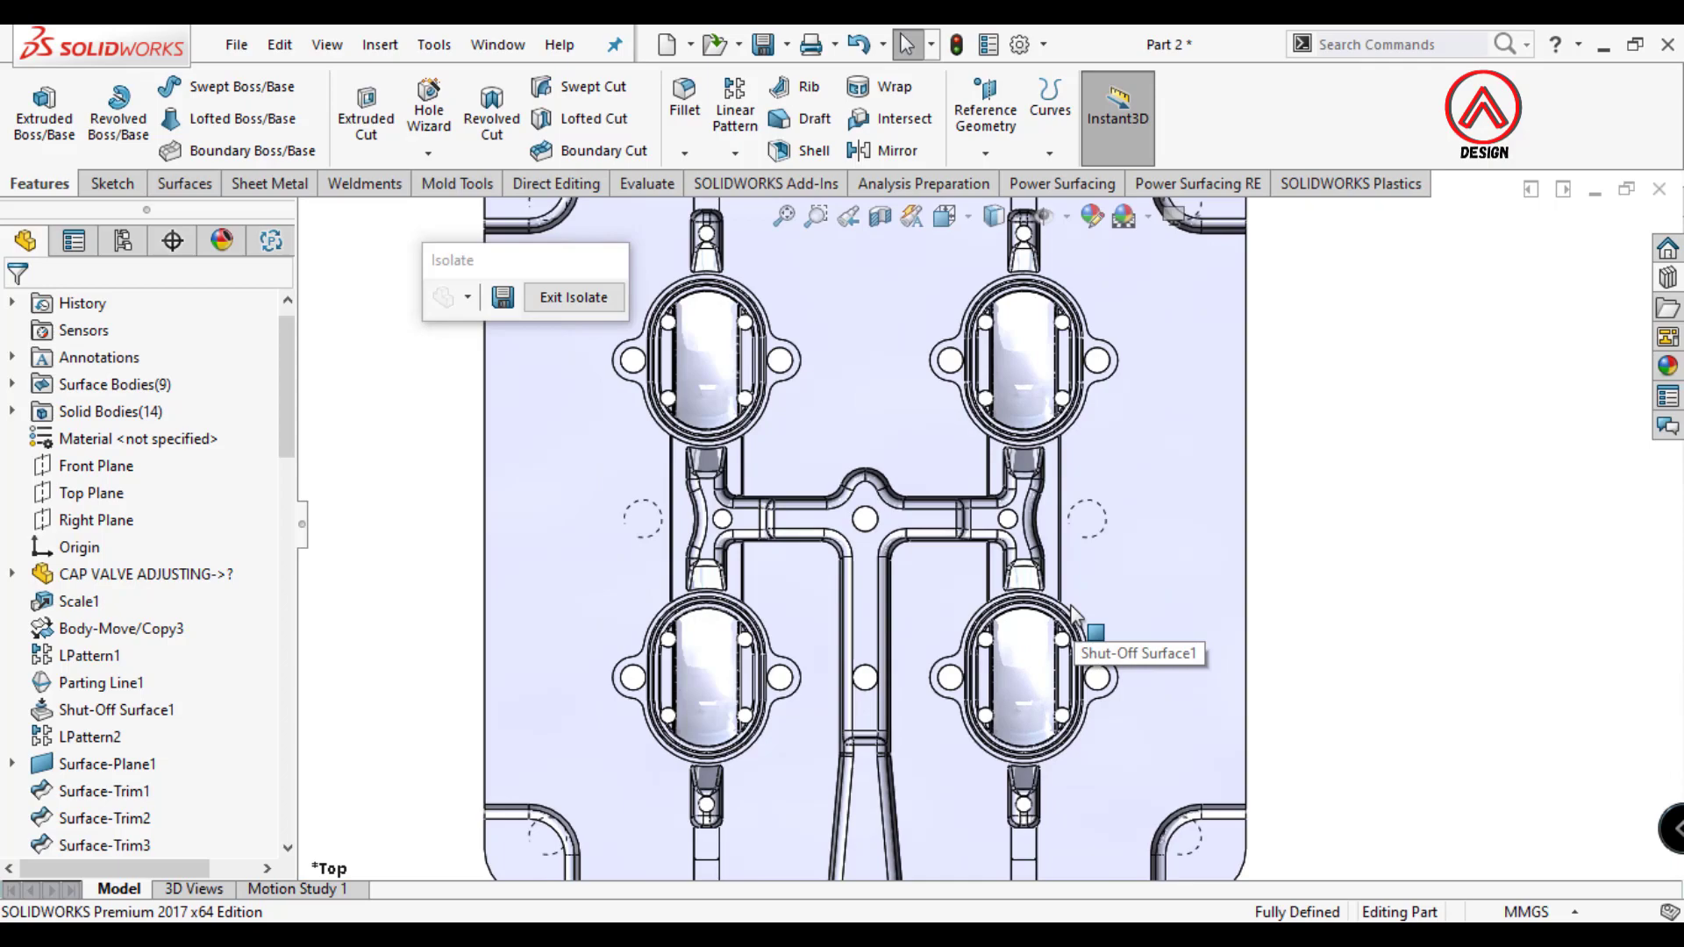
scroll(1008, 624, "up", 2)
scroll(808, 386, "down", 4)
middle_click_drag(807, 386, 828, 532)
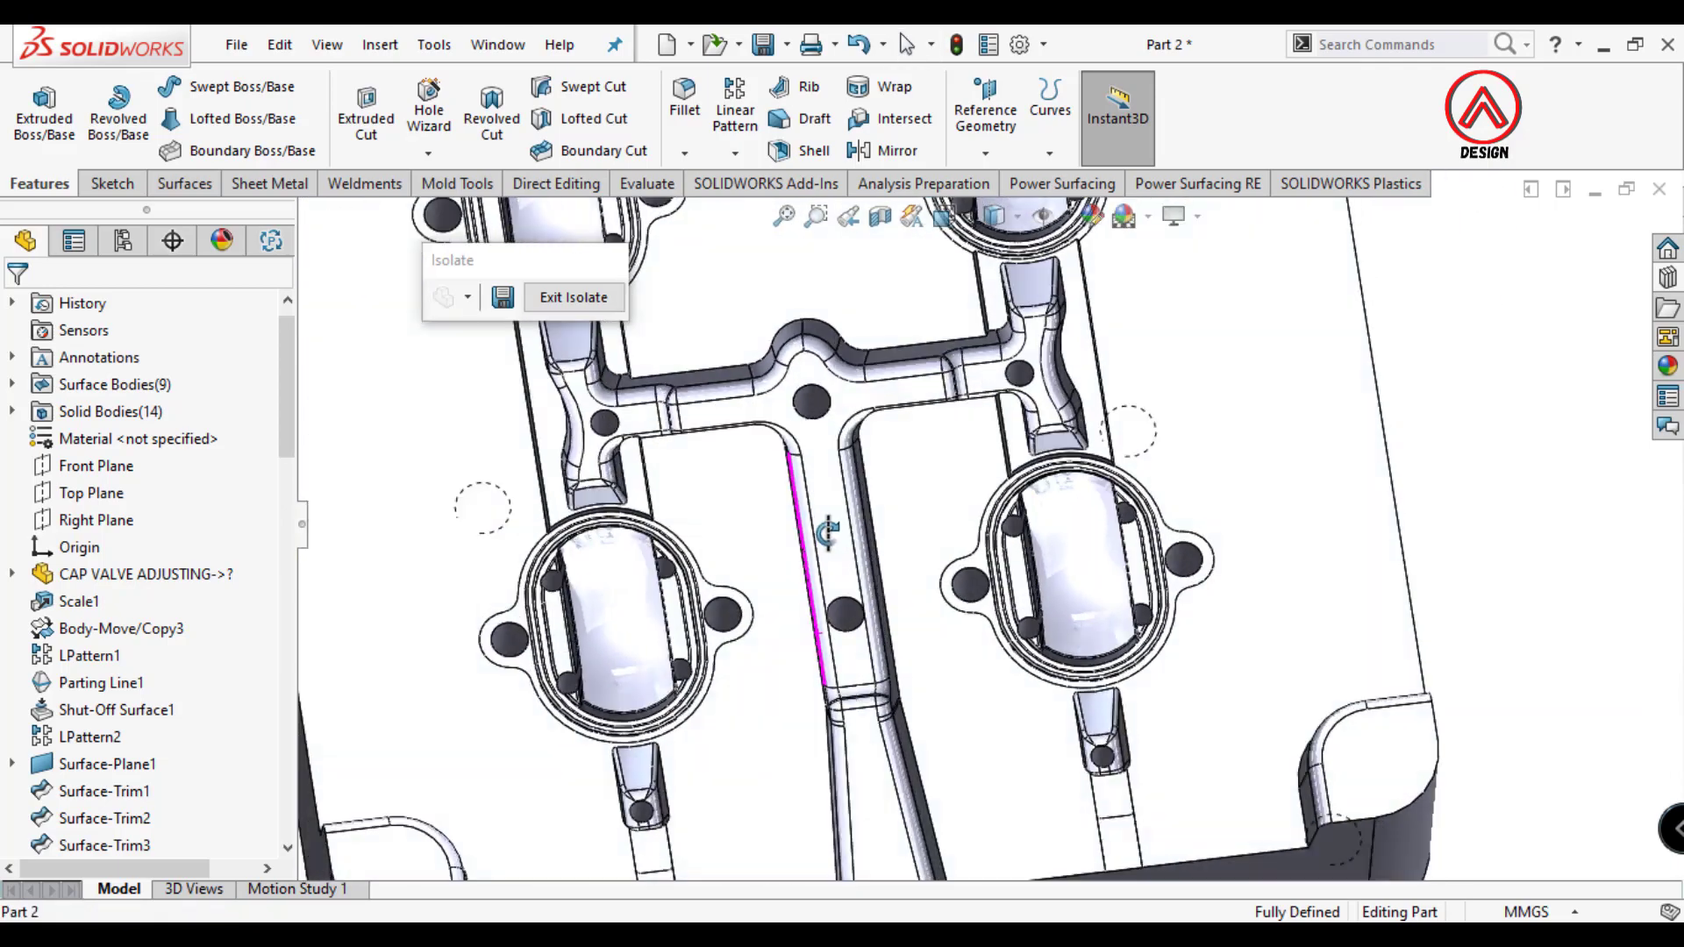
left_click(945, 216)
left_click(991, 326)
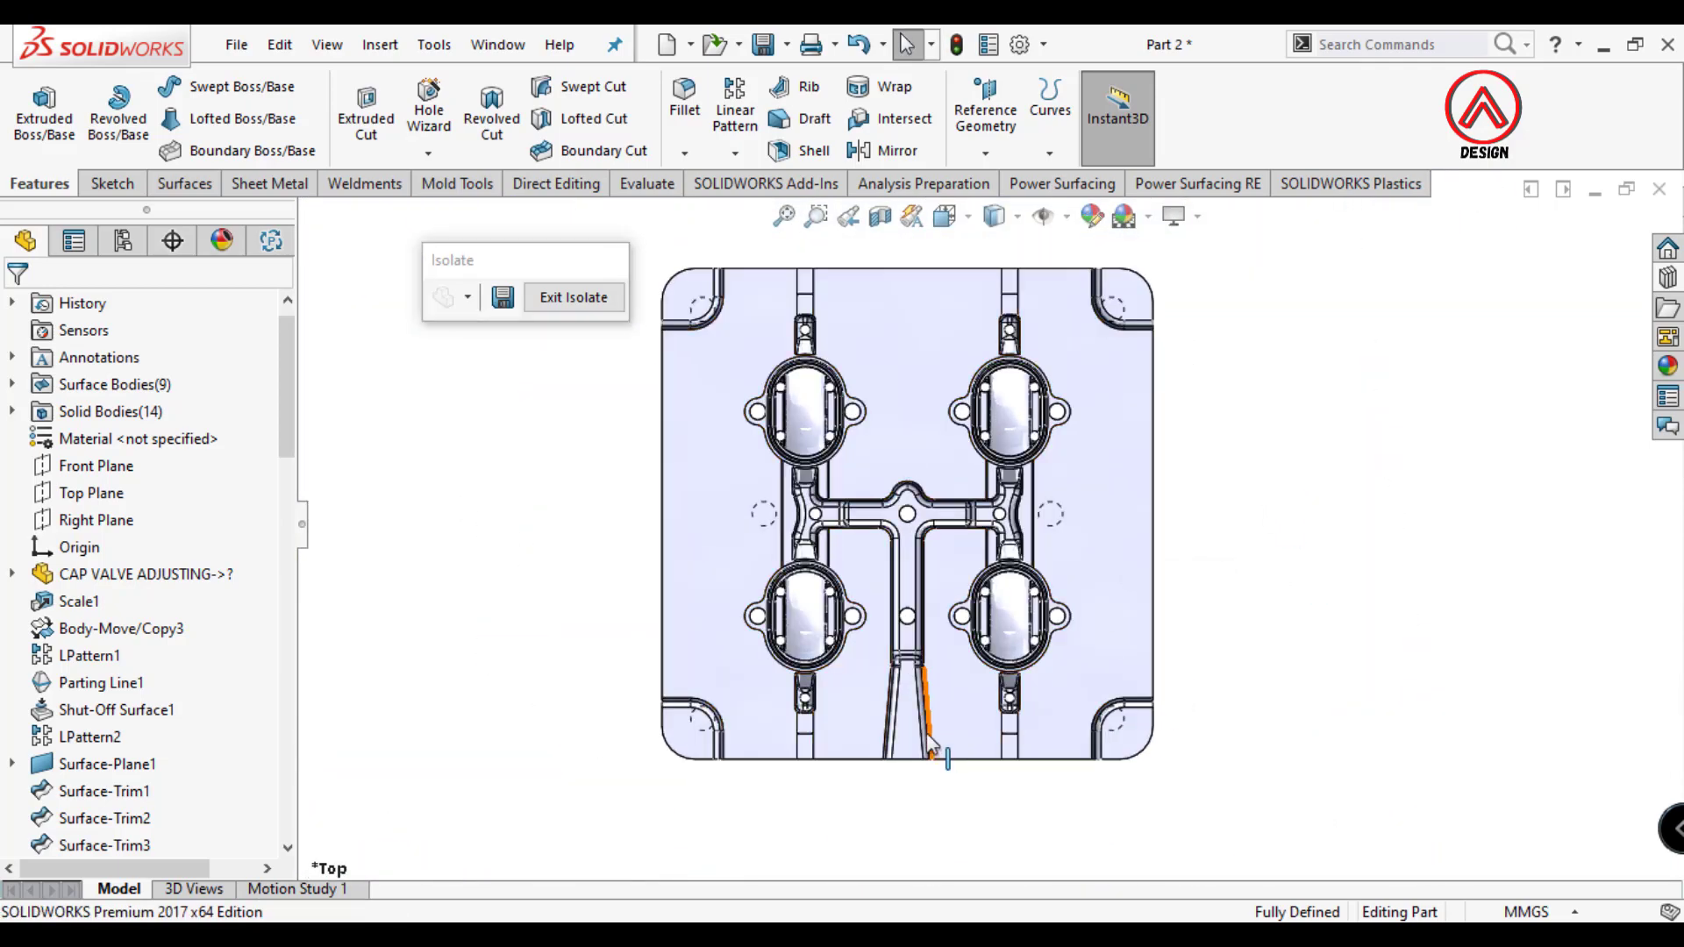
Orbit the plate, then view the front face Normal To.
middle_click_drag(932, 750, 807, 658)
scroll(808, 657, "down", 3)
scroll(793, 752, "down", 3)
mouse_move(793, 752)
middle_mouse_down()
mouse_move(929, 576)
mouse_move(819, 658)
mouse_move(941, 654)
mouse_move(1037, 613)
middle_mouse_up()
scroll(930, 576, "up", 3)
scroll(820, 658, "up", 2)
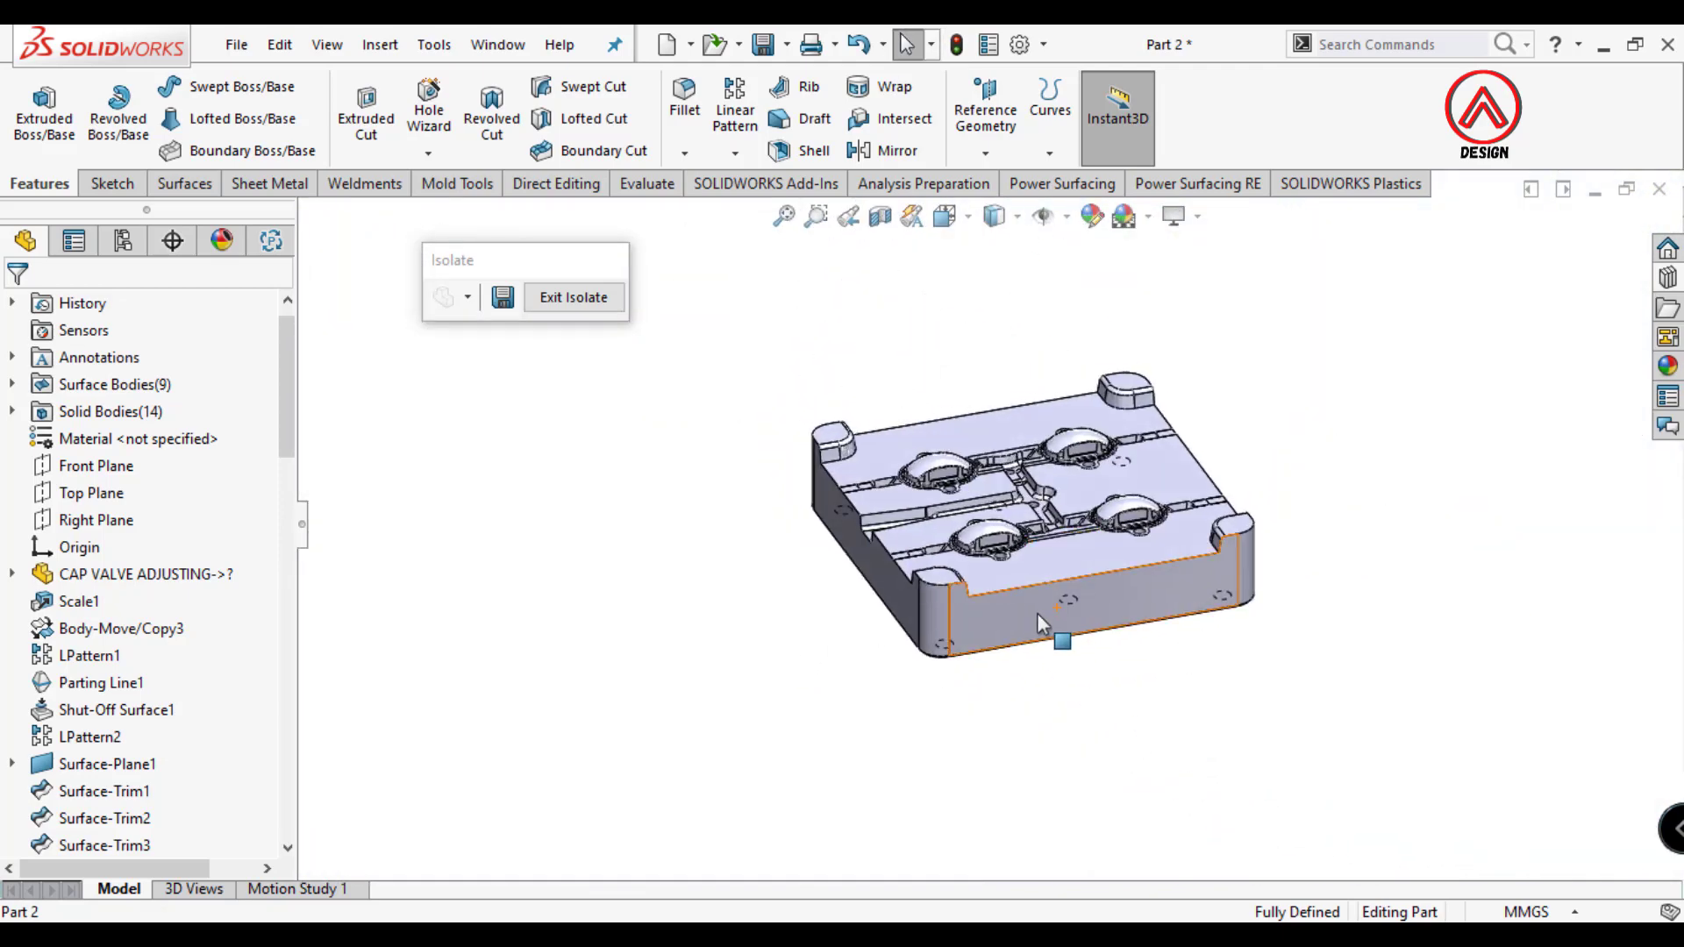
left_click(1037, 613)
left_click(1246, 538)
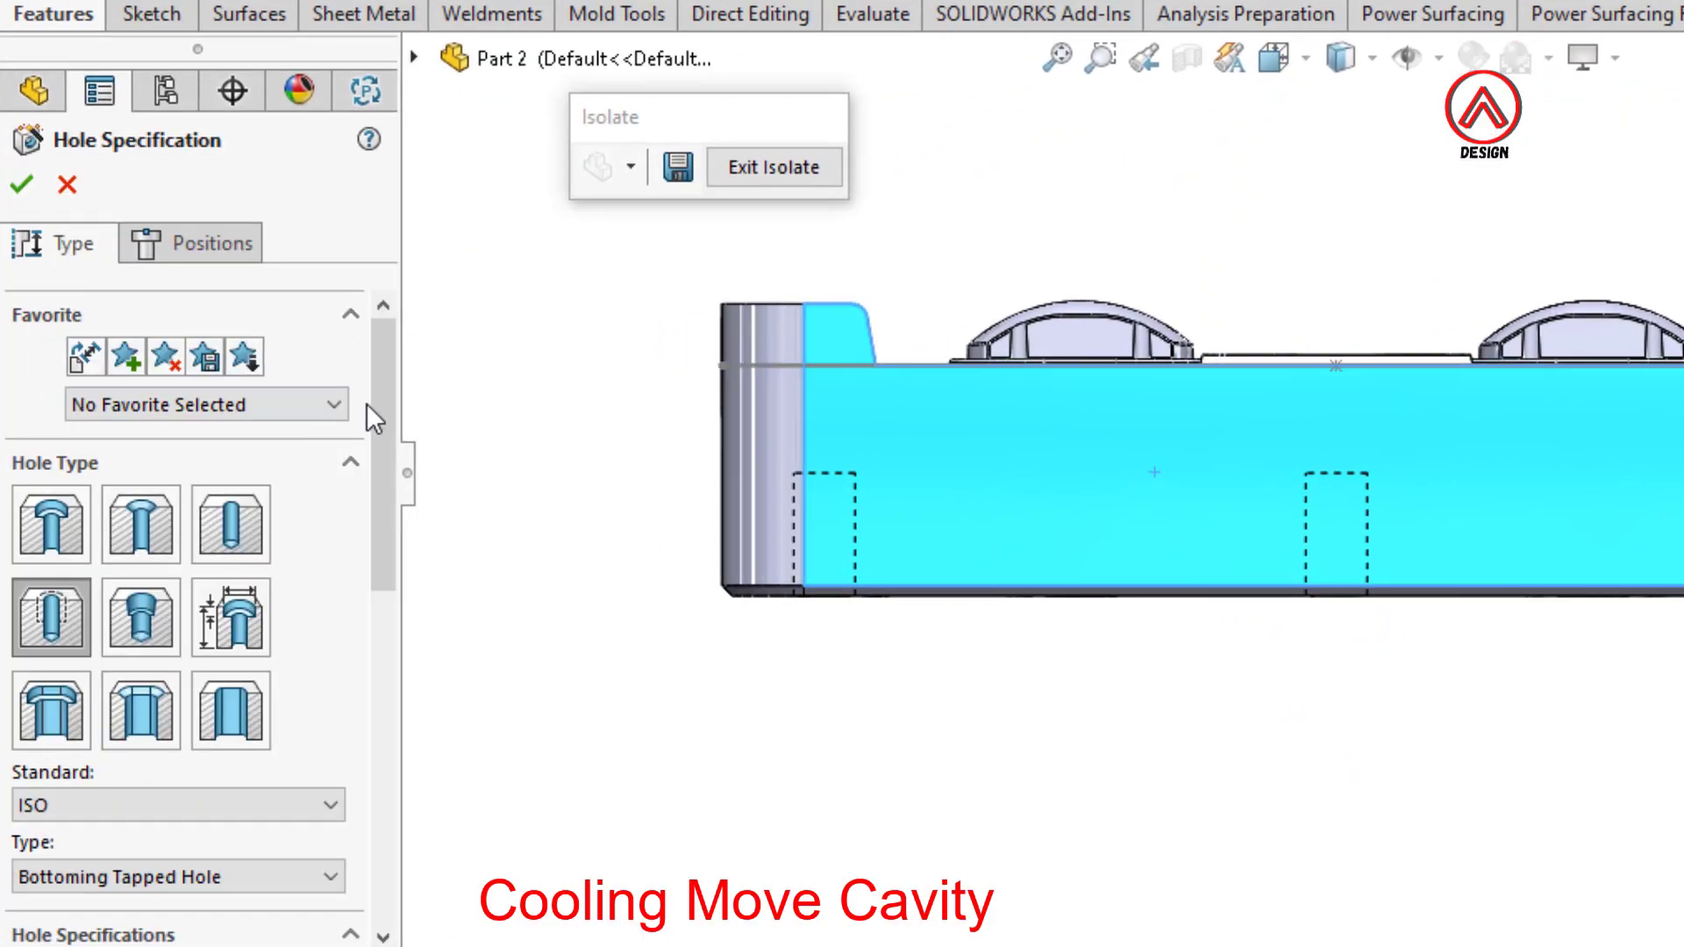
Choose a Tapered Pipe Tap hole with size 1/4.
scroll(225, 482, "down", 5)
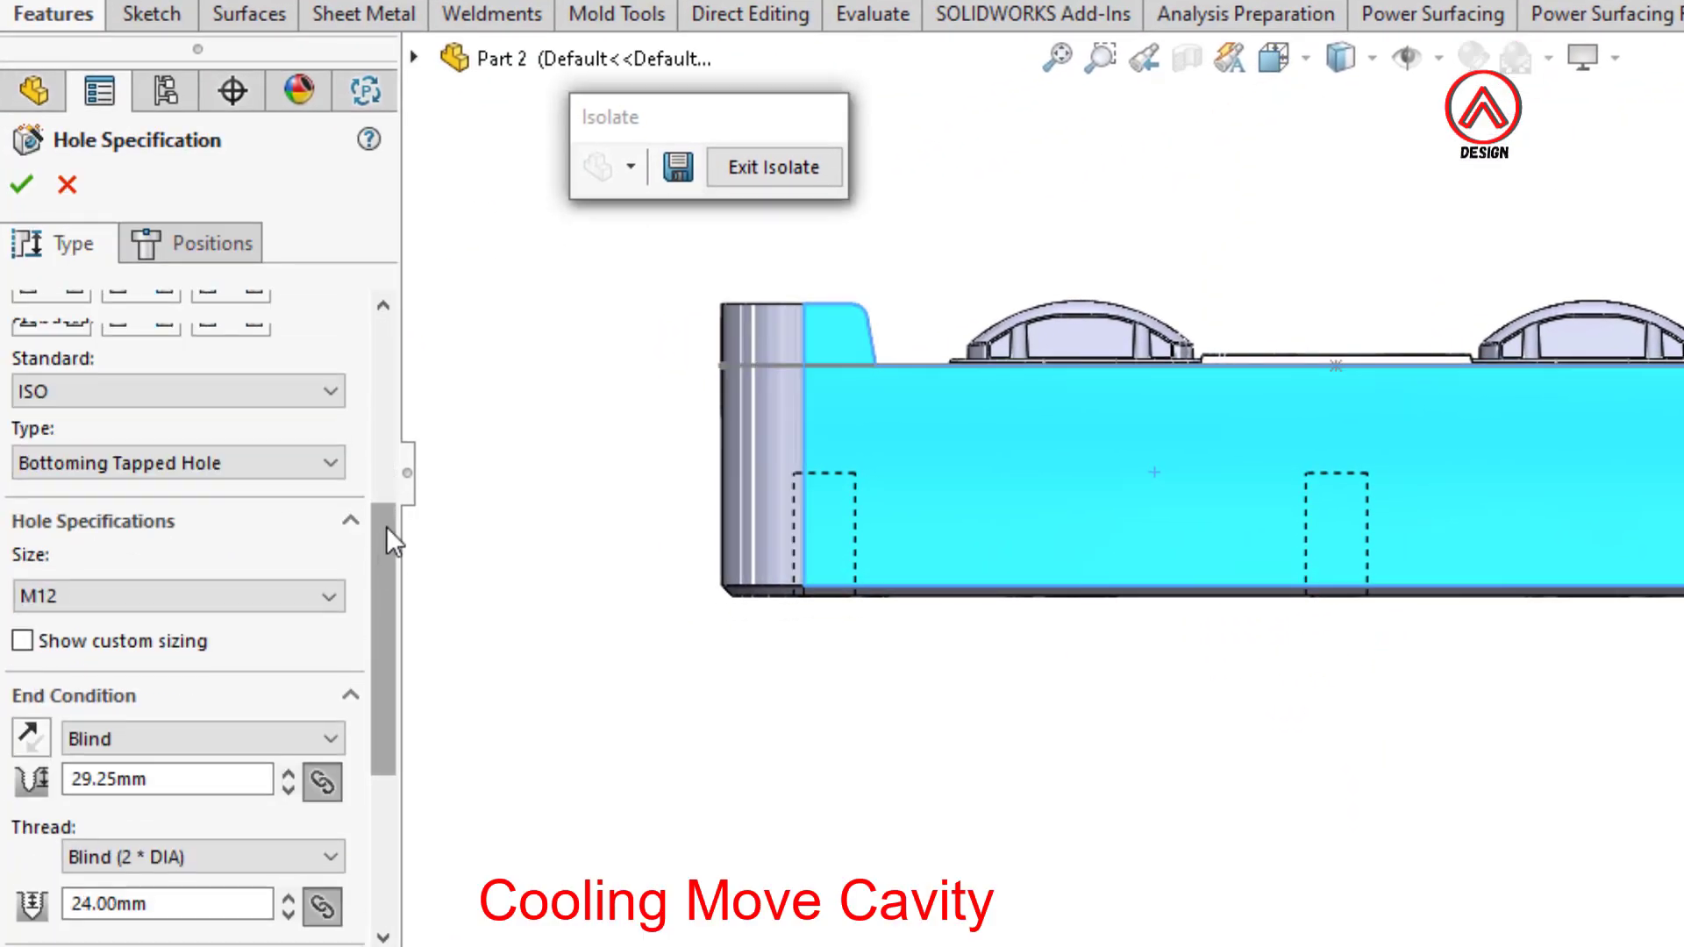
scroll(156, 550, "up", 5)
left_click(140, 549)
scroll(370, 644, "down", 3)
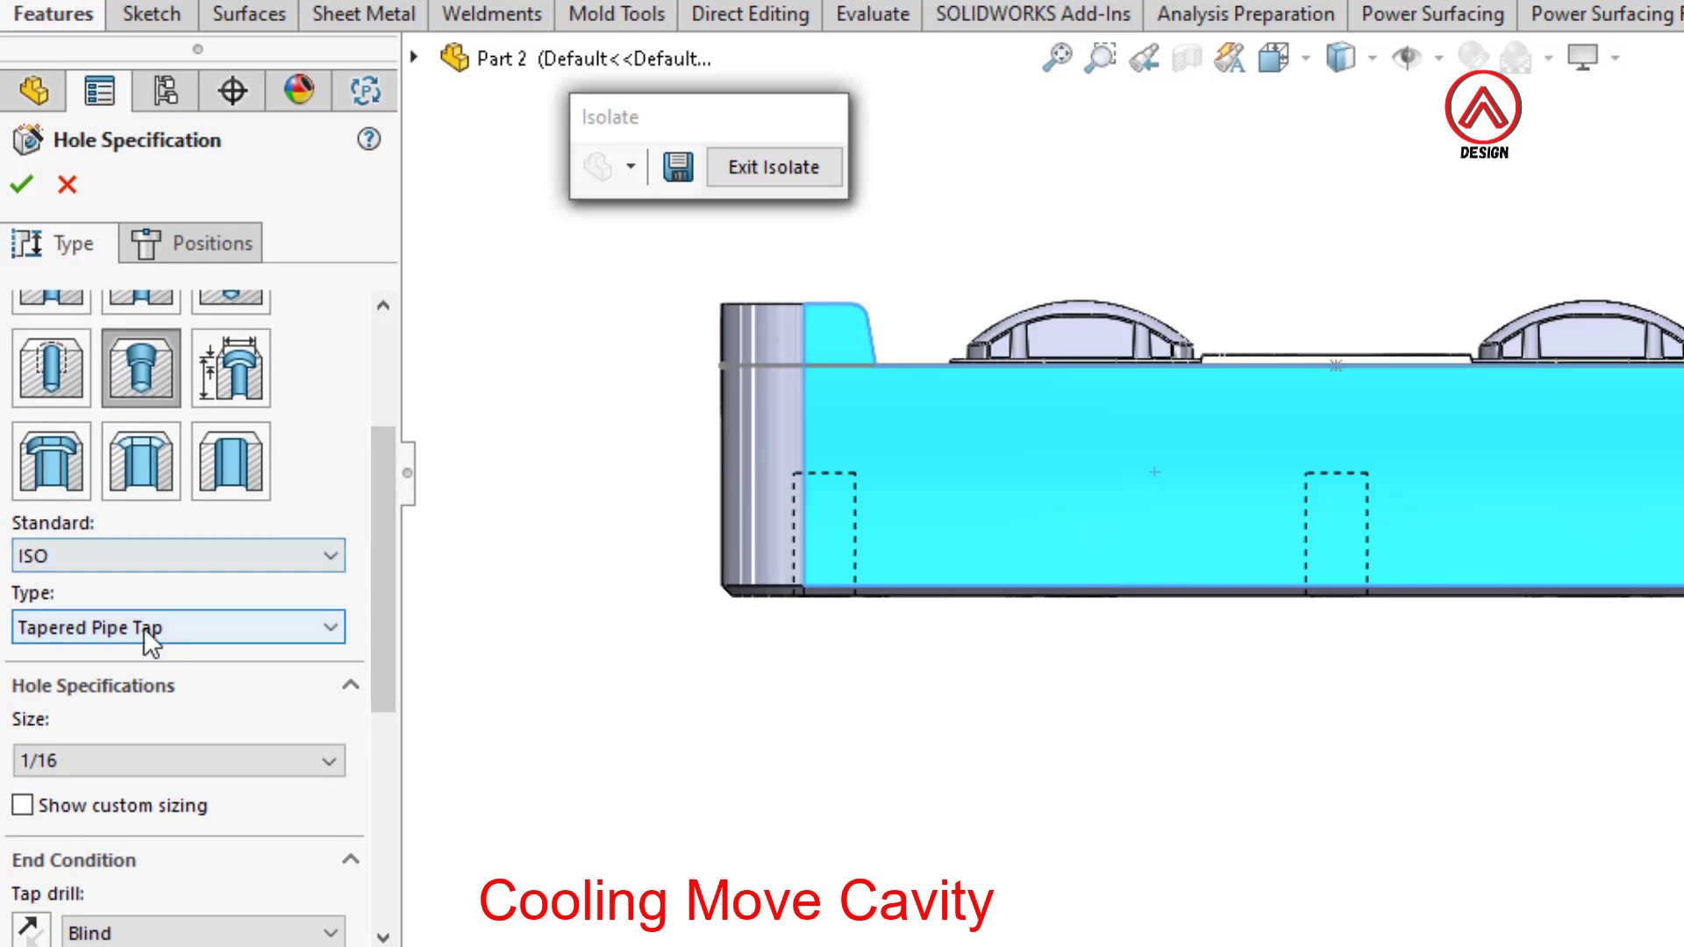
left_click(74, 761)
left_click(35, 846)
left_click_drag(377, 697, 371, 819)
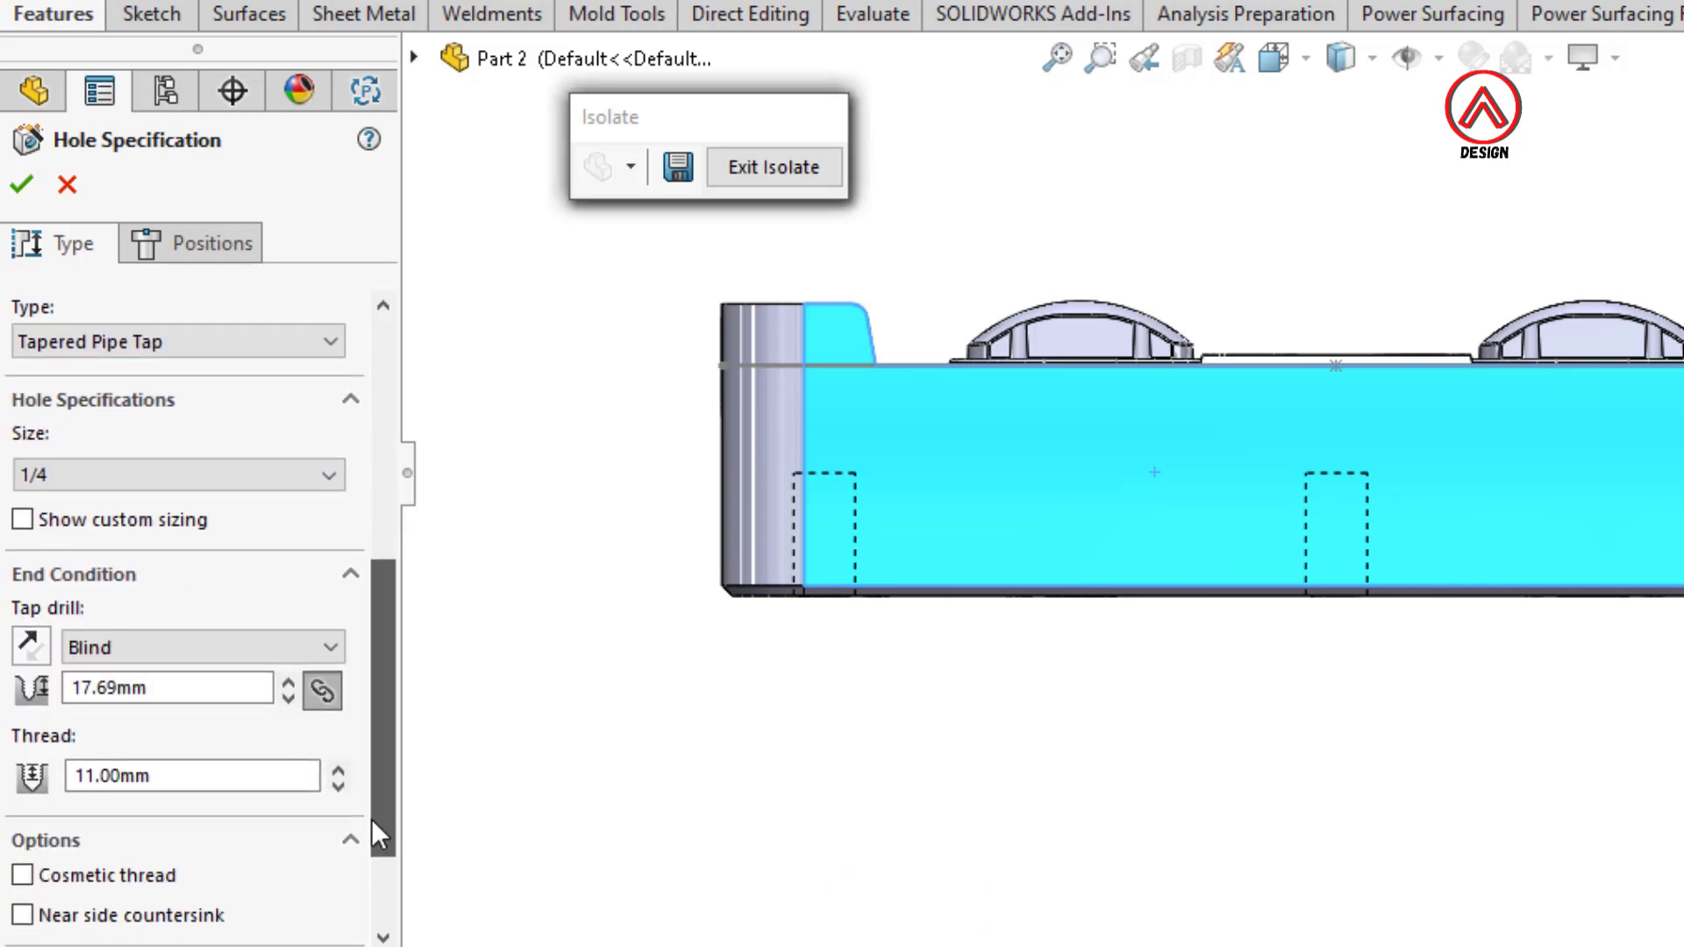
Give the hole a custom 8 mm diameter and a Through All tap drill.
left_click(23, 516)
type("8")
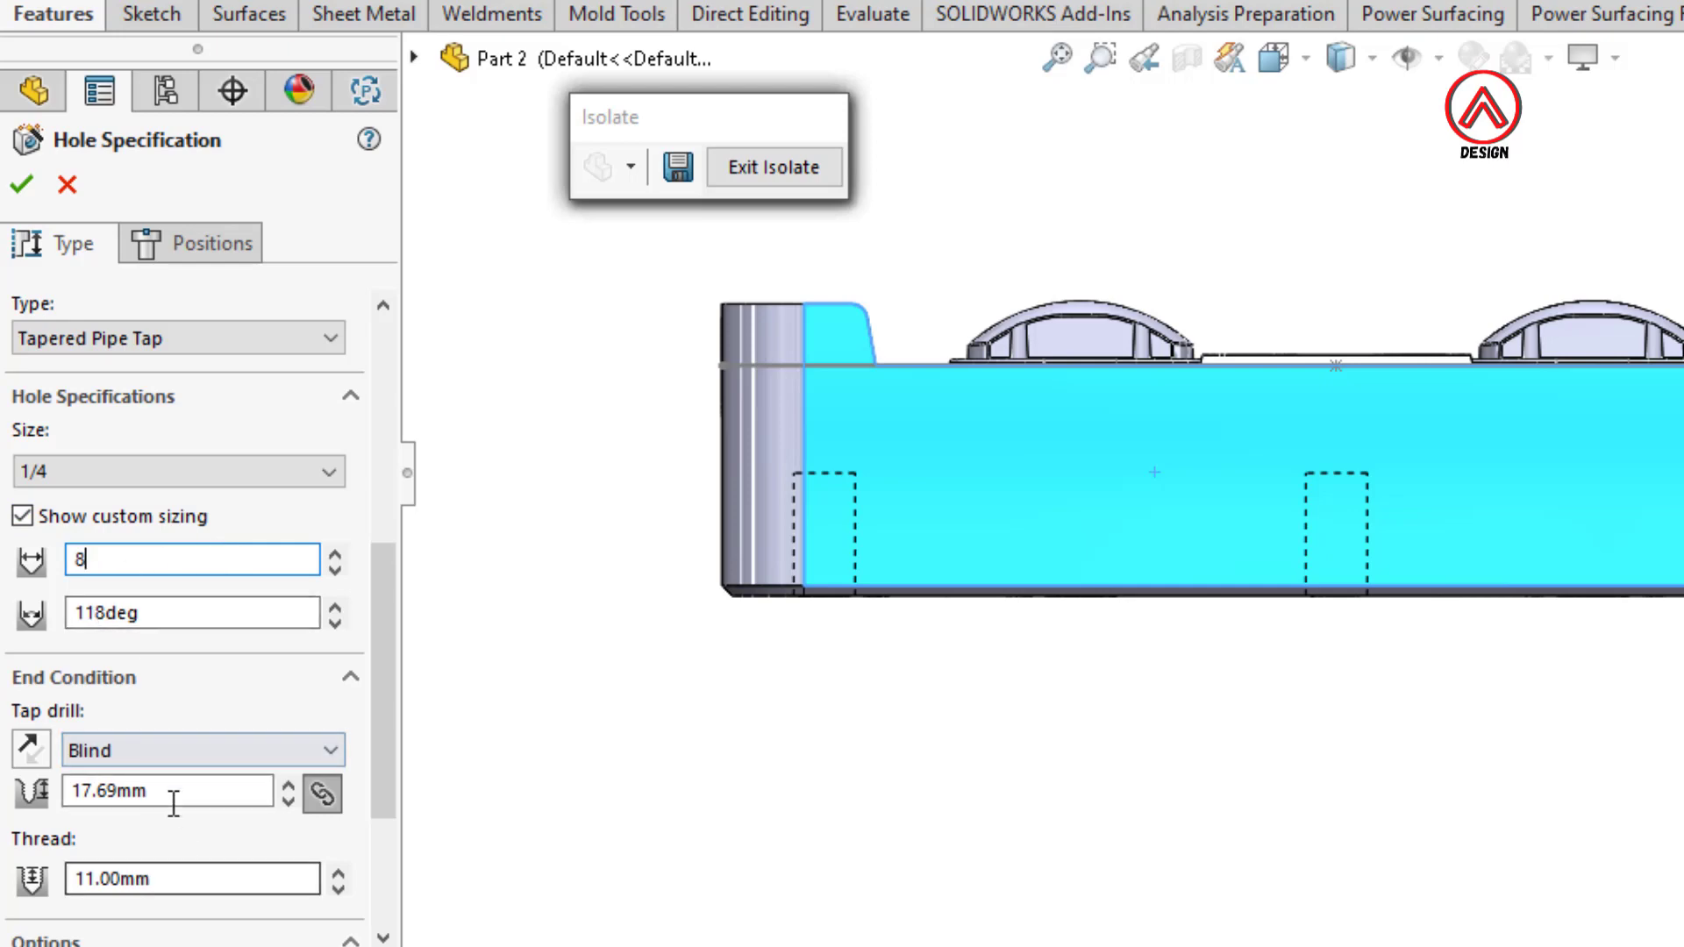
left_click(202, 750)
left_click(114, 783)
left_click(145, 353)
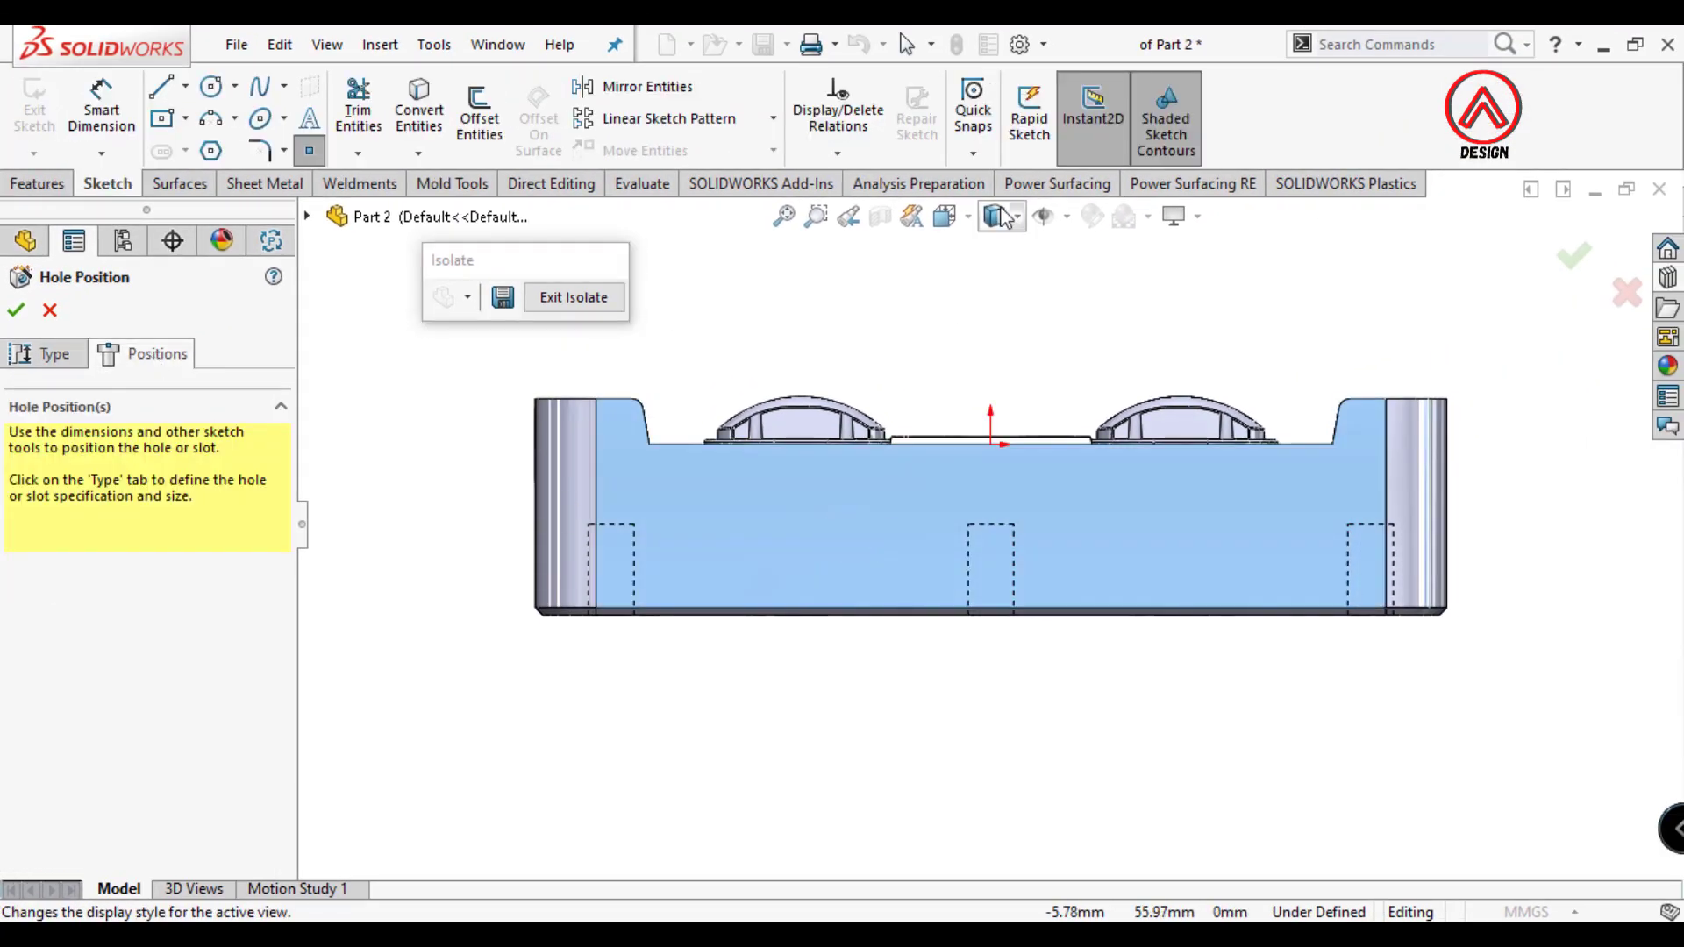
Show hidden lines and draw a vertical centreline down from the origin.
left_click(1002, 218)
left_click(995, 355)
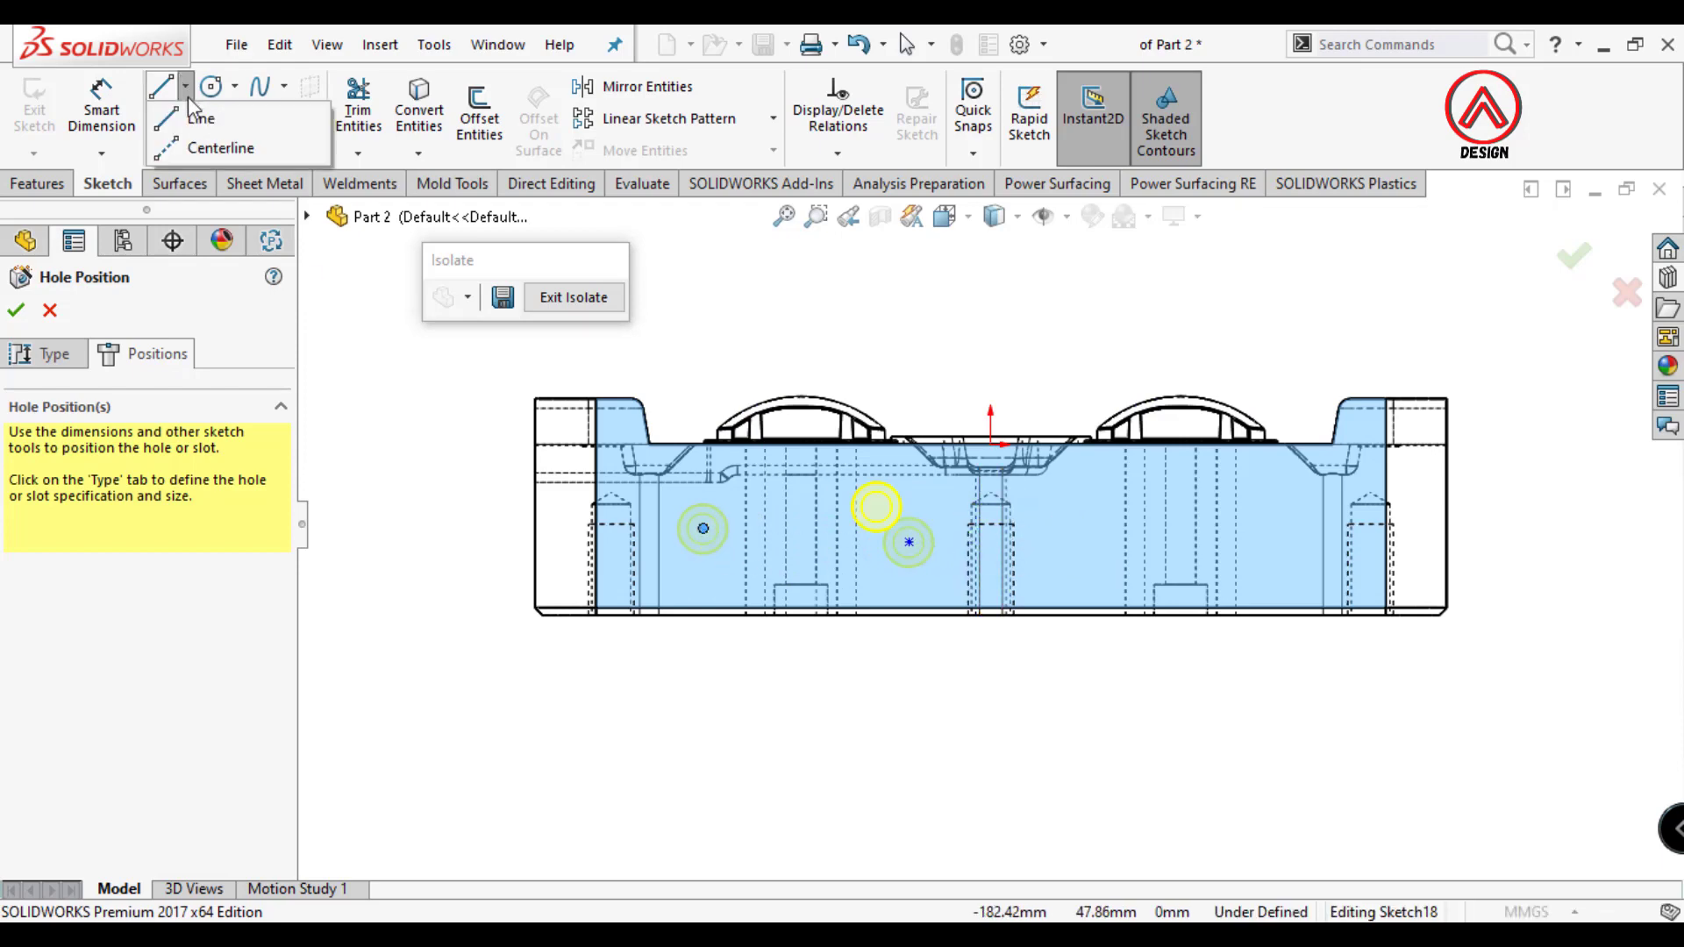
left_click(219, 148)
scroll(974, 440, "down", 3)
left_click(1002, 445)
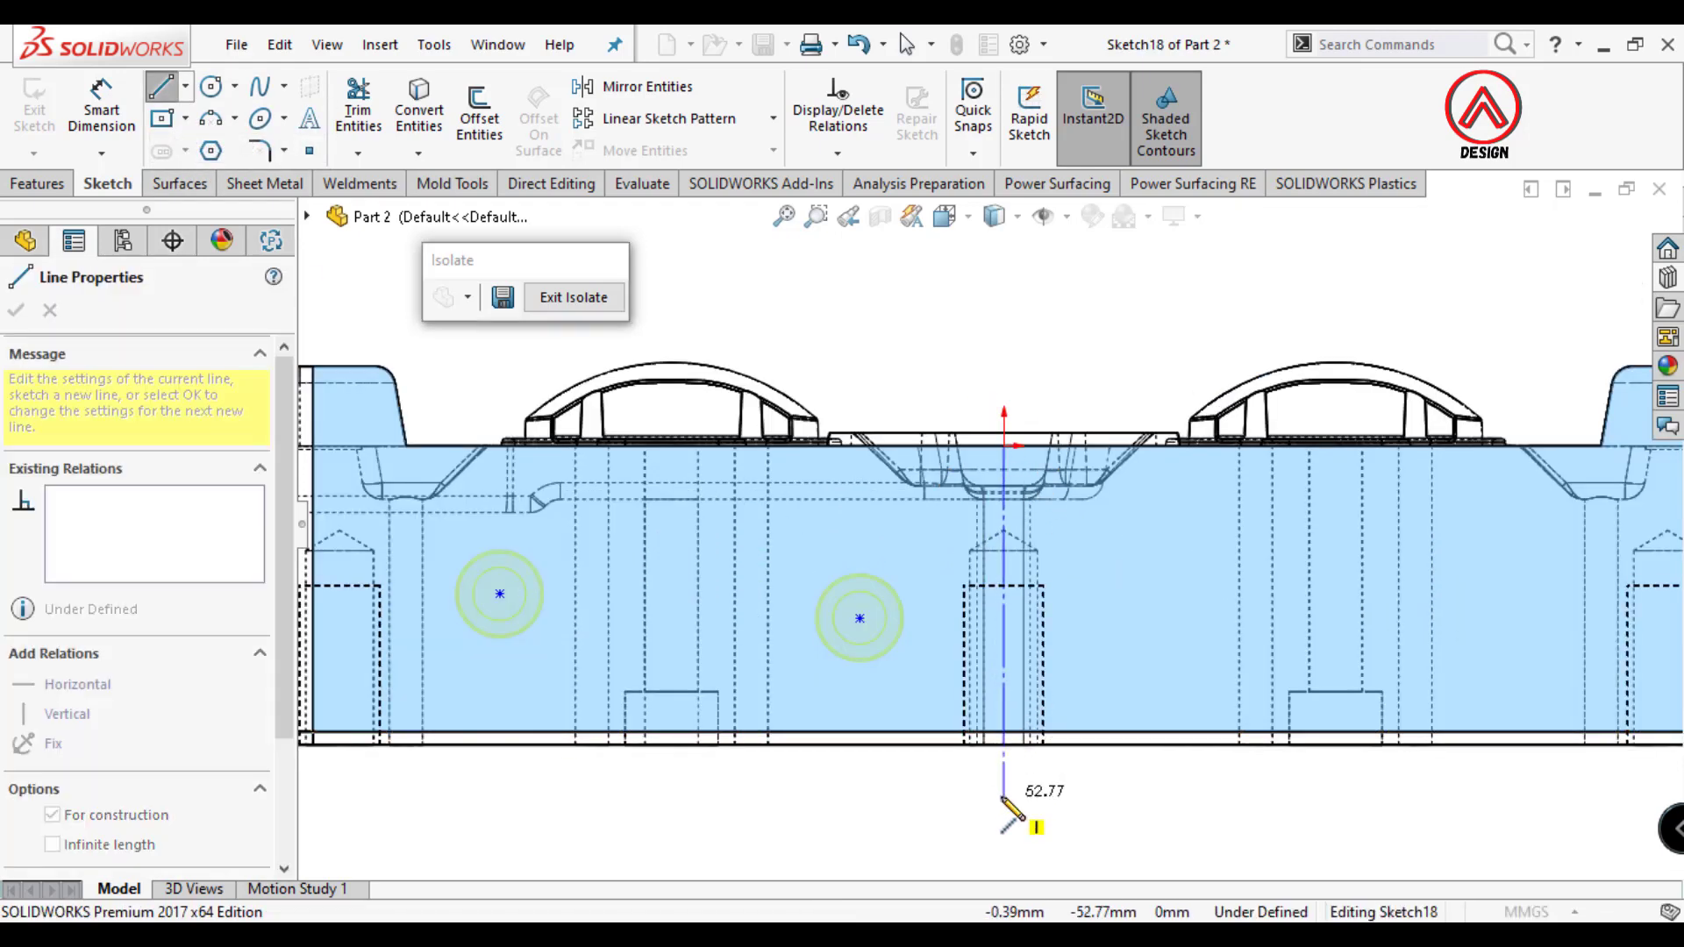
left_click(1005, 796)
key("Escape")
Mirror the two hole points about the centreline.
left_click(647, 86)
left_click(500, 594)
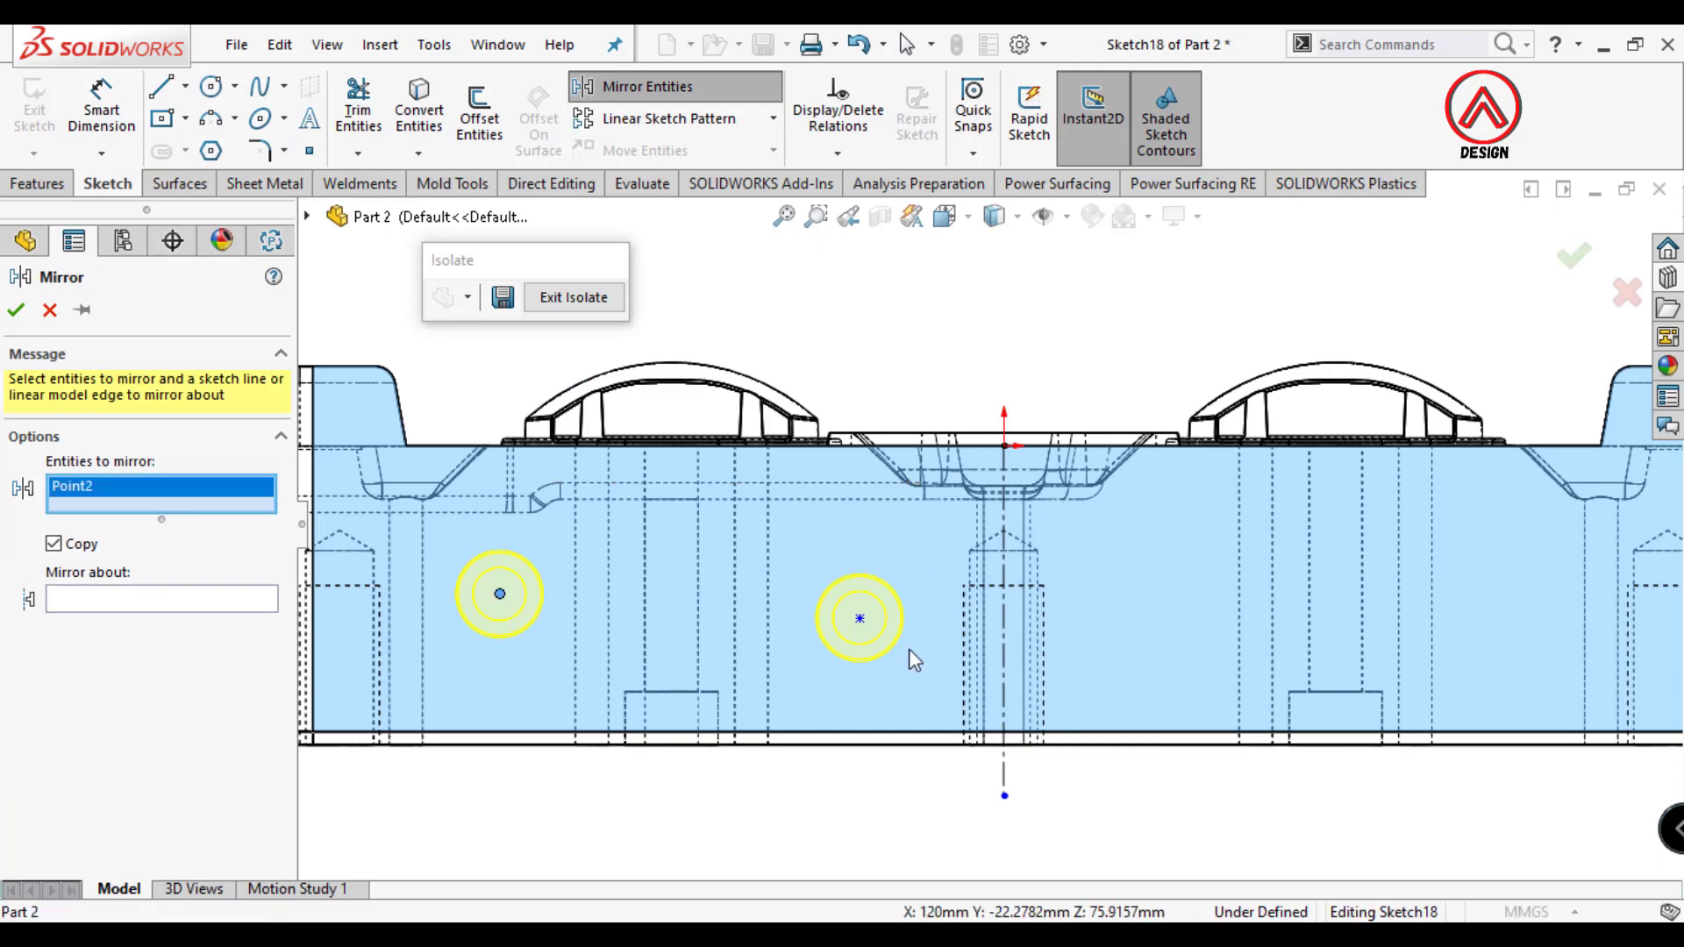
left_click(859, 618)
left_click(137, 617)
left_click(1004, 526)
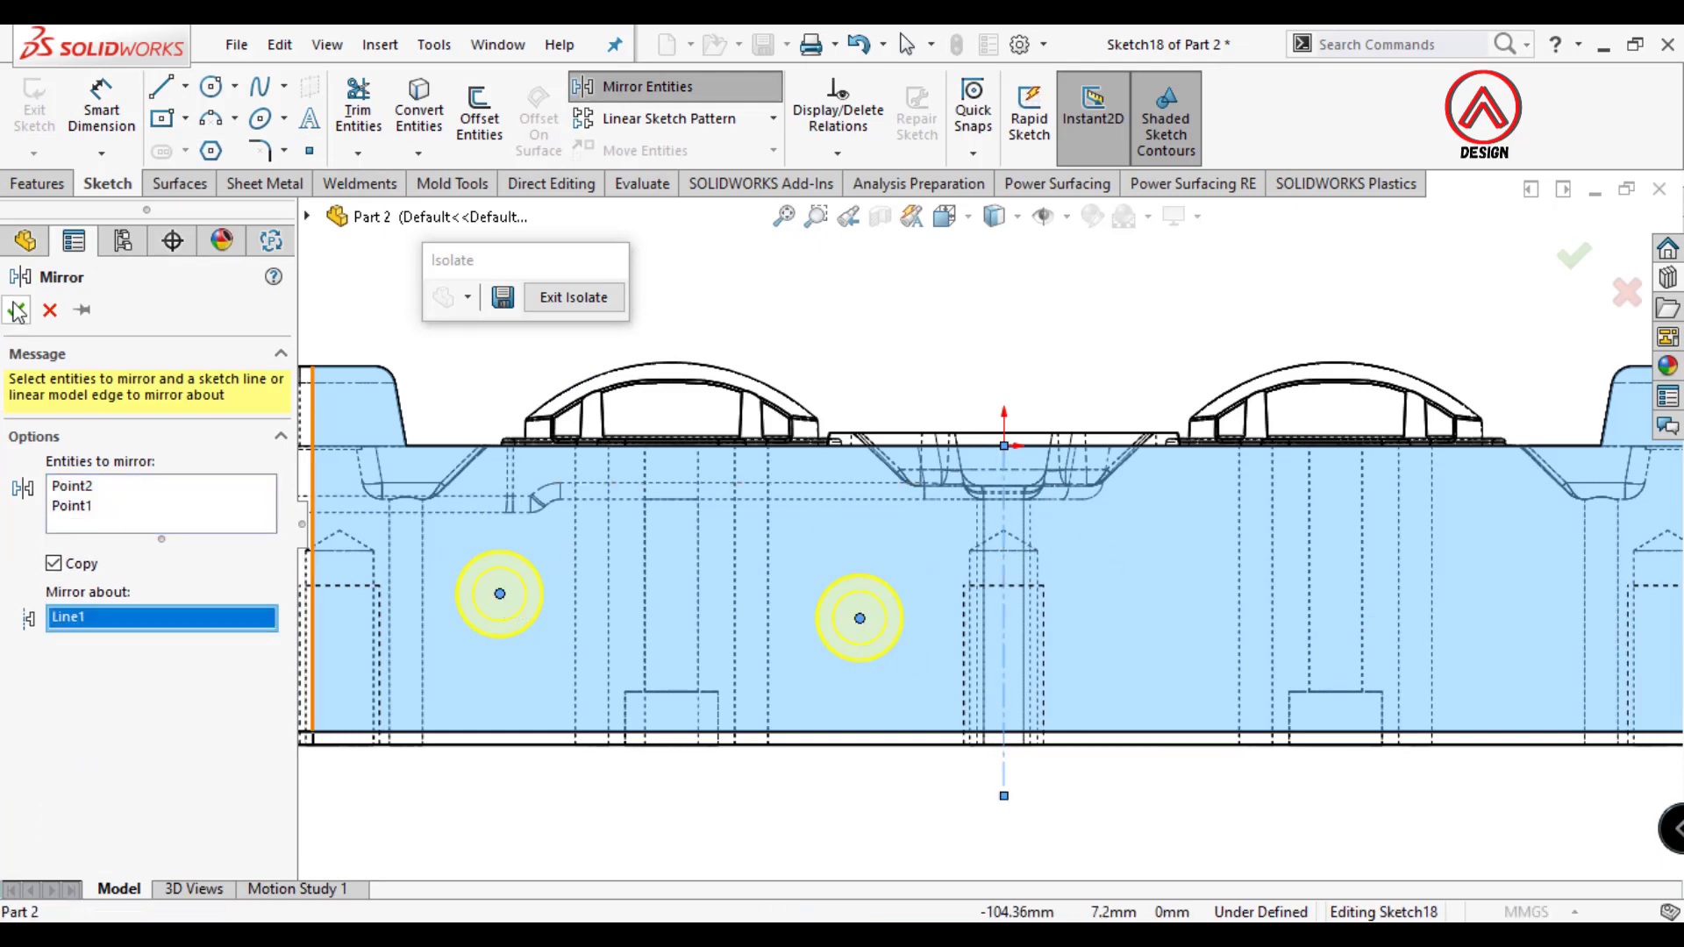
key("Return")
Dimension the hole points 20 mm and 76 mm from the centreline.
scroll(859, 476, "up", 2)
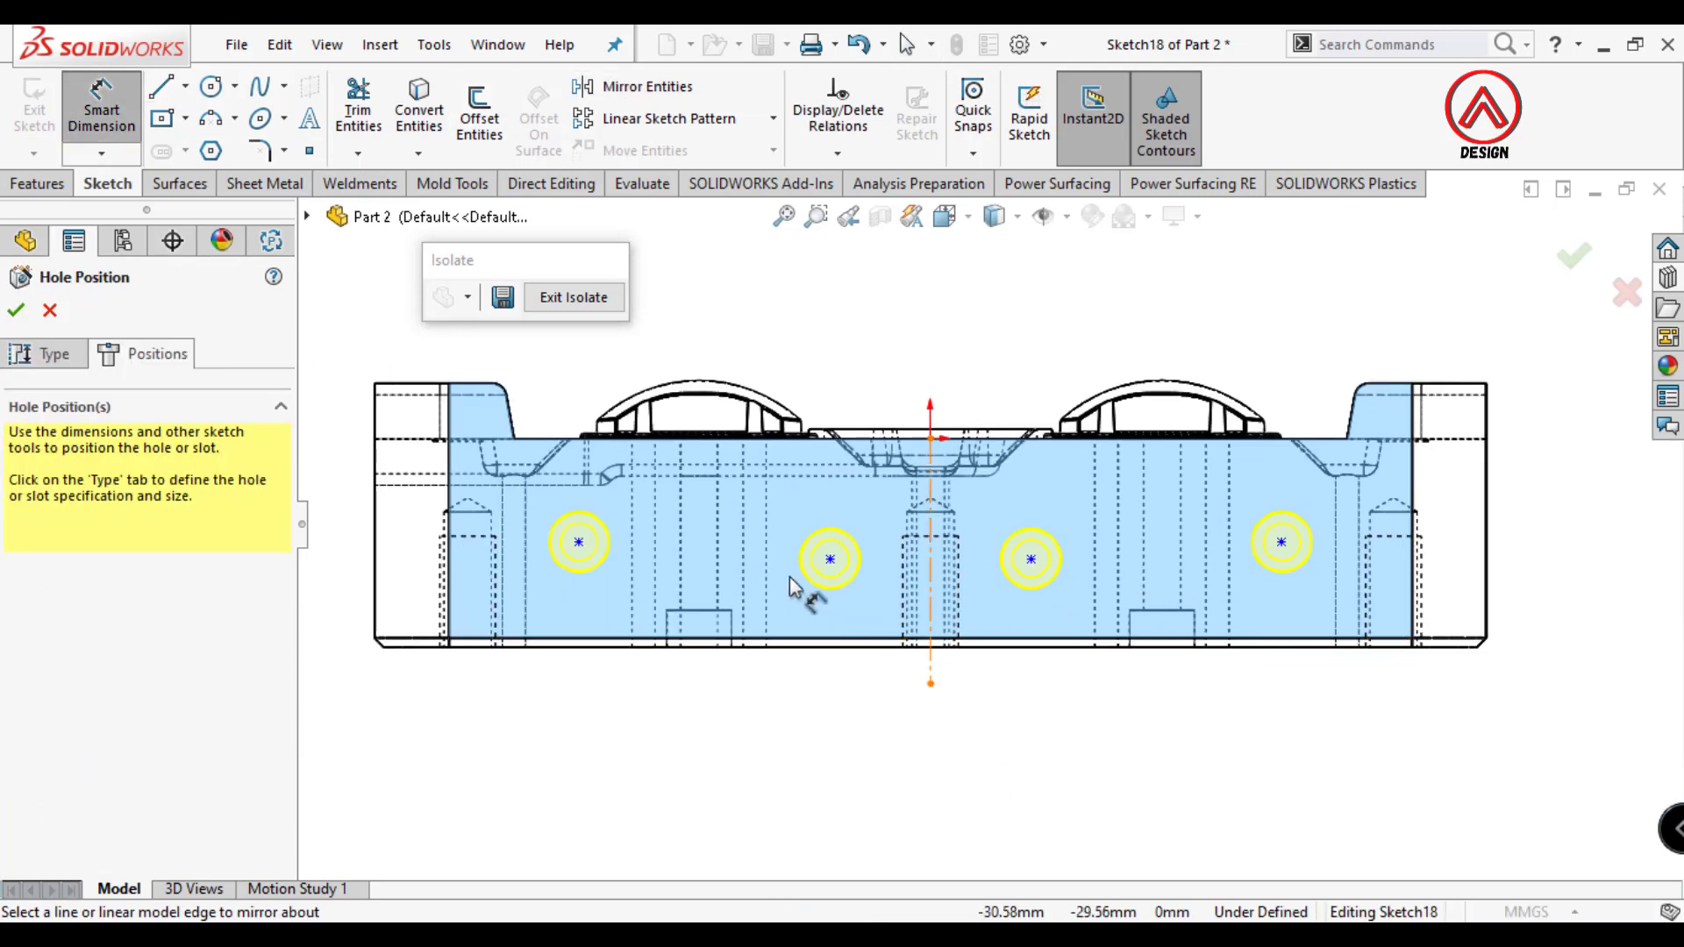
left_click(830, 559)
left_click(930, 681)
left_click(894, 702)
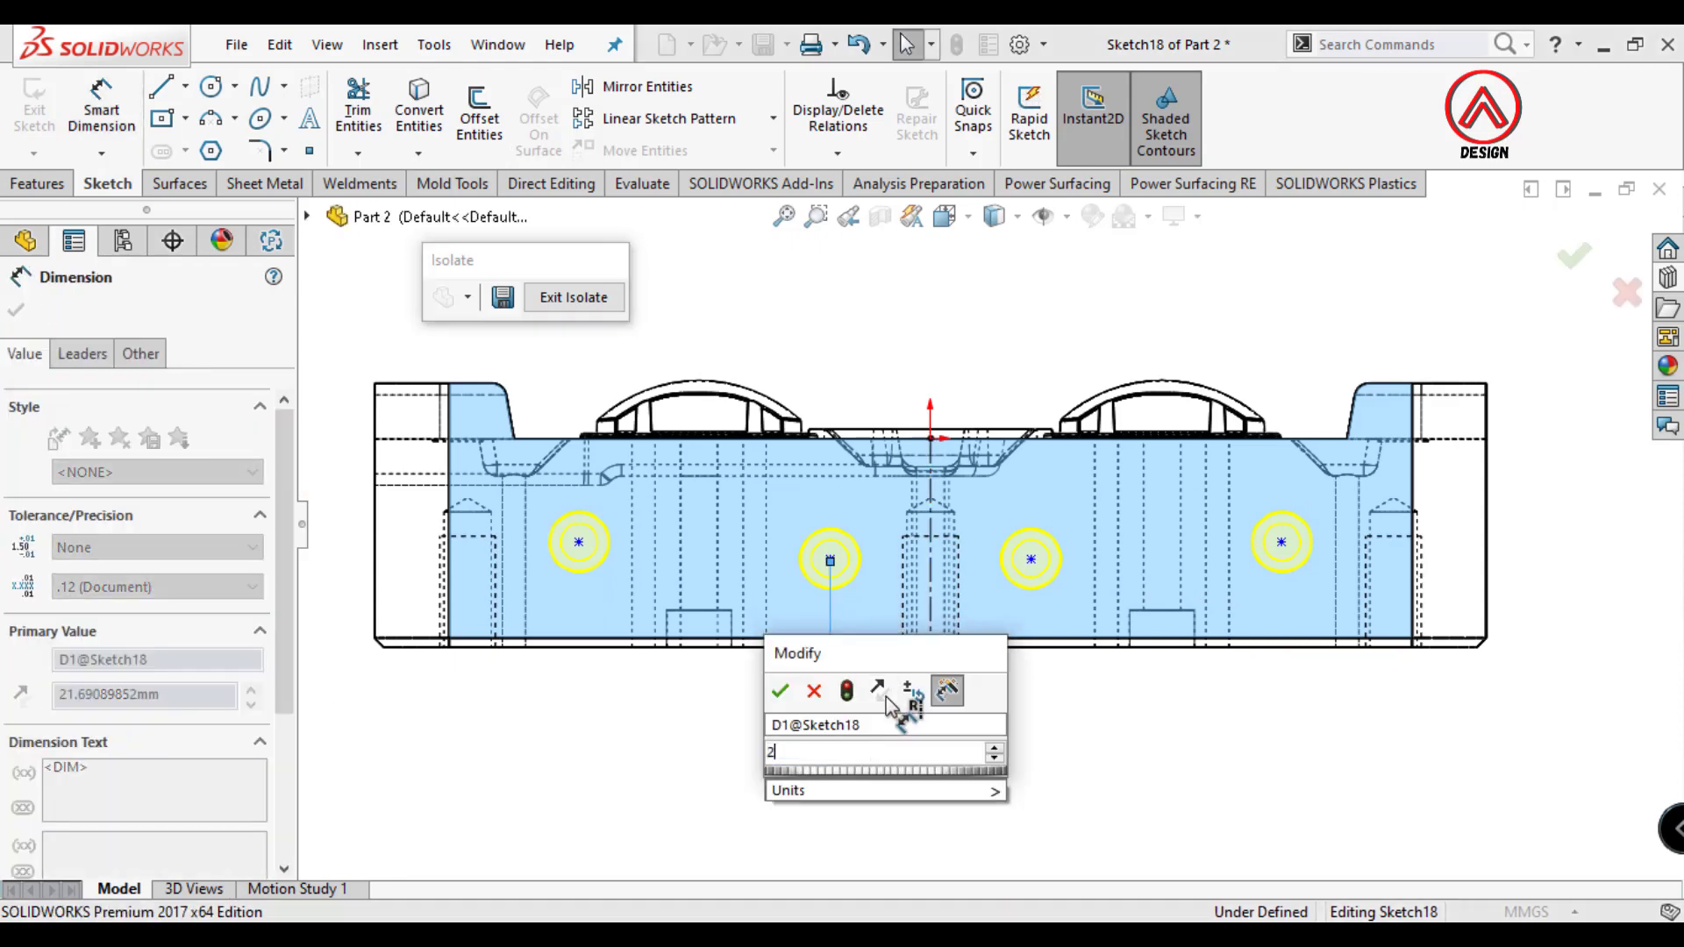
type("20")
key("Return")
left_click(578, 544)
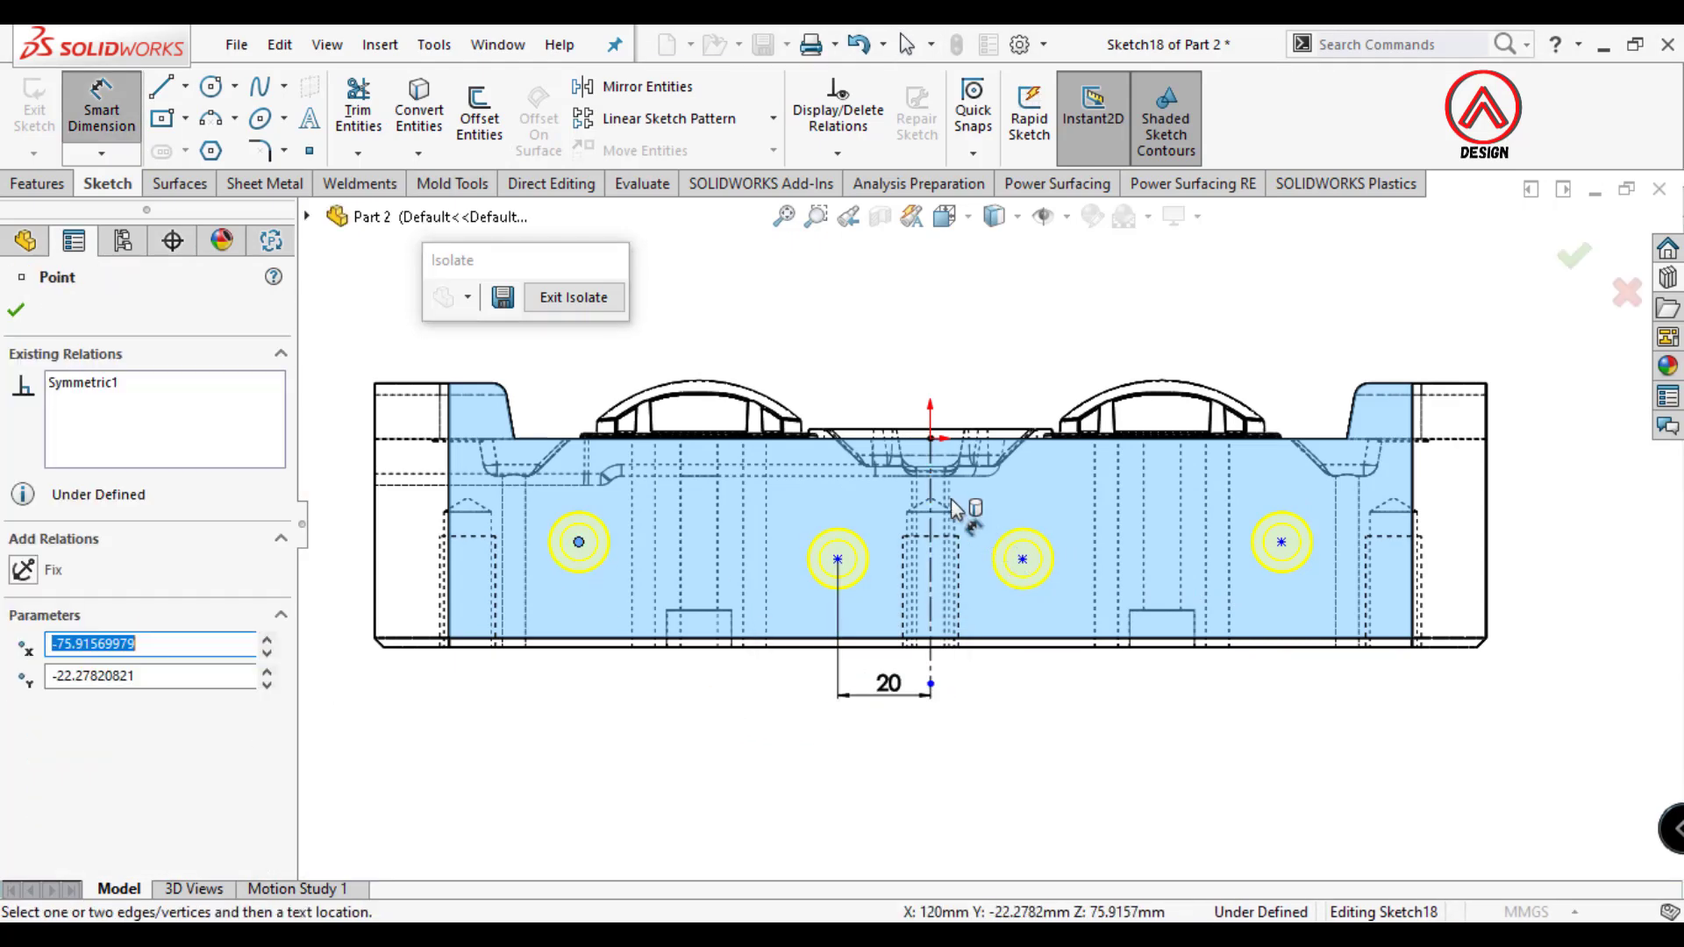
left_click(931, 527)
left_click(829, 750)
type("76")
key("Return")
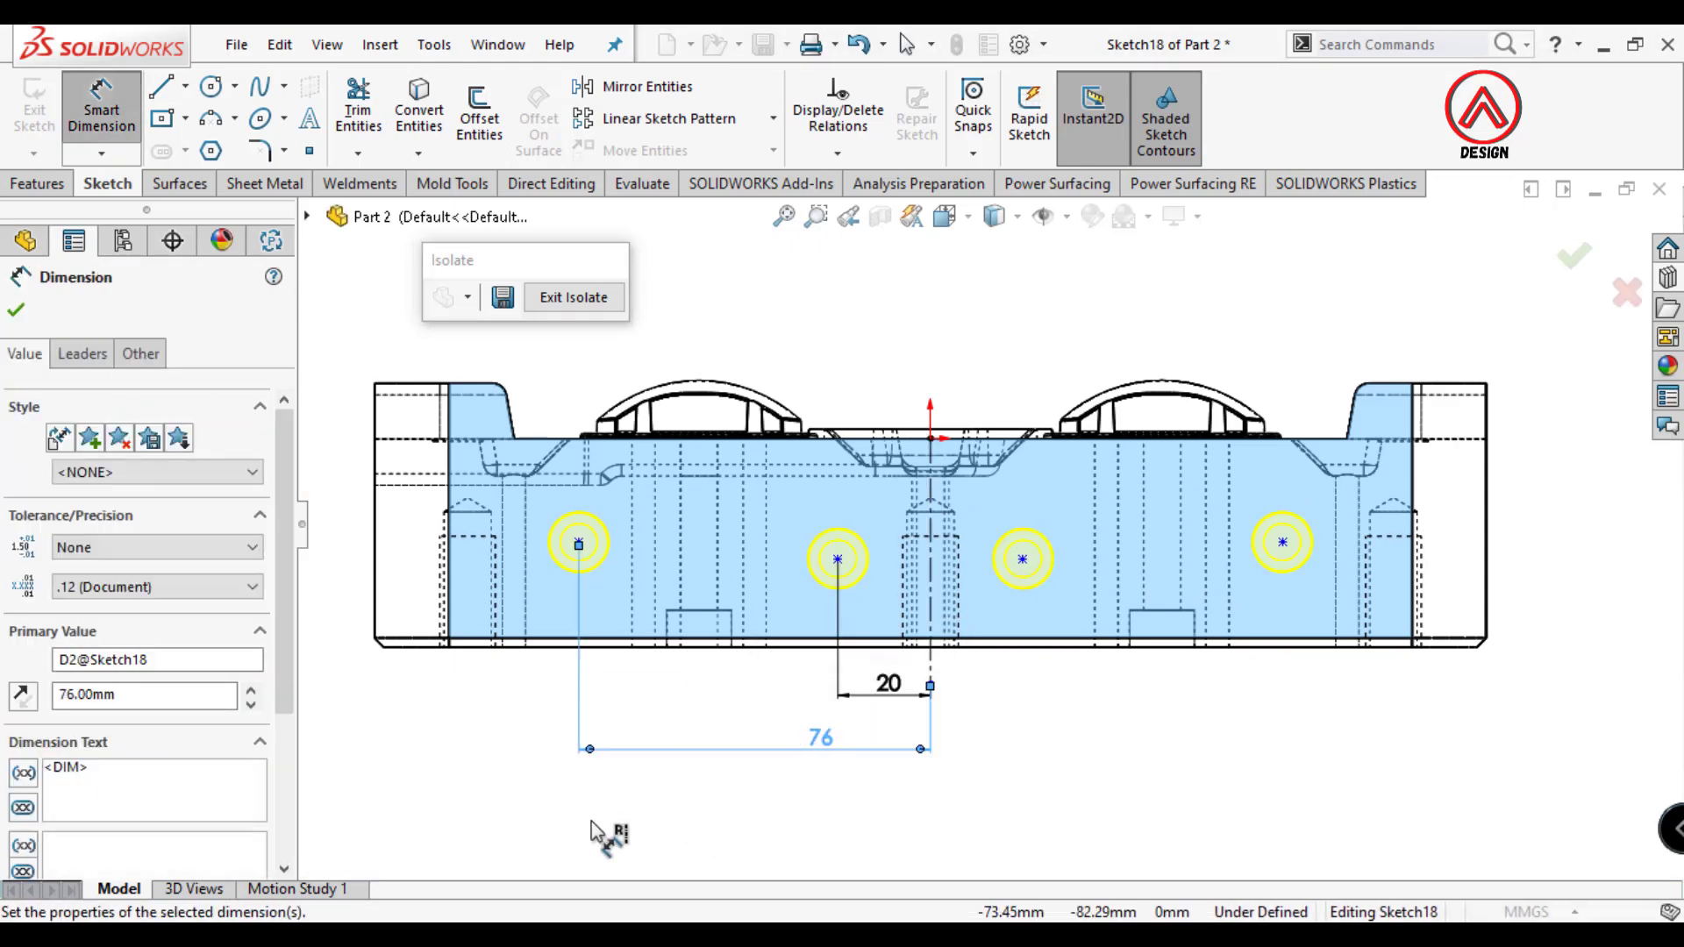
Place the holes 20 mm above the bottom edge and make their centres horizontal.
left_click(579, 544)
left_click(593, 647)
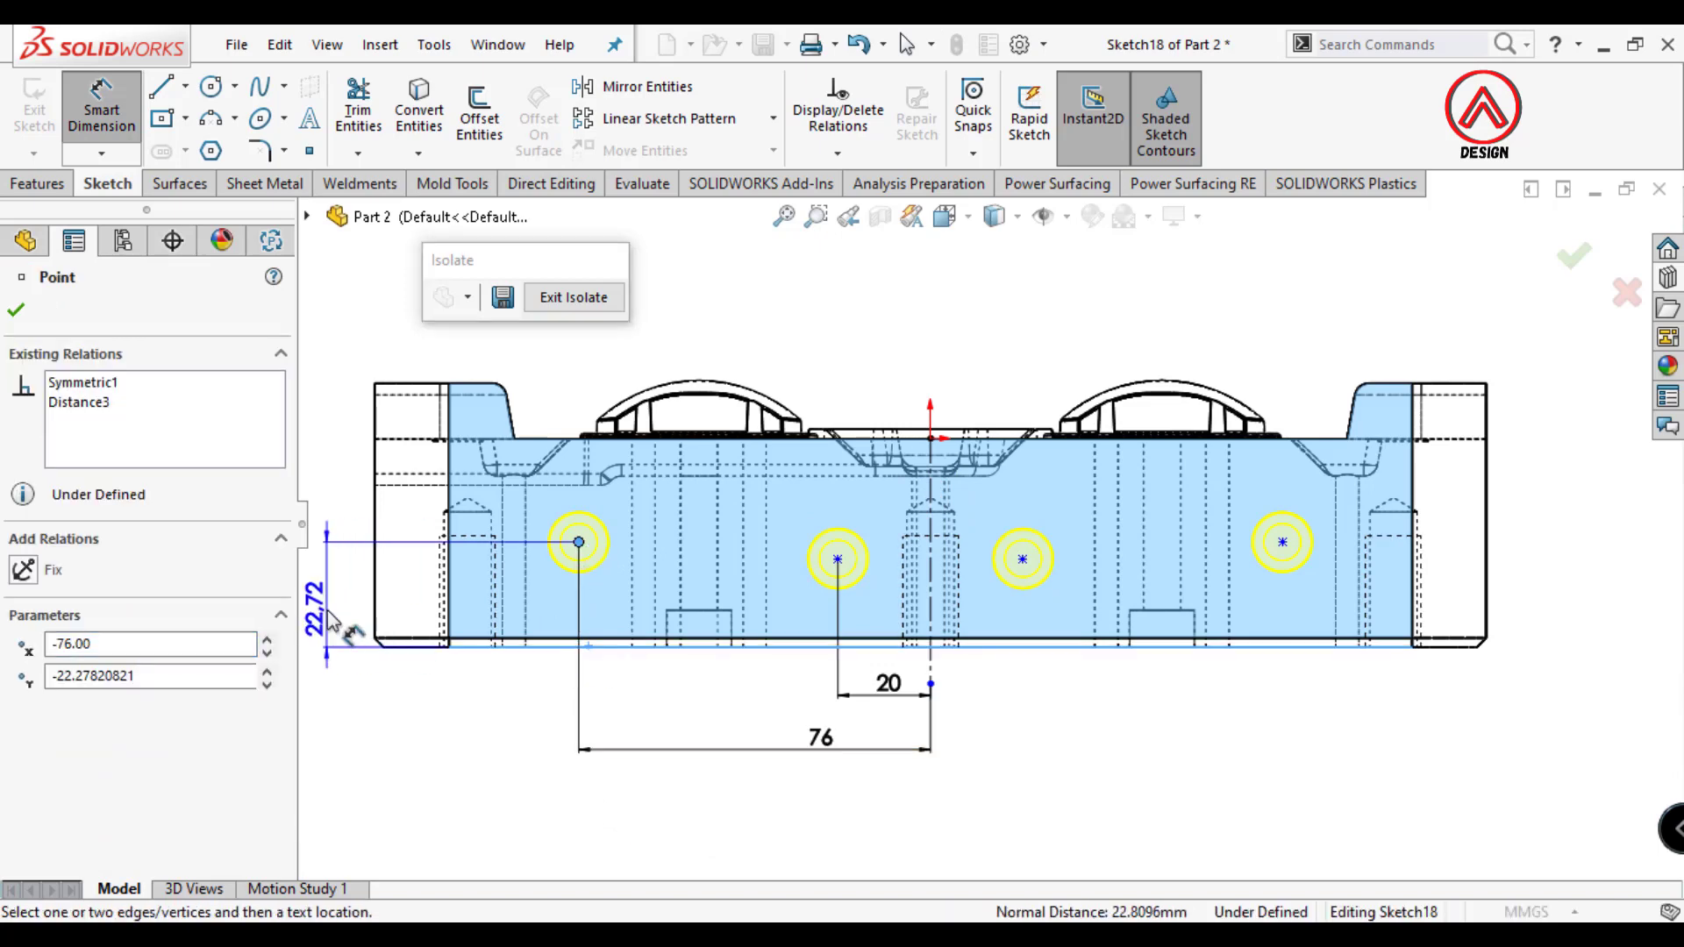
left_click(314, 606)
type("20")
key("Return")
key("Escape")
left_click(579, 554)
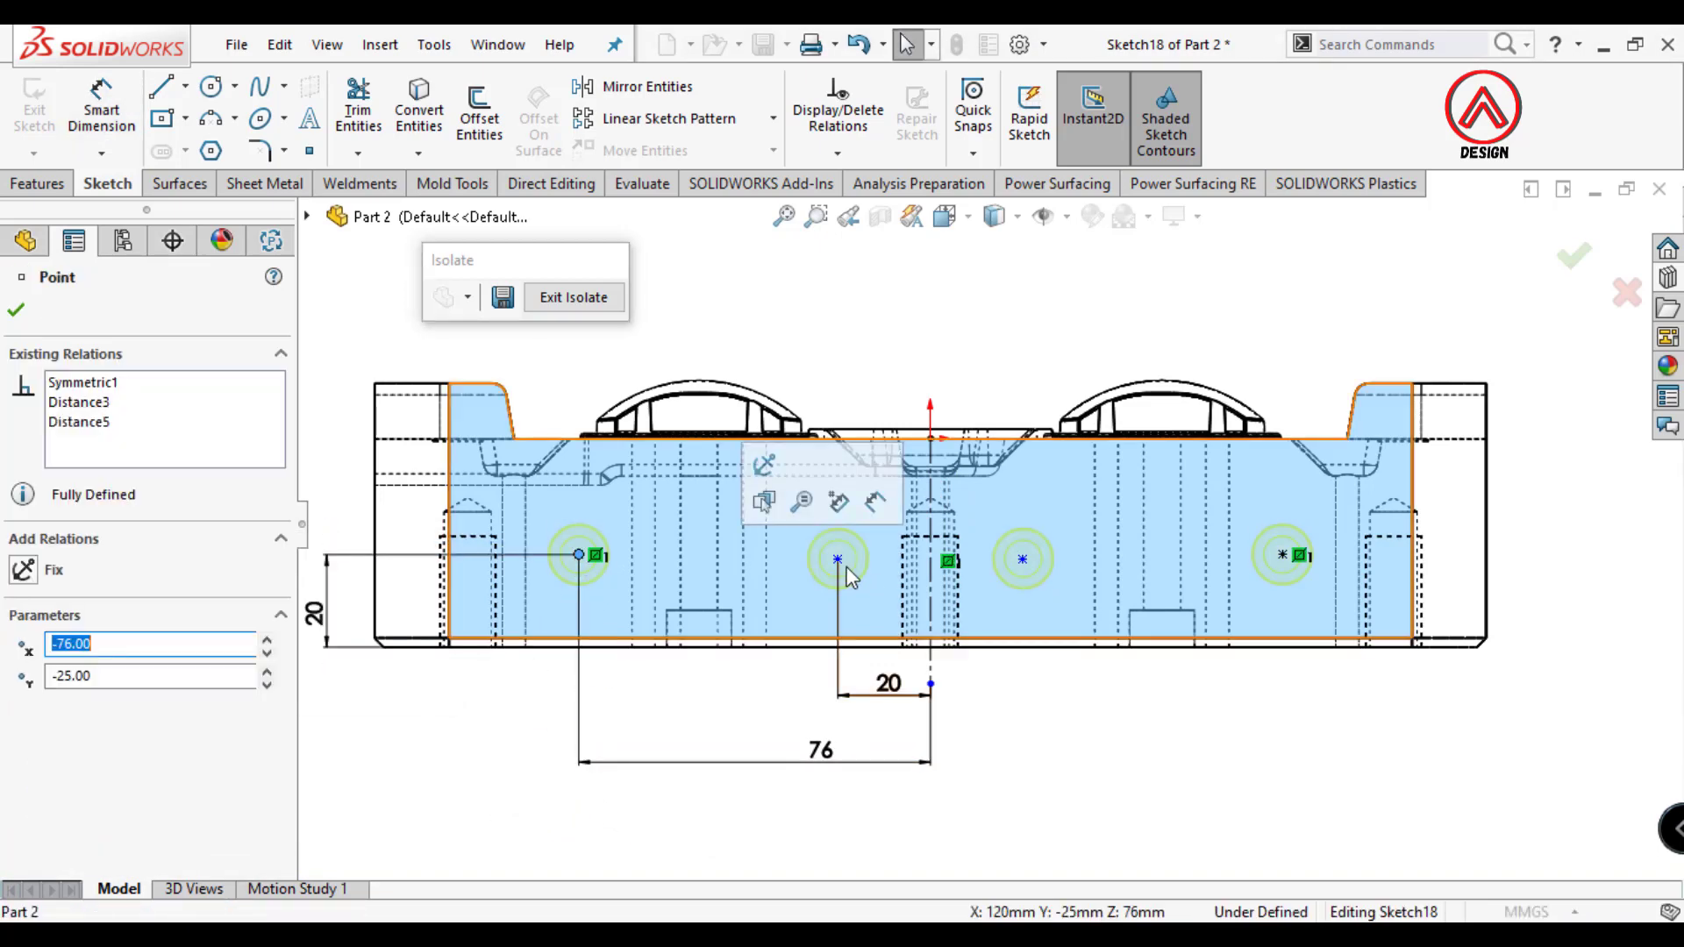
left_click(838, 559, "ctrl")
left_click(917, 488)
key("Escape")
Finish the 1/4 Rc tapped hole and start a Mirror feature about Right Plane.
key("Return")
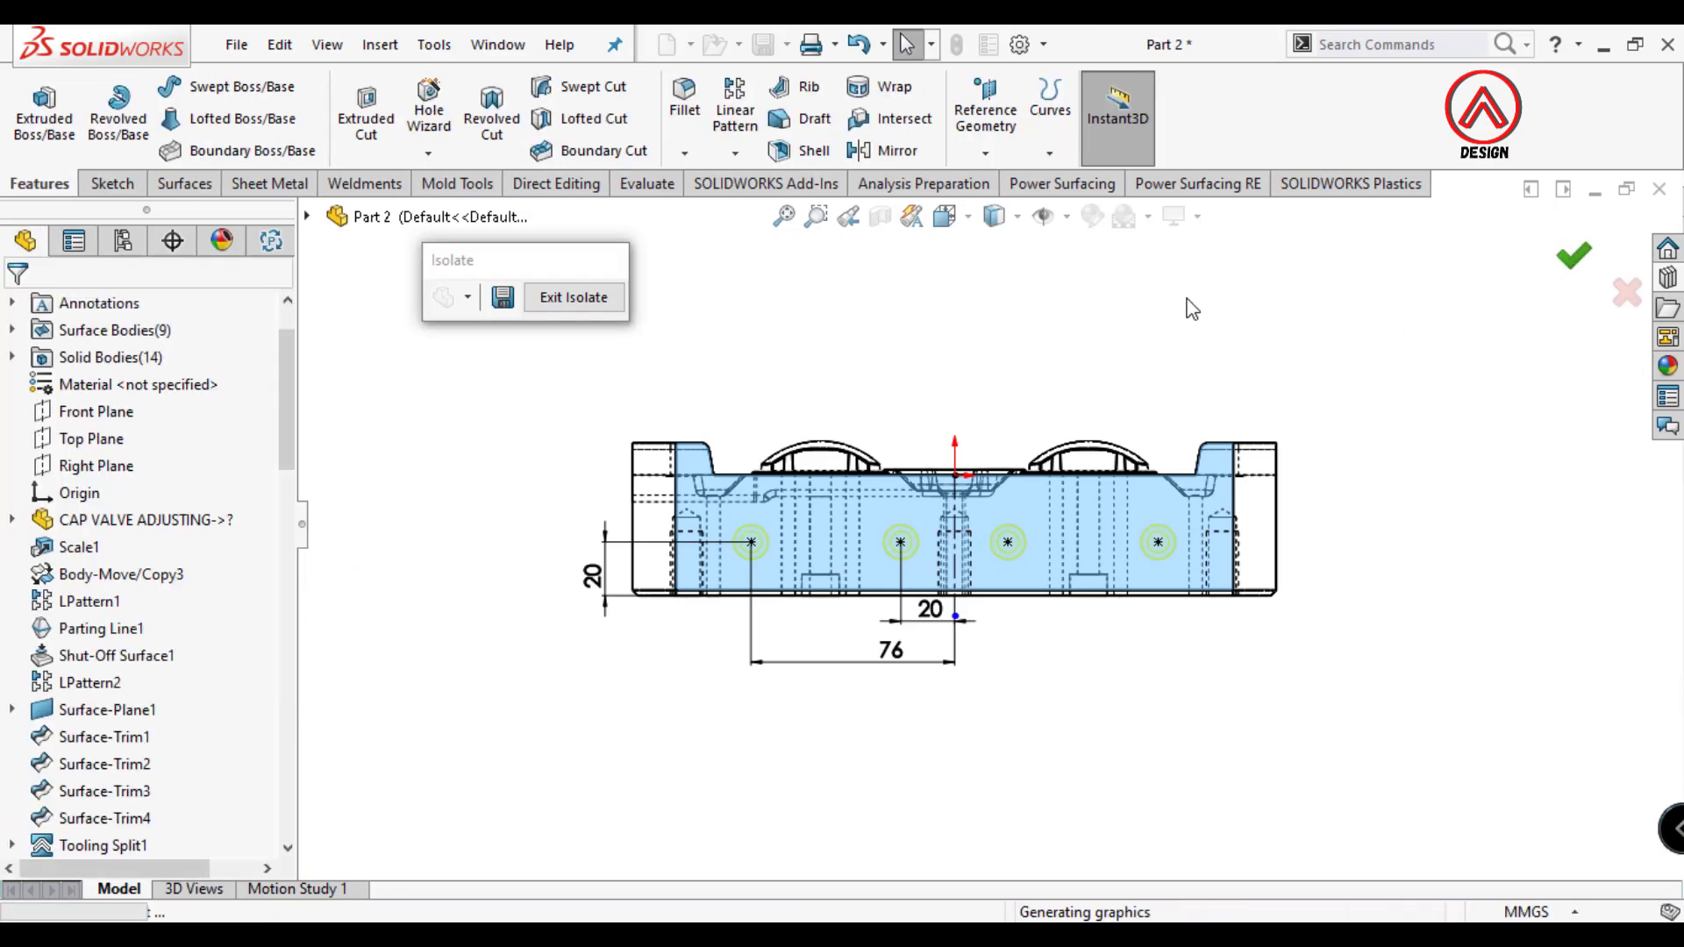
left_click(735, 152)
left_click(789, 242)
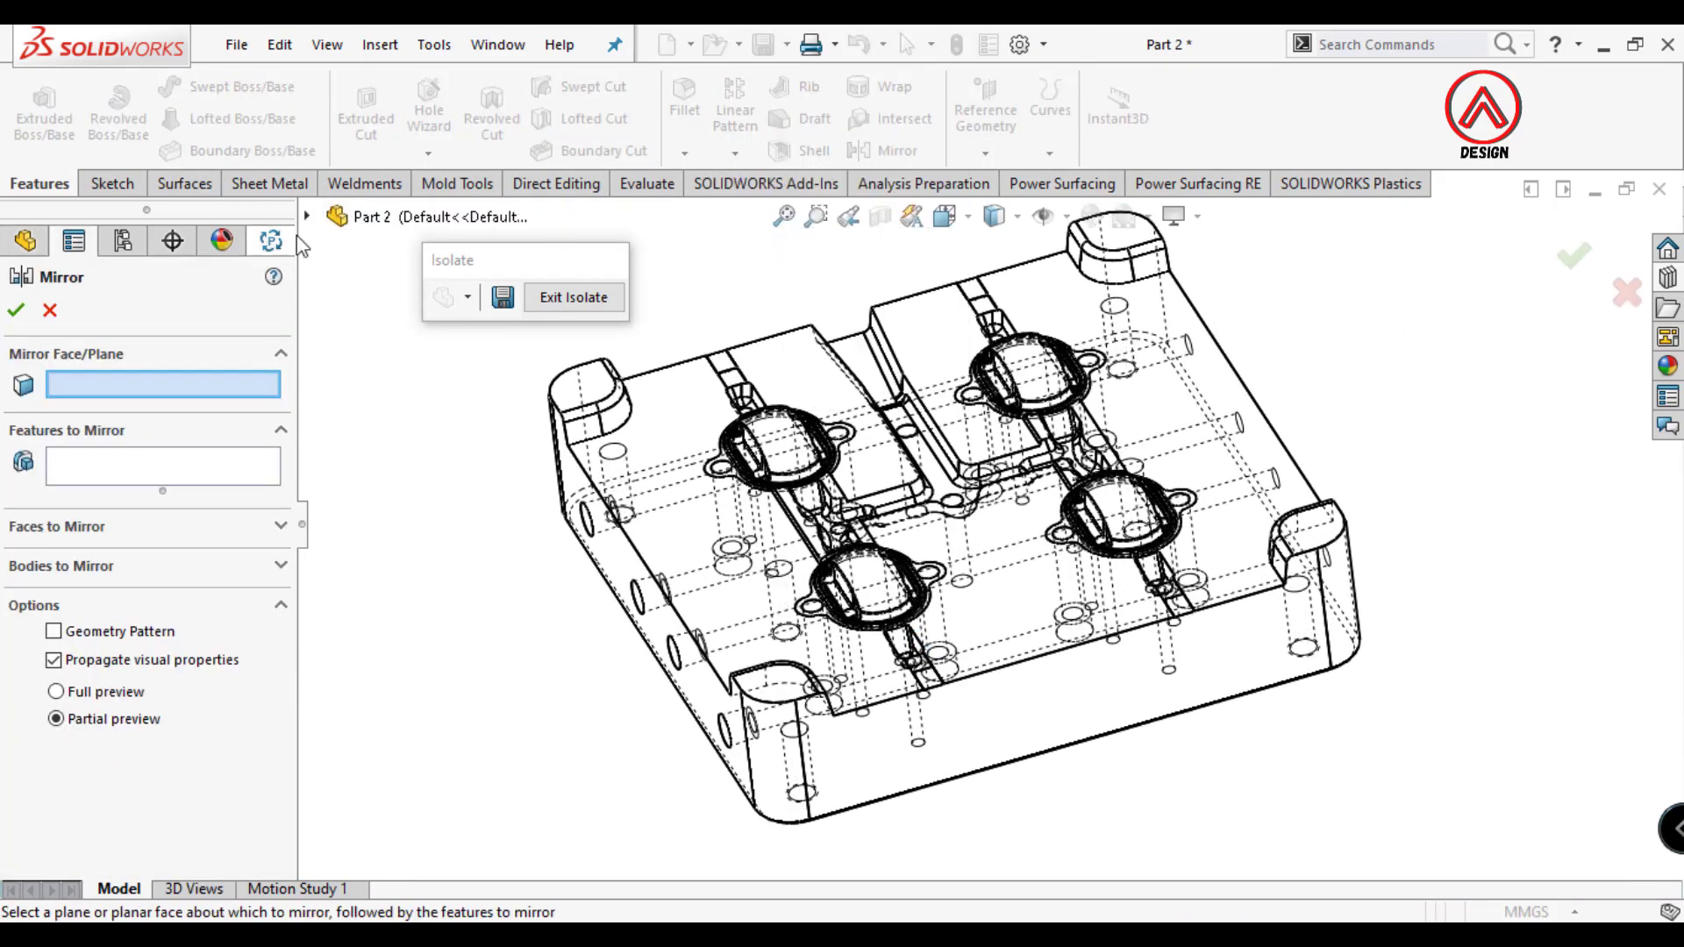
left_click(395, 465)
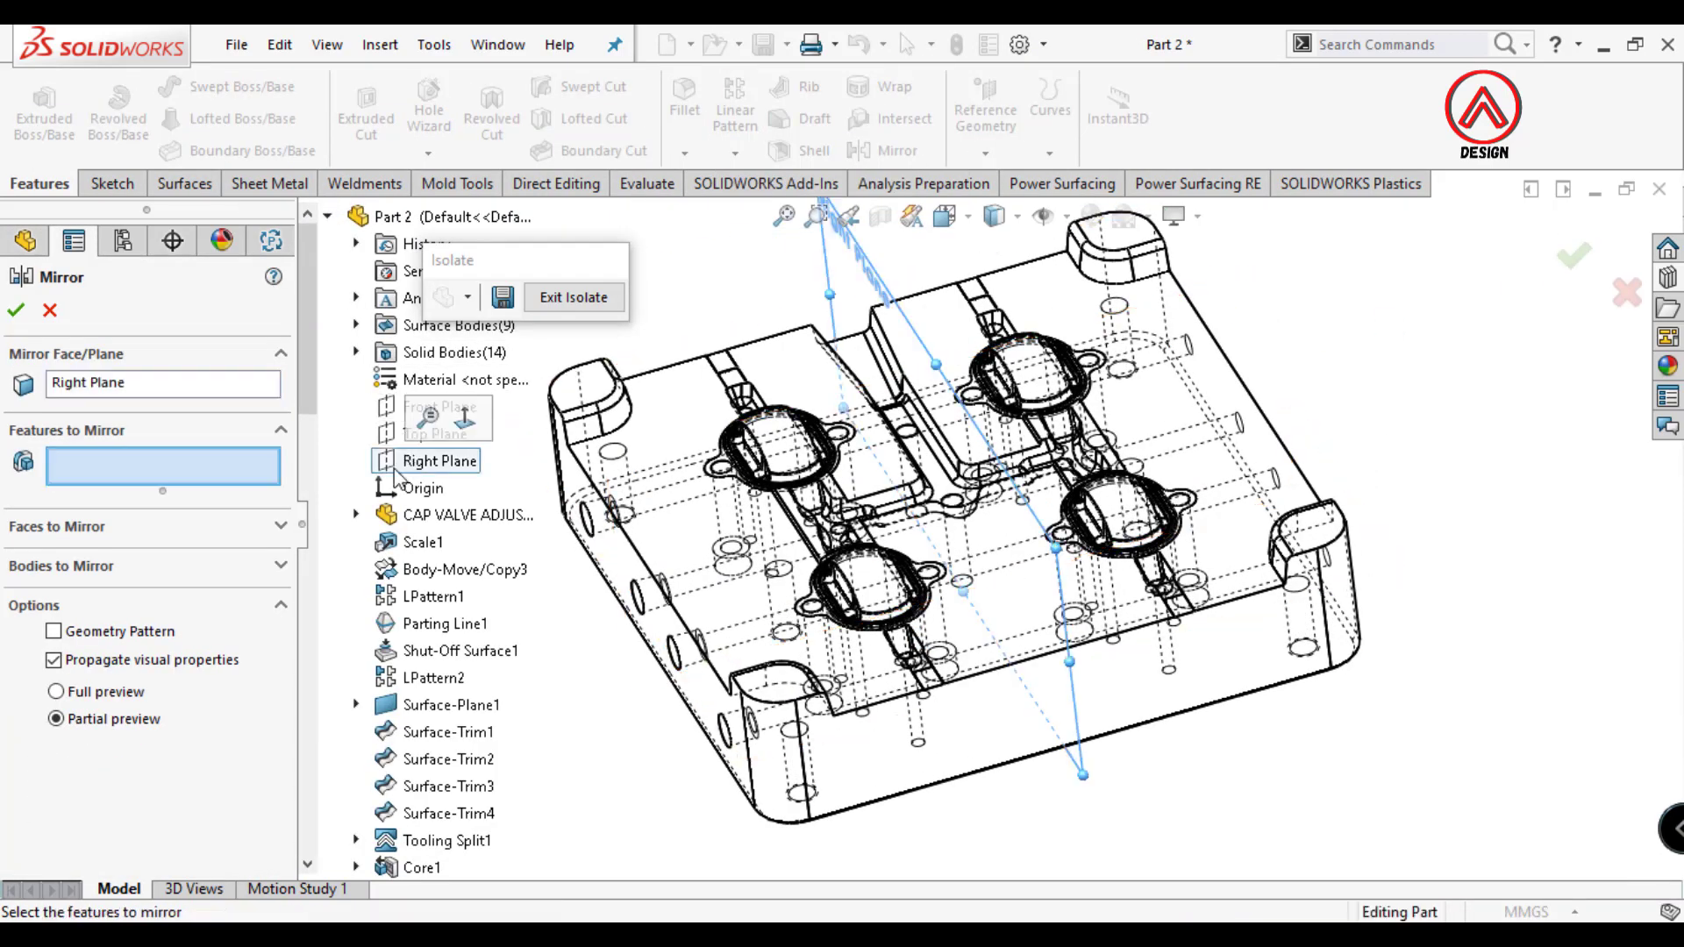
left_click_drag(312, 421, 325, 890)
Mirror 1/4 Rc Tapped Hole1 across Right Plane and orbit to check it.
left_click(465, 840)
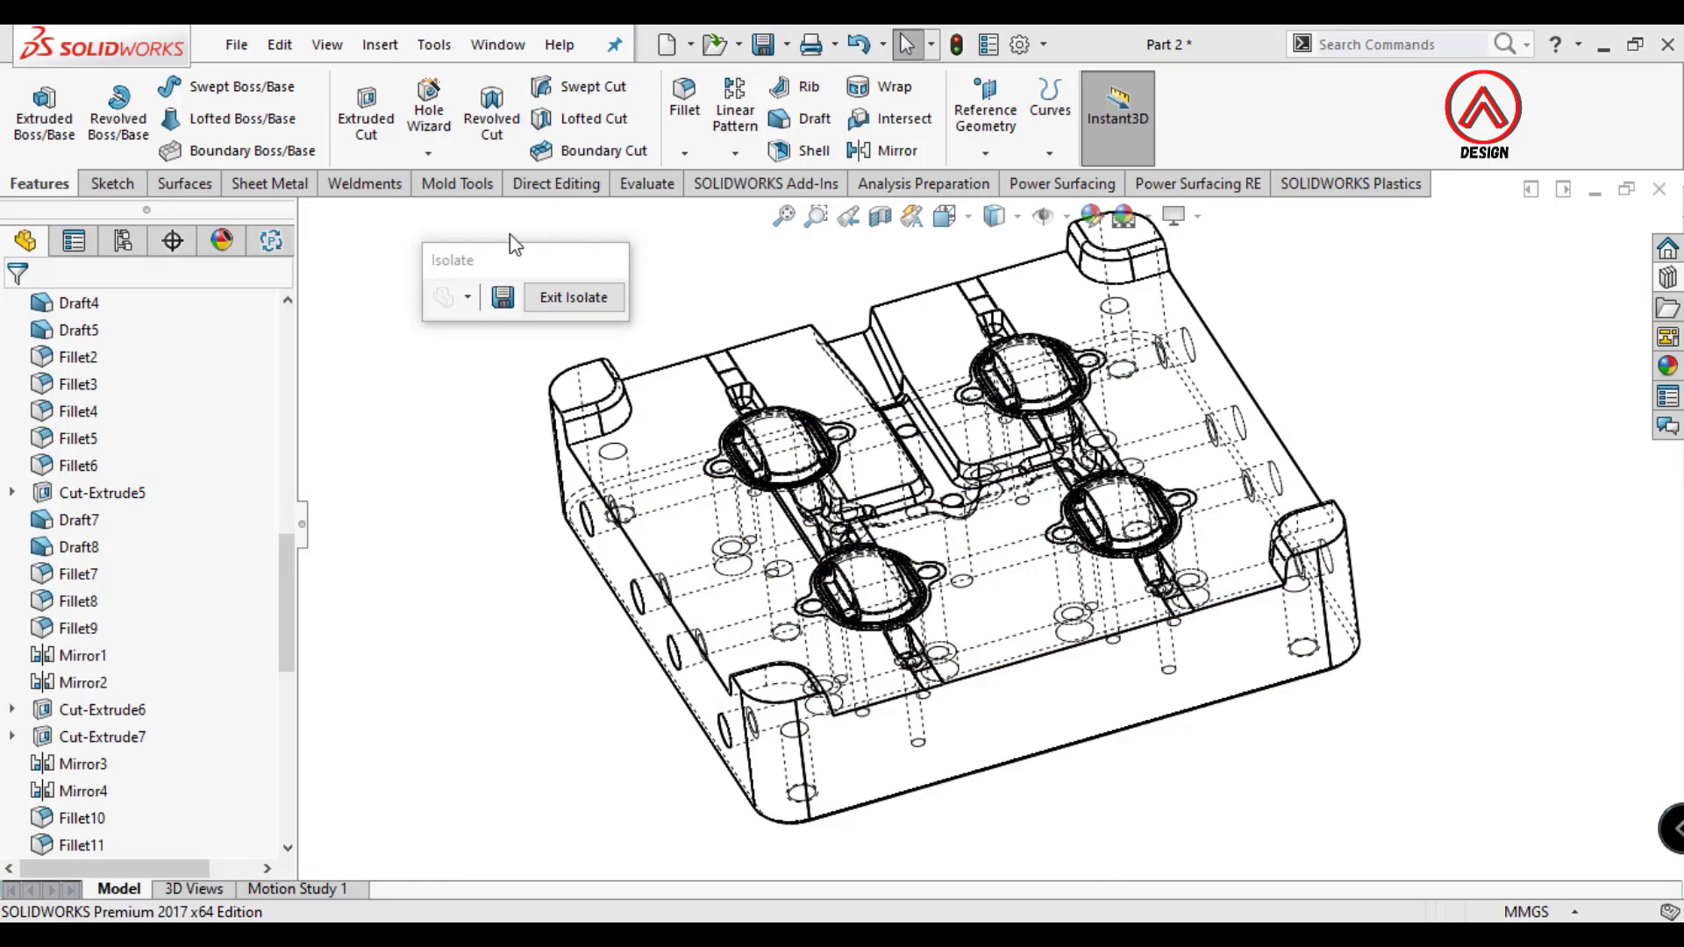
scroll(925, 601, "up", 3)
mouse_move(925, 601)
middle_mouse_down()
mouse_move(954, 730)
mouse_move(980, 599)
middle_mouse_up()
scroll(973, 588, "up", 2)
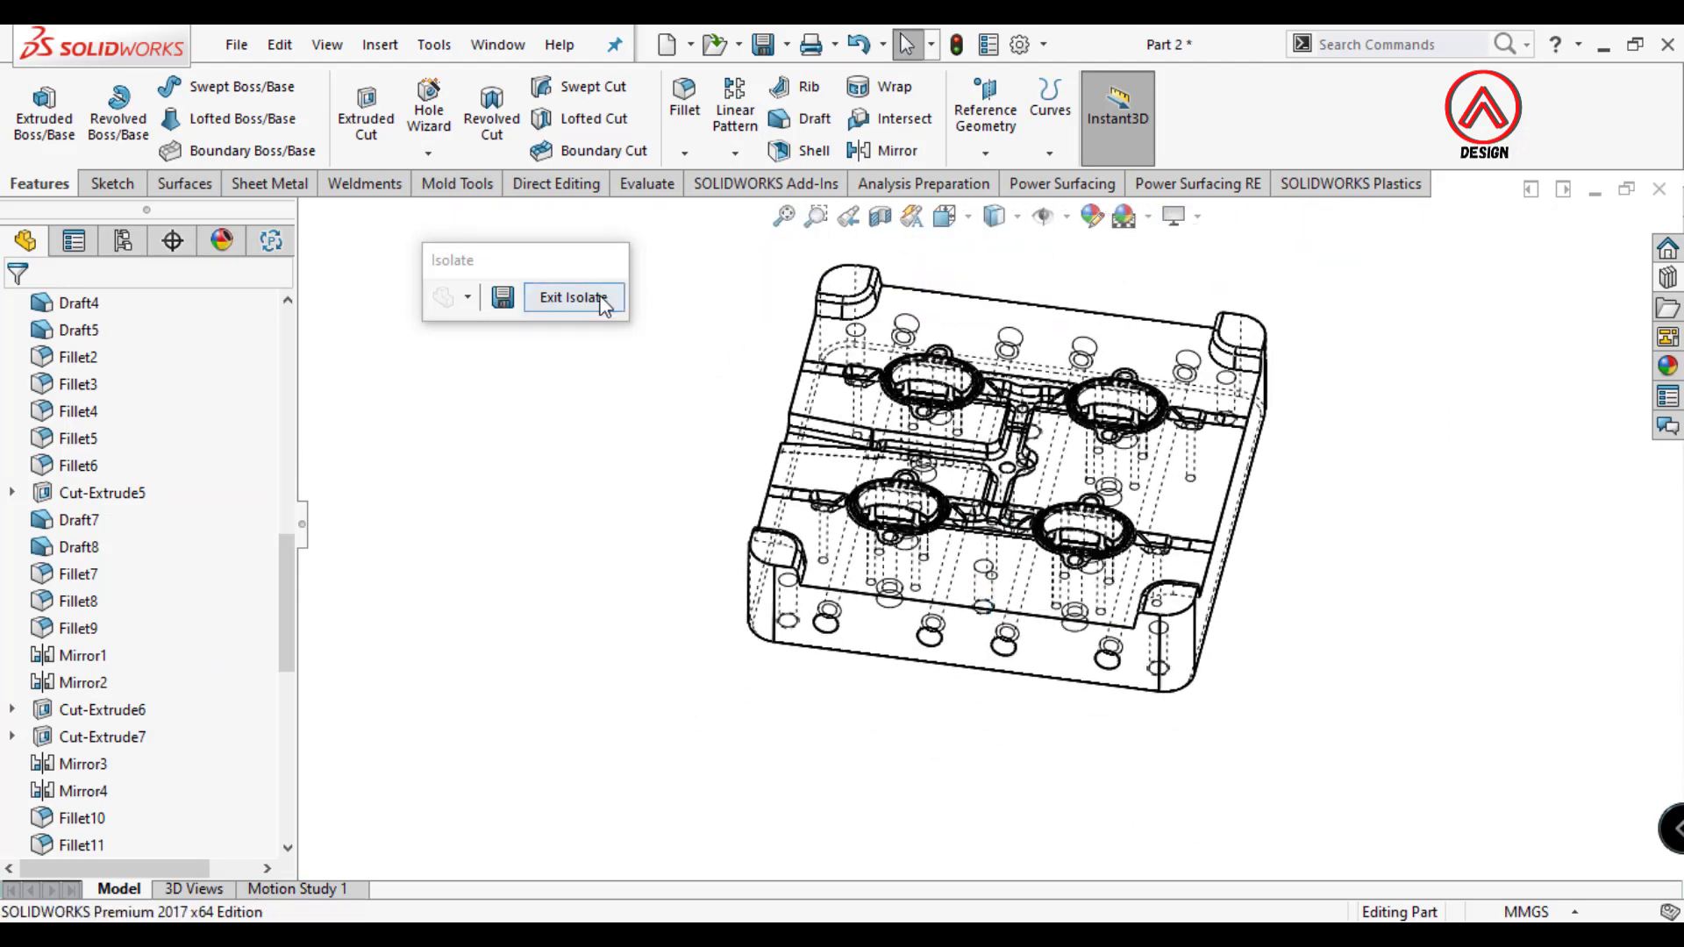
Exit Isolate, show the model shaded with edges, and select the plate's top face.
left_click(601, 297)
left_click(996, 252)
mouse_move(997, 263)
middle_mouse_down()
mouse_move(985, 345)
mouse_move(1045, 537)
middle_mouse_up()
left_click(1088, 361)
Isolate the plate body and view its top face Normal To.
right_click(1154, 394)
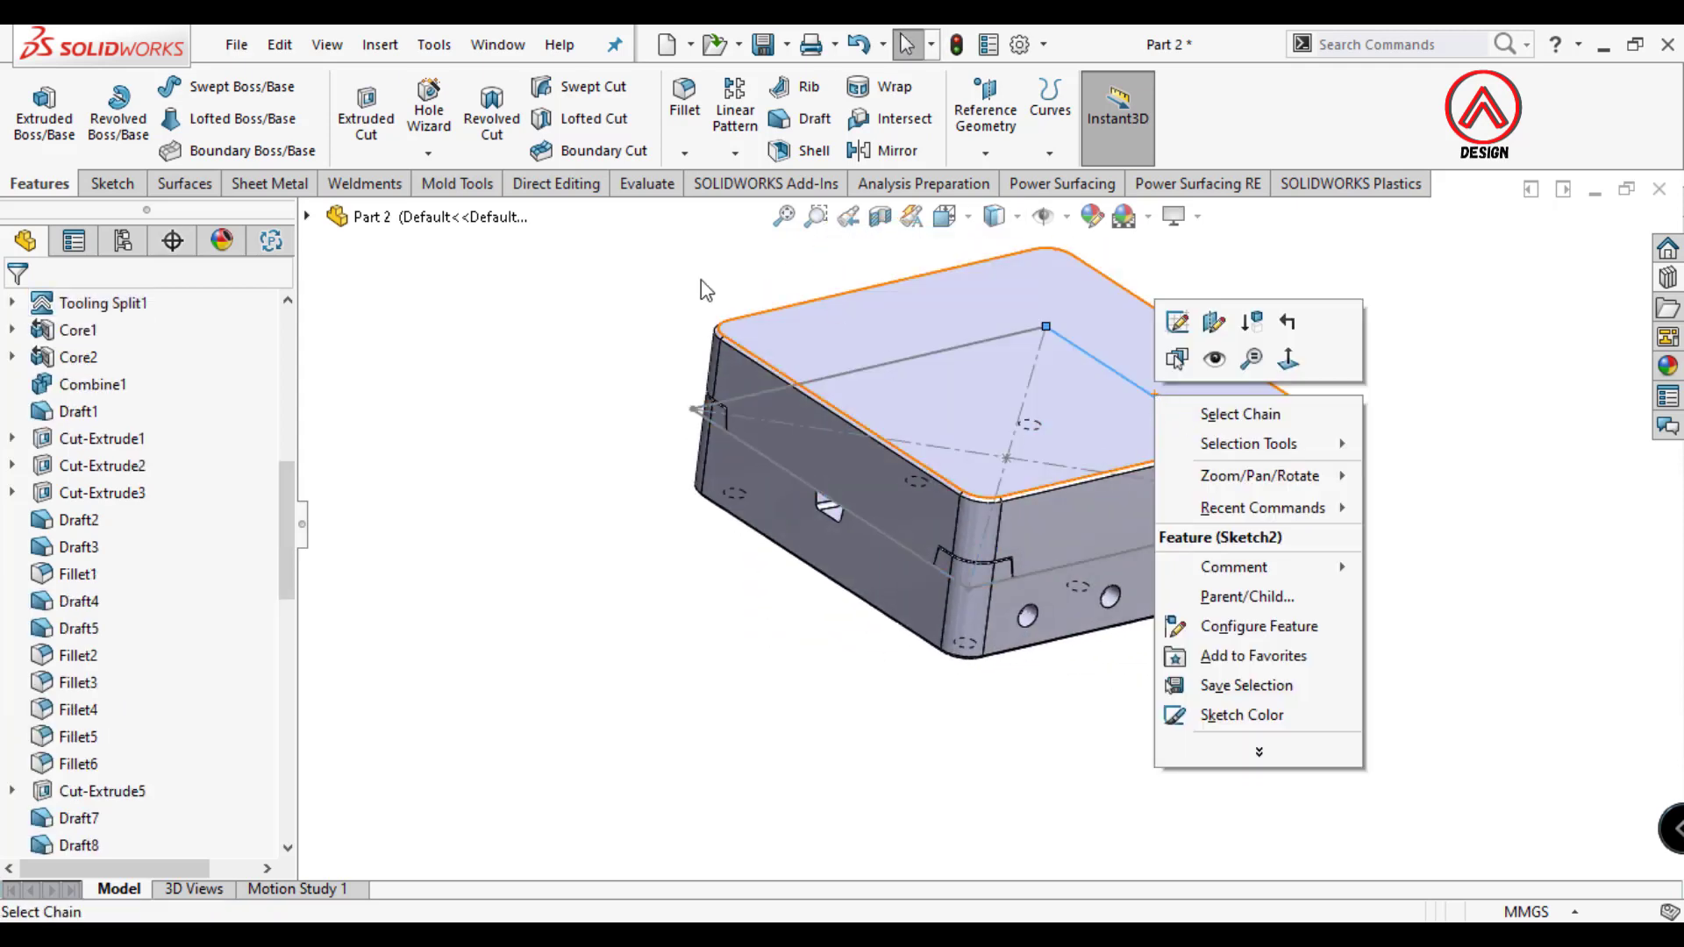
left_click(702, 281)
right_click(889, 320)
key("Escape")
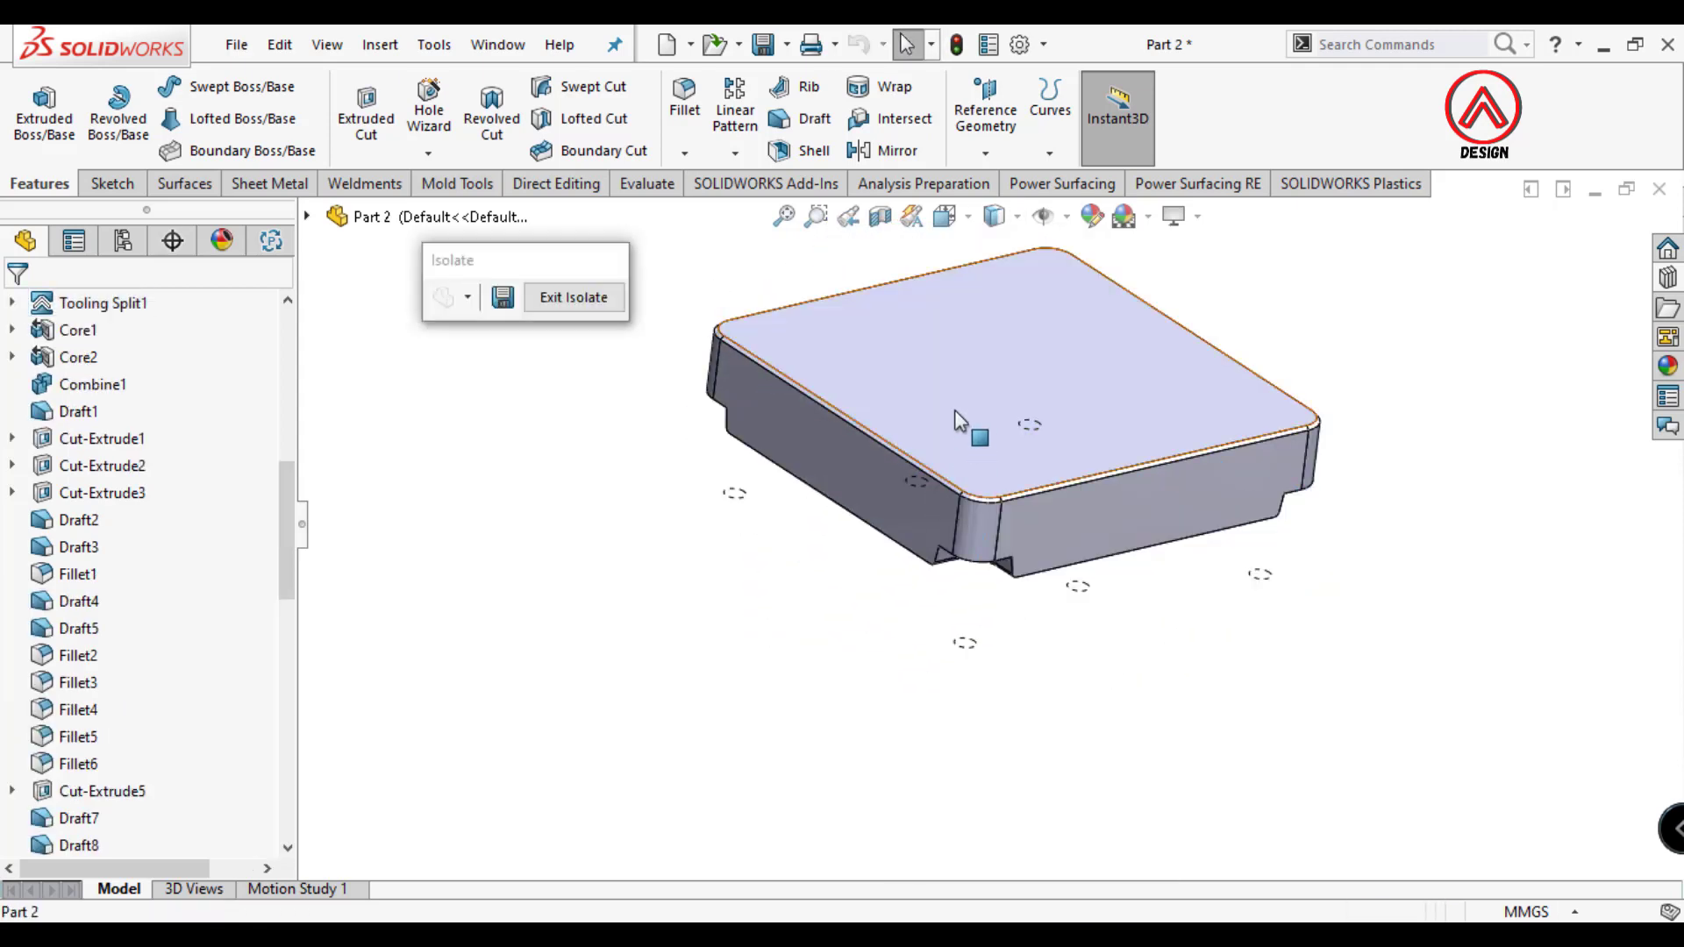
left_click(955, 409)
left_click(1024, 333)
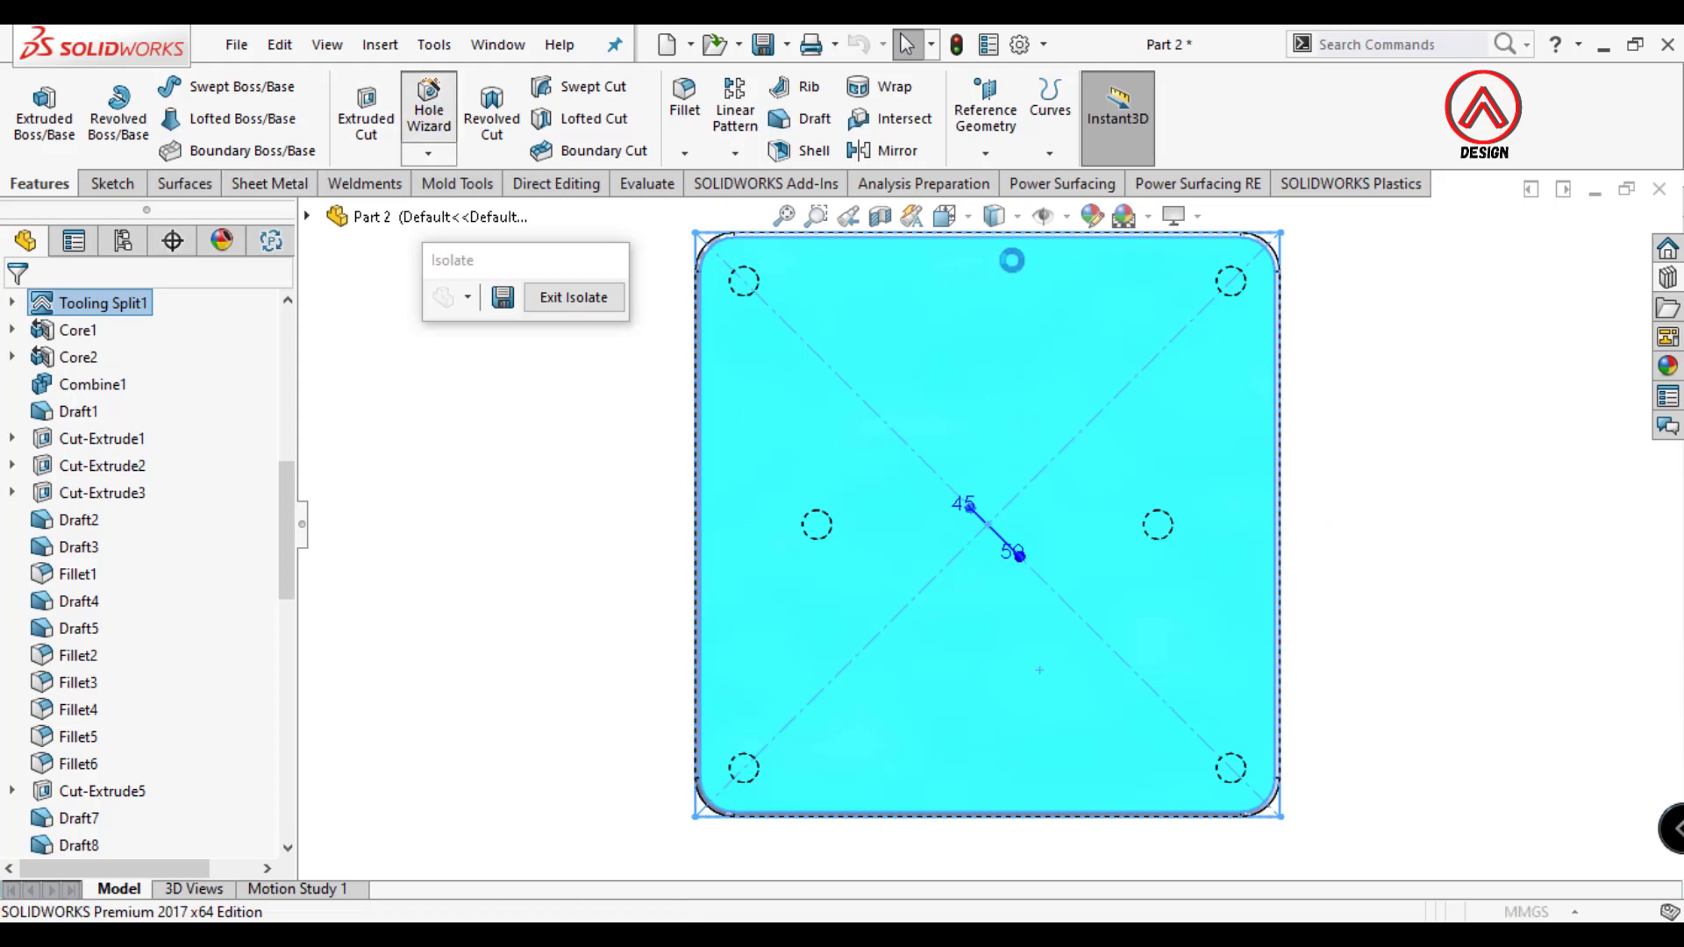
Set up an M12 Bottoming Tapped Hole in Hole Wizard with a Blind tap drill.
left_click(1016, 215)
left_click(38, 632)
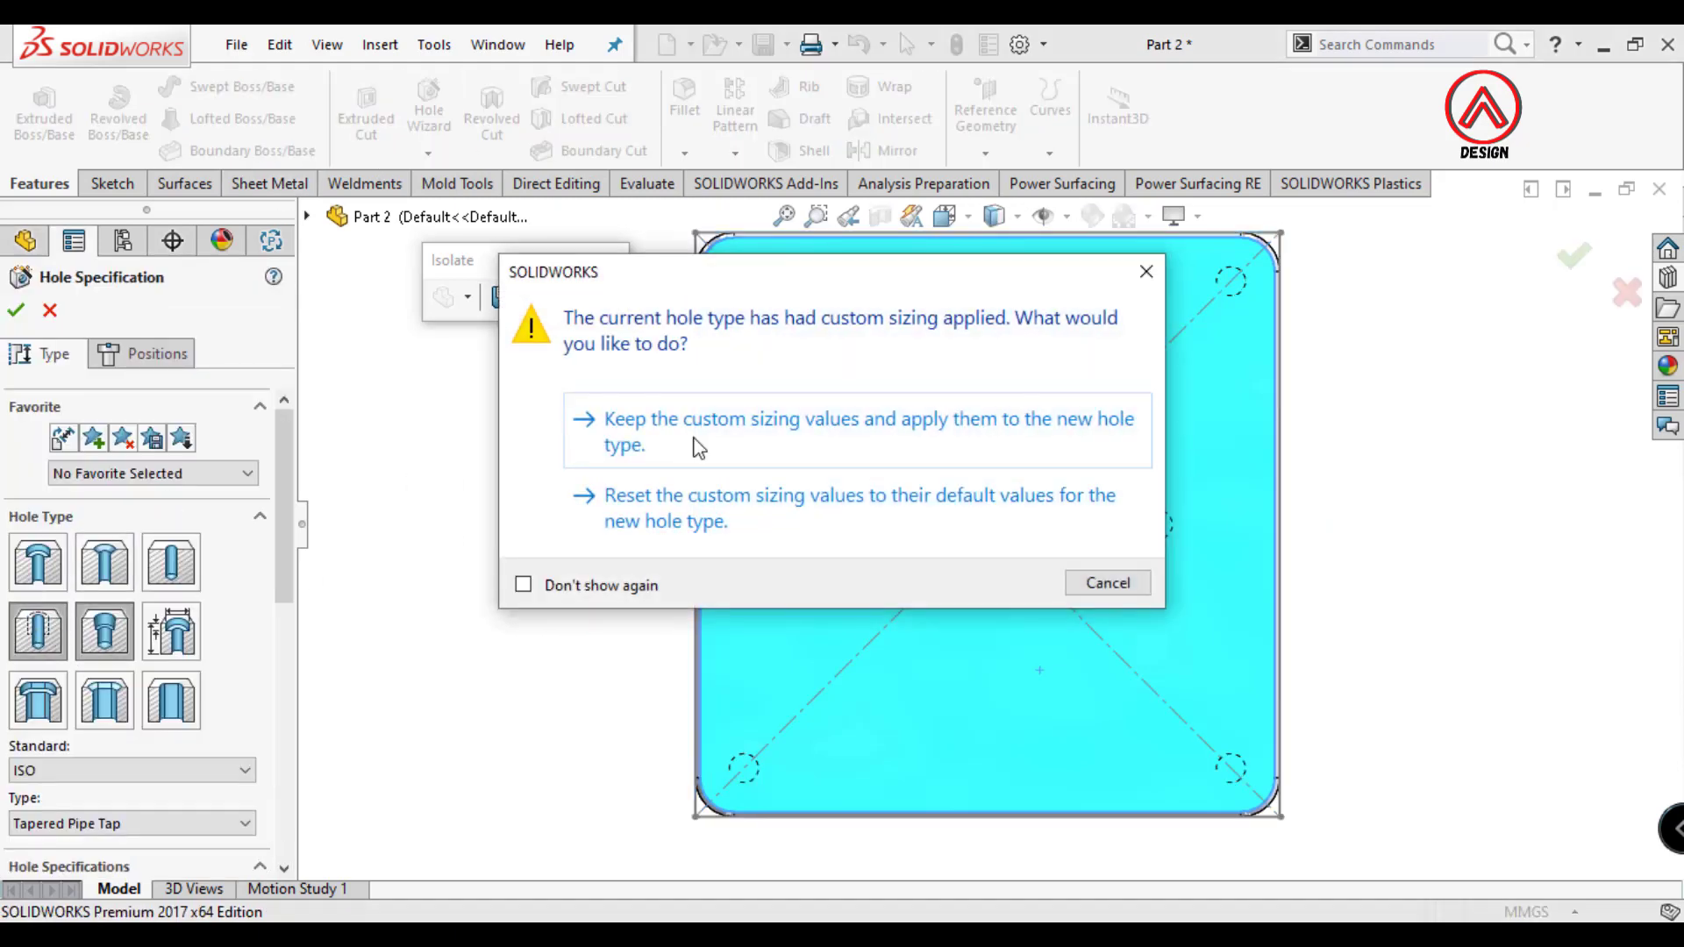
left_click(696, 444)
left_click_drag(283, 491, 276, 651)
left_click(129, 611)
left_click(132, 504)
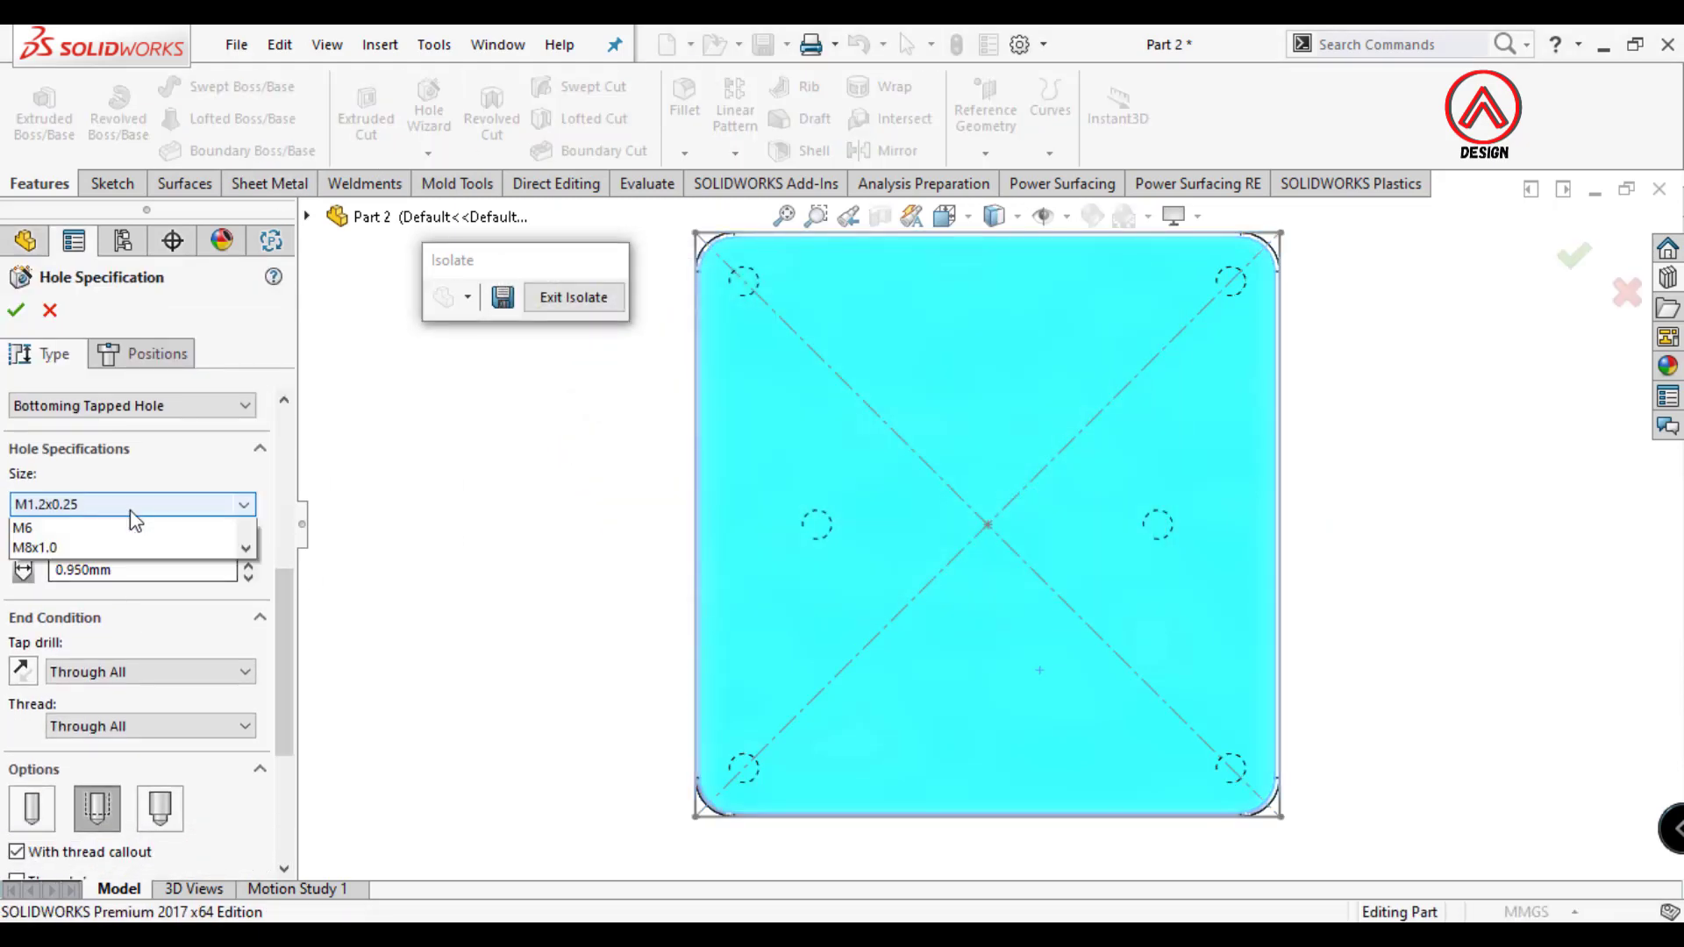
scroll(50, 723, "down", 1)
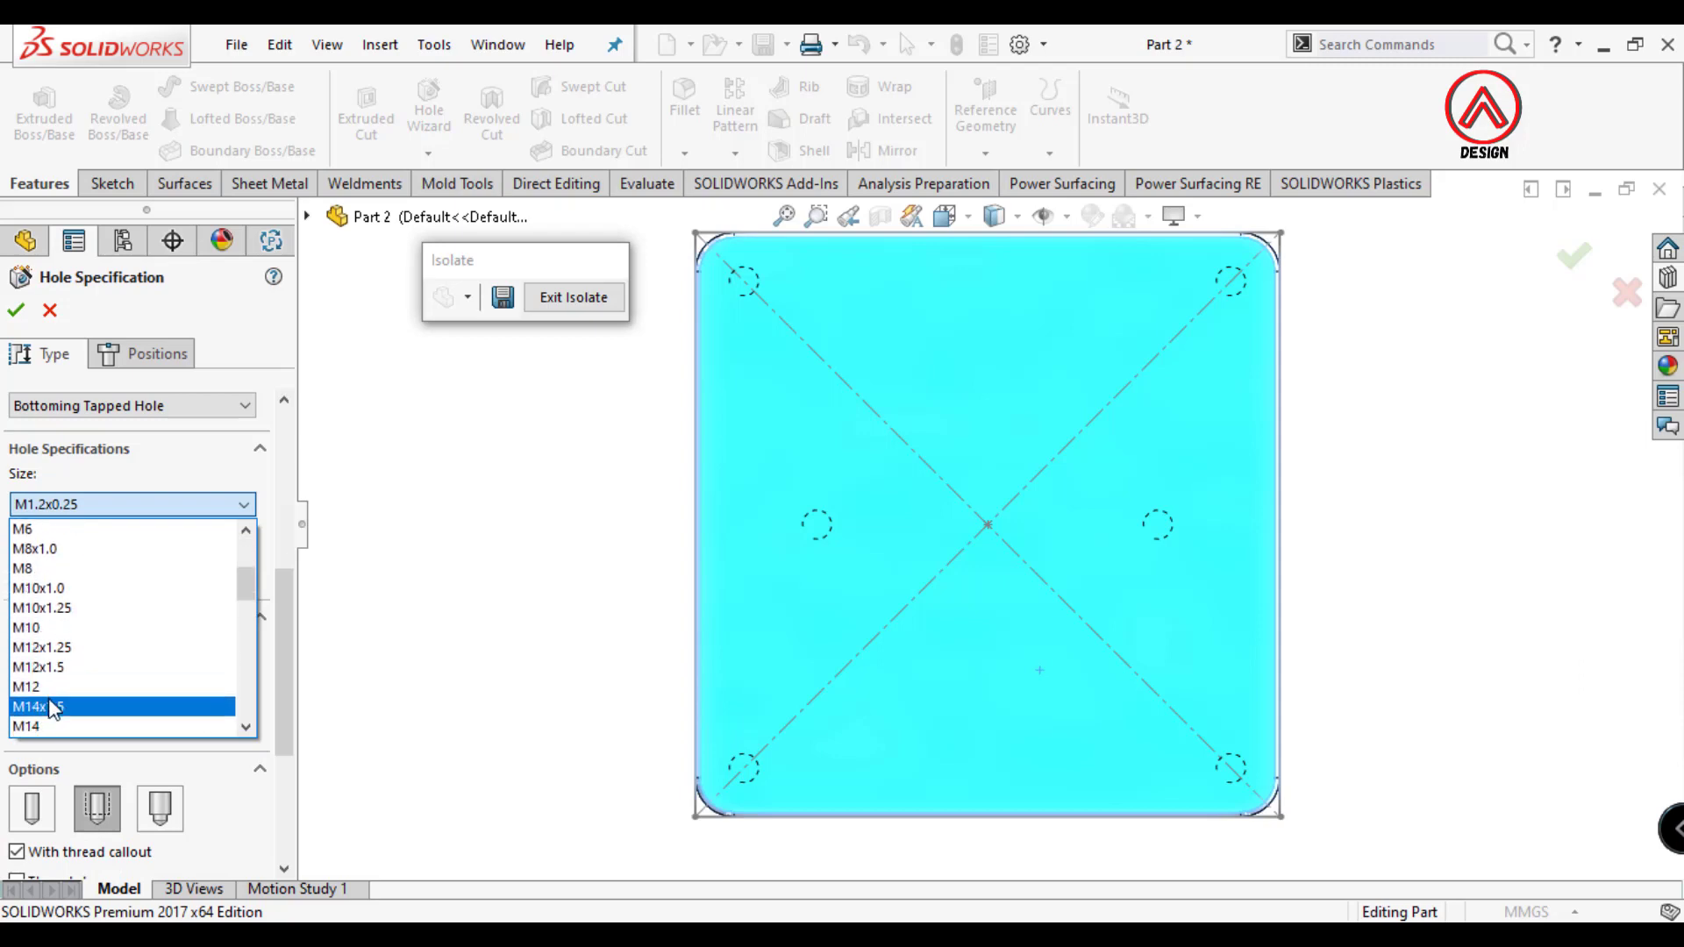
left_click(54, 706)
mouse_move(291, 661)
left_mouse_down()
mouse_move(282, 723)
mouse_move(281, 448)
left_mouse_up()
left_click(149, 564)
left_click(78, 580)
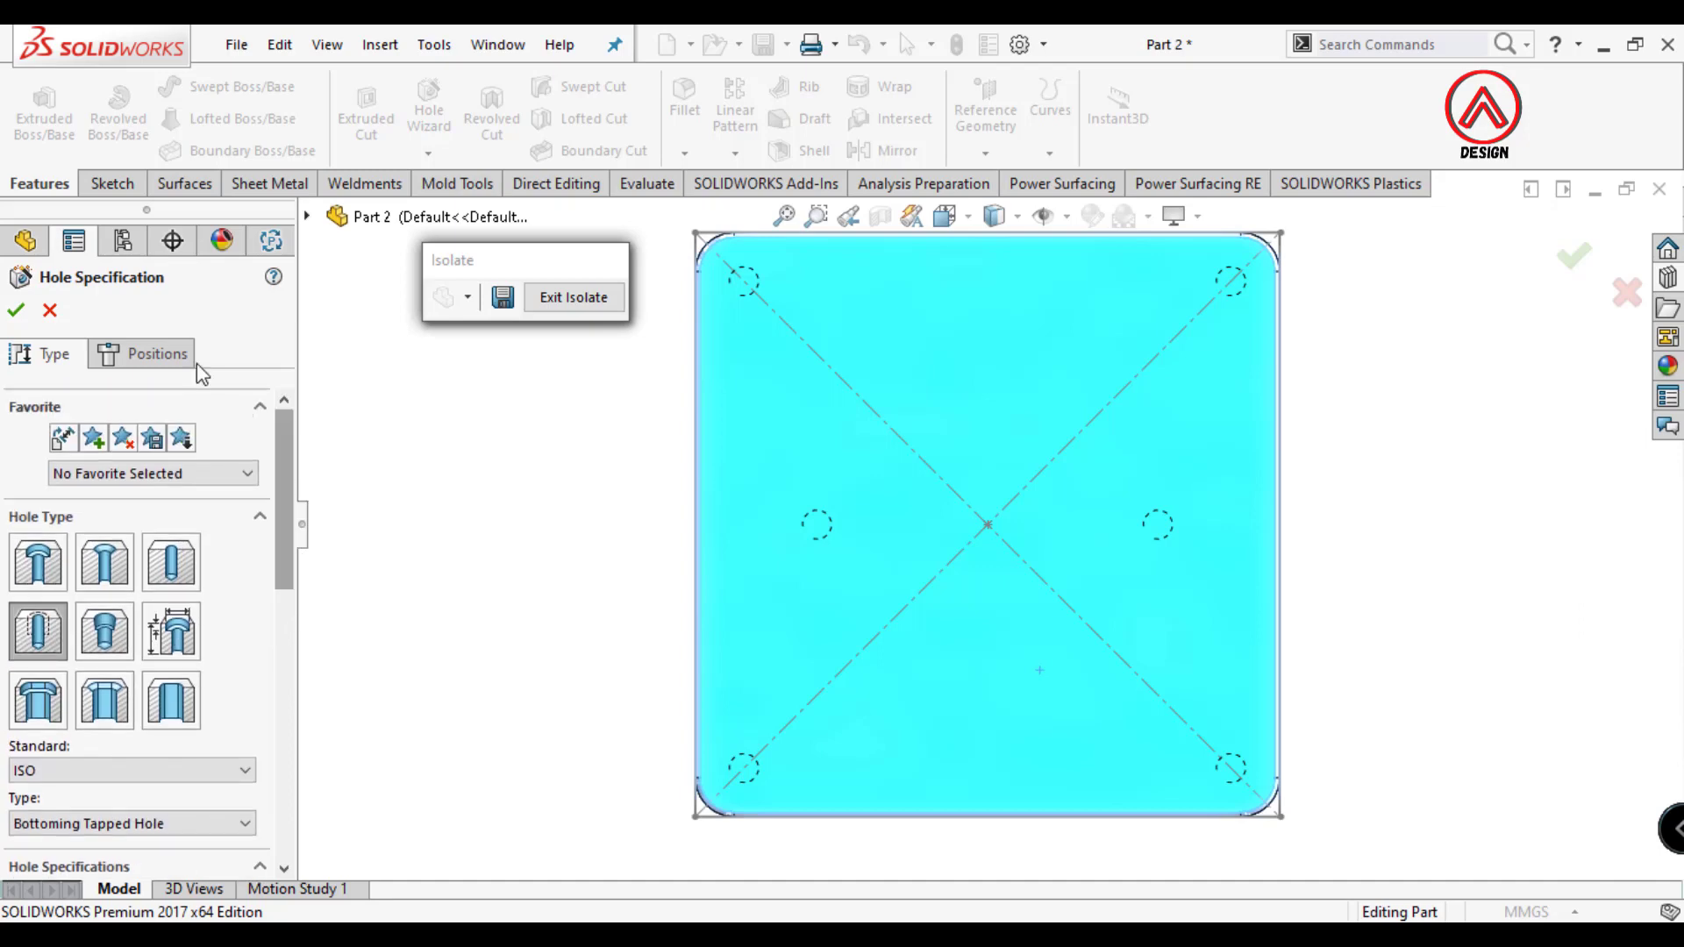
Fit the view and show the hidden solid bodies before positioning holes.
left_click(147, 360)
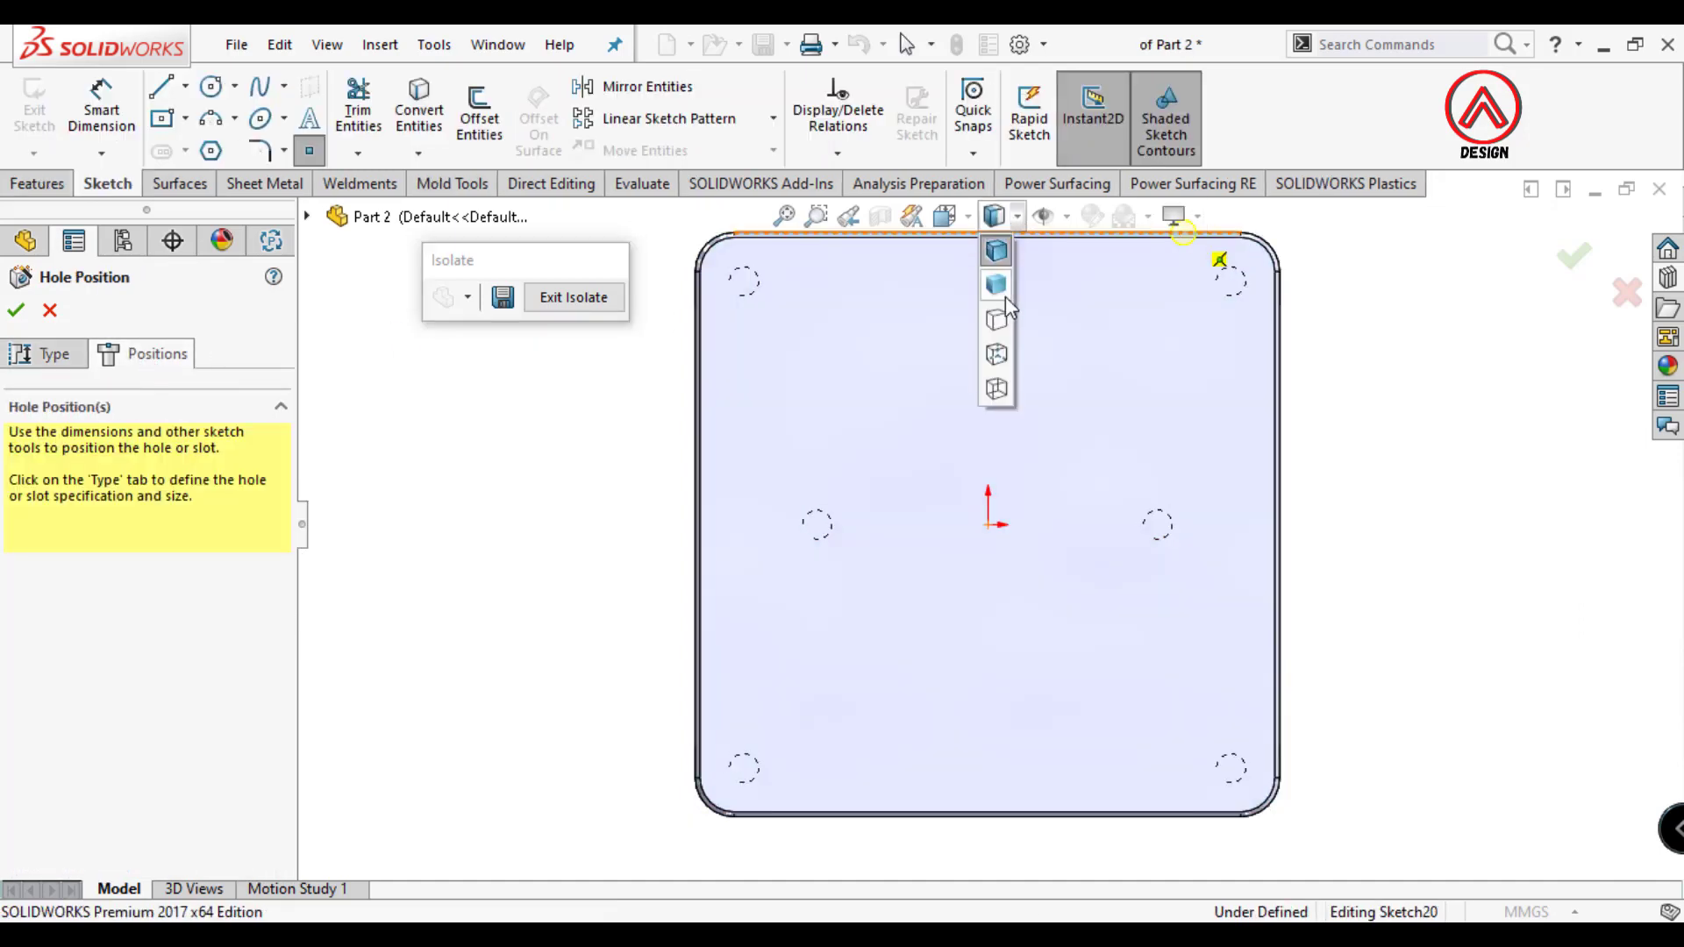
scroll(789, 290, "down", 4)
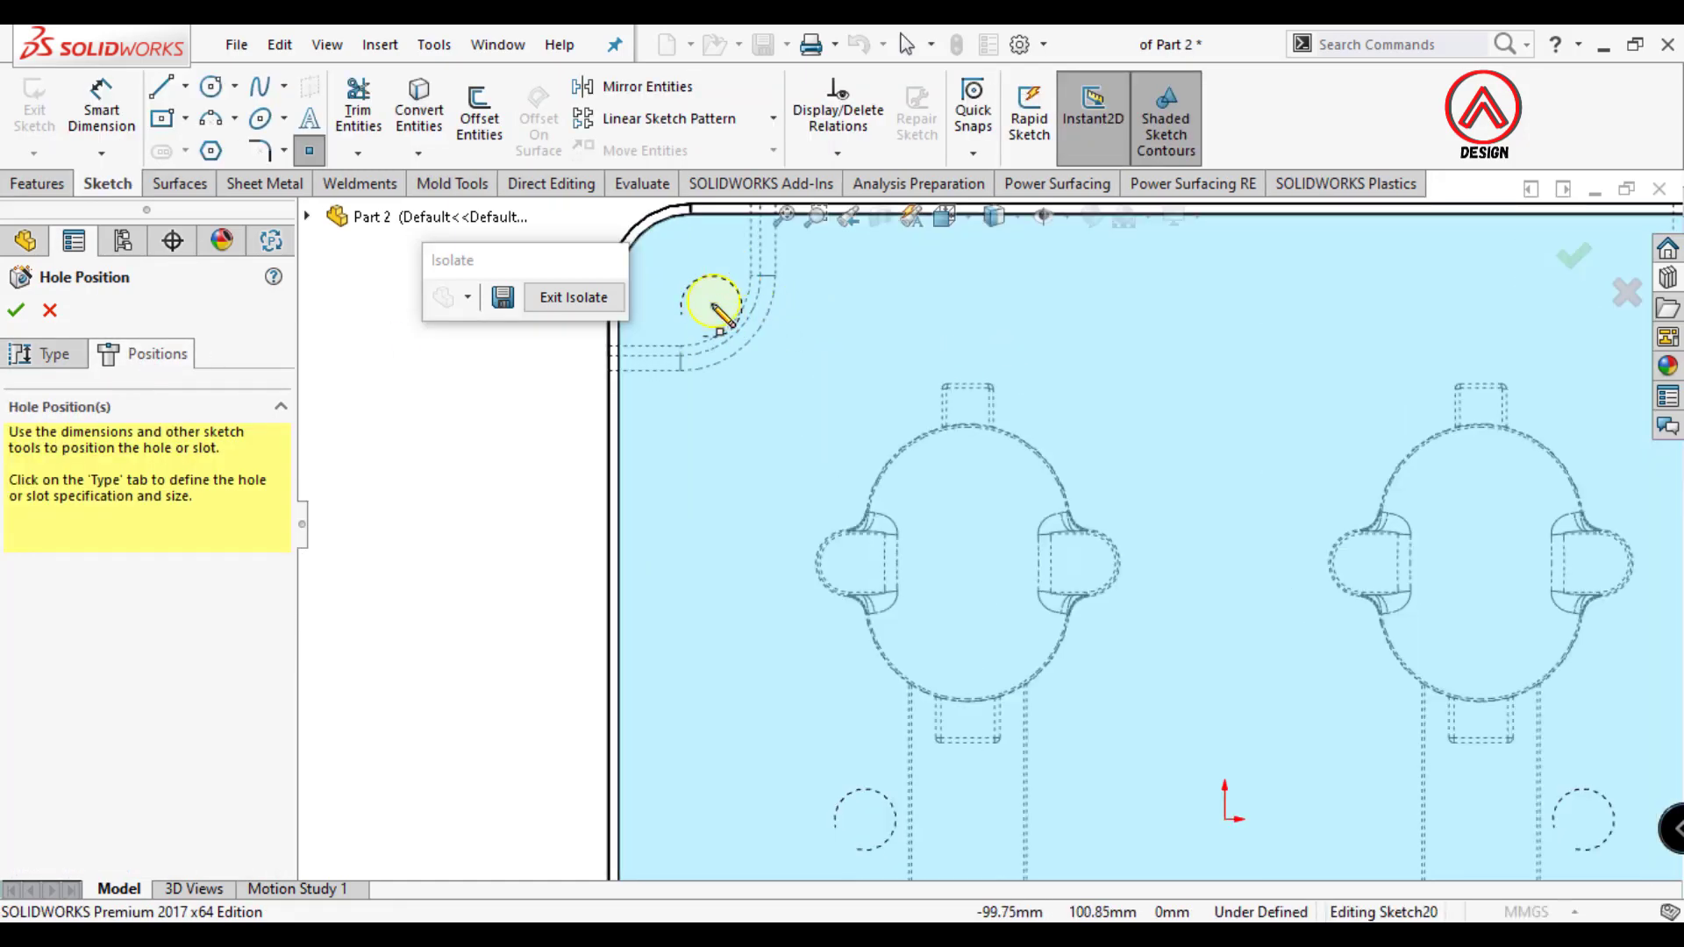
key("f")
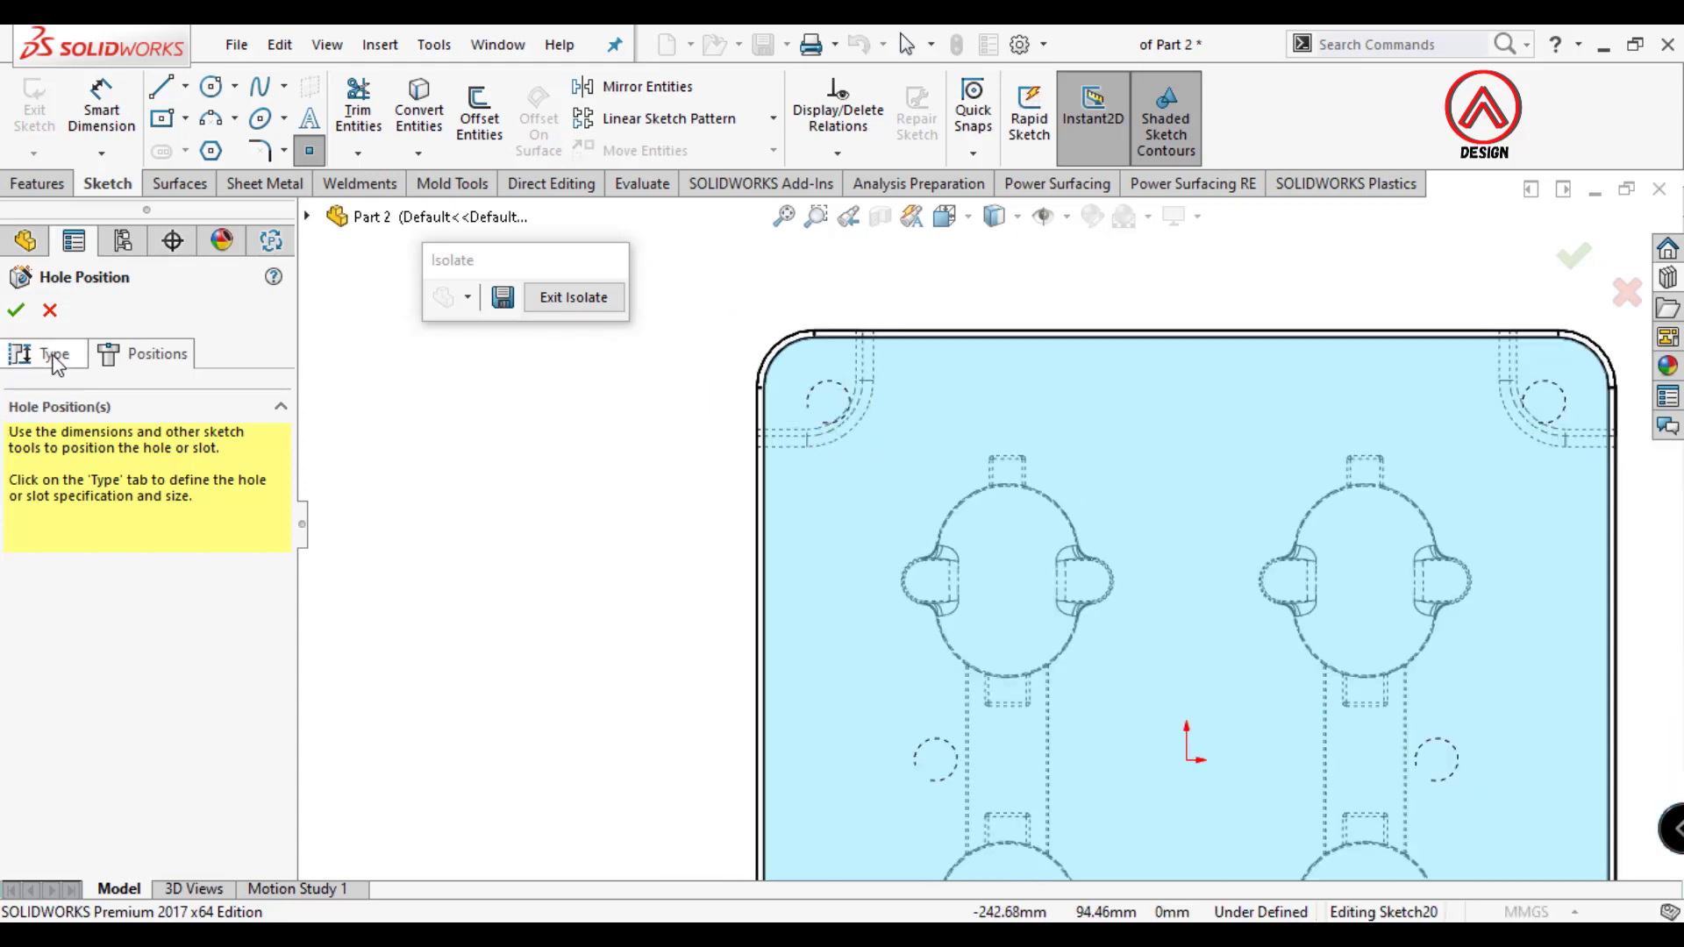
left_click(54, 361)
scroll(270, 619, "down", 5)
scroll(138, 693, "down", 5)
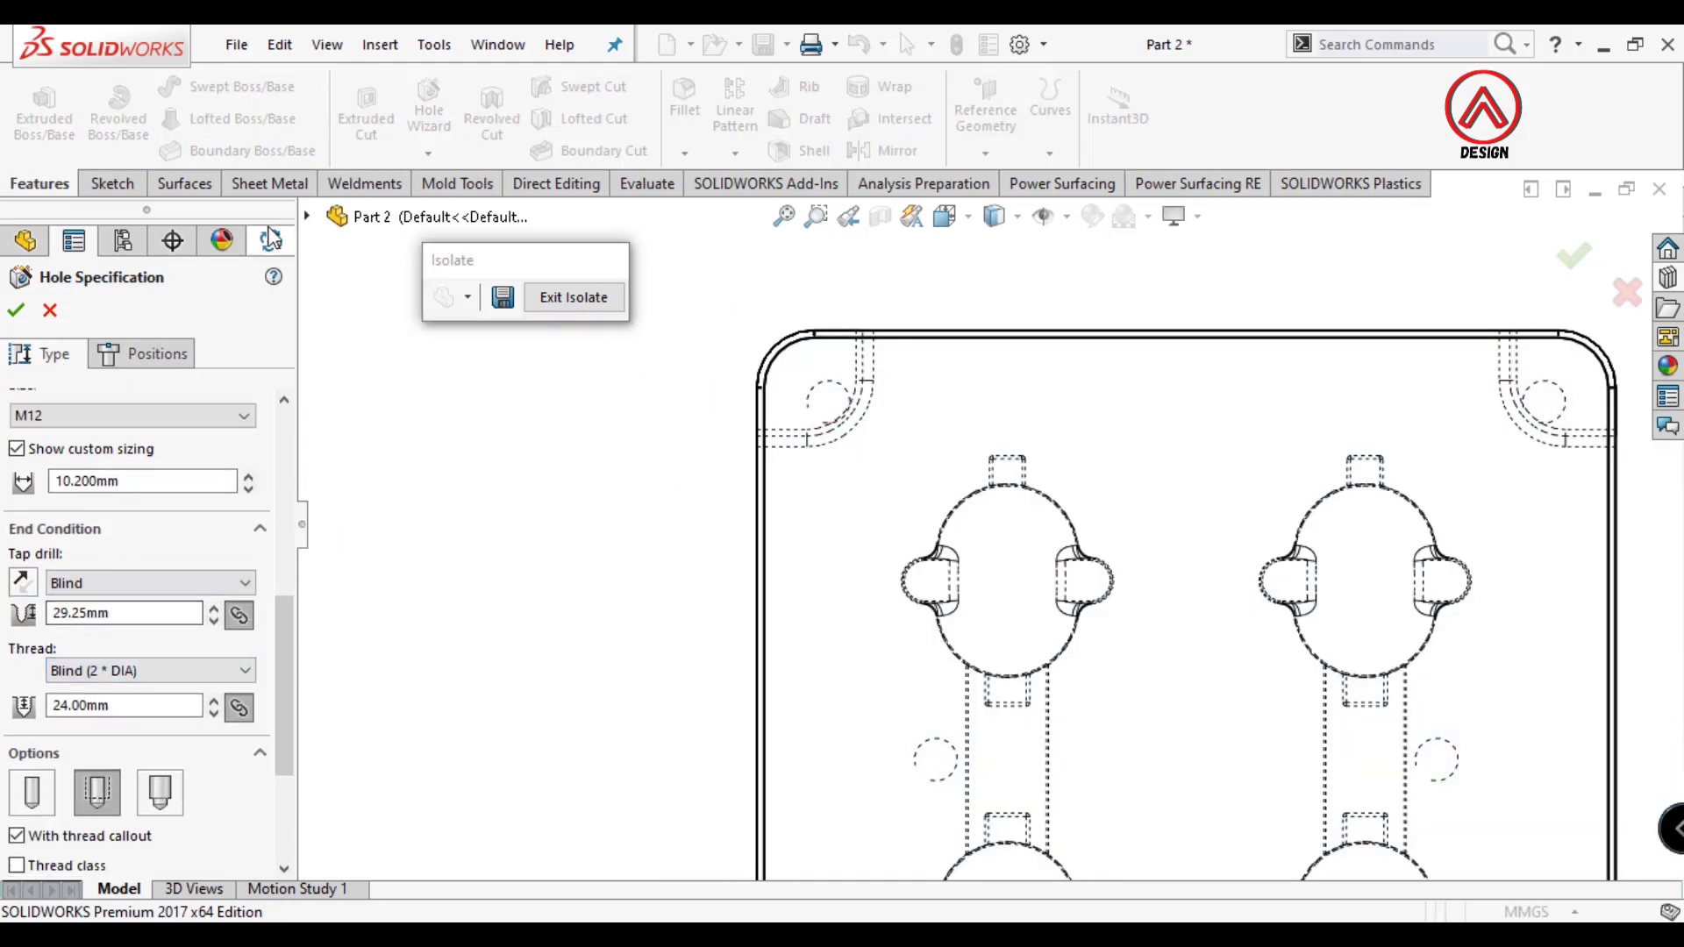
left_click(306, 220)
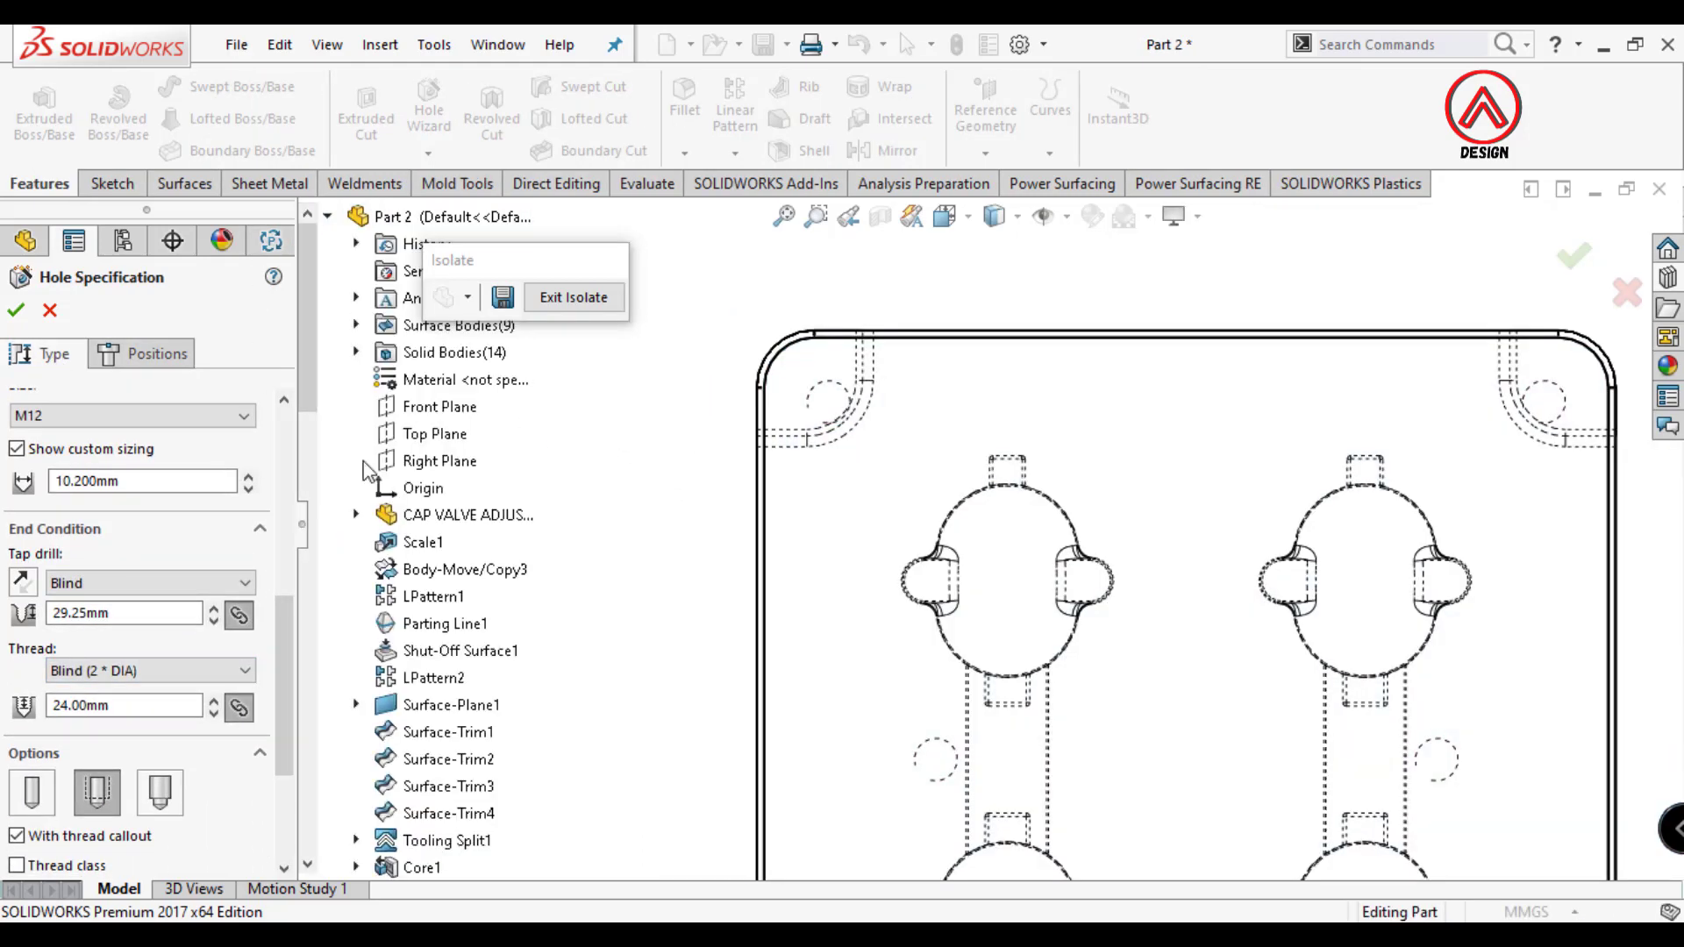
left_click(357, 354)
right_click(423, 760)
left_click(492, 805)
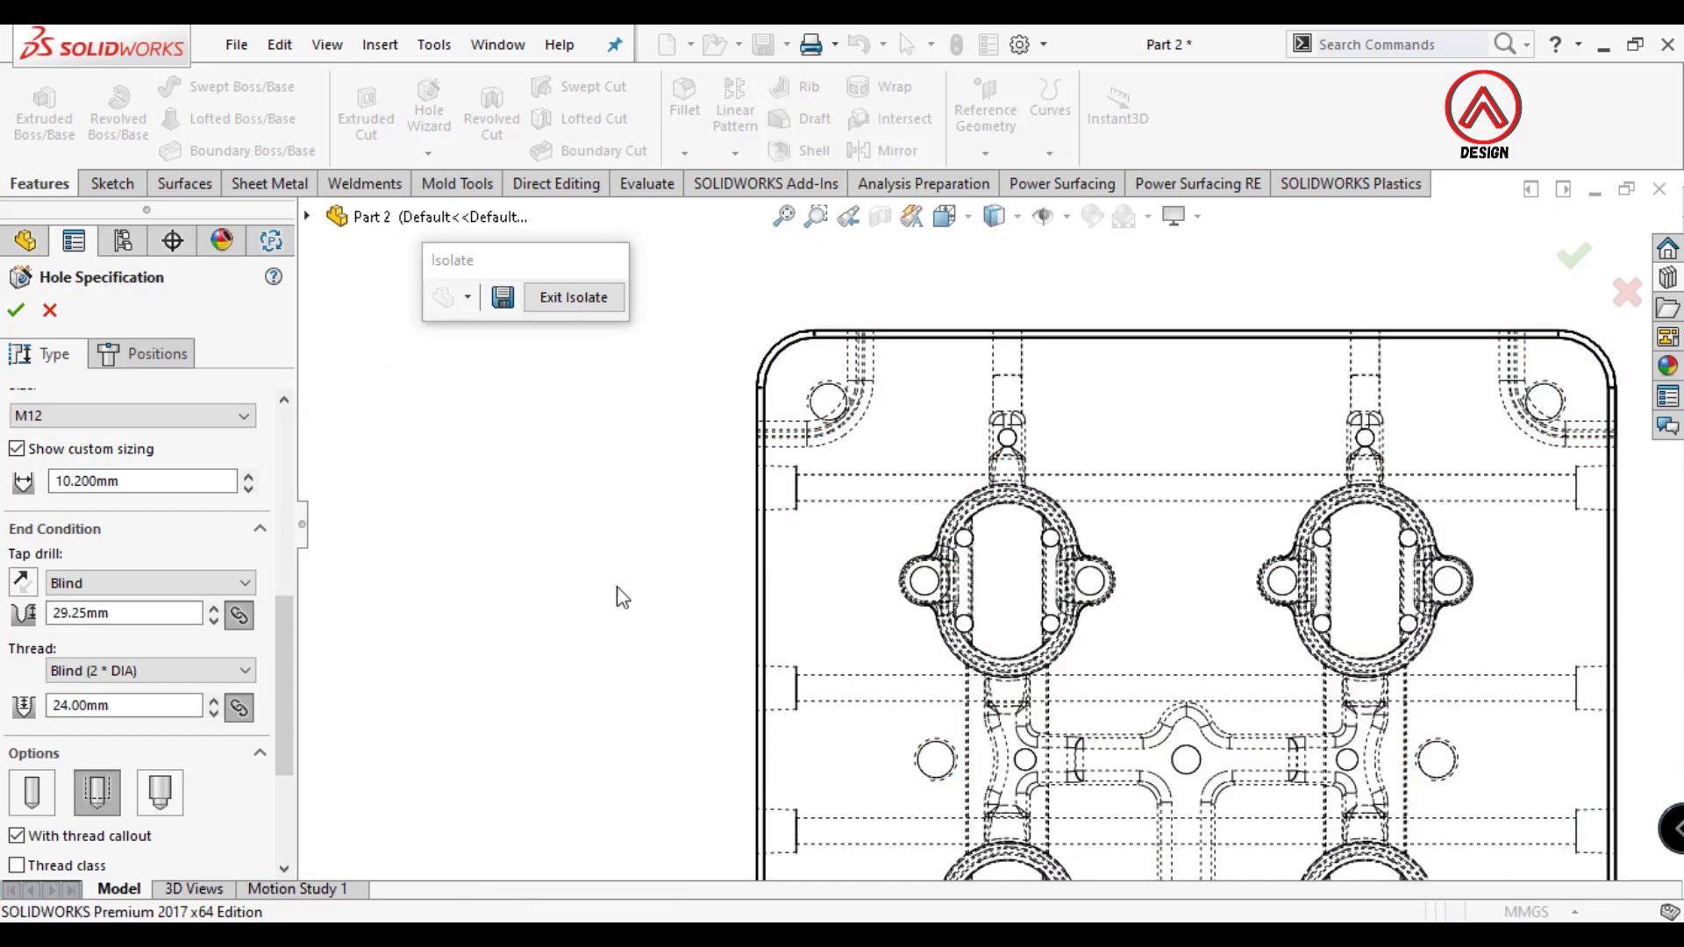
left_click(140, 354)
Place M12 hole points at the centres of the four rounded corner arcs.
scroll(768, 433, "up", 3)
scroll(833, 421, "up", 2)
left_click(870, 430)
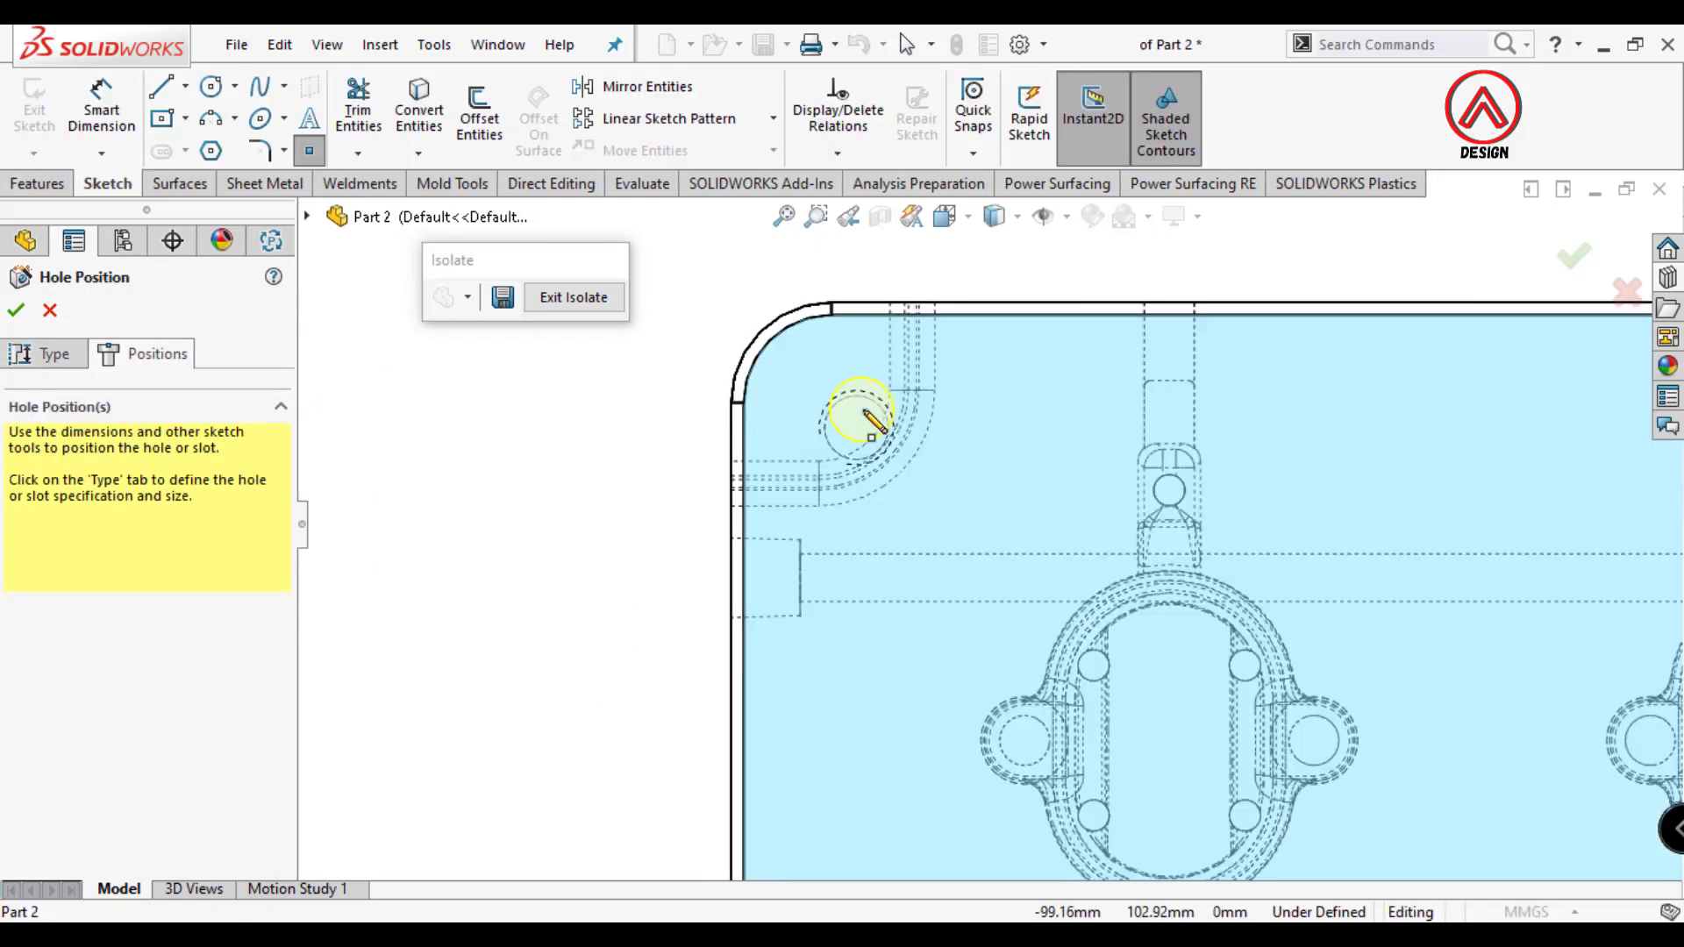
scroll(1120, 647, "down", 5)
scroll(1222, 459, "up", 5)
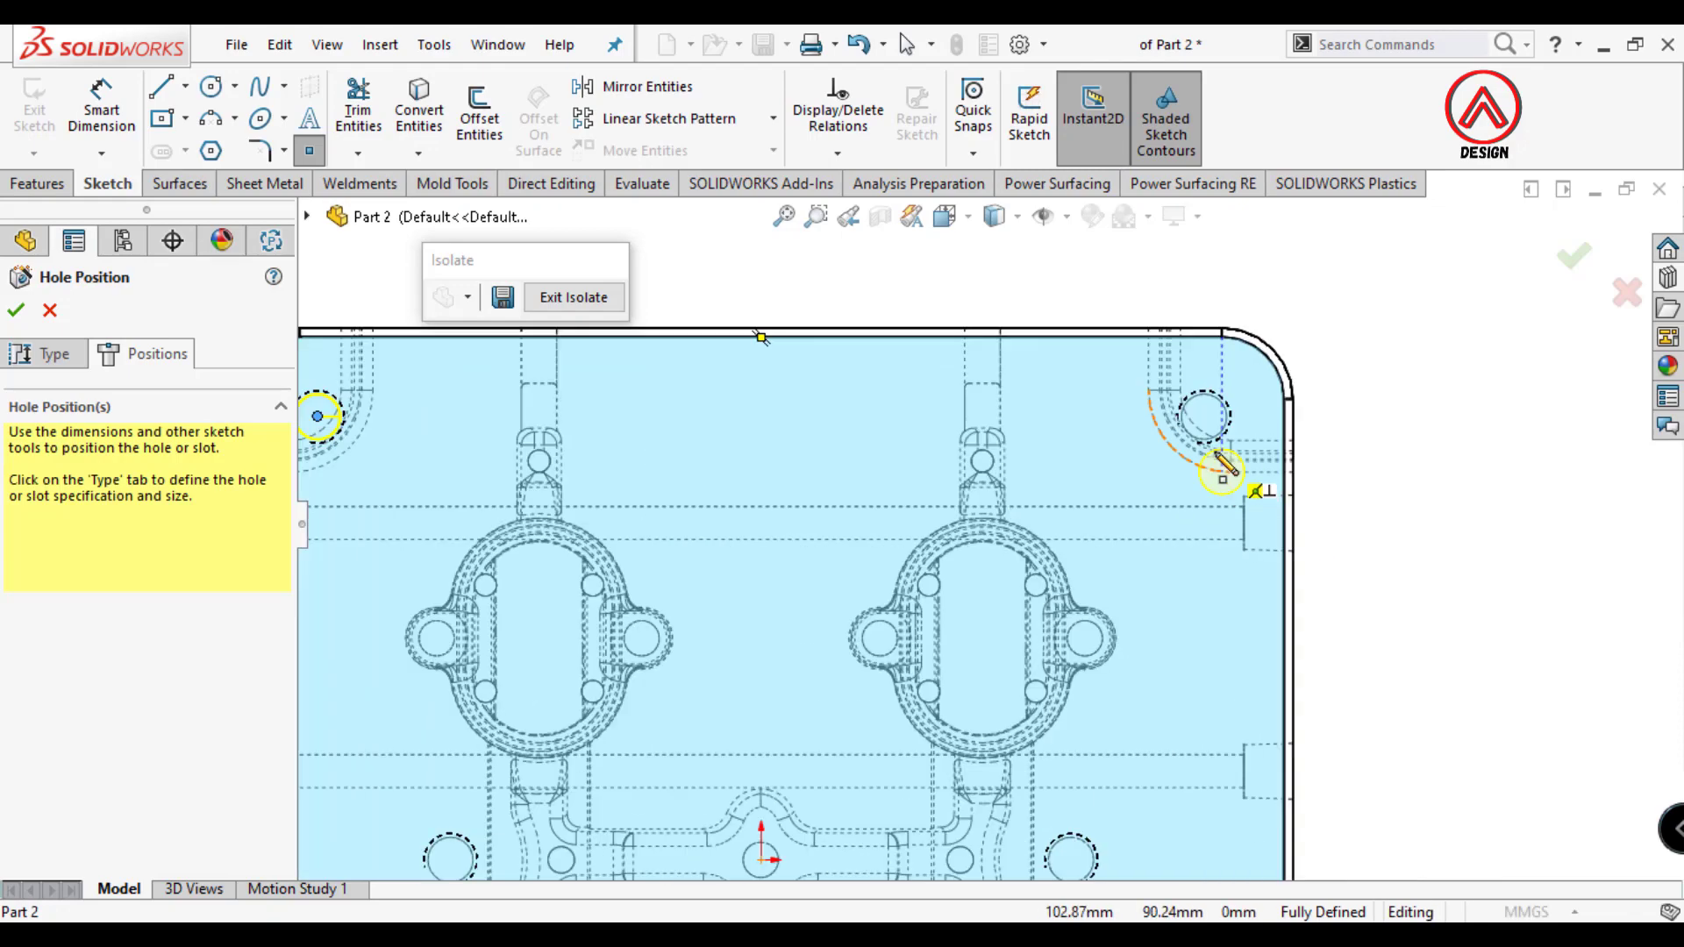
left_click(1195, 425)
scroll(908, 596, "down", 3)
scroll(906, 603, "down", 2)
scroll(735, 741, "up", 5)
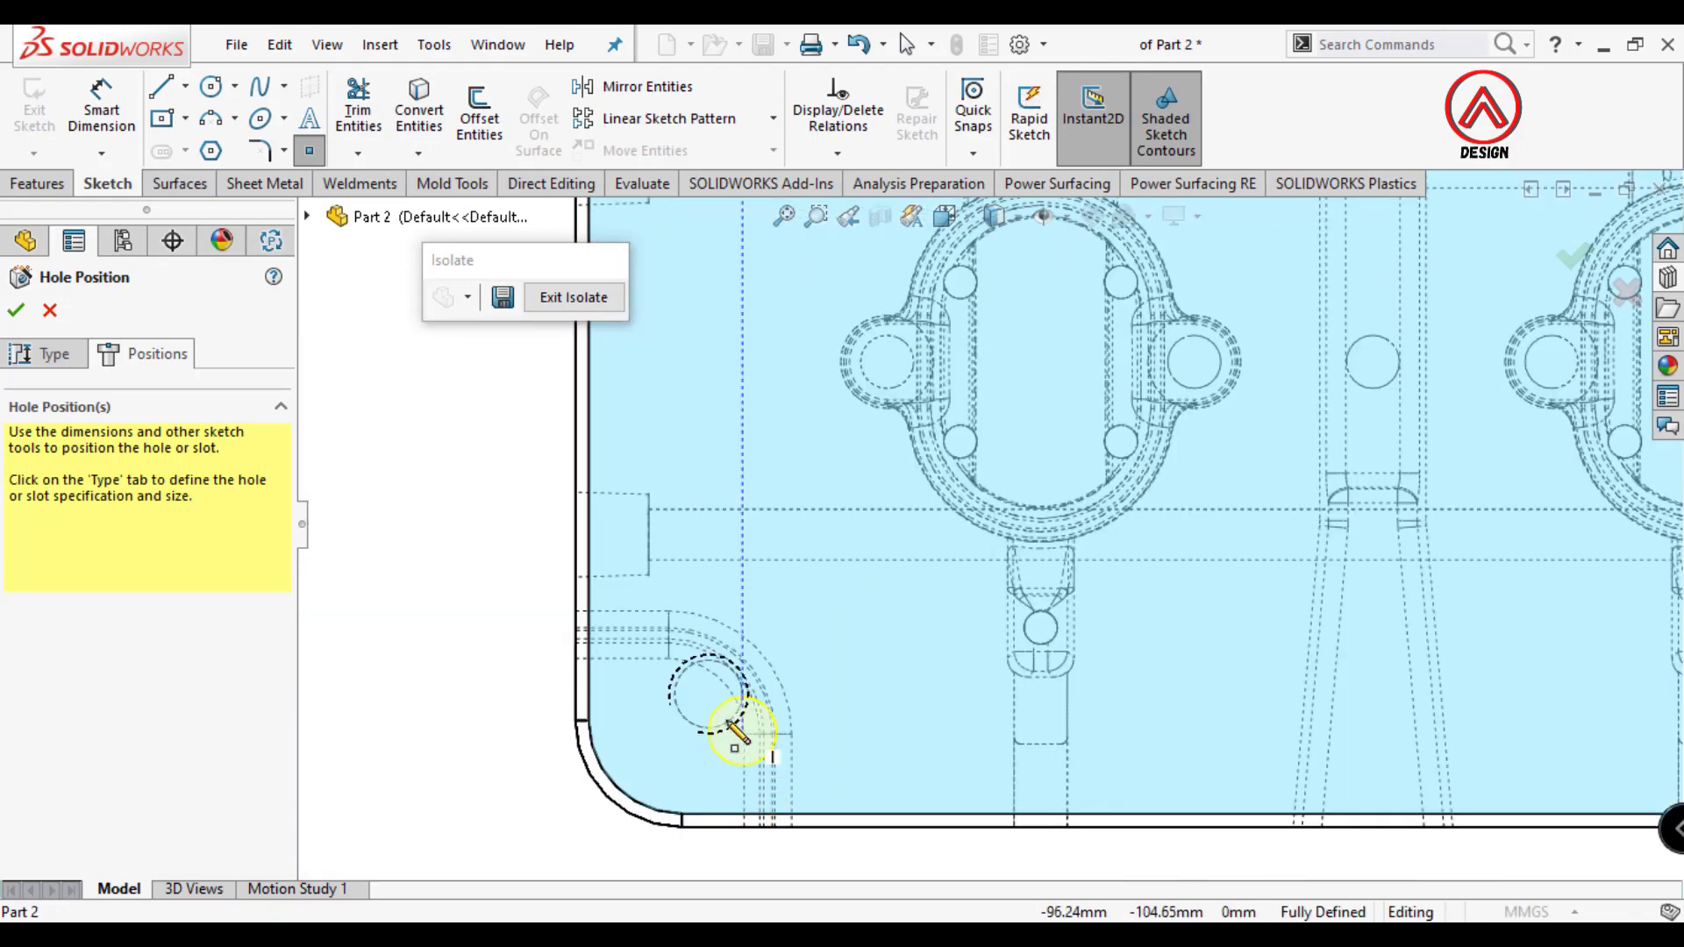
left_click(709, 695)
scroll(708, 695, "down", 5)
scroll(1364, 672, "up", 5)
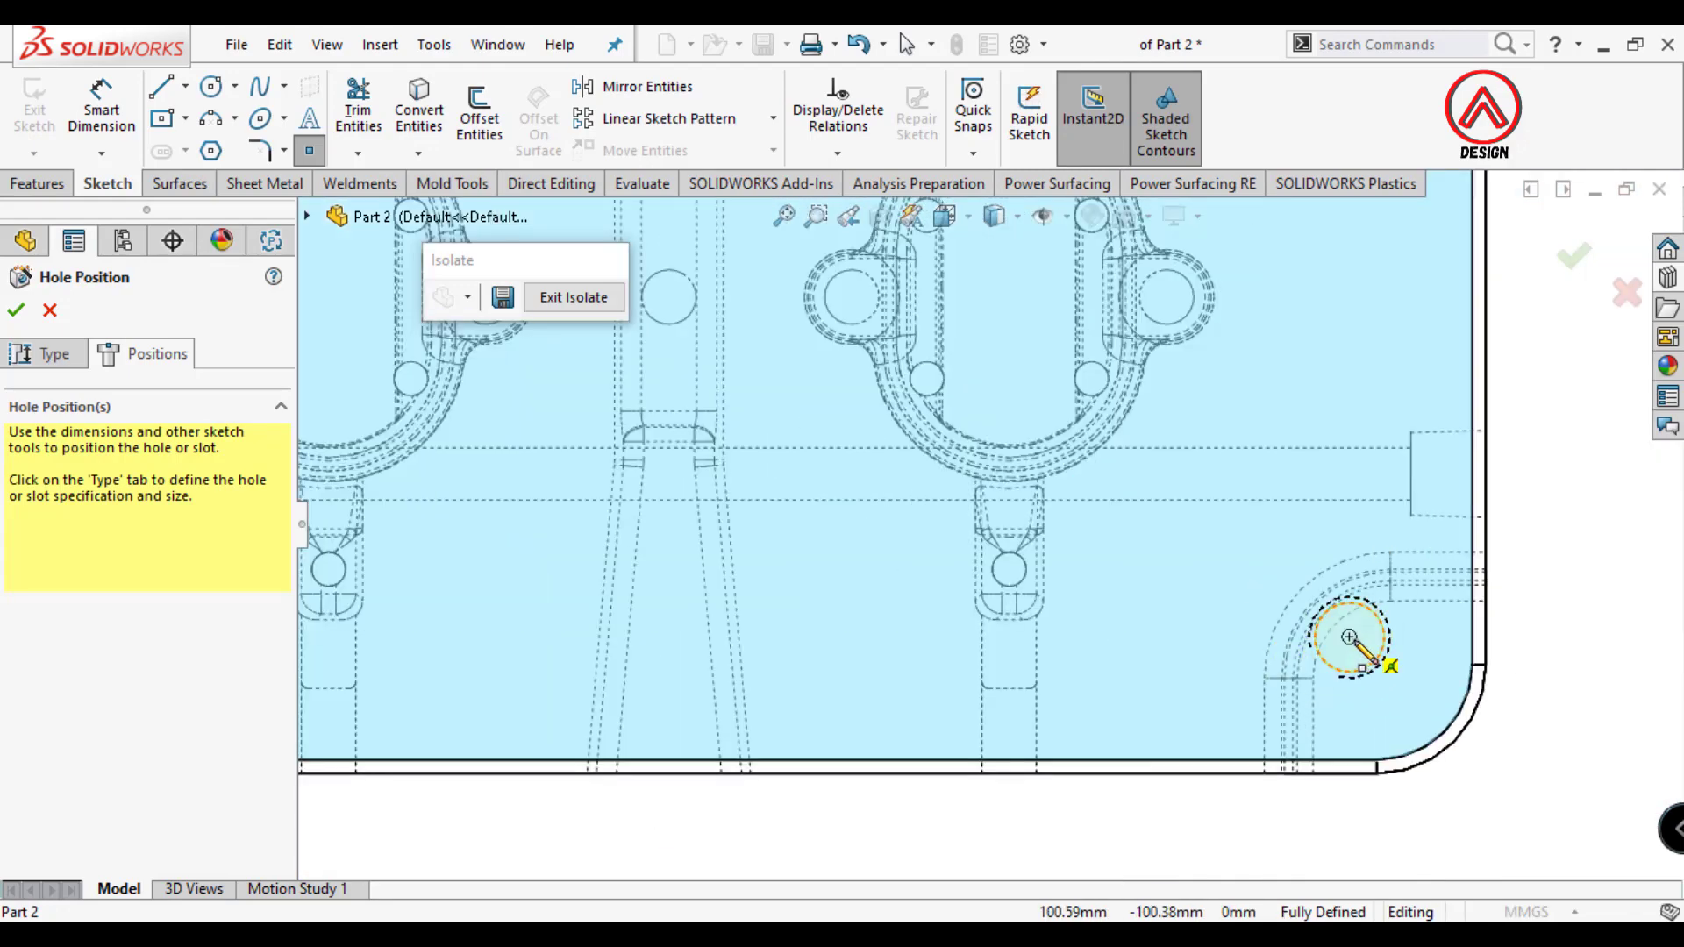
left_click(1350, 637)
scroll(790, 462, "down", 2)
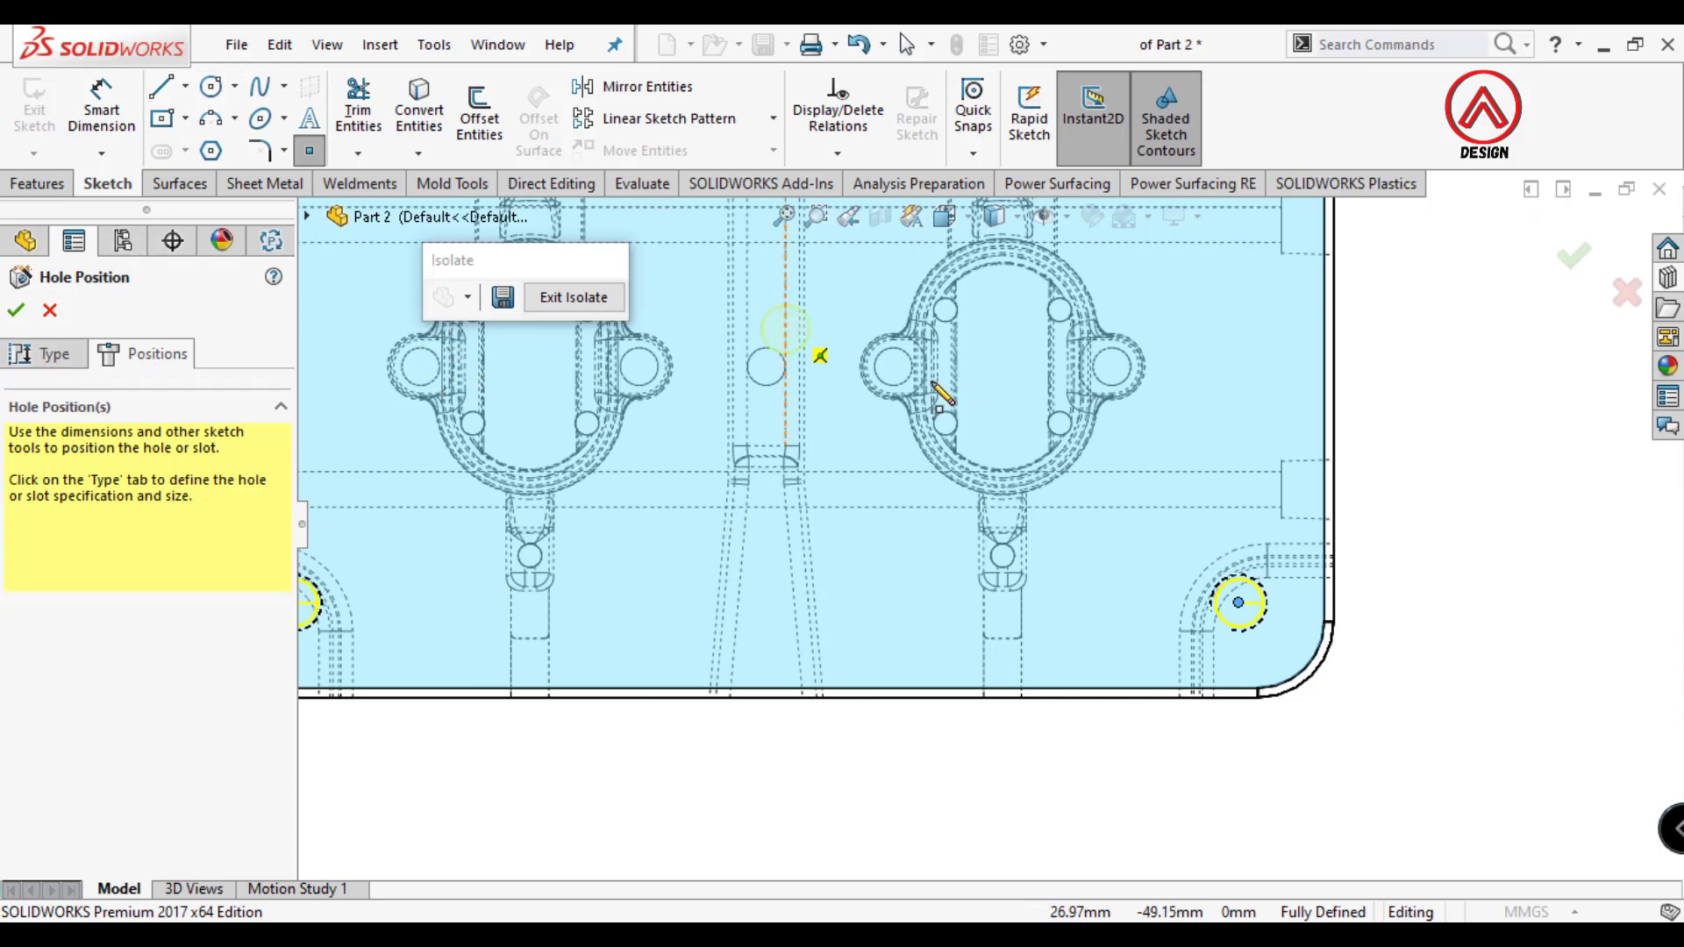
scroll(933, 386, "down", 4)
scroll(913, 419, "up", 3)
scroll(915, 427, "up", 2)
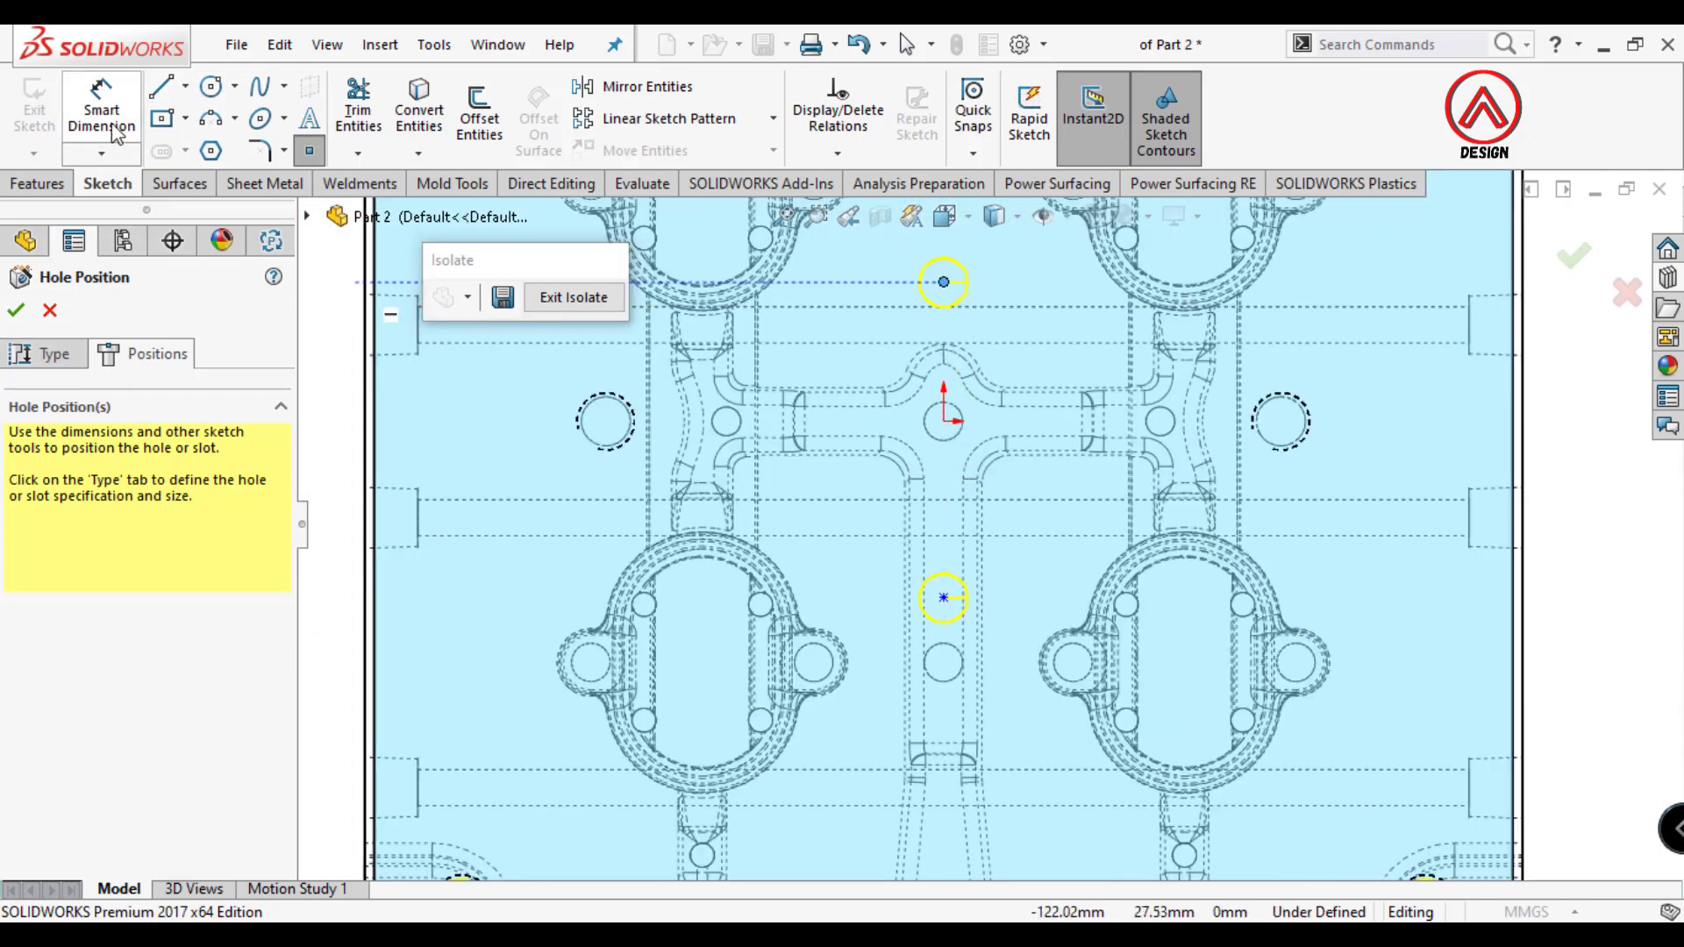
Dimension the upper and lower centreline points 40 mm from the origin.
left_click(944, 283)
left_click(944, 421)
scroll(992, 523, "down", 2)
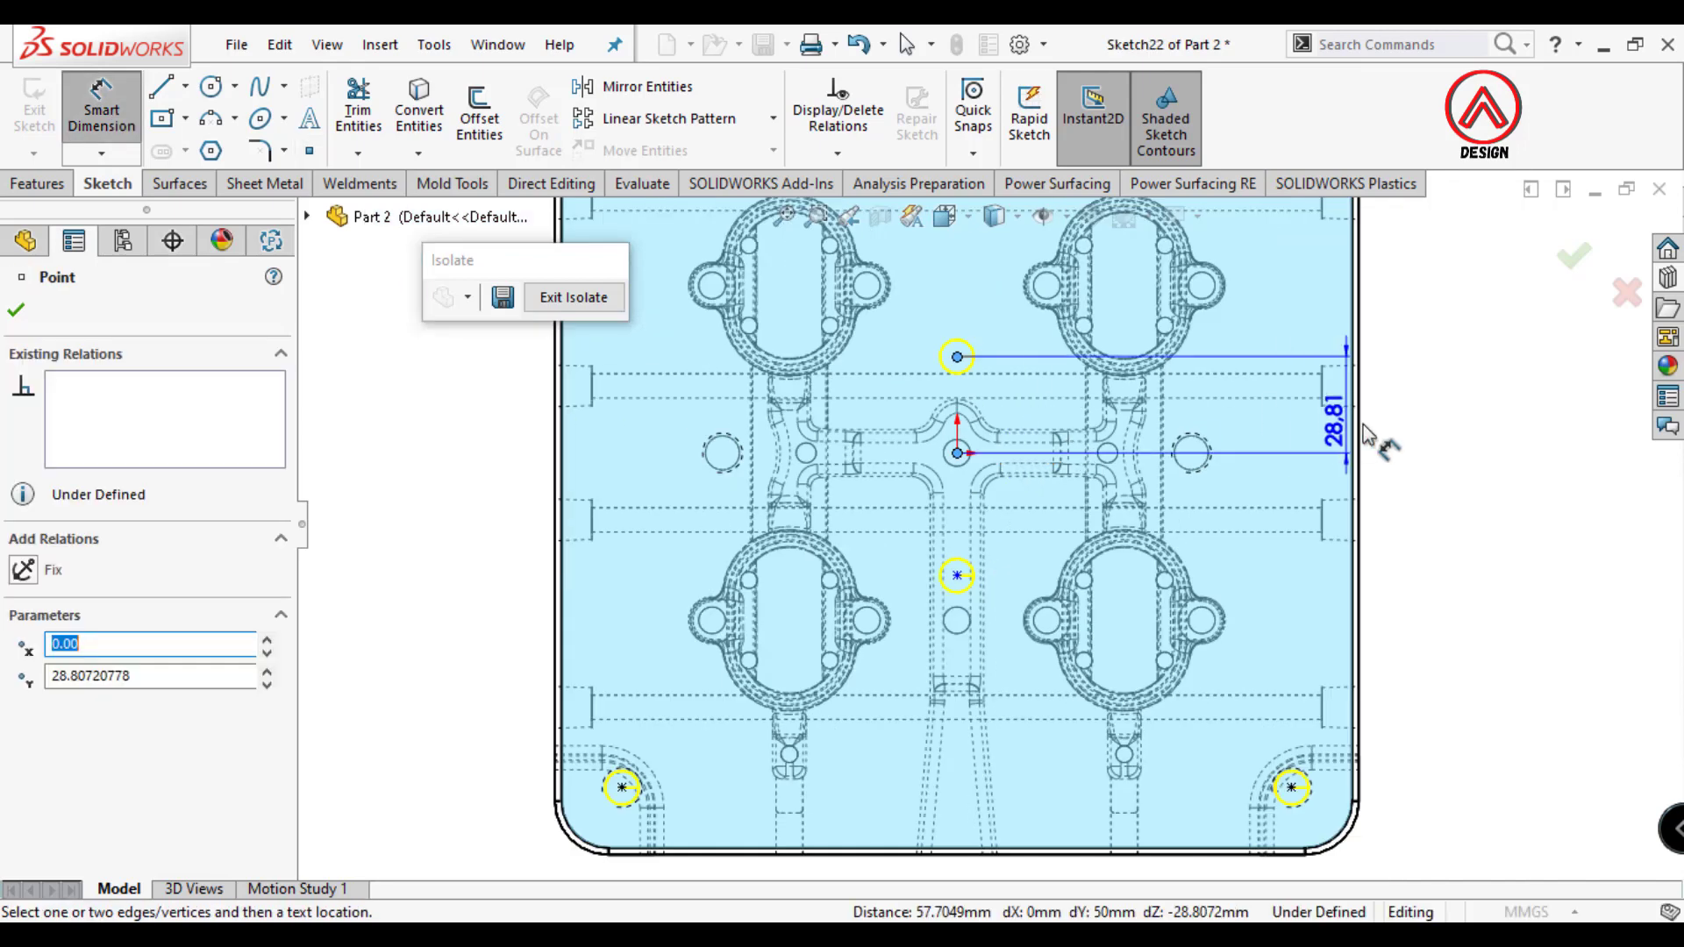
left_click(1452, 421)
type("40")
key("Return")
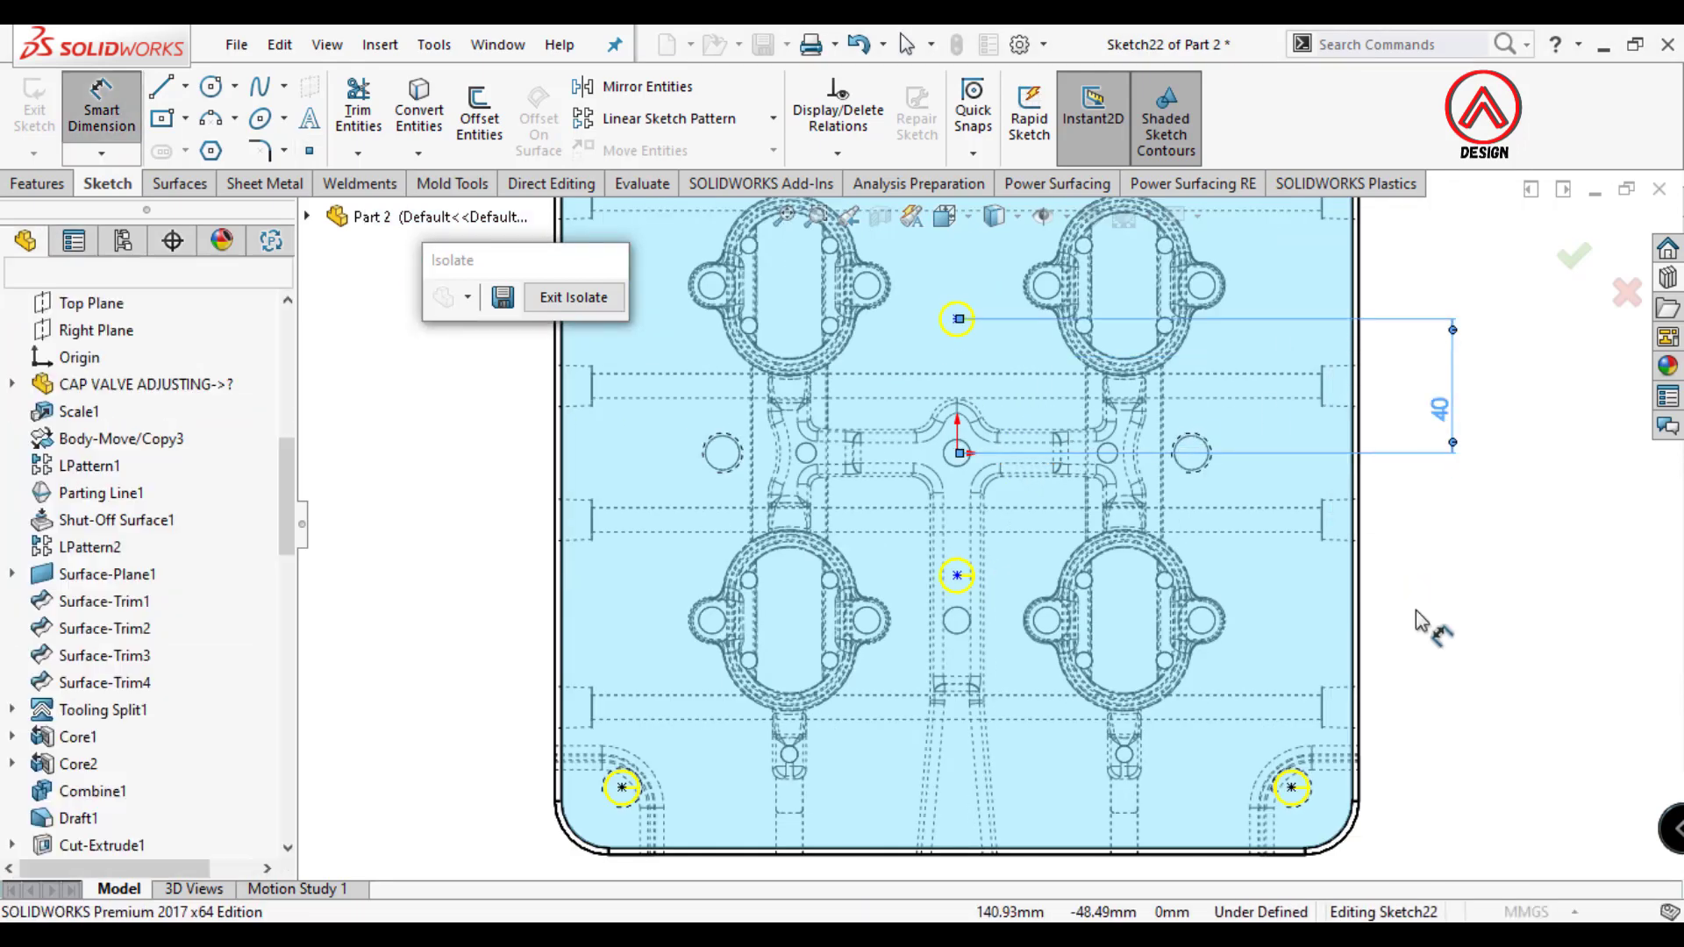
left_click(957, 575)
left_click(957, 453)
left_click(1447, 562)
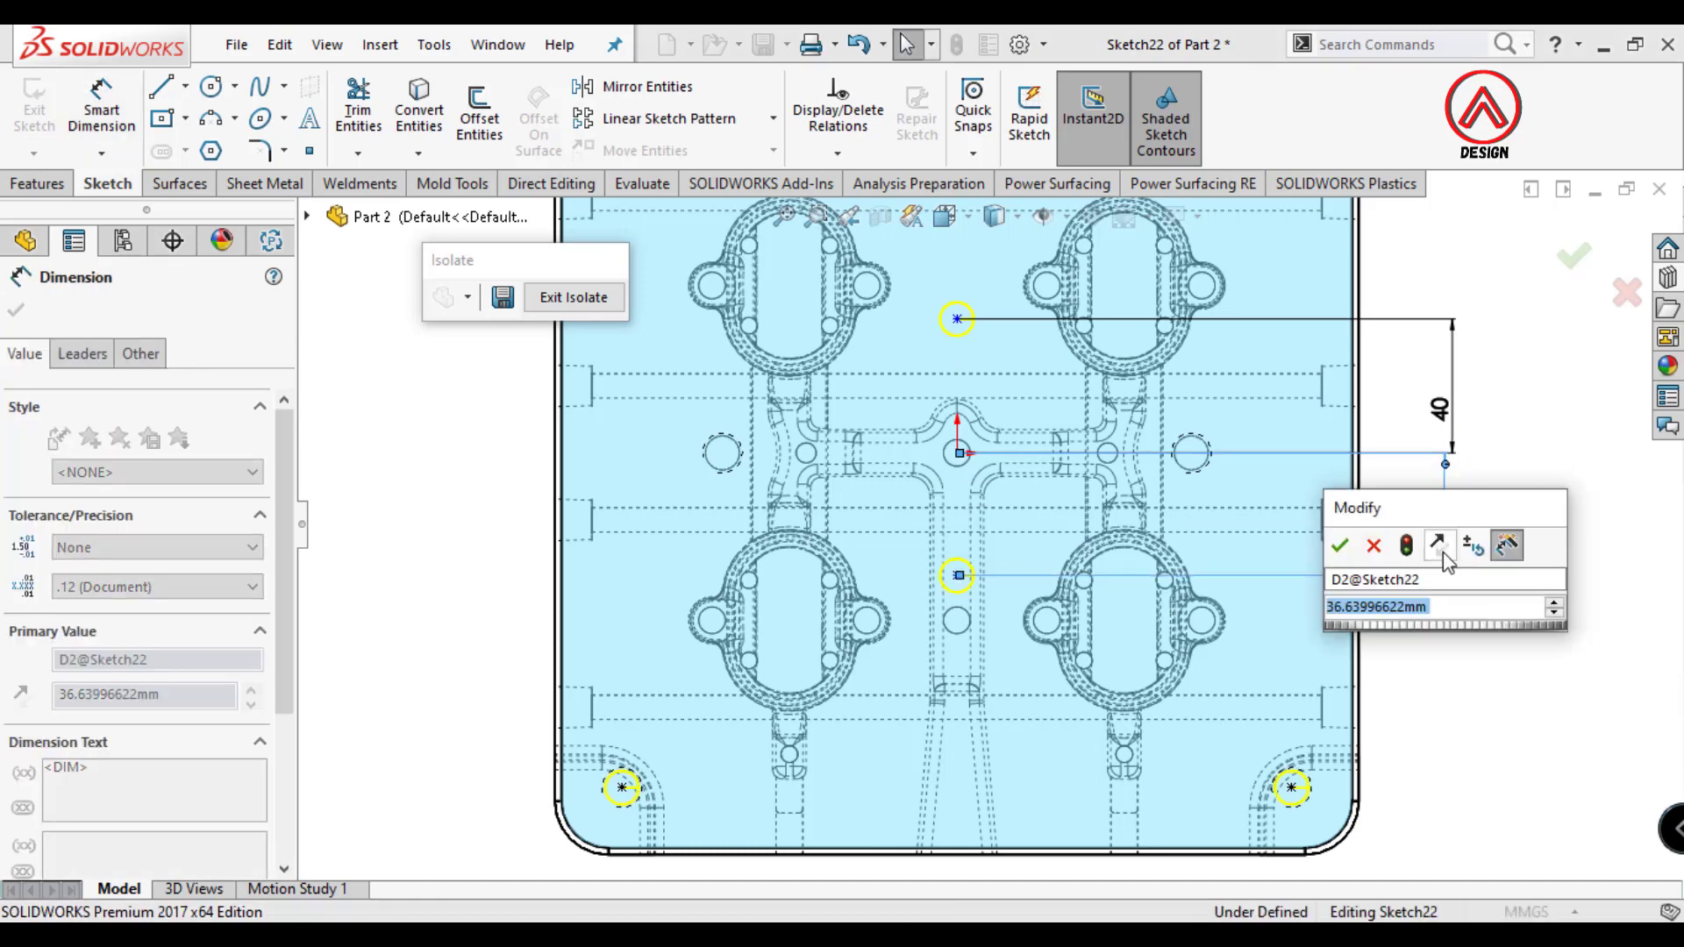
type("40")
key("Return")
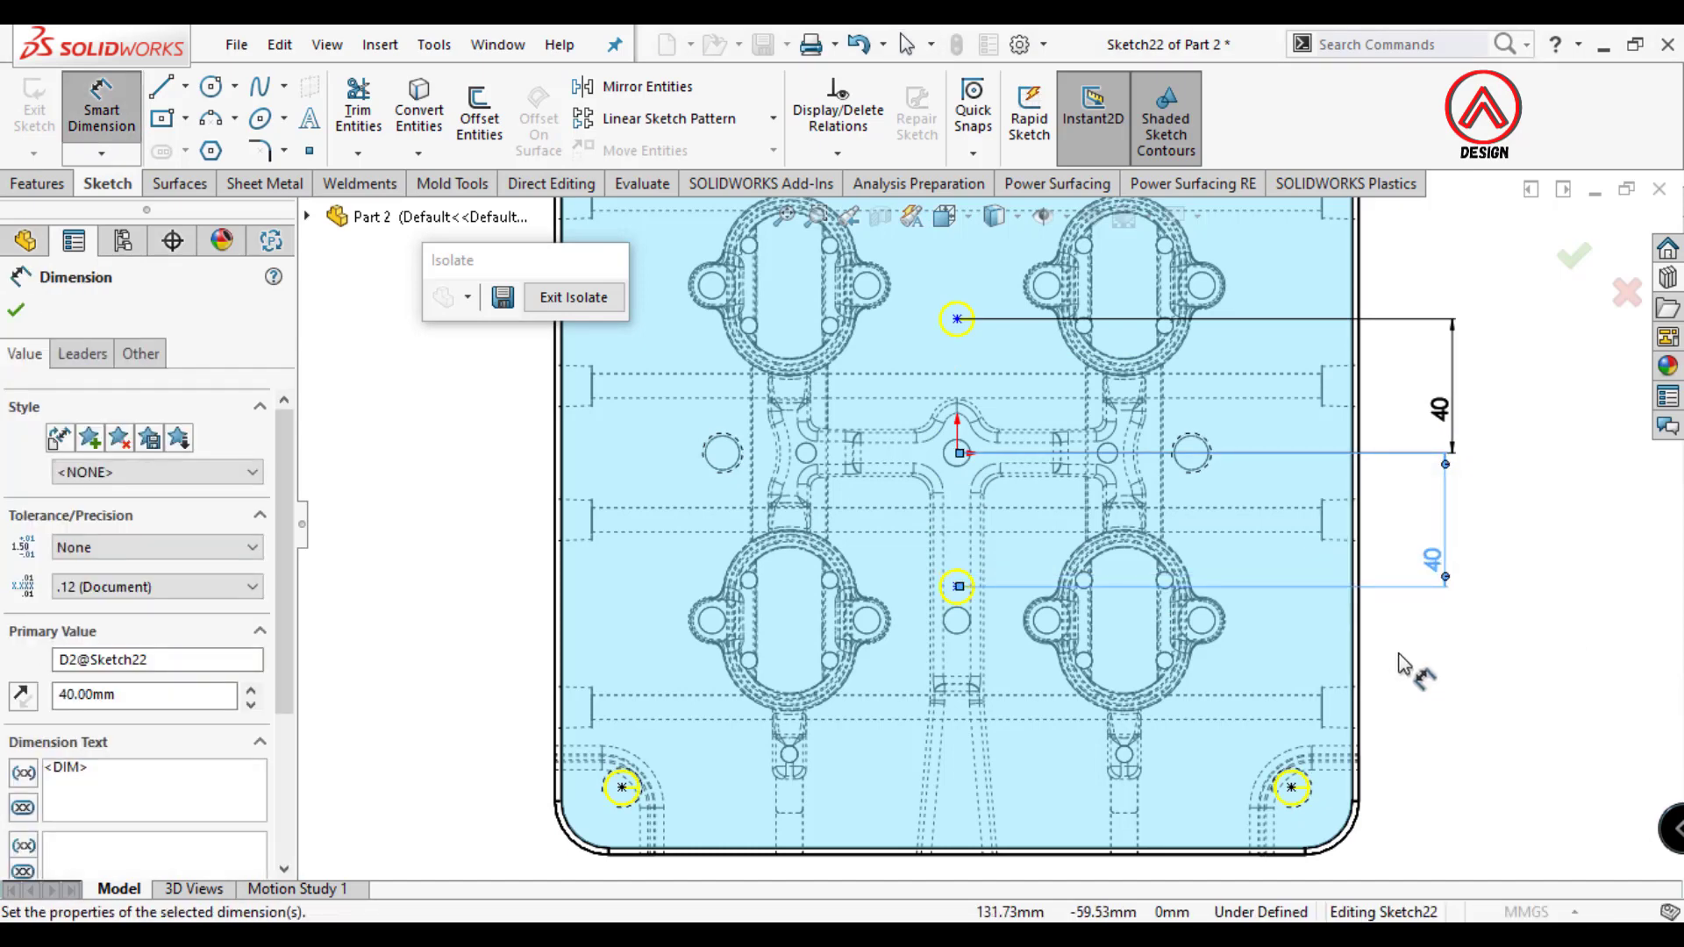
key("Escape")
key("Escape")
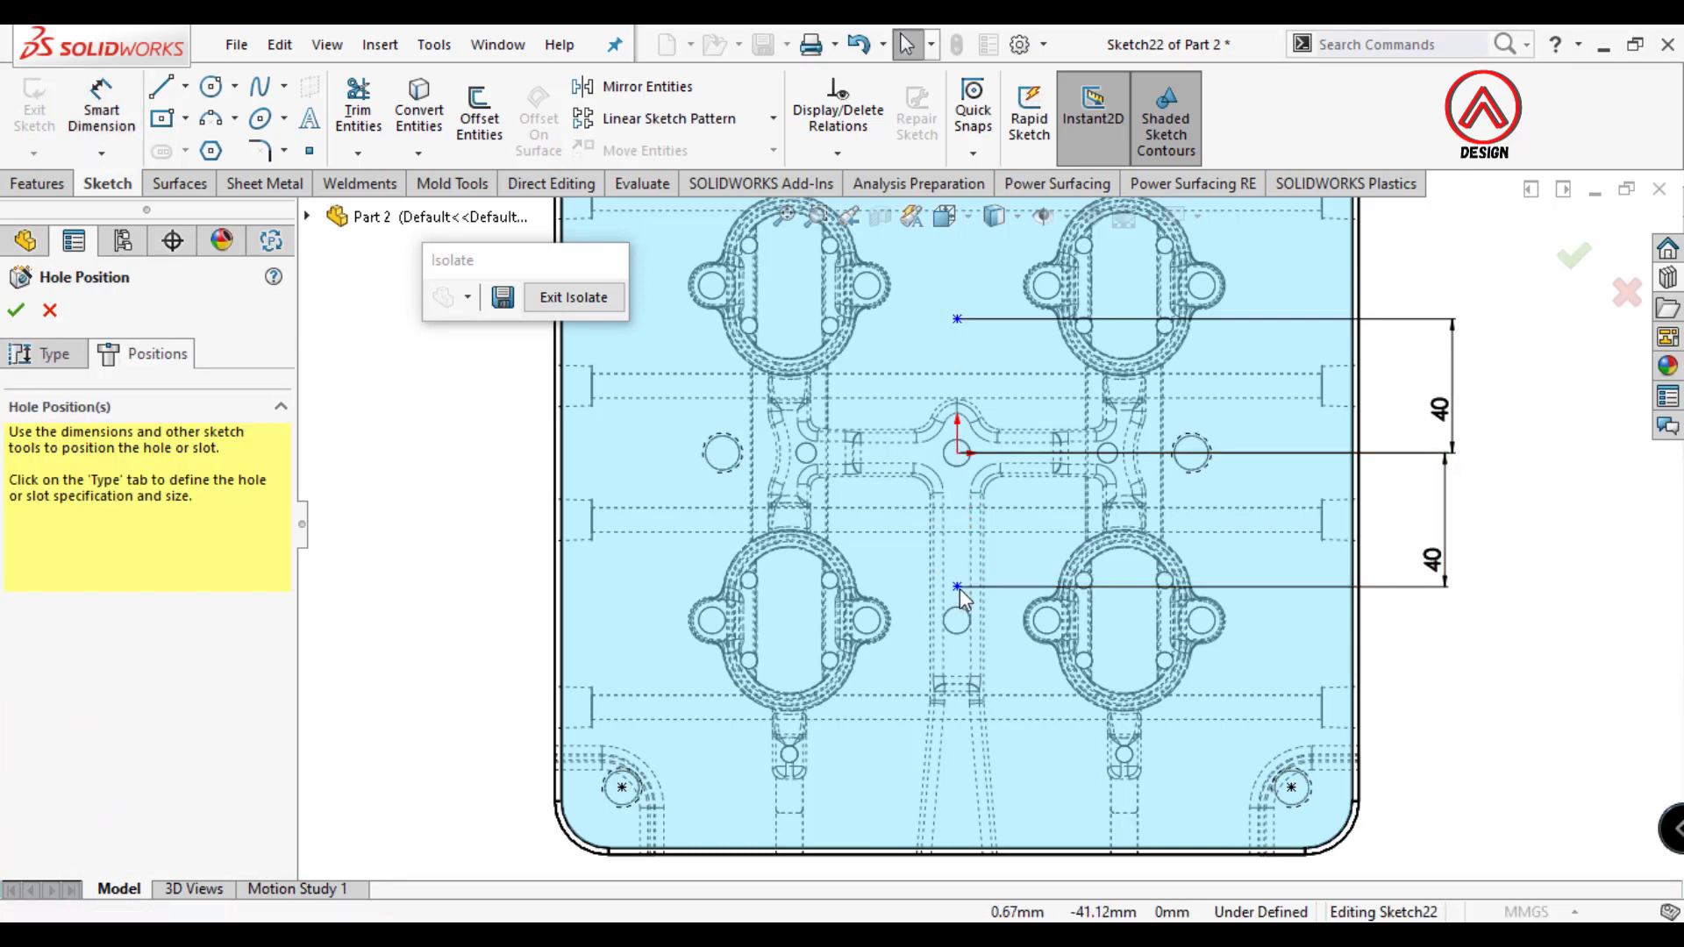
Make the origin and both centreline points vertical and accept the M12 hole feature.
left_click(958, 454)
key("ctrl+a")
left_click_drag(955, 421, 986, 303)
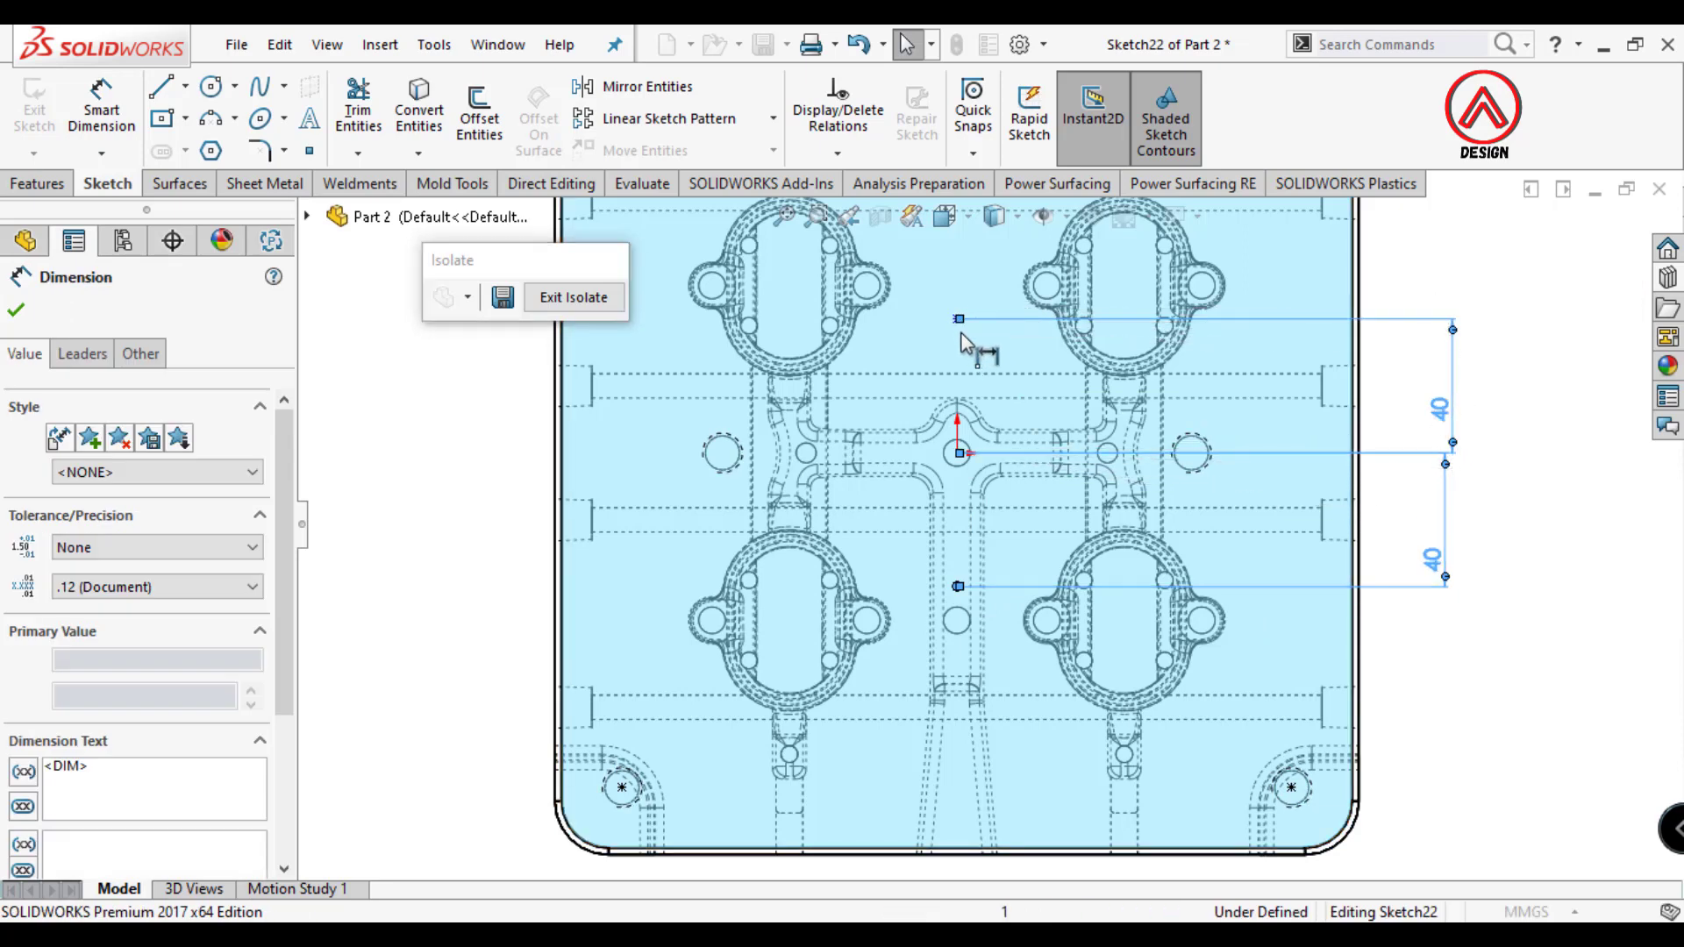
key("Escape")
left_click(958, 453)
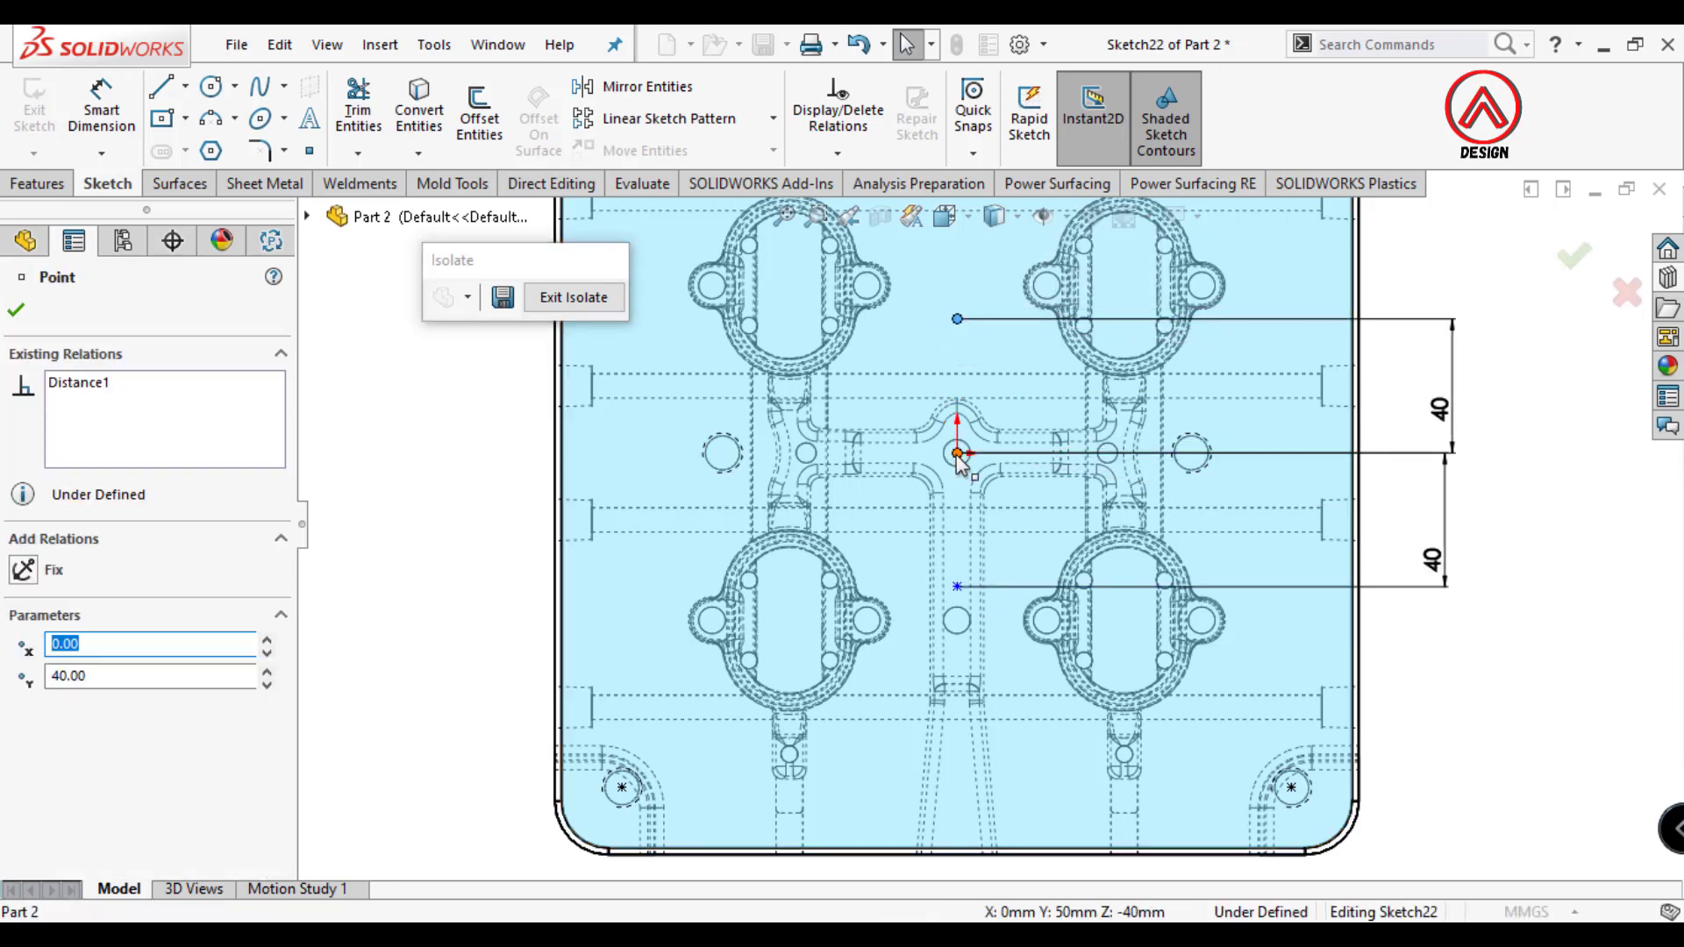
left_click(957, 586, "ctrl")
left_click(957, 319, "ctrl")
left_click(1066, 475)
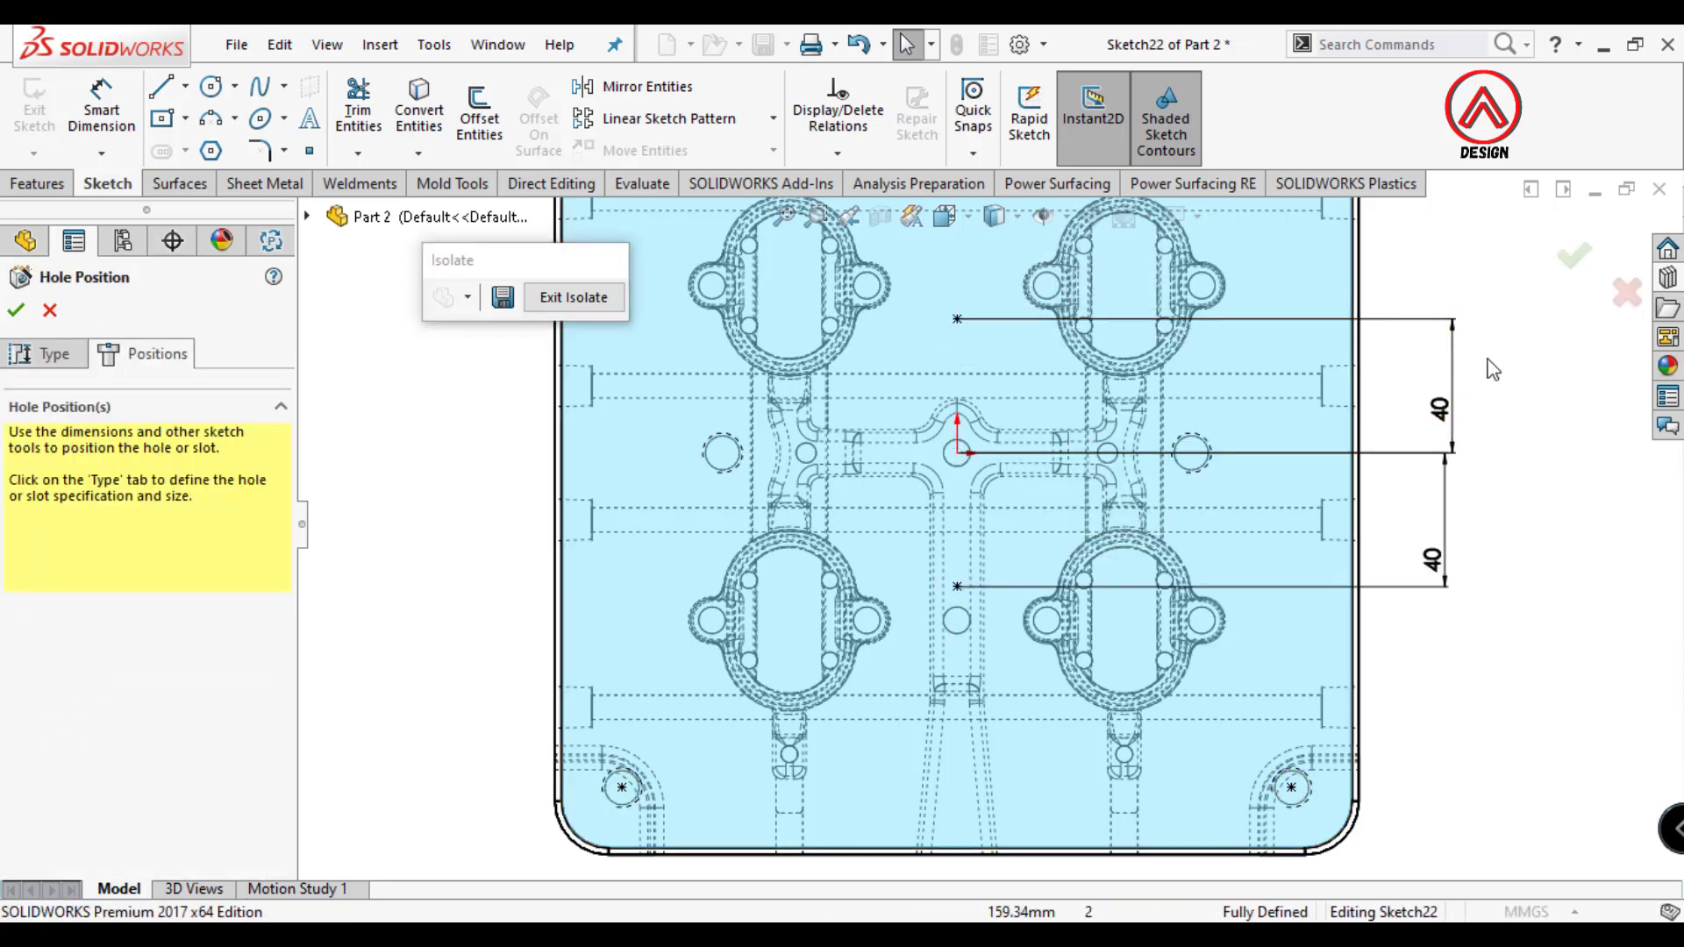
left_click(1571, 255)
middle_click_drag(1444, 508, 960, 418)
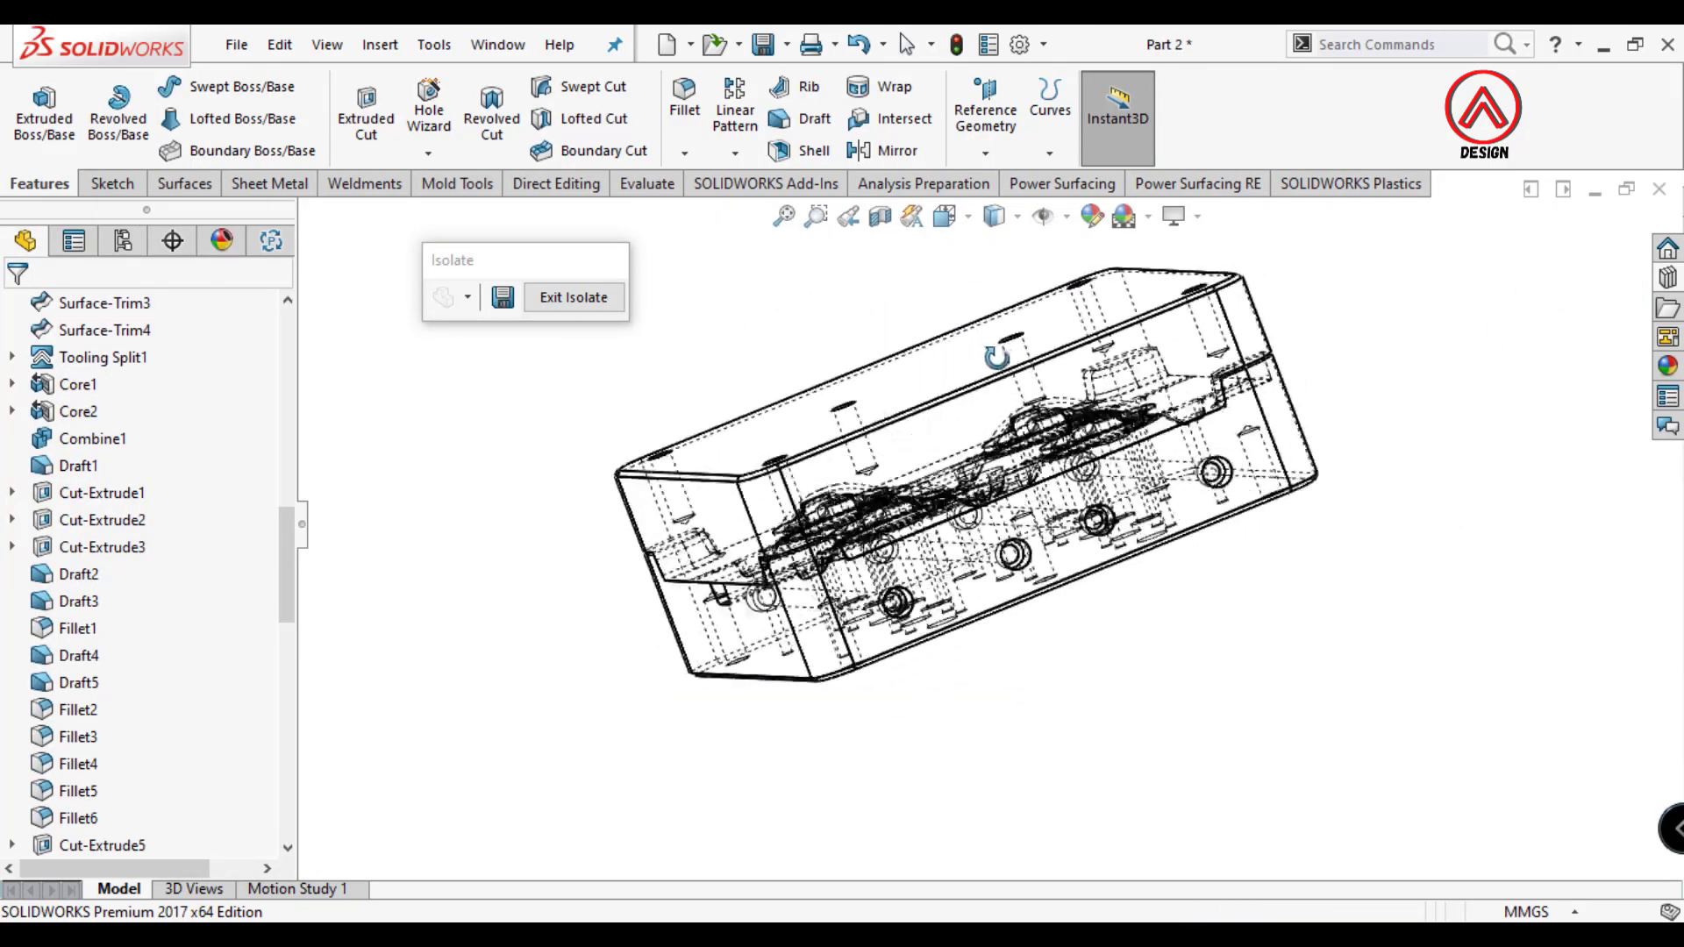
Set up a 1/4 Tapered Pipe Tap hole, Through All, on the plate's front face.
left_click(959, 417)
left_click(1097, 359)
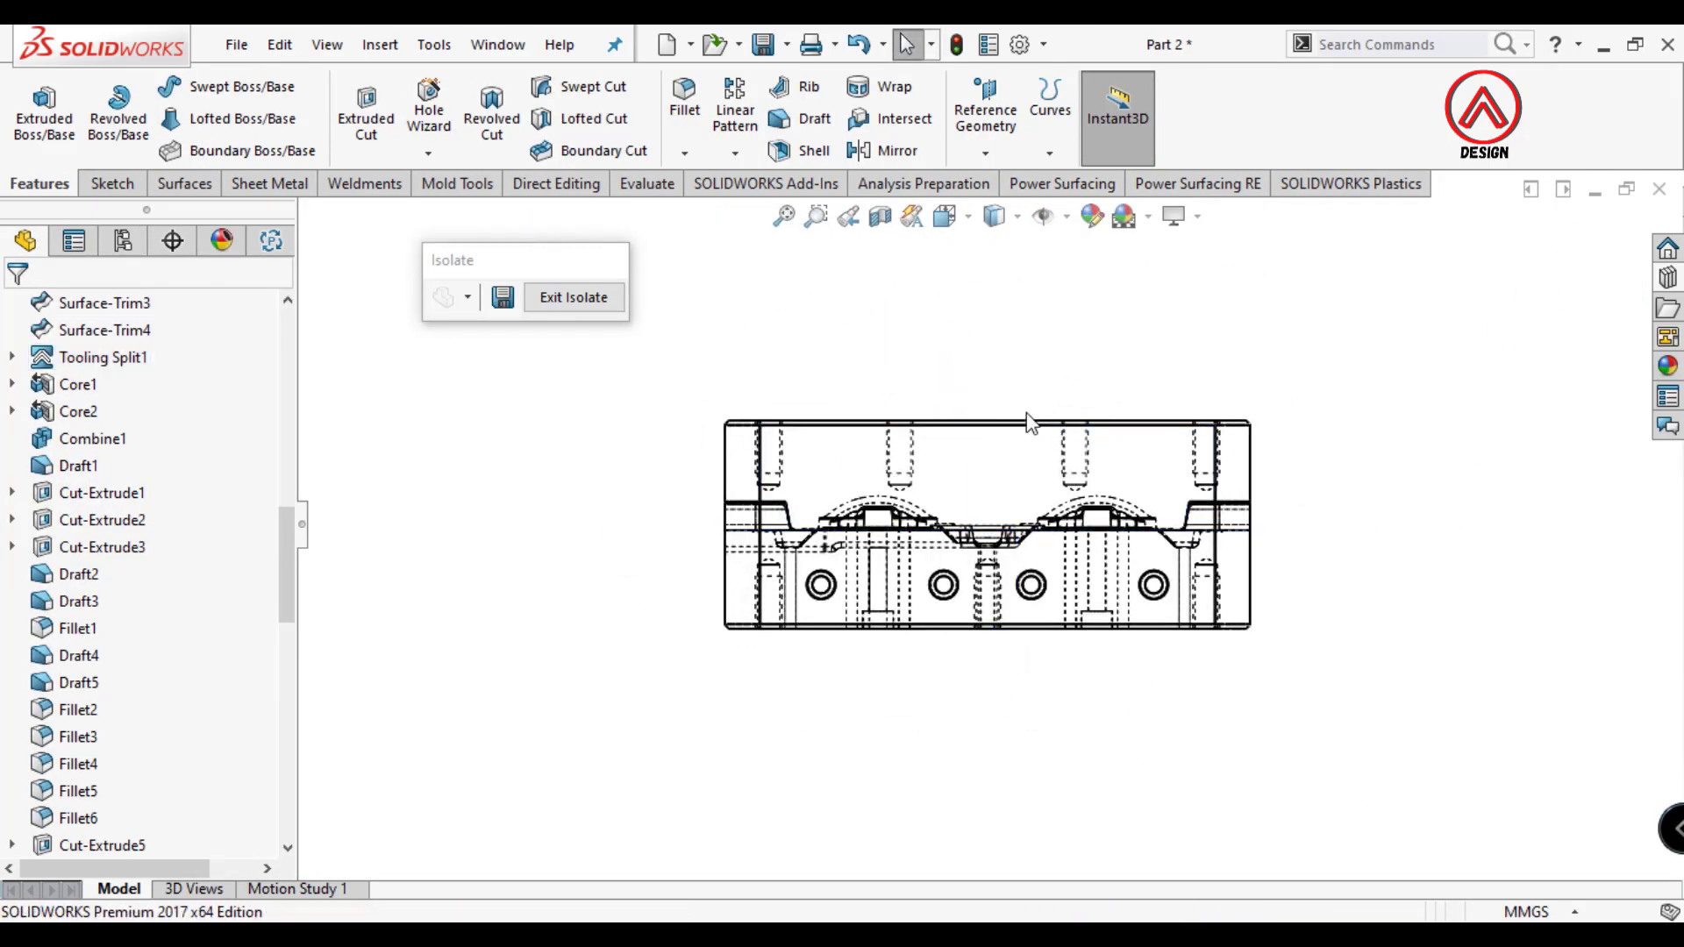
left_click(430, 100)
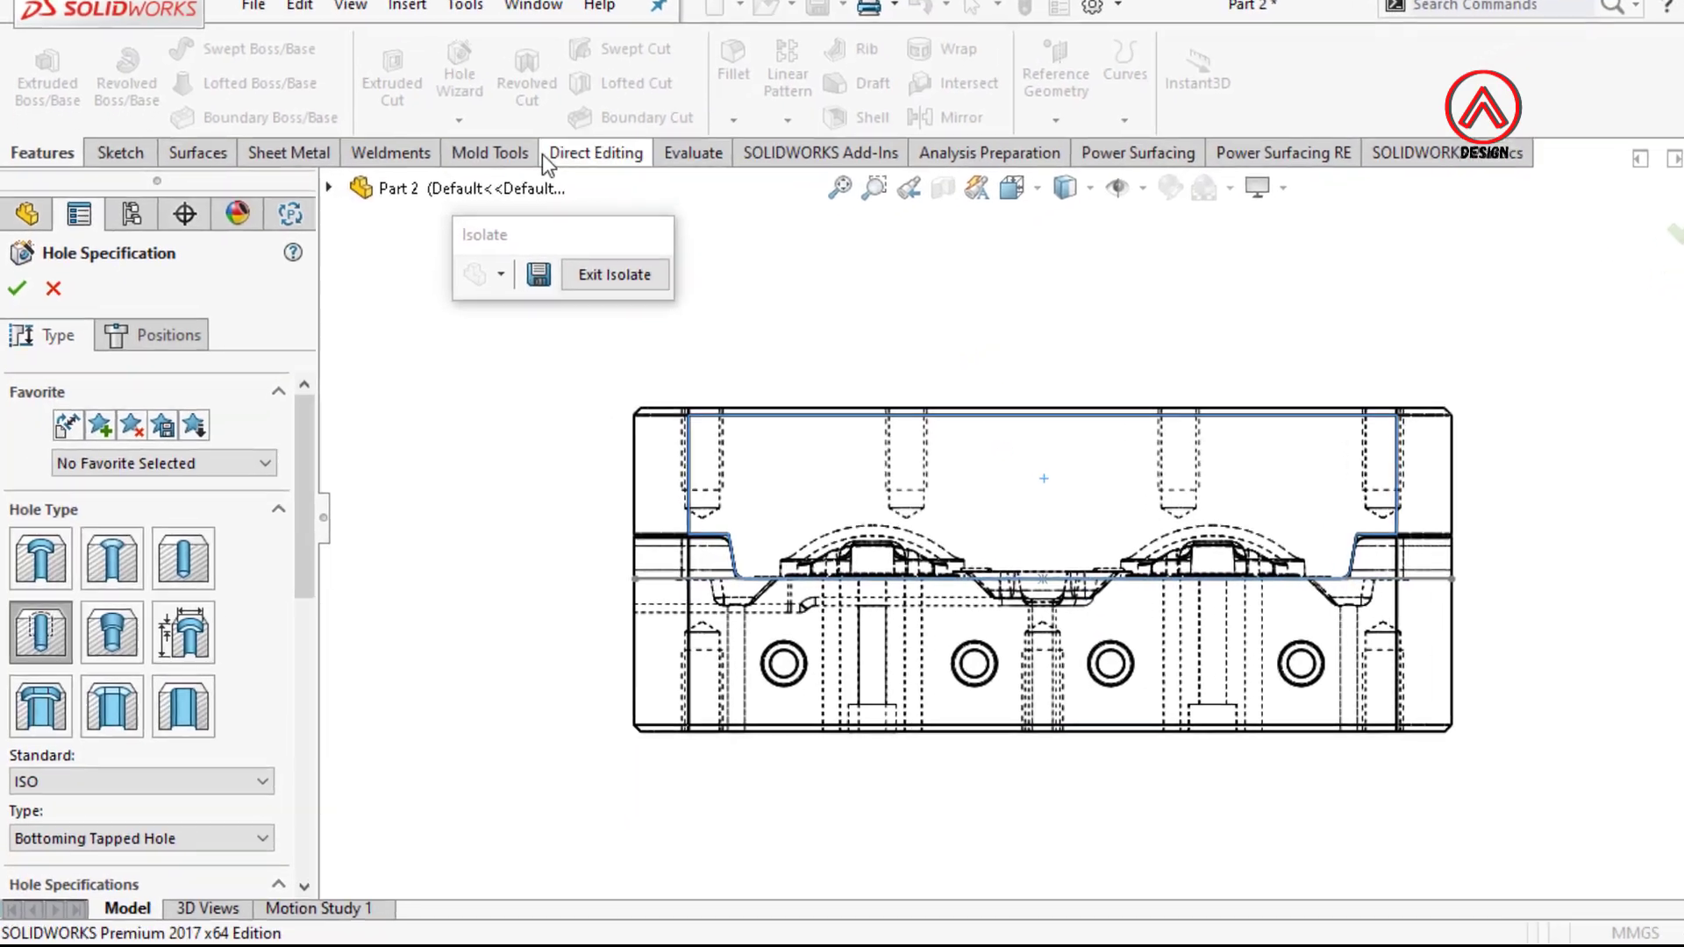
scroll(151, 643, "down", 4)
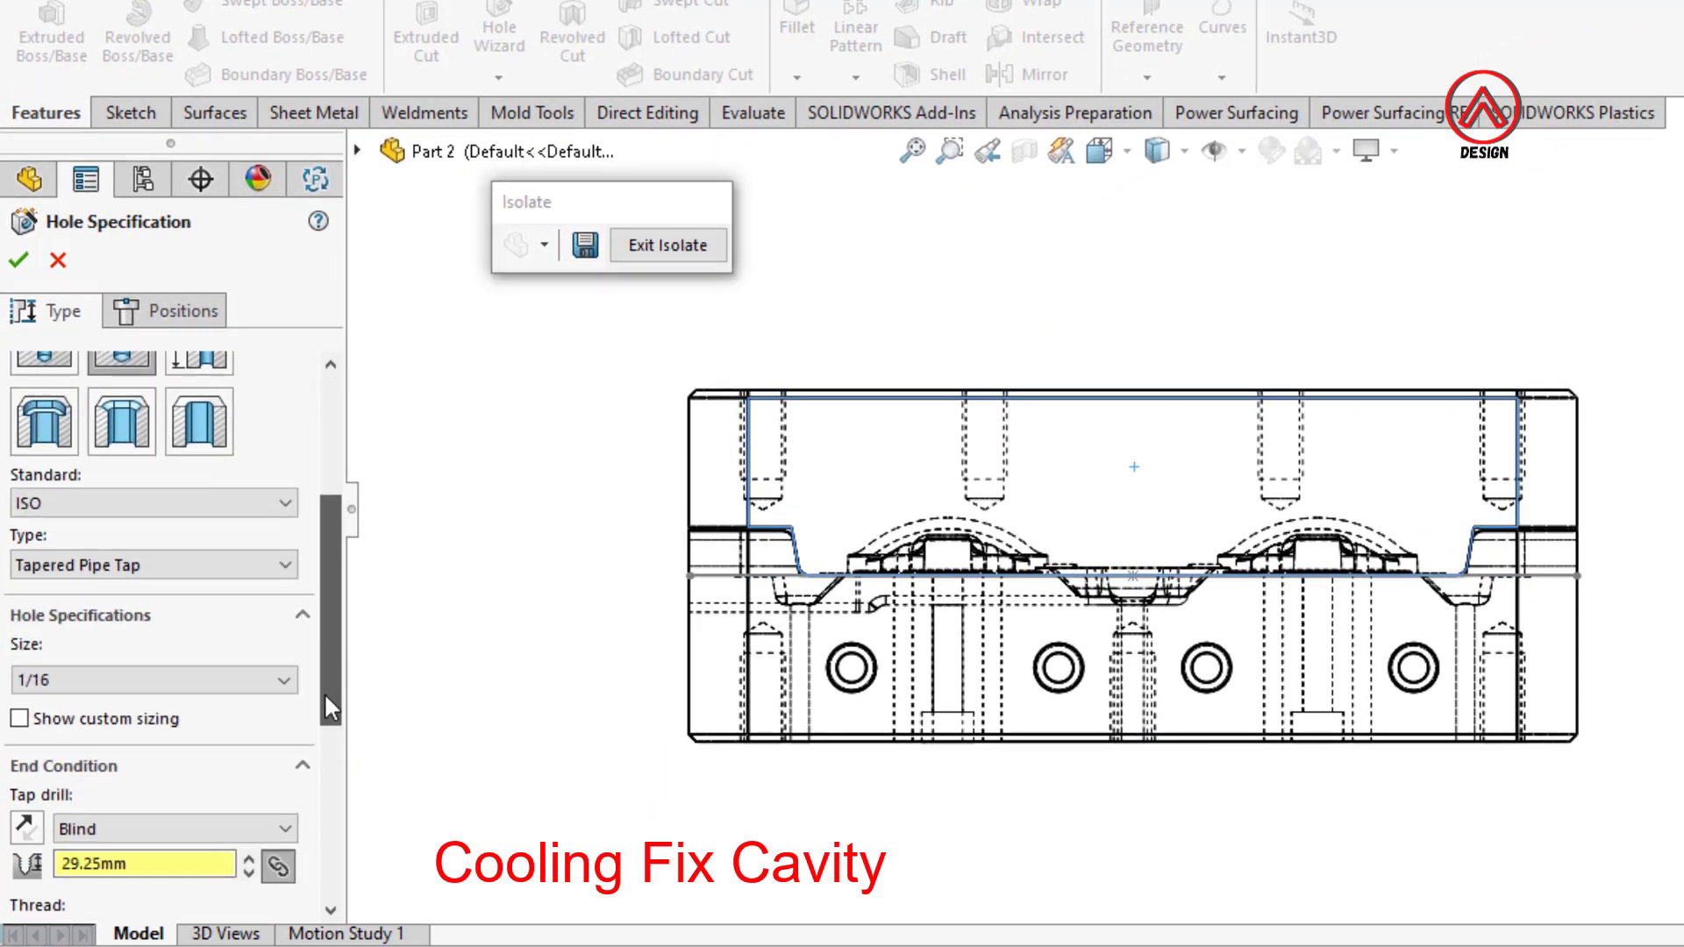
left_click(150, 619)
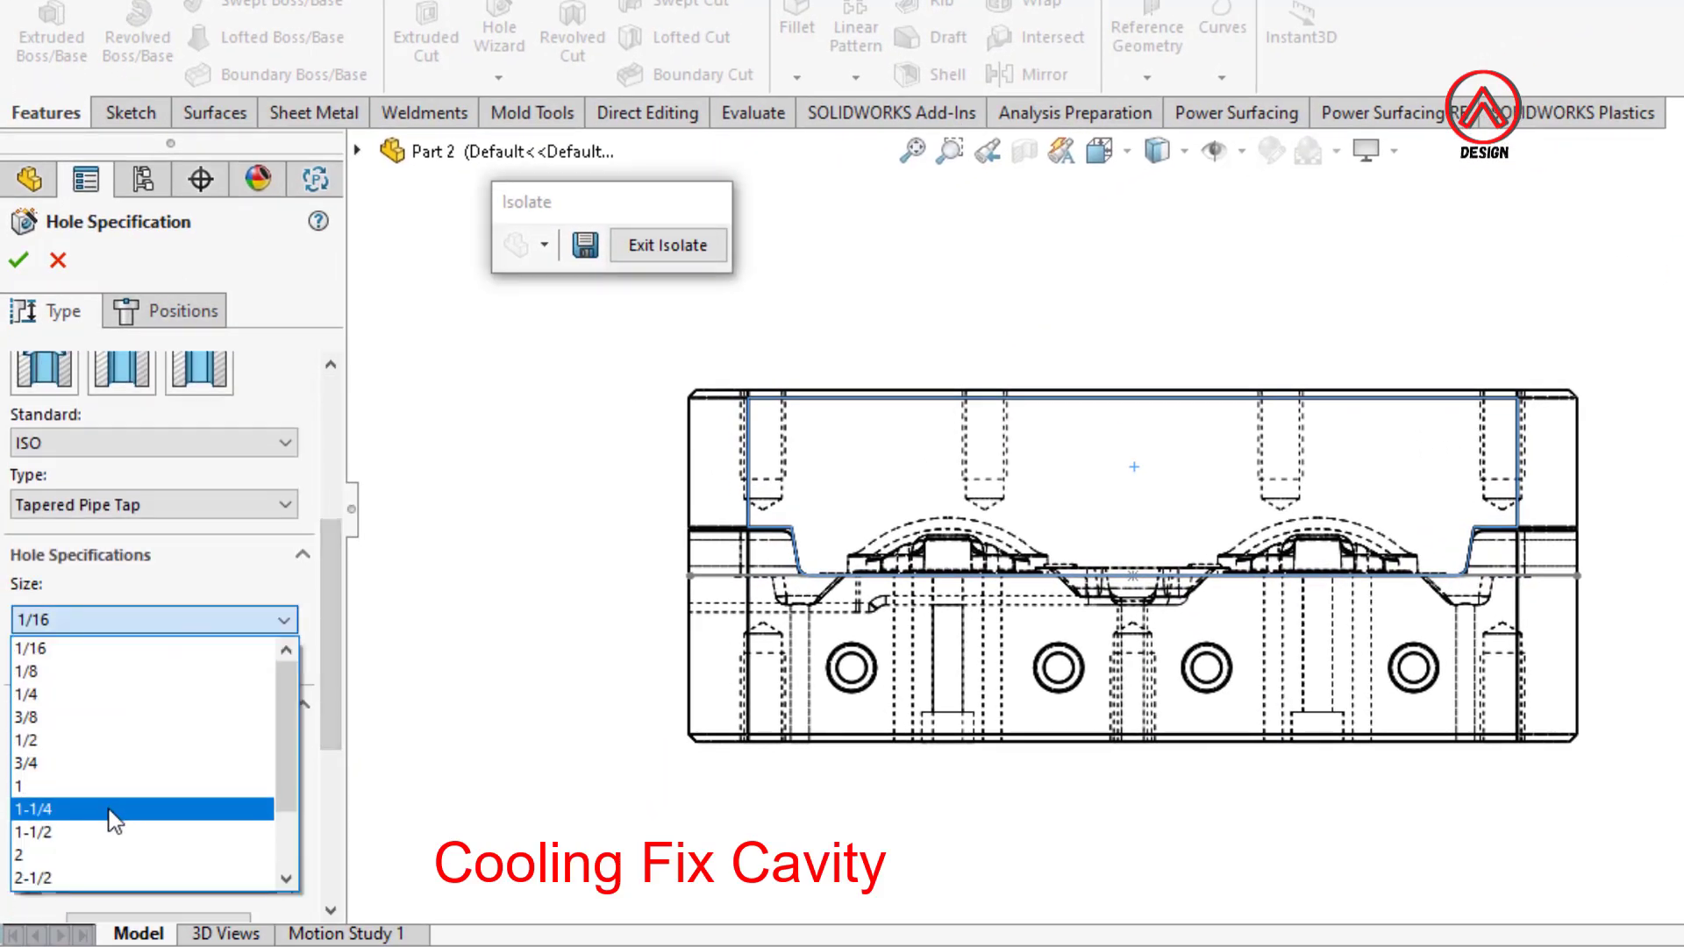
left_click(97, 694)
left_click(140, 768)
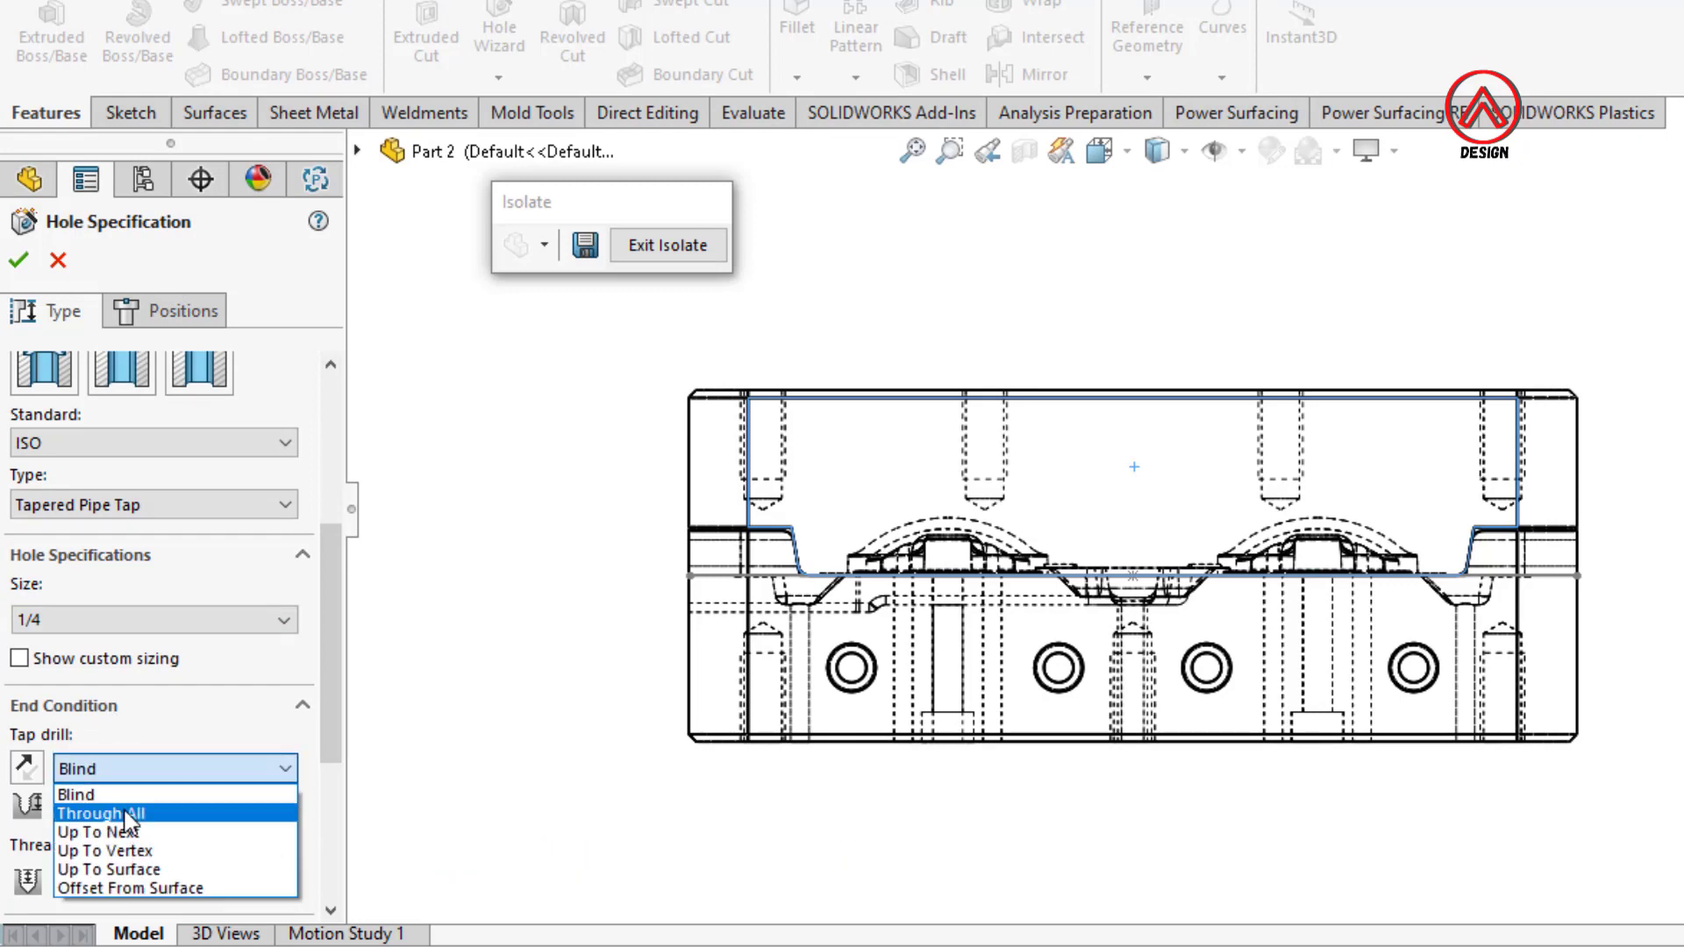
left_click(122, 702)
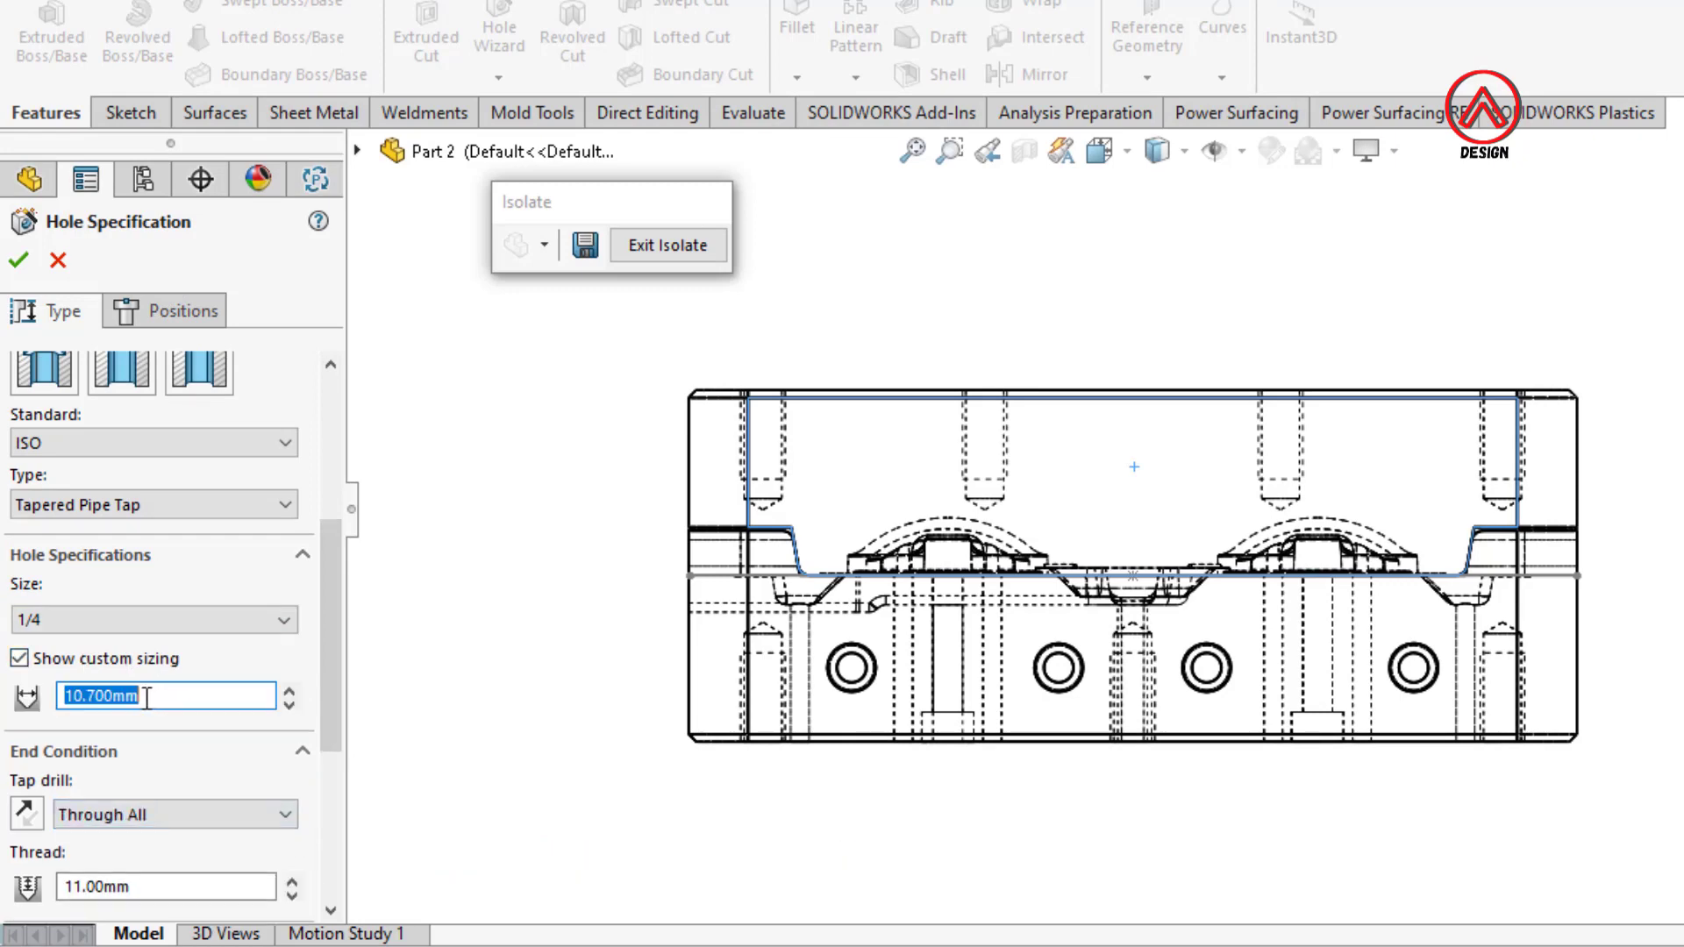
left_click(167, 319)
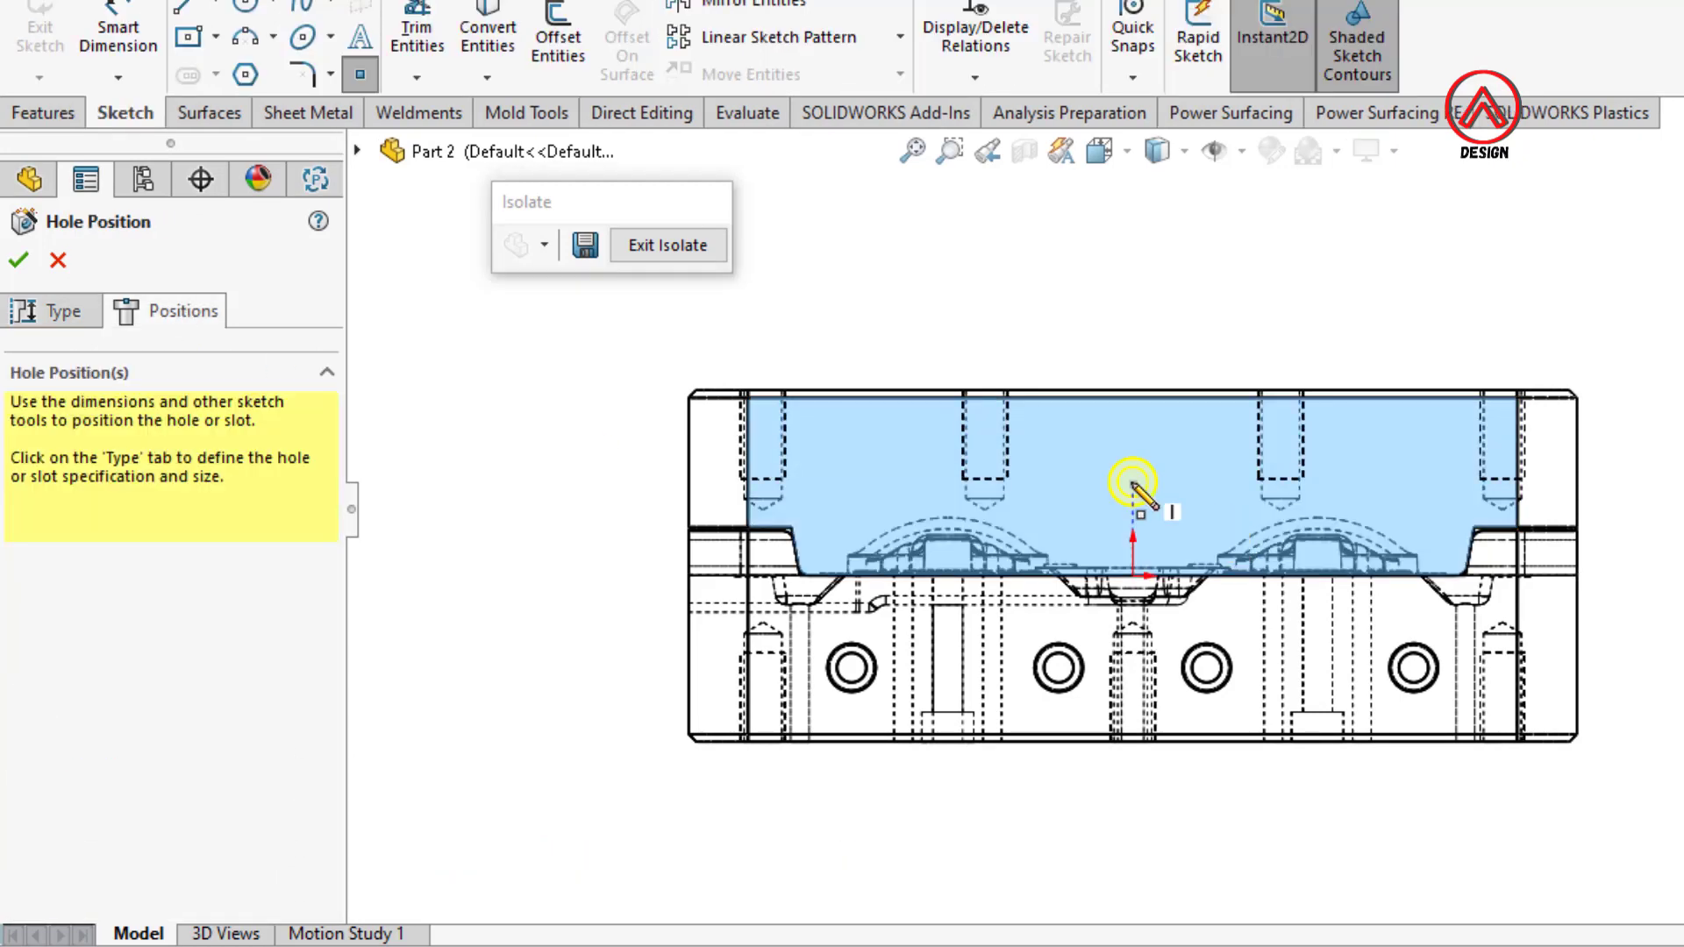
Place left and right hole points and dimension the left one 70 mm from the middle point.
left_click(857, 468)
left_click(1206, 500)
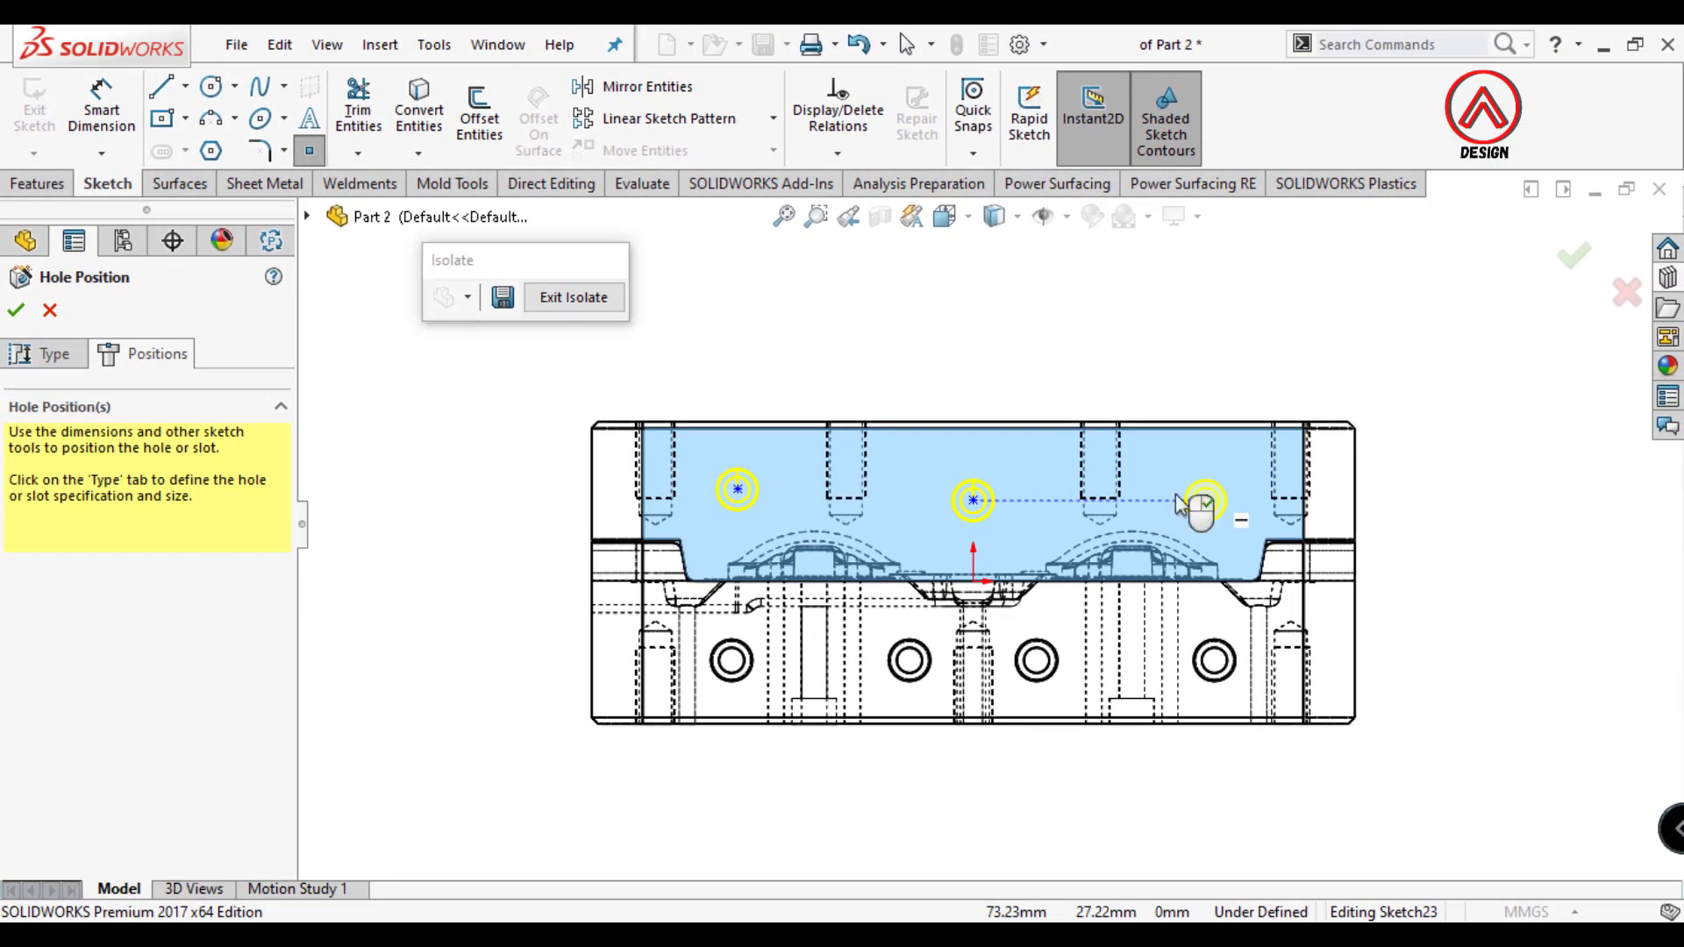
left_click(127, 114)
left_click(738, 489)
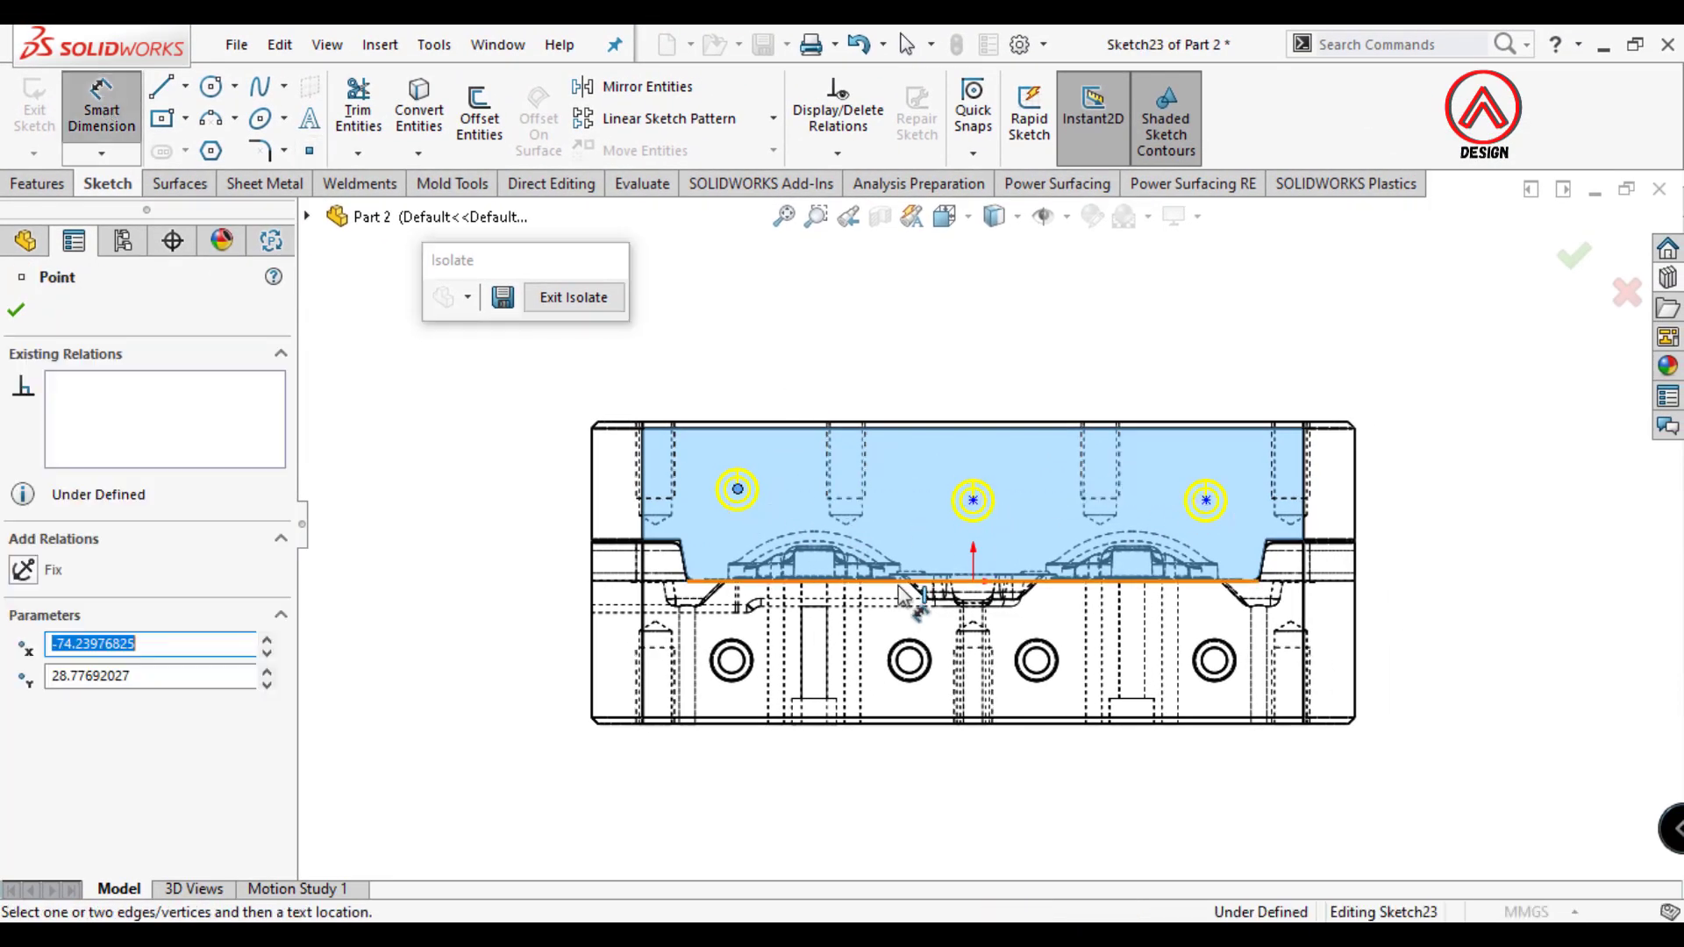
left_click(974, 582)
type("0")
key("Return")
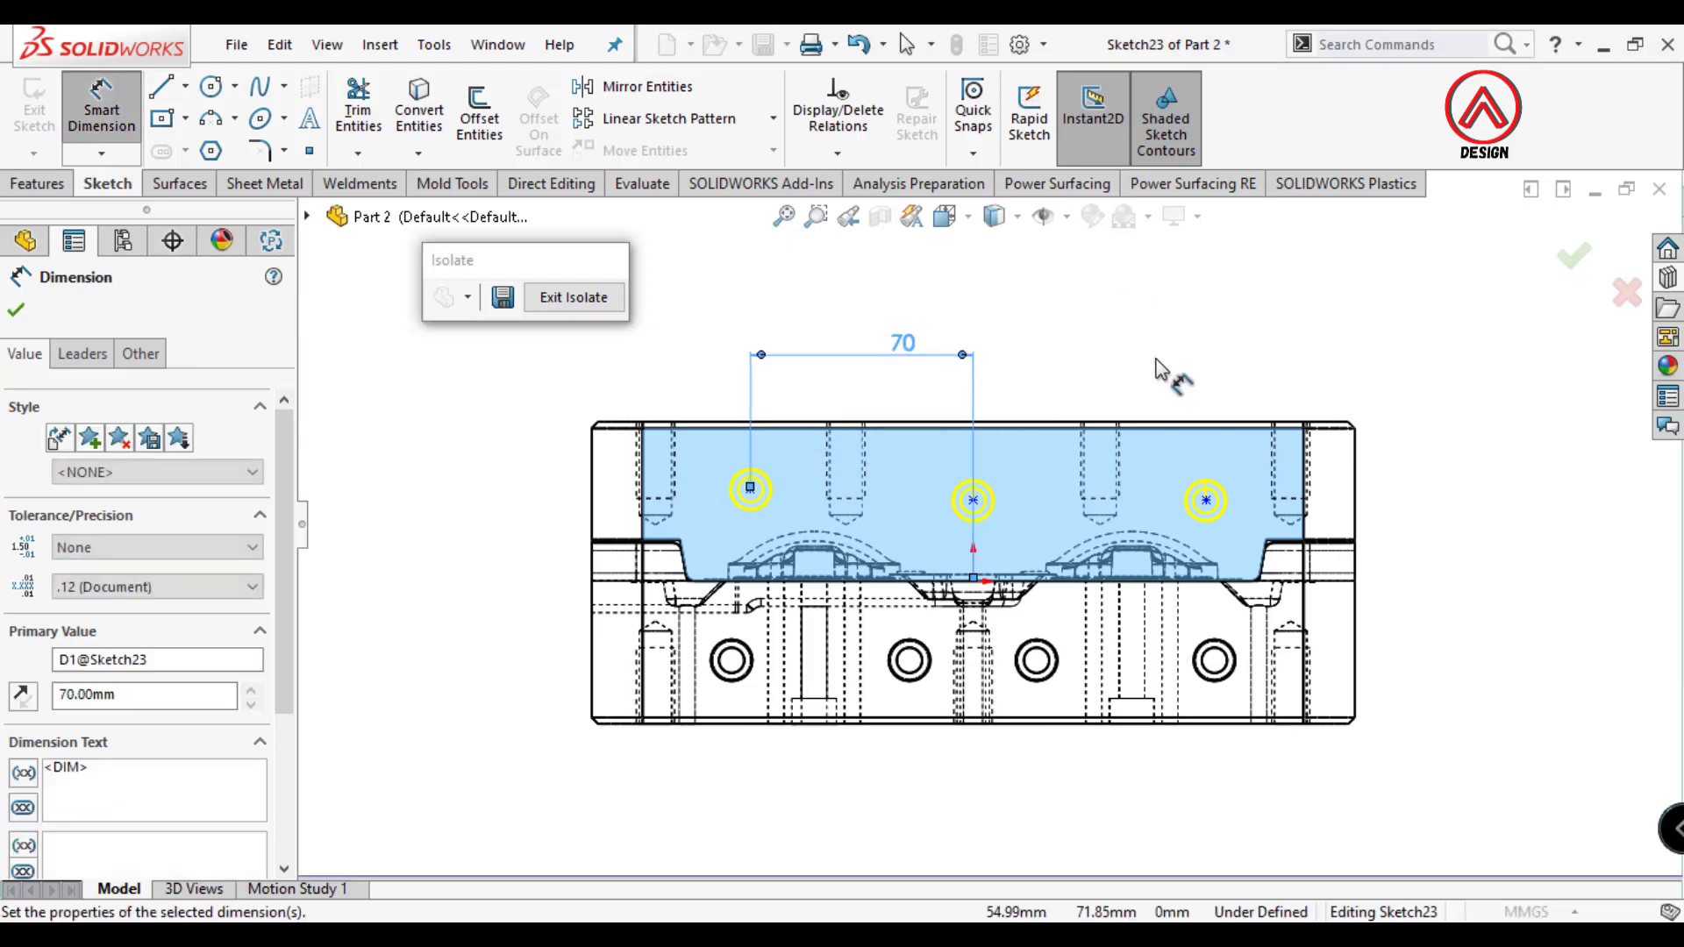
Dimension the right hole point 70 mm from the middle point.
left_click(1206, 499)
left_click(973, 581)
left_click(1074, 377)
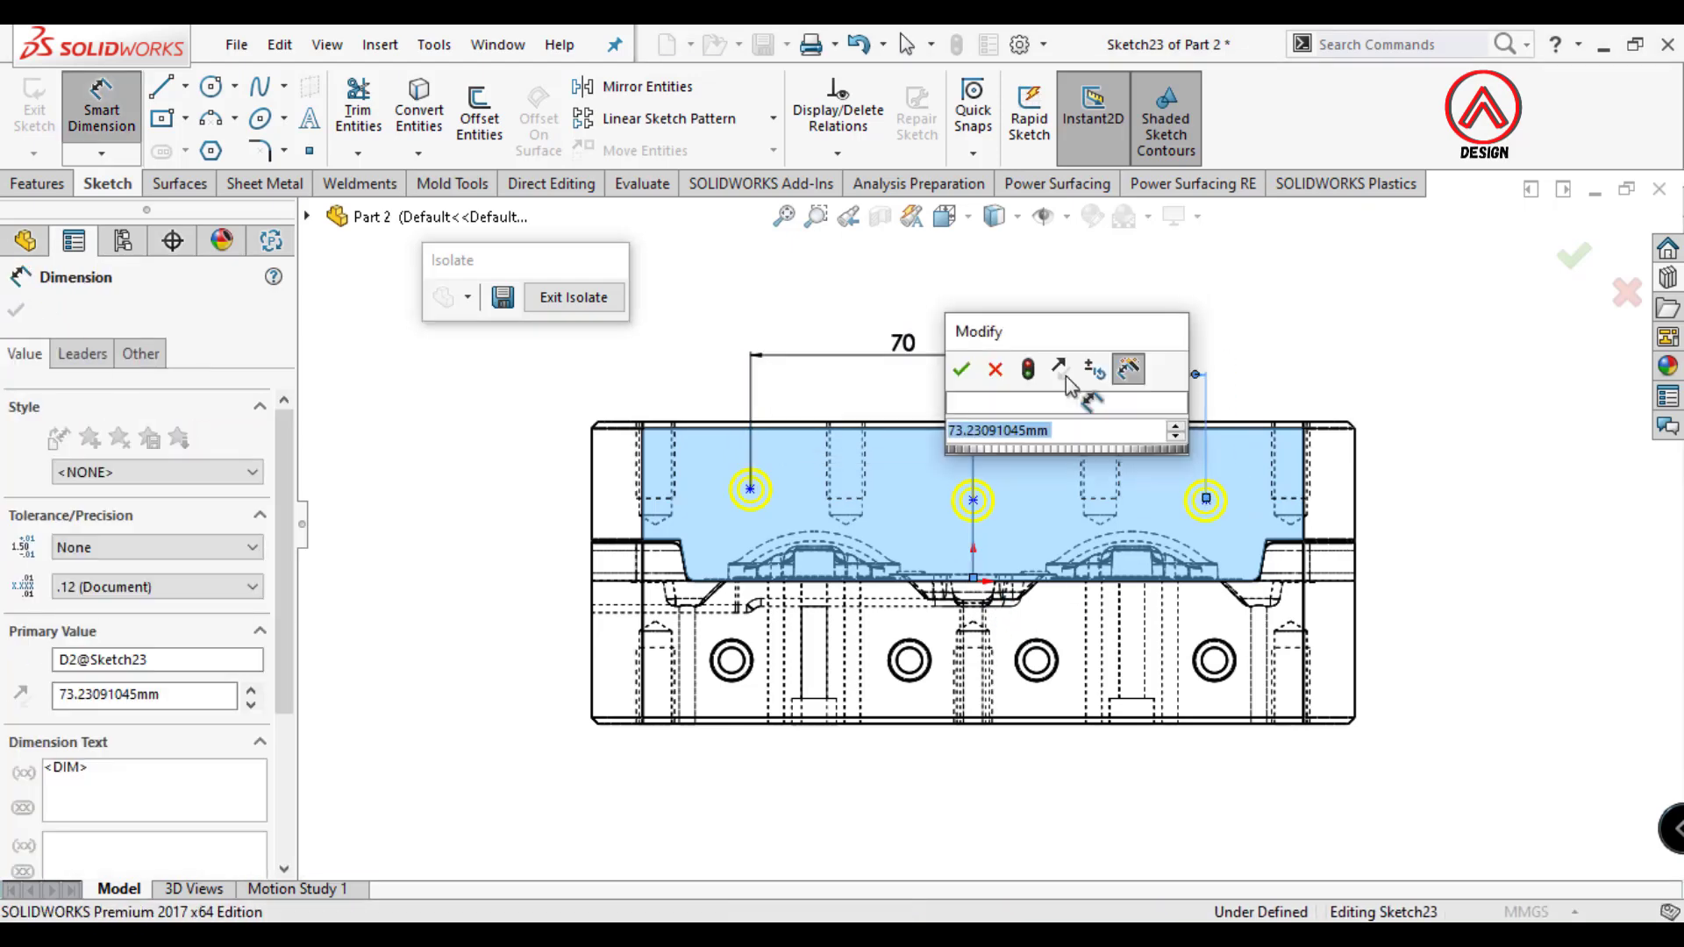
type("70")
key("Return")
Dimension the left hole point 30 mm above the plate's bottom edge.
left_click(750, 489)
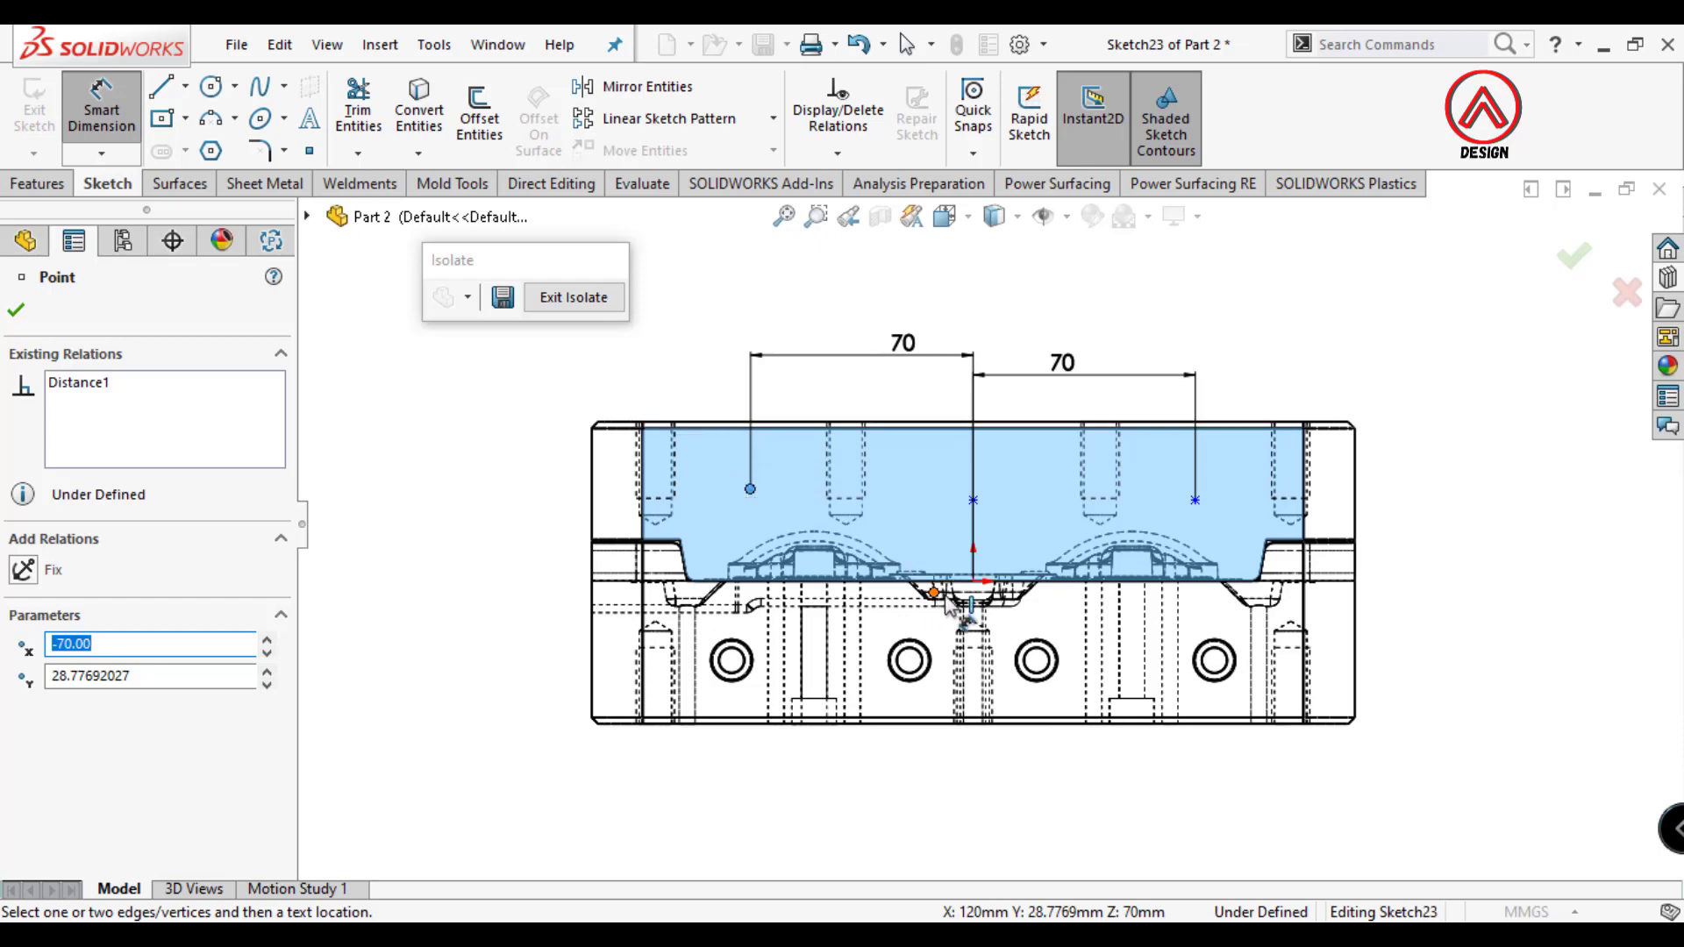
left_click(976, 581)
left_click(491, 526)
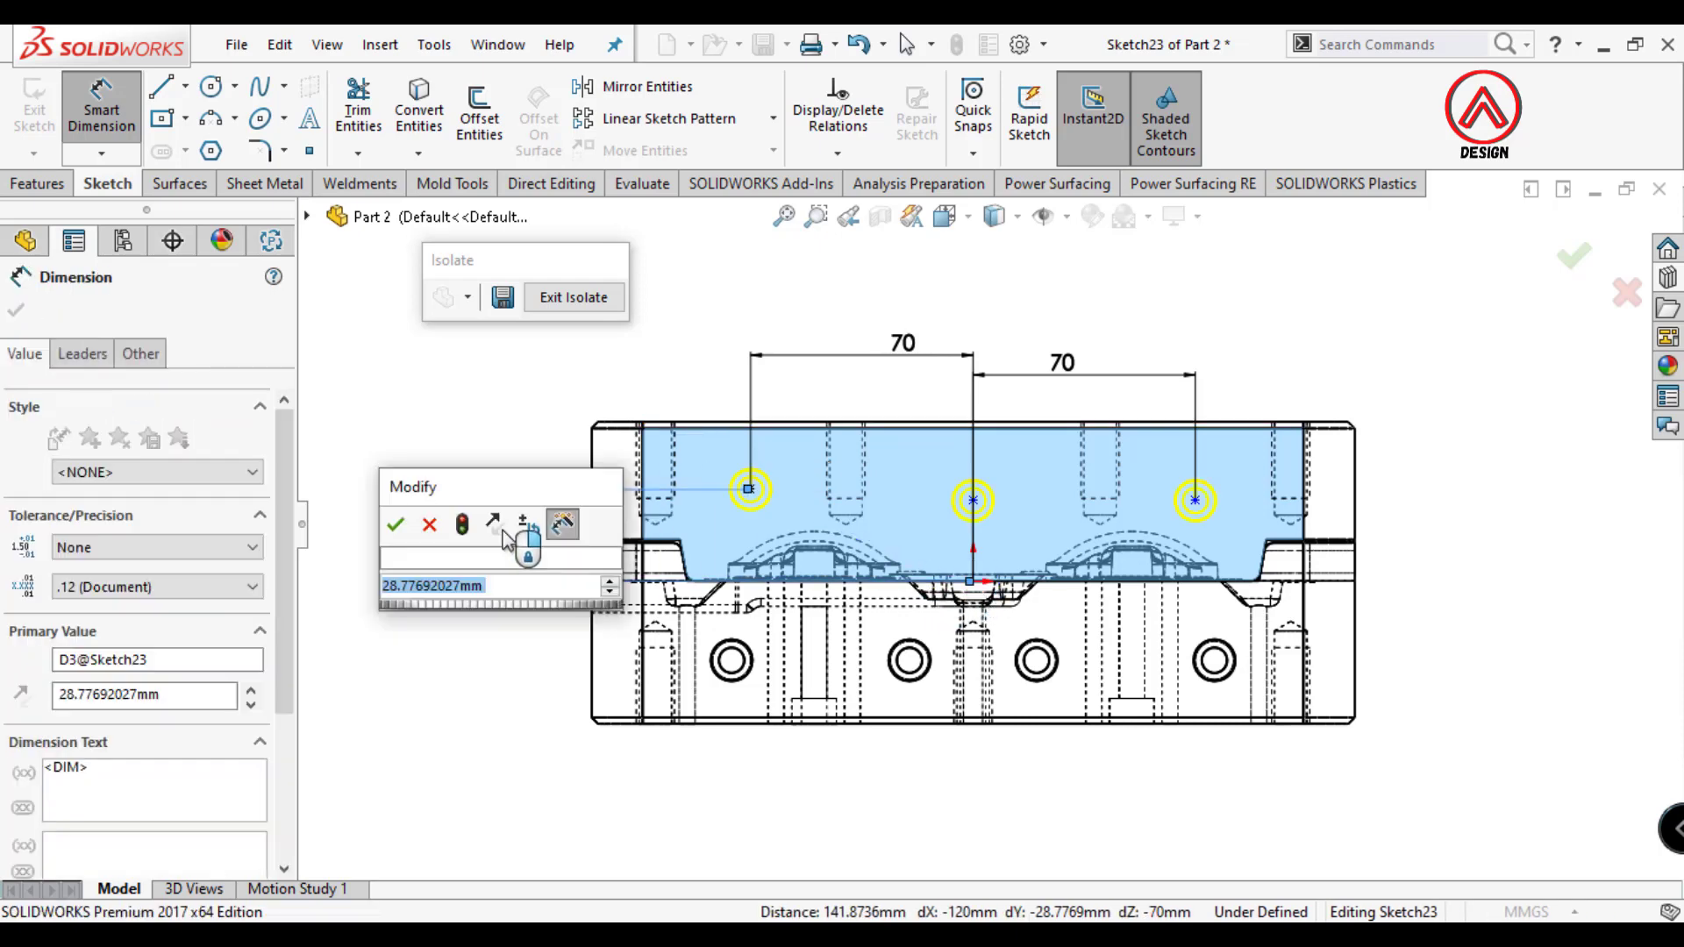
type("30")
key("Return")
key("Escape")
Align the three hole points horizontally, then add the origin to the selection.
left_click(750, 485)
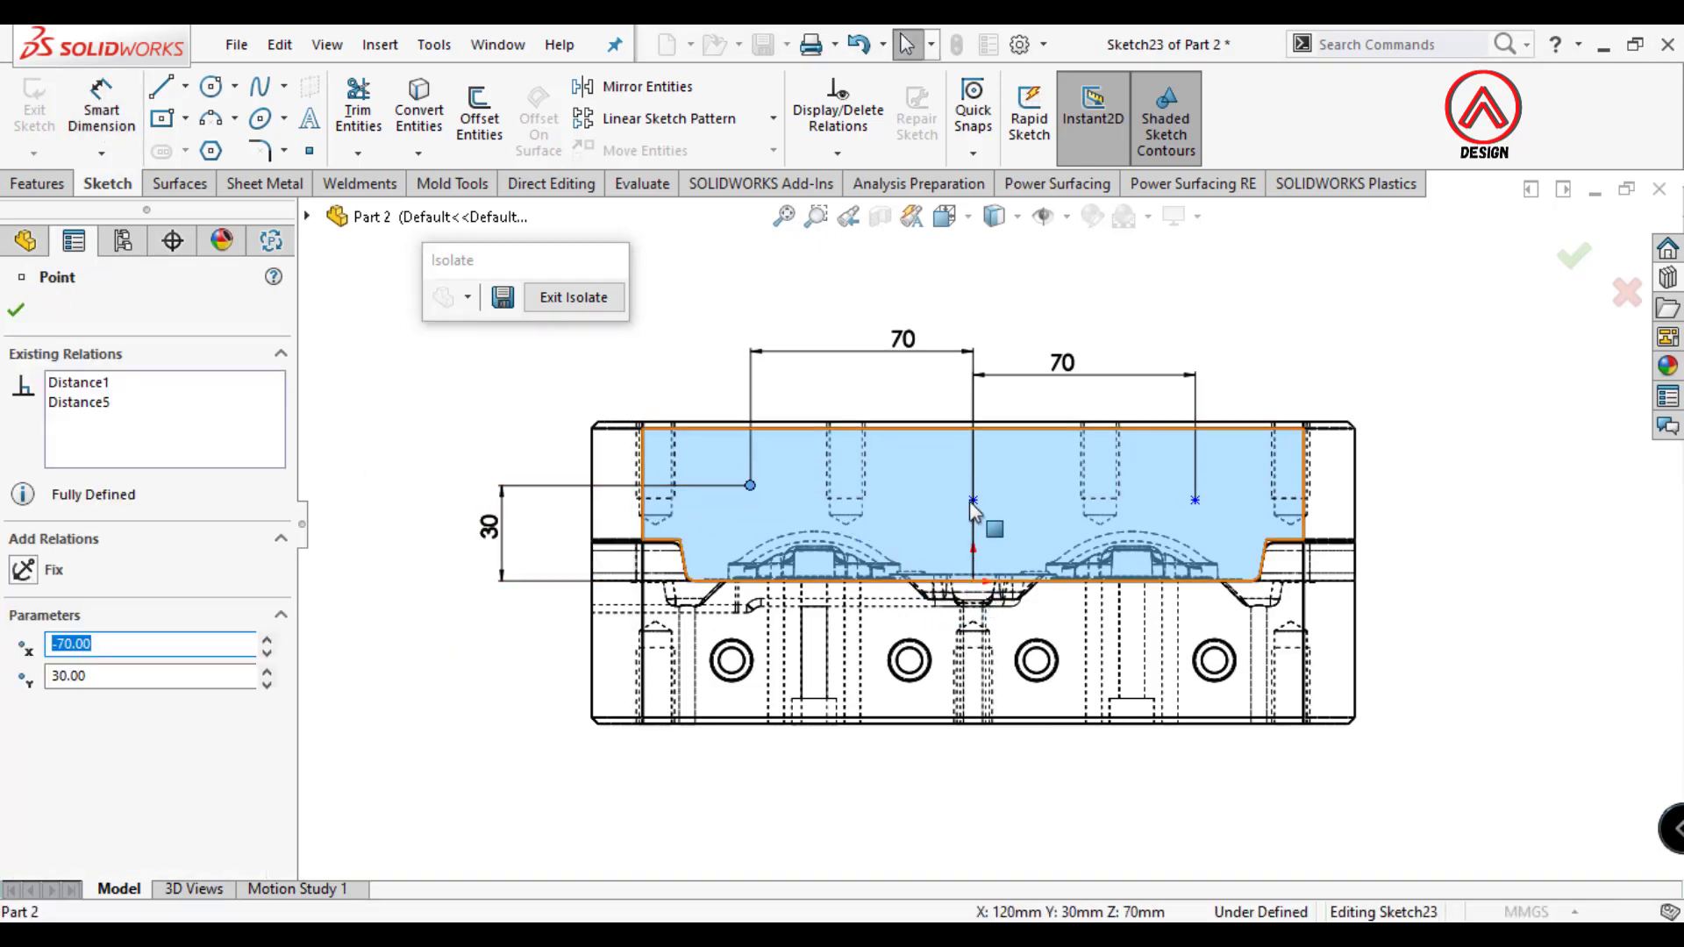
left_click(973, 499, "ctrl")
left_click(1195, 500, "ctrl")
left_click(1297, 391)
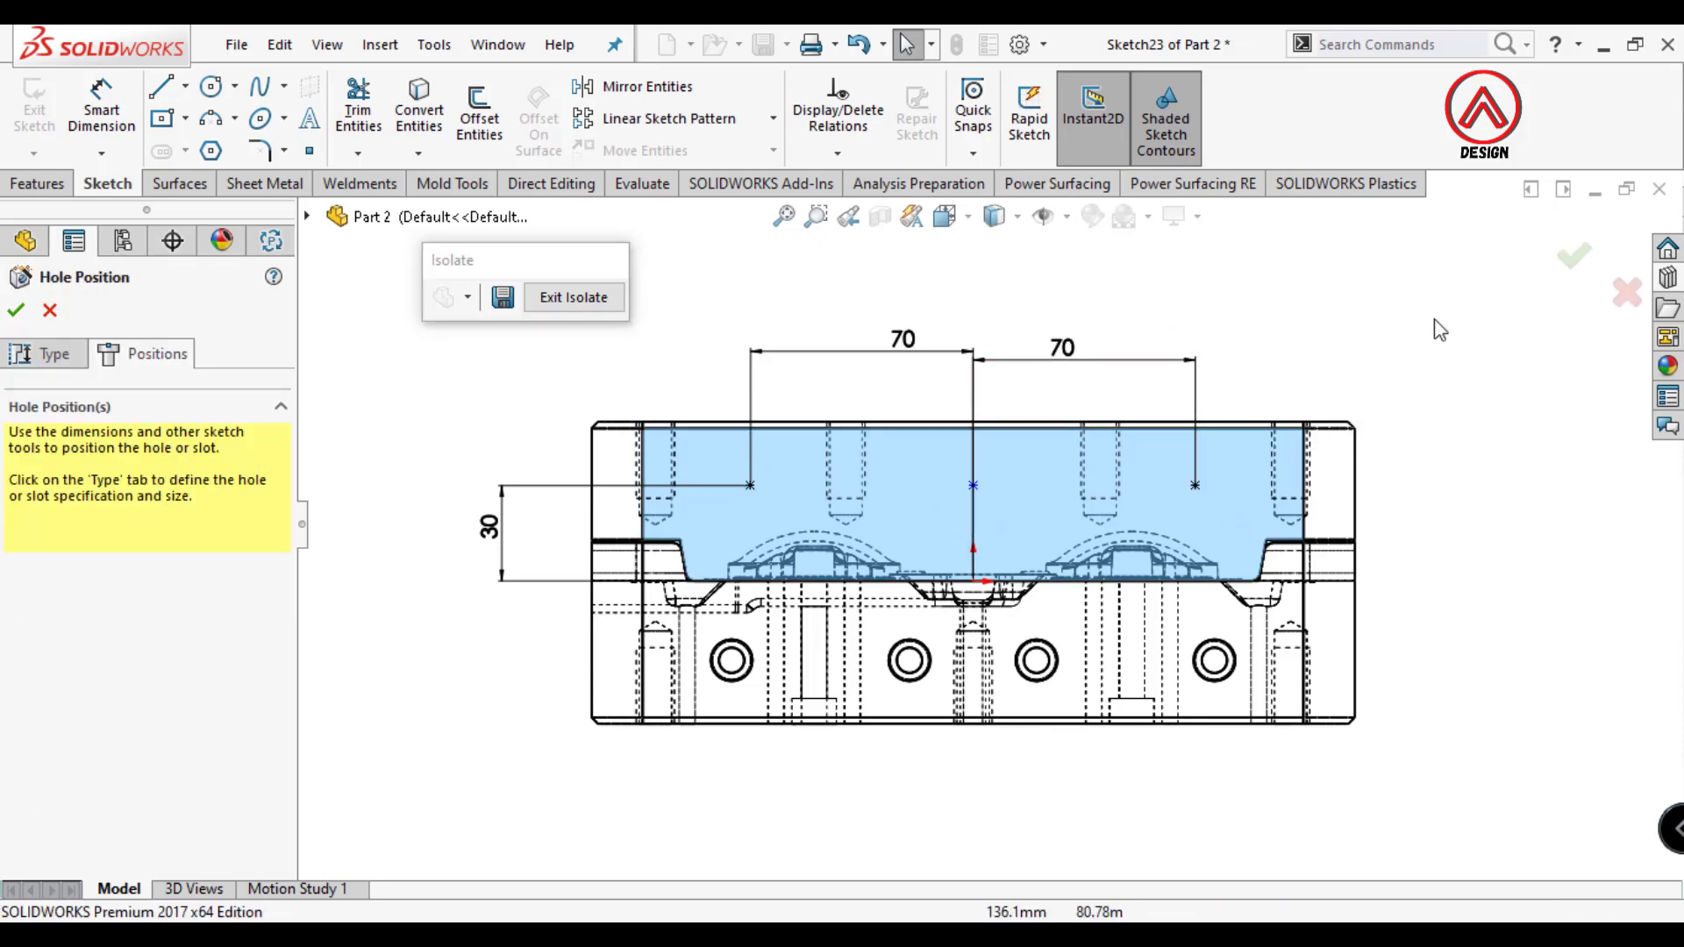
left_click(974, 485)
left_click(976, 582, "ctrl")
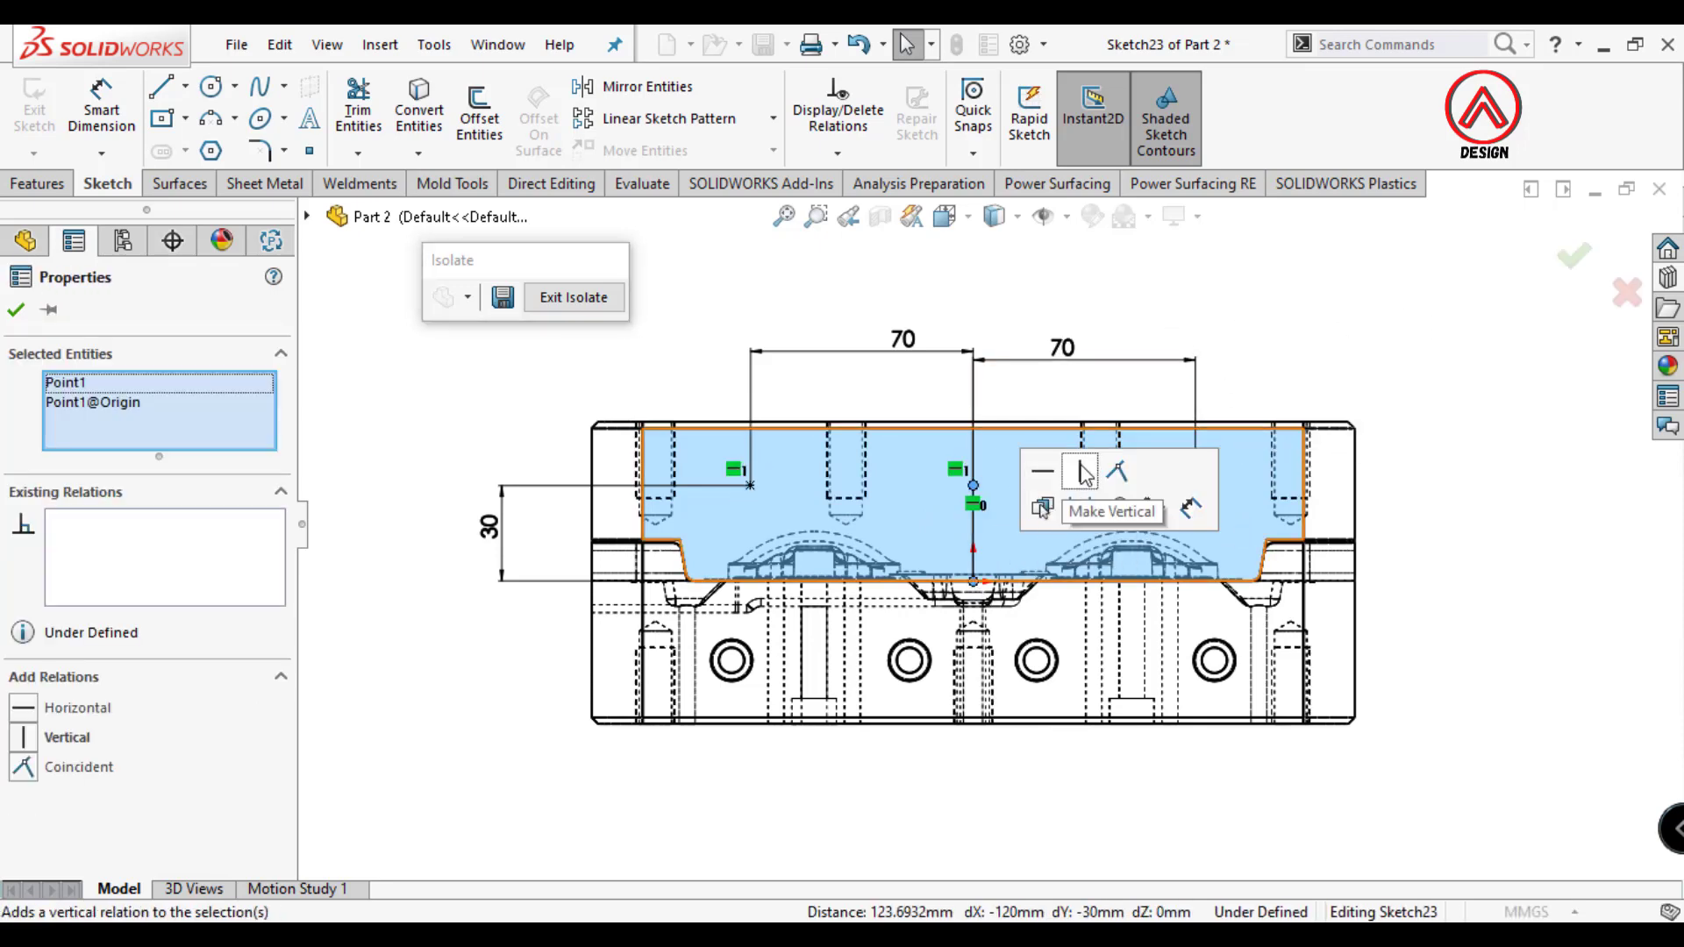
Make the hole point vertical with the origin and finish the 1/4 tapped hole feature.
left_click(1087, 465)
left_click(1575, 256)
key("ctrl+7")
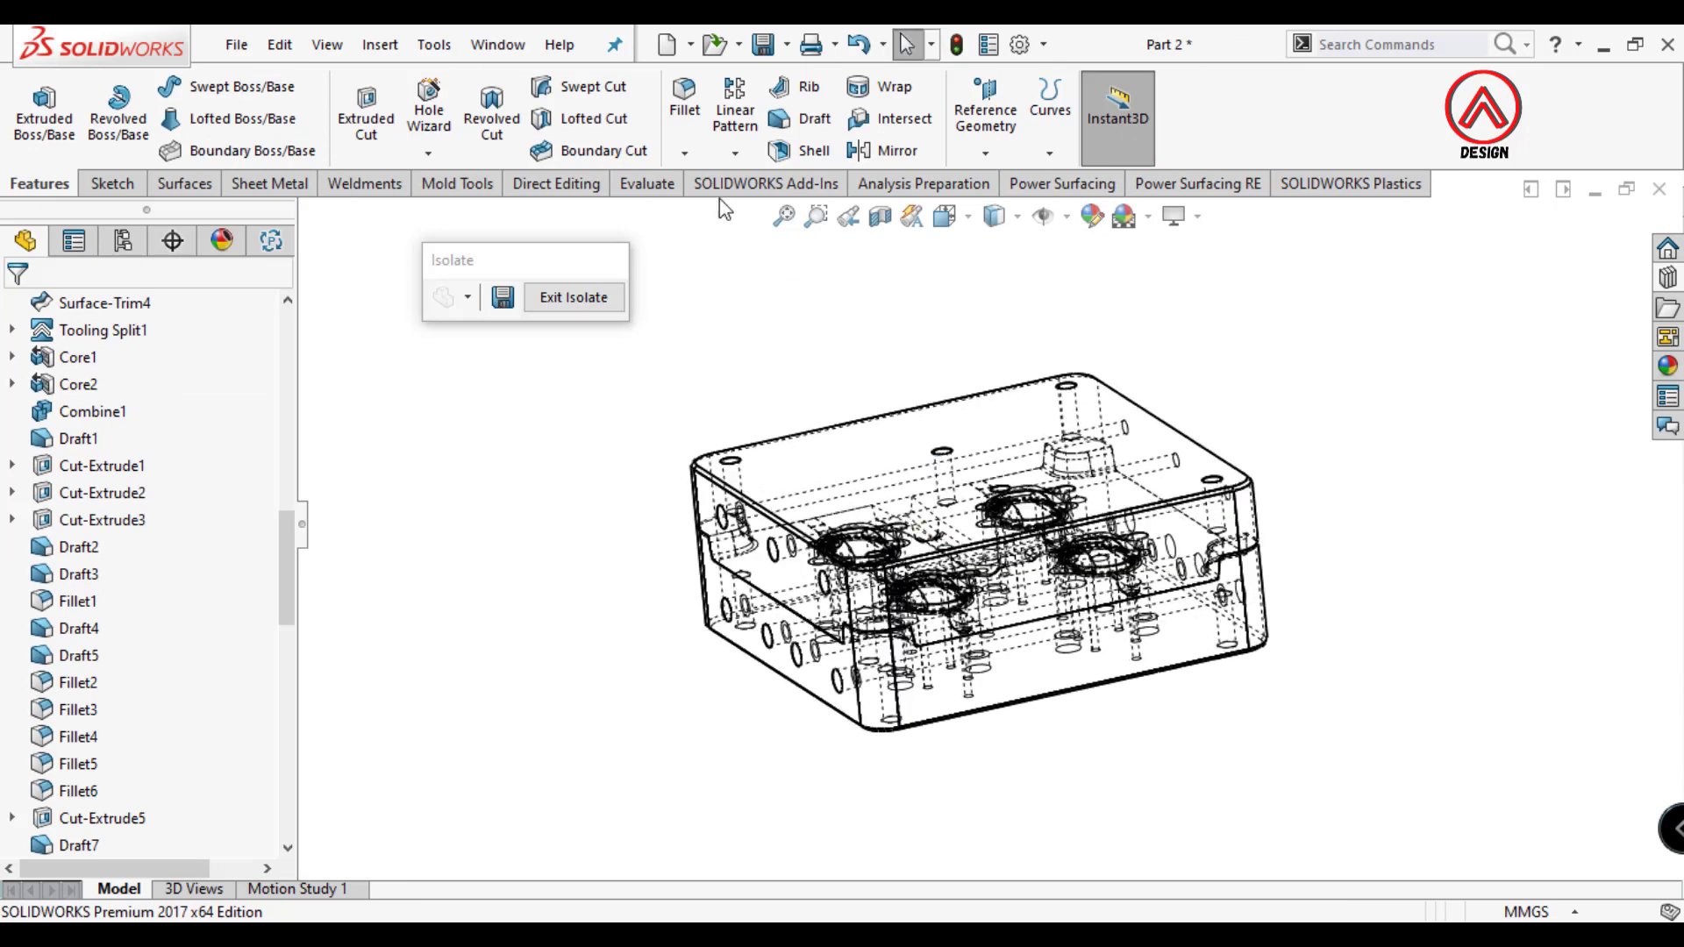
Mirror the latest tapped hole feature using the Right Plane as mirror plane.
left_click(735, 154)
left_click(776, 237)
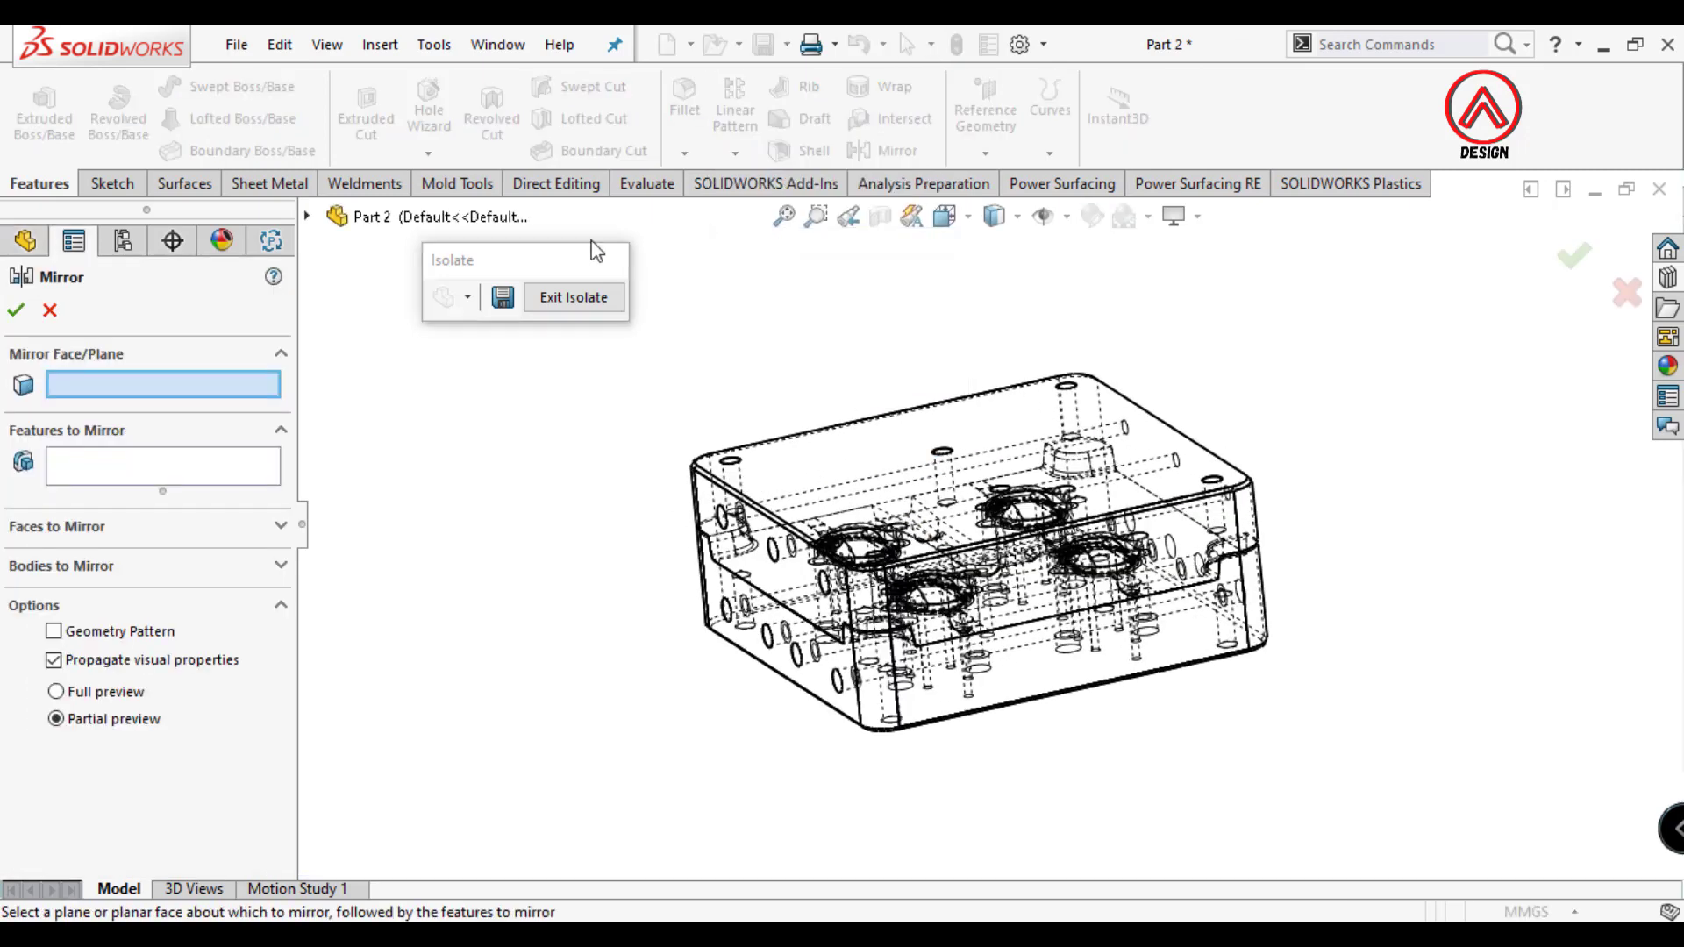
left_click(316, 216)
left_click(357, 352)
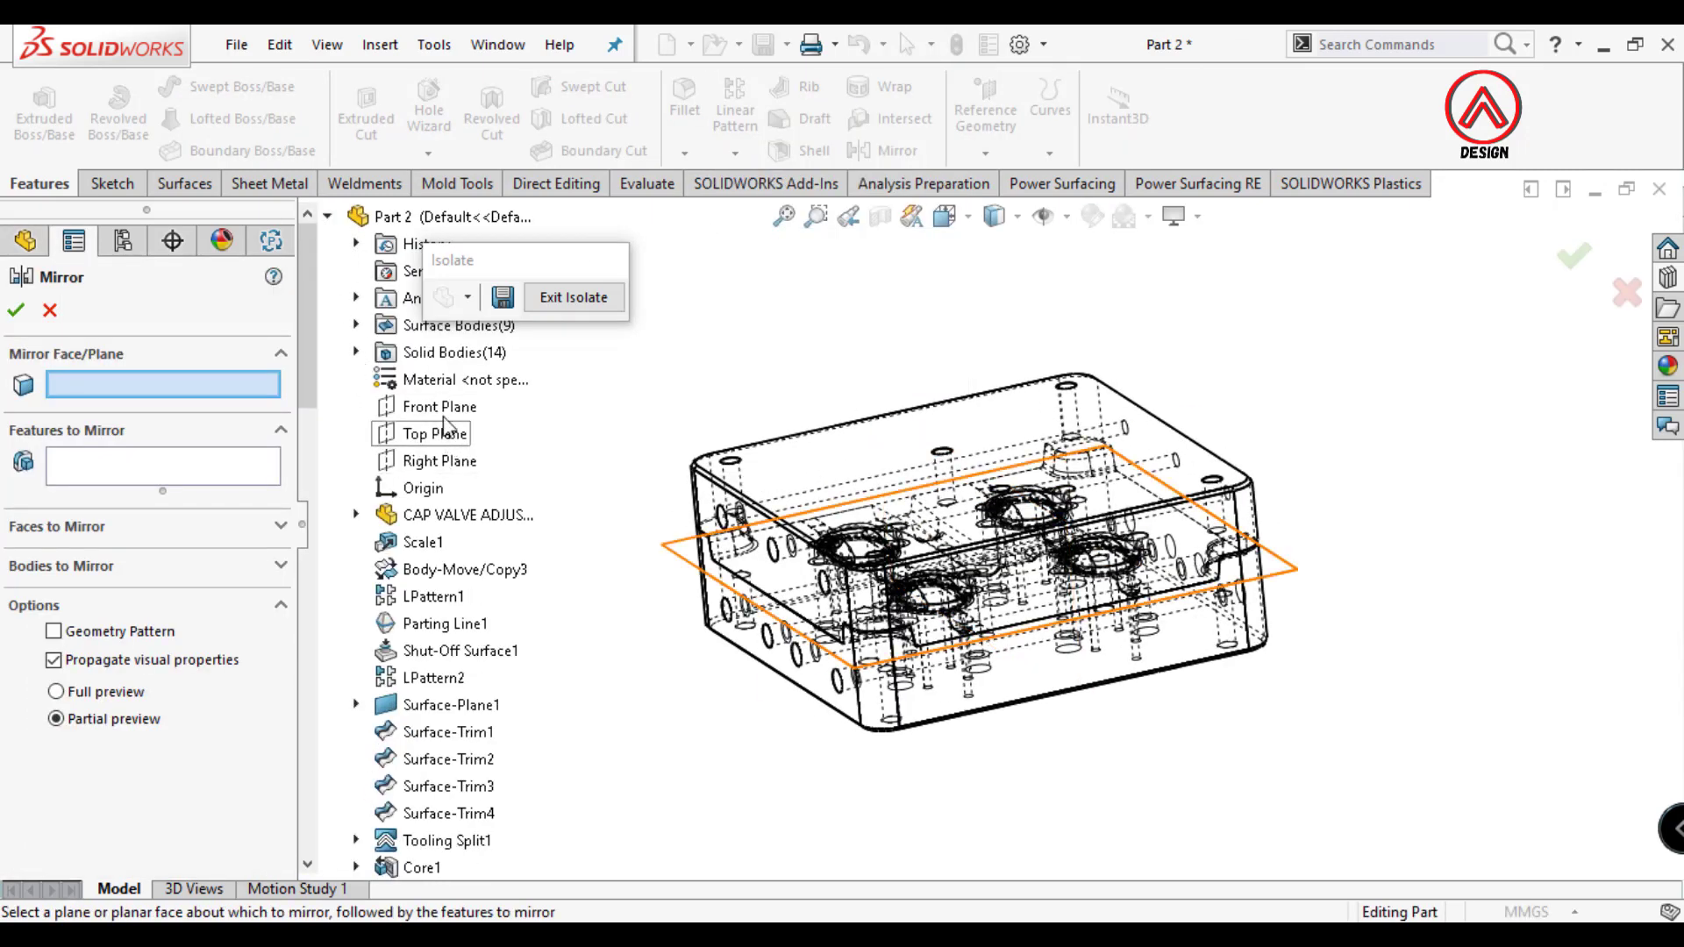
left_click(438, 460)
left_click_drag(307, 351, 307, 789)
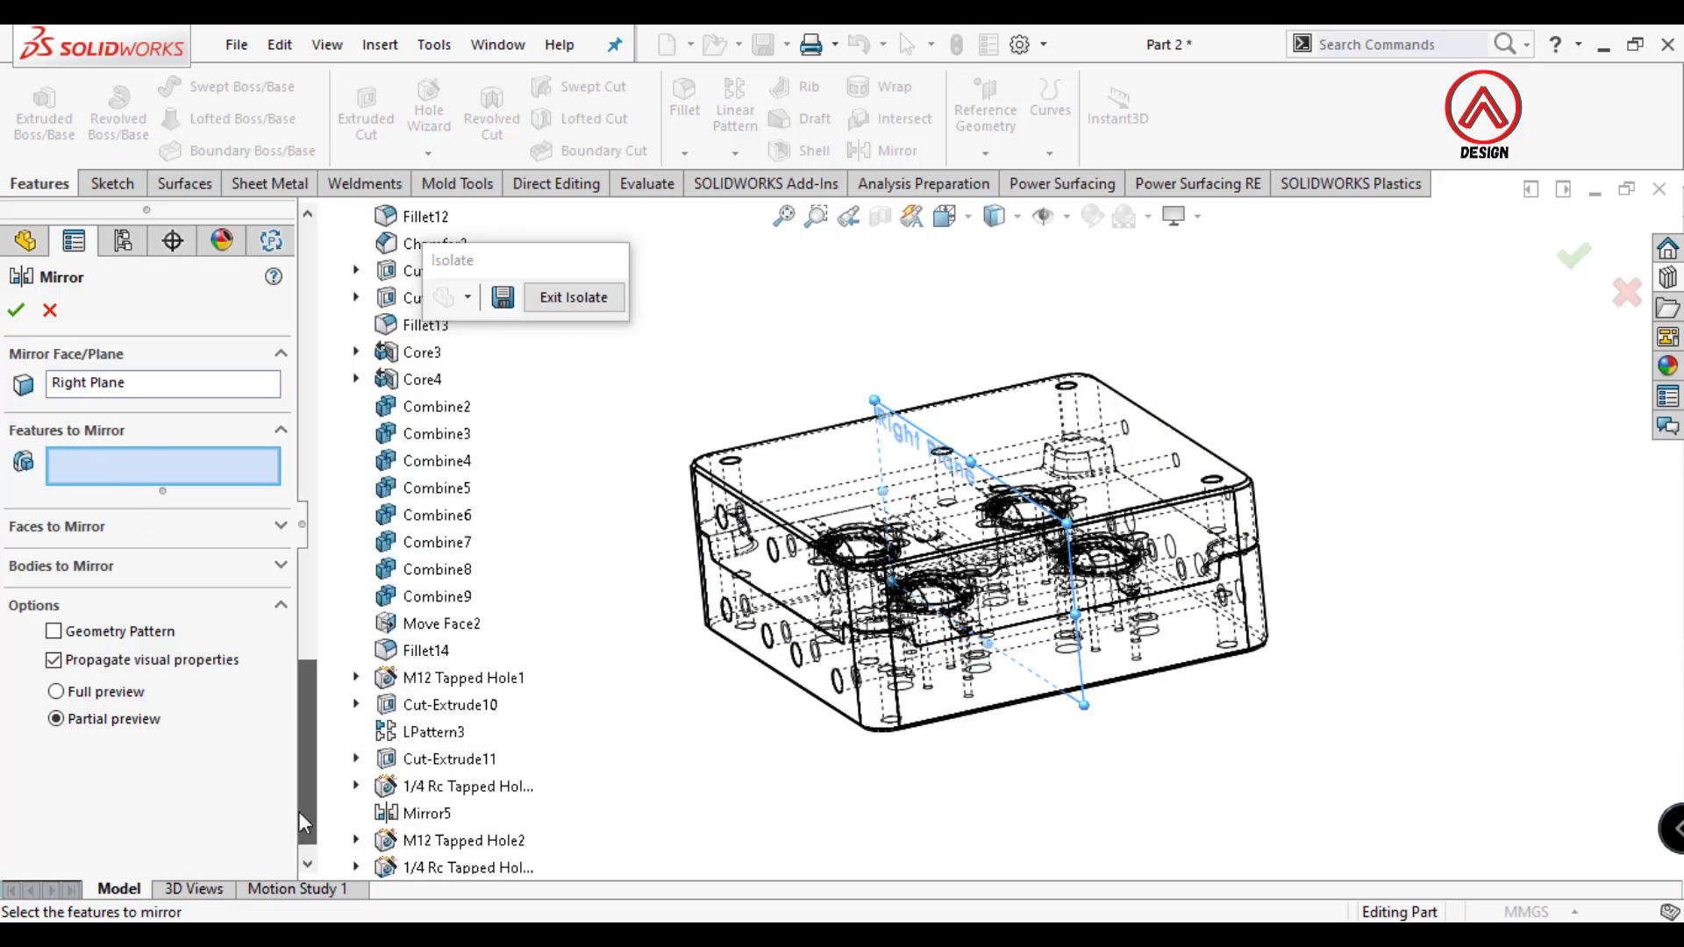
left_click(456, 840)
Accept the mirror, exit isolation, and switch display to Shaded With Edges.
key("Return")
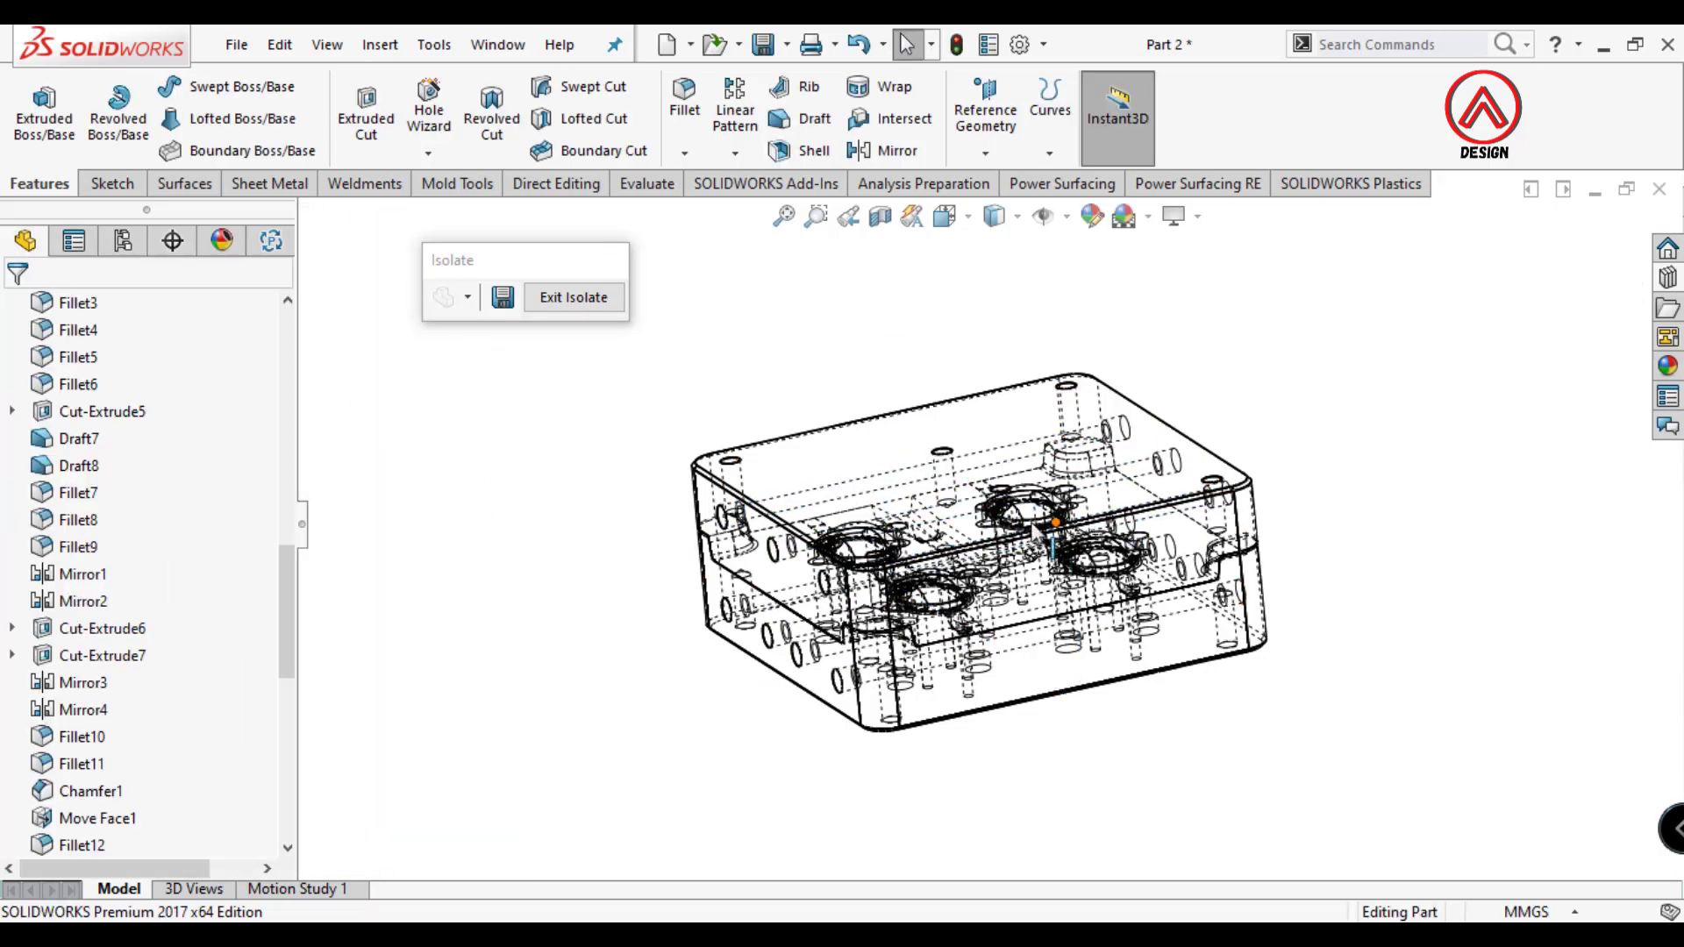
mouse_move(882, 351)
middle_mouse_down()
mouse_move(1138, 675)
mouse_move(650, 338)
middle_mouse_up()
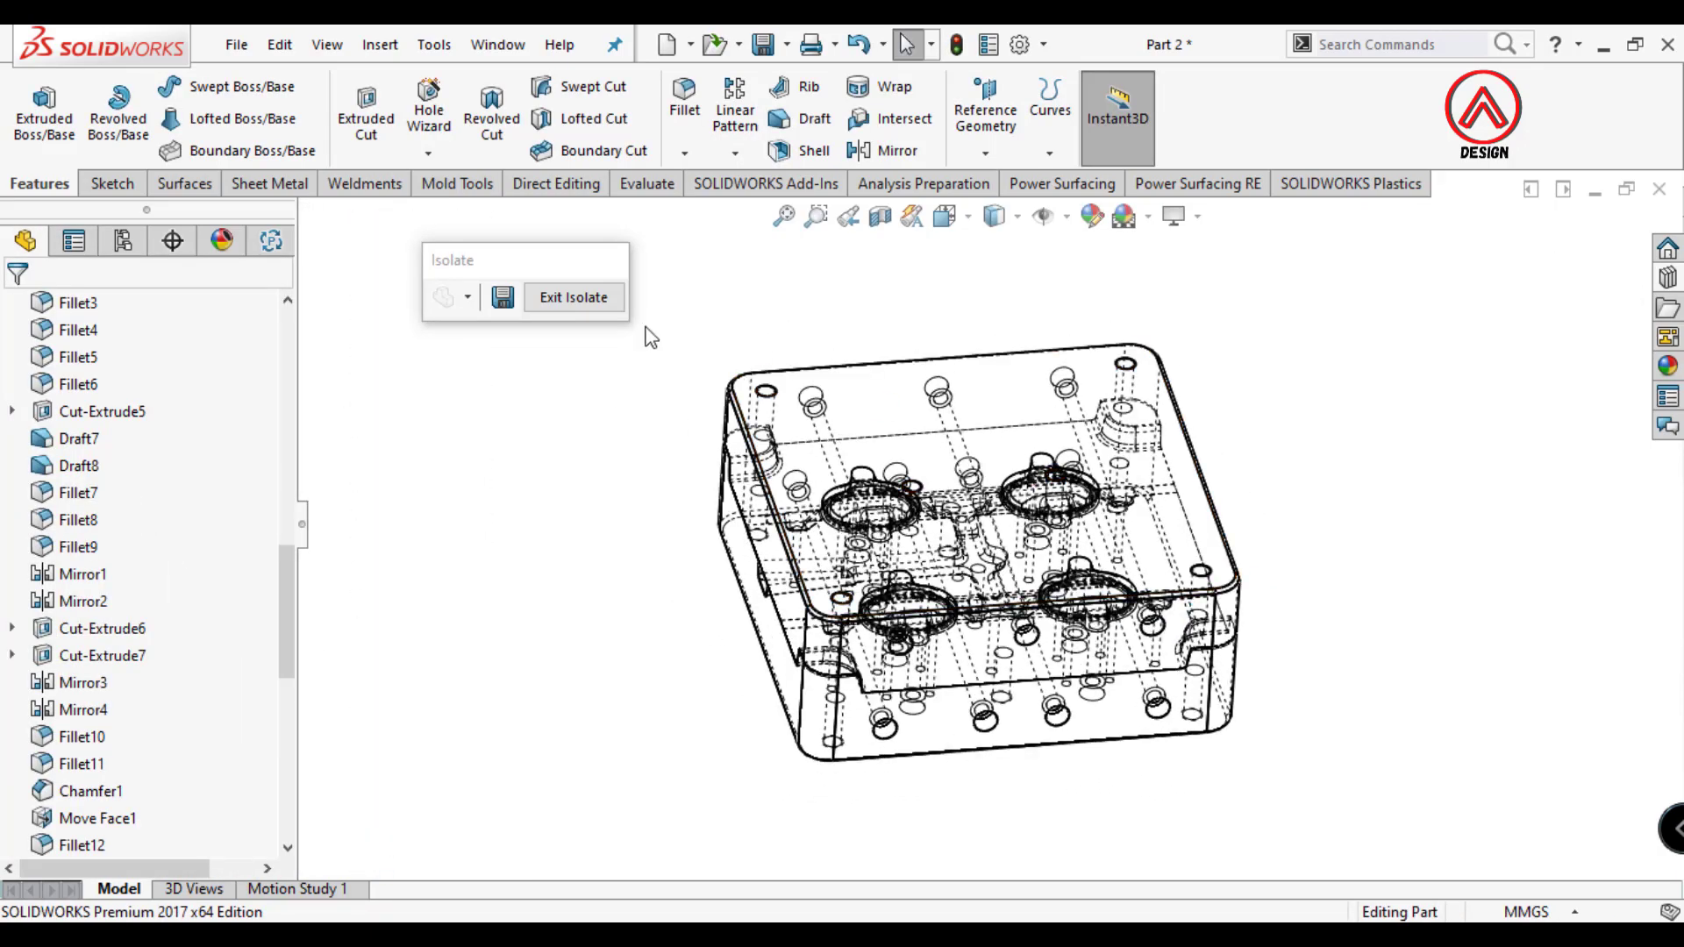
left_click(574, 297)
middle_click_drag(1146, 500, 954, 490)
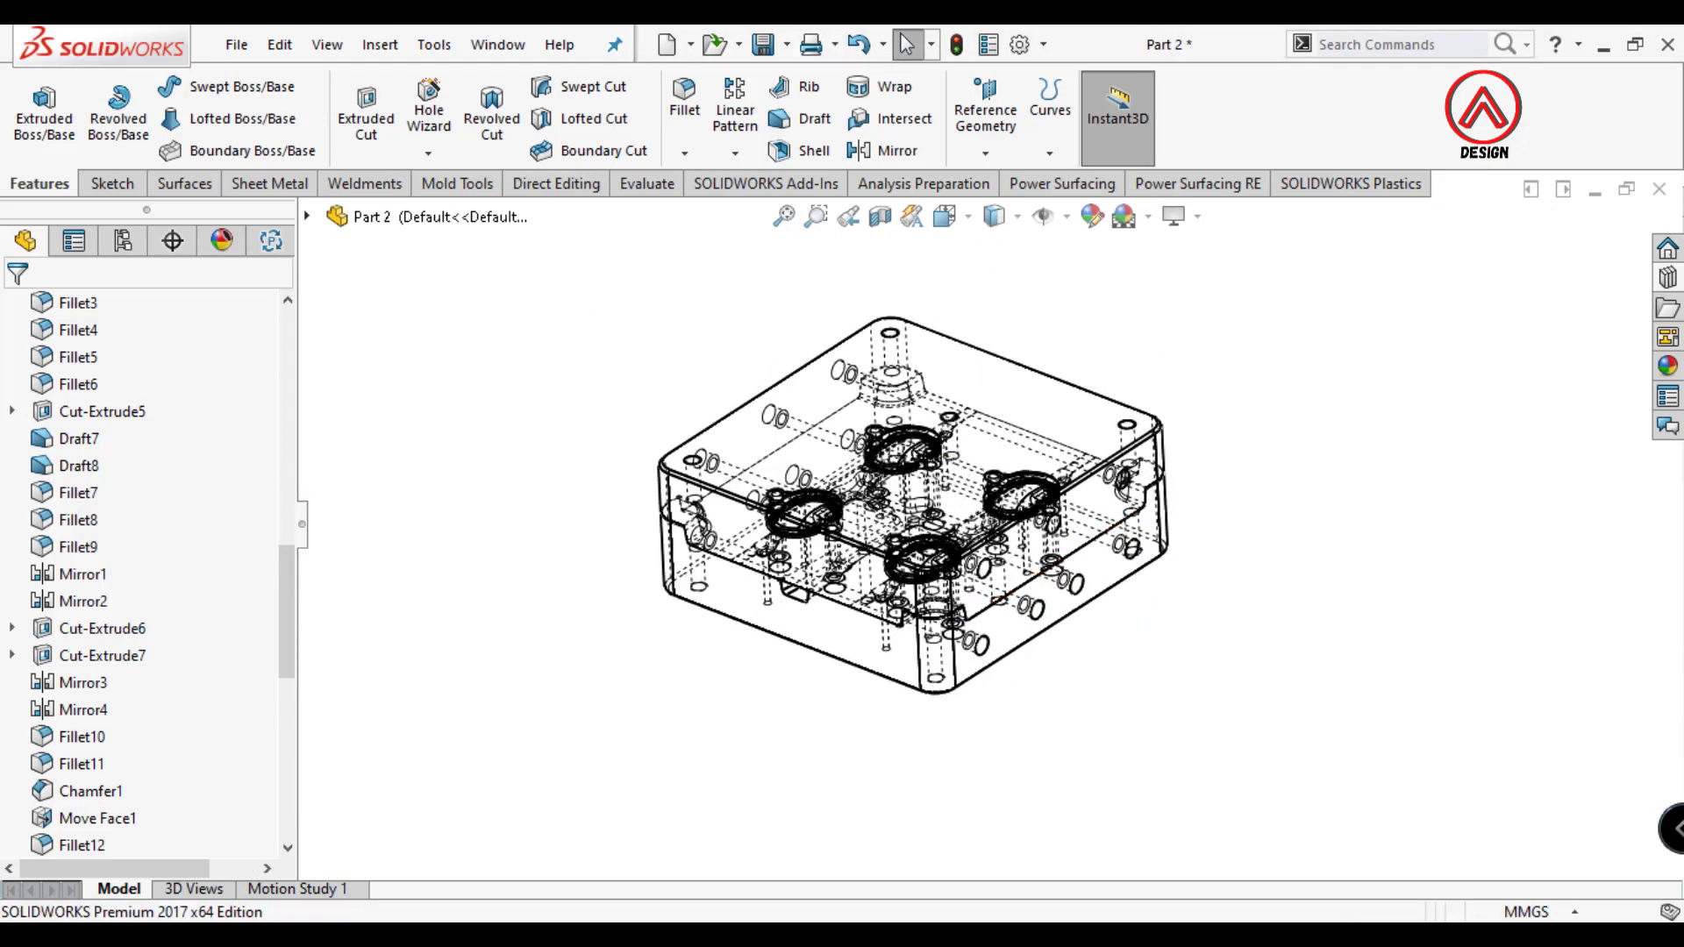
left_click(994, 215)
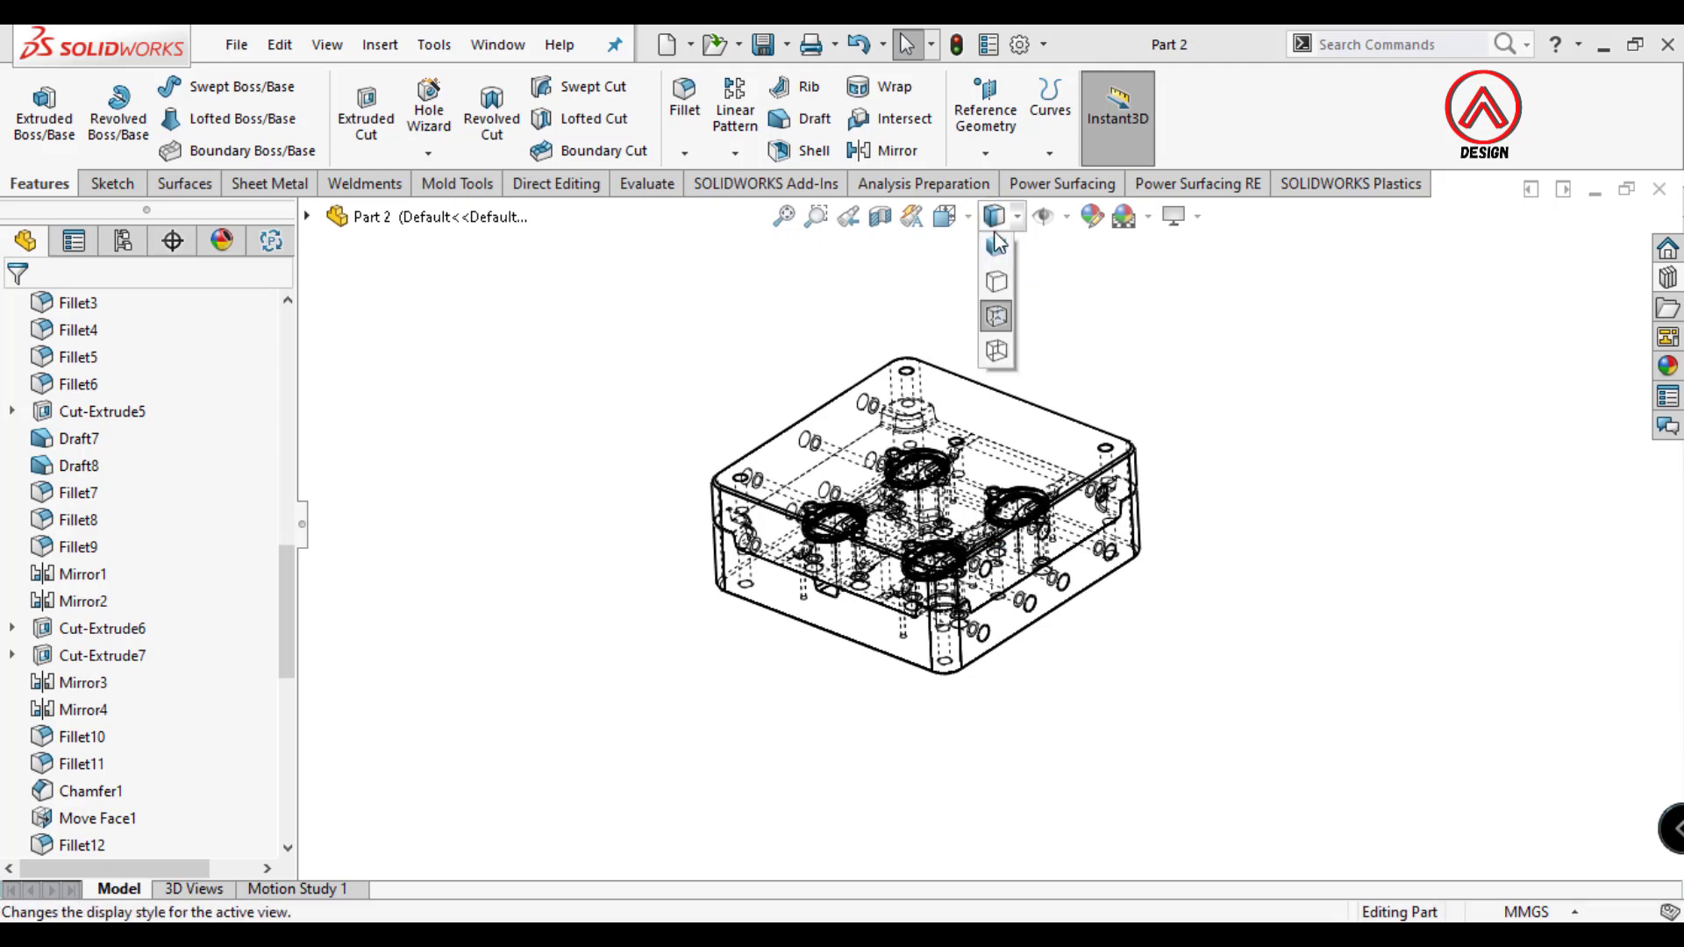
left_click(1000, 248)
Isolate the Tooling Split core body and view its top face Normal To.
scroll(960, 571, "down", 2)
right_click(1012, 638)
left_click(1057, 854)
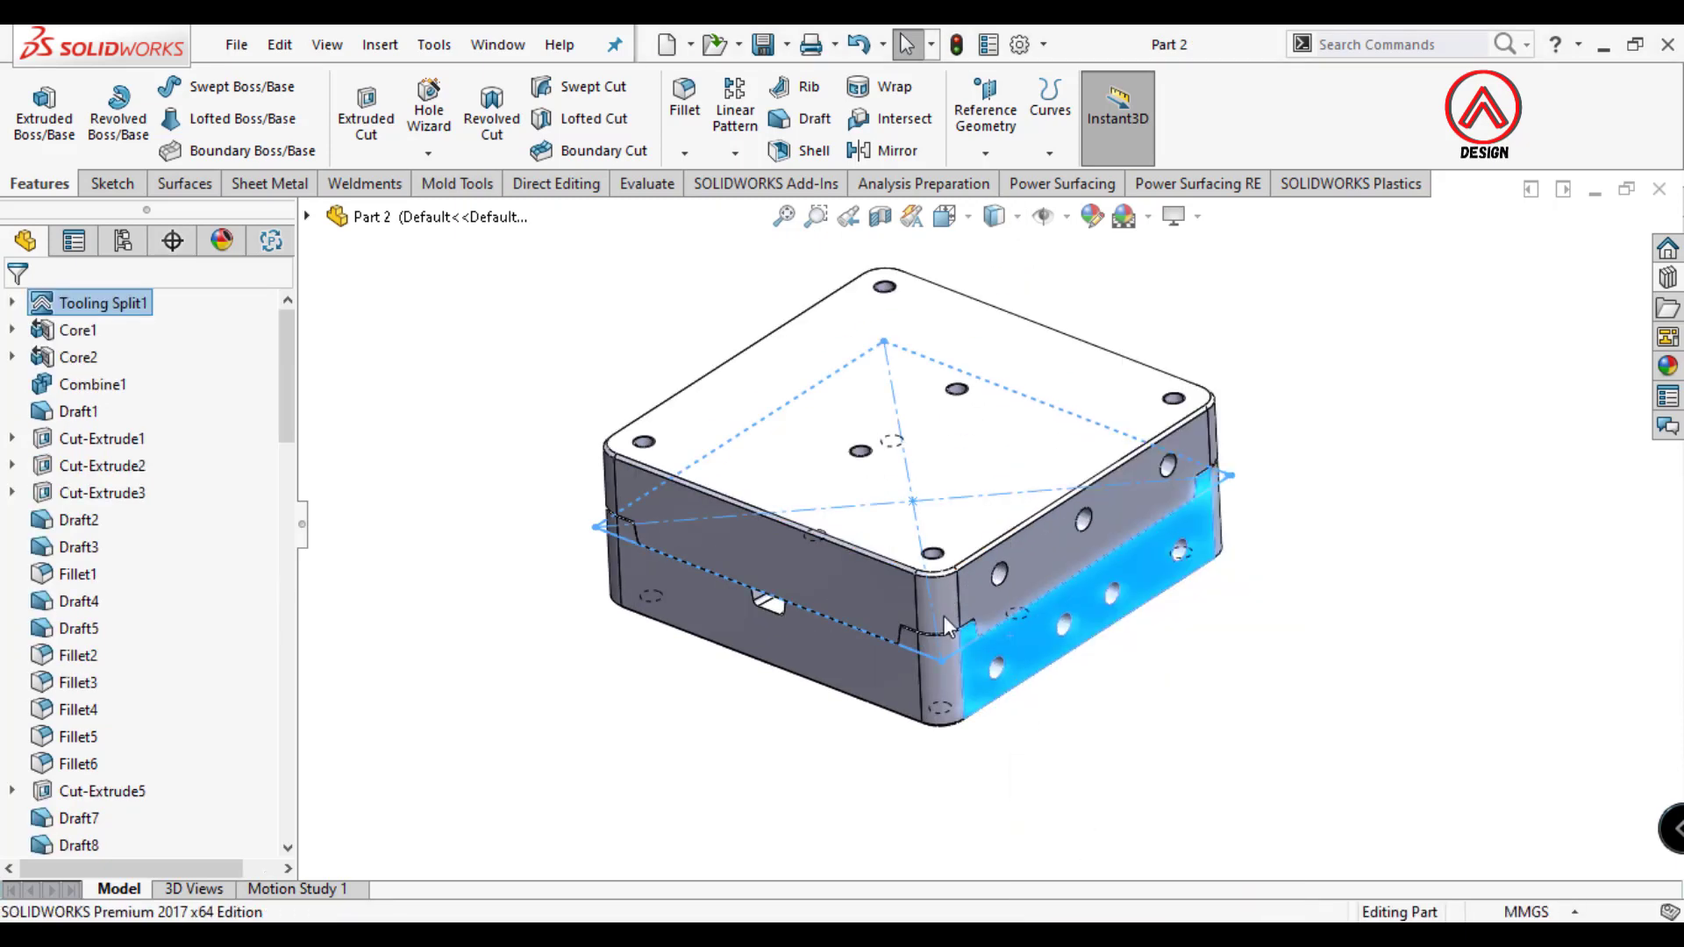
left_click(1052, 523)
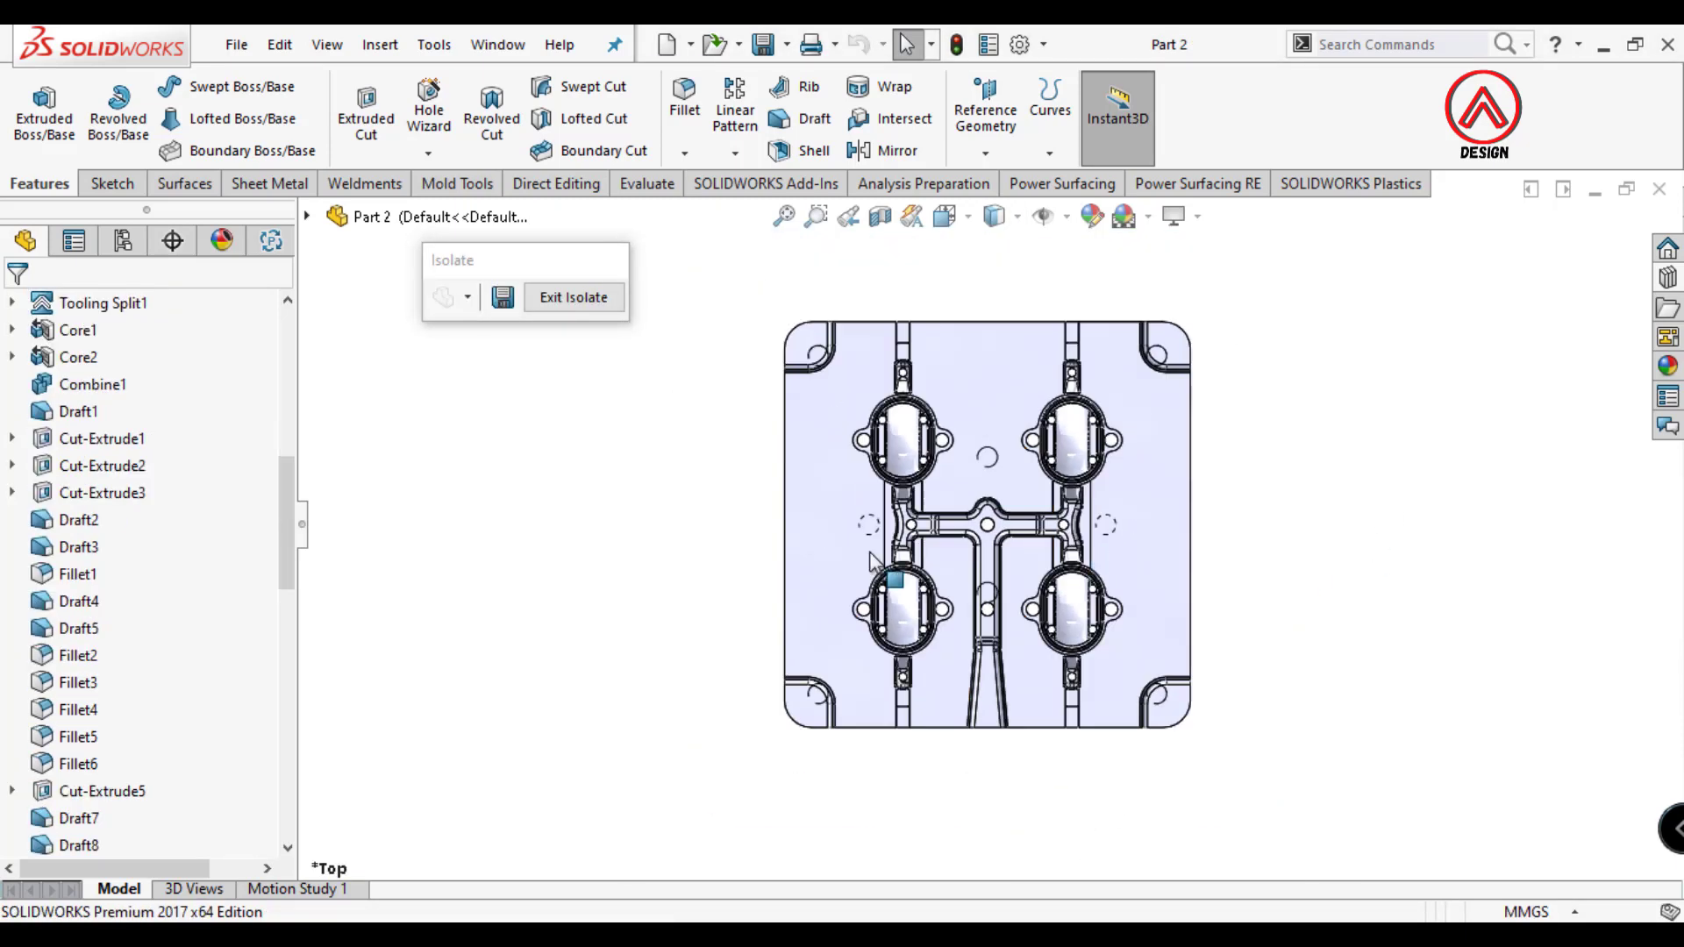
left_click_drag(290, 535, 290, 386)
Start a sketch on the Top Plane and draw a circle below the plate's lower edge.
left_click(91, 520)
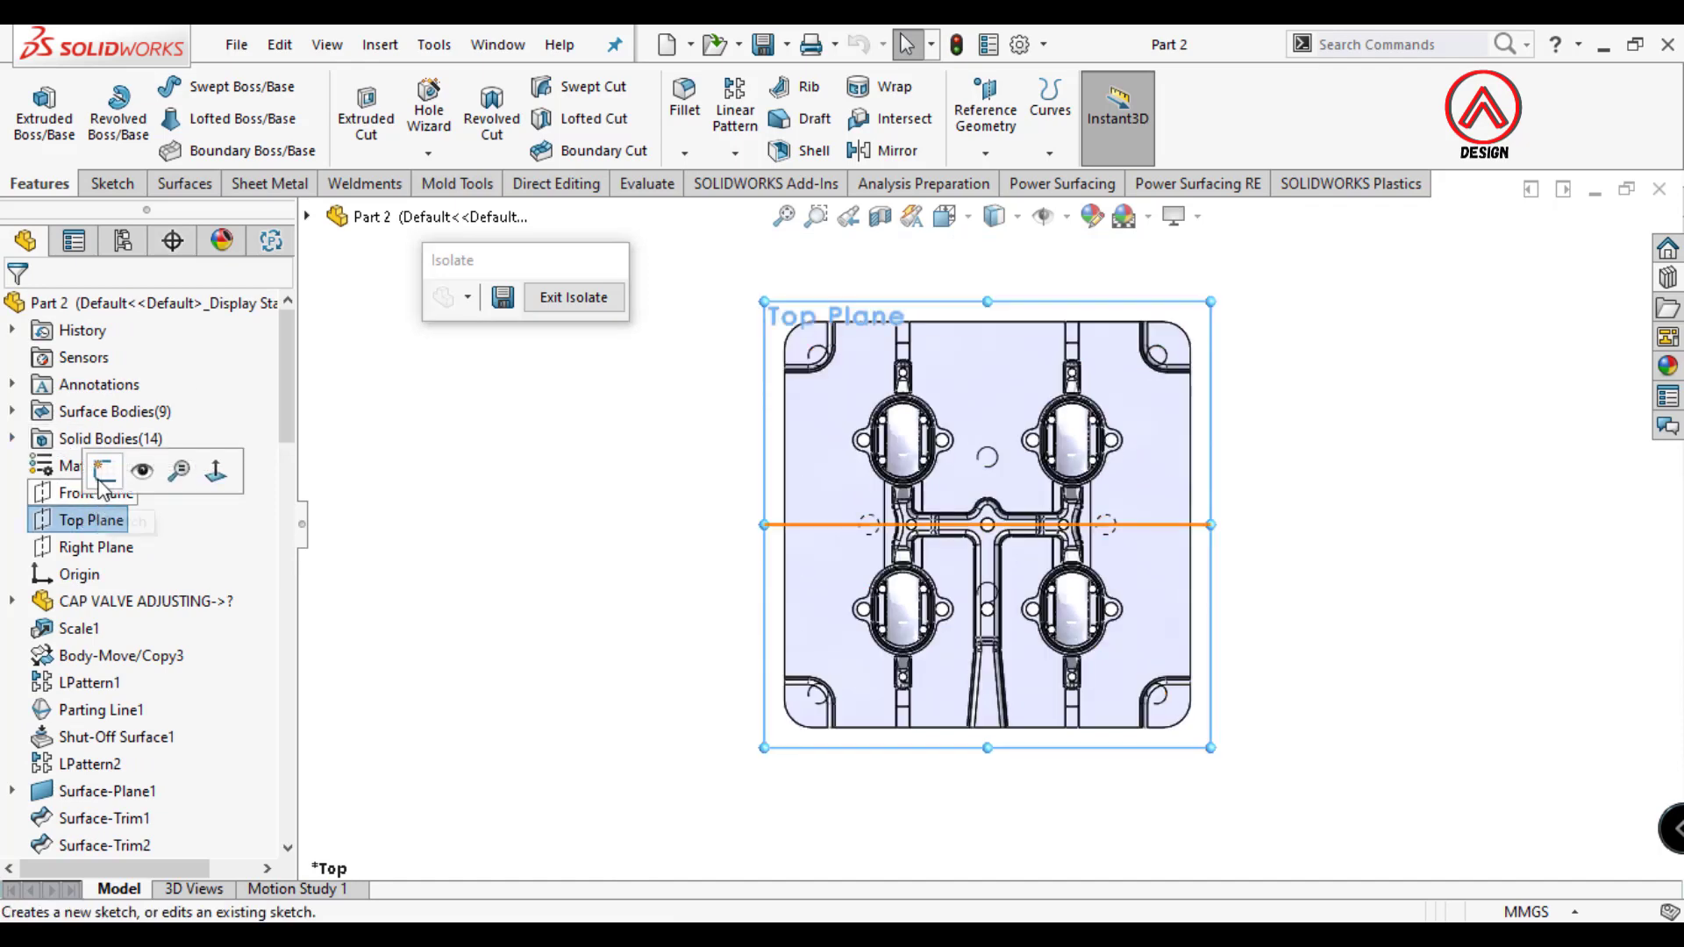
left_click(131, 470)
left_click(210, 86)
scroll(1045, 733, "down", 3)
scroll(985, 789, "down", 2)
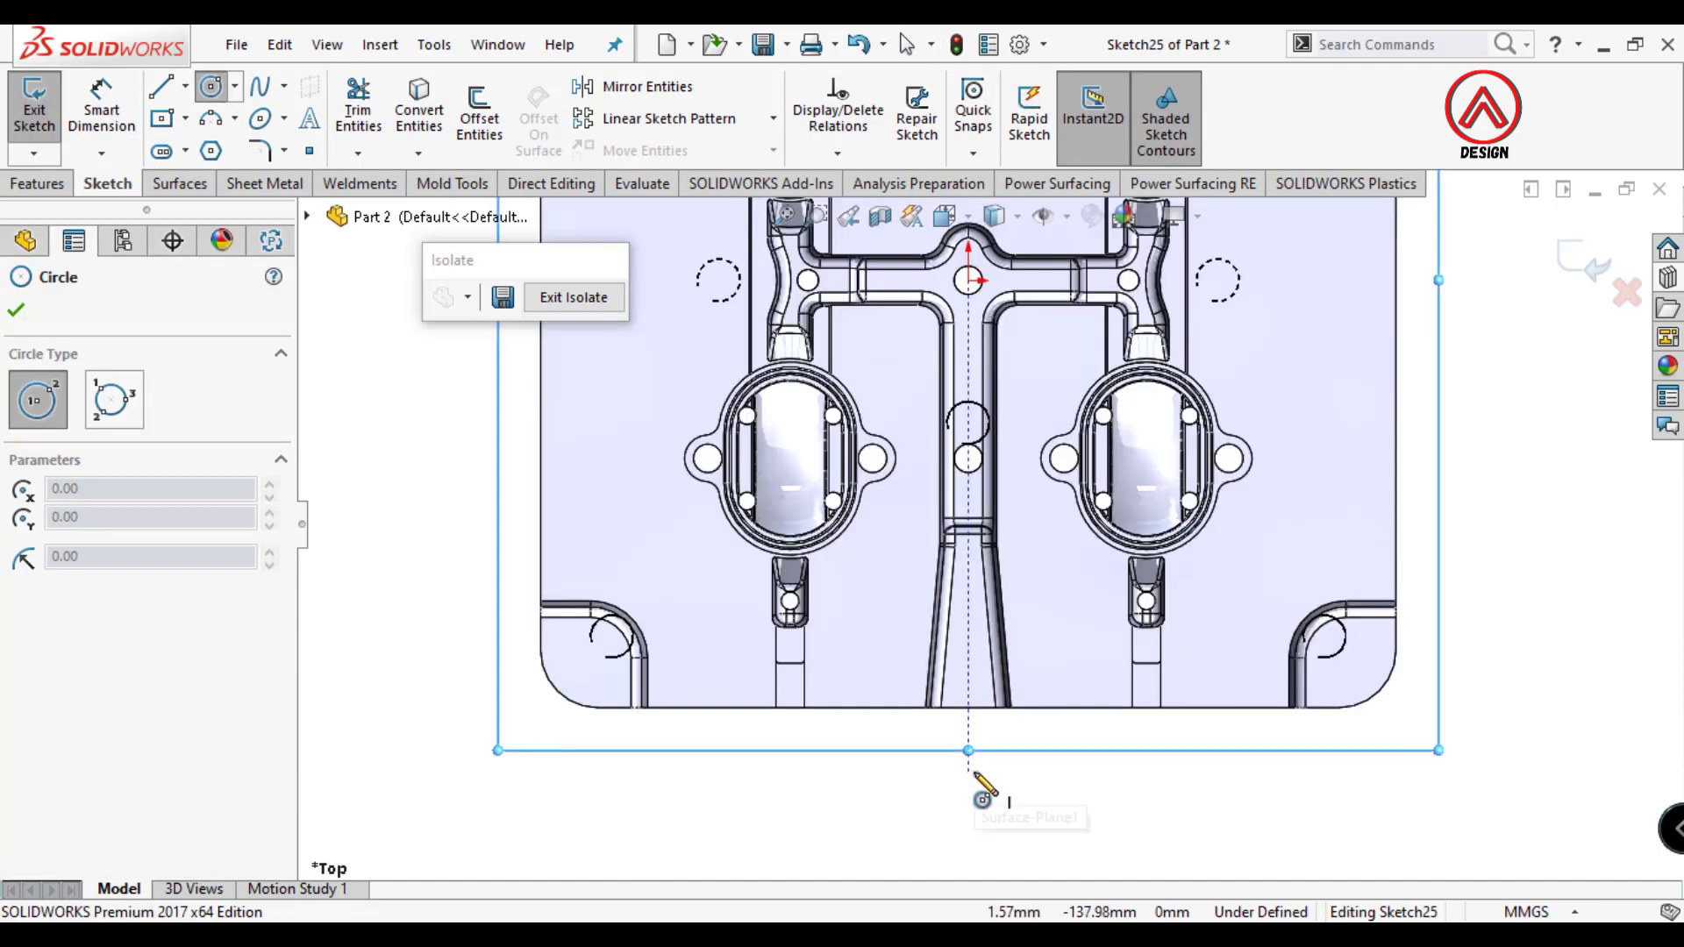
mouse_move(969, 771)
left_mouse_down()
mouse_move(1003, 711)
mouse_move(968, 633)
left_mouse_up()
Dimension the circle centre 145 mm from the origin.
left_click(102, 109)
left_click(968, 281)
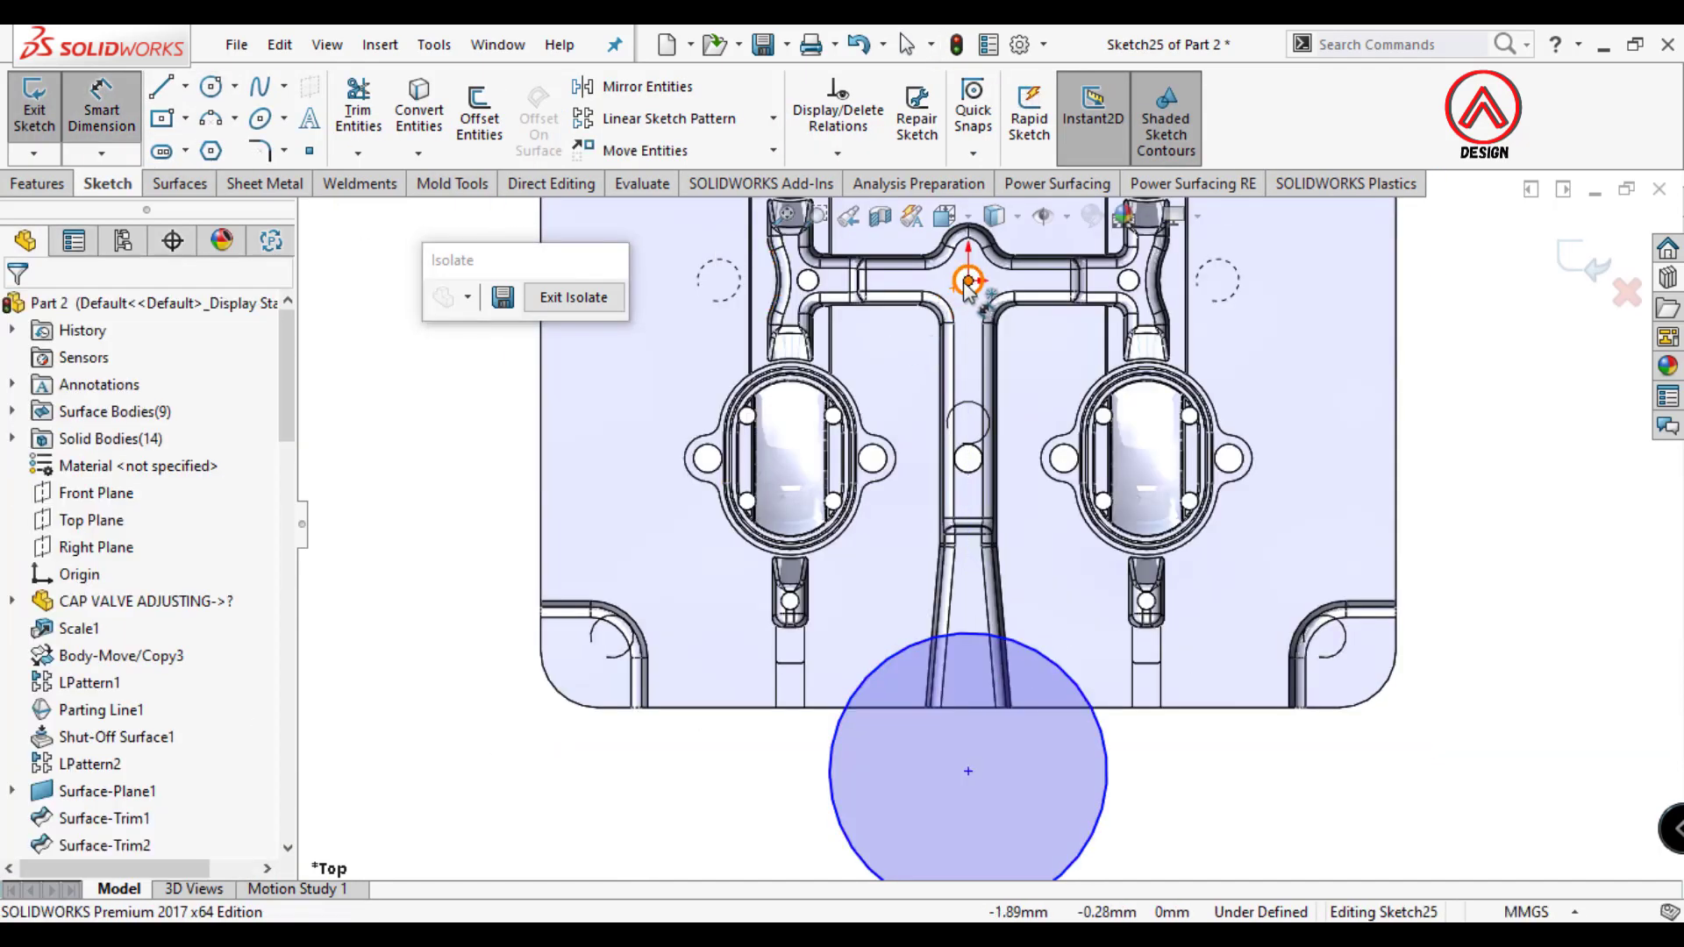
left_click(968, 771)
left_click(1544, 518)
type("145")
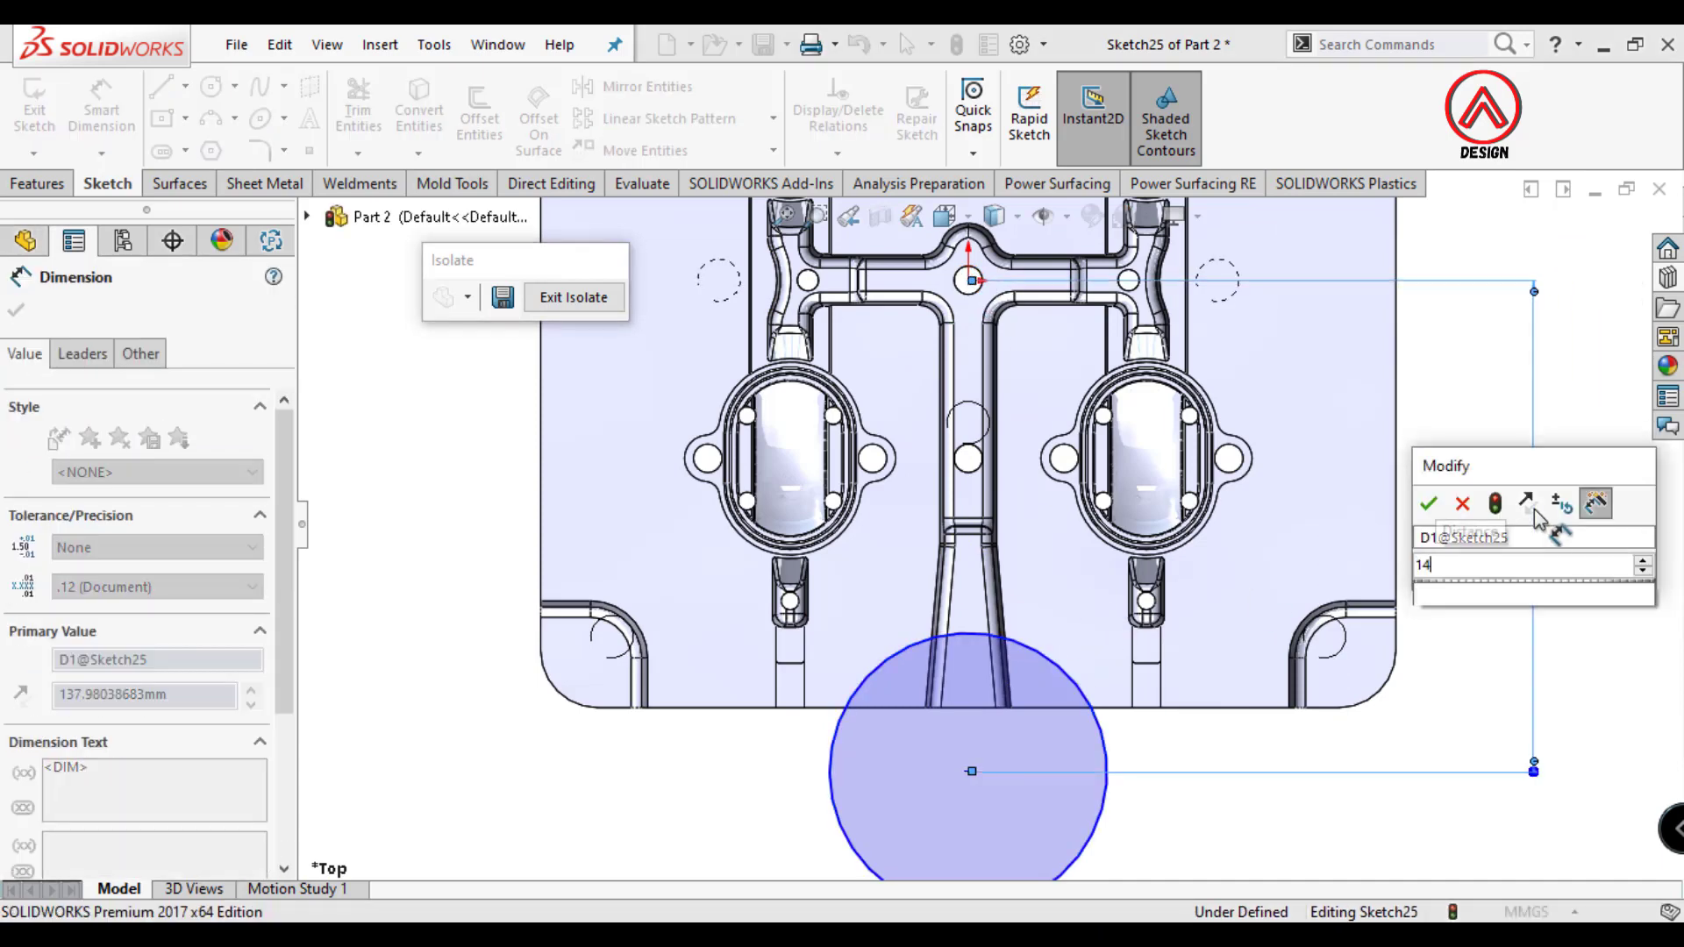
key("Return")
key("z")
Give the circle a Ø90 diameter, align its centre vertically with the origin, and start an Extruded Cut.
left_click(1064, 768)
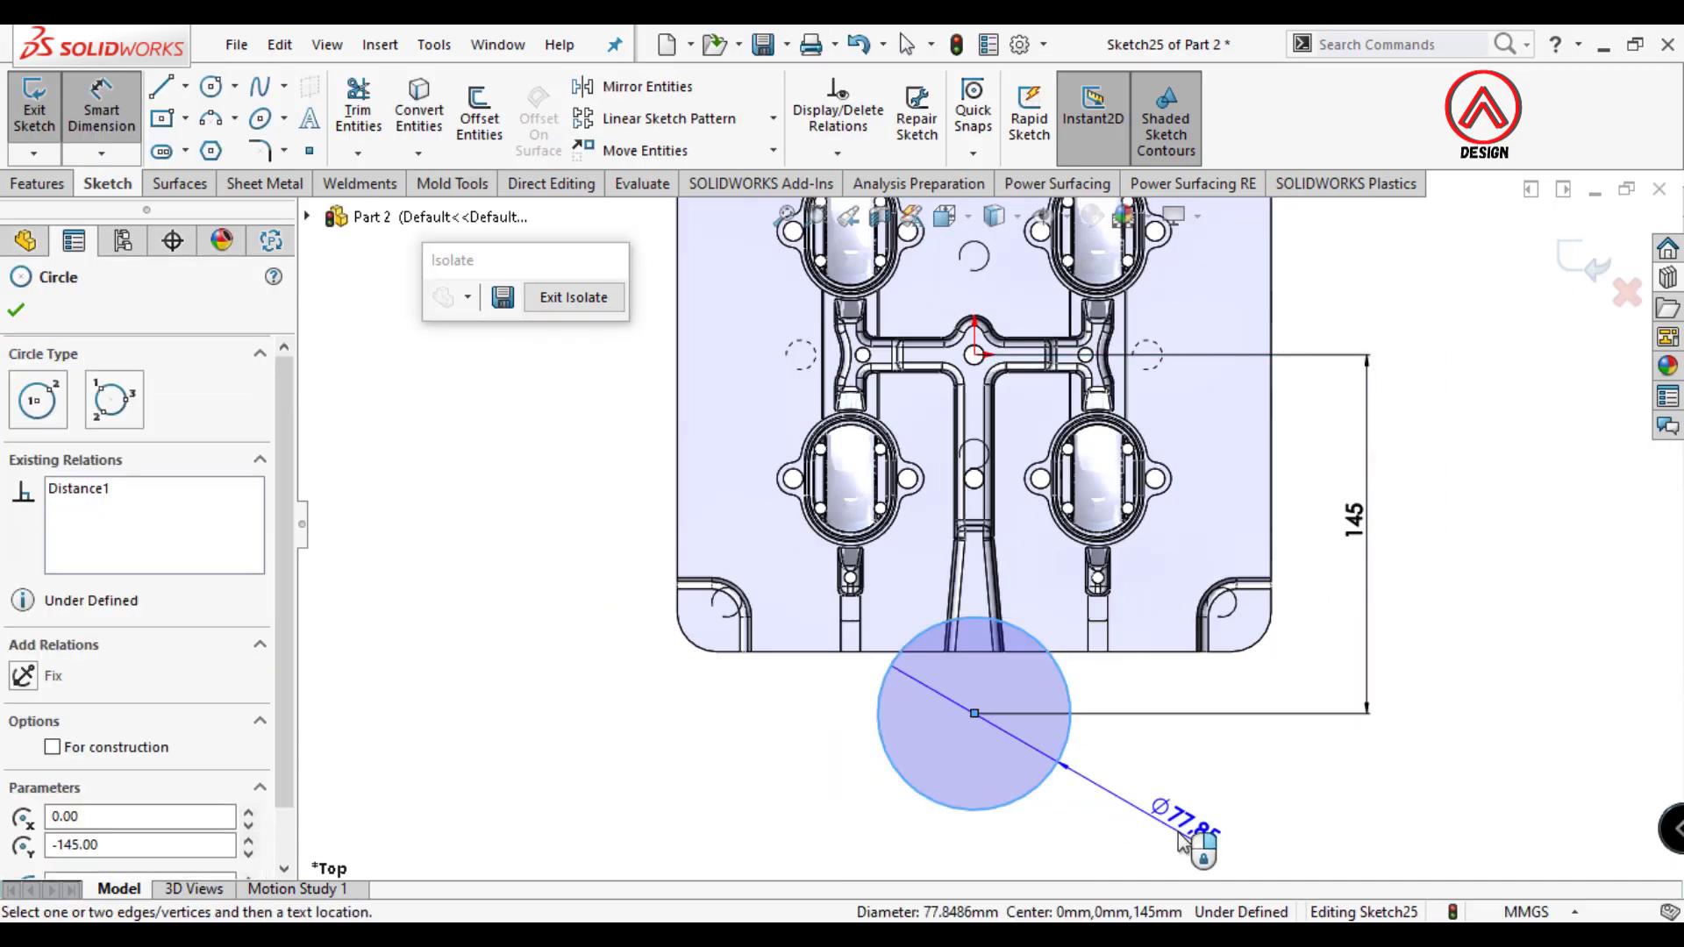
left_click(1182, 838)
key("Return")
key("Escape")
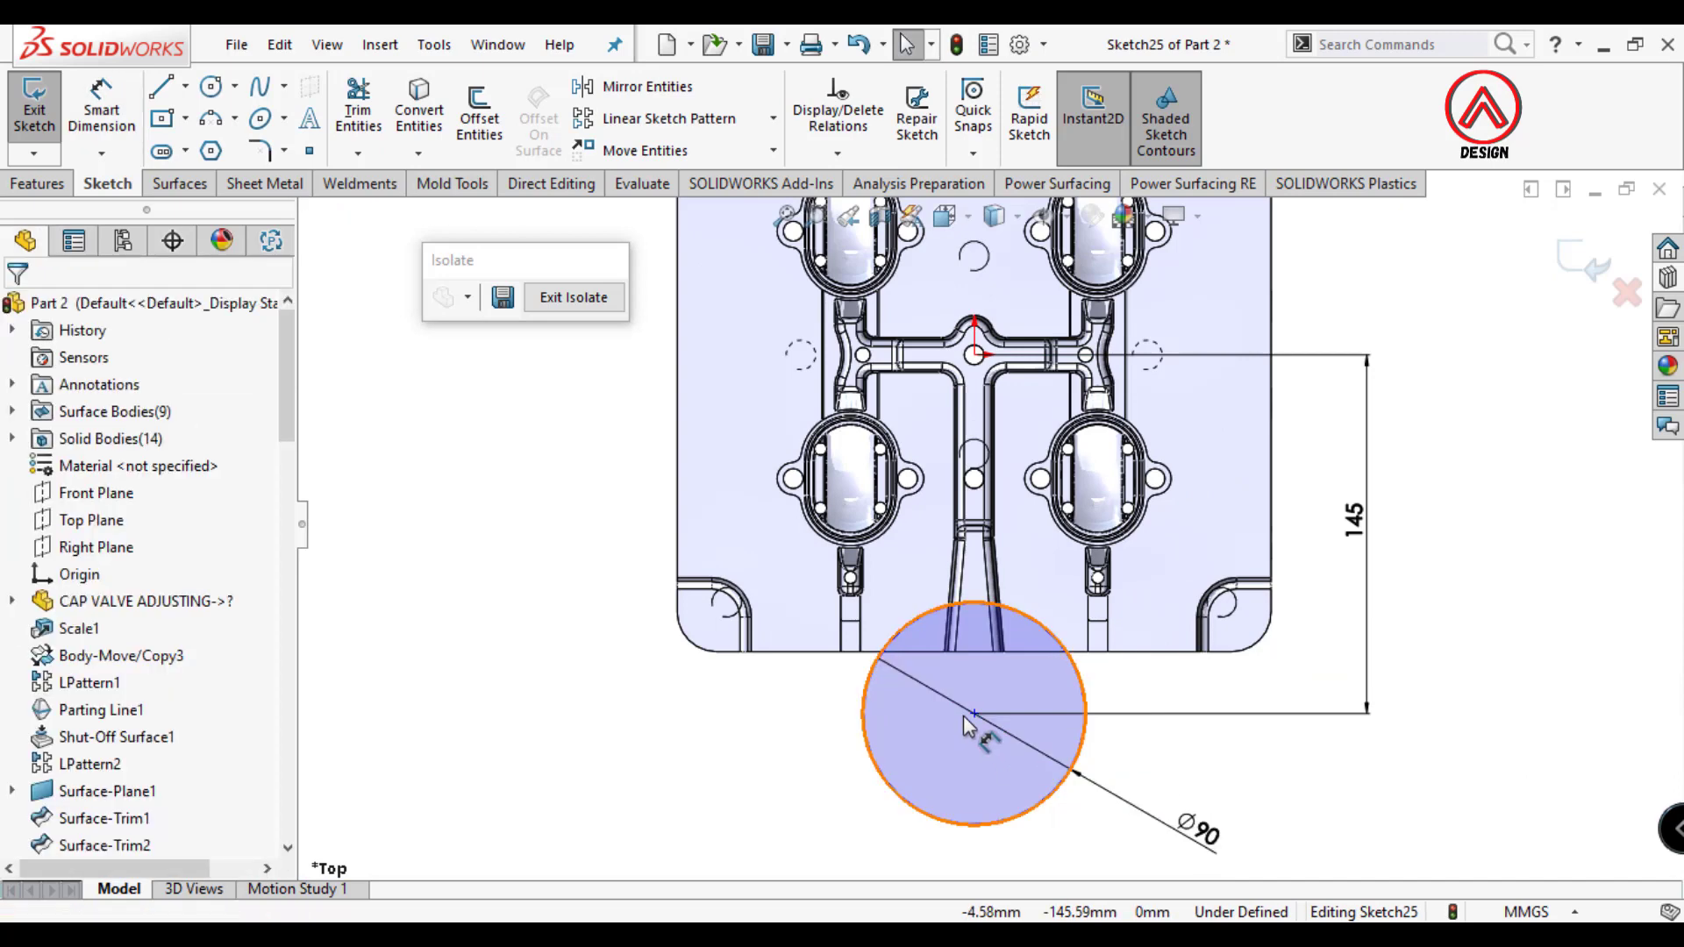
left_click(973, 713)
left_click(974, 356, "ctrl")
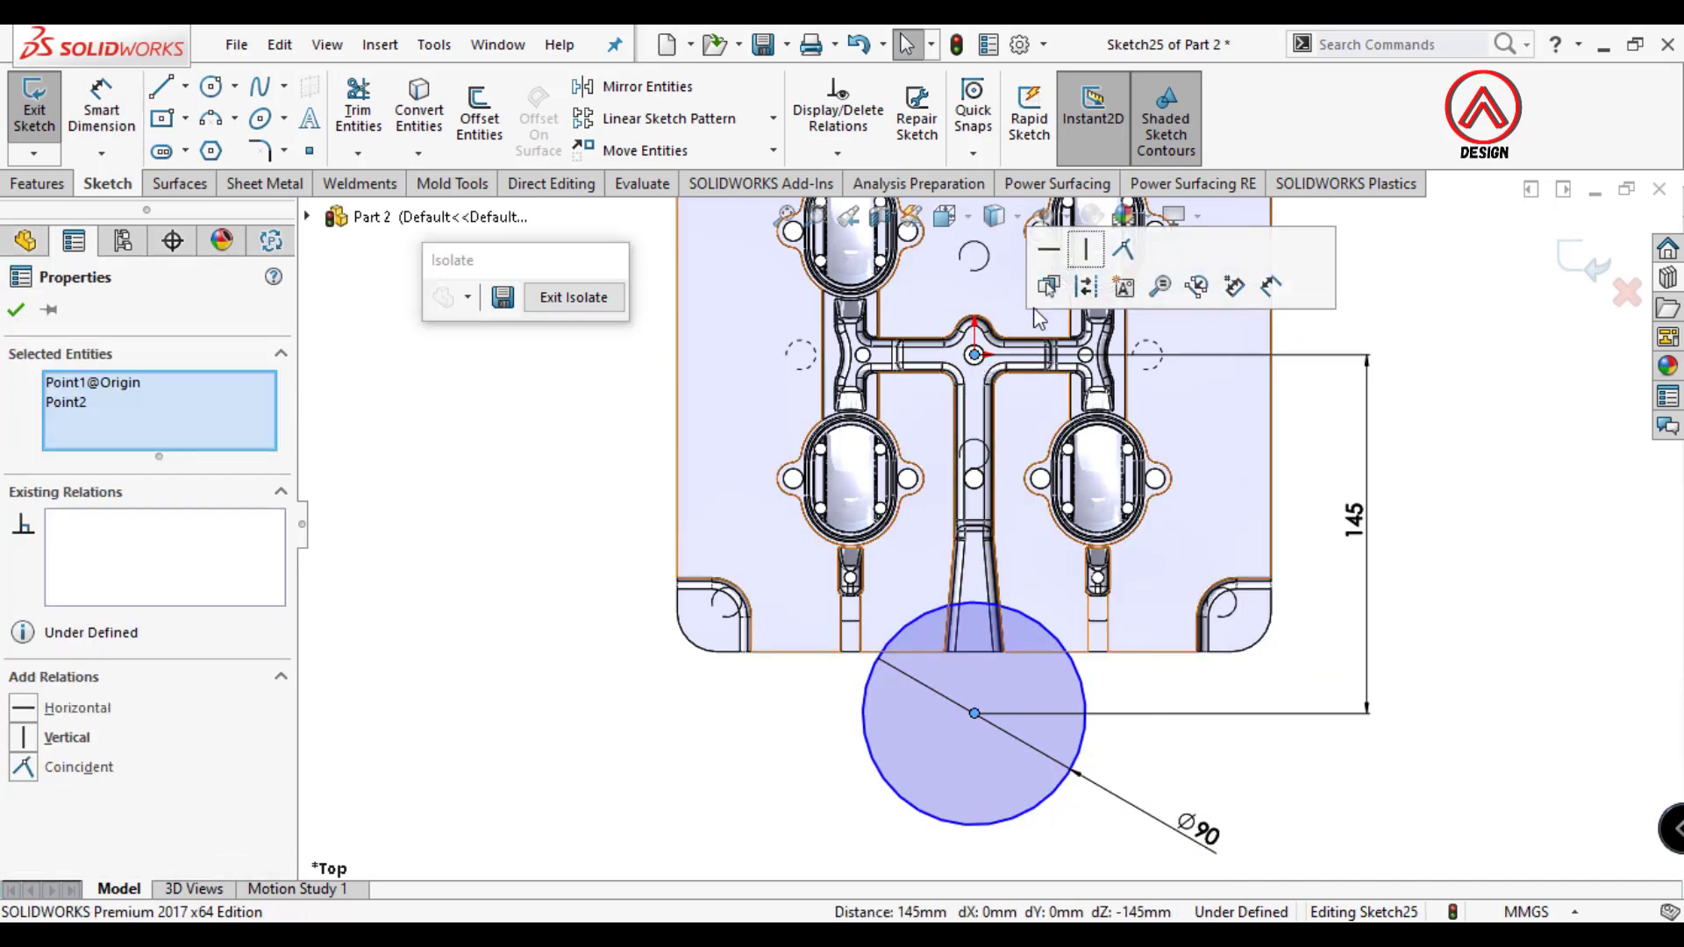
left_click(1088, 253)
left_click(37, 183)
left_click(366, 119)
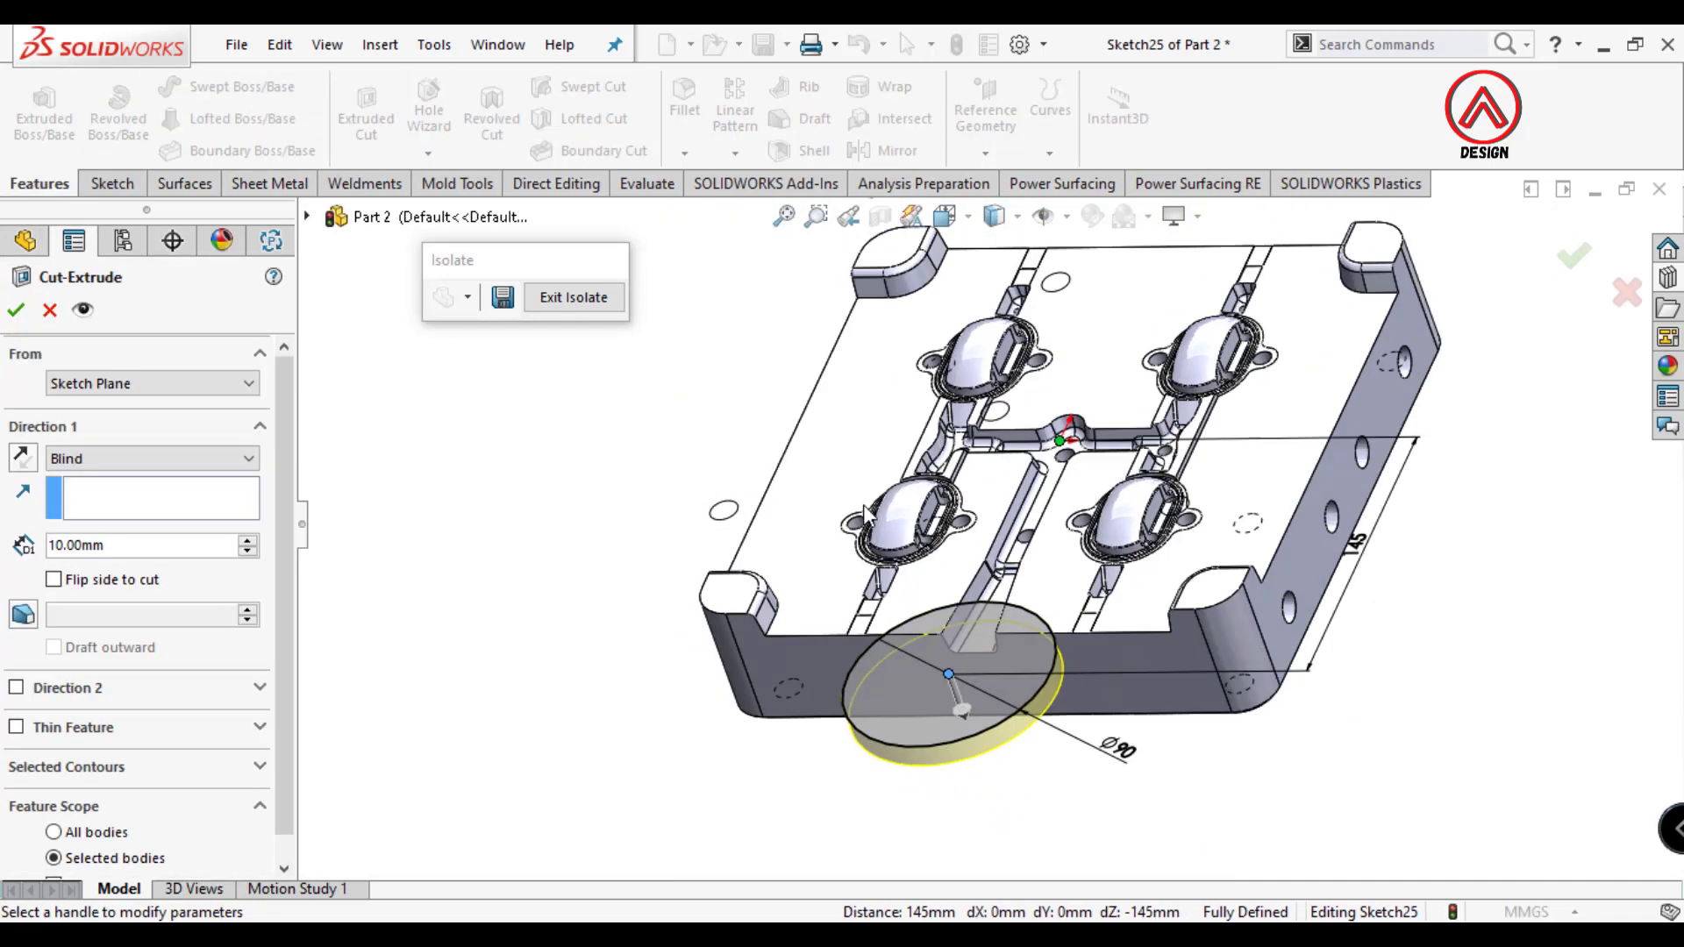
Cut the Ø90 circle Through All - Both directions and inspect the notch.
left_click(91, 460)
left_click(83, 511)
left_click(16, 308)
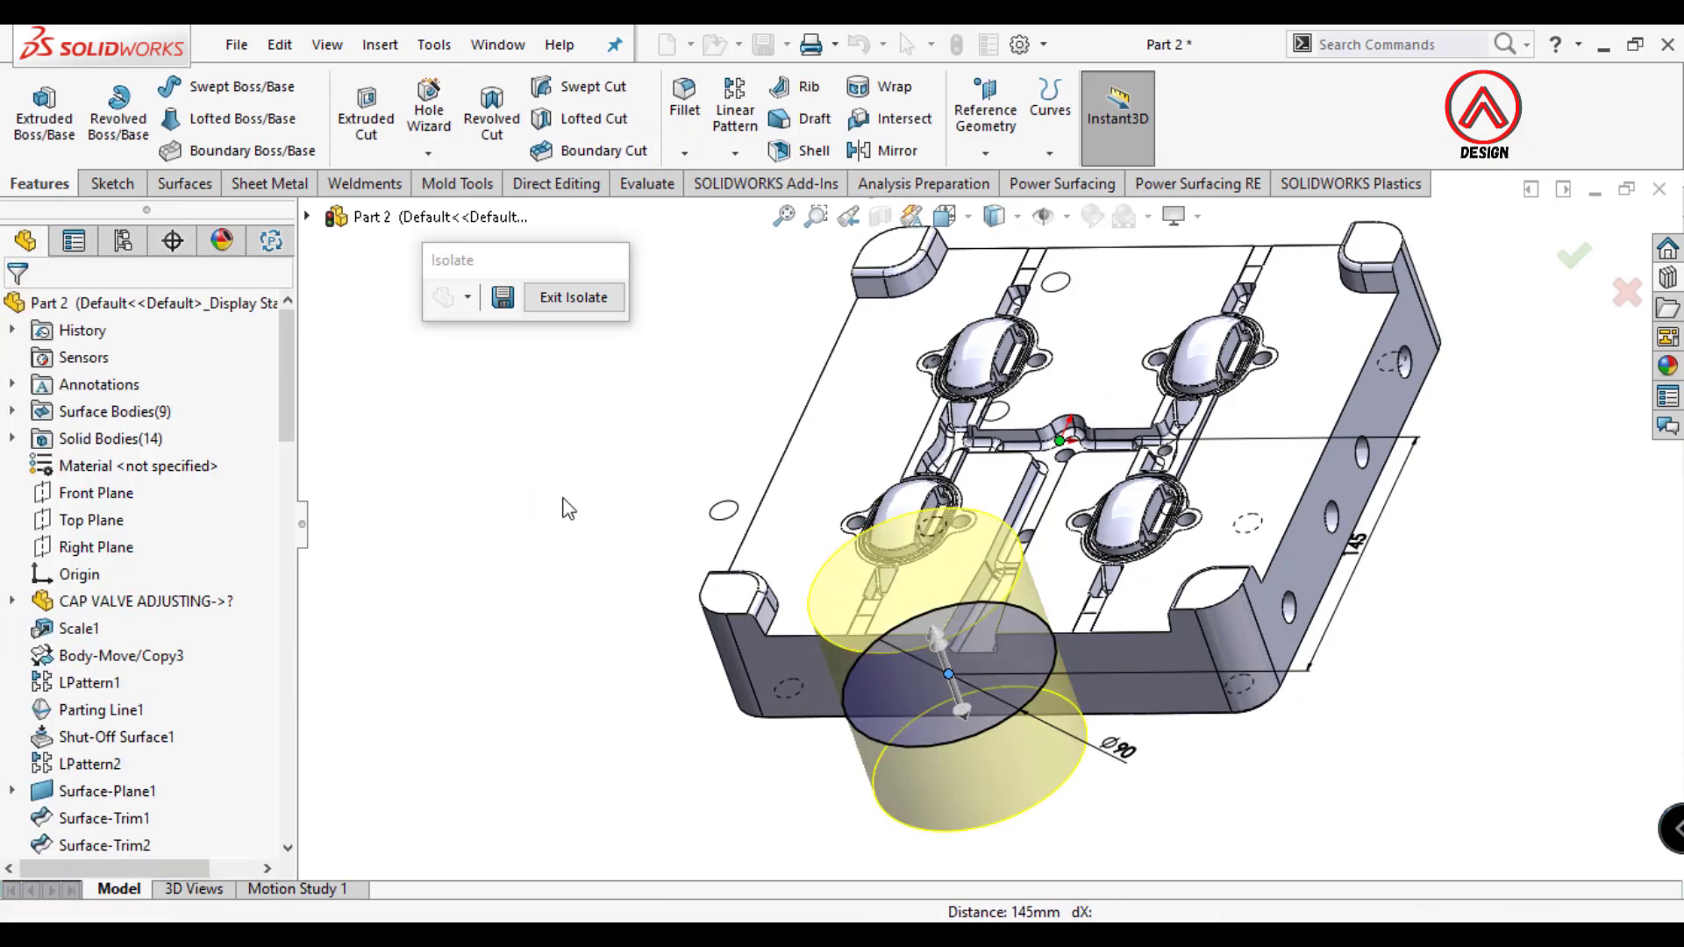
middle_click_drag(1041, 586, 714, 181)
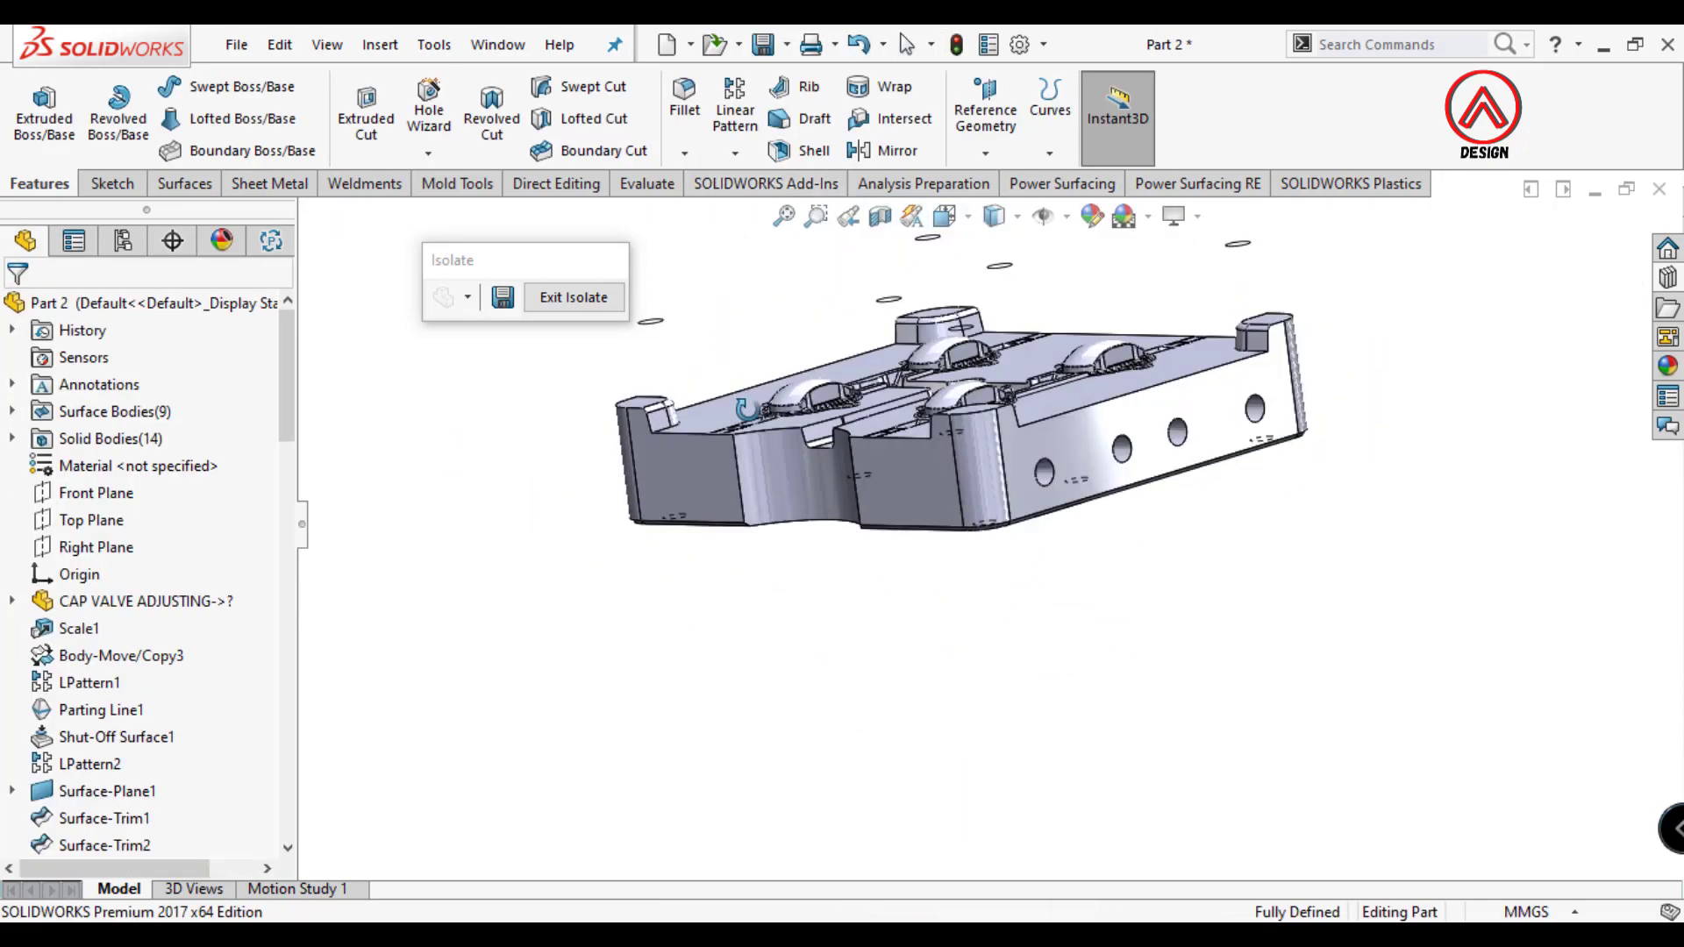
Chamfer the notch edge with a 2 mm distance.
left_click(692, 213)
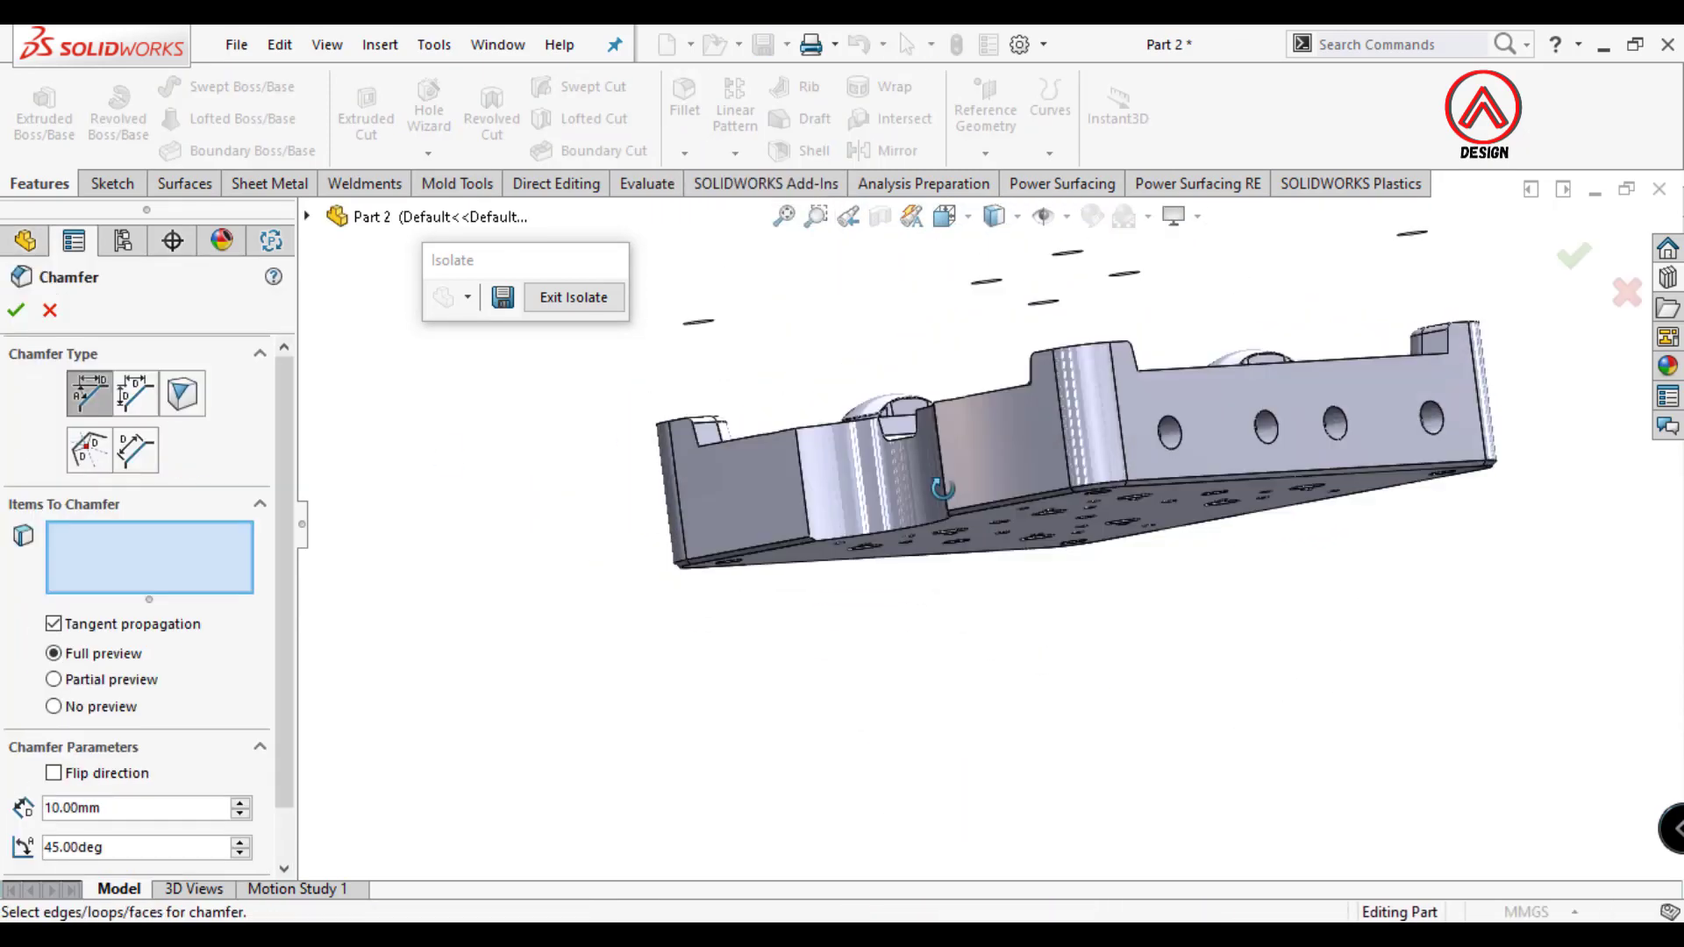
left_click(877, 461)
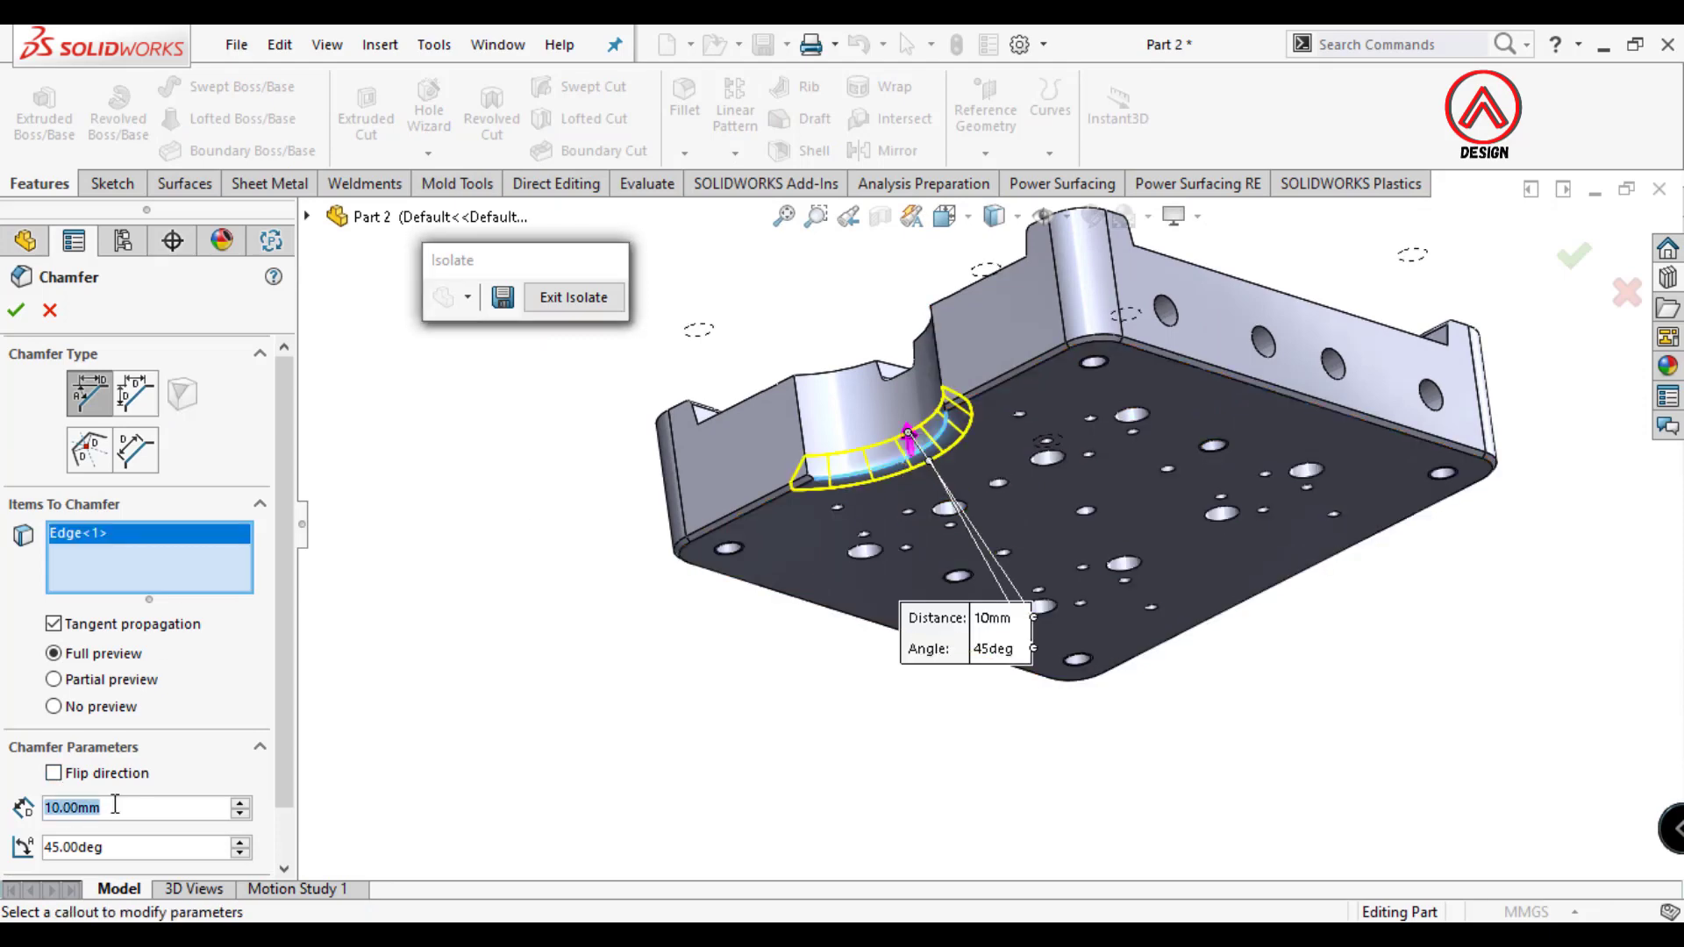
type("2")
key("Return")
key("Return")
mouse_move(877, 491)
middle_mouse_down()
mouse_move(933, 550)
mouse_move(715, 381)
middle_mouse_up()
Exit isolation, hide the upper mold body, and show a Right Plane section view.
left_click(582, 302)
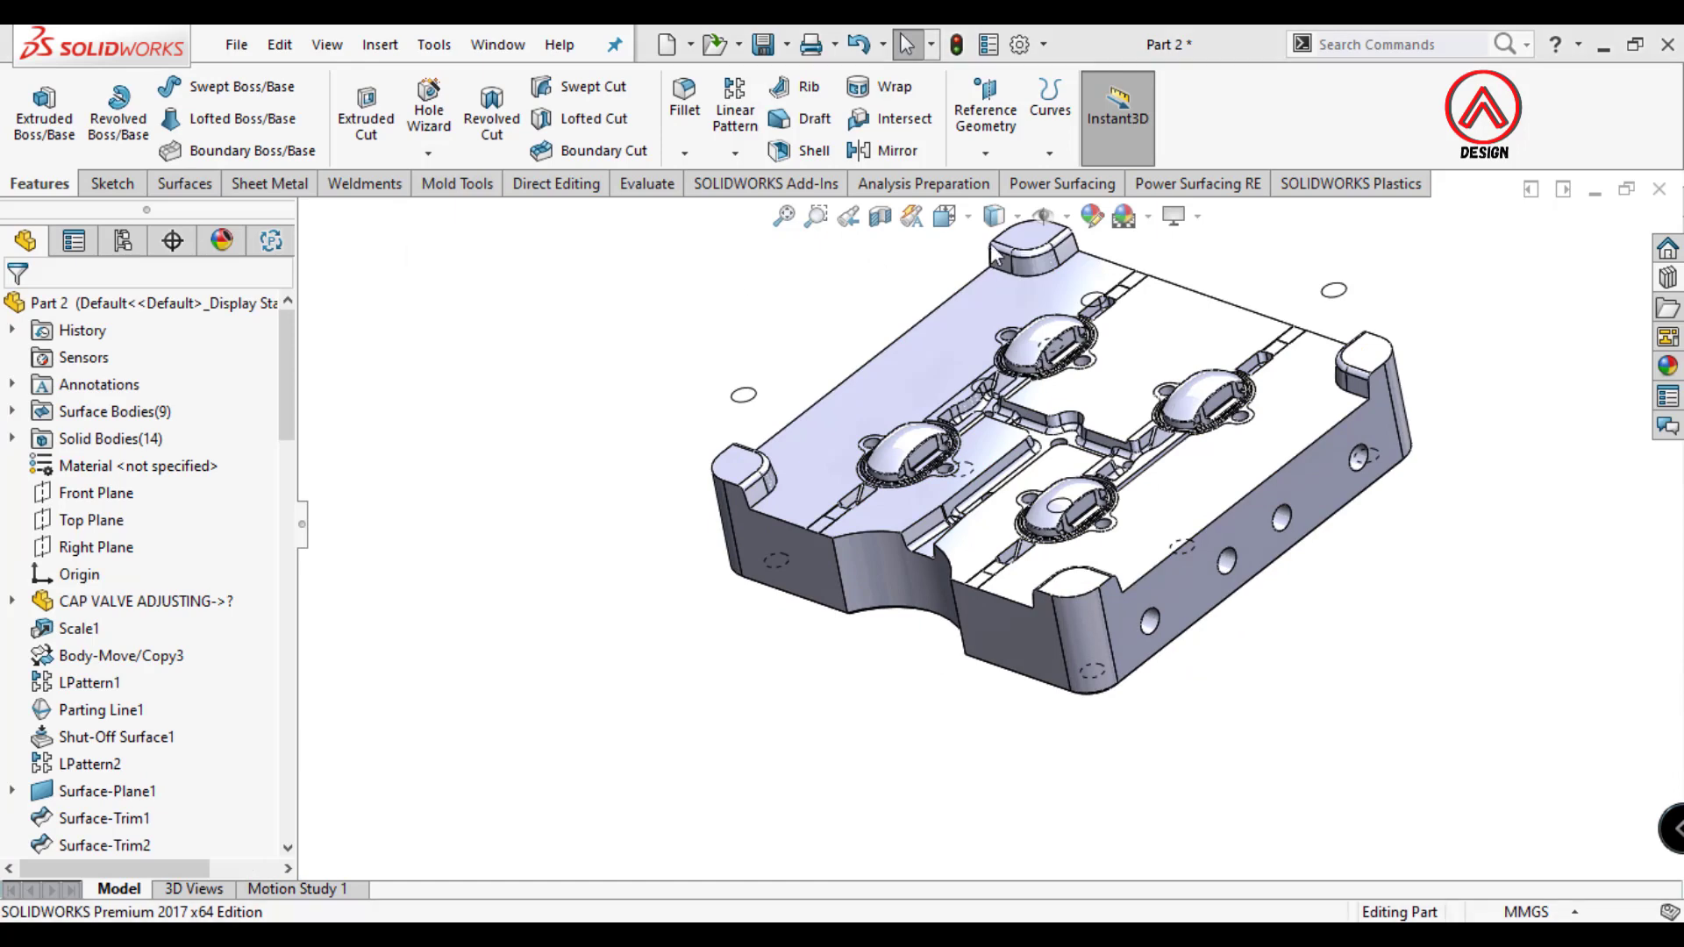
left_click(1049, 504)
left_click(1096, 470)
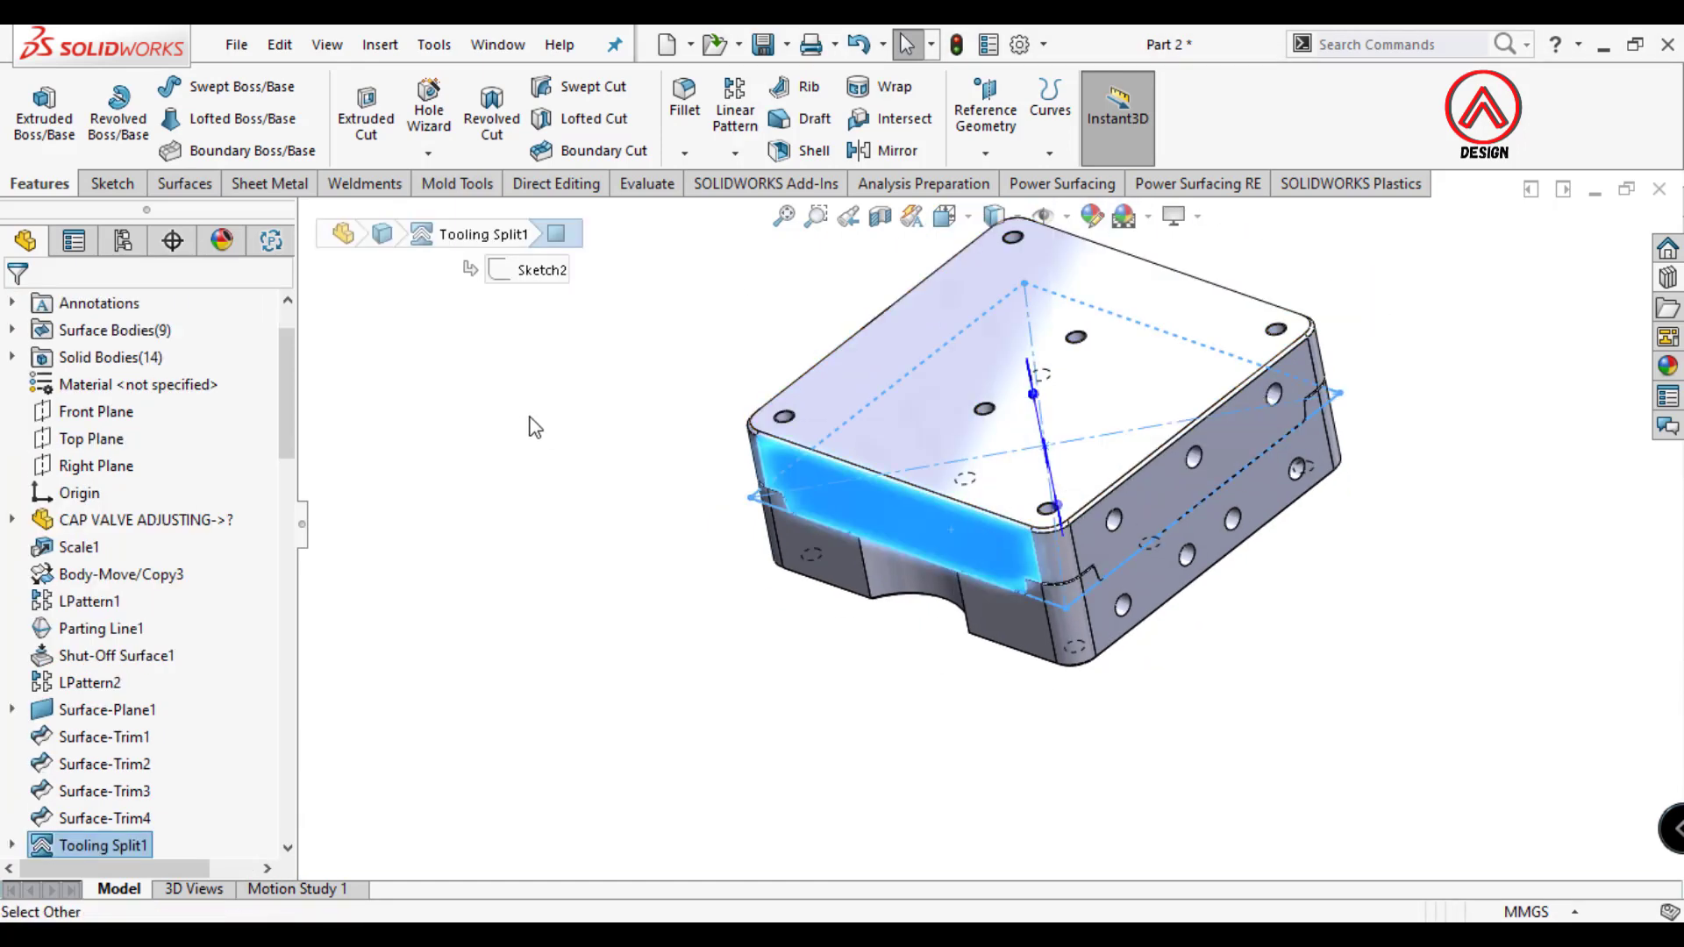
left_click(880, 216)
left_click(92, 756)
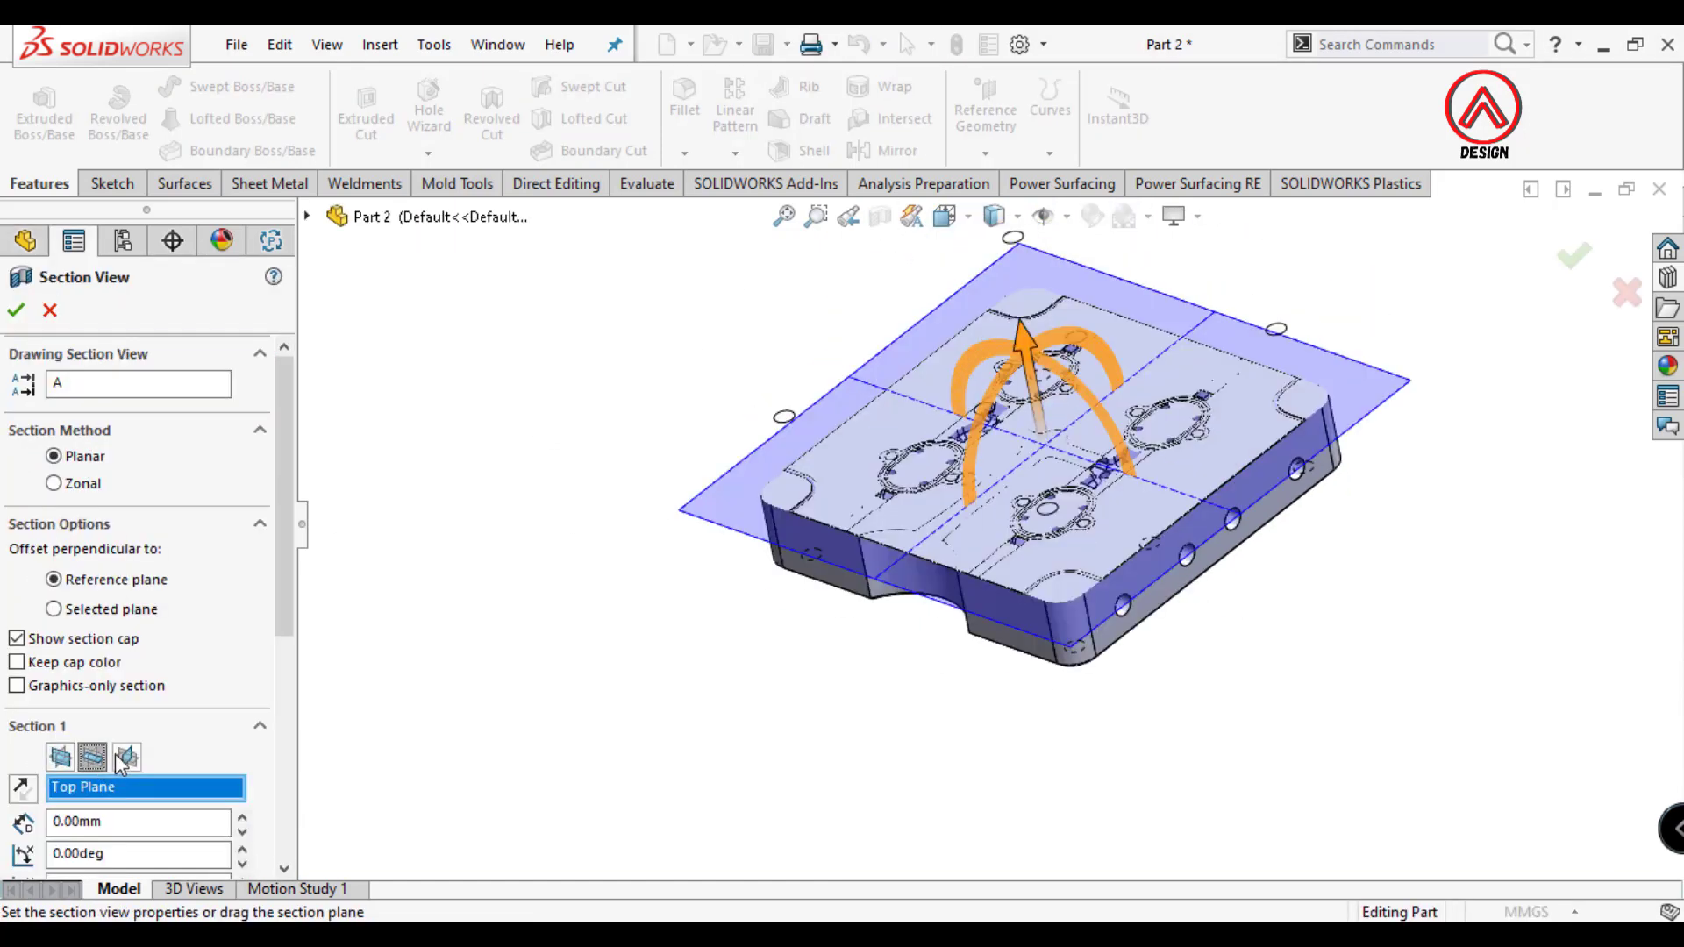
Isolate the remaining mold body and view it Normal To the Right Plane.
right_click(857, 582)
left_click(912, 850)
mouse_move(1015, 669)
middle_mouse_down()
mouse_move(1007, 511)
mouse_move(962, 270)
middle_mouse_up()
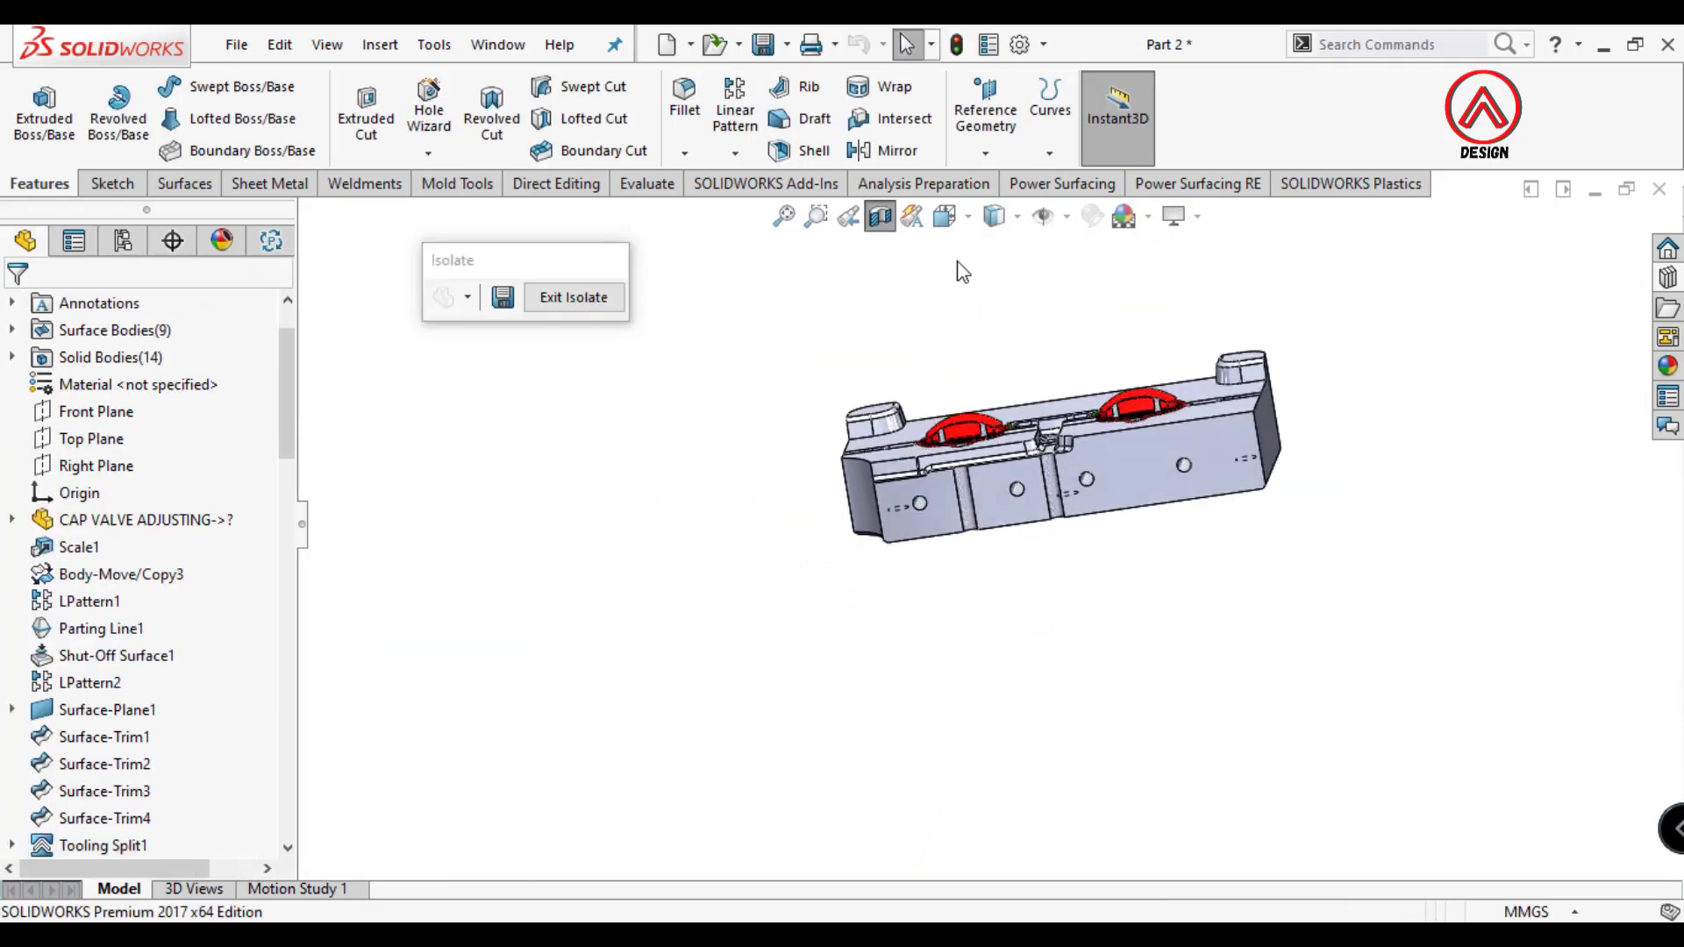
left_click(96, 465)
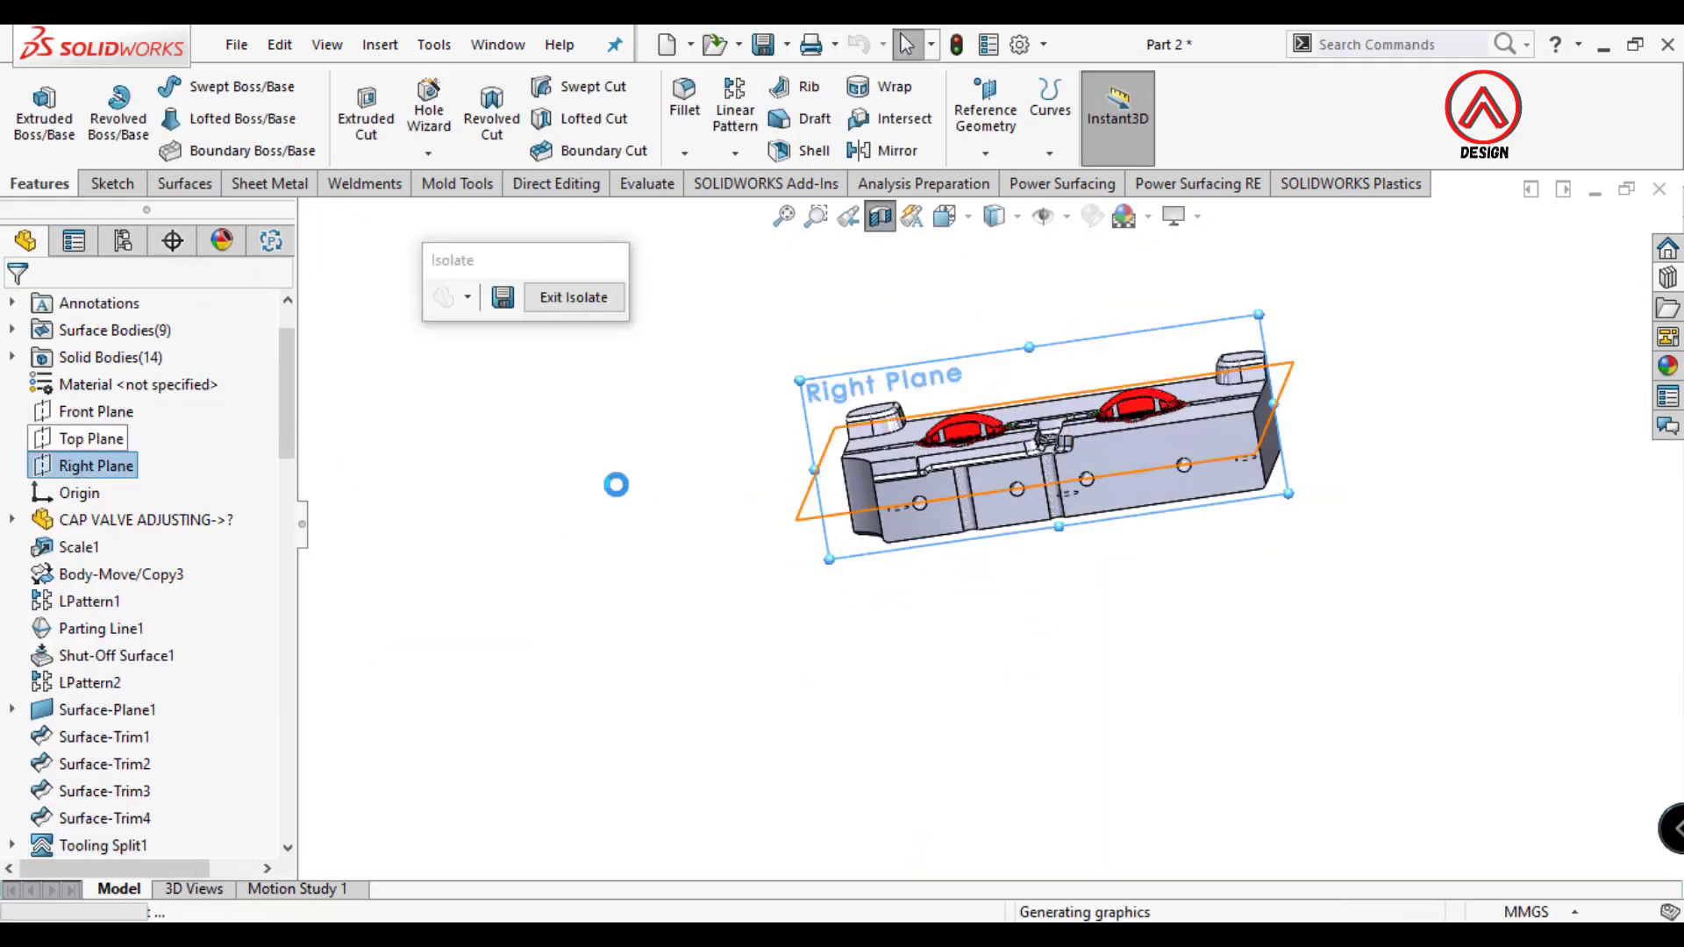
left_click(860, 549)
left_click(1057, 474)
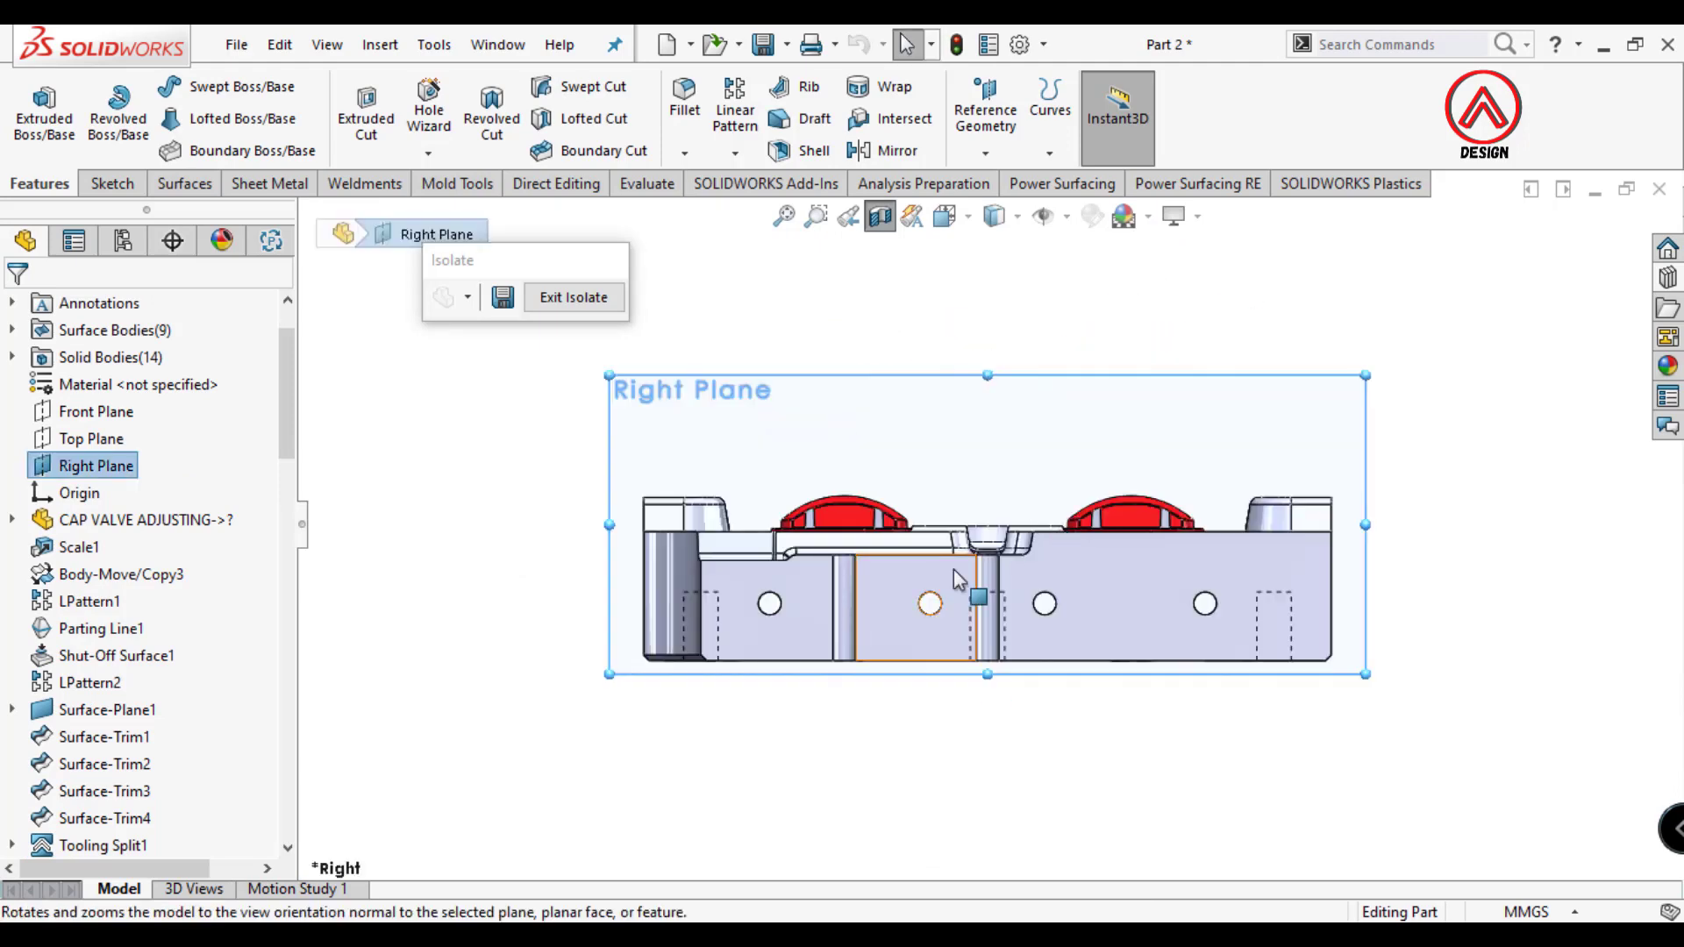
Start a sketch on the Right Plane and draw a vertical centerline.
left_click(112, 183)
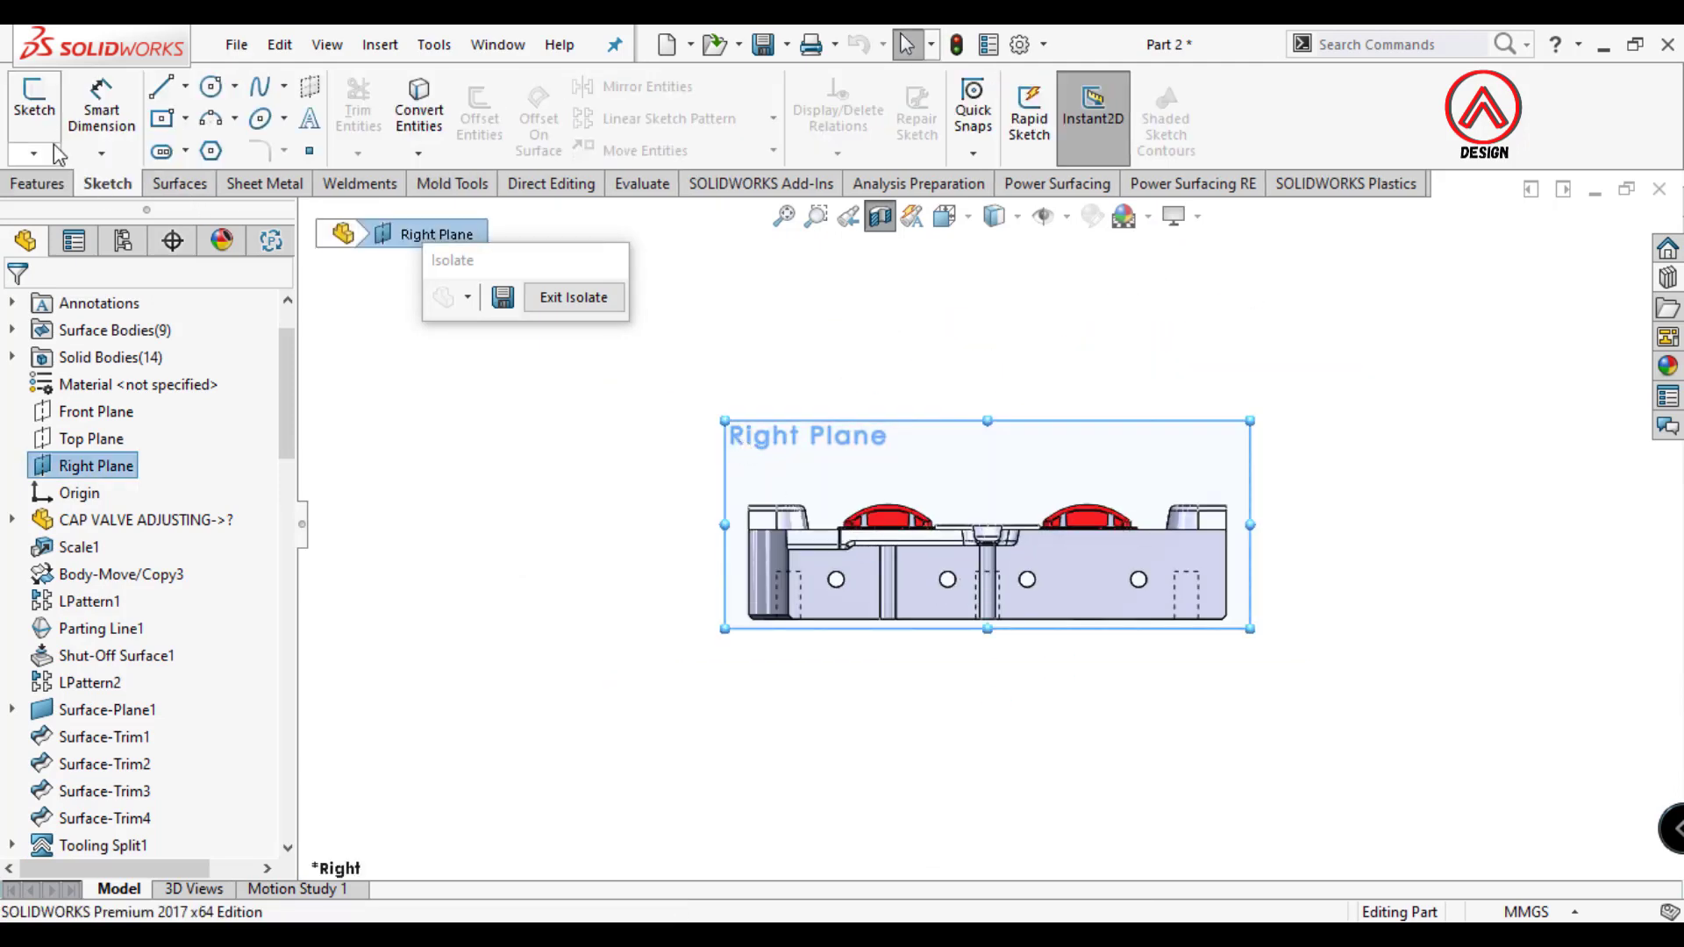
left_click(36, 105)
left_click(185, 86)
left_click(181, 146)
scroll(833, 614, "down", 3)
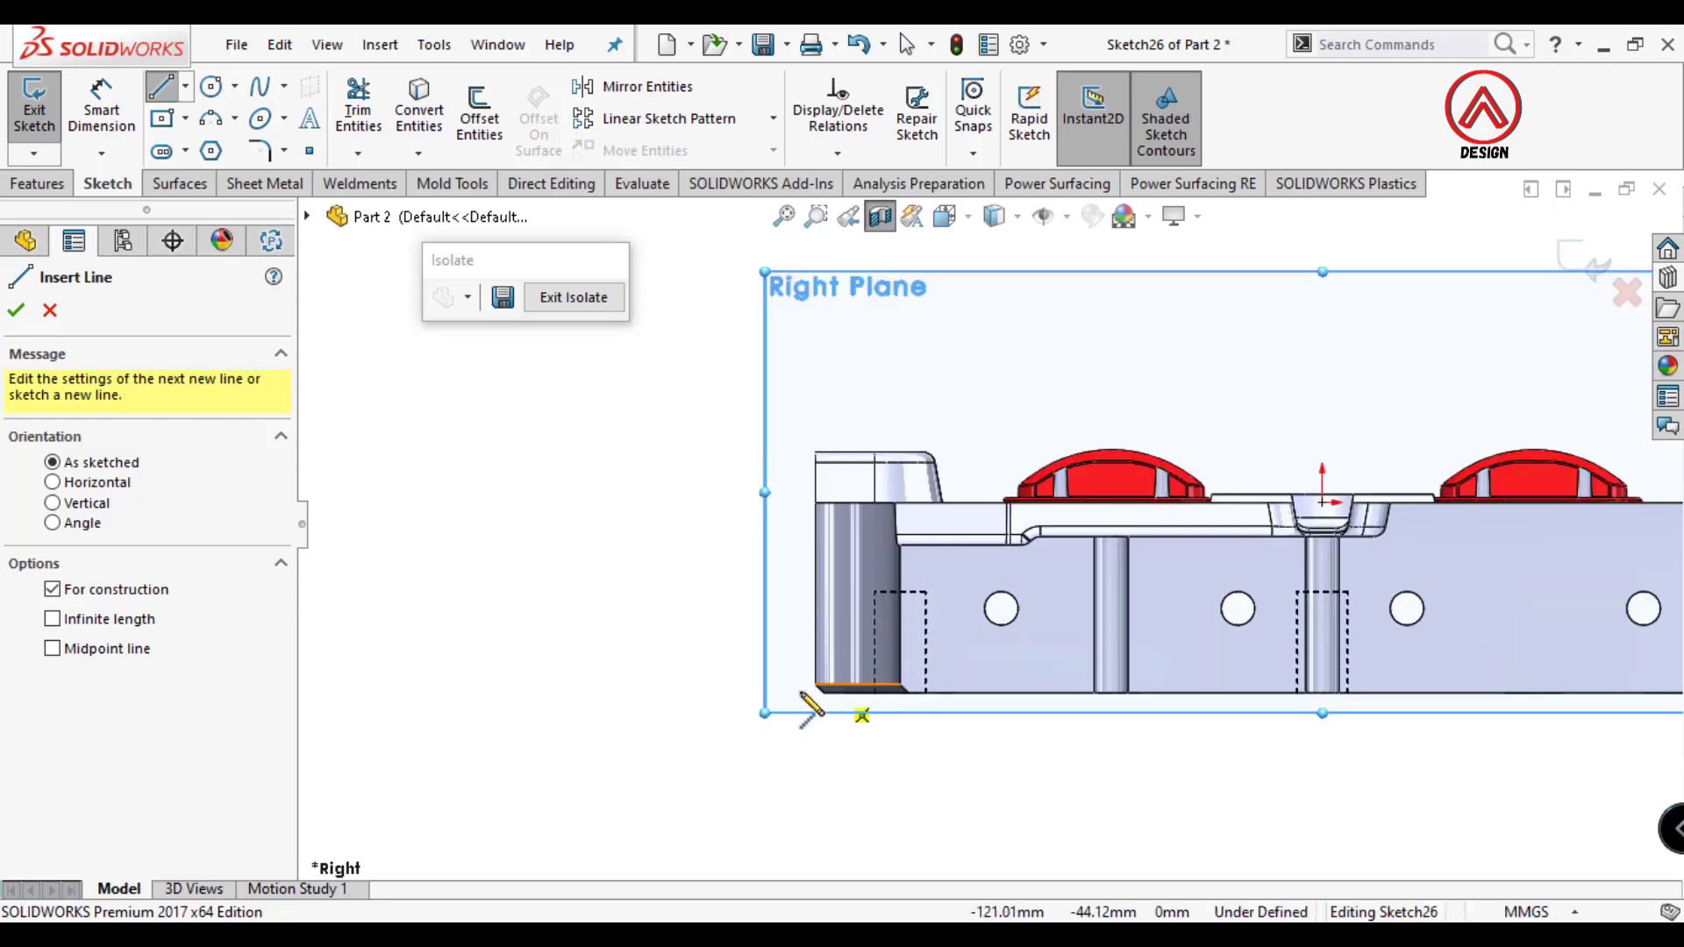
left_click(670, 733)
scroll(765, 449, "up", 3)
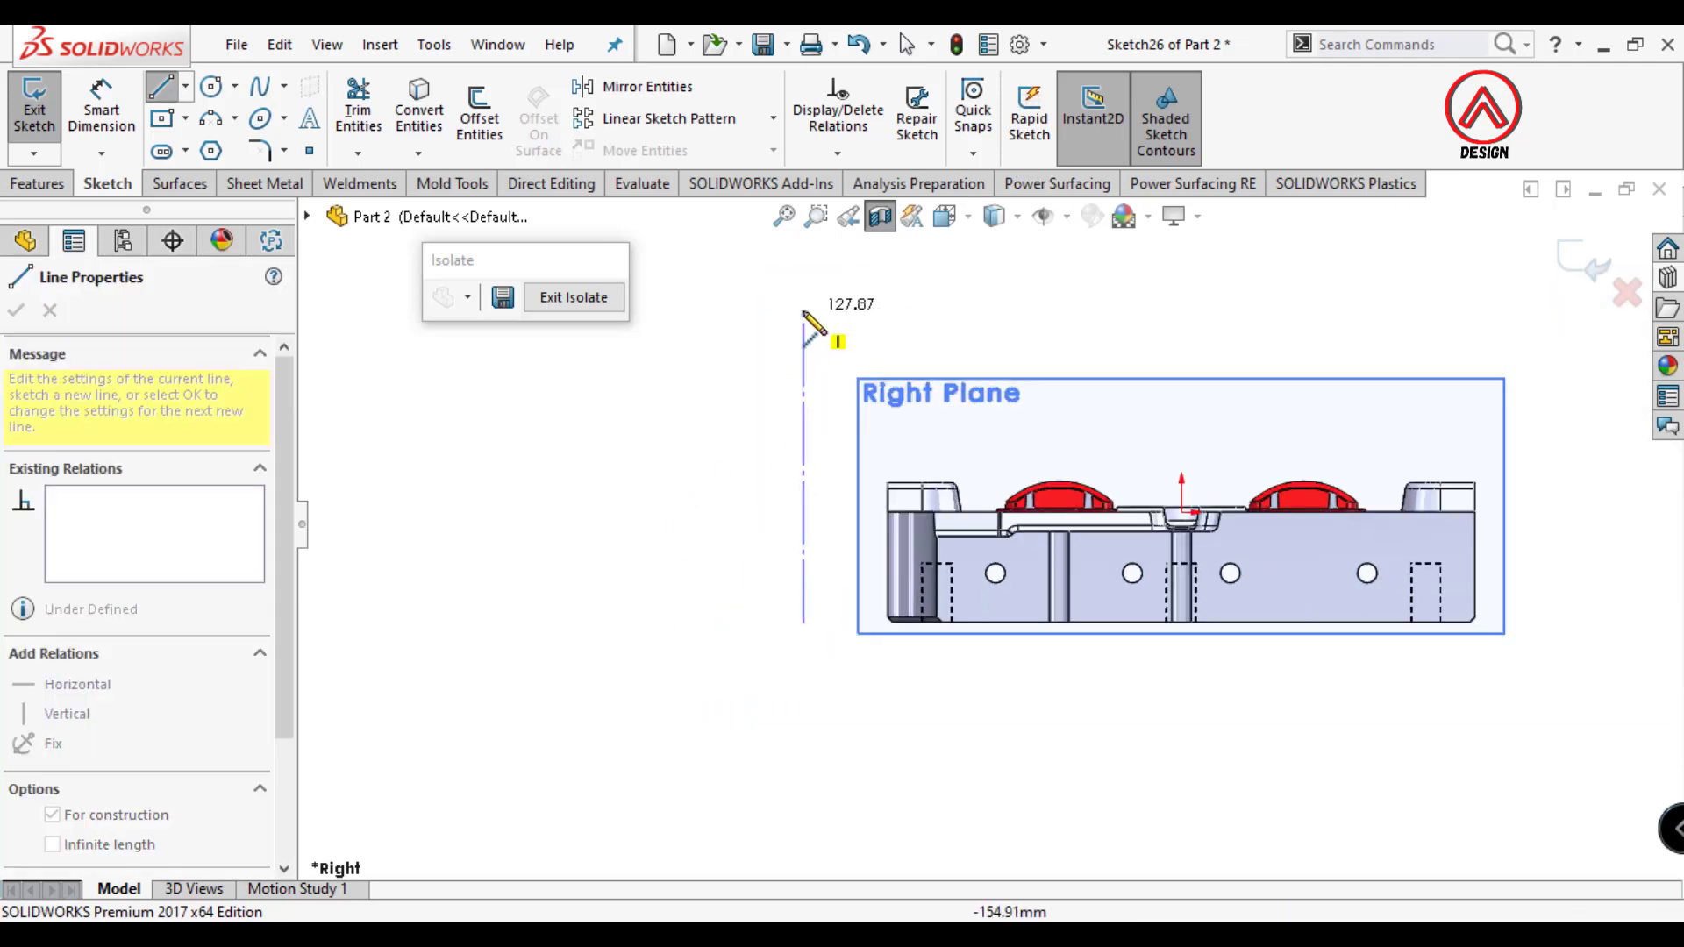
left_click(804, 312)
key("Escape")
Dimension the centerline 145 mm from the origin.
left_click(803, 561)
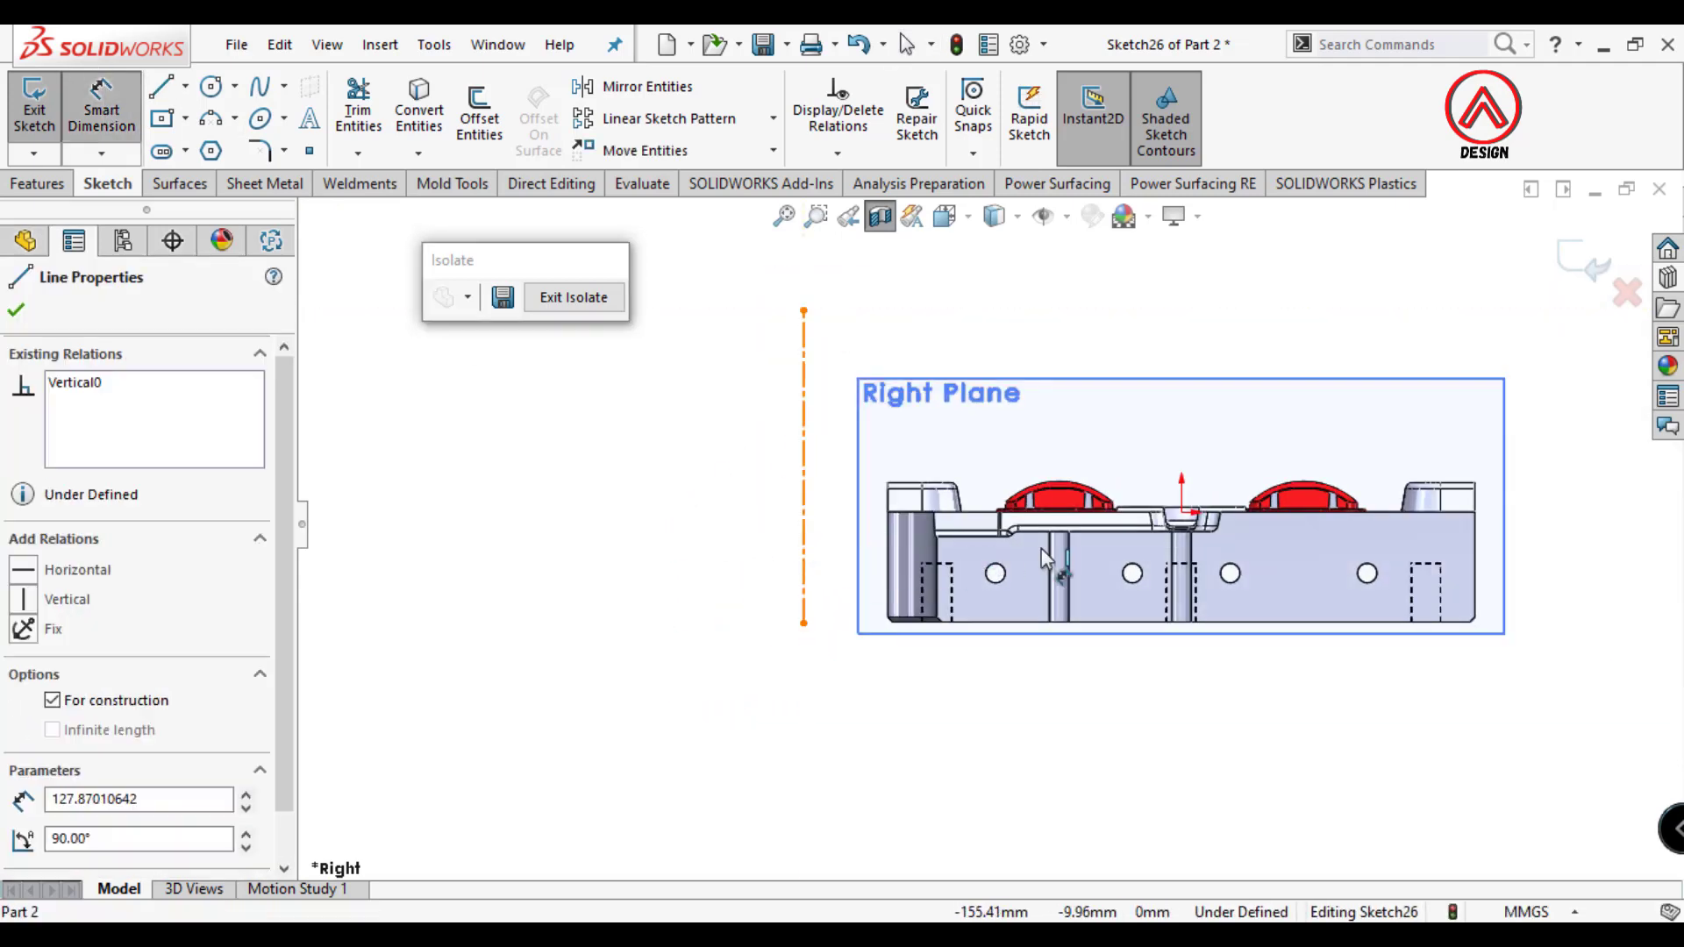
left_click(1182, 516)
left_click(1088, 746)
type("145")
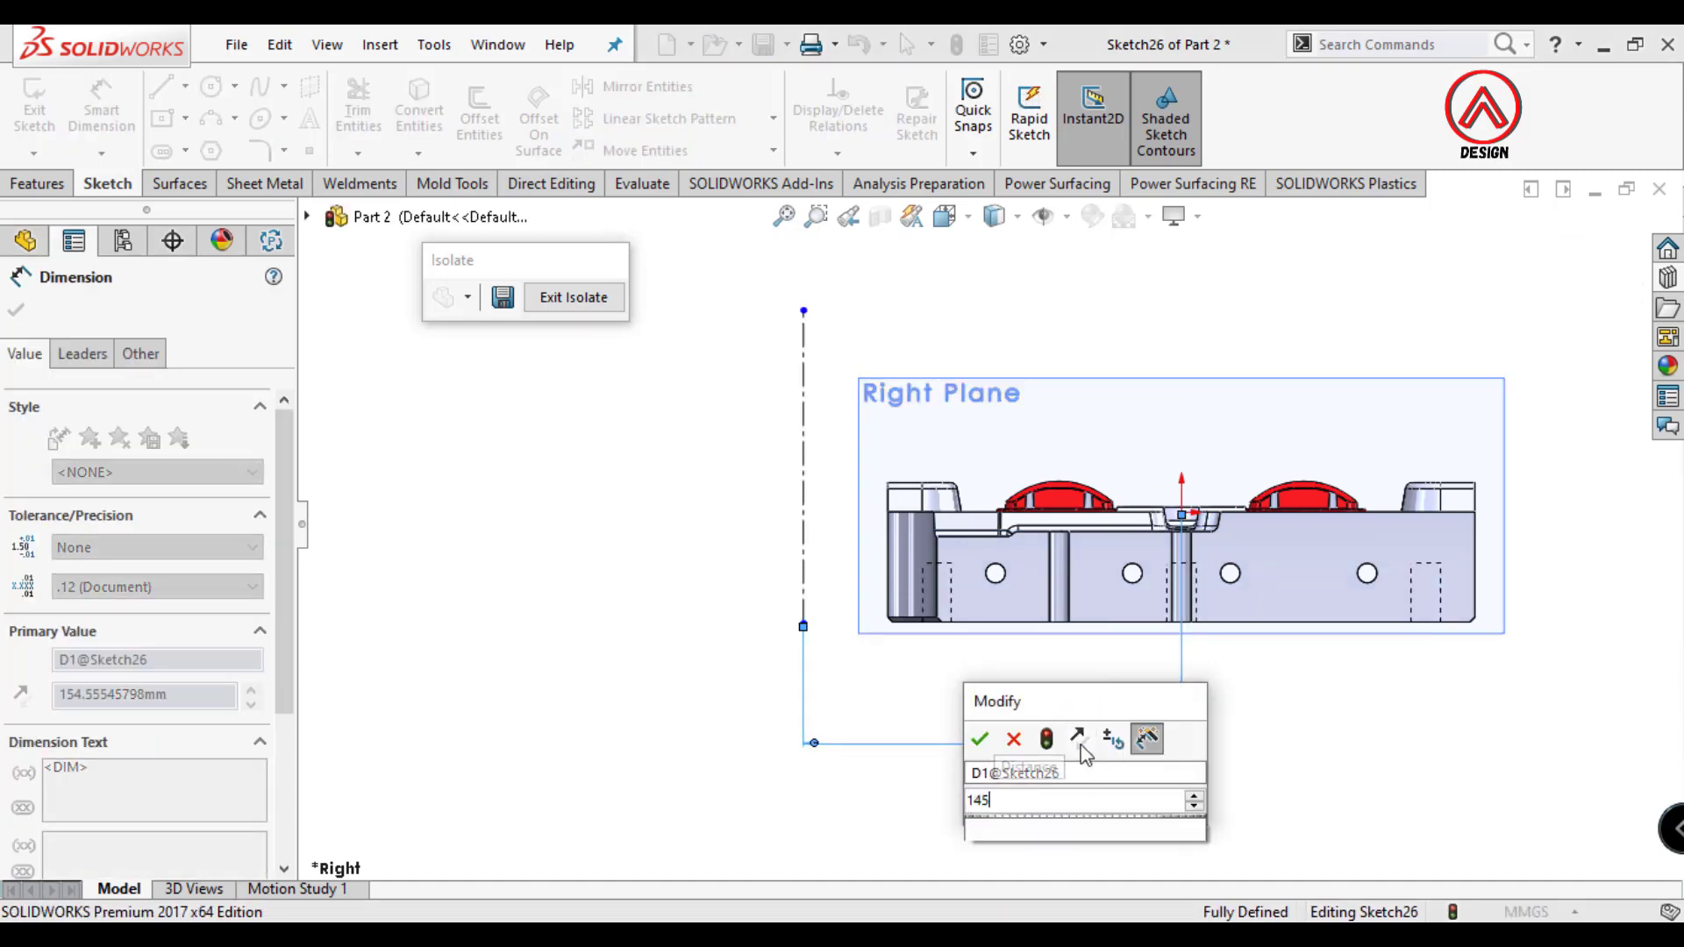
key("Return")
scroll(930, 676, "down", 3)
key("Escape")
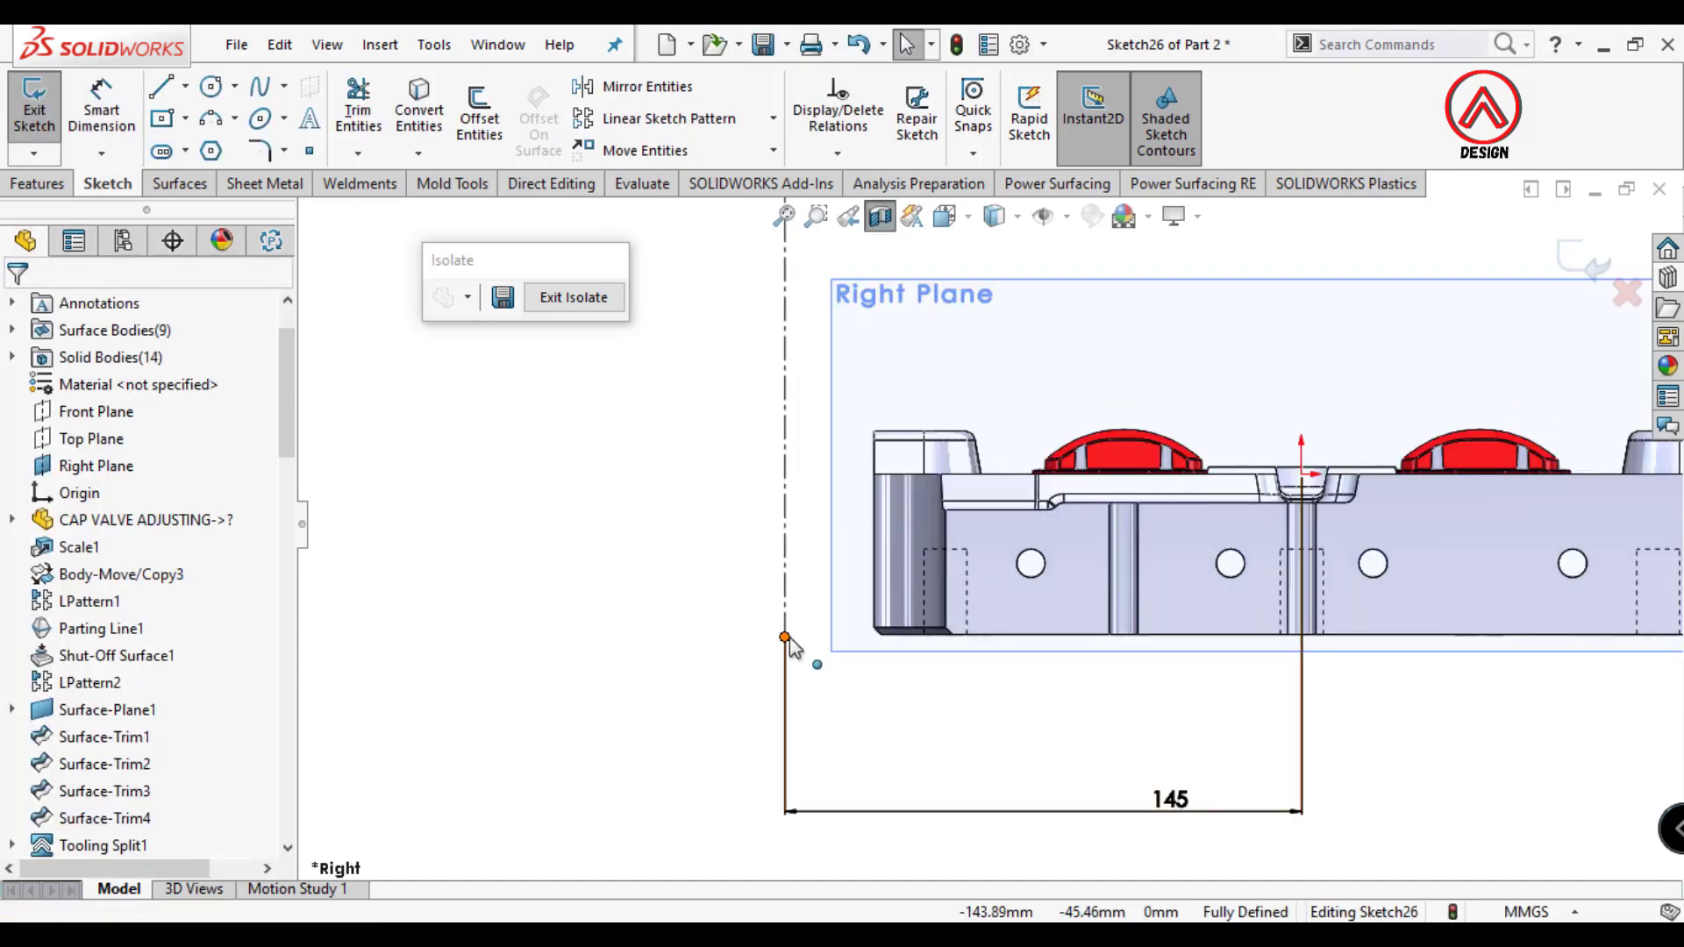
Drag the centerline's lower endpoint to extend it further down.
left_click(785, 637)
left_click(1123, 633, "ctrl")
left_click(1277, 671)
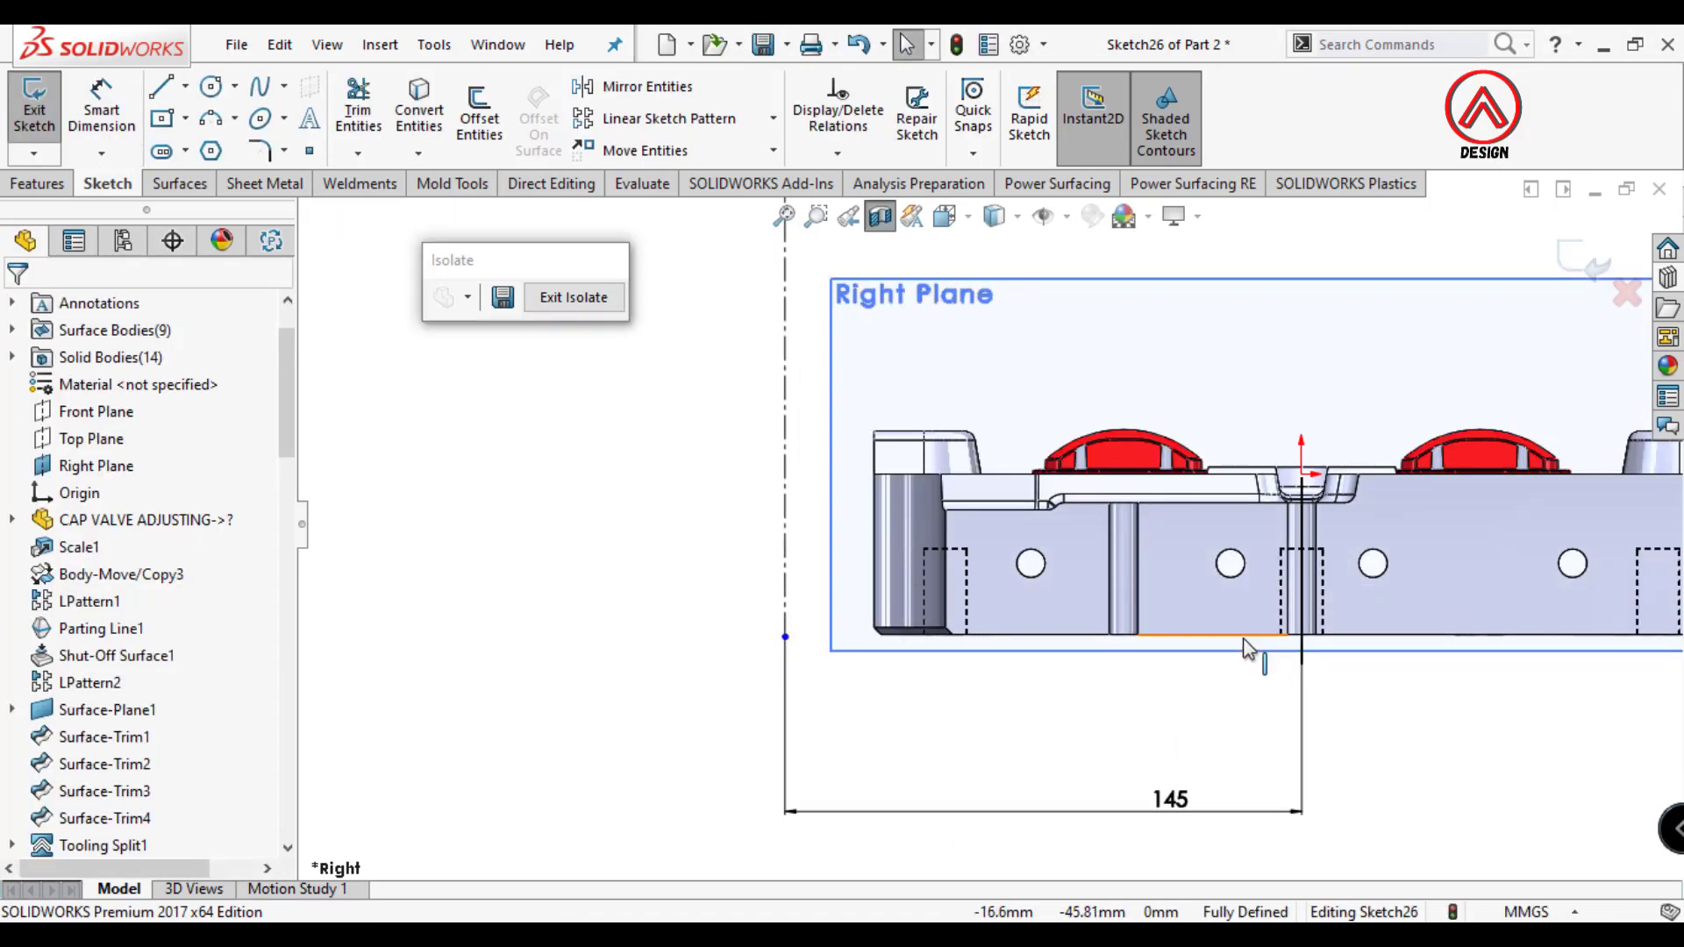
left_click(786, 637)
left_click(549, 579)
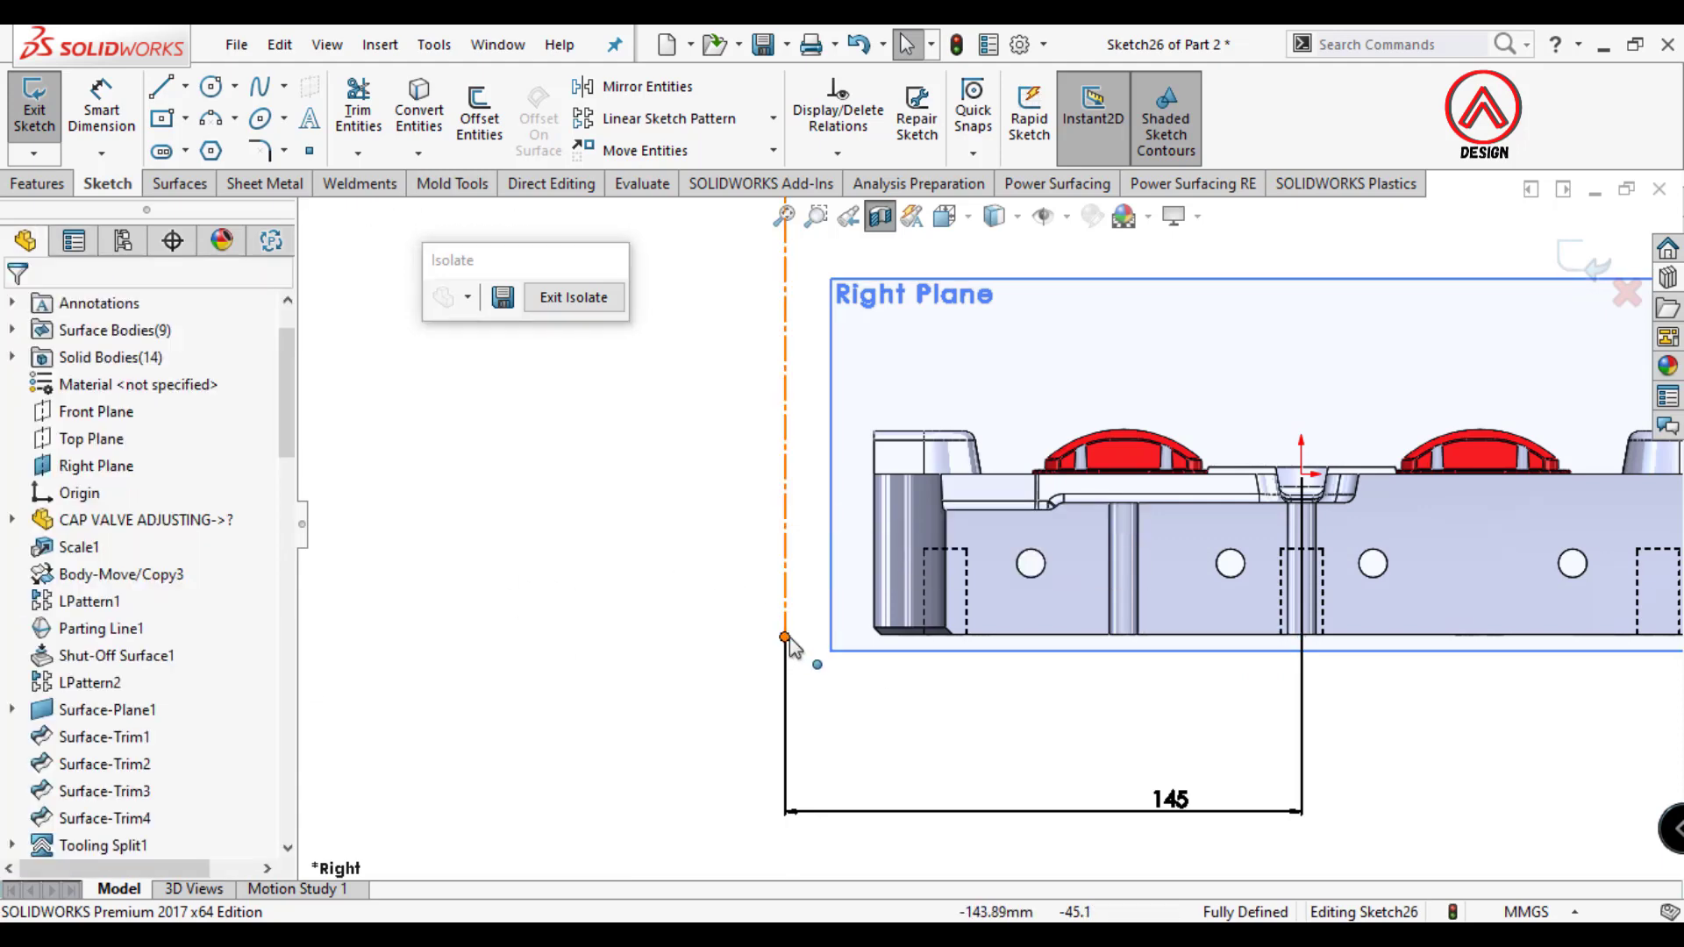
left_click_drag(786, 636, 785, 692)
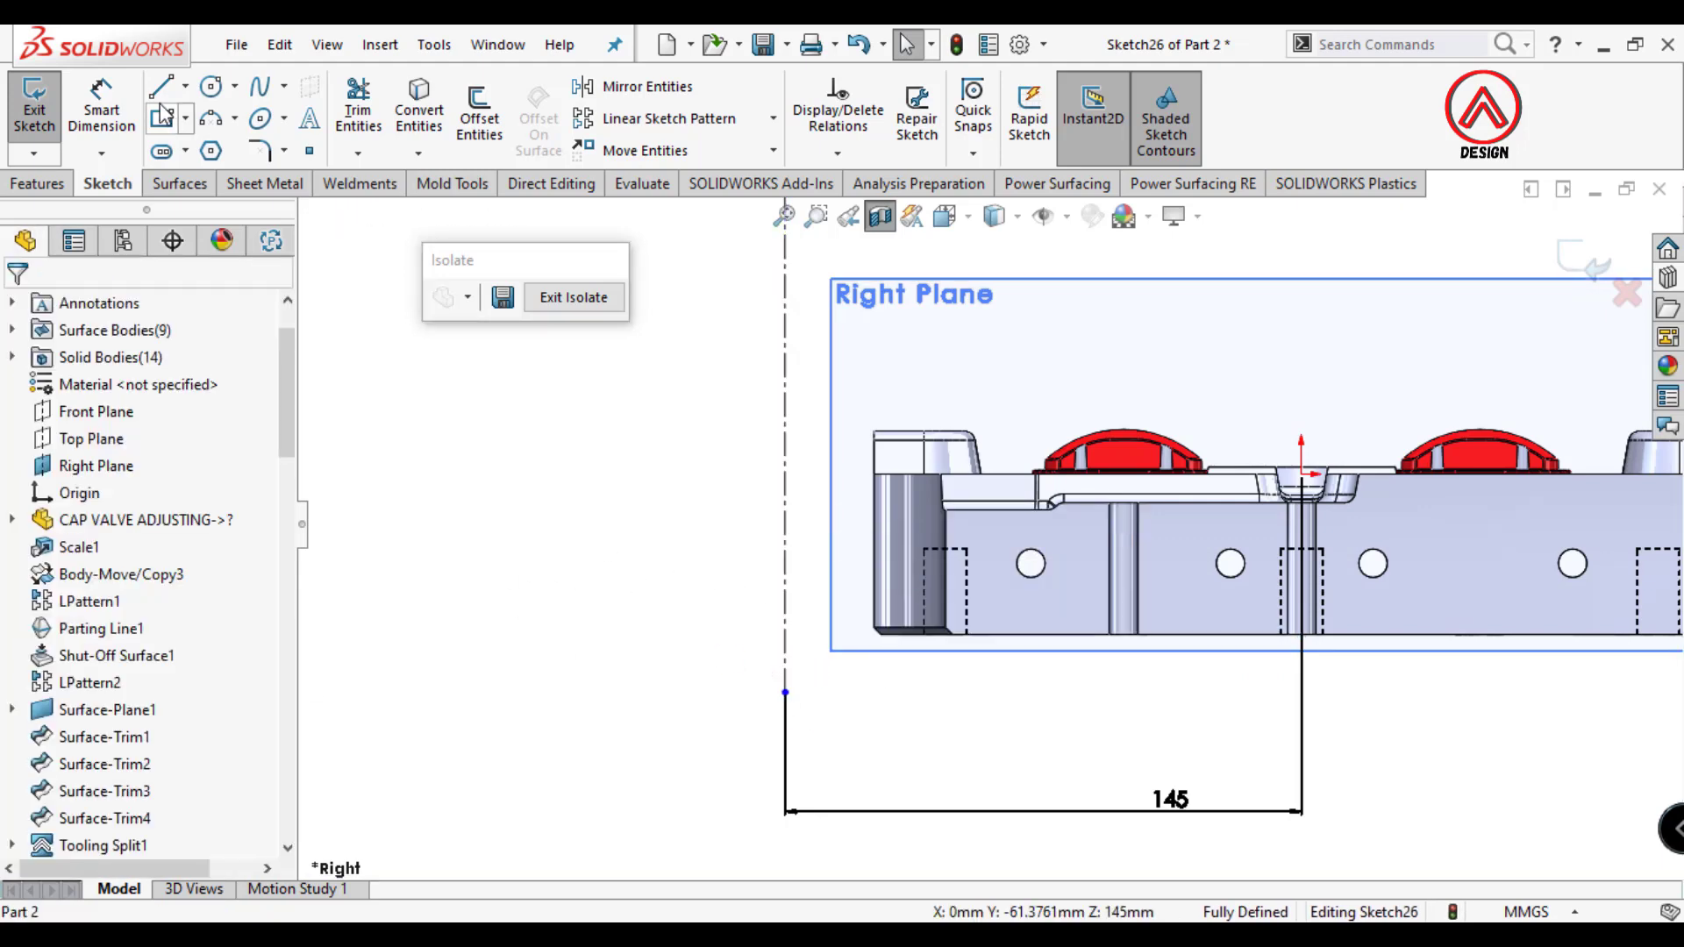
scroll(1135, 512, "down", 2)
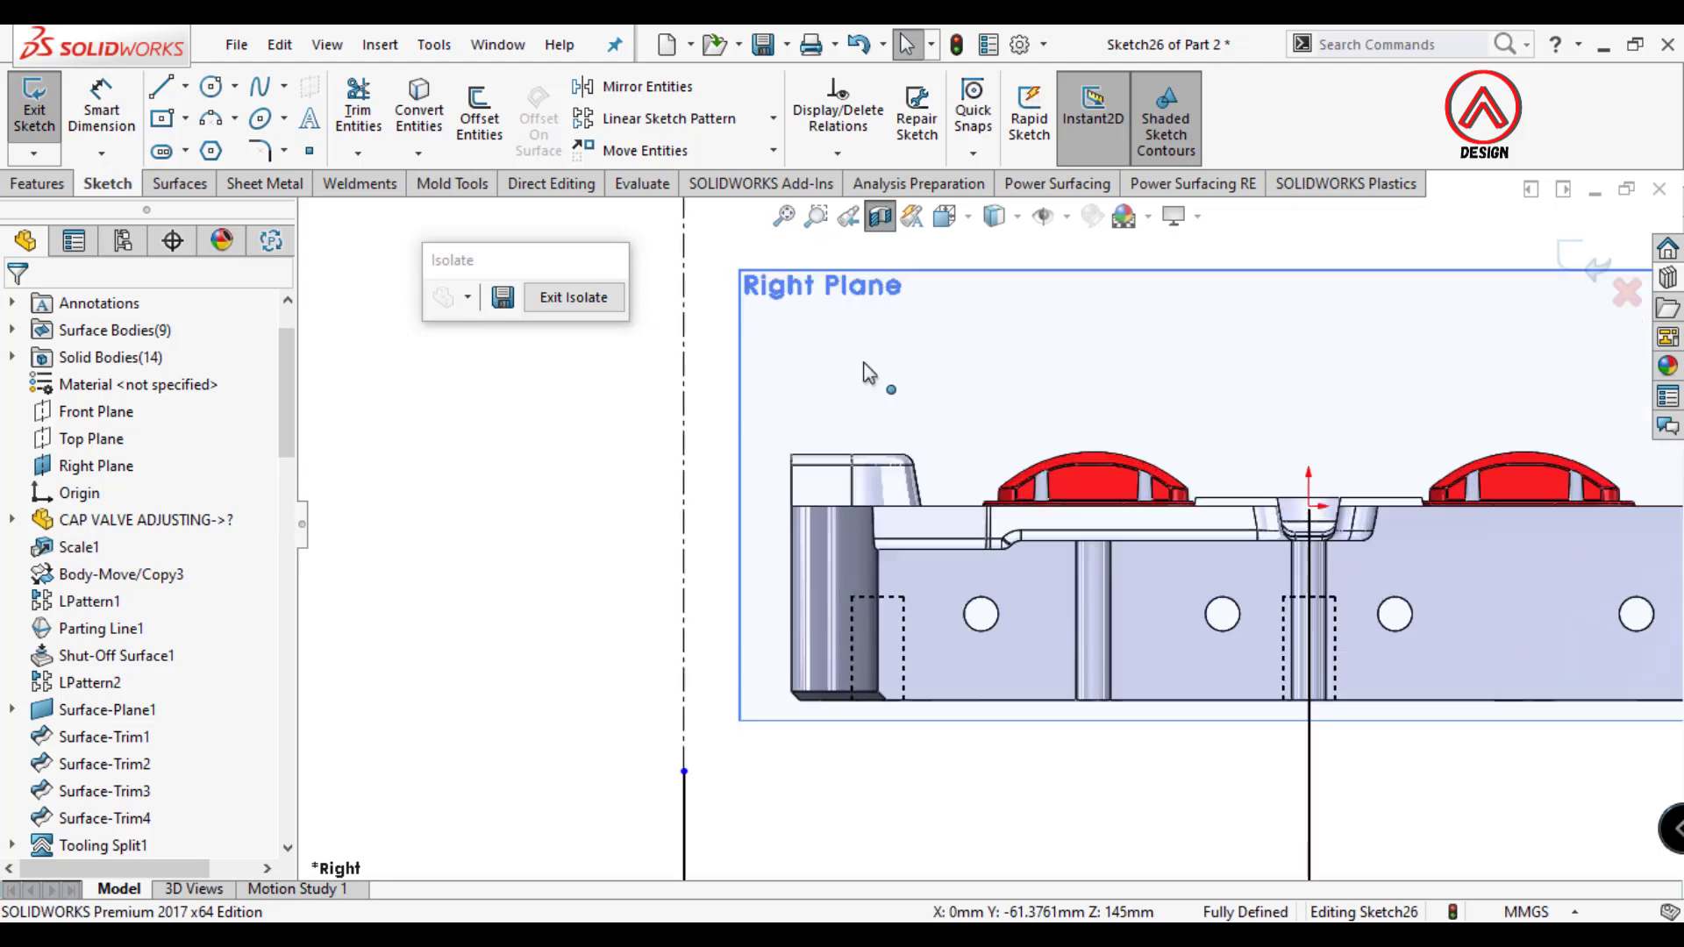
Draw the closed stepped profile with a slanted edge against the centerline.
left_click(158, 88)
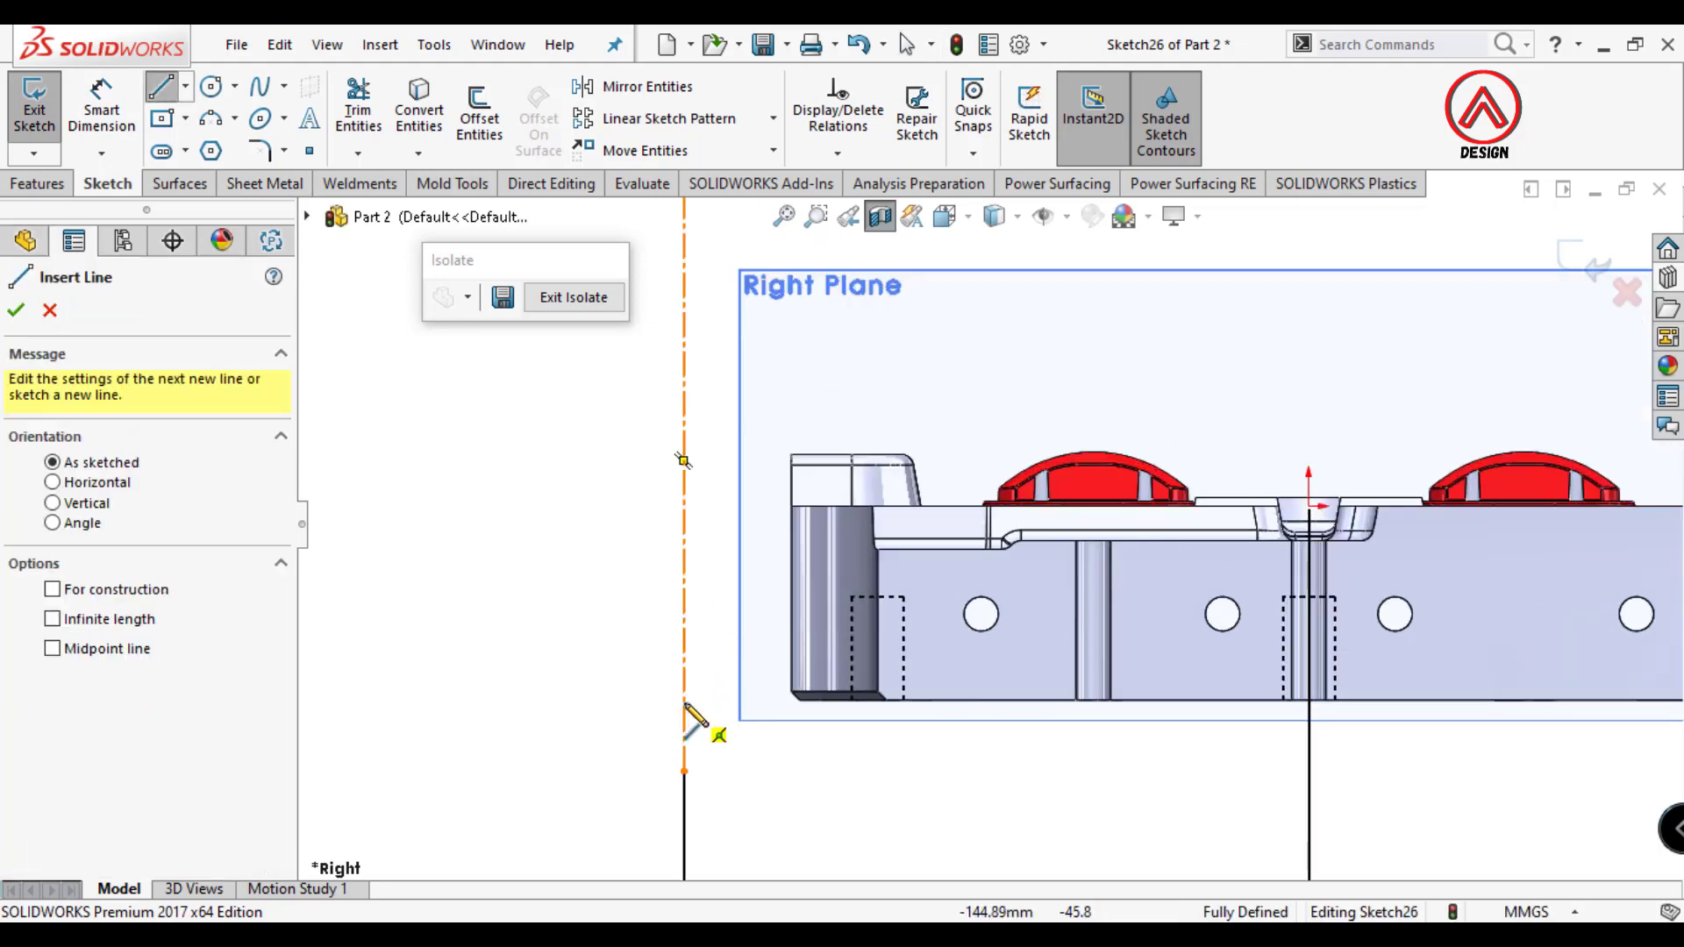
left_click(685, 702)
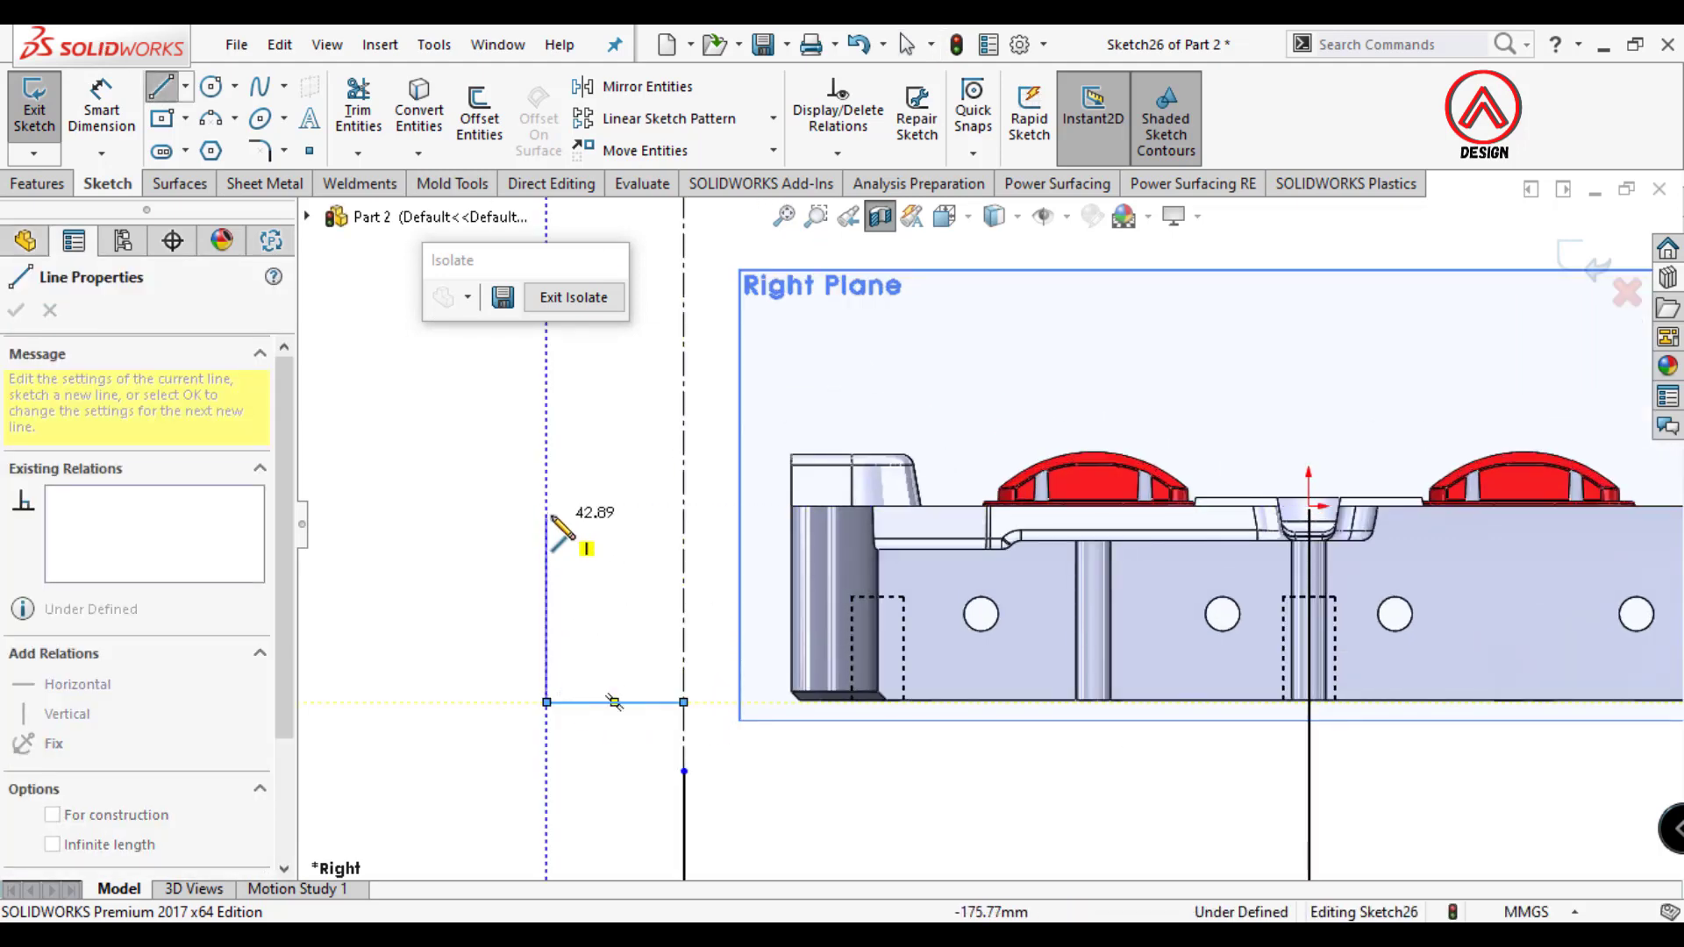
scroll(605, 518, "down", 2)
left_click(604, 507)
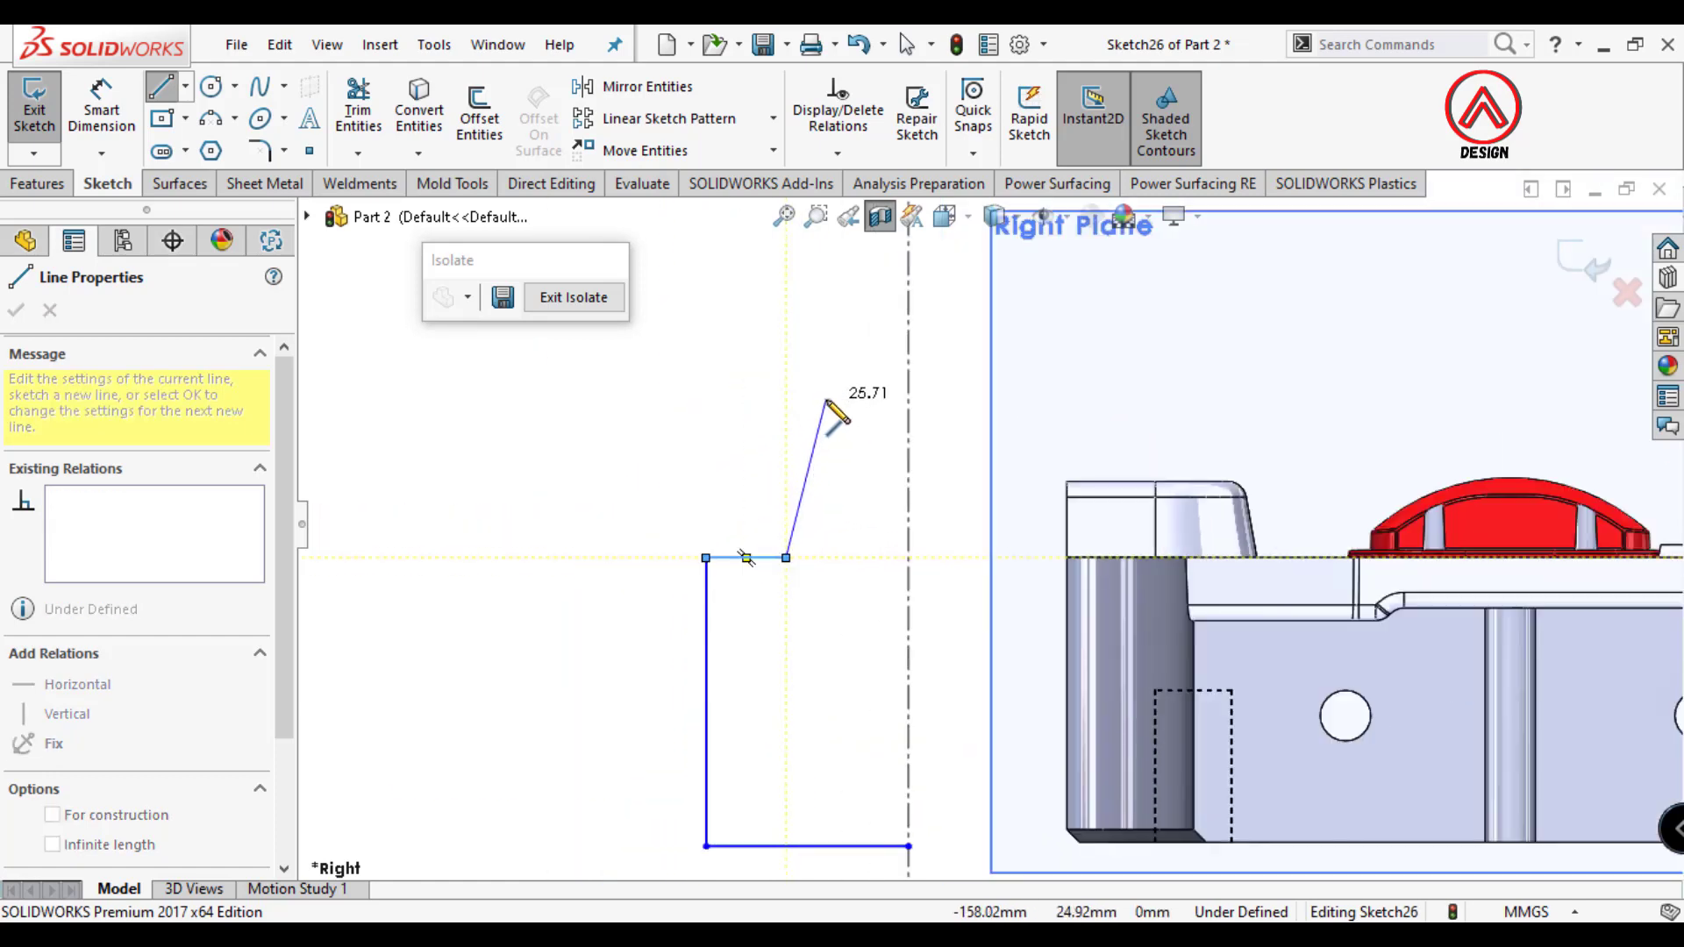
left_click(826, 390)
left_click(907, 390)
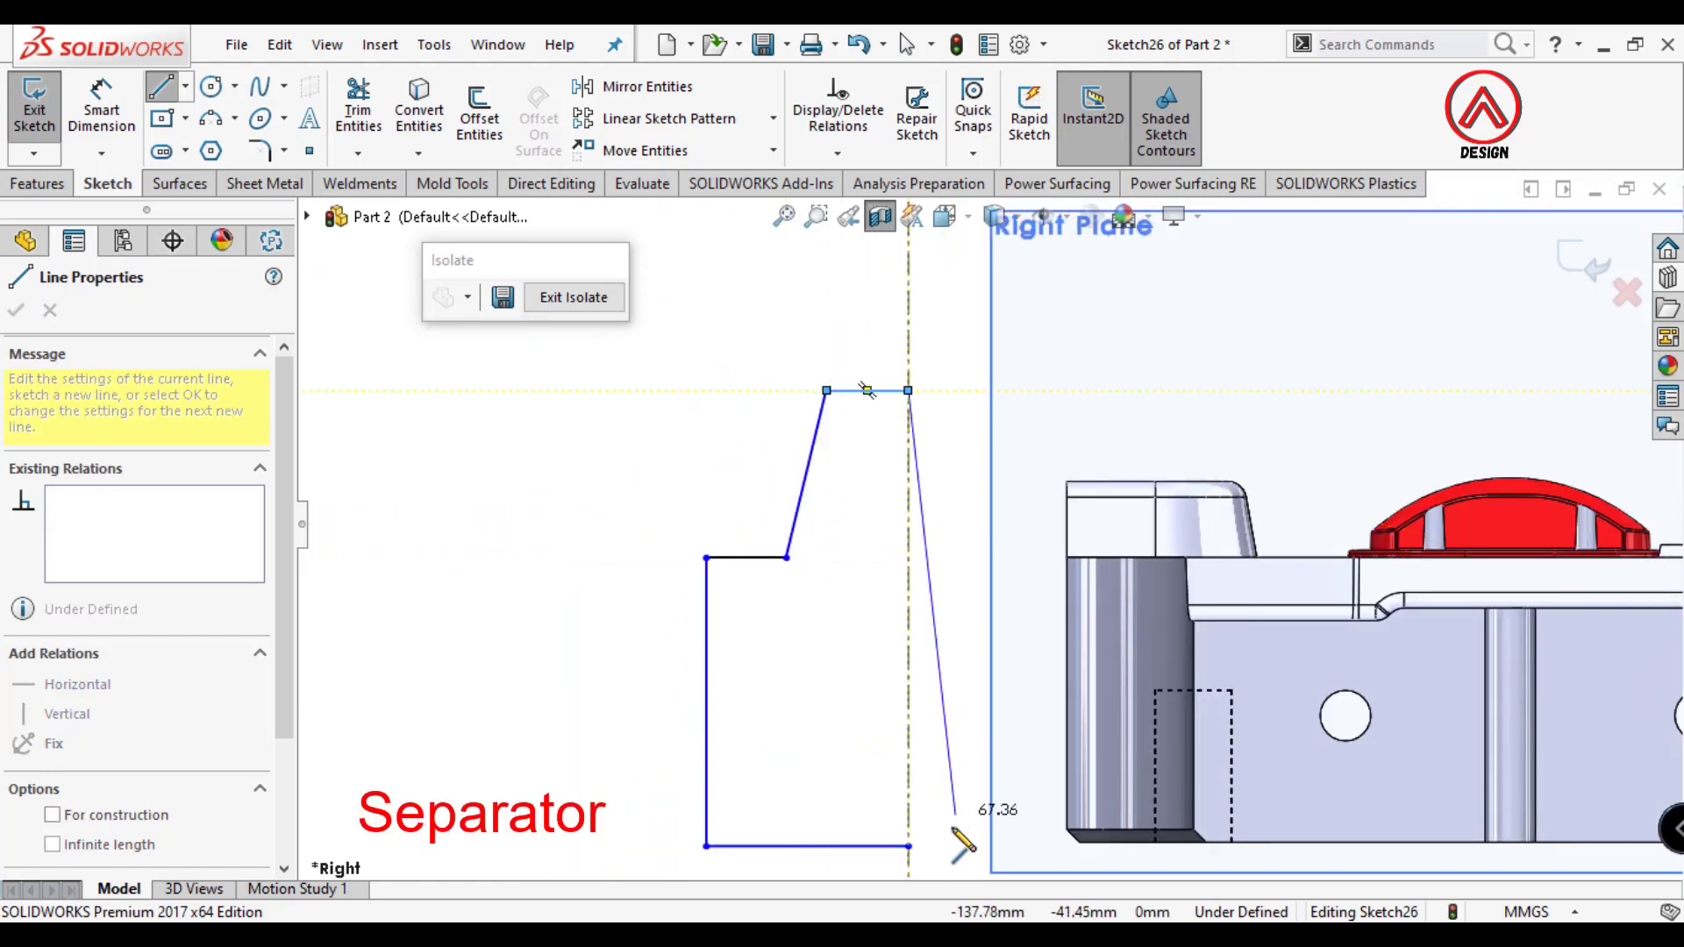
left_click(908, 846)
key("Escape")
scroll(990, 526, "up", 3)
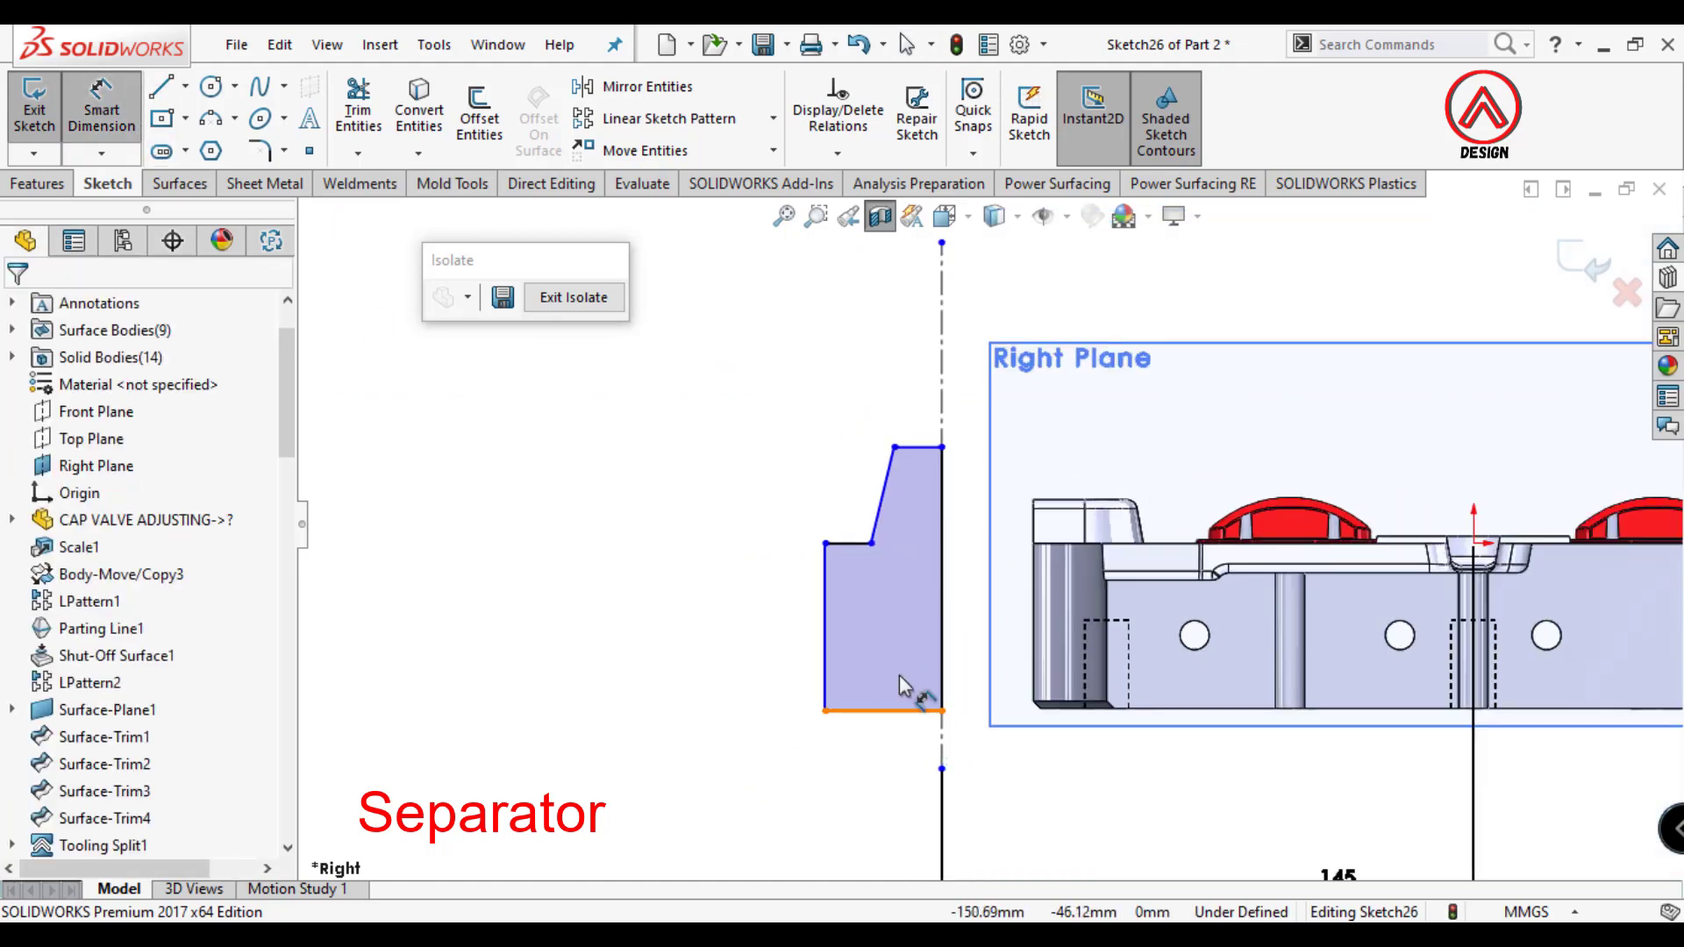
Dimension the profile's 45 mm base height and its bottom width.
left_click(846, 543)
left_click(842, 711)
left_click(728, 644)
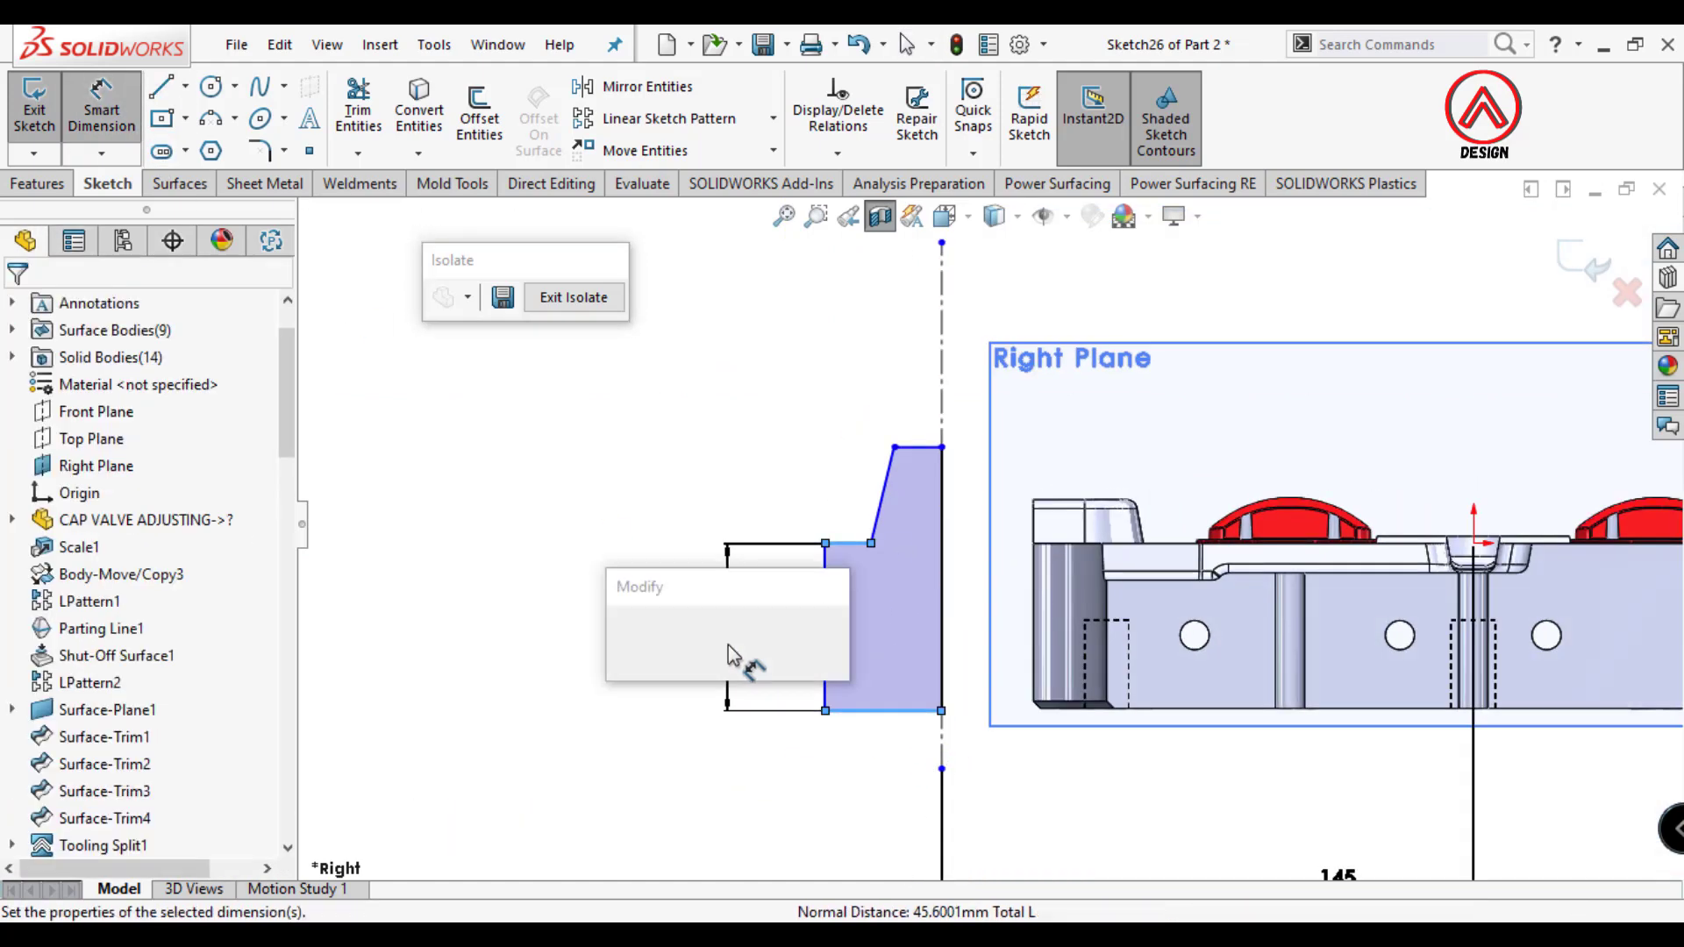
type("45.60010422mm")
key("Return")
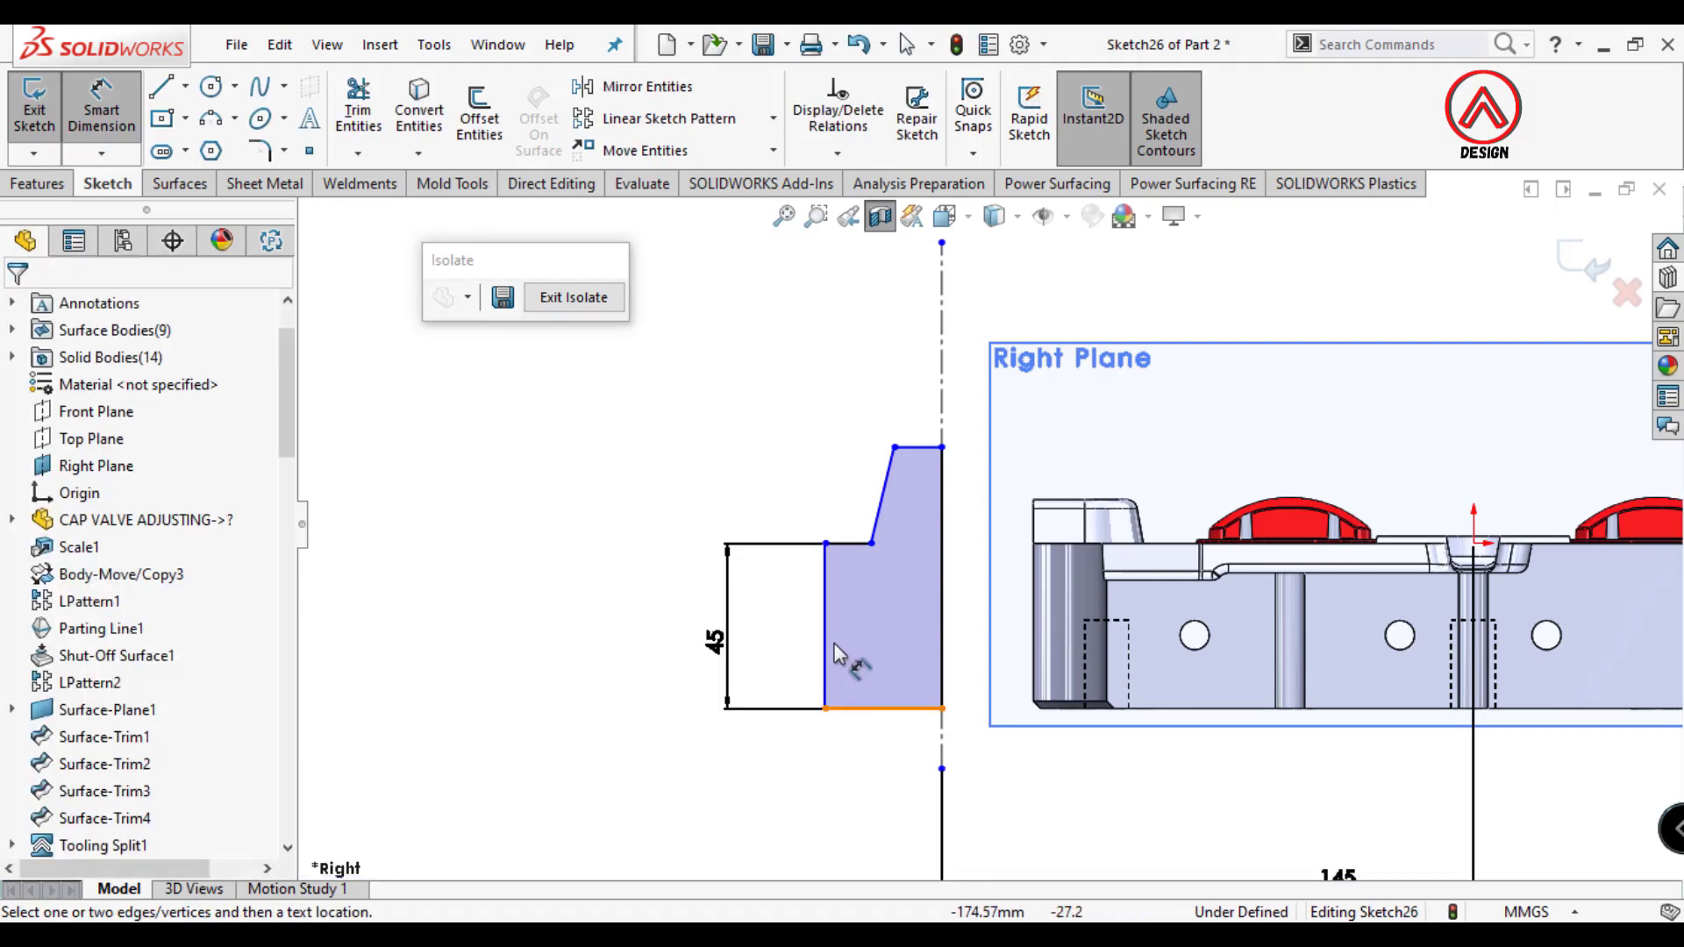
left_click(922, 692)
left_click(996, 814)
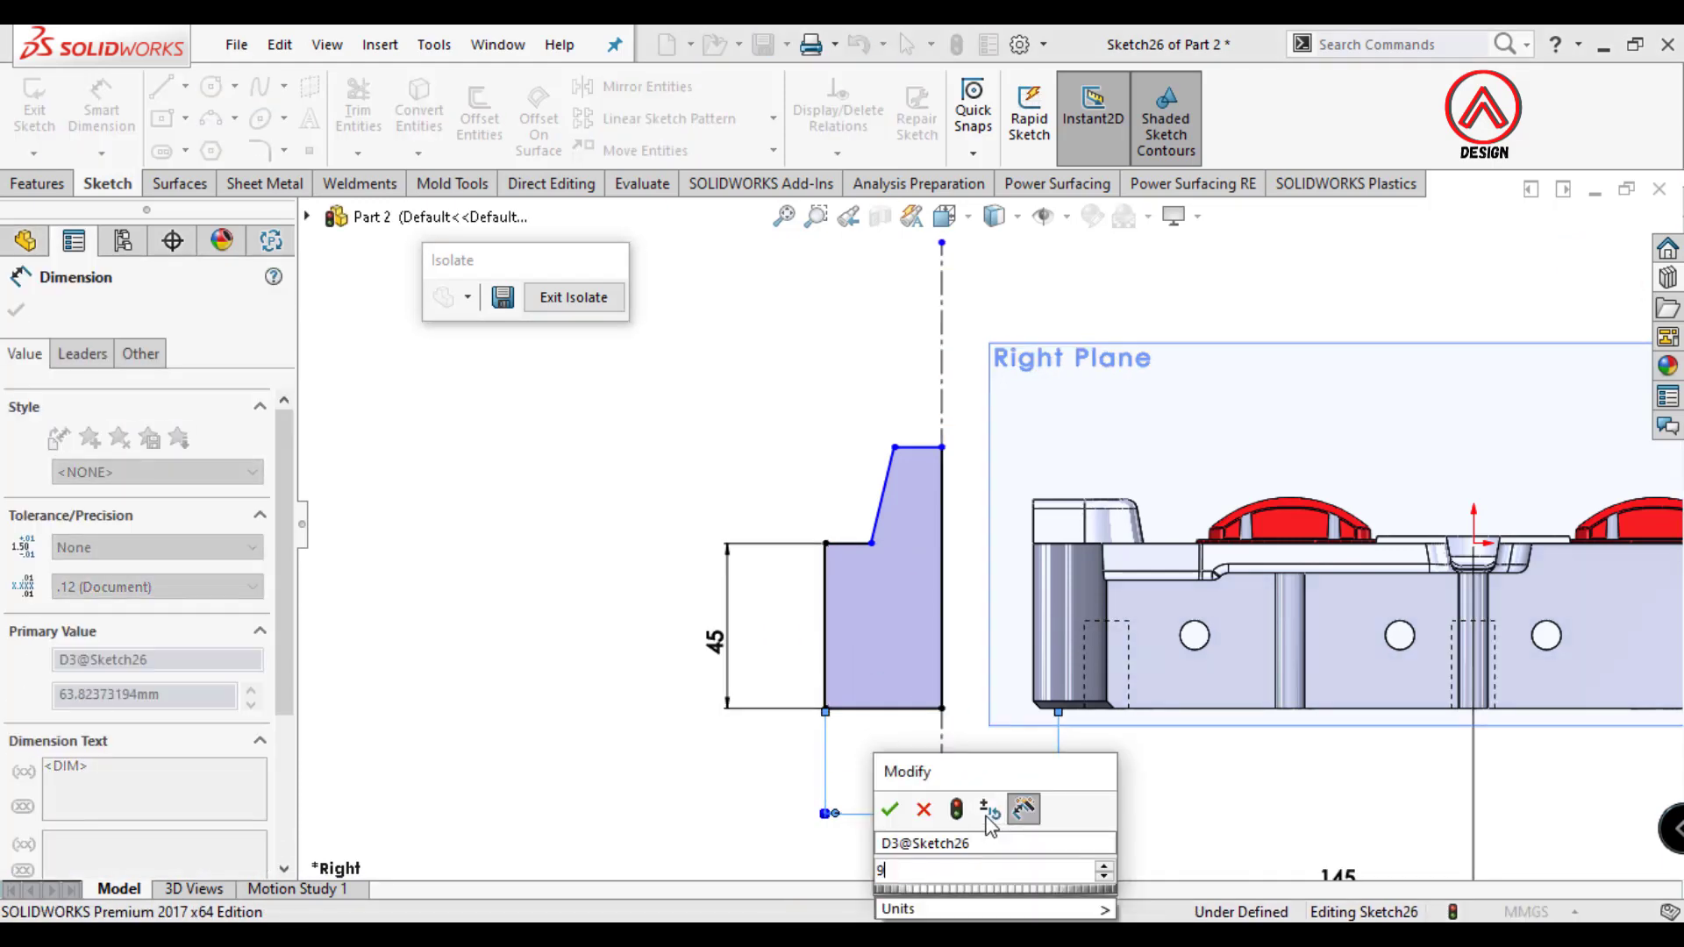
scroll(965, 614, "down", 3)
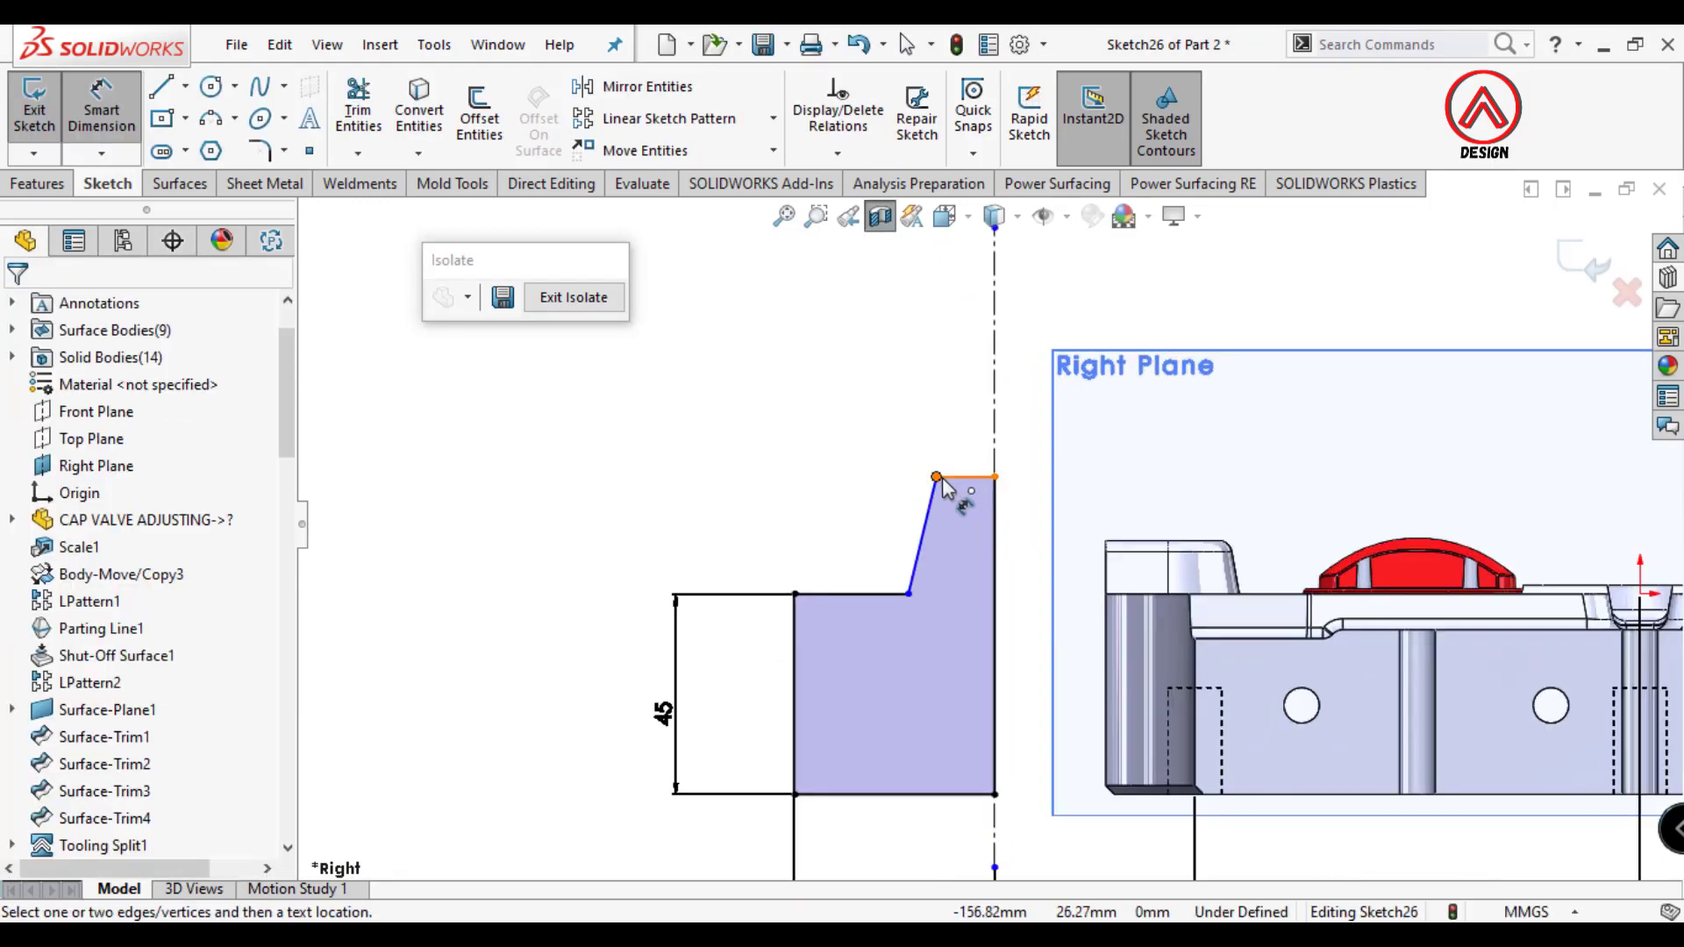
Add the 45 mm upper height and the 50 mm top width to the centerline.
left_click(937, 476)
left_click(854, 592)
left_click(645, 571)
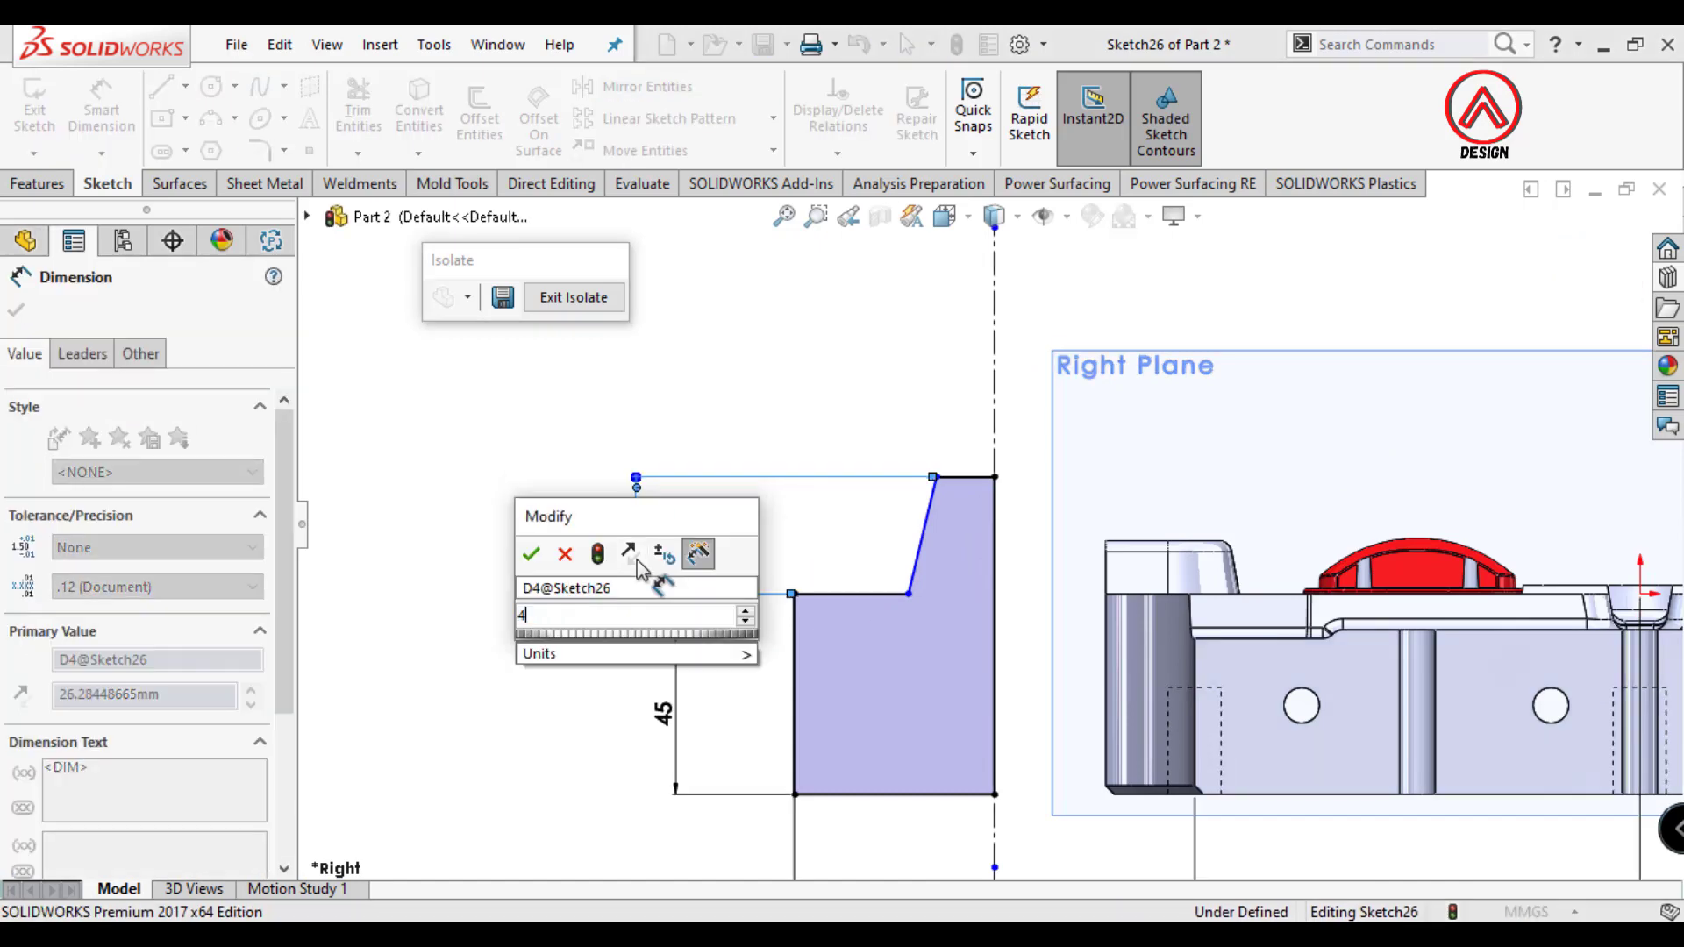
type("45")
key("Return")
left_click(937, 394)
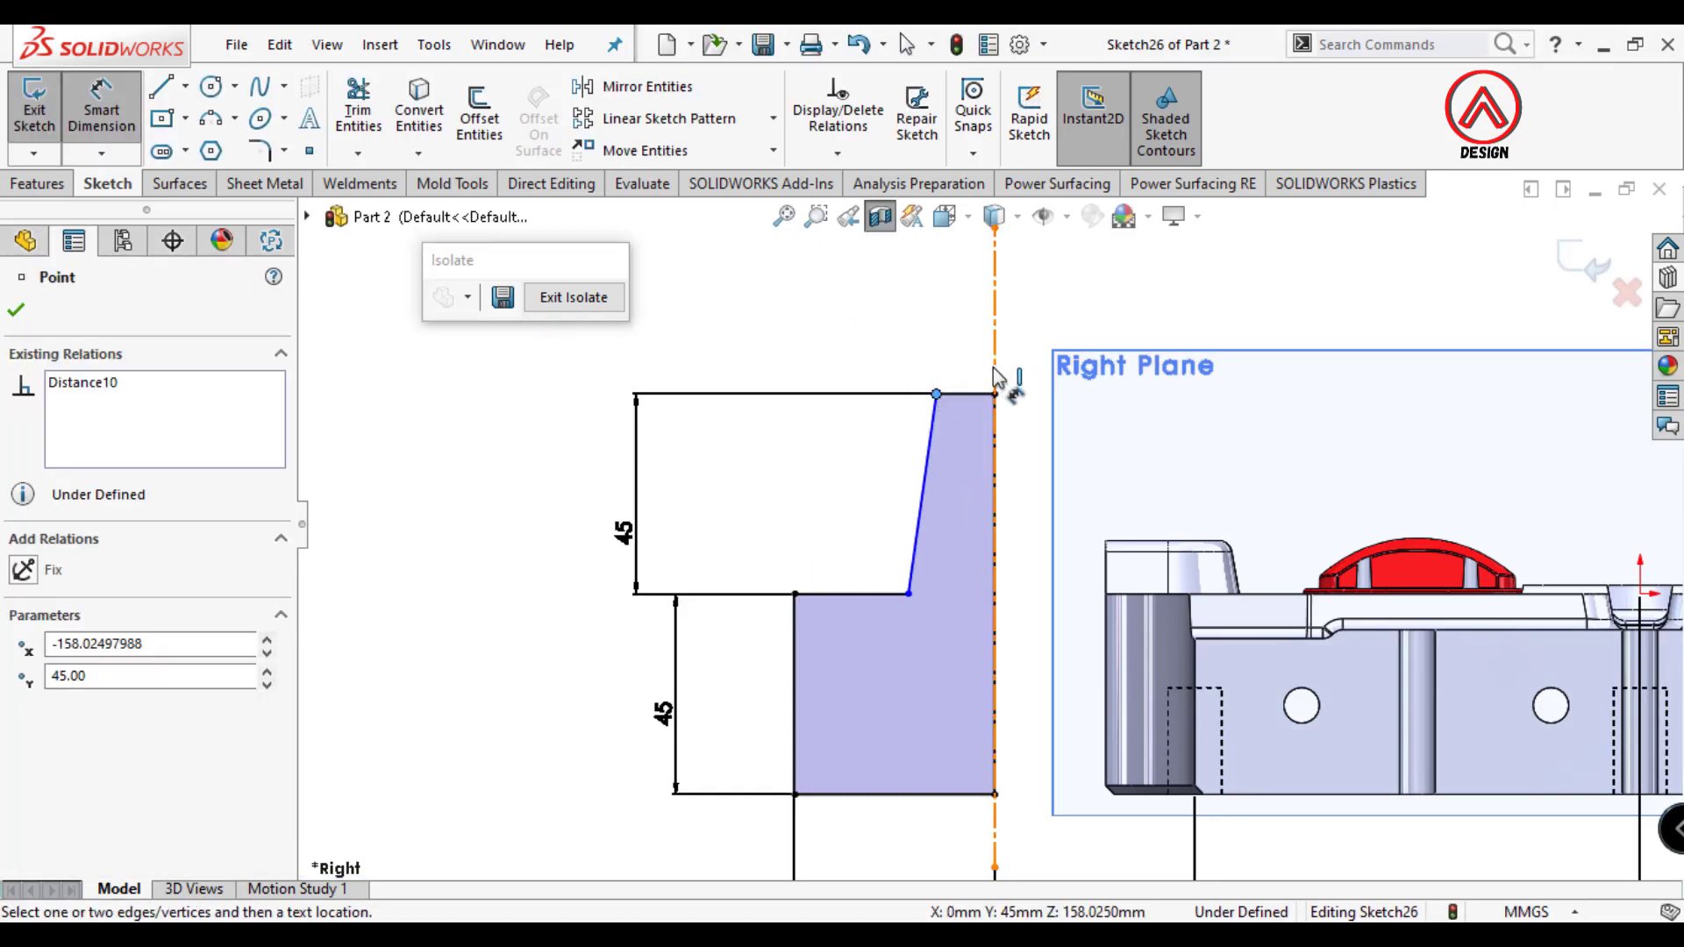
left_click(995, 373)
type("5")
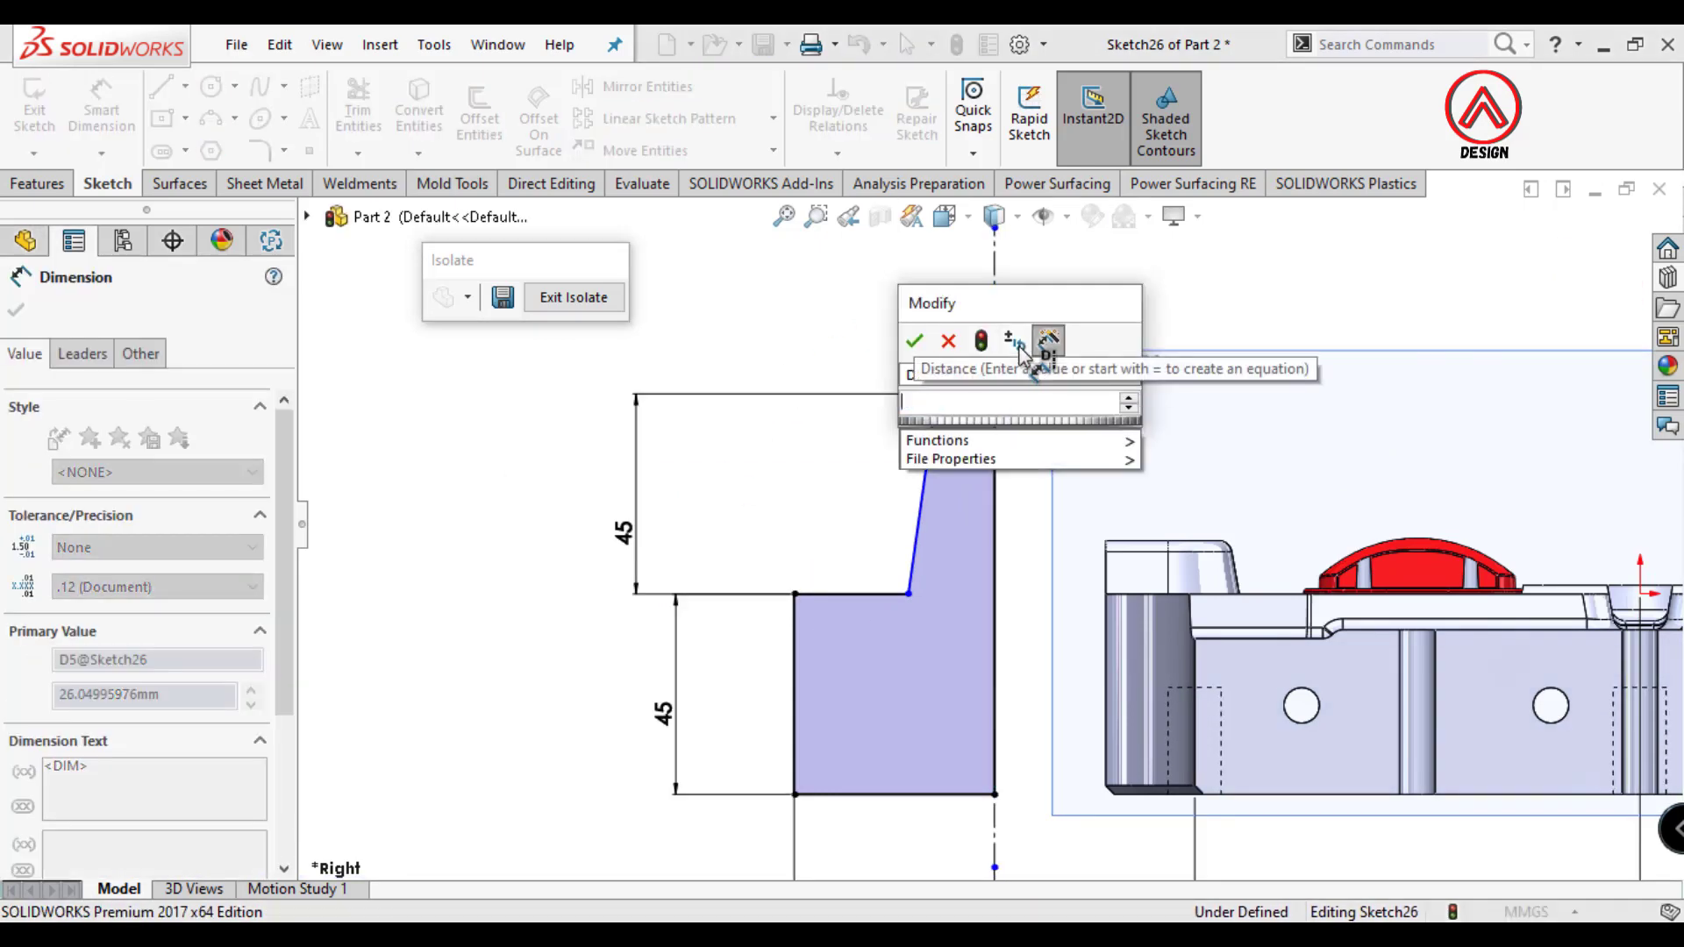
type("0")
key("Return")
key("Escape")
key("Escape")
left_click(846, 594)
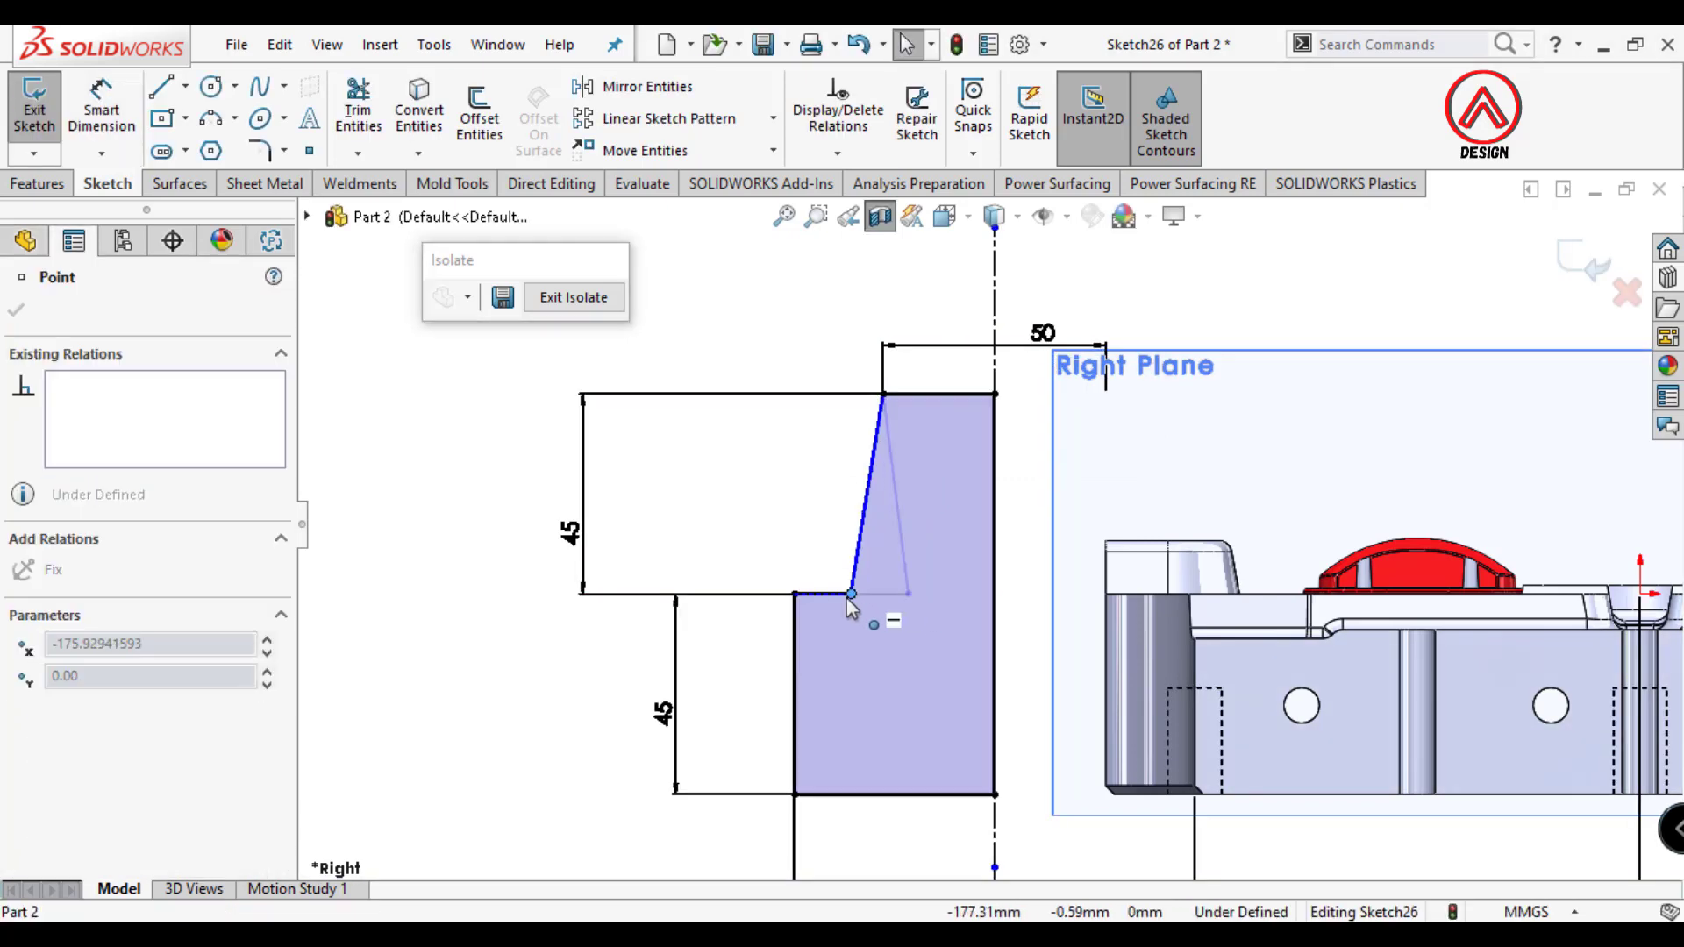
Dimension the slanted edge with a 5° taper angle from vertical.
left_click(698, 462)
left_click(866, 500)
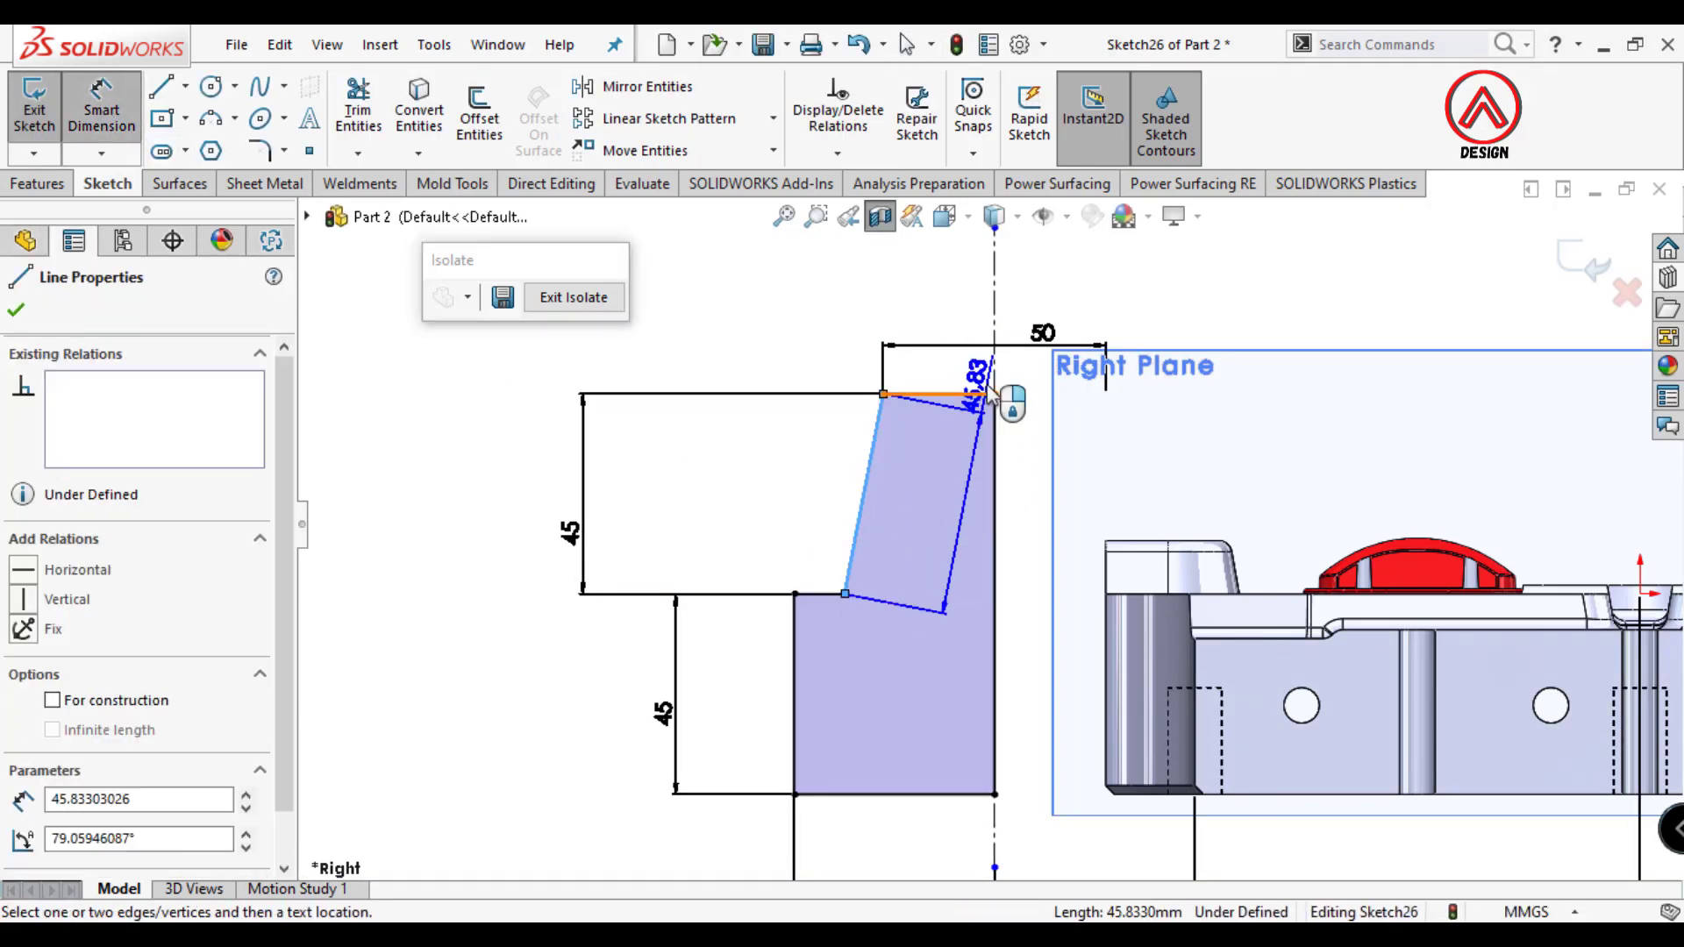
left_click(995, 457)
left_click(951, 513)
type("5")
key("Return")
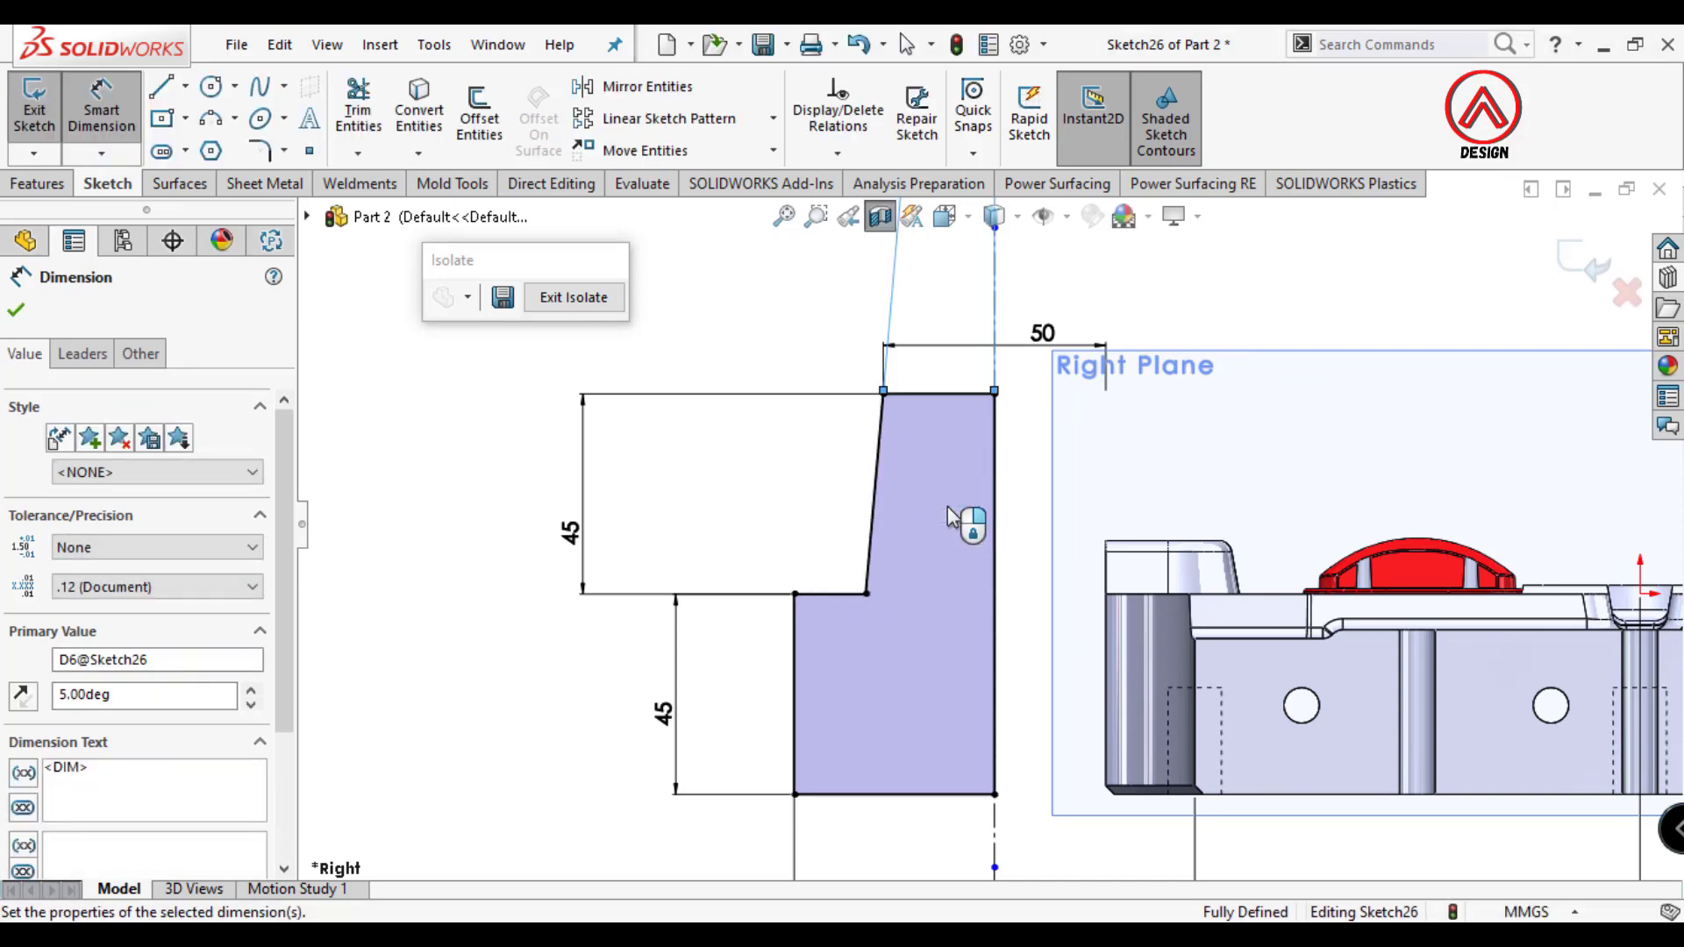
key("Escape")
scroll(987, 509, "up", 5)
left_click(980, 497)
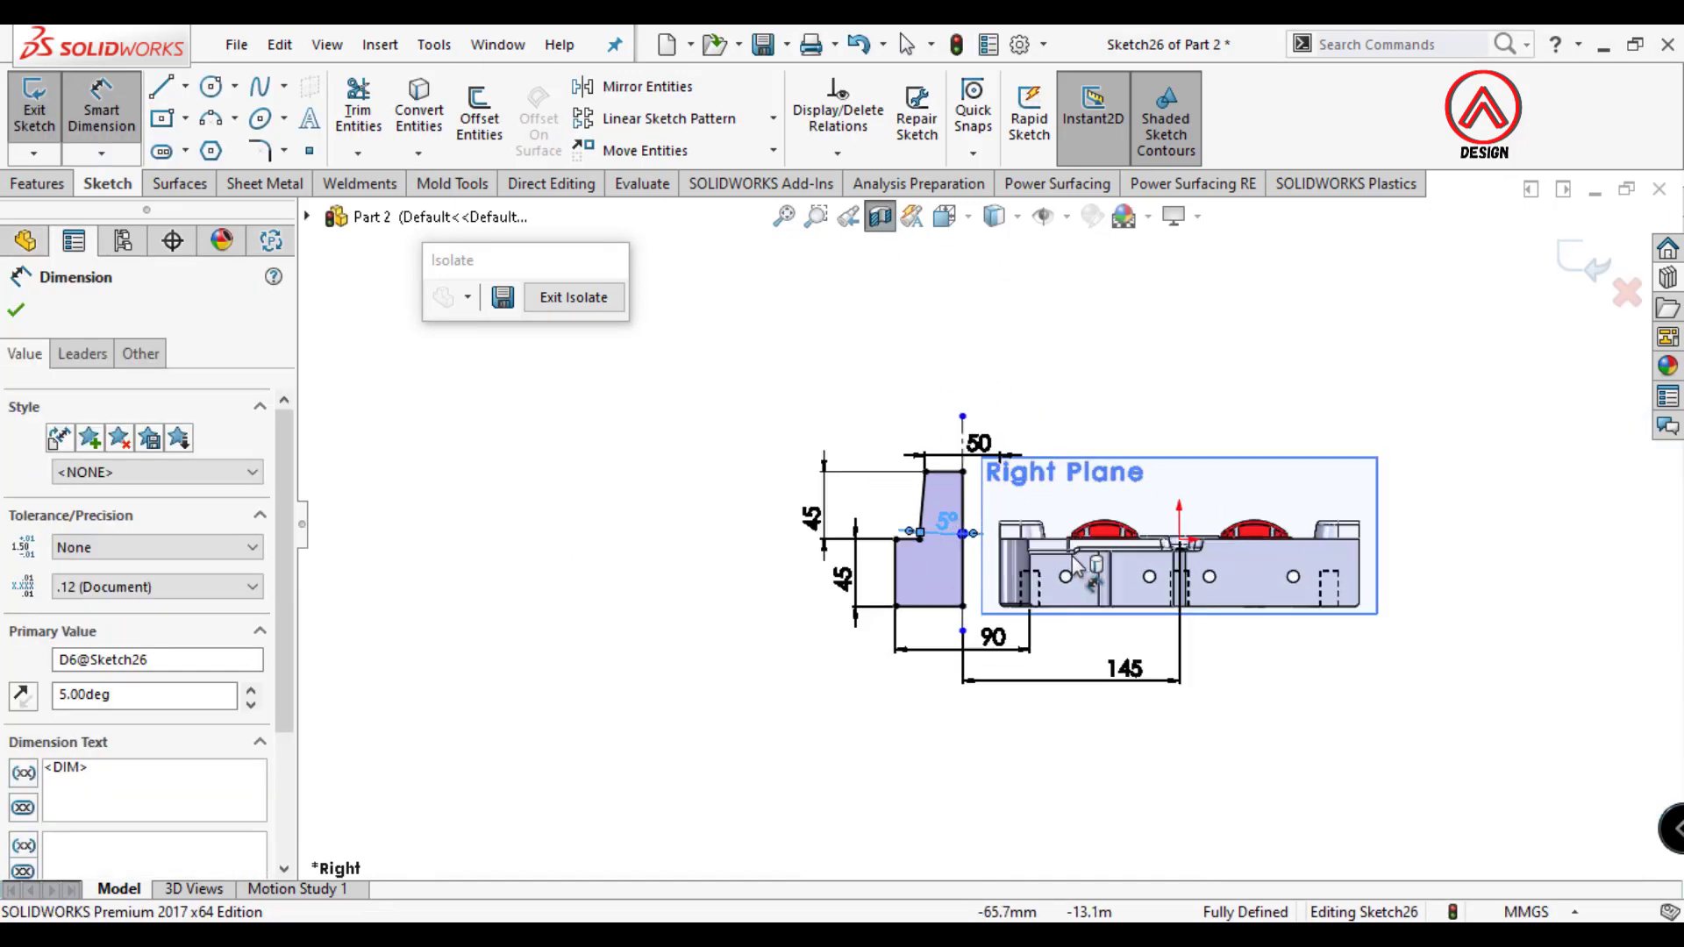
scroll(987, 517, "down", 5)
Draw a split line from the slanted edge to the centerline, dimensioned 25 mm high.
key("Escape")
key("l")
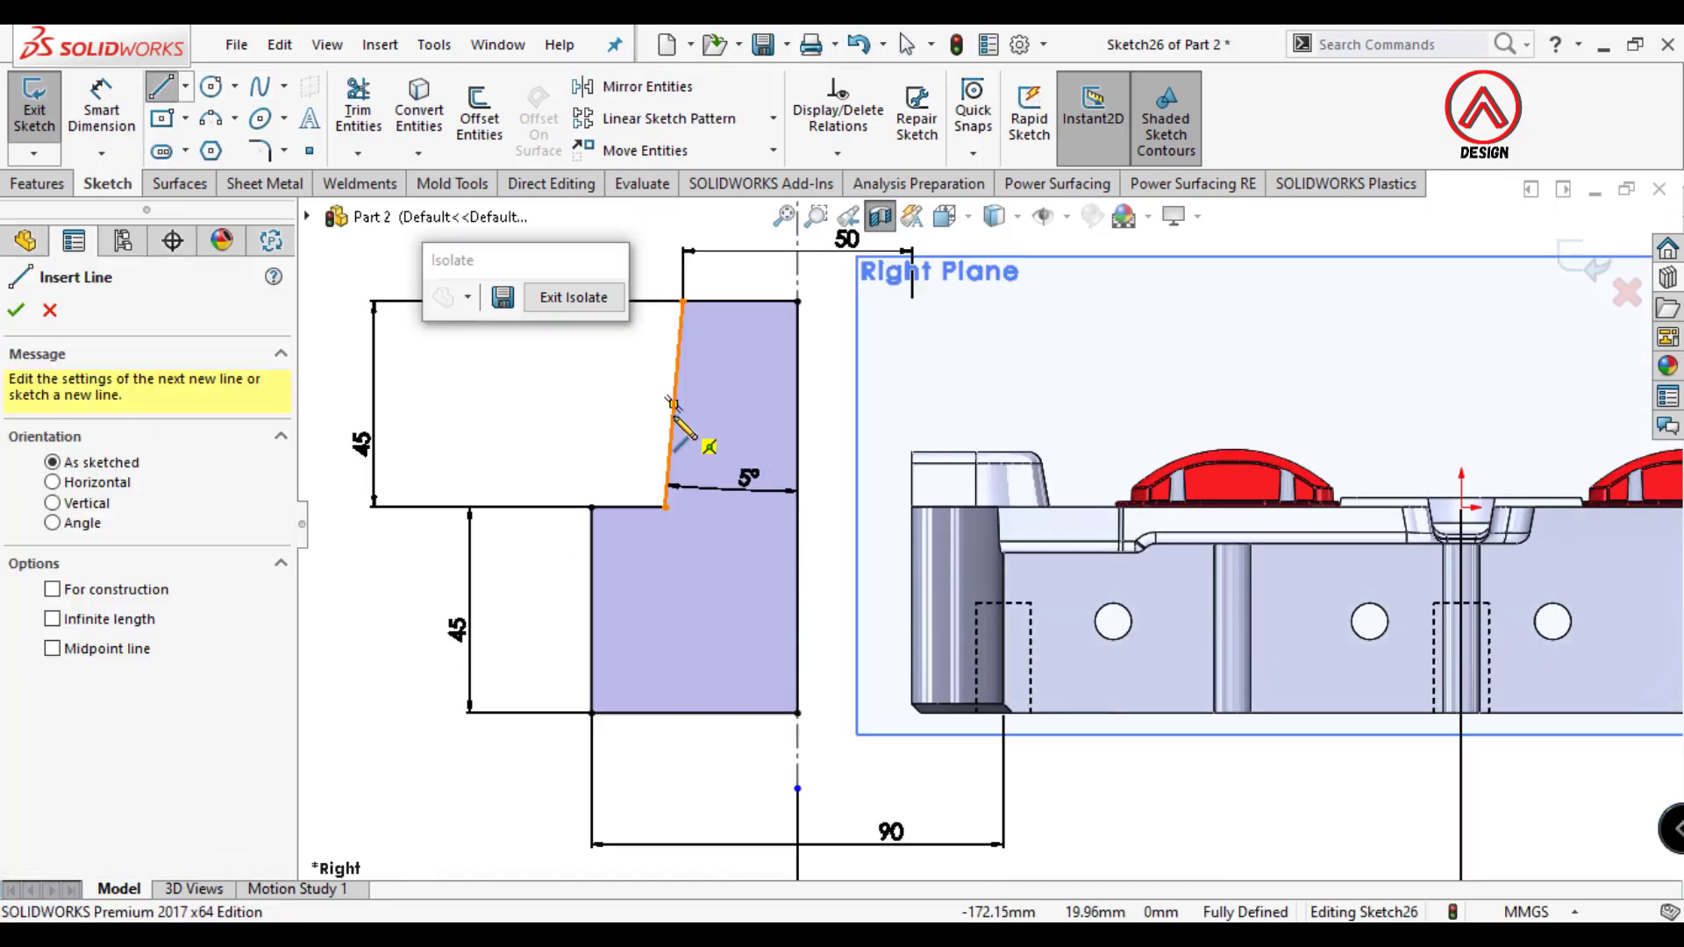
left_click(673, 403)
left_click(796, 415)
key("Escape")
key("d")
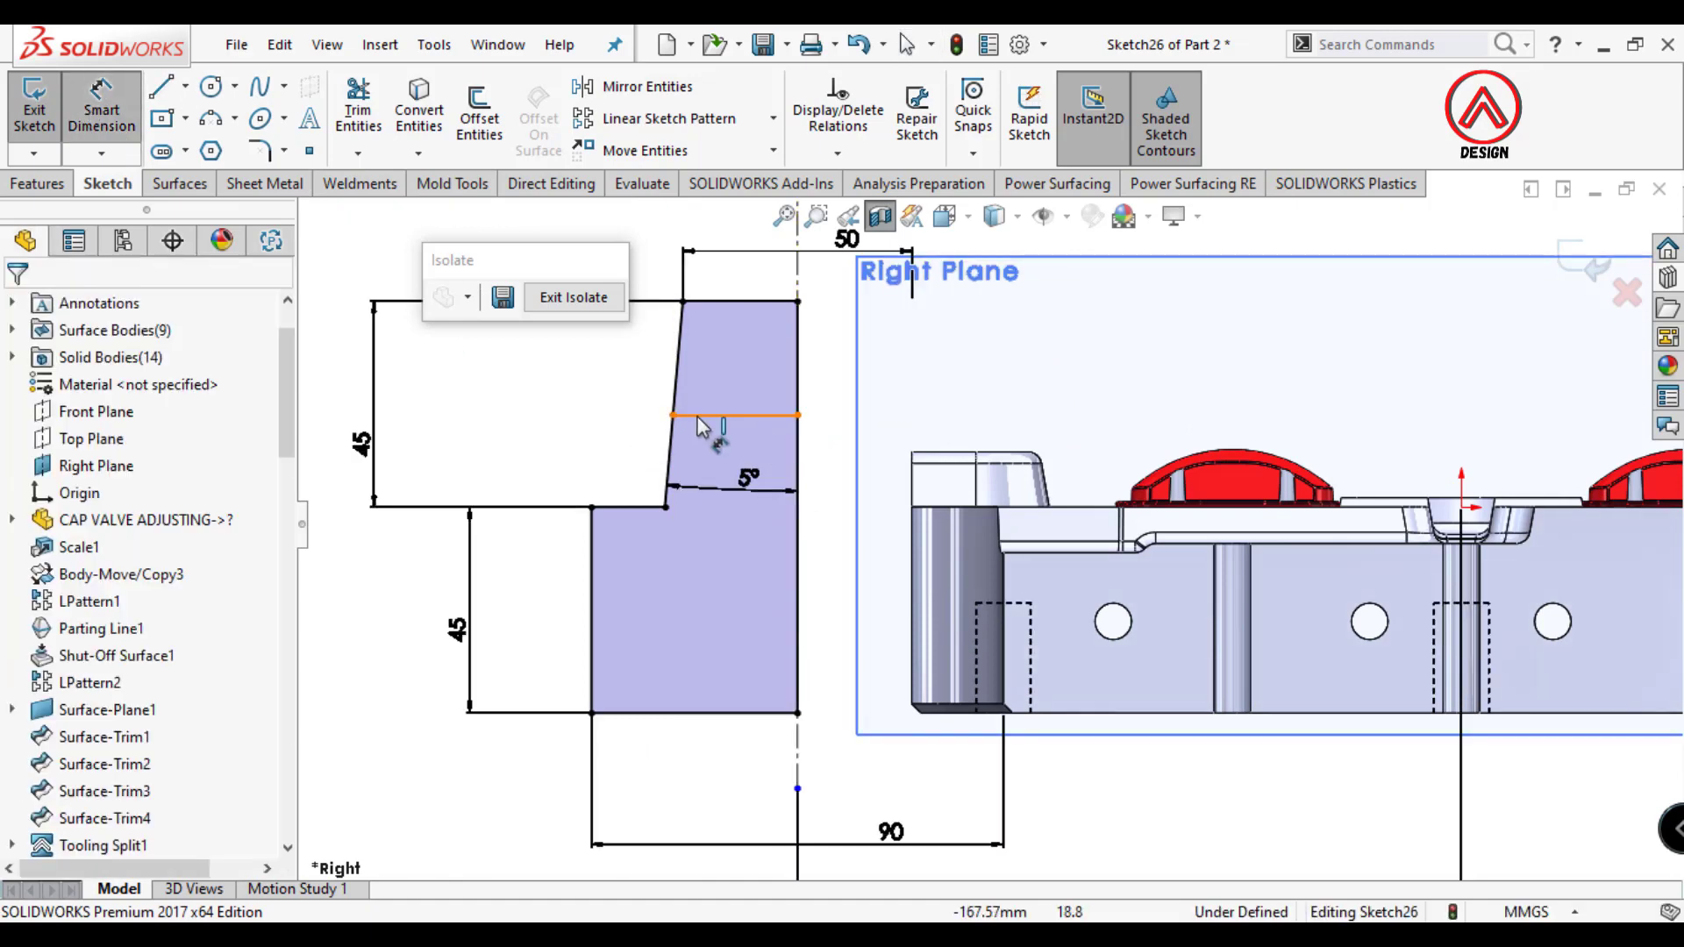
left_click(737, 415)
left_click(614, 507)
left_click(513, 478)
type("25")
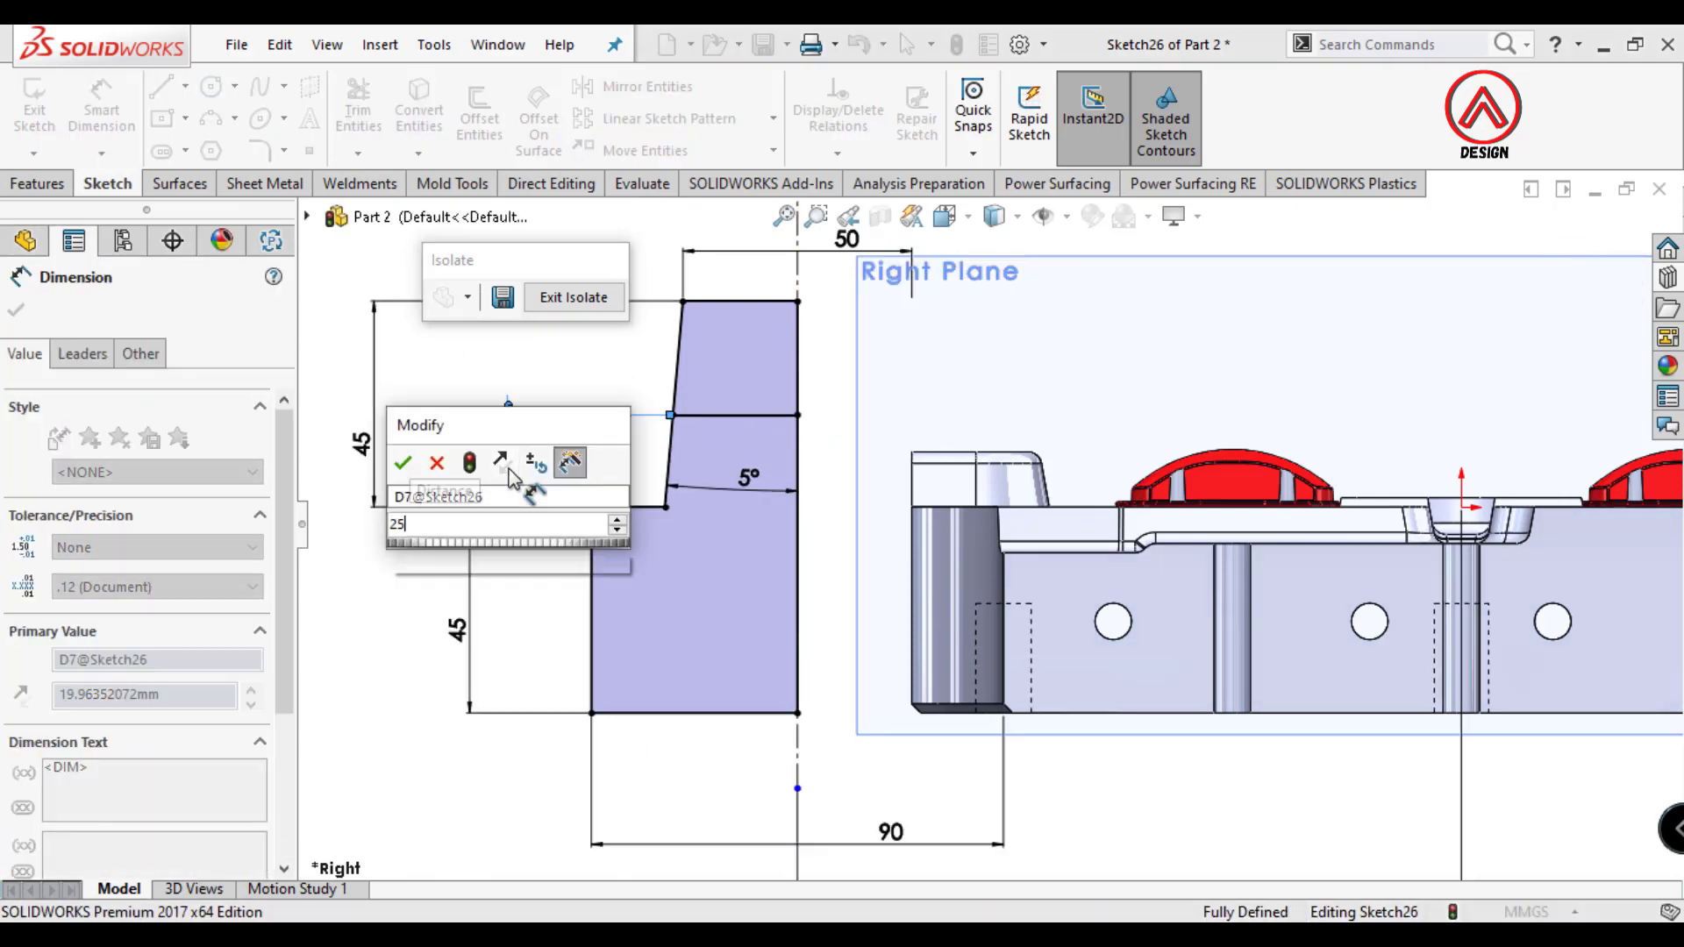
key("Return")
Revolve the stepped sketch region 360° as a solid around the centerline.
key("f")
left_click(40, 185)
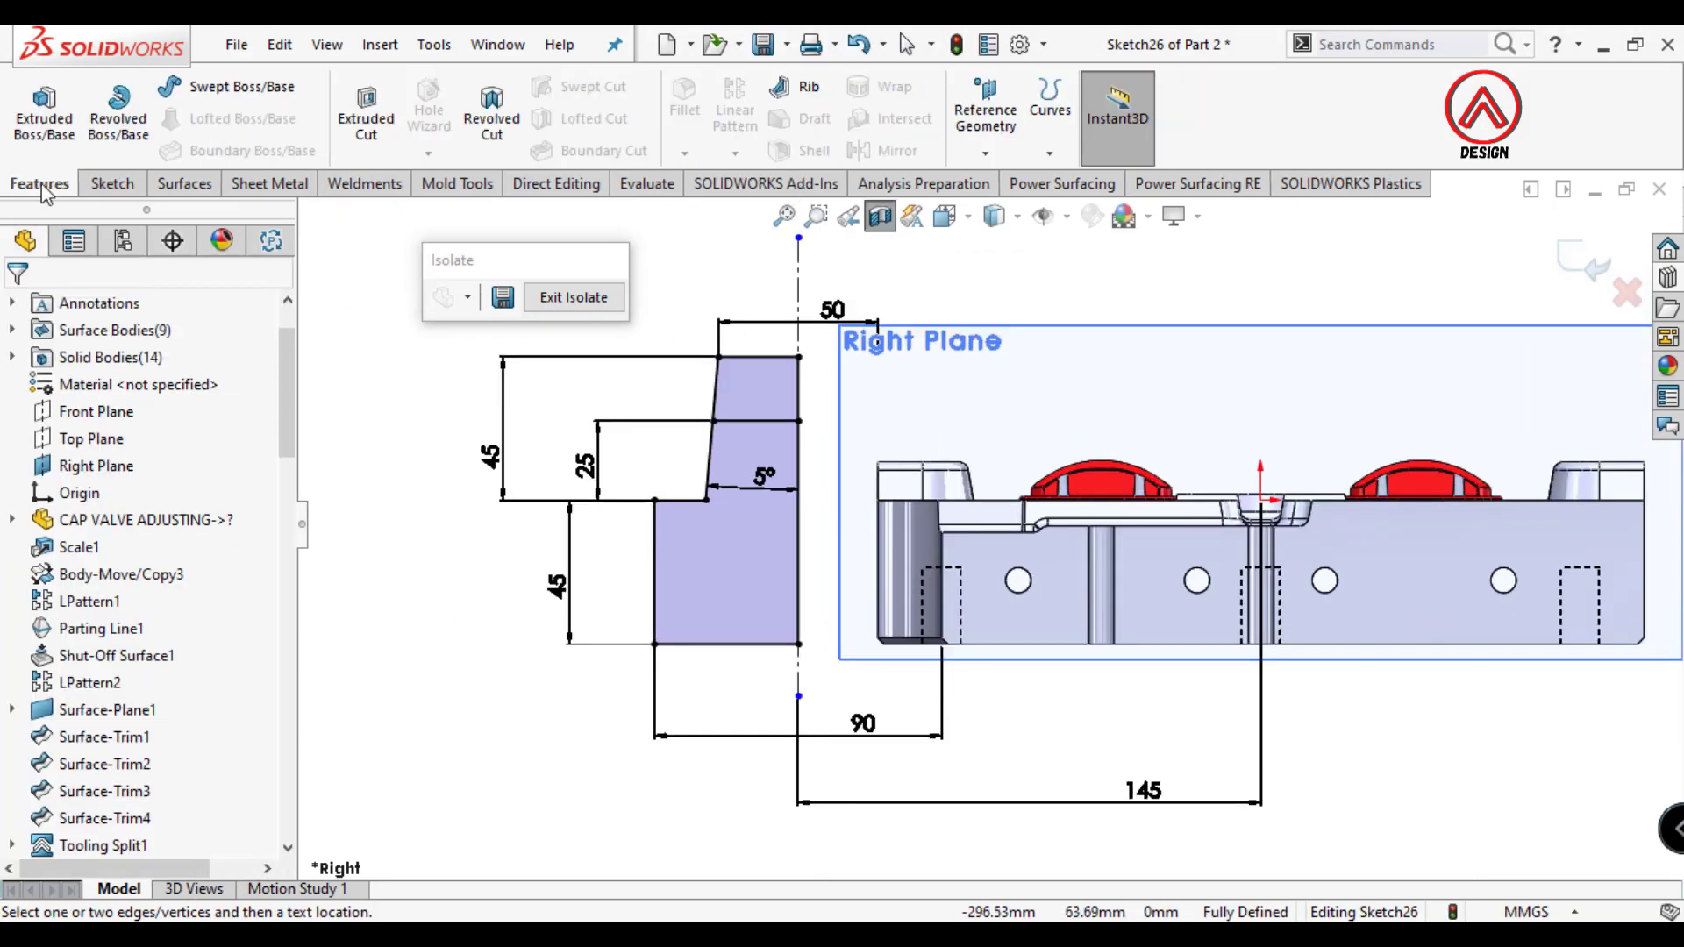
left_click(149, 119)
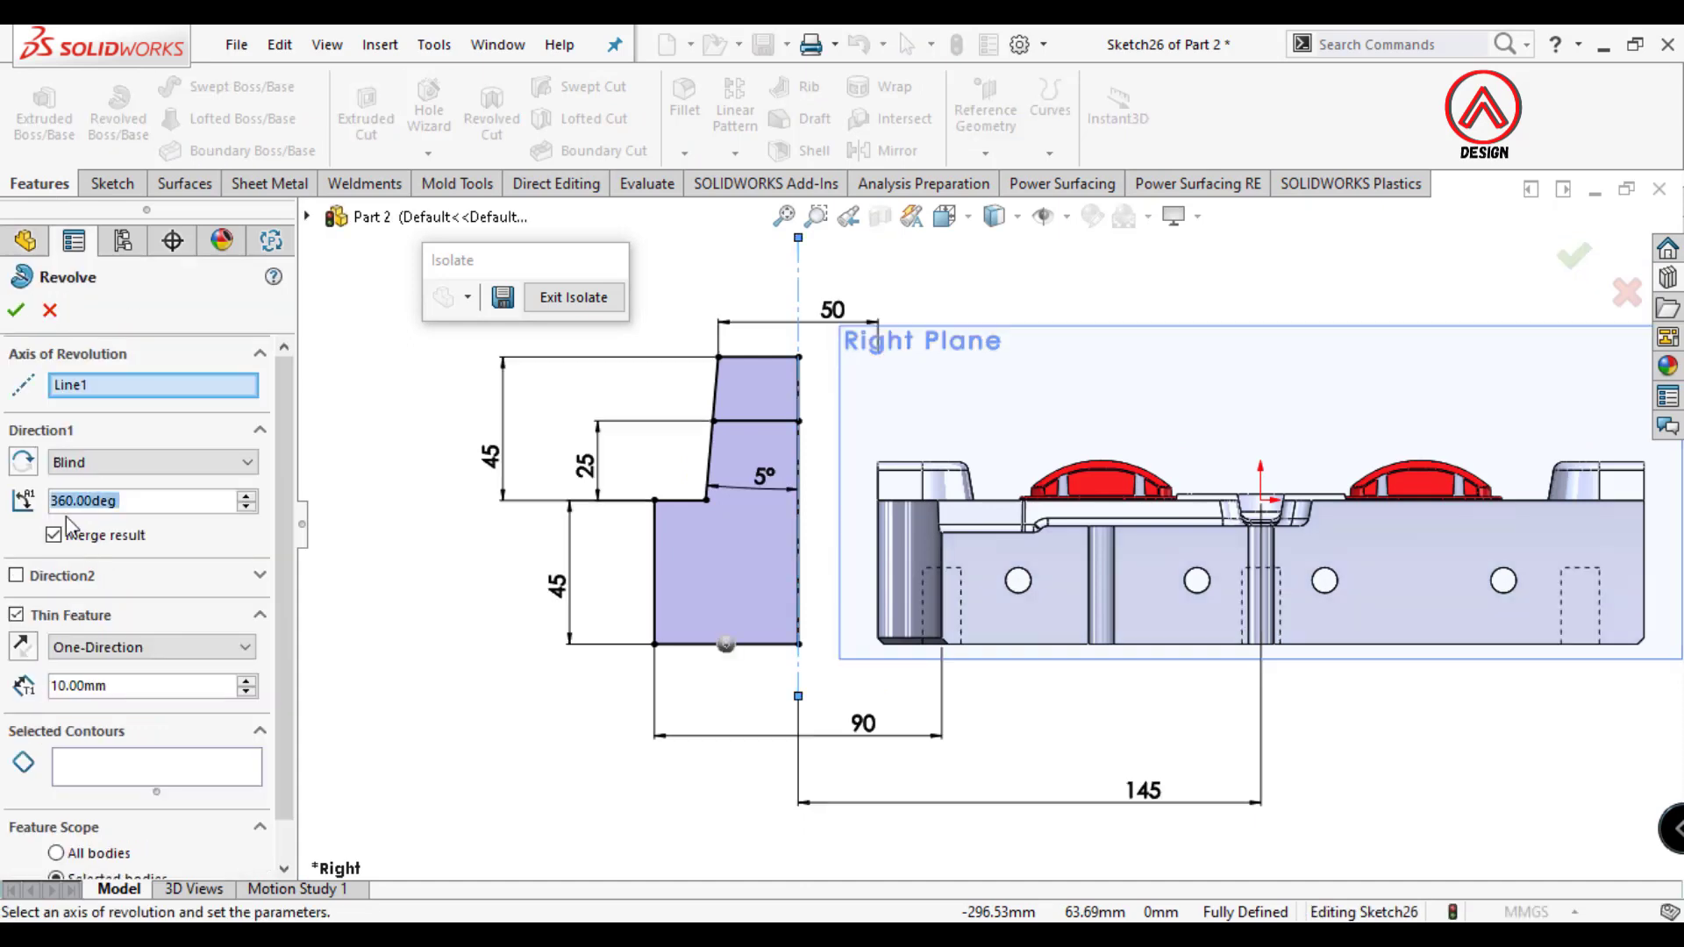
left_click(16, 616)
left_click(717, 607)
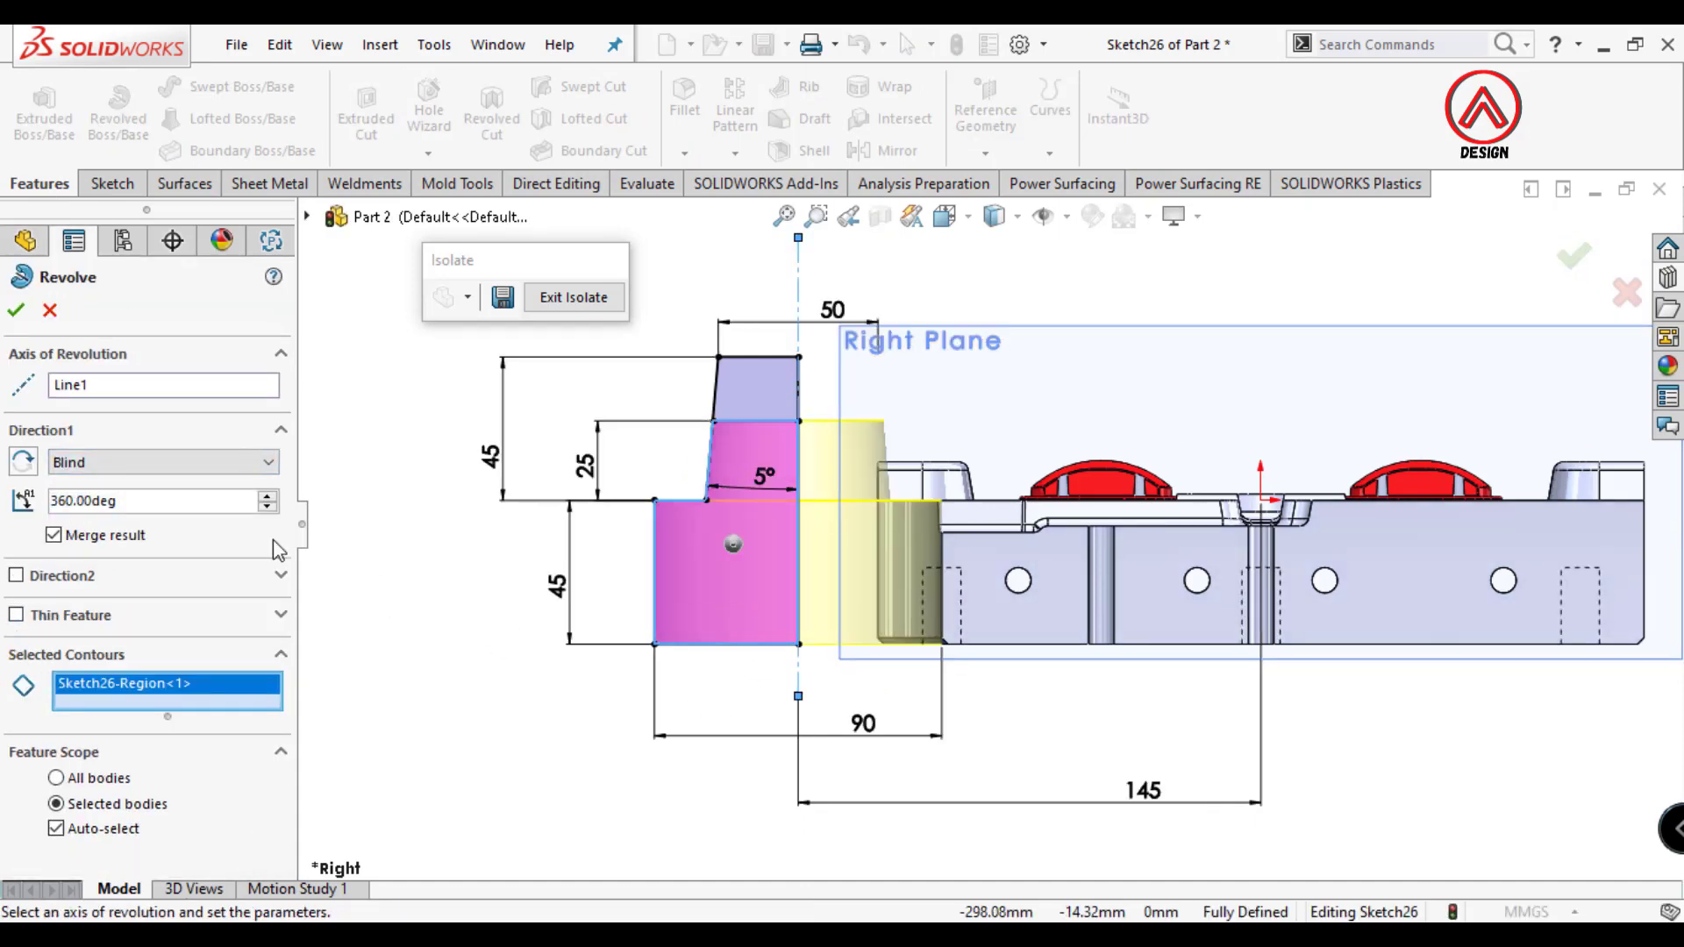
left_click(15, 312)
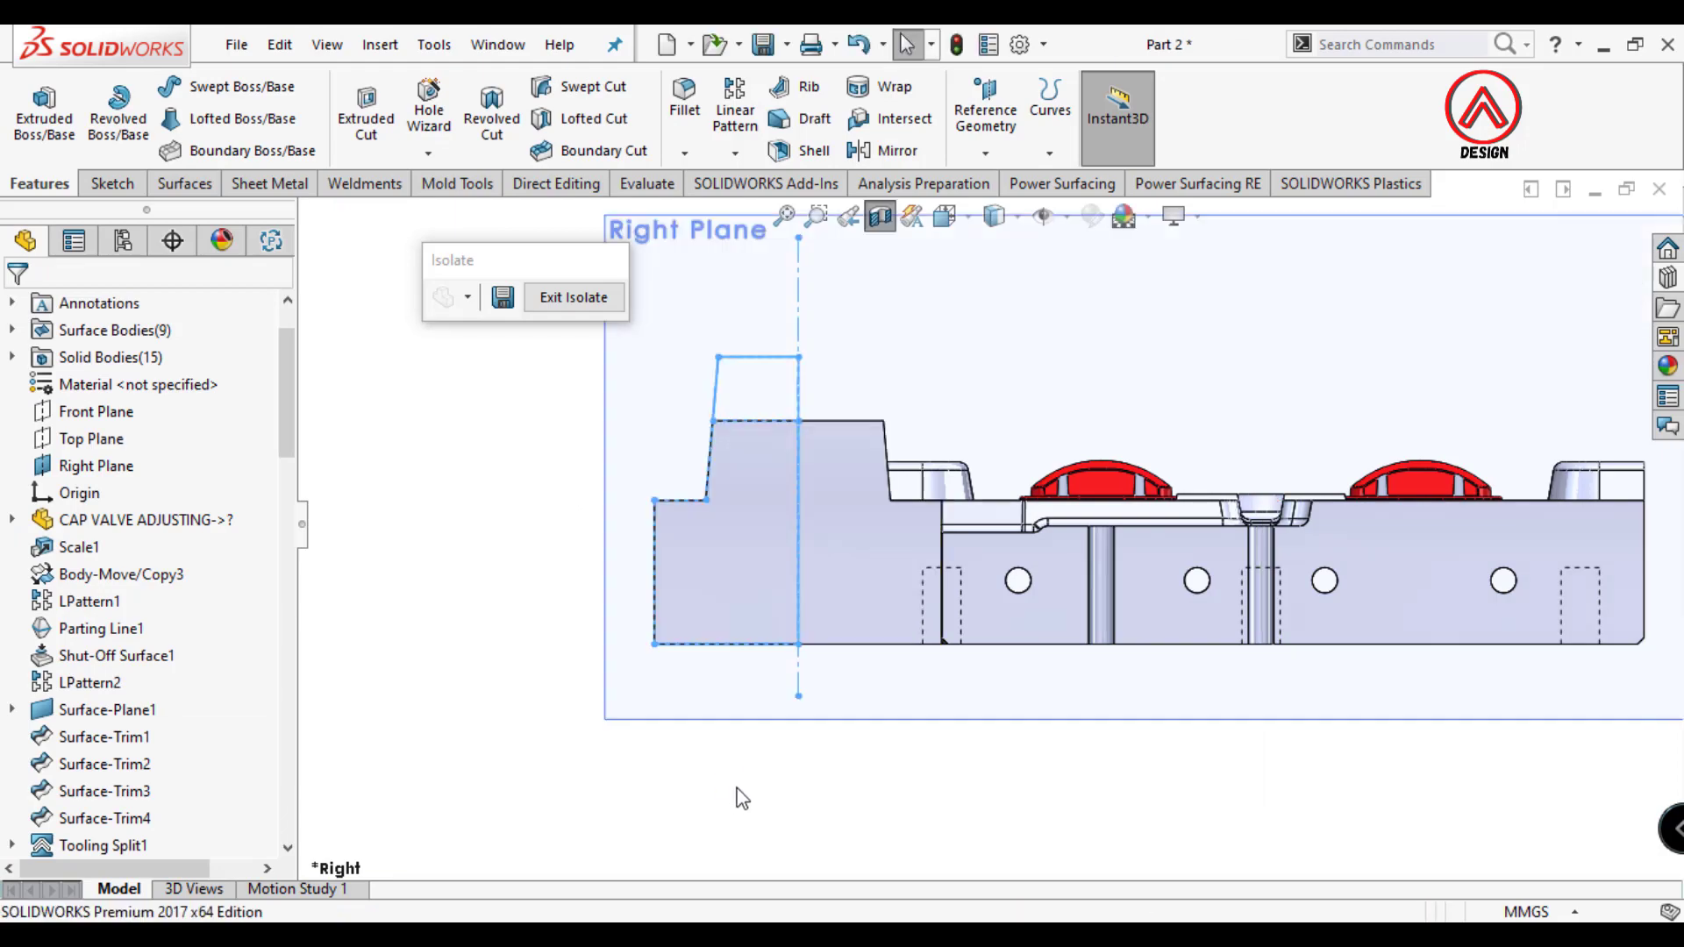
Orbit the model, then switch to the Top view.
mouse_move(909, 386)
middle_mouse_down()
mouse_move(955, 683)
mouse_move(866, 421)
middle_mouse_up()
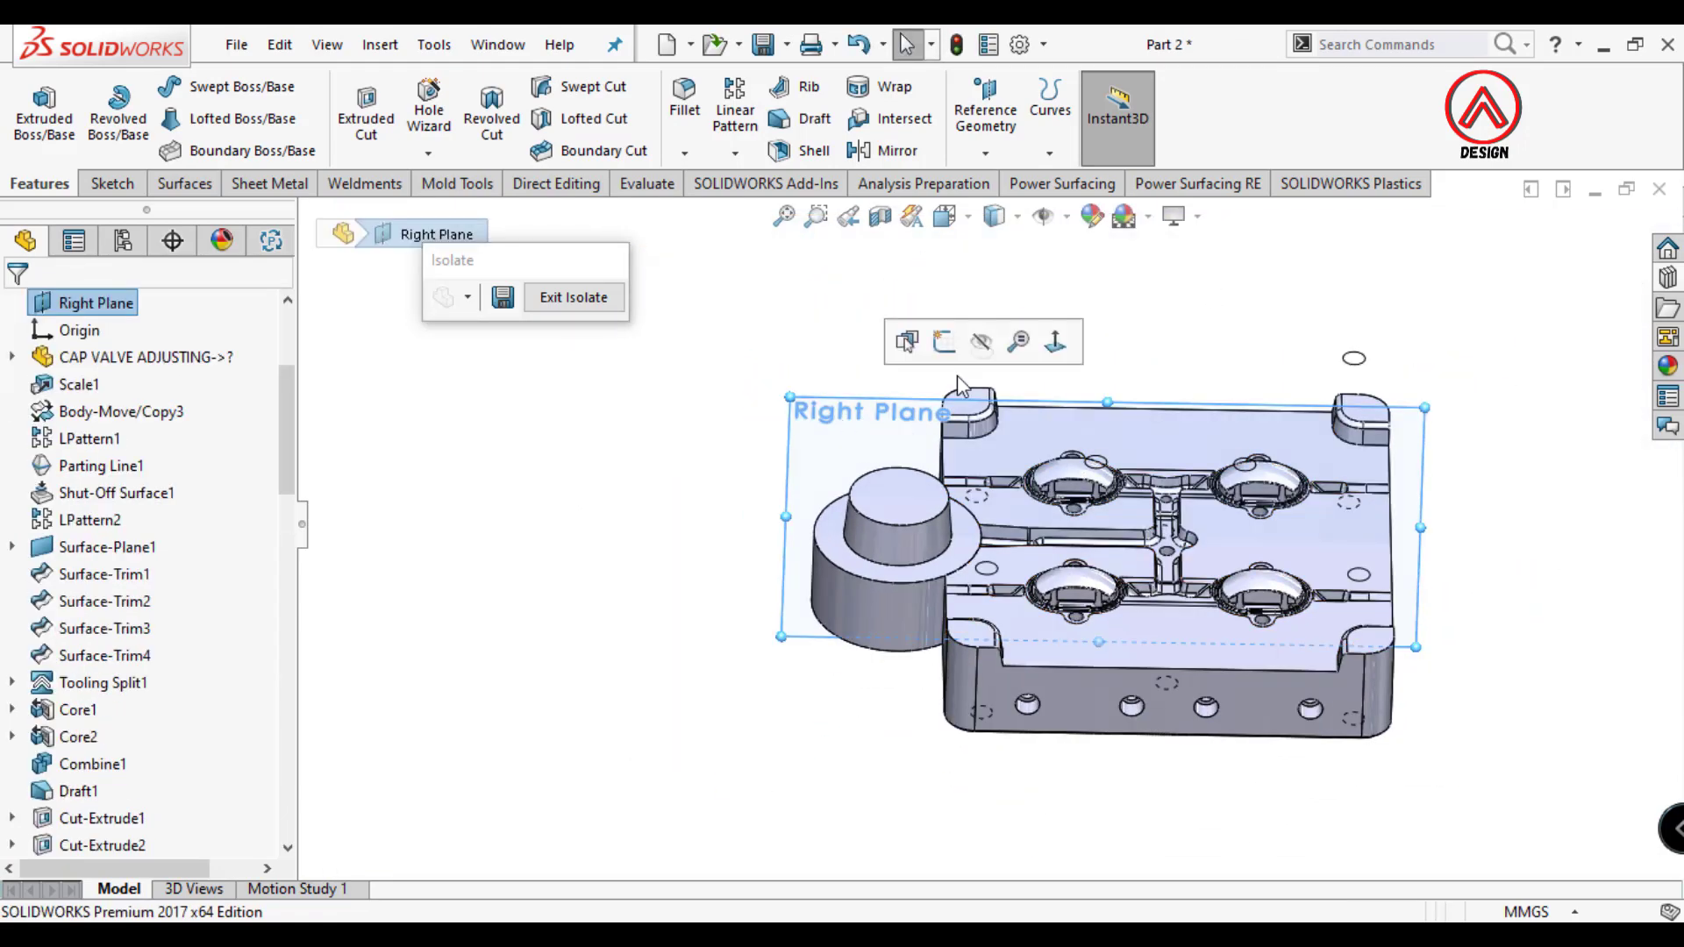
middle_click_drag(956, 376, 1116, 563)
left_click(994, 216)
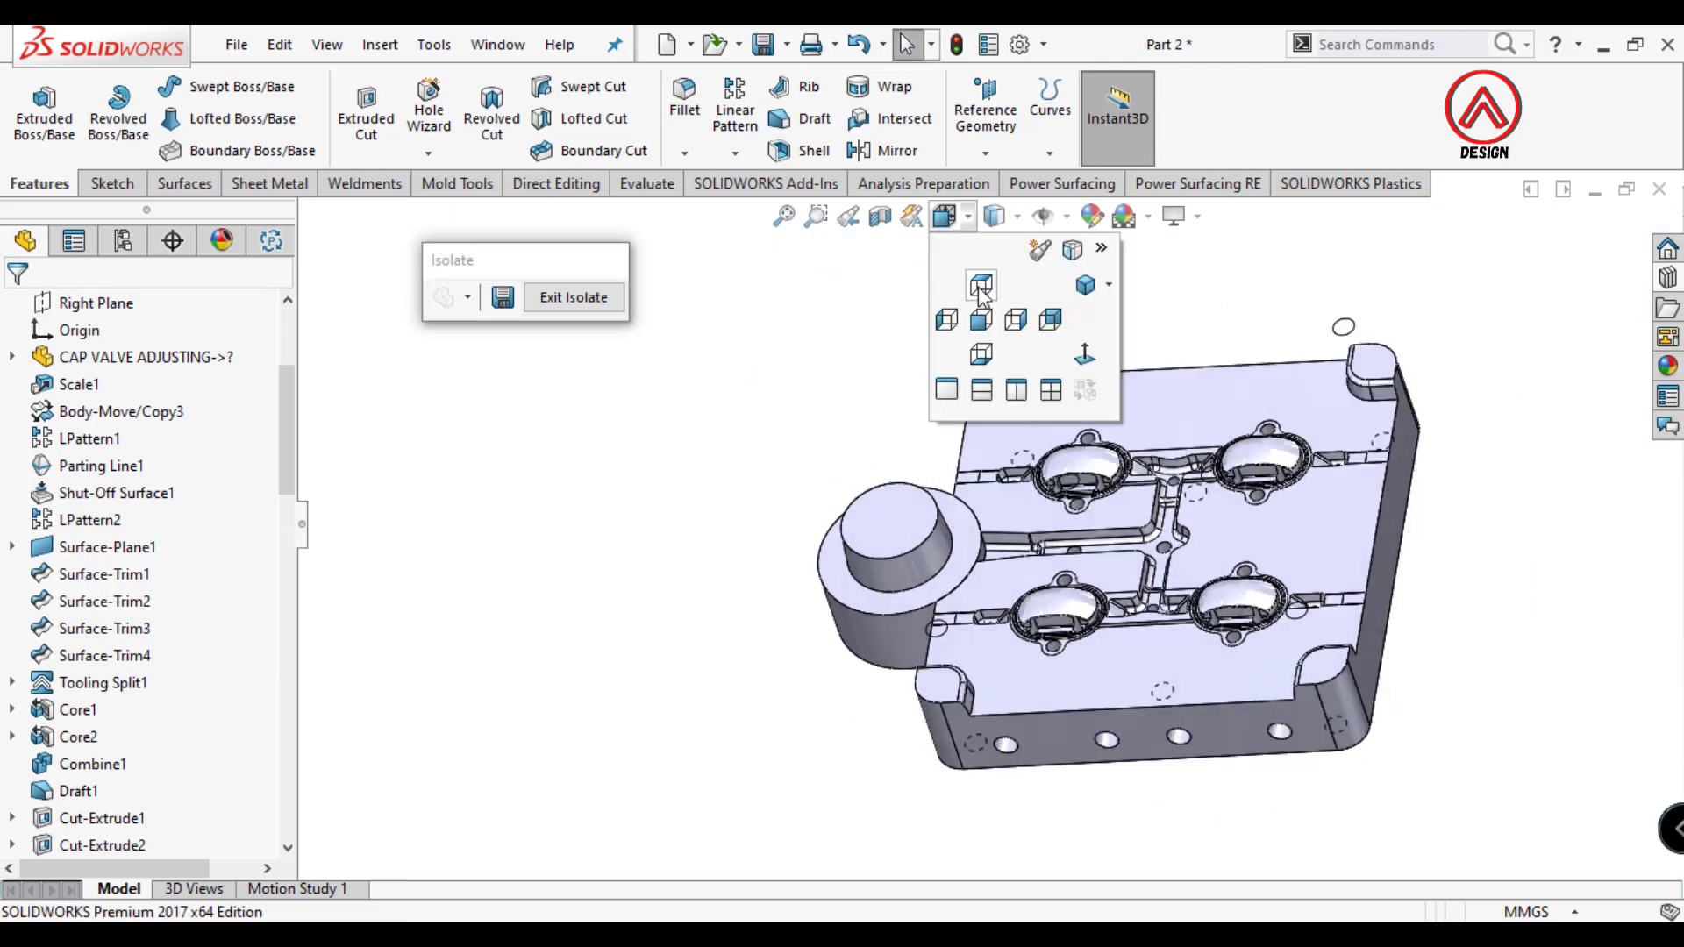
left_click(1007, 330)
scroll(1018, 653, "down", 3)
Inspect the runner cut's Sketch5, then select the boss's top face.
left_click(935, 550)
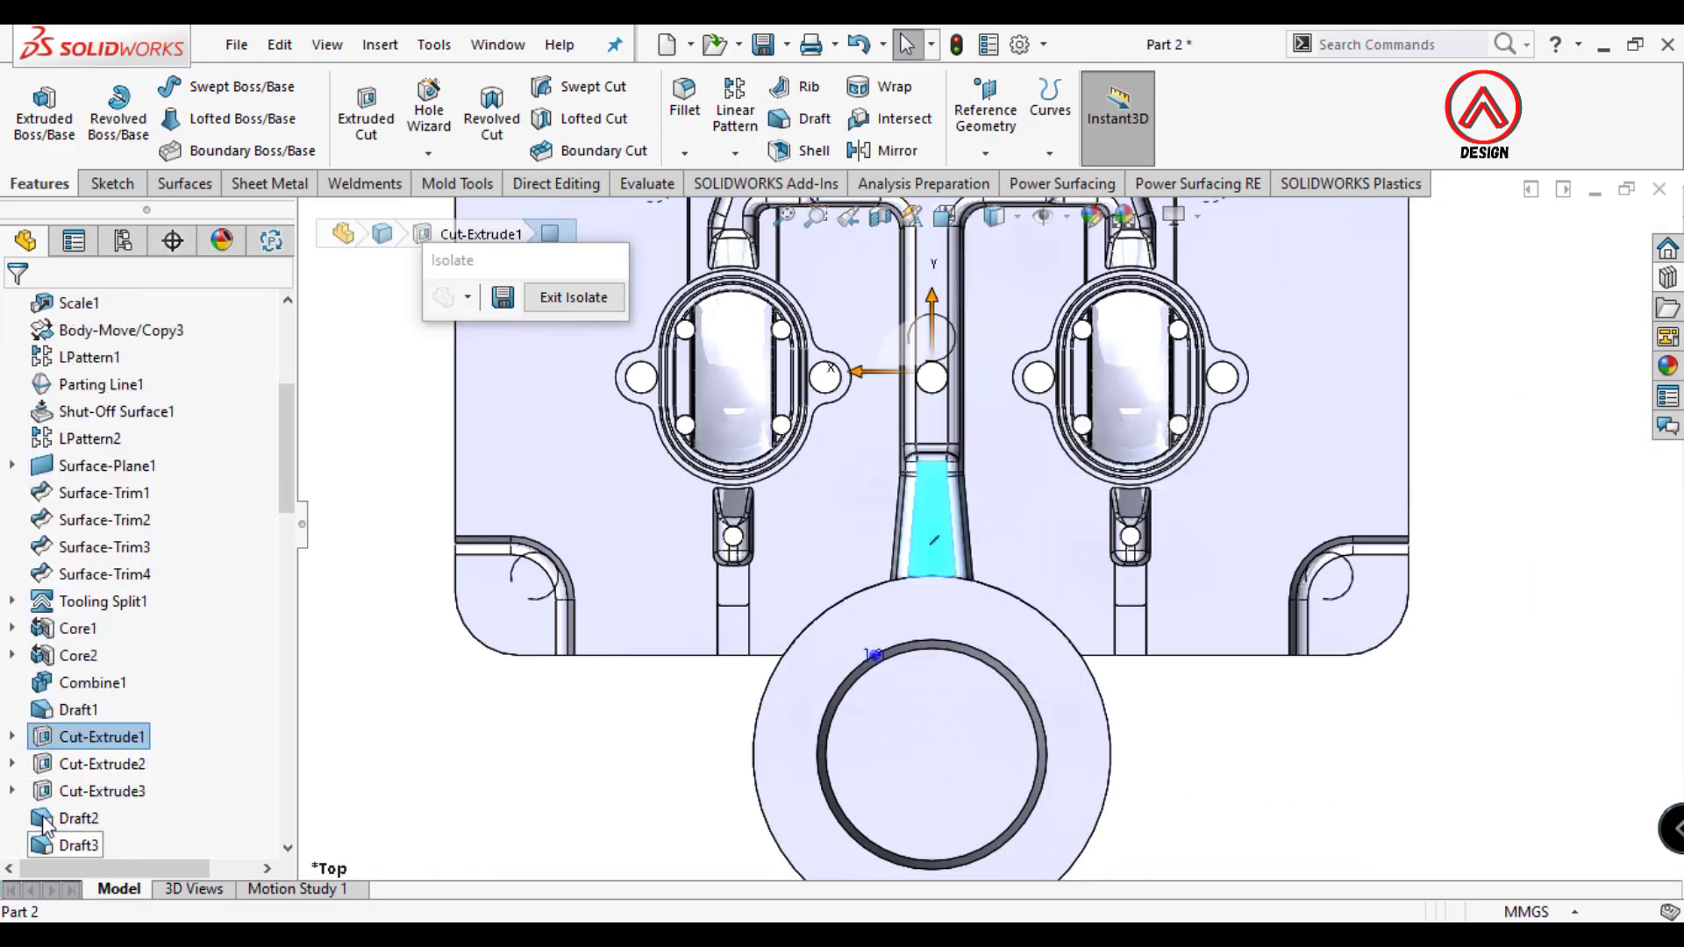
left_click(12, 737)
left_click(106, 764)
left_click(609, 779)
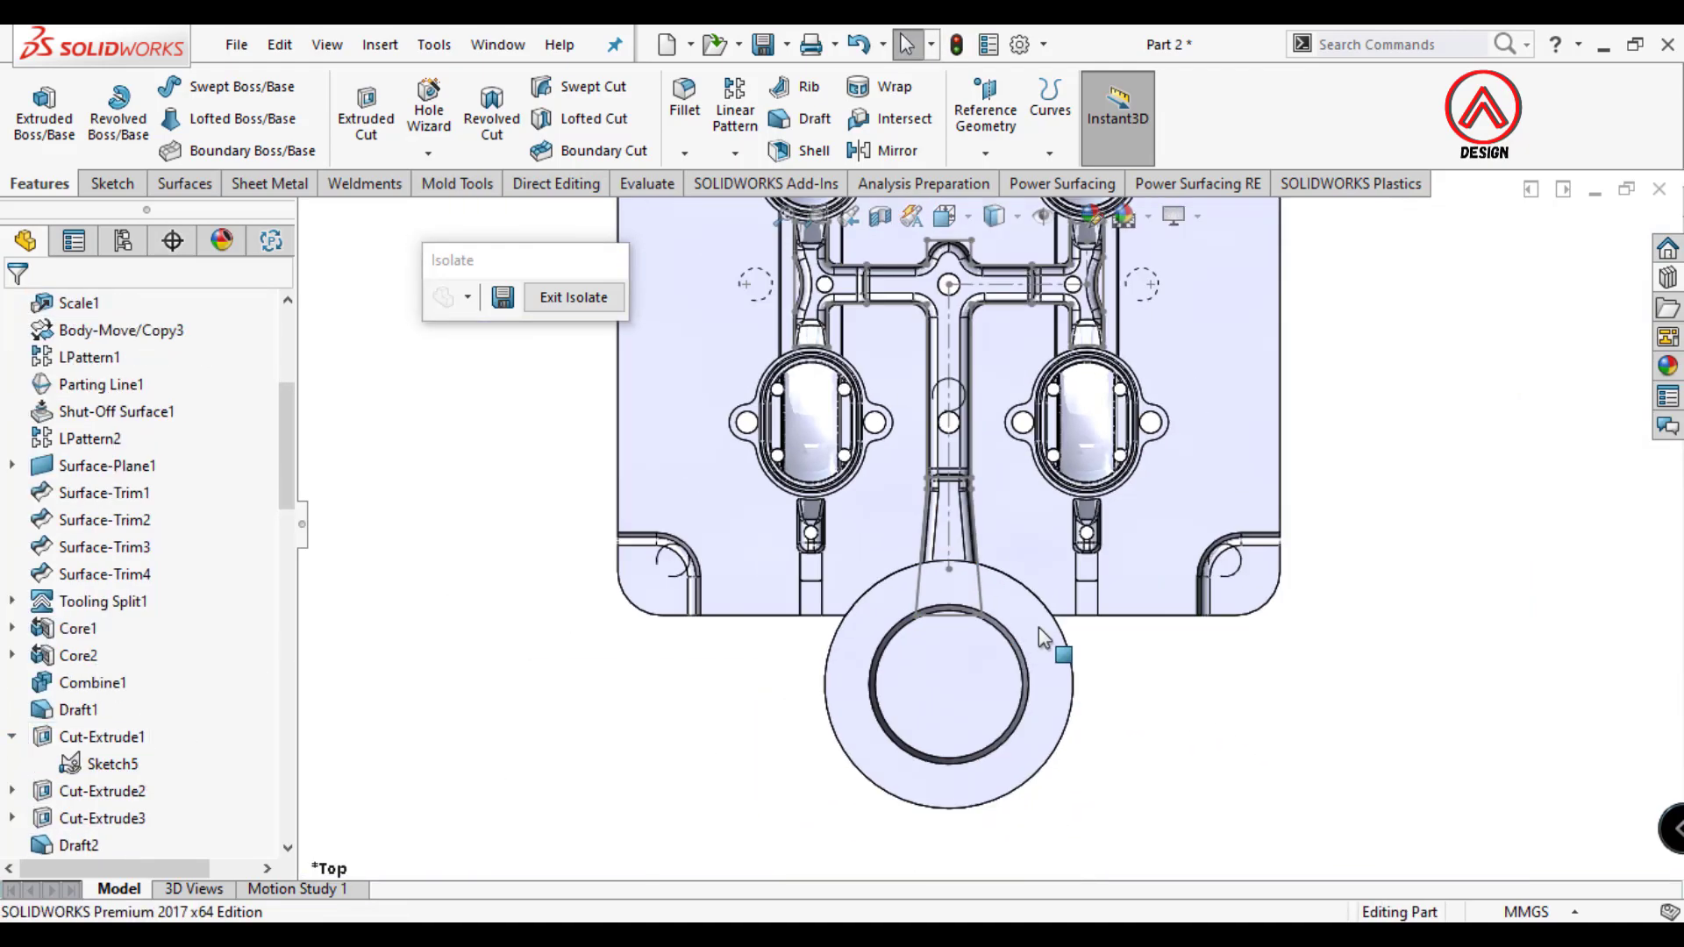
scroll(1039, 628, "down", 2)
left_click(896, 562)
Start a sketch on the boss face with horizontal and vertical centerlines from the circle centre.
left_click(113, 183)
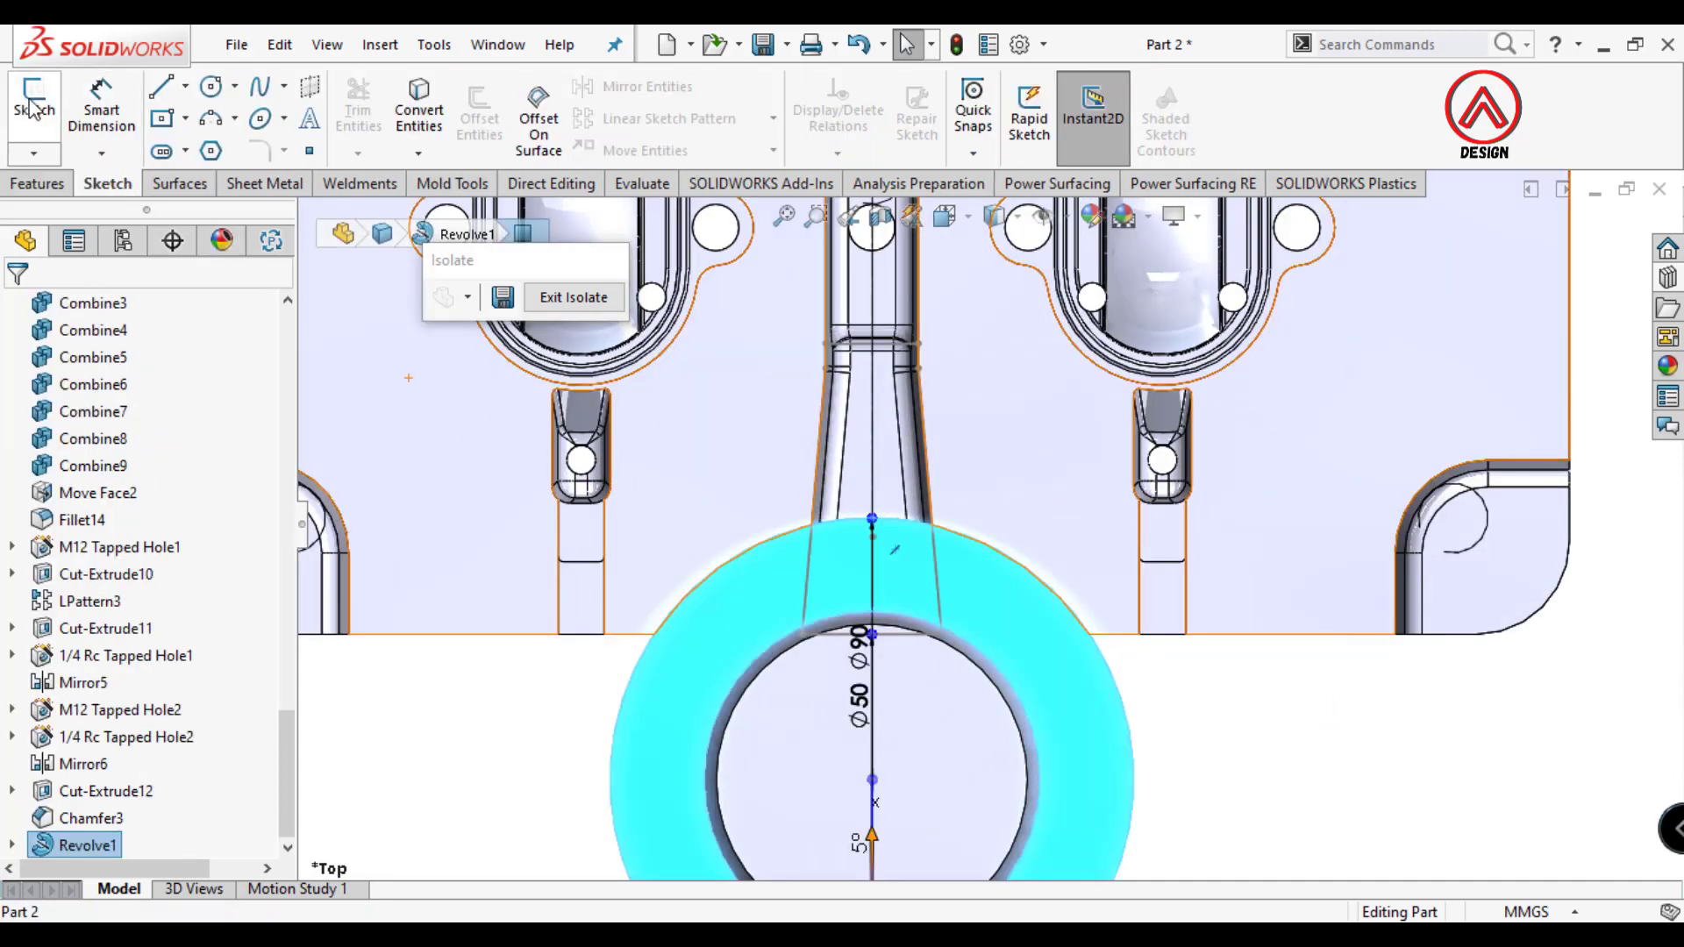
left_click(35, 110)
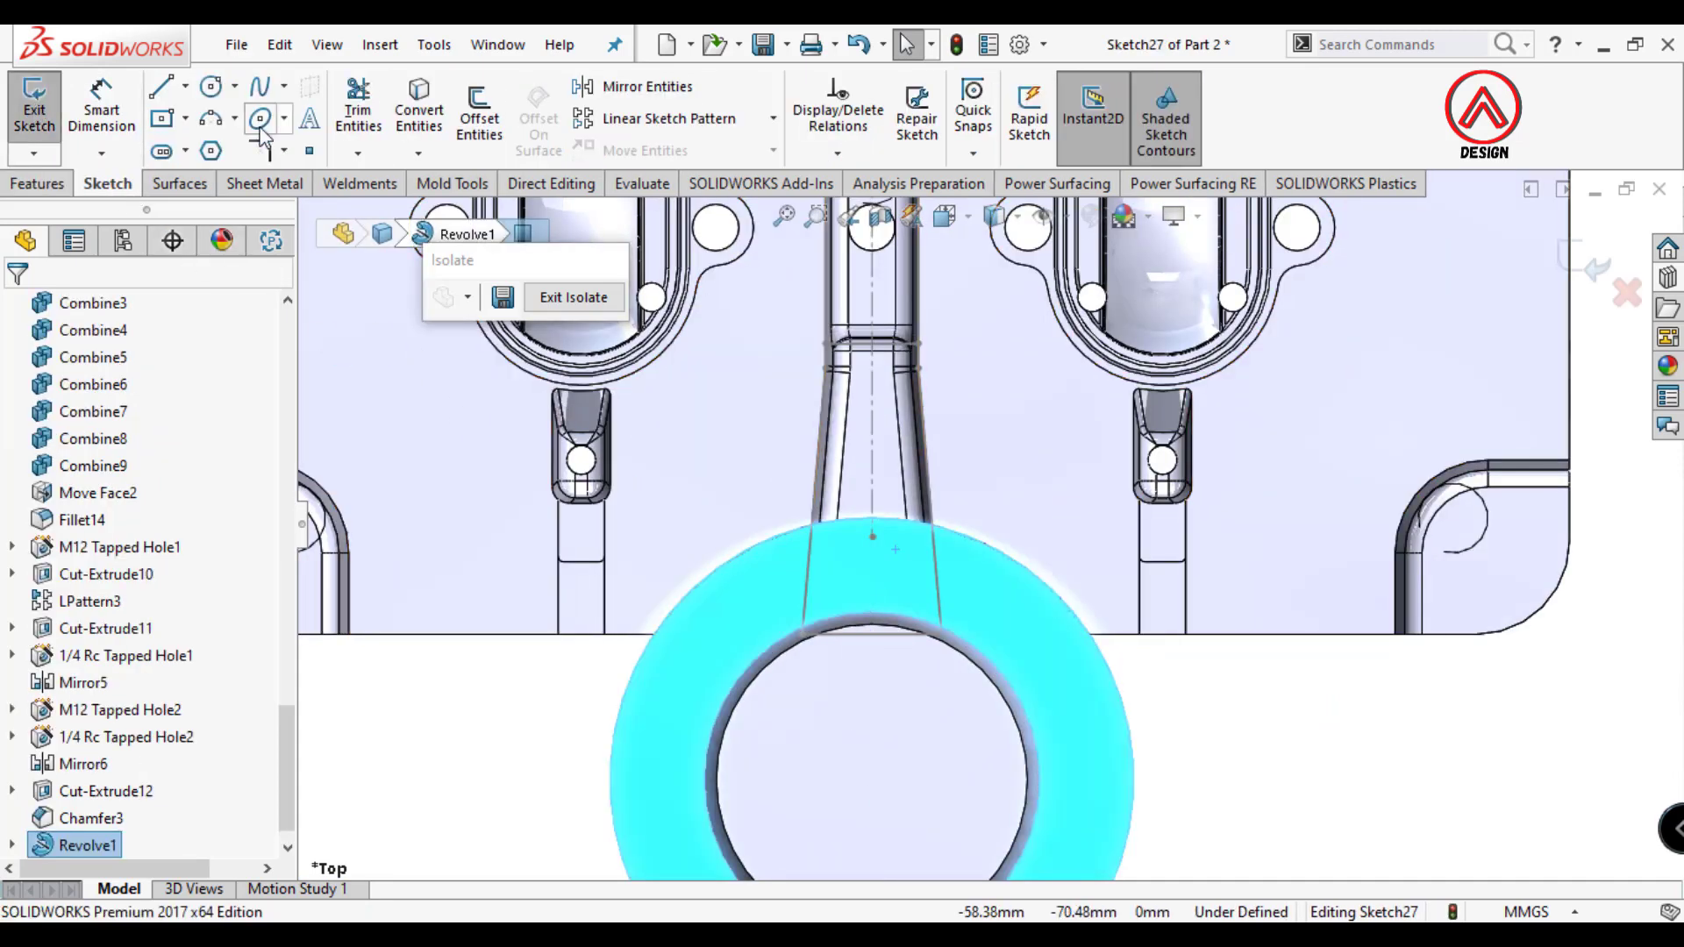
left_click(185, 86)
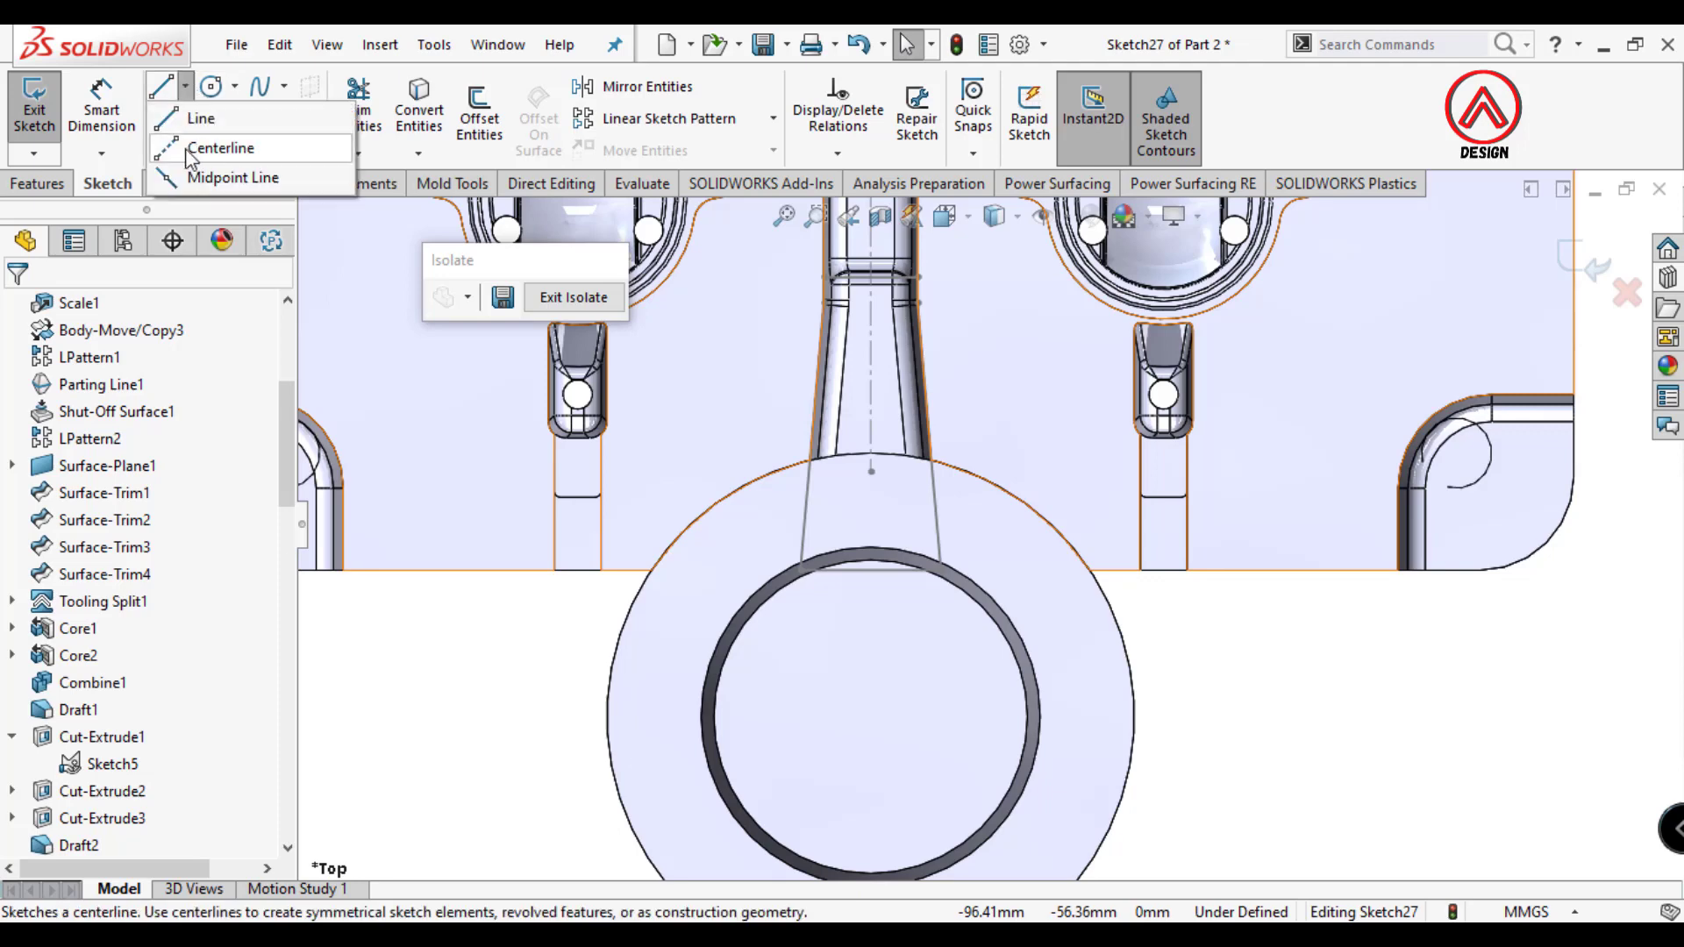
left_click(210, 143)
left_click(871, 717)
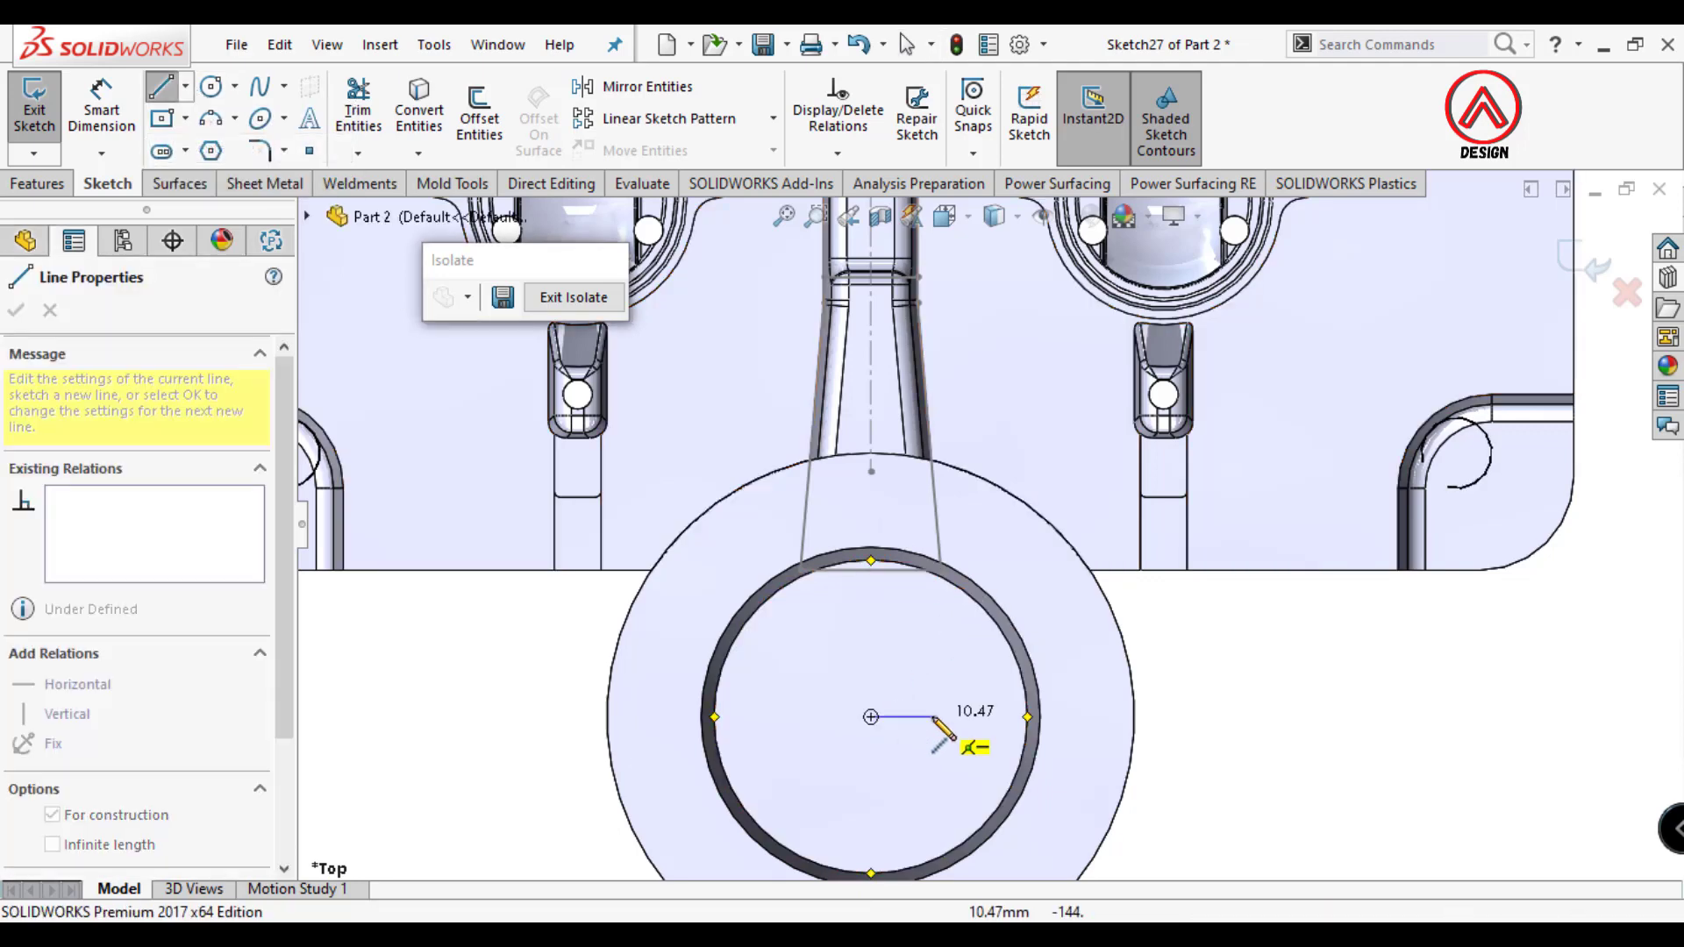
double_click(932, 717)
left_click(871, 717)
double_click(871, 637)
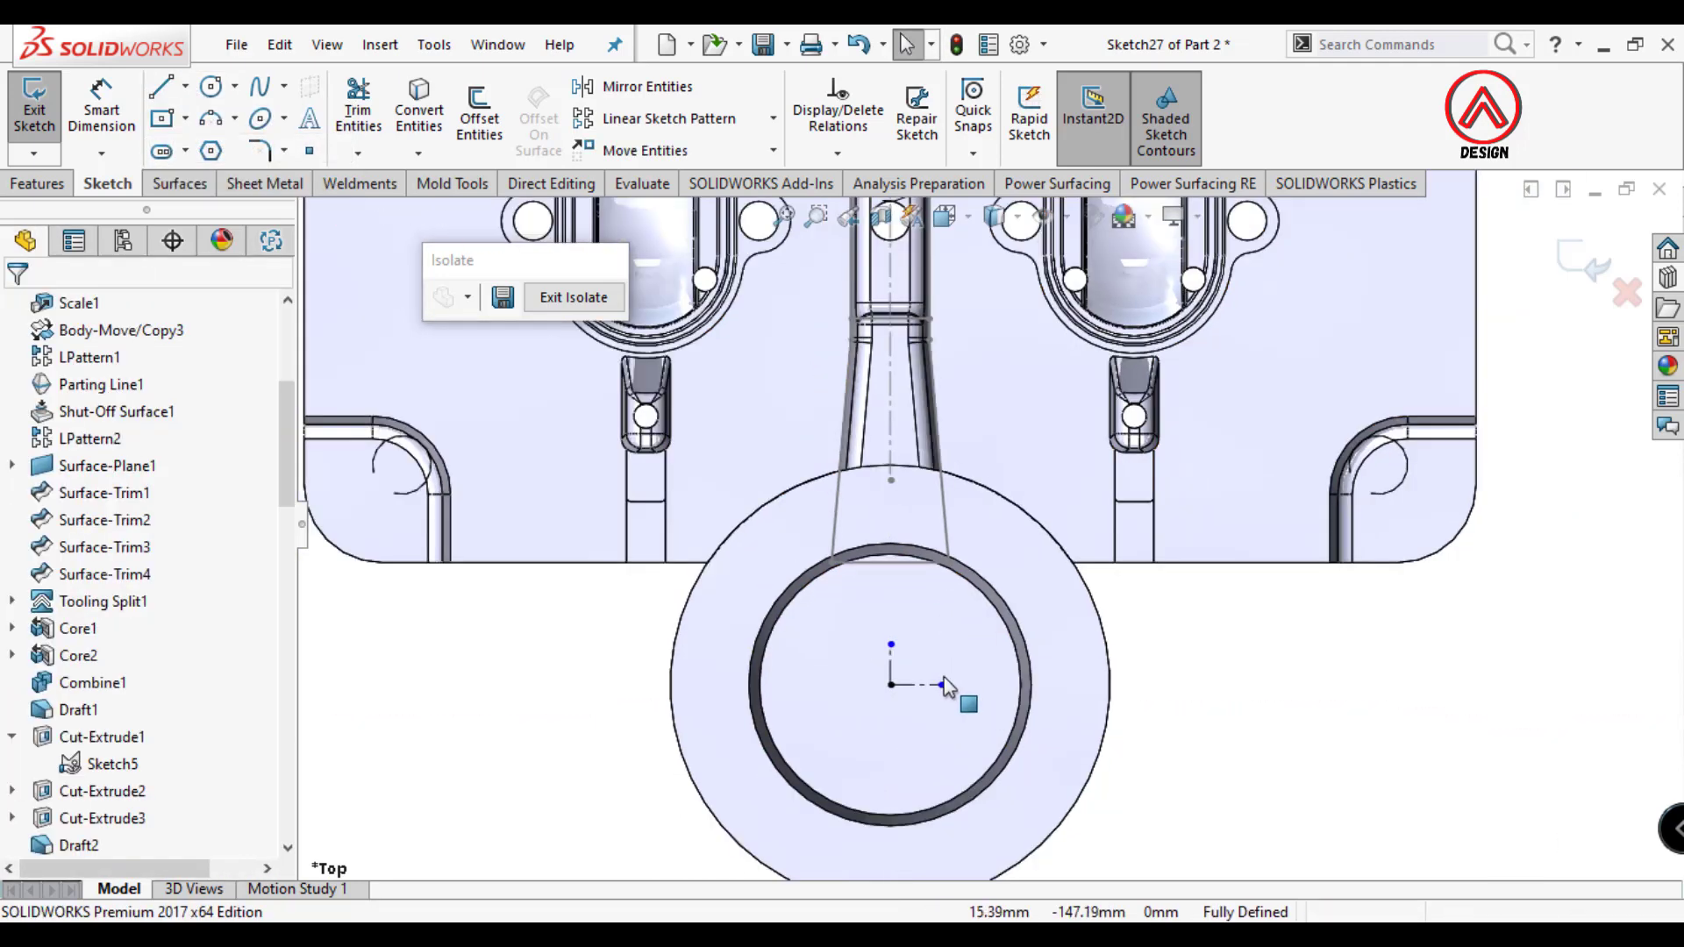
left_click(884, 599)
Convert the two rod edges into sketch entities.
left_click(420, 112)
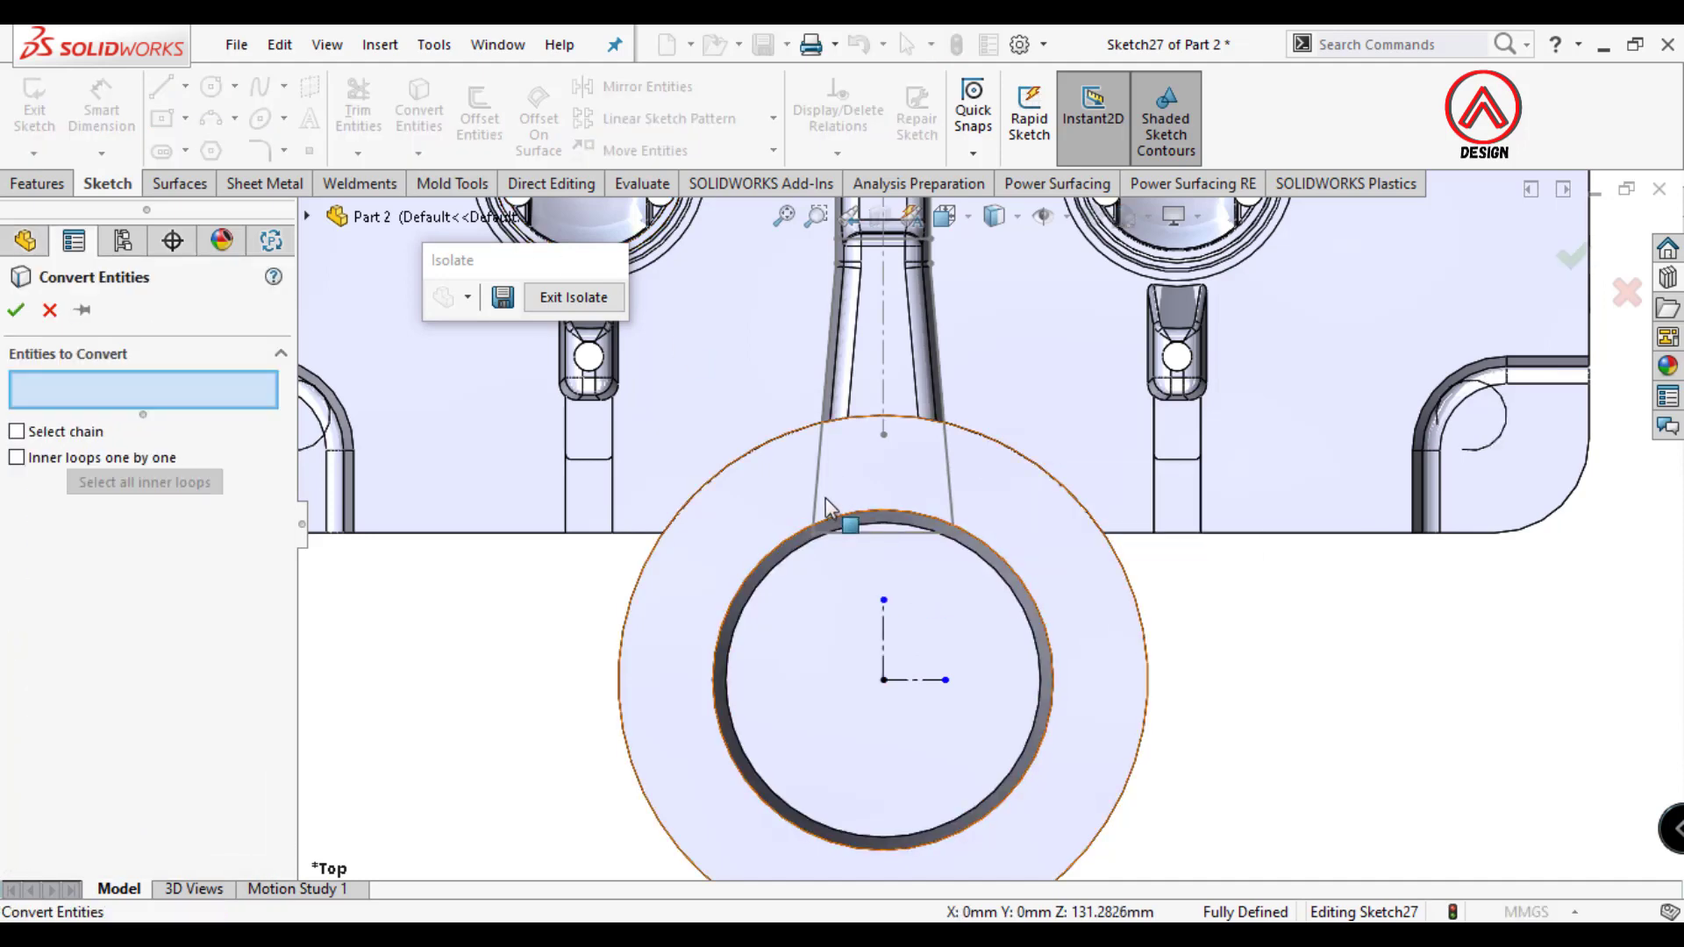
left_click(816, 513)
left_click(950, 507)
left_click(16, 310)
scroll(934, 649, "down", 2)
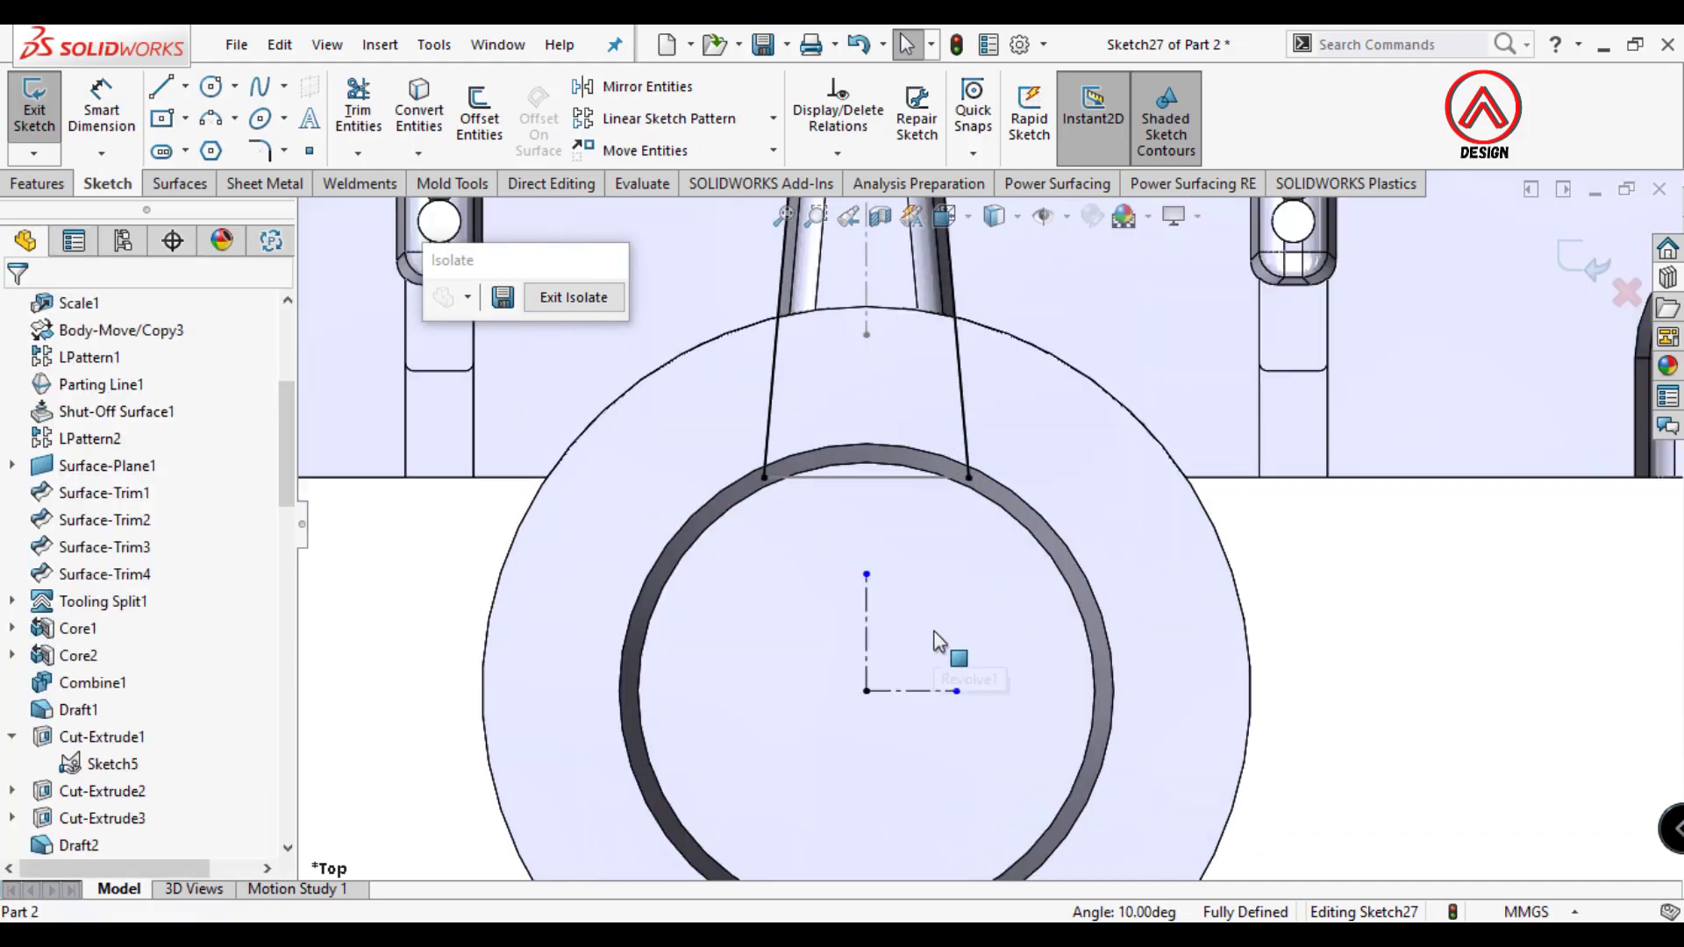
Draw a vertical side line from the rod edge and a three-point arc at its end.
key("l")
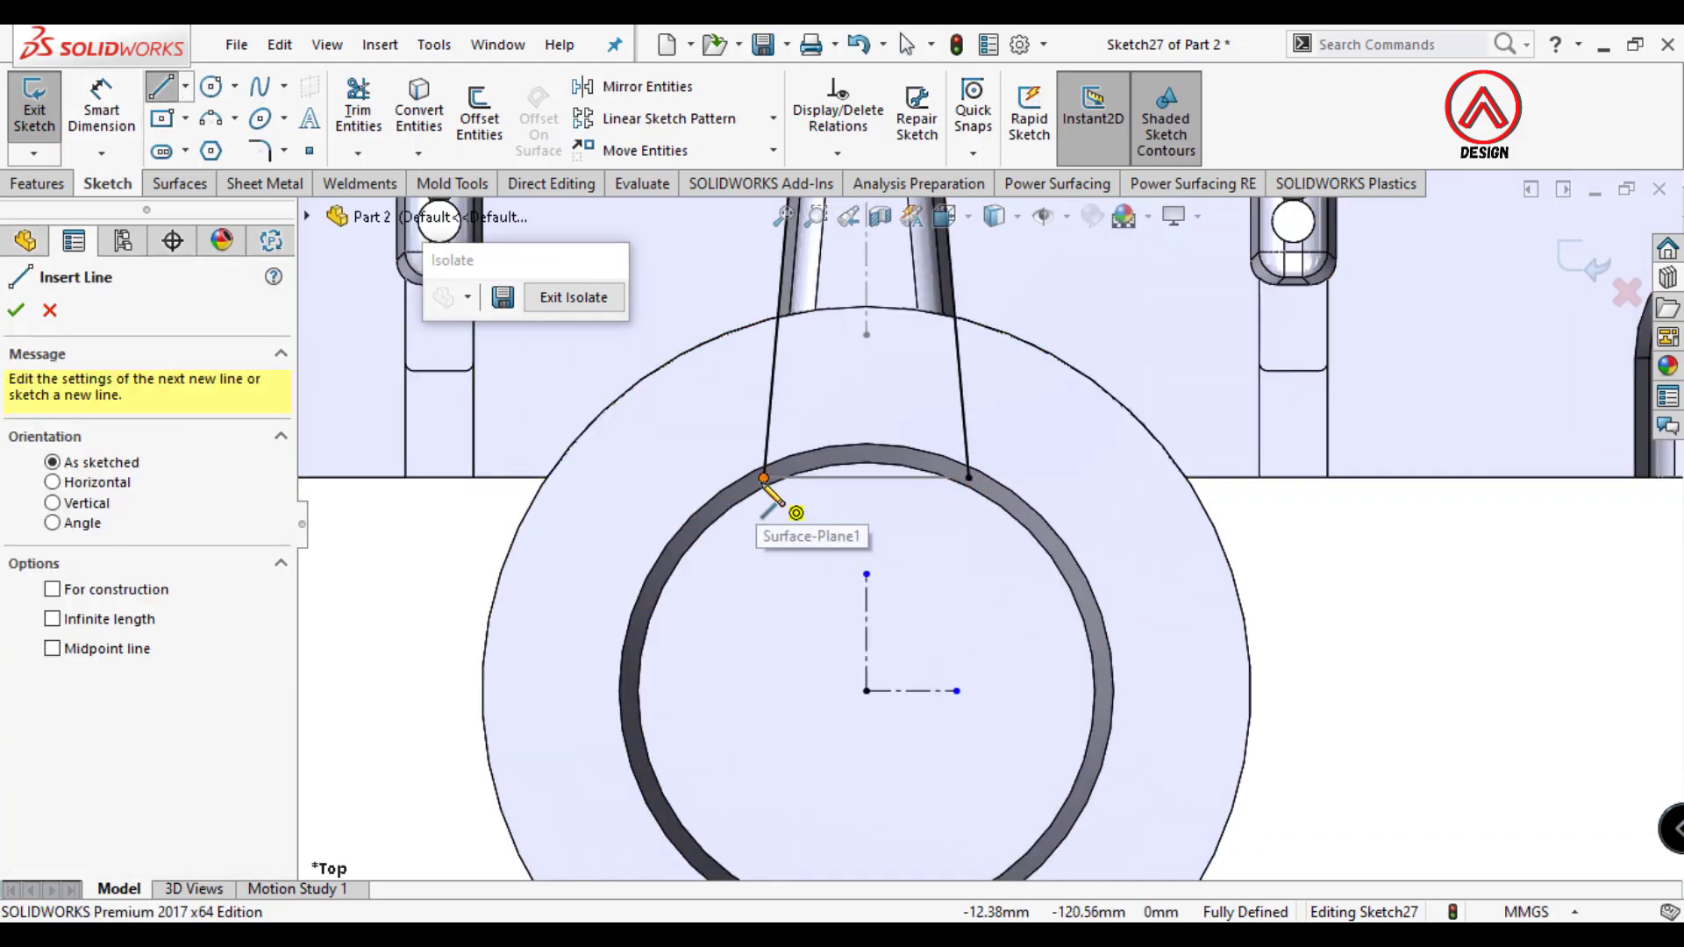
scroll(772, 496, "down", 1)
scroll(794, 522, "down", 1)
left_click(741, 443)
scroll(745, 544, "up", 2)
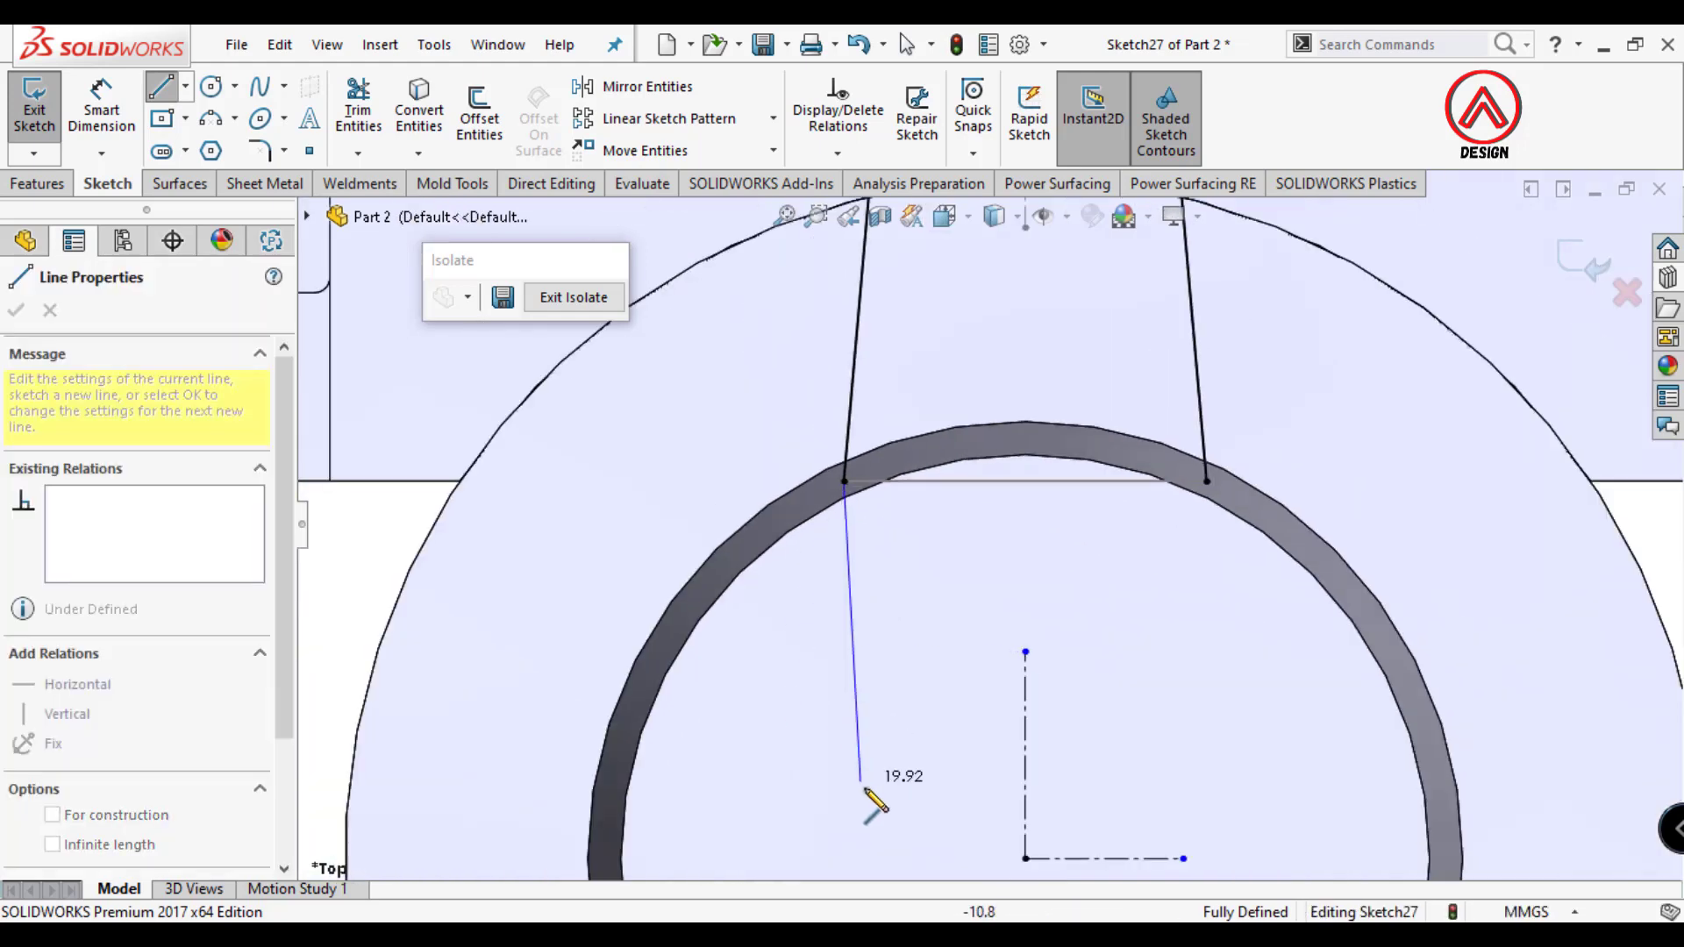
left_click(844, 780)
key("Escape")
key("a")
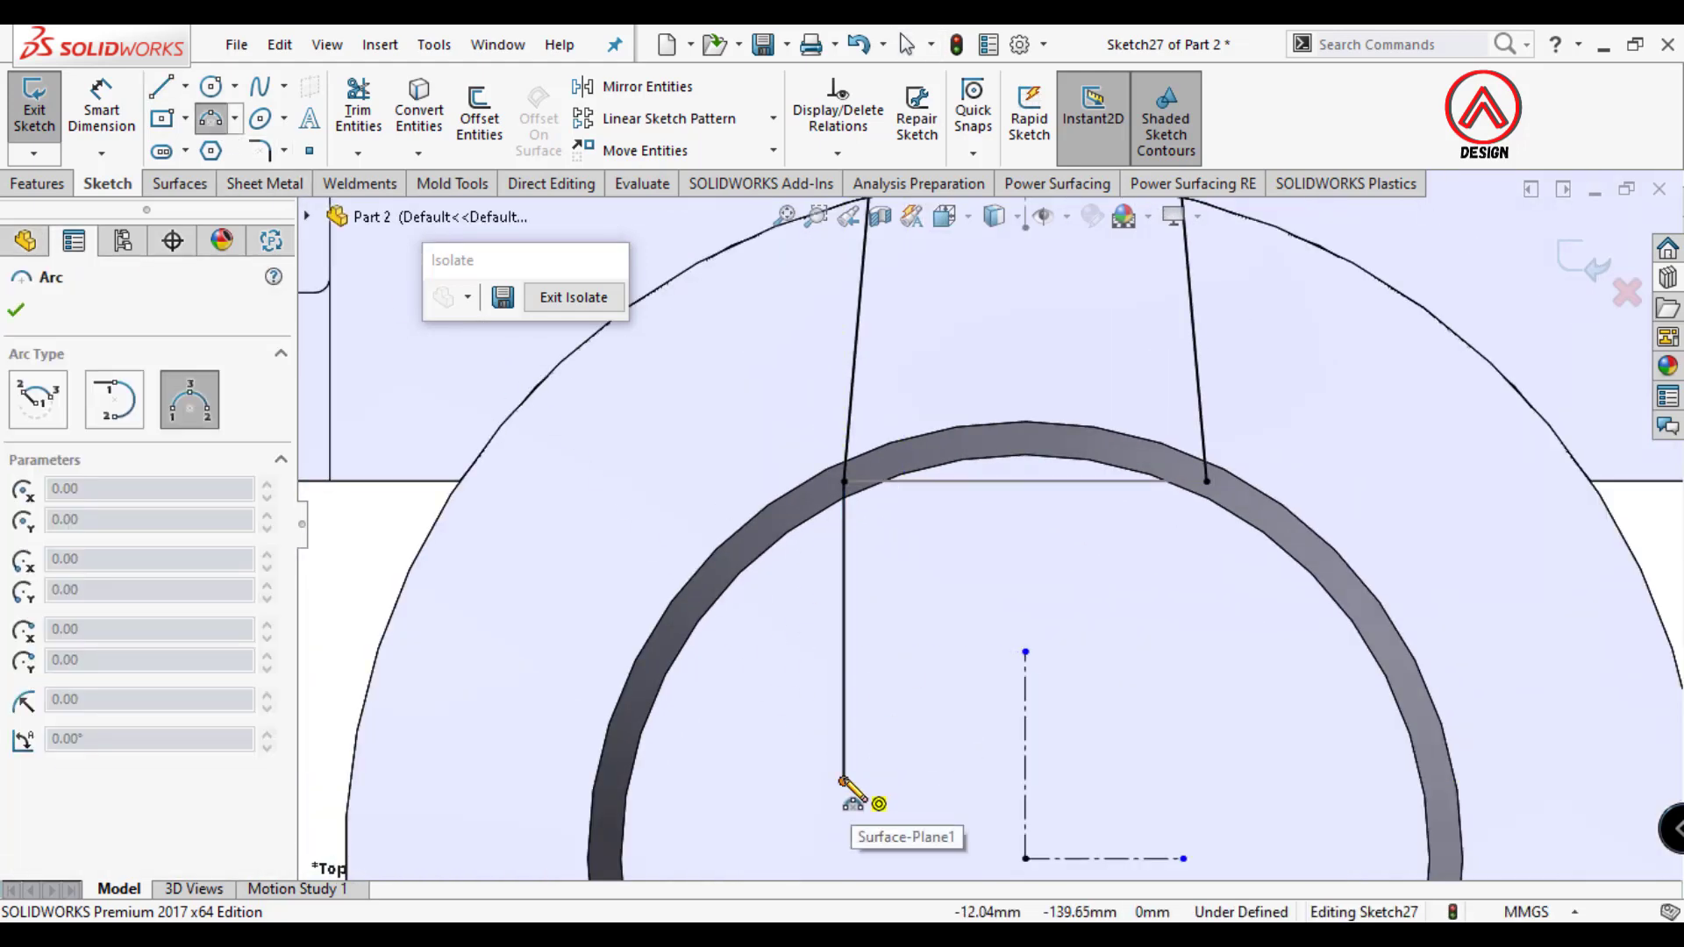
left_click(844, 780)
left_click(970, 797)
key("Escape")
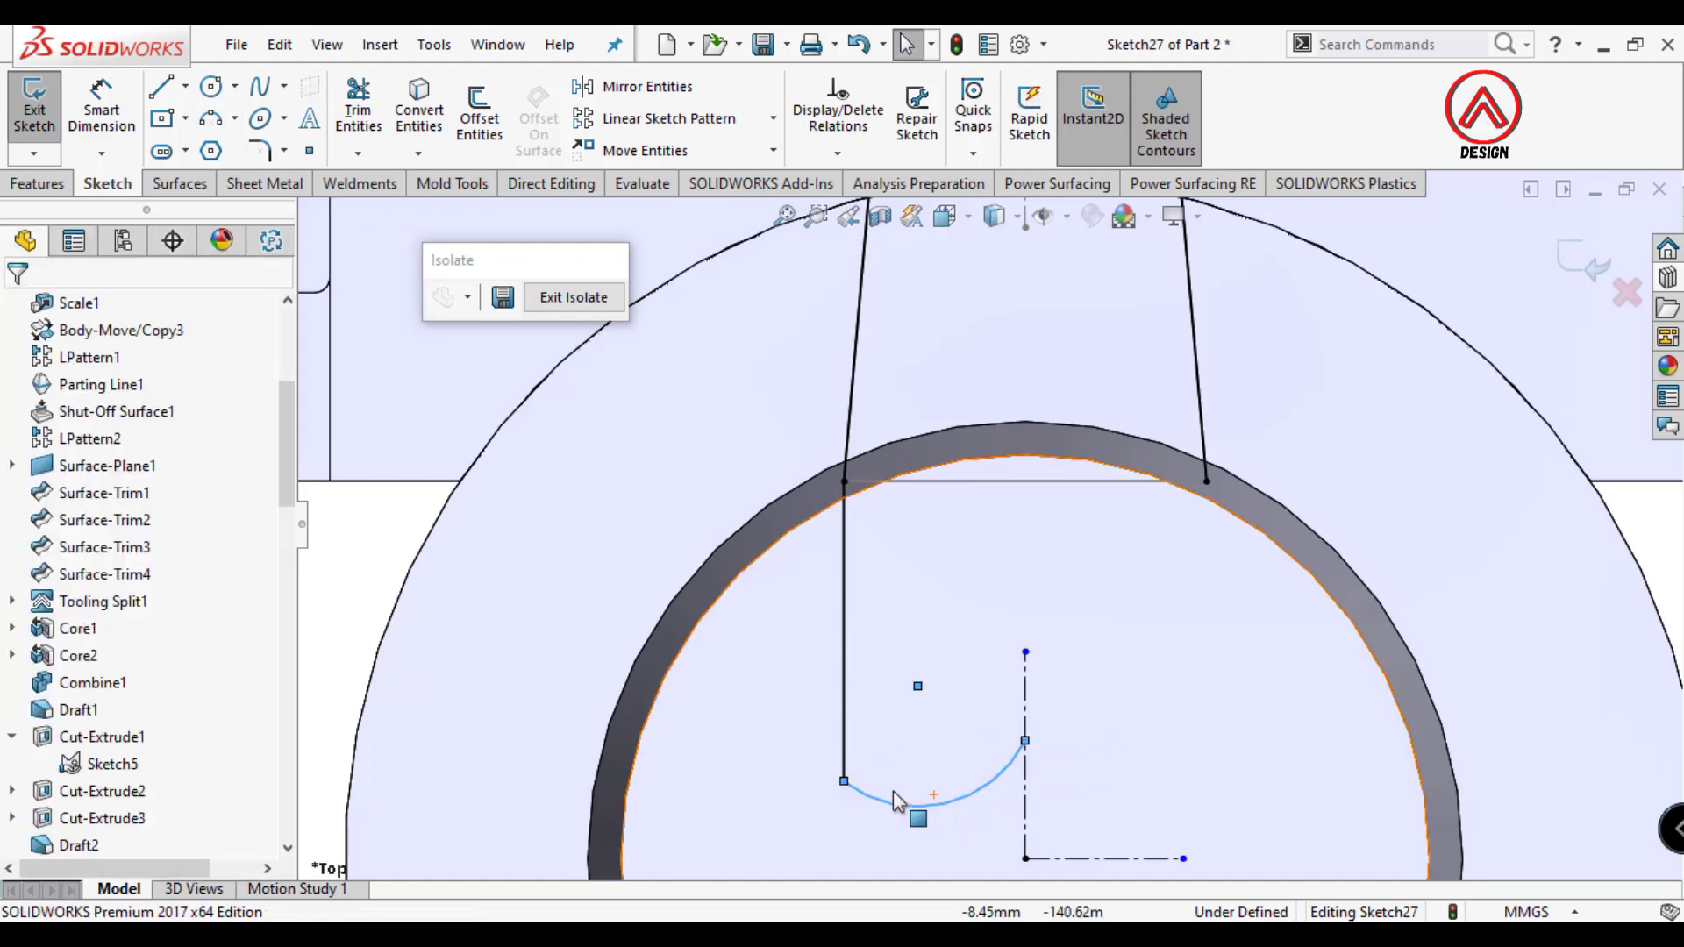
Make the arc endpoints horizontal and dimension them 15 mm from the horizontal centerline.
left_click(844, 781)
left_click(1025, 741, "ctrl")
left_click(1098, 672)
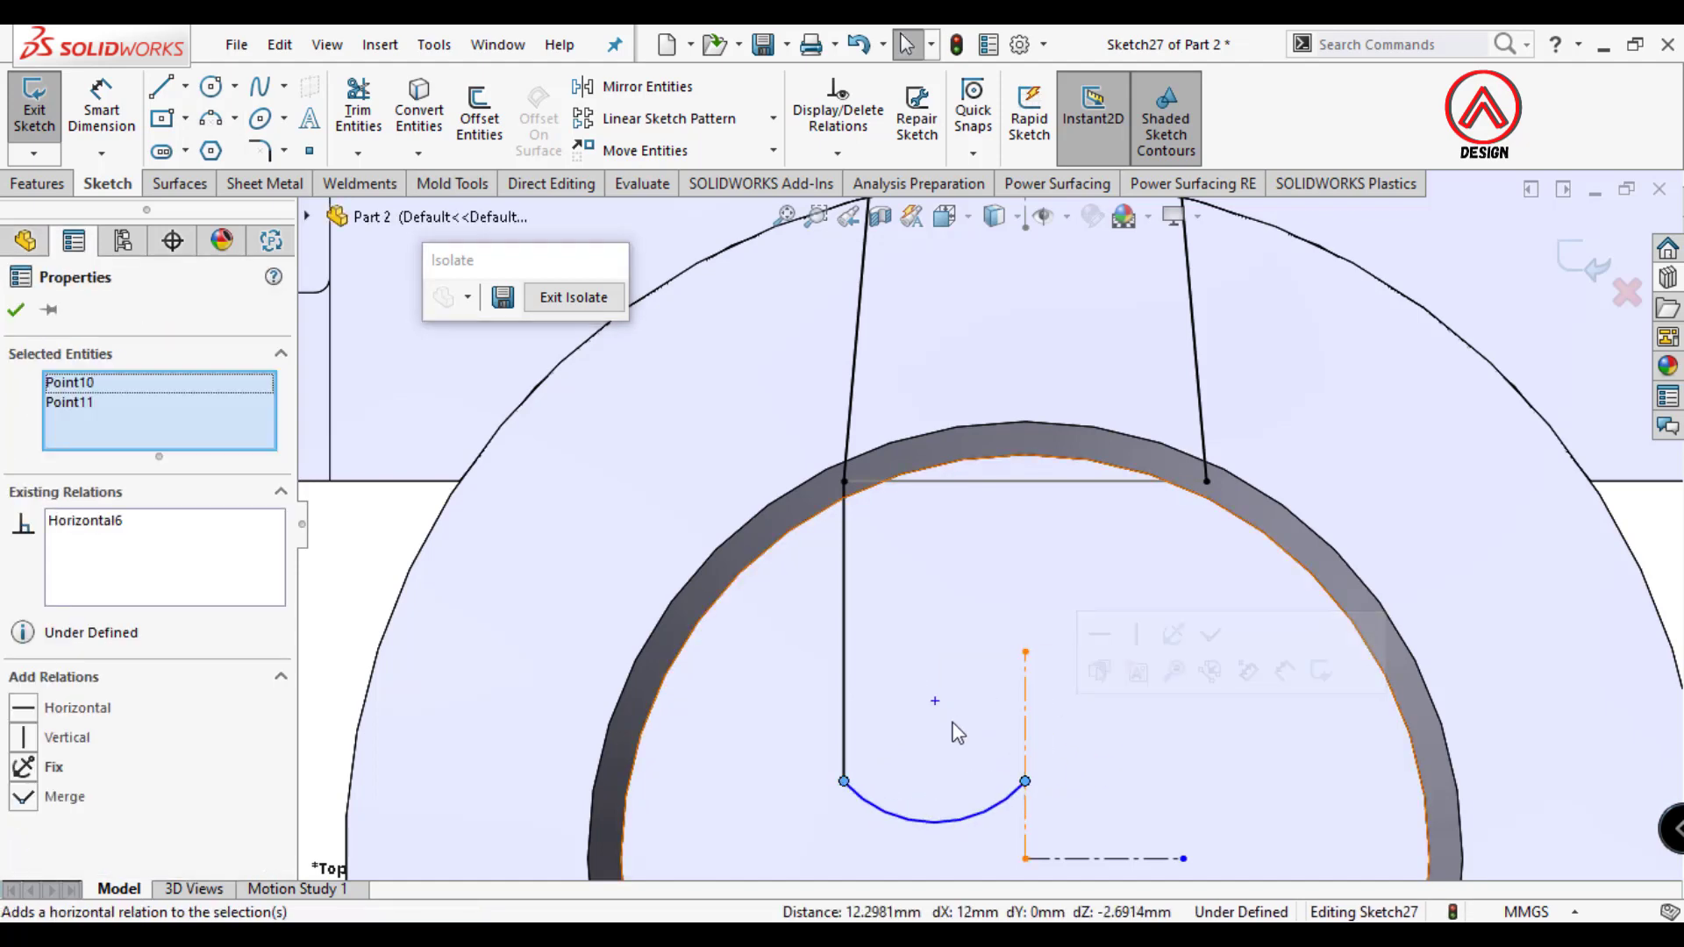
scroll(1004, 798, "up", 2)
scroll(1000, 789, "down", 1)
left_click(103, 114)
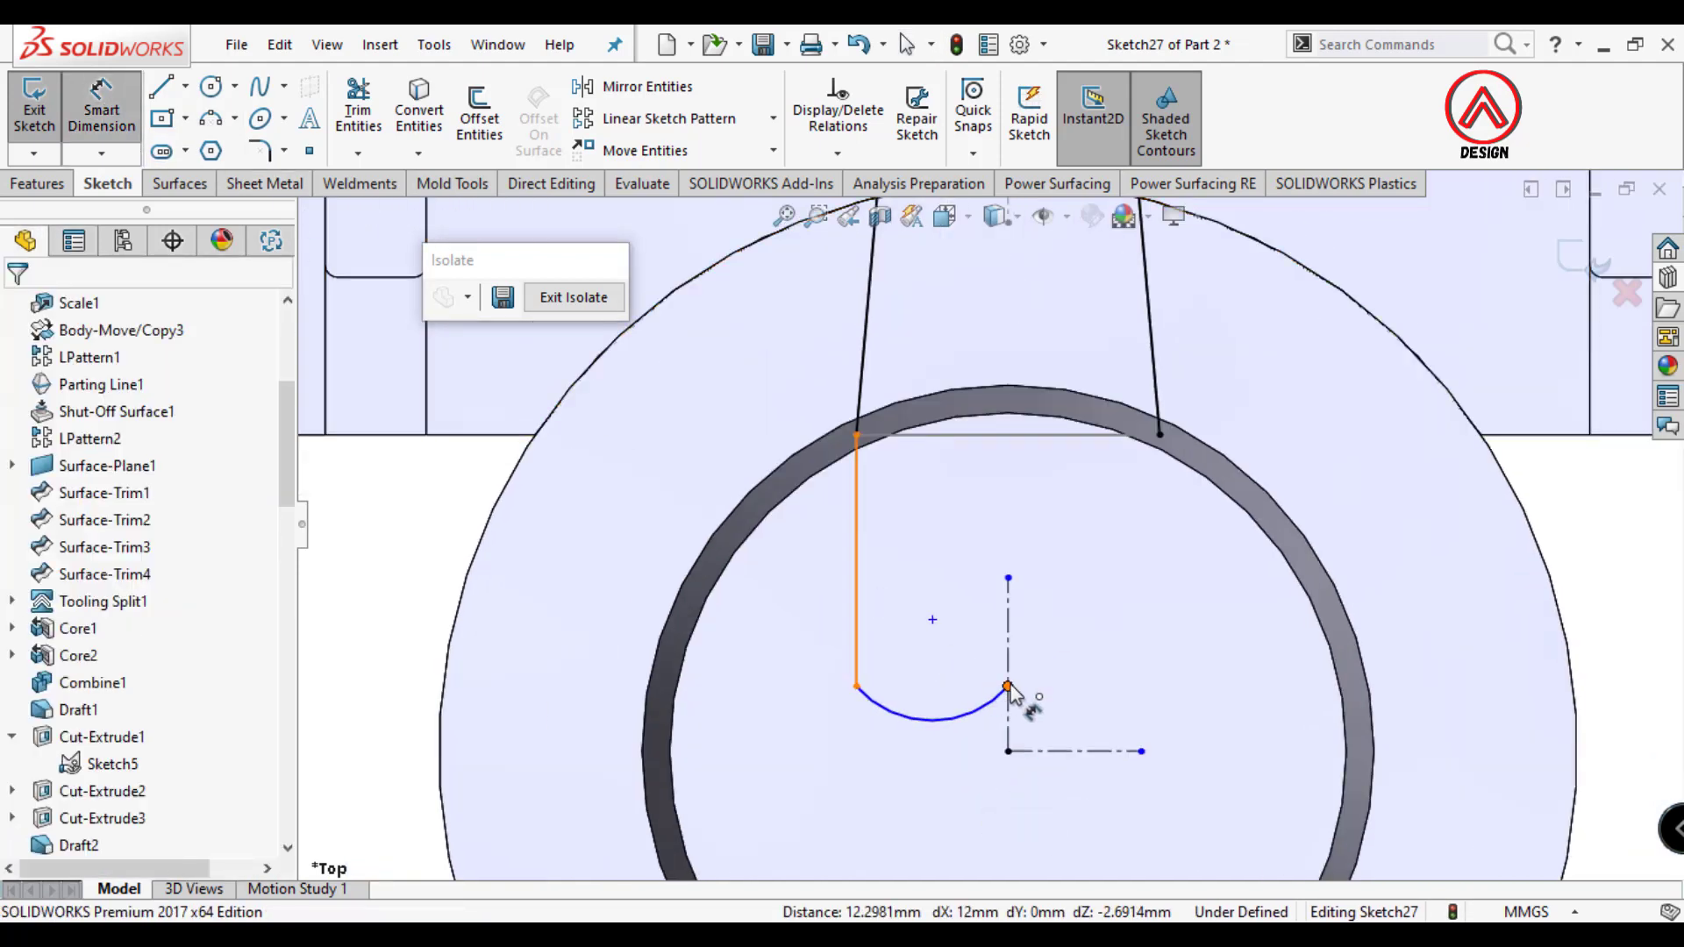
left_click(1008, 686)
left_click(1079, 751)
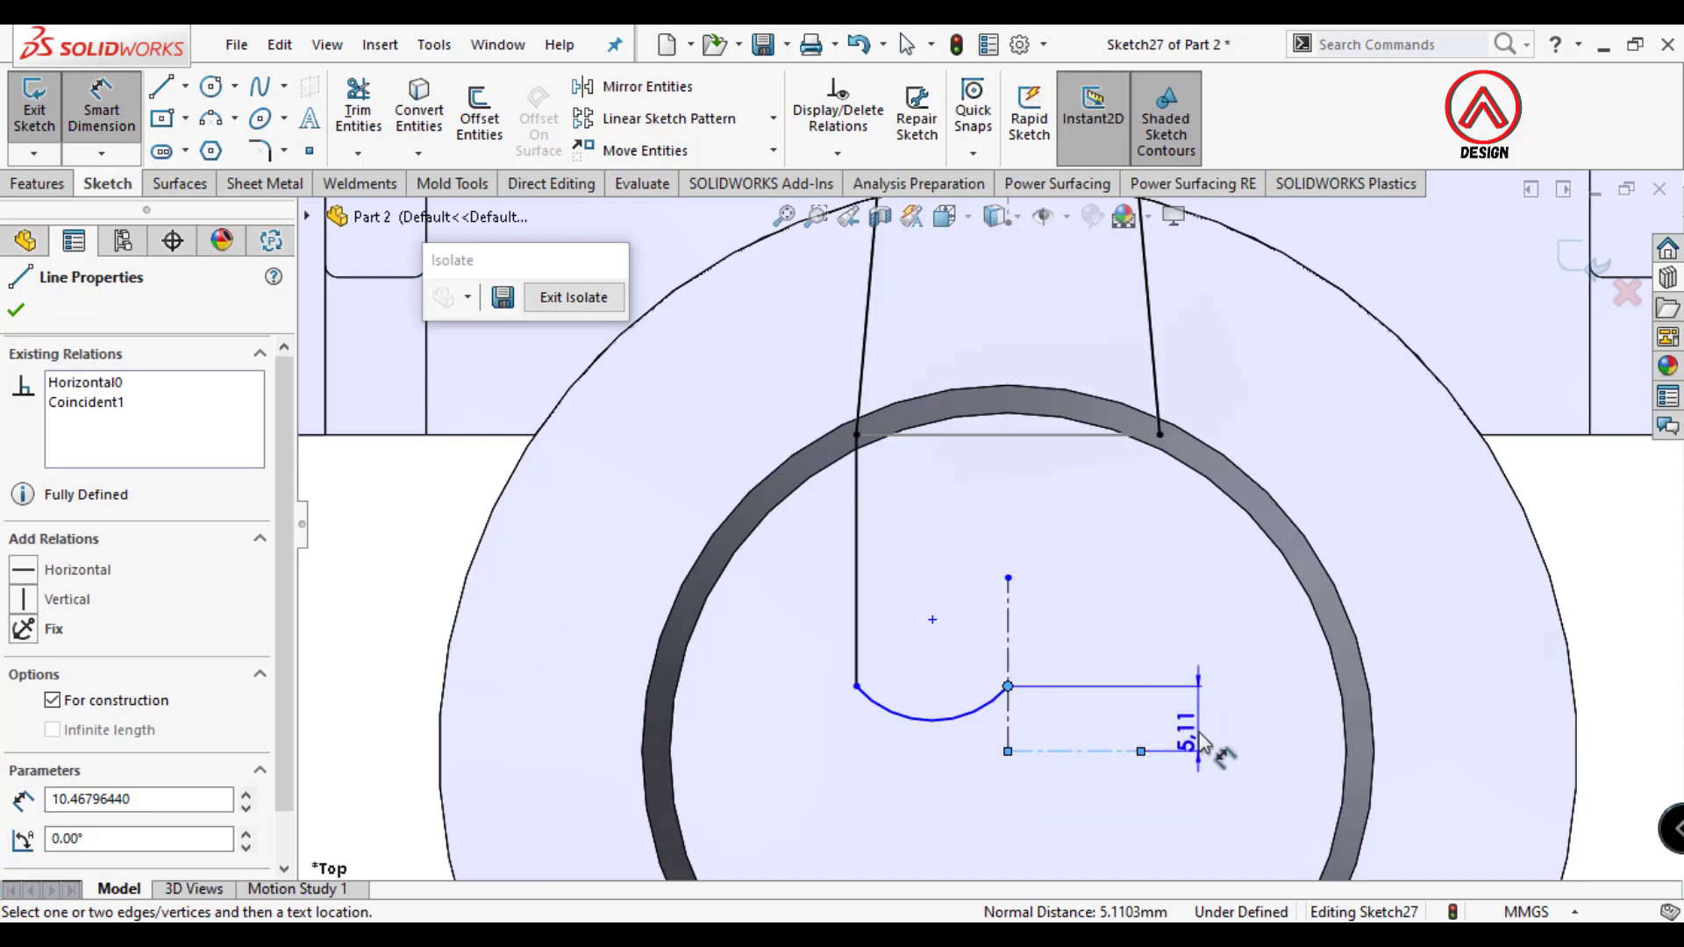
left_click(1202, 741)
type("15")
key("Return")
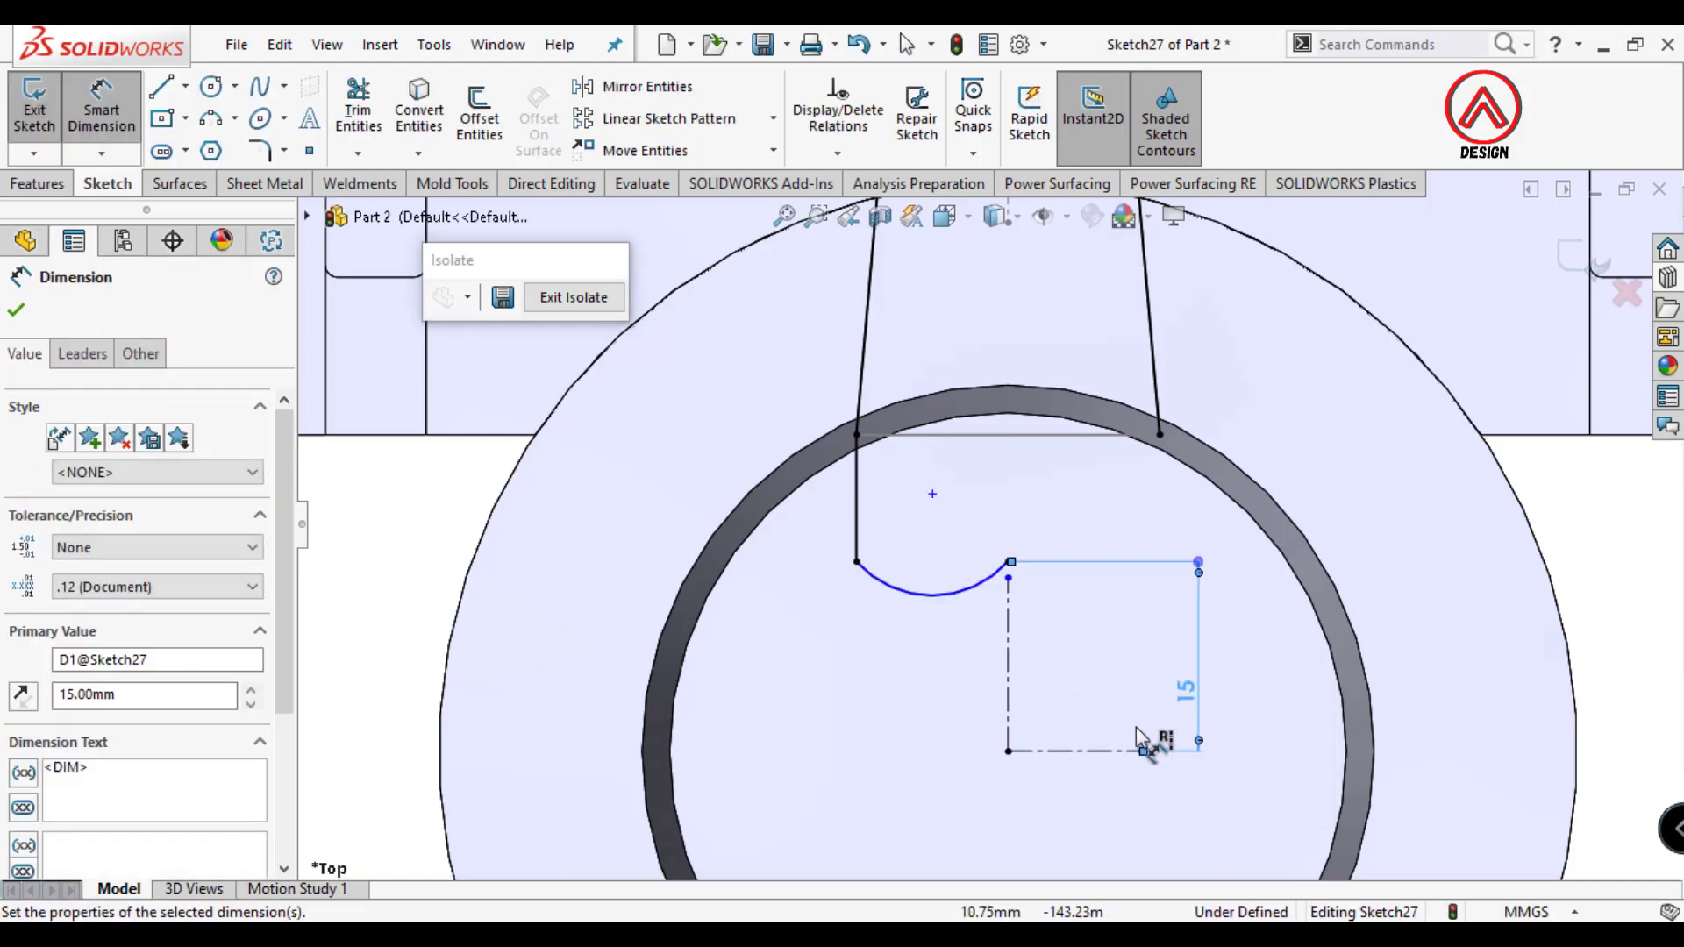
Dimension the arc radius to R10.
scroll(1088, 517, "up", 2)
scroll(1092, 519, "down", 2)
left_click(916, 524)
left_click(132, 129)
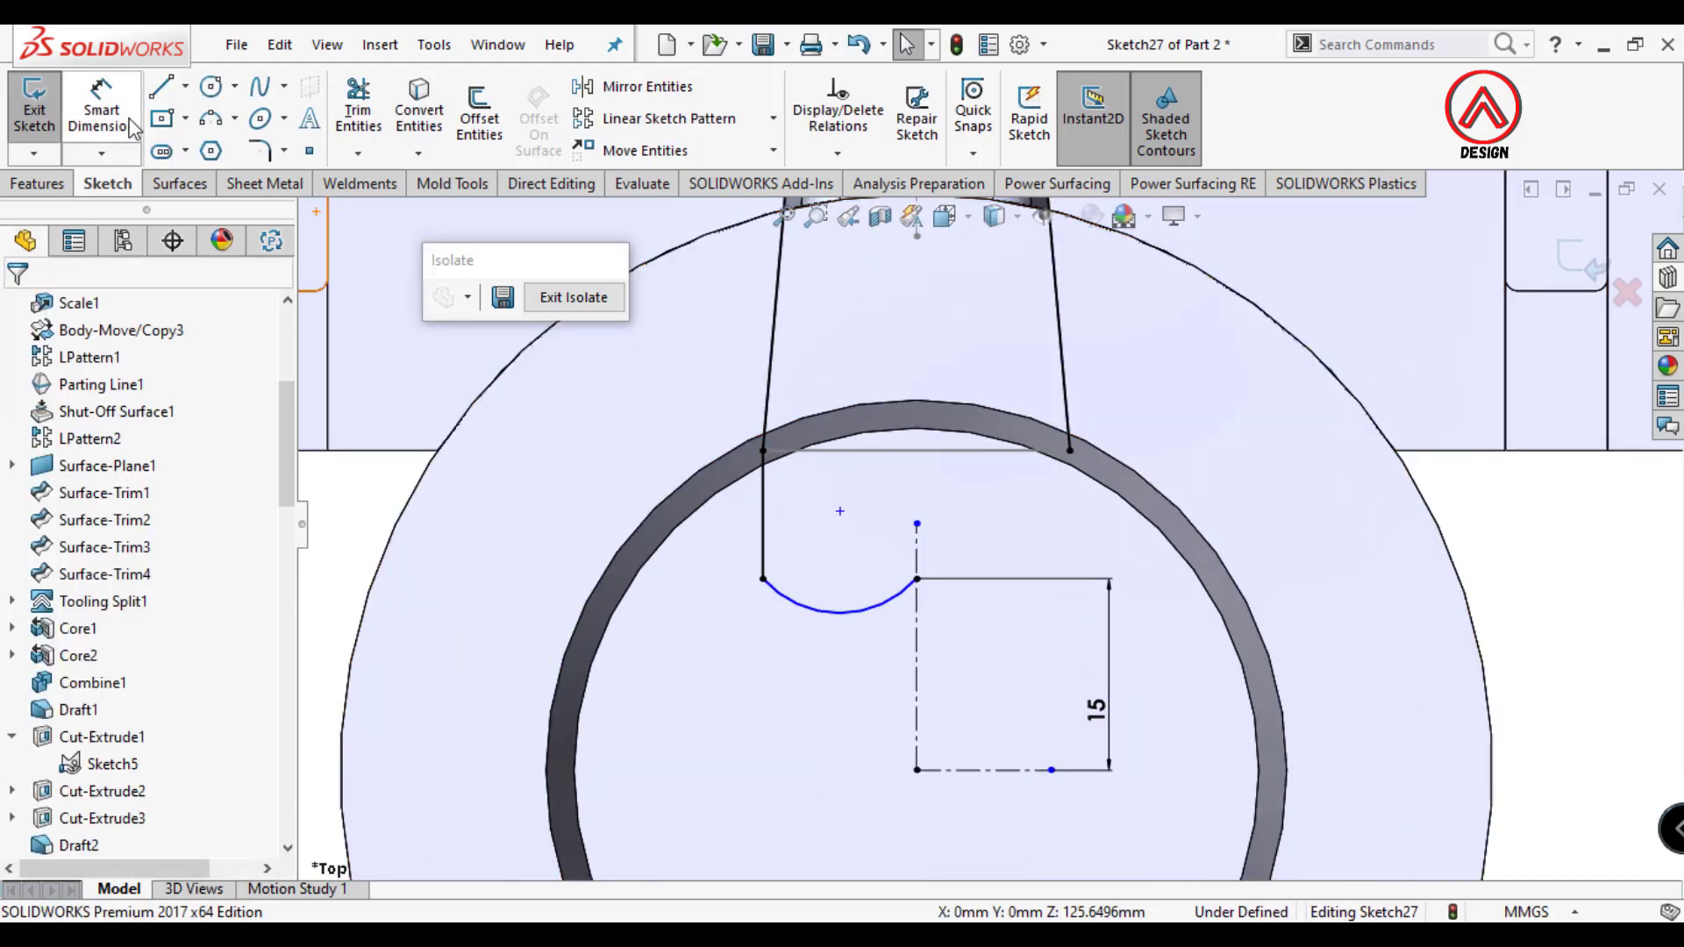
left_click(781, 599)
left_click(750, 671)
type("10")
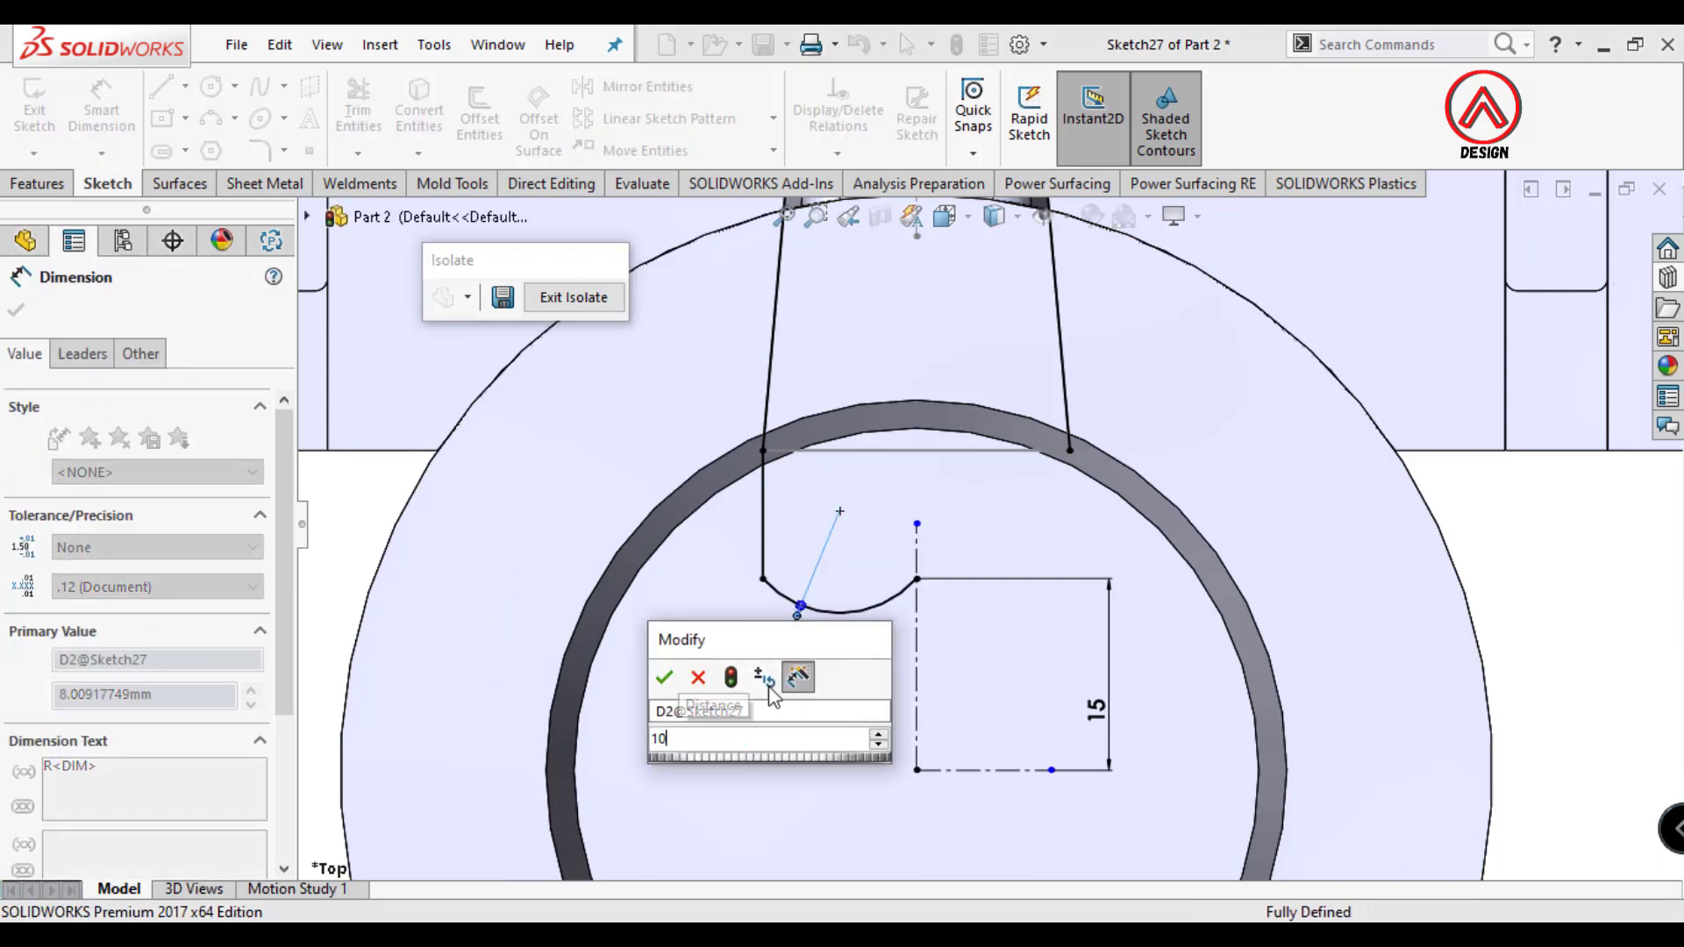
key("Return")
Mirror the arc and side line about the vertical centerline.
left_click(632, 86)
left_click(835, 604)
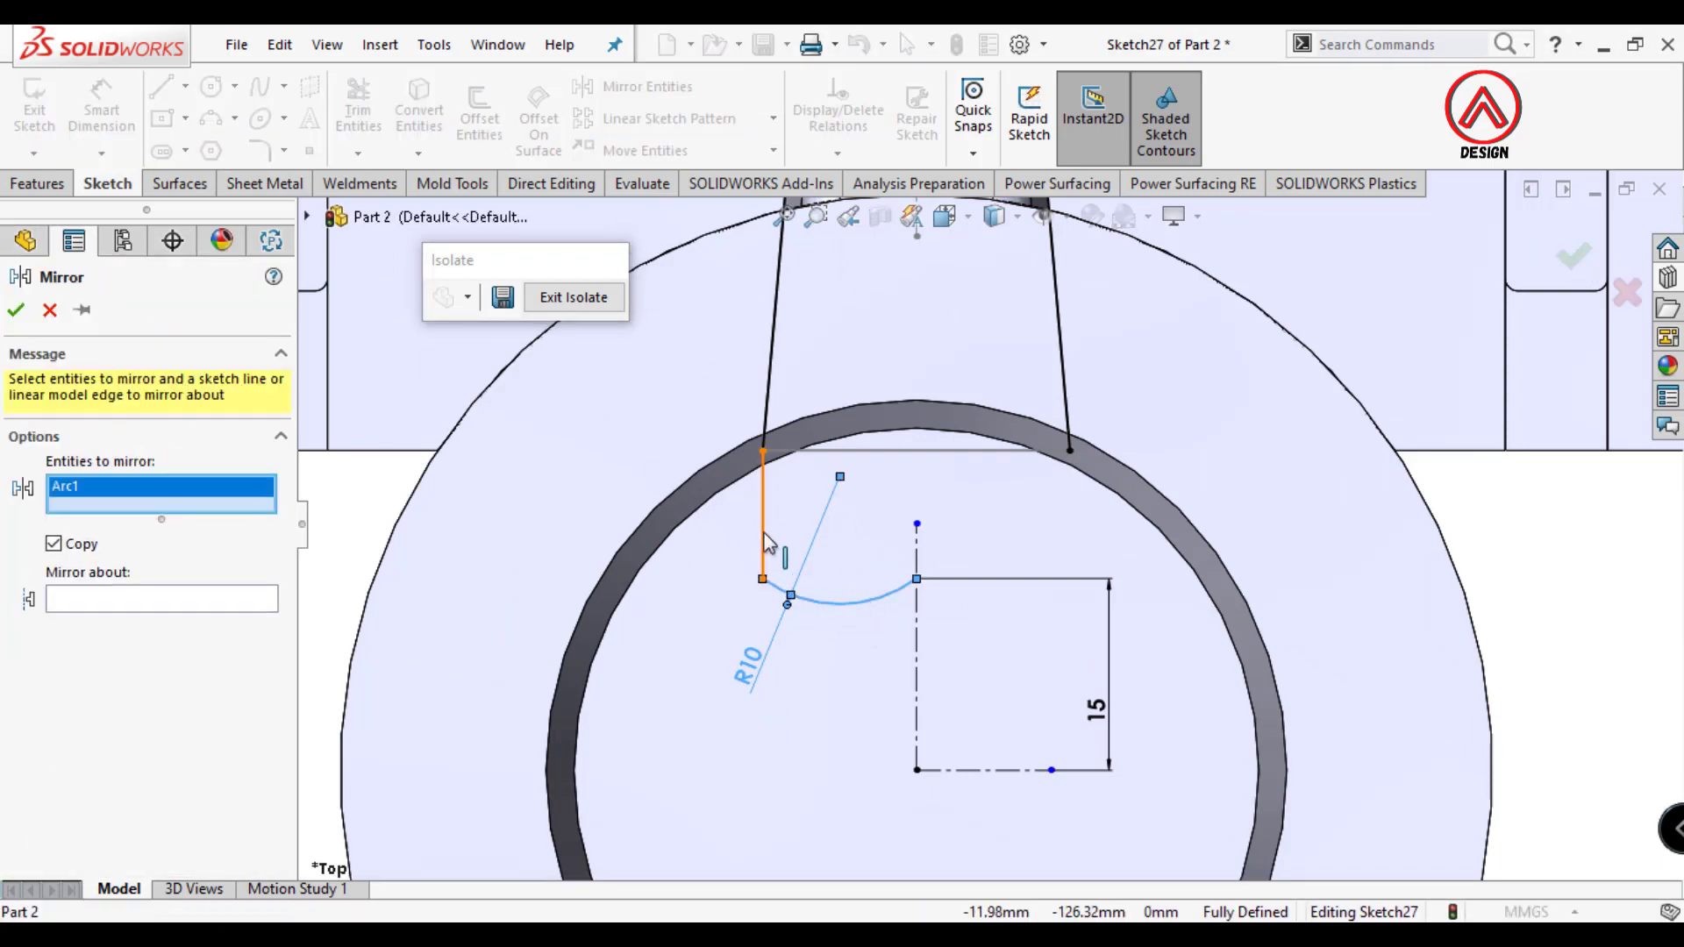
left_click(763, 535)
left_click(197, 621)
left_click(16, 309)
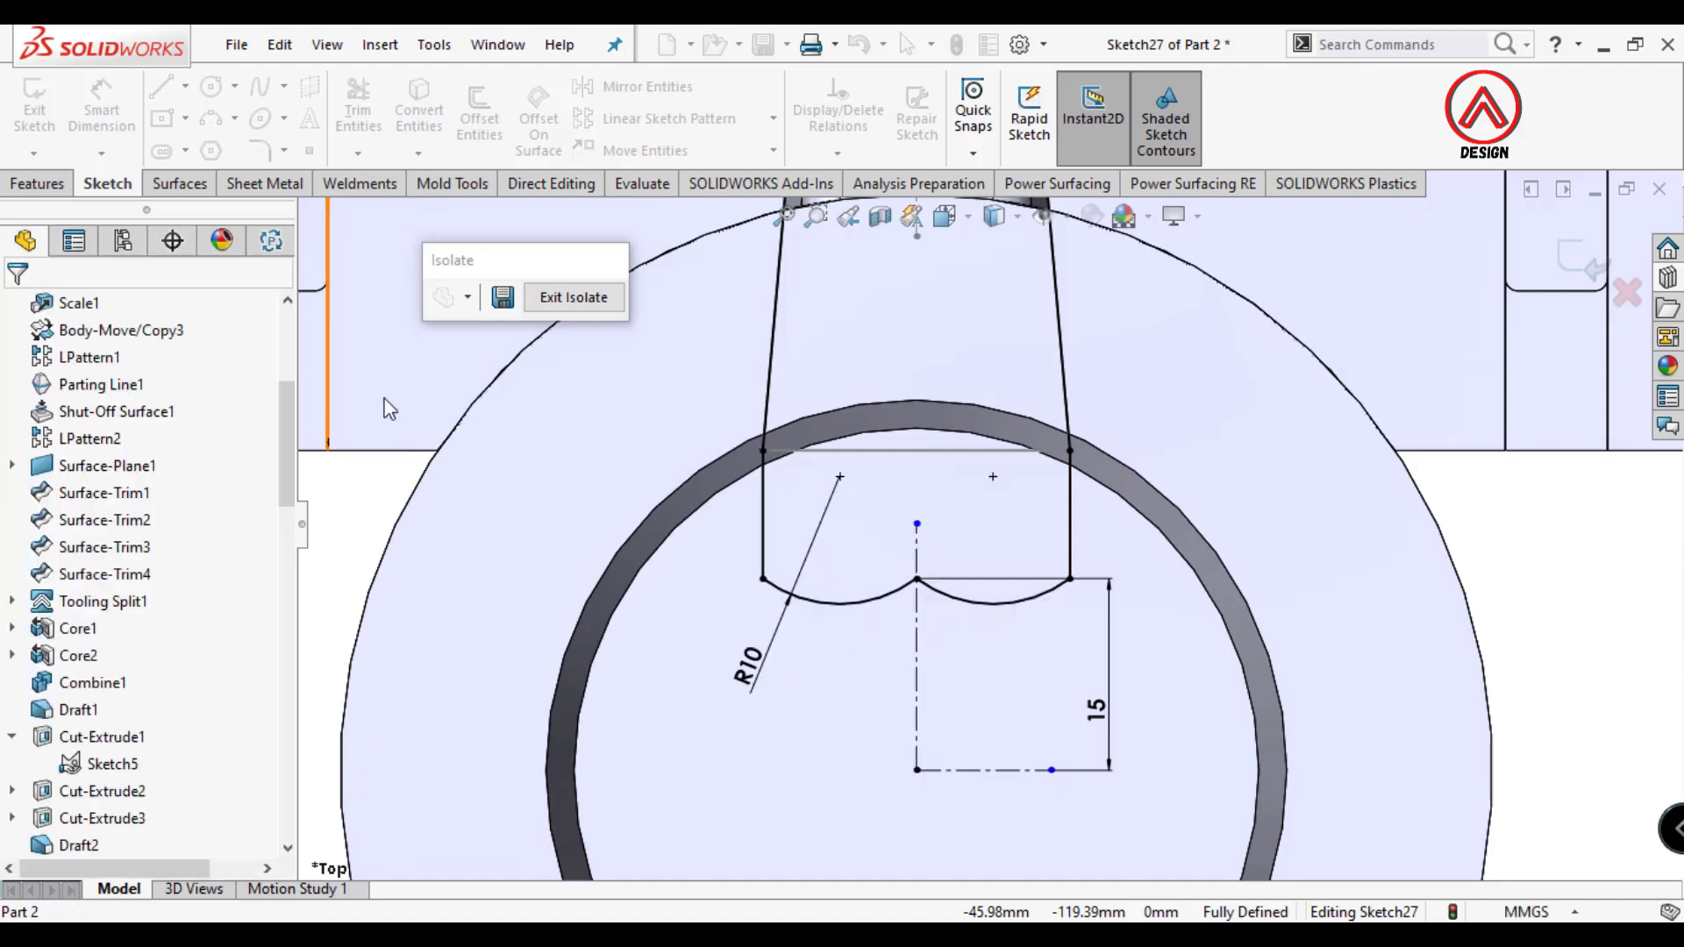
scroll(1038, 356, "up", 3)
scroll(1038, 356, "up", 2)
Close the profile with a line along the rod edge.
key("l")
scroll(984, 390, "down", 4)
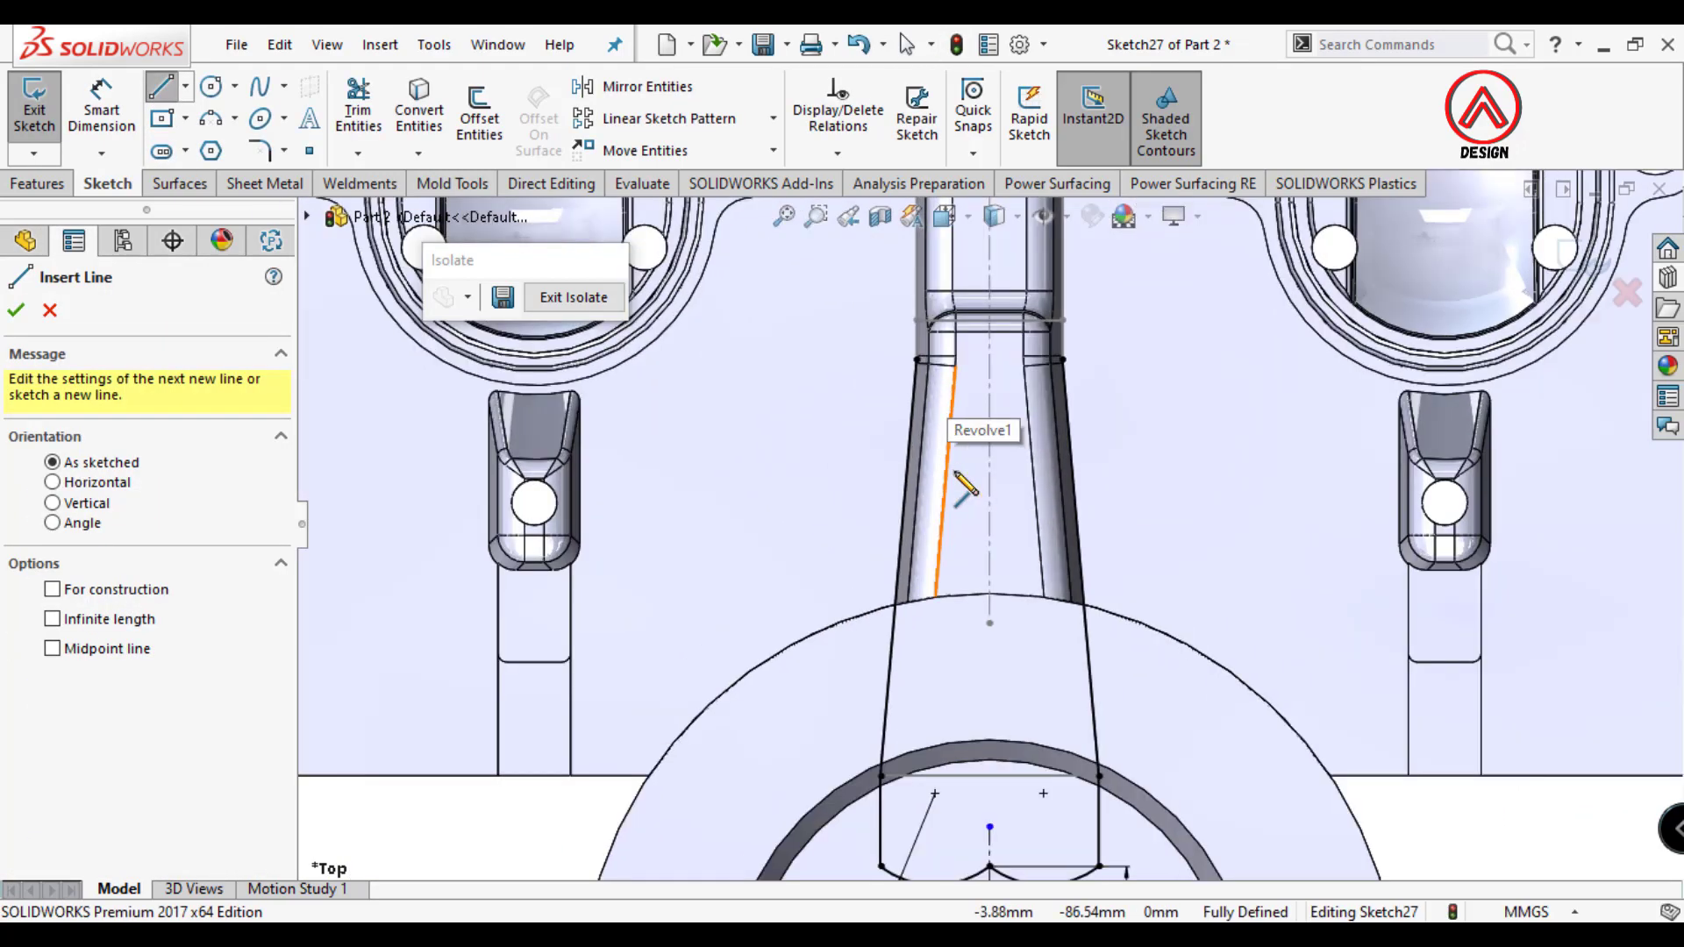
left_click(916, 359)
key("Escape")
scroll(1107, 683, "up", 3)
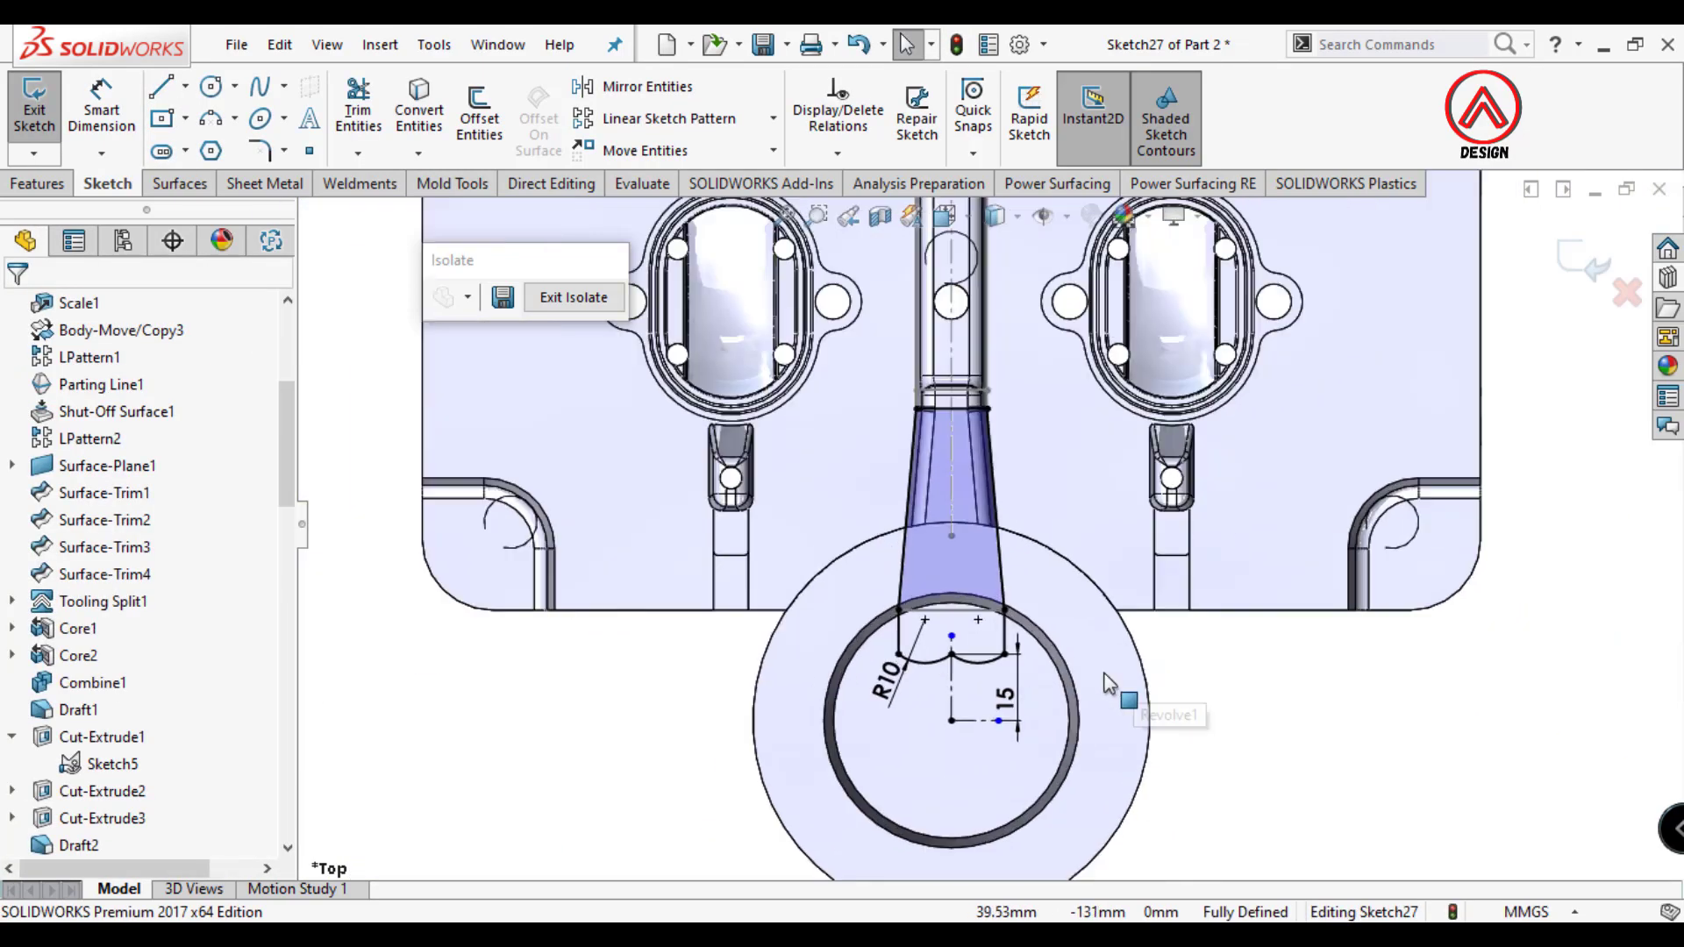
left_click(37, 183)
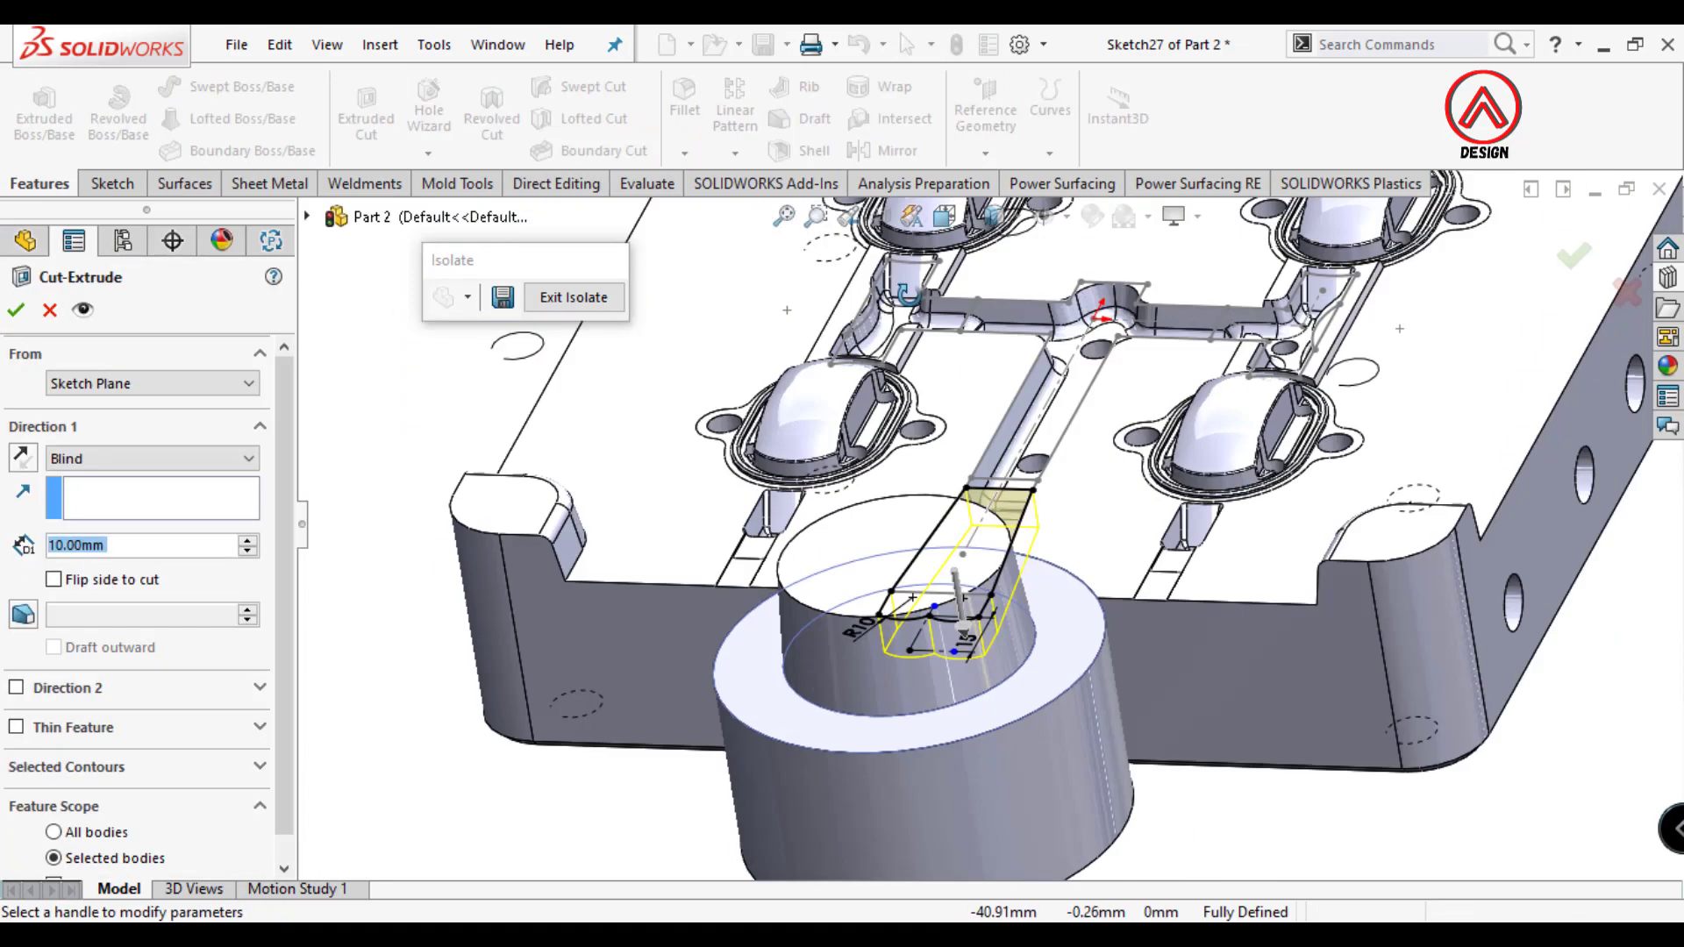
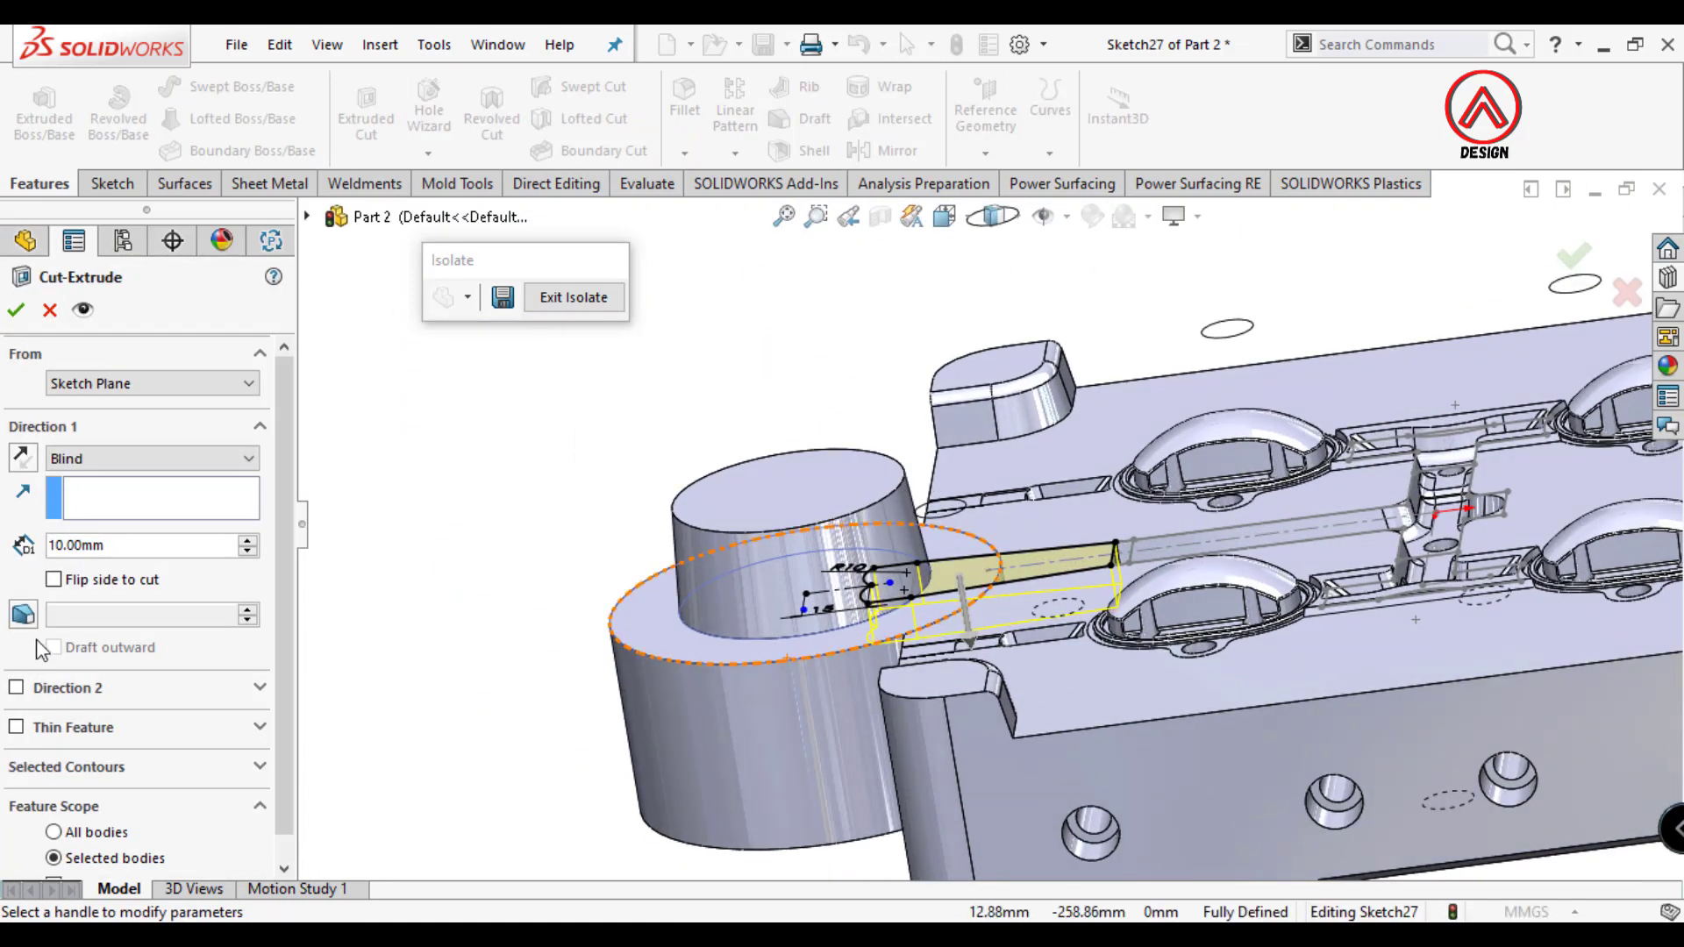
Cut the runner slot 10 mm blind plus Through All in Direction 2, both with 10° draft, only in Revolve1.
left_click(25, 616)
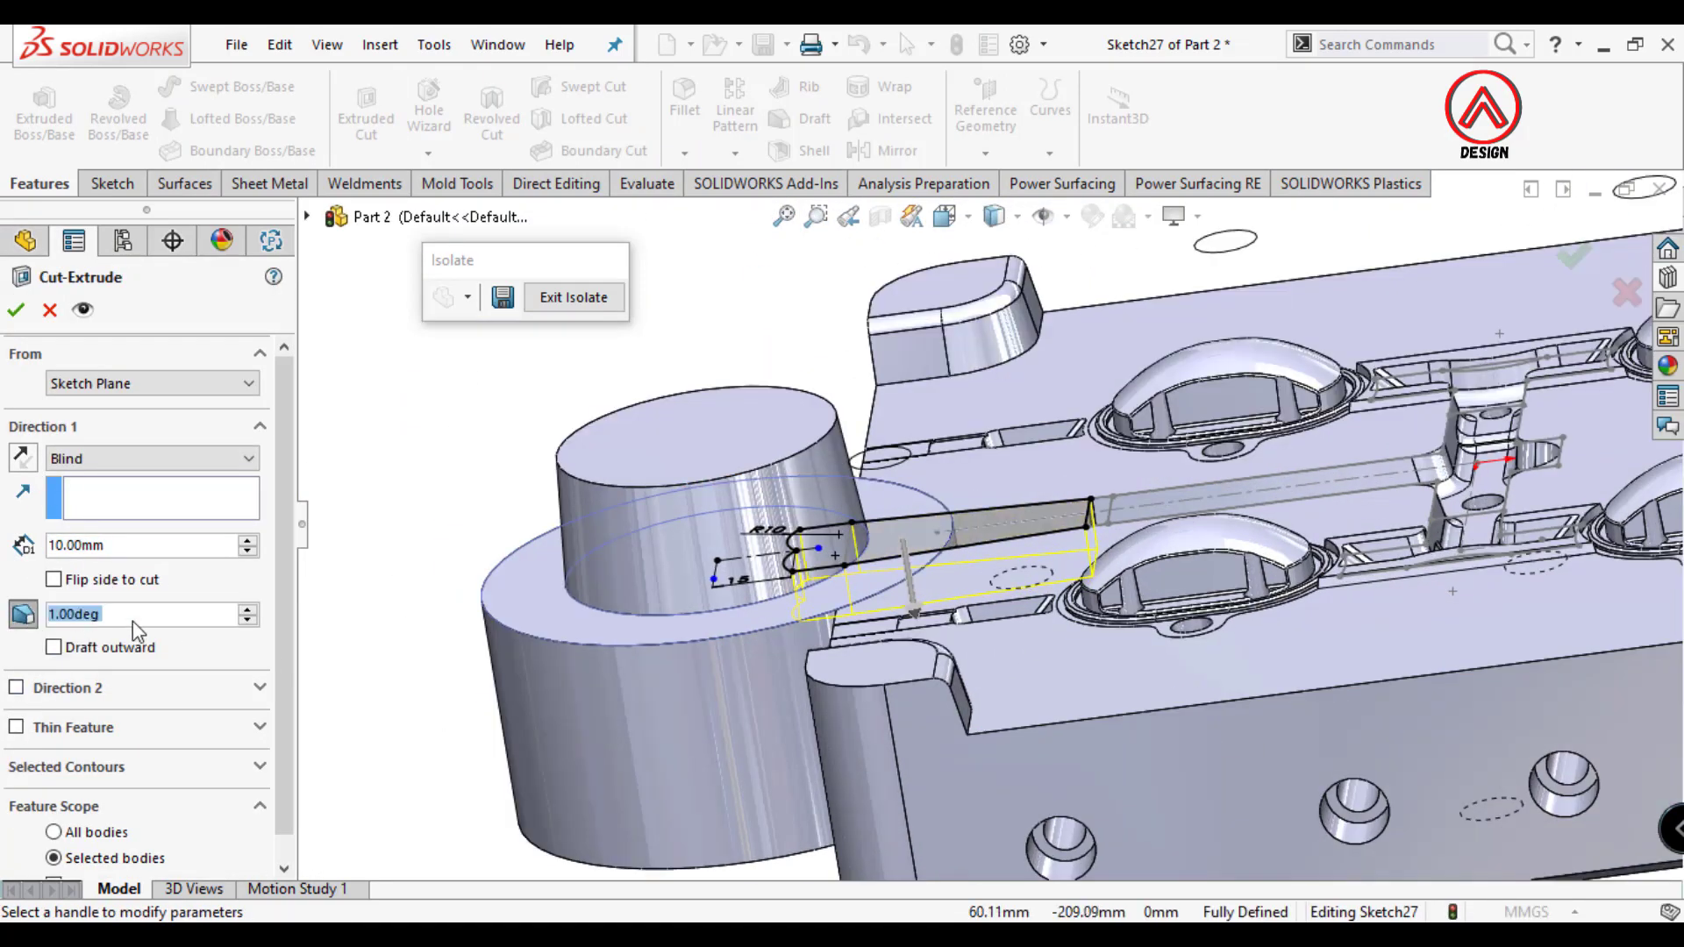
left_click(15, 687)
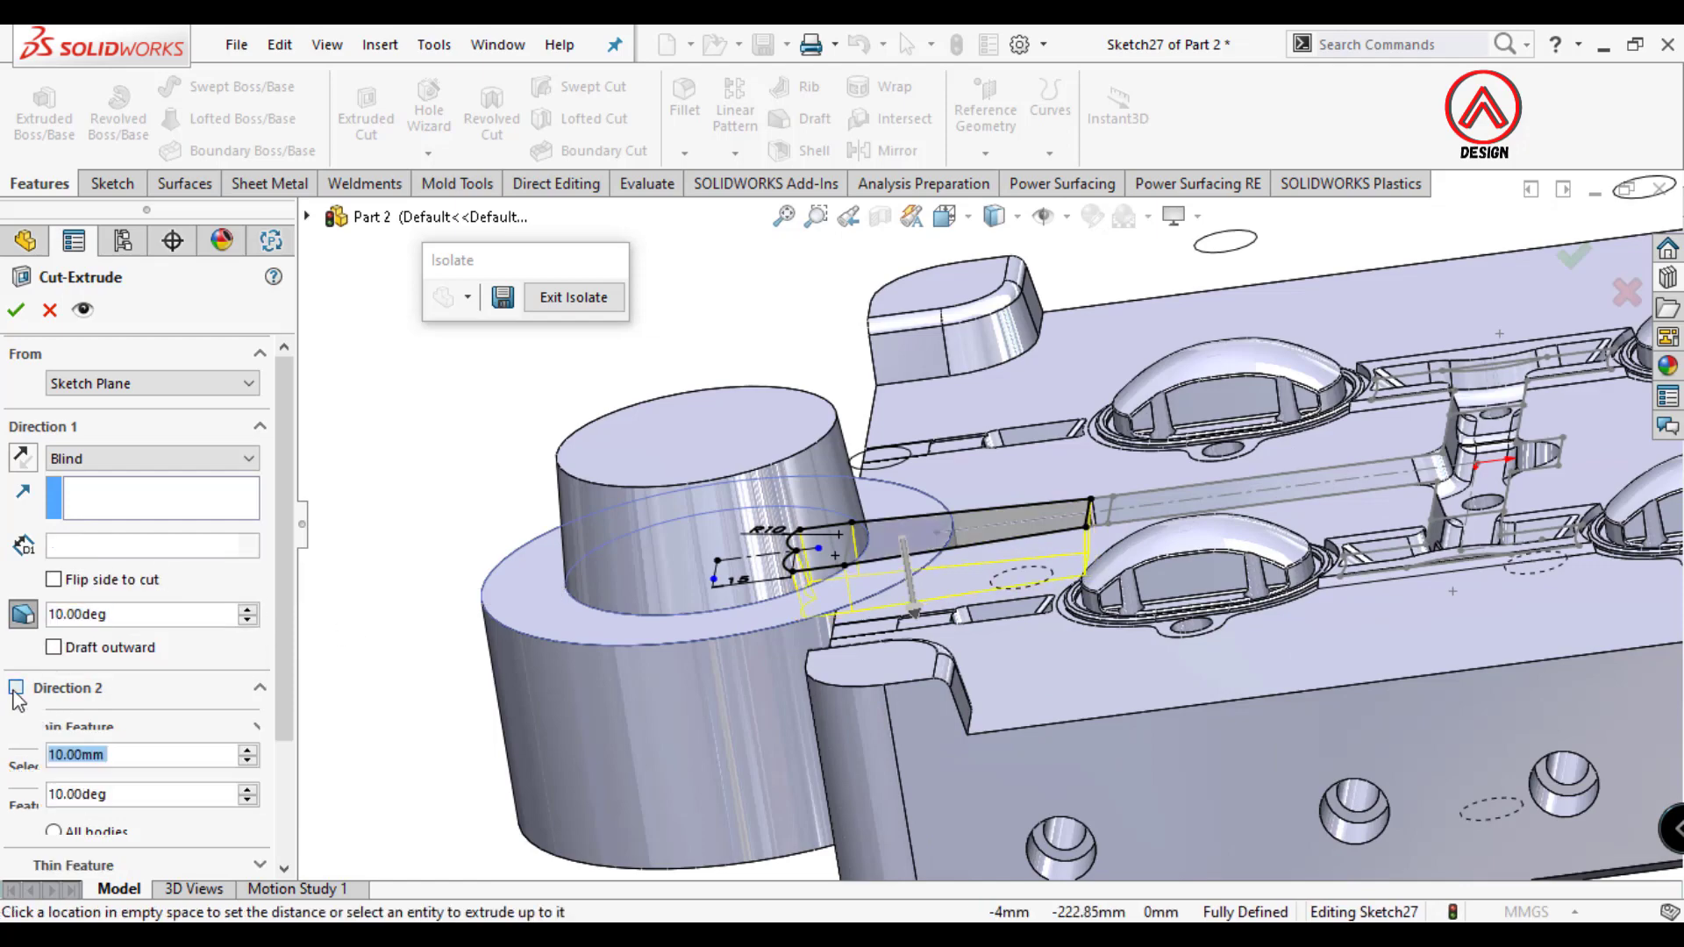
middle_click_drag(877, 614, 633, 633)
left_click(96, 717)
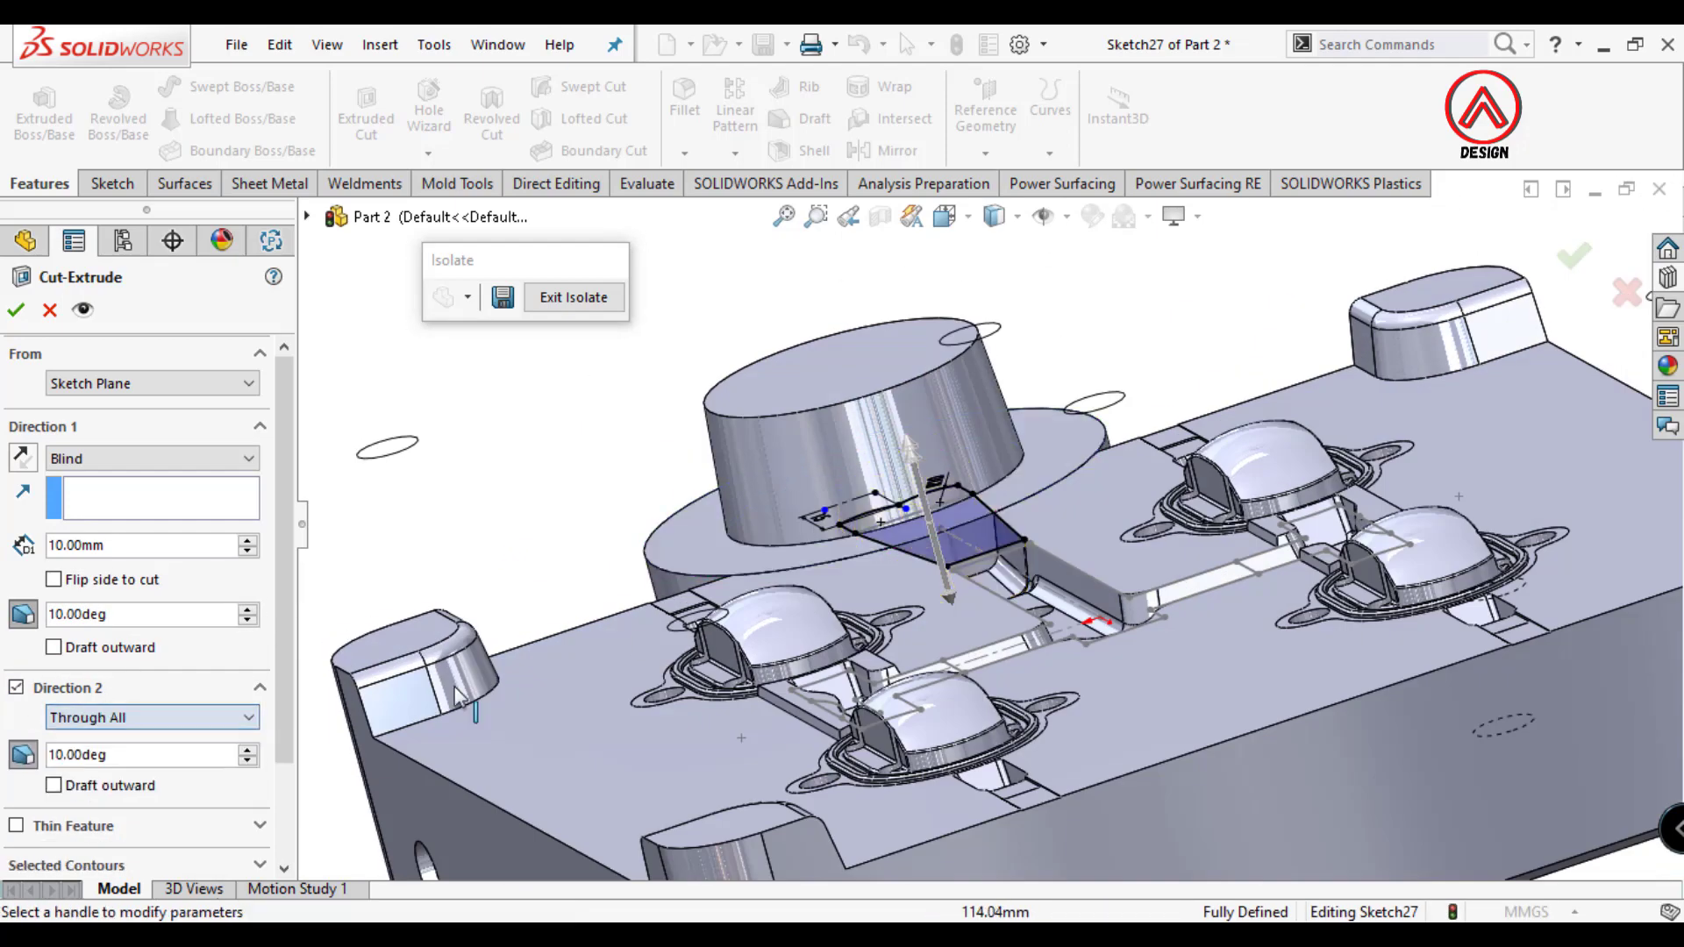
left_click(54, 786)
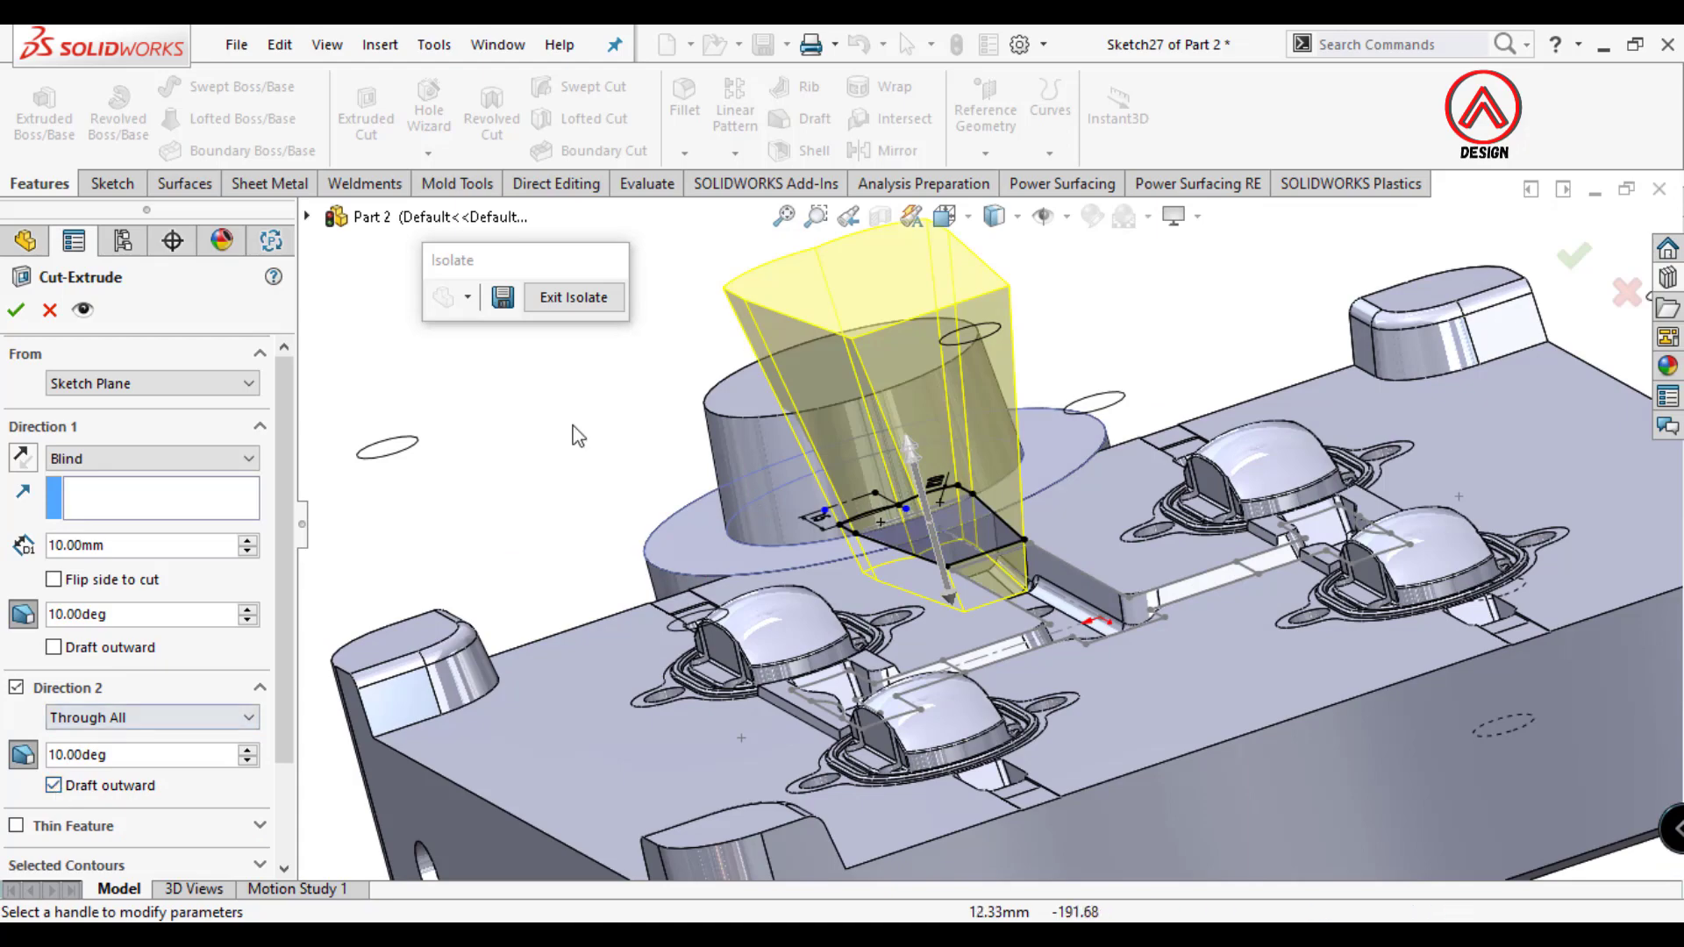
middle_click_drag(864, 545, 7, 364)
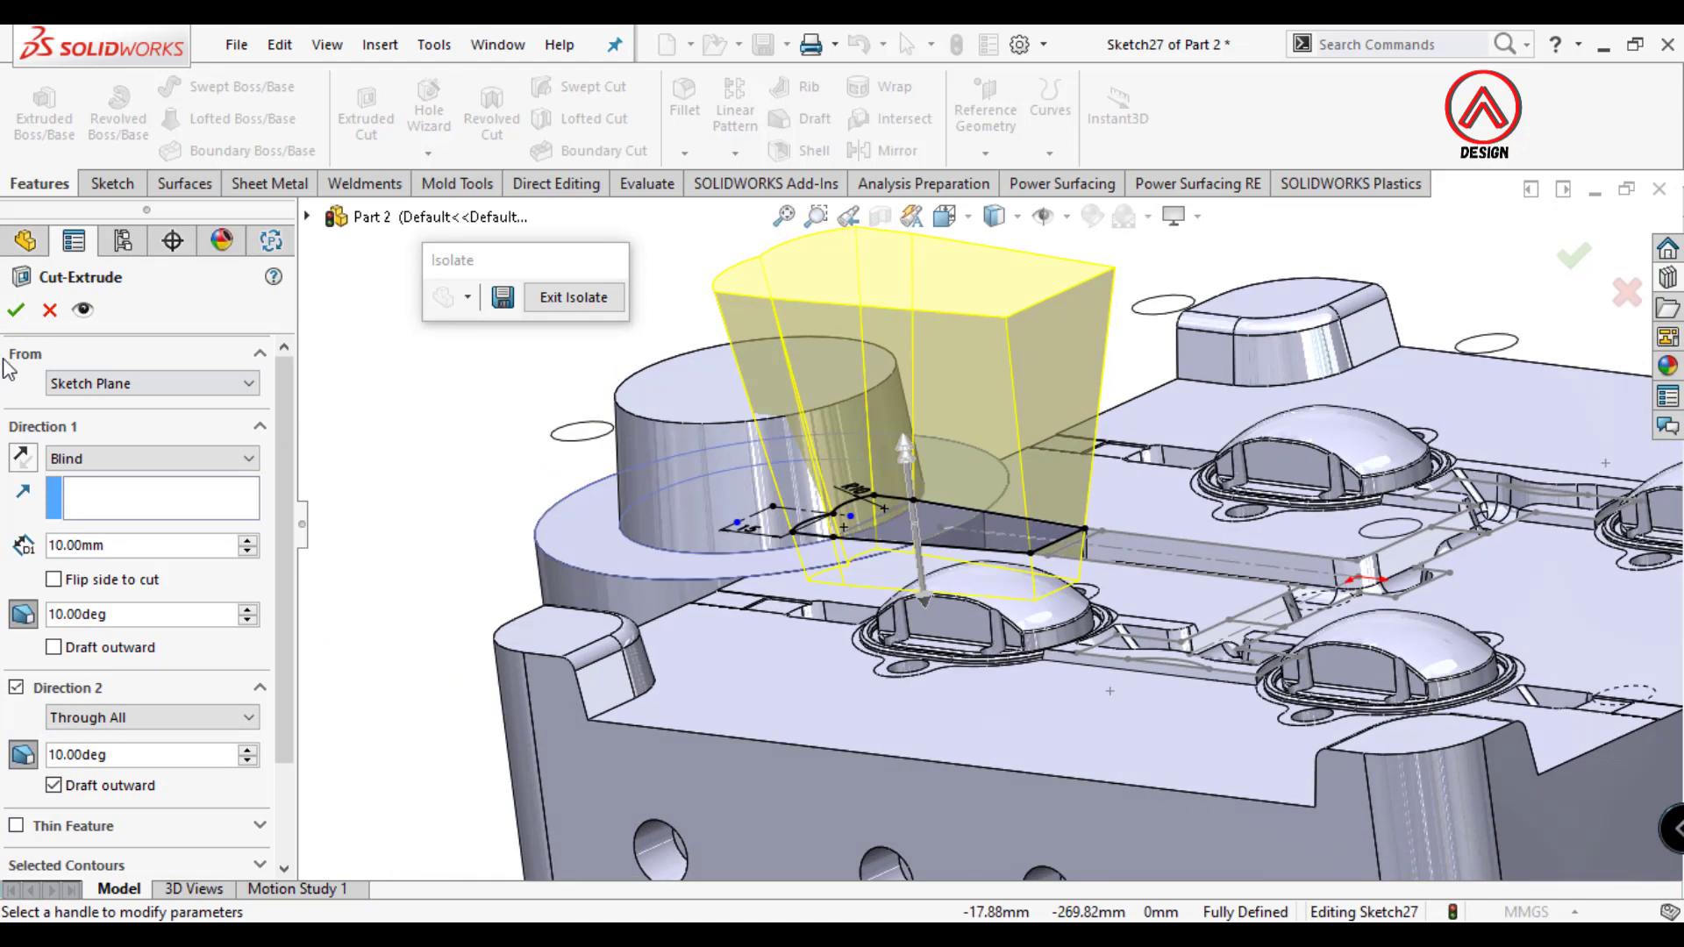
scroll(284, 755, "down", 3)
left_click(53, 850)
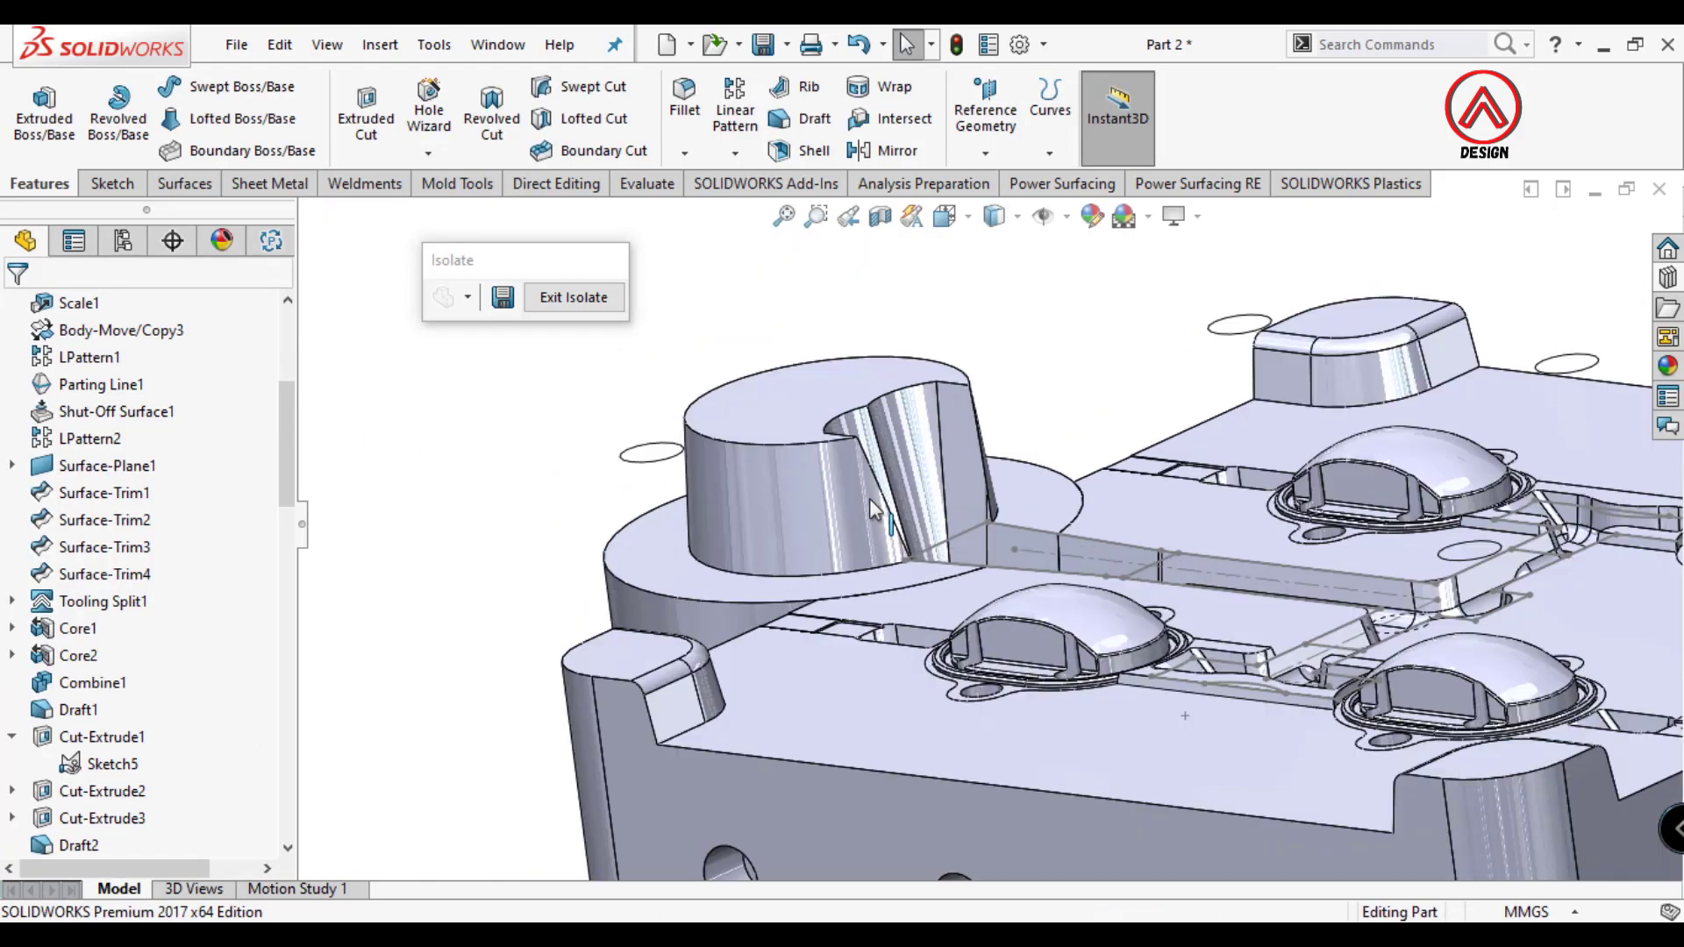
Round three slot edges in the bushing with a 5 mm fillet.
middle_click_drag(870, 498, 1055, 488)
scroll(1054, 488, "down", 3)
key("ctrl+f")
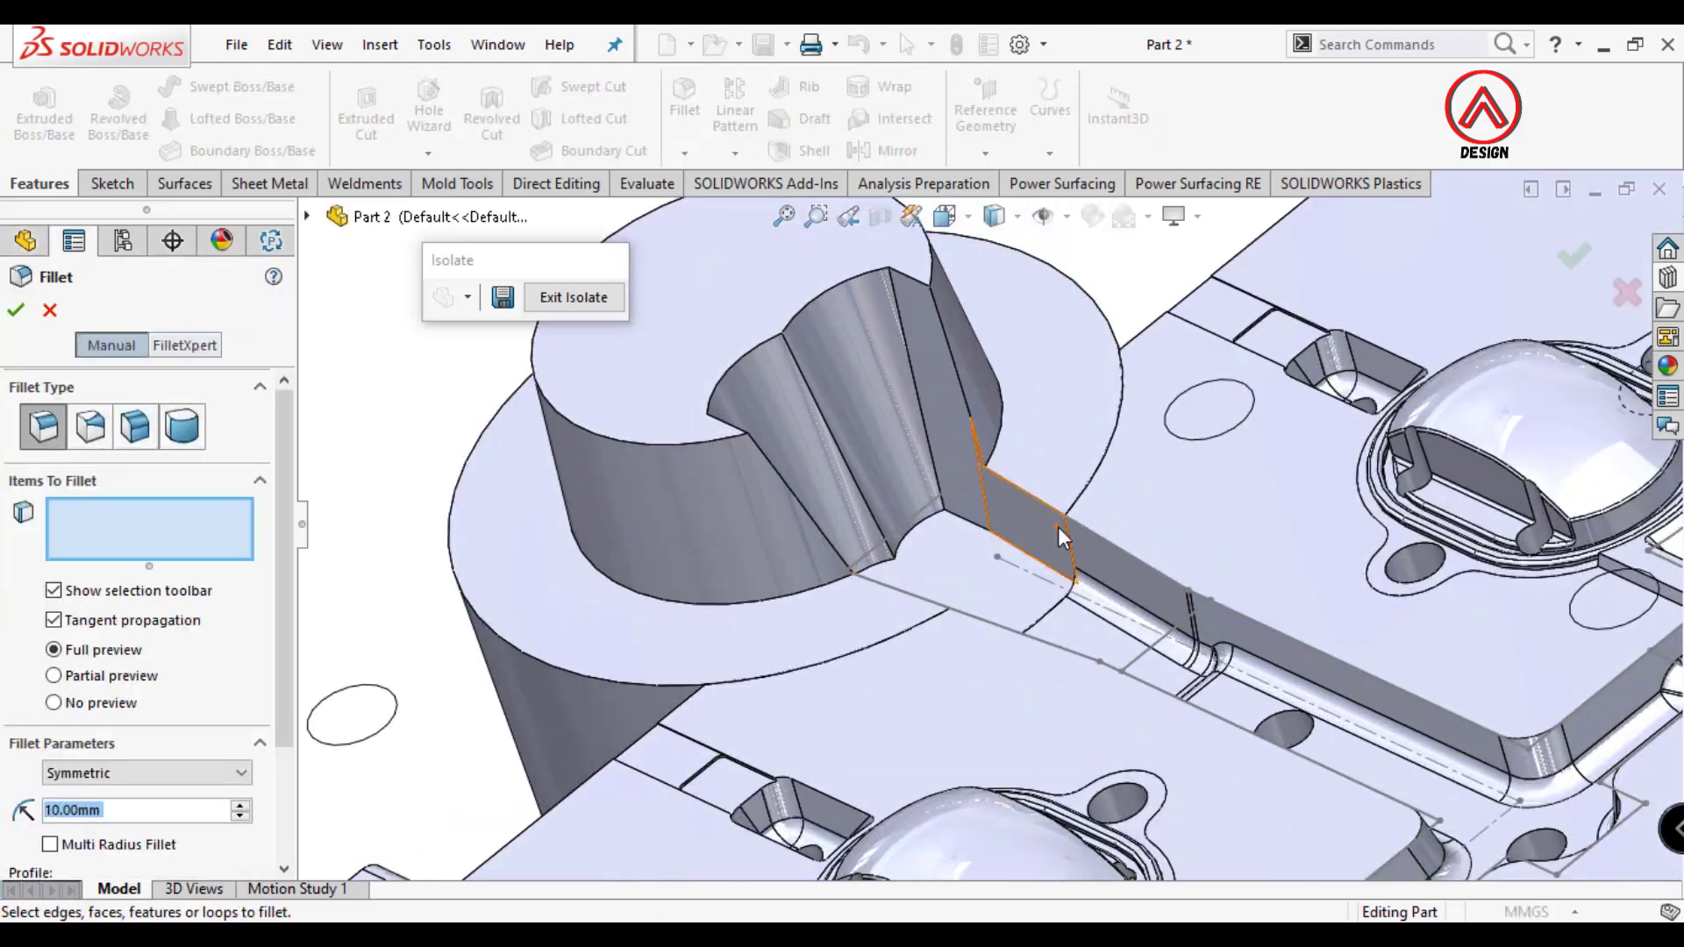
type("5")
left_click(925, 405)
left_click(807, 426)
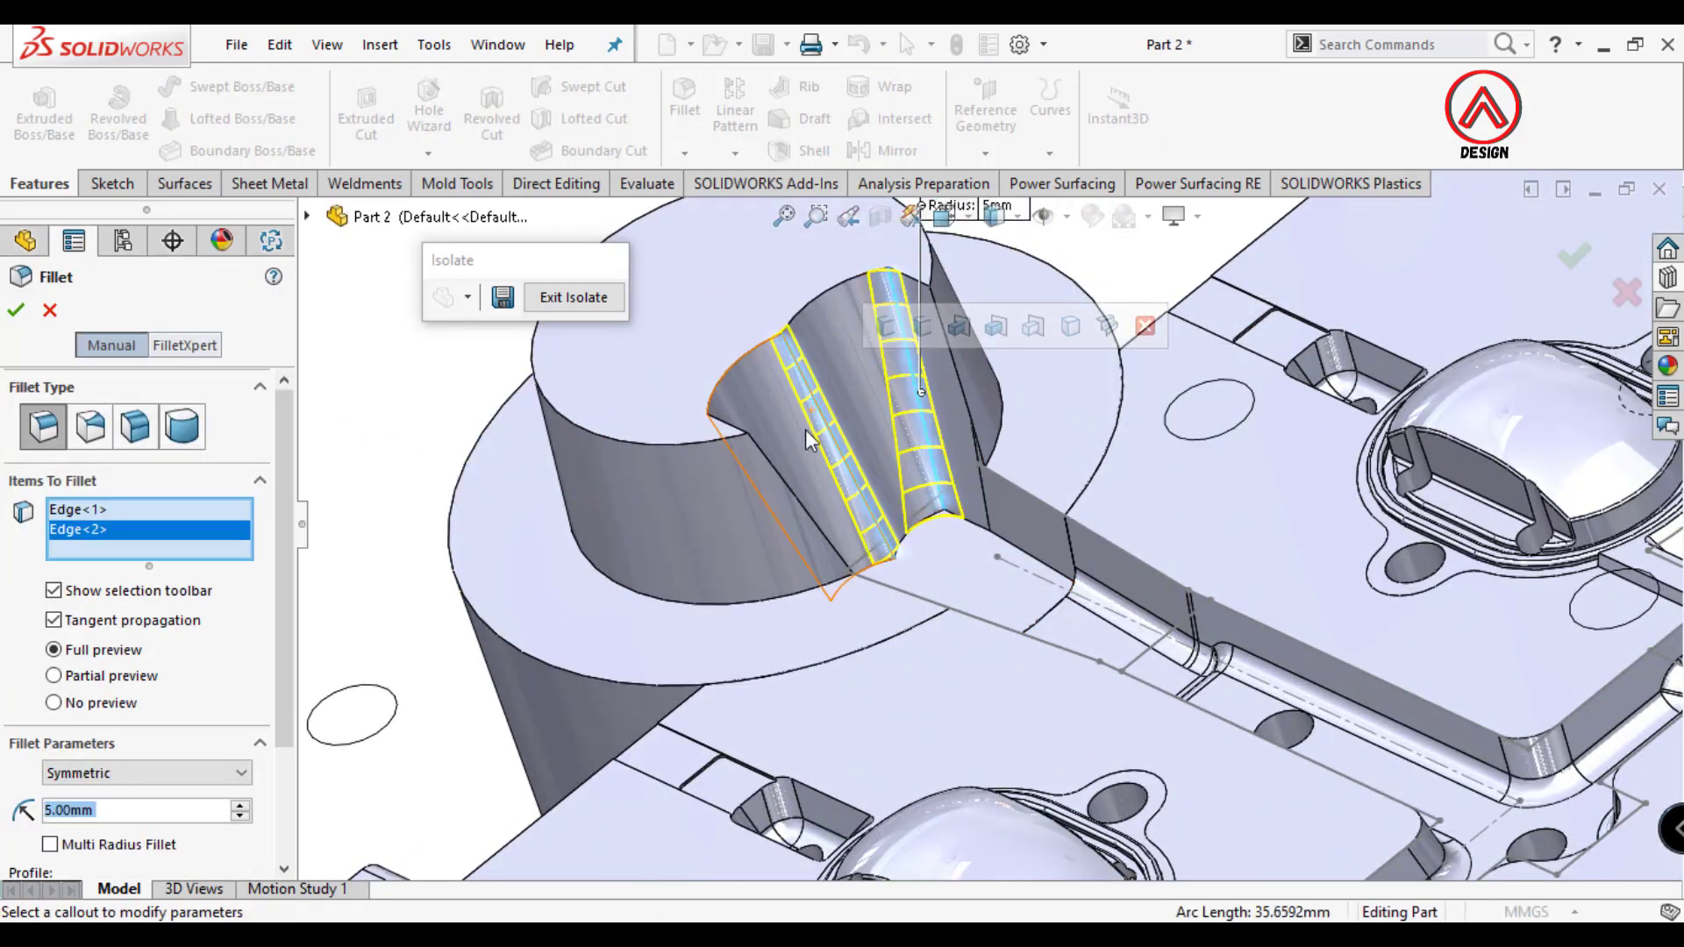
mouse_move(807, 426)
middle_mouse_down()
mouse_move(769, 524)
mouse_move(972, 537)
middle_mouse_up()
left_click(768, 524)
key("Return")
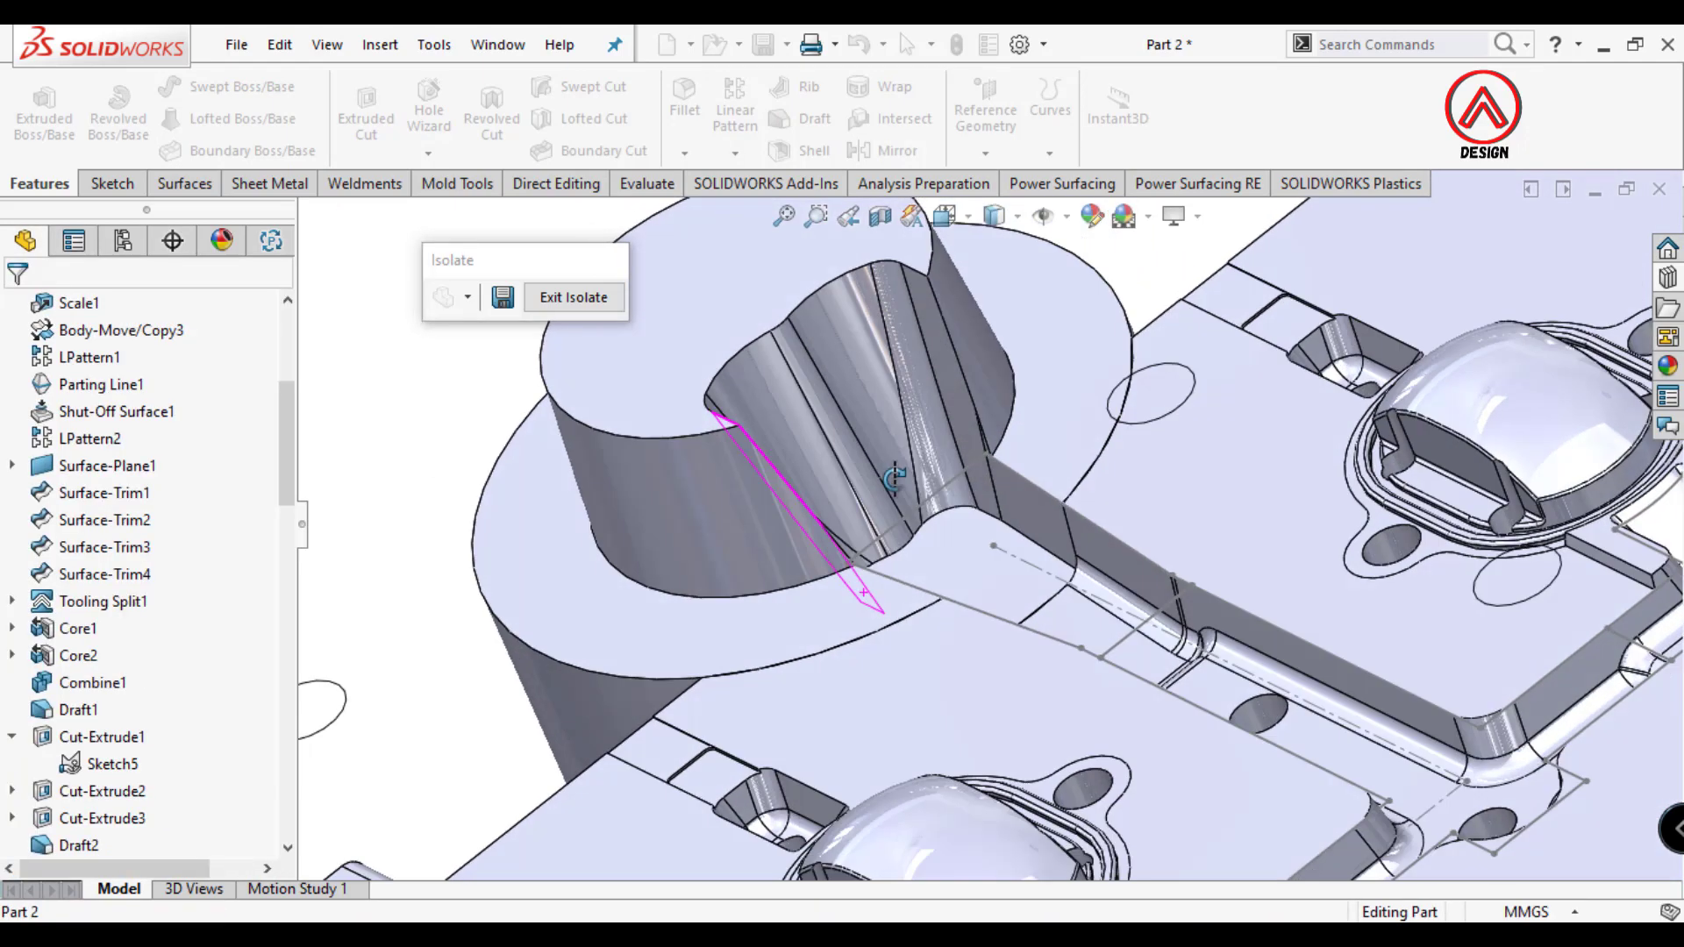
Fillet the channel floor corner edges with a 3 mm radius.
scroll(972, 536, "down", 3)
scroll(971, 537, "down", 2)
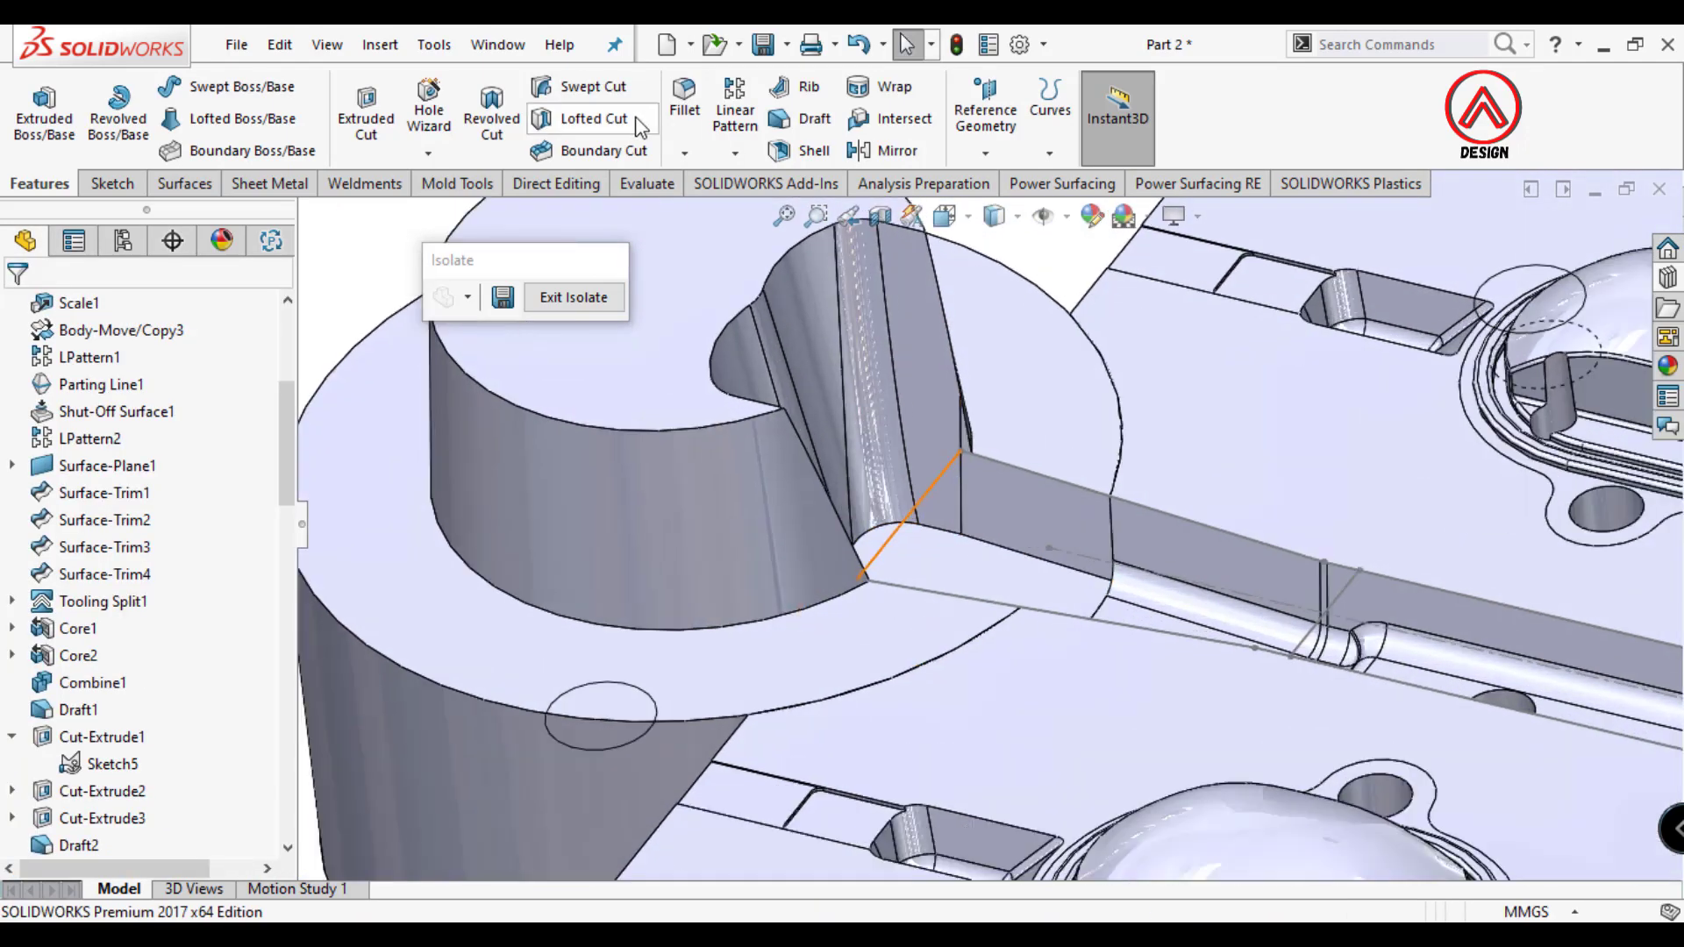
left_click(979, 551)
middle_click_drag(977, 558, 871, 566)
left_click(871, 565)
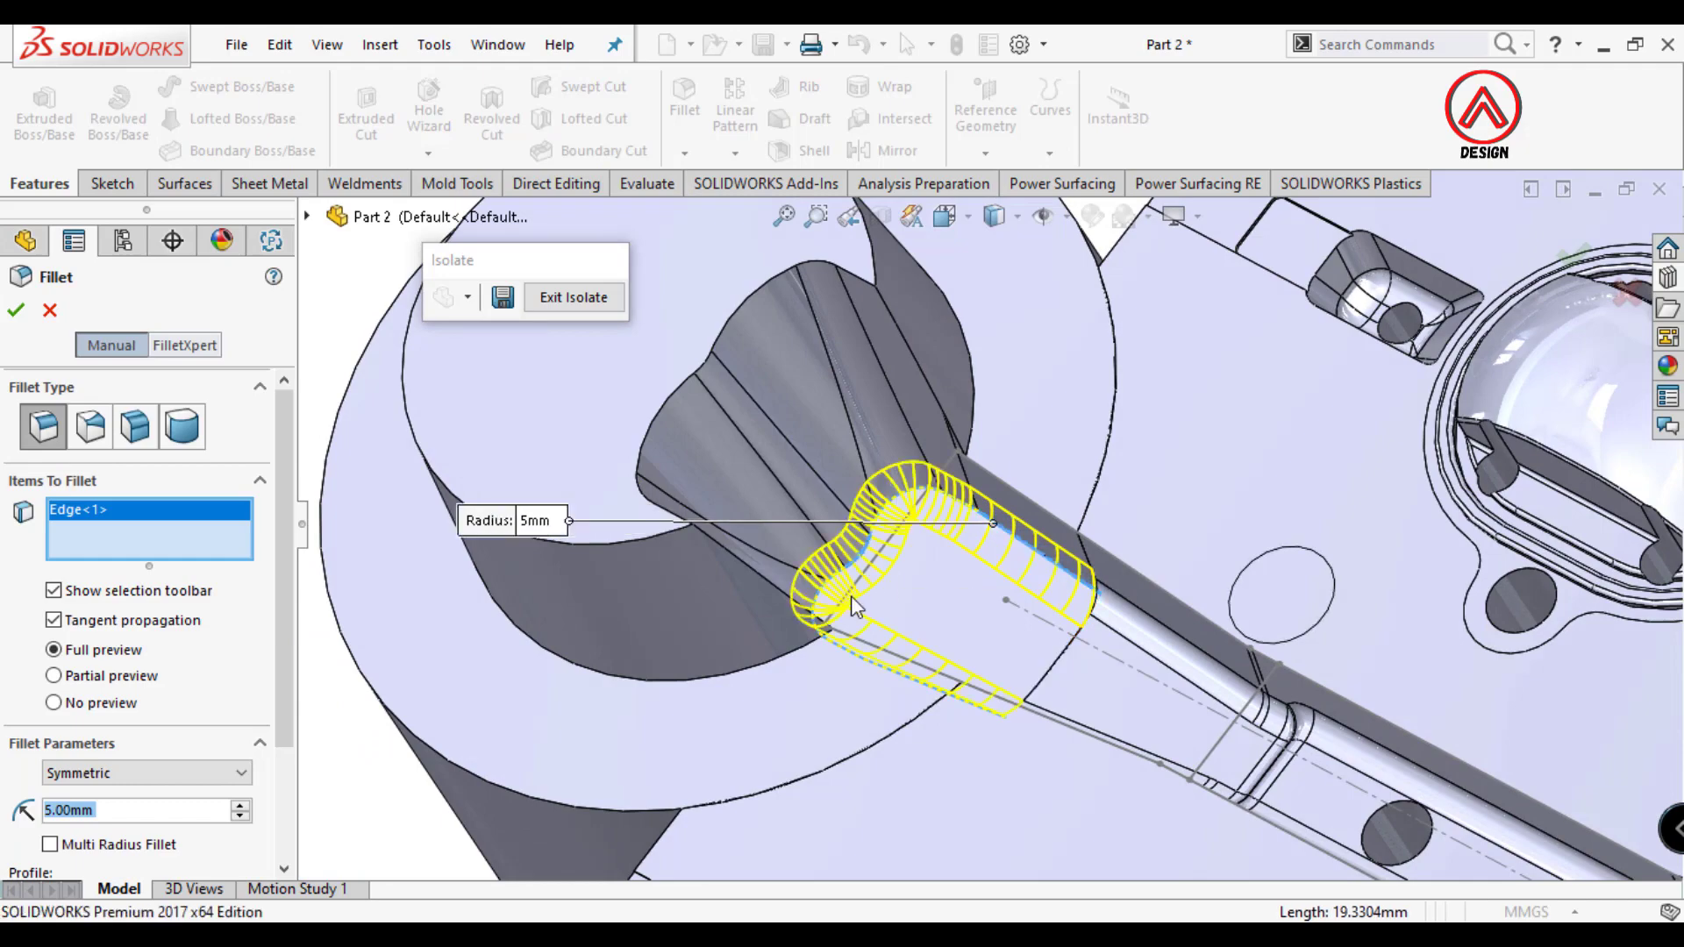
type("3")
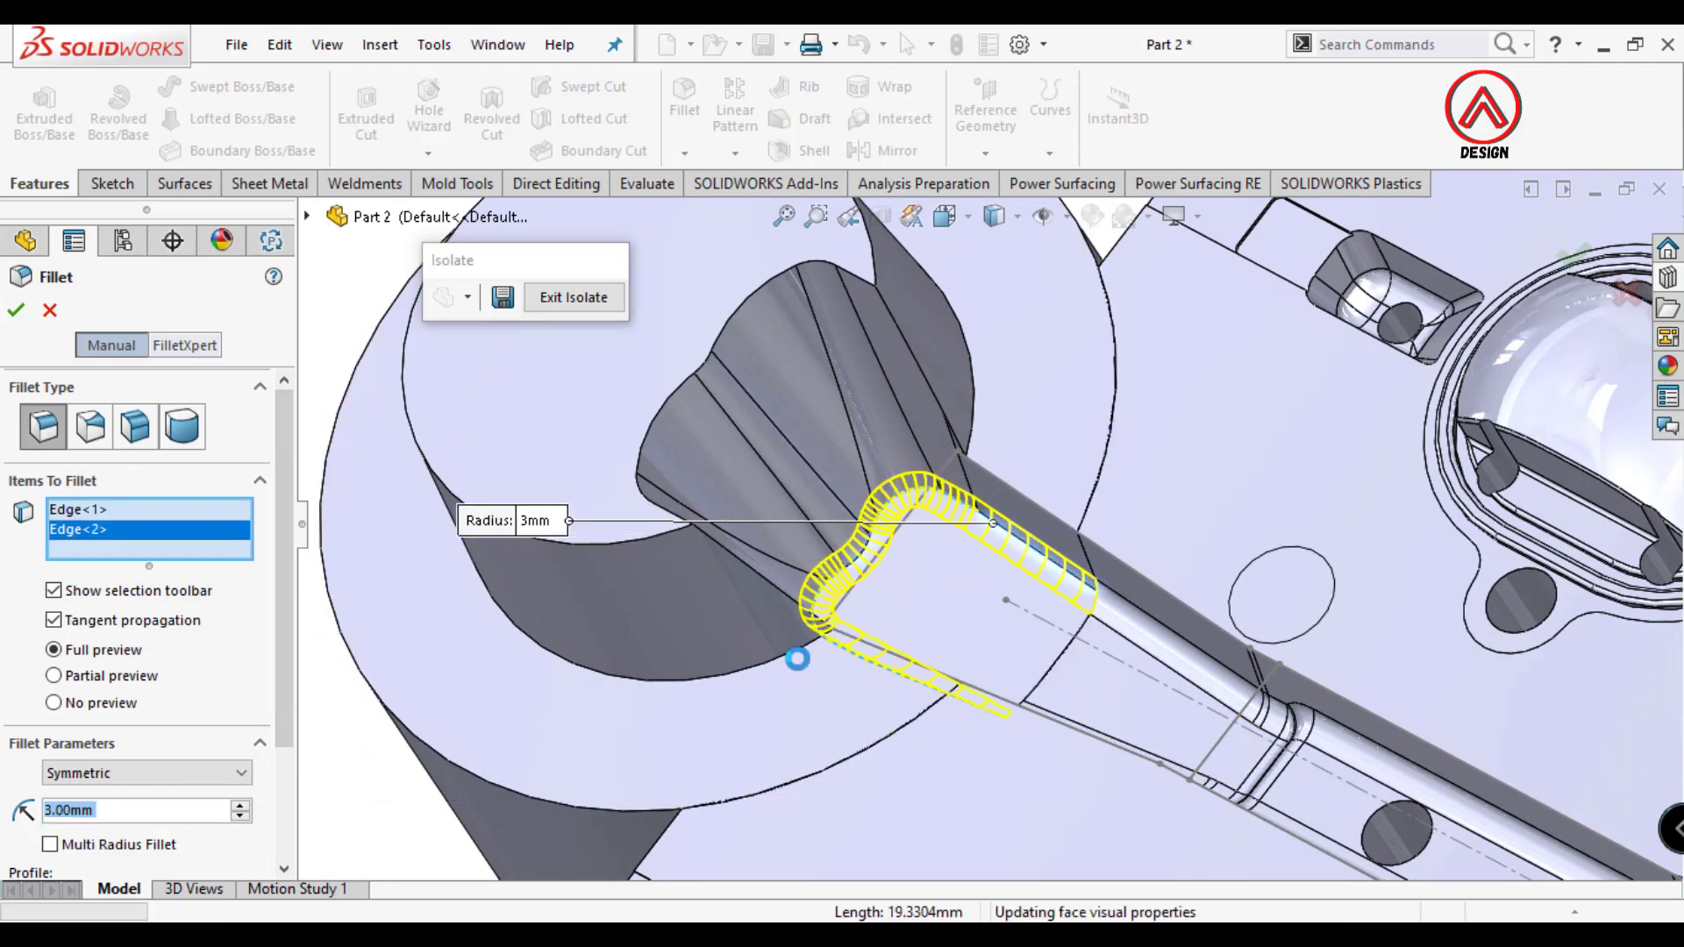
key("Return")
Add 5 mm fillets to the slot's upper edge and the bushing's circular base edge.
left_click(685, 110)
left_click(831, 339)
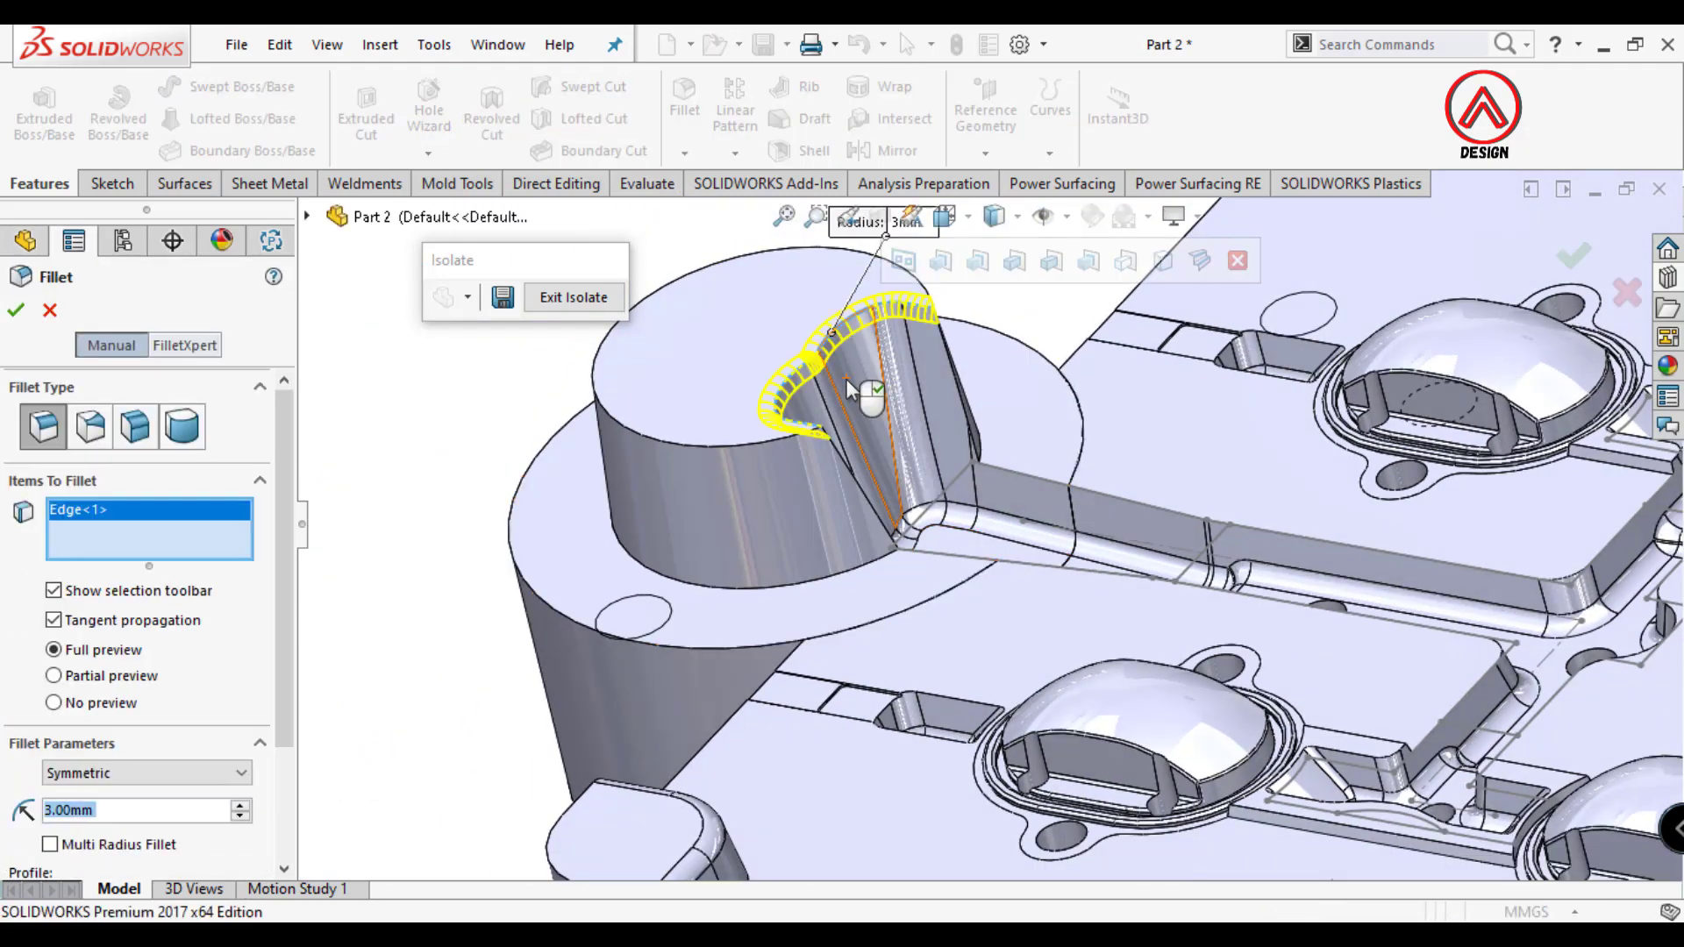
type("5")
right_click(908, 530)
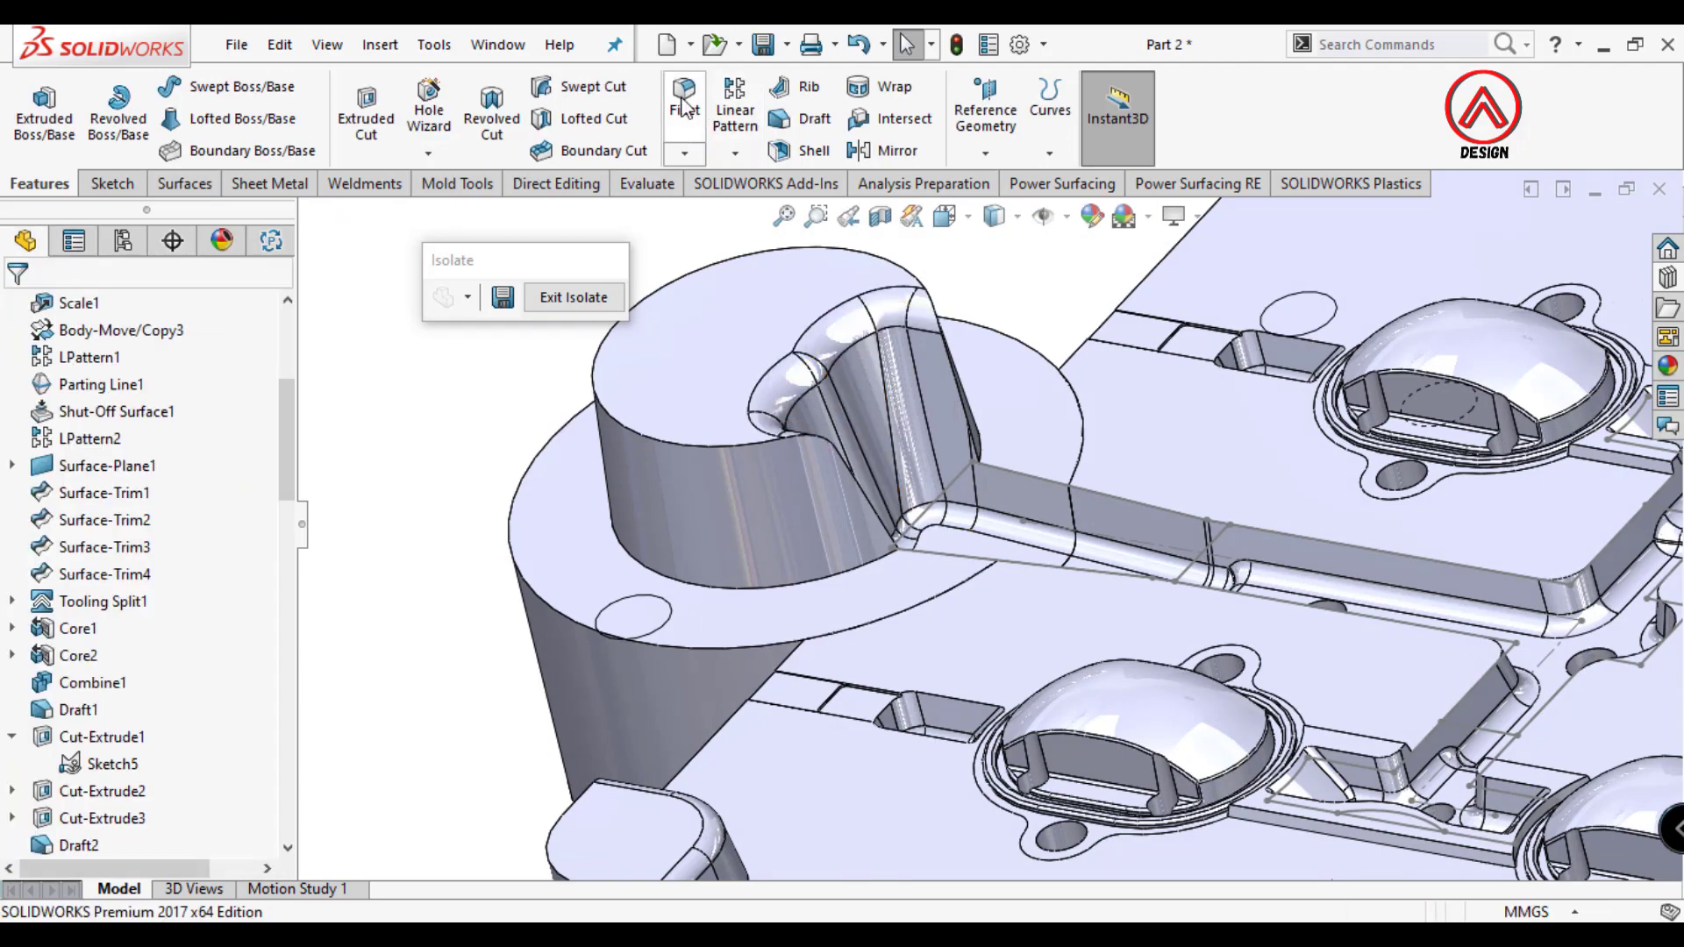
left_click(685, 110)
left_click(757, 589)
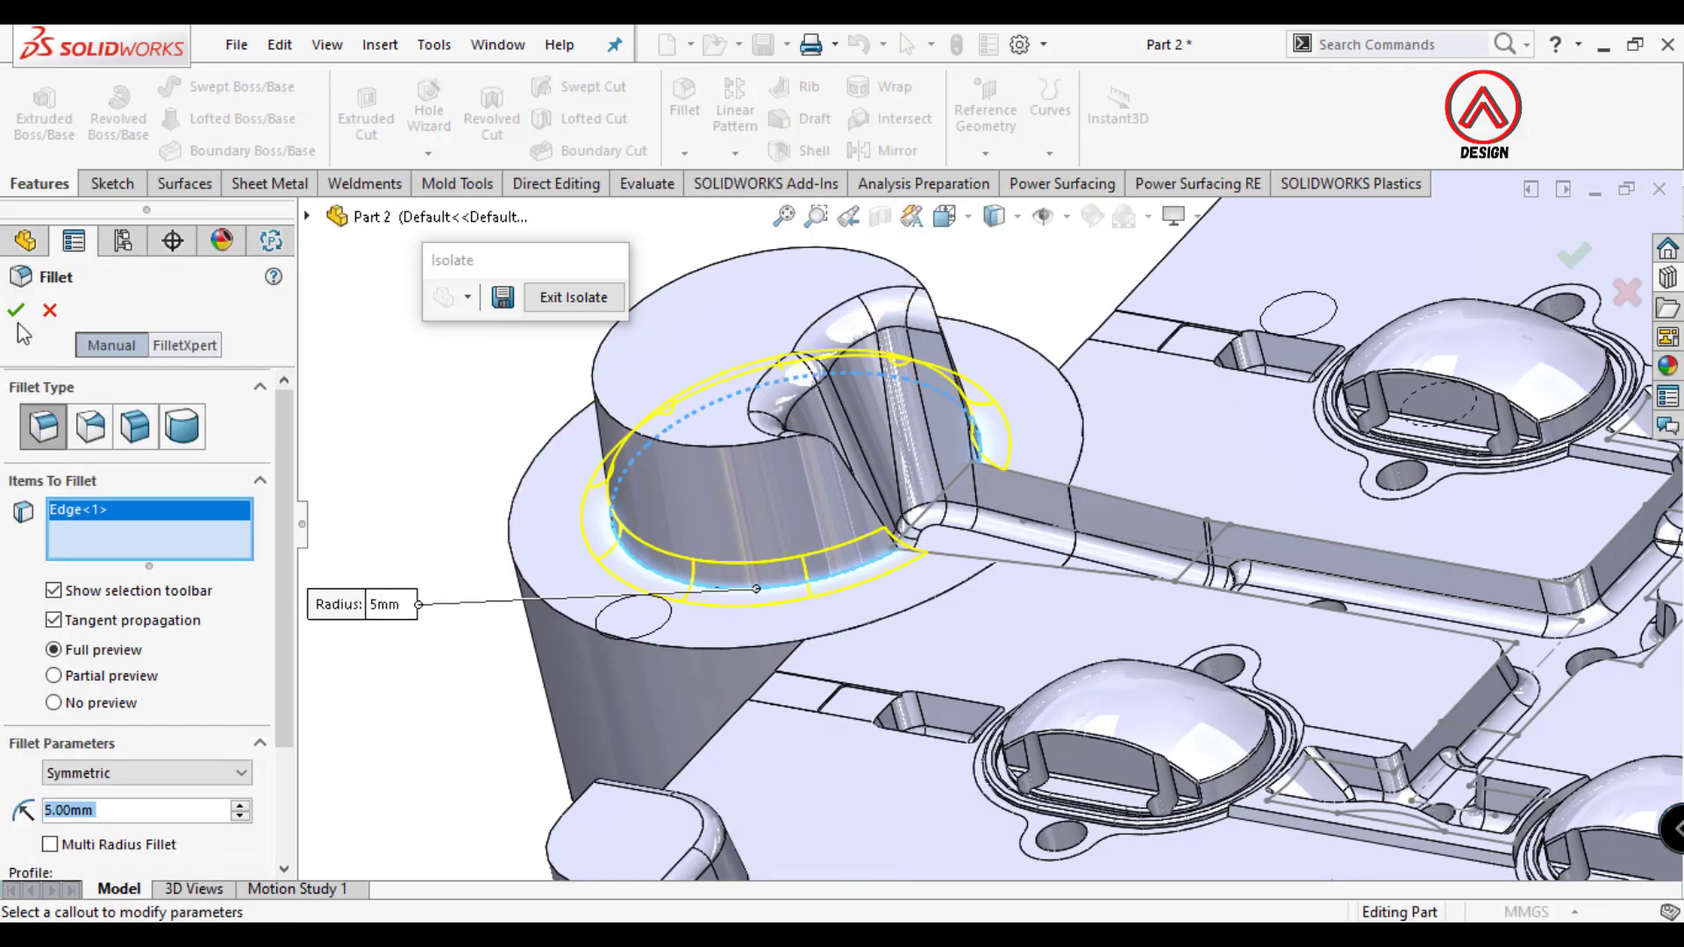
key("Return")
Hide the leftover sketch and view the model from the top.
mouse_move(759, 601)
middle_mouse_down()
mouse_move(931, 454)
mouse_move(1142, 556)
middle_mouse_up()
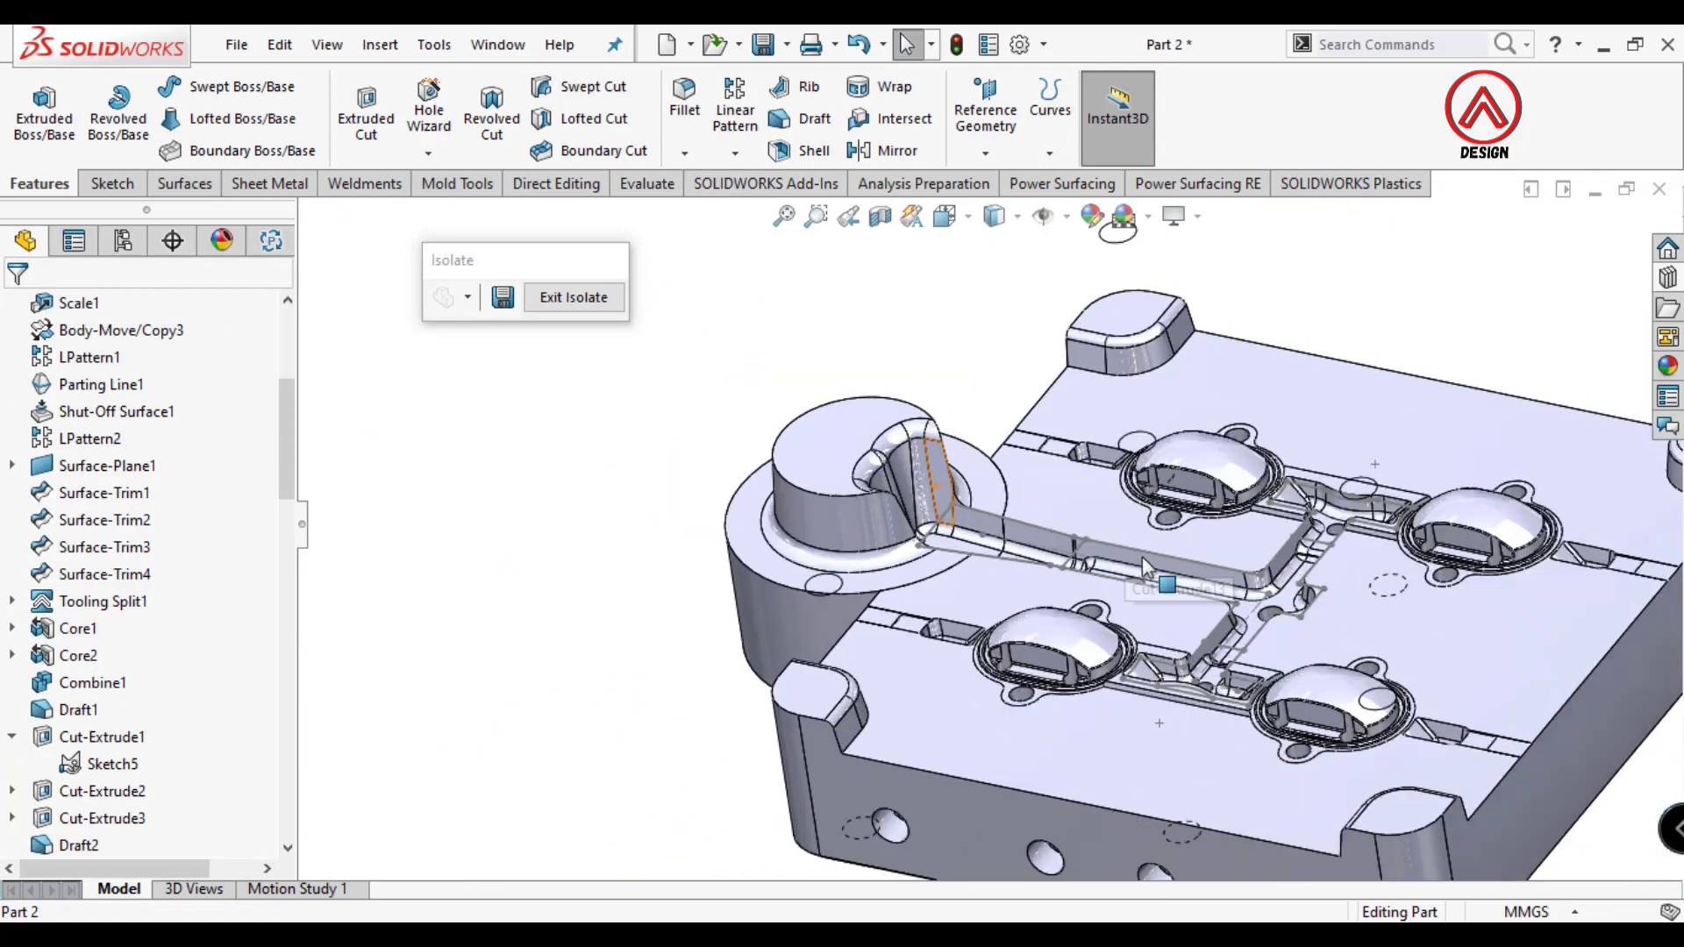
left_click(1104, 553)
left_click(1179, 474)
mouse_move(1051, 493)
middle_mouse_down()
mouse_move(1088, 601)
mouse_move(934, 451)
middle_mouse_up()
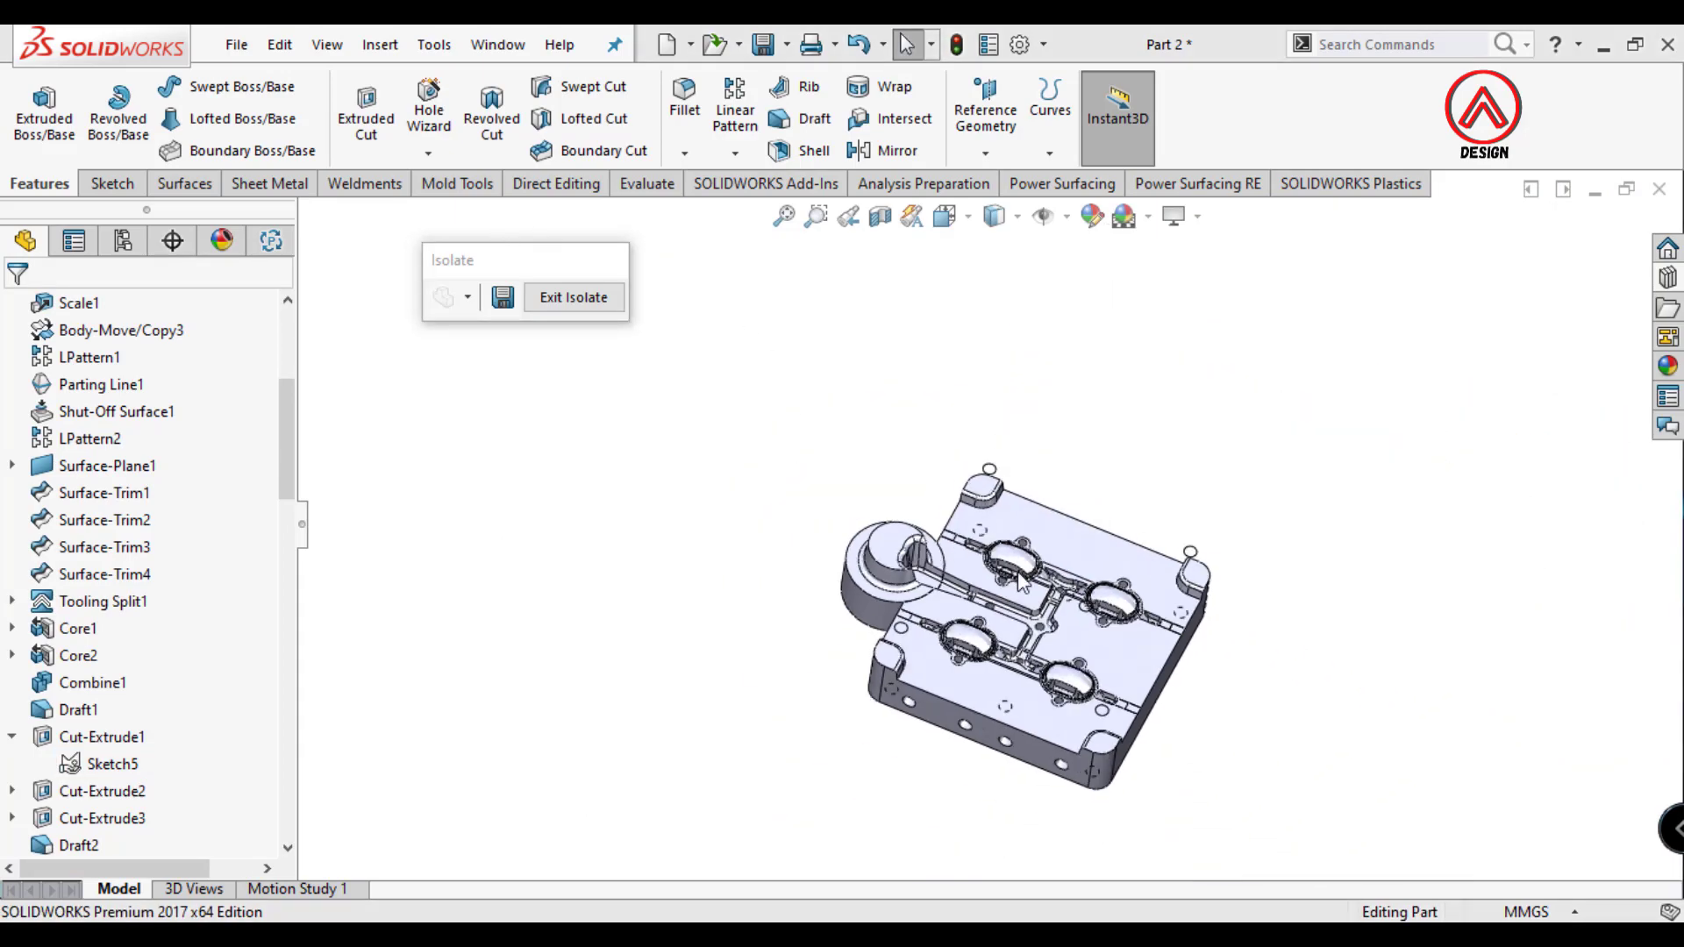
left_click(945, 216)
left_click(1079, 263)
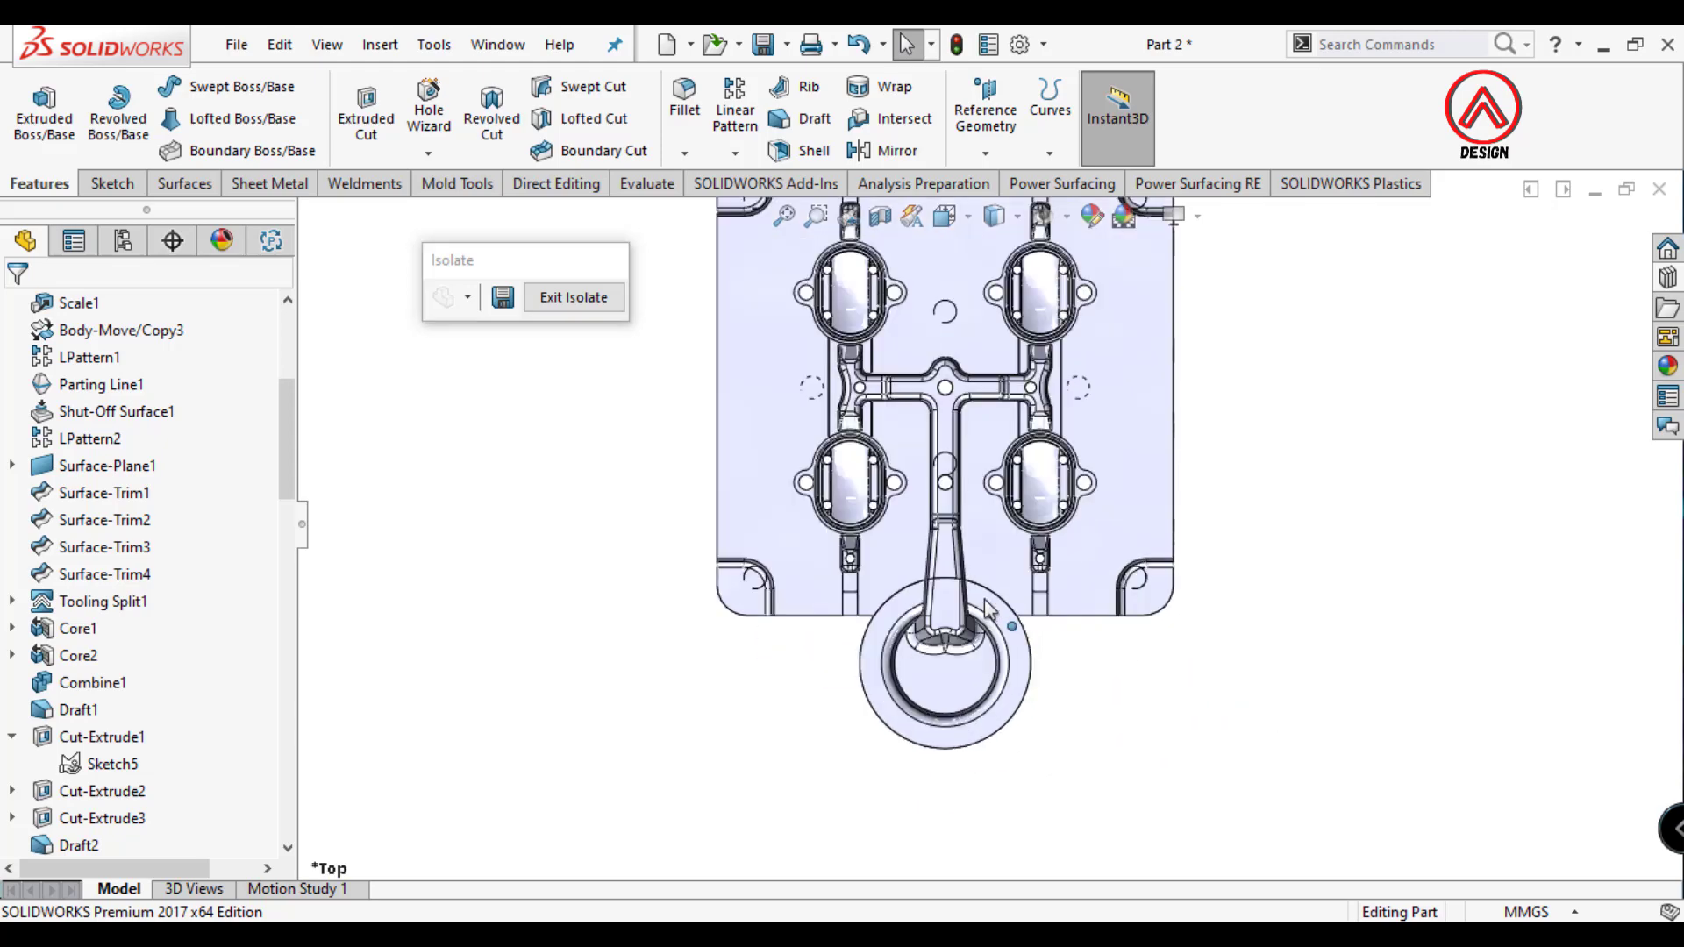
scroll(965, 561, "down", 3)
scroll(965, 561, "up", 5)
Edit Fillet16 to include the right inner runner edge in the 3 mm fillet.
left_click(958, 629)
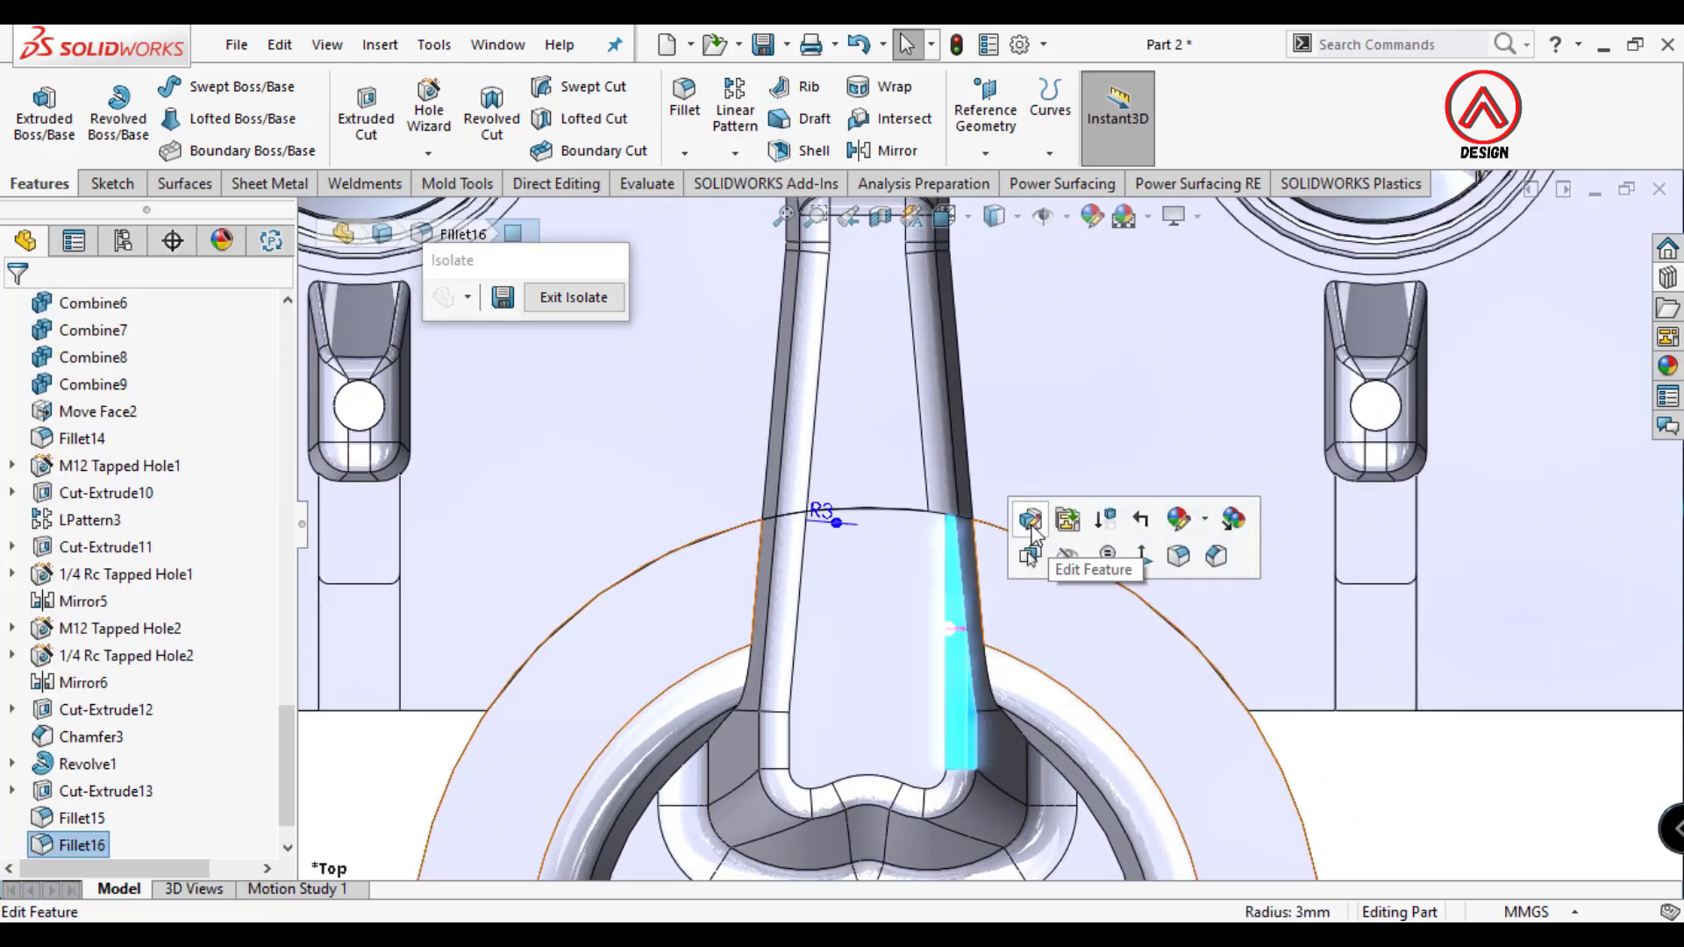
left_click(1024, 537)
left_click(956, 625)
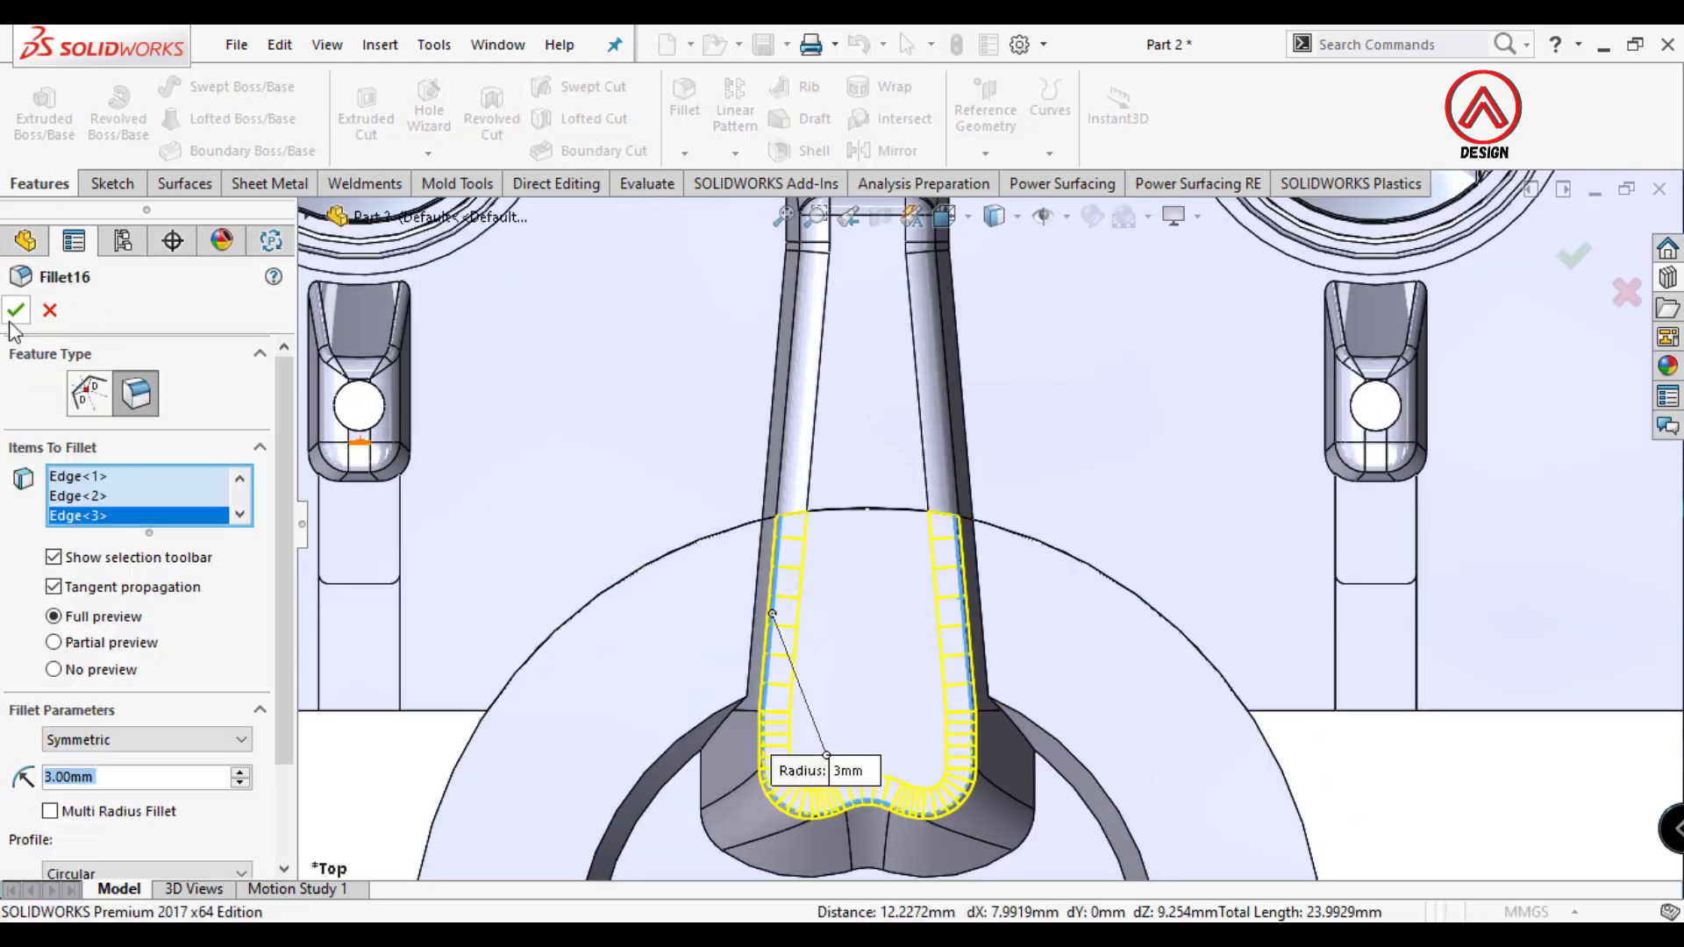
key("Return")
scroll(1015, 620, "up", 3)
scroll(1007, 582, "up", 3)
scroll(1165, 670, "down", 2)
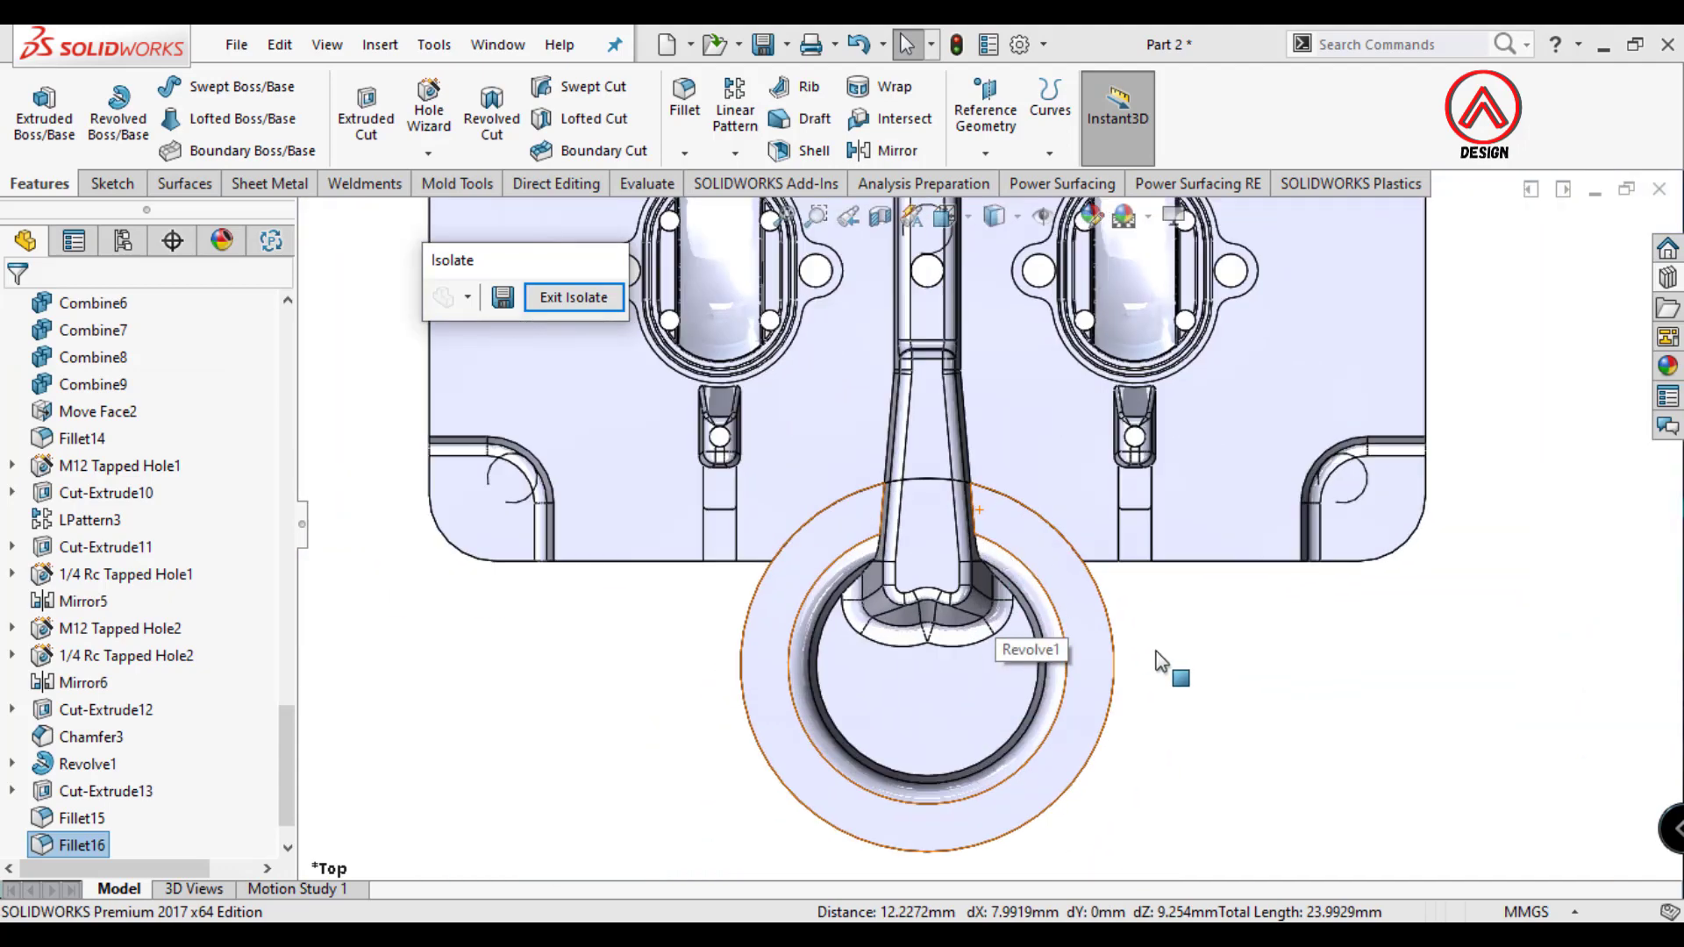
left_click_drag(286, 750, 291, 372)
Sketch an Ø8 circle on the Top Plane over the runner near the bushing.
left_click(91, 439)
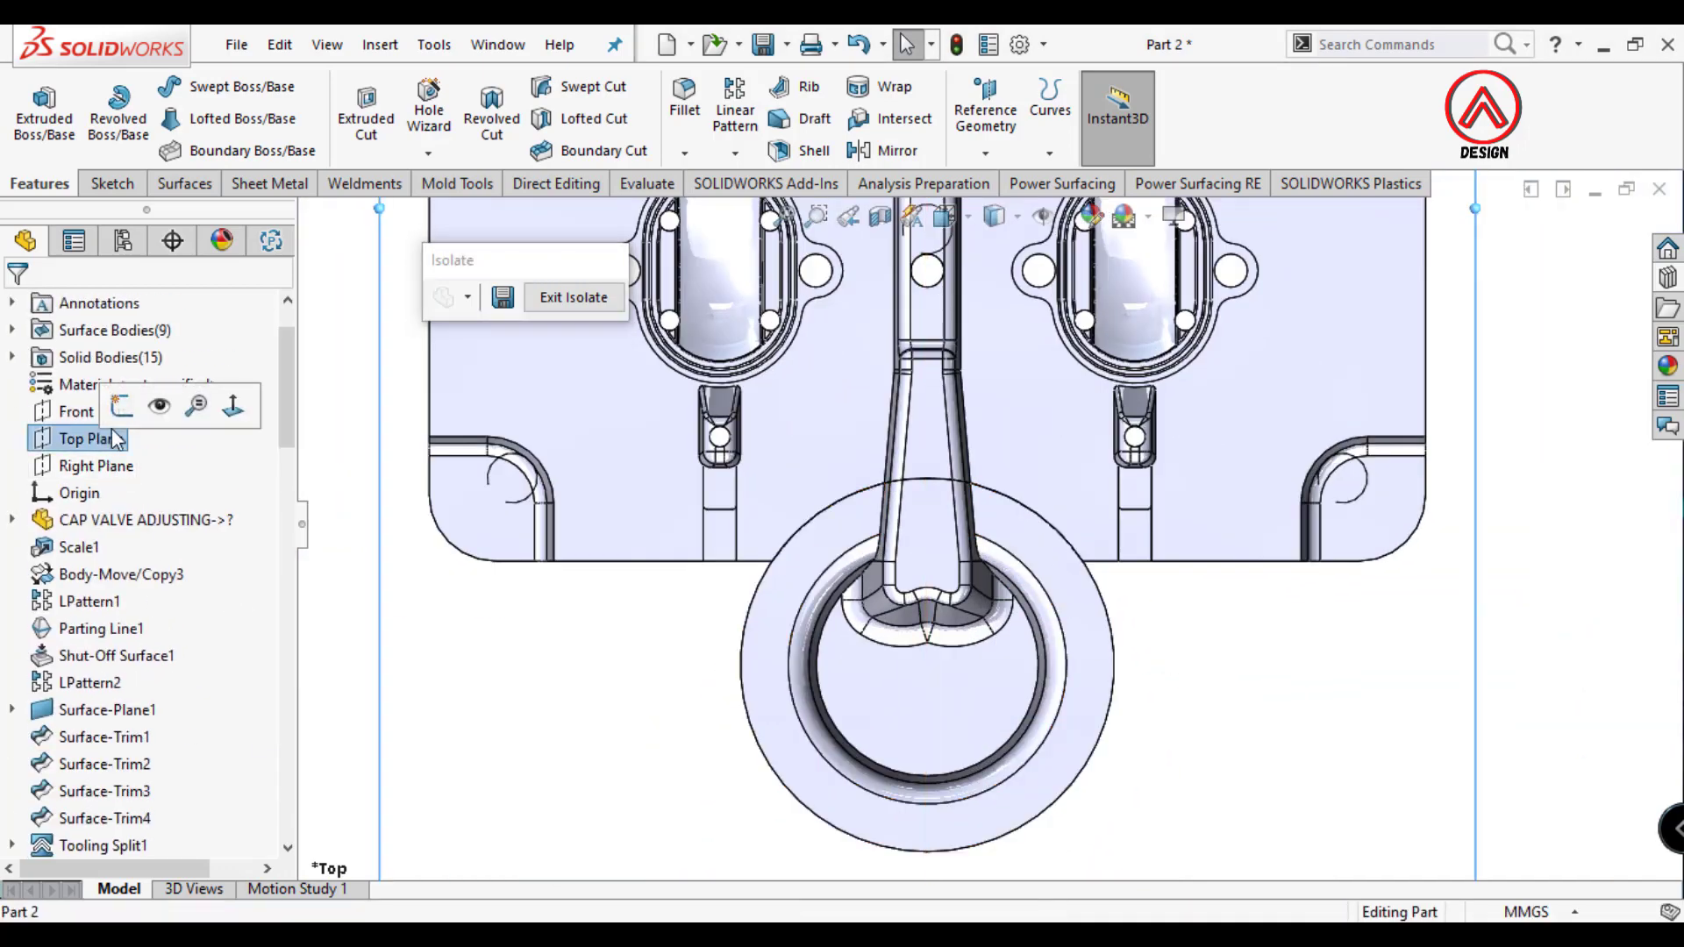
left_click(143, 403)
left_click(211, 86)
scroll(928, 526, "down", 2)
left_click(928, 525)
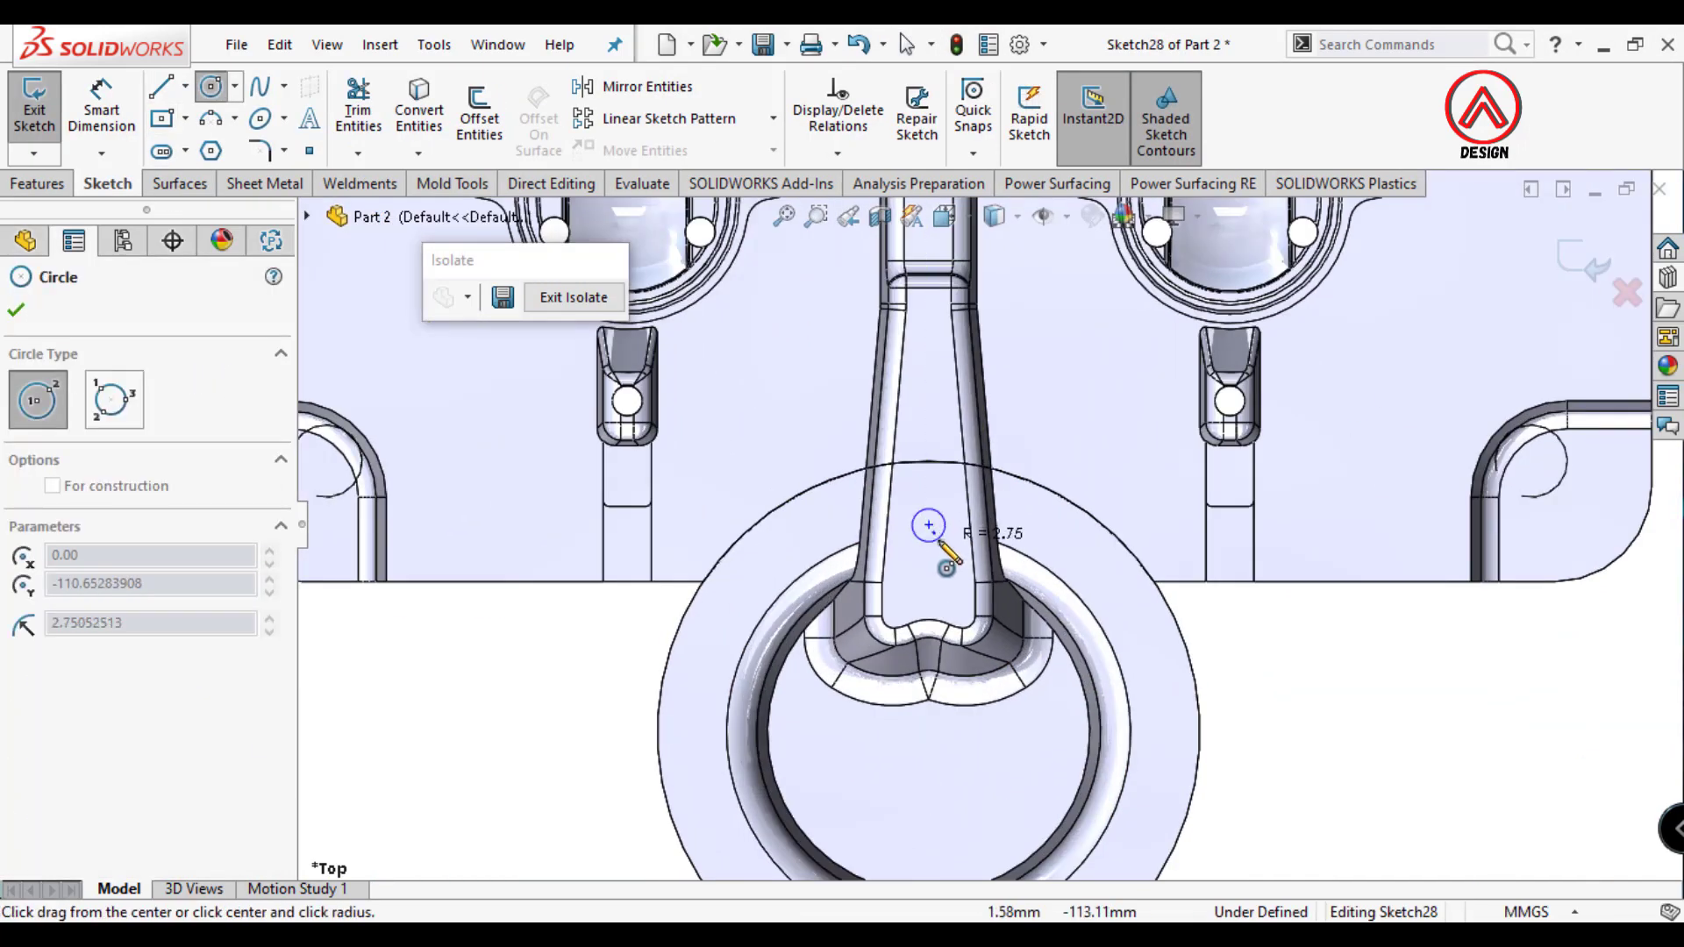
left_click(947, 527)
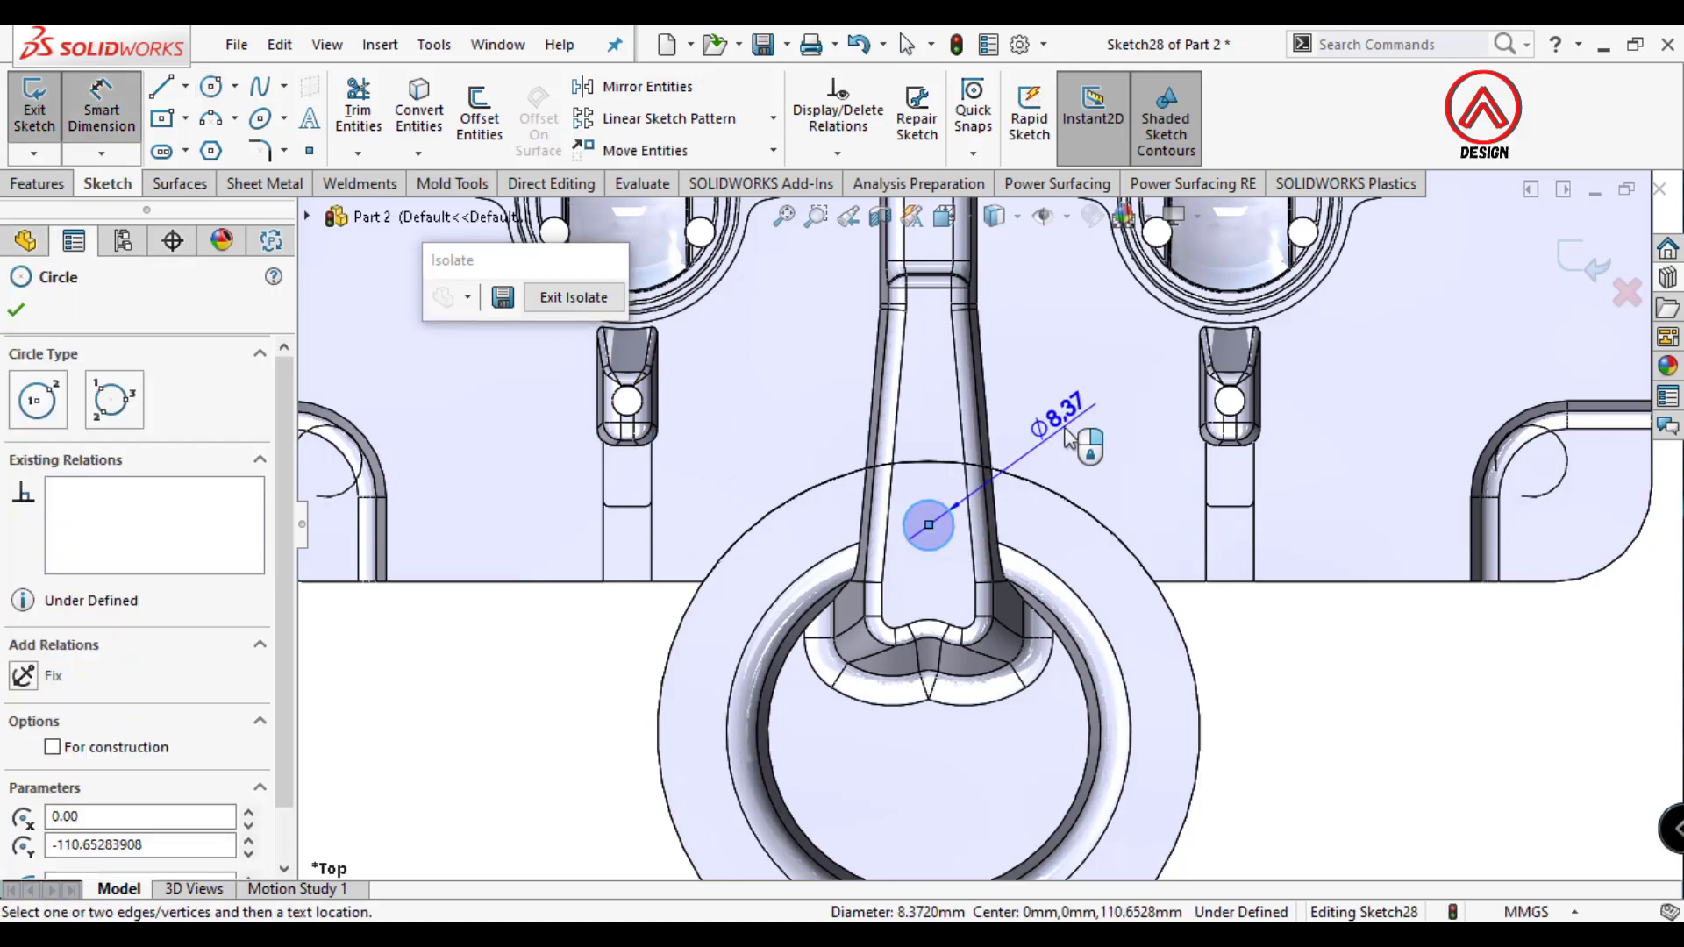
left_click(1062, 417)
type("8.37200356mm")
key("Return")
Dimension the circle's centre 110 mm from the origin.
left_click(928, 524)
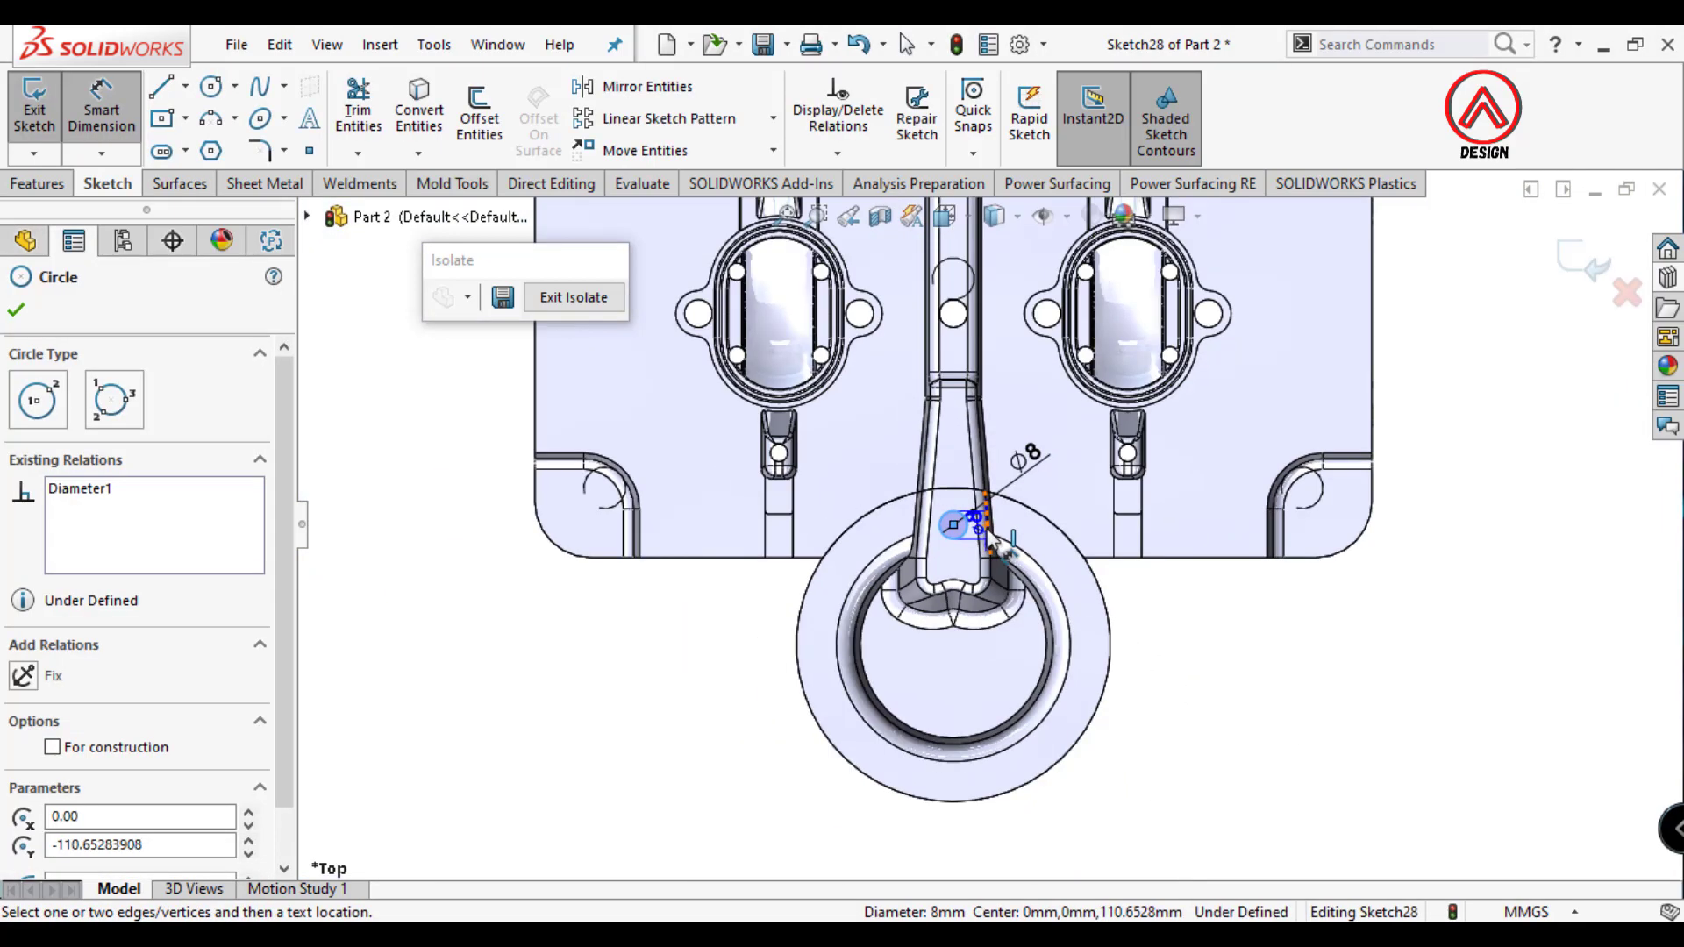
scroll(928, 526, "up", 3)
left_click(905, 300)
scroll(1106, 574, "down", 2)
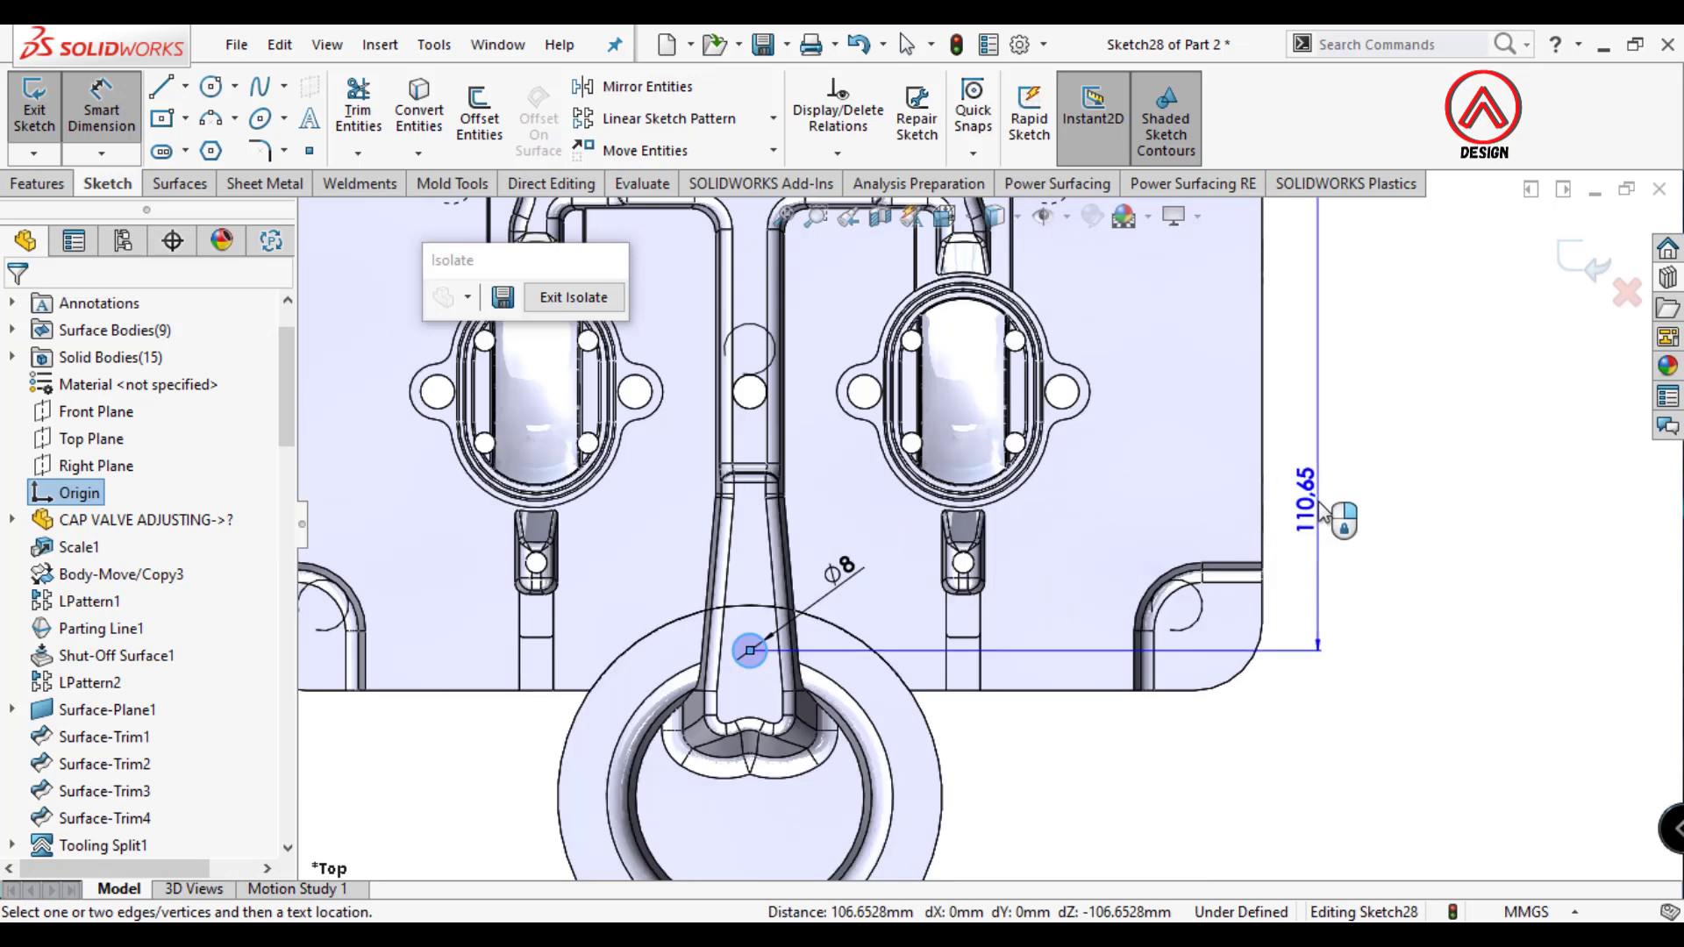
left_click(1324, 579)
type("110")
key("Return")
left_click(1097, 787)
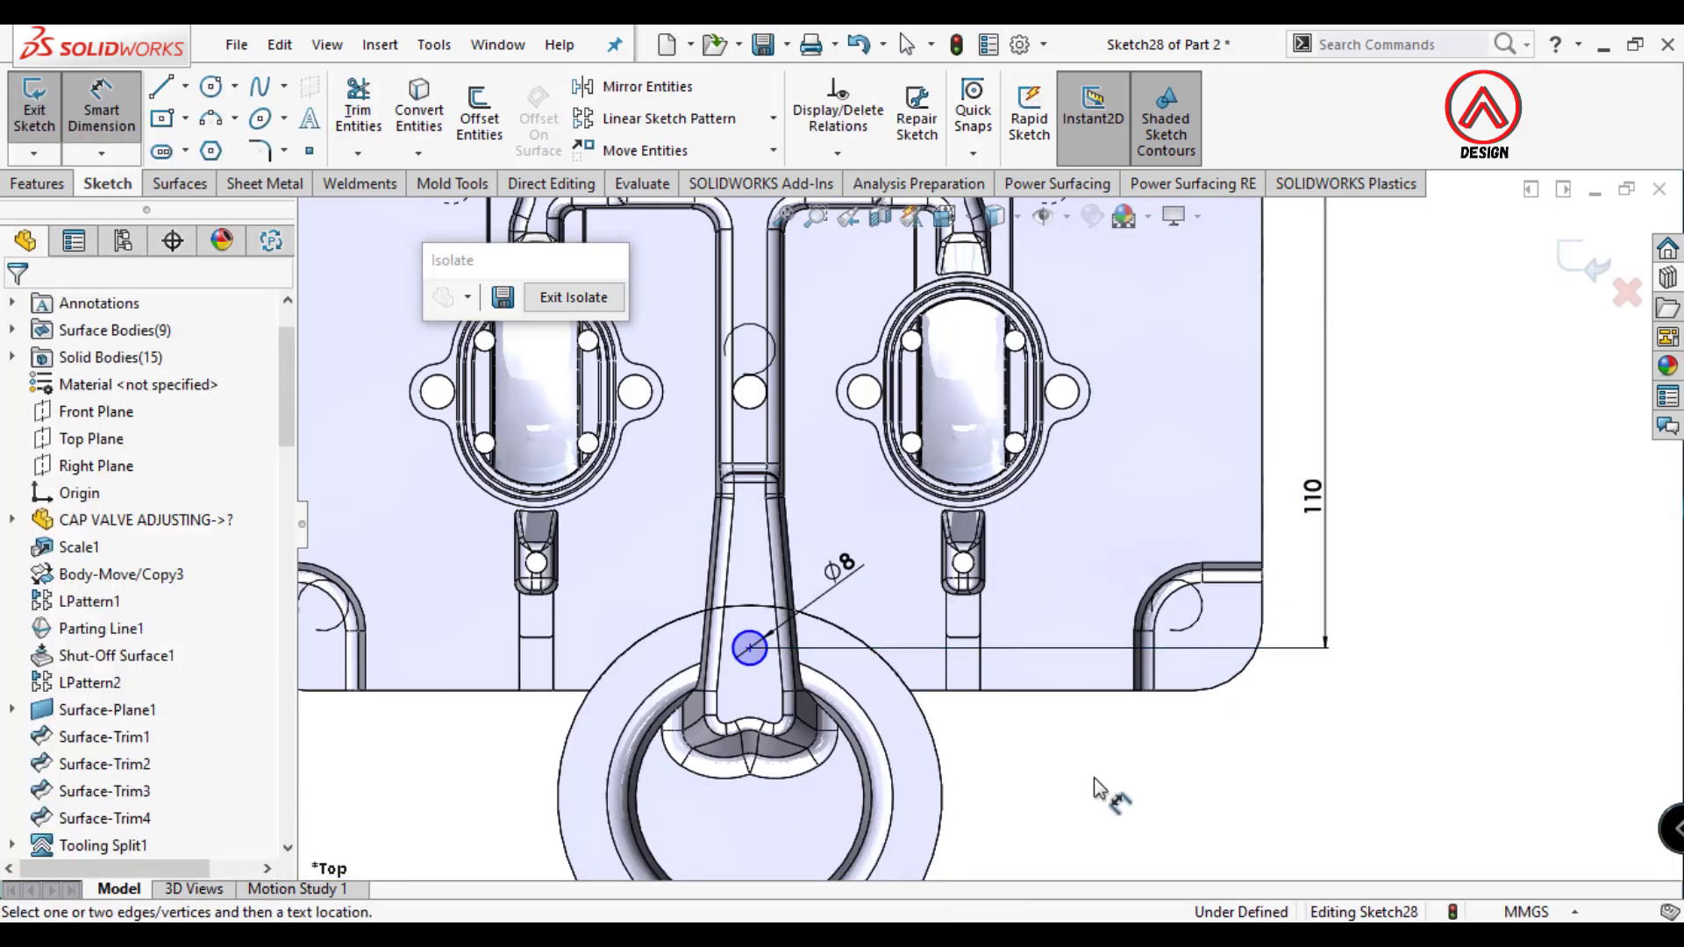
key("Escape")
left_click(750, 649)
scroll(984, 517, "up", 2)
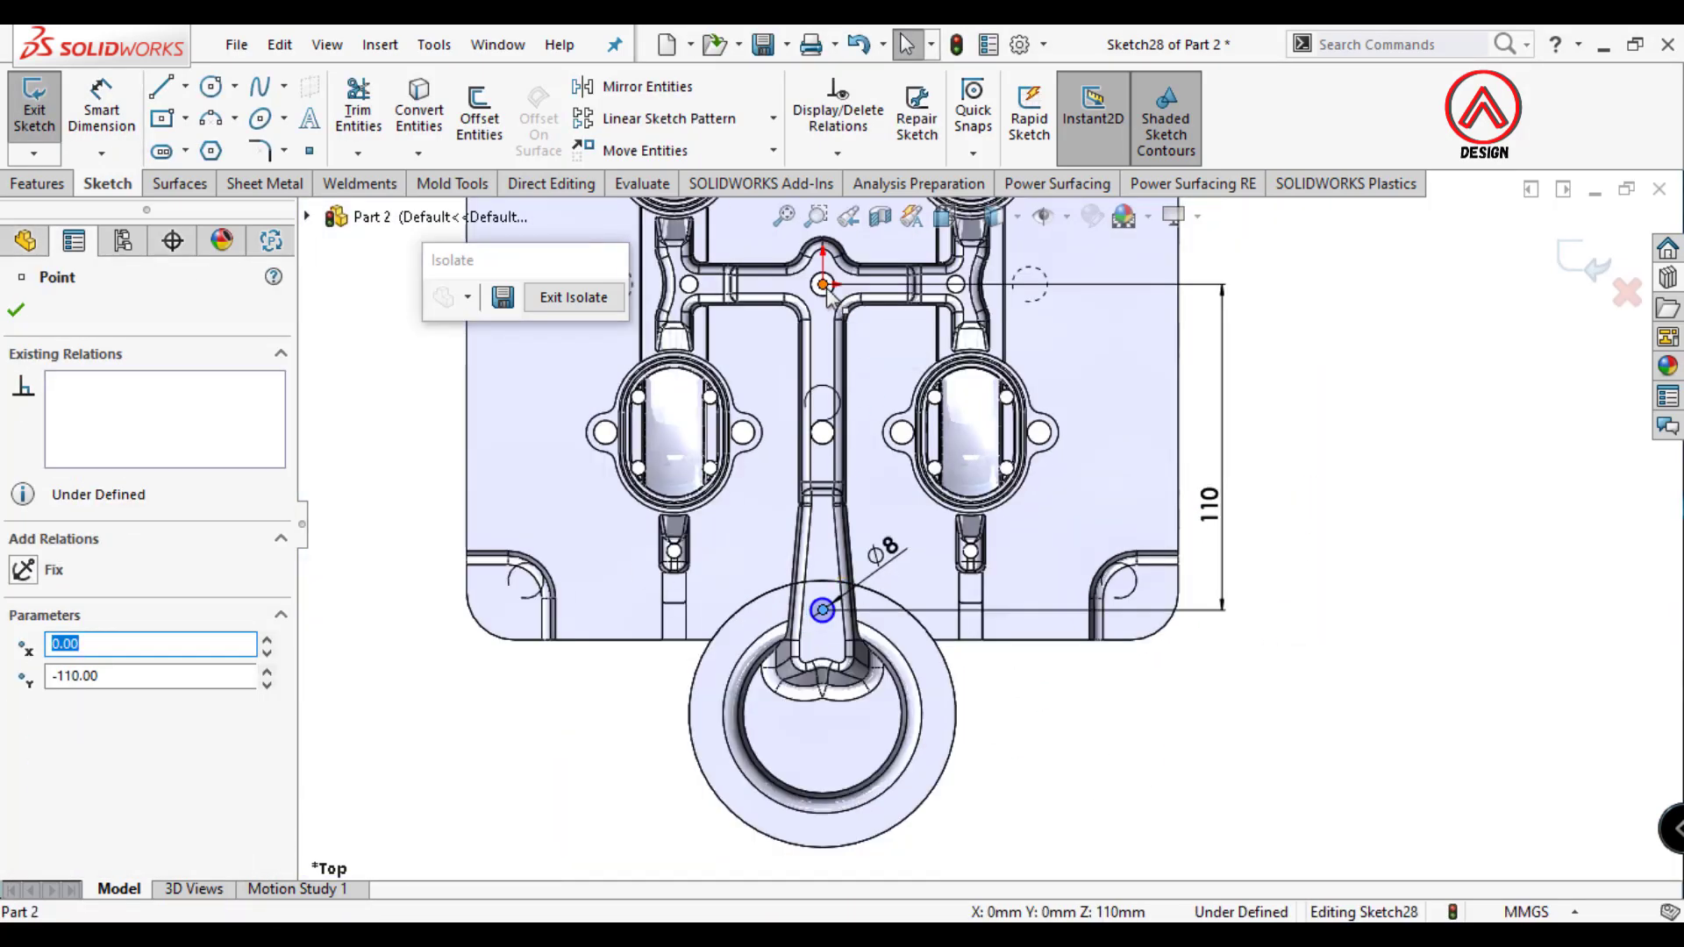
left_click(822, 283, "ctrl")
Cut the Ø8 circle Through All – Both, limited to the round bushing body.
left_click(37, 183)
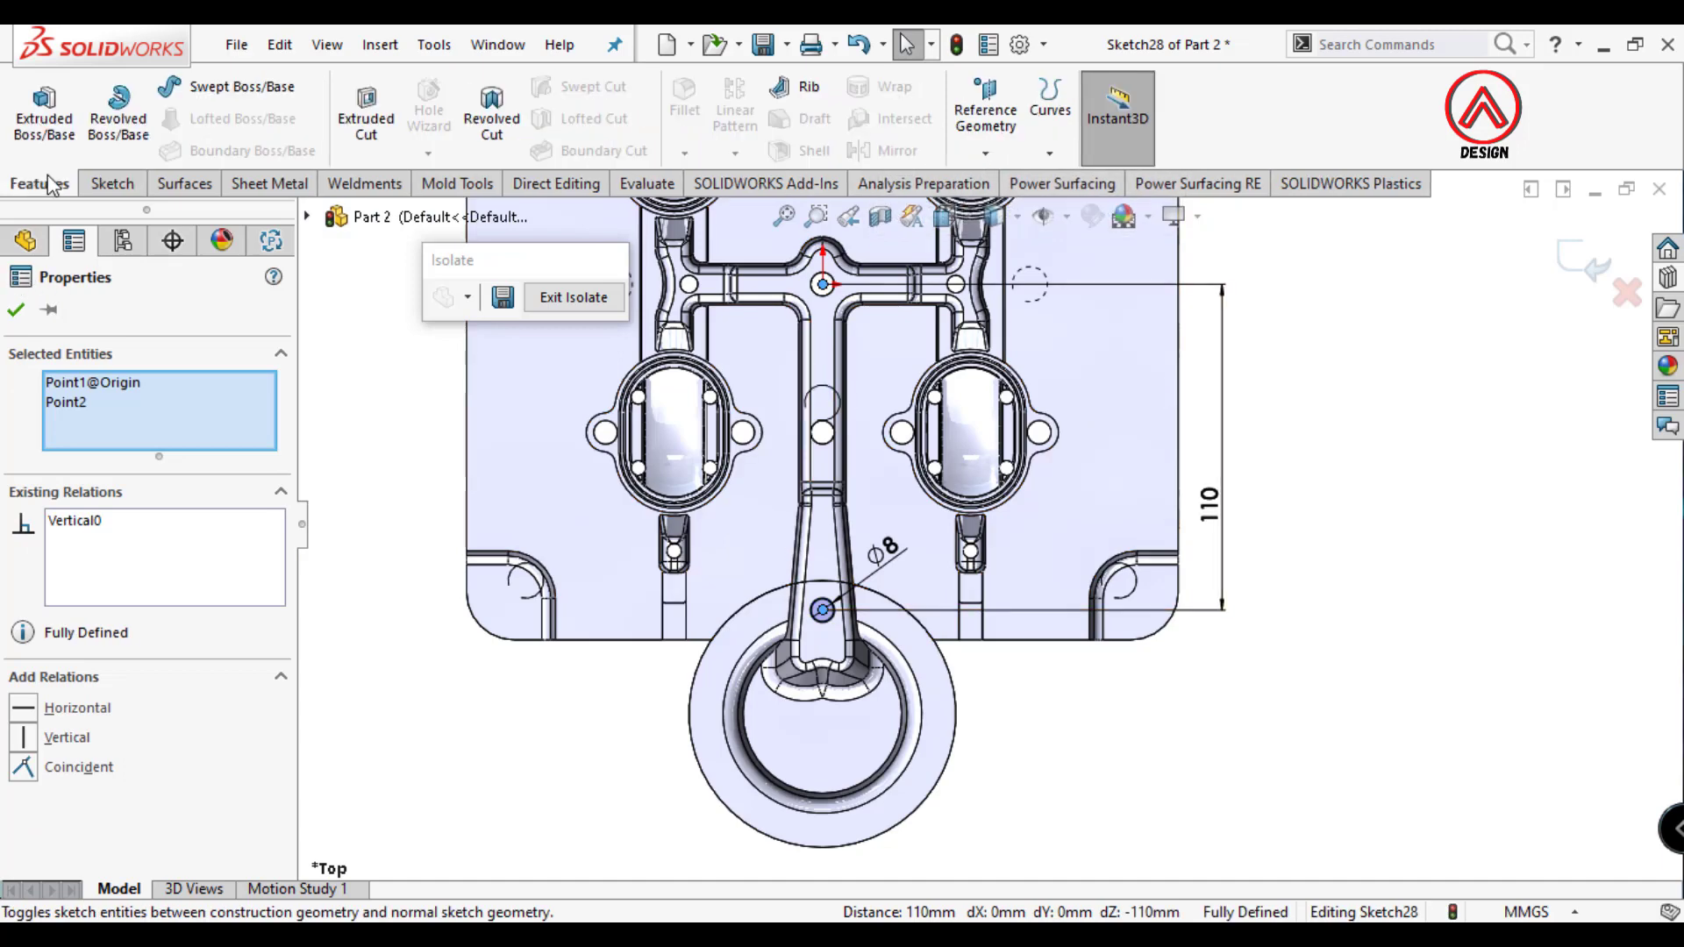
left_click(365, 122)
left_click(149, 458)
left_click(132, 516)
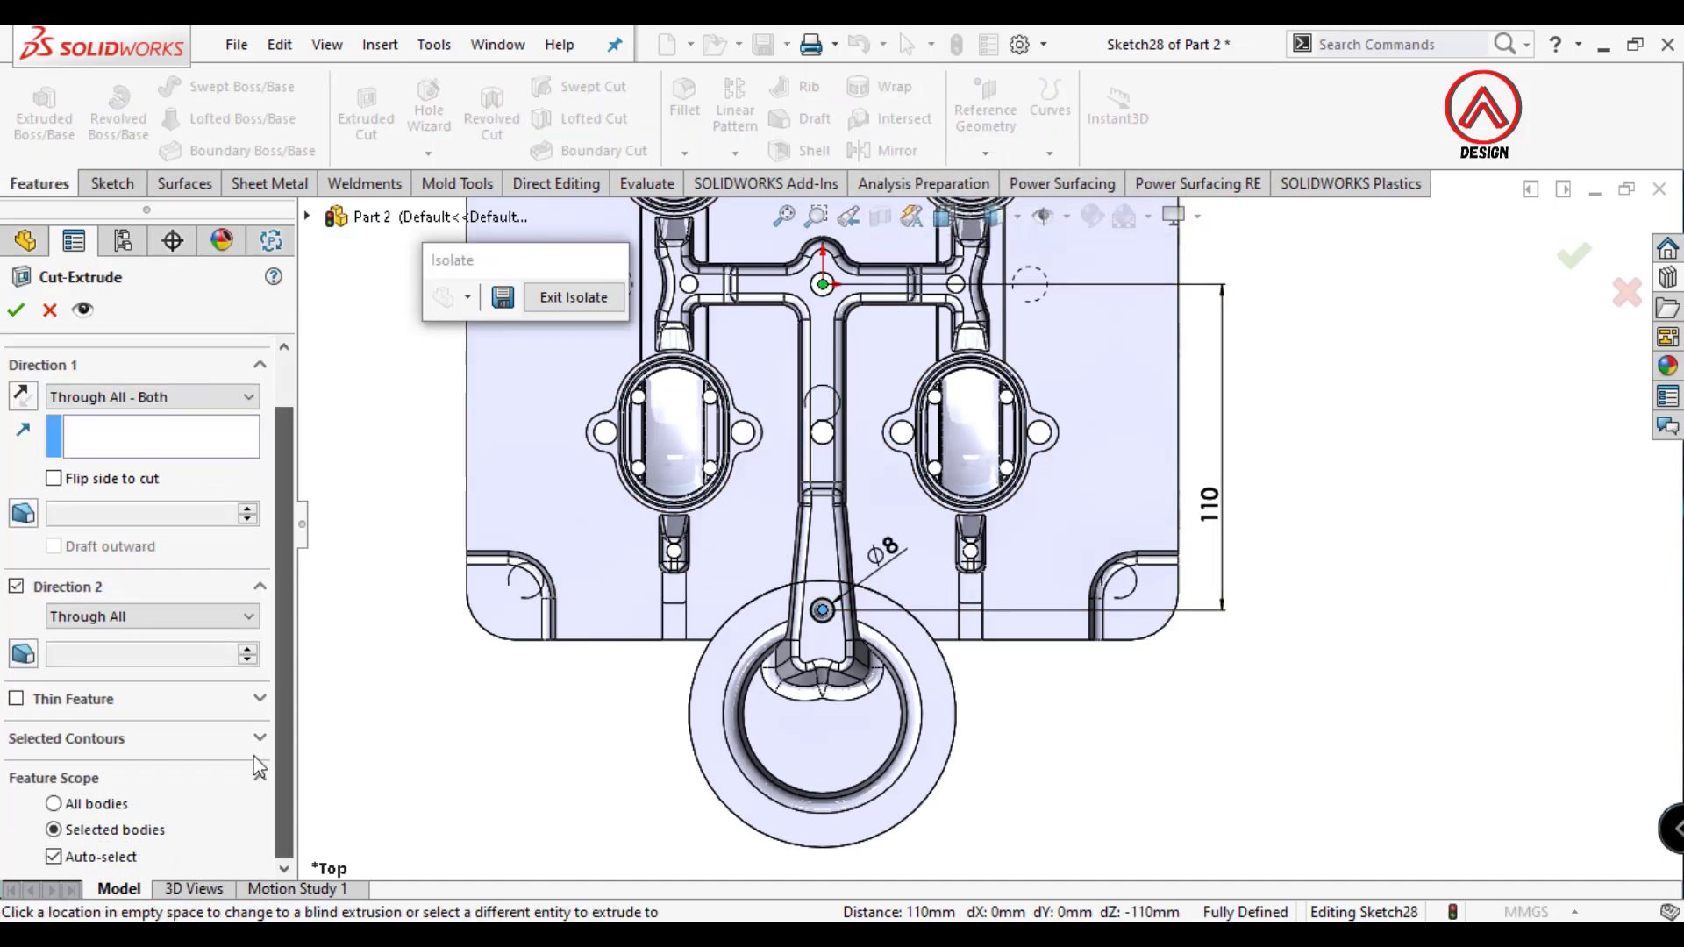
scroll(141, 614, "down", 3)
left_click(135, 826)
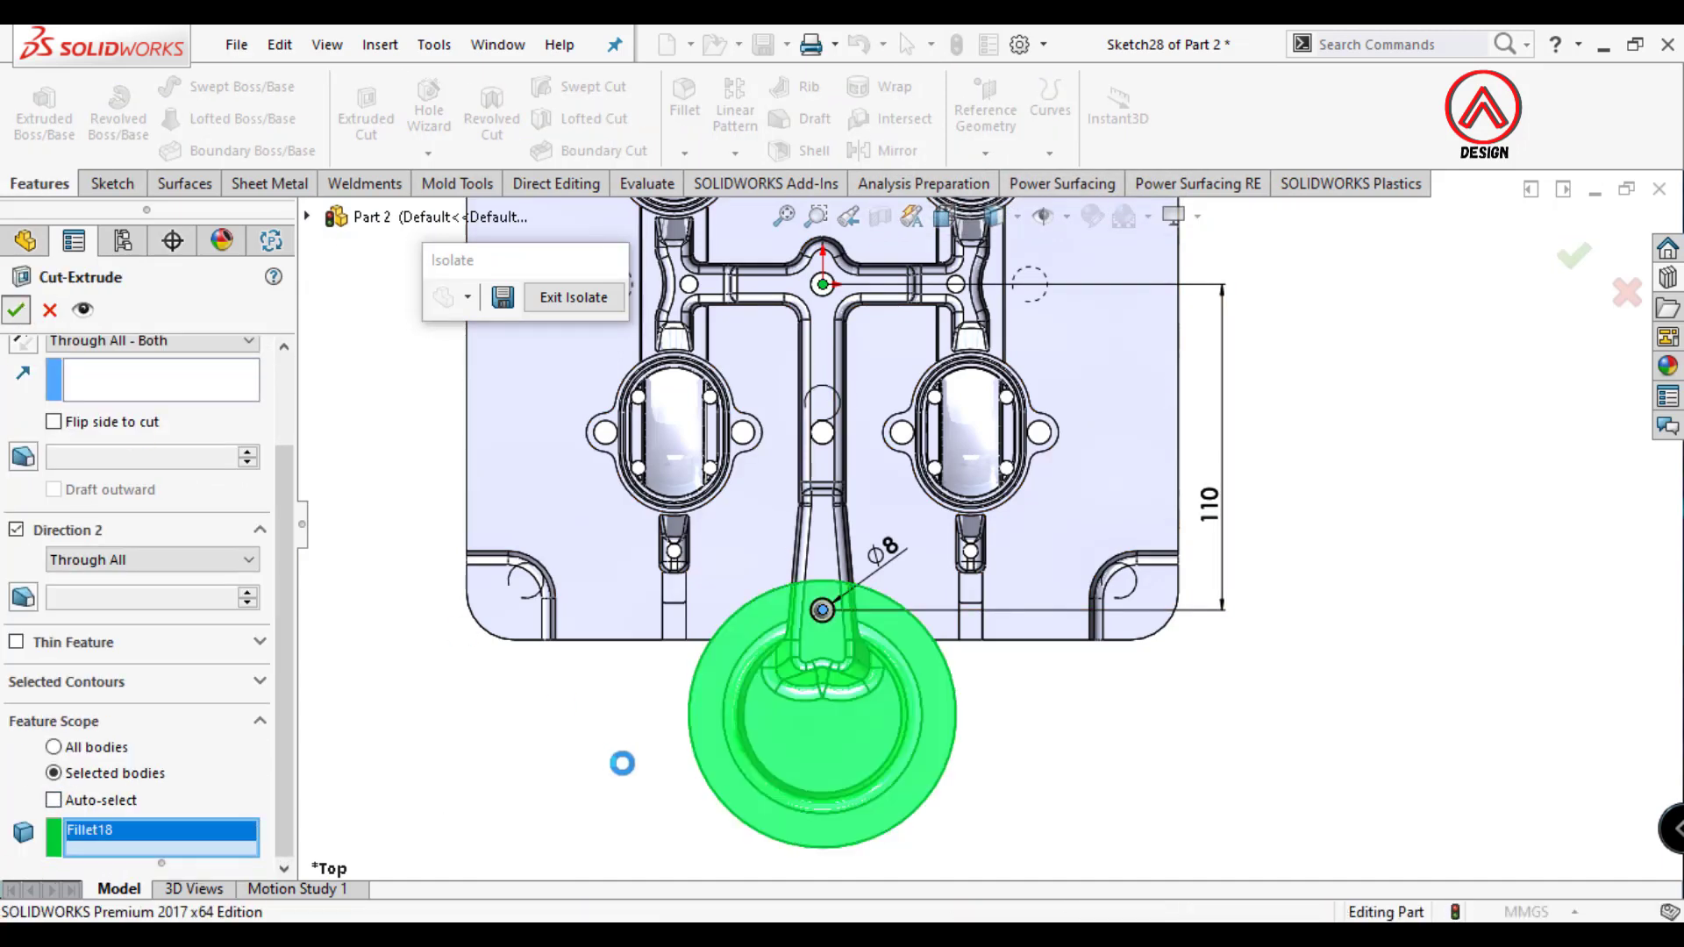
middle_click_drag(966, 688, 779, 470)
right_click(772, 458)
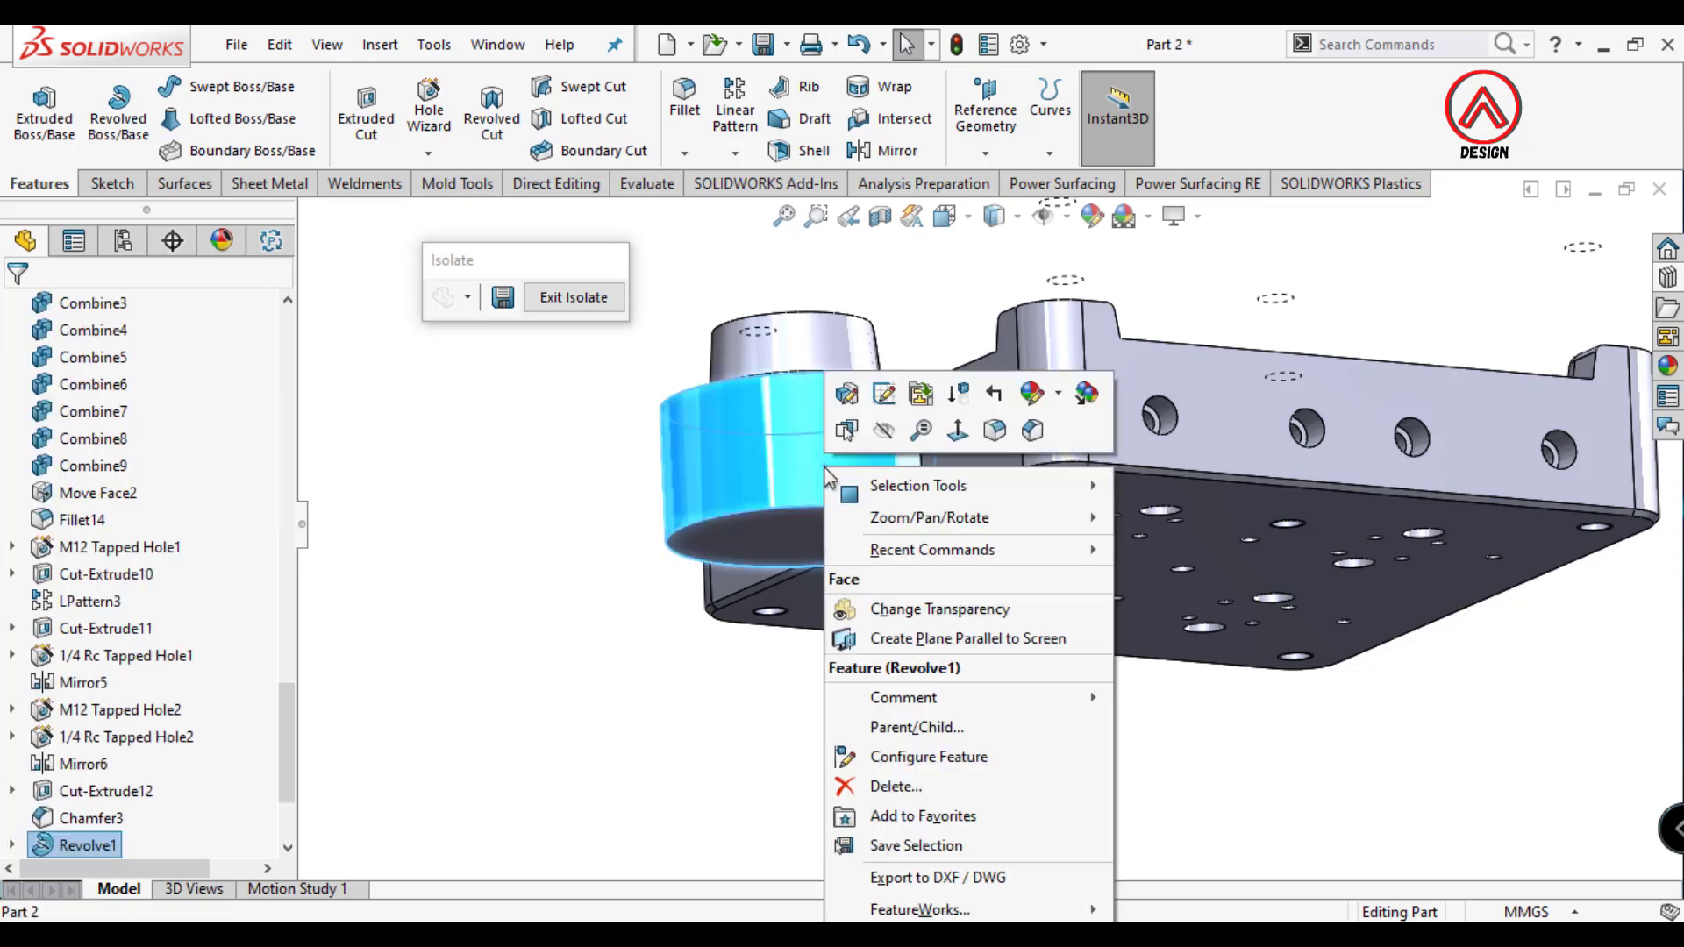
Hide the mold plate body and select the bushing's circular end face.
left_click(1223, 442)
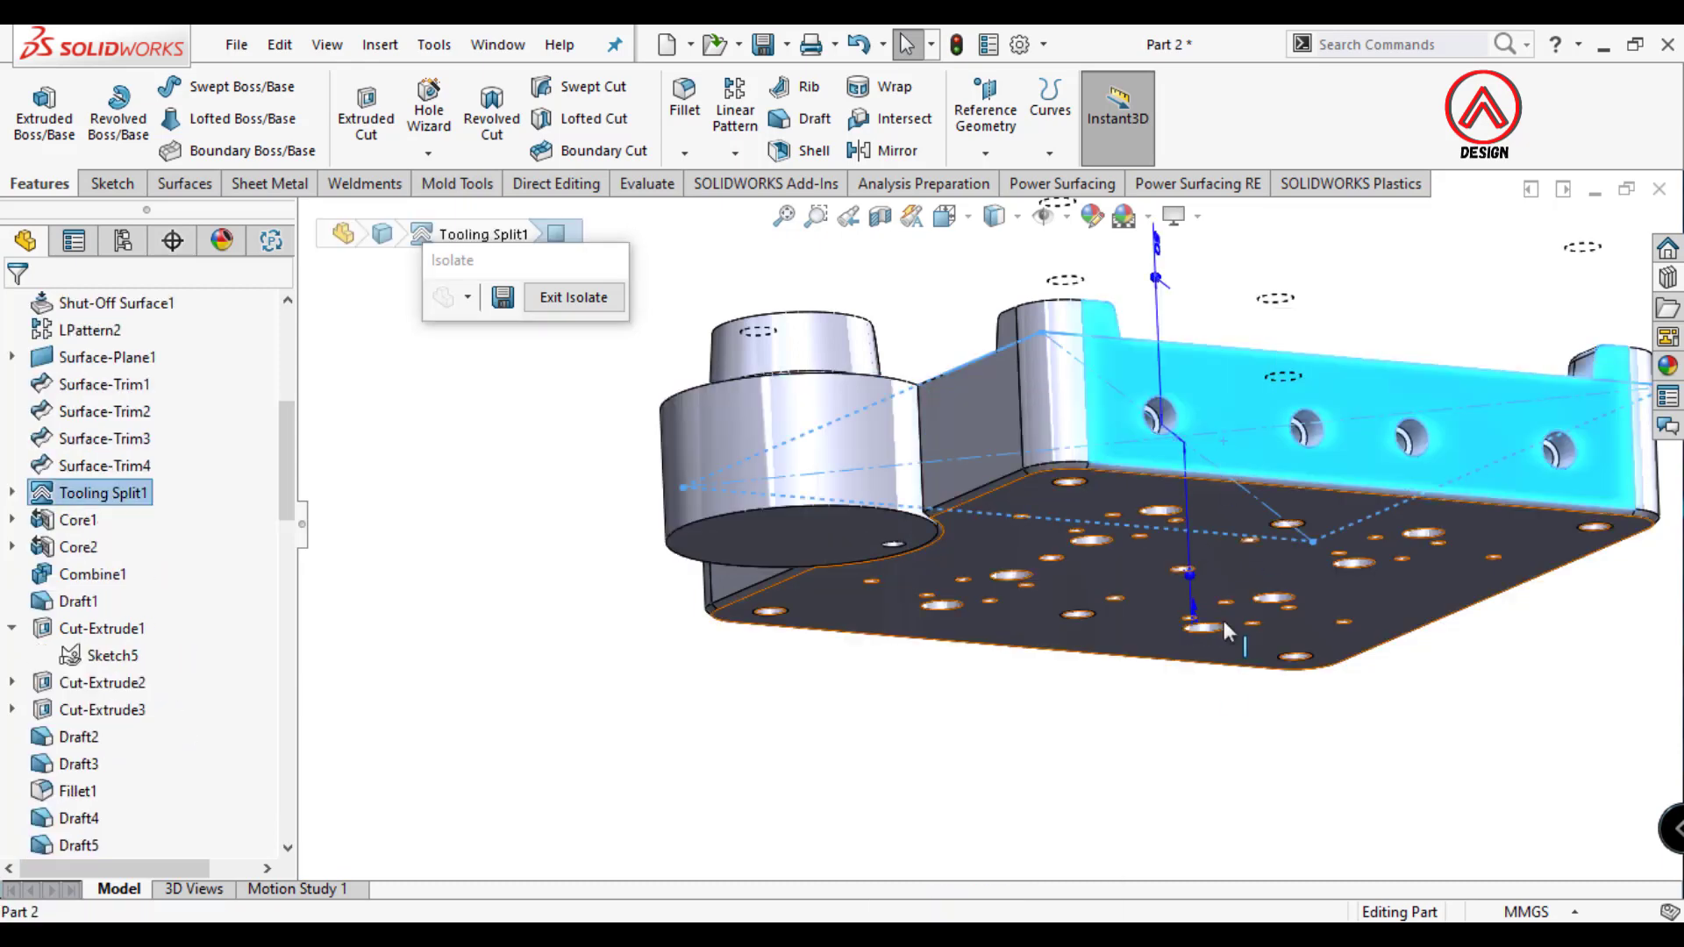
left_click(1232, 312)
left_click(1346, 288)
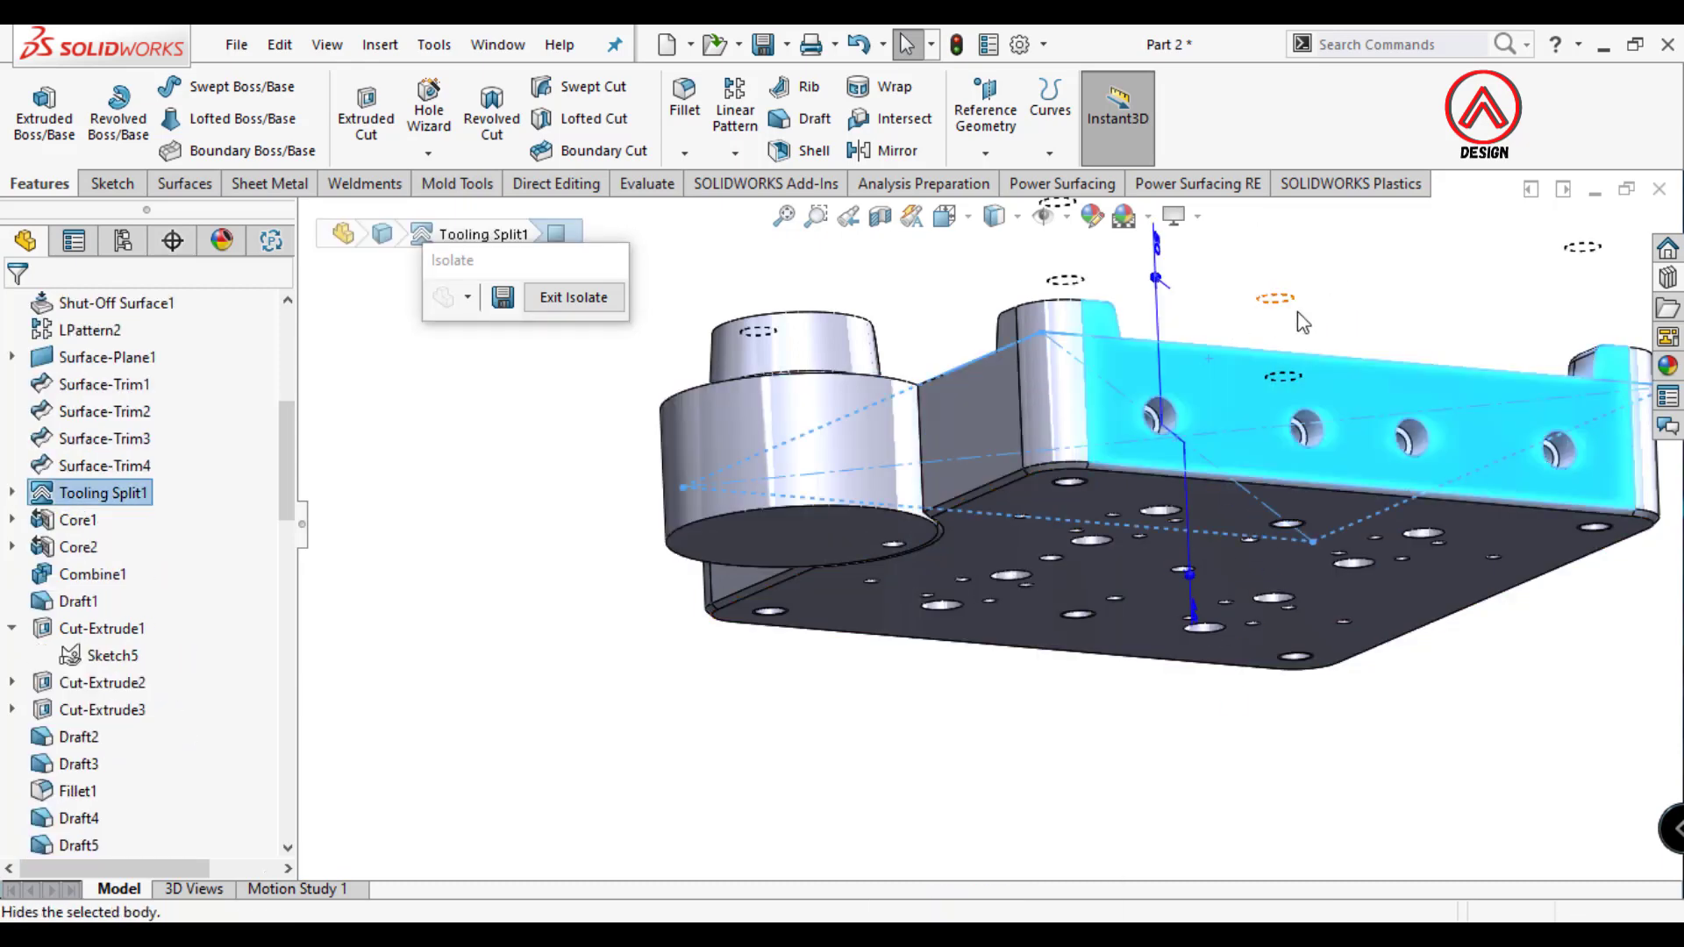
left_click(1042, 675)
scroll(965, 614, "down", 2)
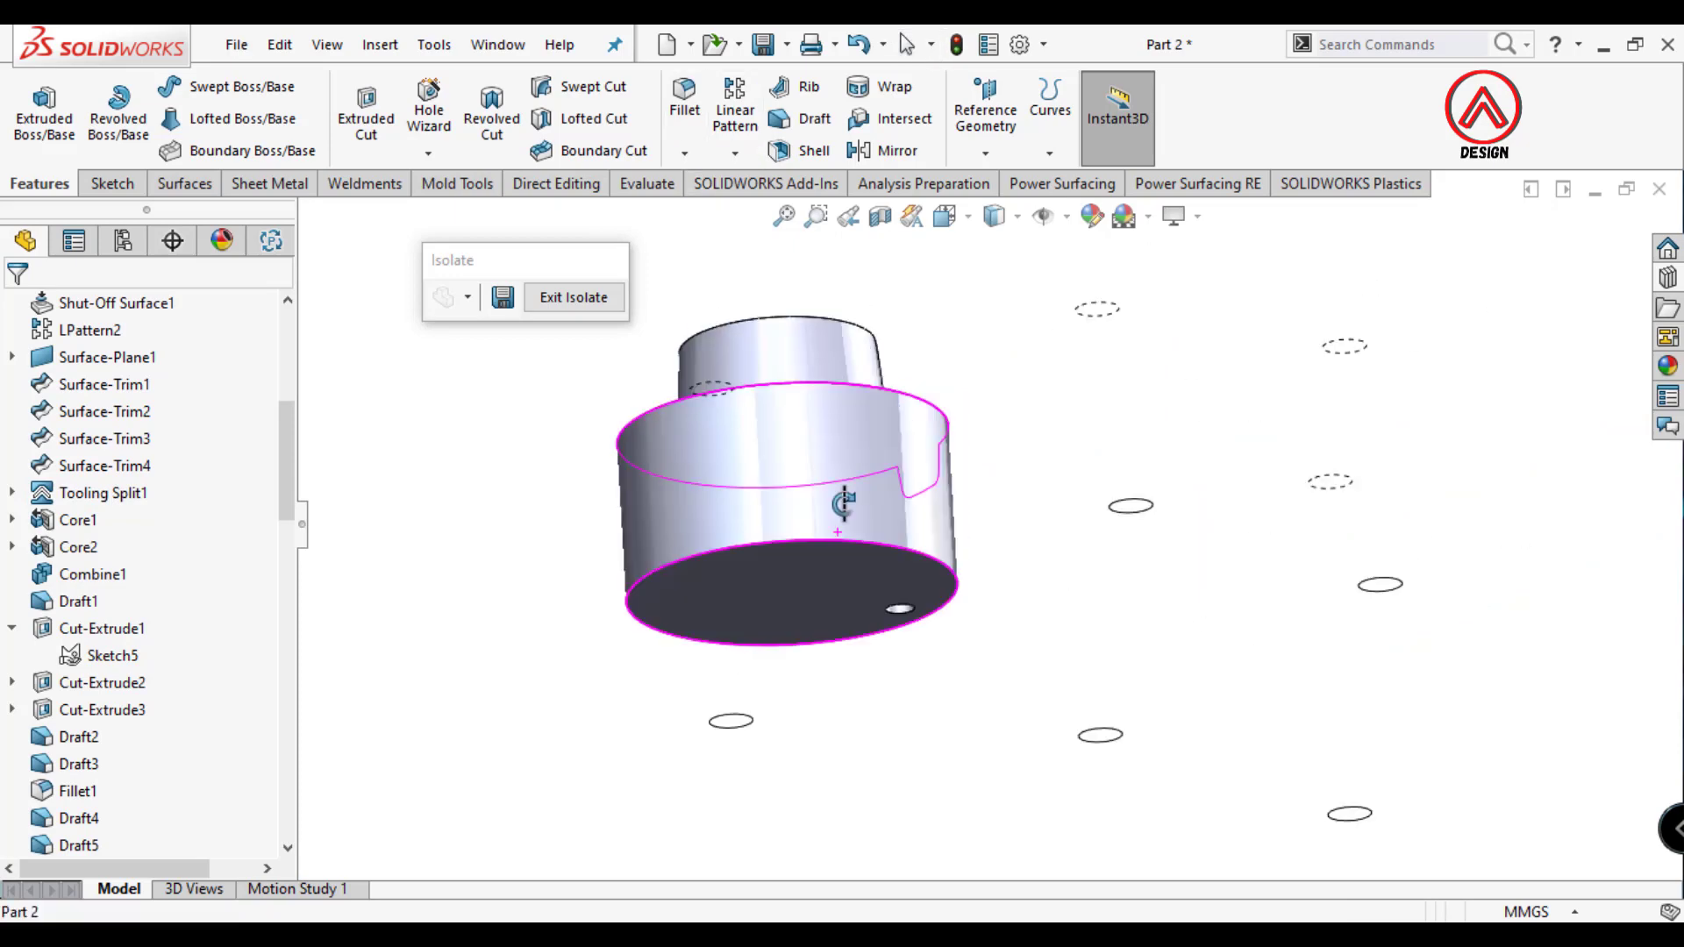
middle_click_drag(965, 614, 858, 560)
left_click(856, 549)
left_click(998, 577)
left_click(989, 424)
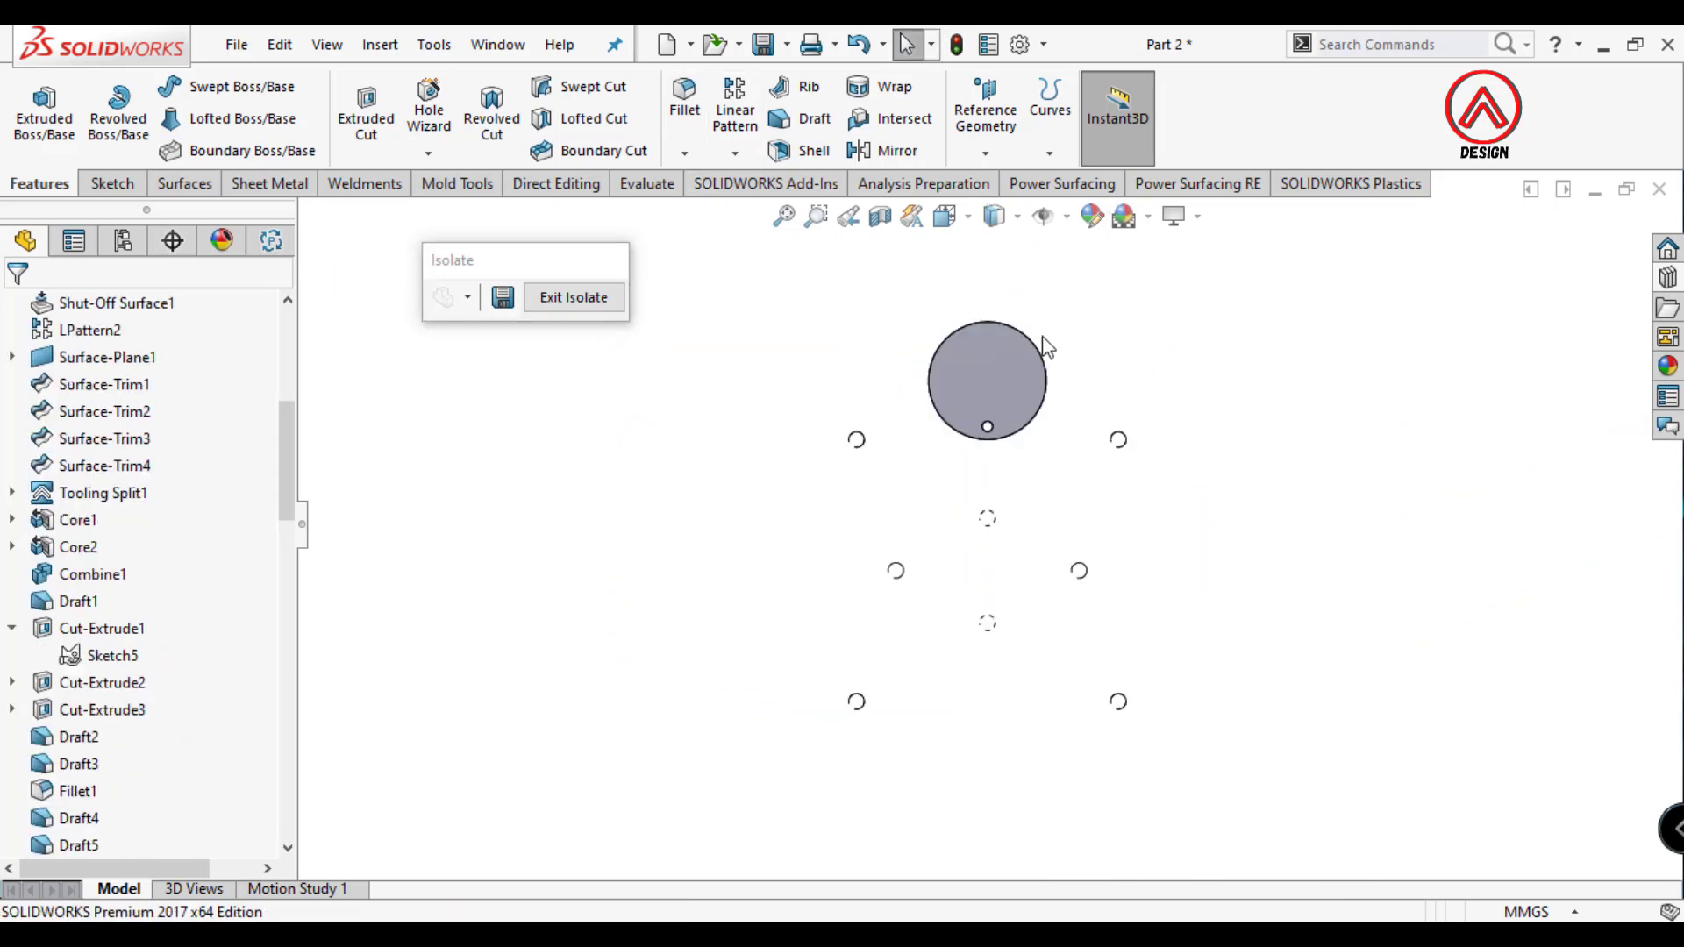
scroll(951, 484, "down", 3)
left_click(954, 488)
Set up a Hole Wizard bottoming tapped hole, M12, with a blind tap drill.
left_click(429, 127)
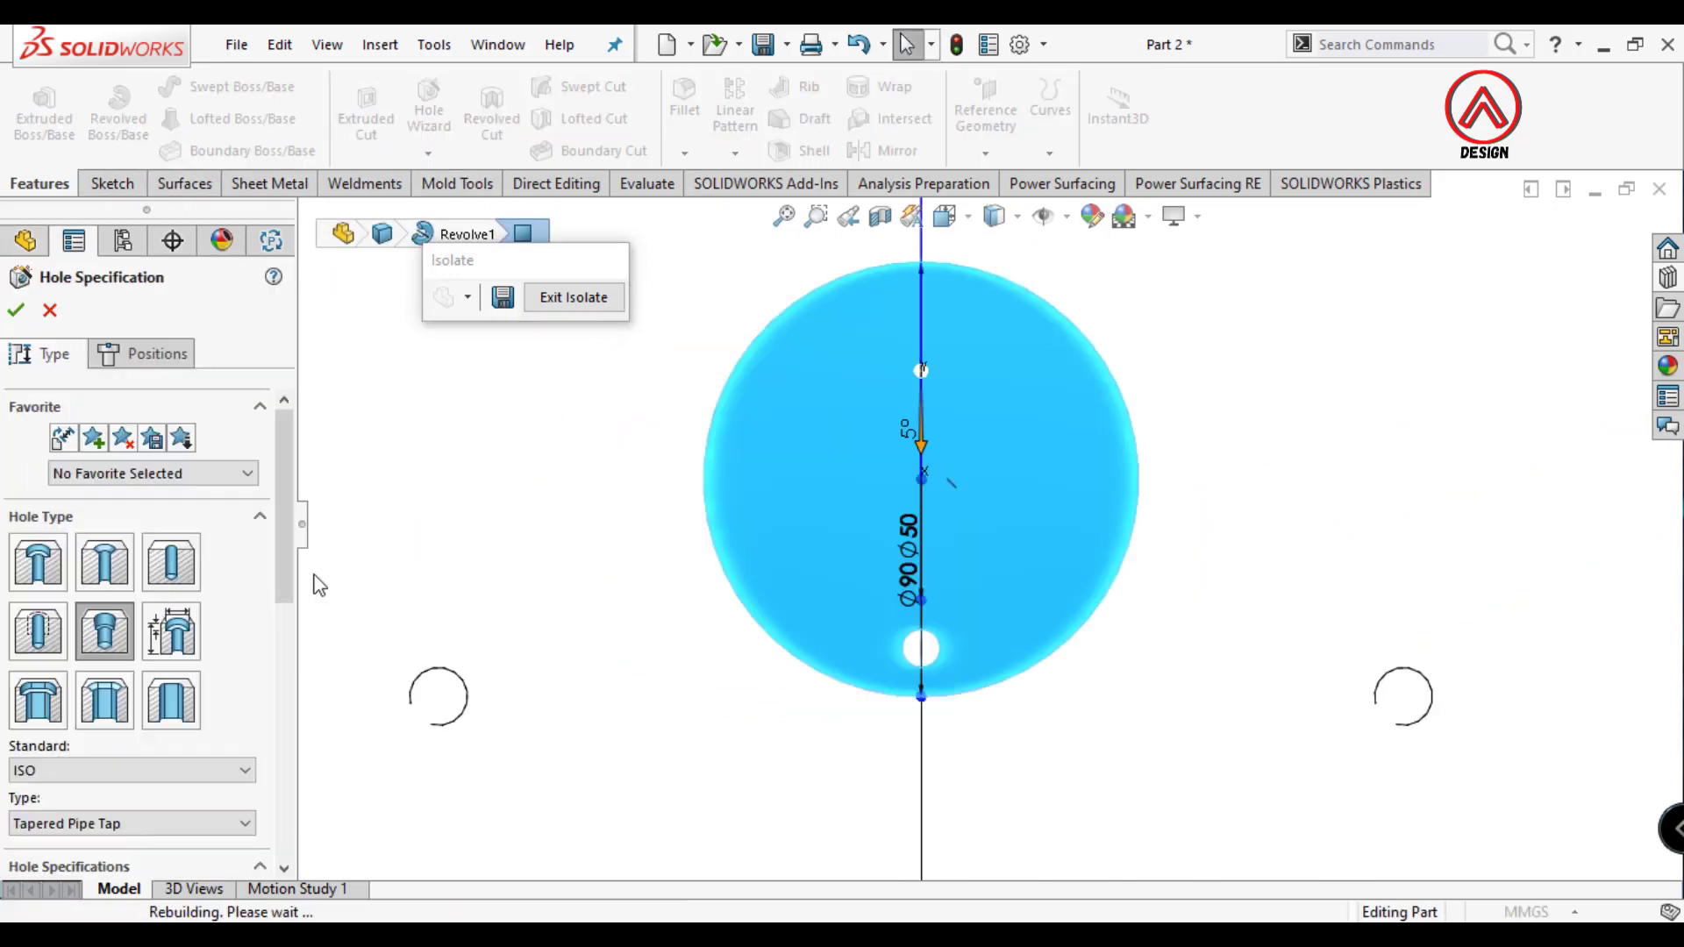
left_click(38, 631)
left_click(535, 540)
scroll(264, 614, "down", 5)
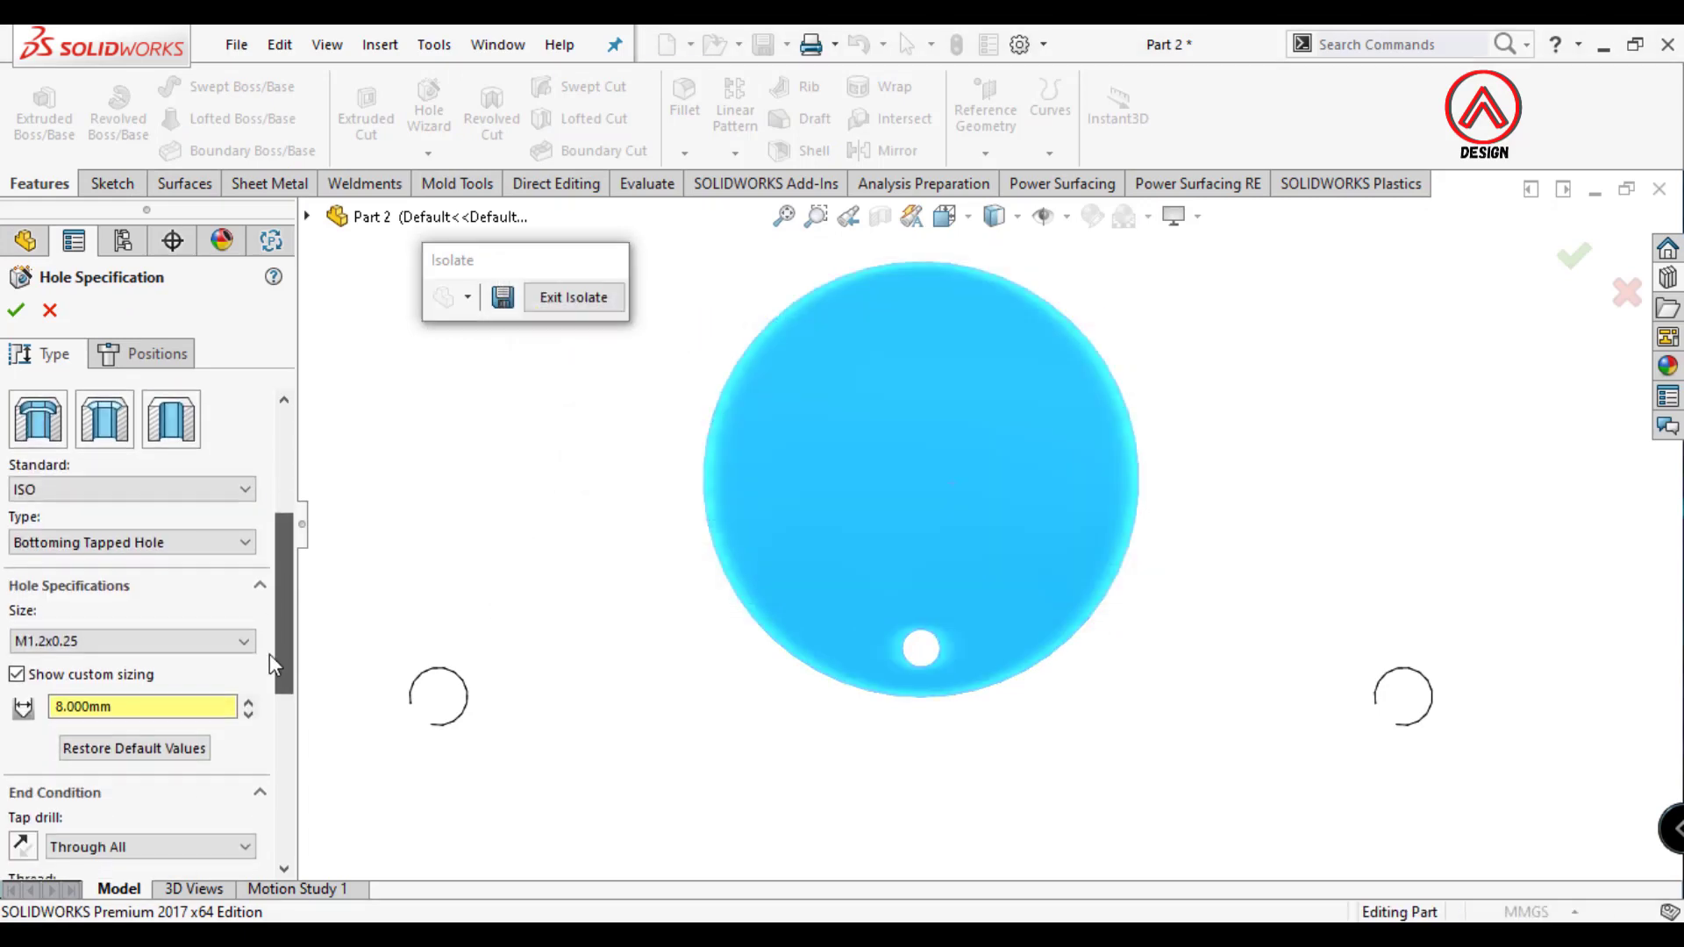
left_click(120, 740)
left_click(114, 617)
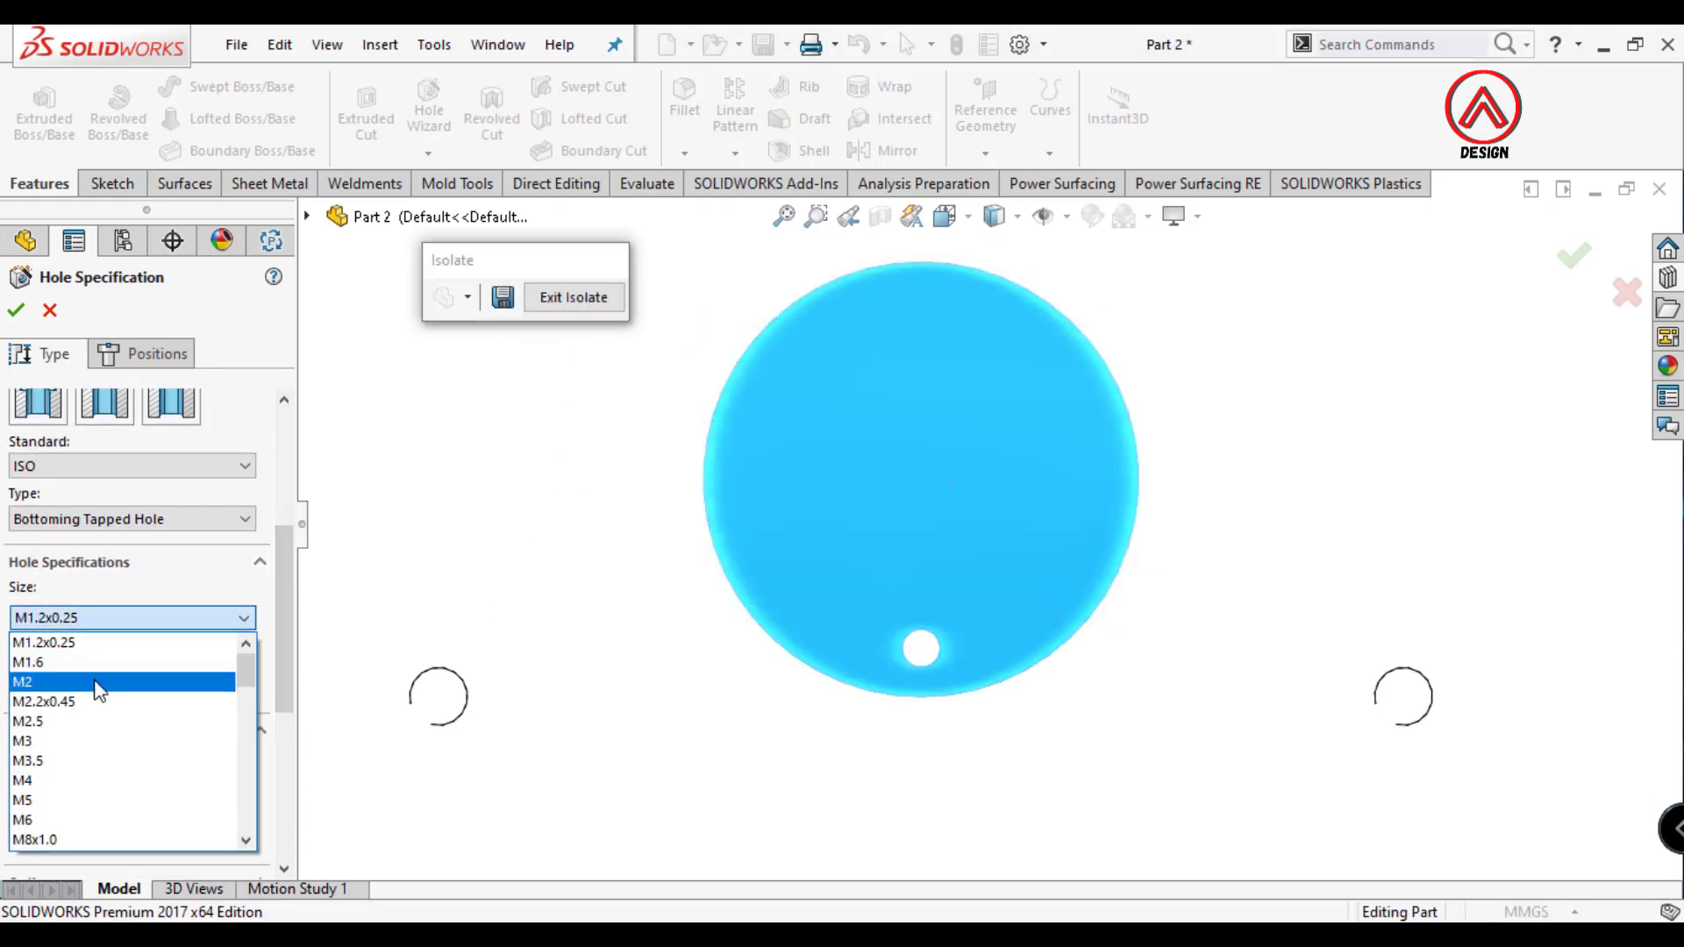
scroll(90, 827, "down", 2)
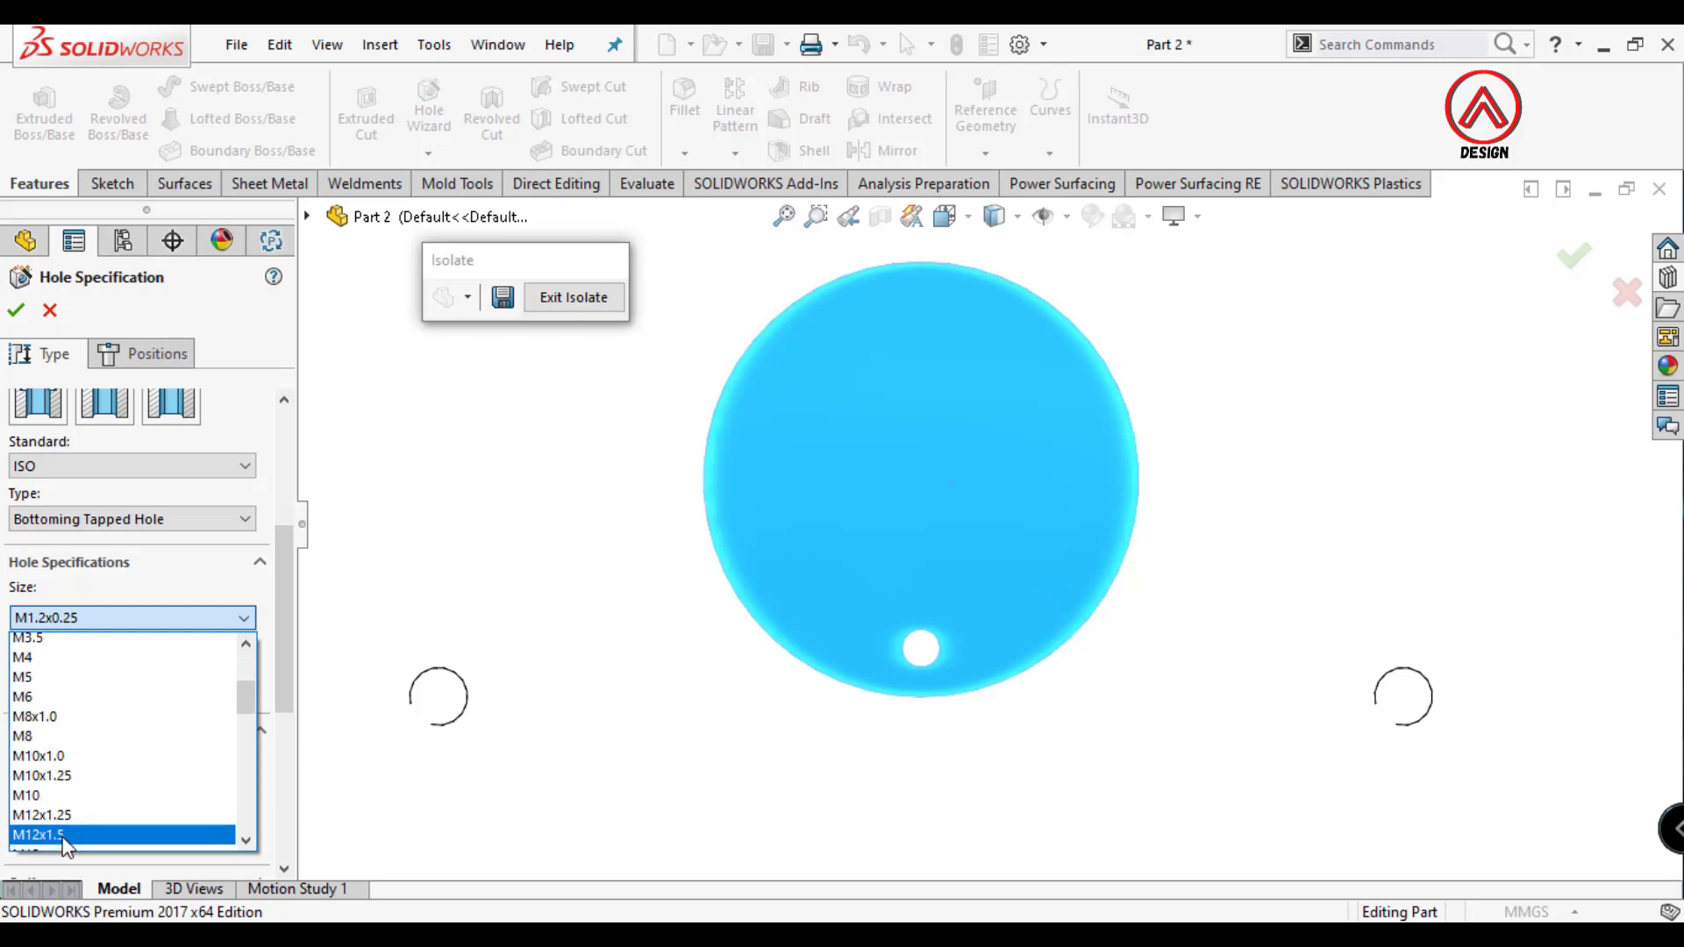
left_click(61, 802)
left_click(149, 785)
left_click(71, 803)
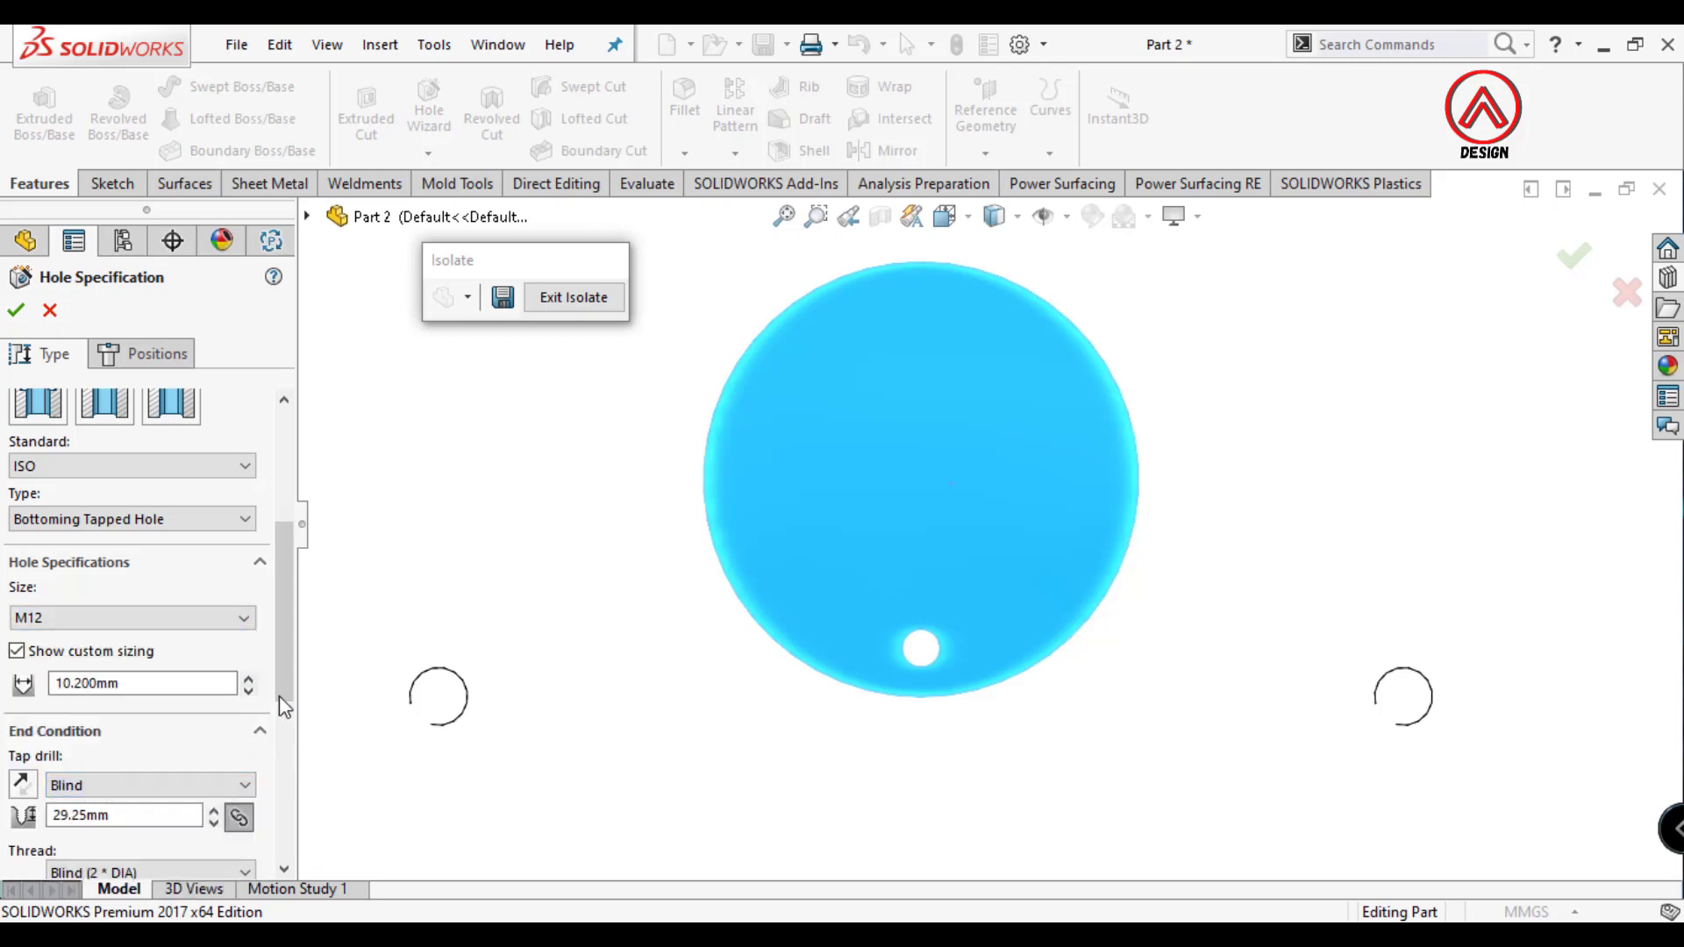
mouse_move(279, 697)
left_mouse_down()
mouse_move(282, 789)
mouse_move(286, 592)
left_mouse_up()
left_click(160, 350)
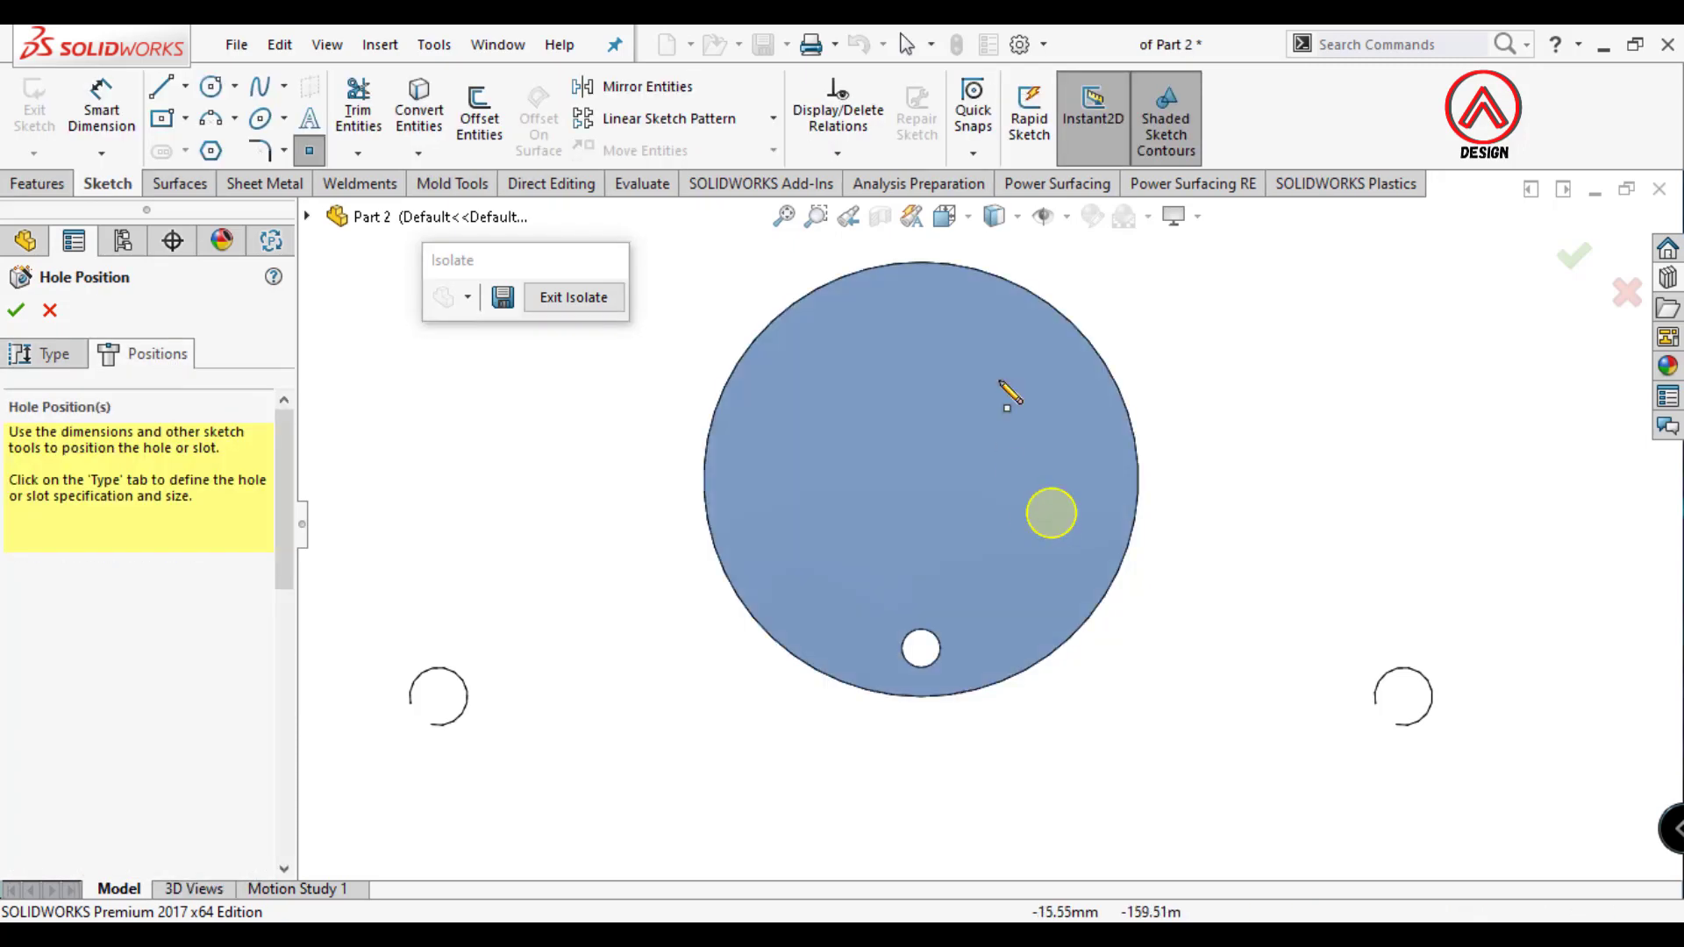
Draw a Ø60 construction circle centred on the bushing face.
left_click(210, 85)
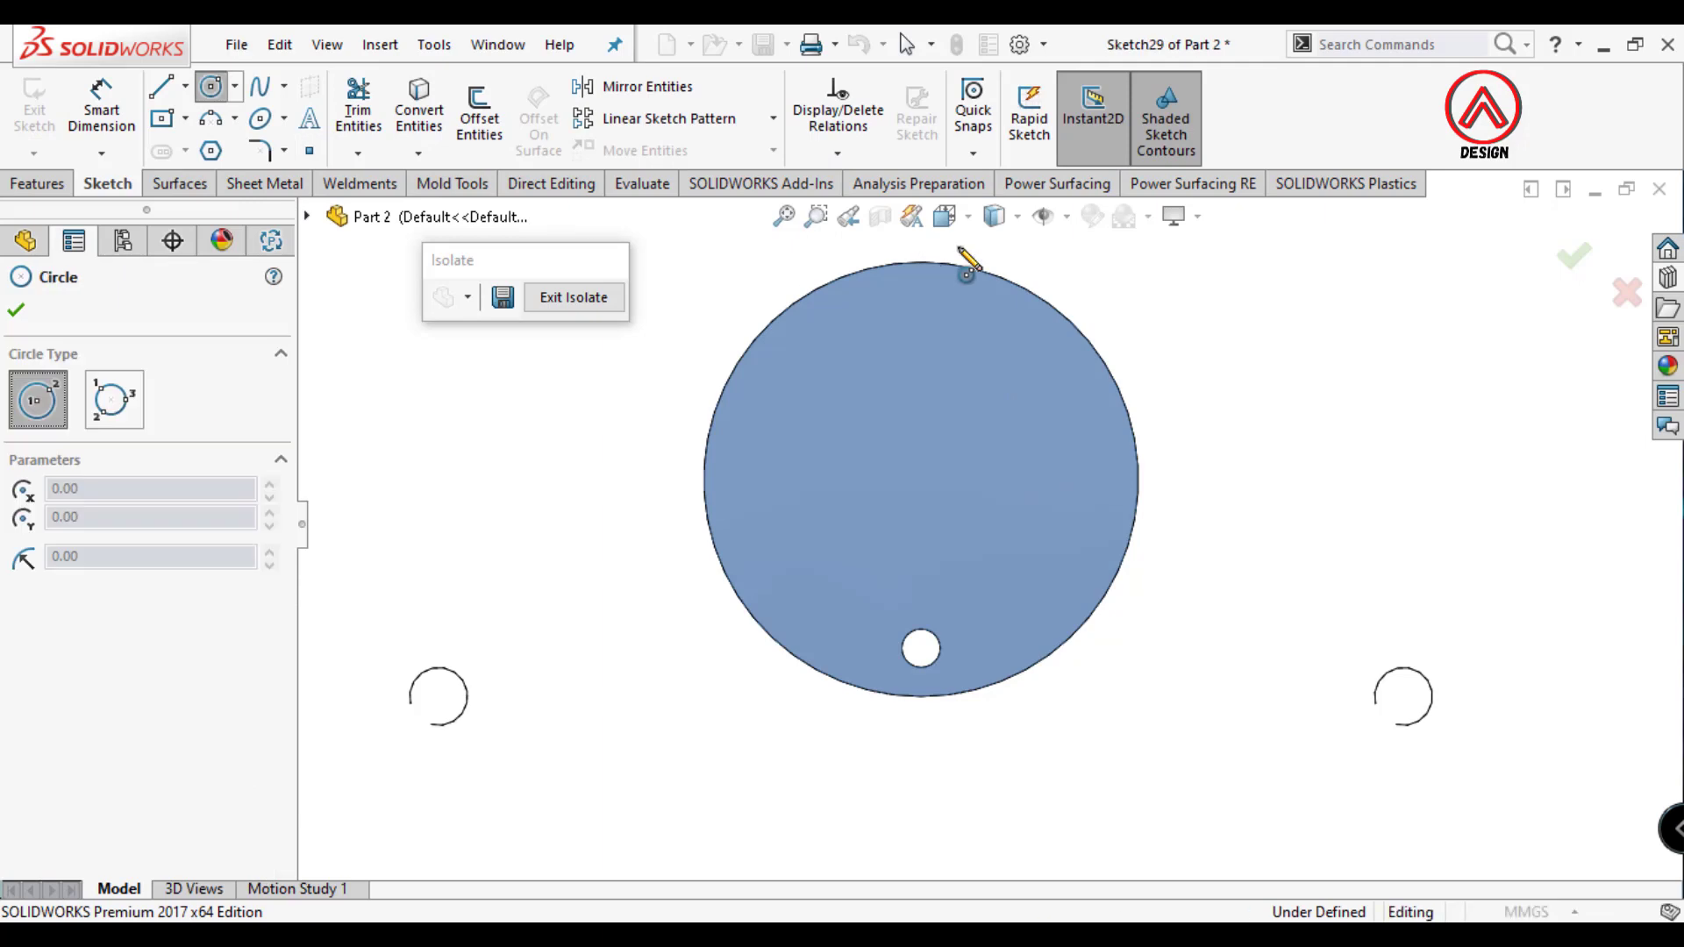
left_click(921, 481)
left_click(985, 357)
key("d")
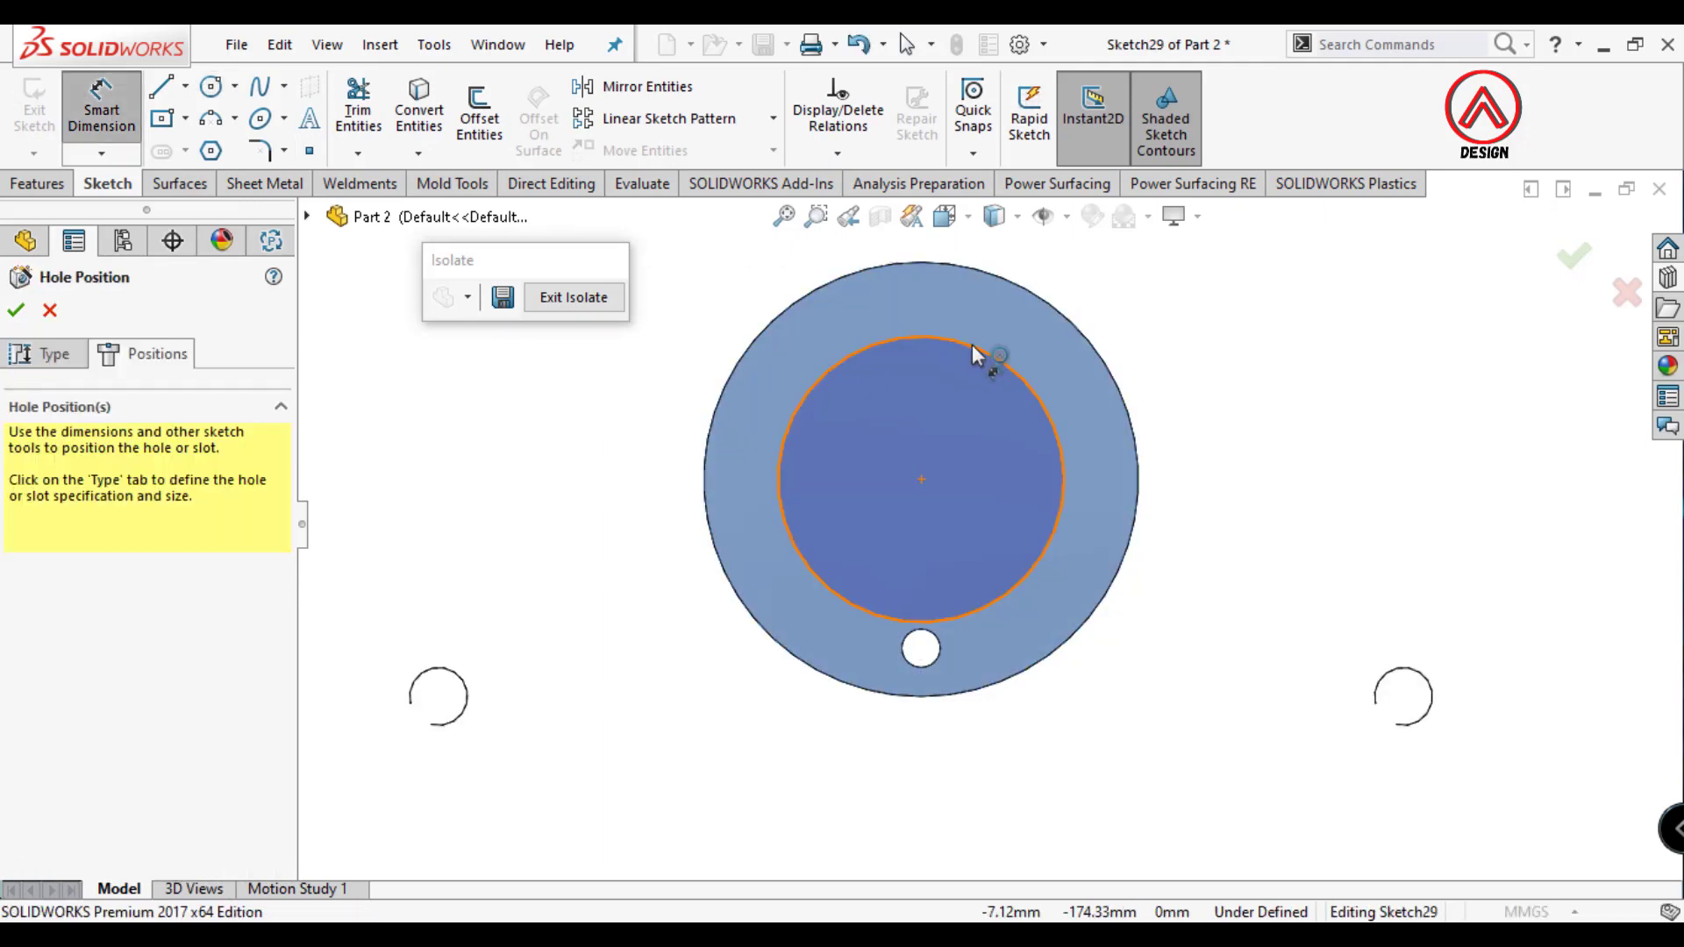
left_click(985, 357)
left_click(1351, 298)
type("60")
key("Return")
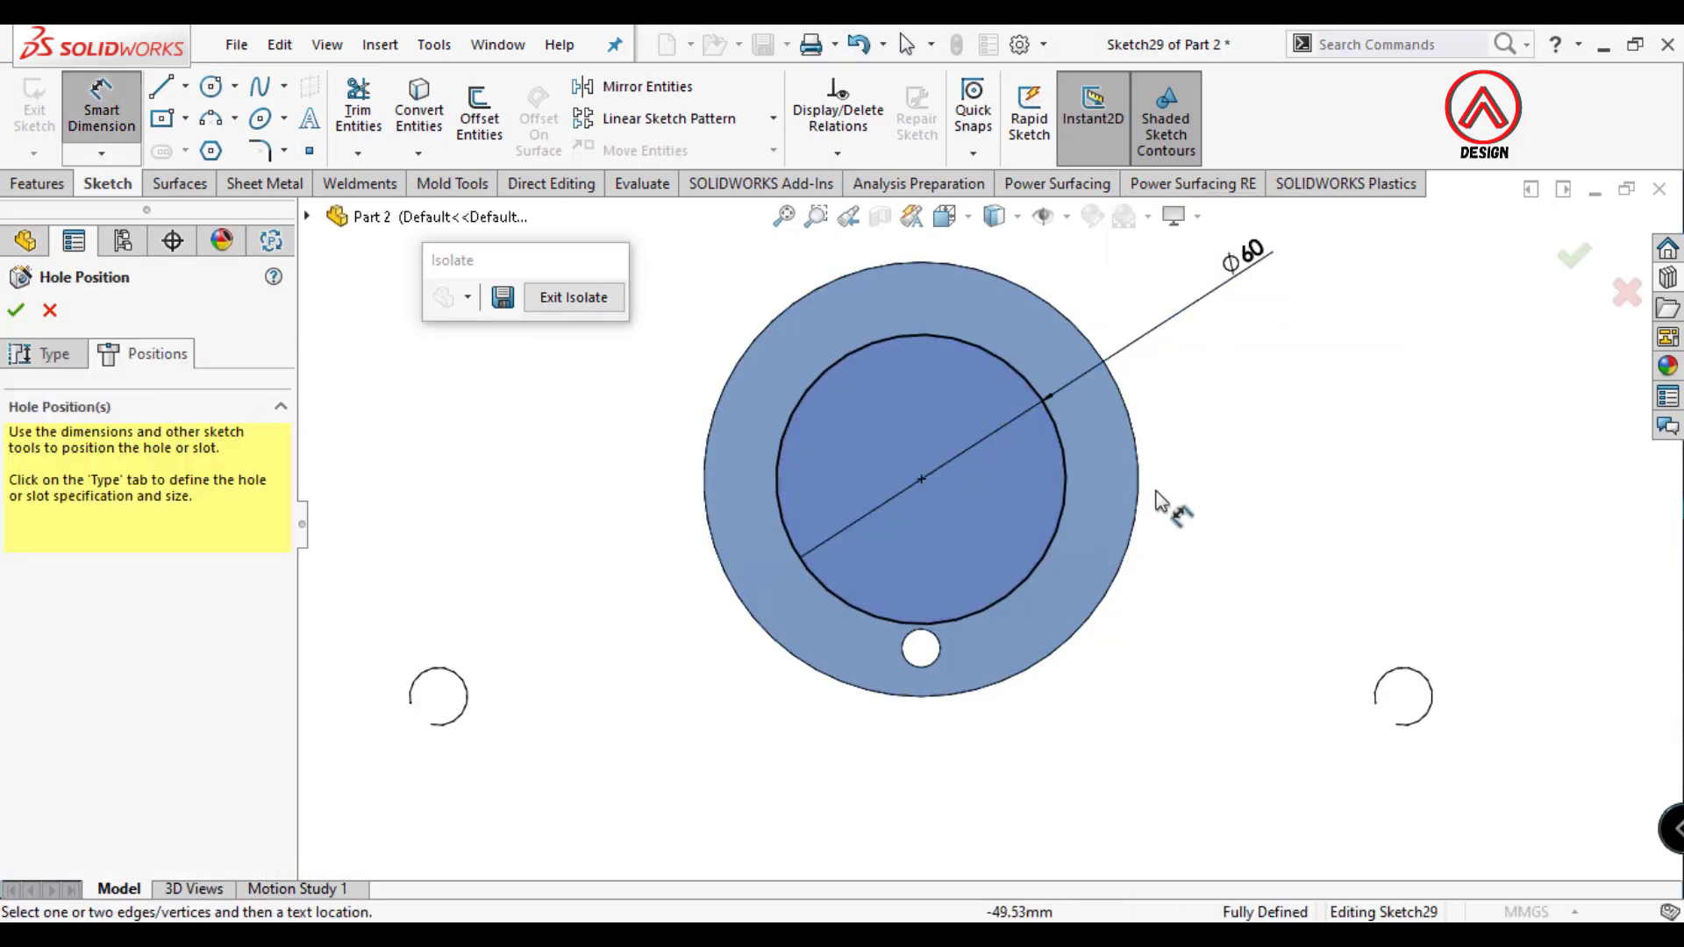
key("Escape")
left_click(1064, 430)
key("Escape")
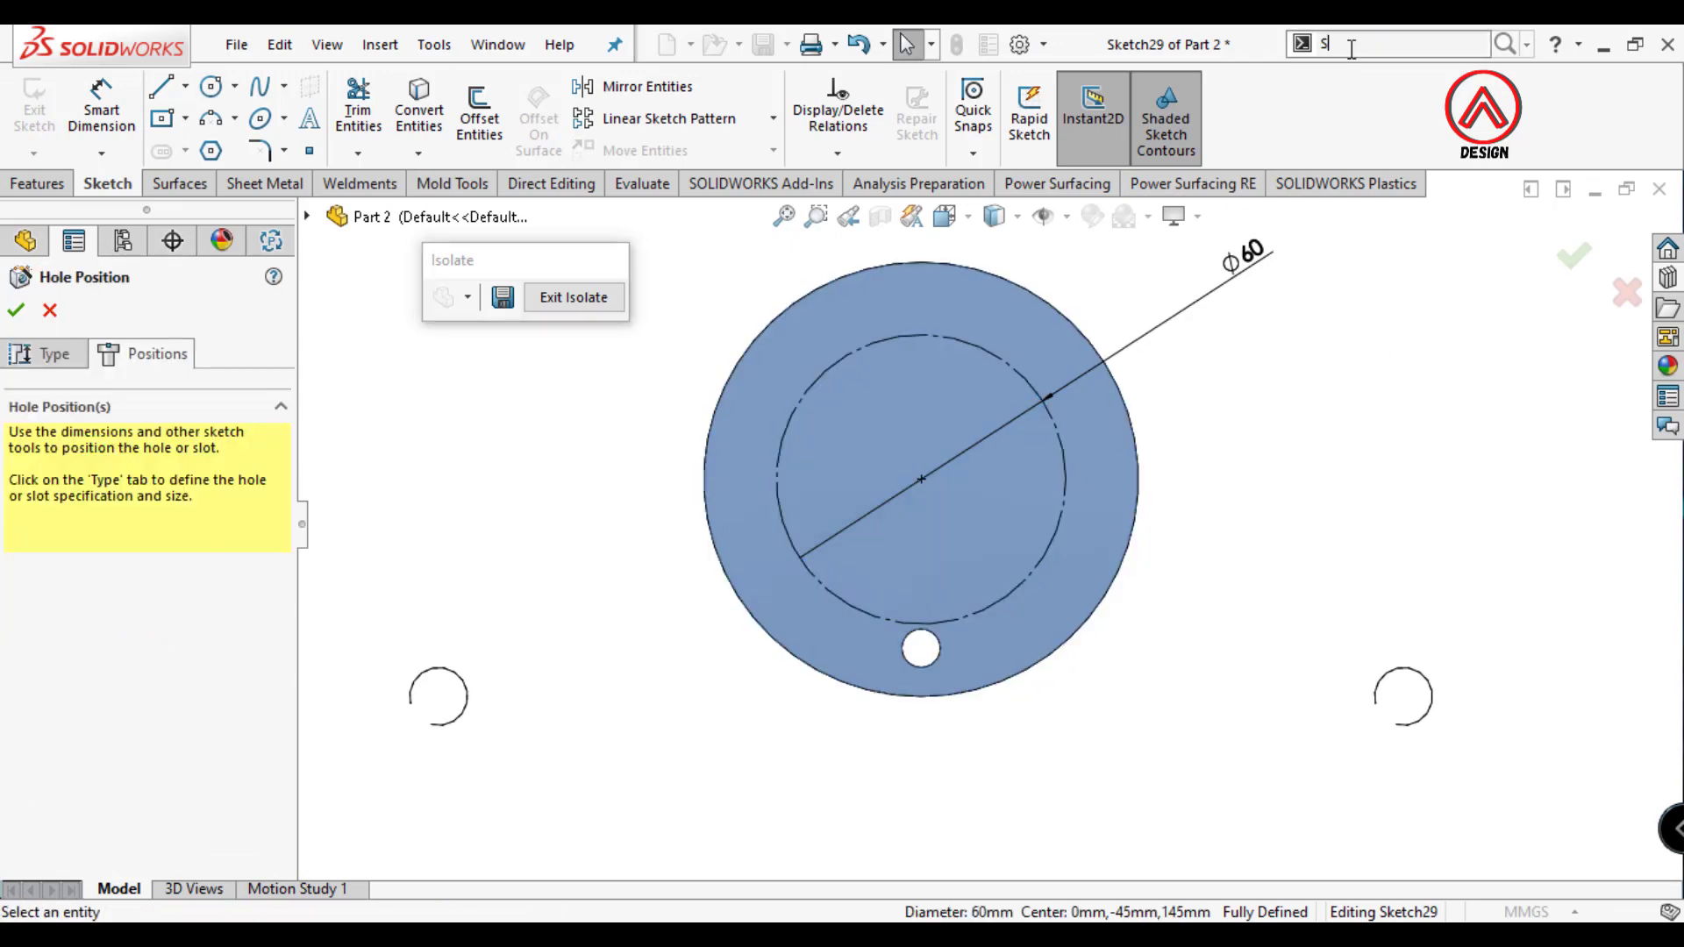
Place two evenly spaced hole points on the Ø60 circle.
type("EG")
left_click(1342, 76)
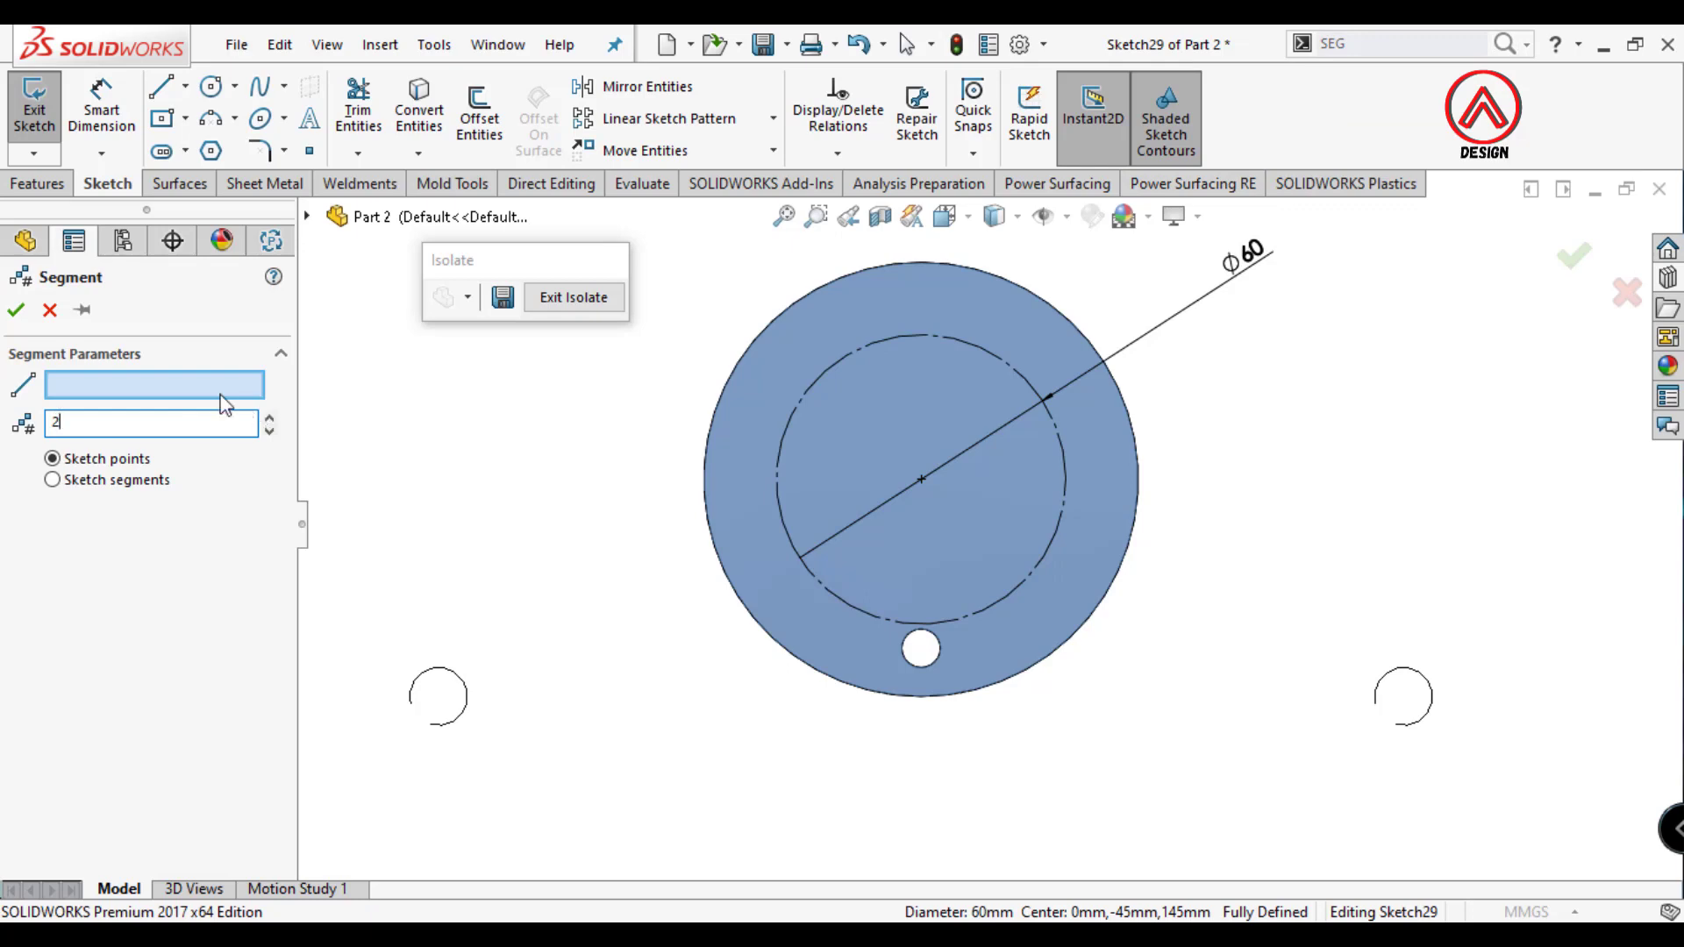
left_click(16, 309)
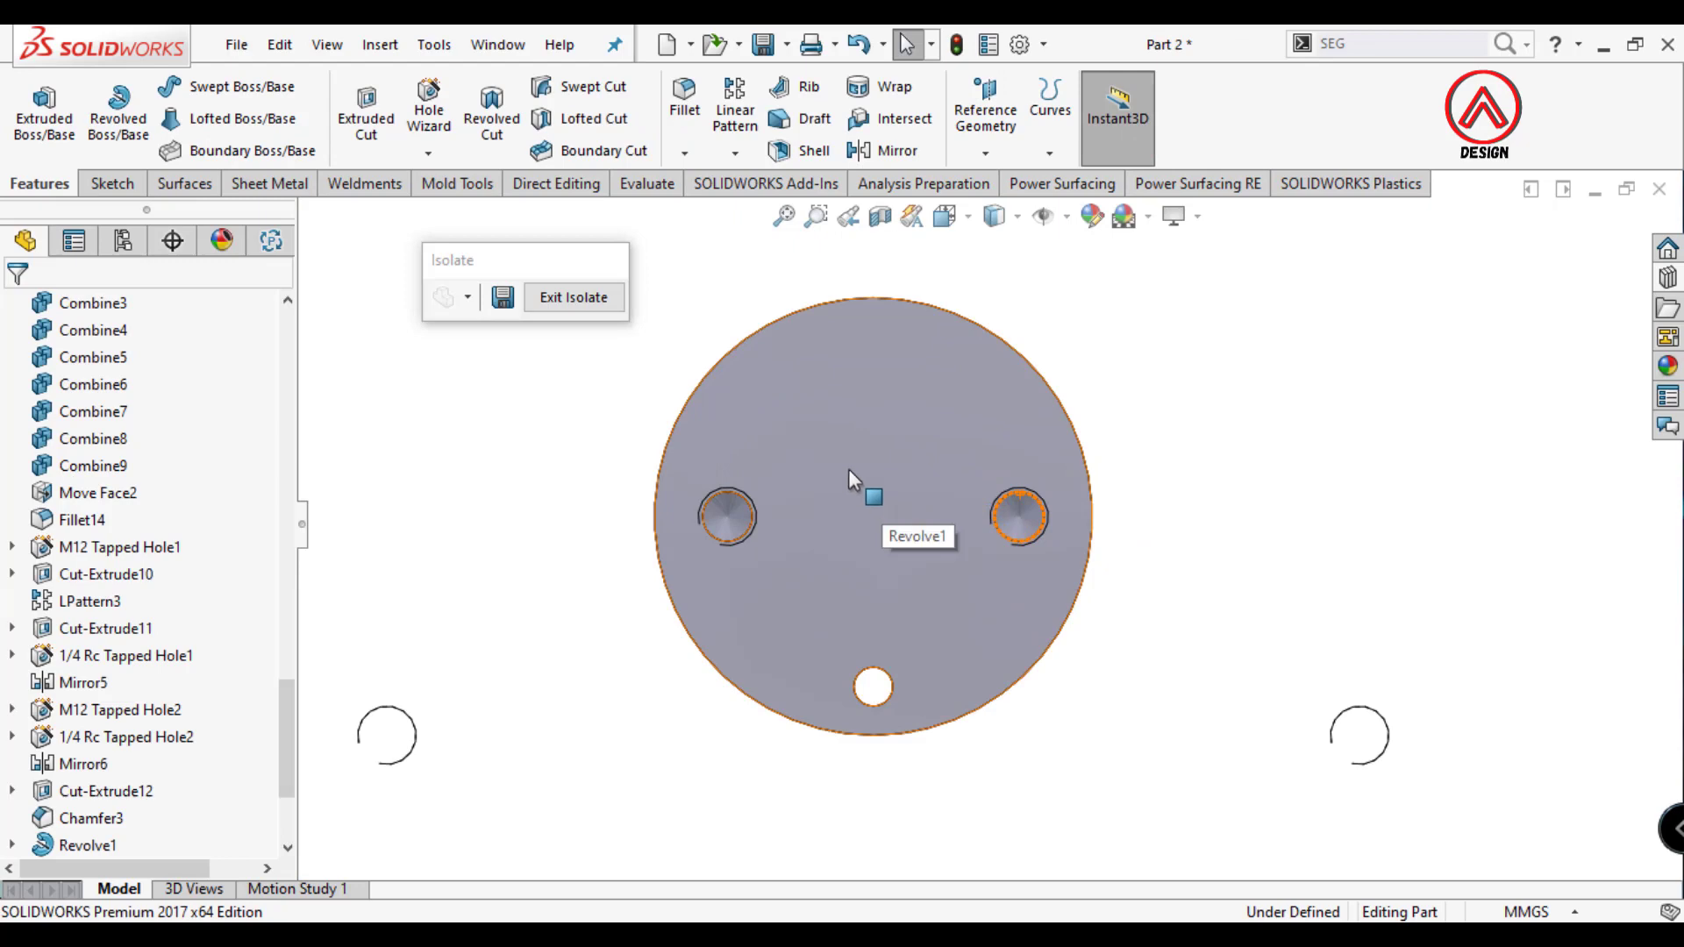
Create a reference axis through the bushing's cylindrical face.
middle_click_drag(887, 385, 1087, 445)
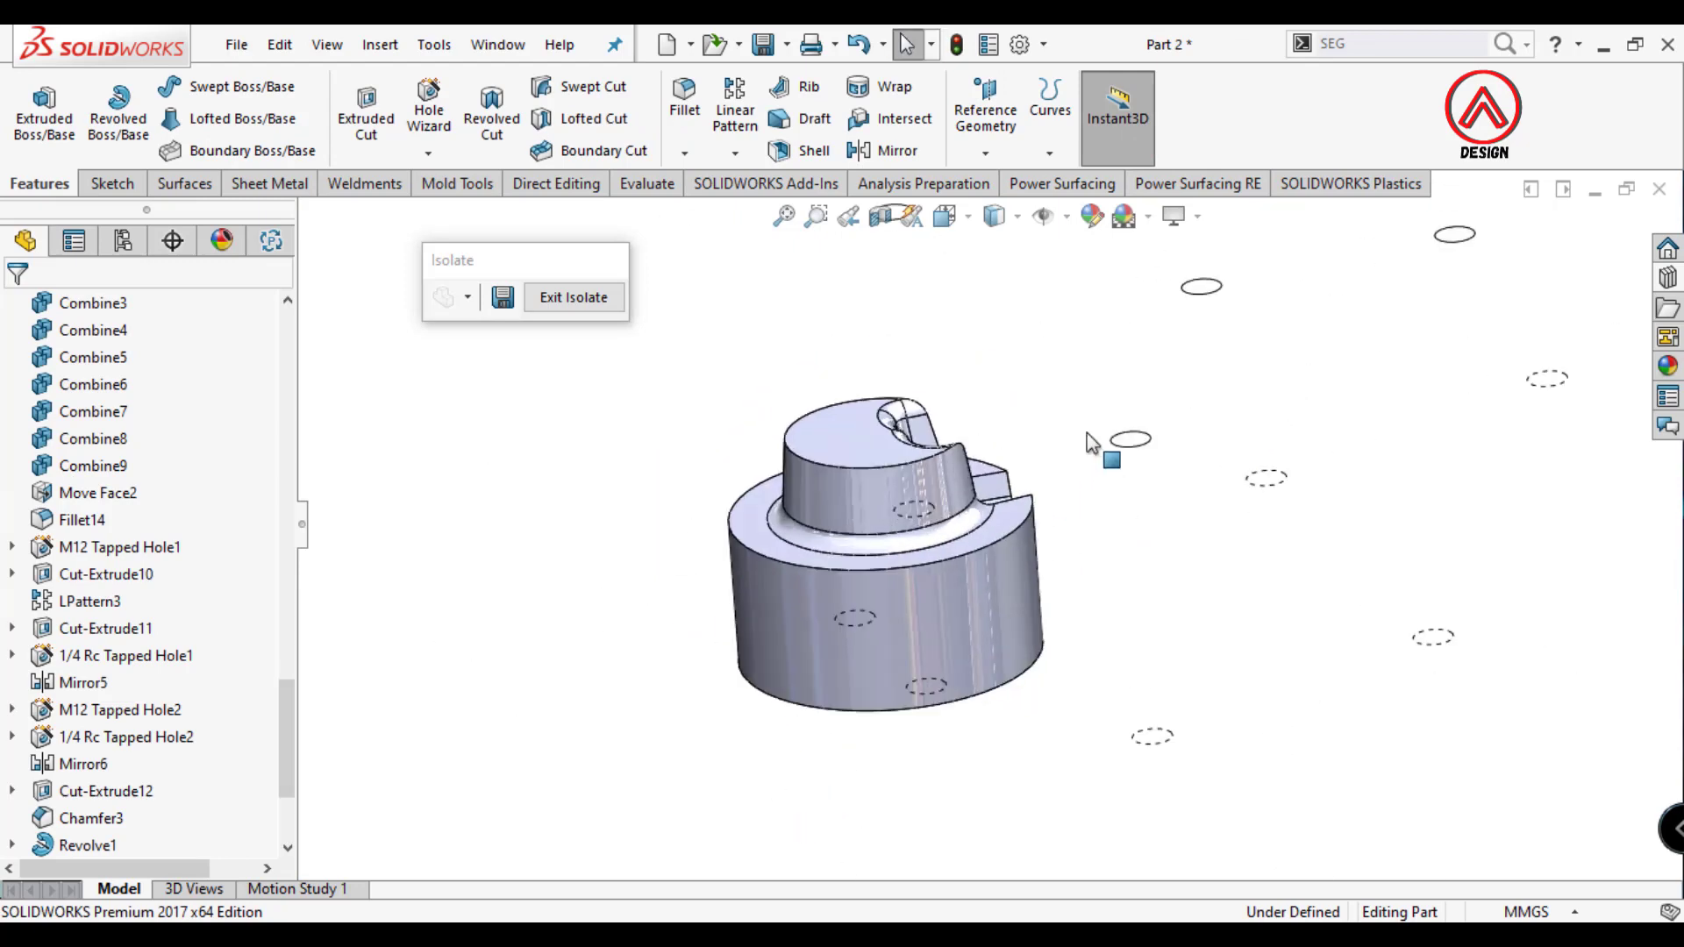
left_click(956, 216)
left_click(1084, 359)
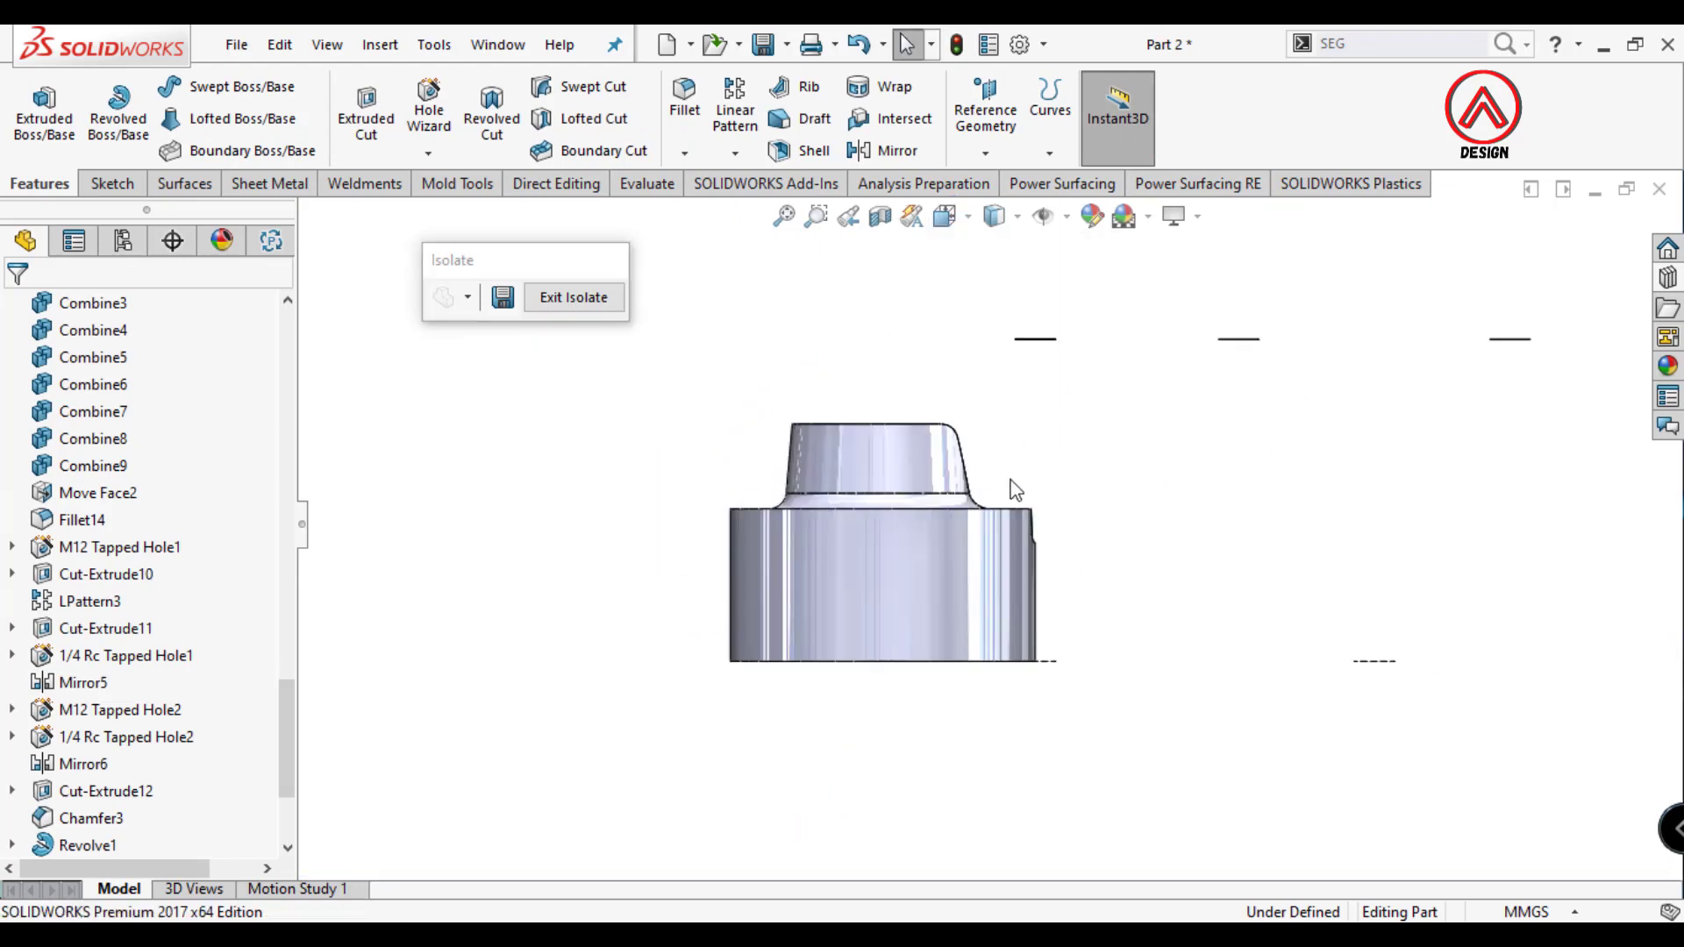
left_click_drag(292, 718, 281, 379)
scroll(131, 395, "up", 1)
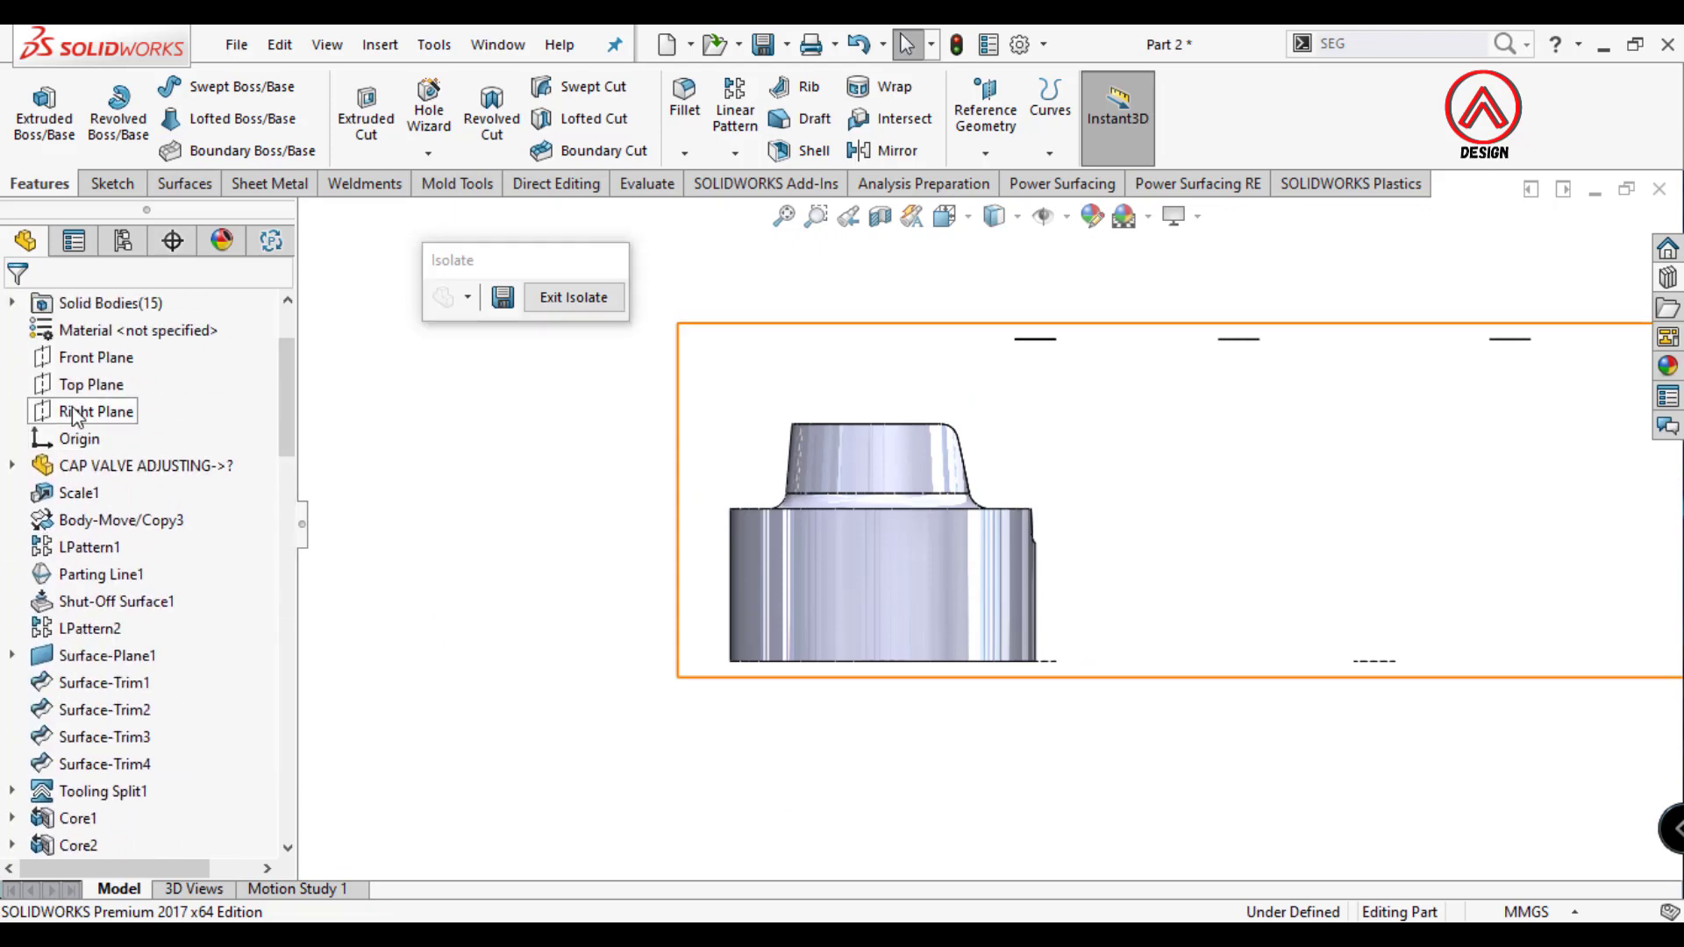
left_click(986, 154)
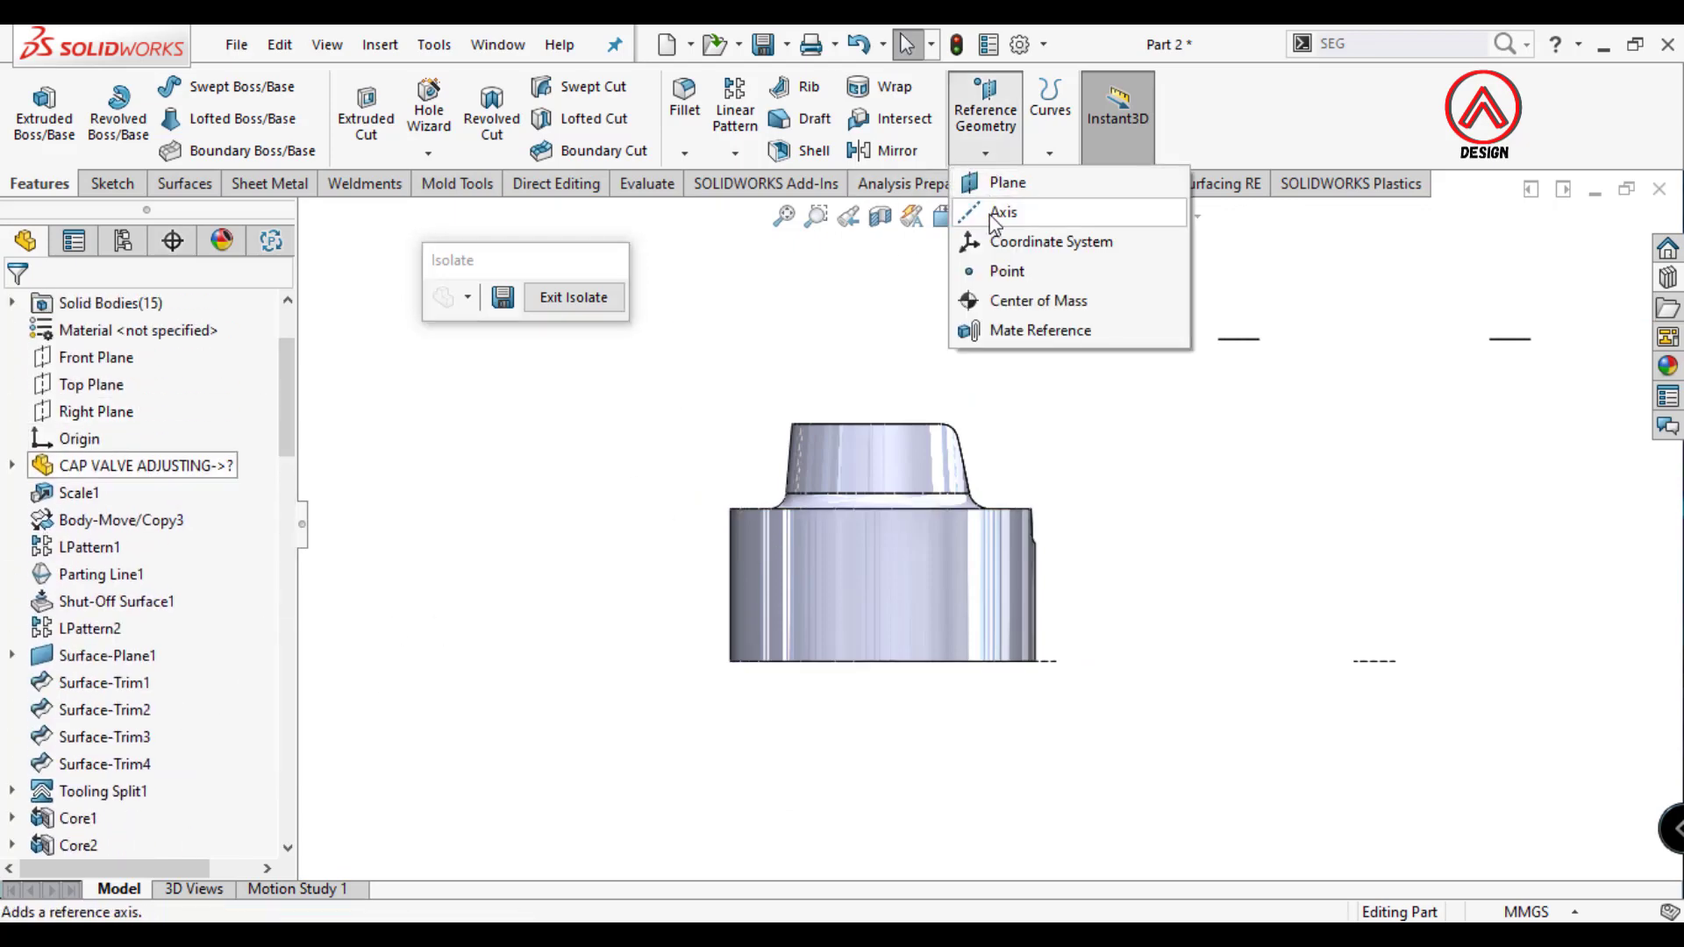
left_click(996, 211)
left_click(903, 593)
left_click(15, 311)
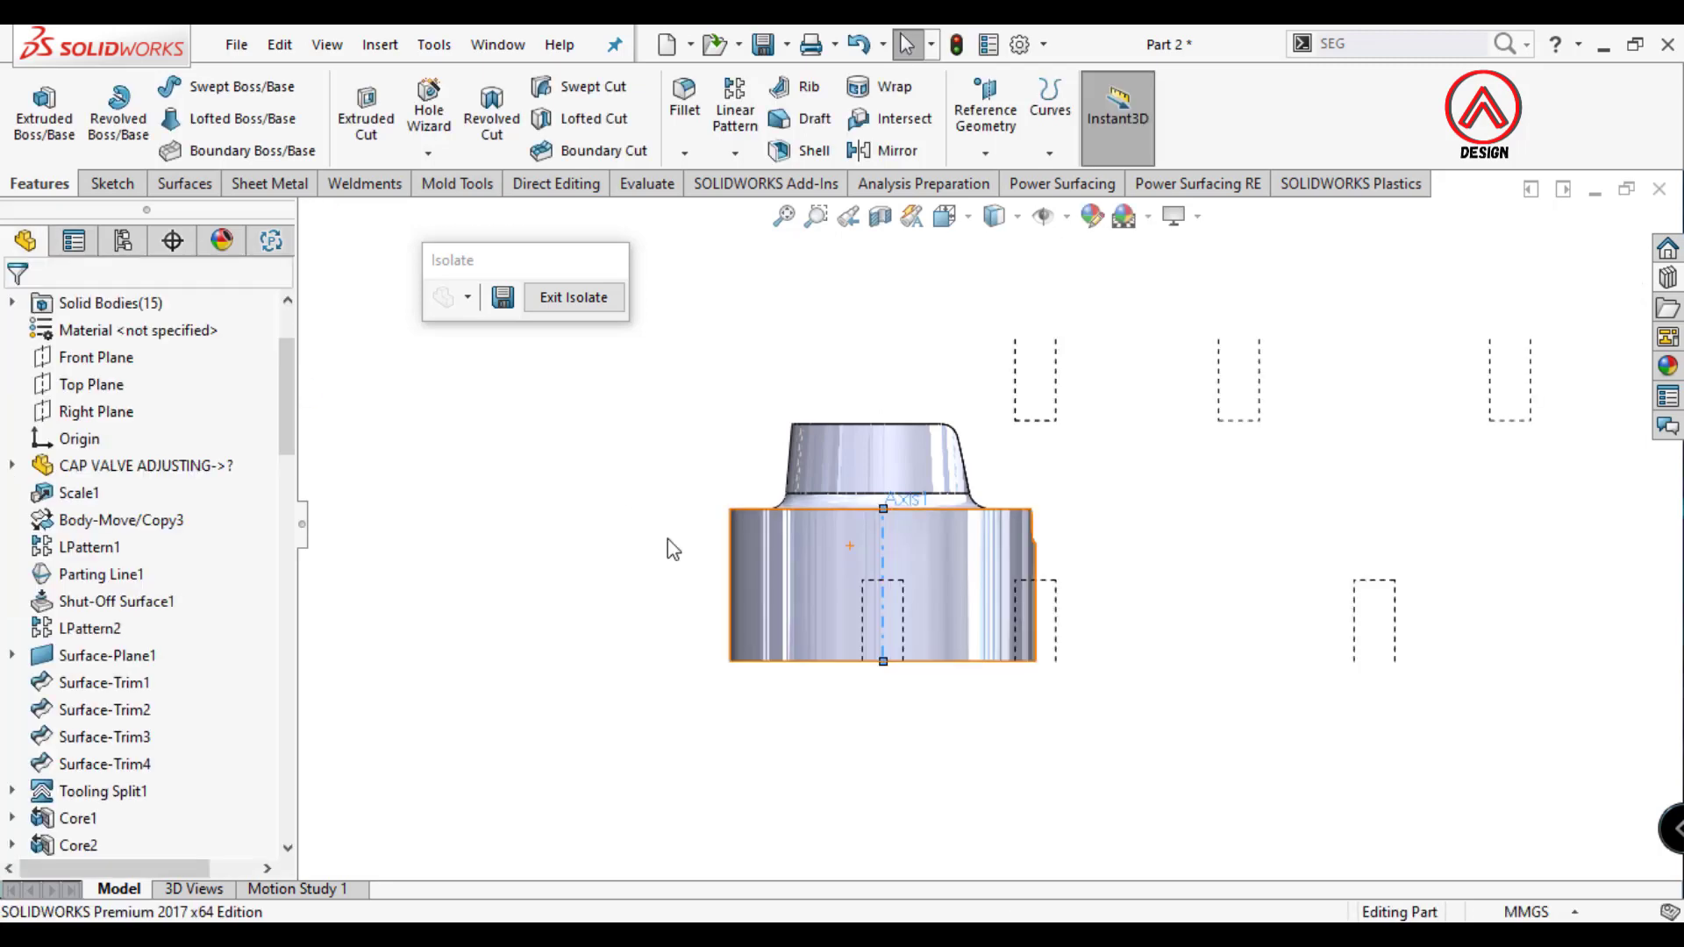
Section the part along the Right Plane.
left_click(88, 411)
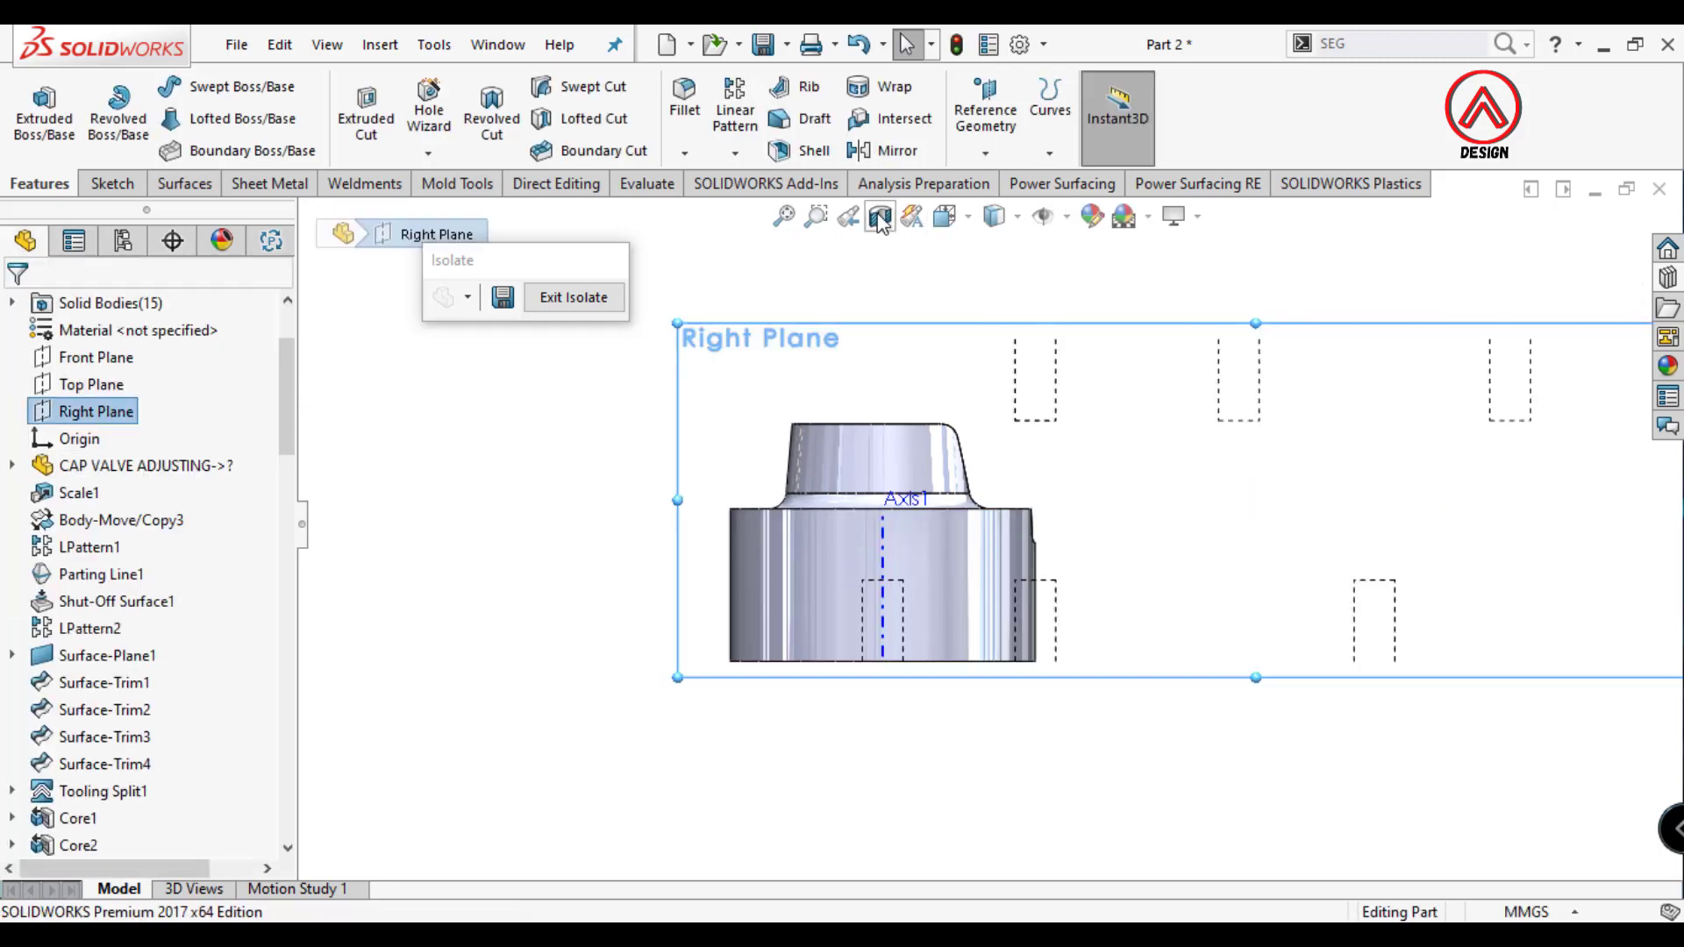
left_click(879, 217)
left_click(16, 310)
Start a Right Plane sketch with the Centerline tool, then exit without drawing.
left_click(92, 411)
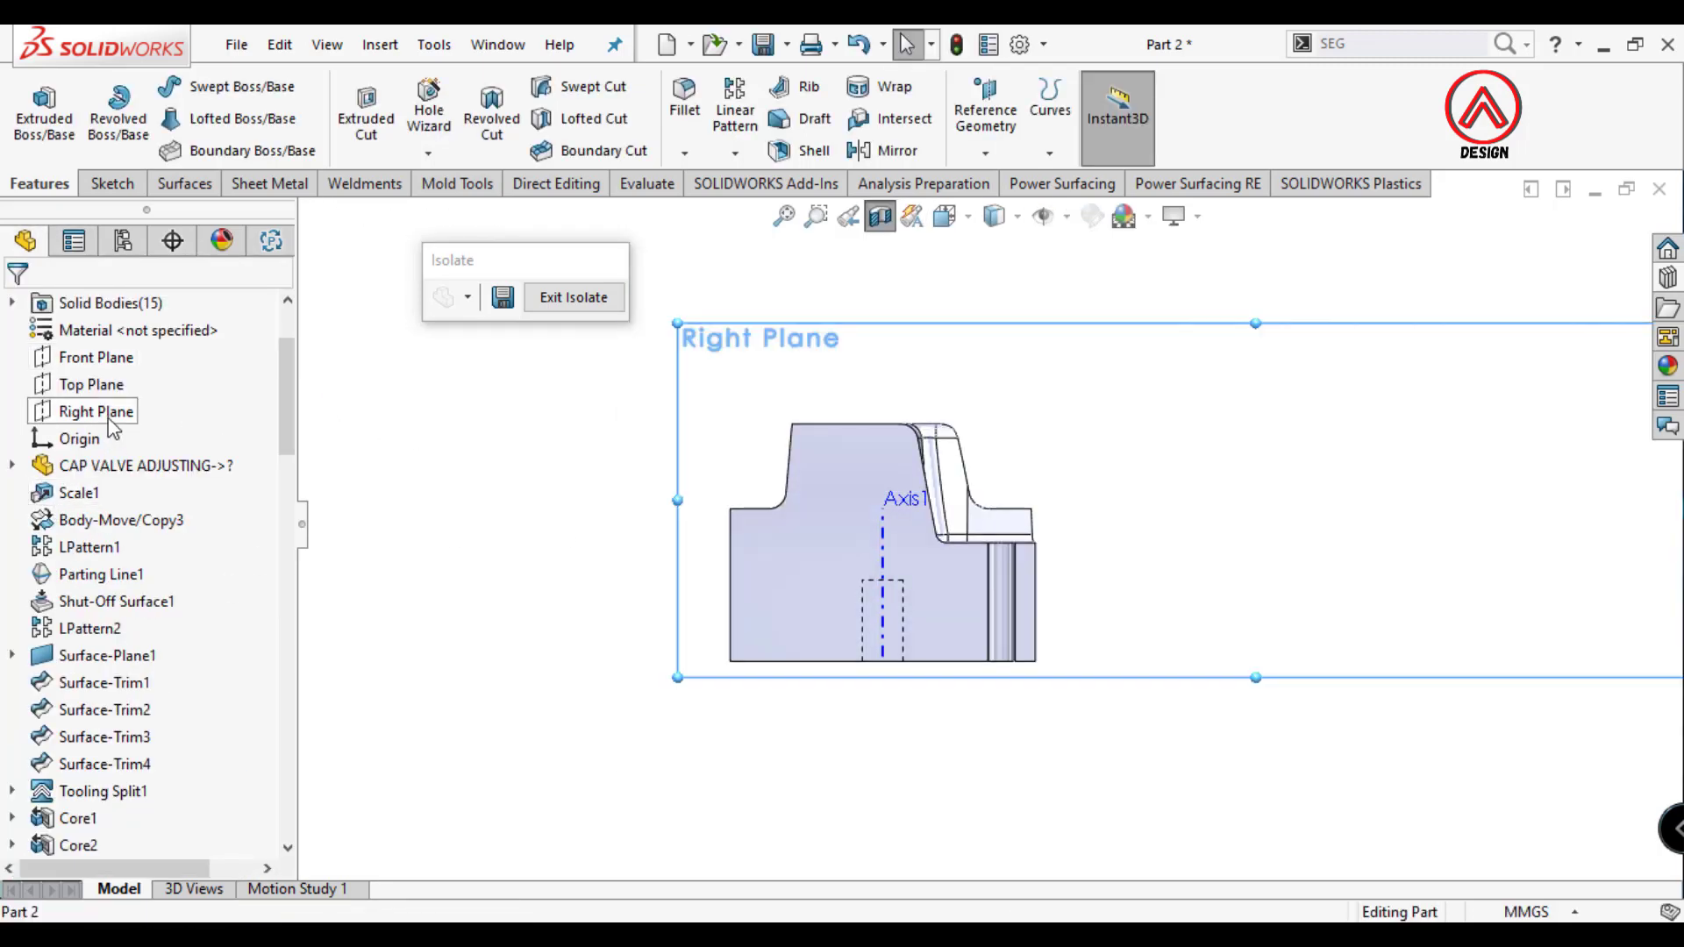
left_click(122, 320)
left_click(221, 149)
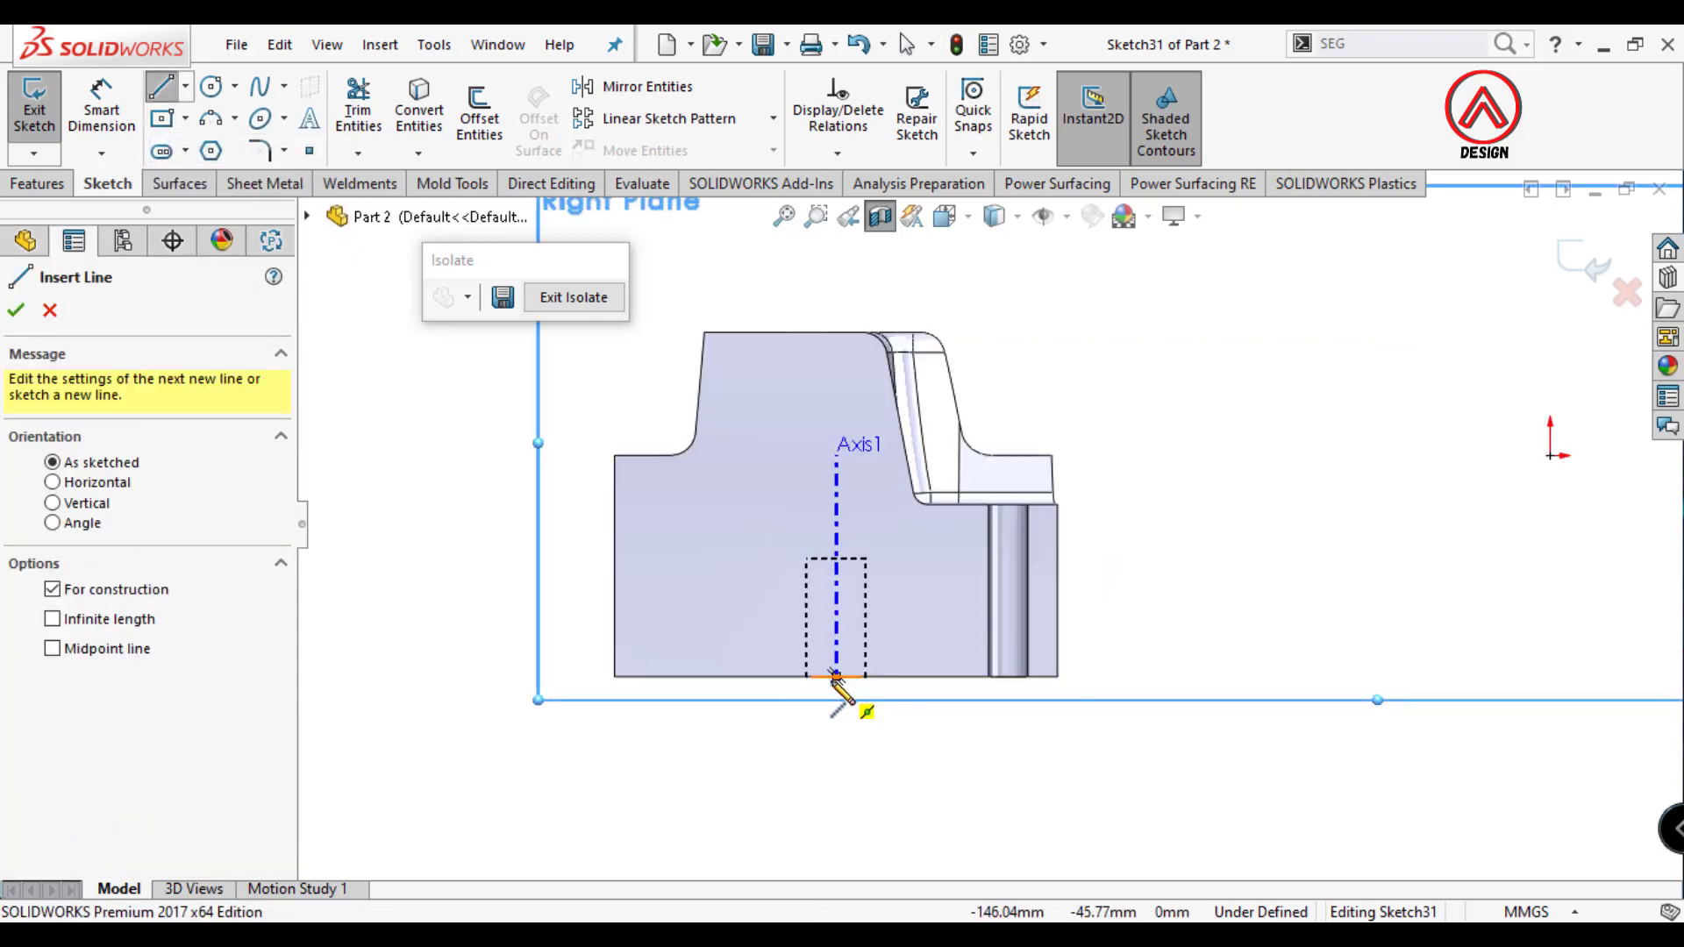
left_click(50, 310)
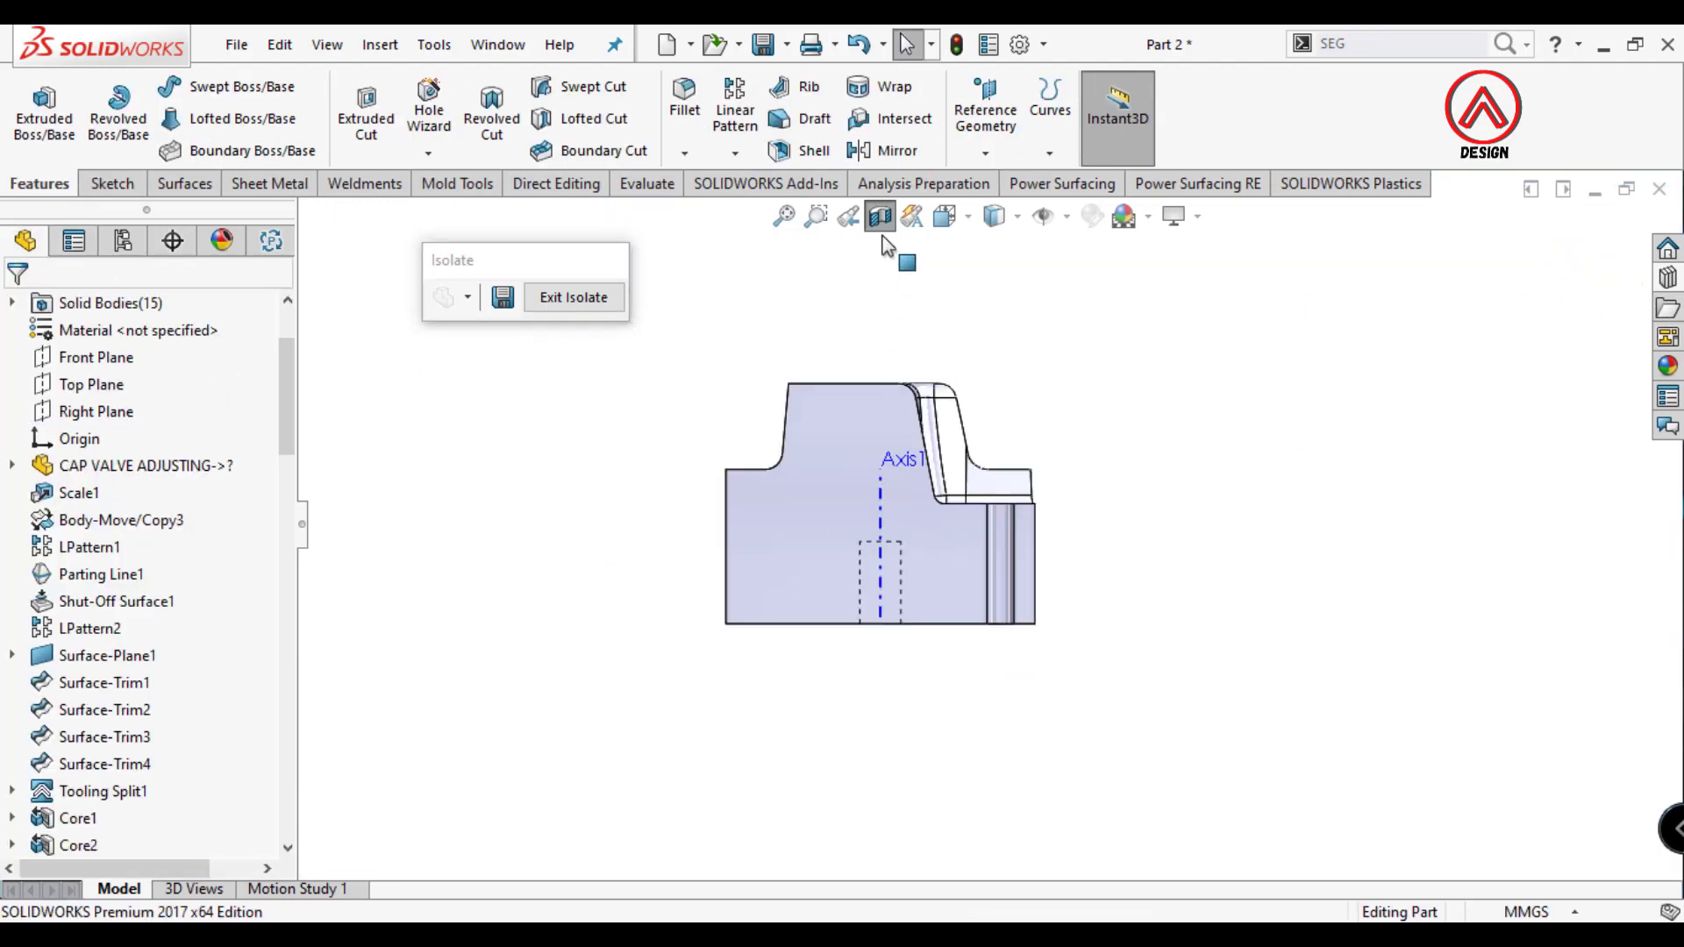
left_click(928, 528)
left_click(1091, 737)
Start a counterbored hole (Ø18, C-bore Ø25 × 22) on the disc face.
left_click(991, 596)
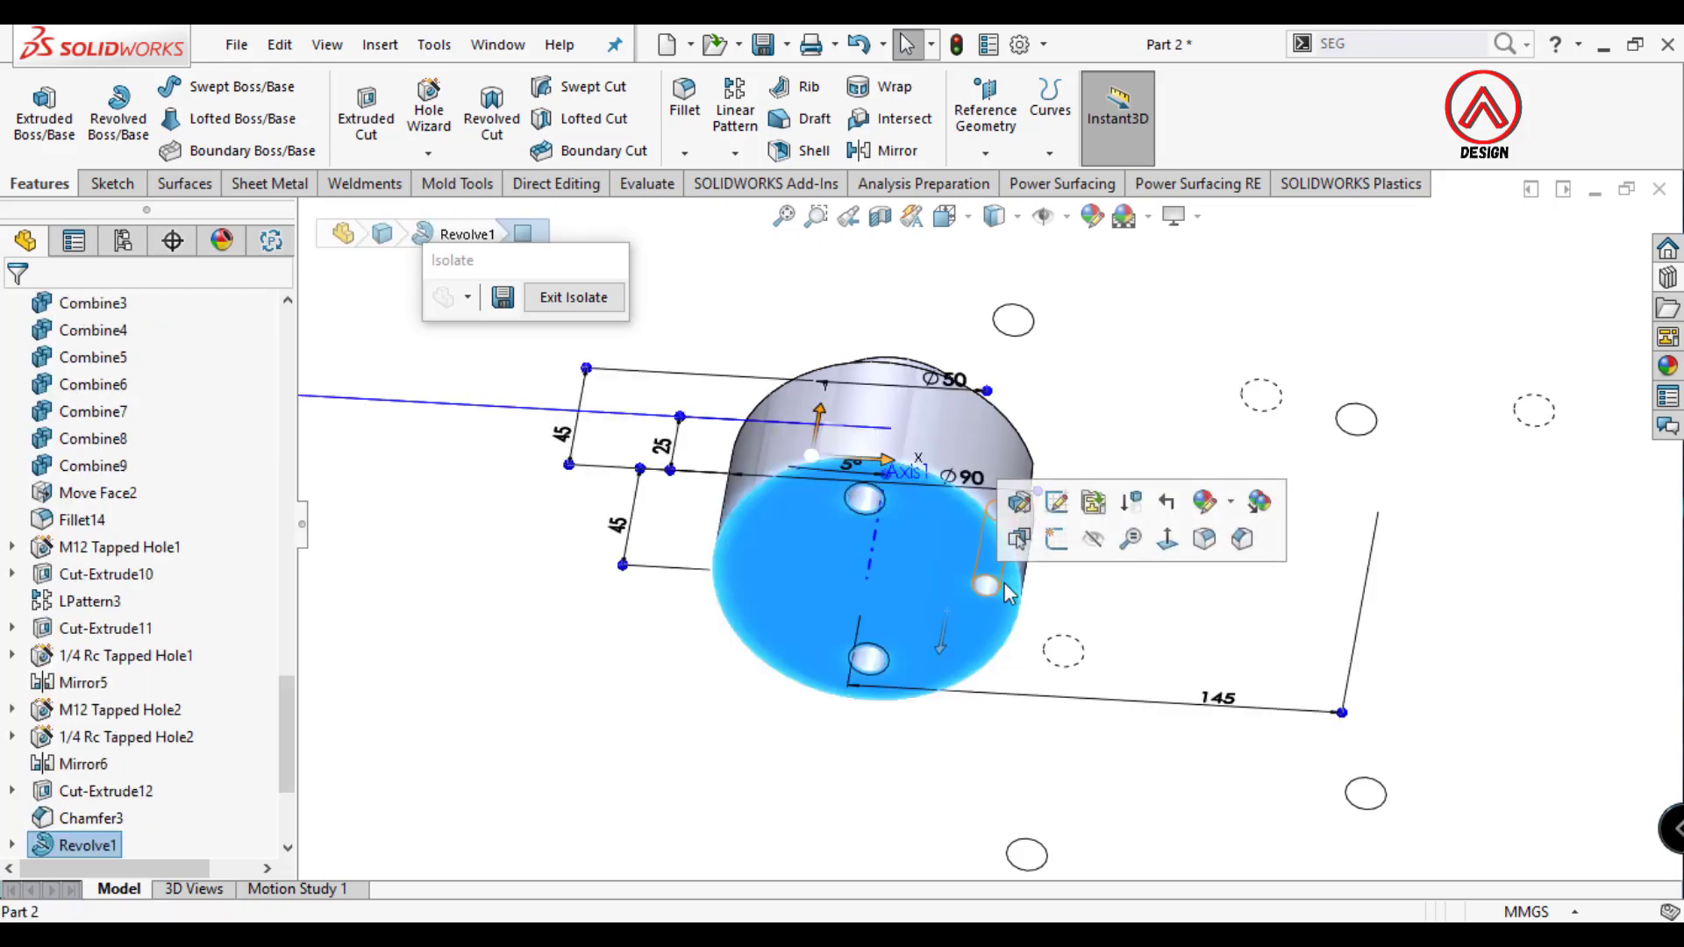
left_click(1145, 531)
left_click(1052, 507)
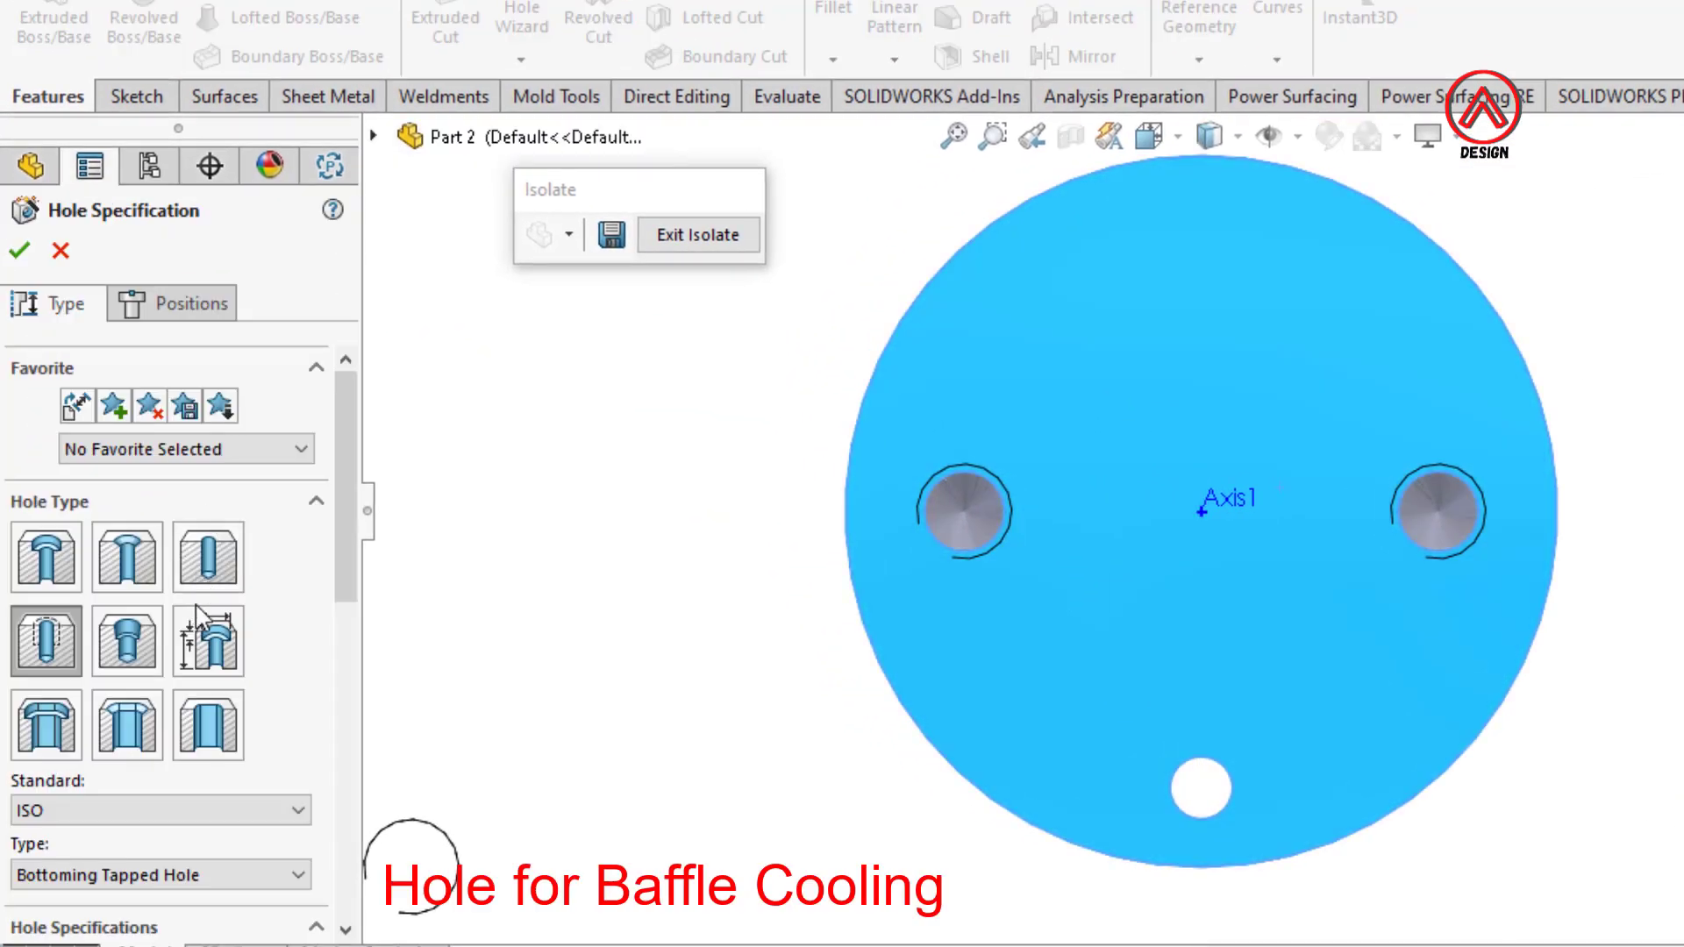
left_click(208, 640)
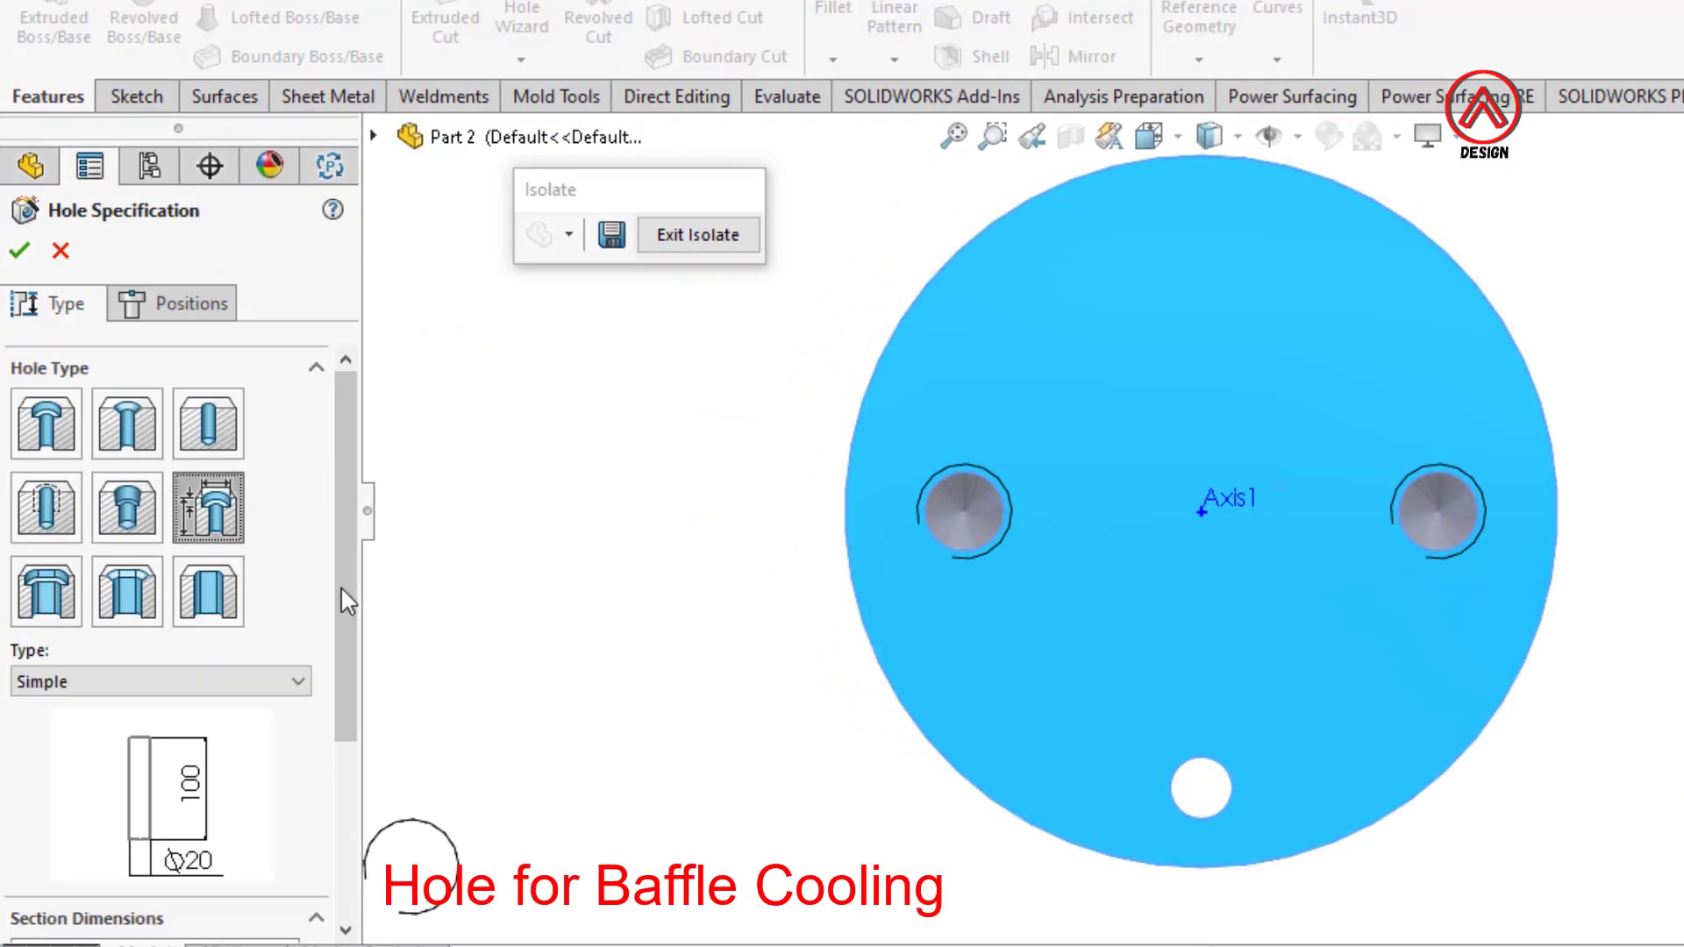
scroll(158, 614, "down", 2)
left_click(145, 578)
left_click(140, 724)
scroll(131, 702, "down", 2)
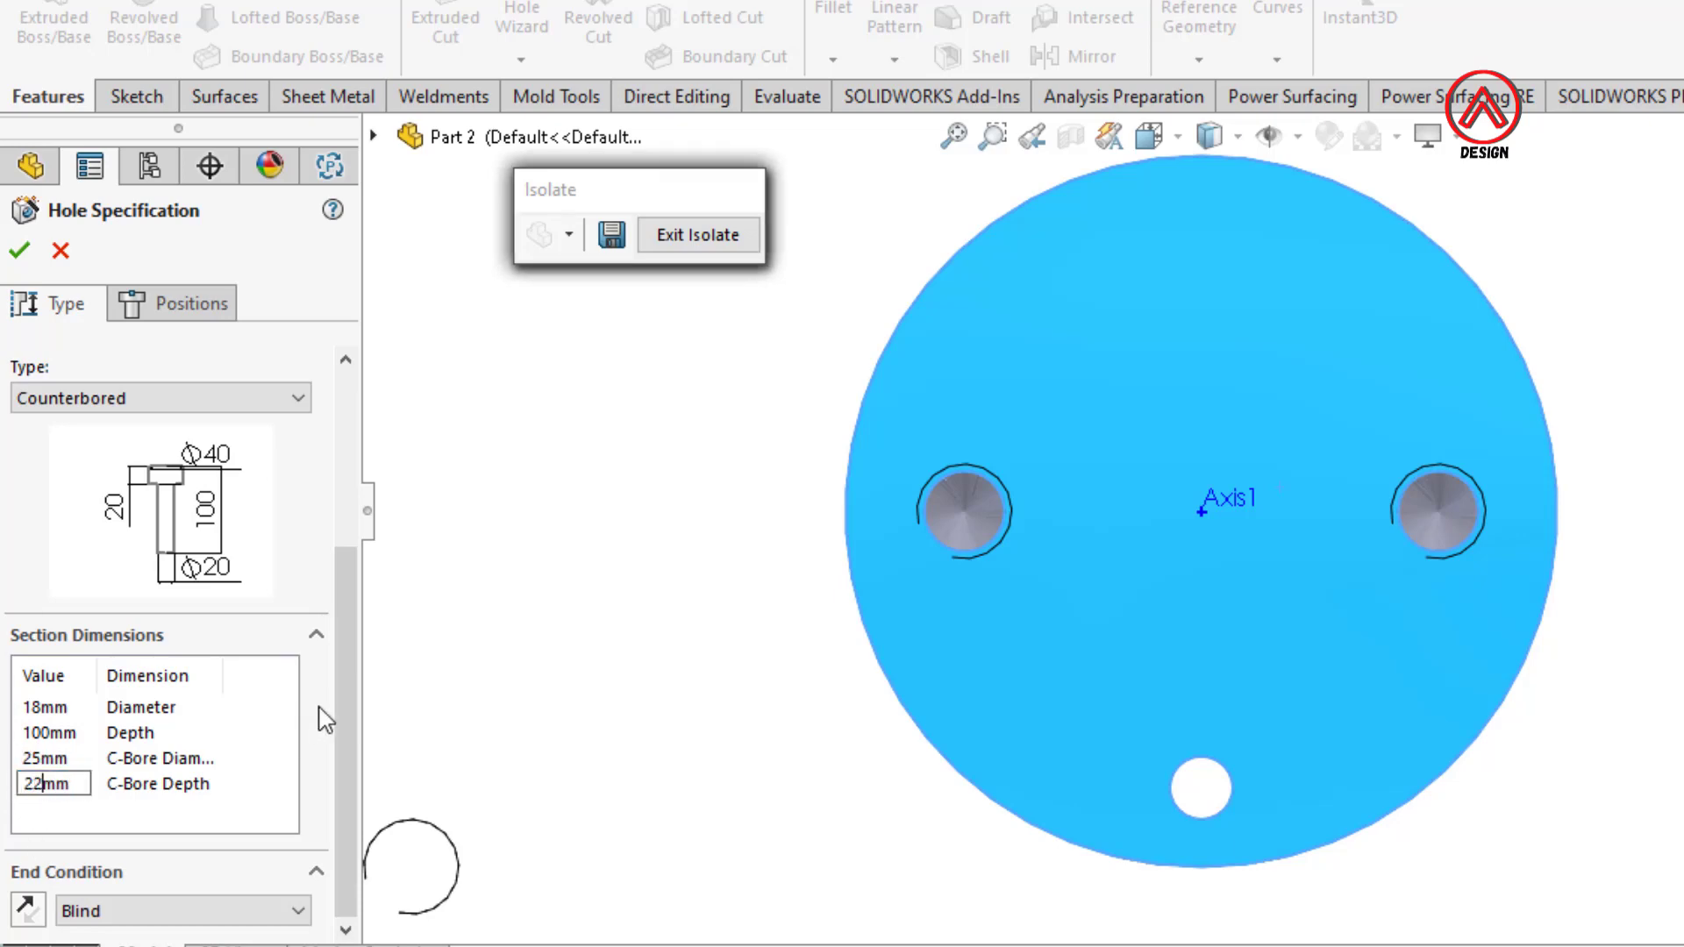
left_click(188, 303)
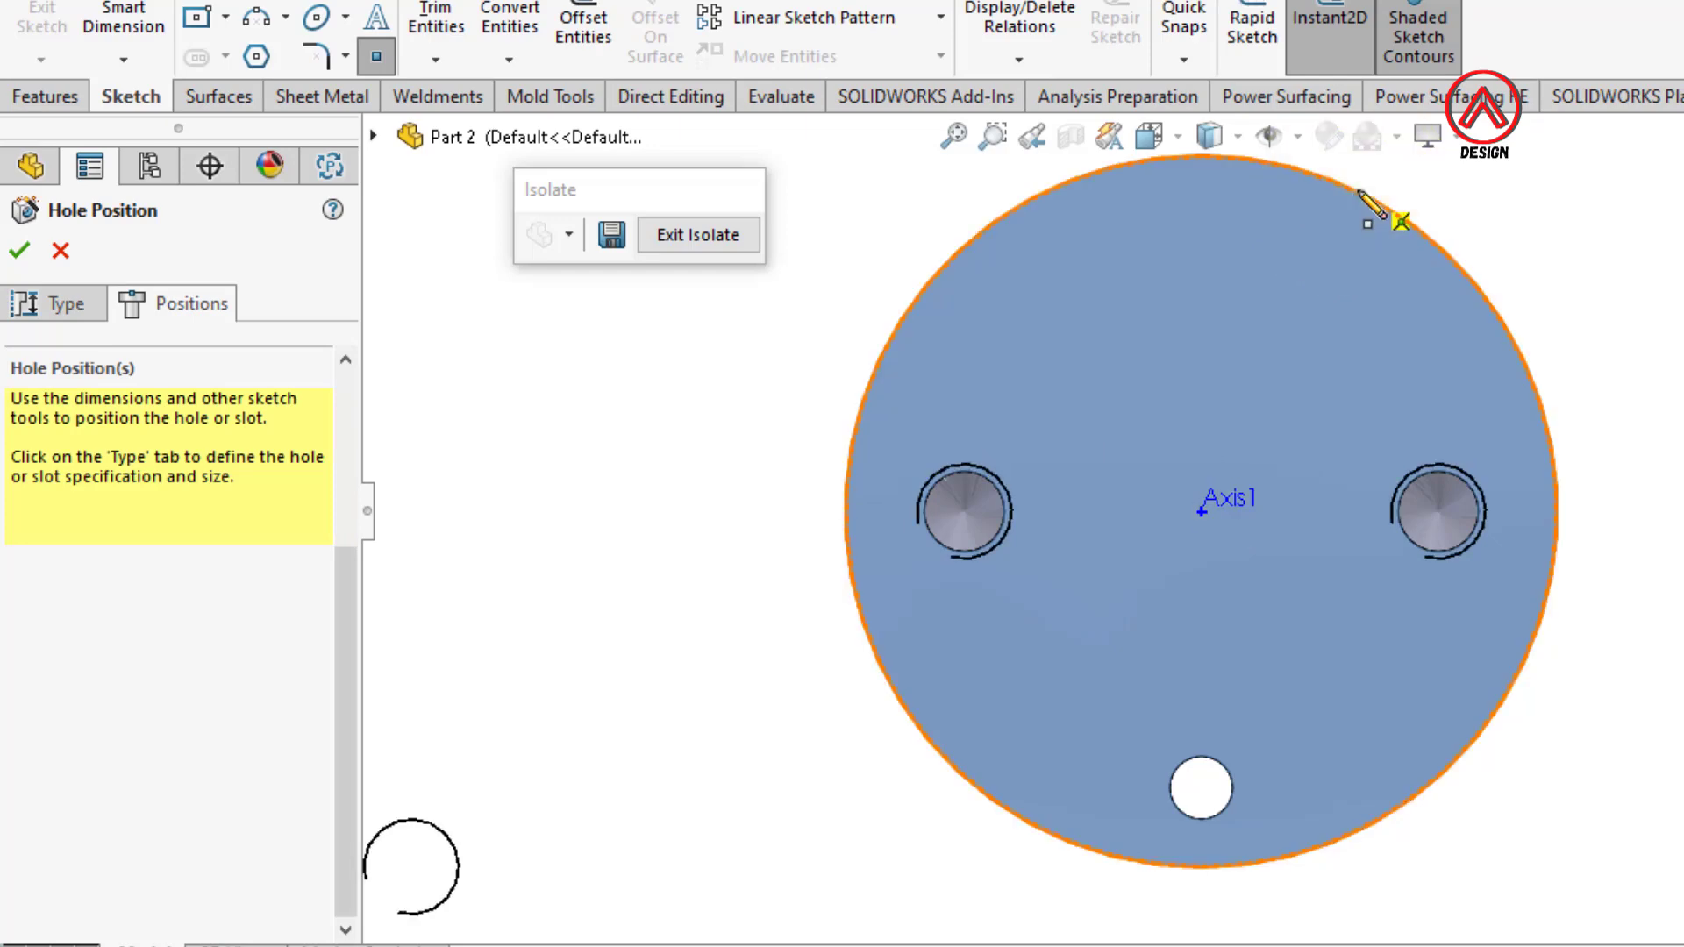
Place the hole point 8 mm from Axis1, vertically aligned with Axis1.
left_click(1278, 181)
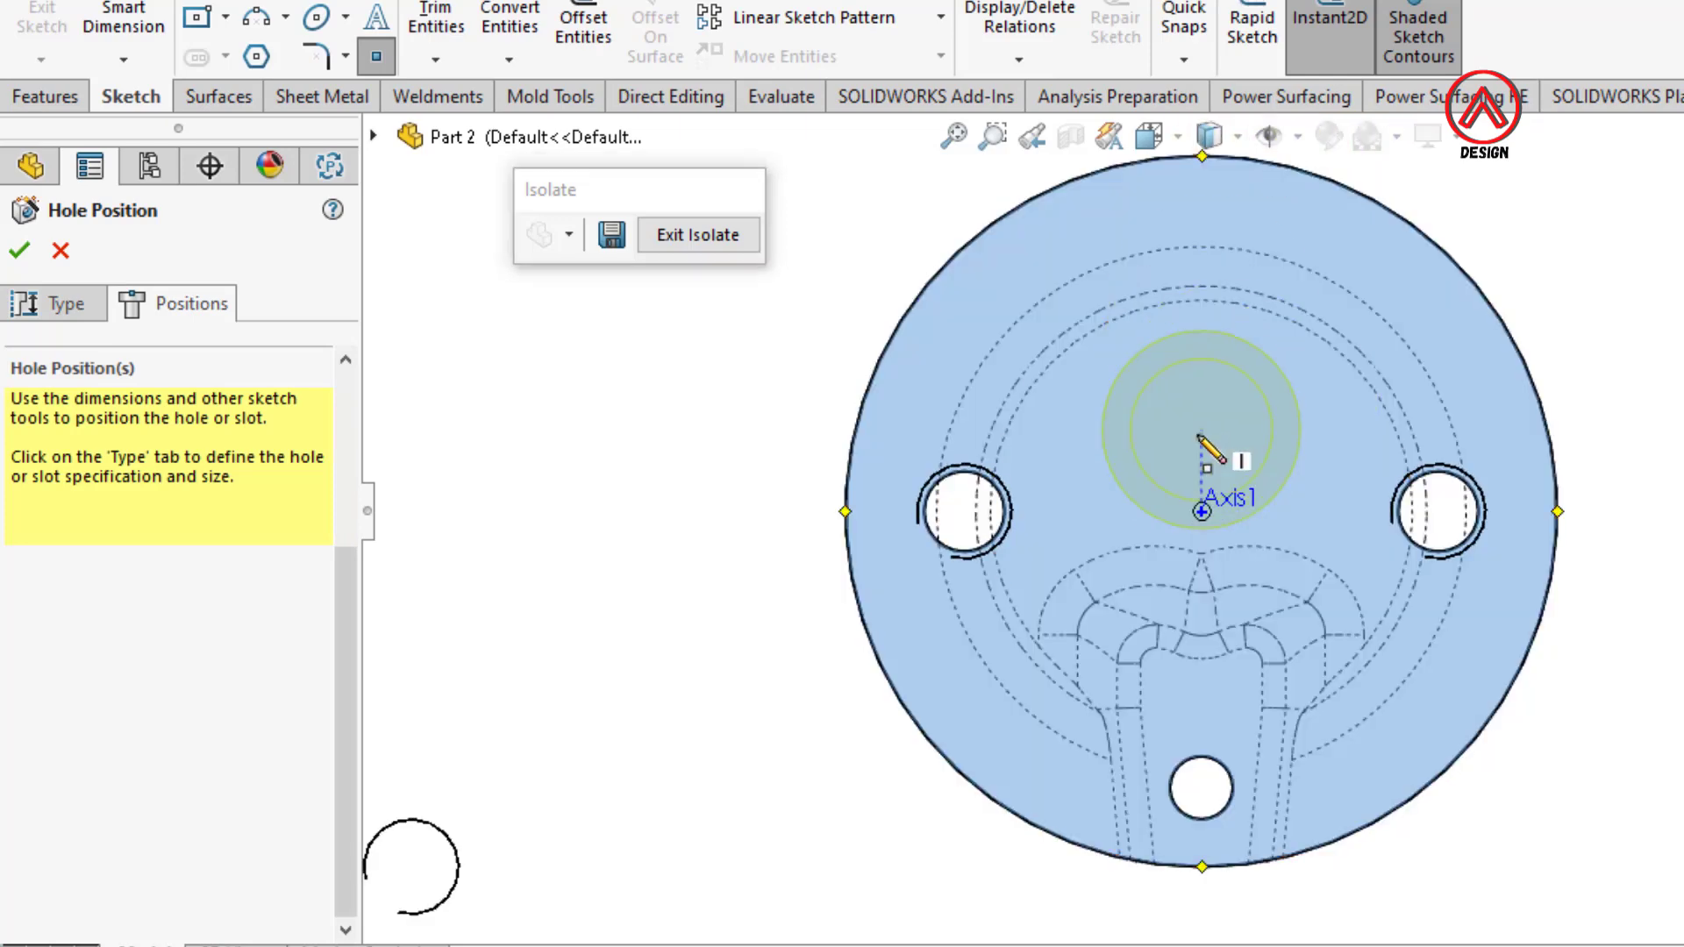
left_click(99, 7)
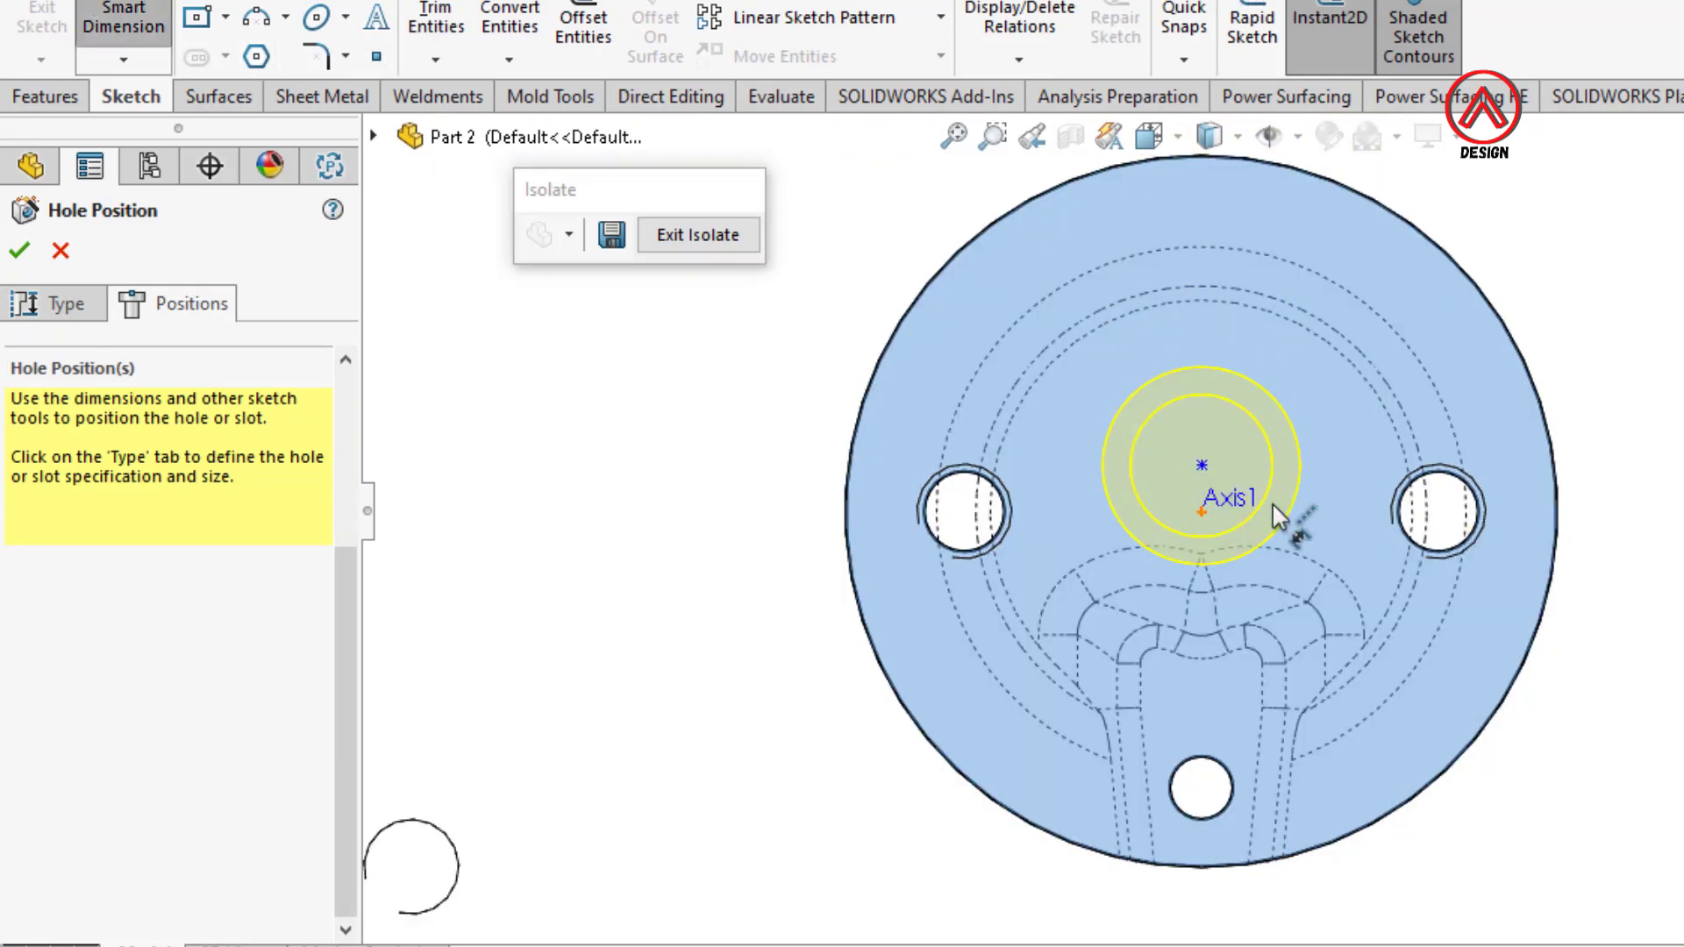
left_click(1202, 465)
left_click(1202, 511)
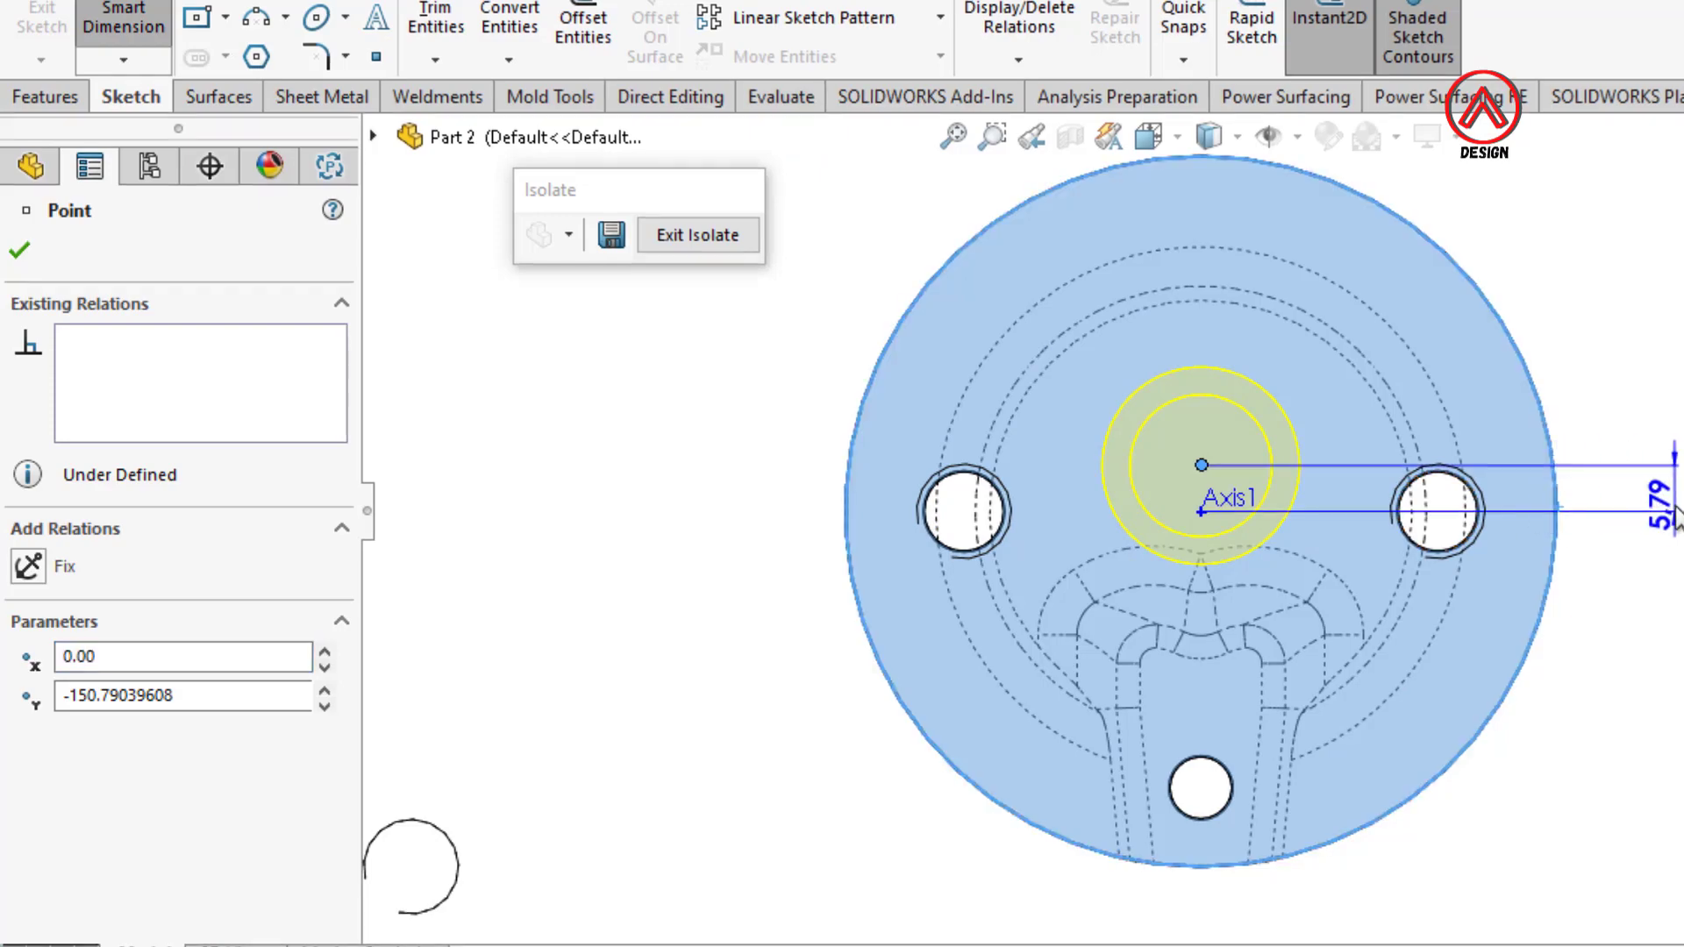
left_click(1560, 544)
type("8")
key("Return")
key("Escape")
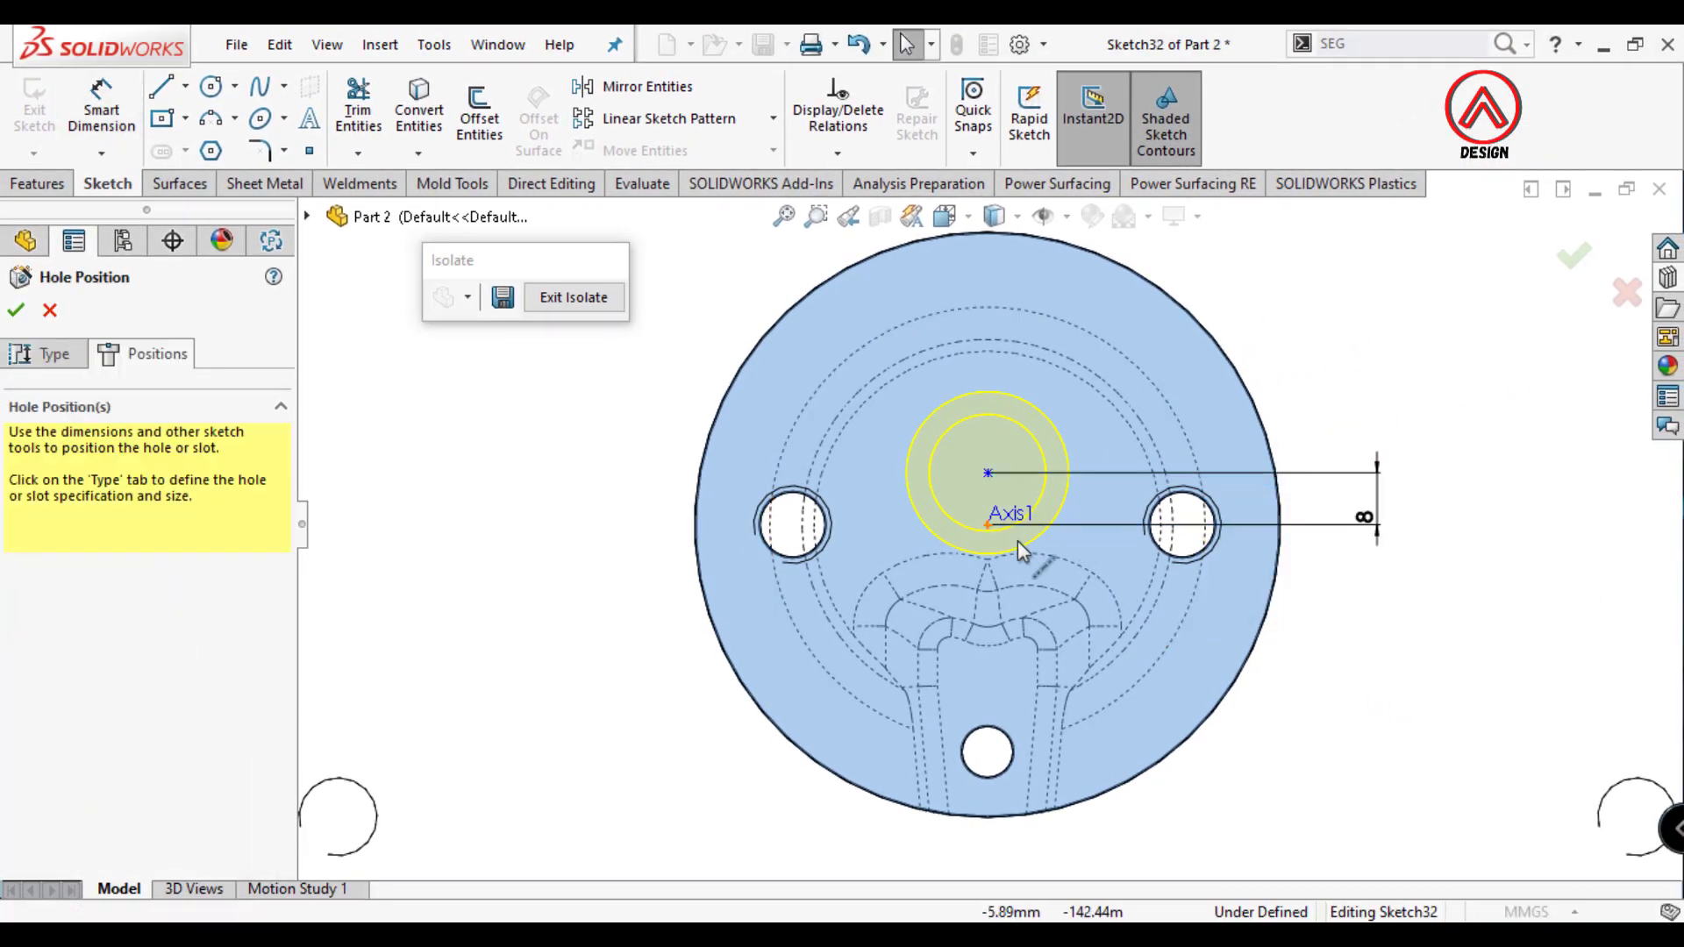
left_click(985, 524)
left_click(991, 477, "ctrl")
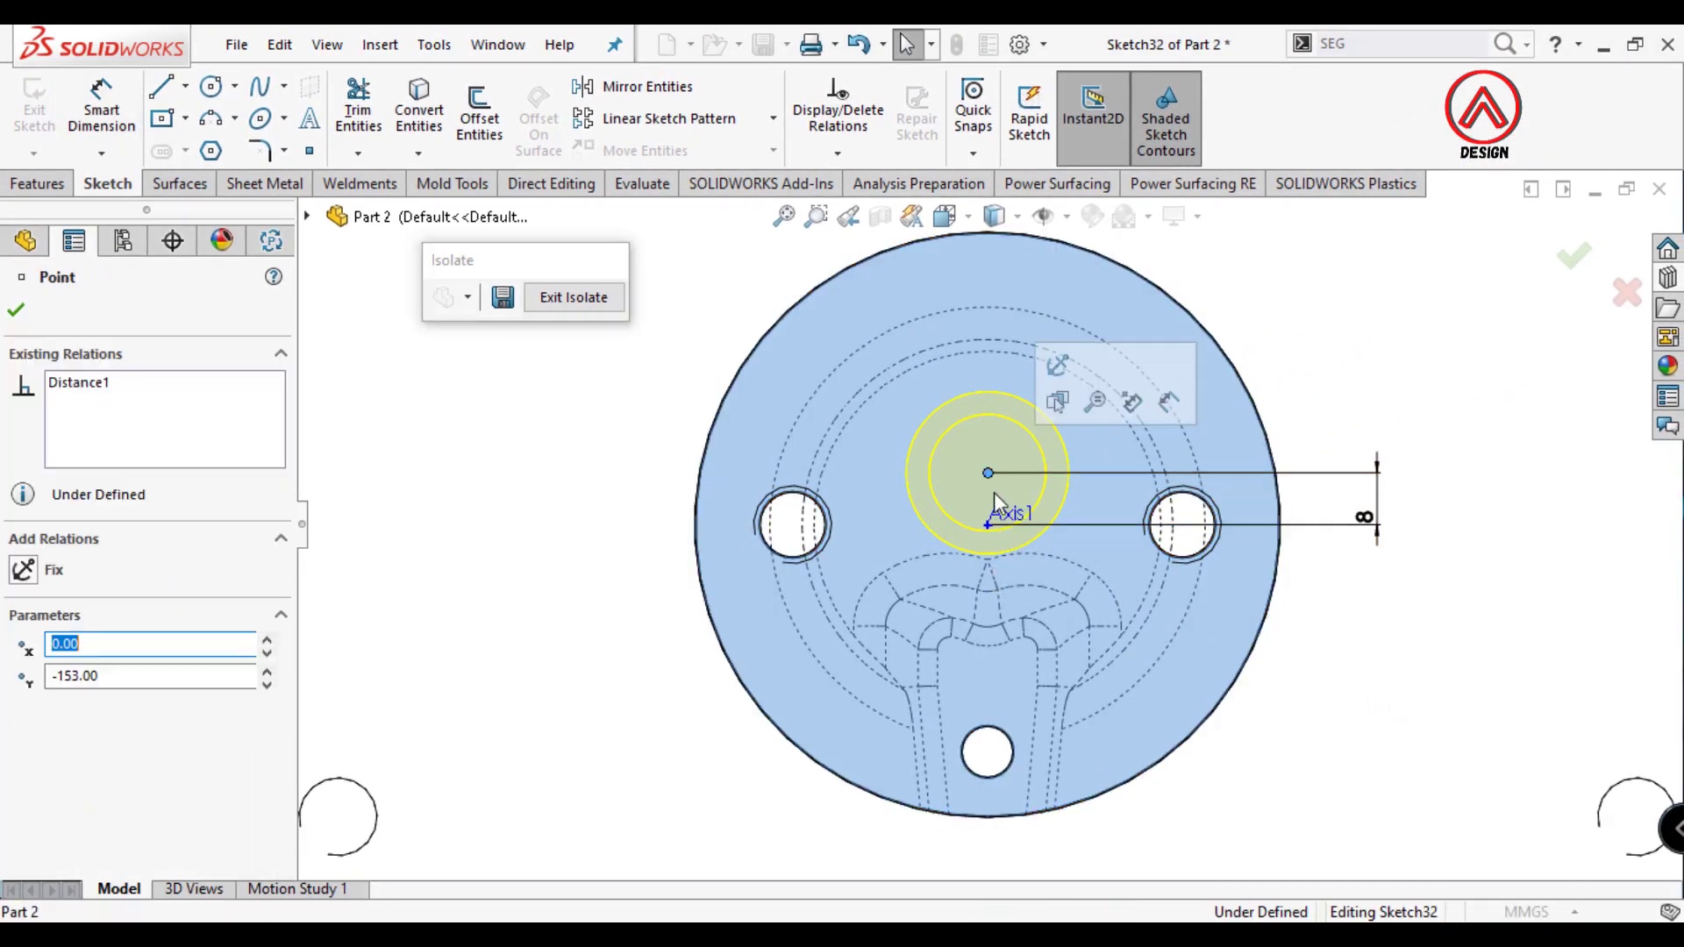
left_click(1098, 412)
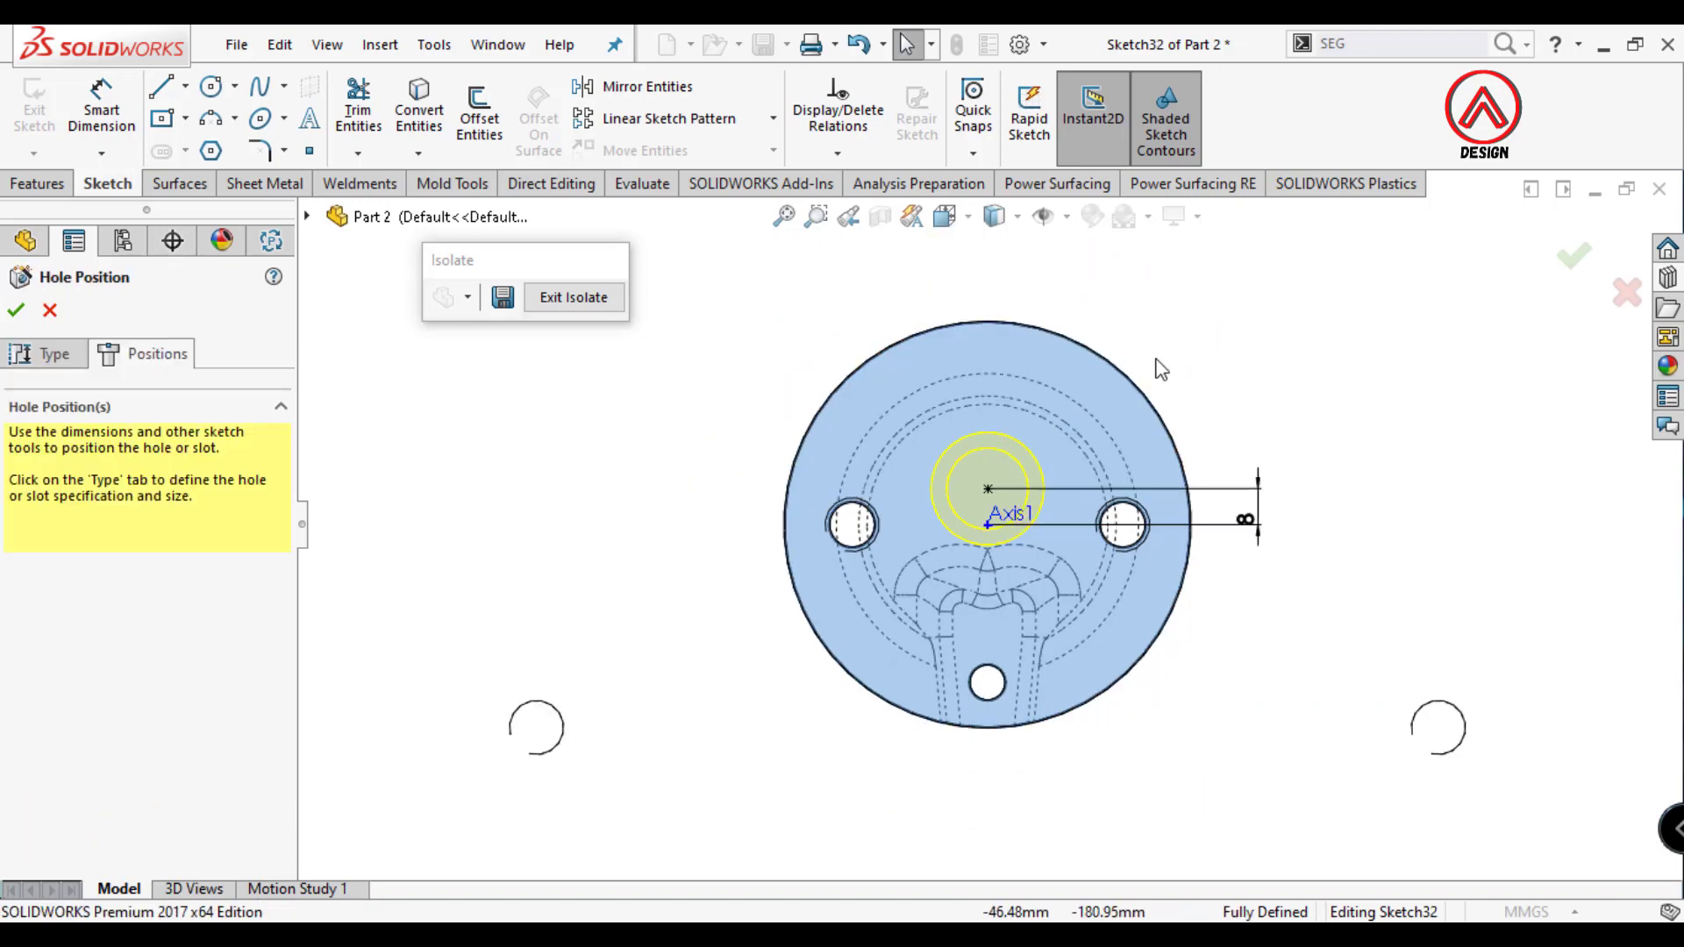
Set the counterbored hole's depth to 55 mm.
middle_click_drag(1098, 412, 1022, 189)
left_click(993, 216)
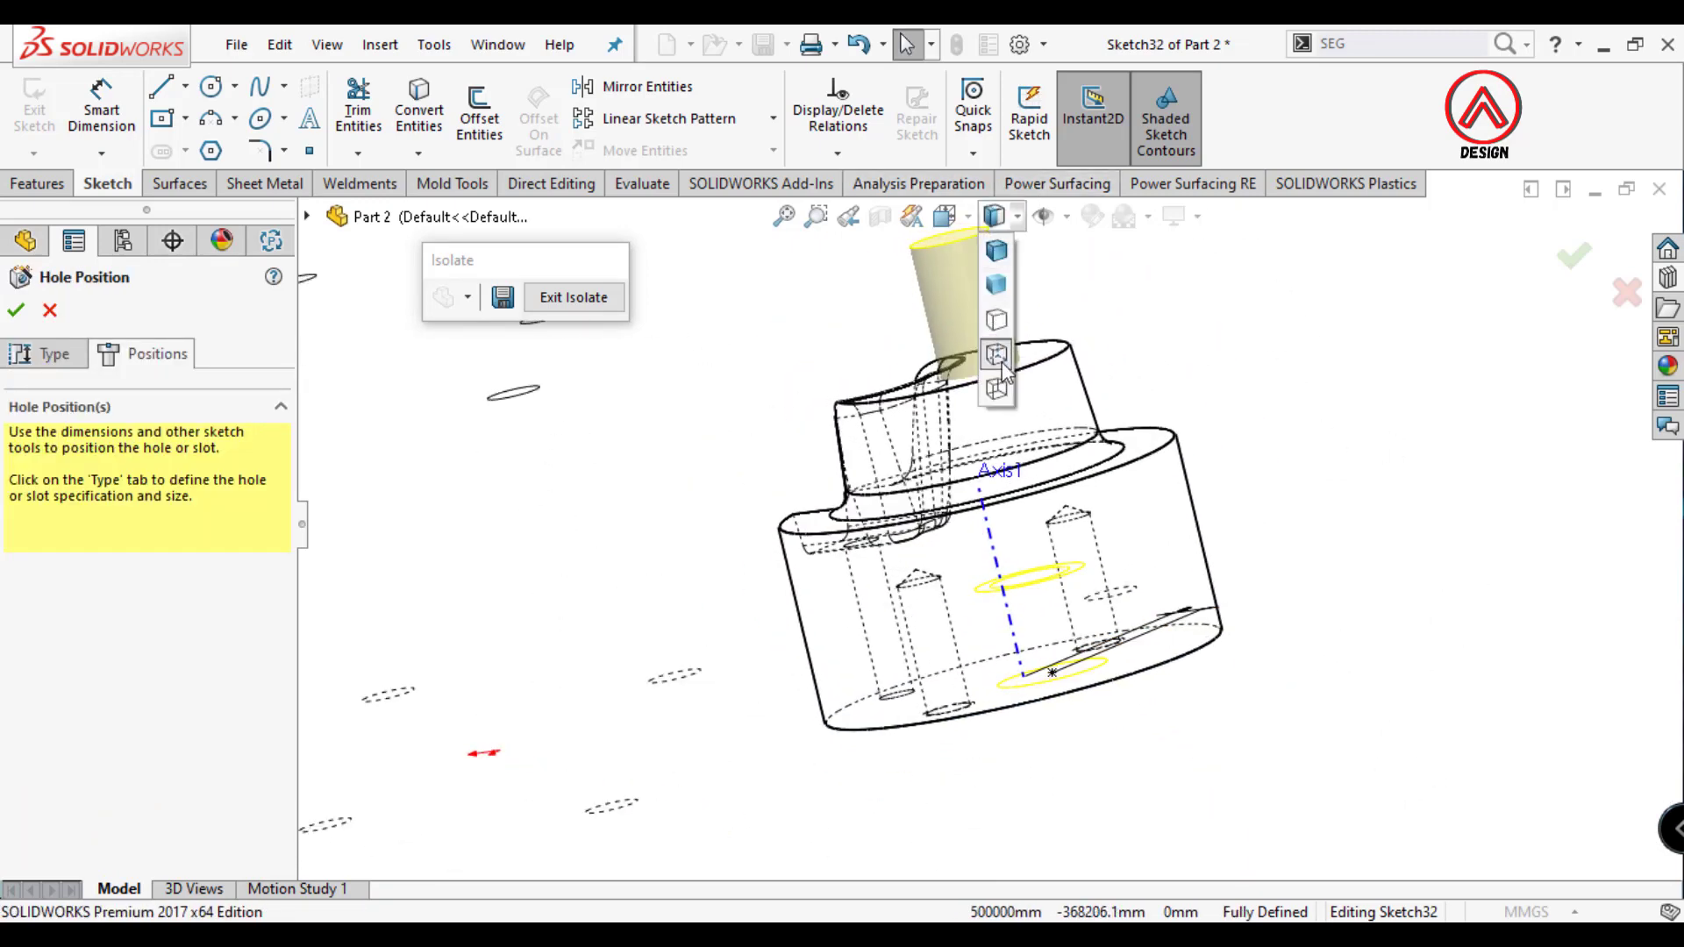
left_click(44, 353)
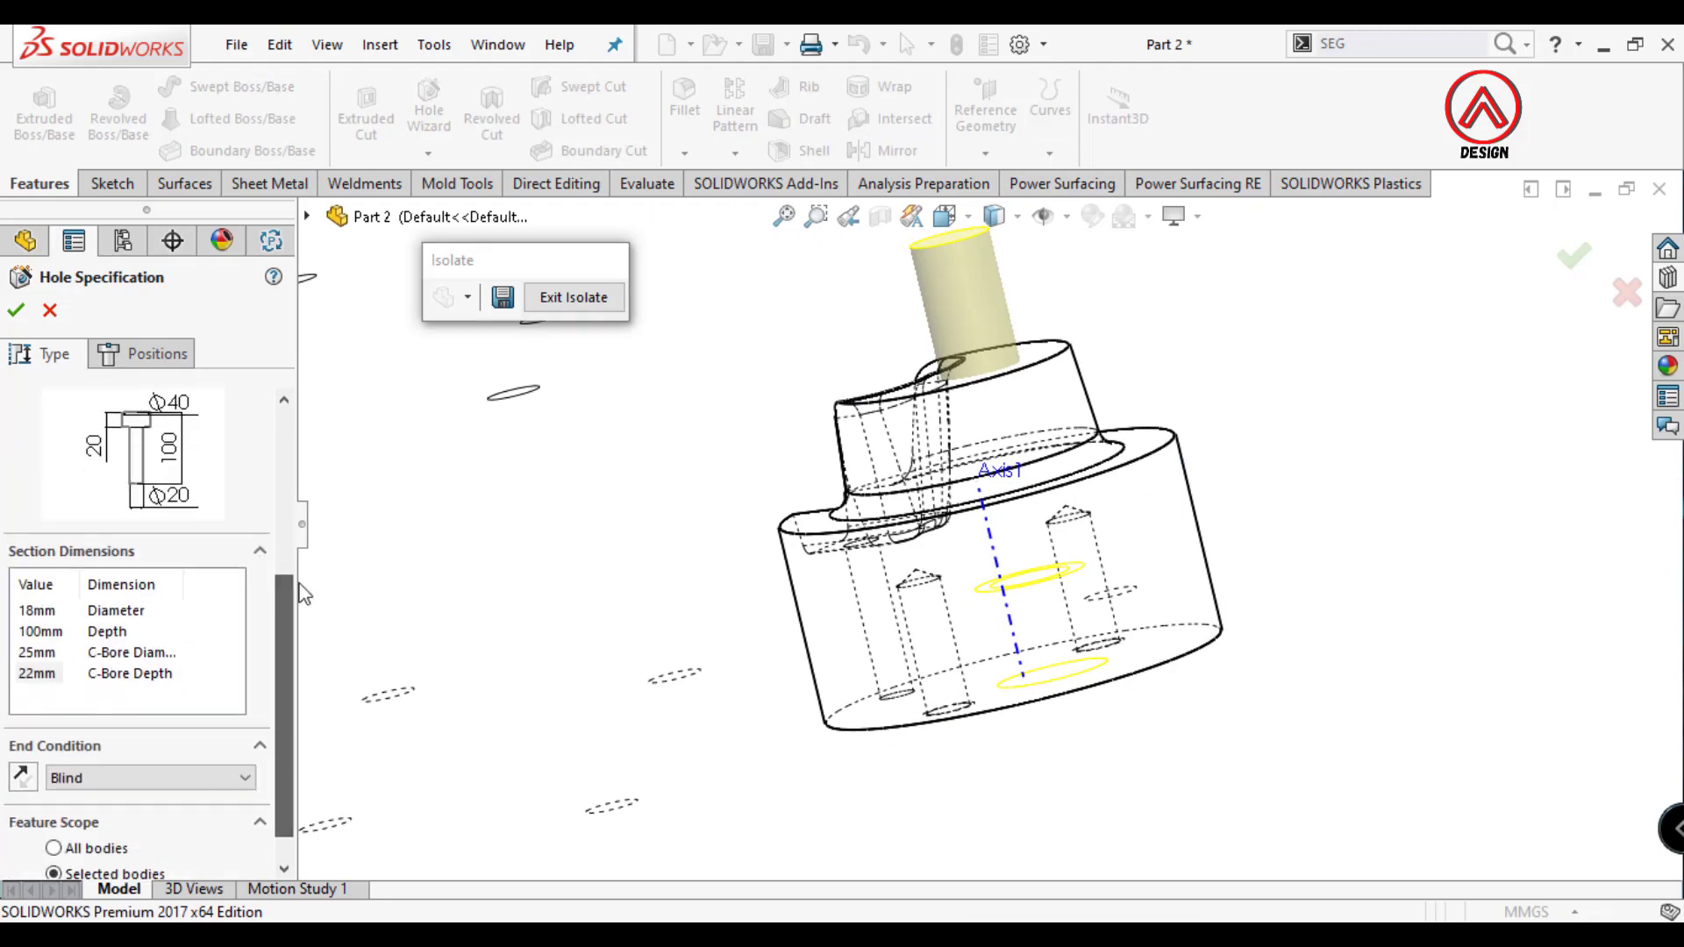
middle_click_drag(702, 645, 136, 646)
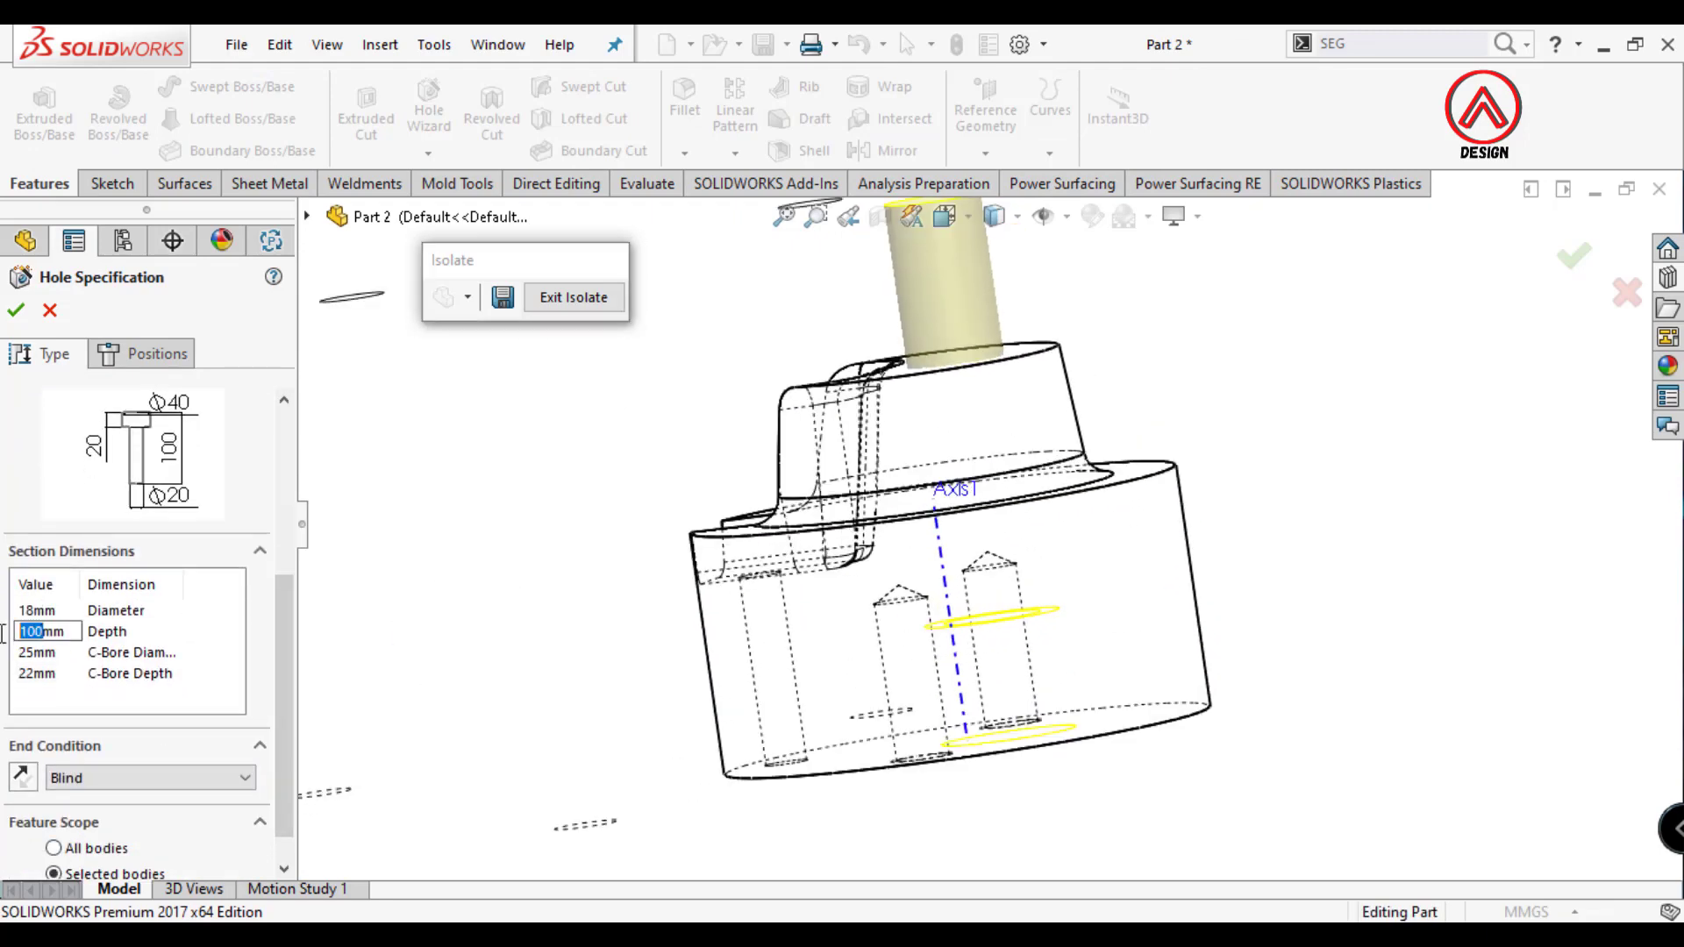
type("55")
key("Return")
Finish the hole and round its inner edge with a 3 mm fillet.
left_click(18, 312)
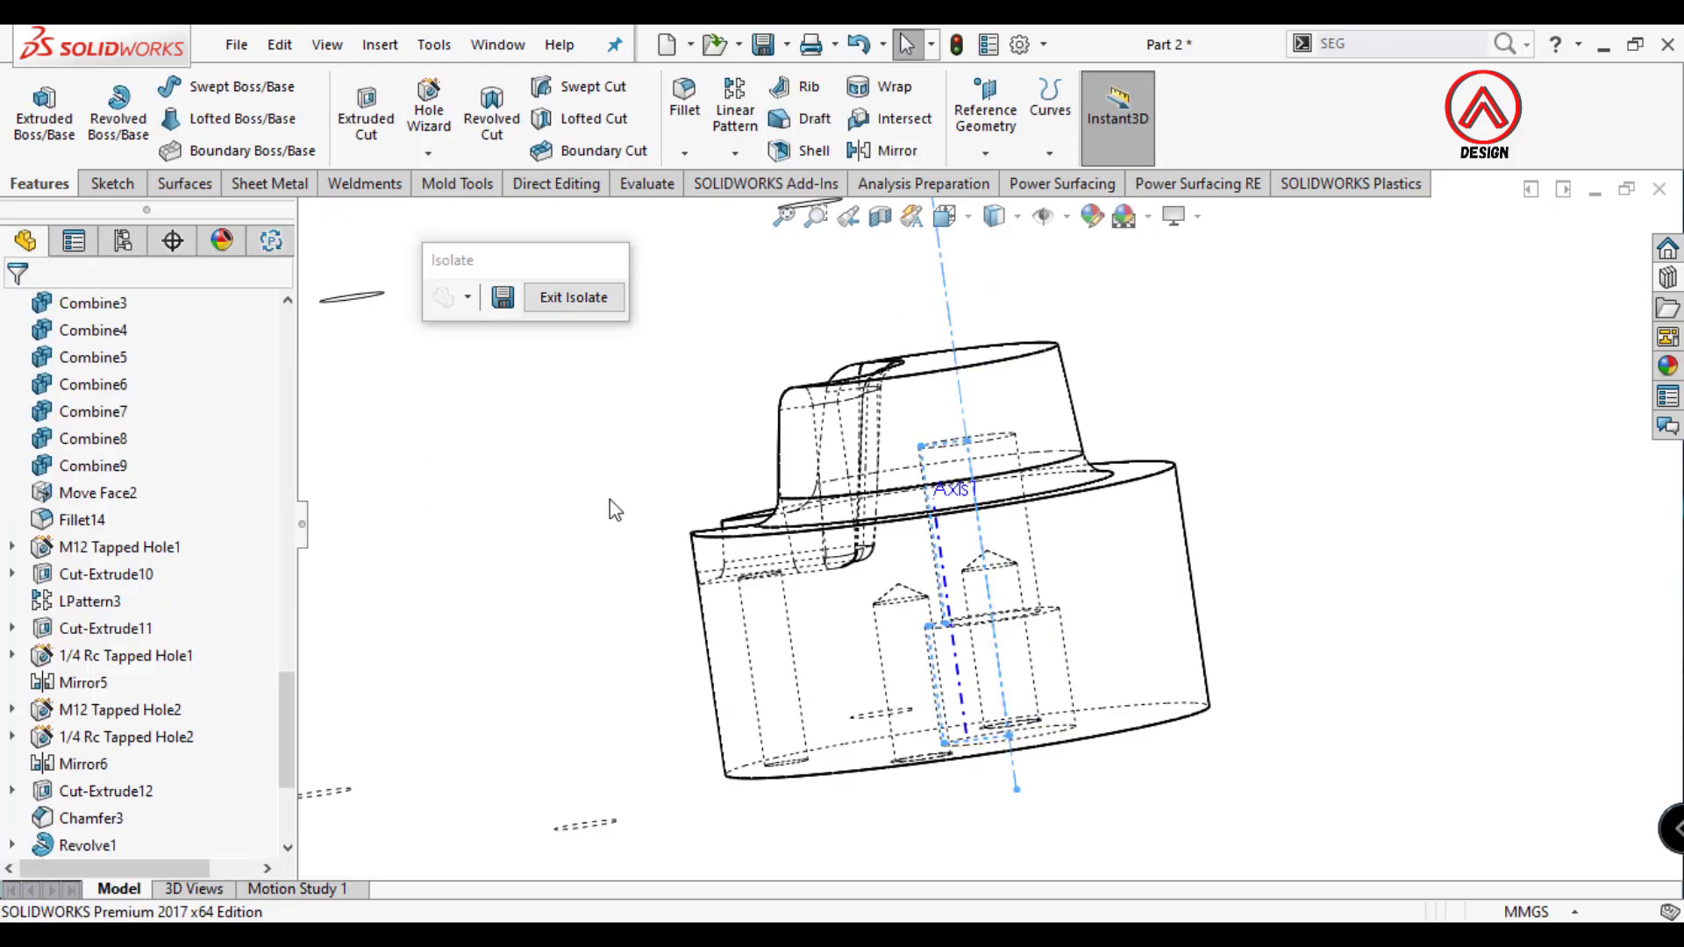
key("ctrl+5")
left_click(684, 98)
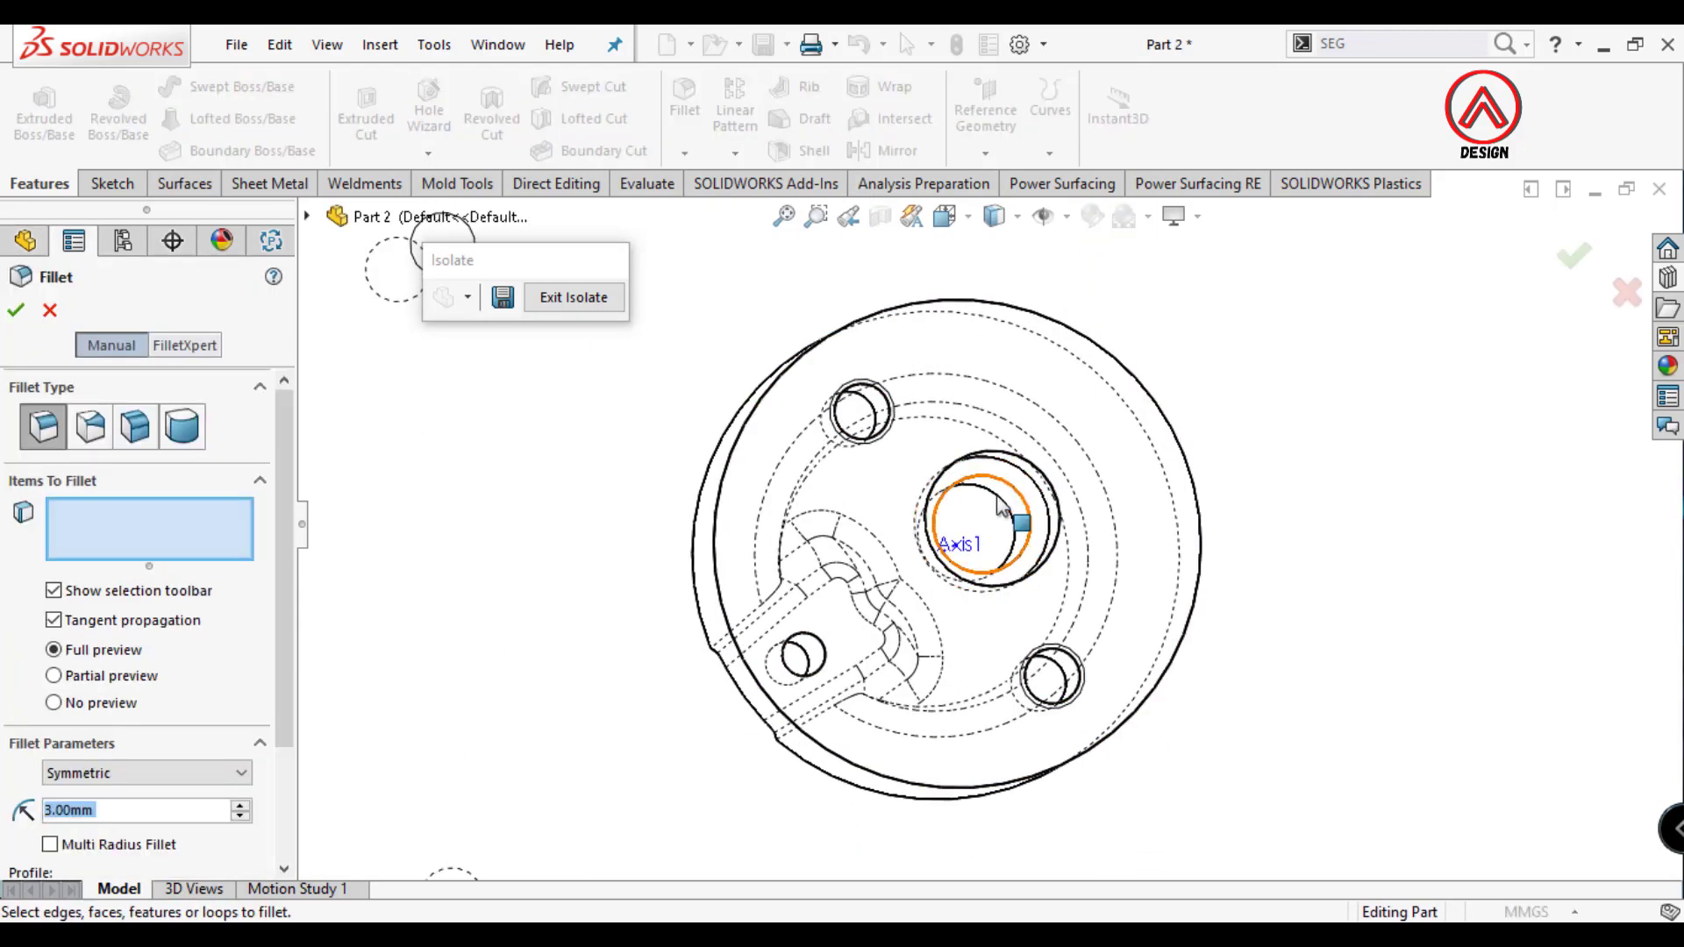
left_click(996, 497)
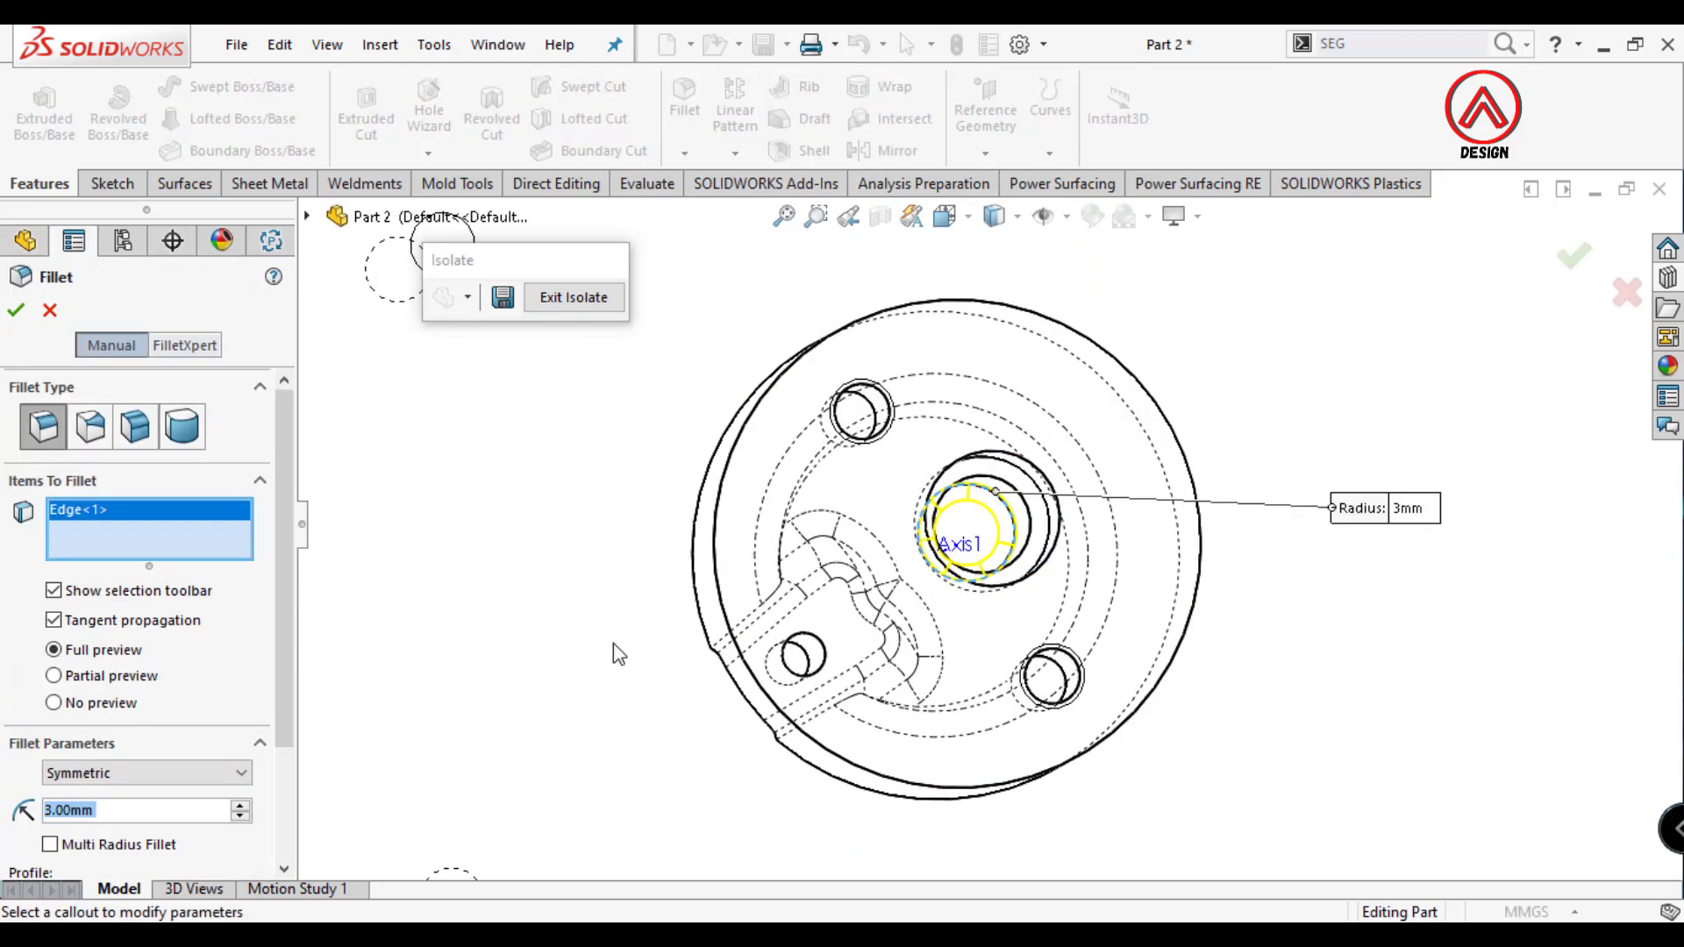
right_click(646, 658)
mouse_move(647, 658)
middle_mouse_down()
mouse_move(1065, 702)
mouse_move(969, 653)
middle_mouse_up()
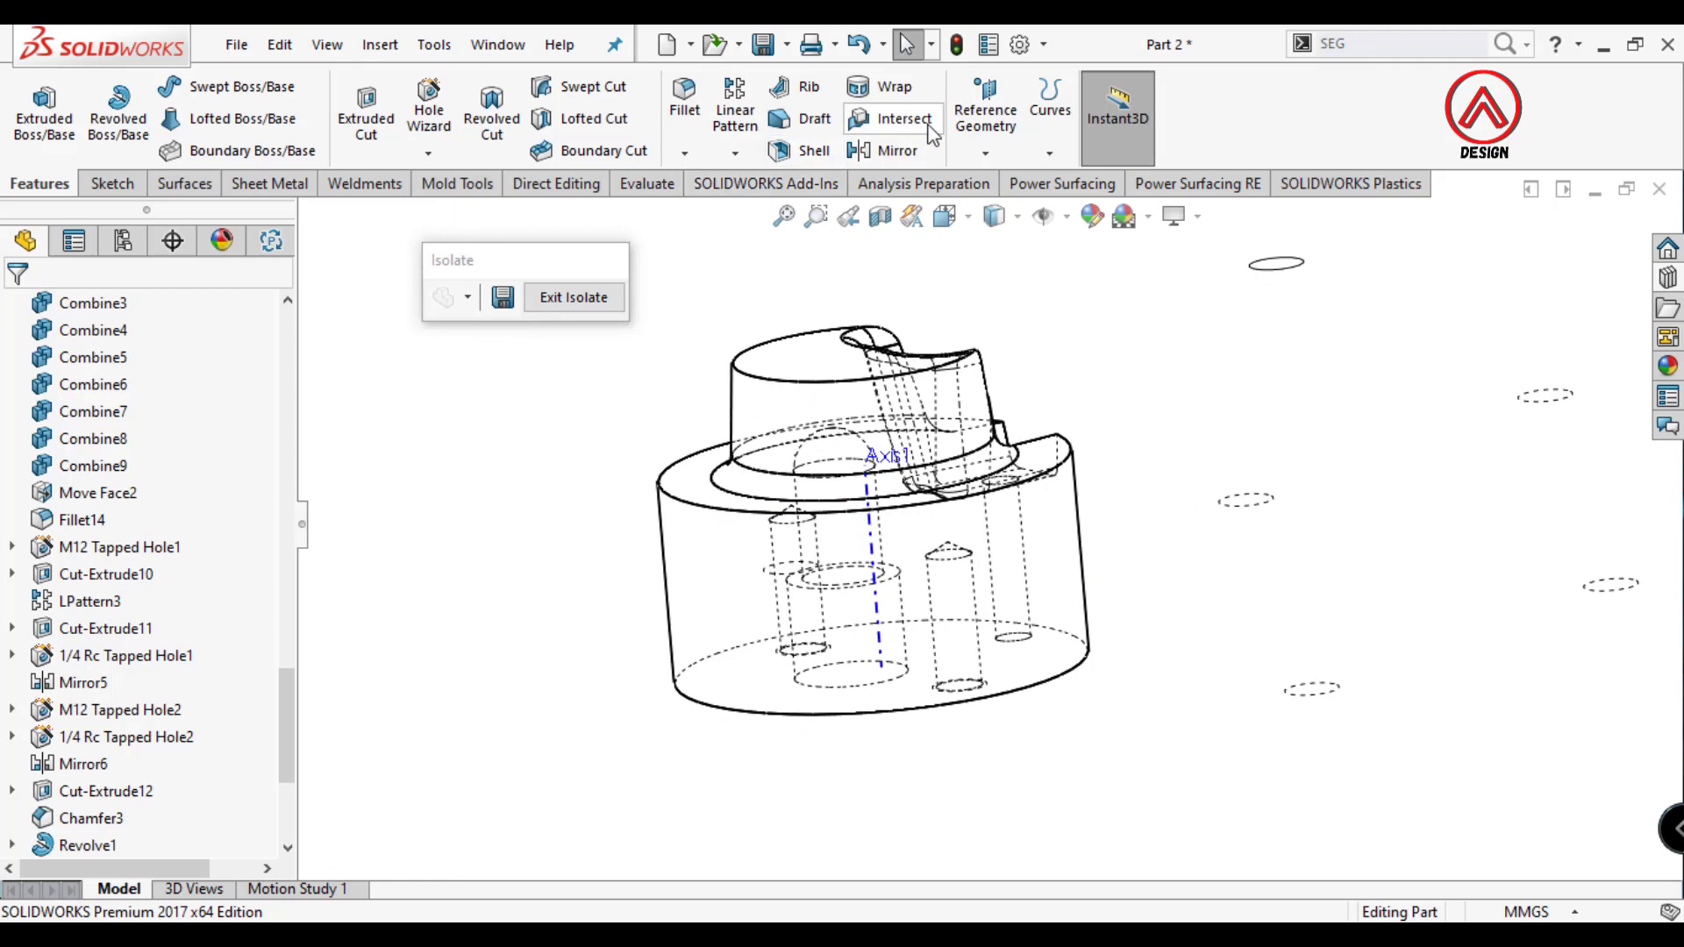
Create Plane1 tangent to the cylinder's side face, referenced to Front Plane.
left_click(985, 151)
left_click(1000, 184)
left_click(699, 543)
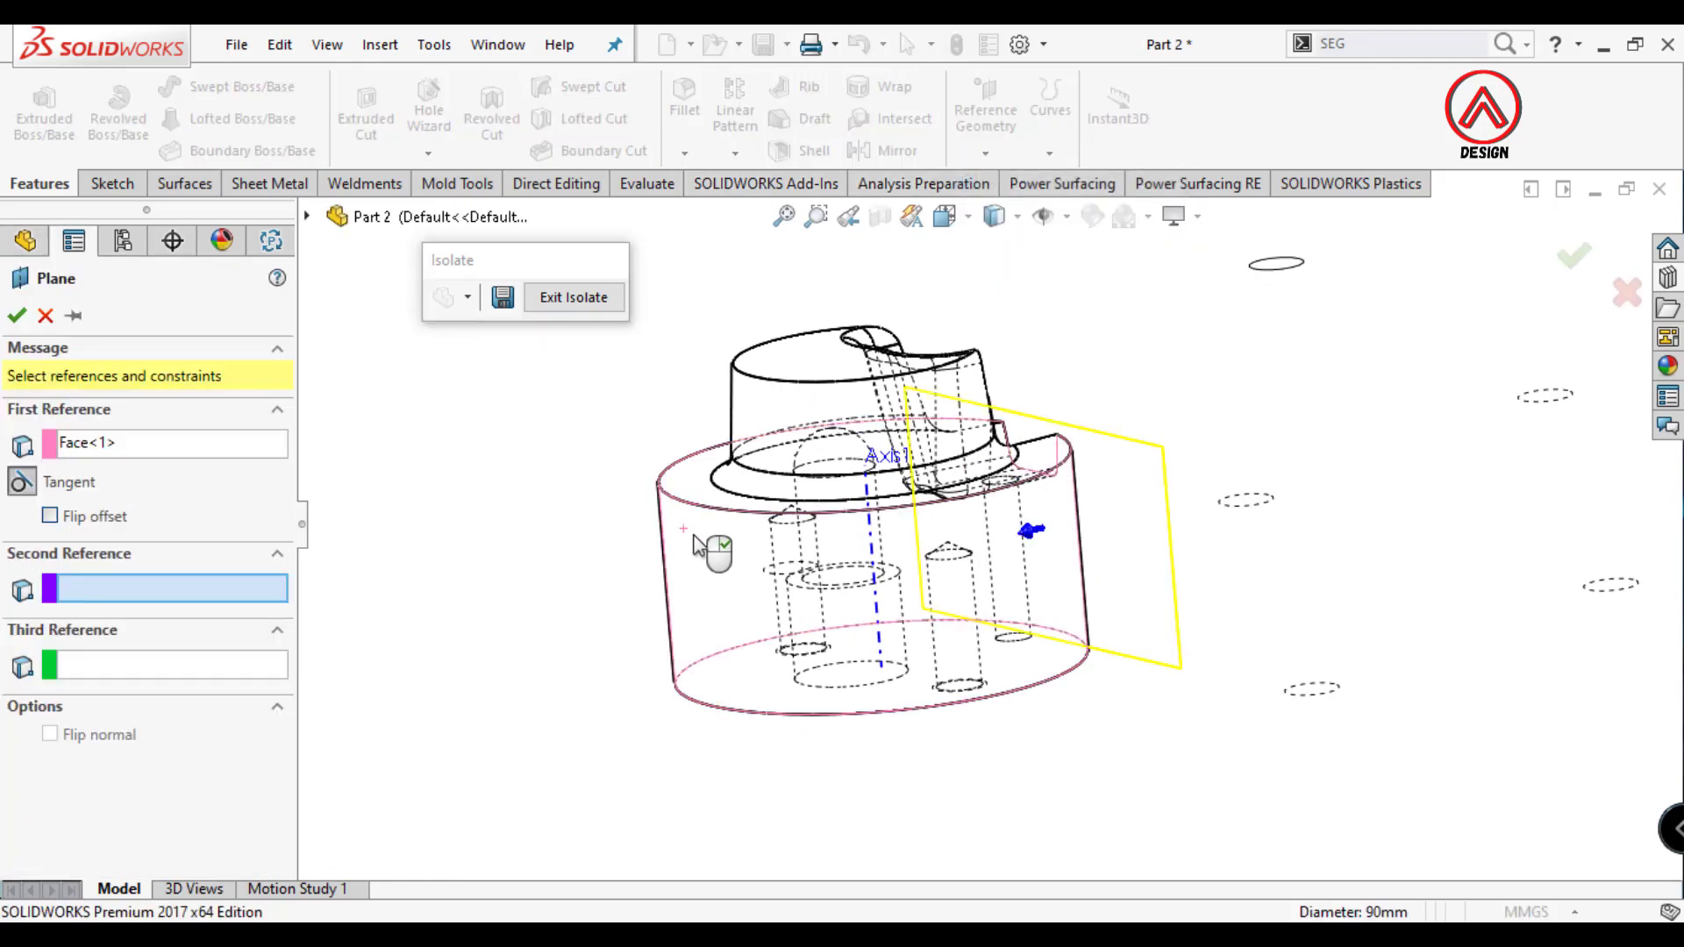
left_click(308, 217)
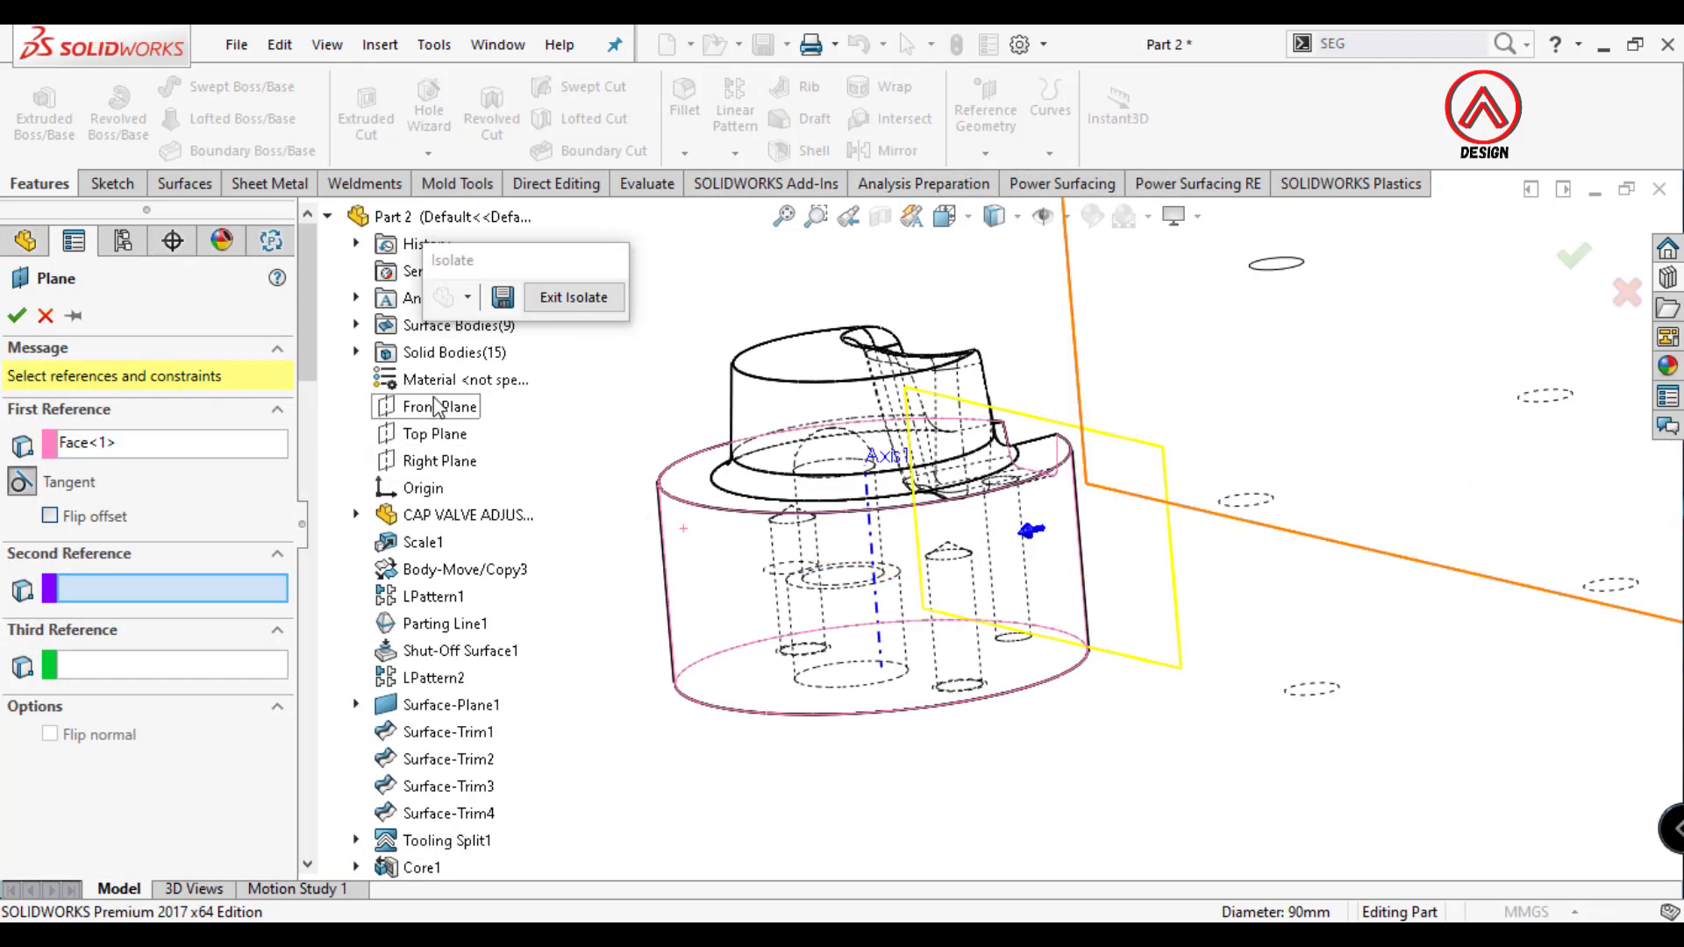
left_click(437, 409)
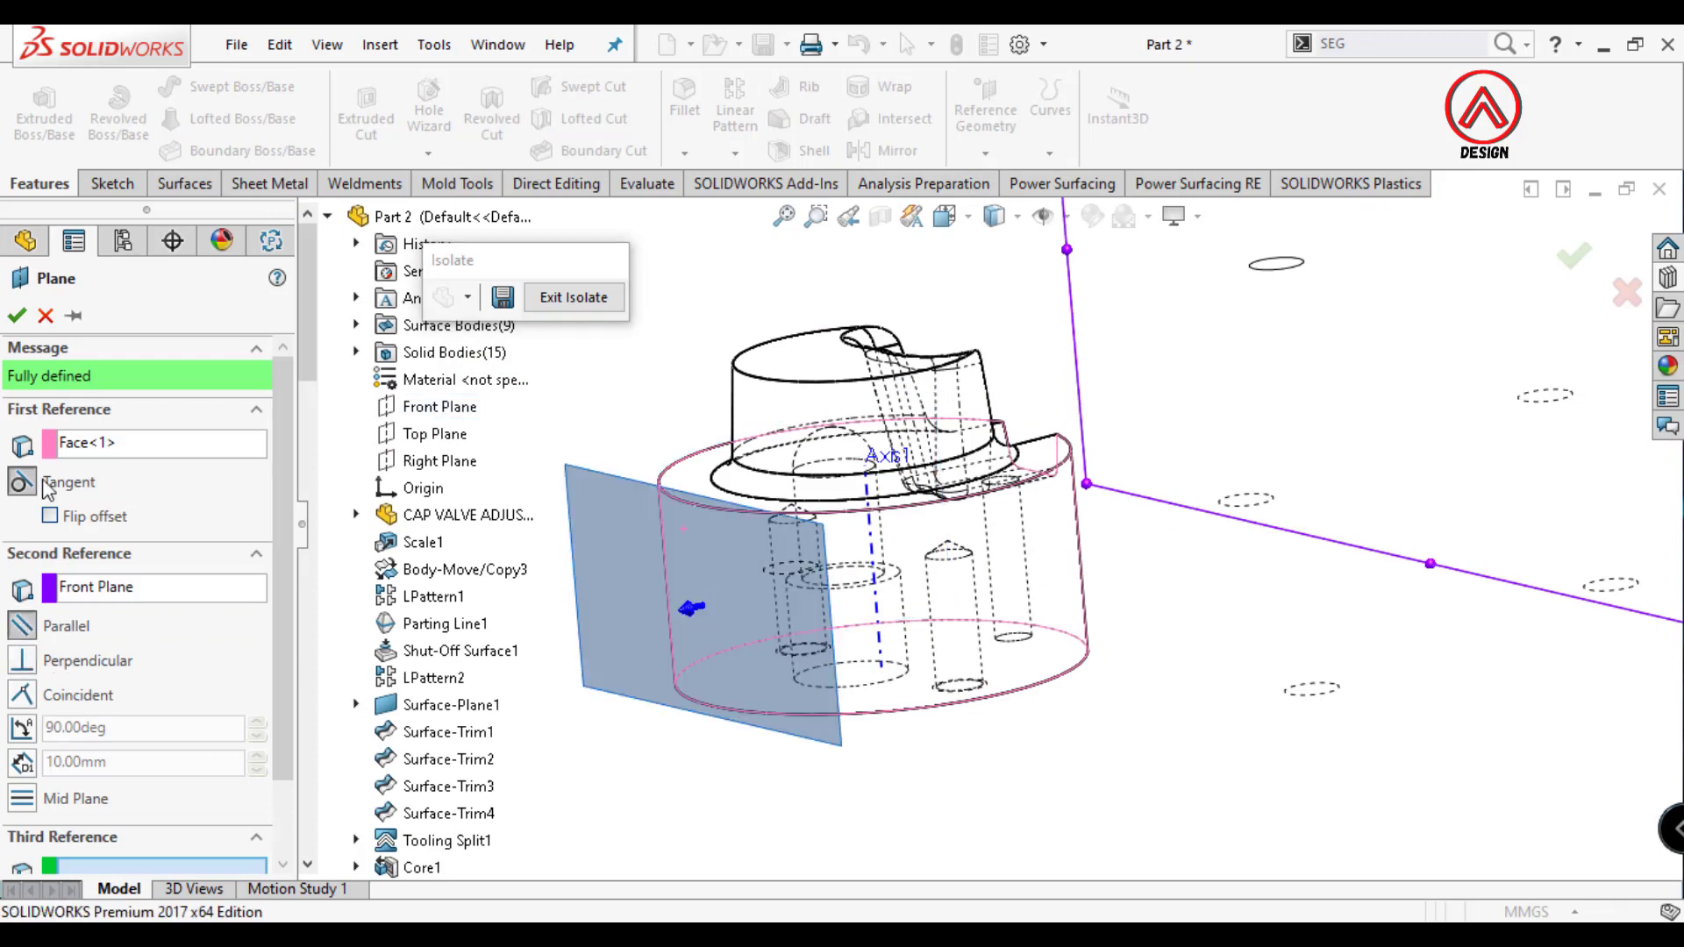
left_click(16, 316)
left_click(738, 676)
Set up a 1/4 tapered pipe-tap hole with custom sizing on Plane1.
left_click(829, 600)
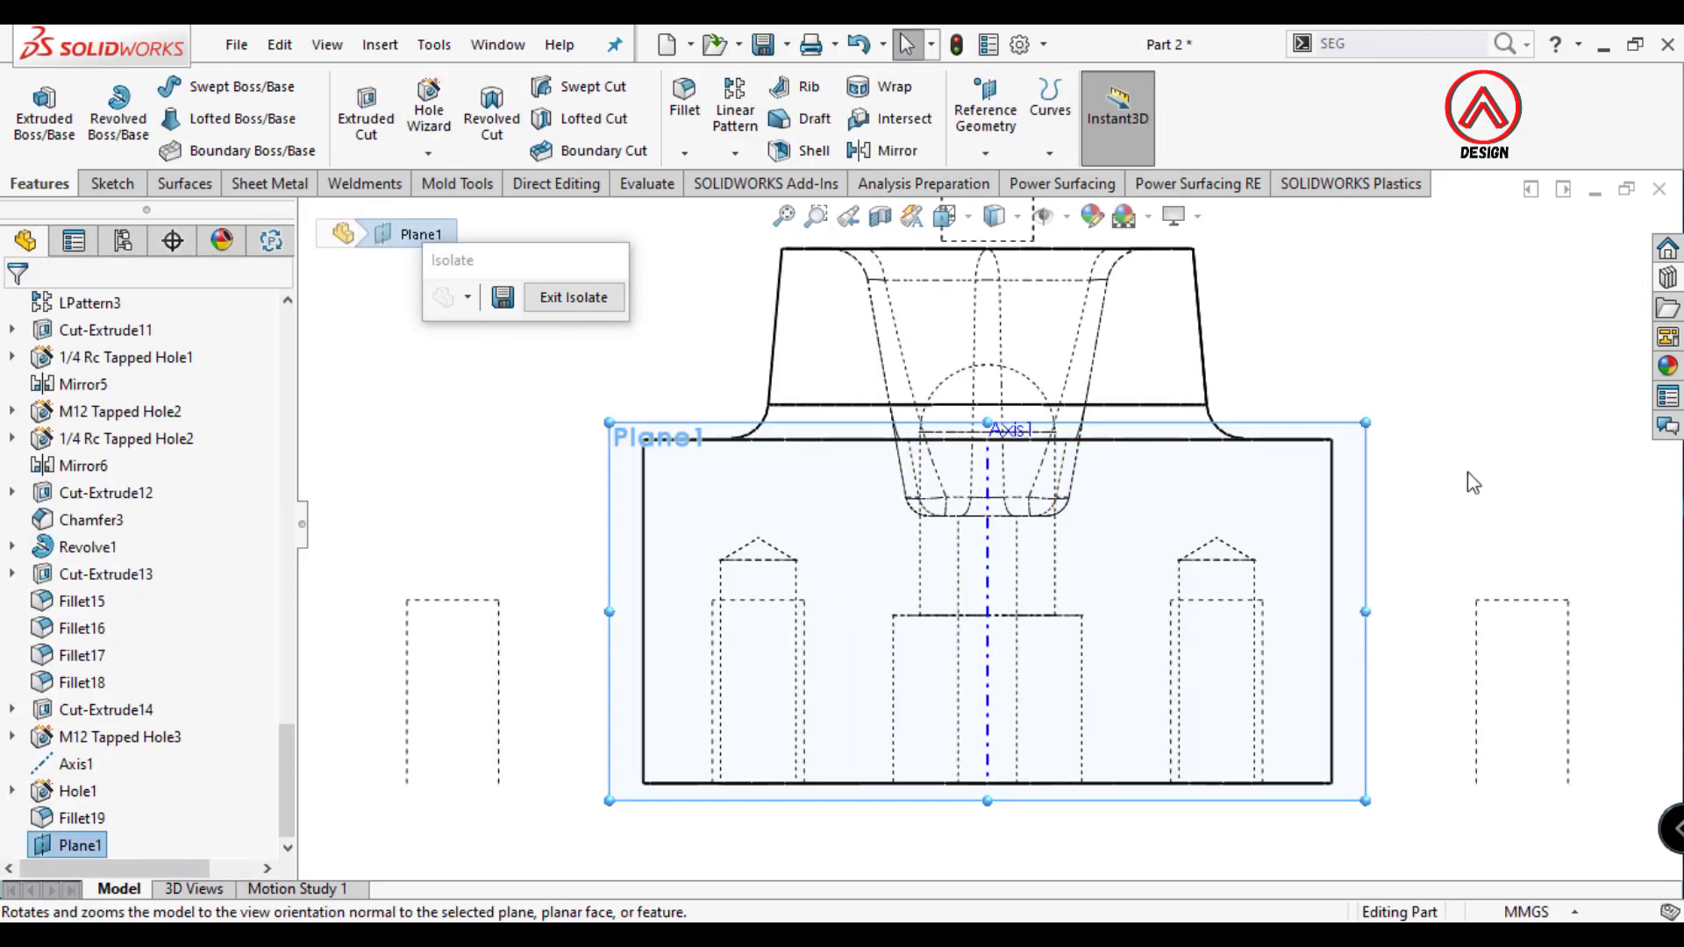
left_click(438, 128)
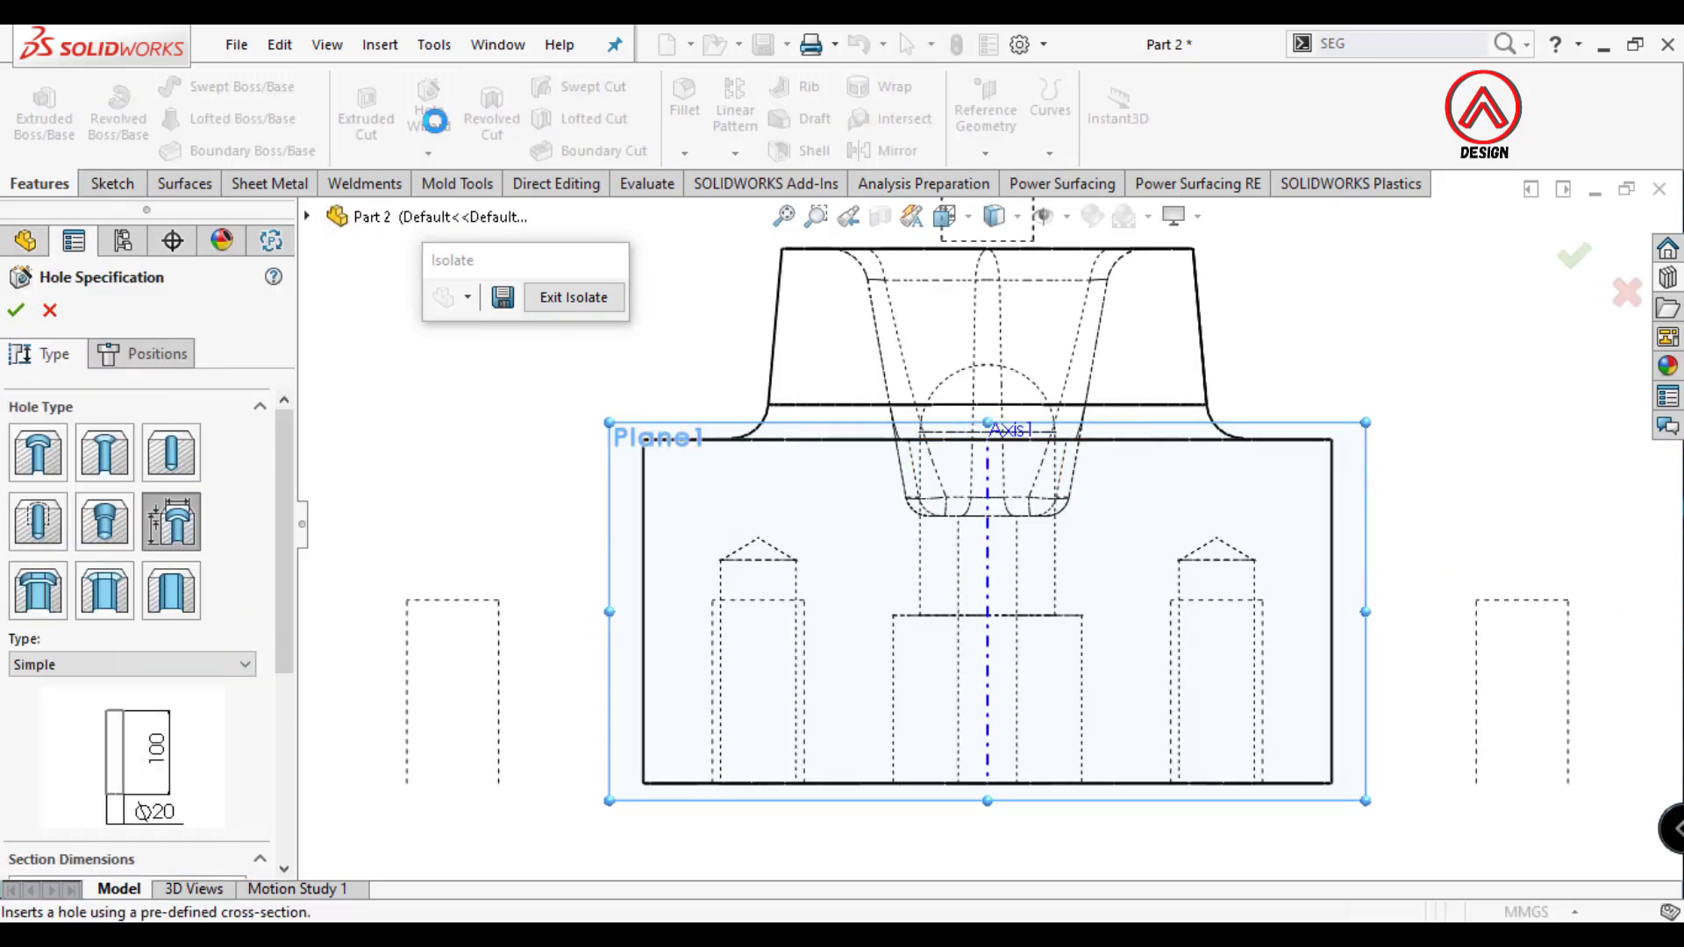
left_click(92, 526)
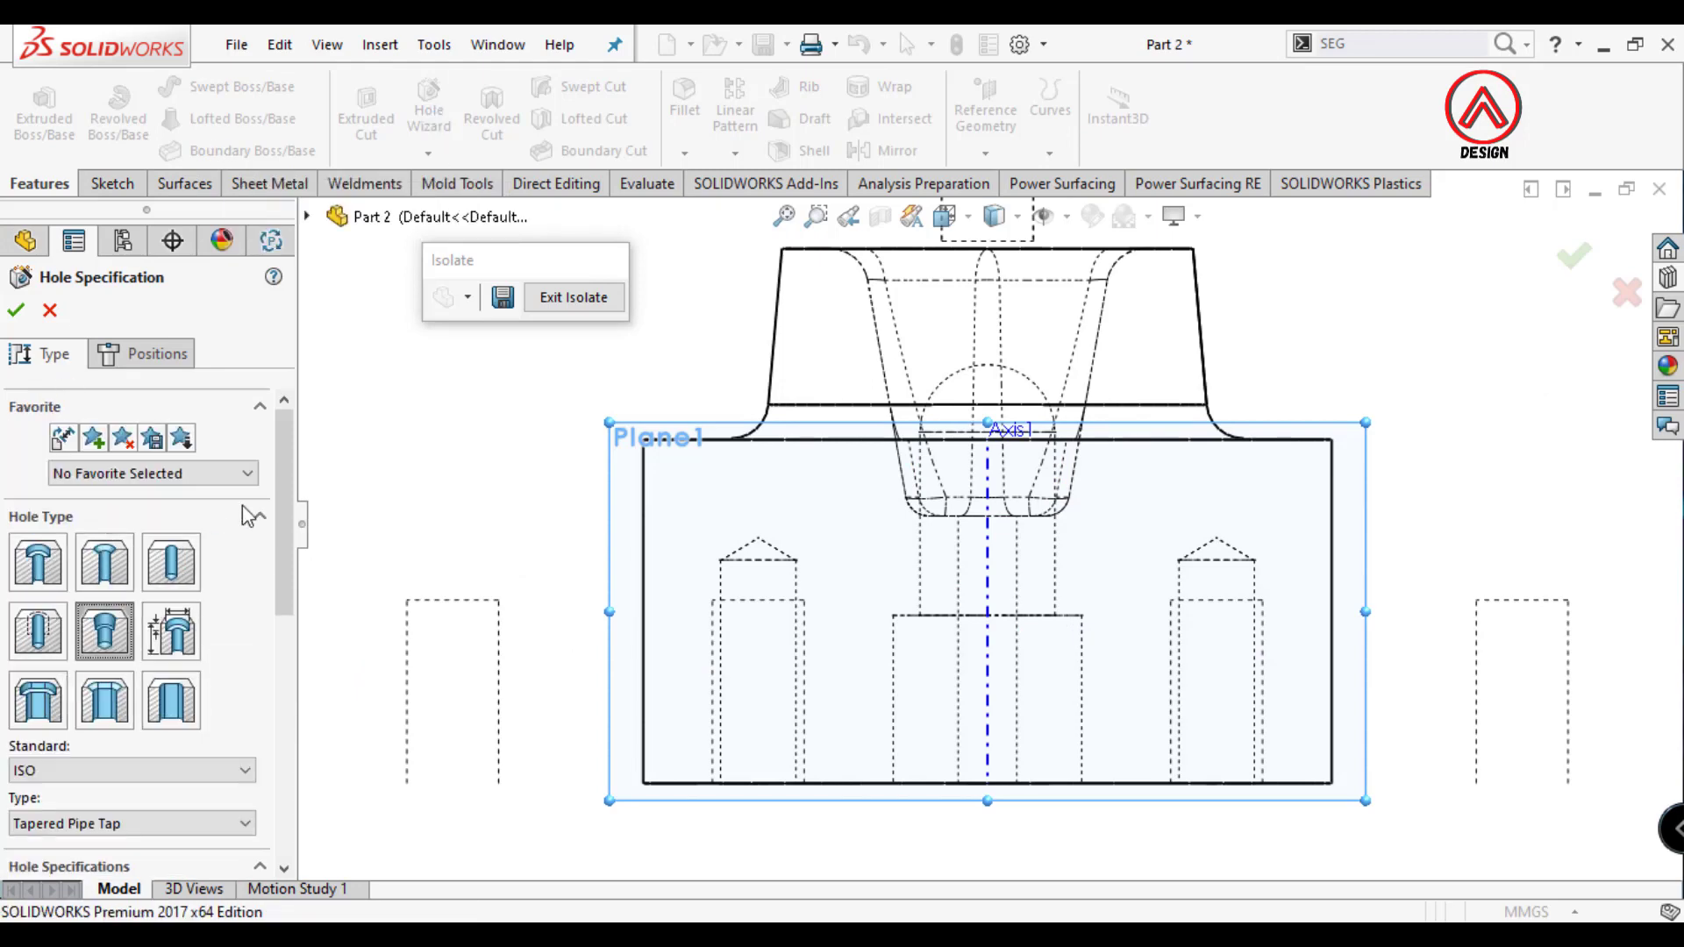
scroll(263, 613, "down", 3)
left_click(66, 690)
left_click(64, 756)
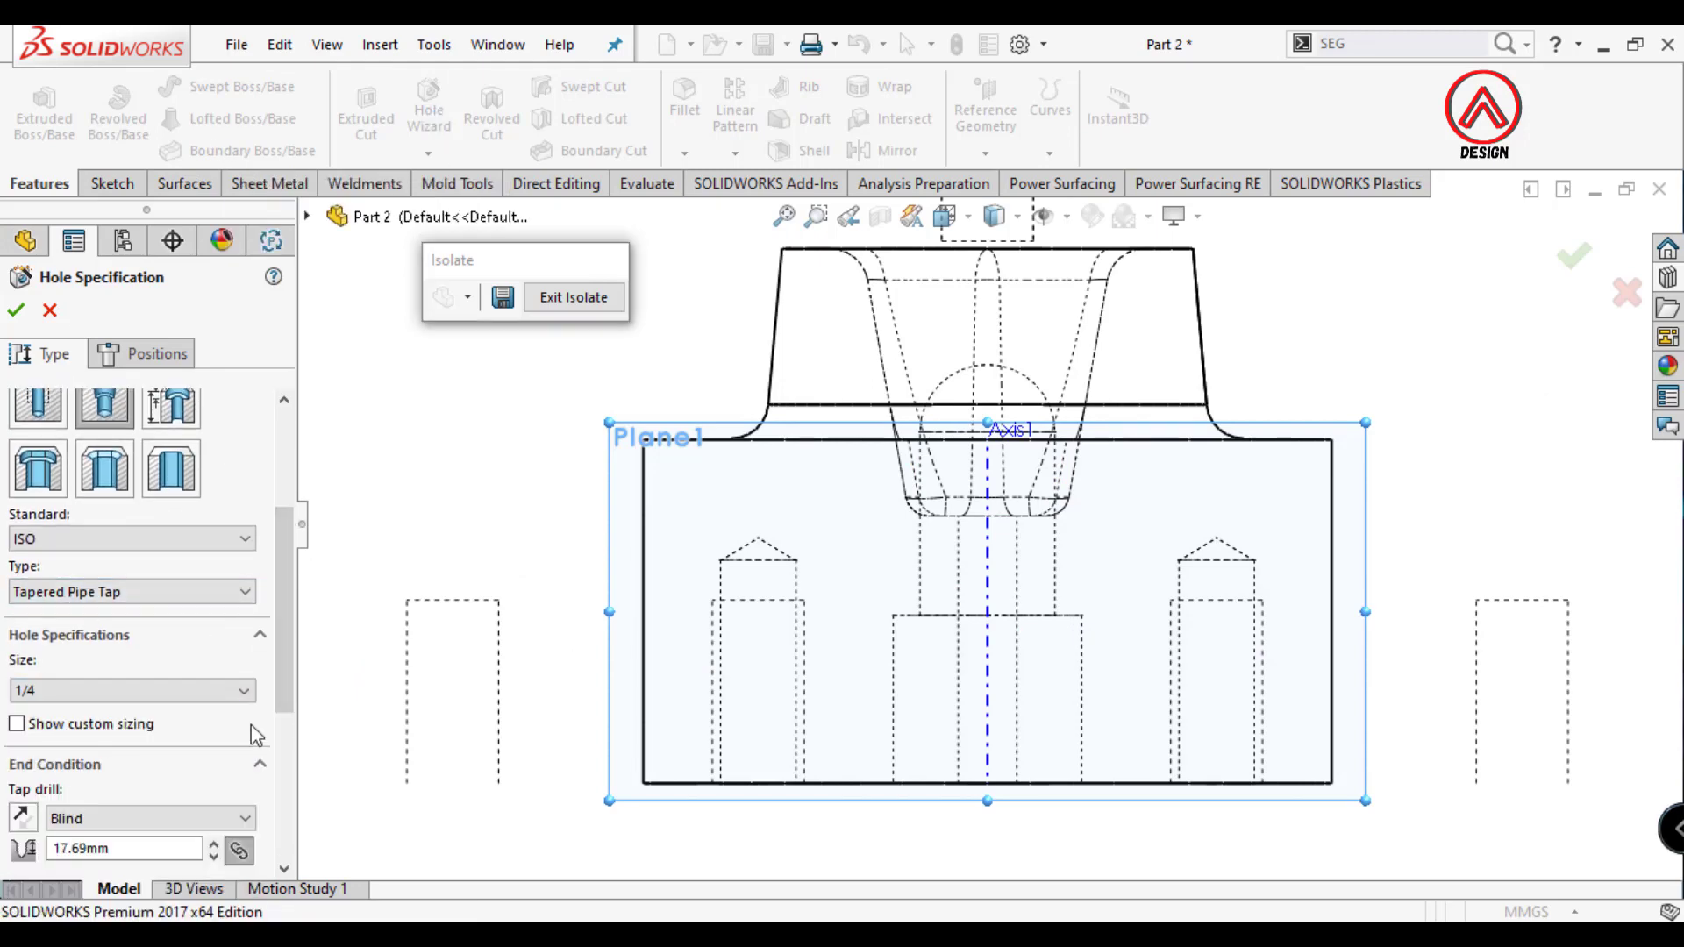
scroll(272, 749, "down", 3)
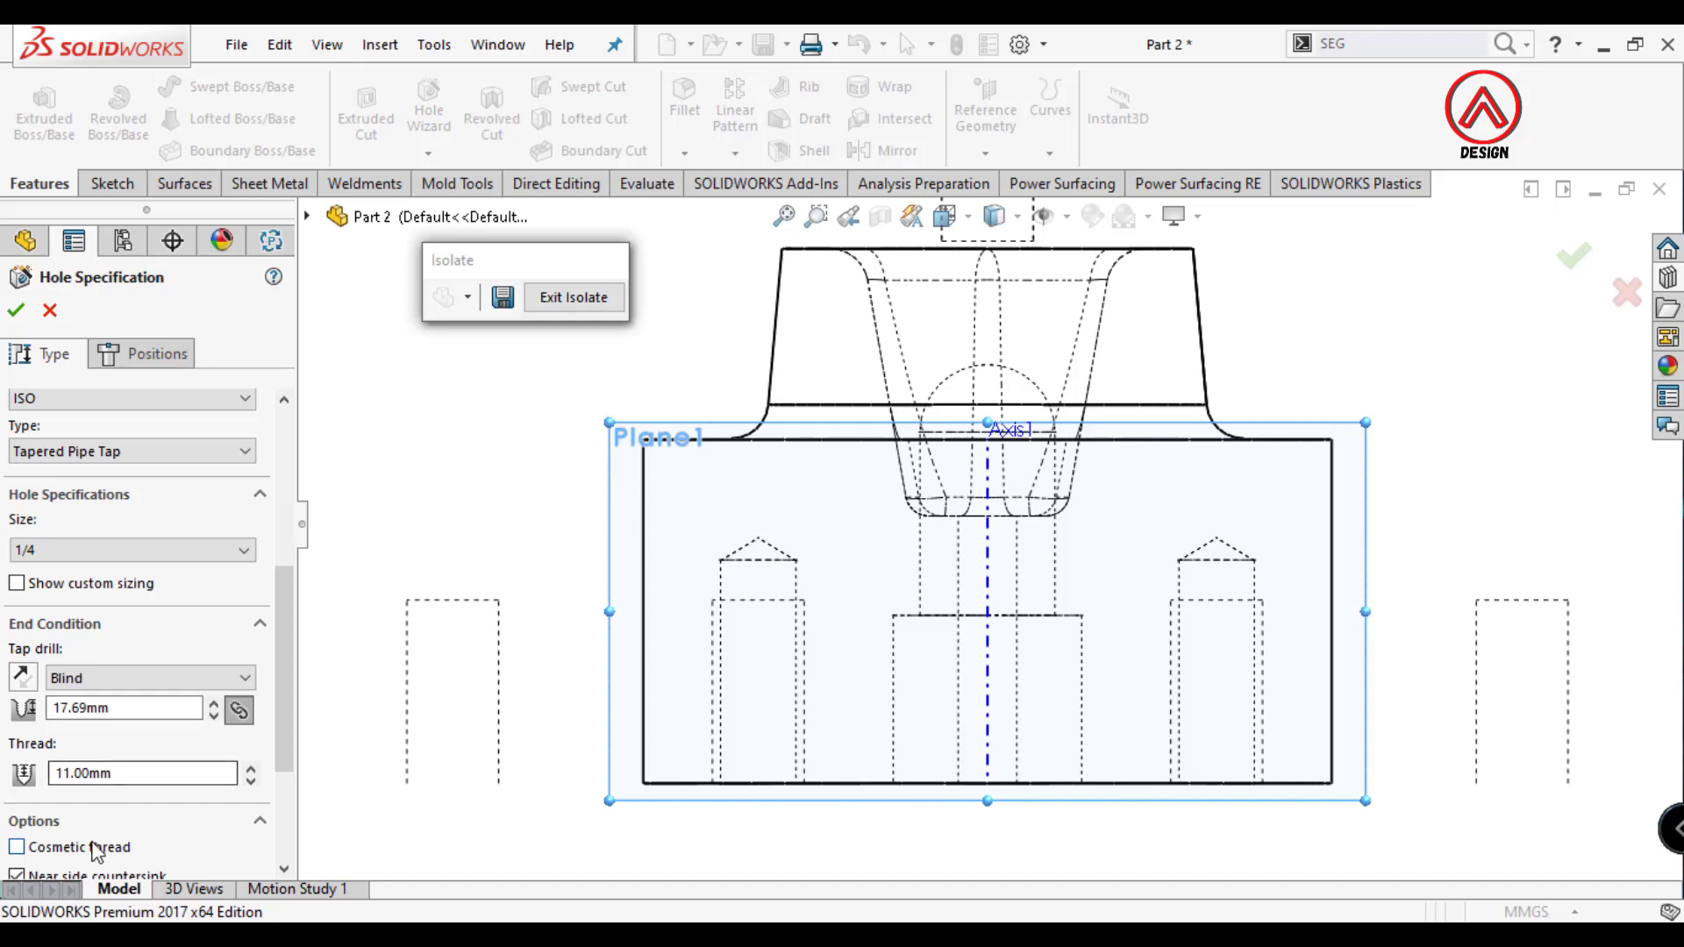
left_click(122, 584)
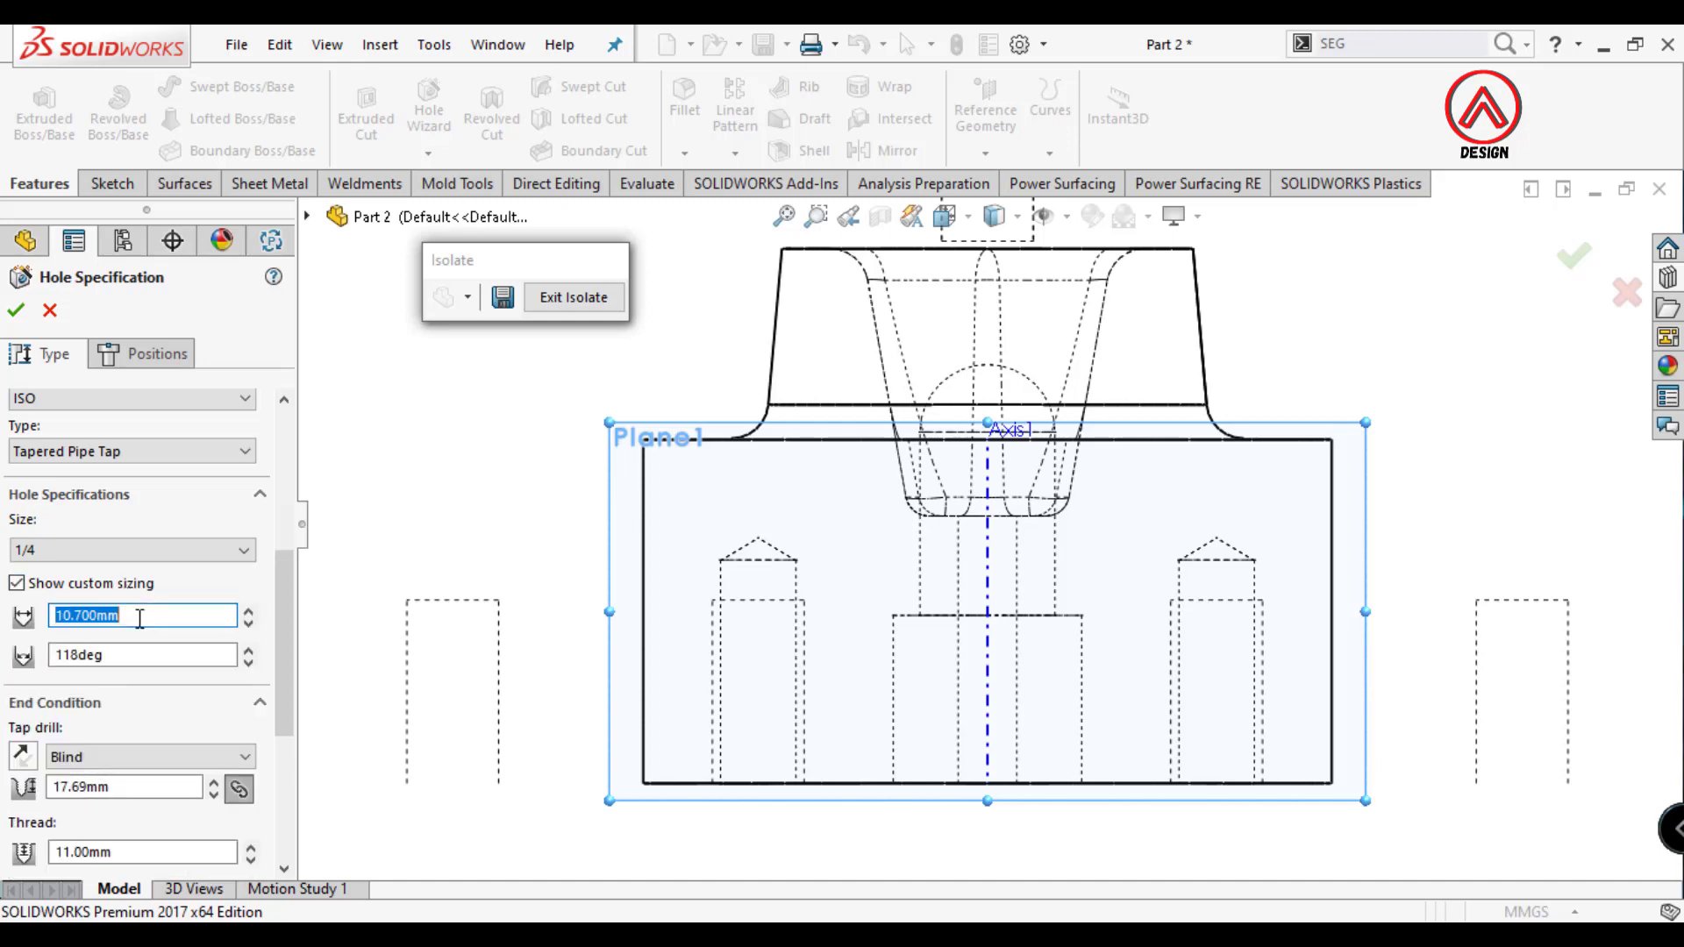
left_click(145, 353)
Position two tap hole points 12 mm above the bottom edge and 20 mm apart.
left_click(987, 691)
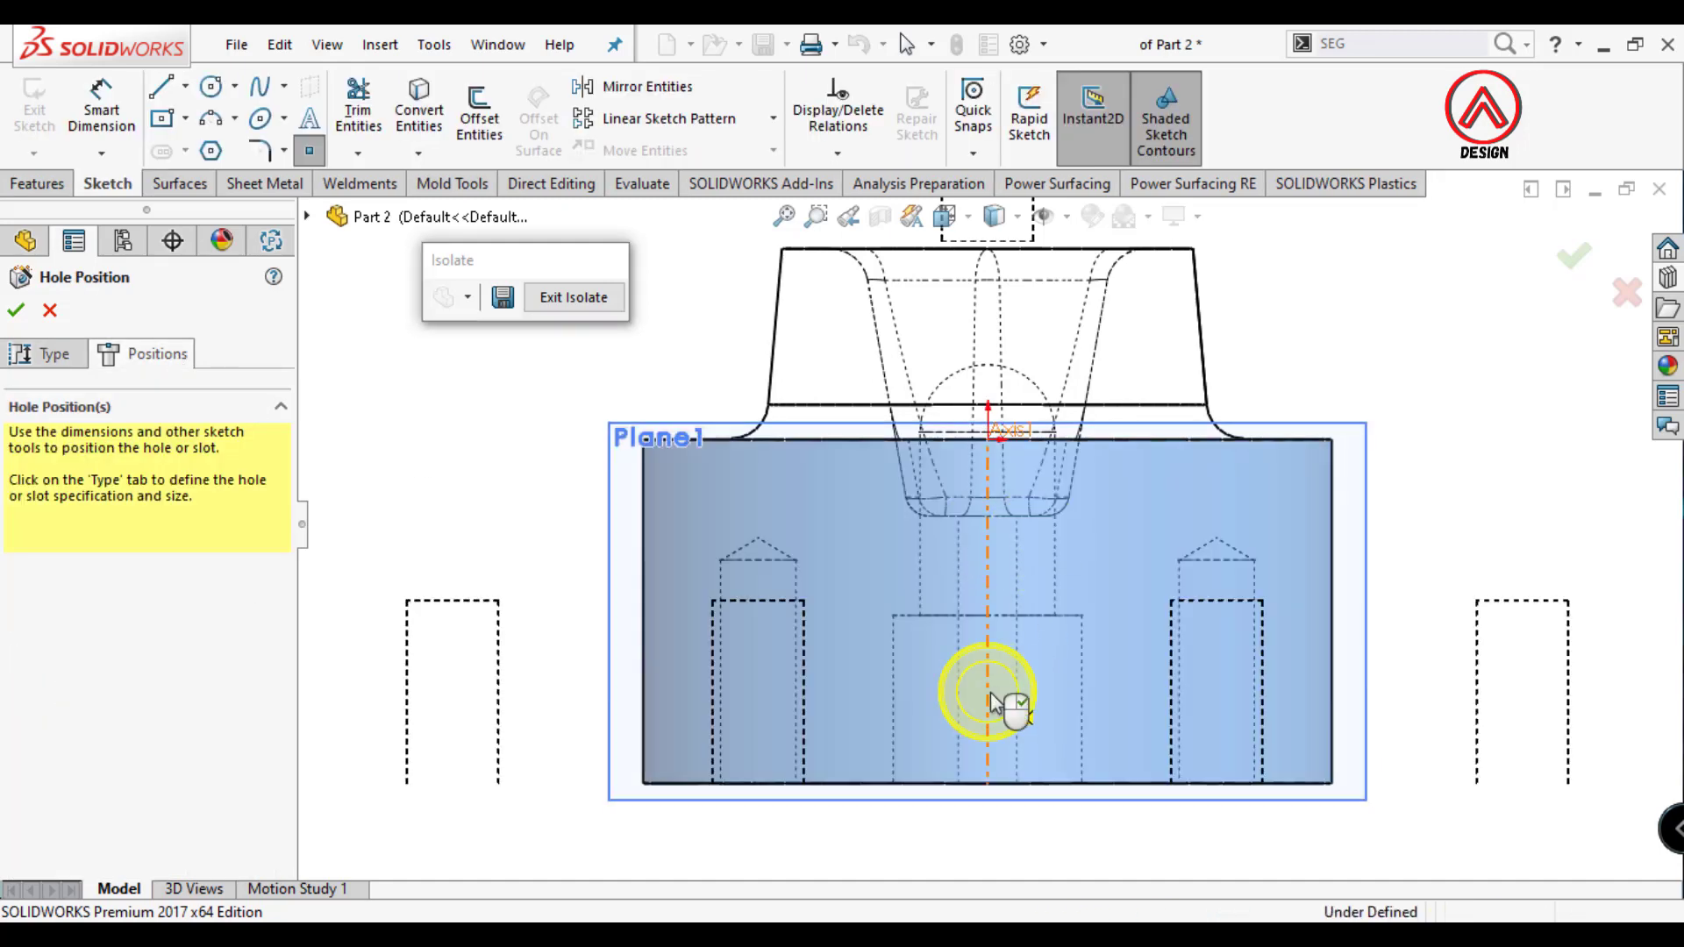
key("d")
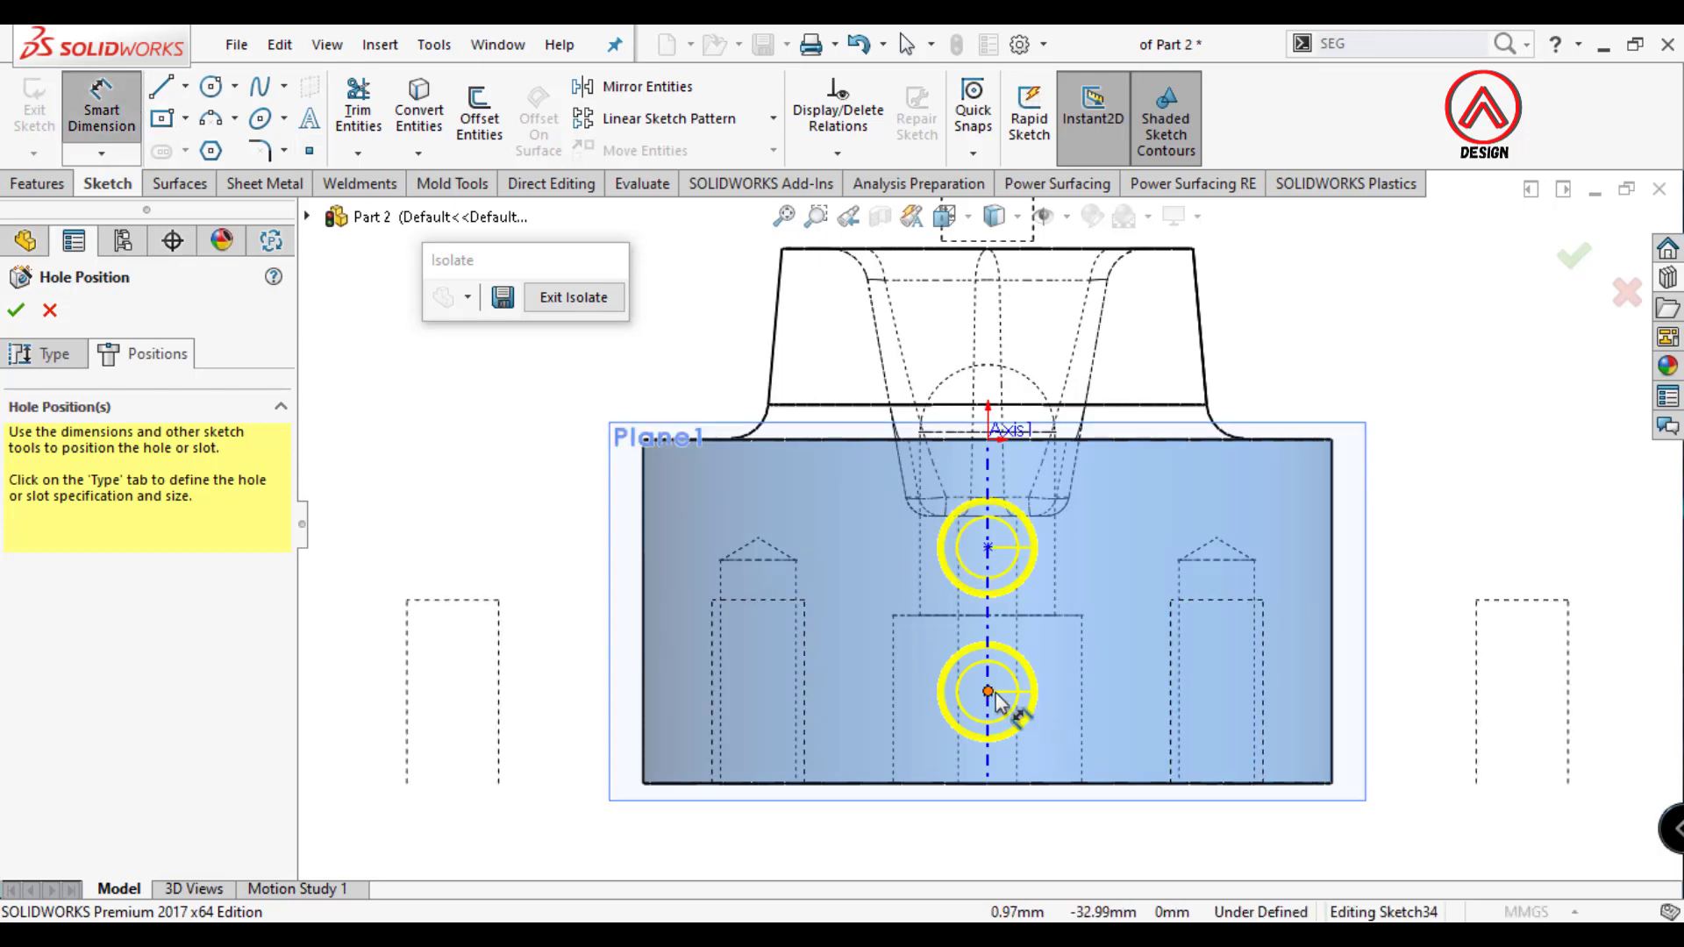
left_click(989, 693)
left_click(1061, 786)
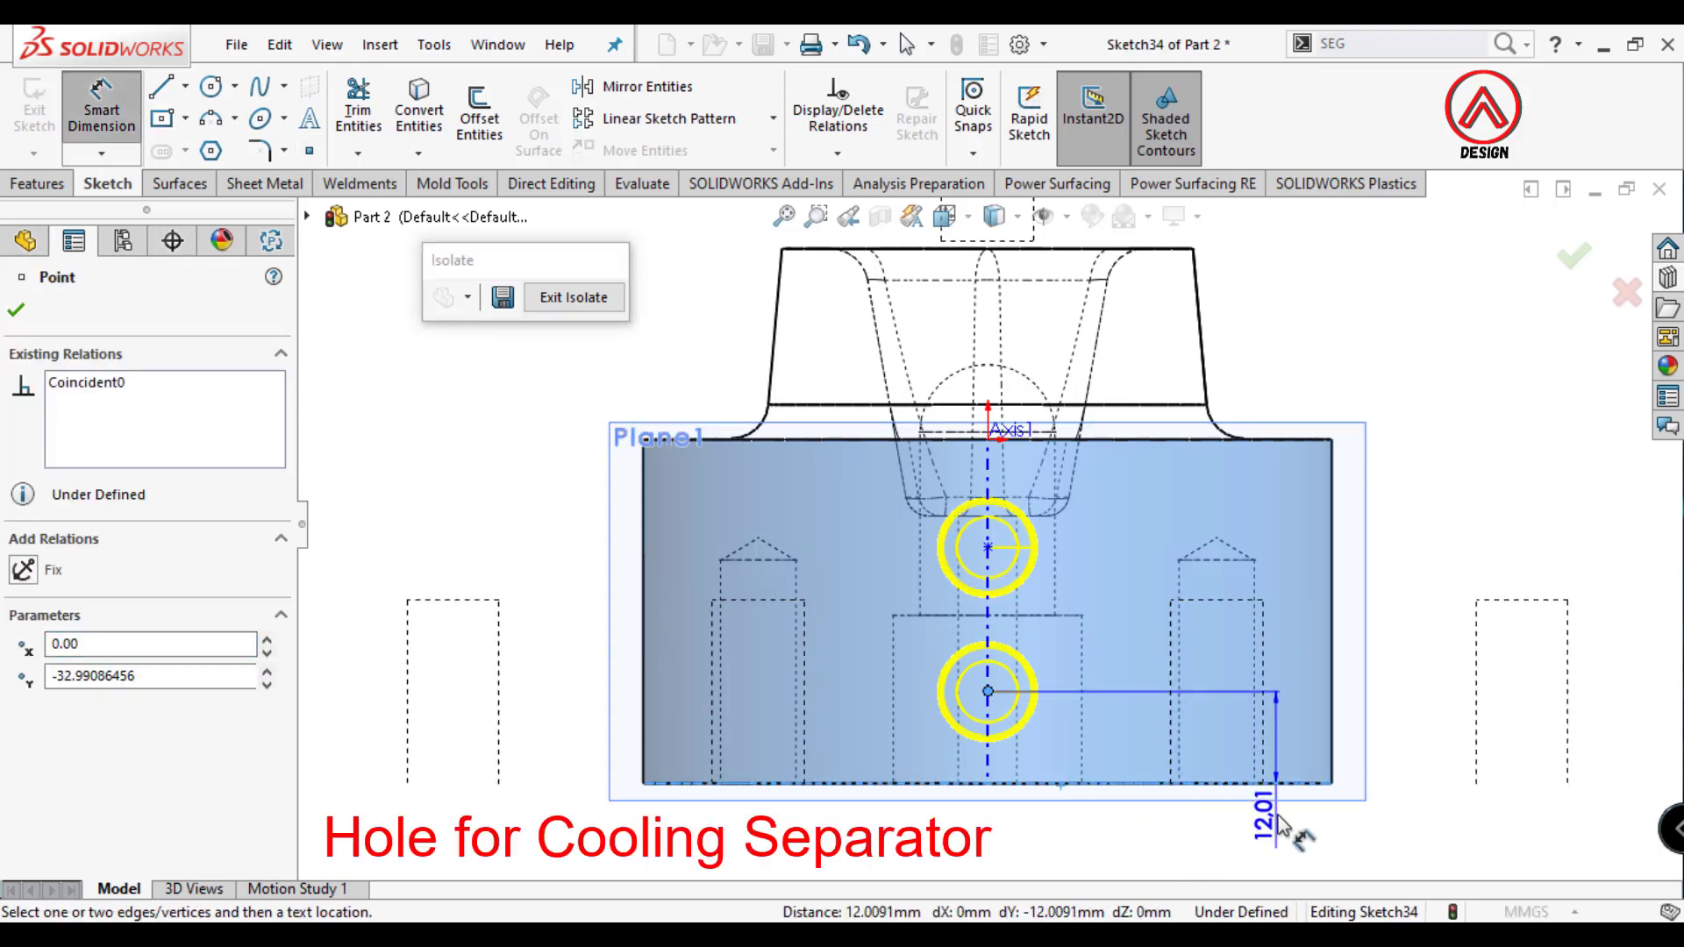
left_click(1426, 776)
type("12")
key("Return")
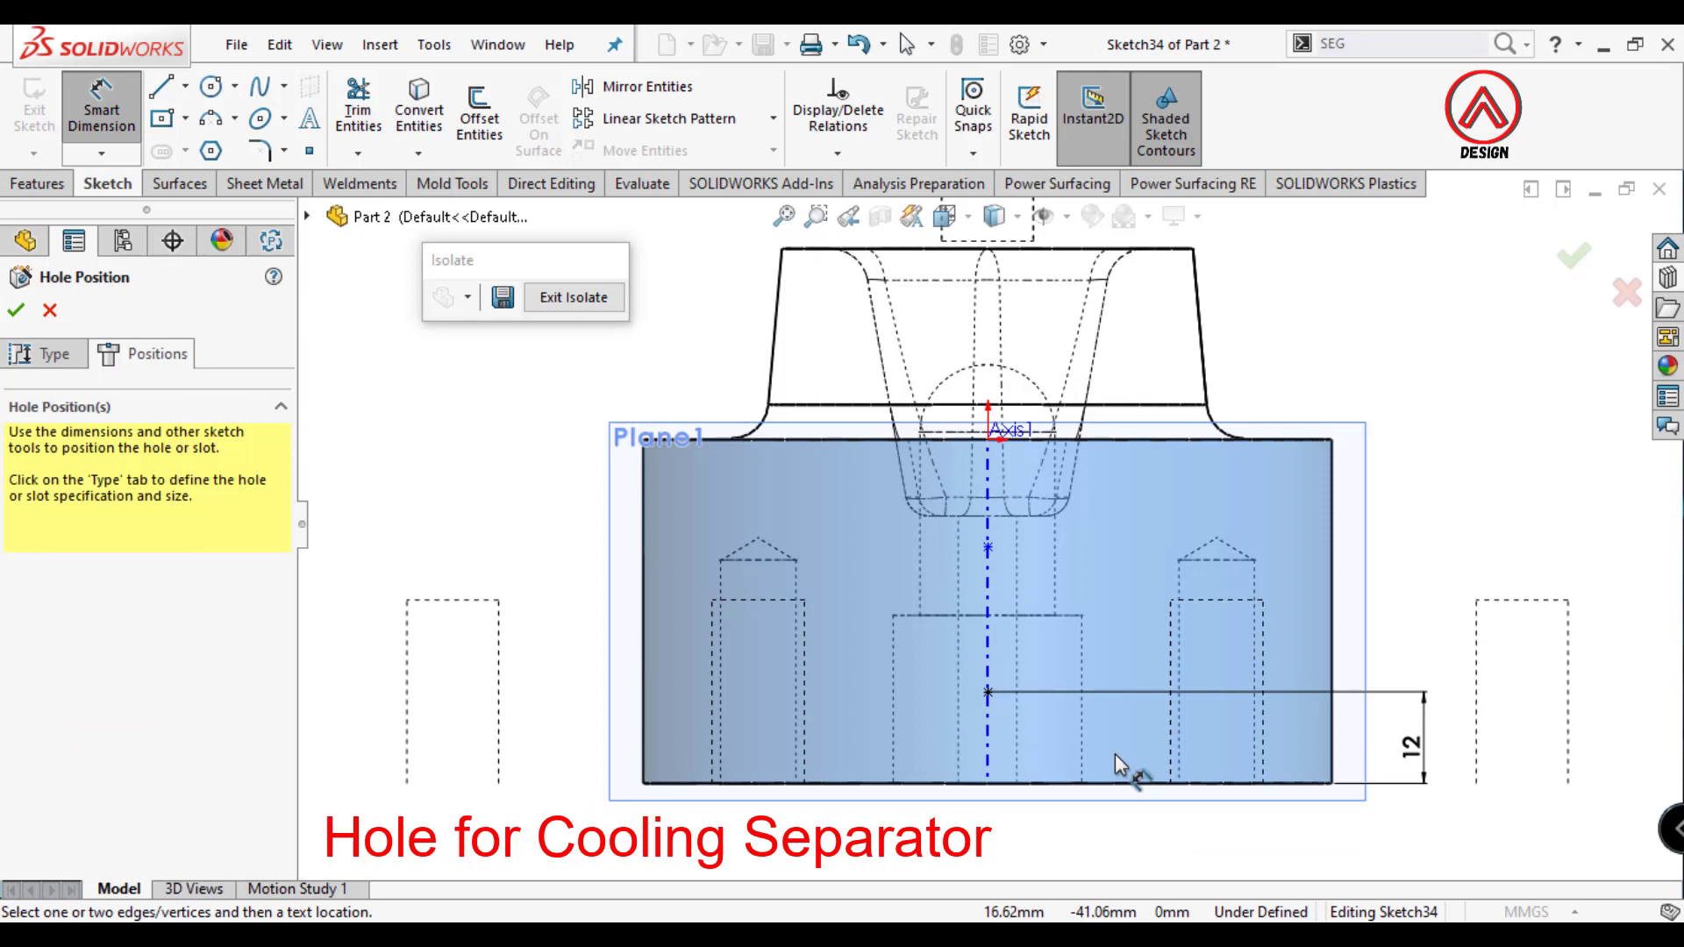
left_click(988, 548)
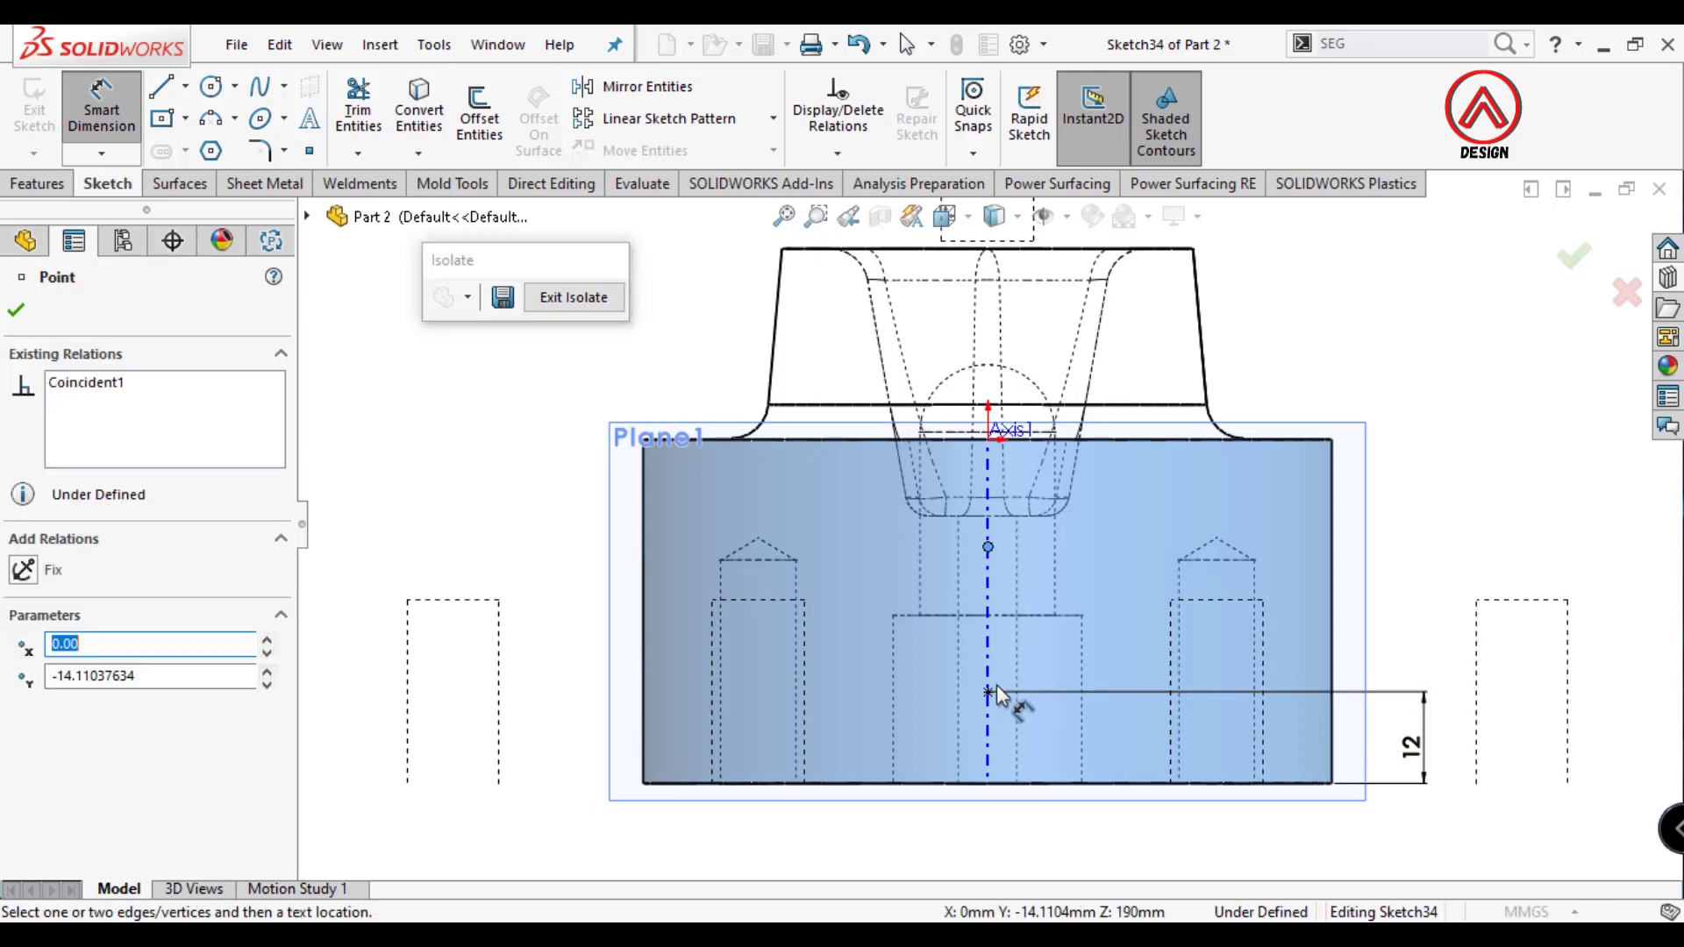
left_click(988, 693)
left_click(1414, 649)
type("20")
key("Return")
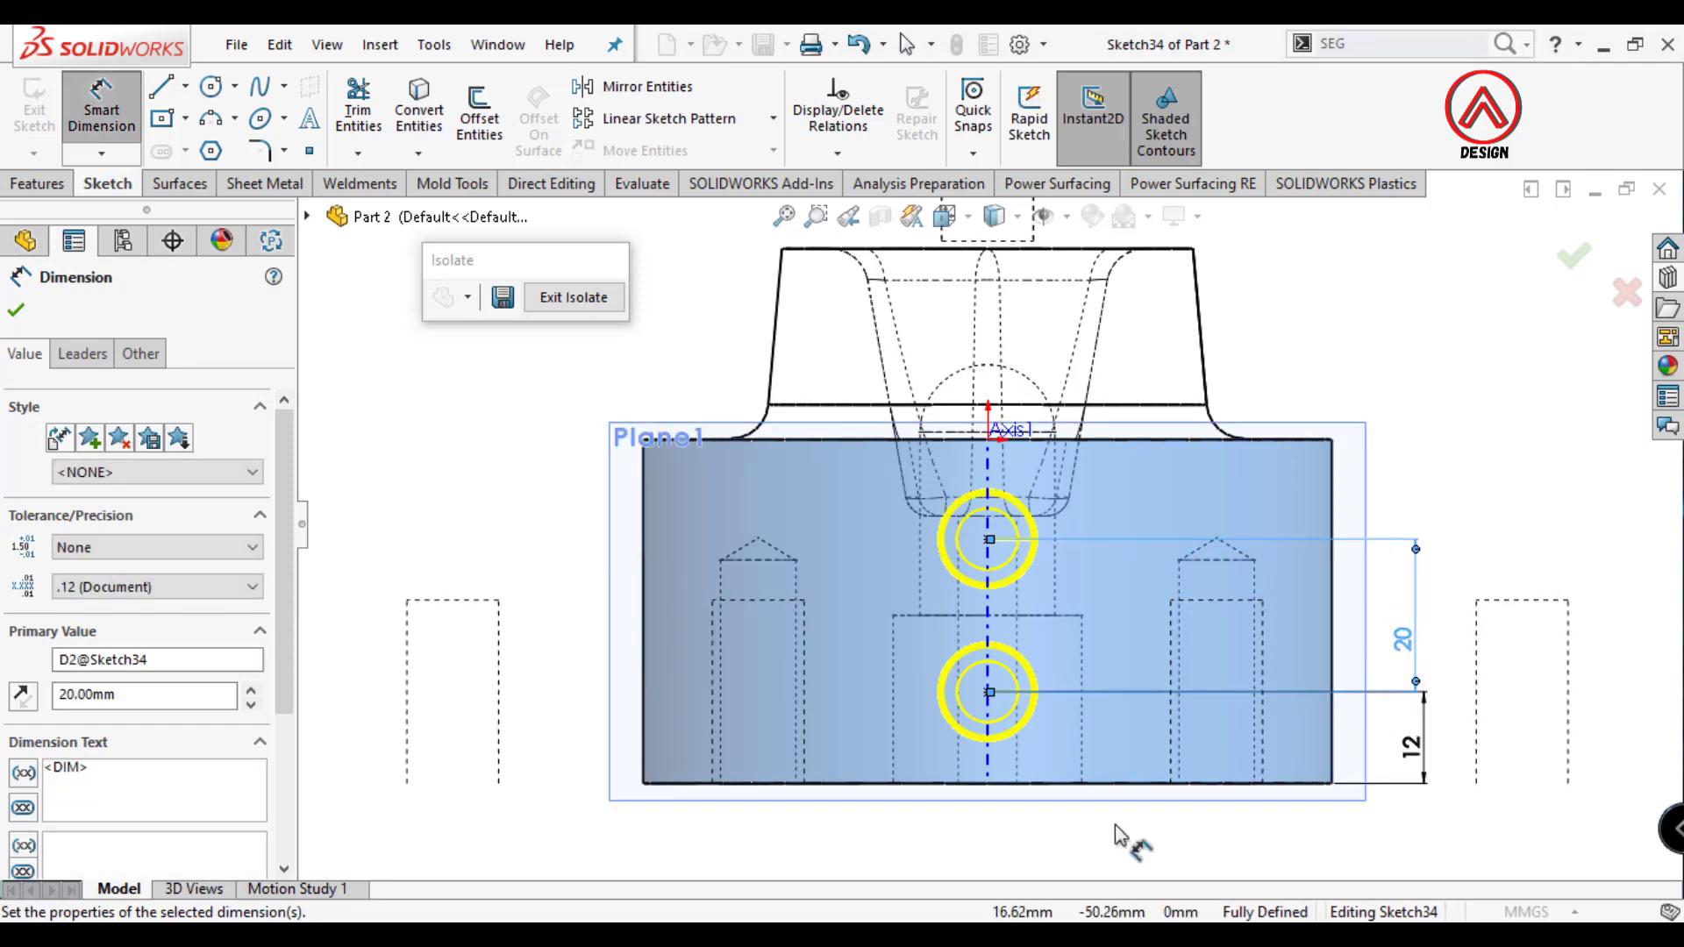
Set the tap drill depth to 30 mm and apply the holes.
middle_click_drag(1414, 649, 4, 332)
left_click(35, 353)
middle_click_drag(790, 561, 873, 582)
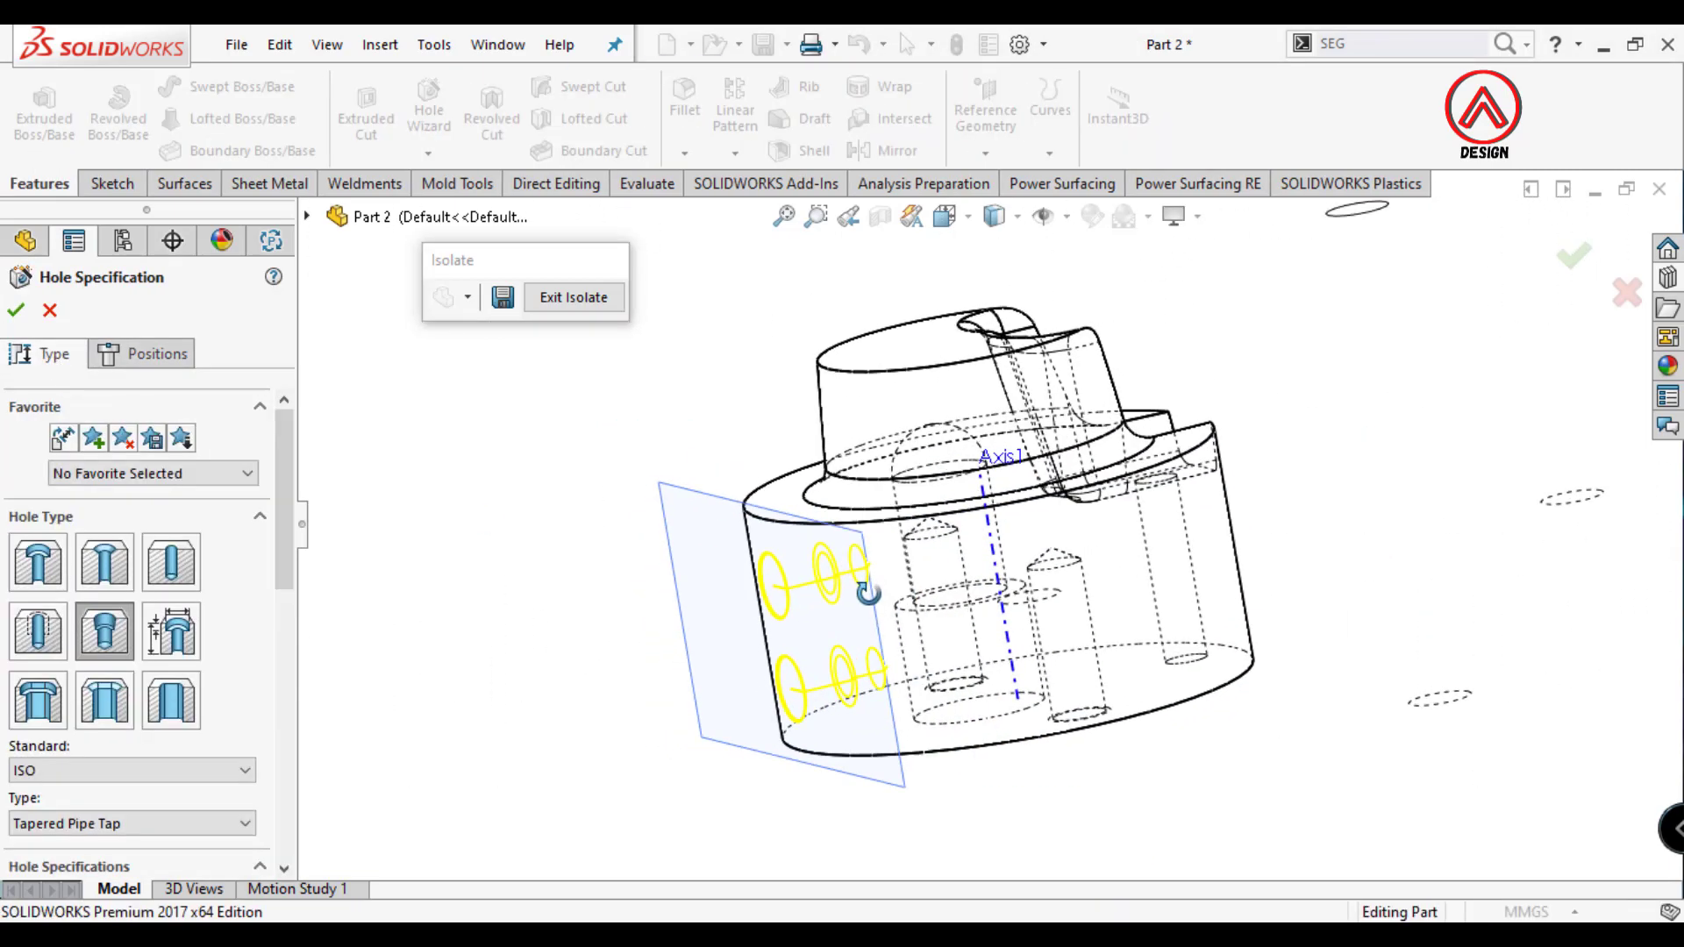
scroll(267, 699, "down", 5)
scroll(131, 690, "down", 4)
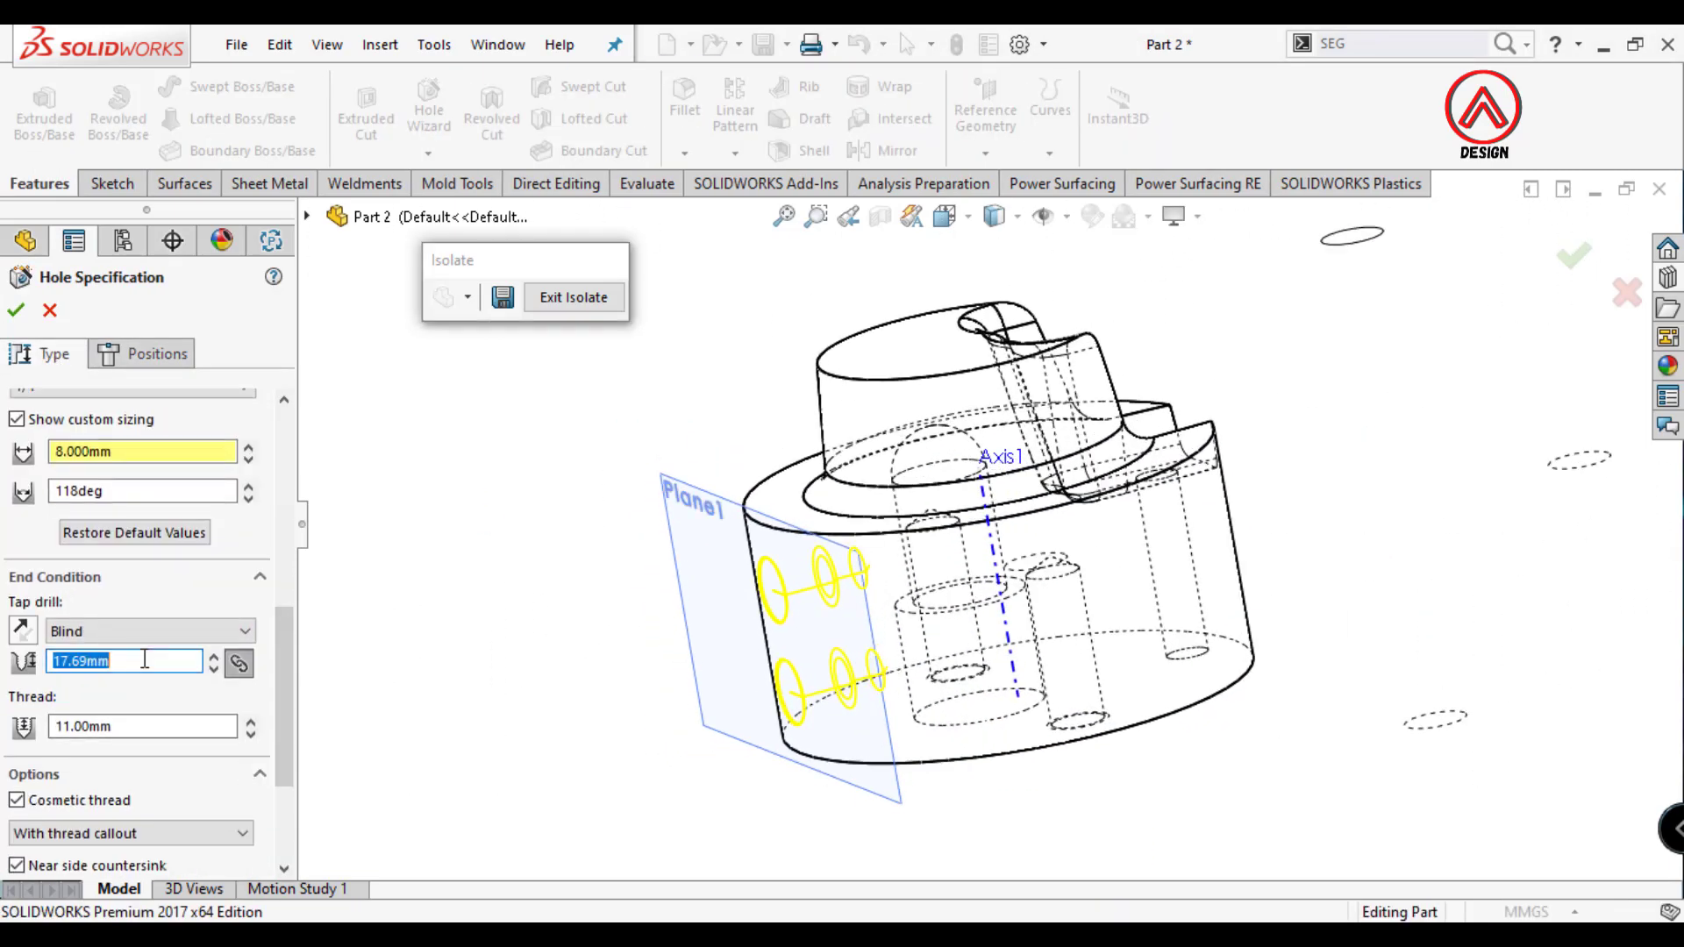
type("30")
key("Return")
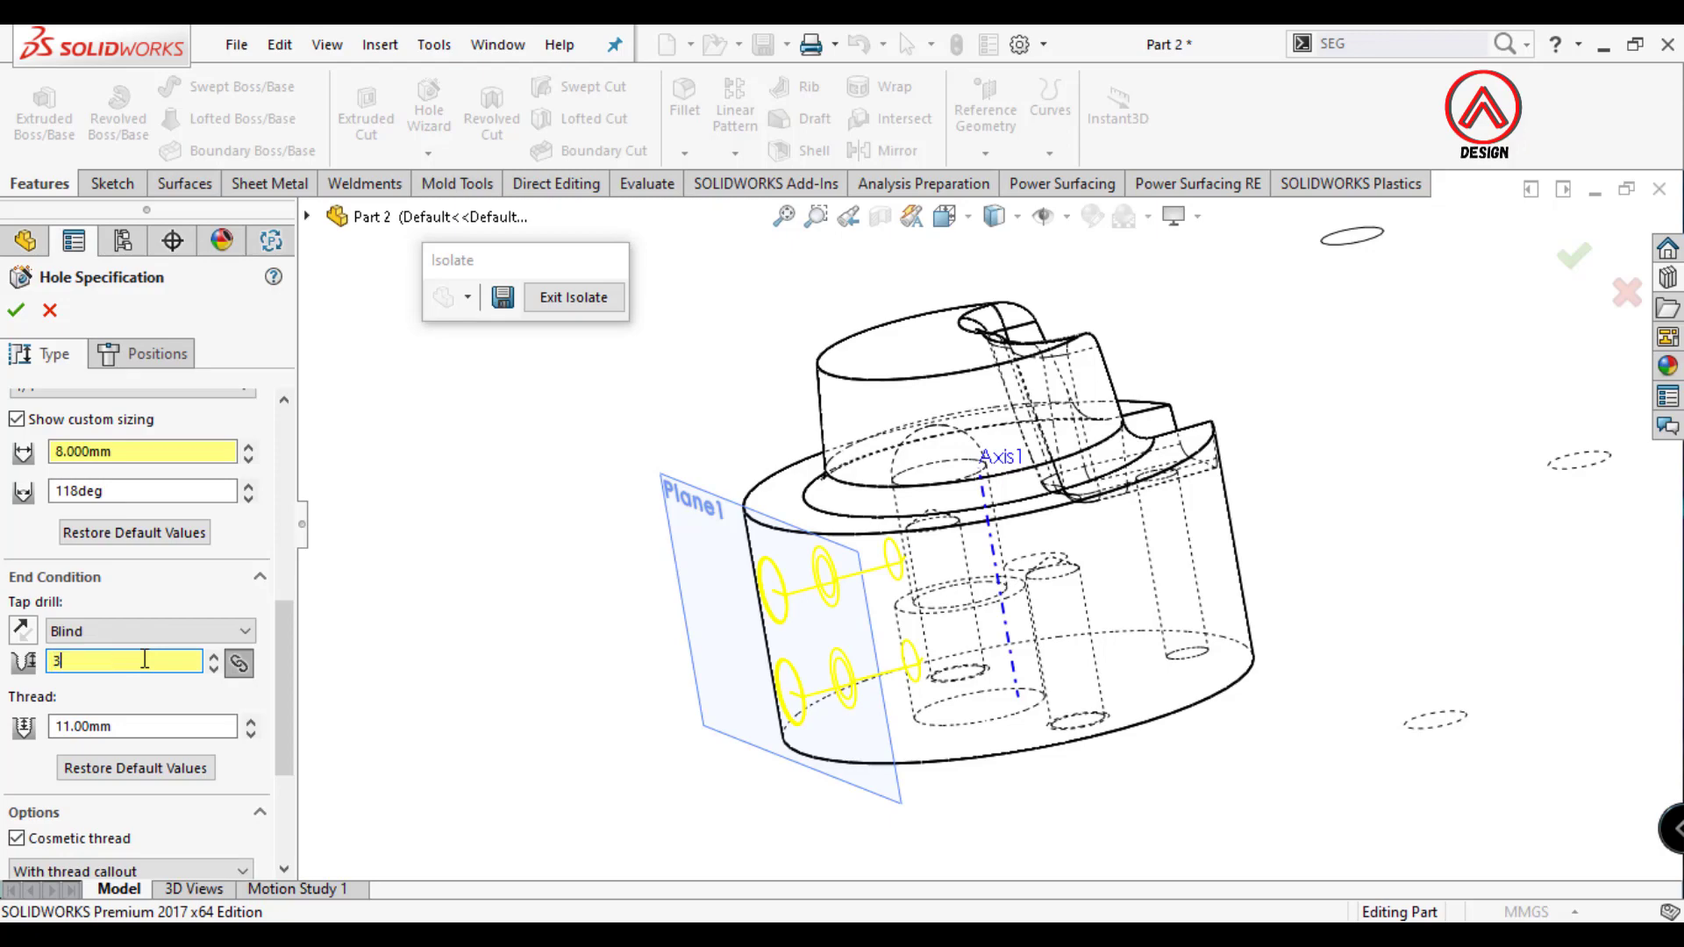
middle_click_drag(555, 669, 582, 601)
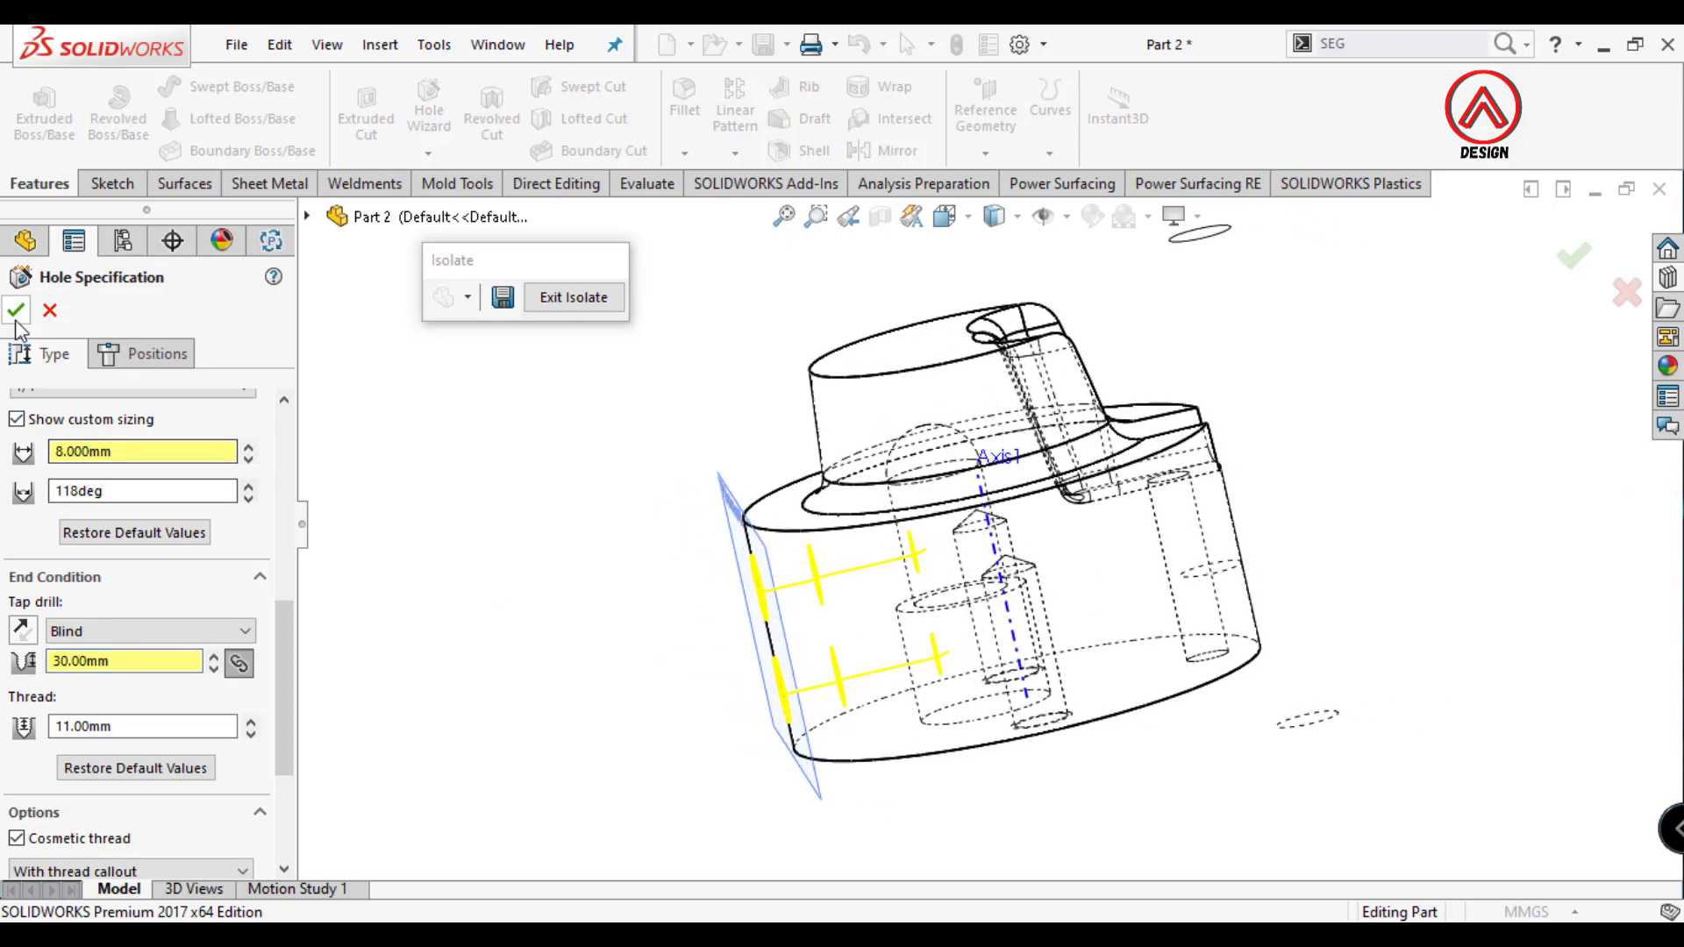
key("Return")
middle_click_drag(1013, 653, 904, 596)
Chamfer the plate's bottom outer edge by 1 mm.
left_click(685, 152)
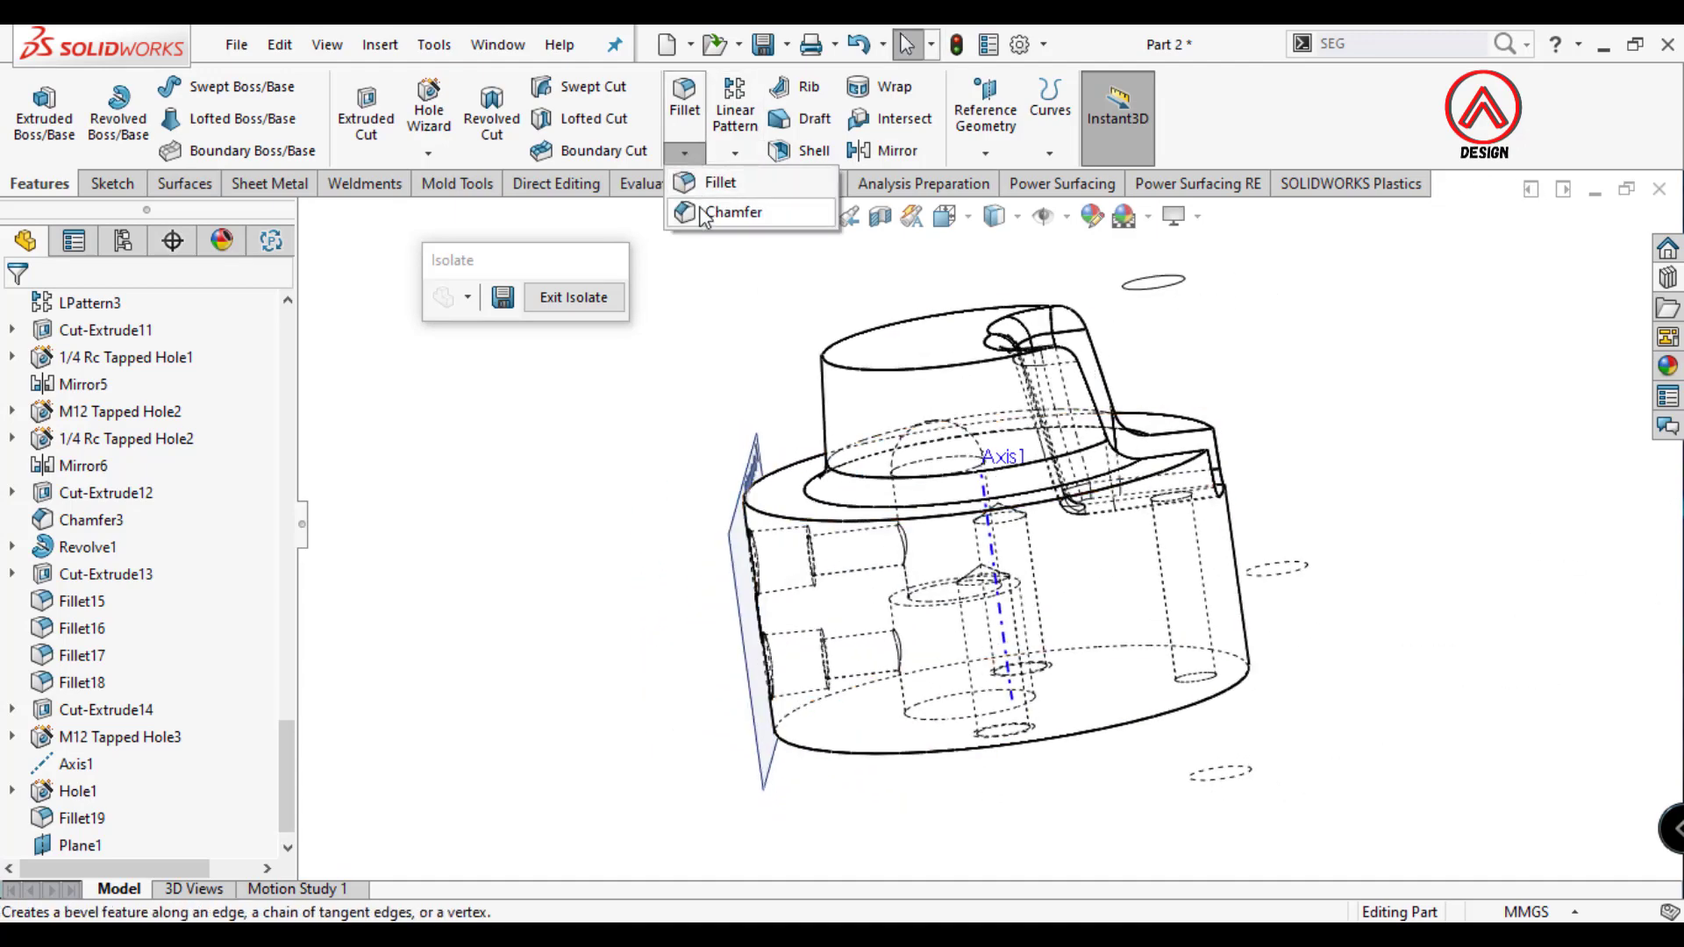
left_click(715, 207)
left_click(1157, 717)
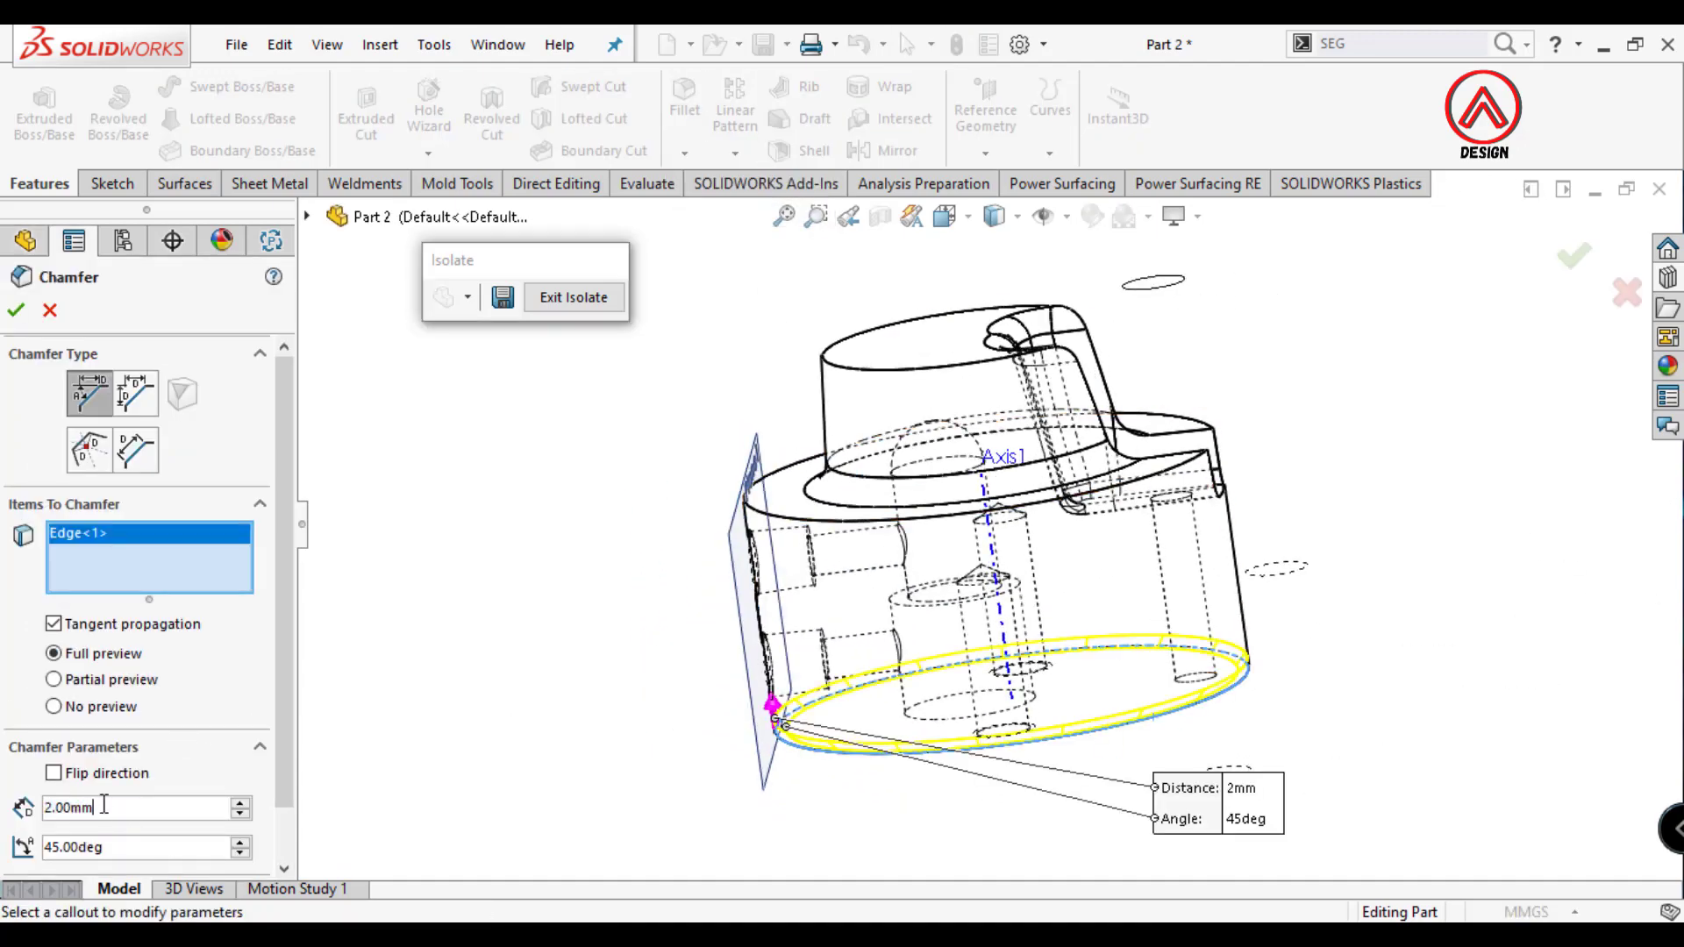
type("1")
left_click(16, 310)
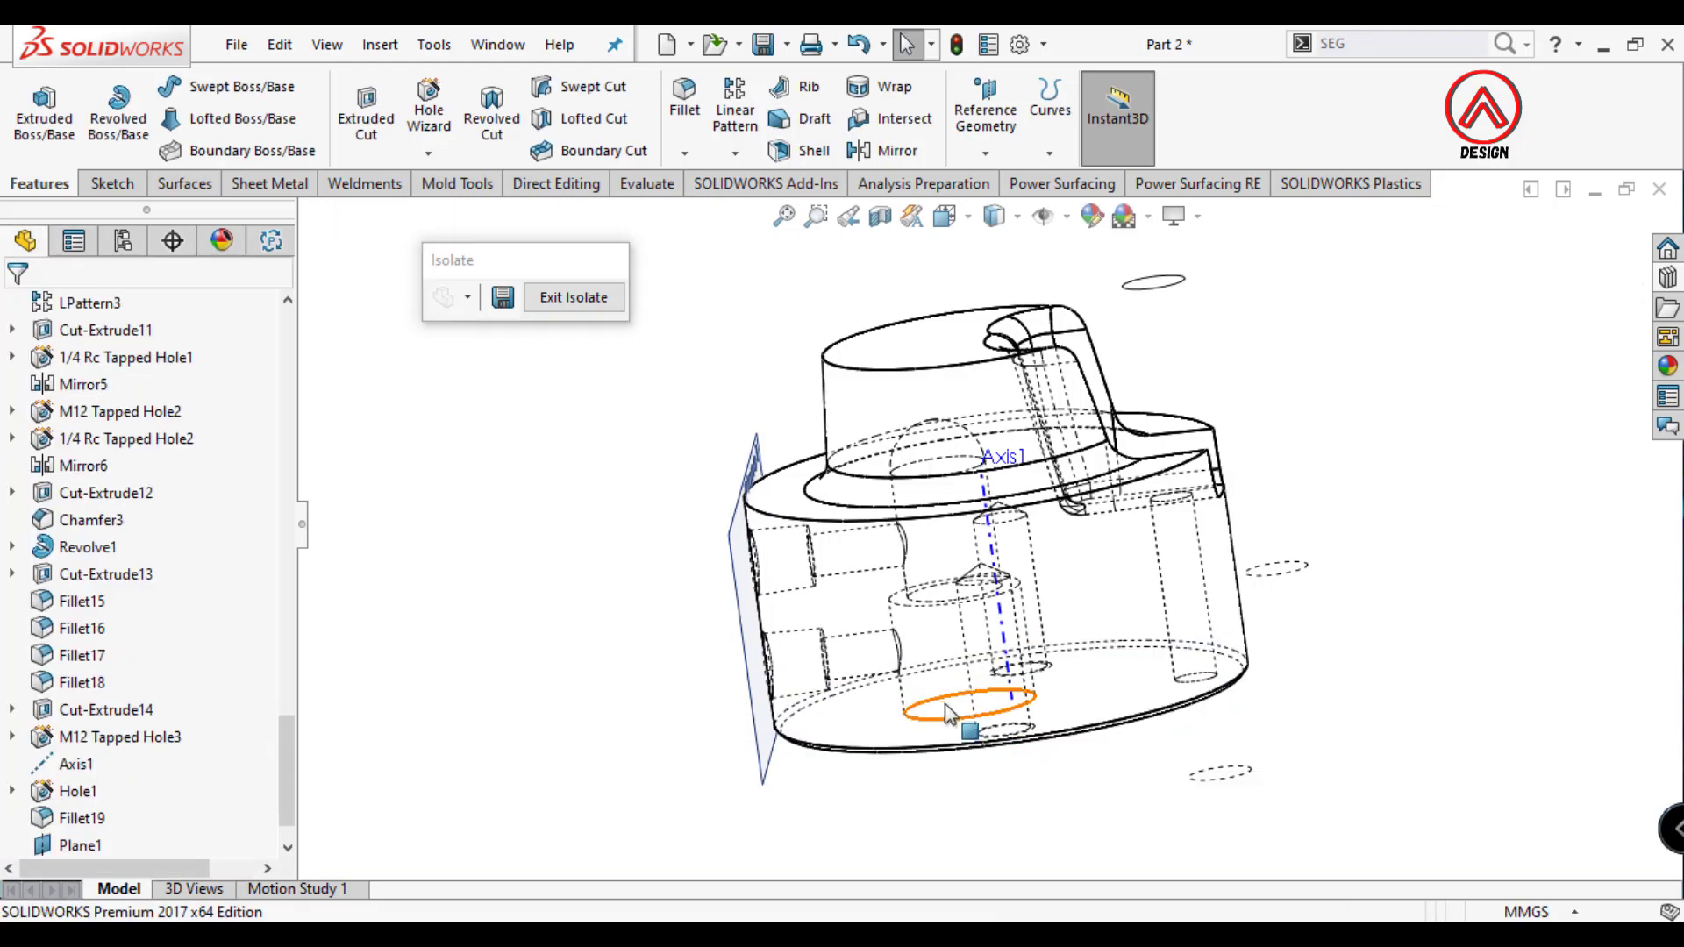
mouse_move(930, 614)
middle_mouse_down()
mouse_move(934, 307)
mouse_move(904, 351)
middle_mouse_up()
Chamfer the large hole's edge by 2 mm and hide Plane1.
left_click(685, 153)
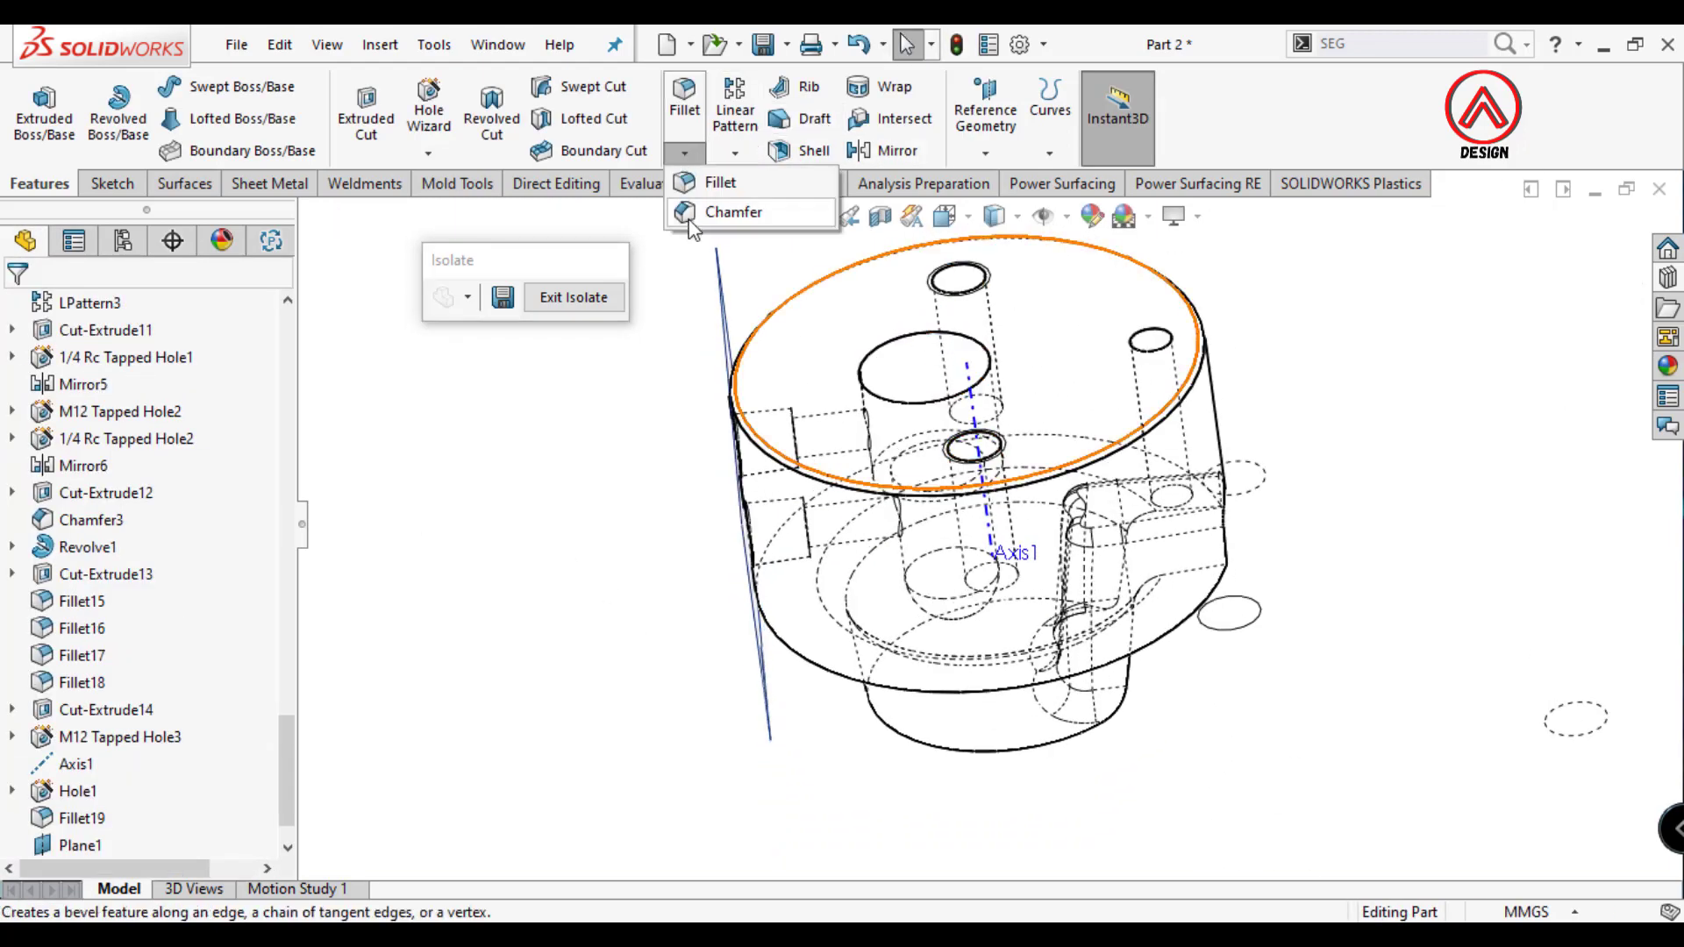
left_click(715, 207)
left_click(892, 349)
type("2")
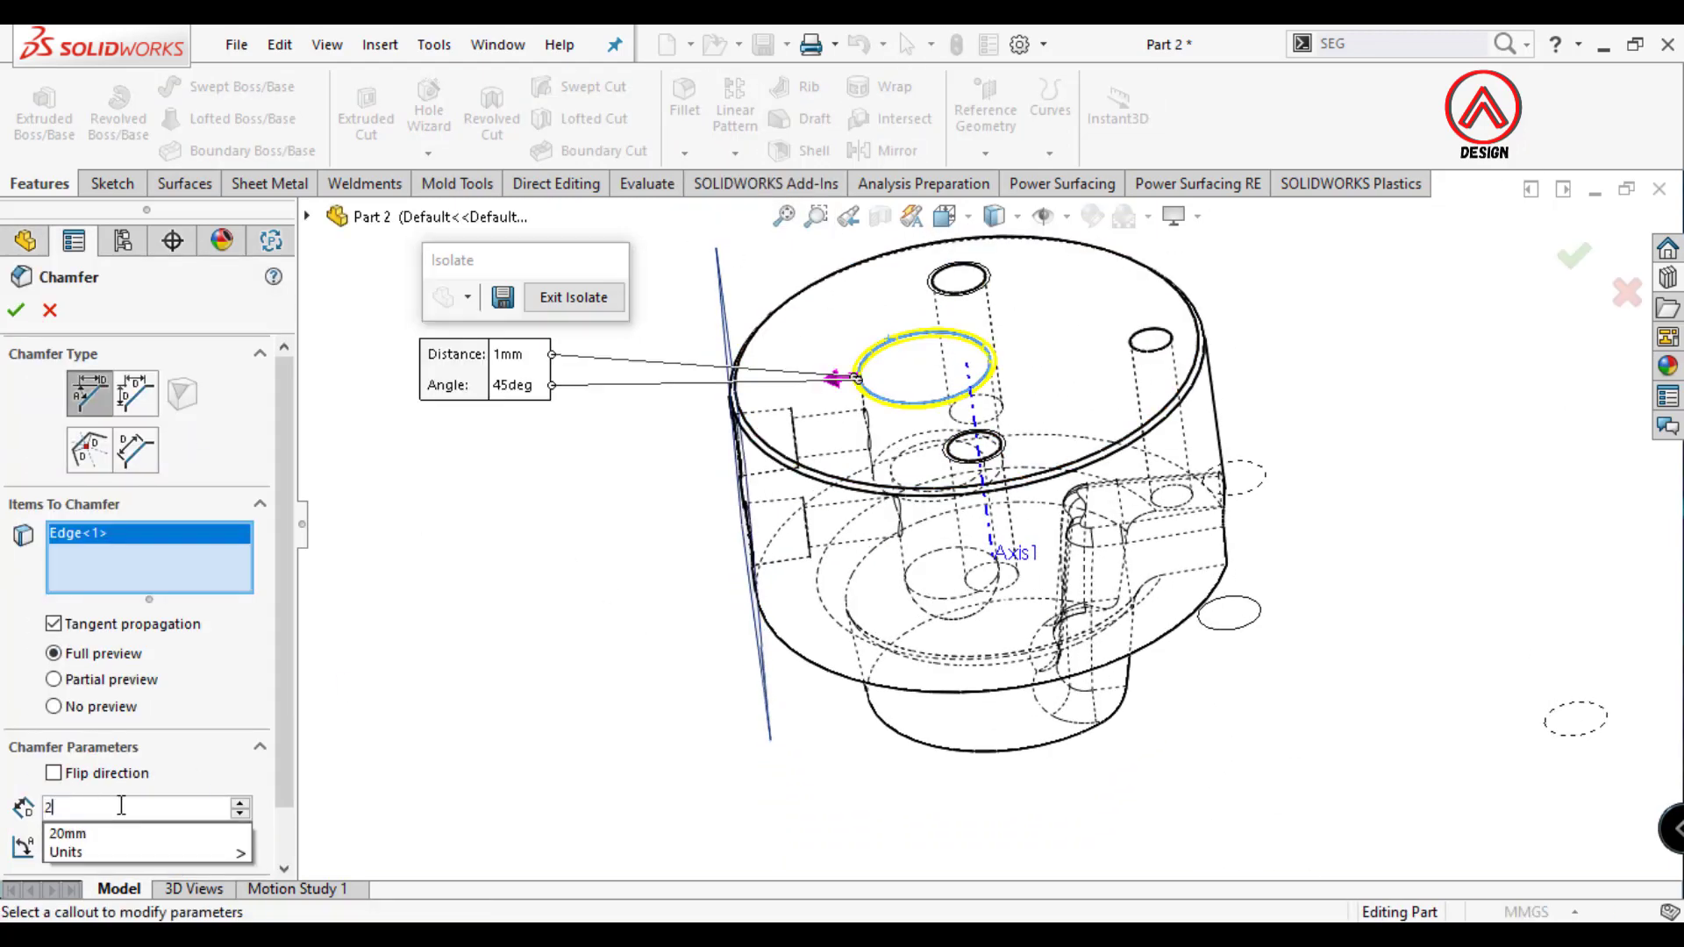
key("Return")
left_click(16, 310)
mouse_move(930, 527)
middle_mouse_down()
mouse_move(920, 456)
mouse_move(973, 368)
middle_mouse_up()
left_click(825, 460)
left_click(923, 443)
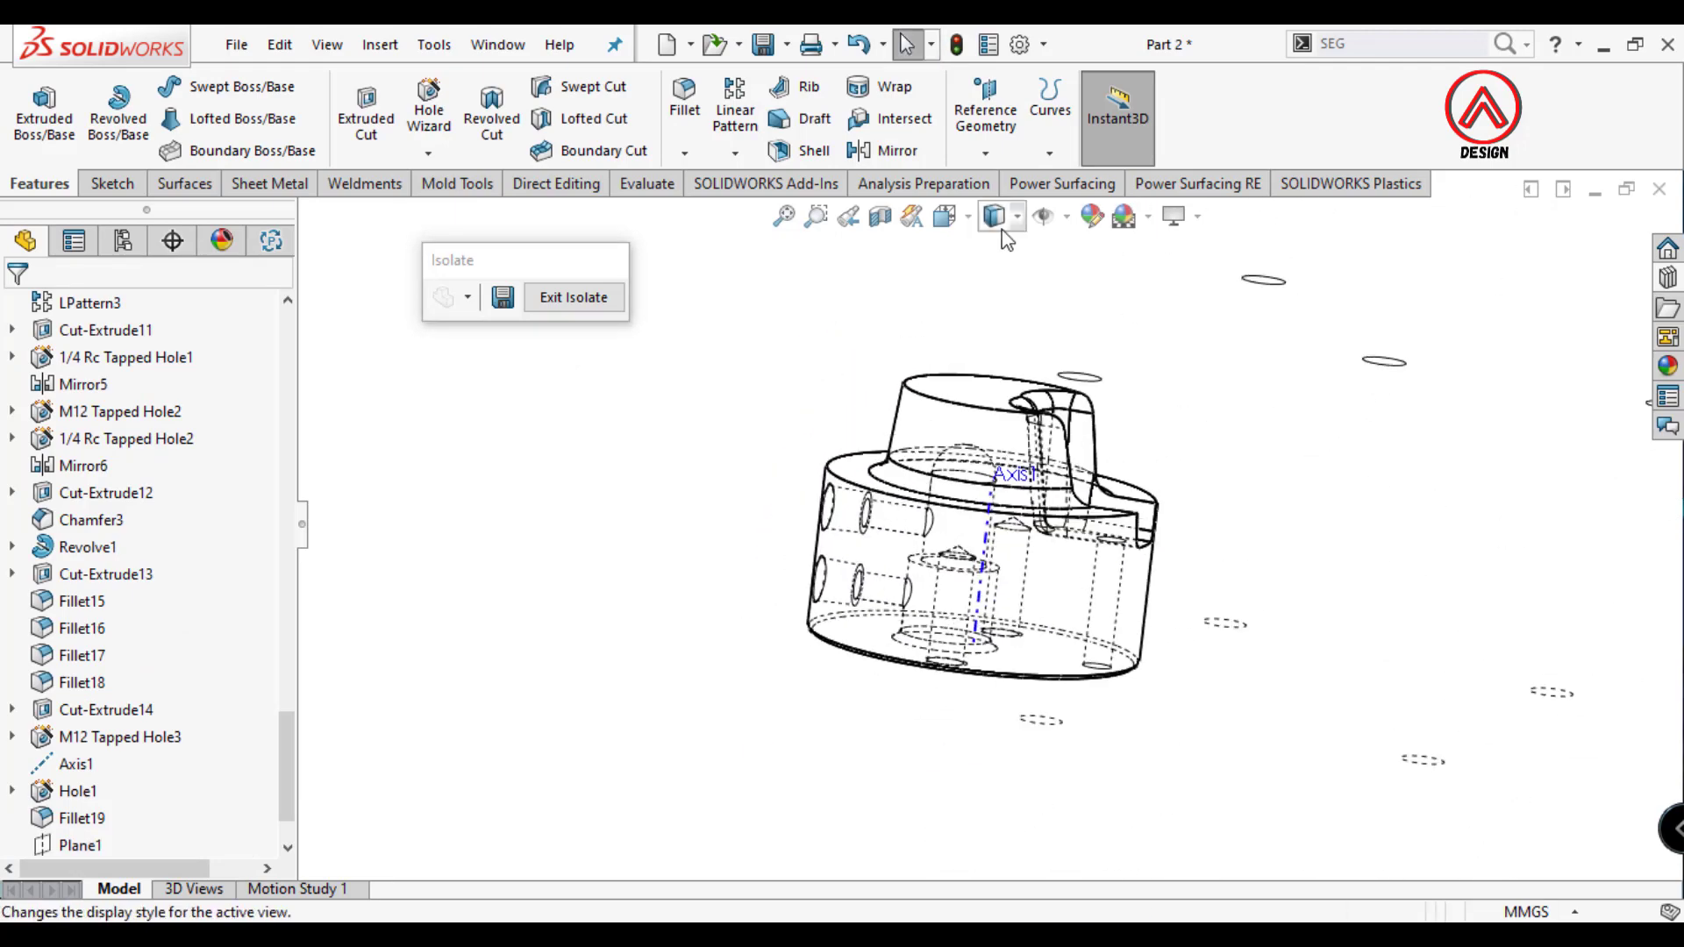
Switch to Front view, sketch on the Right Plane, and apply a section view.
left_click(945, 215)
left_click(1098, 361)
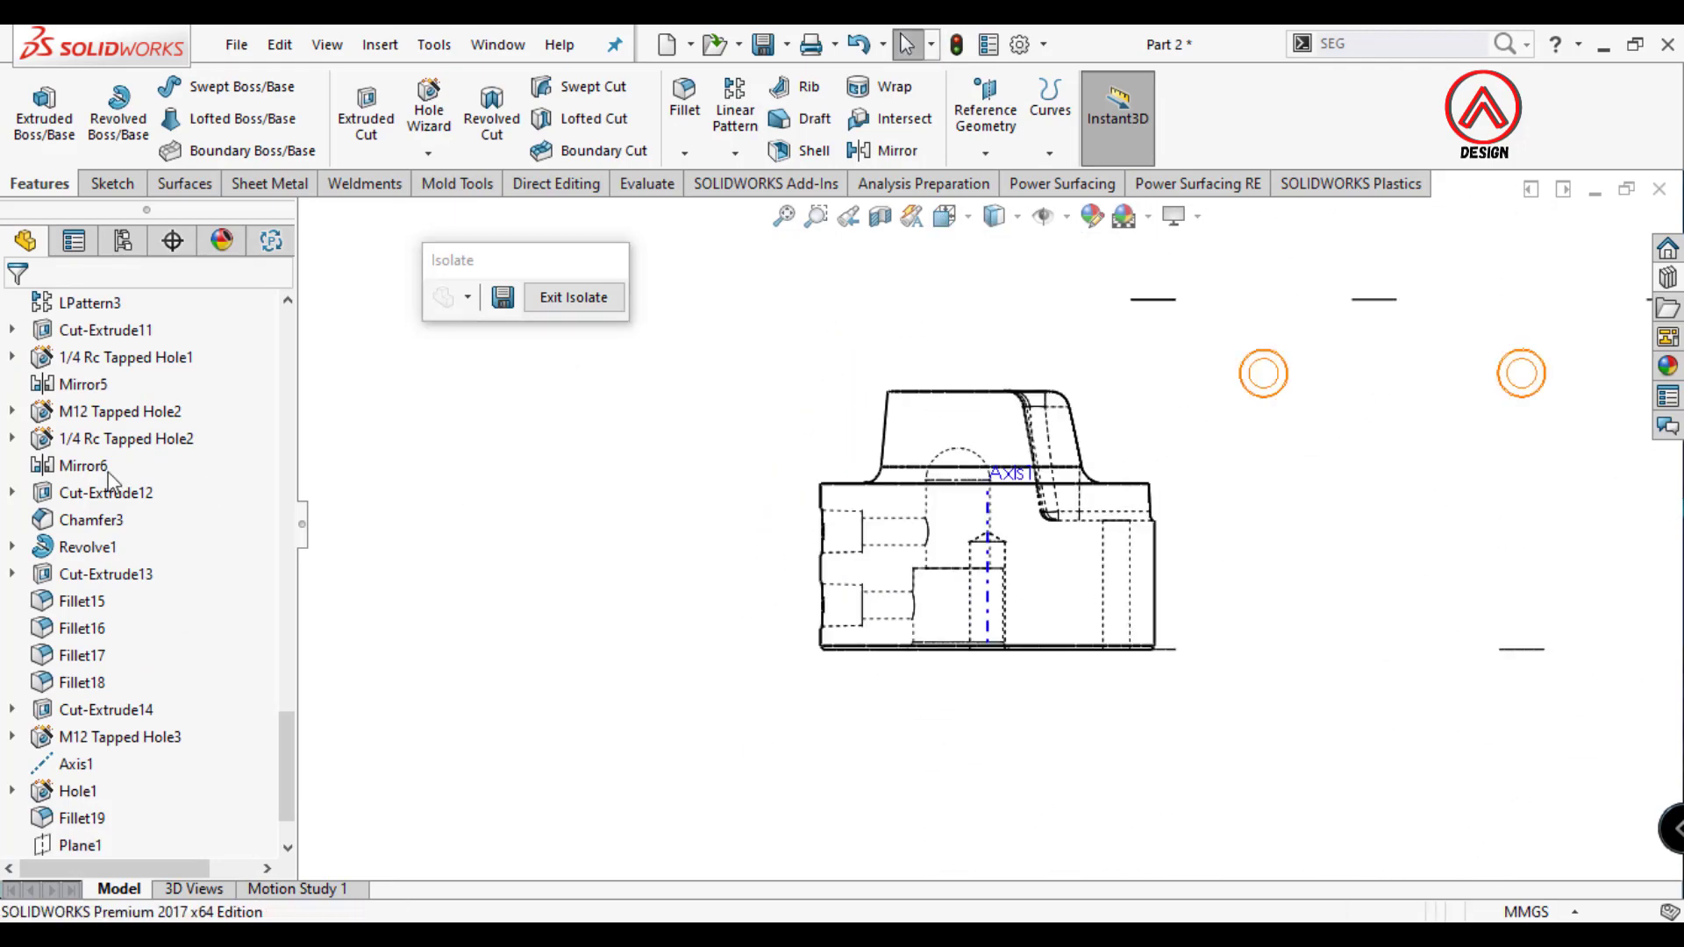
left_click_drag(292, 744, 289, 333)
left_click(96, 546)
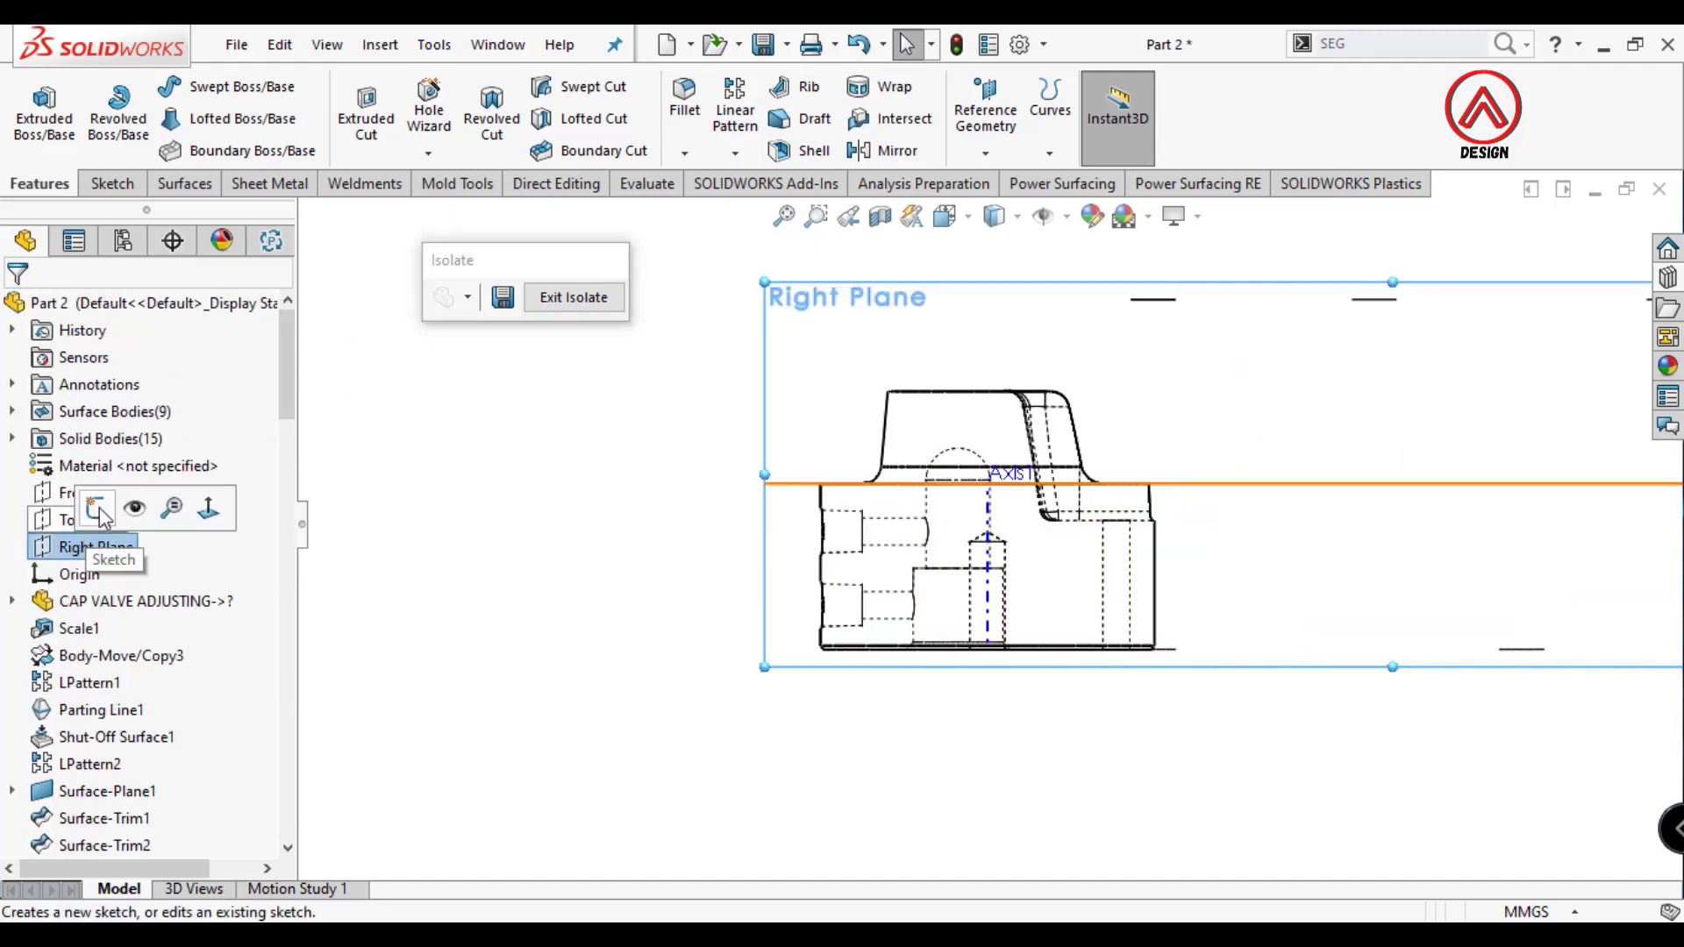
left_click(99, 501)
left_click(879, 216)
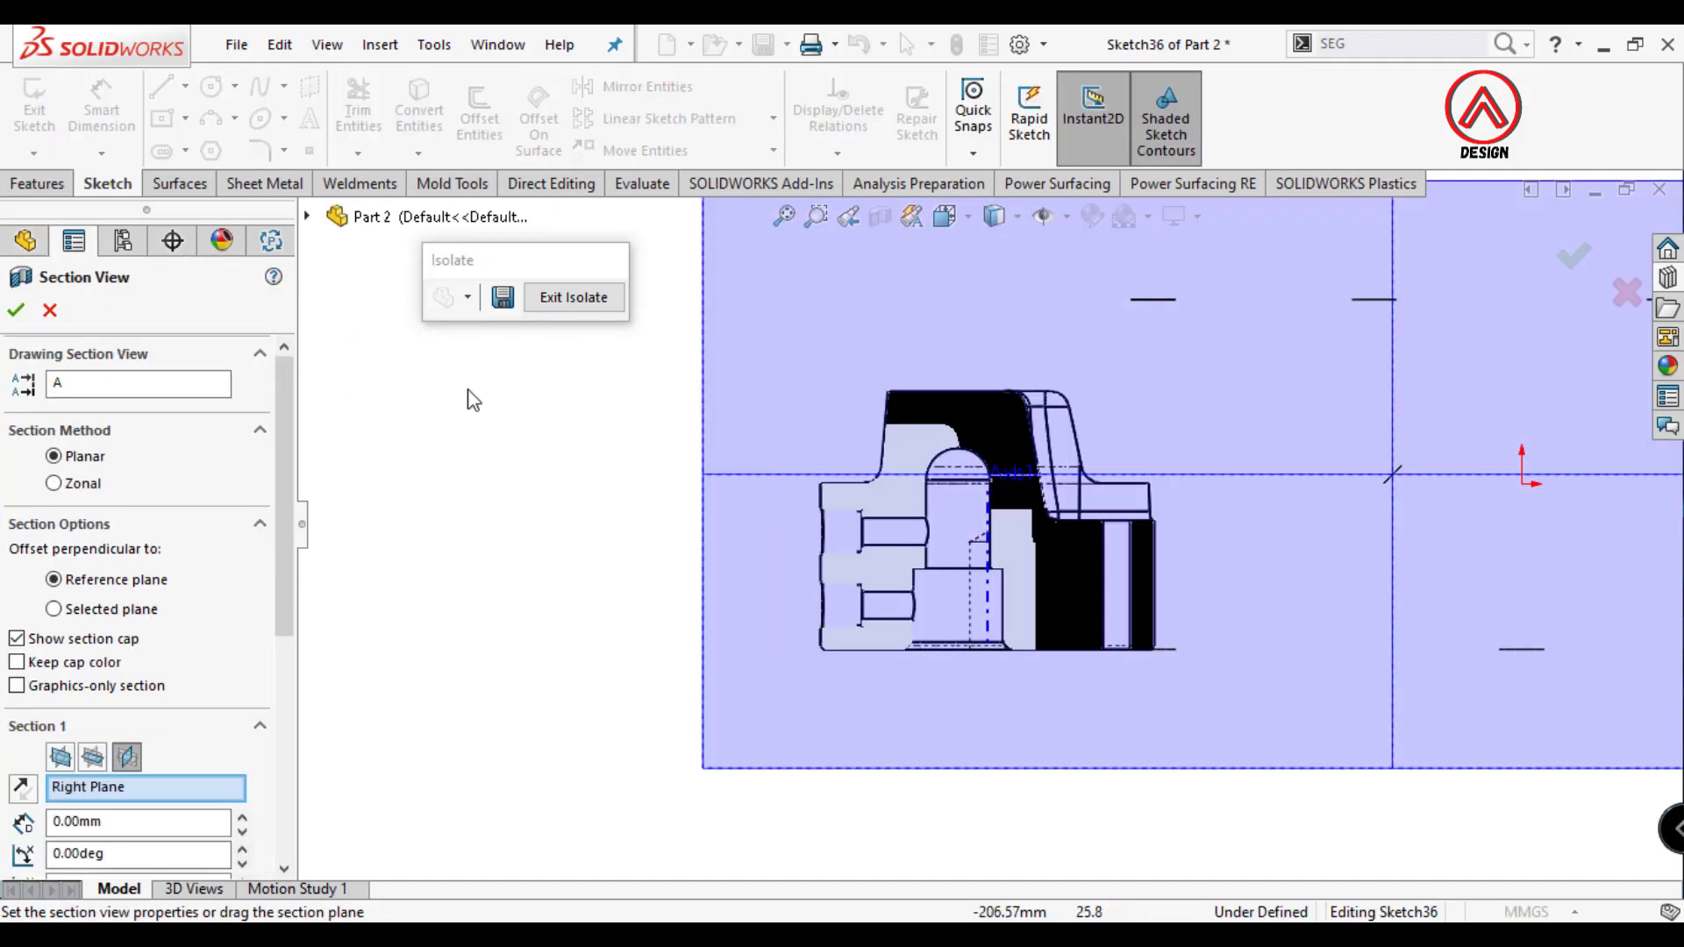
left_click(26, 311)
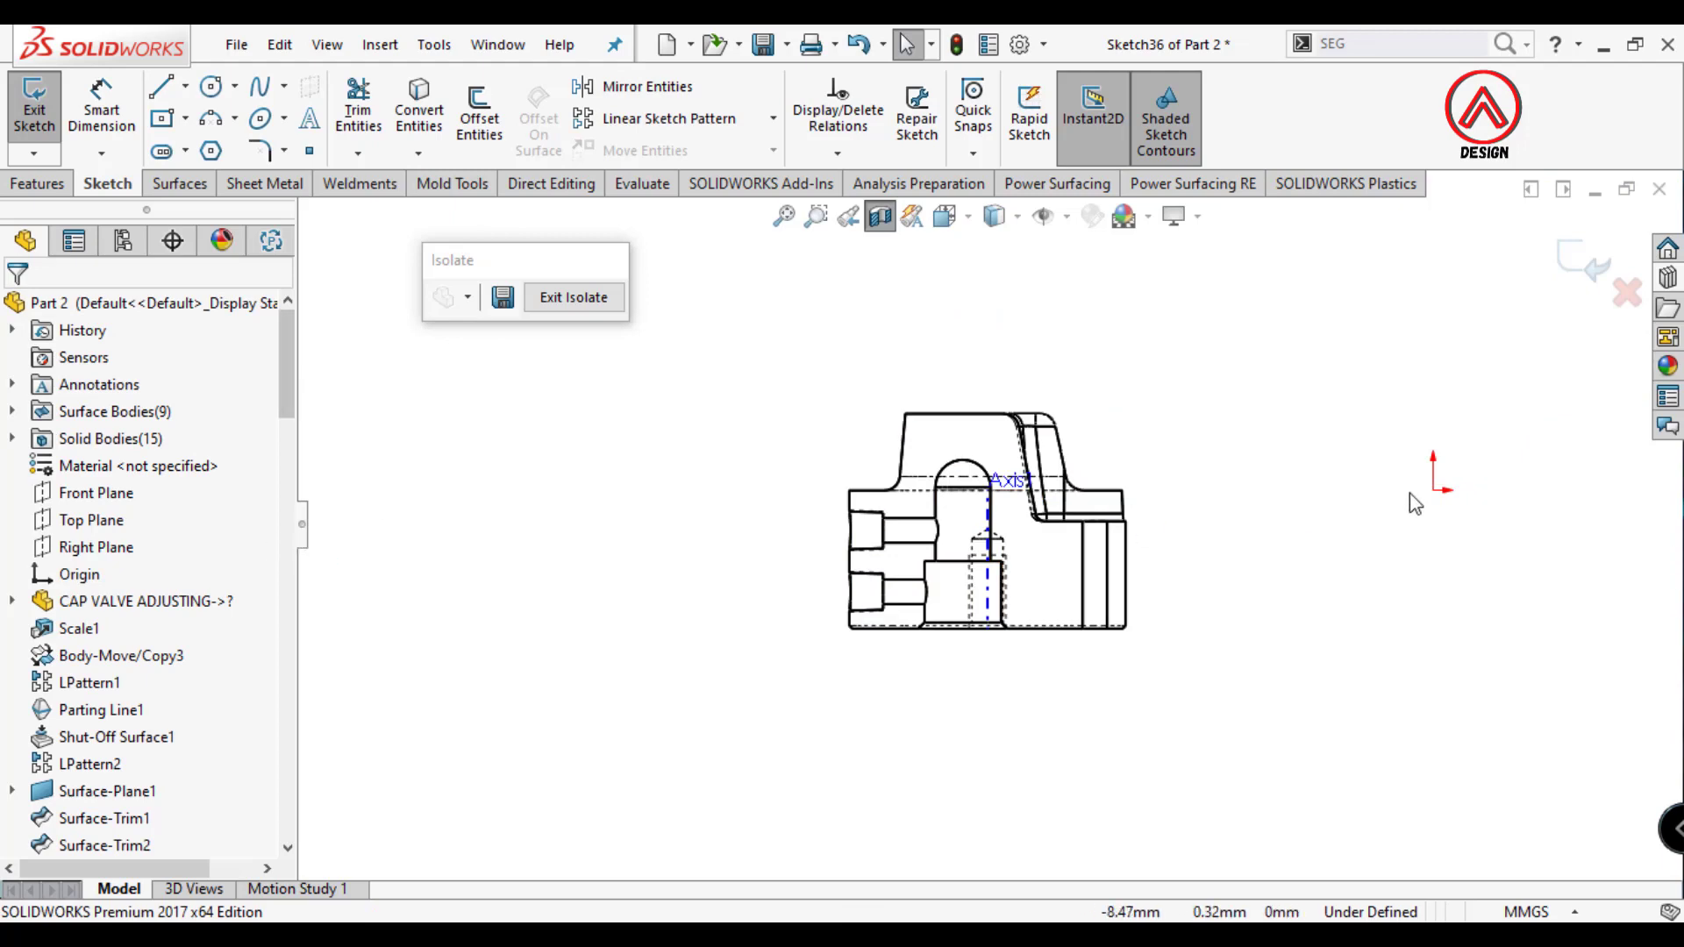
Hide Axis1 in the feature tree.
scroll(783, 621, "down", 2)
scroll(784, 621, "down", 2)
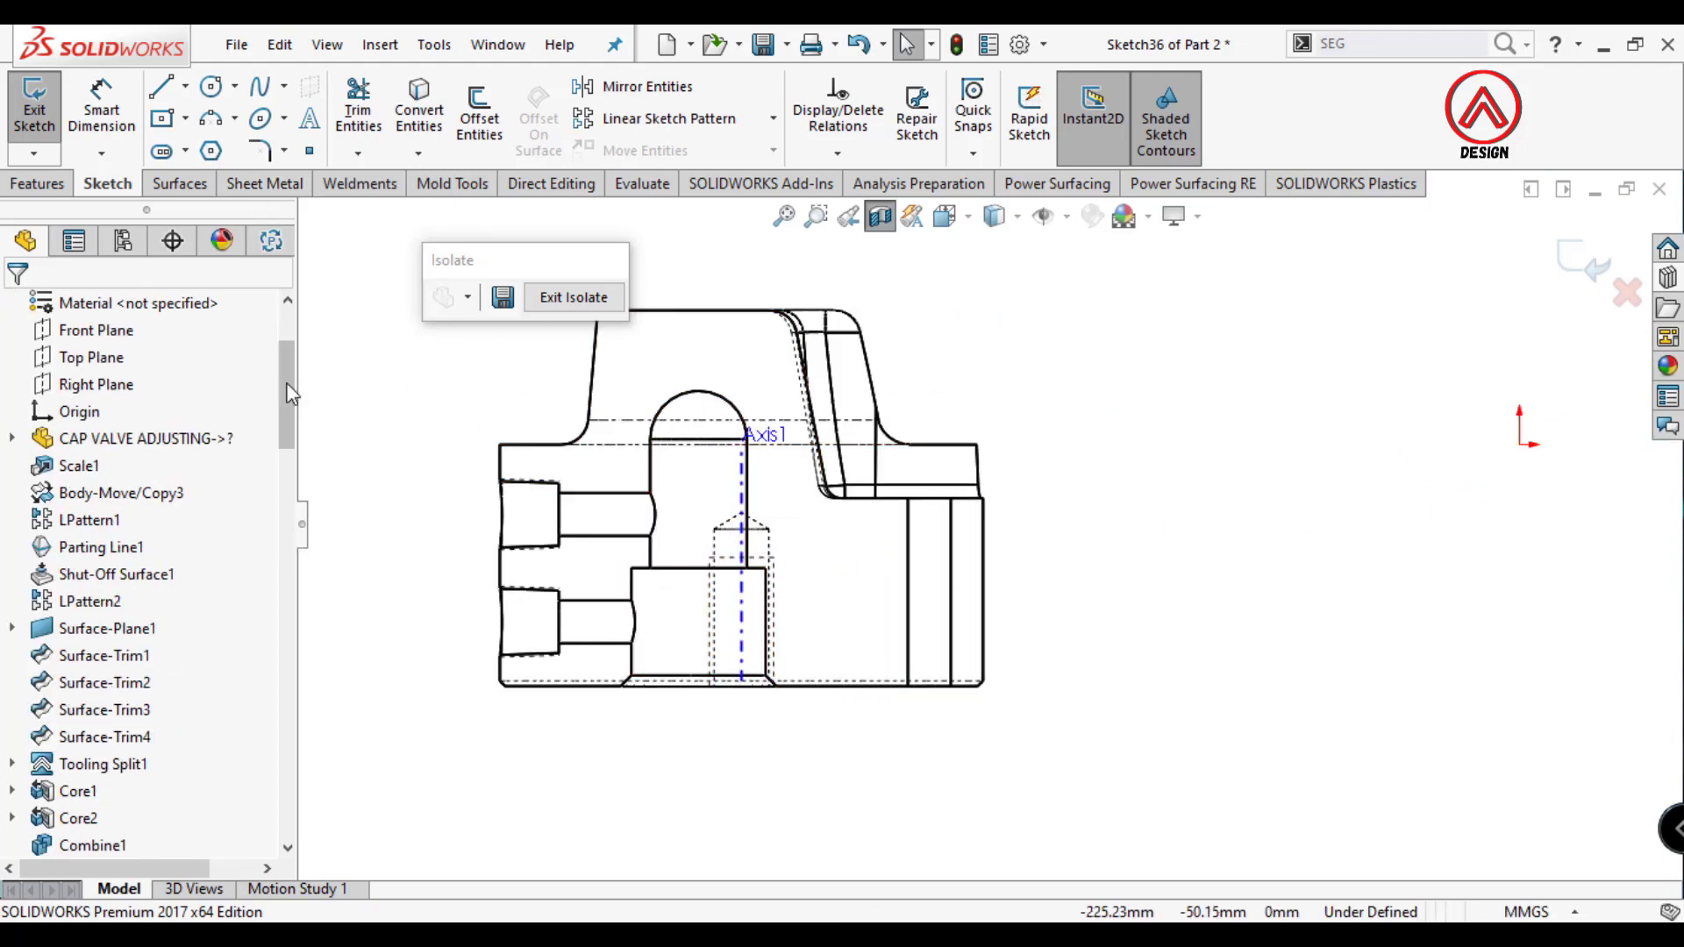
scroll(140, 570, "down", 15)
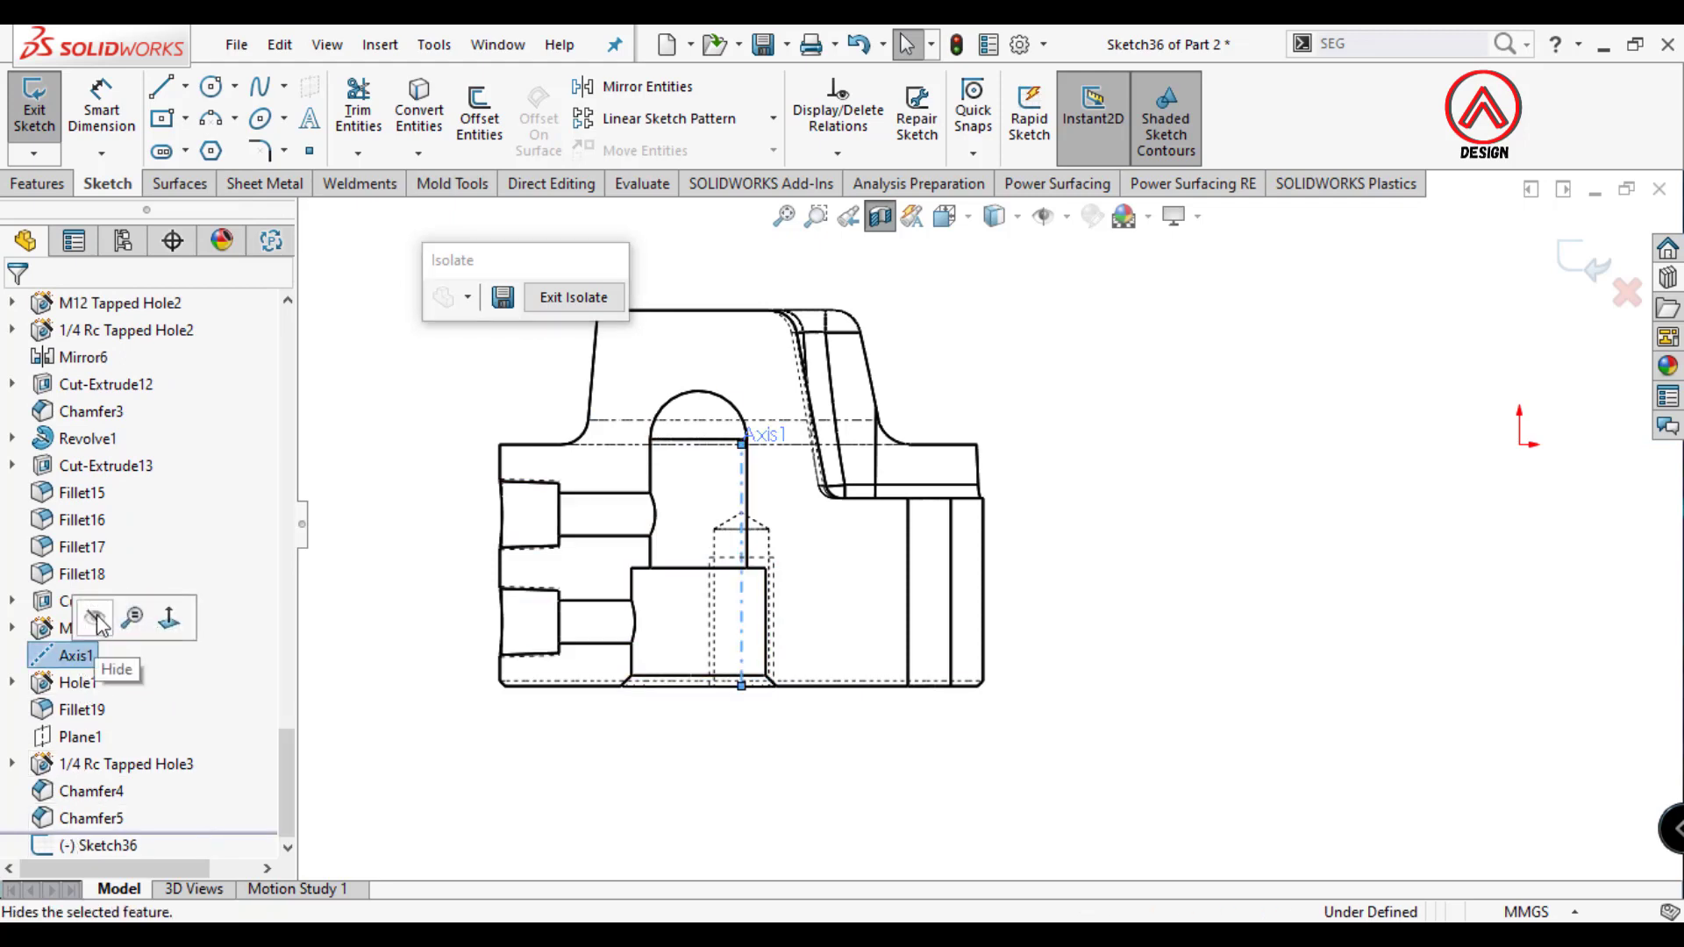
left_click(97, 620)
scroll(1035, 603, "up", 1)
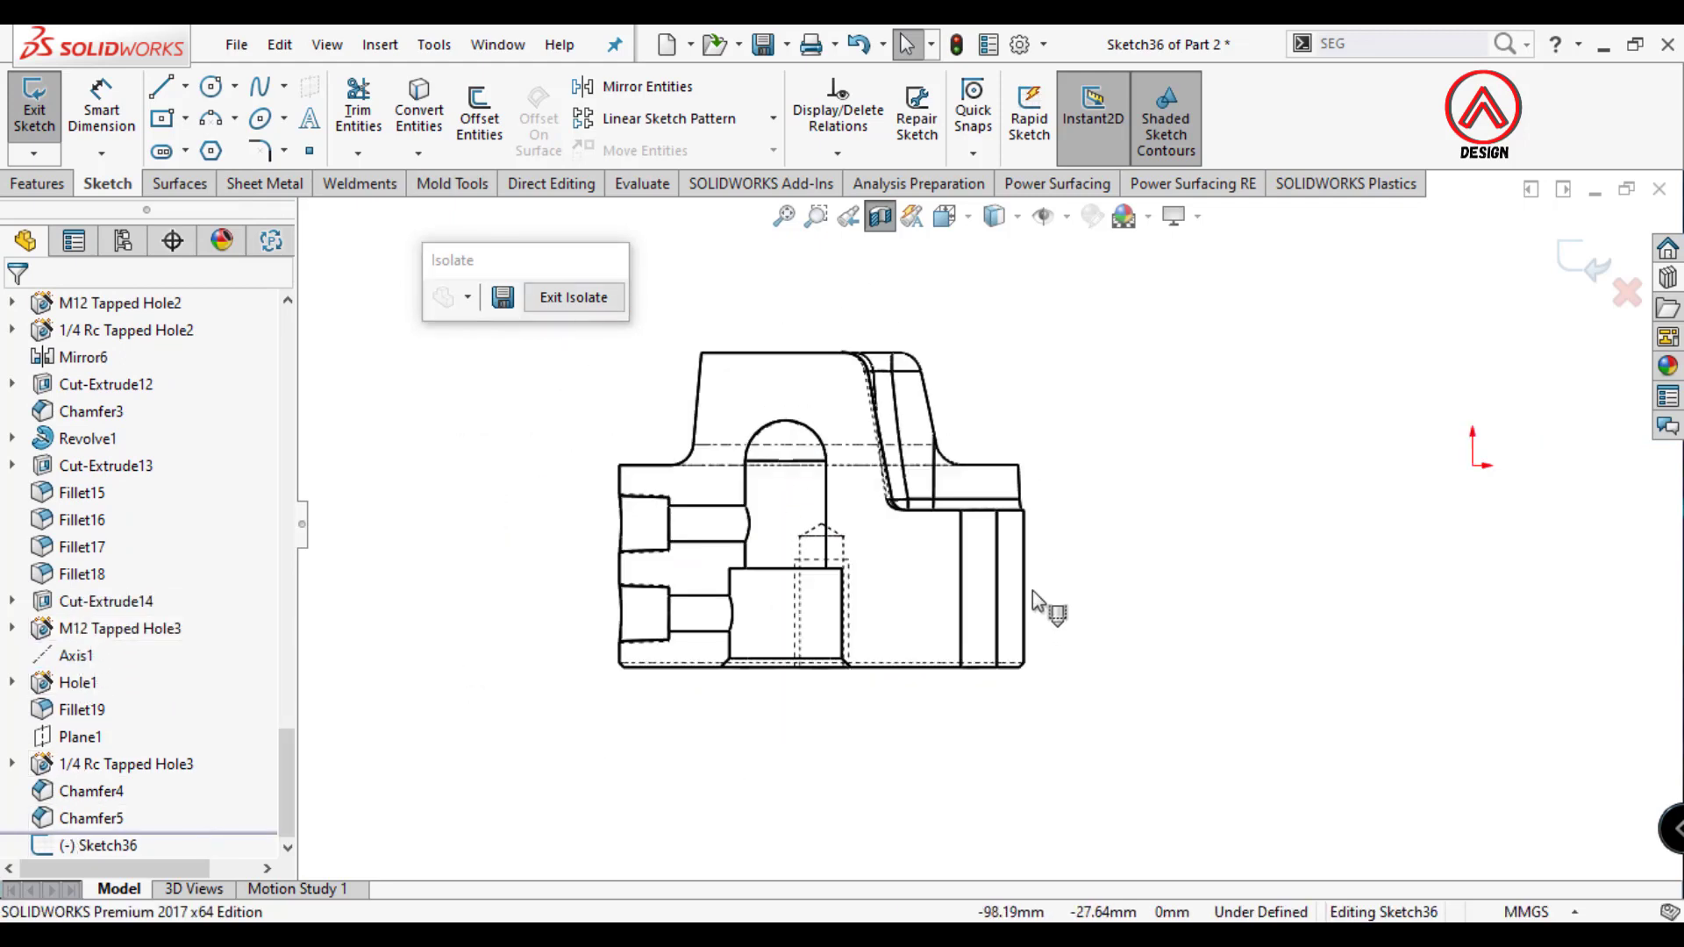
Exit the sketch and create Axis2 through the domed hole's cylindrical face.
left_click(1585, 261)
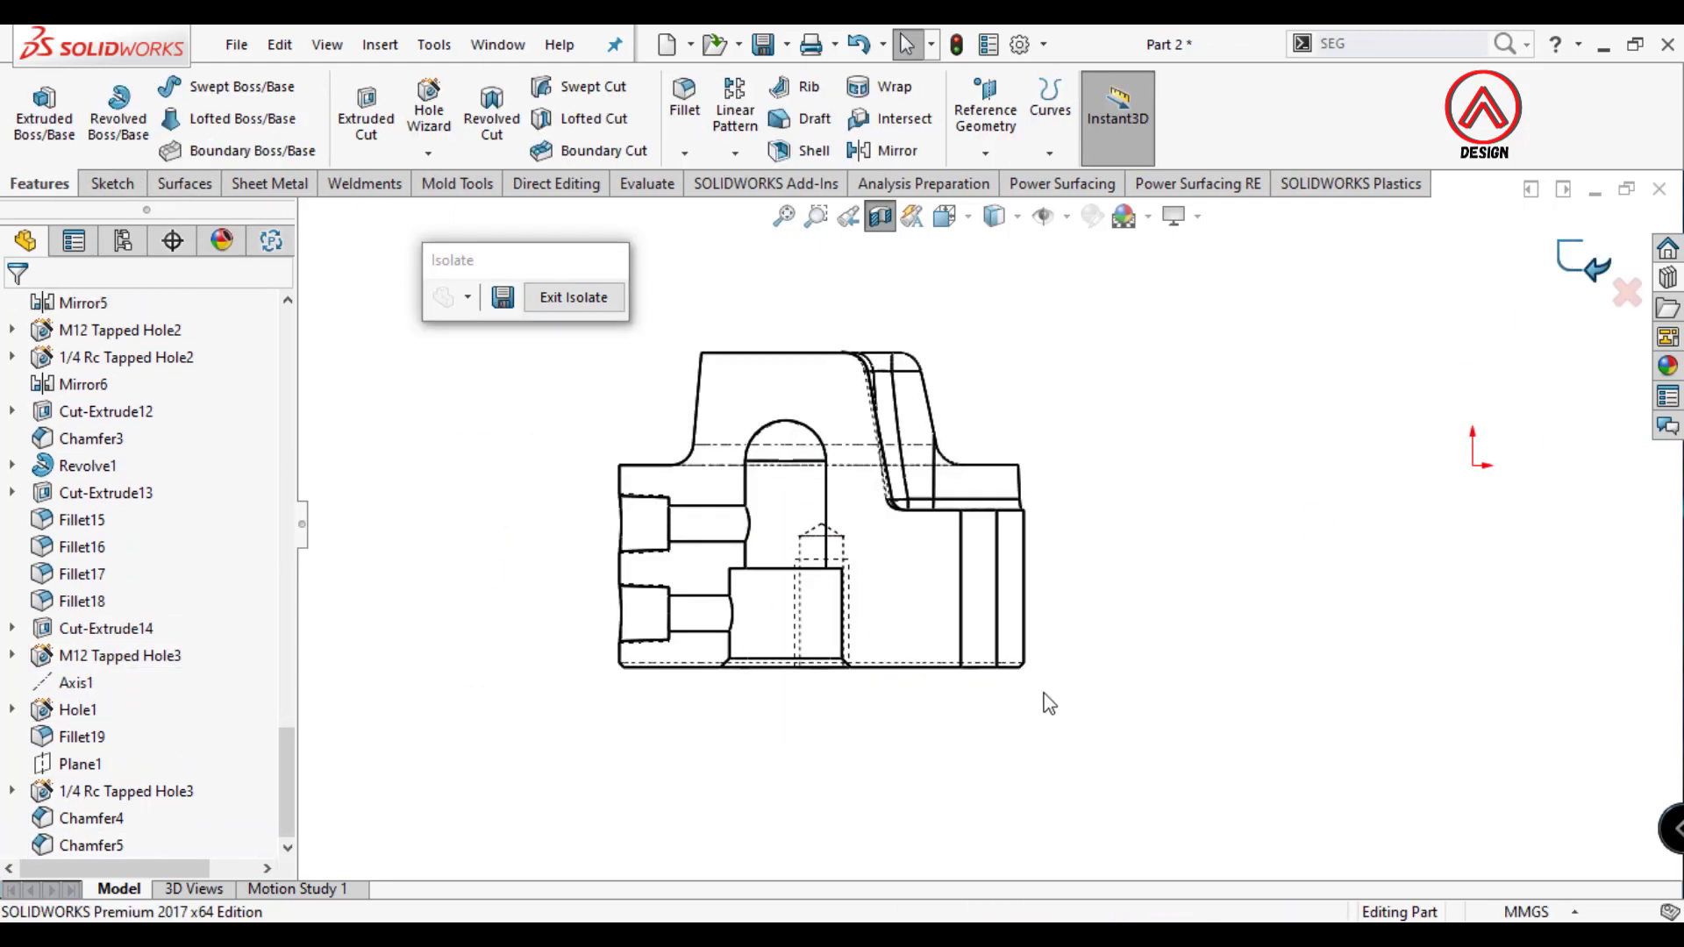
middle_click_drag(877, 688, 644, 474)
scroll(763, 570, "down", 3)
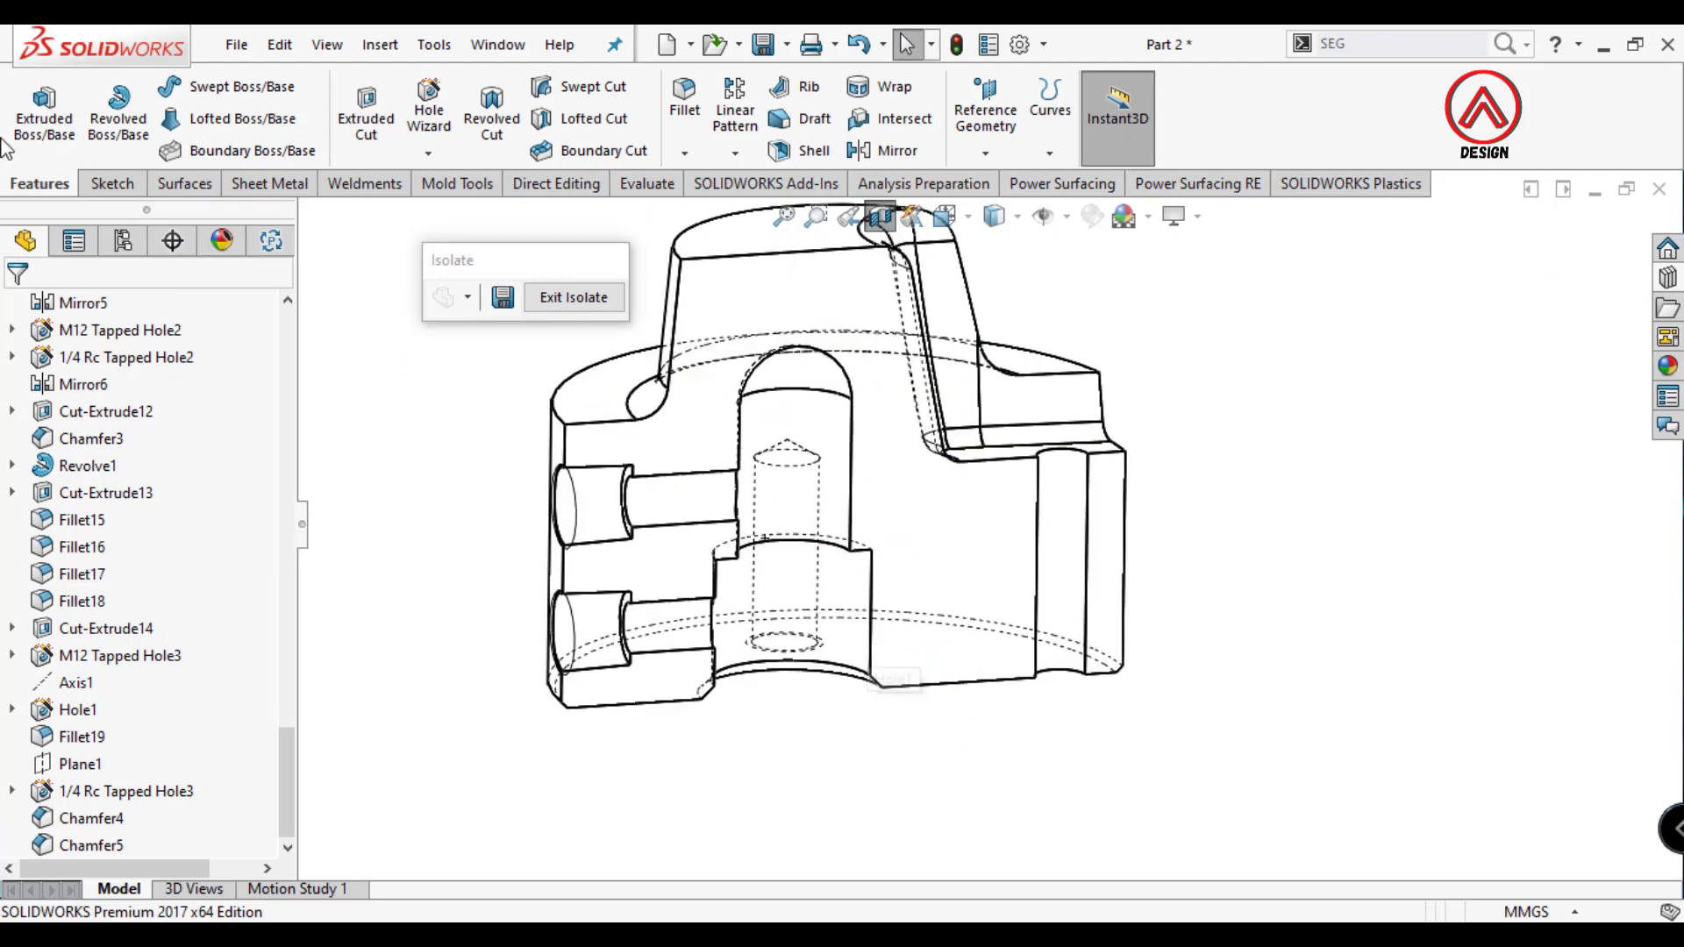
left_click(985, 152)
left_click(998, 207)
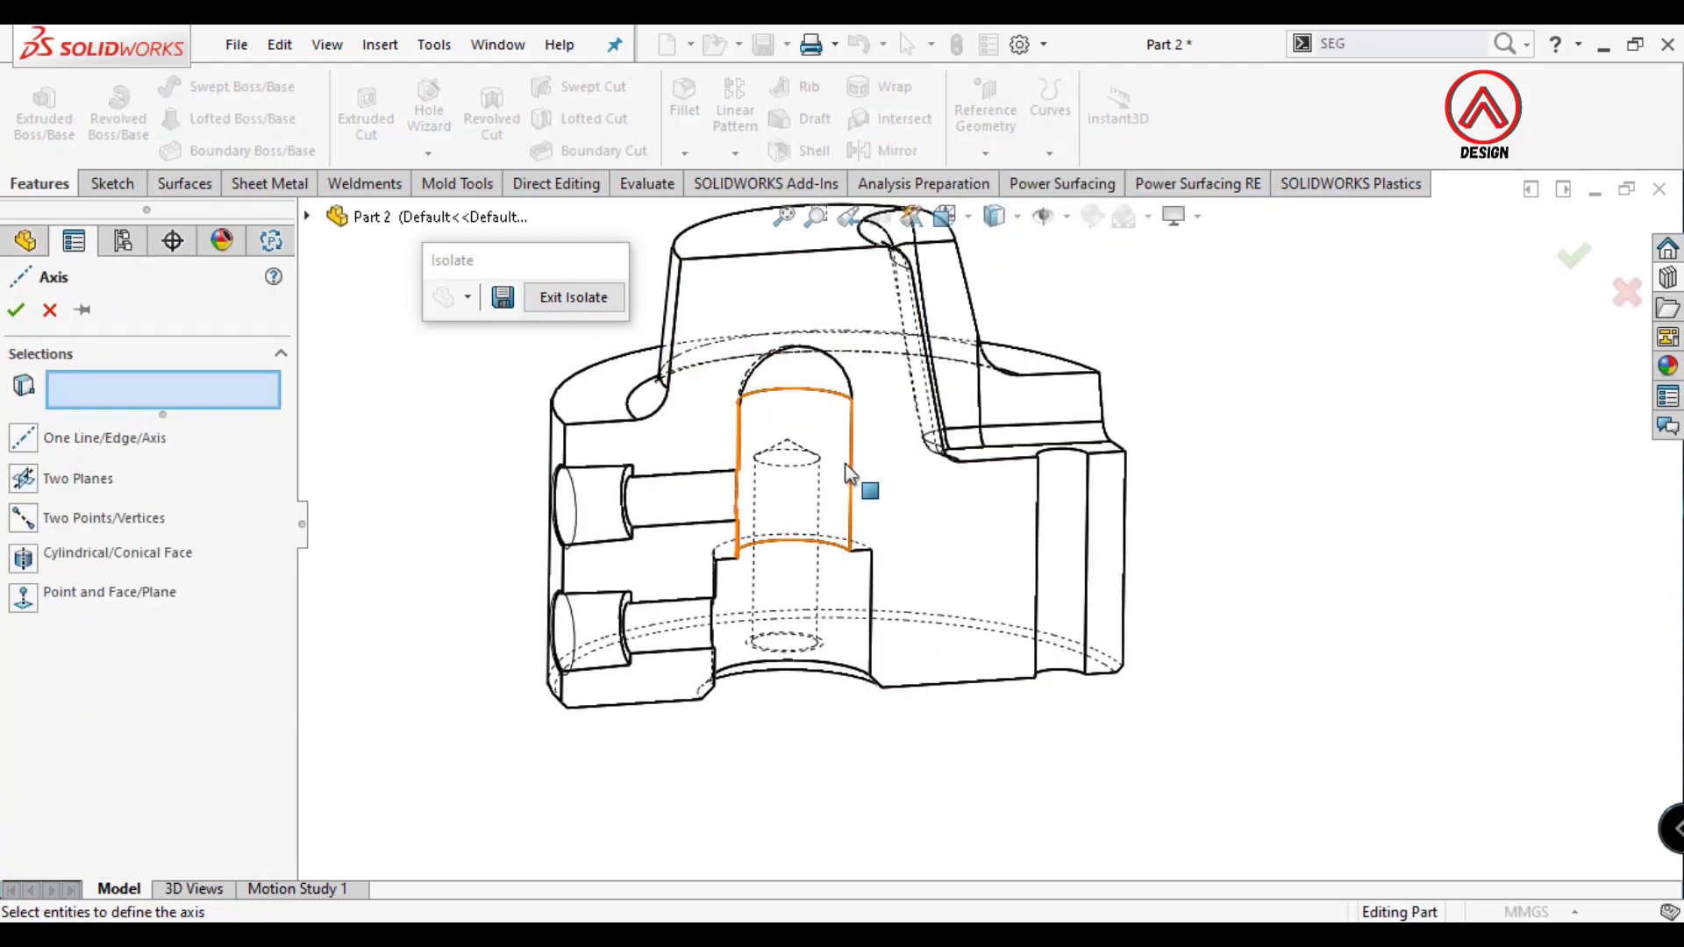
left_click(837, 436)
left_click(13, 311)
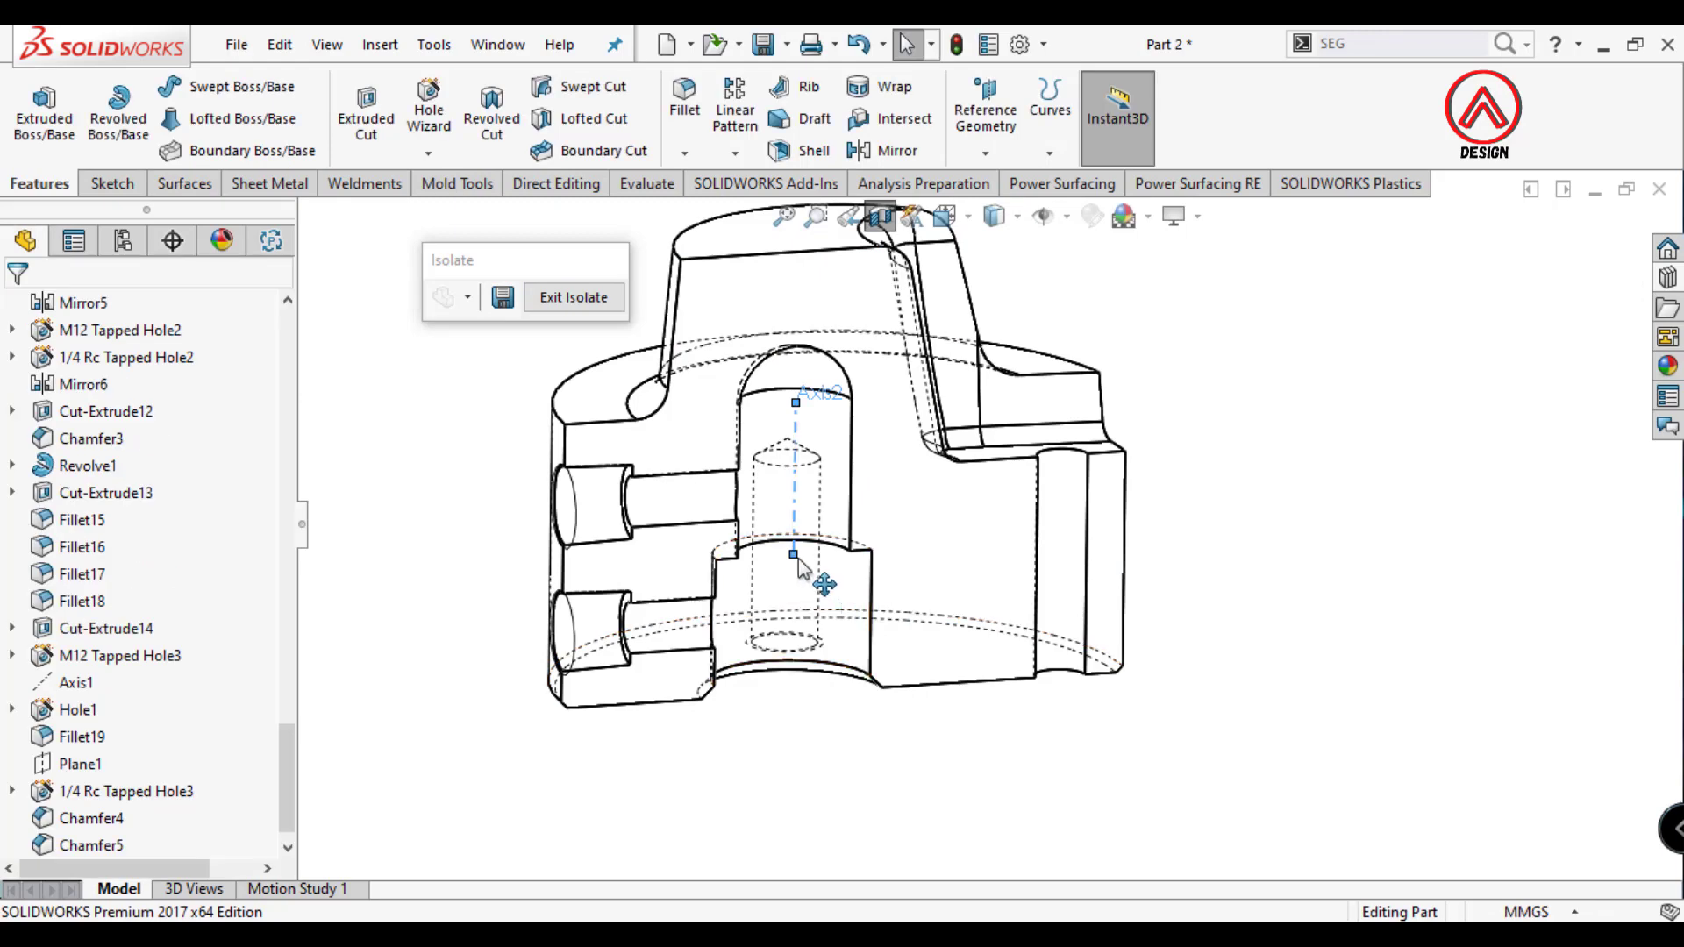
Check the model from the Right, Left and Front standard views.
left_click(994, 215)
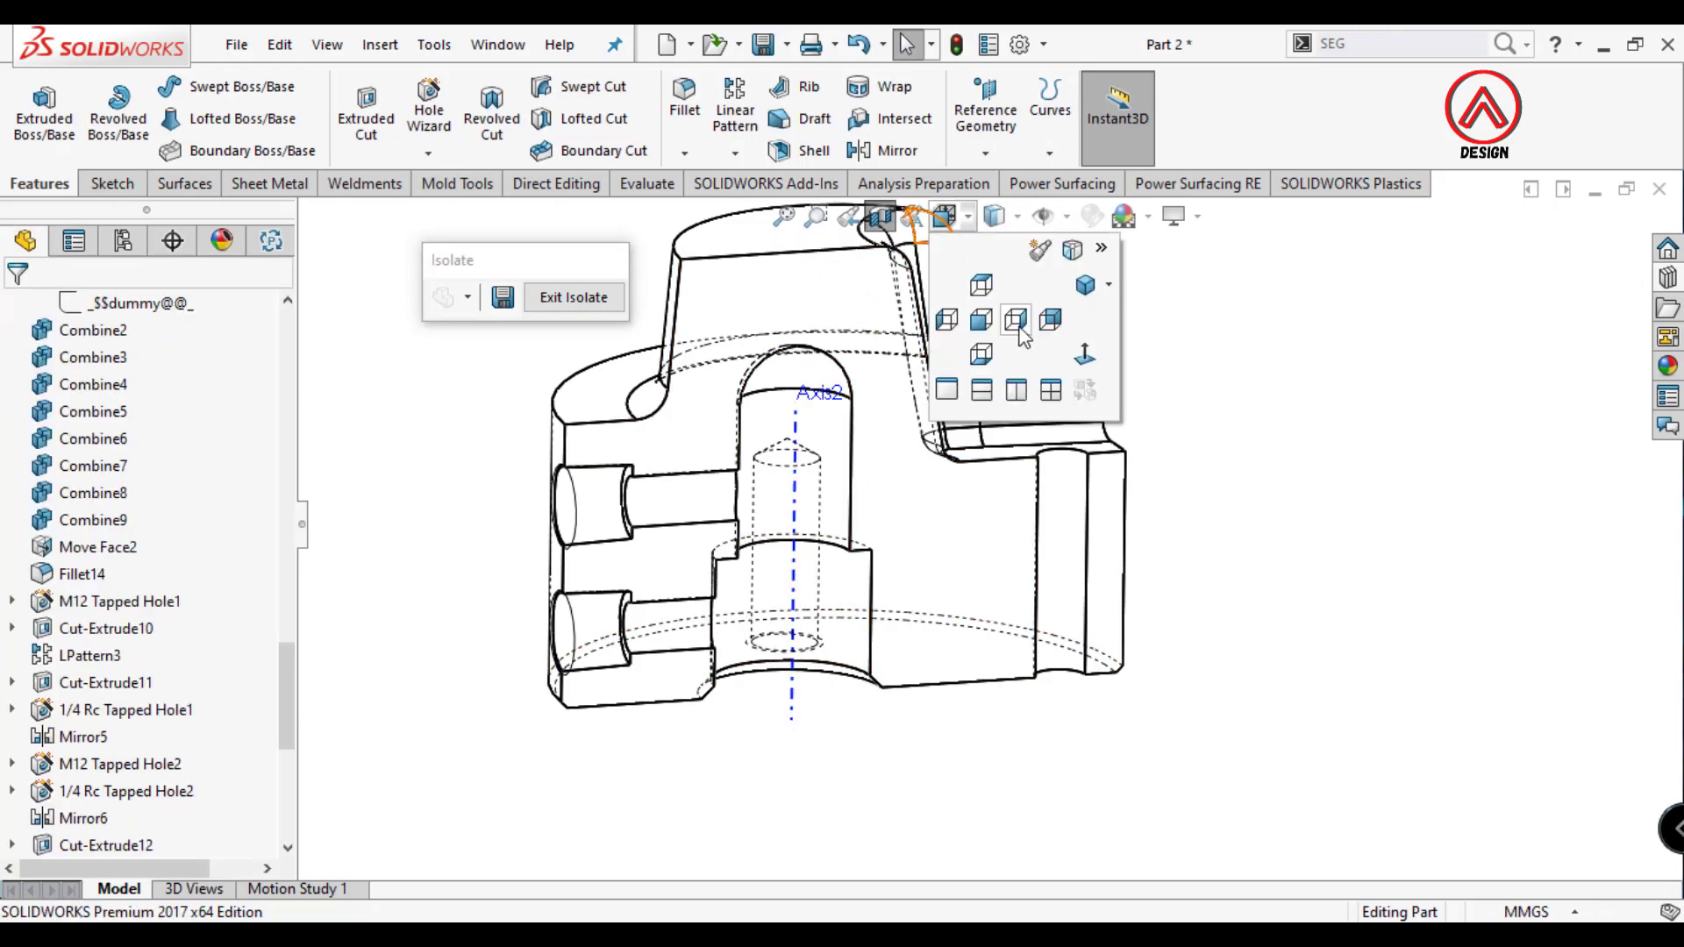
left_click(1081, 395)
left_click(993, 216)
left_click(1044, 394)
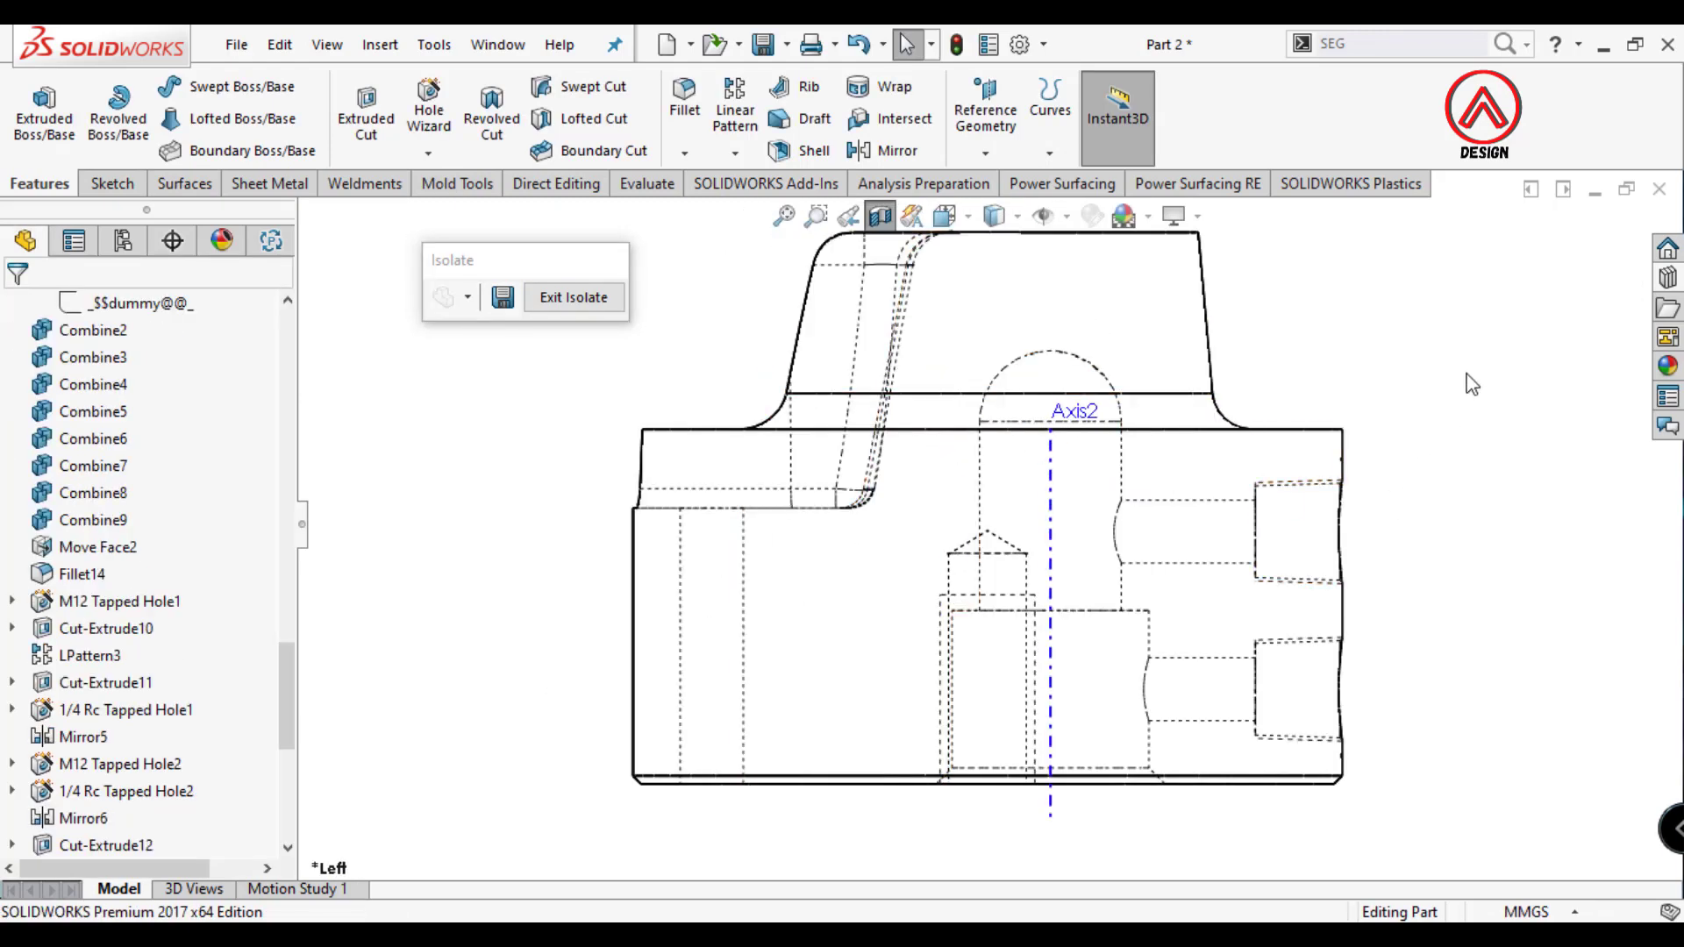
mouse_move(877, 457)
middle_mouse_down()
mouse_move(917, 463)
mouse_move(964, 263)
middle_mouse_up()
left_click(994, 215)
left_click(1085, 358)
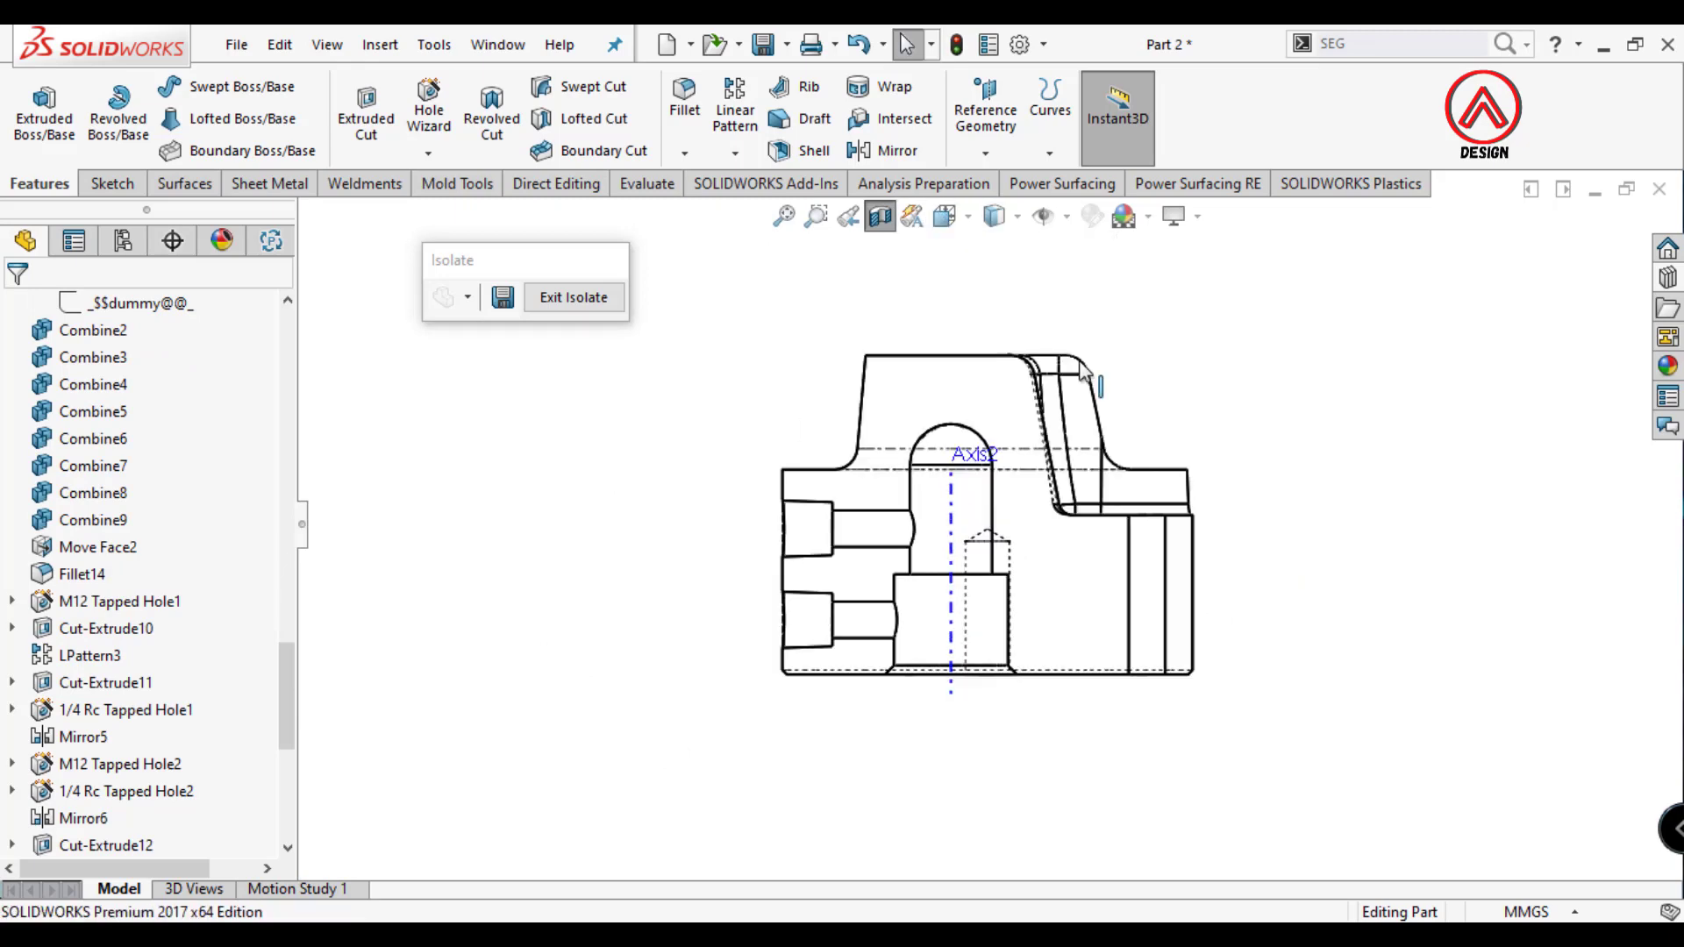
left_click_drag(285, 693, 290, 355)
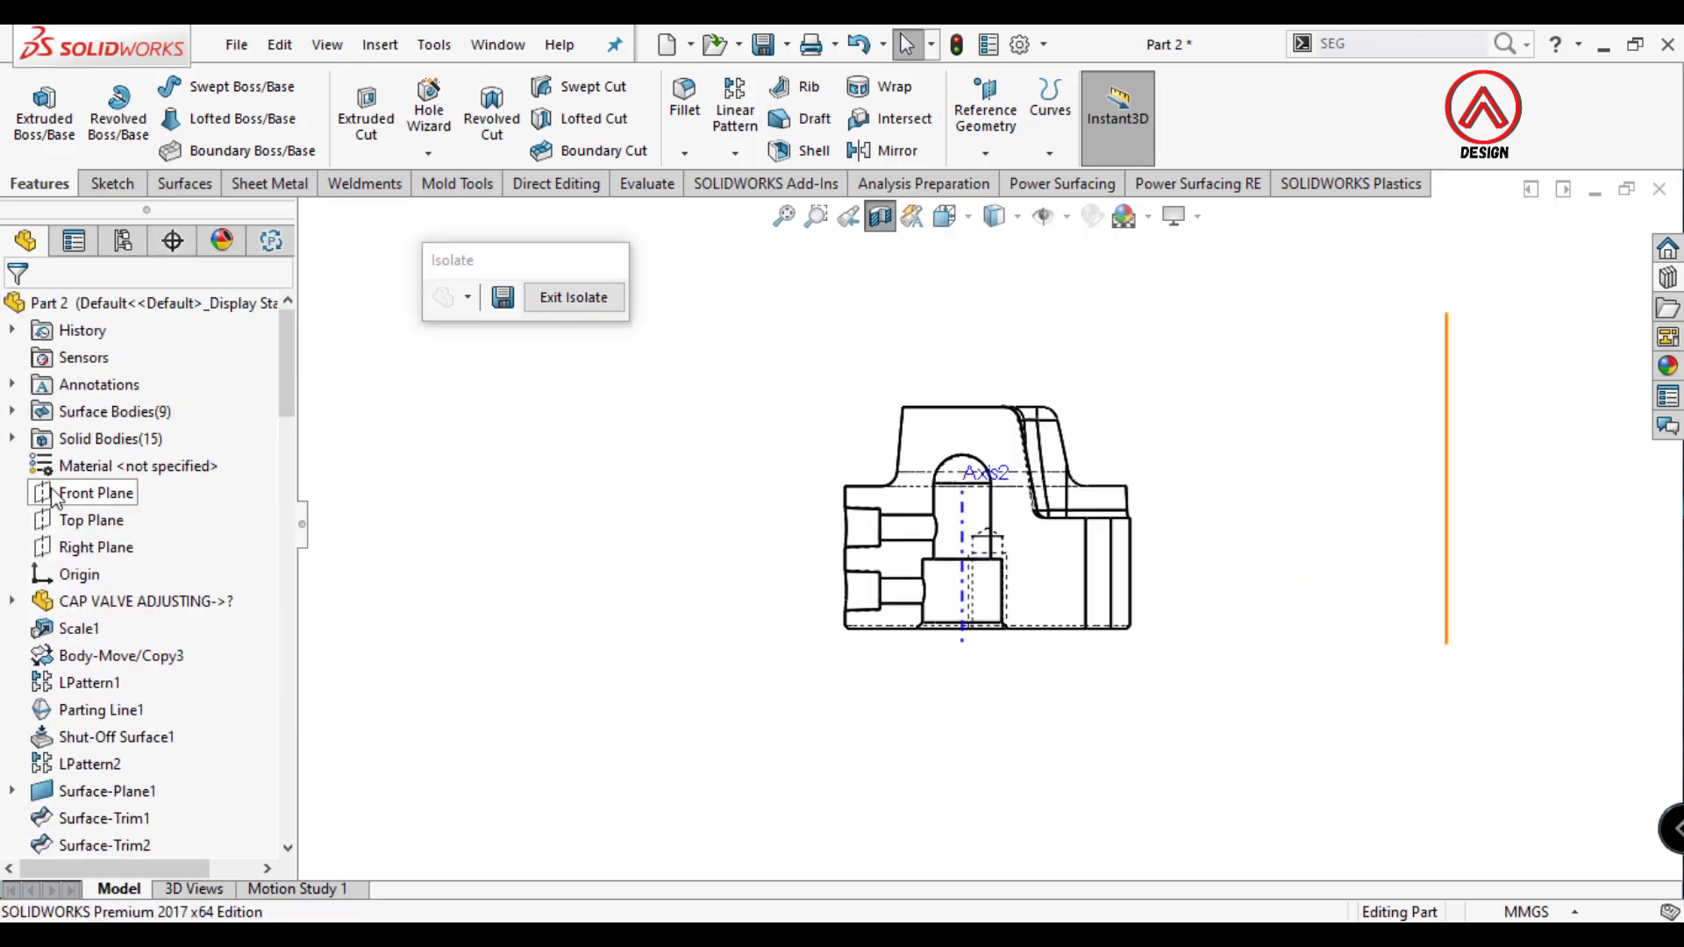
left_click(88, 546)
Sketch the profile's bottom, left and top lines on the Right Plane, deleting the stray segment.
left_click(90, 507)
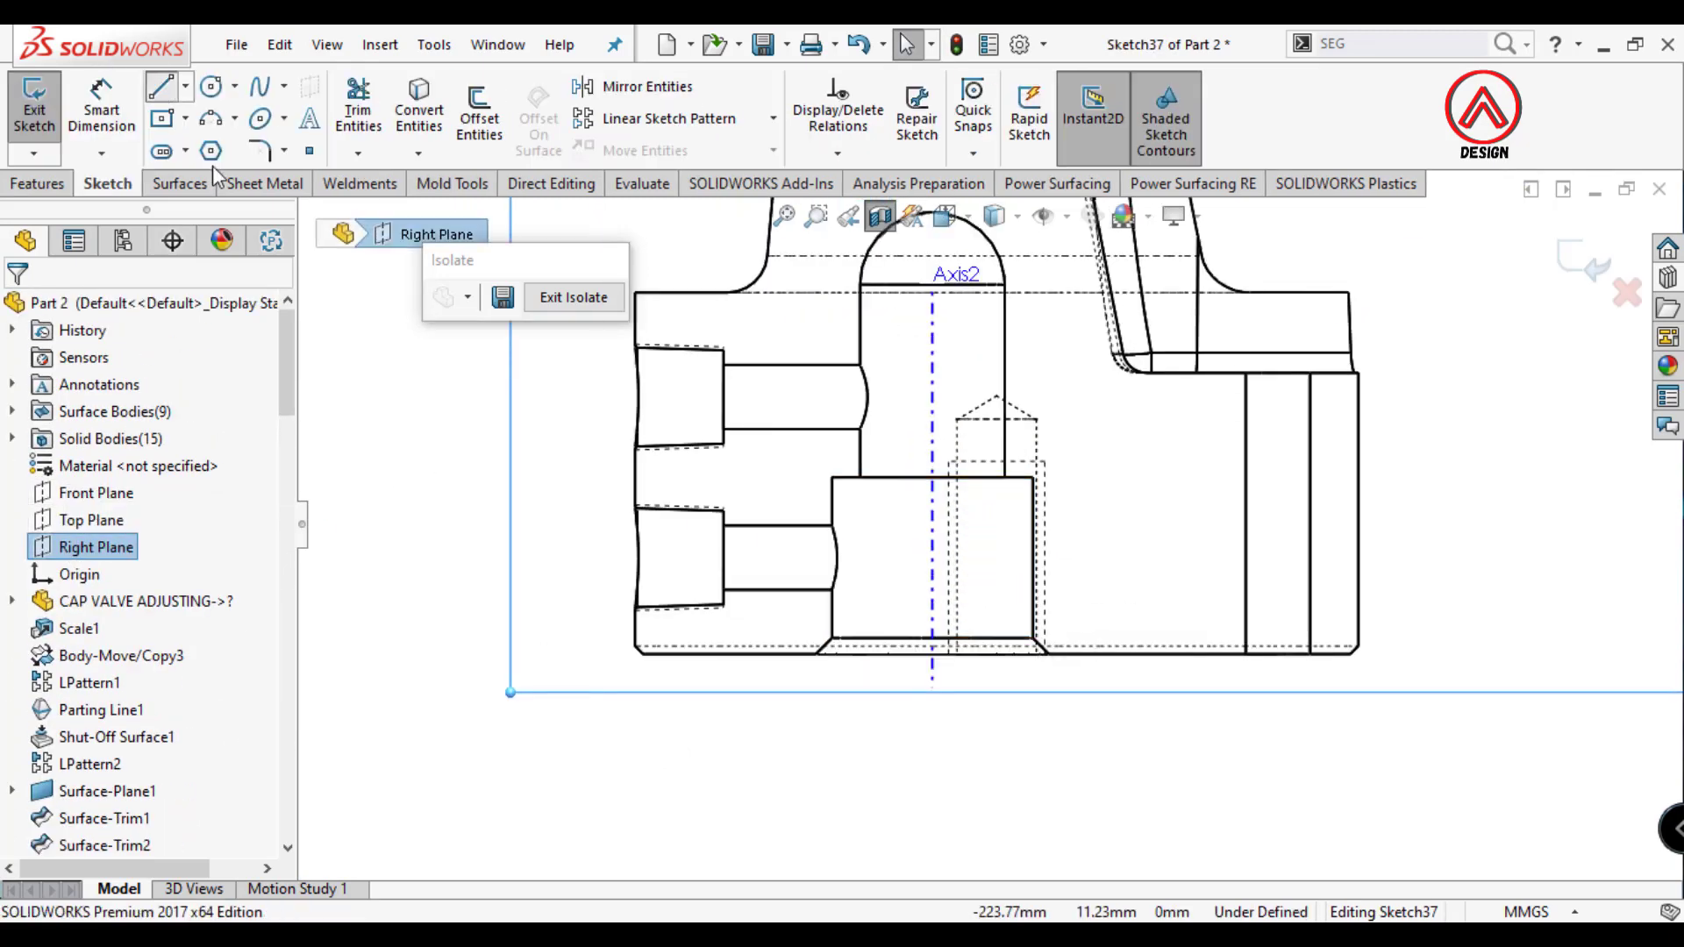
scroll(912, 680, "down", 3)
left_click(941, 637)
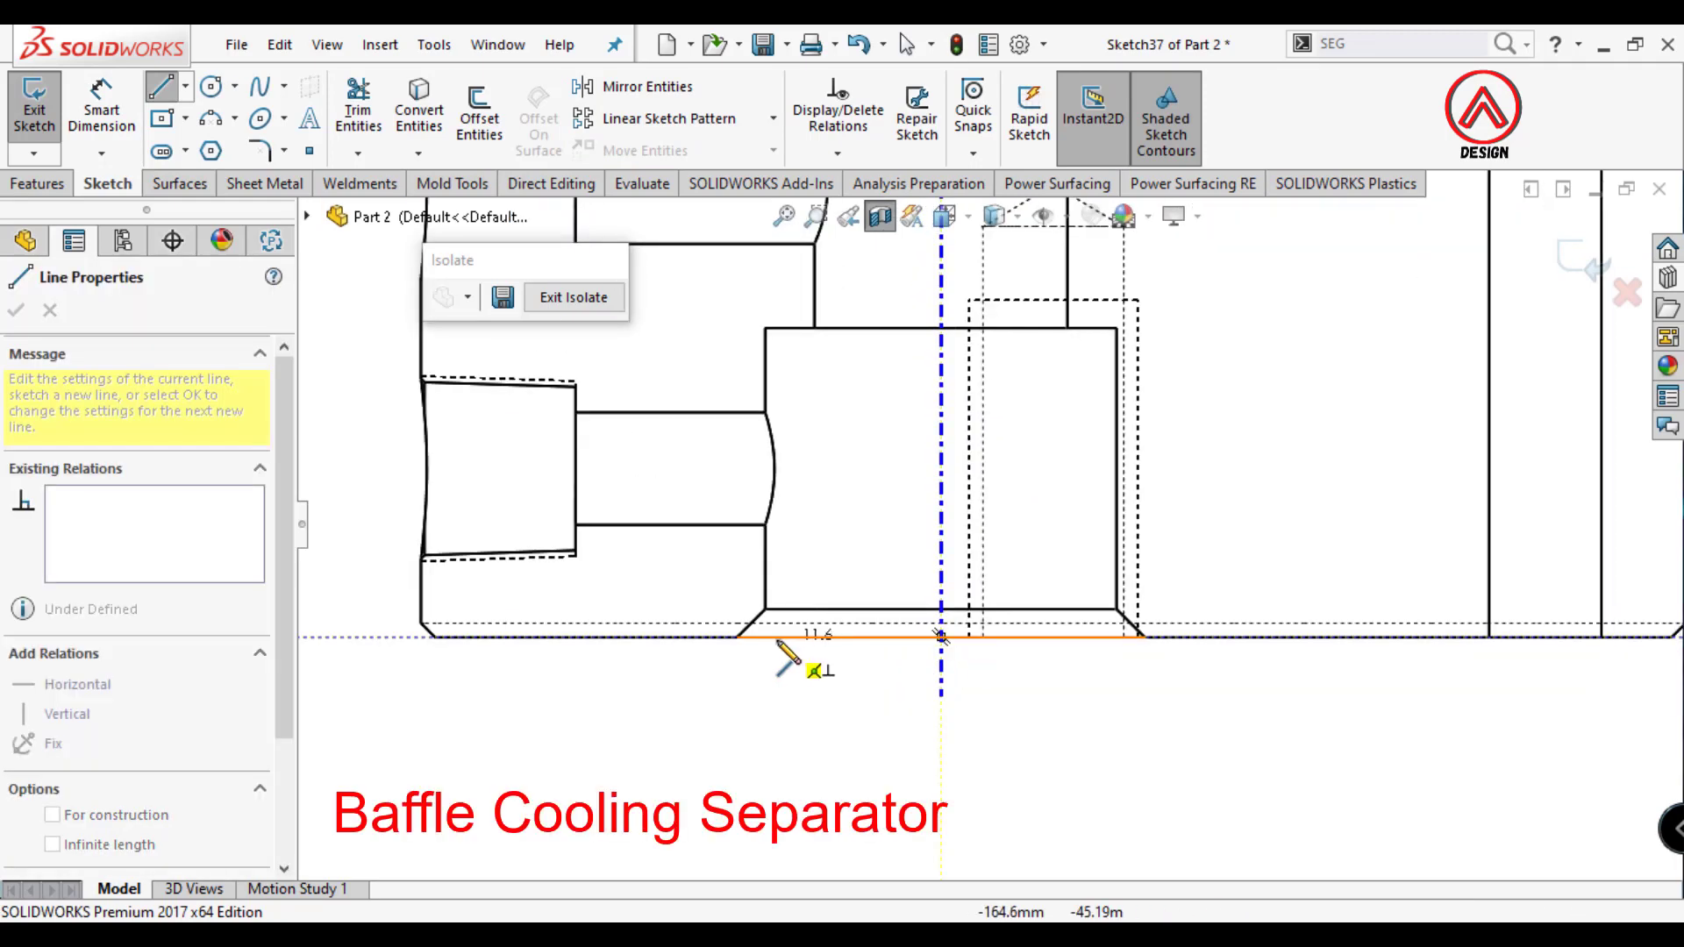
left_click(773, 637)
left_click(772, 343)
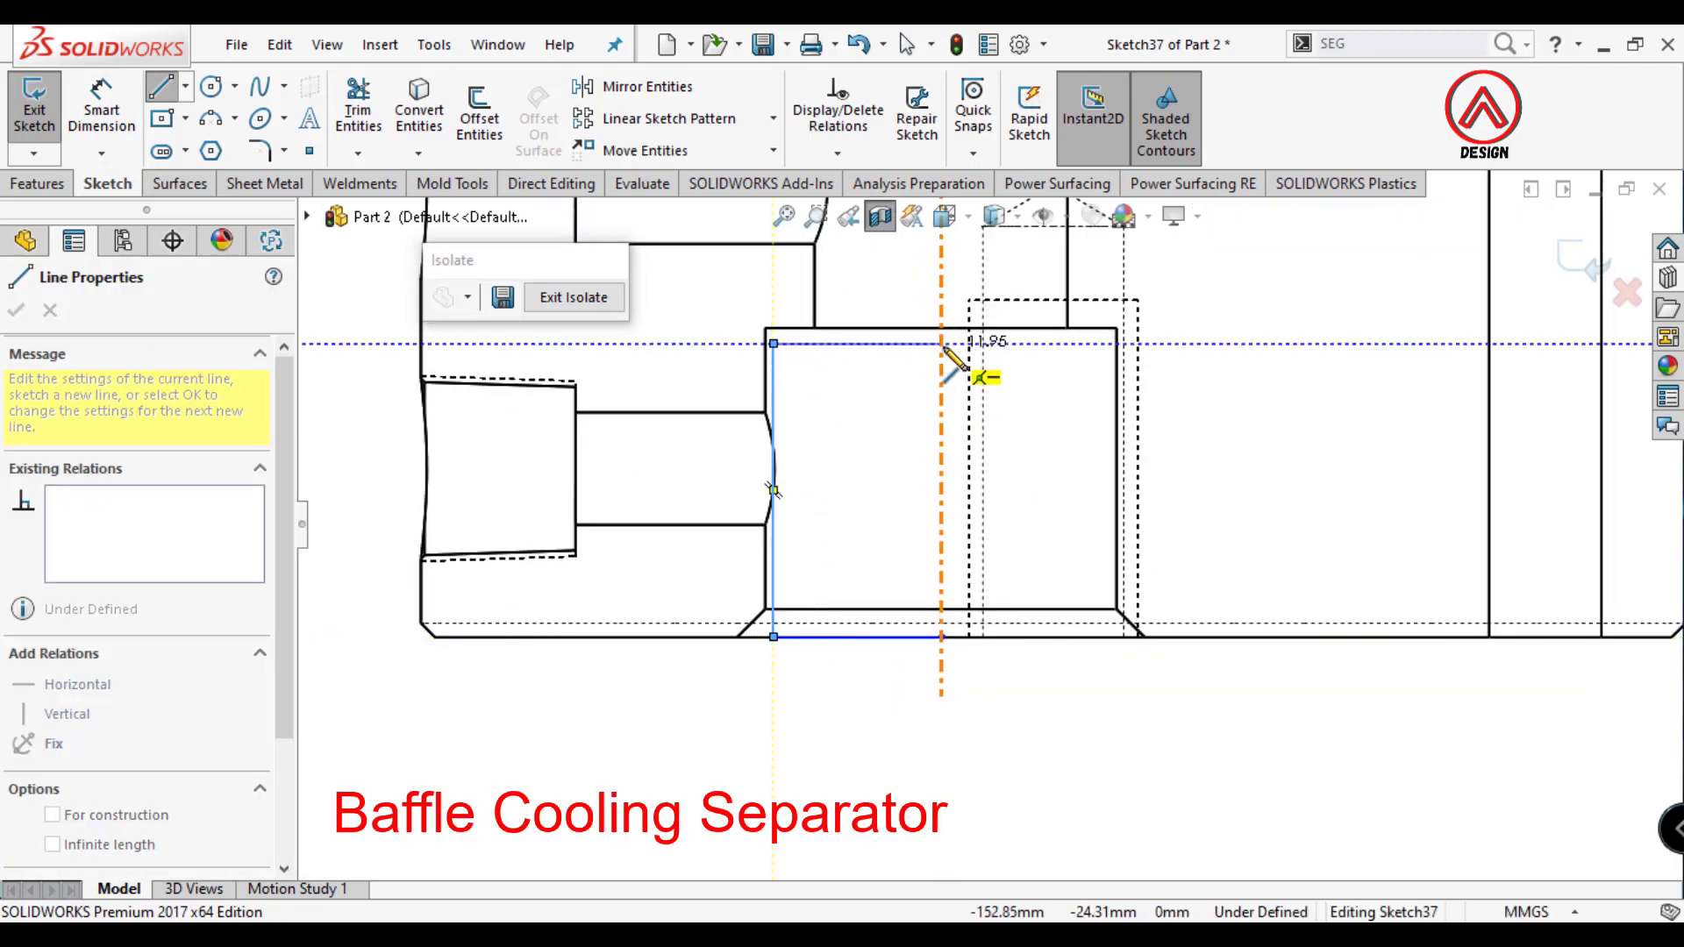
left_click(942, 344)
scroll(959, 360, "up", 2)
scroll(959, 433, "down", 1)
key("Escape")
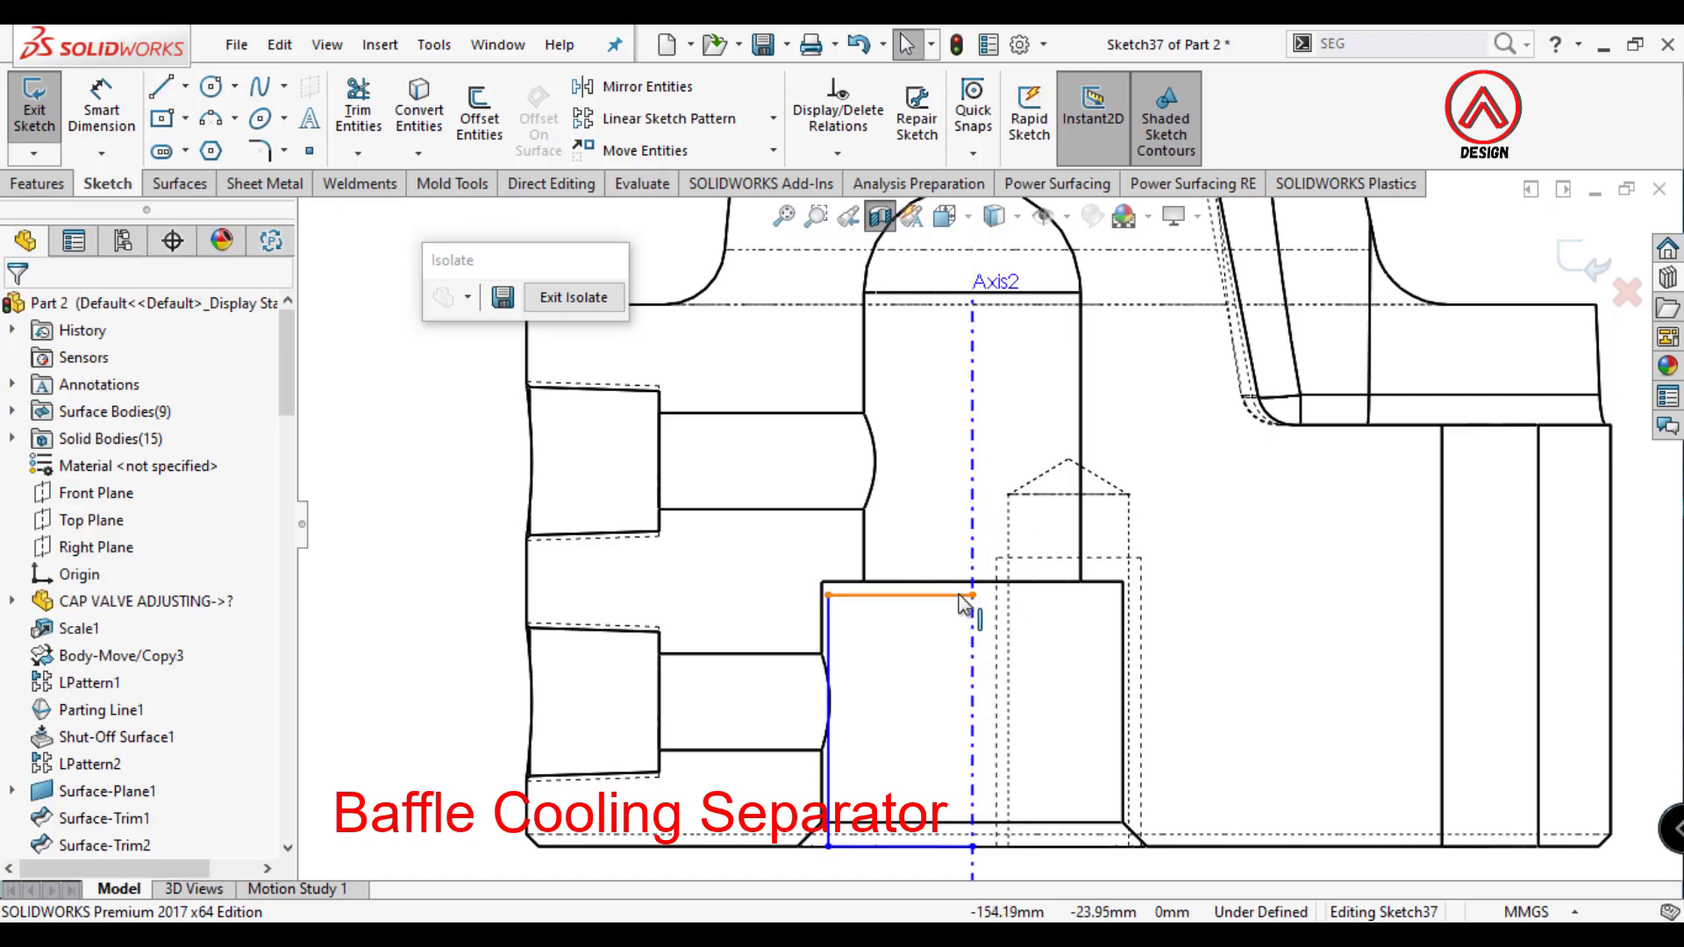
left_click(961, 597)
key("Delete")
Draw the stepped stem lines out to Axis2, closing the profile at its start.
key("l")
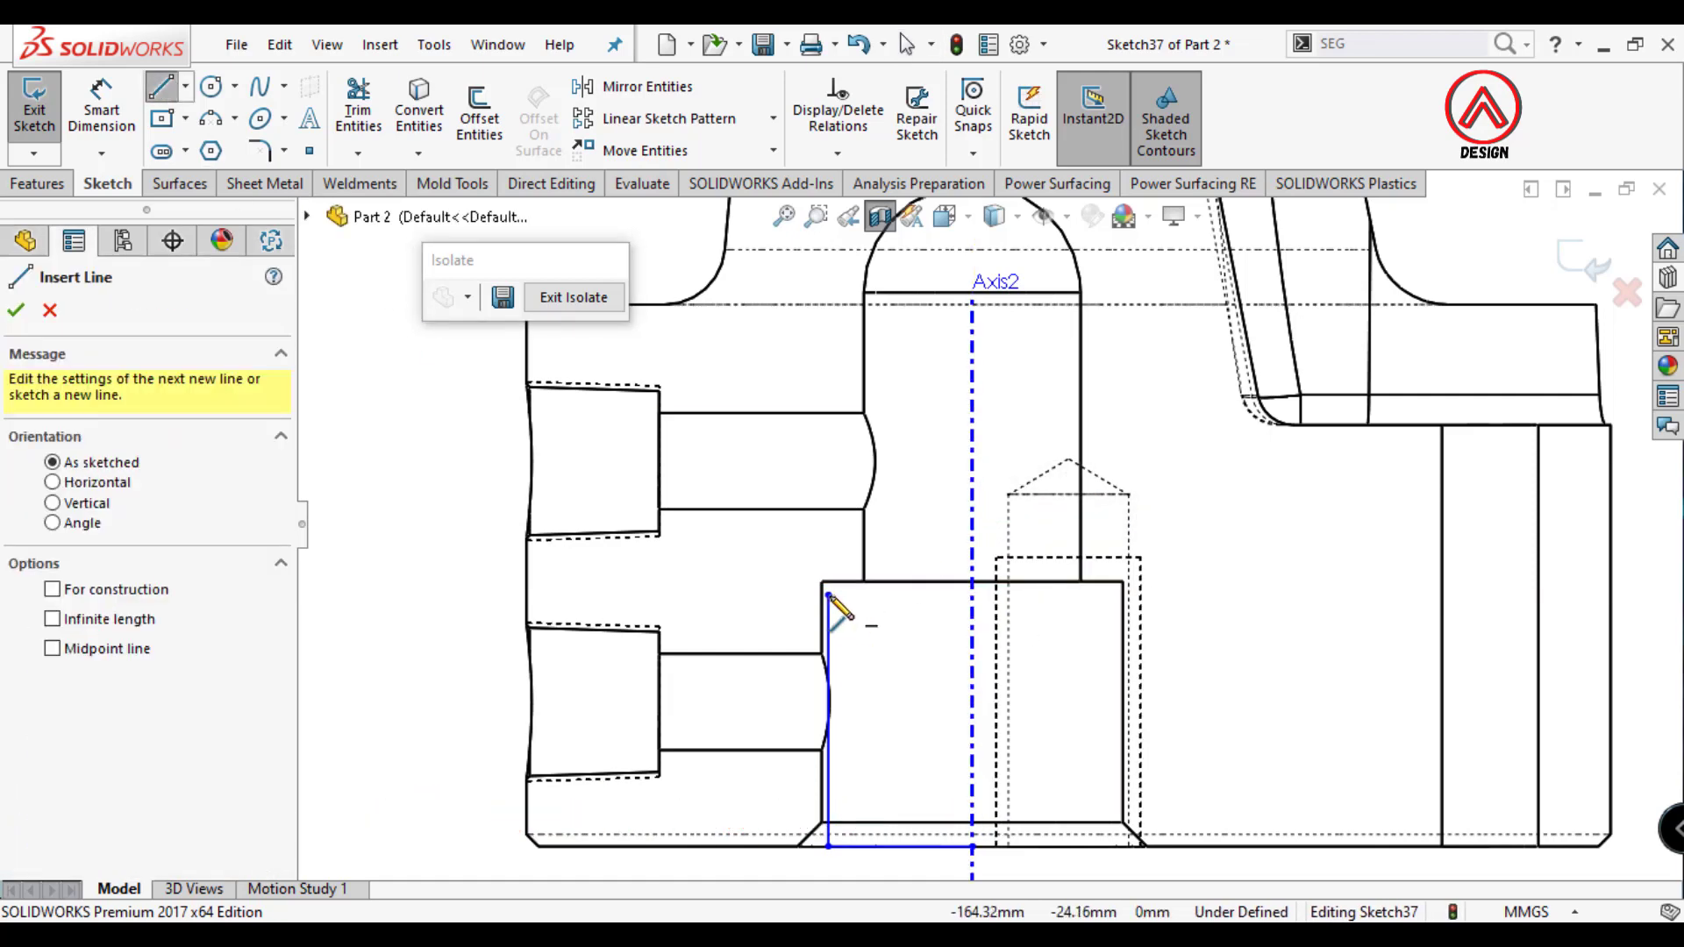
left_click(829, 595)
left_click(910, 595)
scroll(1009, 434, "up", 1)
scroll(921, 365, "up", 1)
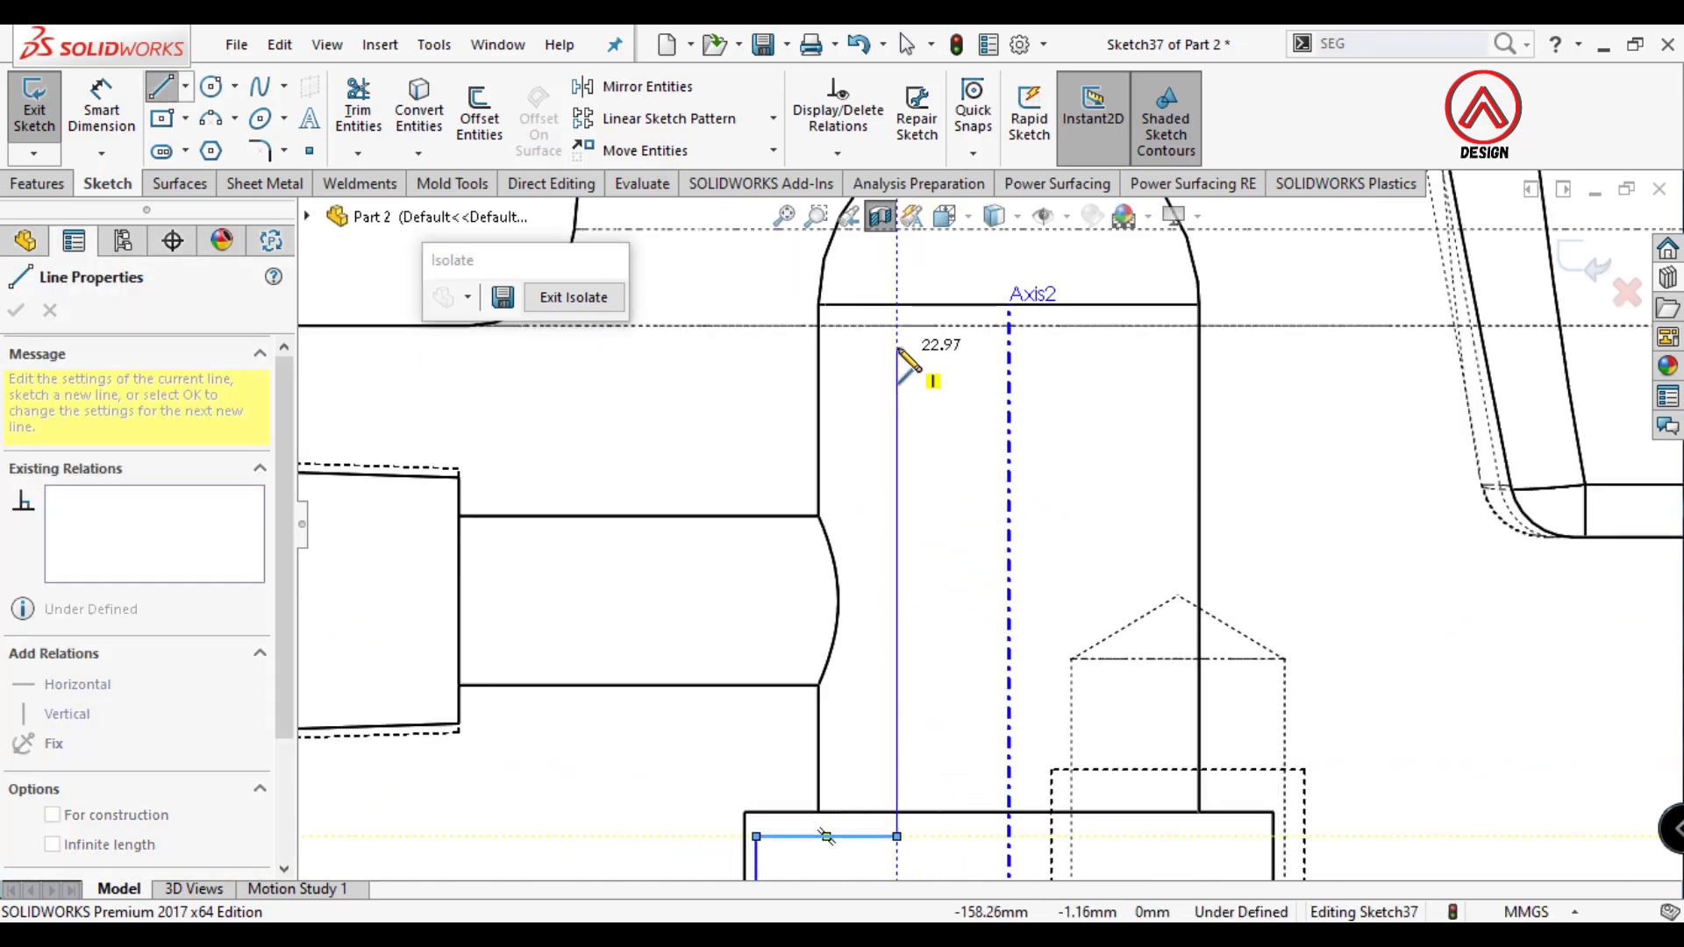
left_click(896, 340)
left_click(958, 375)
scroll(974, 614, "down", 2)
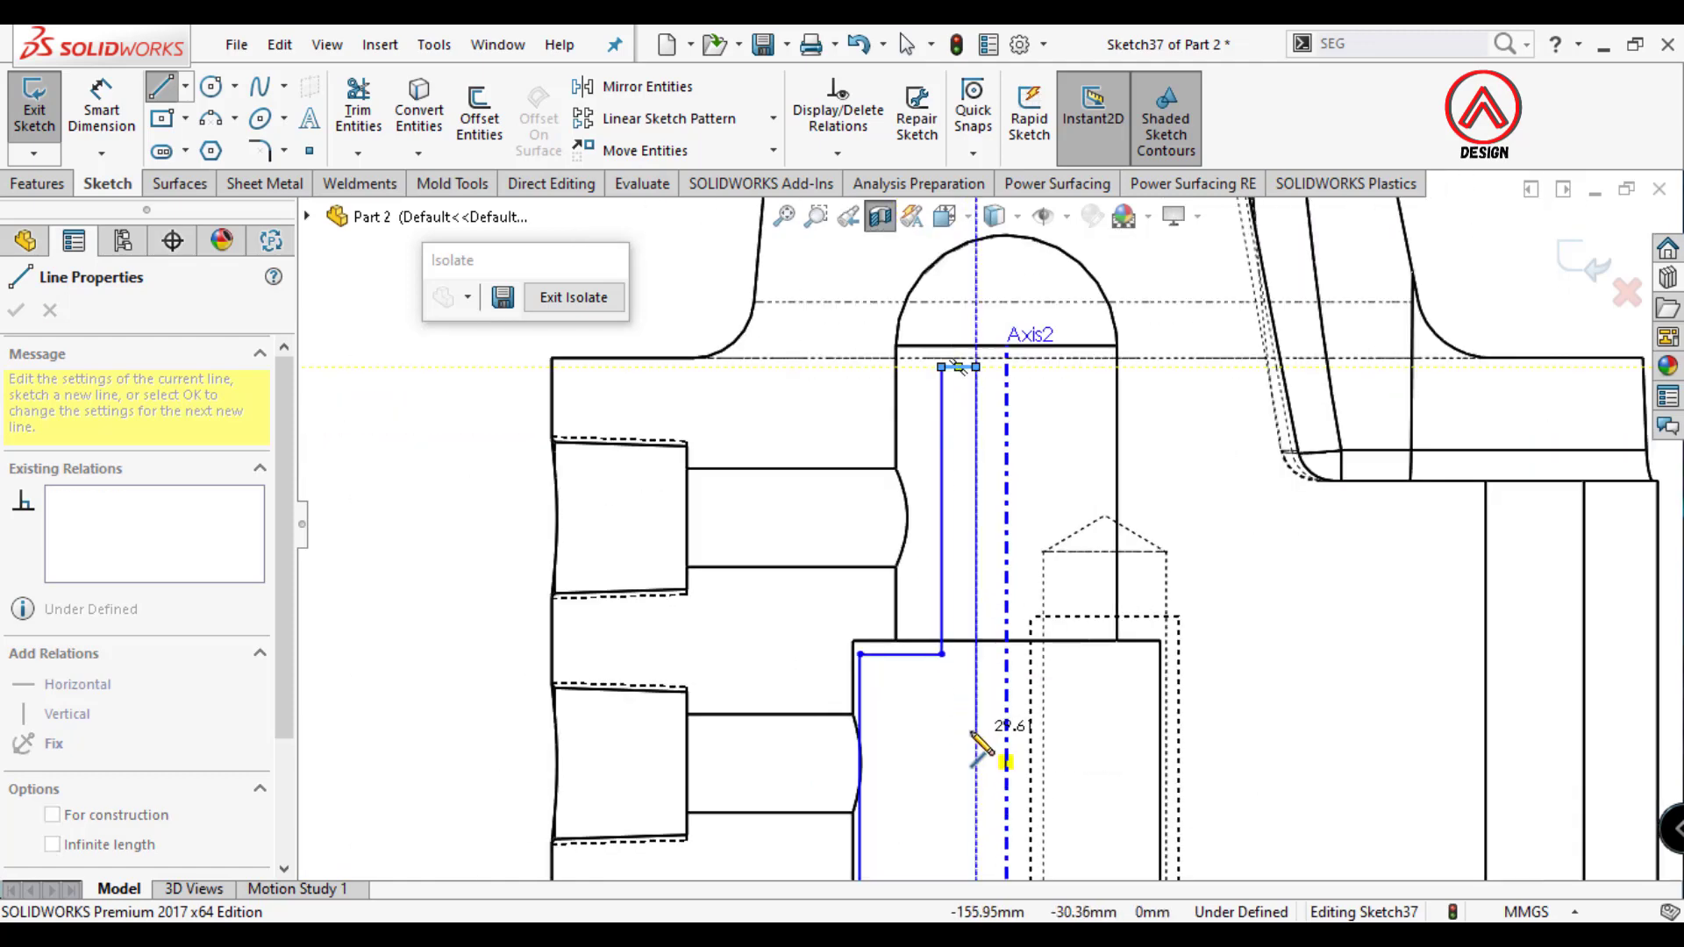
scroll(980, 701, "up", 1)
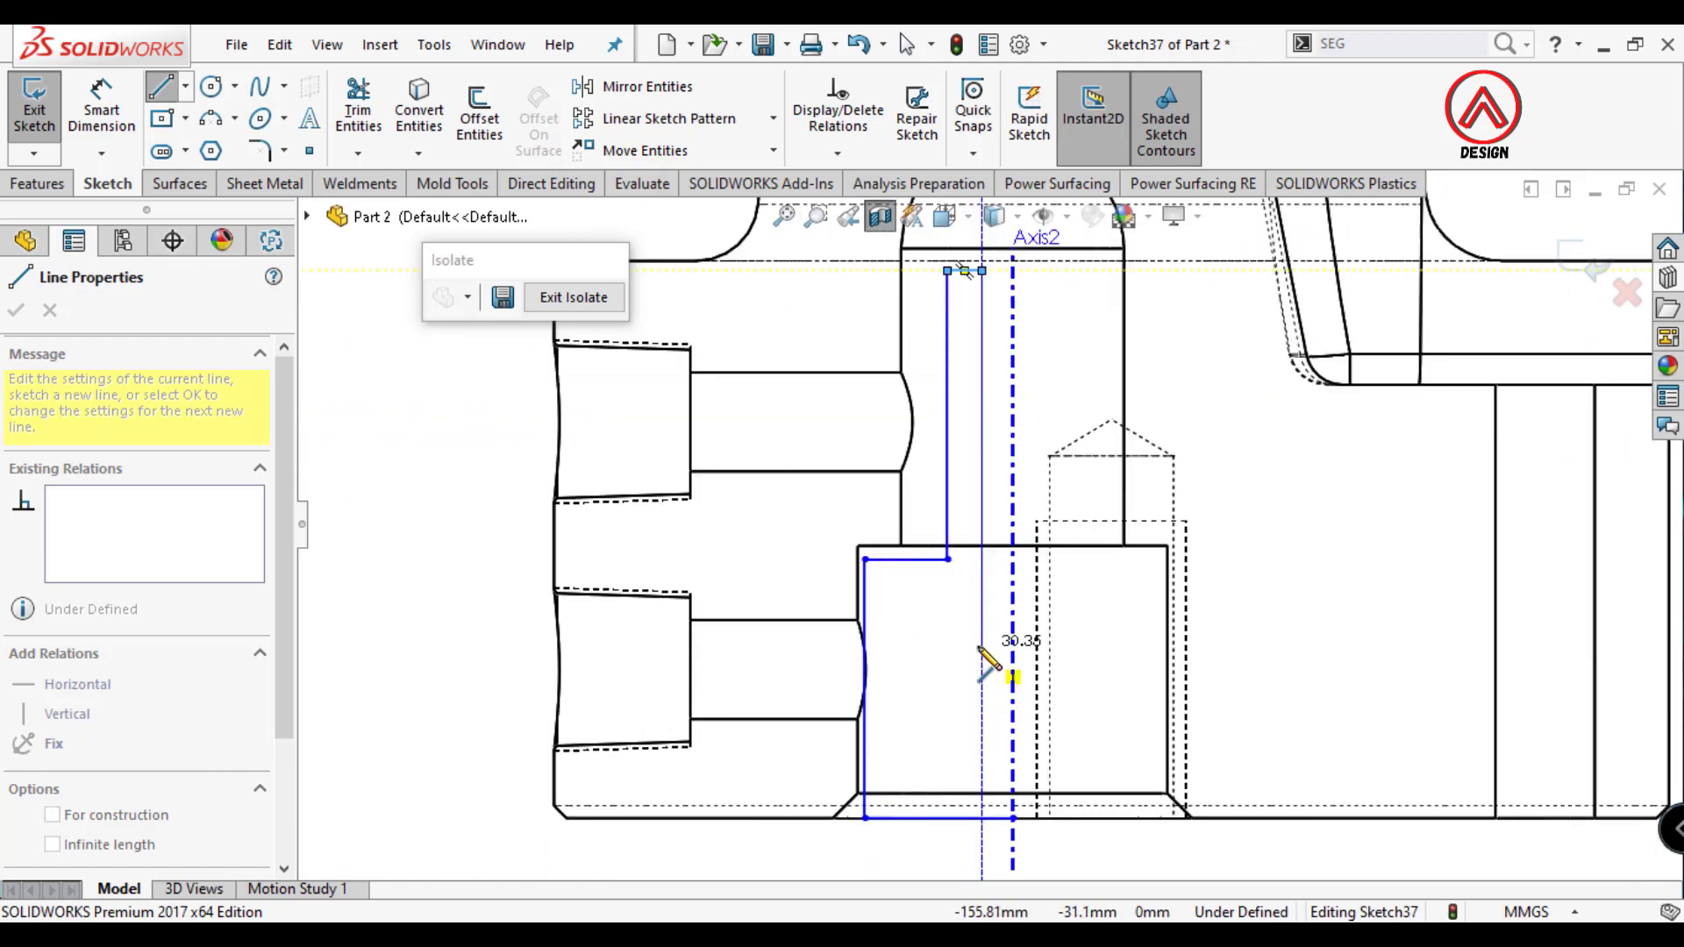
left_click(982, 645)
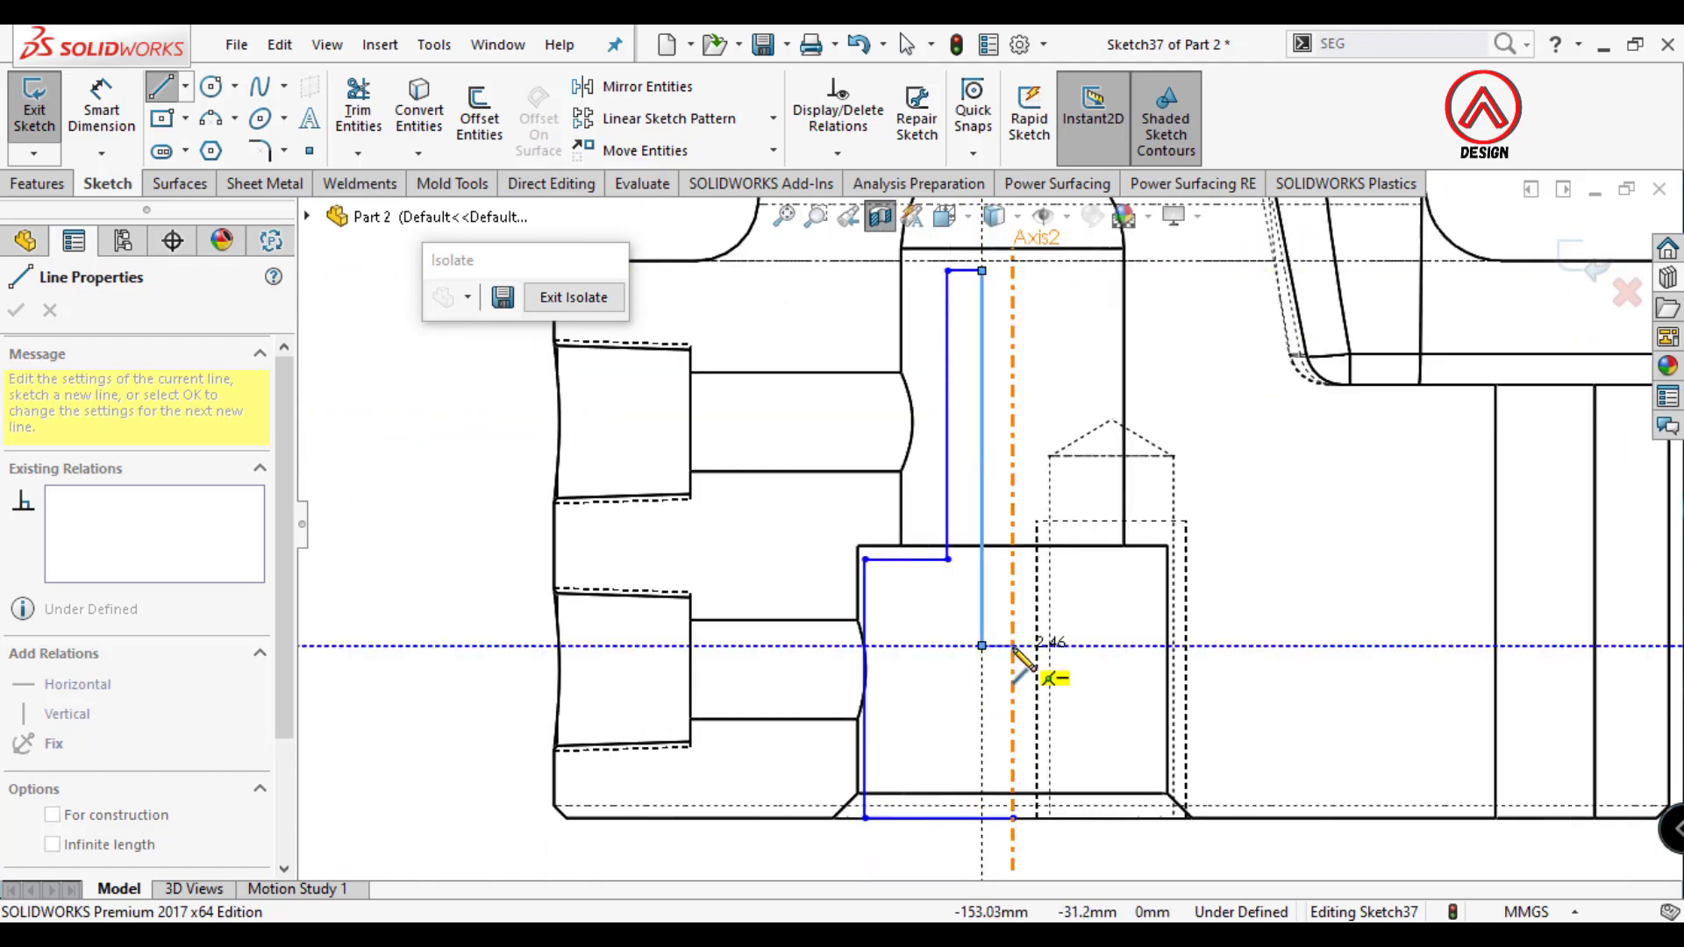
left_click(1013, 646)
left_click(1013, 818)
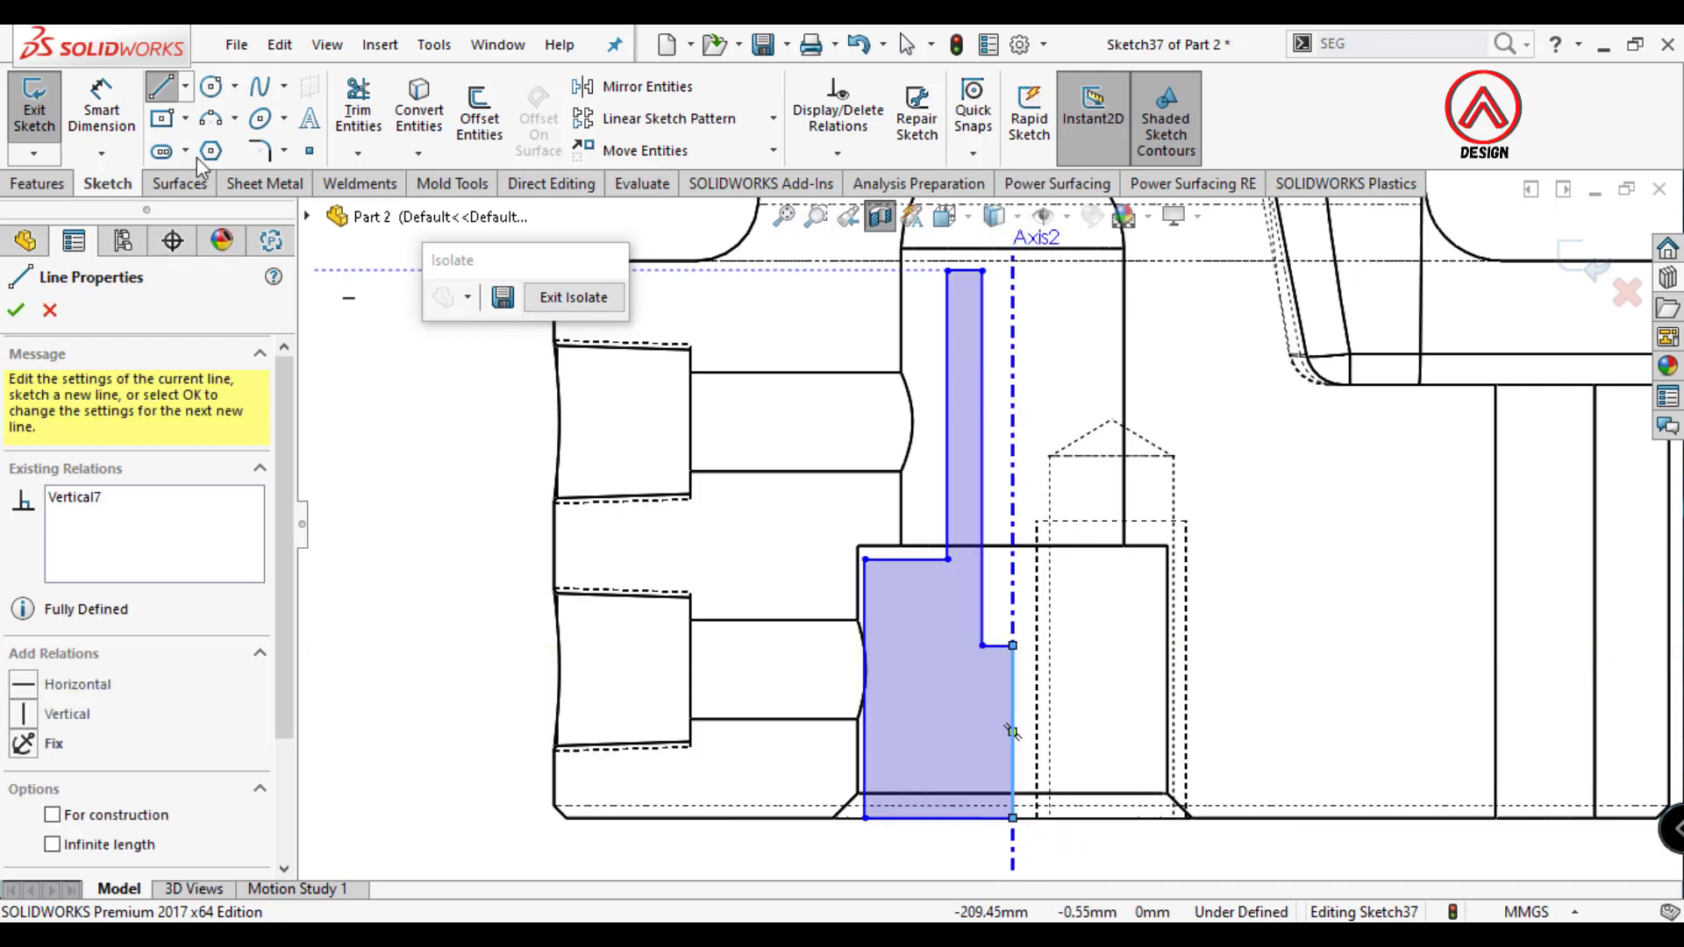
key("Escape")
left_click(868, 592)
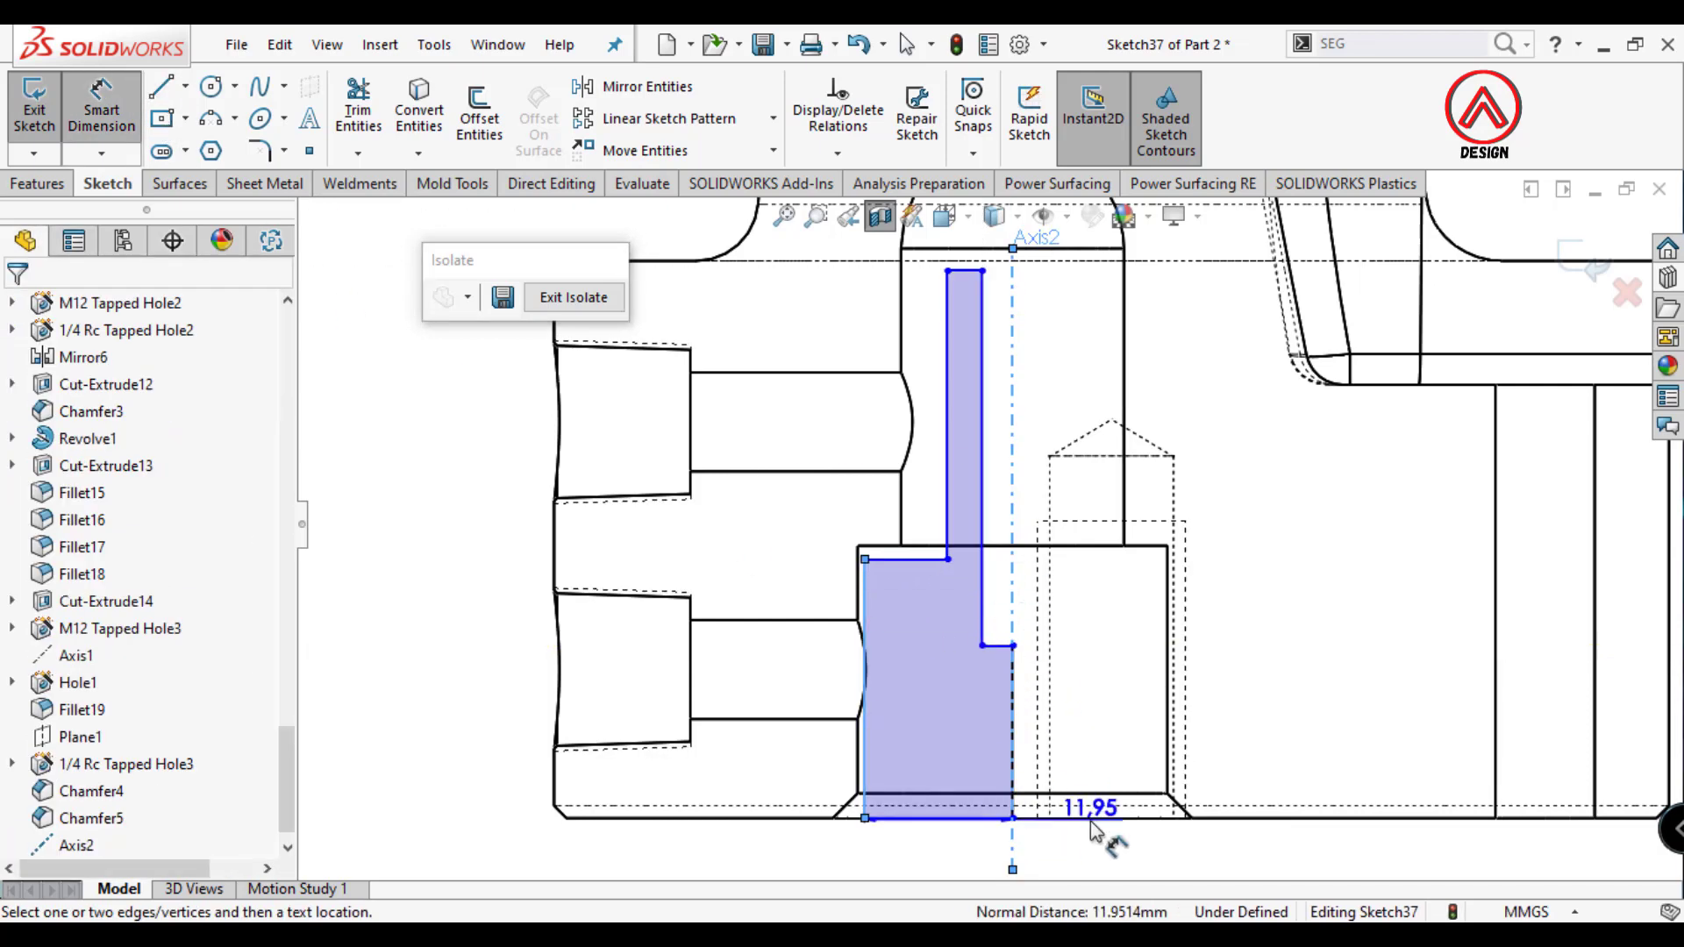
Draw a construction centerline along the die-sleeve profile's axis.
scroll(877, 351, "up", 2)
scroll(956, 789, "down", 2)
left_click(187, 85)
left_click(219, 118)
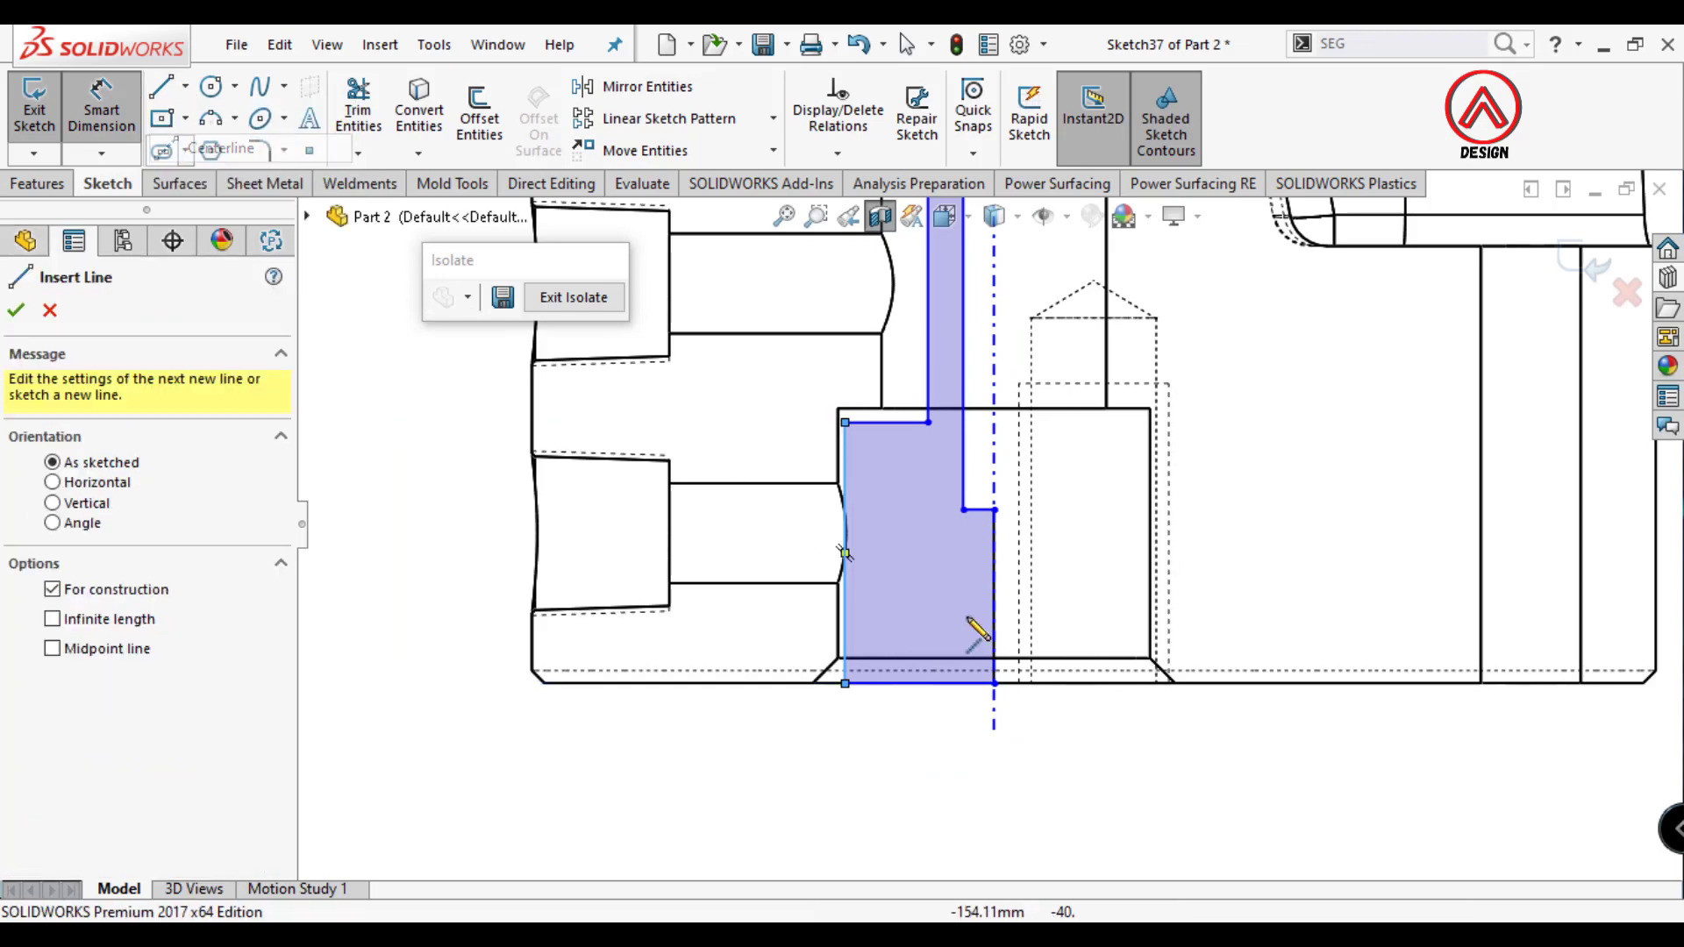
left_click(994, 724)
scroll(1000, 465, "up", 2)
left_click(984, 309)
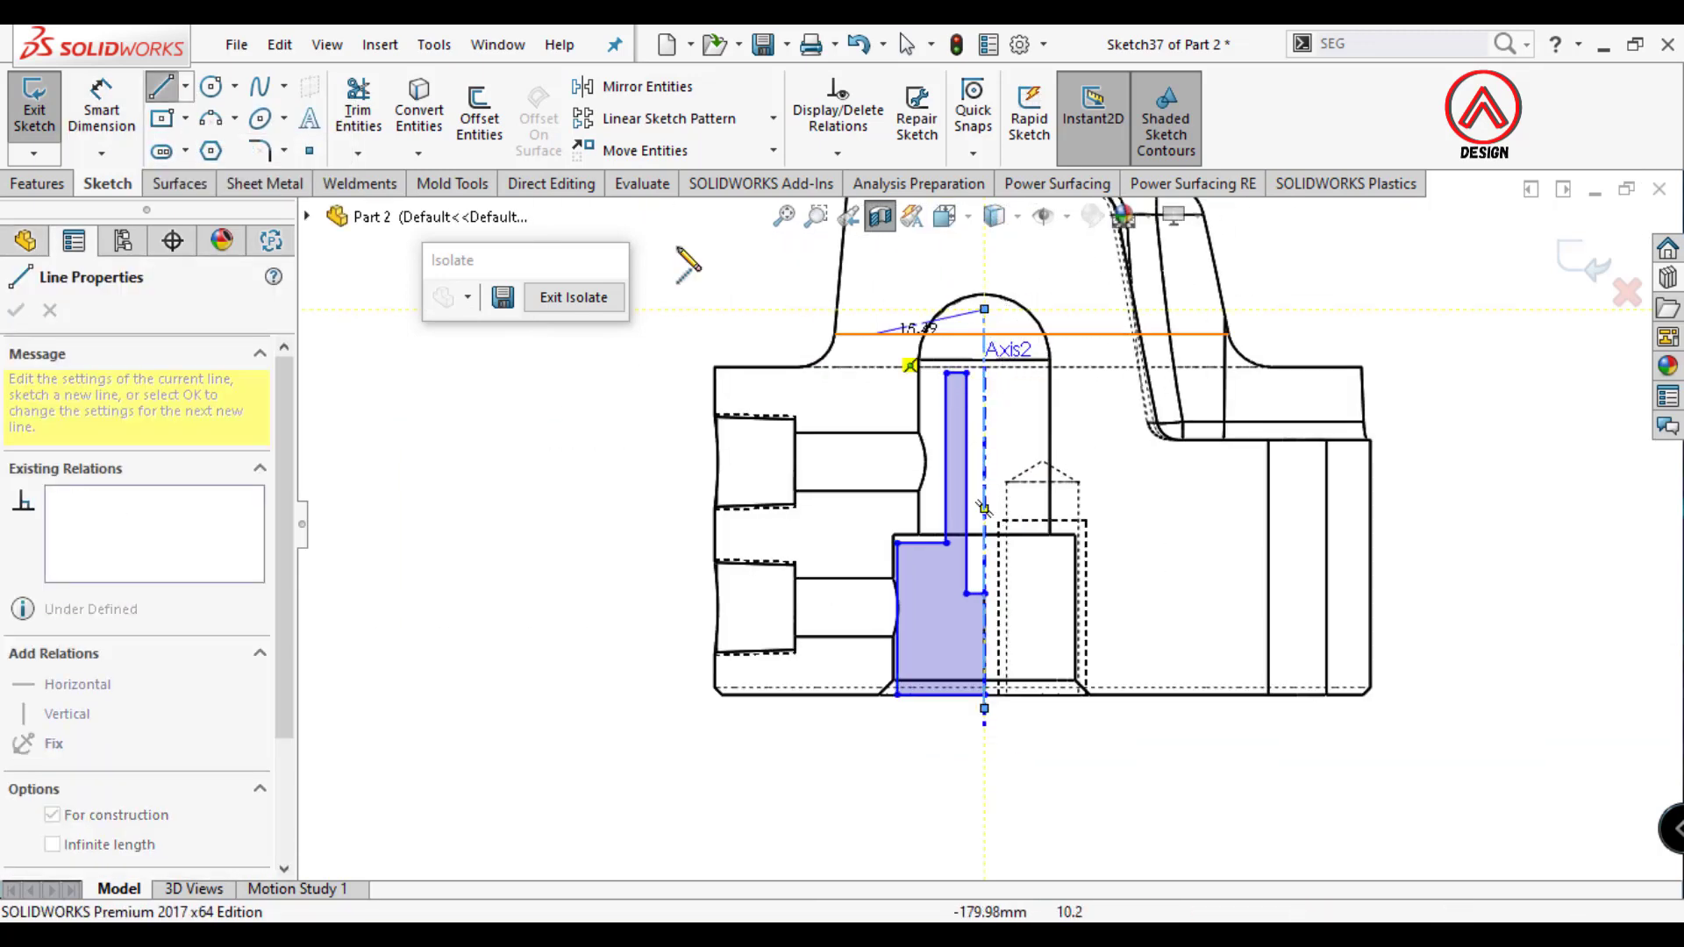
key("Escape")
Dimension the profile width to the centerline as 25 and the left edge height as 22.
left_click(901, 648)
left_click(984, 614)
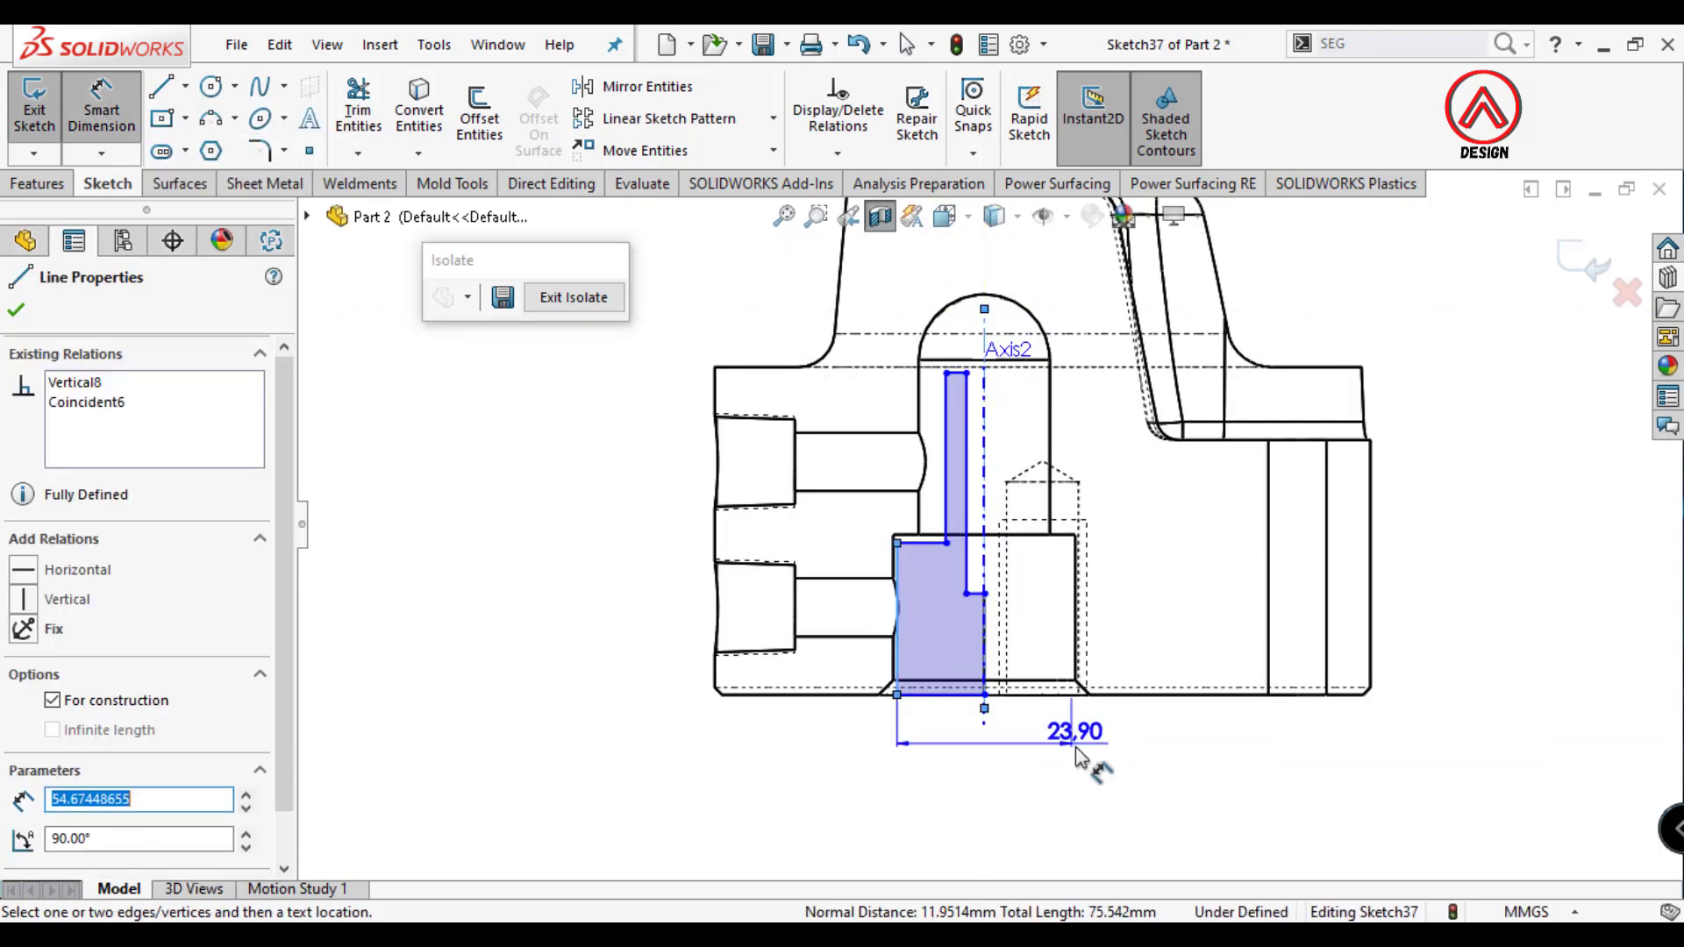
left_click(1057, 770)
type("25")
key("Return")
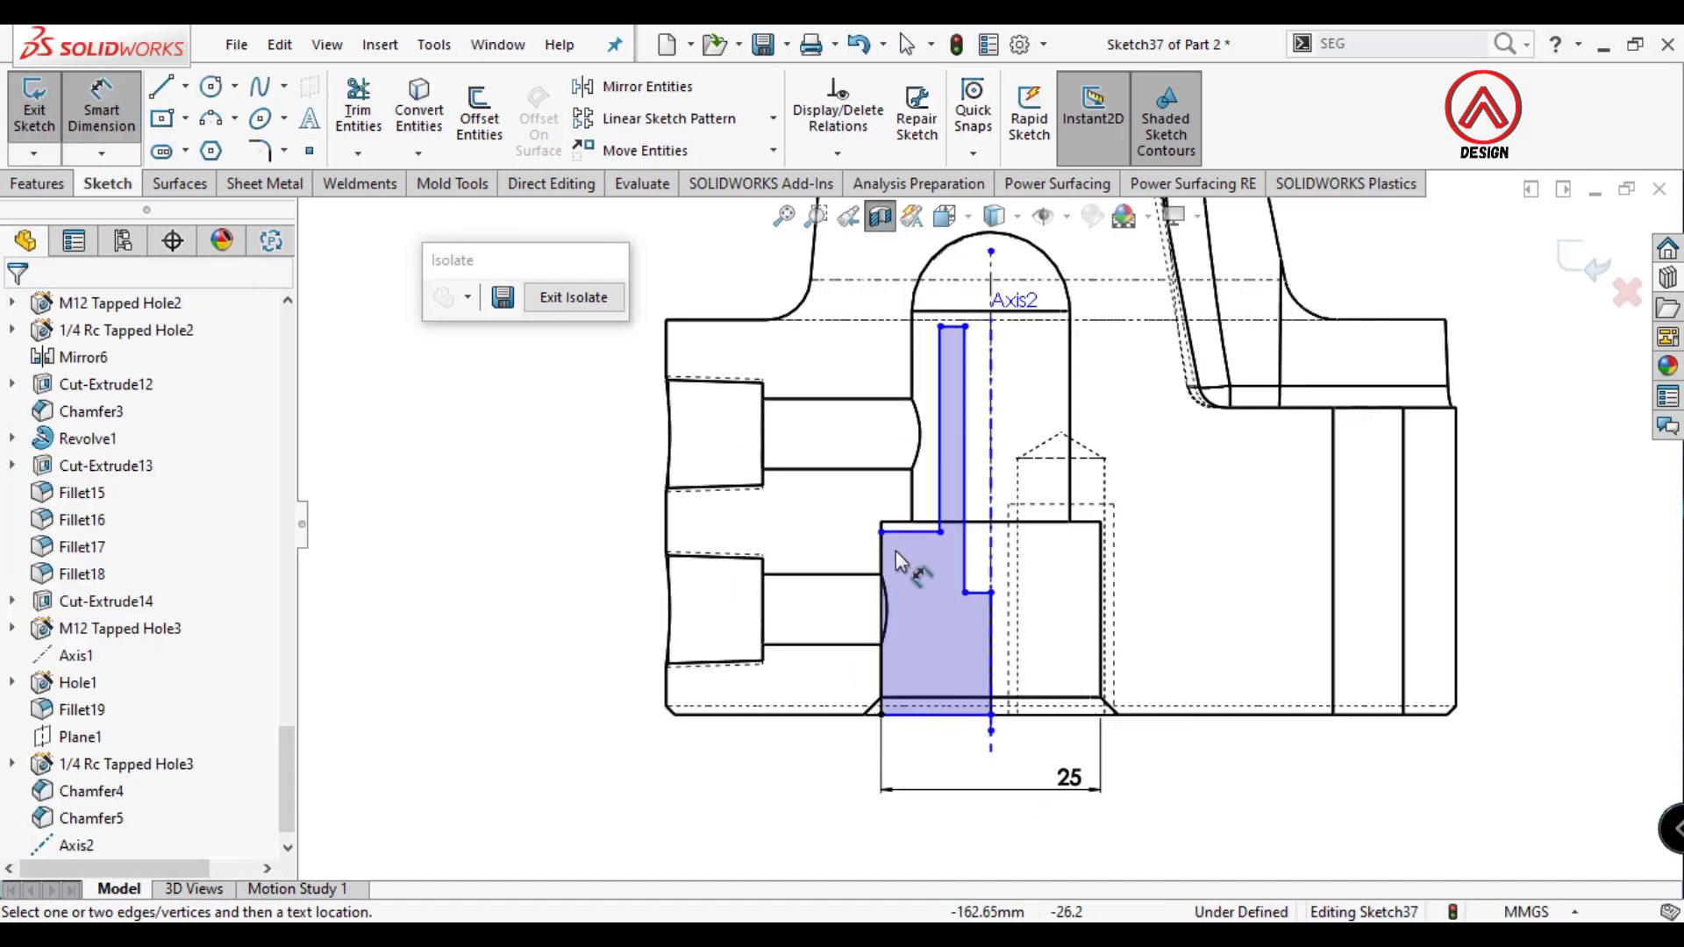
left_click(877, 545)
left_click(794, 561)
type("22")
key("Return")
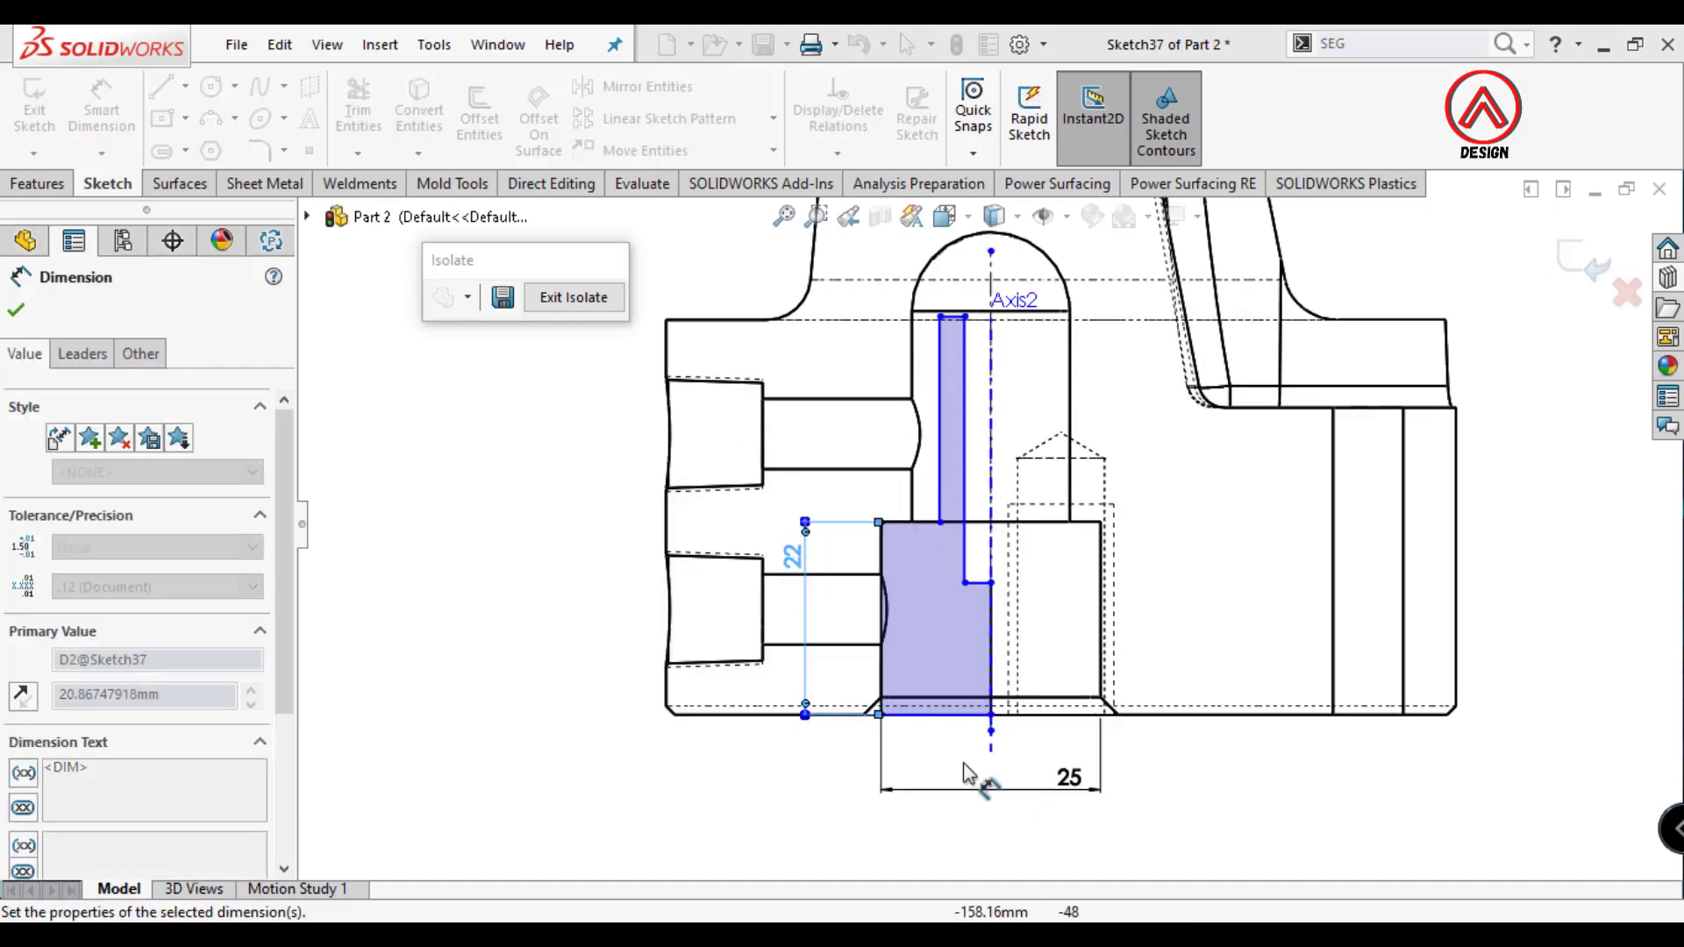
Select the centerline's lower endpoint and the profile's bottom edge, then clear the selection.
scroll(952, 759, "down", 2)
scroll(943, 753, "down", 2)
key("Escape")
left_click(849, 667)
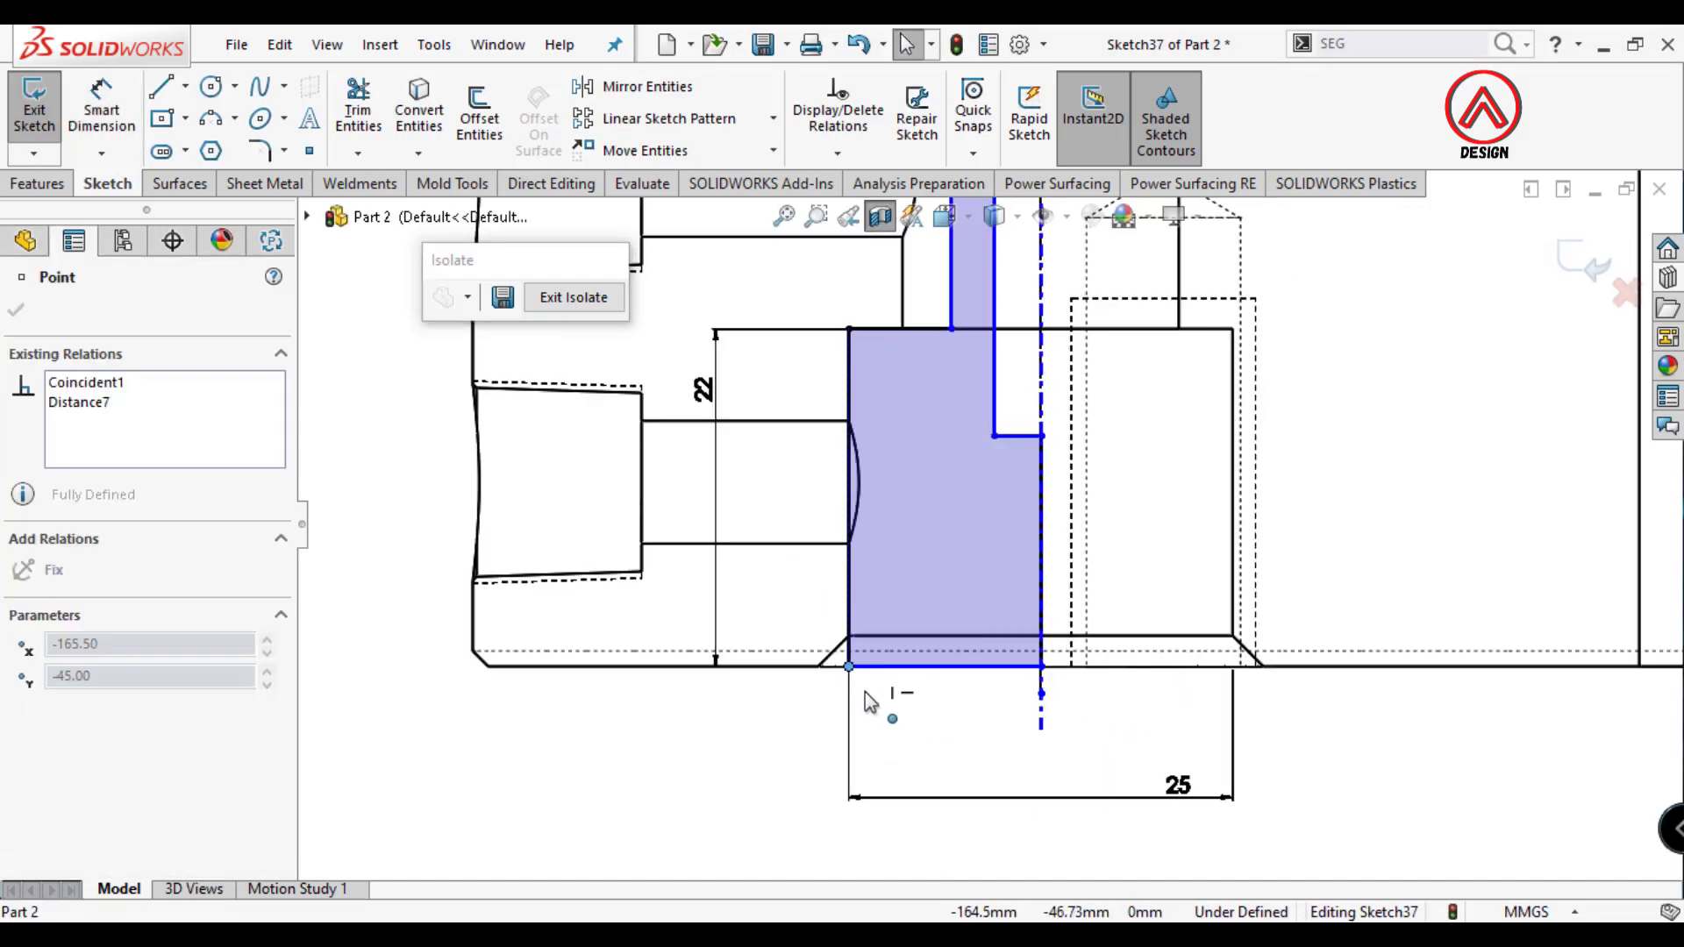
left_click(1031, 667)
left_click(983, 723)
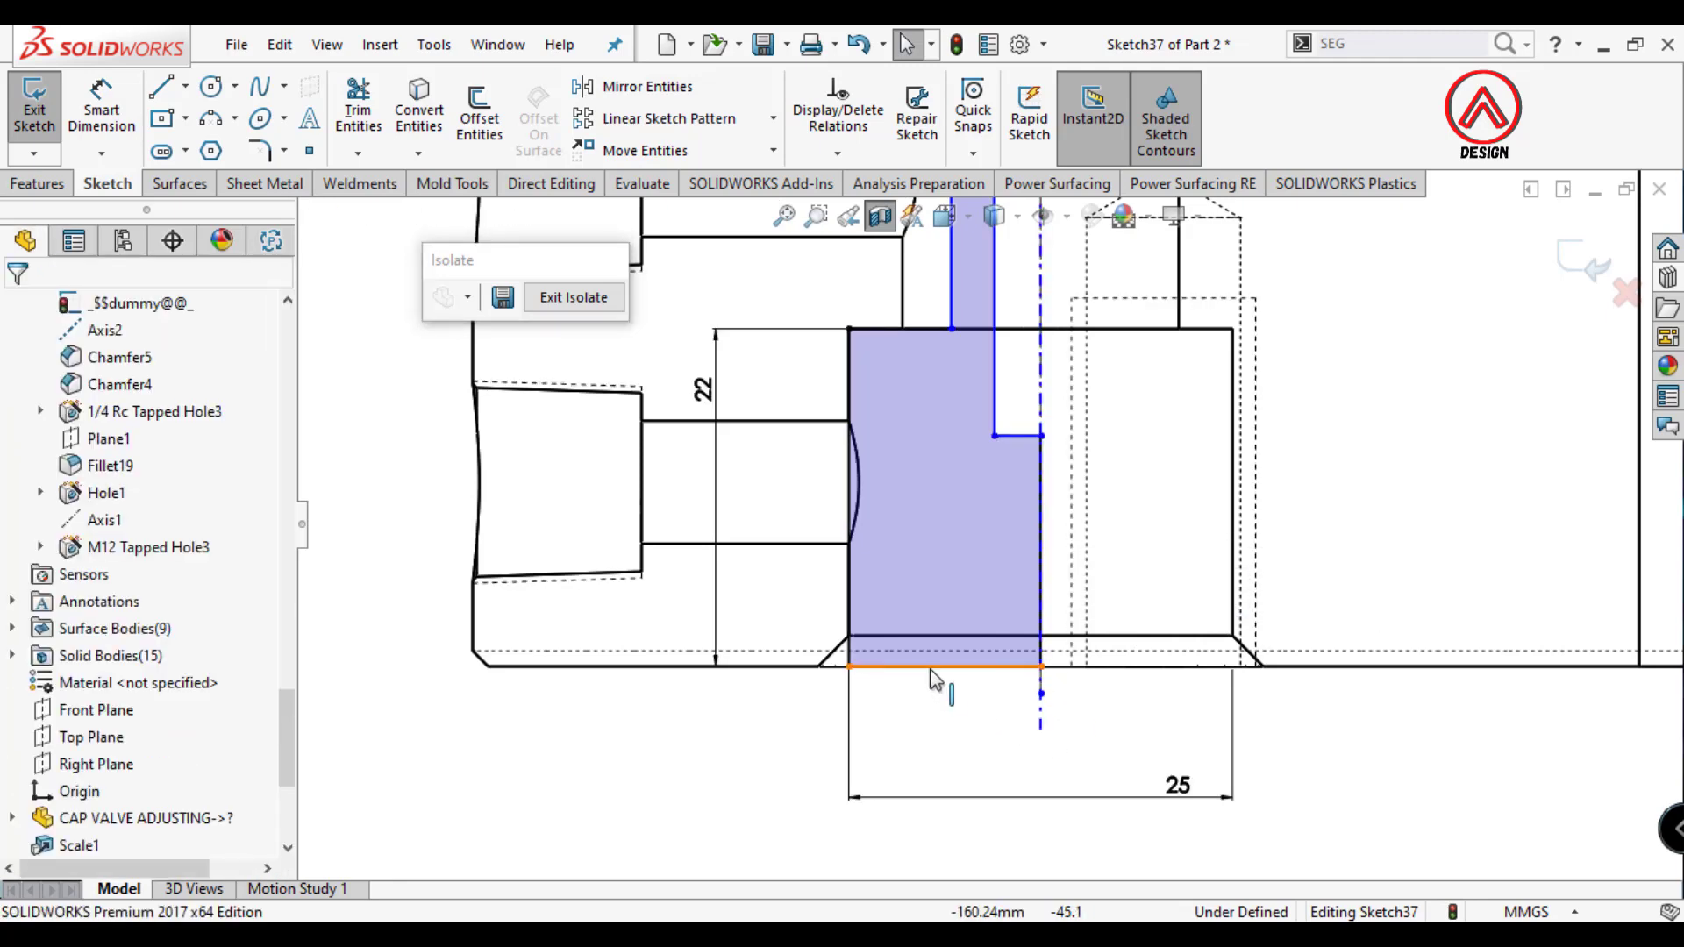
left_click(932, 667)
left_click(998, 680)
key("Escape")
scroll(1072, 684, "up", 2)
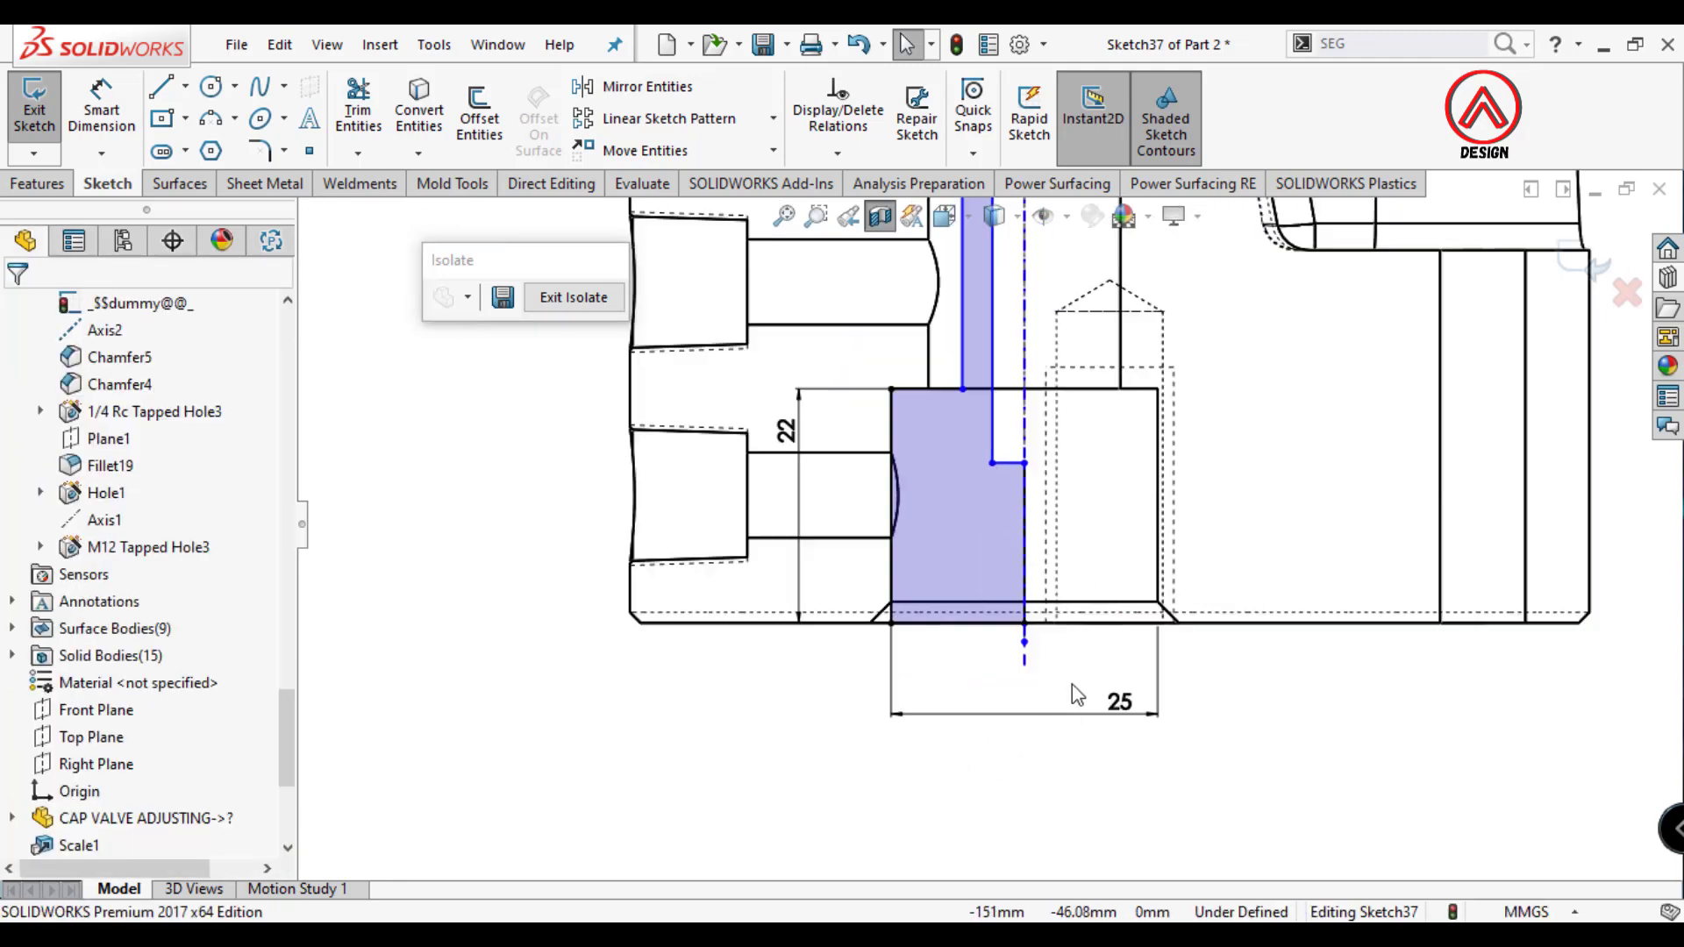
scroll(1077, 693, "up", 2)
Dimension the stem's outer width as 12 and its inner width as 8.
left_click(130, 131)
scroll(935, 449, "down", 2)
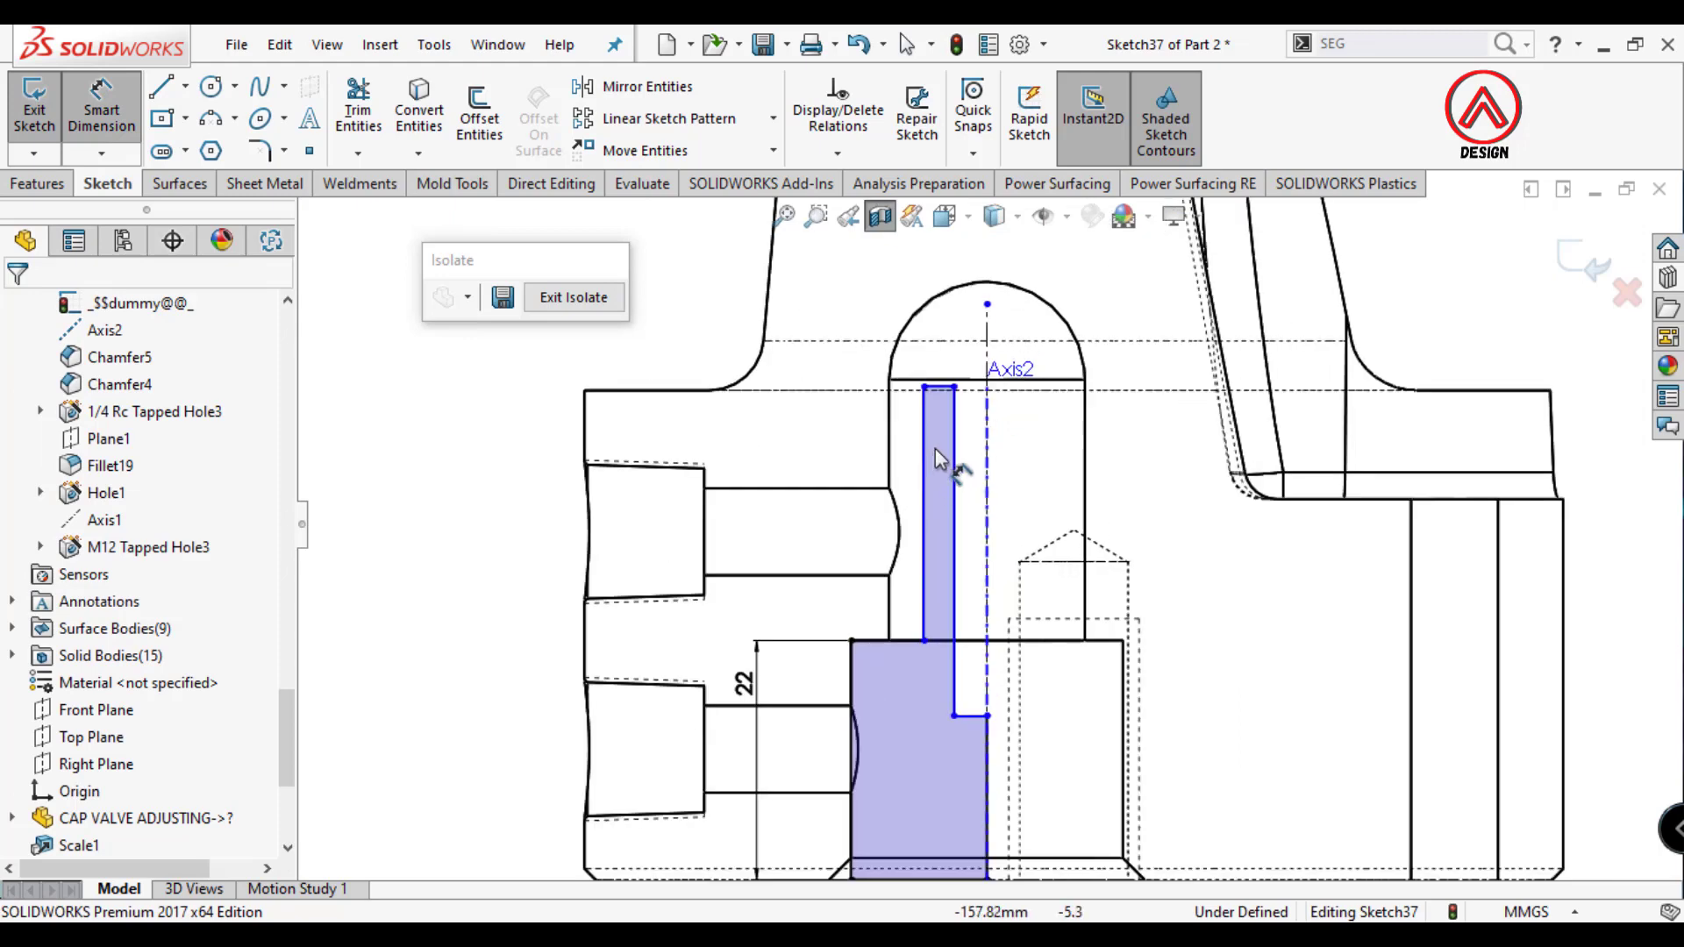
left_click(925, 451)
left_click(989, 388)
scroll(996, 351, "up", 2)
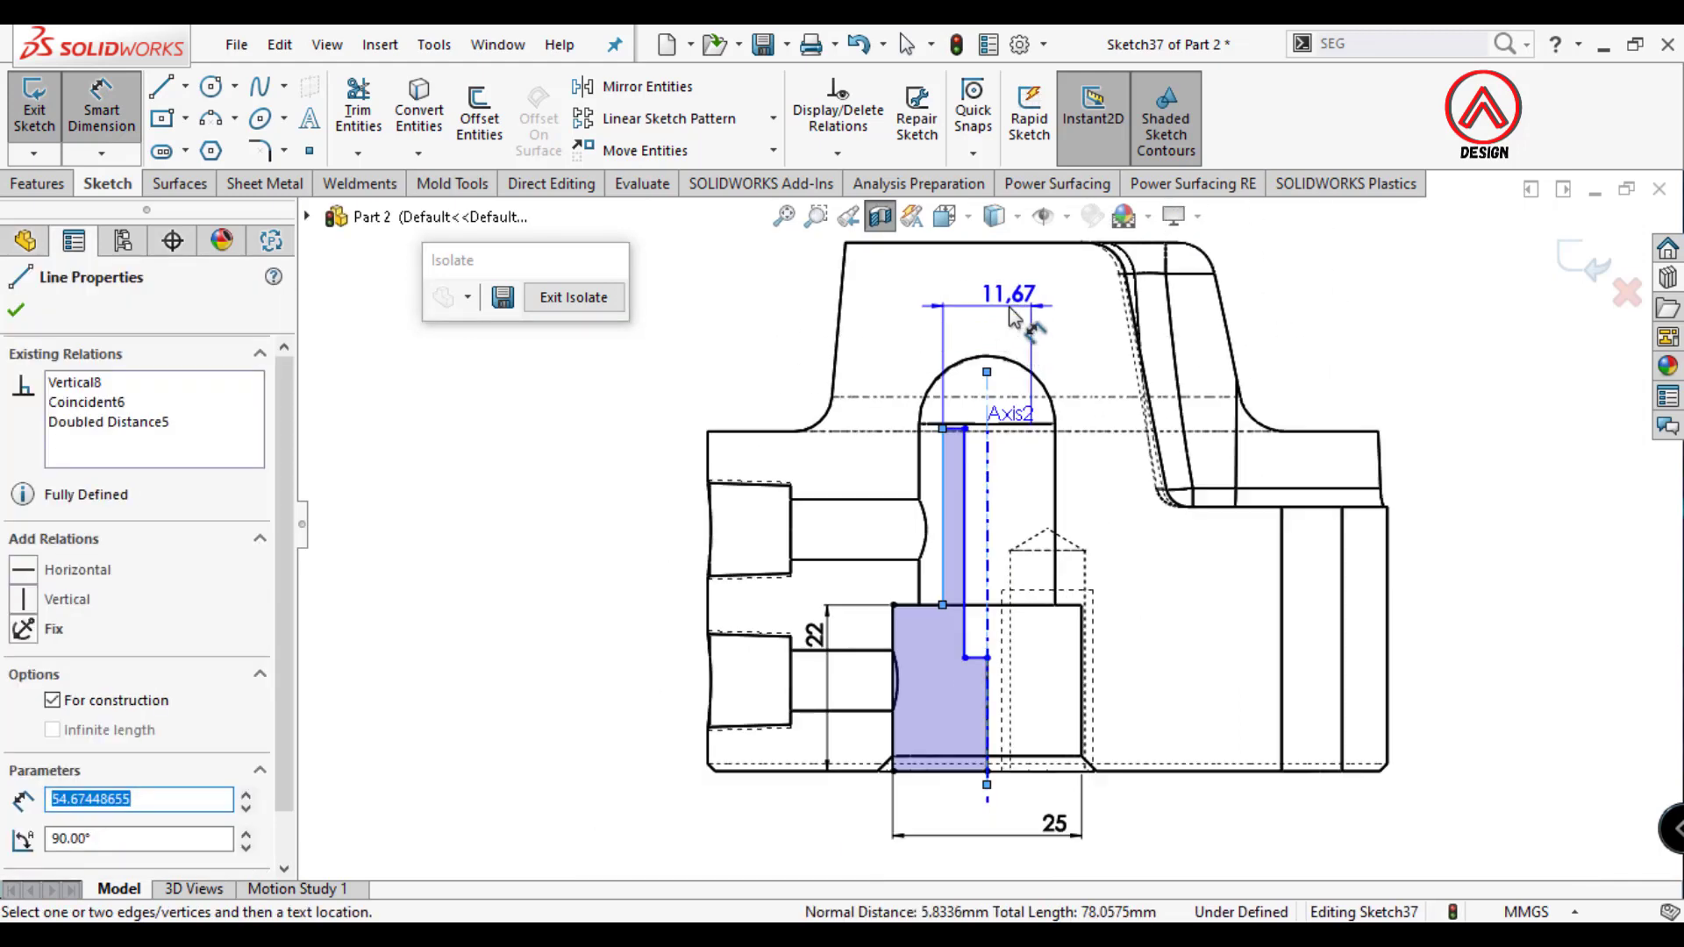
left_click(1000, 303)
type("12")
key("Return")
scroll(983, 408, "down", 2)
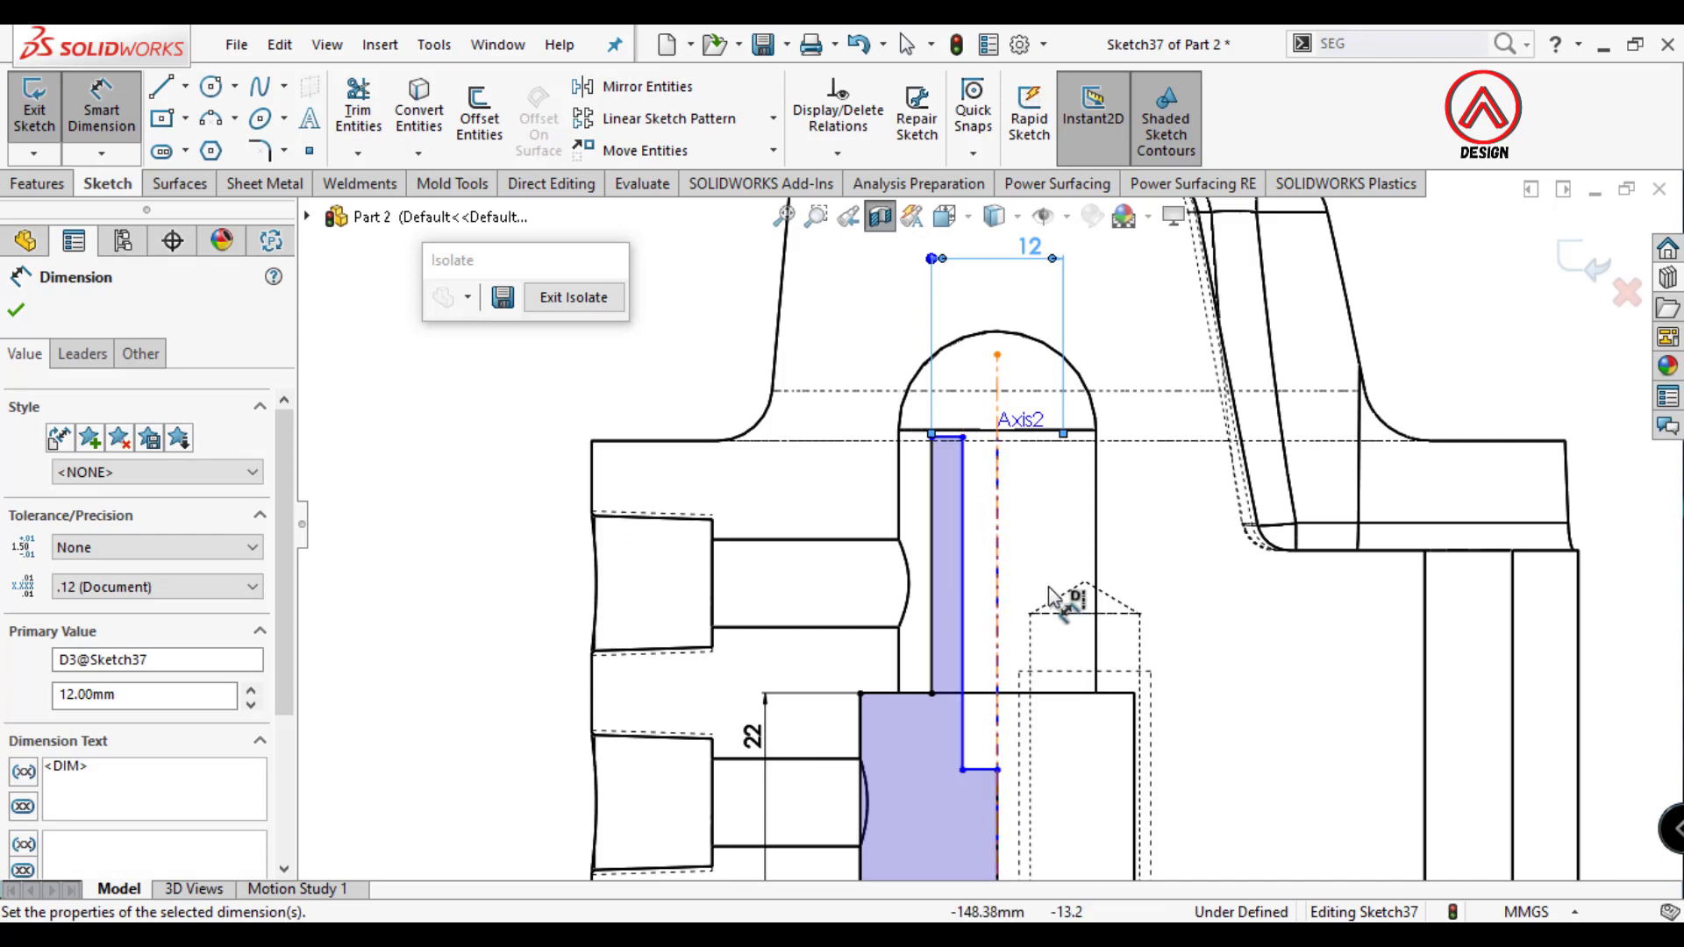
left_click(967, 465)
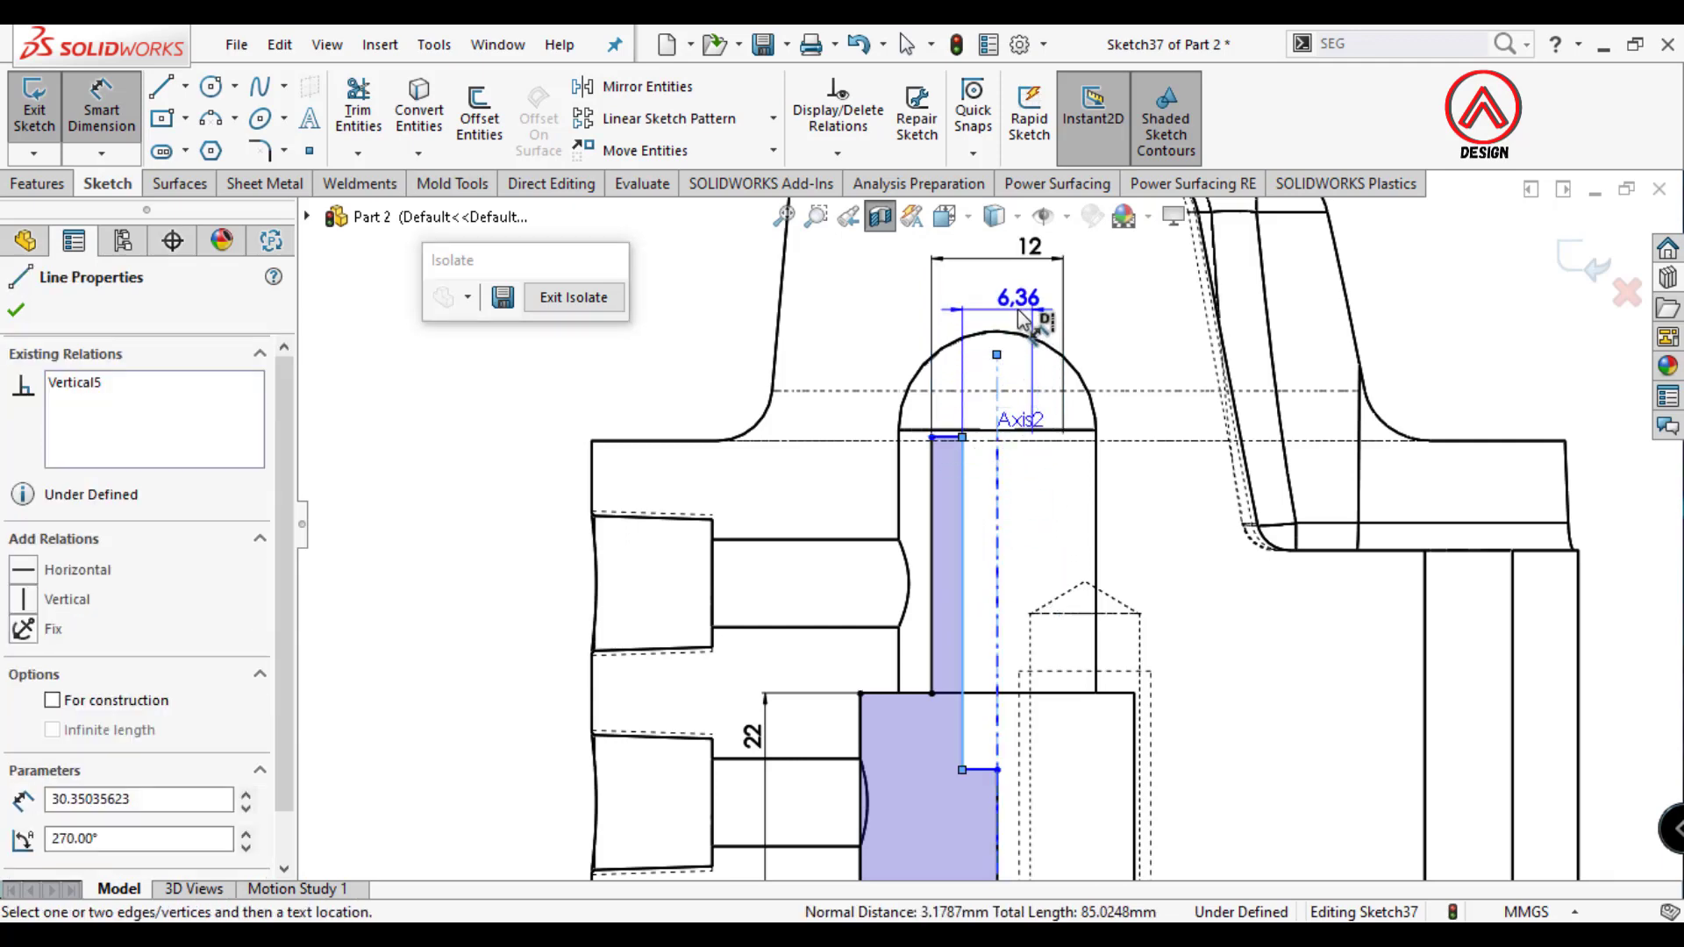
left_click(1020, 312)
type("8mm")
key("Return")
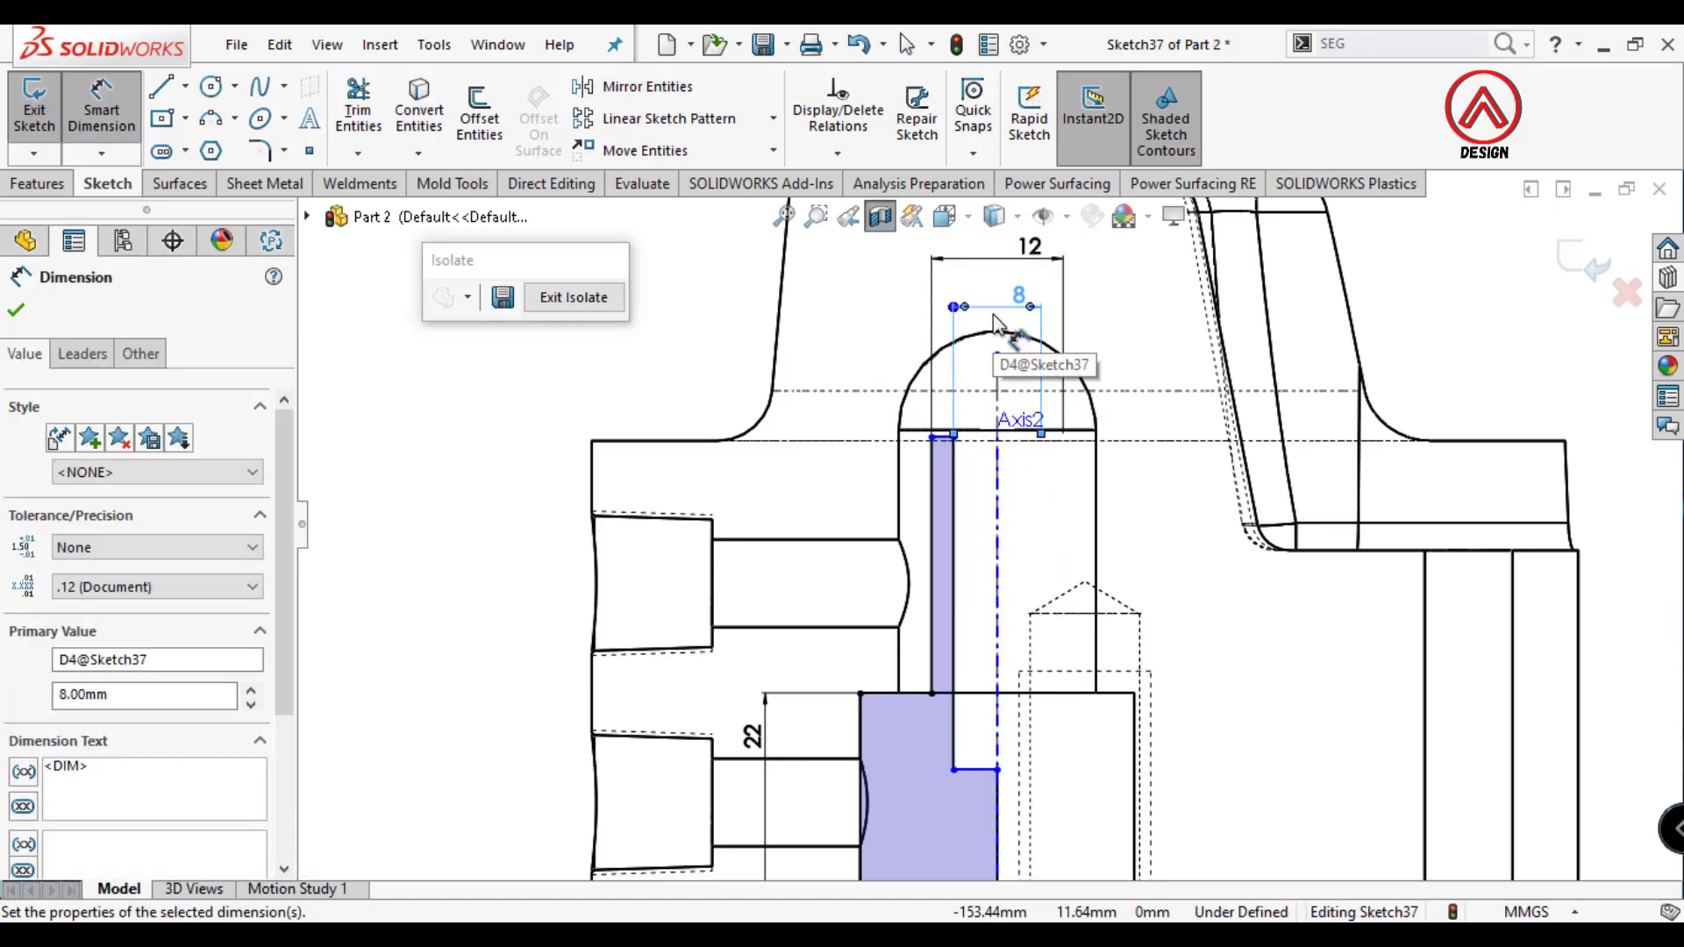
Set the profile's overall height to 45 mm between top and bottom edges.
scroll(1031, 465, "up", 1)
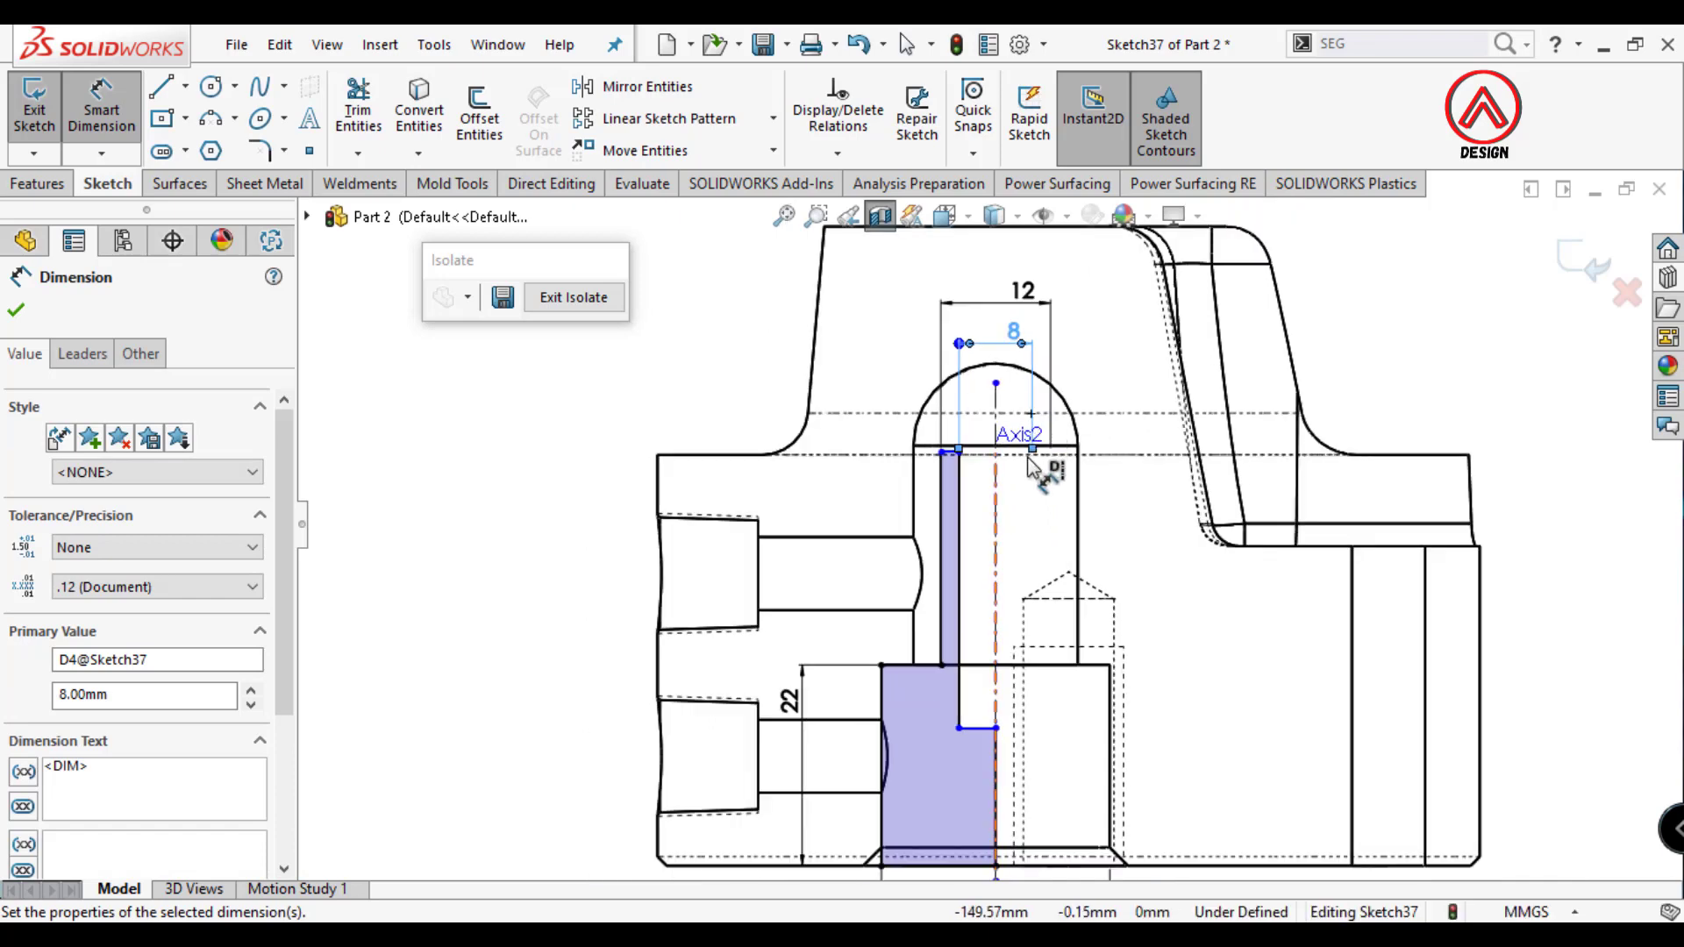
scroll(948, 465, "up", 1)
left_click(952, 472)
left_click(938, 760)
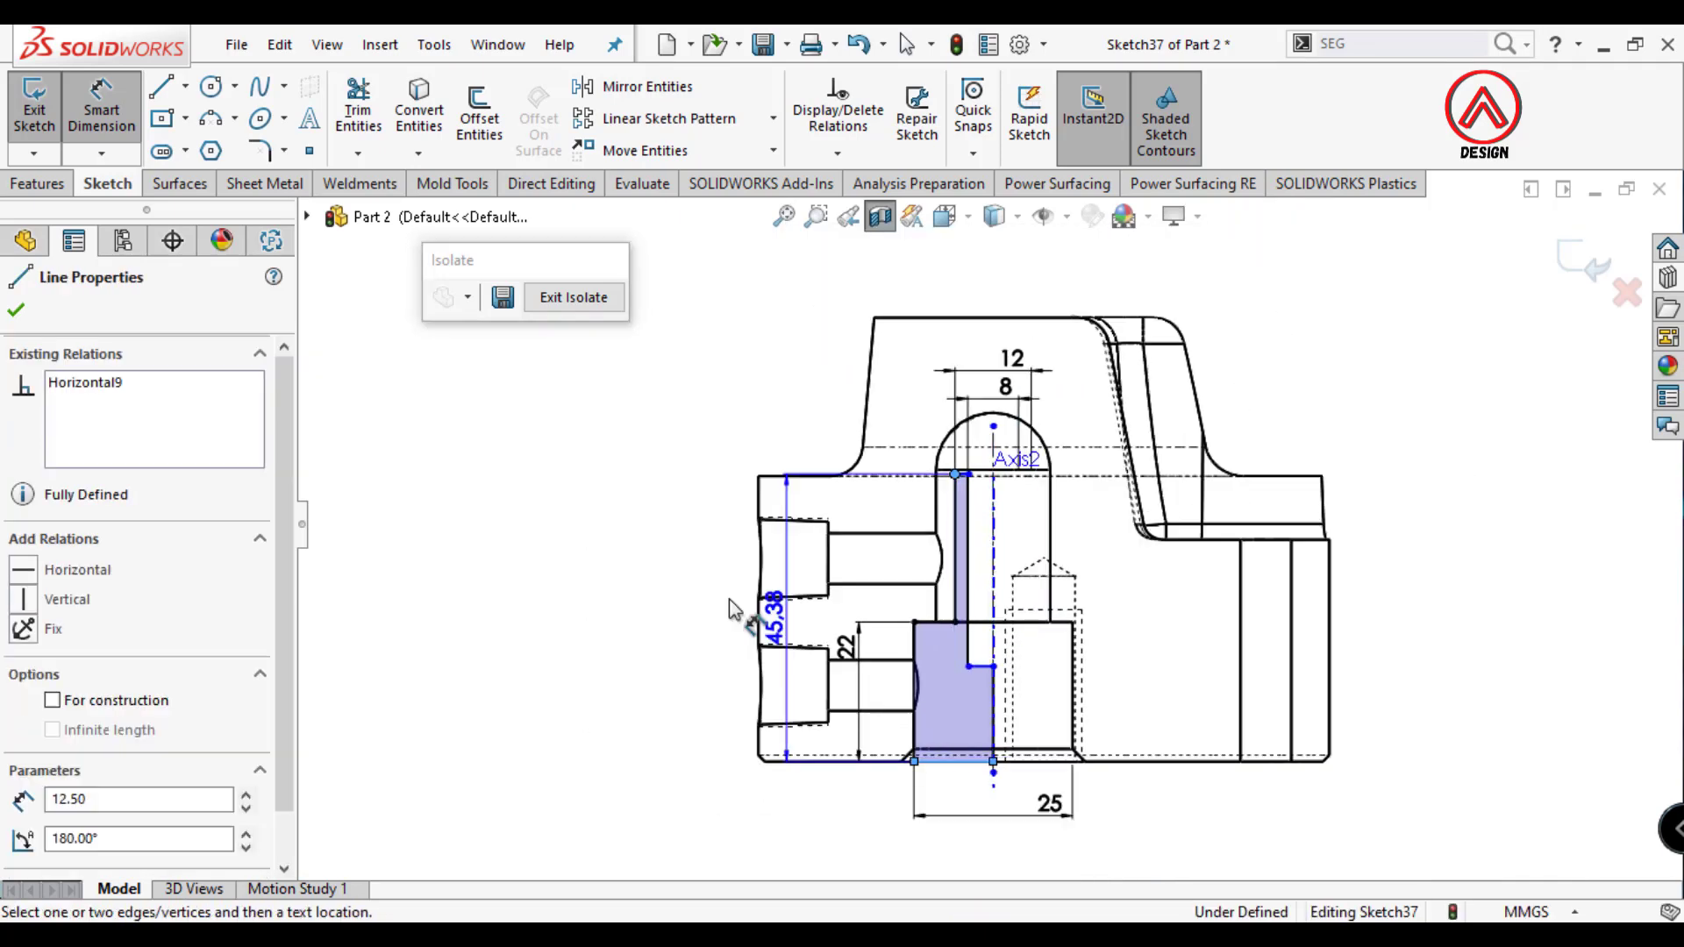
left_click(686, 614)
type("45")
key("Return")
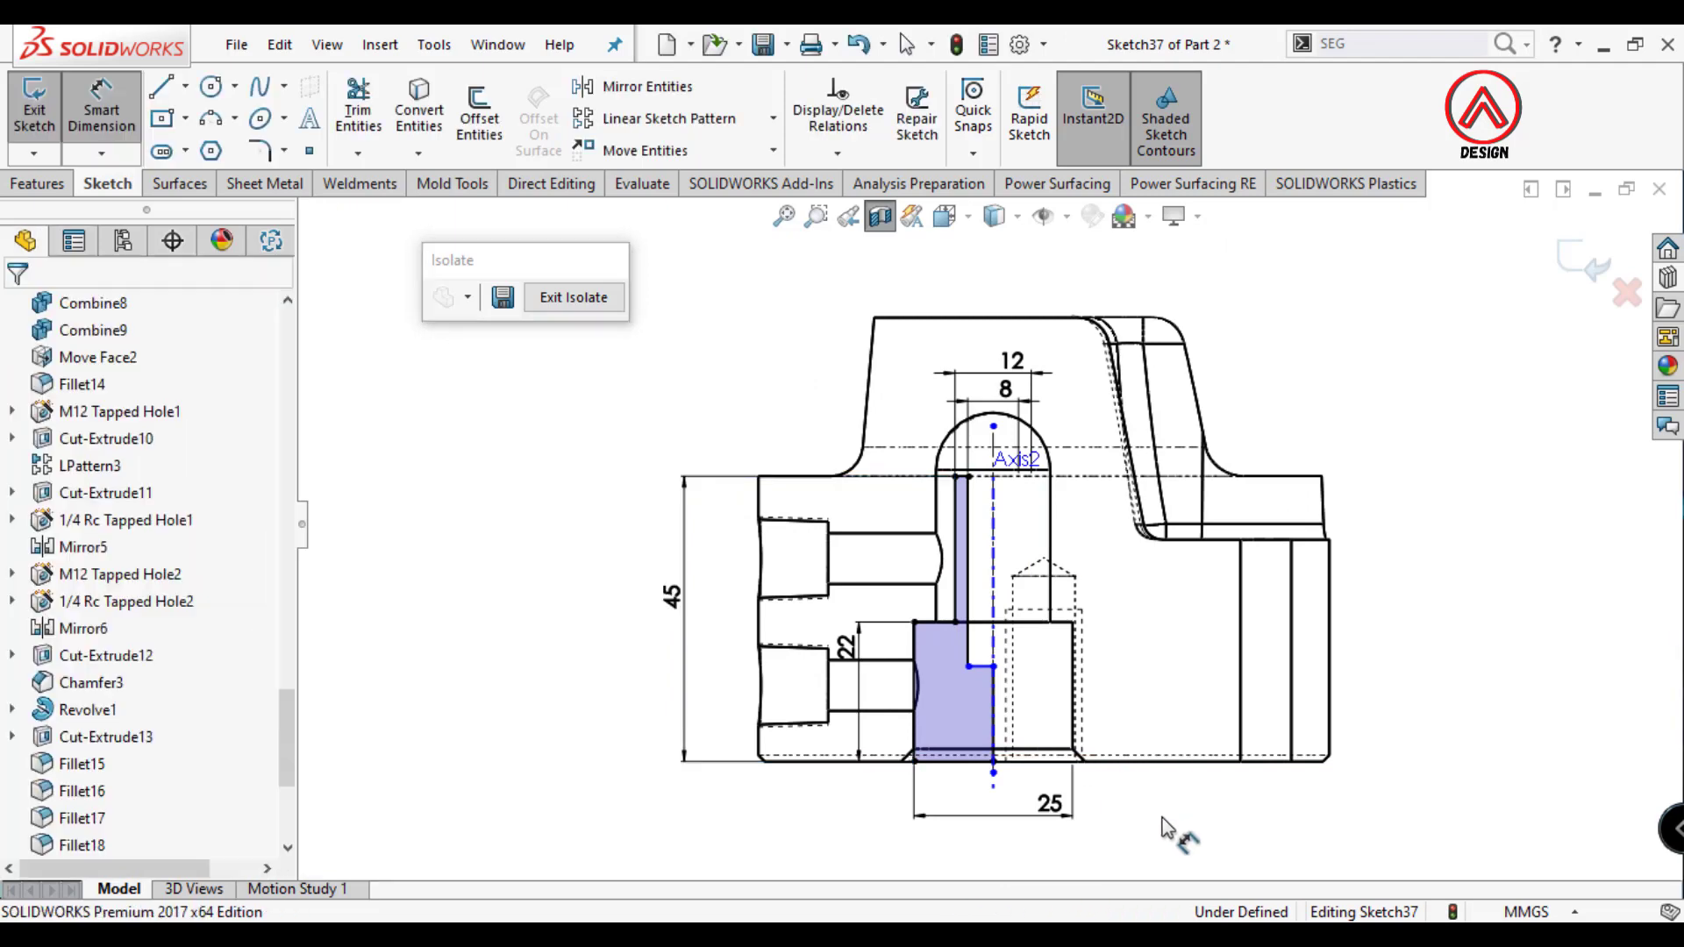
scroll(978, 719, "down", 1)
scroll(978, 720, "down", 1)
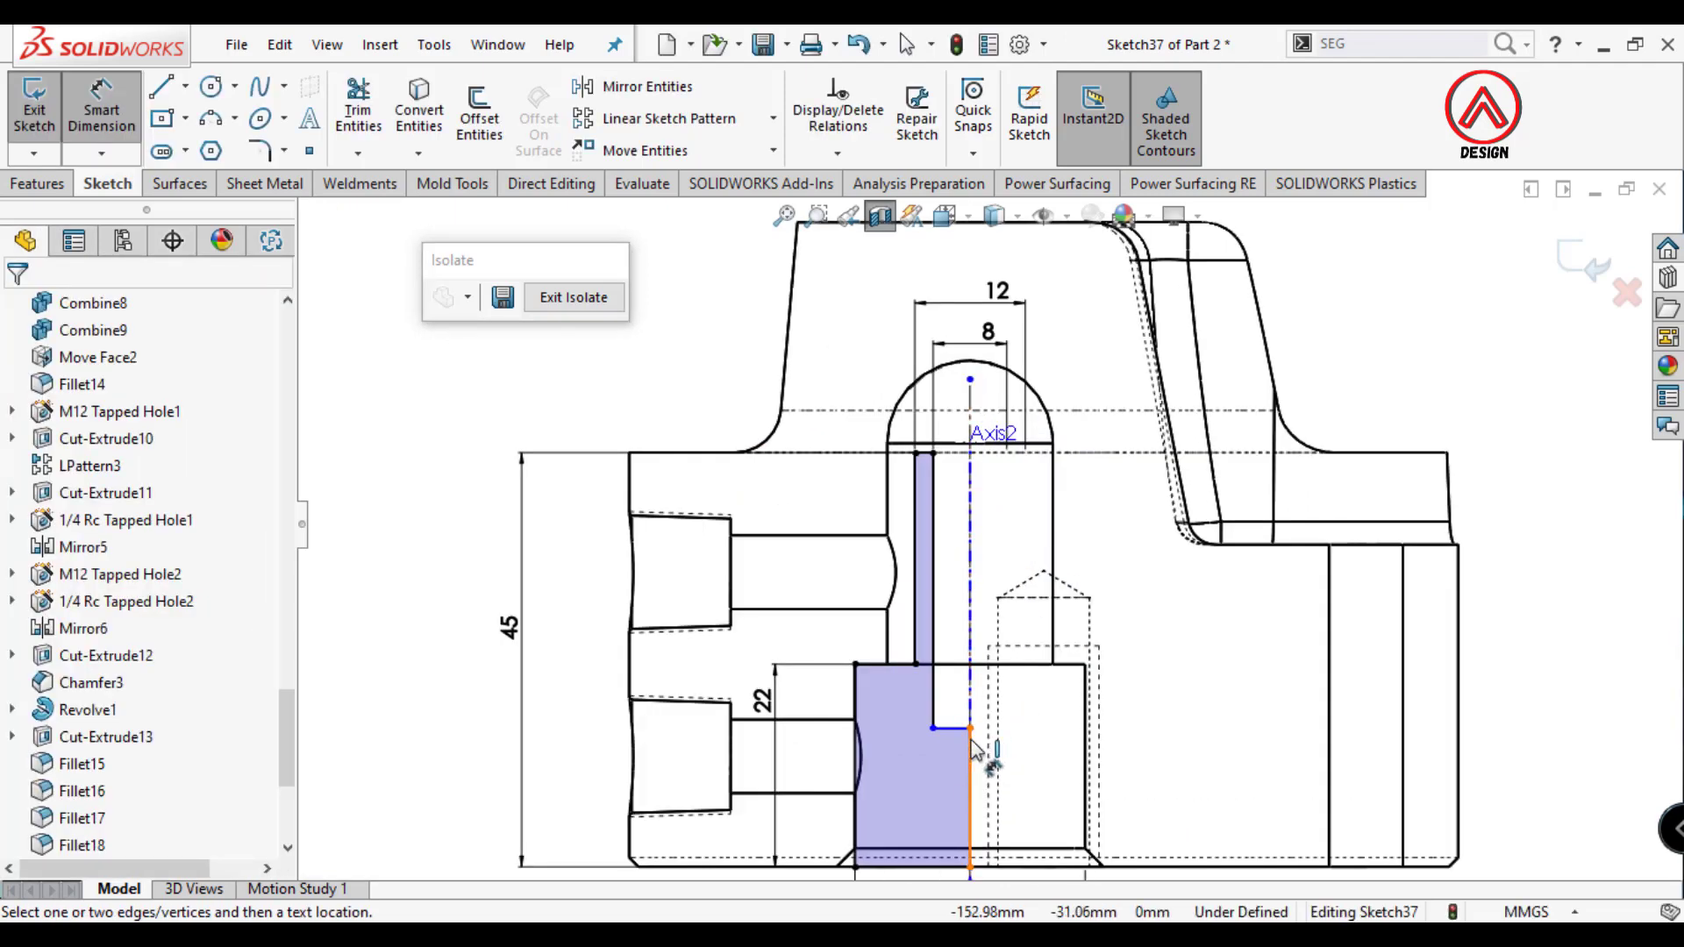
Dimension the inner step line from the bottom edge, entering 6 then changing it to 7.
left_click(970, 728)
scroll(965, 789, "up", 1)
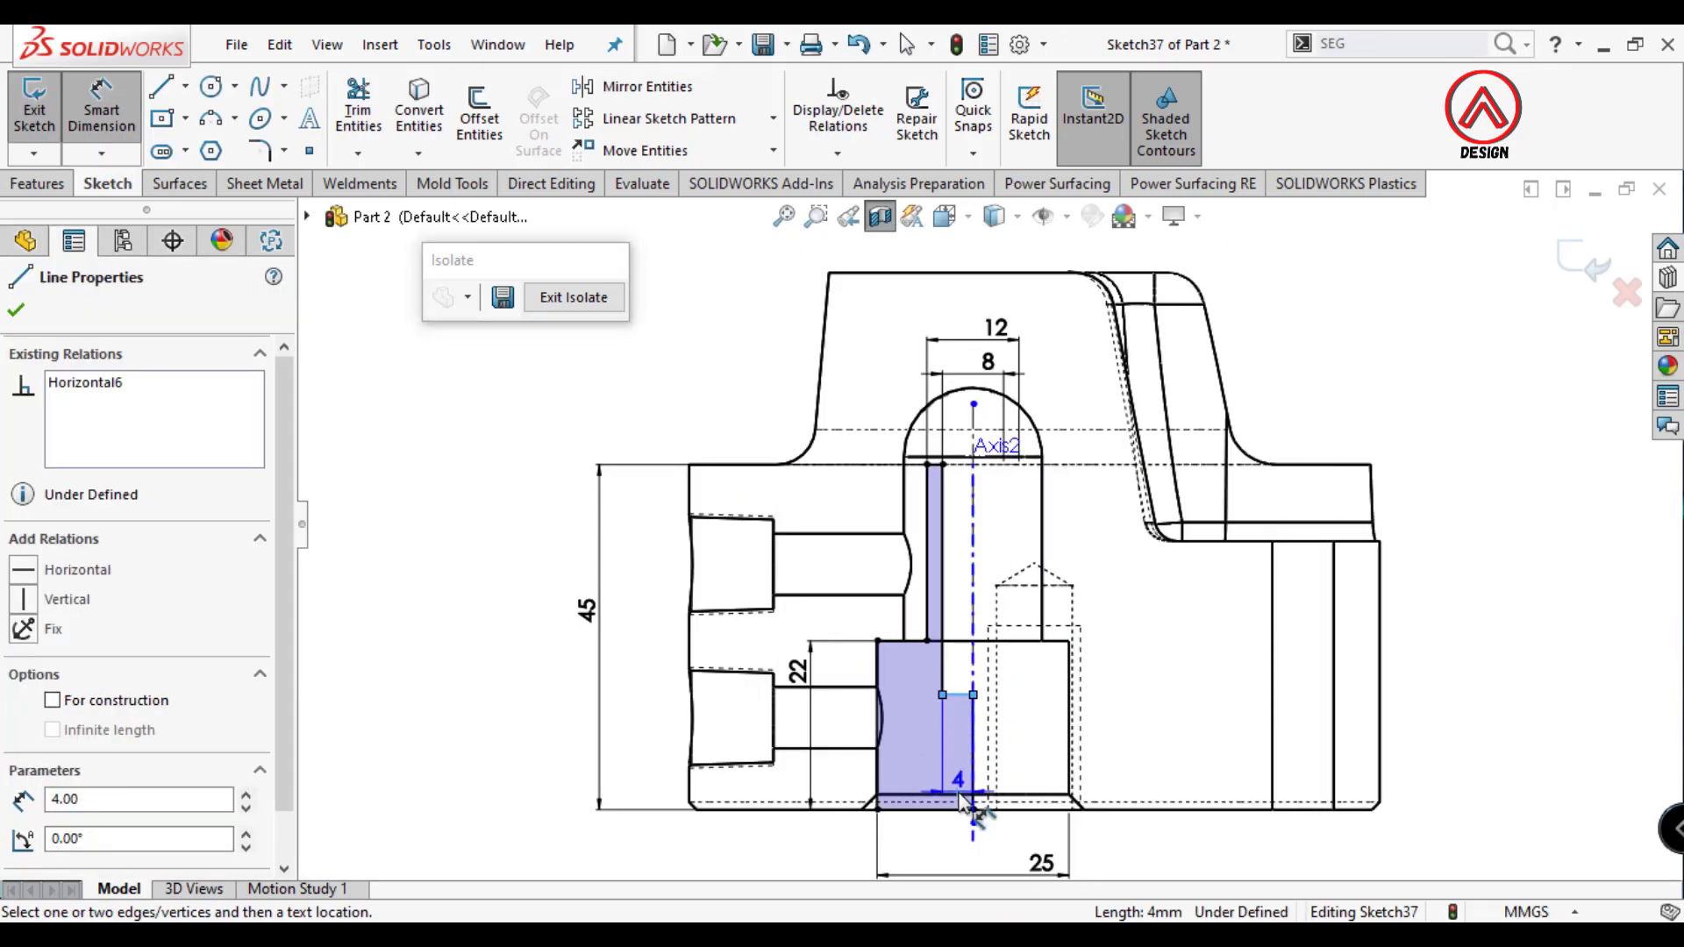
left_click(958, 695)
left_click(1039, 772)
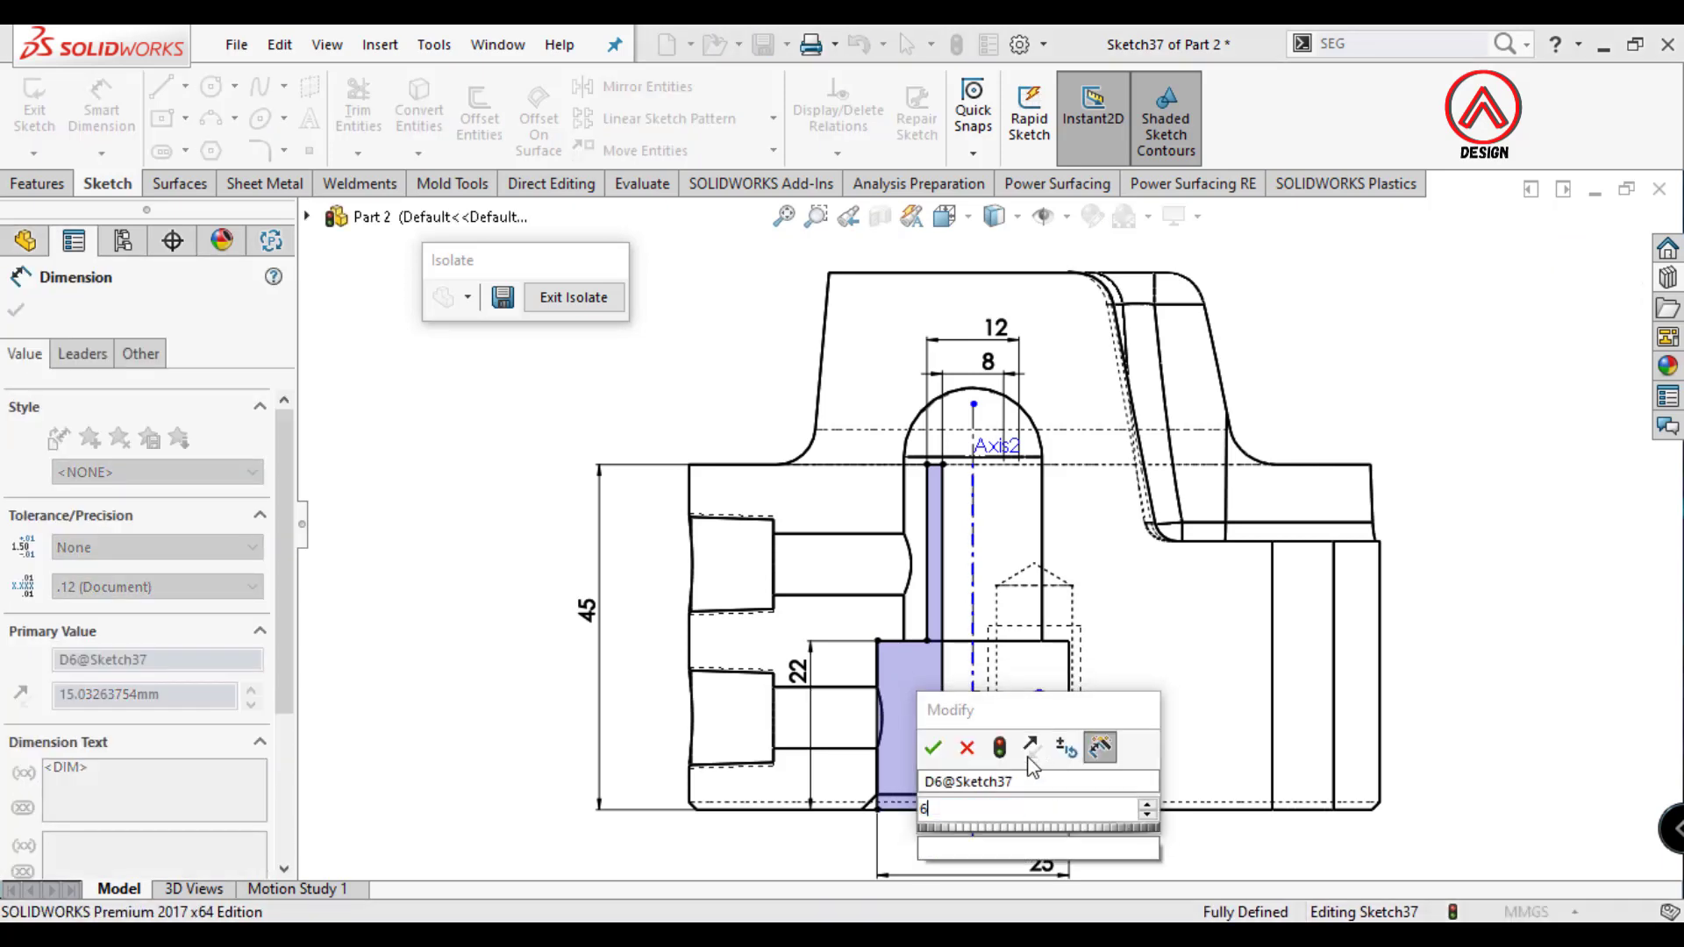
type("6")
key("Return")
key("Escape")
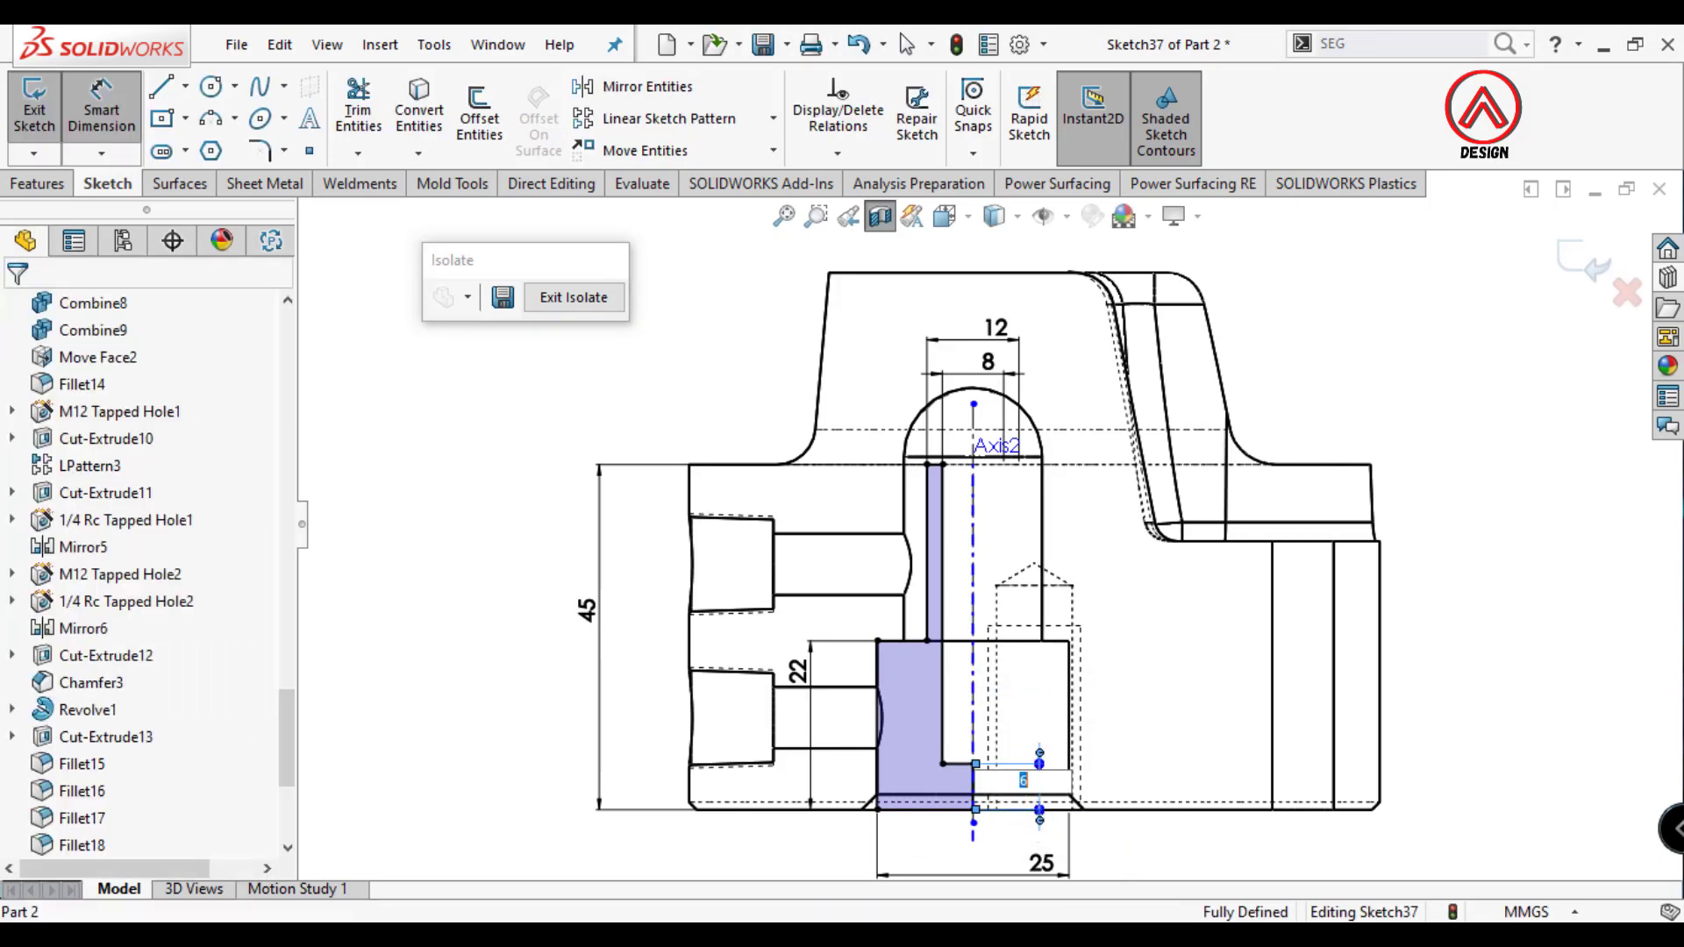
key("Return")
scroll(968, 665, "down", 1)
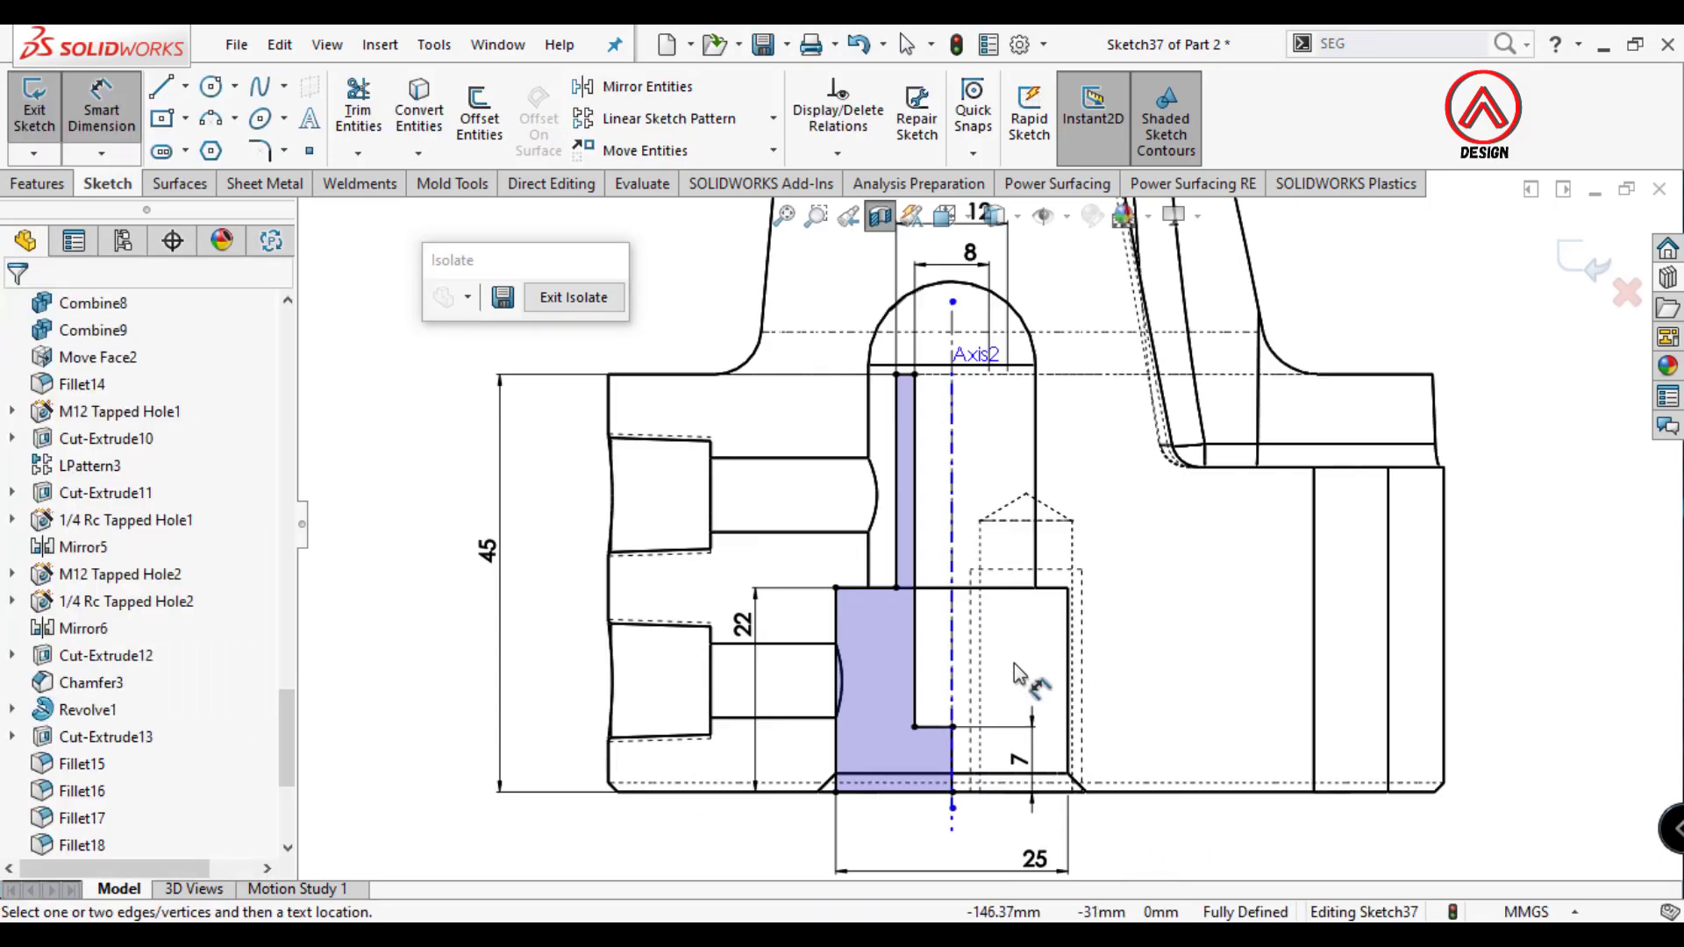
scroll(1009, 684, "down", 3)
Draw a three-point arc bulging into the profile's left edge.
left_click(212, 122)
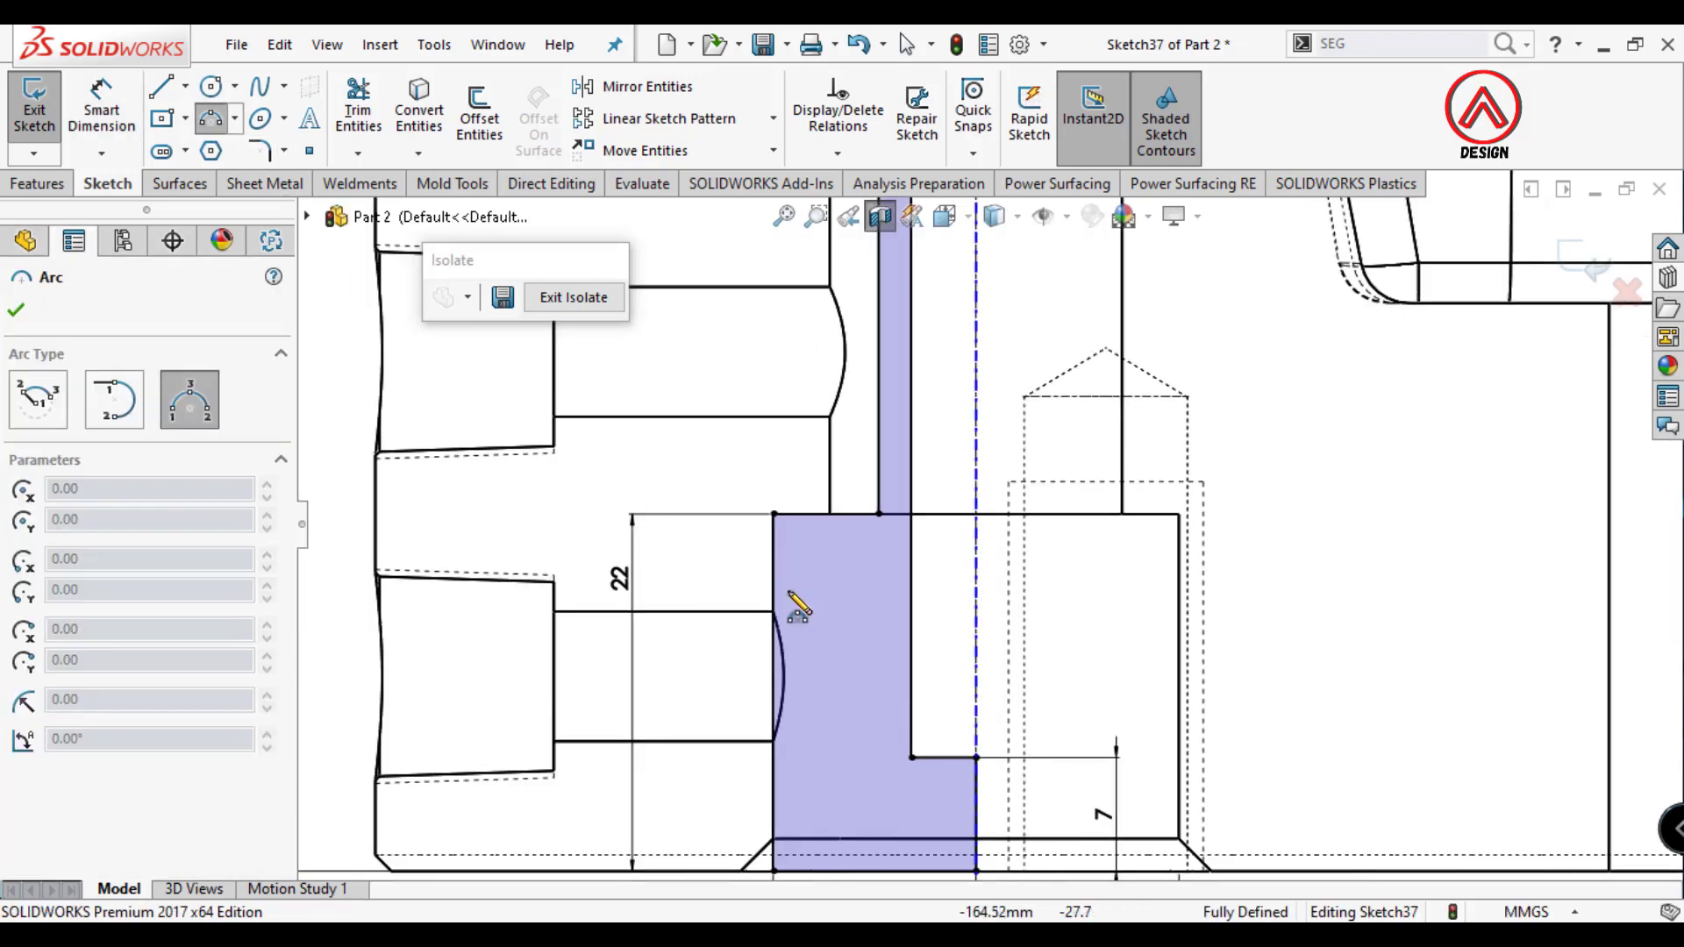
left_click(773, 587)
left_click(774, 793)
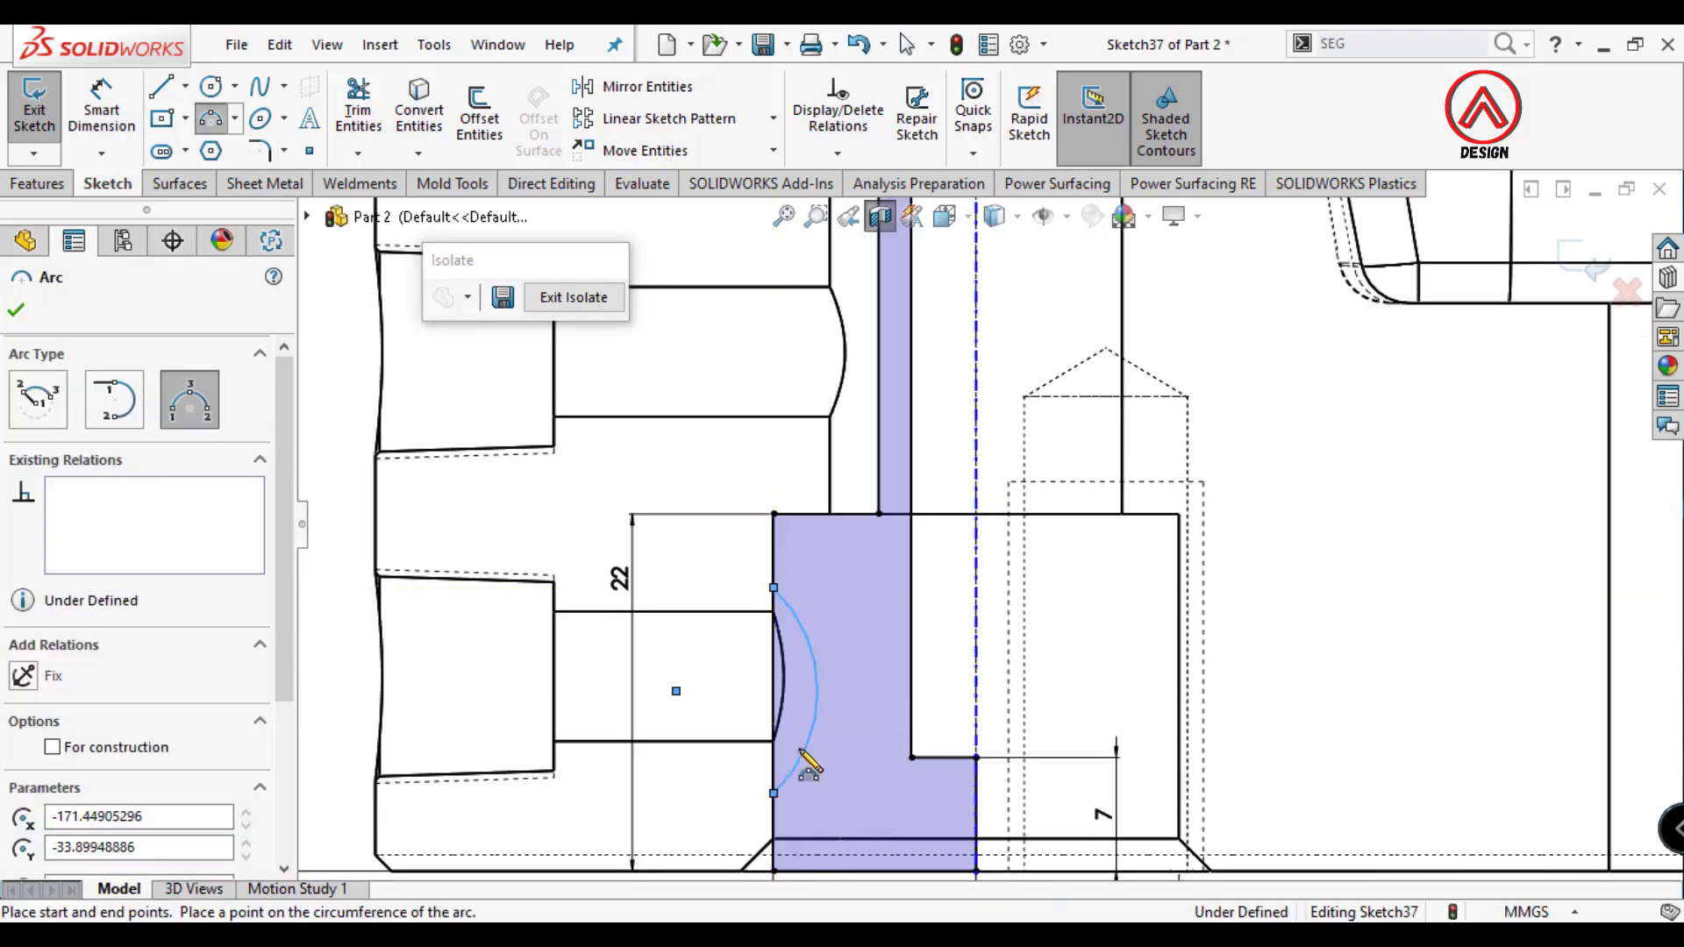
left_click(817, 692)
Dimension the arc's centre 12 mm above the bottom edge.
key("d")
left_click(676, 692)
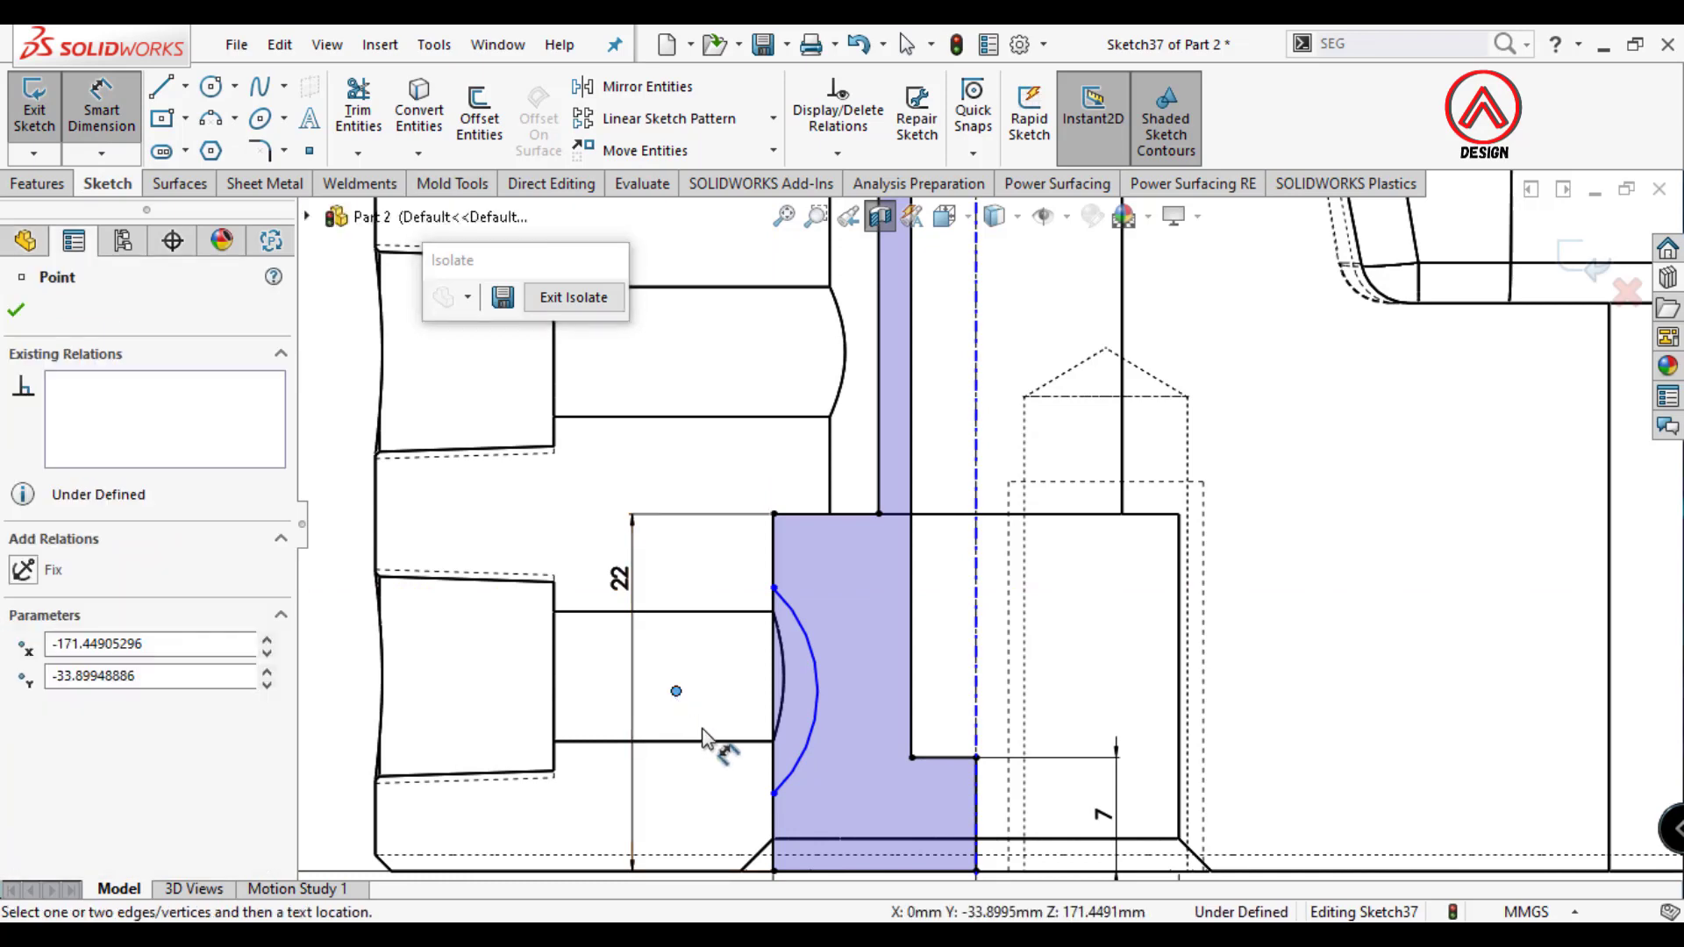
key("z")
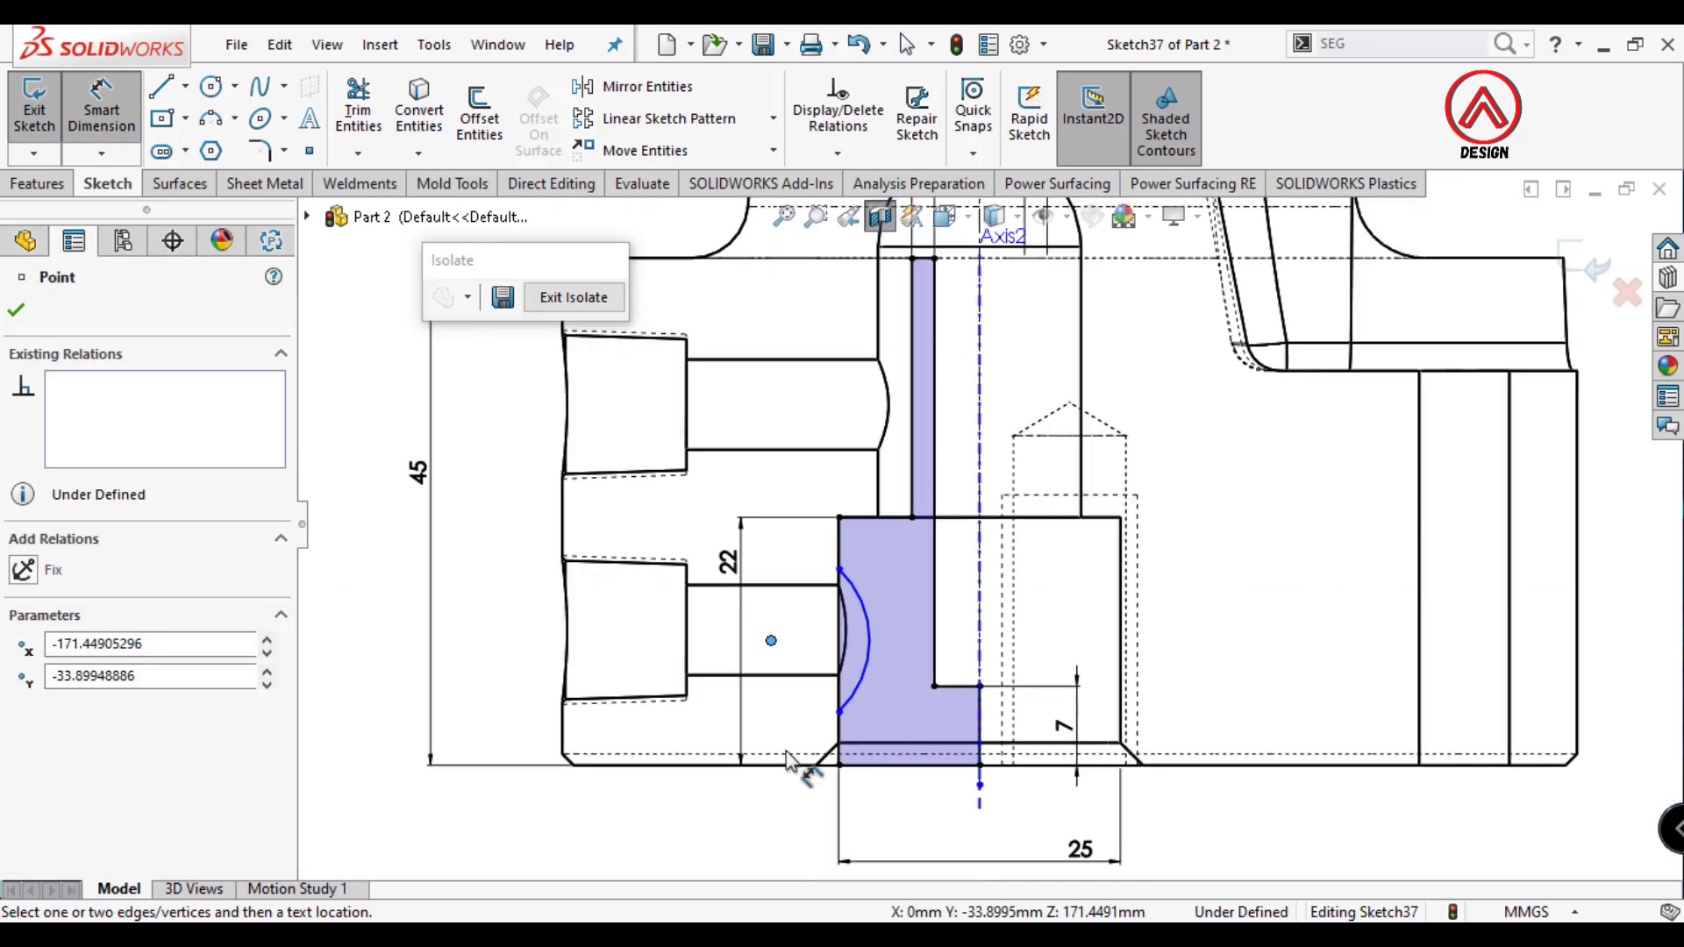
left_click(878, 765)
left_click(611, 675)
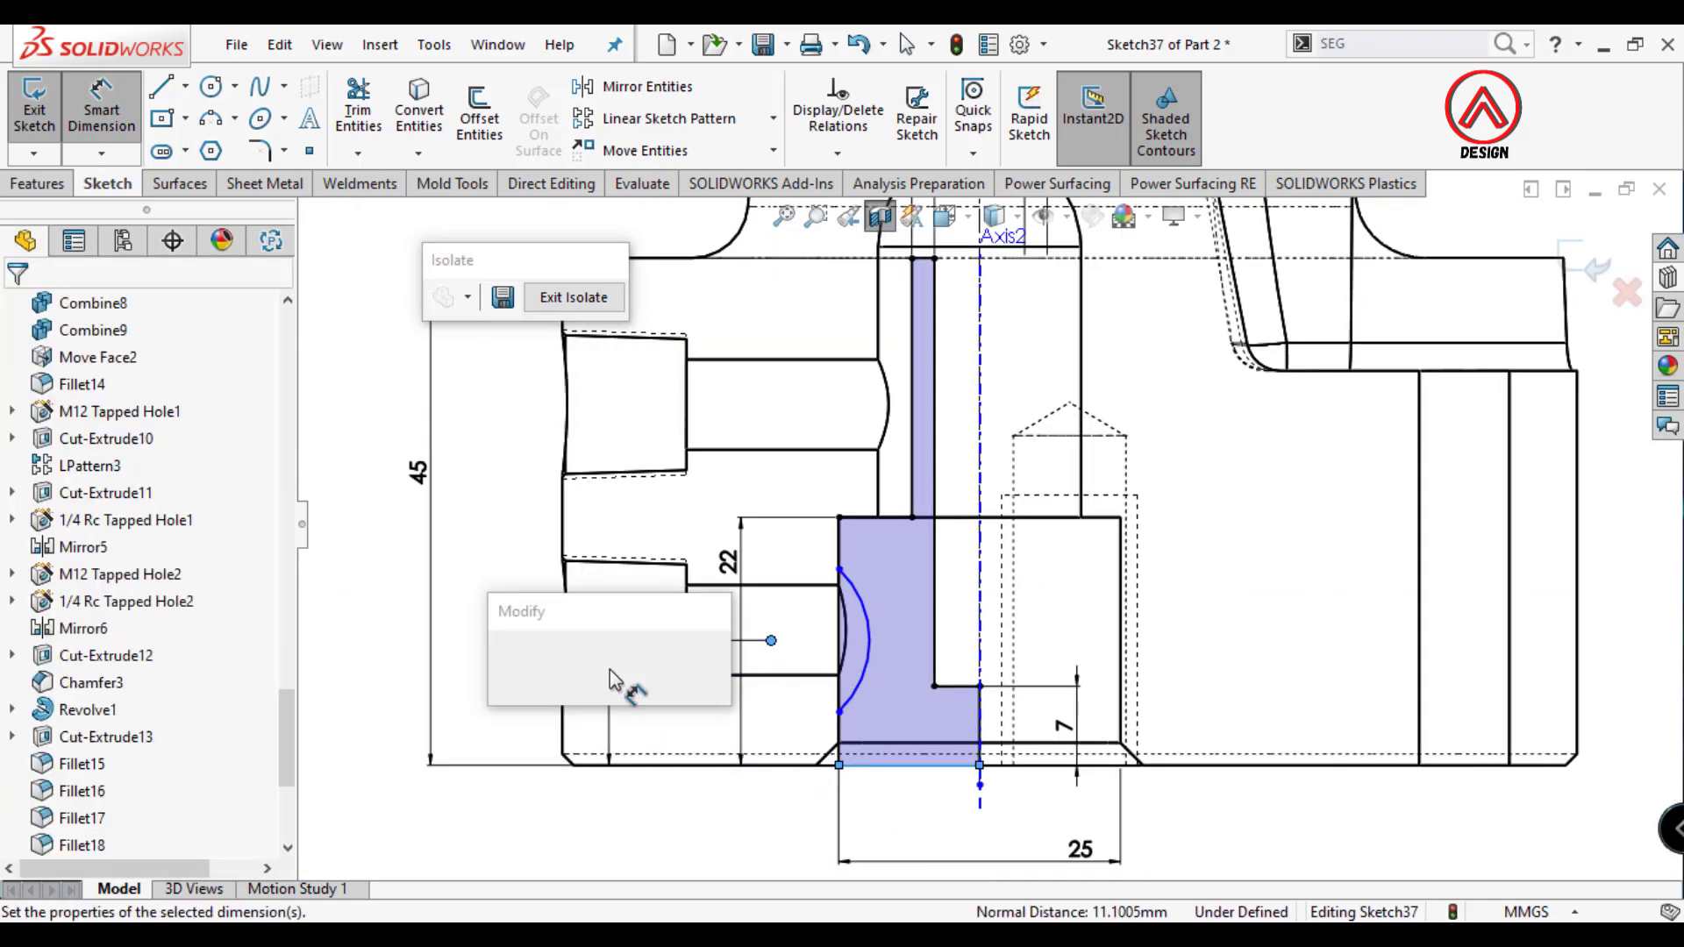
type("12")
key("Return")
scroll(930, 544, "down", 1)
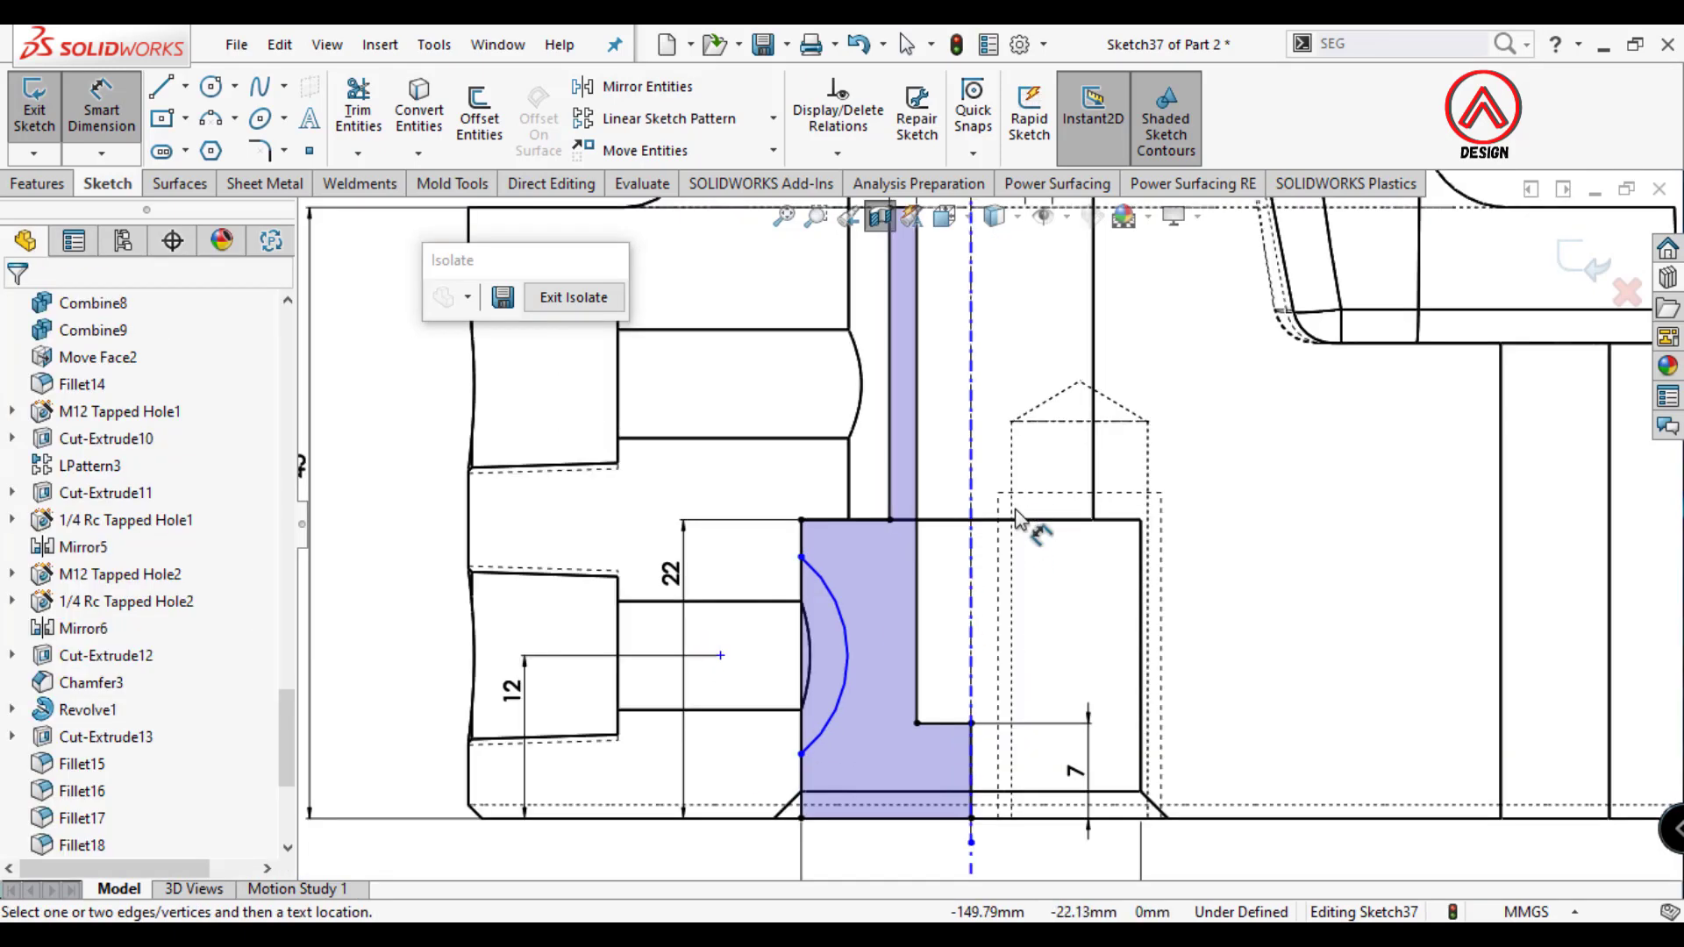
scroll(952, 526, "down", 1)
Set the arc radius to R6.
left_click(825, 629)
left_click(851, 601)
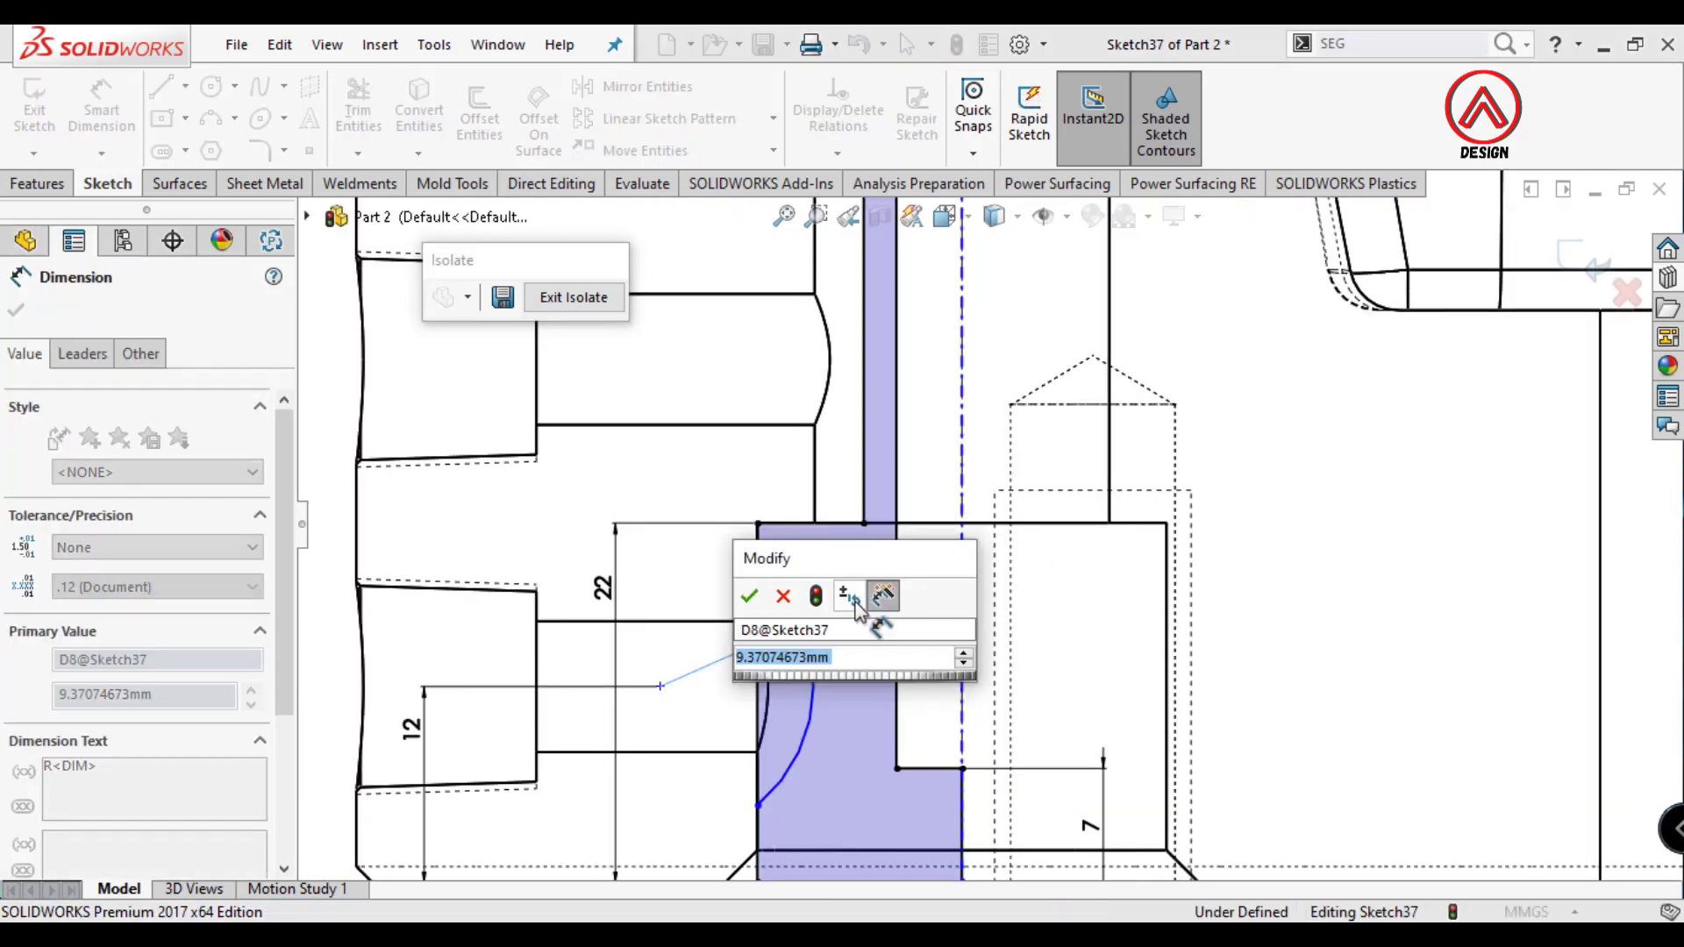
type("6")
key("Return")
scroll(849, 611, "up", 1)
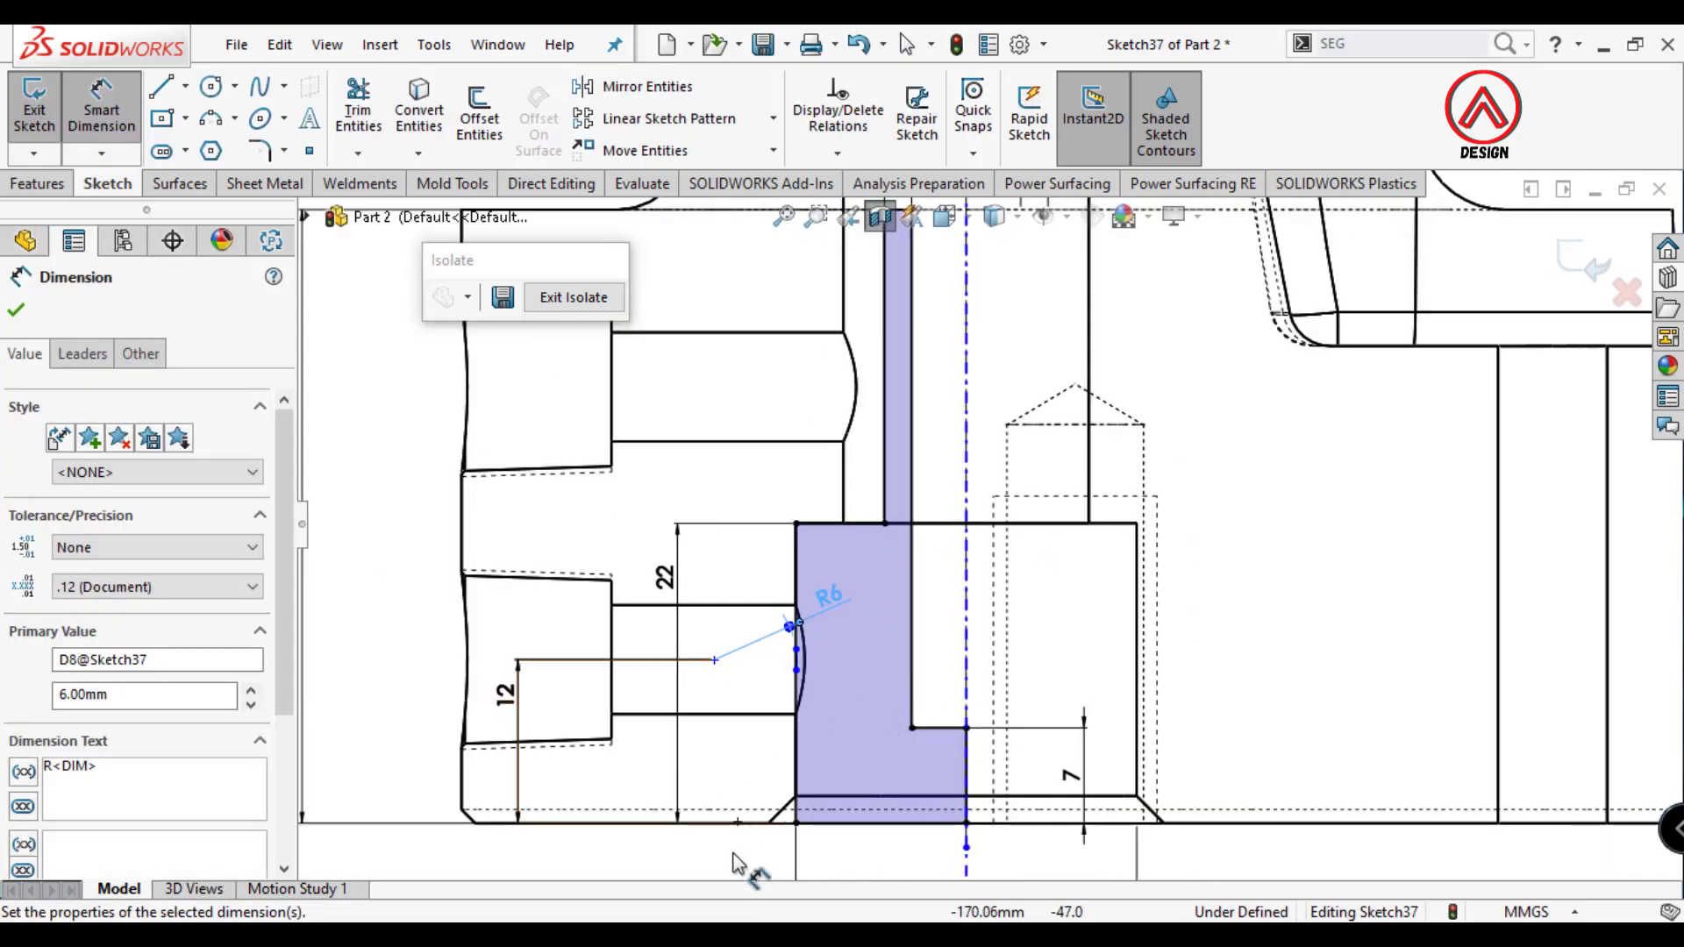
key("Escape")
scroll(735, 842, "up", 1)
scroll(910, 631, "down", 1)
scroll(878, 636, "down", 1)
scroll(730, 649, "down", 1)
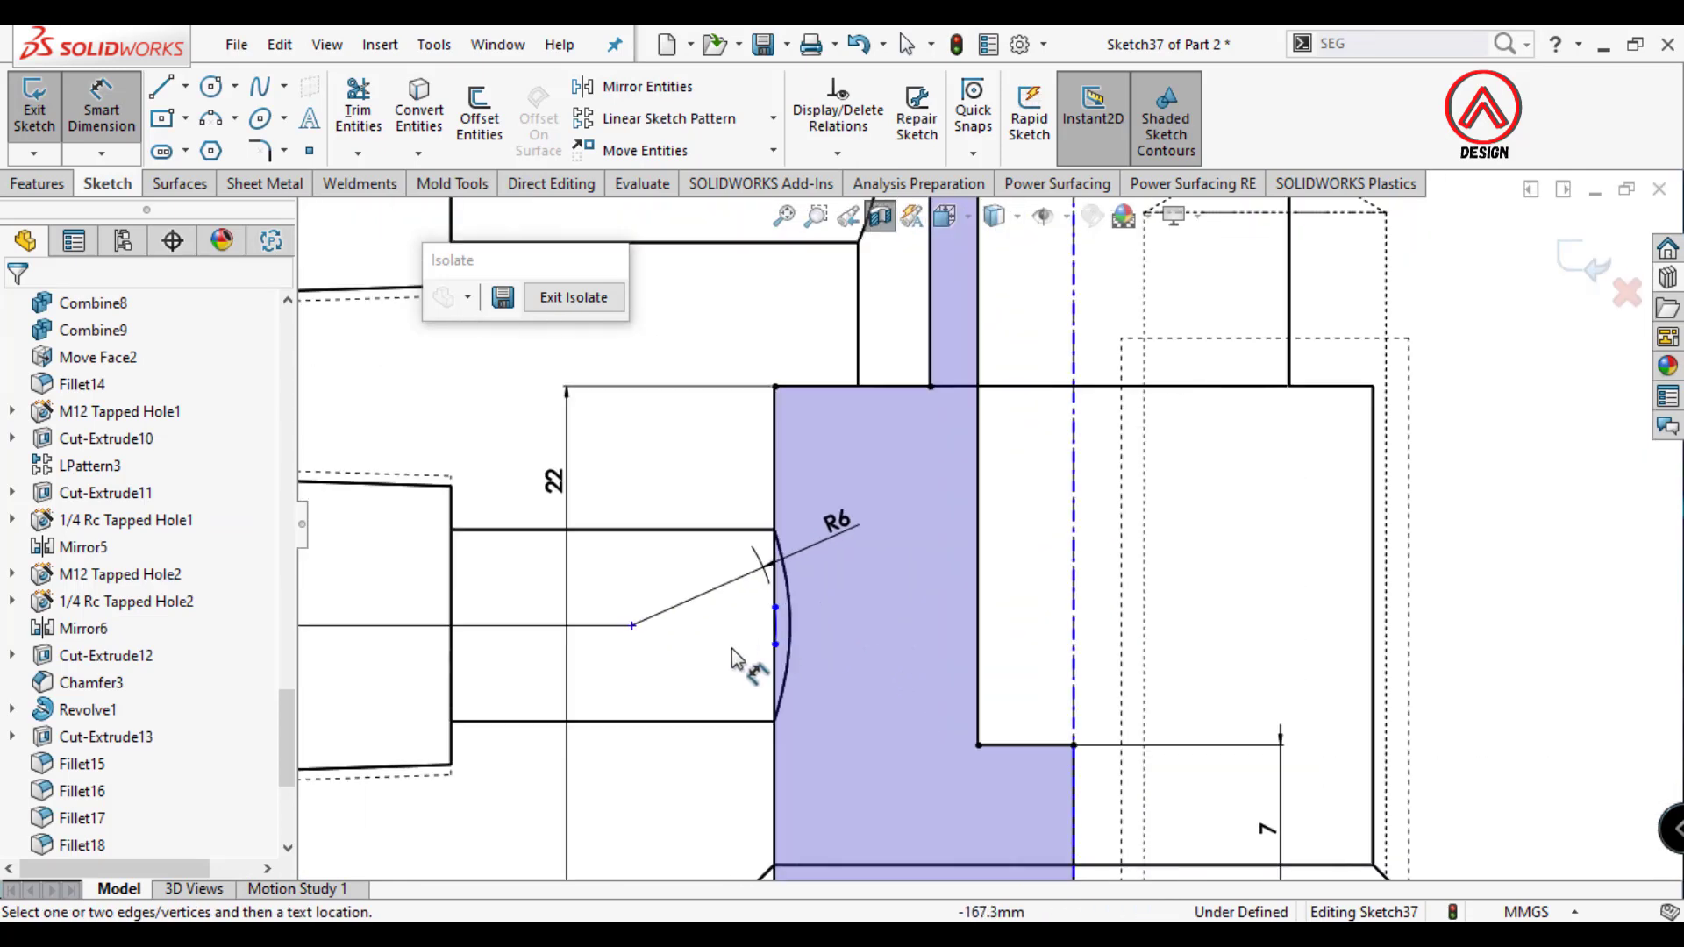
Offset the arc centre 3 mm from the profile's vertical edge.
left_click(631, 626)
left_click(774, 789)
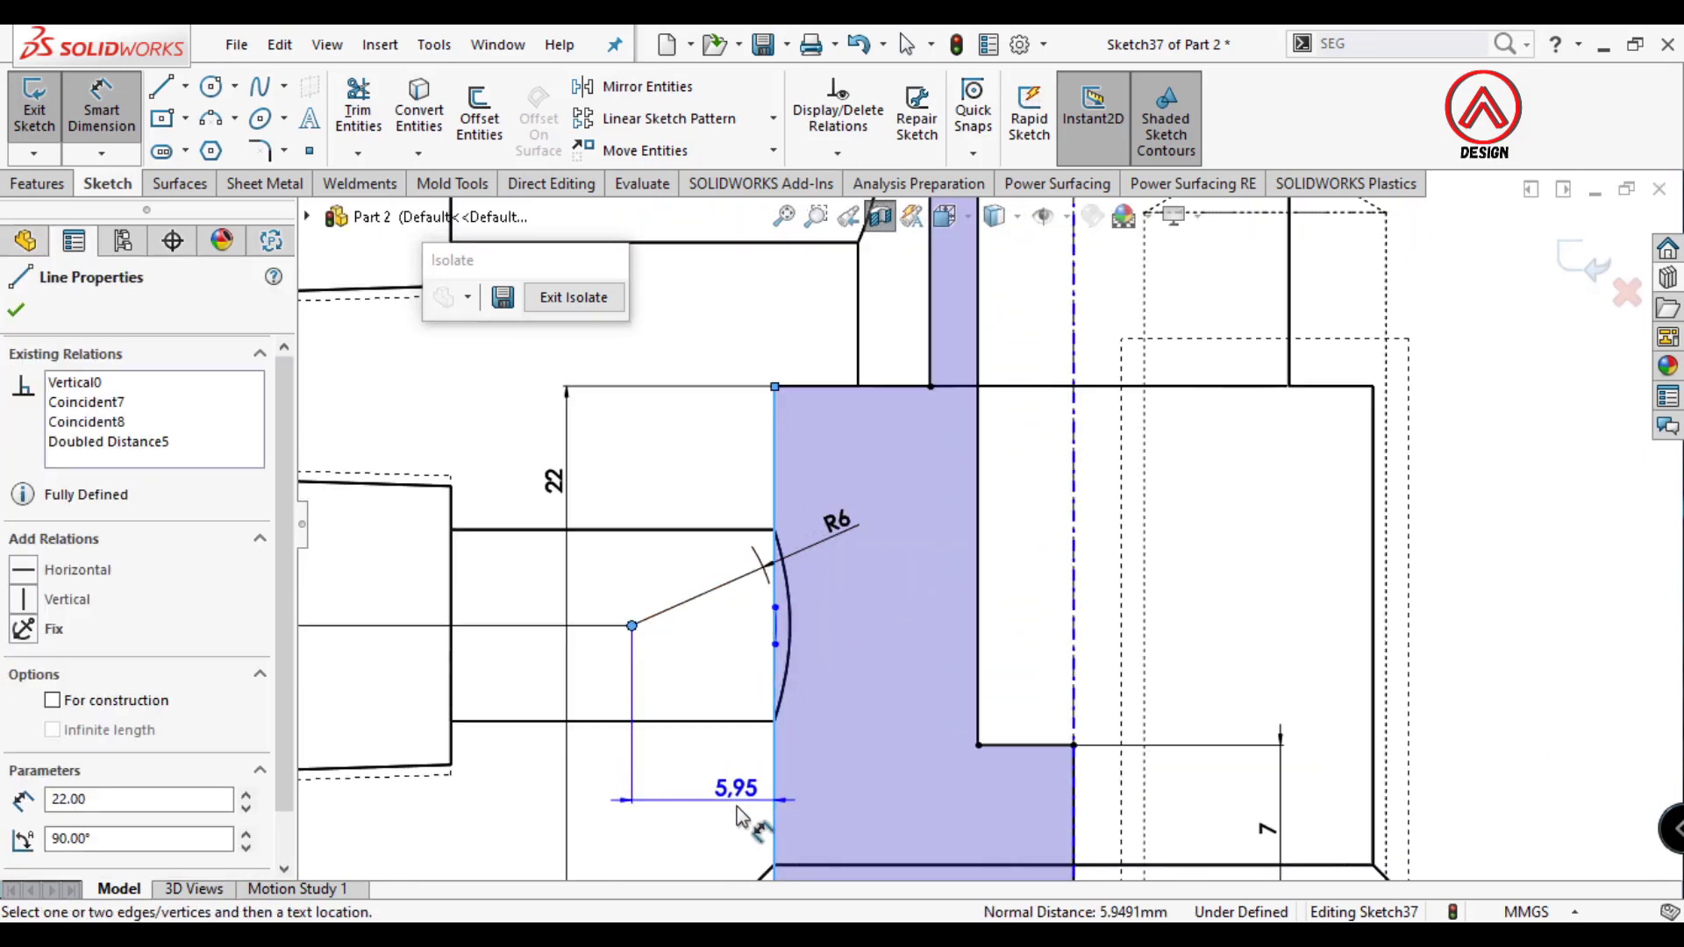
left_click(735, 810)
type("3")
key("Return")
scroll(914, 740, "up", 1)
scroll(877, 684, "up", 1)
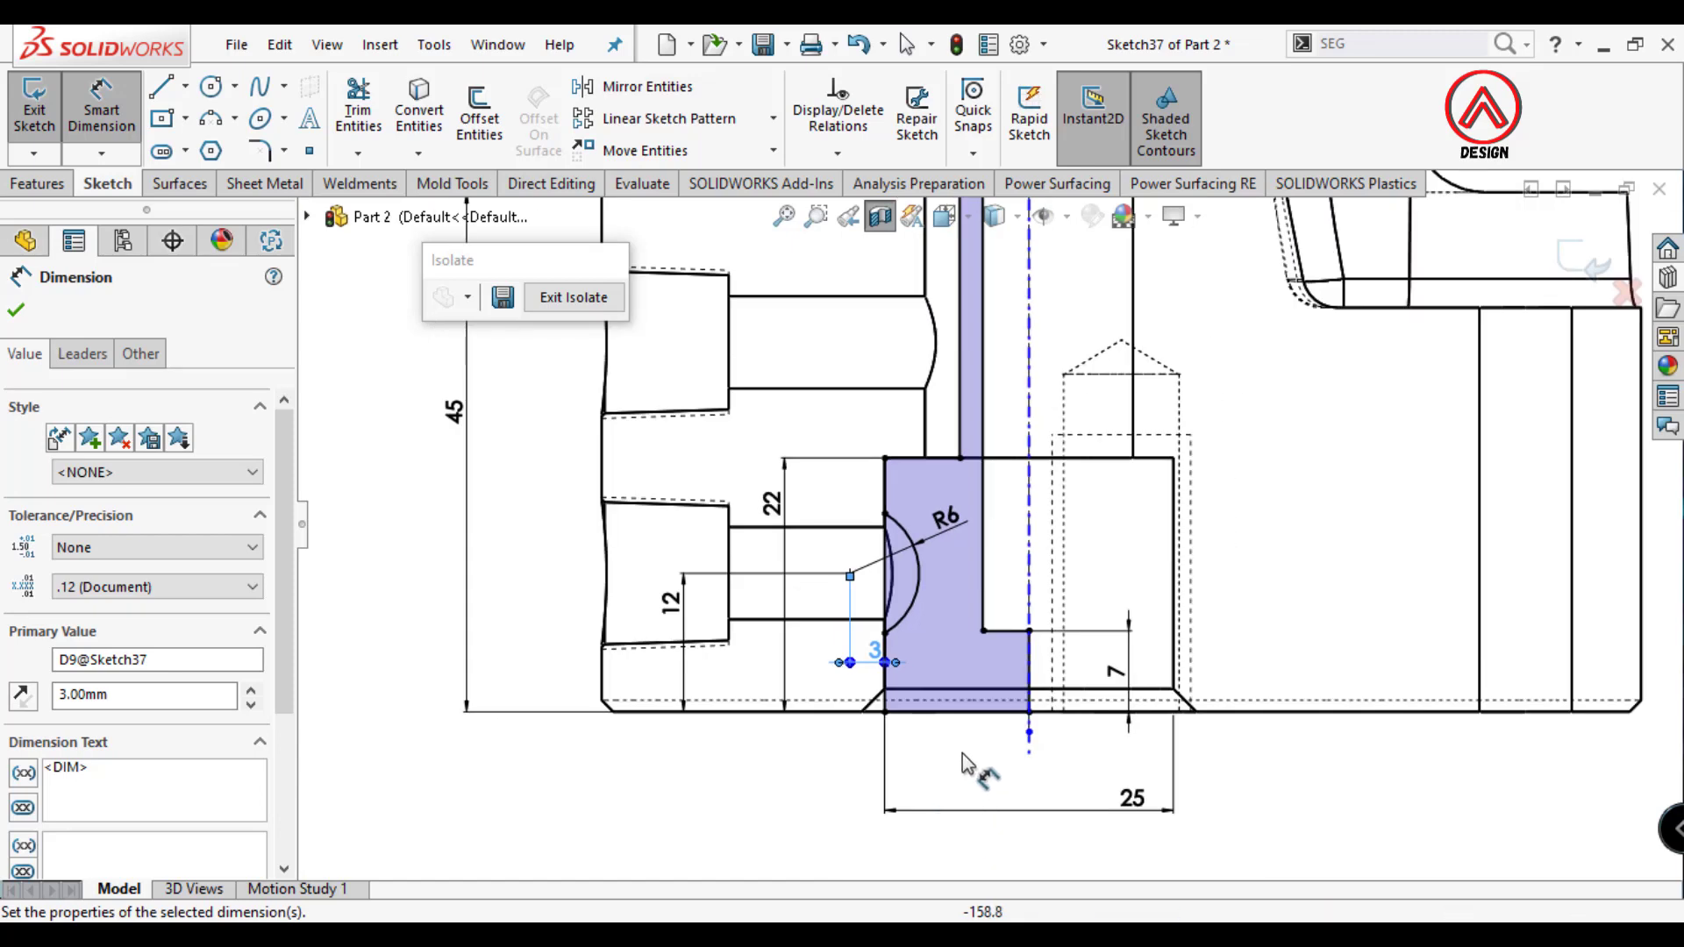
key("Escape")
scroll(965, 614, "up", 1)
scroll(1064, 497, "down", 1)
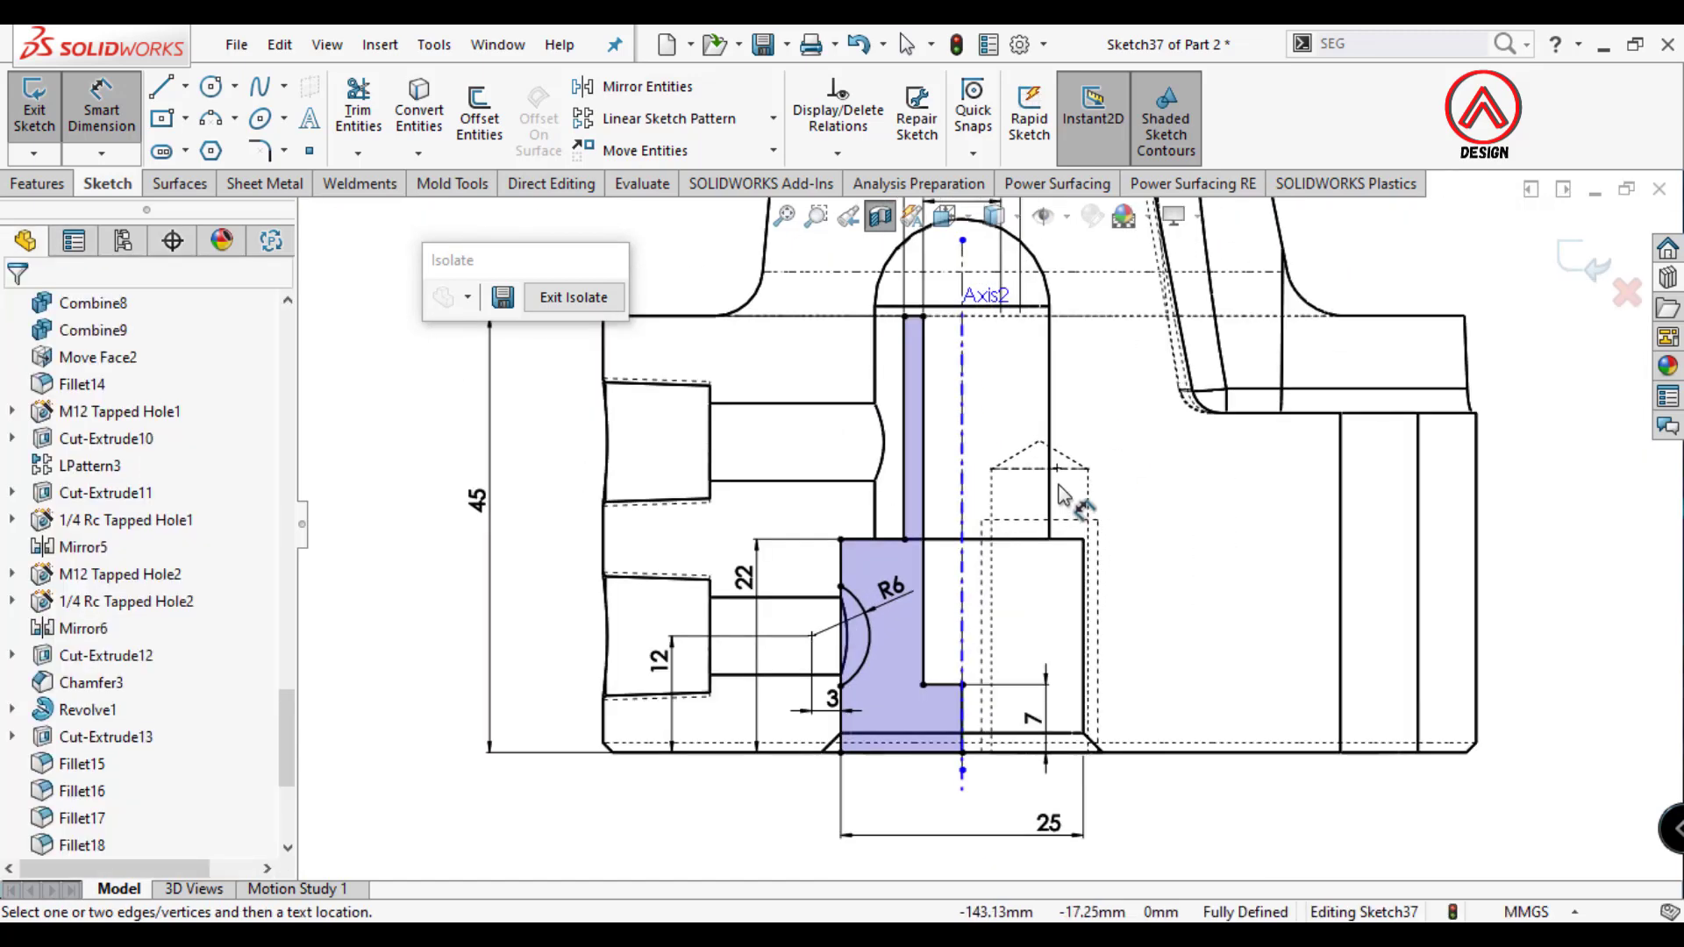
Revolve Sketch37 360° about Line12 into an unmerged Revolve2 body with Thin Feature off.
left_click(39, 184)
left_click(119, 113)
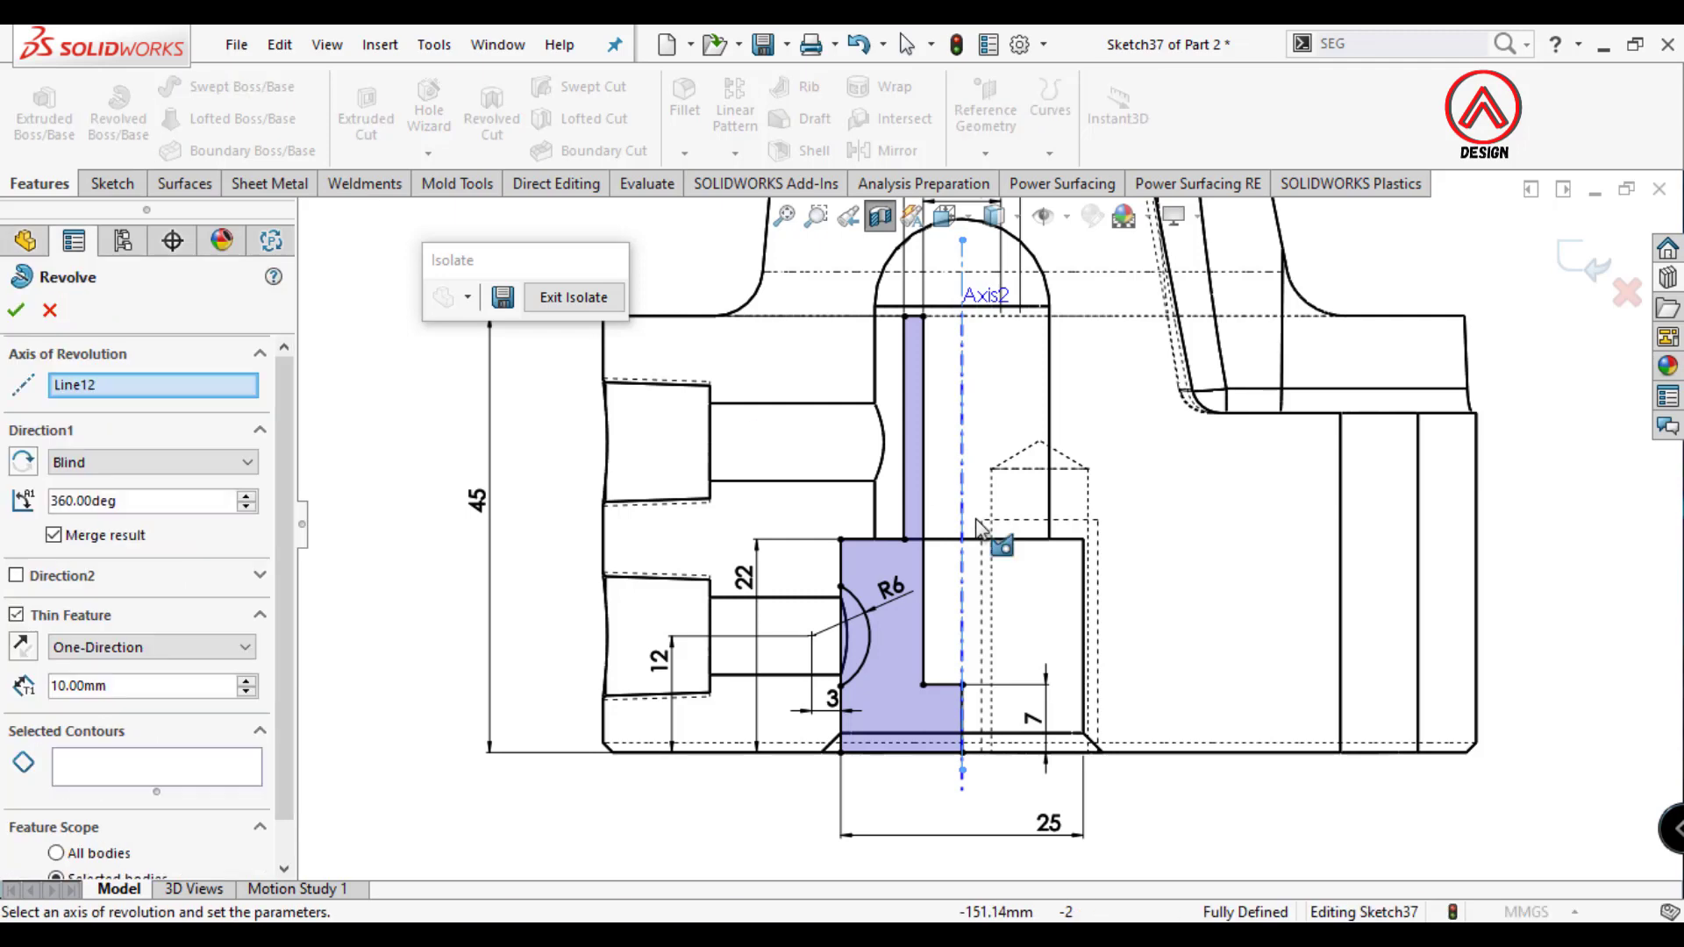
left_click(17, 615)
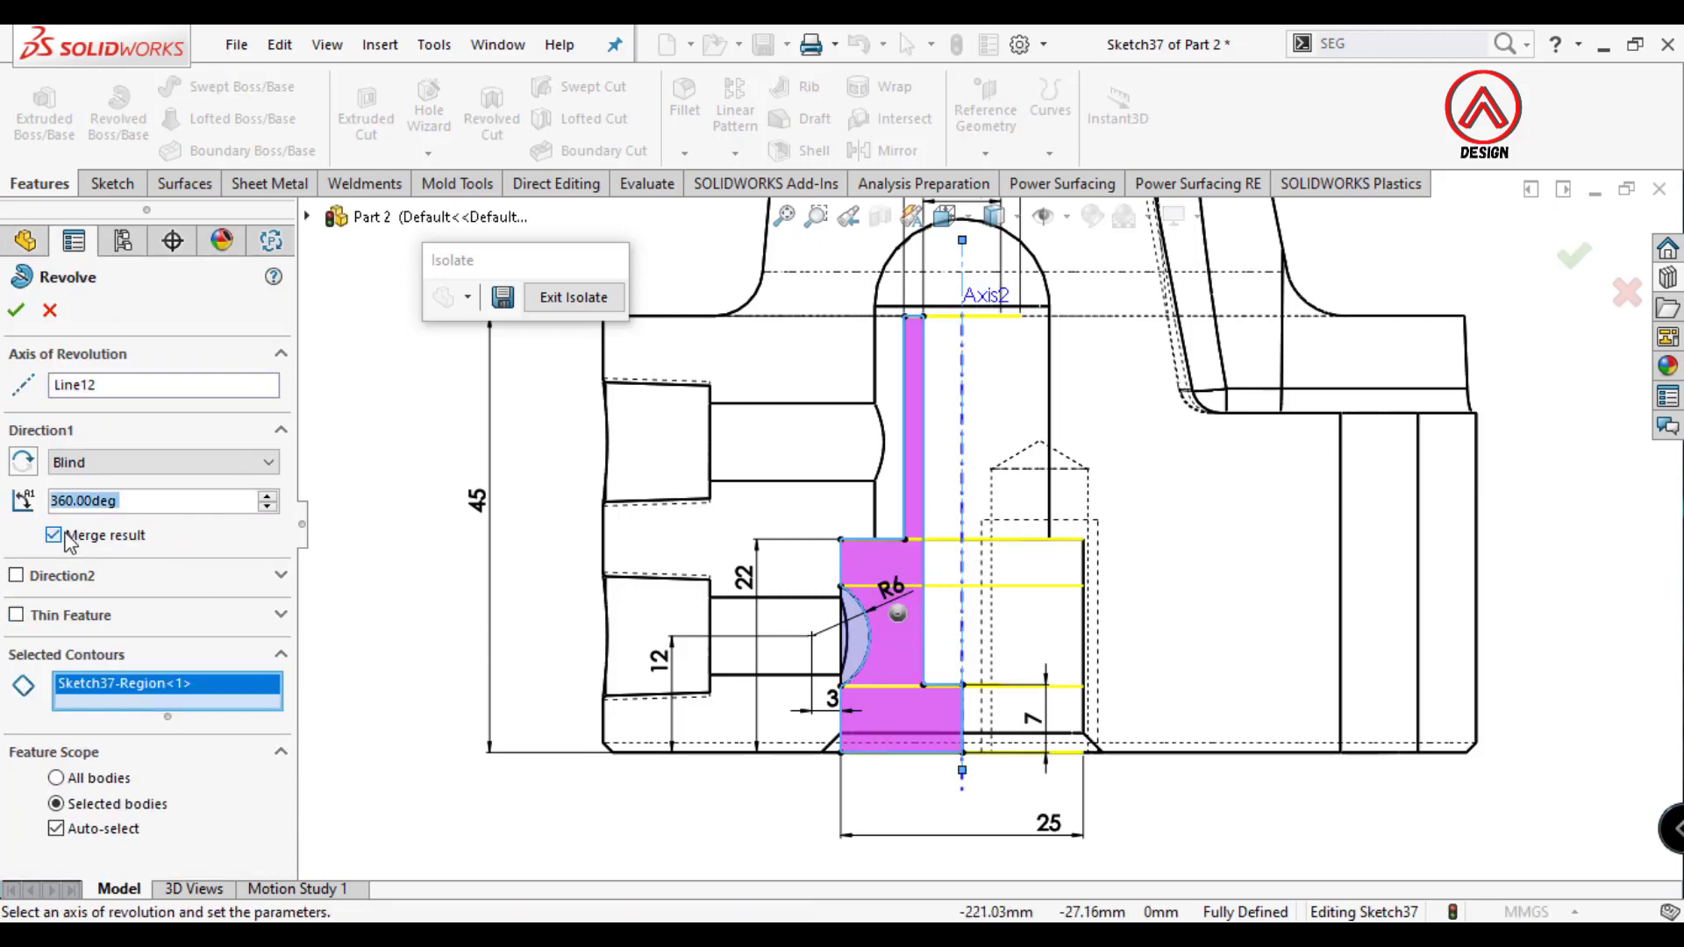
left_click(17, 310)
scroll(1085, 588, "down", 3)
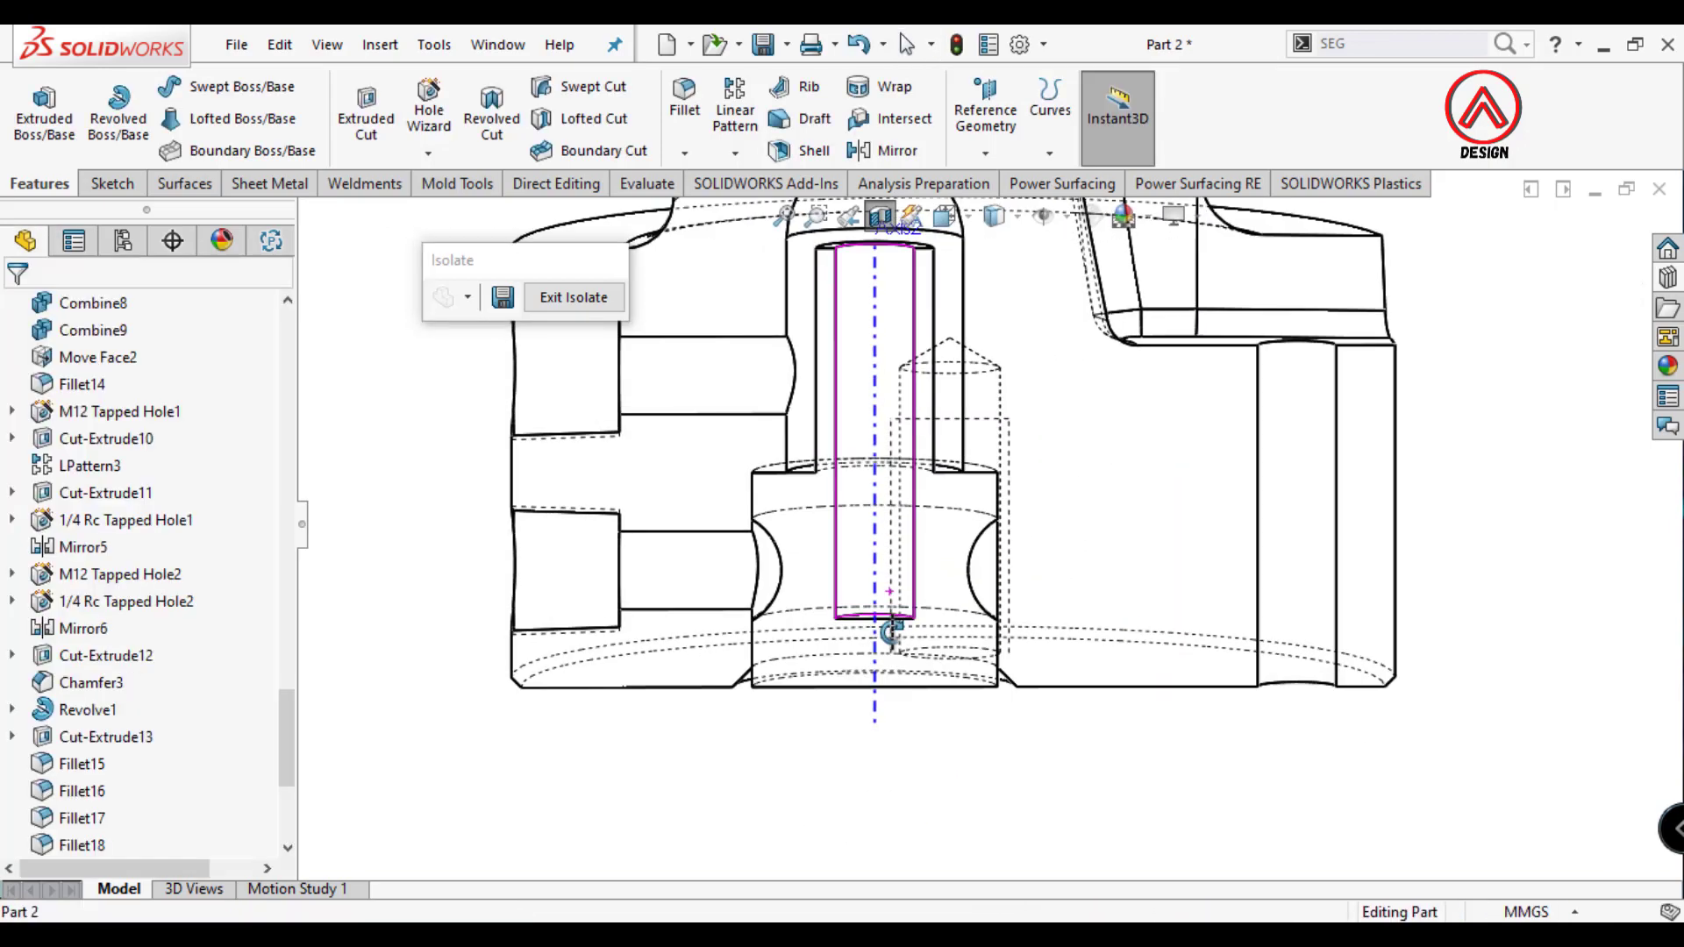
mouse_move(887, 632)
middle_mouse_down()
mouse_move(827, 714)
mouse_move(892, 733)
mouse_move(887, 576)
mouse_move(872, 624)
mouse_move(928, 350)
mouse_move(880, 215)
mouse_move(974, 204)
middle_mouse_up()
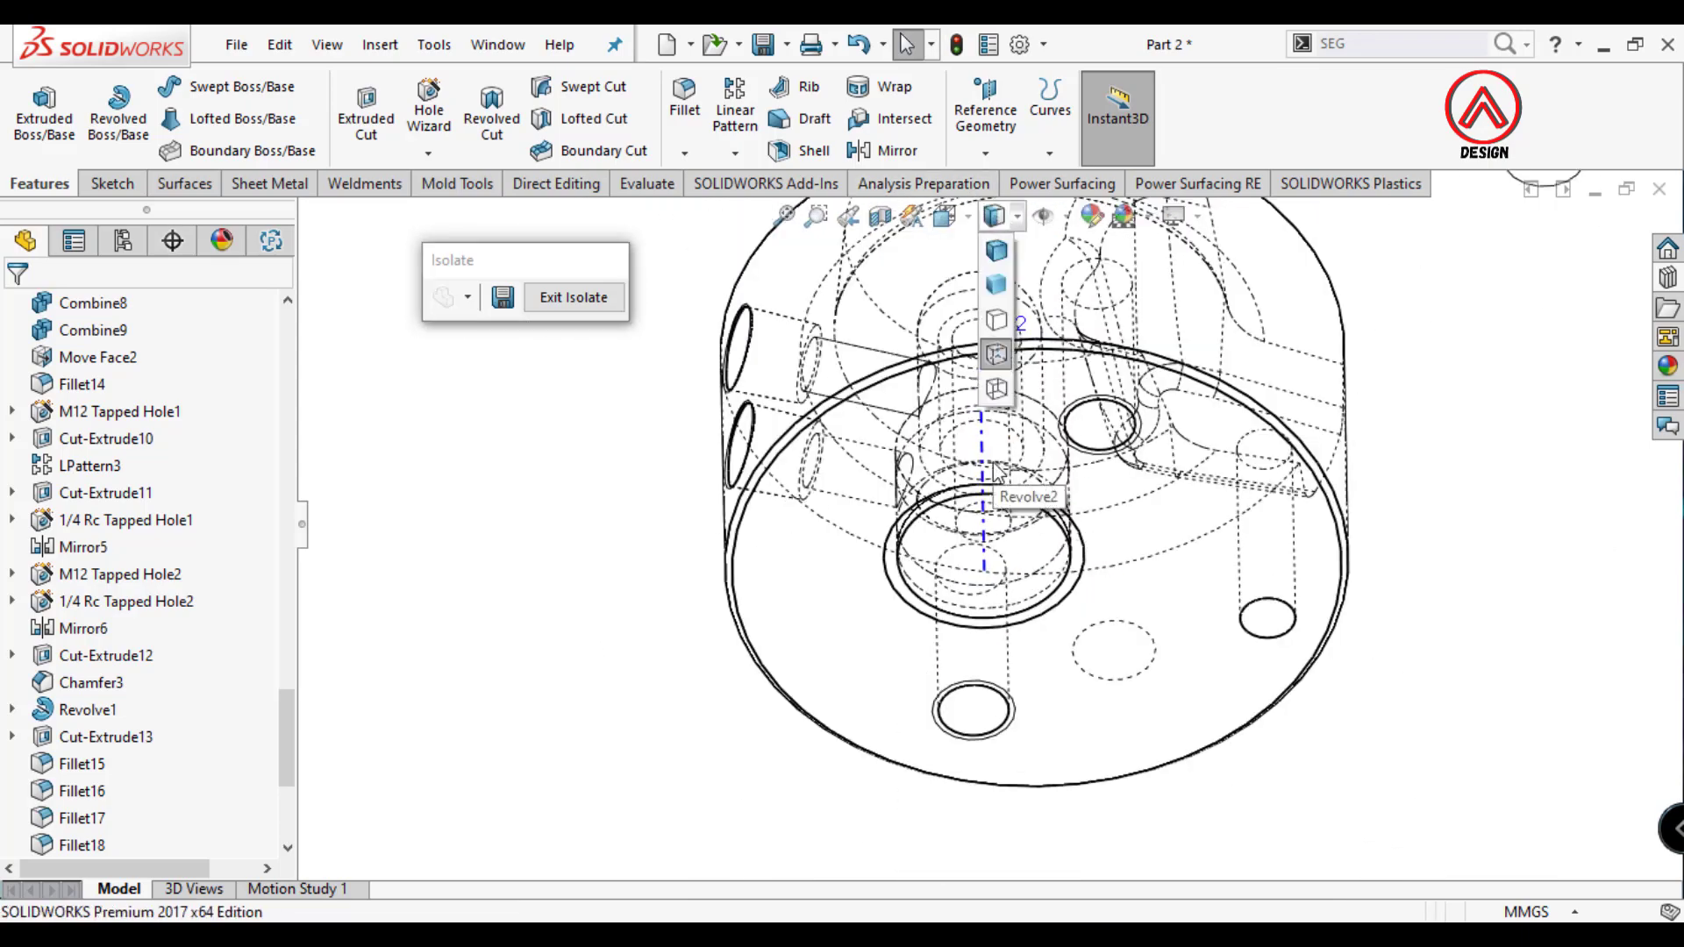
mouse_move(1413, 413)
middle_mouse_down()
mouse_move(1361, 658)
mouse_move(1314, 624)
mouse_move(1015, 583)
mouse_move(1063, 657)
middle_mouse_up()
Face Plane1 and start a new sketch on it.
scroll(114, 746, "down", 2)
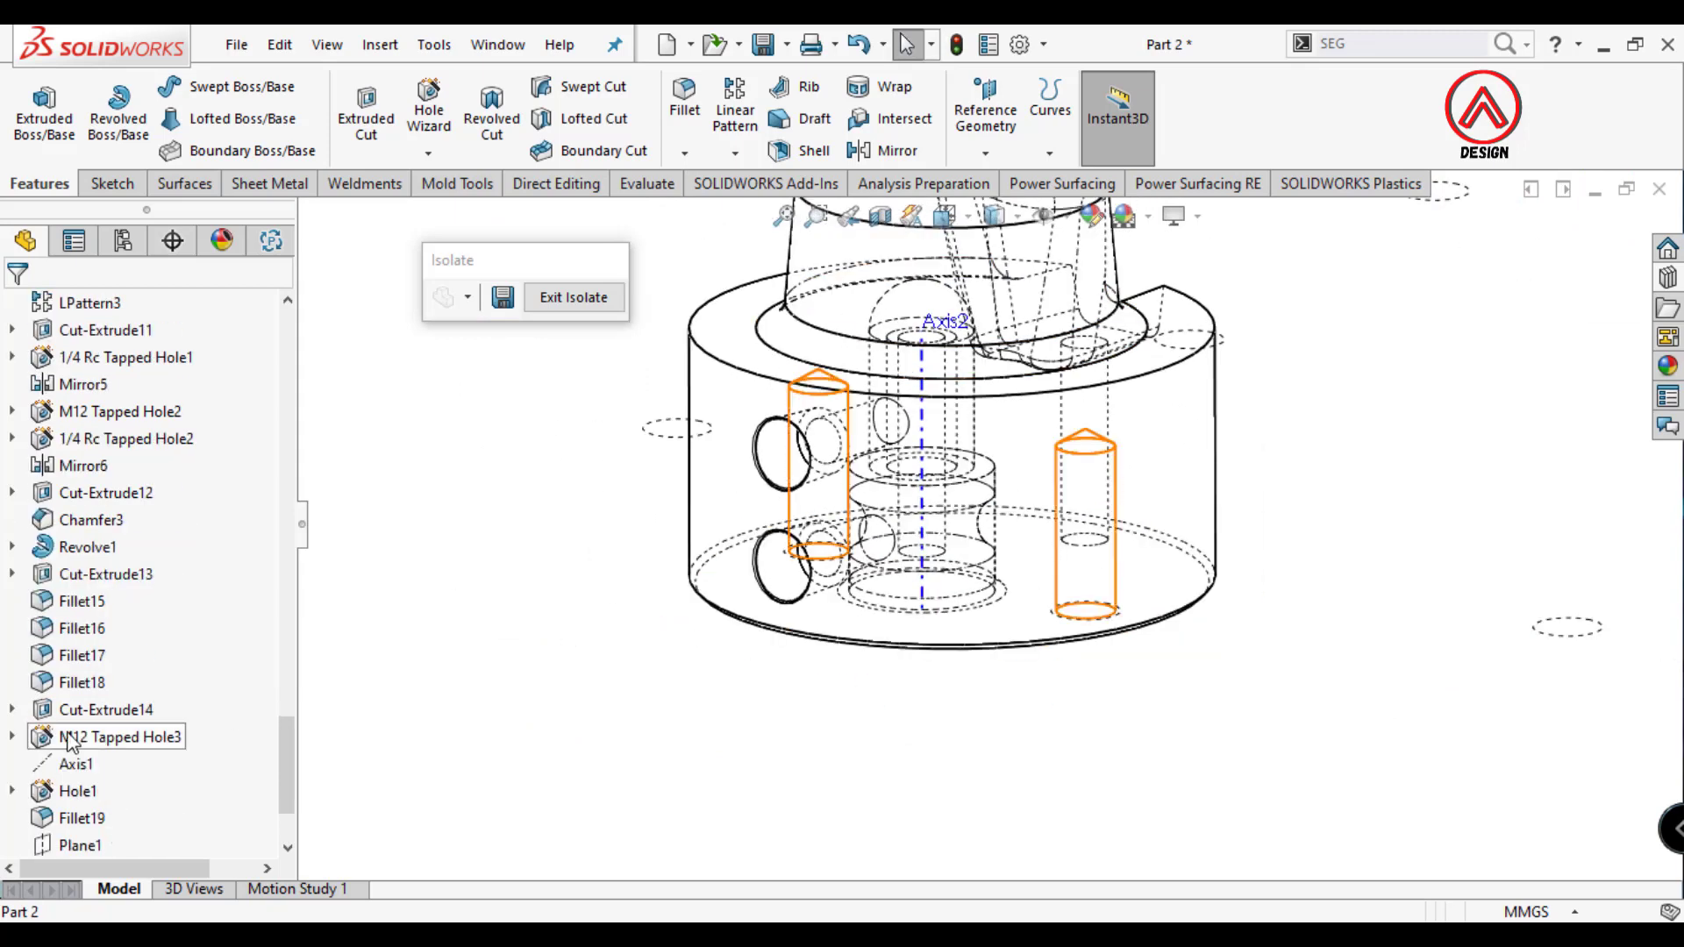
scroll(114, 746, "down", 2)
left_click(77, 713)
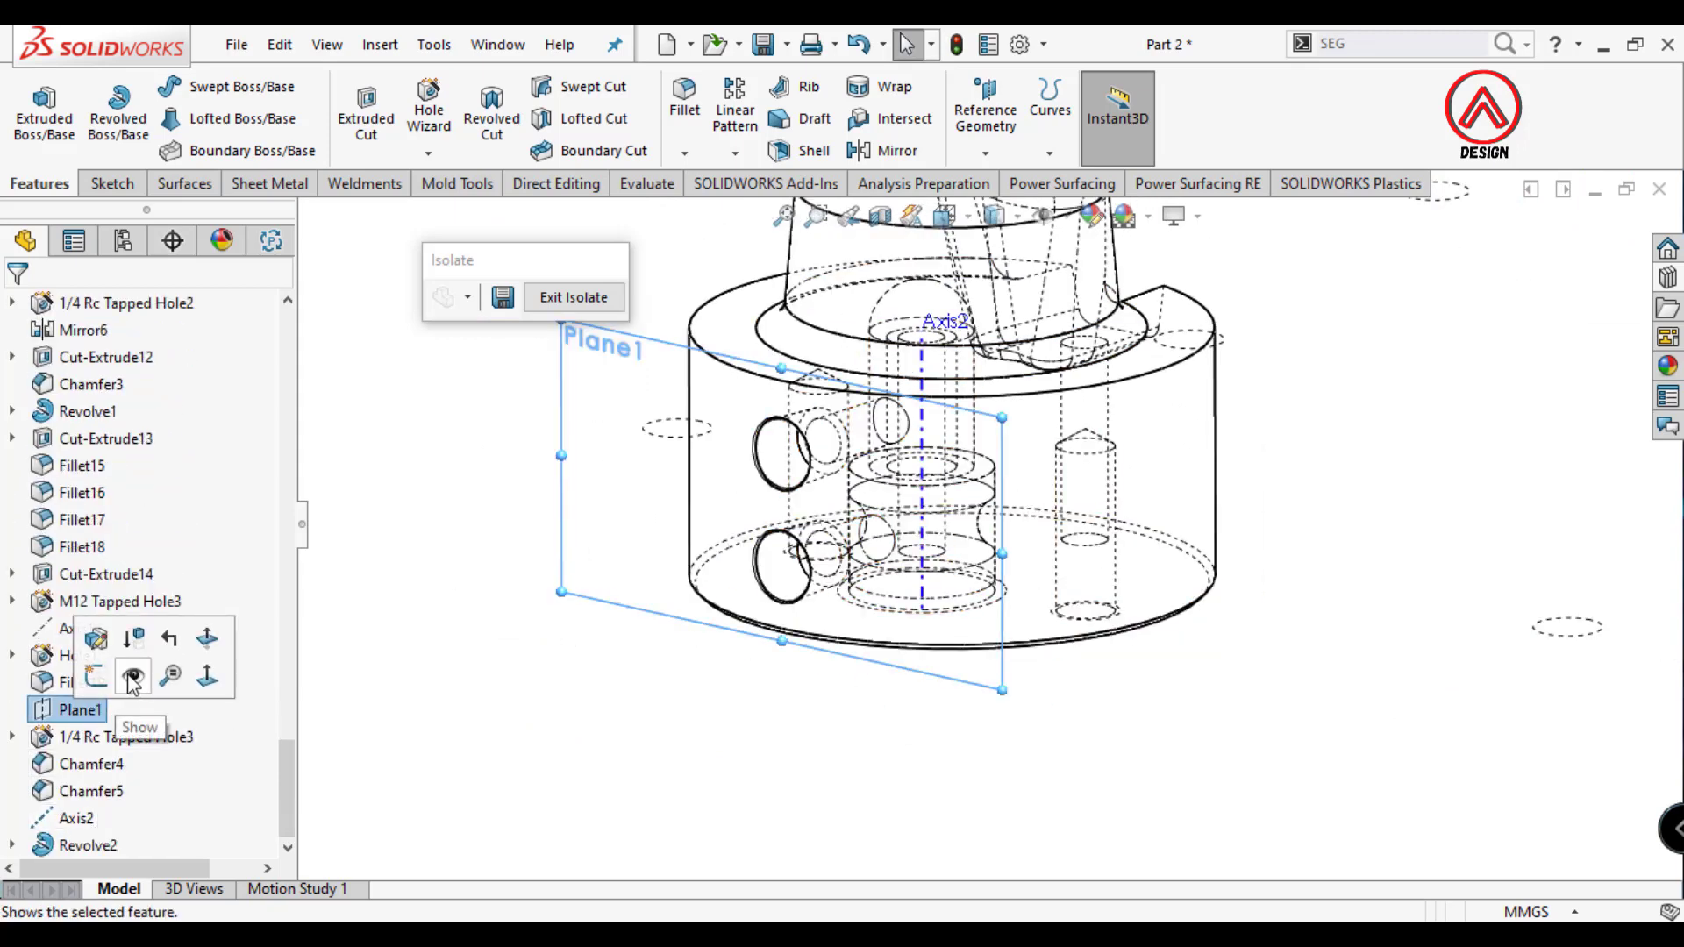
left_click(633, 513)
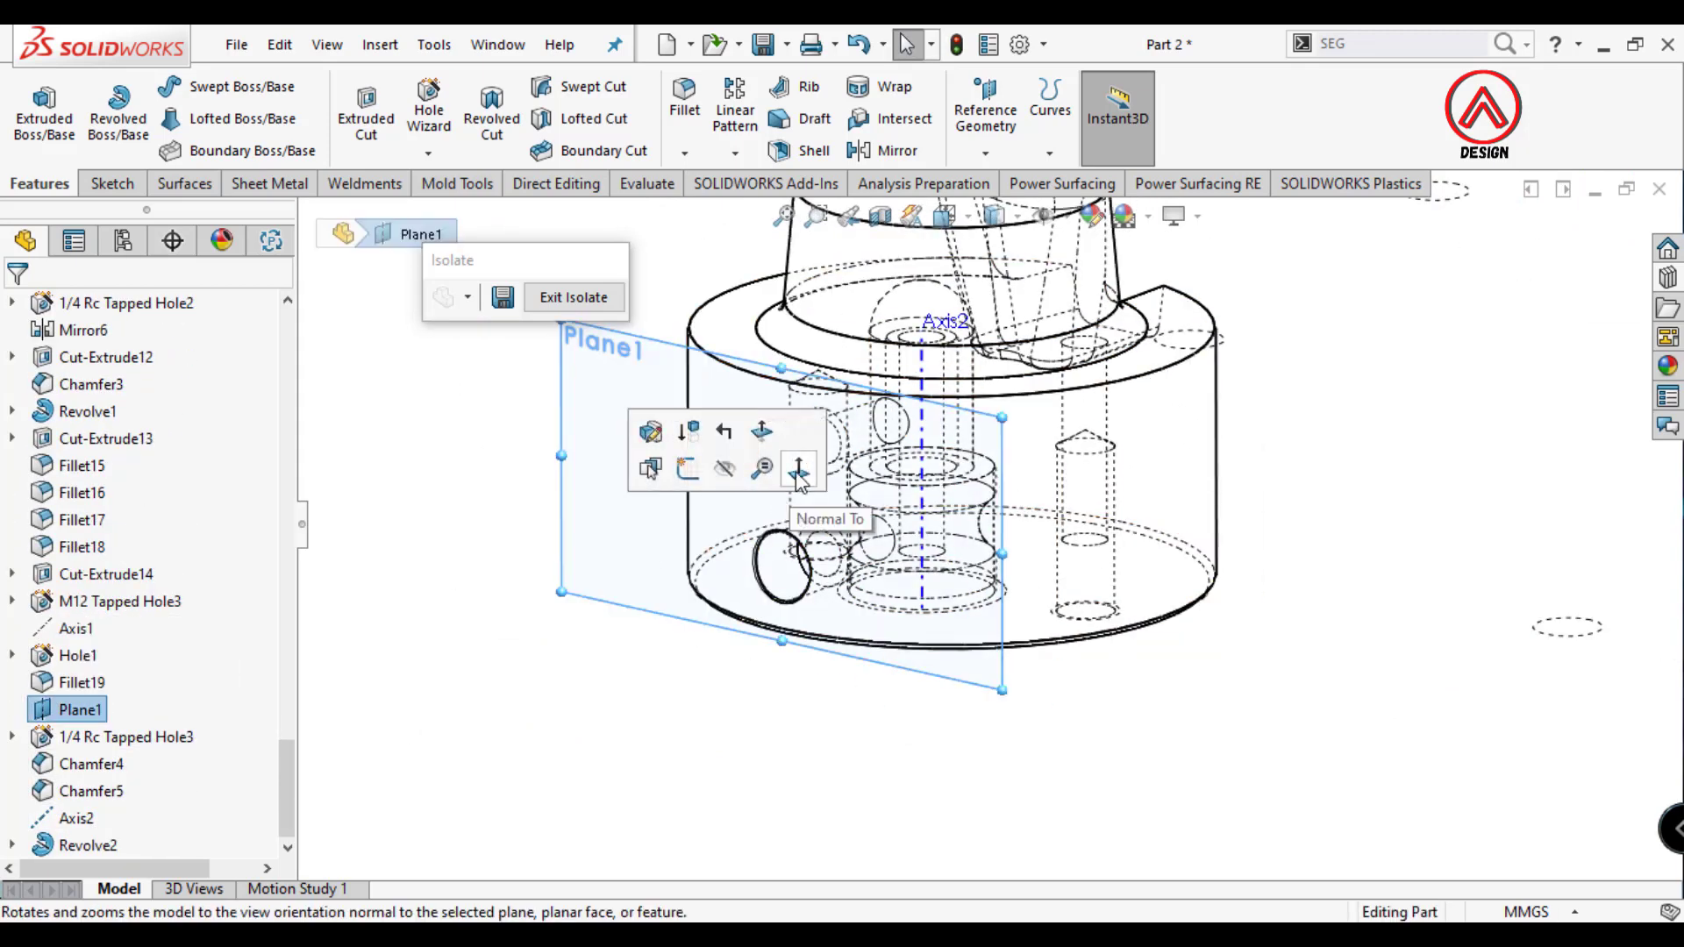
left_click(783, 485)
middle_click_drag(1147, 571, 710, 668)
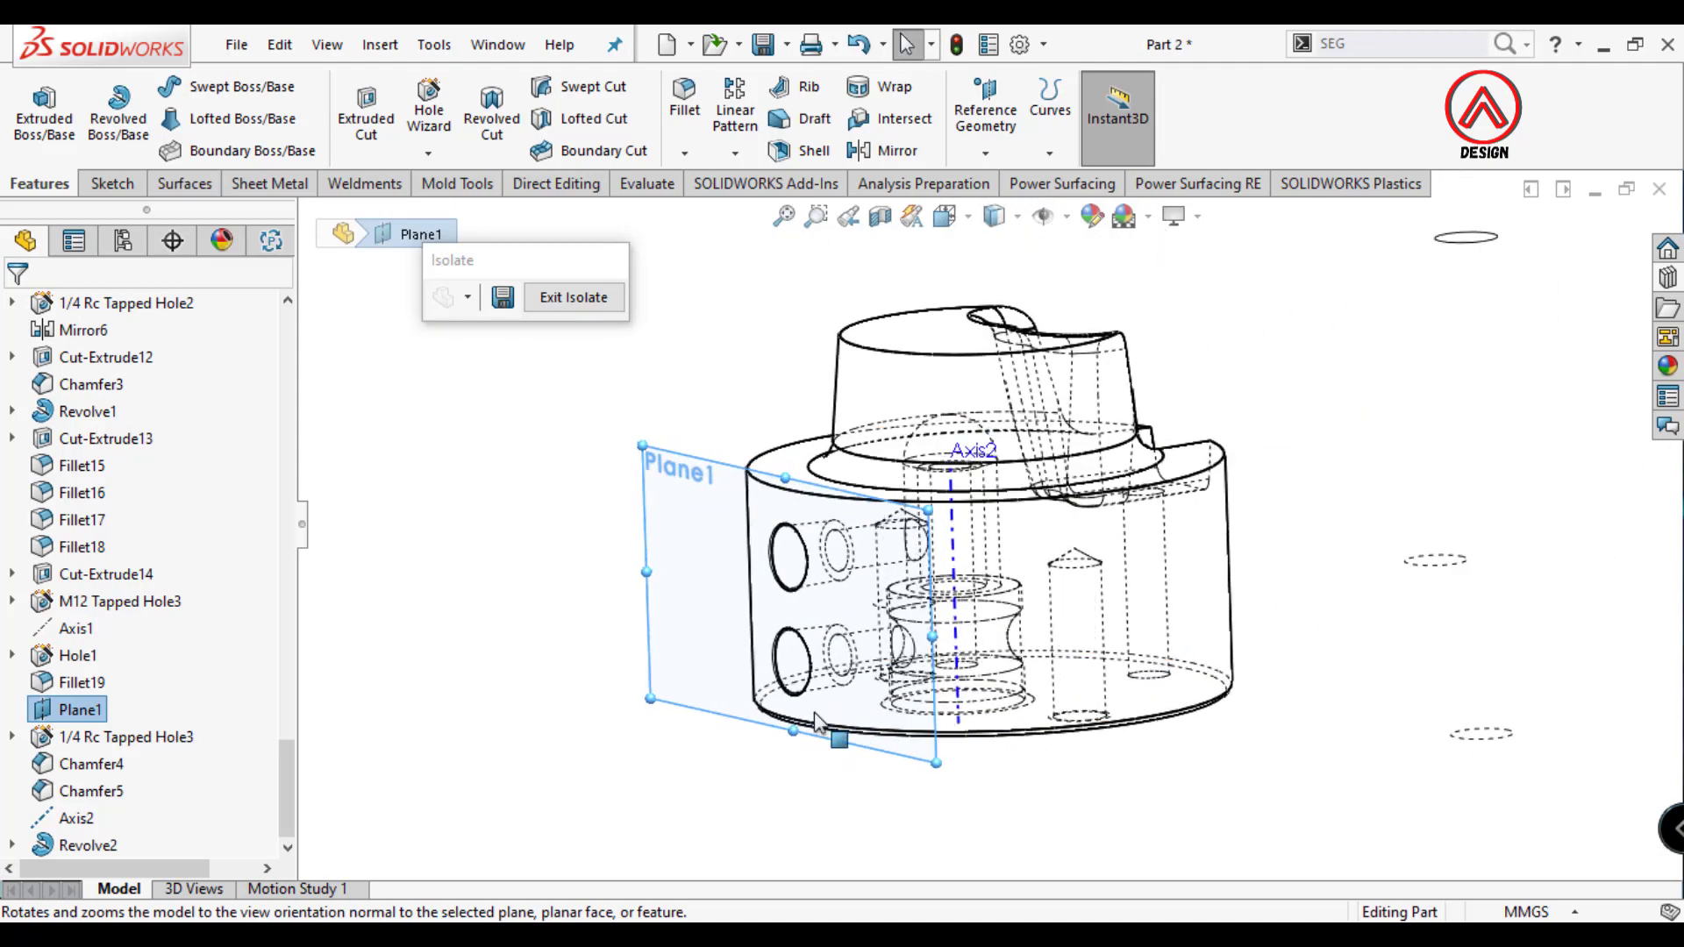
left_click(778, 585)
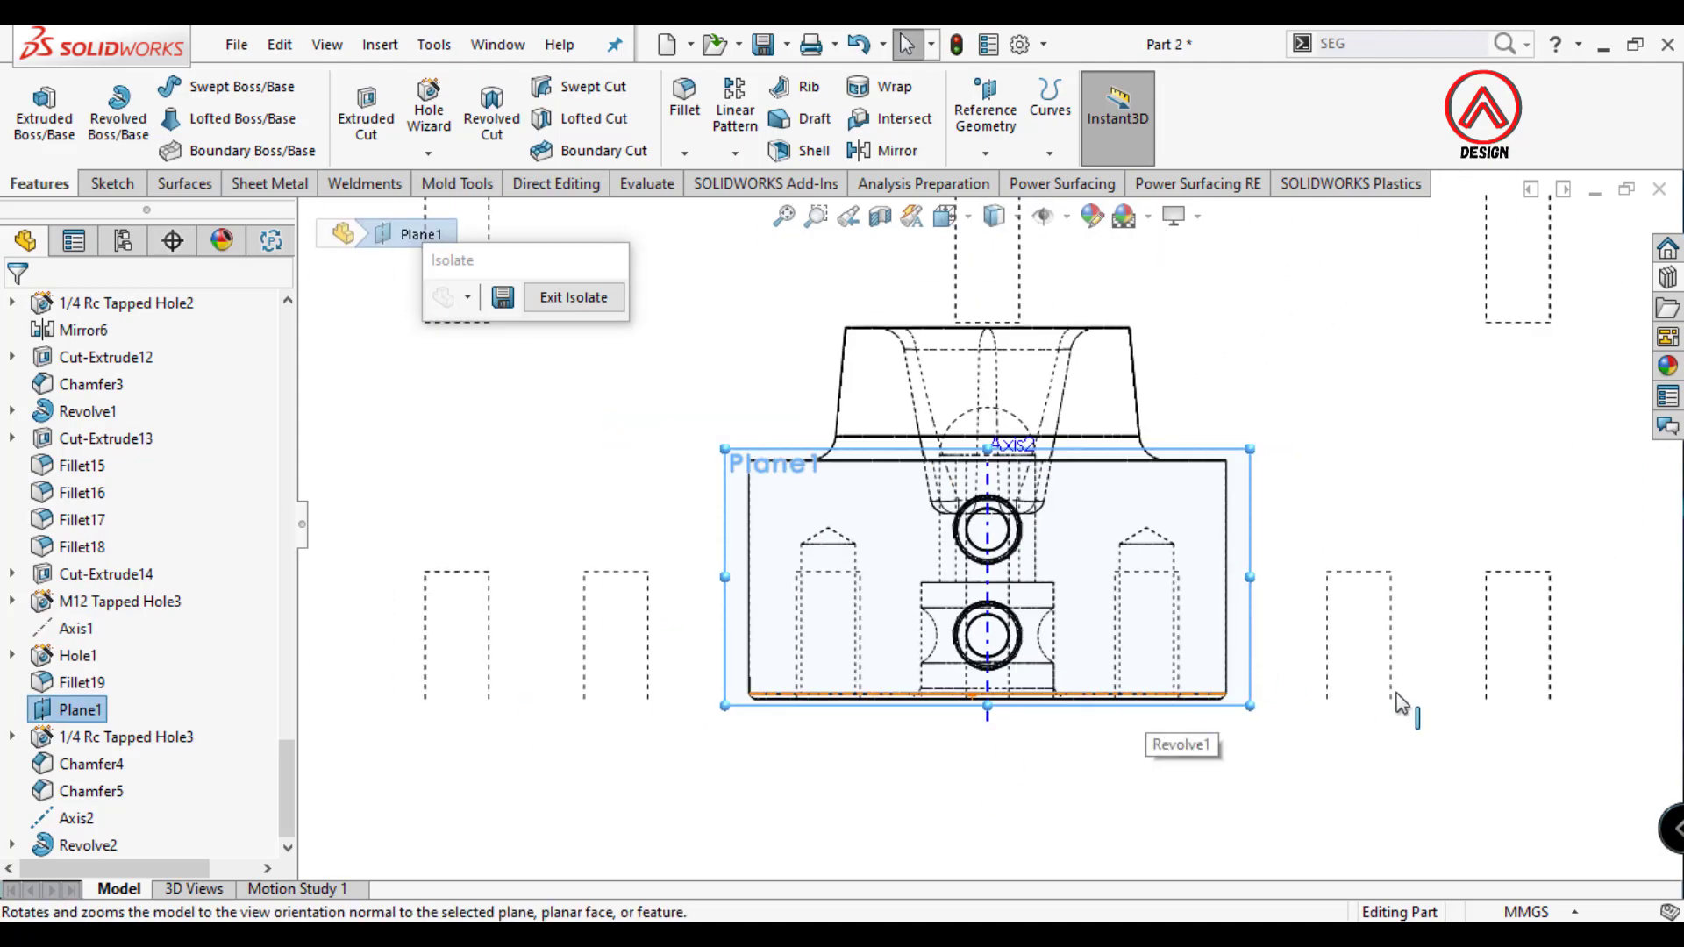
left_click(1249, 678)
left_click(112, 183)
left_click(33, 106)
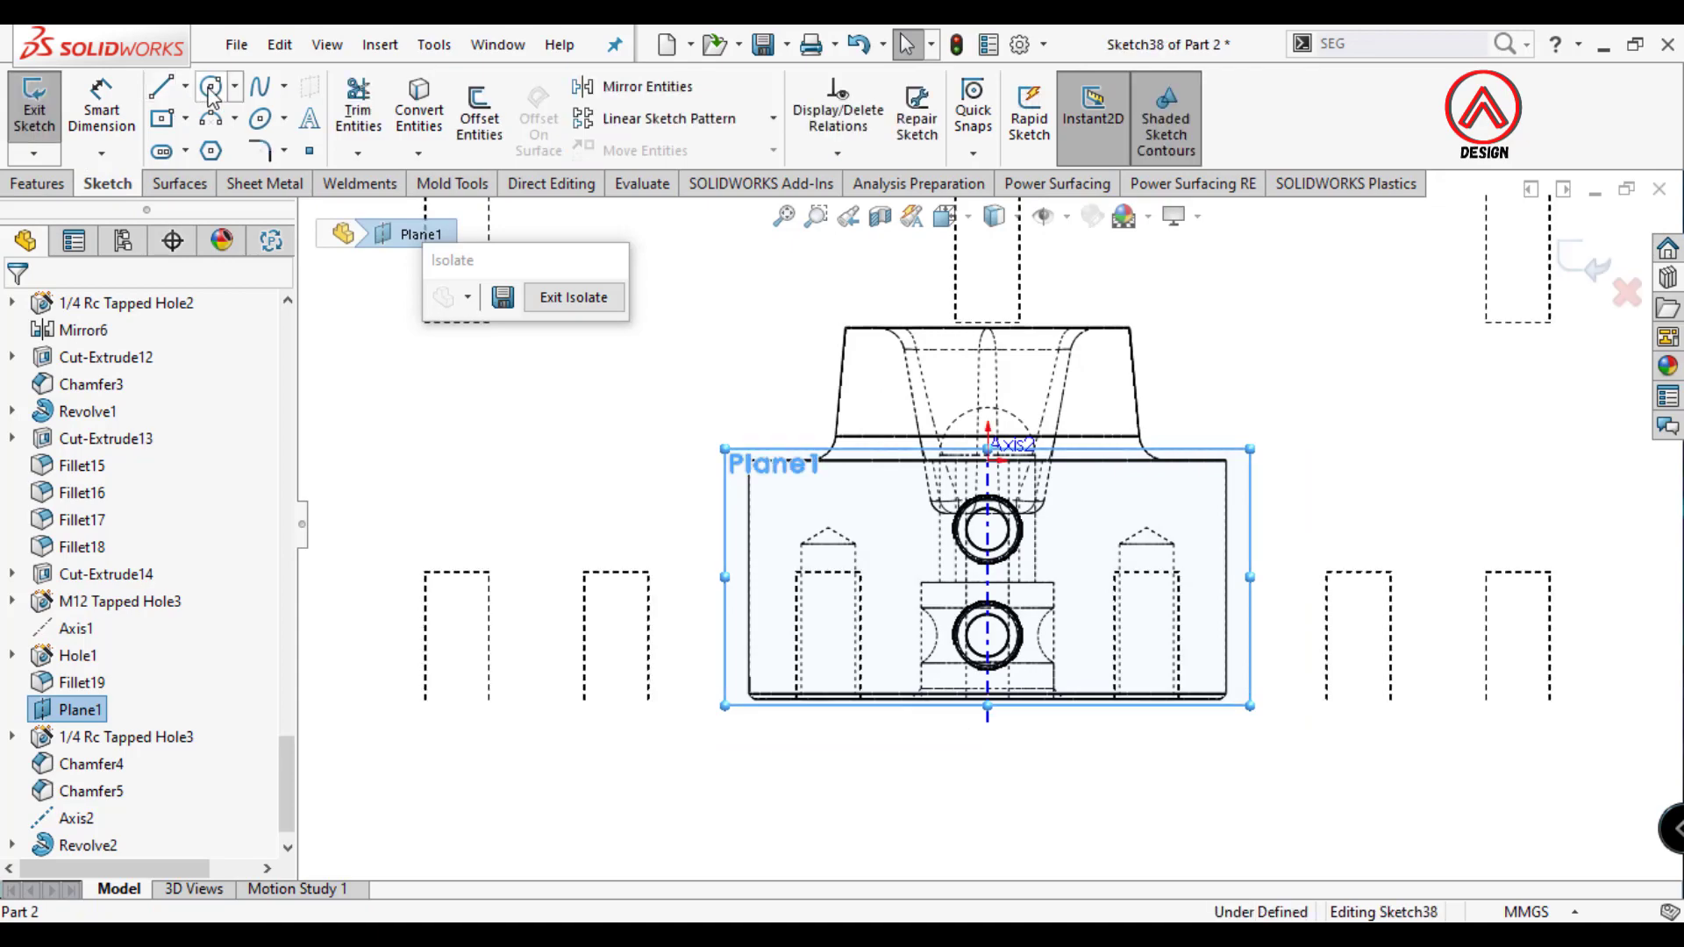
Sketch an Ø8 circle centred on the lower hole.
left_click(210, 86)
scroll(1036, 669, "down", 3)
left_click(878, 540)
left_click(879, 506)
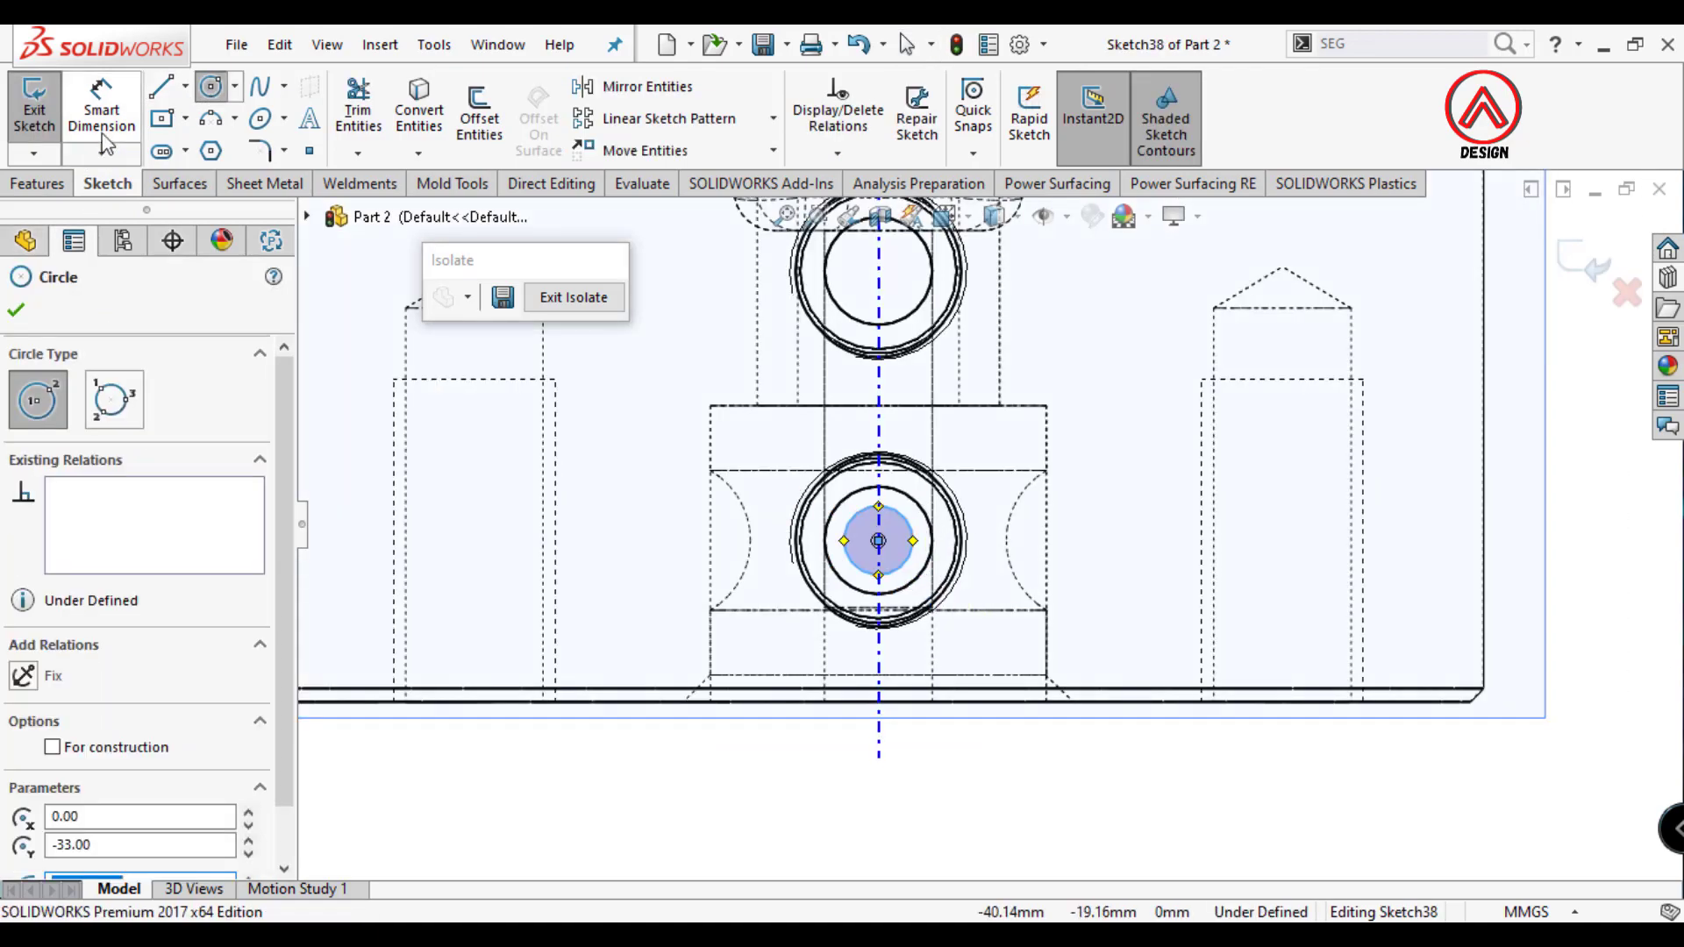
left_click(881, 513)
left_click(982, 430)
type("853385mm")
key("Return")
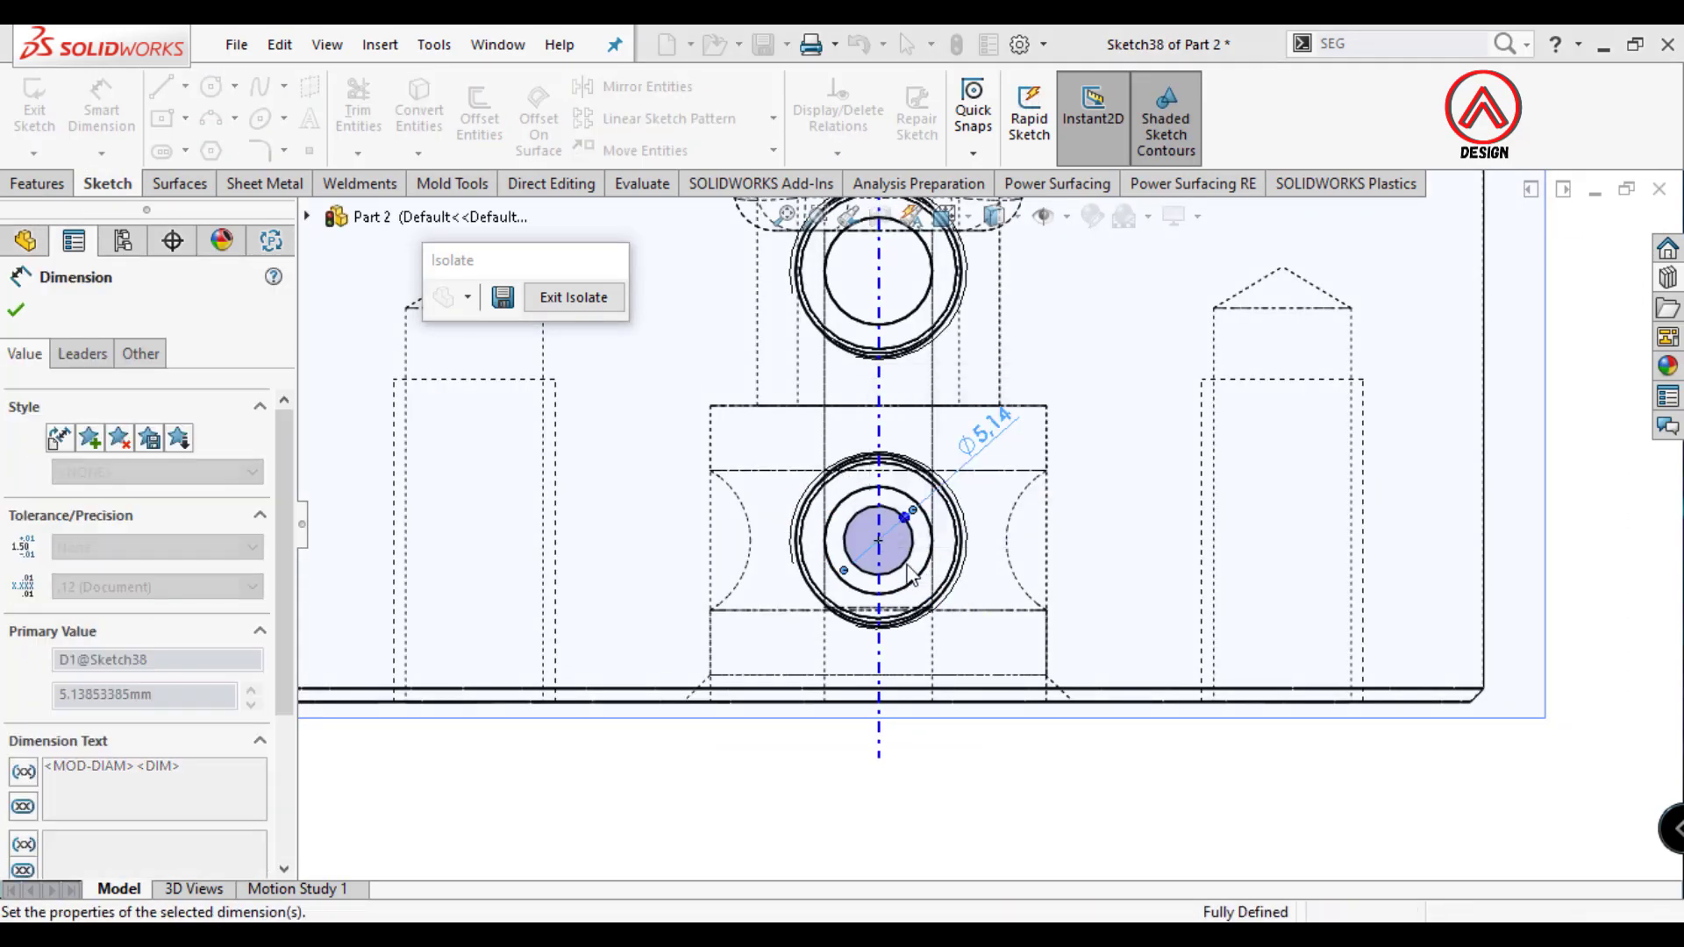
mouse_move(982, 430)
middle_mouse_down()
mouse_move(906, 589)
mouse_move(834, 605)
middle_mouse_up()
Extrude-cut the circle Through All, limited by Feature Scope to the Revolve2 body.
left_click(37, 184)
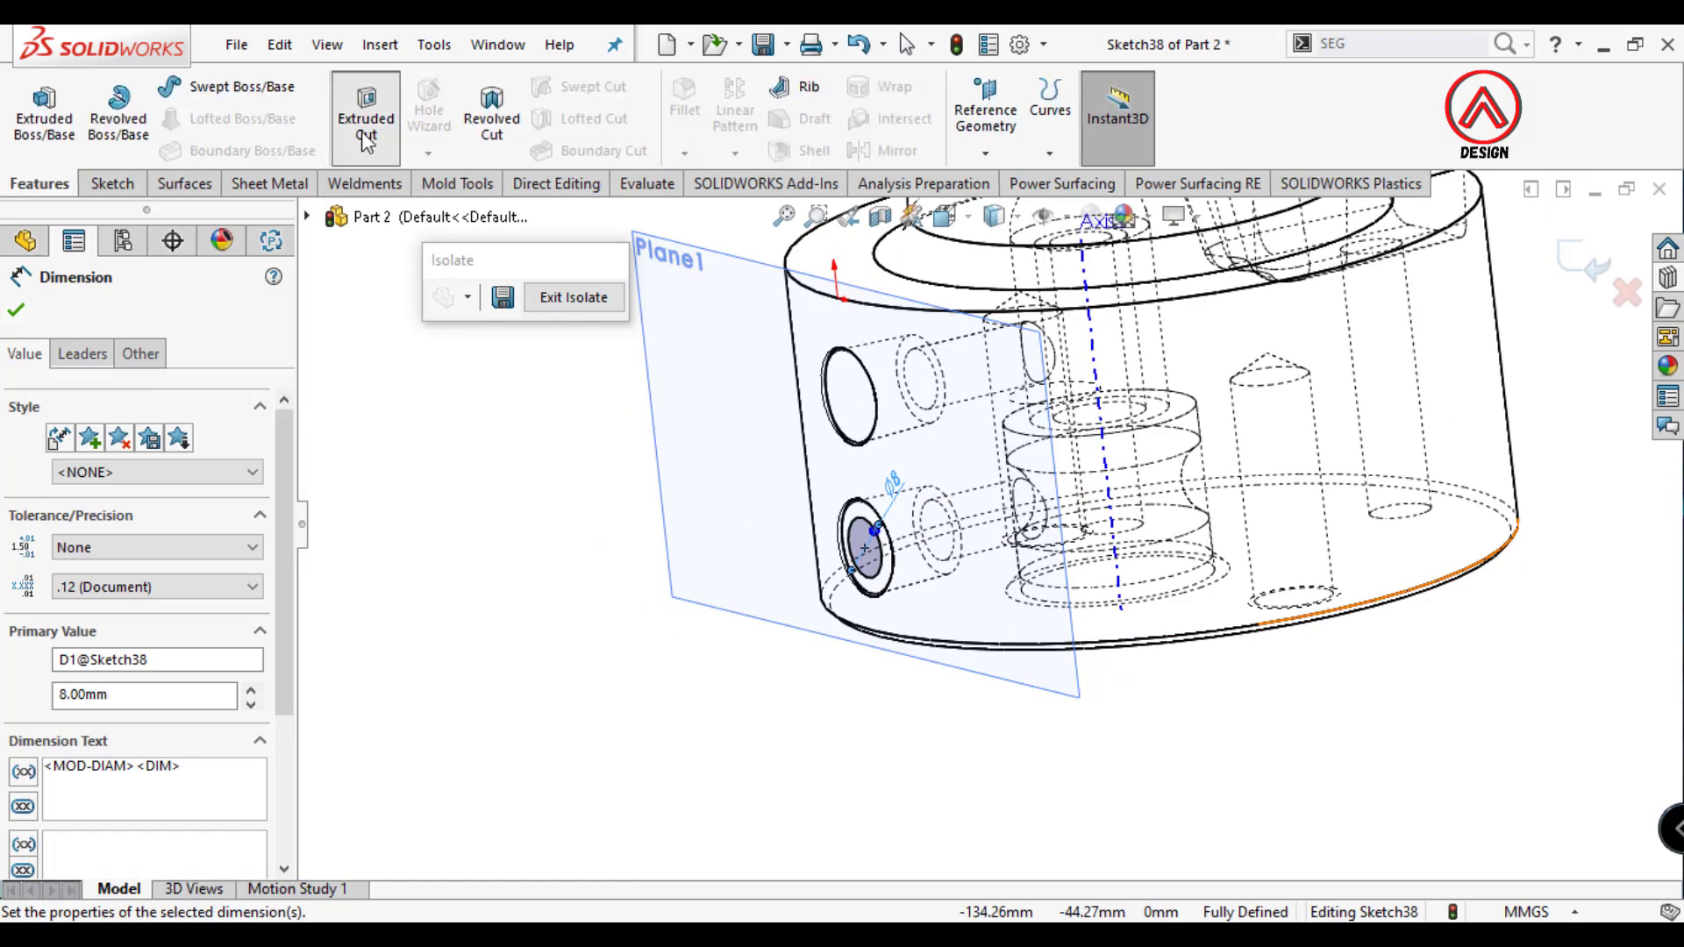
left_click(364, 114)
left_click(114, 459)
left_click(120, 502)
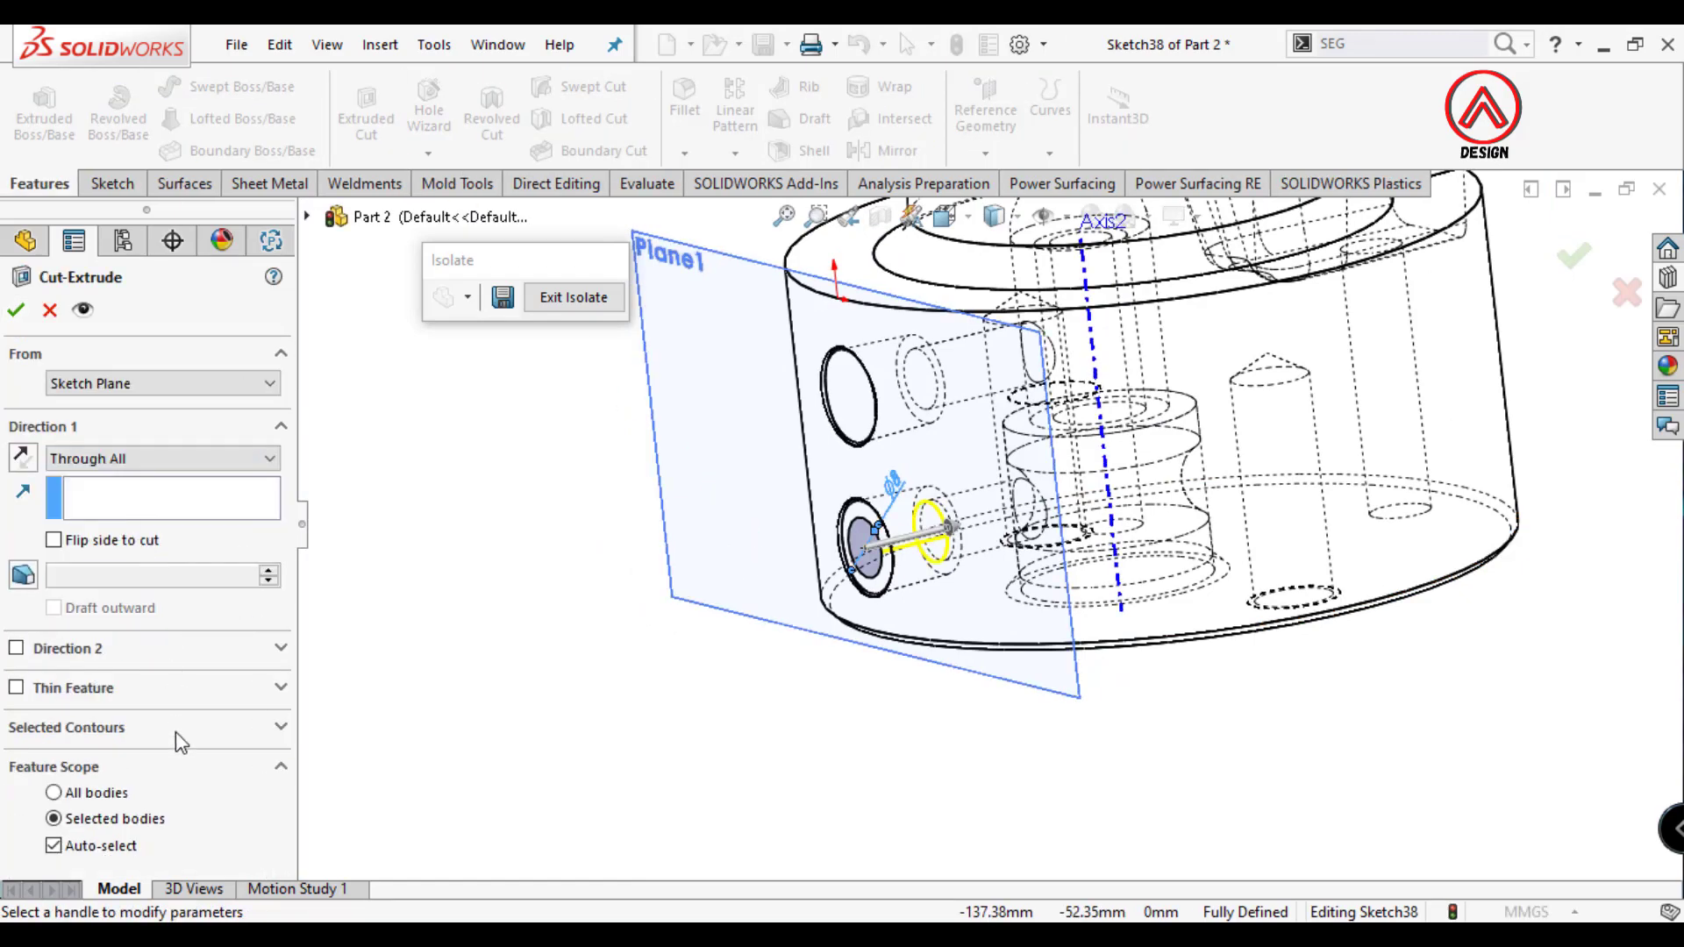
left_click(68, 849)
middle_click_drag(964, 526, 1177, 624)
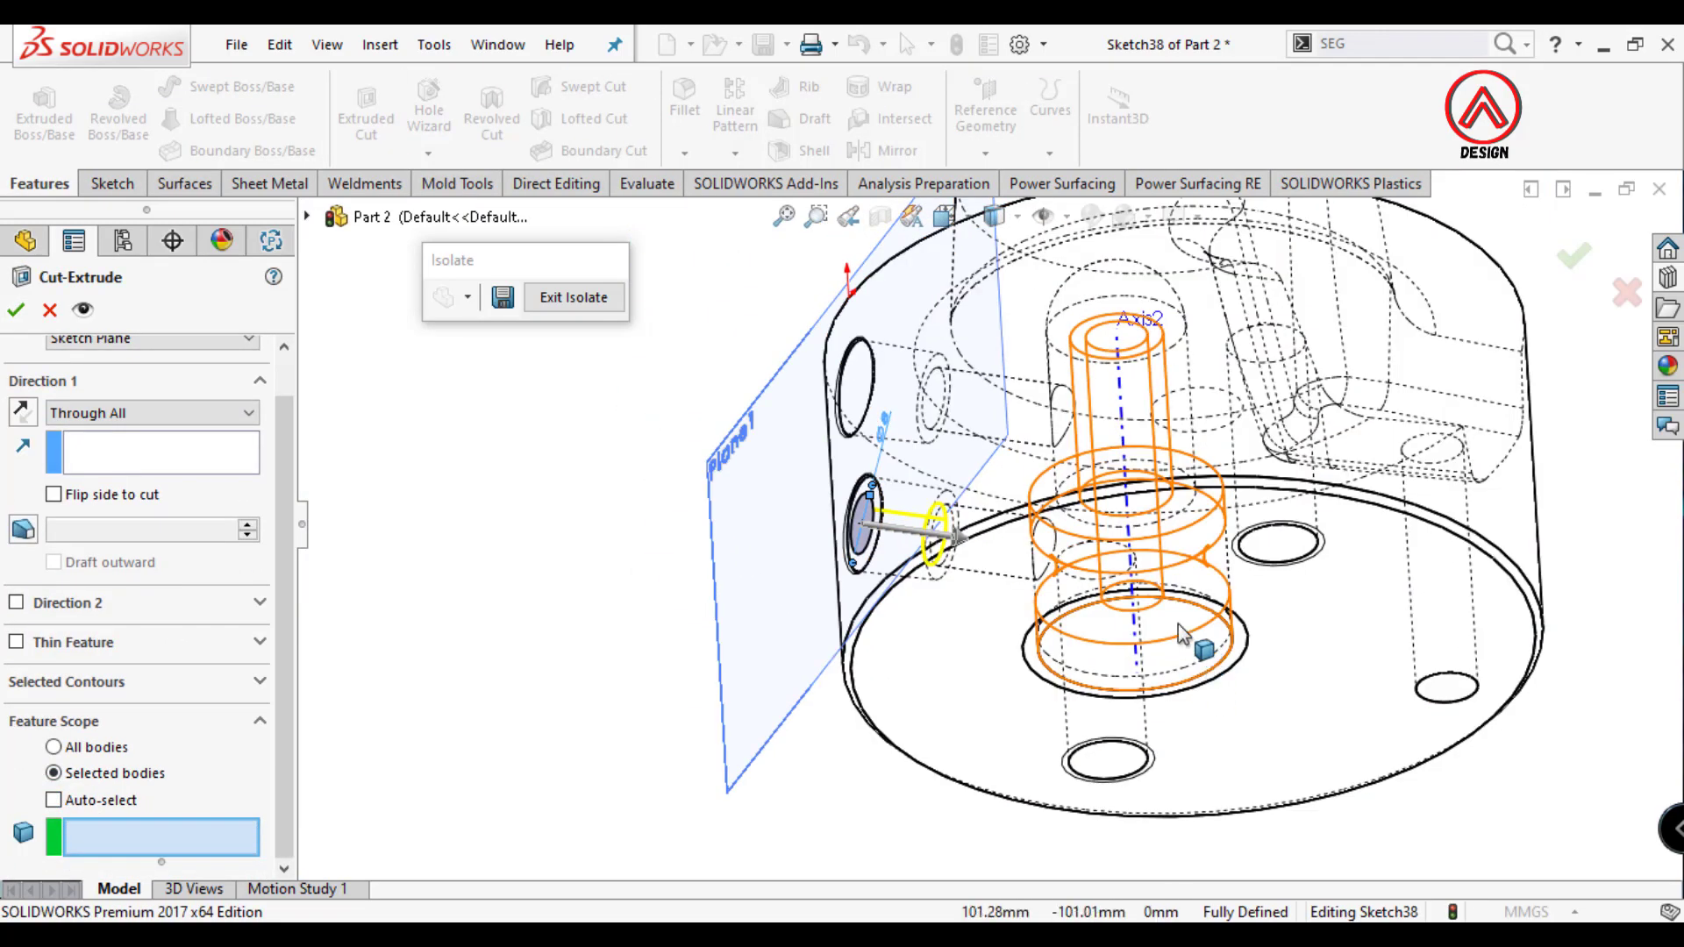
left_click(1177, 623)
left_click(15, 309)
middle_click_drag(965, 491, 1016, 623)
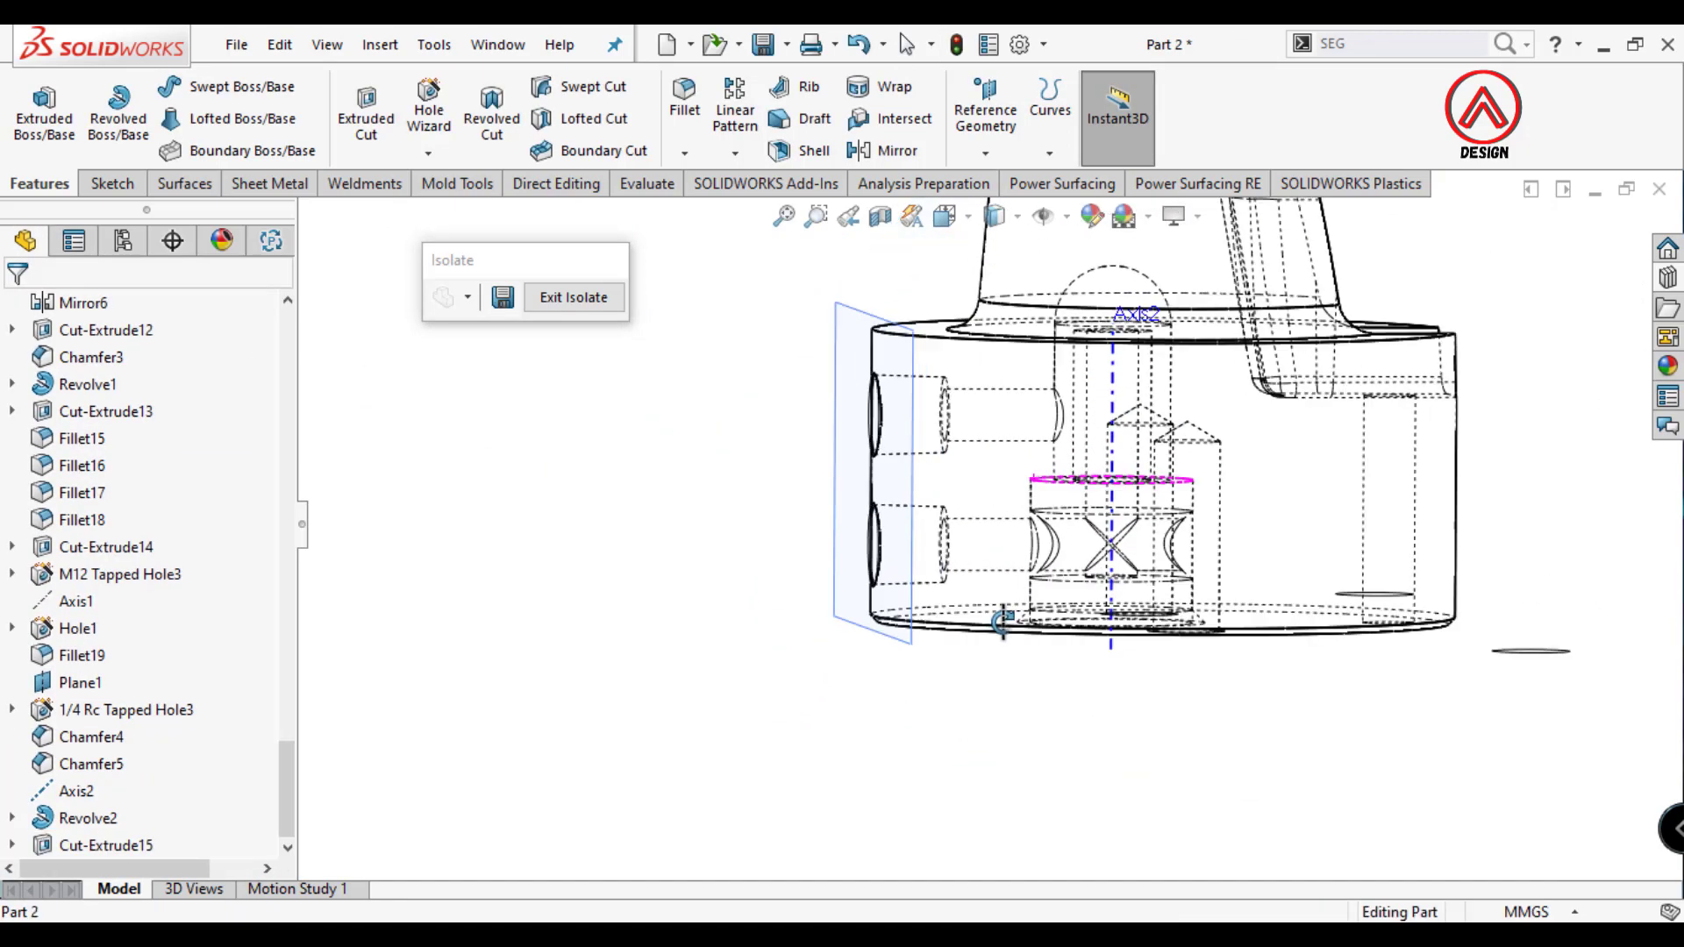
Switch the model to shaded display and orbit to look down on the bushing's top face.
left_click(1017, 215)
left_click(994, 245)
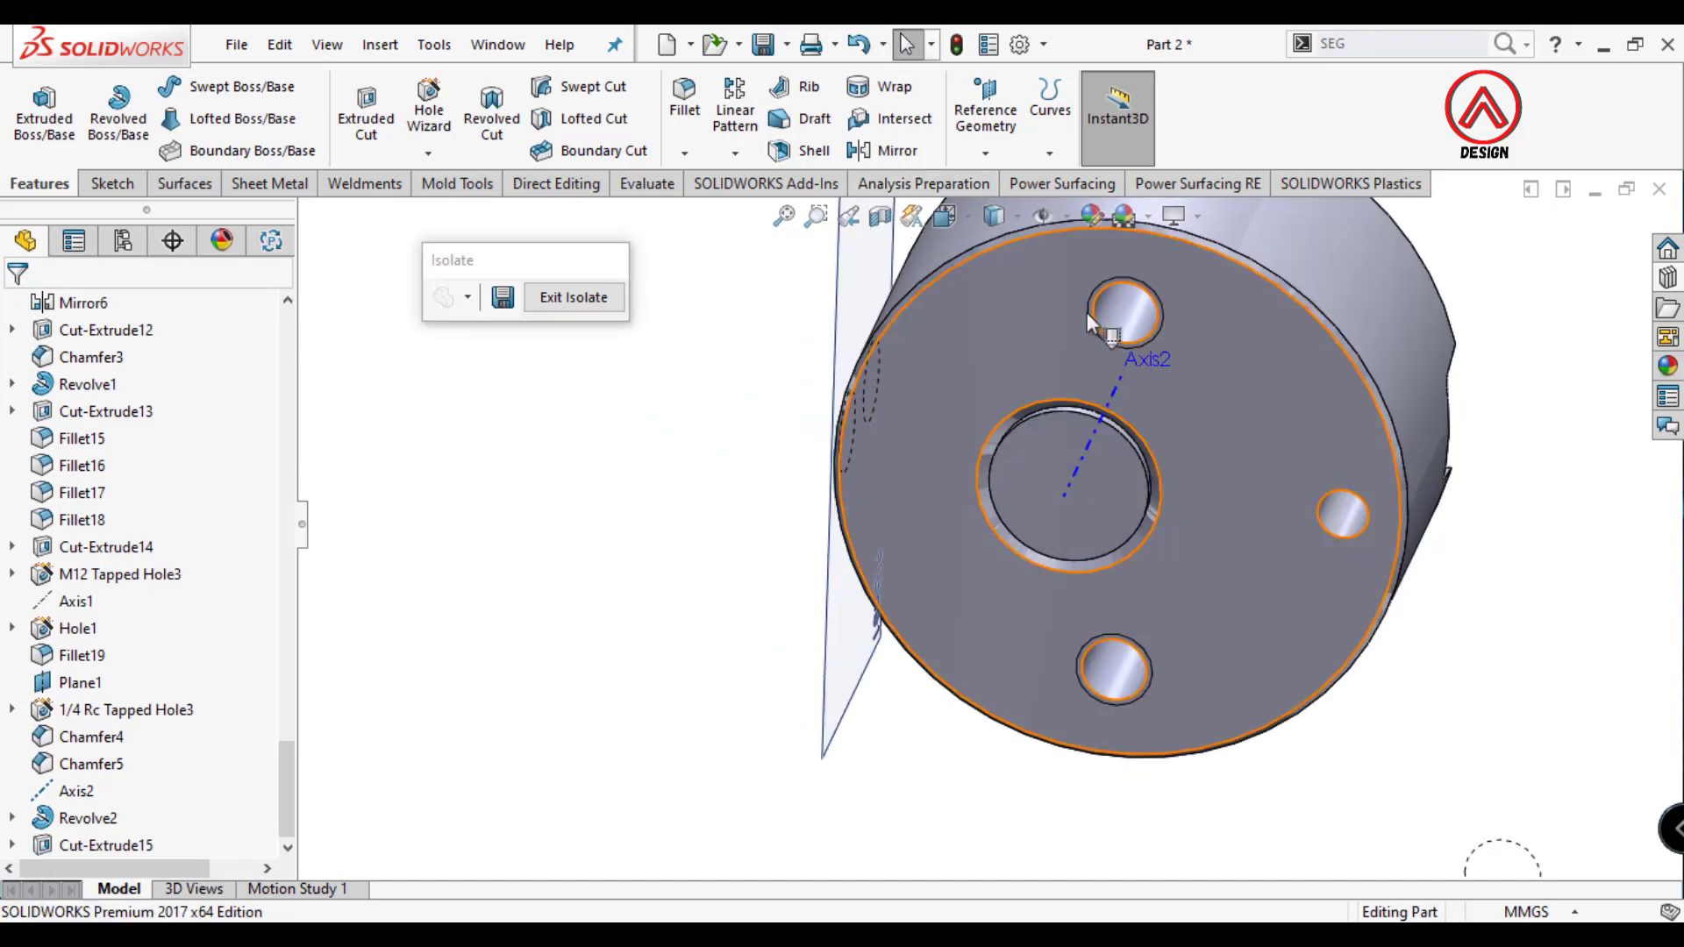
middle_click_drag(1035, 368, 1086, 272)
scroll(1088, 272, "down", 3)
scroll(1014, 450, "down", 3)
Chamfer the central hole's top edge at 1 mm × 45°.
left_click(684, 152)
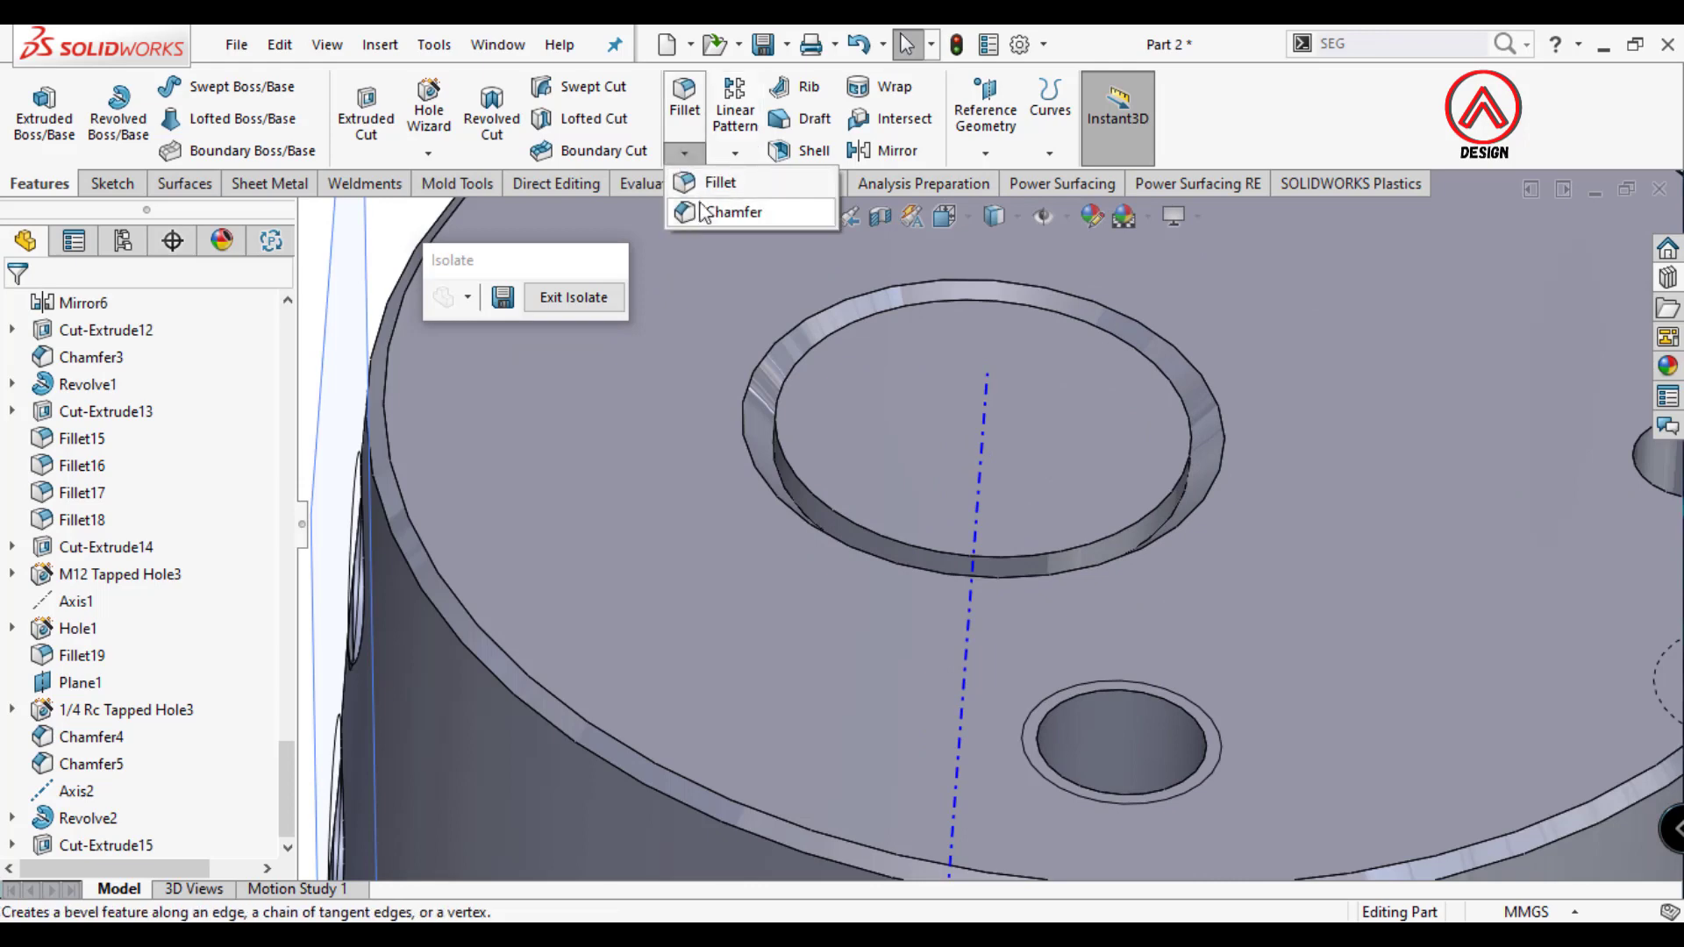
left_click(715, 210)
left_click(810, 485)
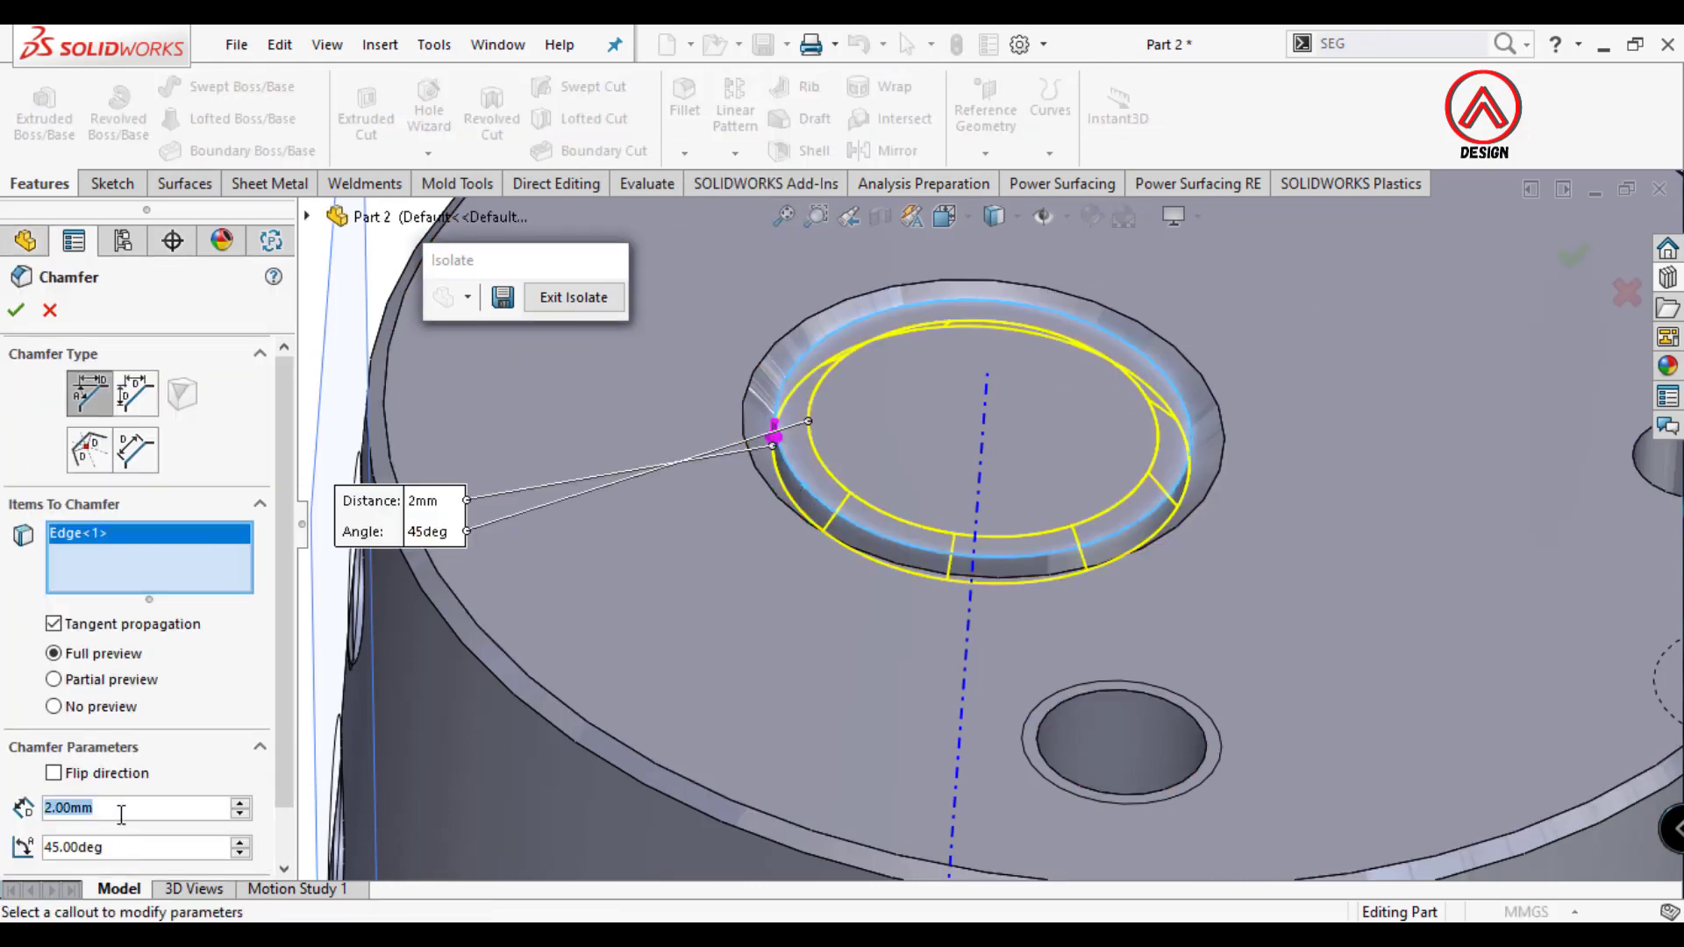
scroll(122, 813, "down", 1)
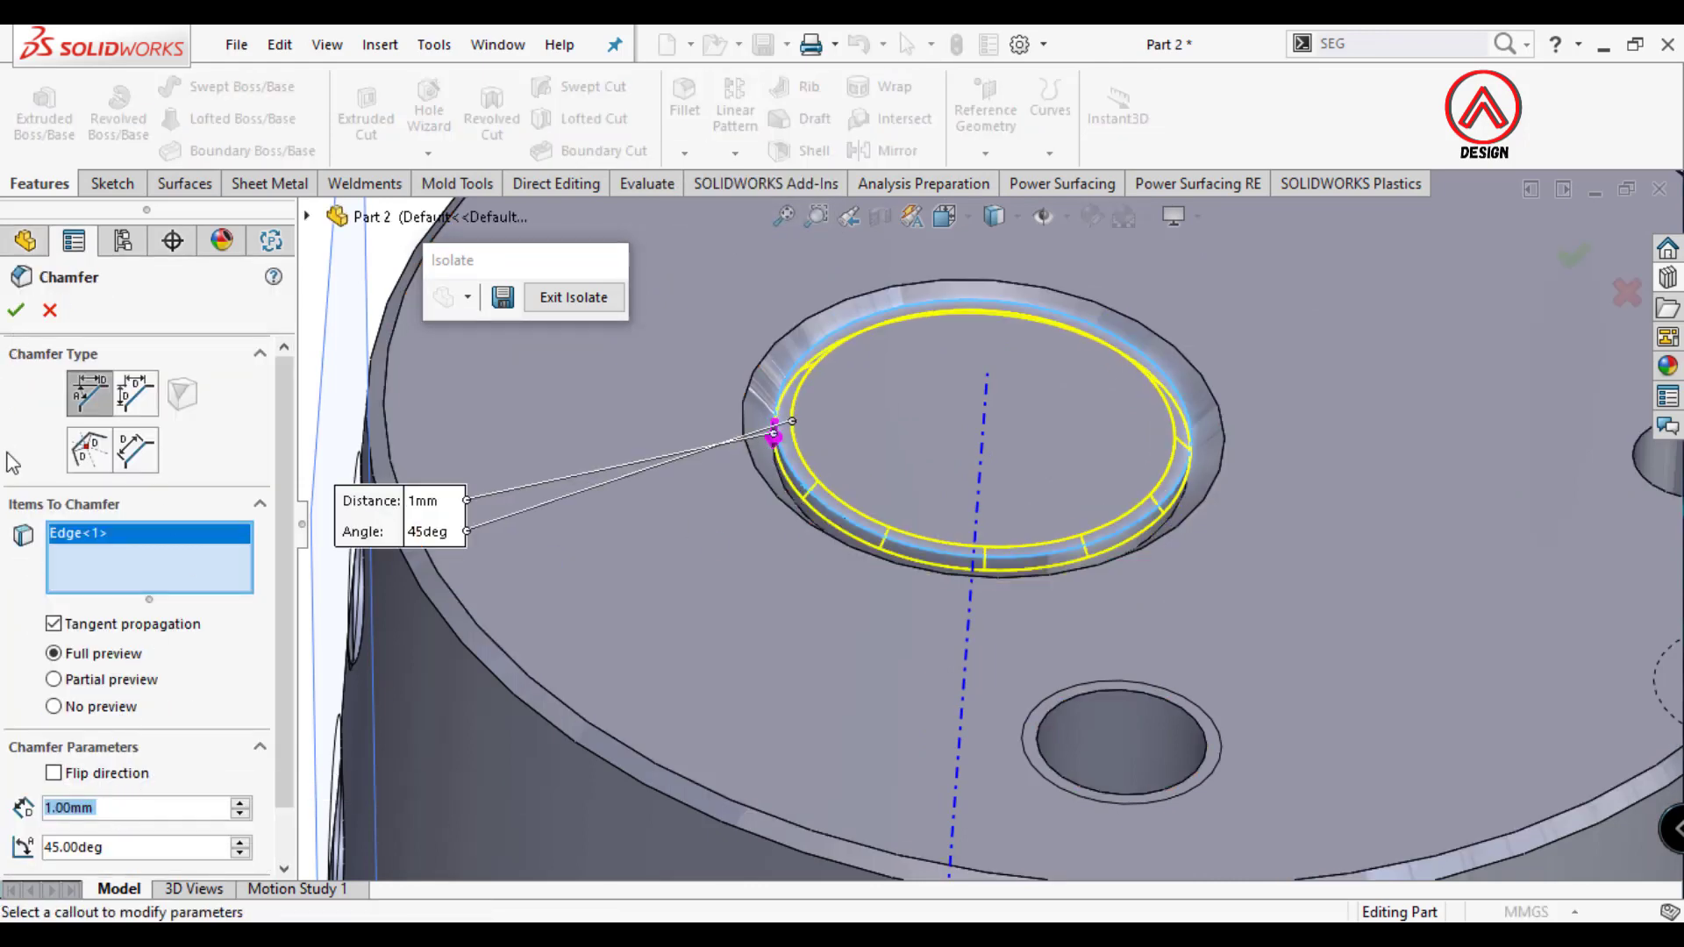
left_click(15, 311)
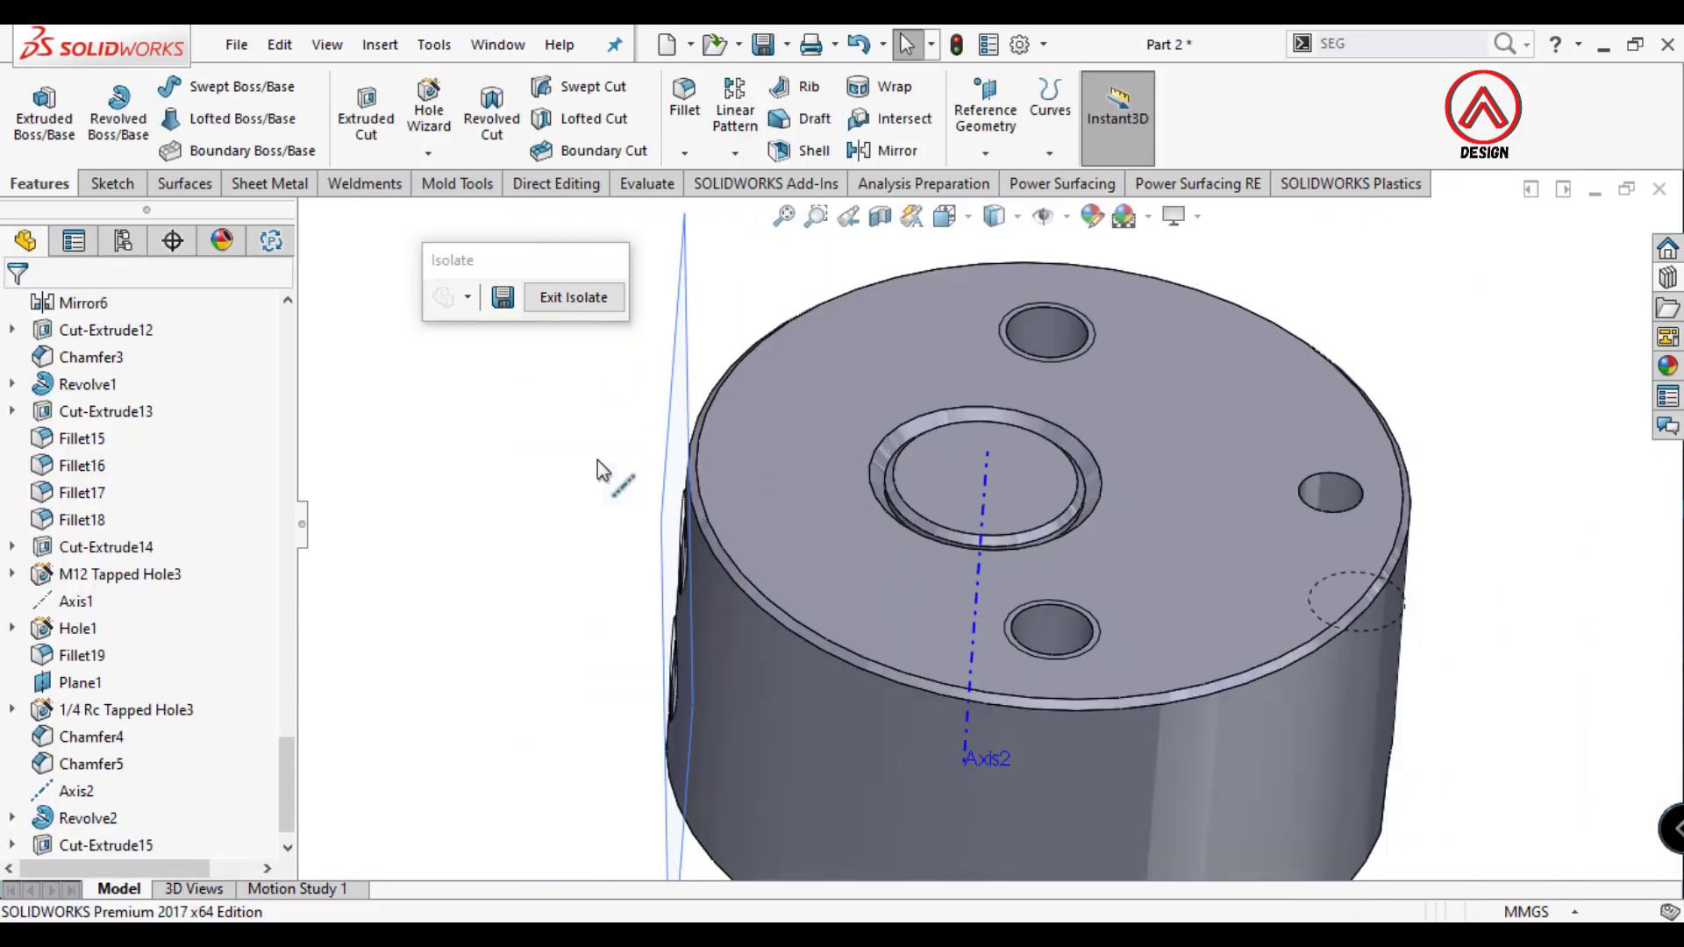
Reopen Chamfer6 to check its settings and orbit the part to a new angle.
scroll(79, 853, "down", 1)
left_click(83, 846)
left_click(93, 770)
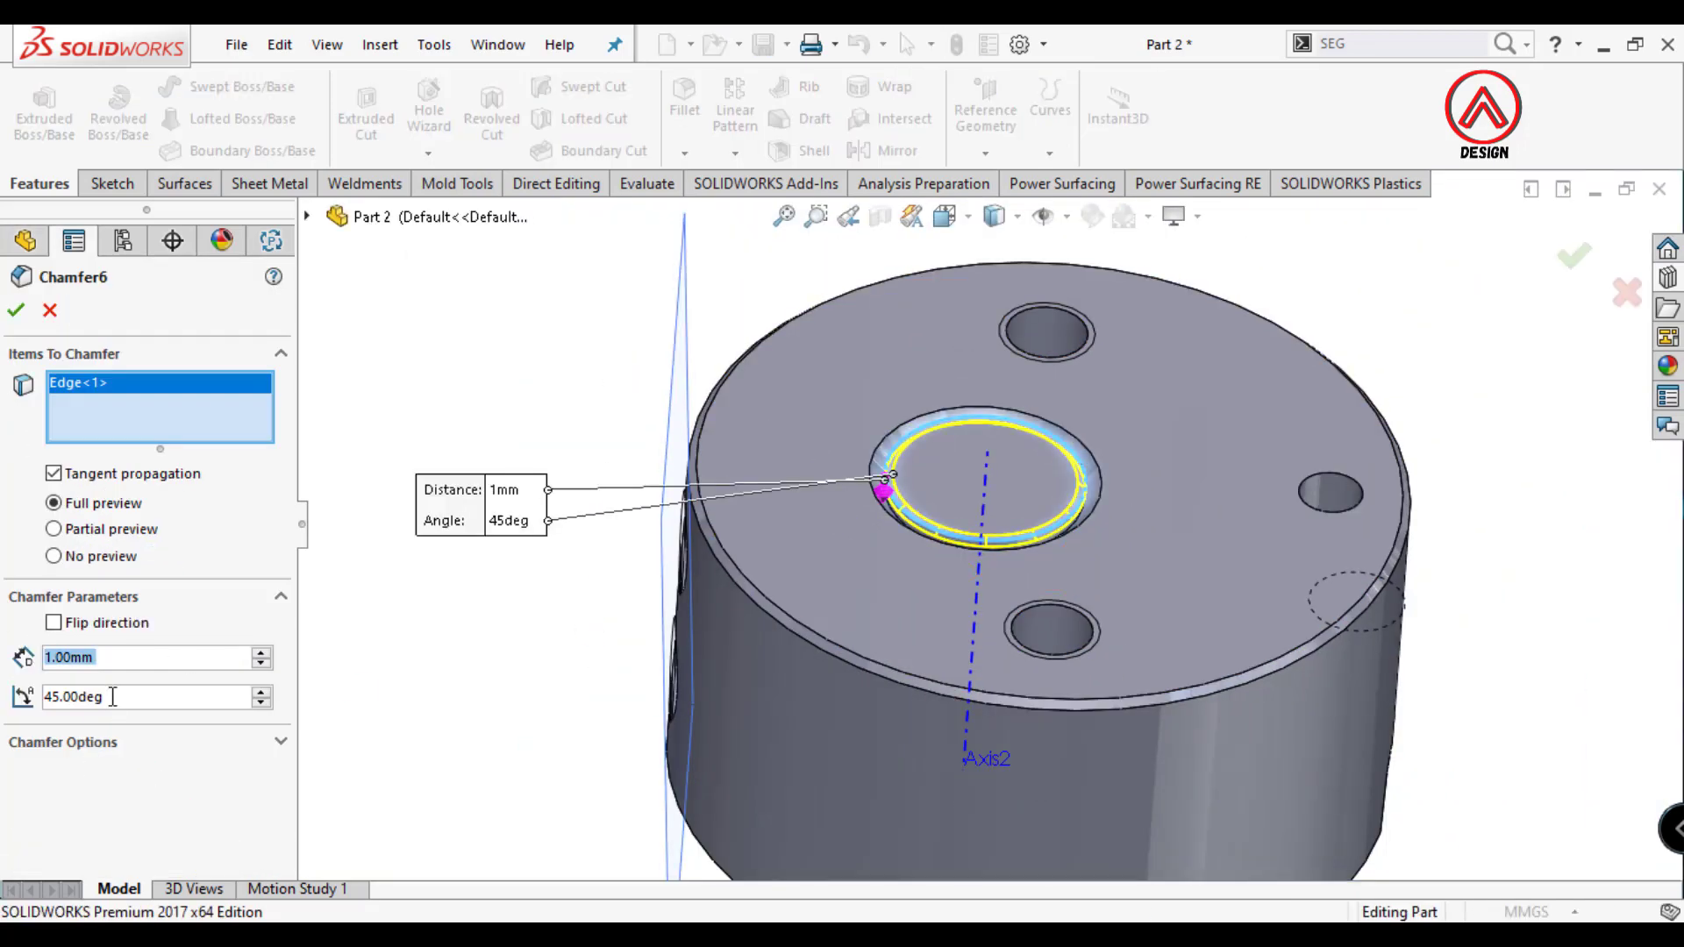
mouse_move(1087, 412)
middle_mouse_down()
mouse_move(991, 401)
mouse_move(965, 699)
middle_mouse_up()
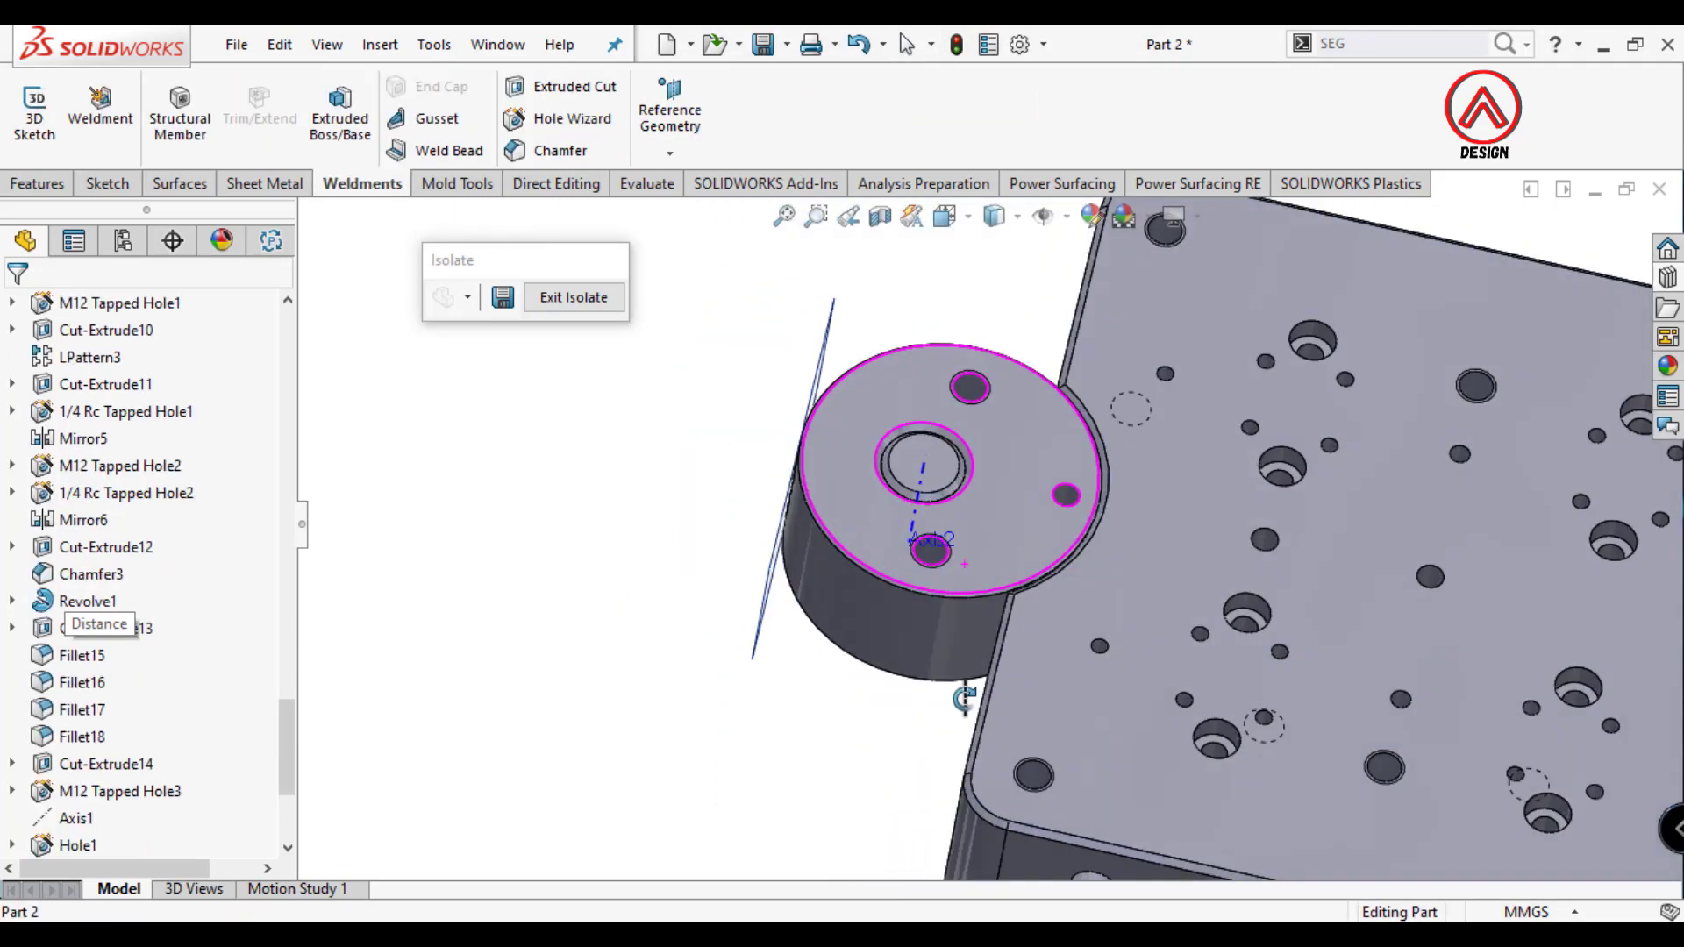
Add a 3 mm weld bead on the central hole's chamfer face.
key("Escape")
scroll(1008, 605, "down", 5)
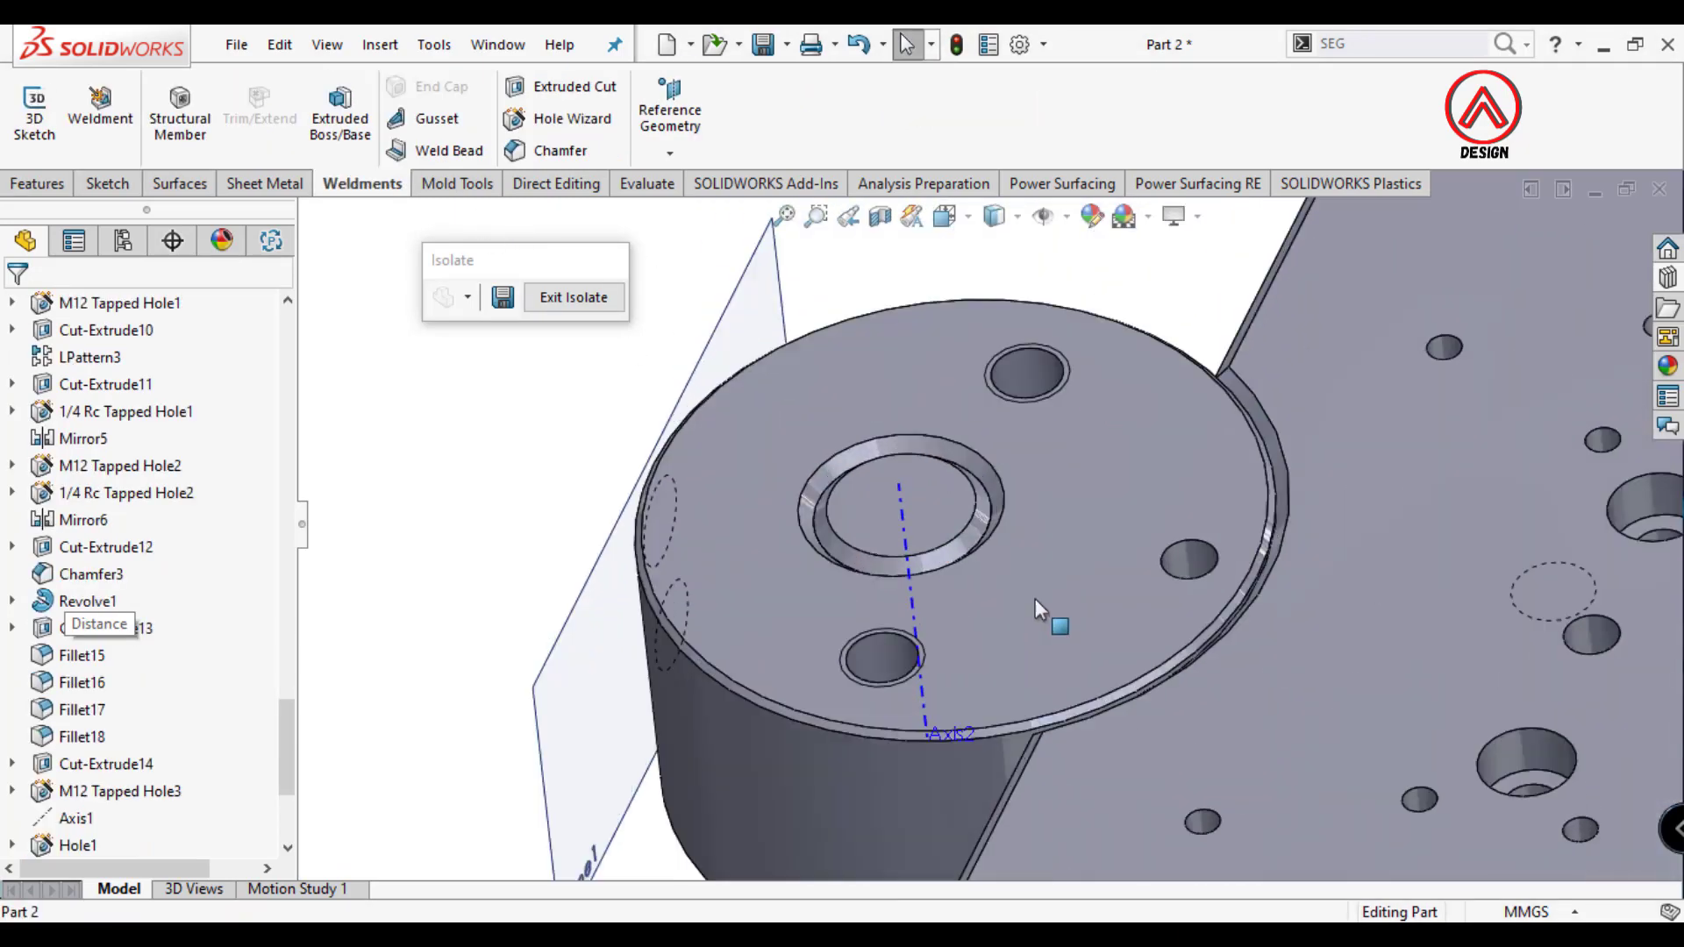
left_click(453, 149)
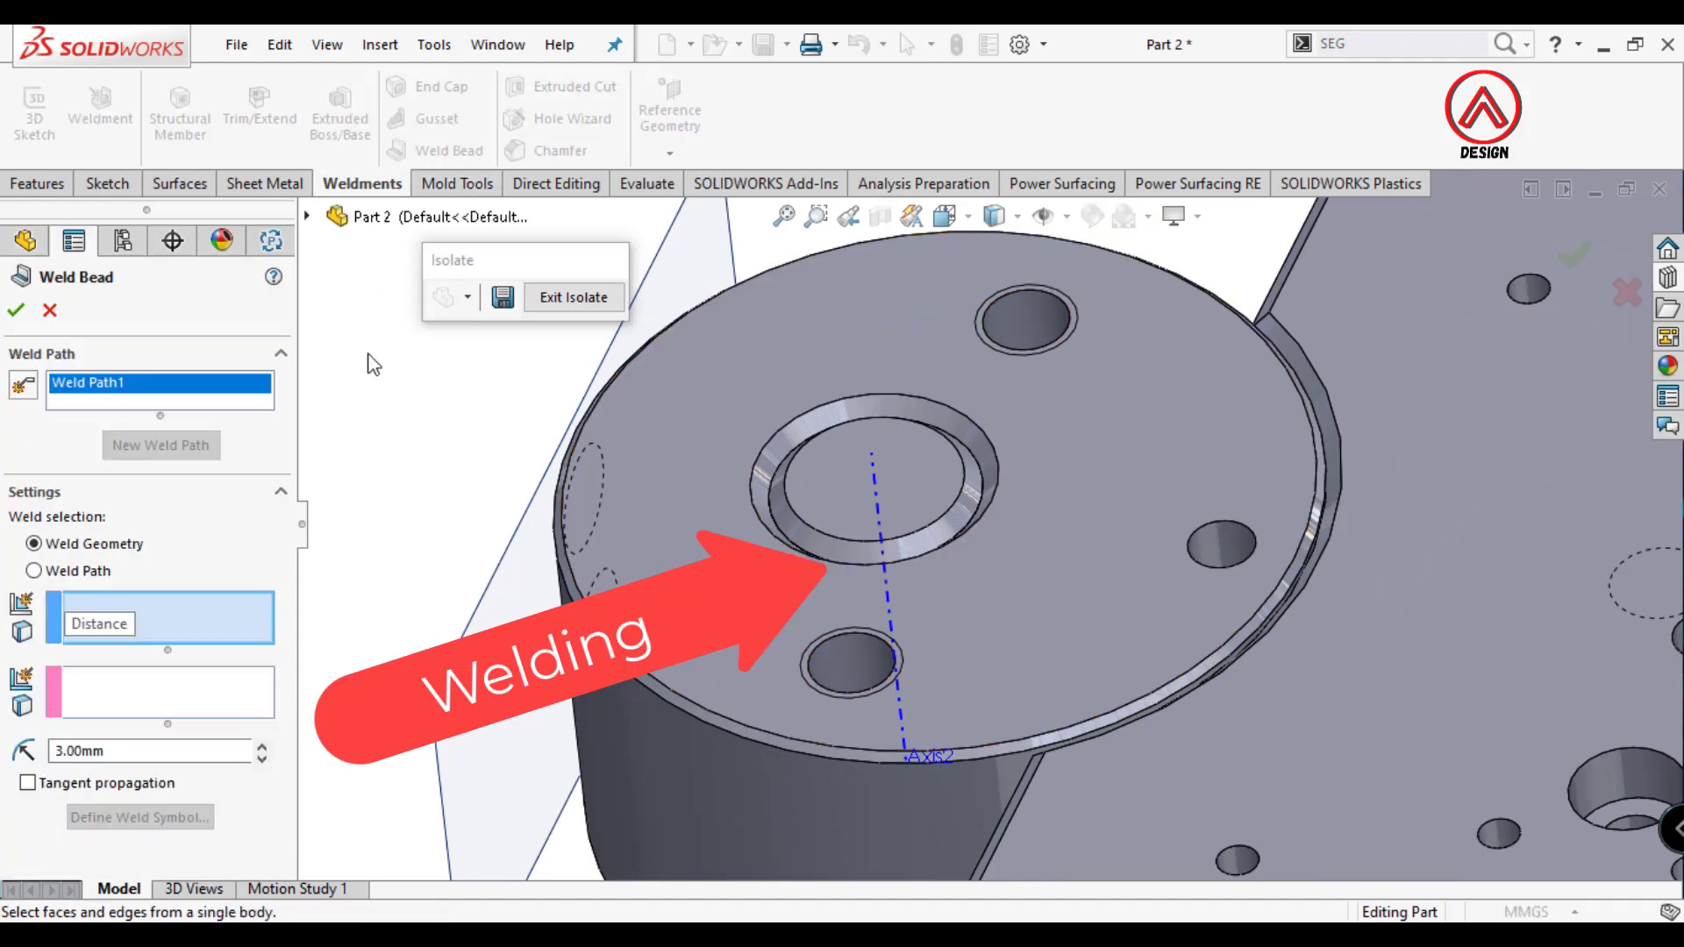
left_click(766, 517)
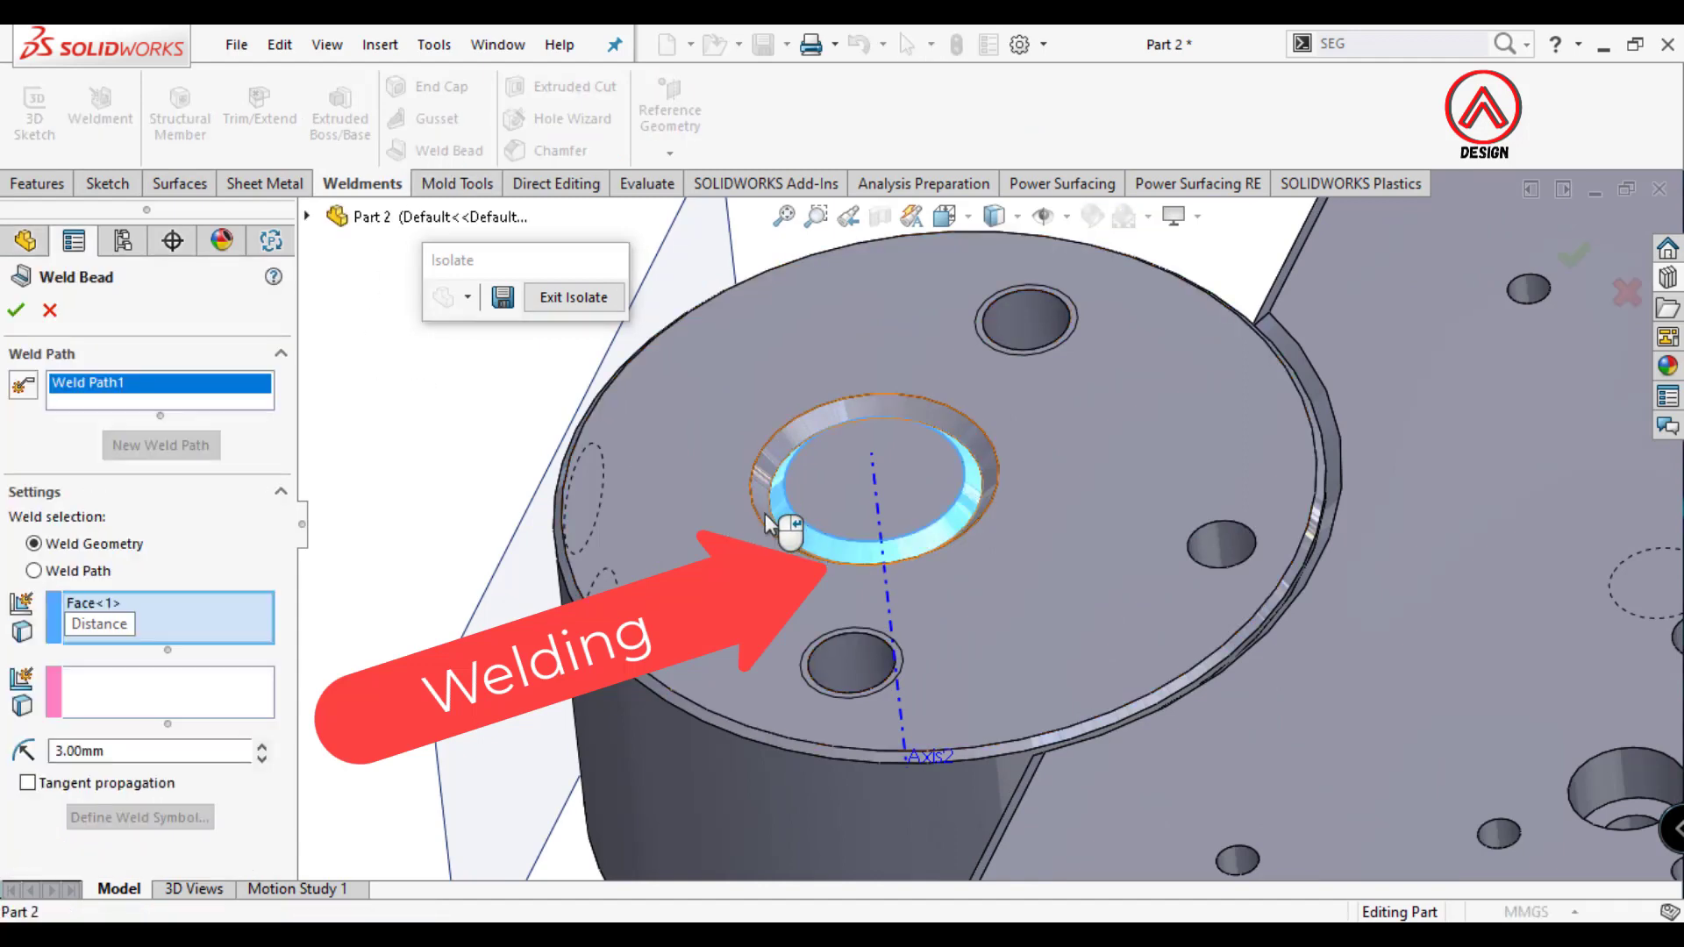
left_click(16, 310)
Orbit the model to inspect the weld and bring up the reference-item visibility options.
mouse_move(918, 465)
middle_mouse_down()
mouse_move(884, 387)
mouse_move(929, 351)
middle_mouse_up()
left_click(1067, 215)
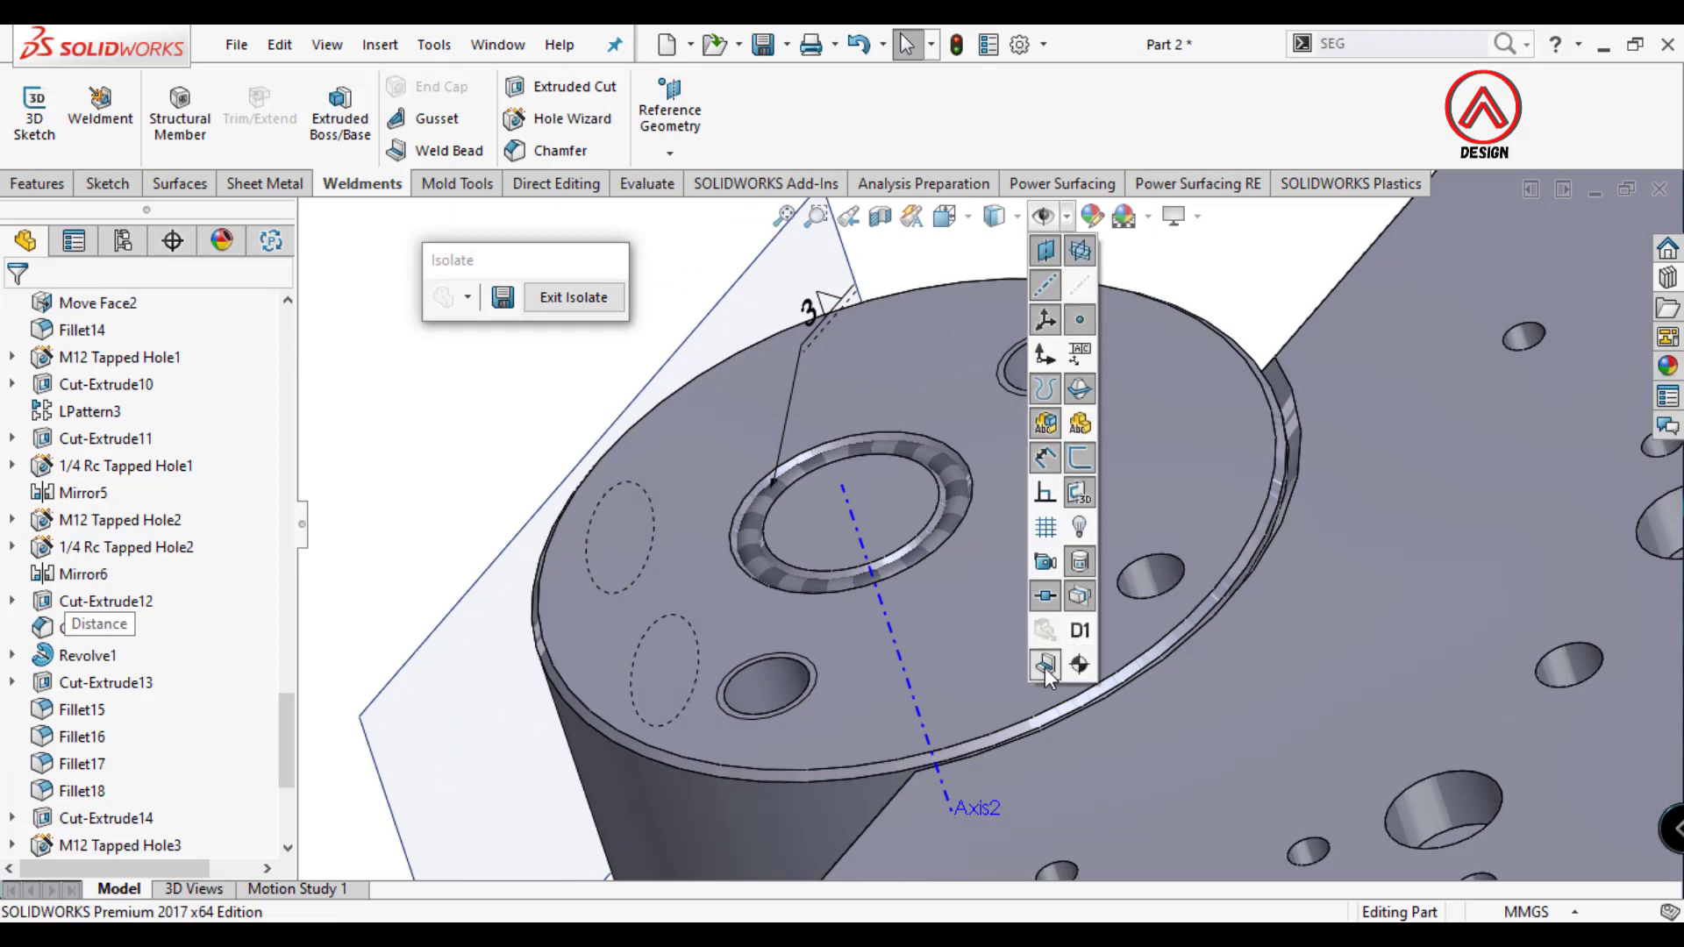
mouse_move(478, 429)
middle_mouse_down()
mouse_move(998, 575)
mouse_move(840, 559)
middle_mouse_up()
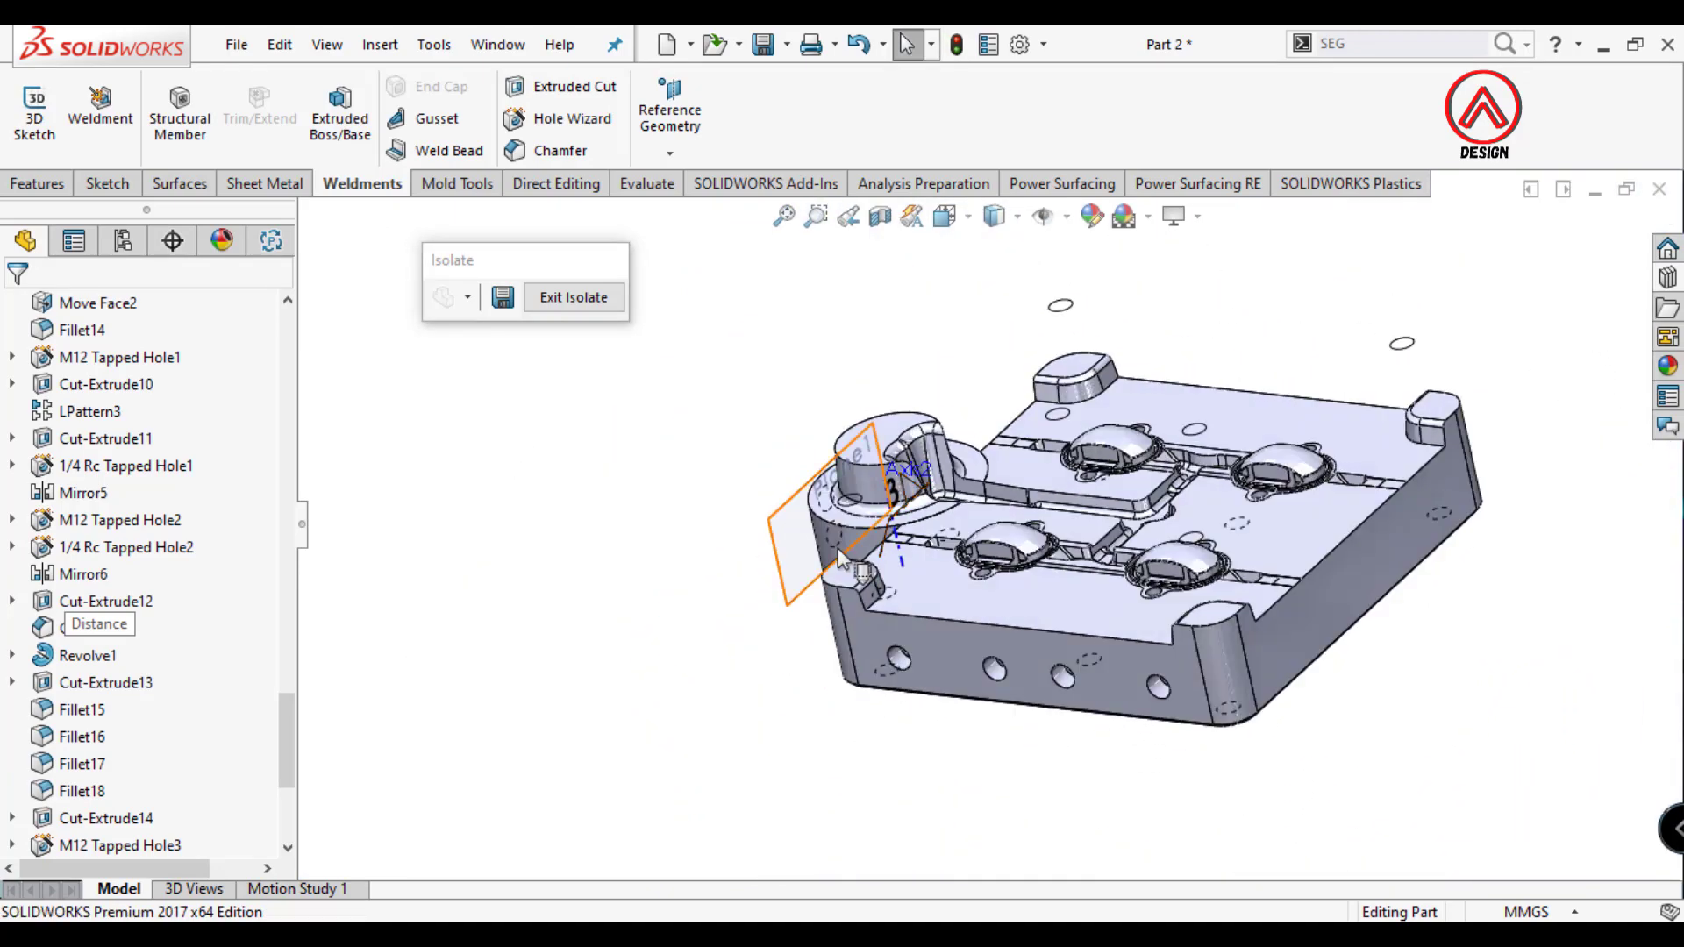
Hide Plane1 and Axis2 and show Axis1 on the mold plate.
left_click(840, 560)
left_click(860, 480)
middle_click_drag(978, 518, 919, 430)
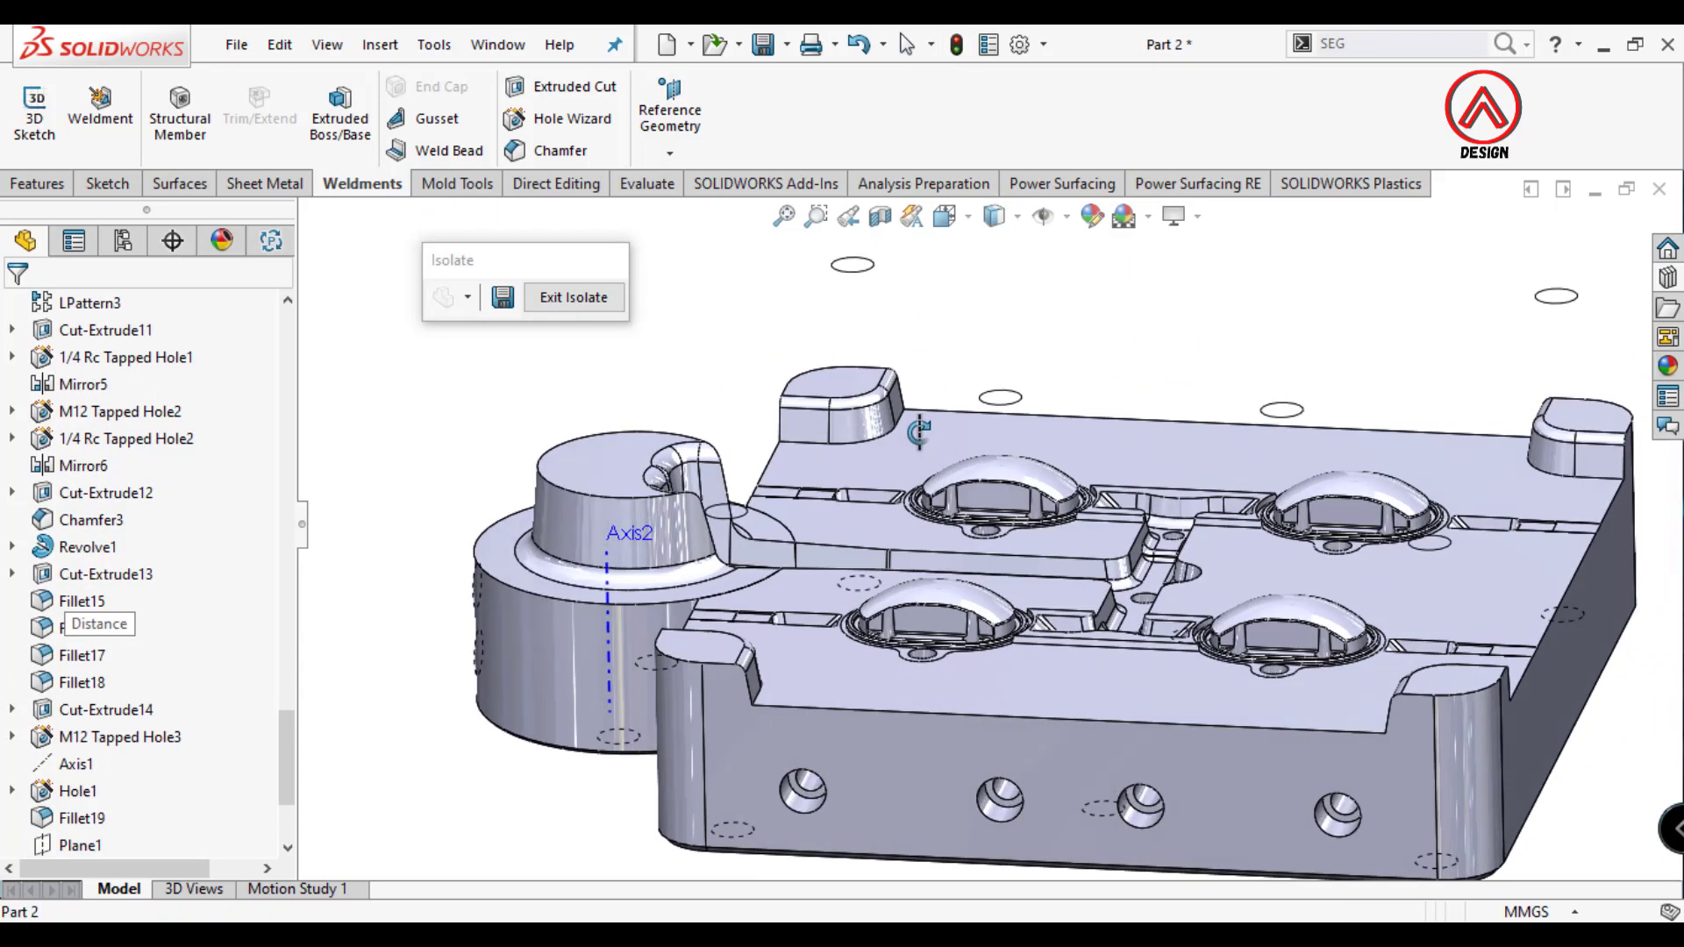
left_click(605, 640)
left_click(667, 517)
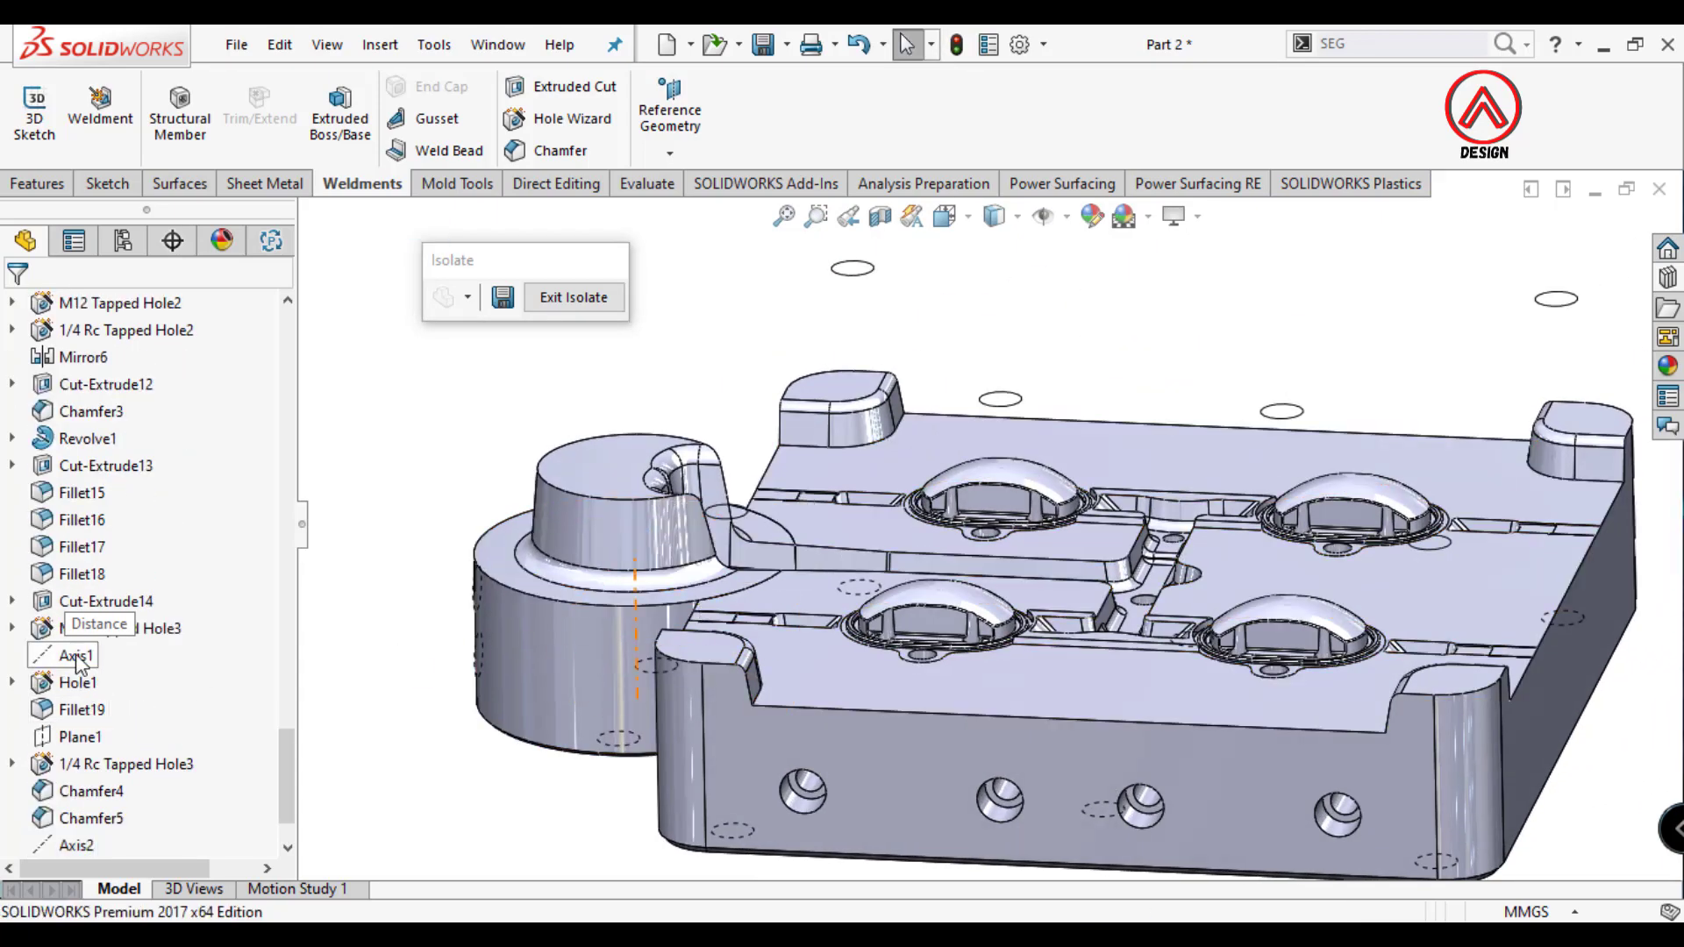
left_click(98, 618)
scroll(946, 527, "up", 3)
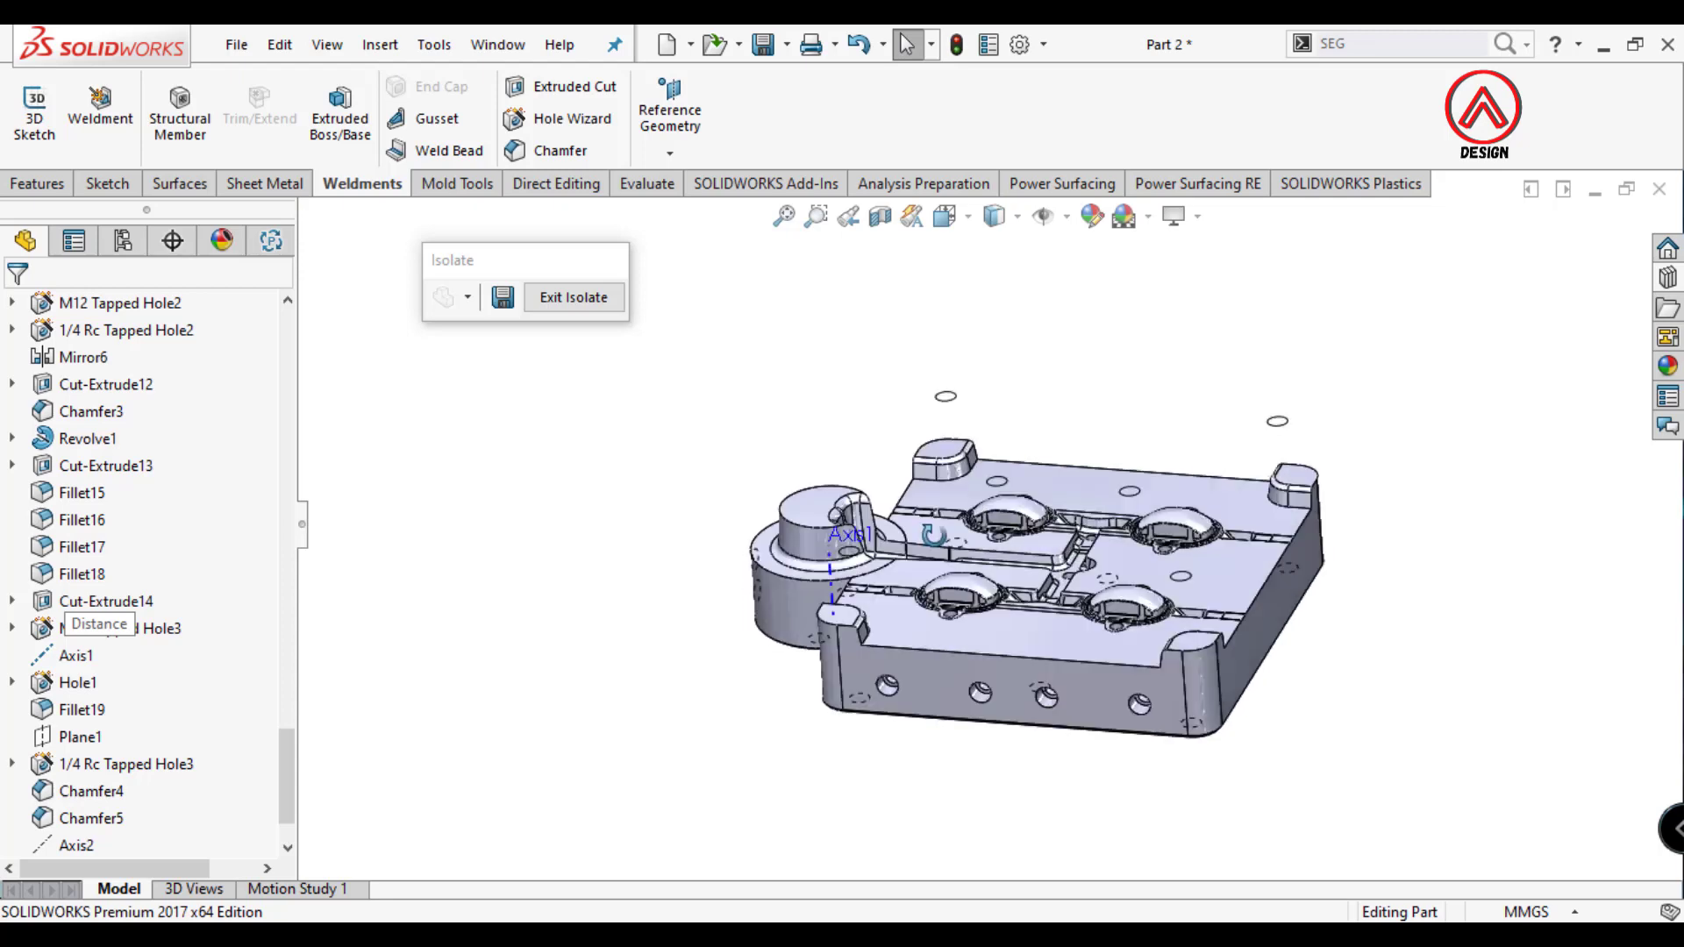
middle_click_drag(945, 526, 945, 412)
Switch to the Front view and start a new sketch on the Right Plane.
left_click(945, 216)
left_click(1088, 367)
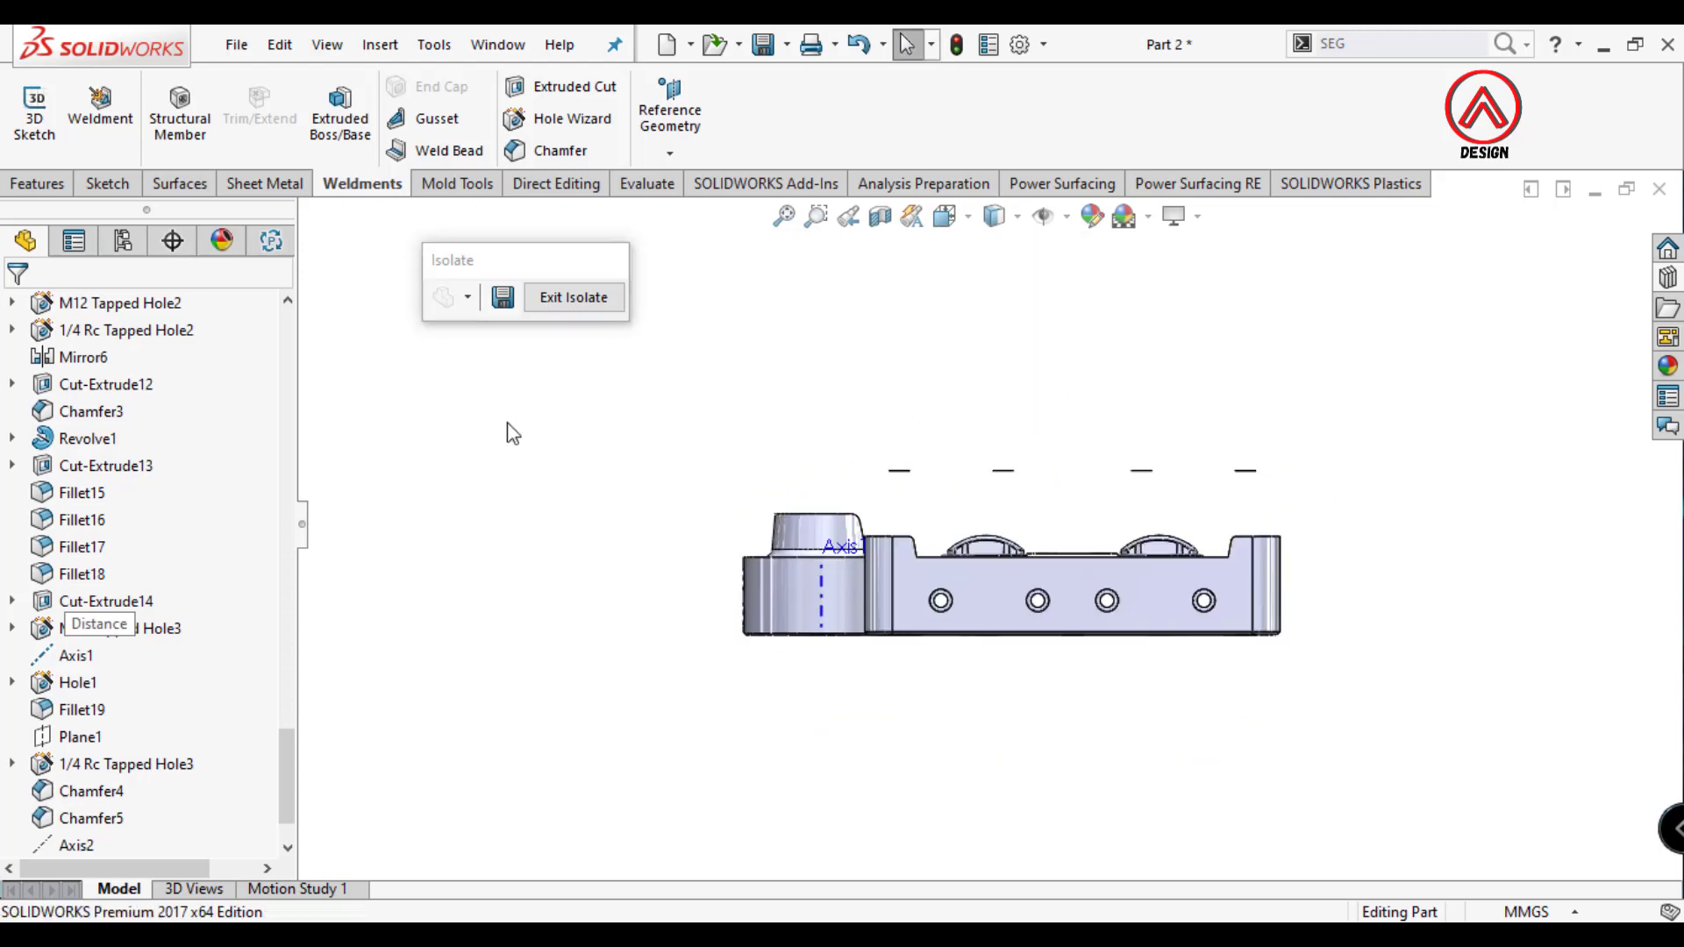
left_click_drag(290, 757, 290, 351)
left_click(79, 845)
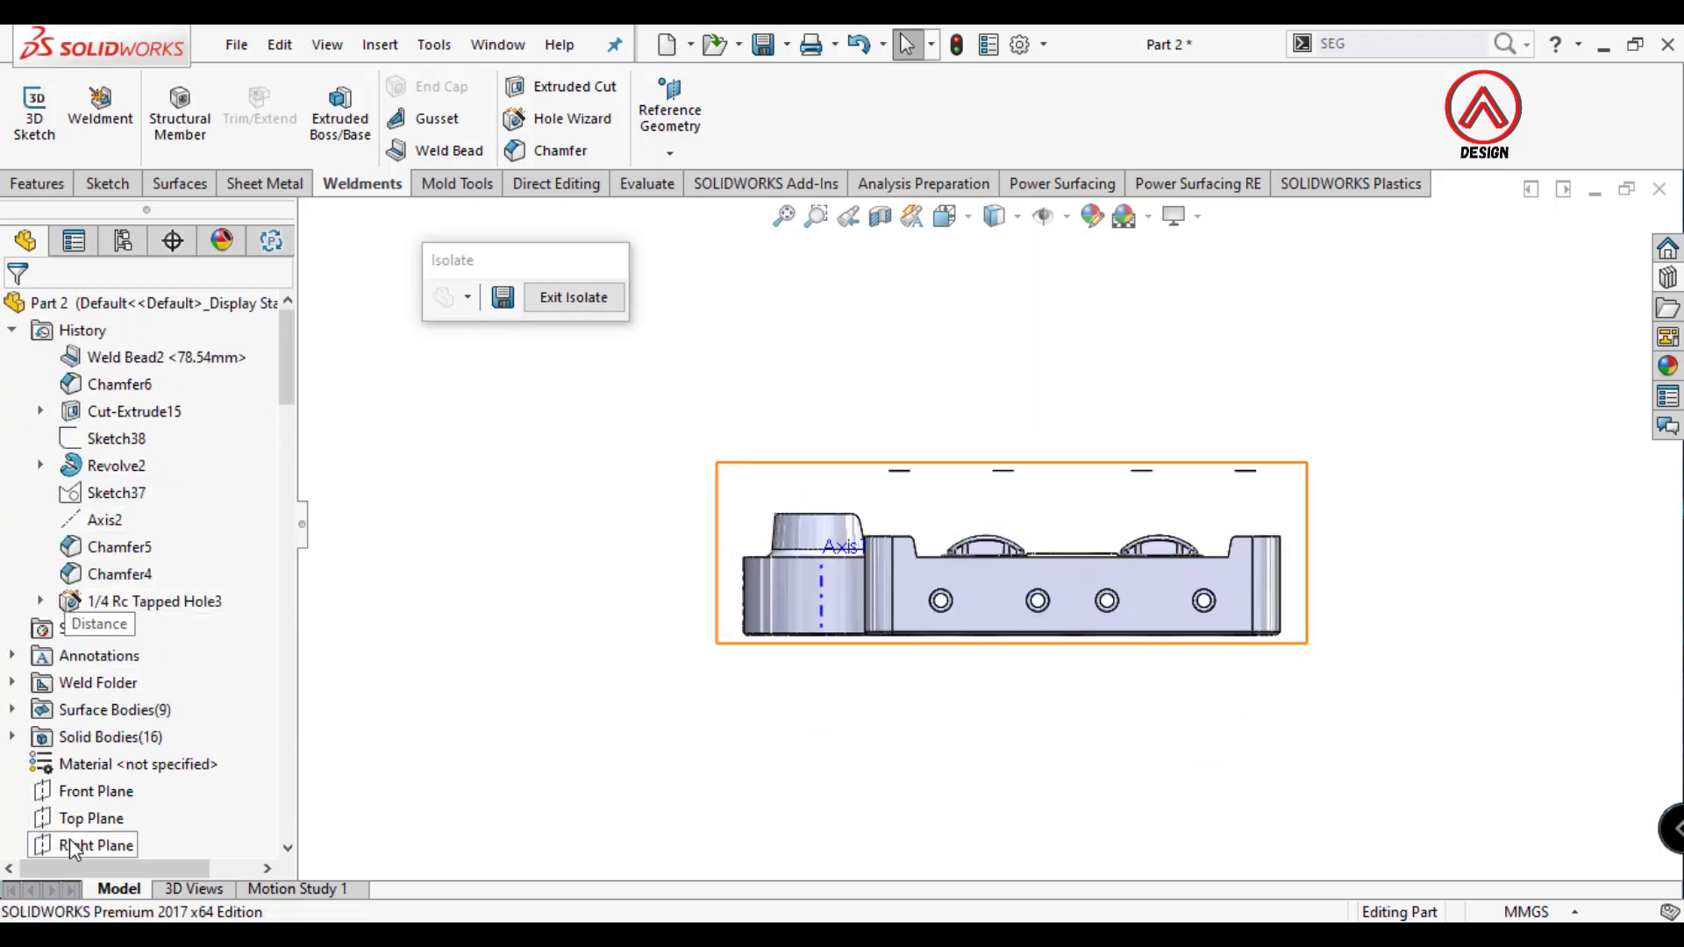
left_click(90, 801)
Turn on a section view and draw a vertical centerline up along the bushing's axis.
left_click(879, 216)
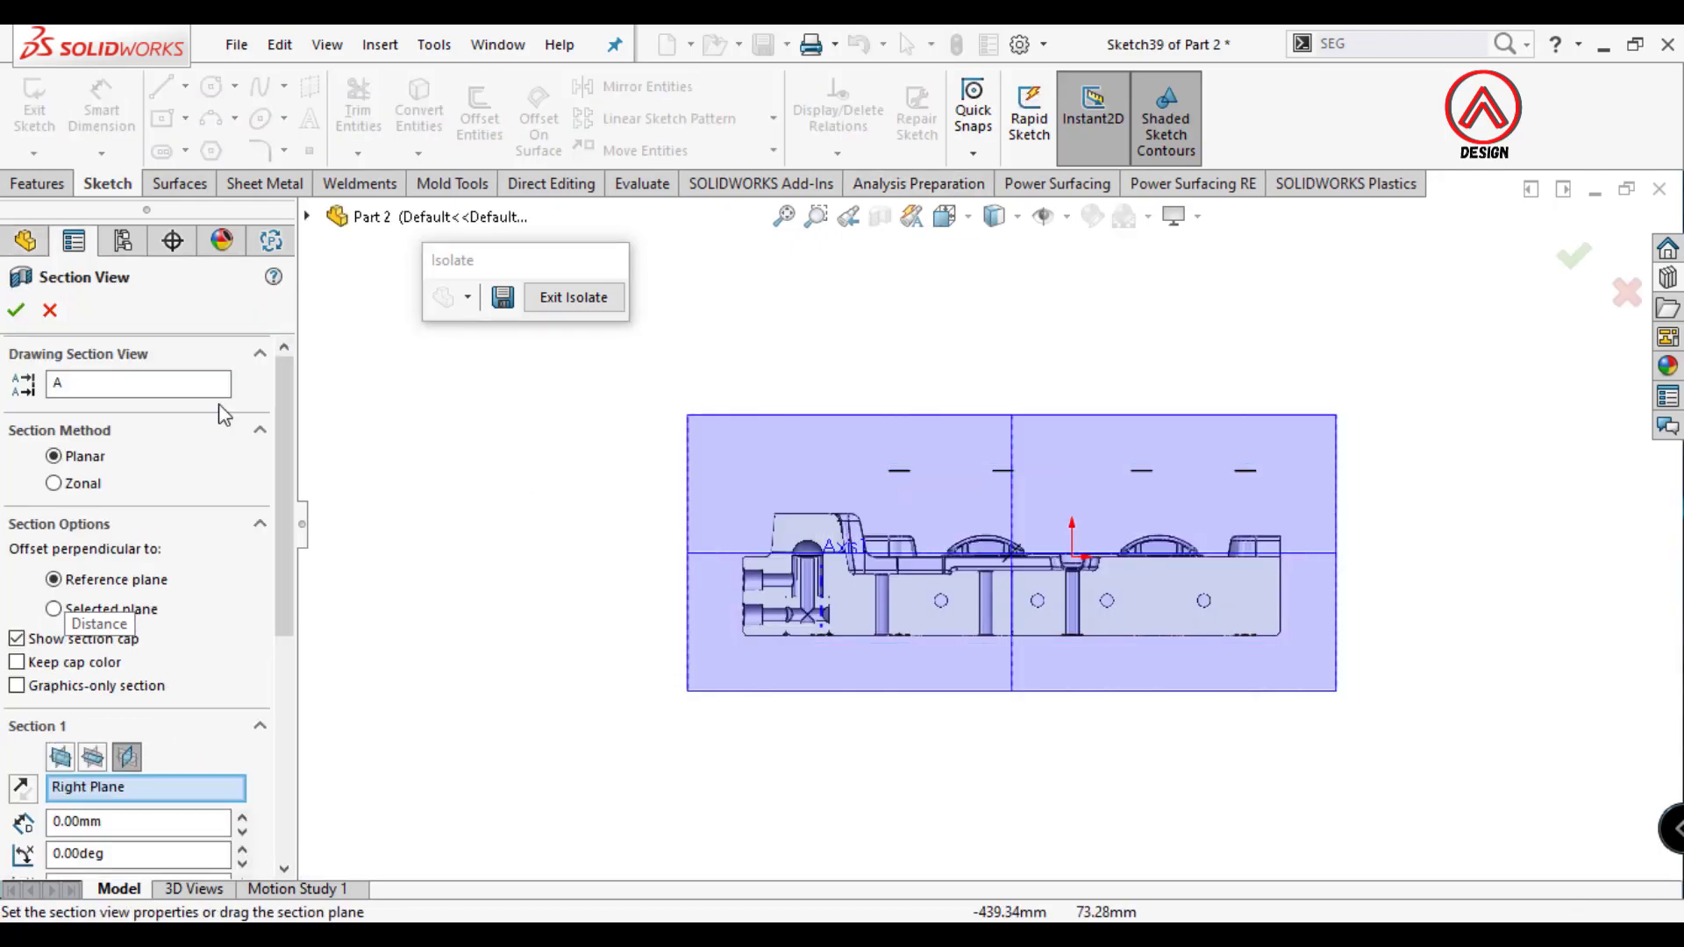
left_click(35, 309)
left_click(185, 86)
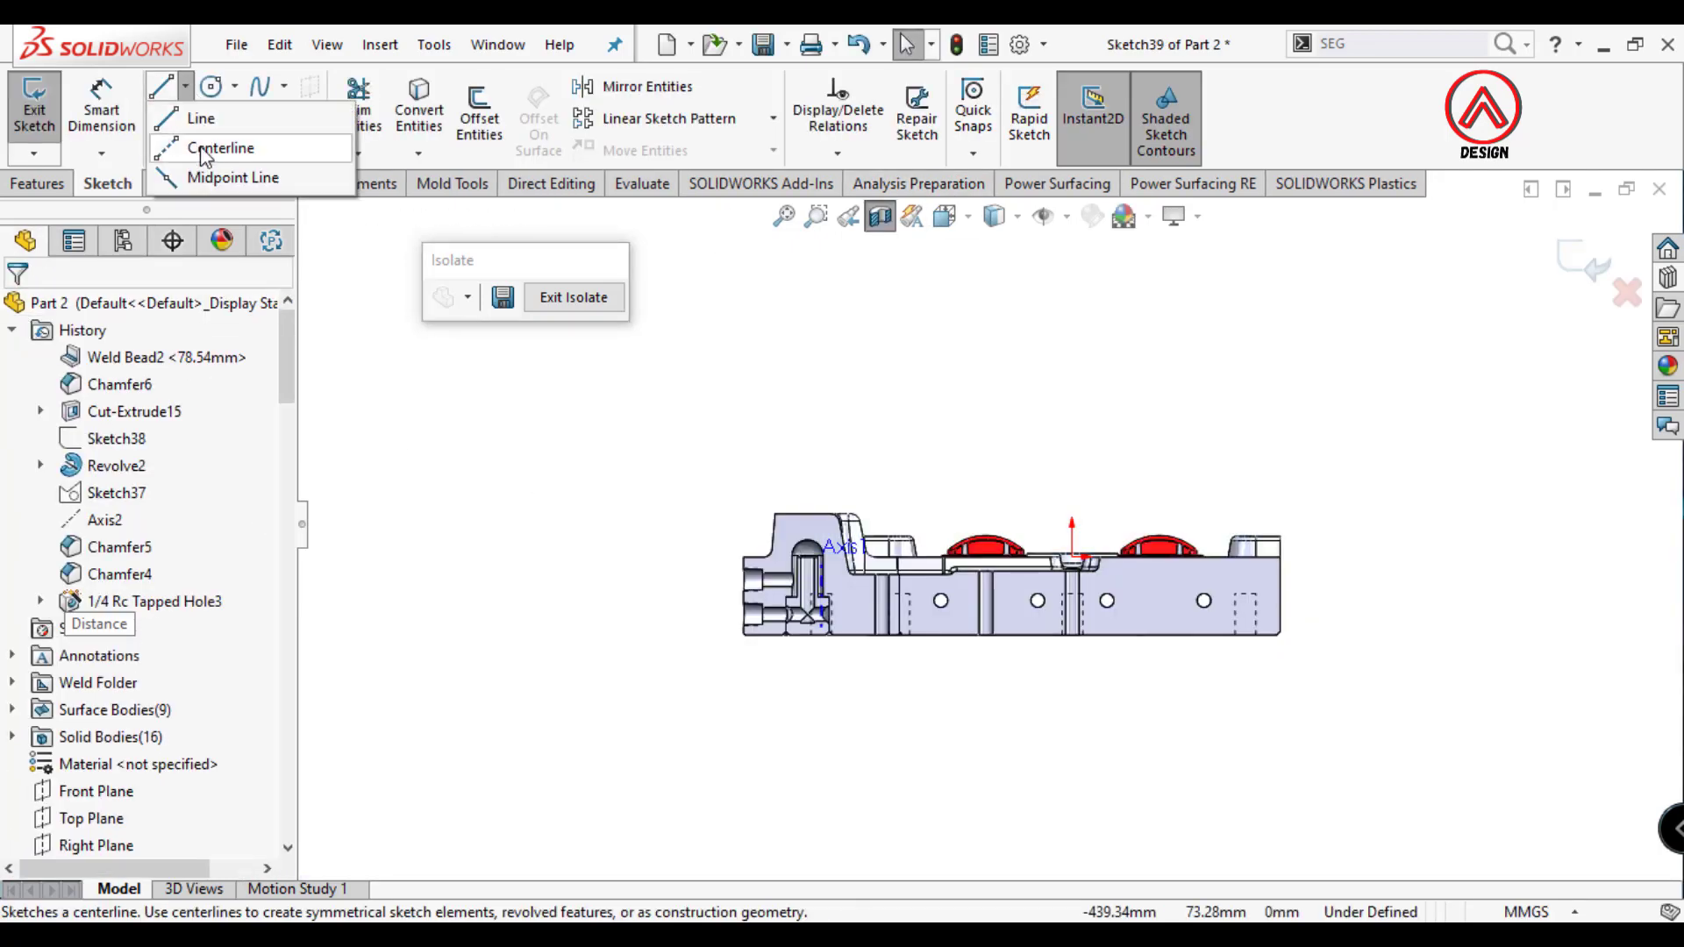
left_click(226, 143)
scroll(864, 684, "down", 2)
scroll(770, 603, "down", 2)
left_click(770, 603)
scroll(770, 603, "up", 2)
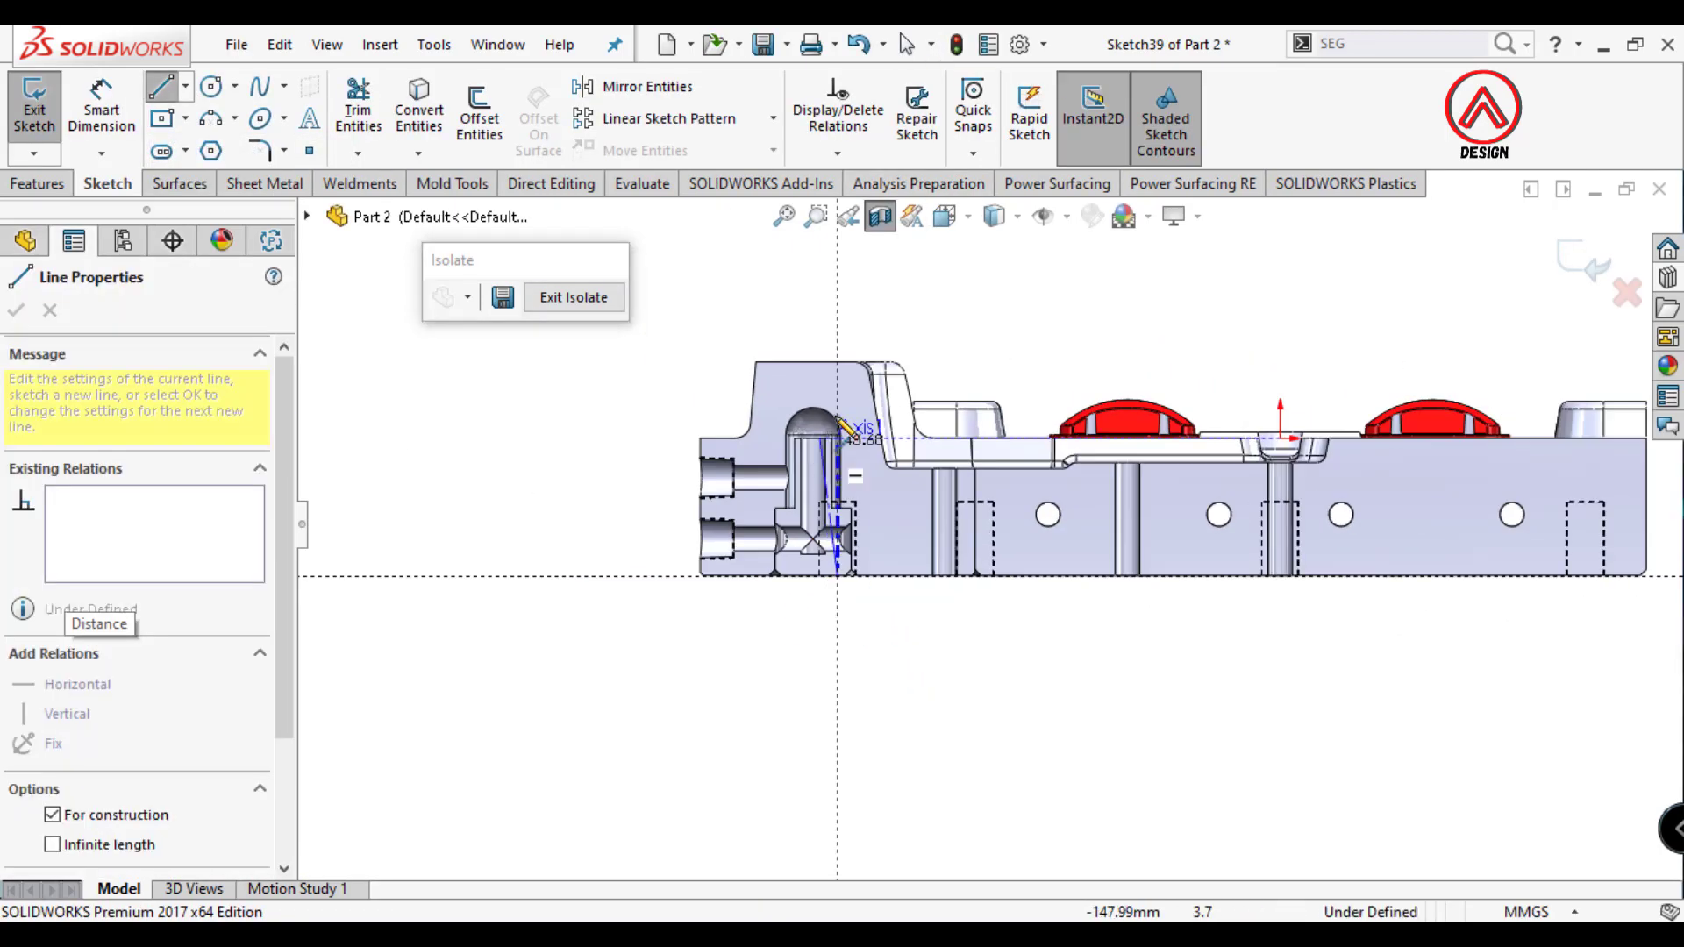
scroll(842, 561, "up", 2)
left_click(928, 311)
key("Escape")
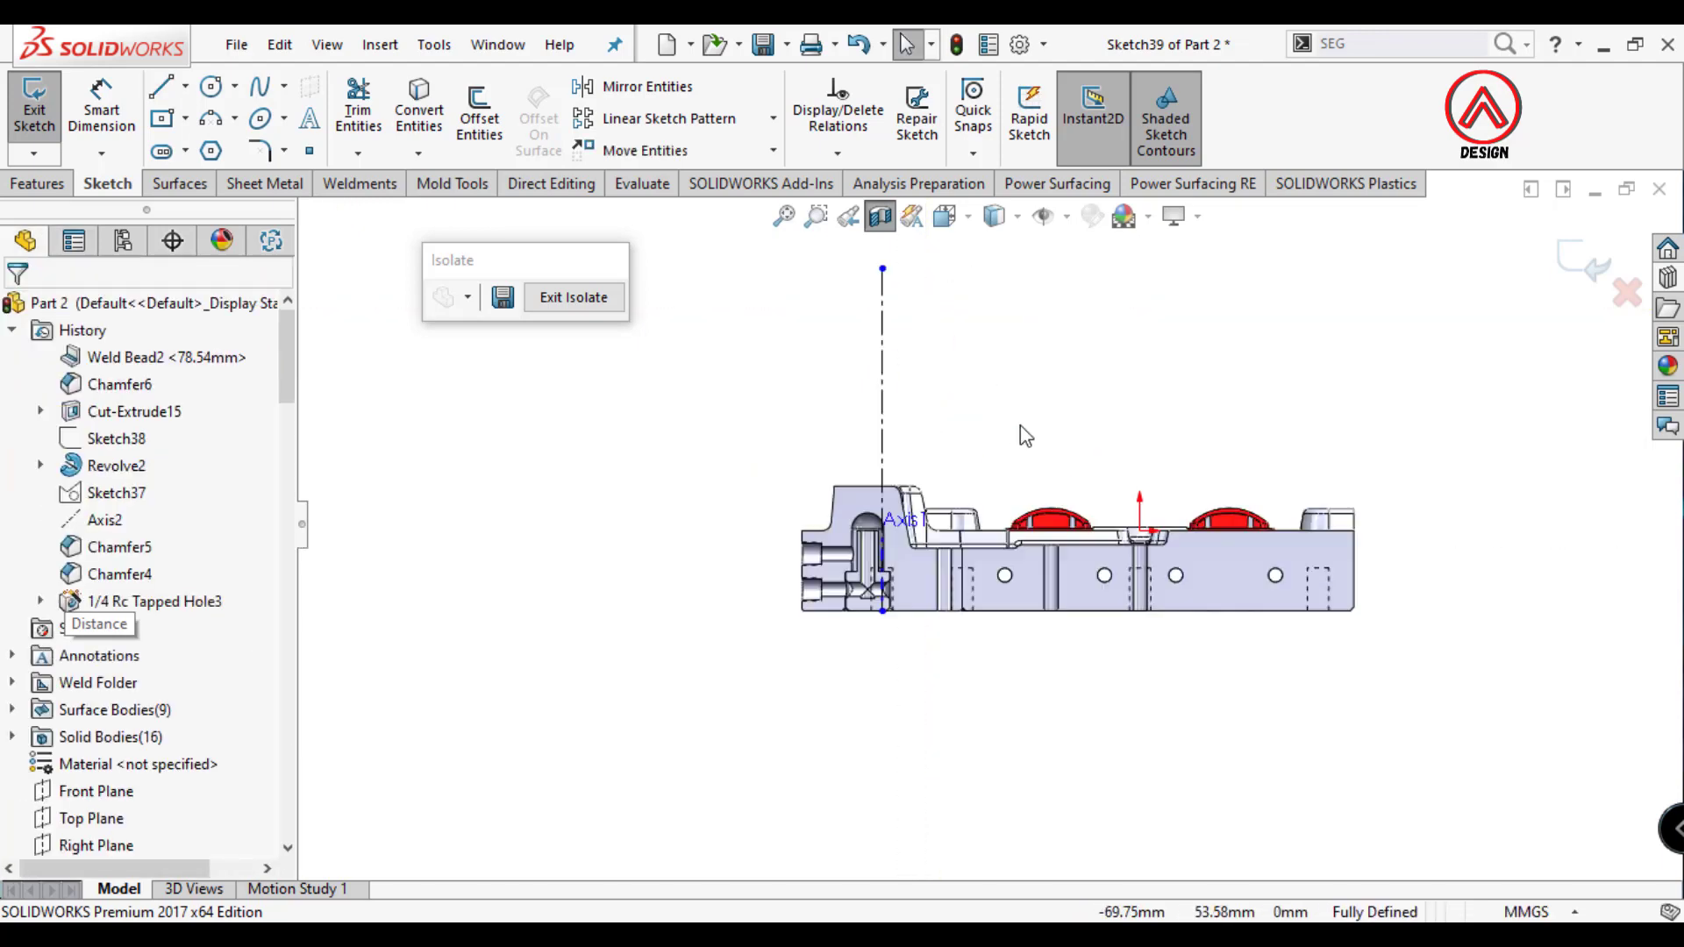
Inspect Revolve1's Sketch26 profile for reference, then return to the Line tool.
scroll(1019, 425, "down", 3)
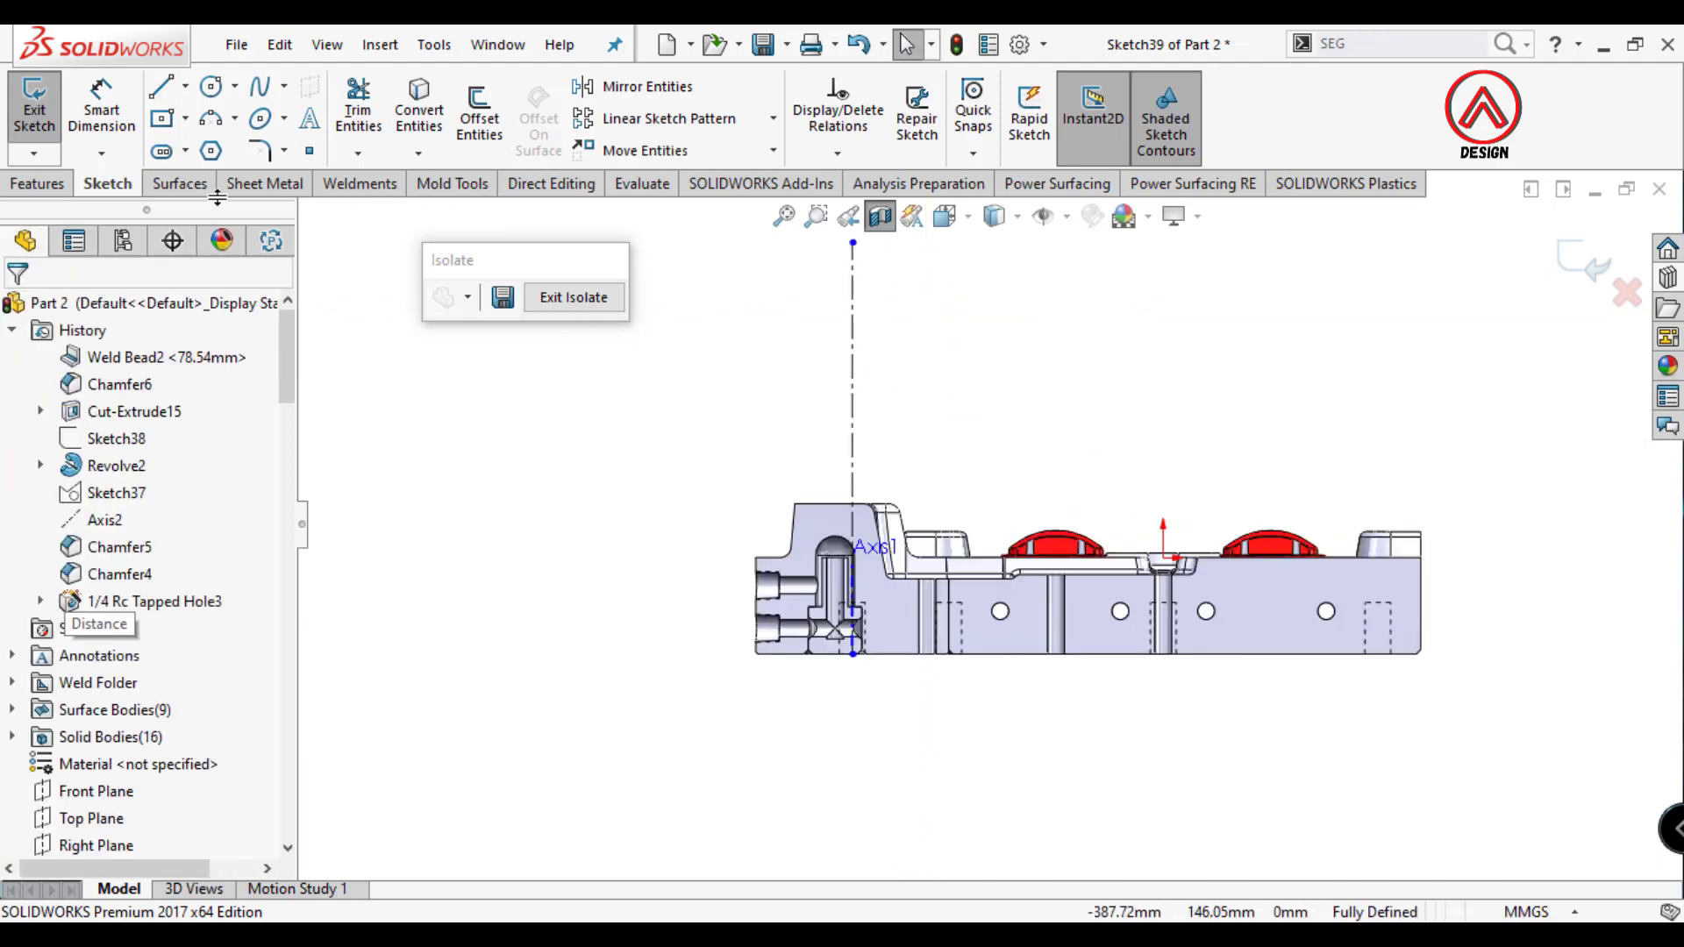
left_click(162, 87)
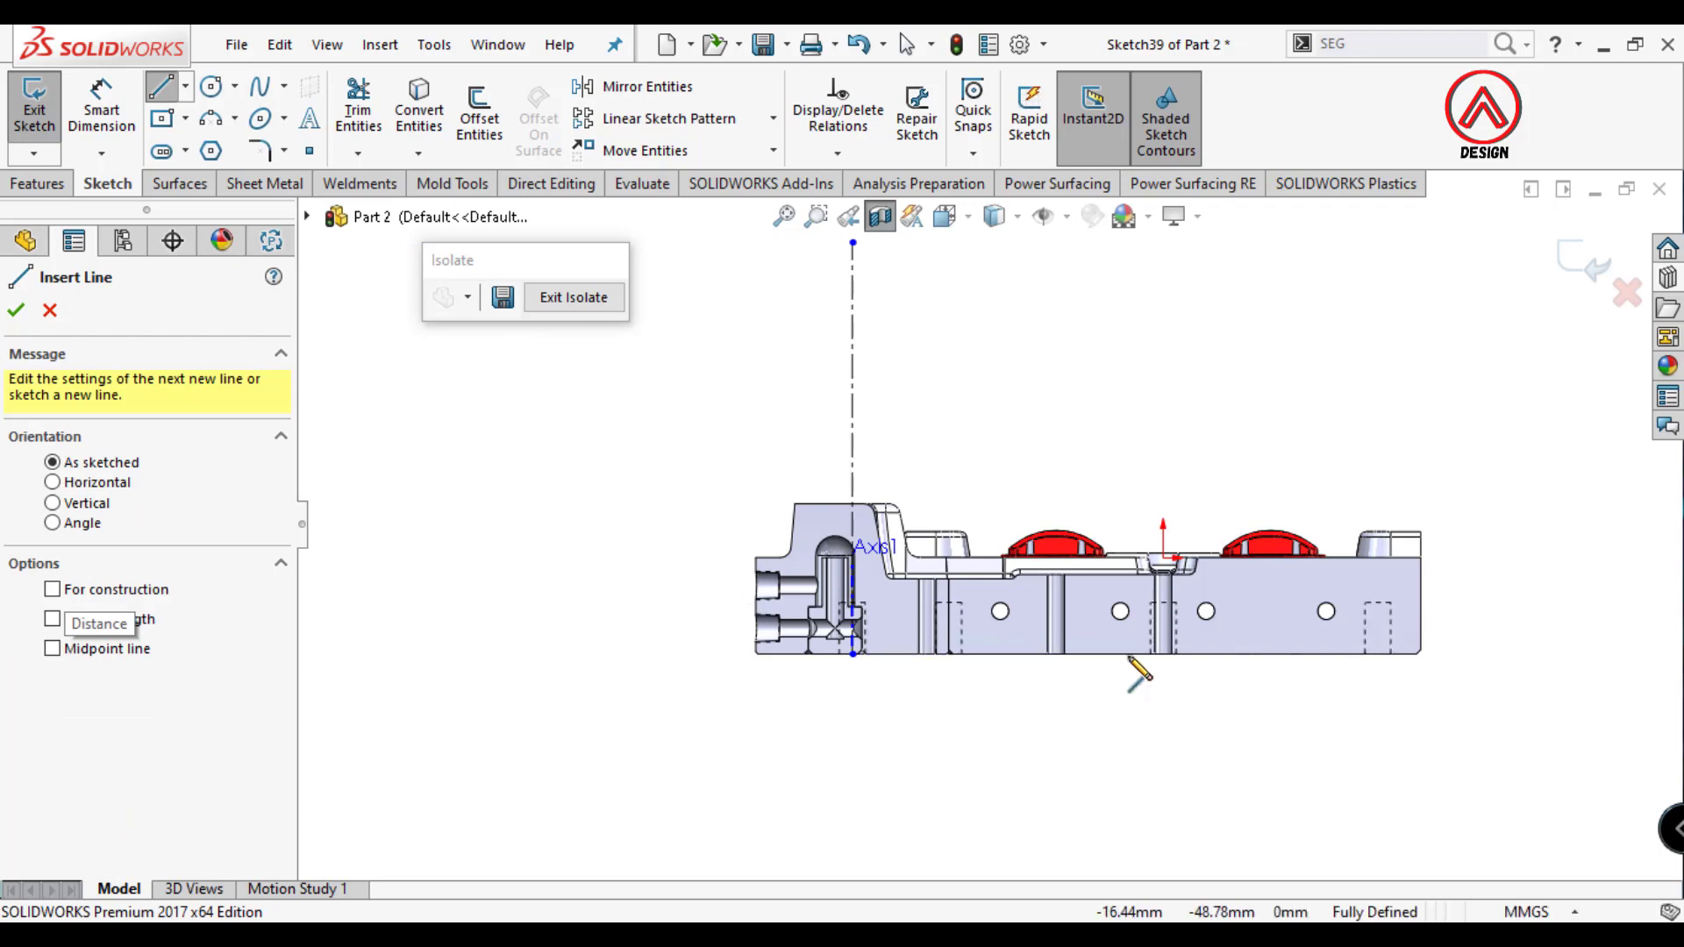
key("Escape")
scroll(88, 763, "down", 5)
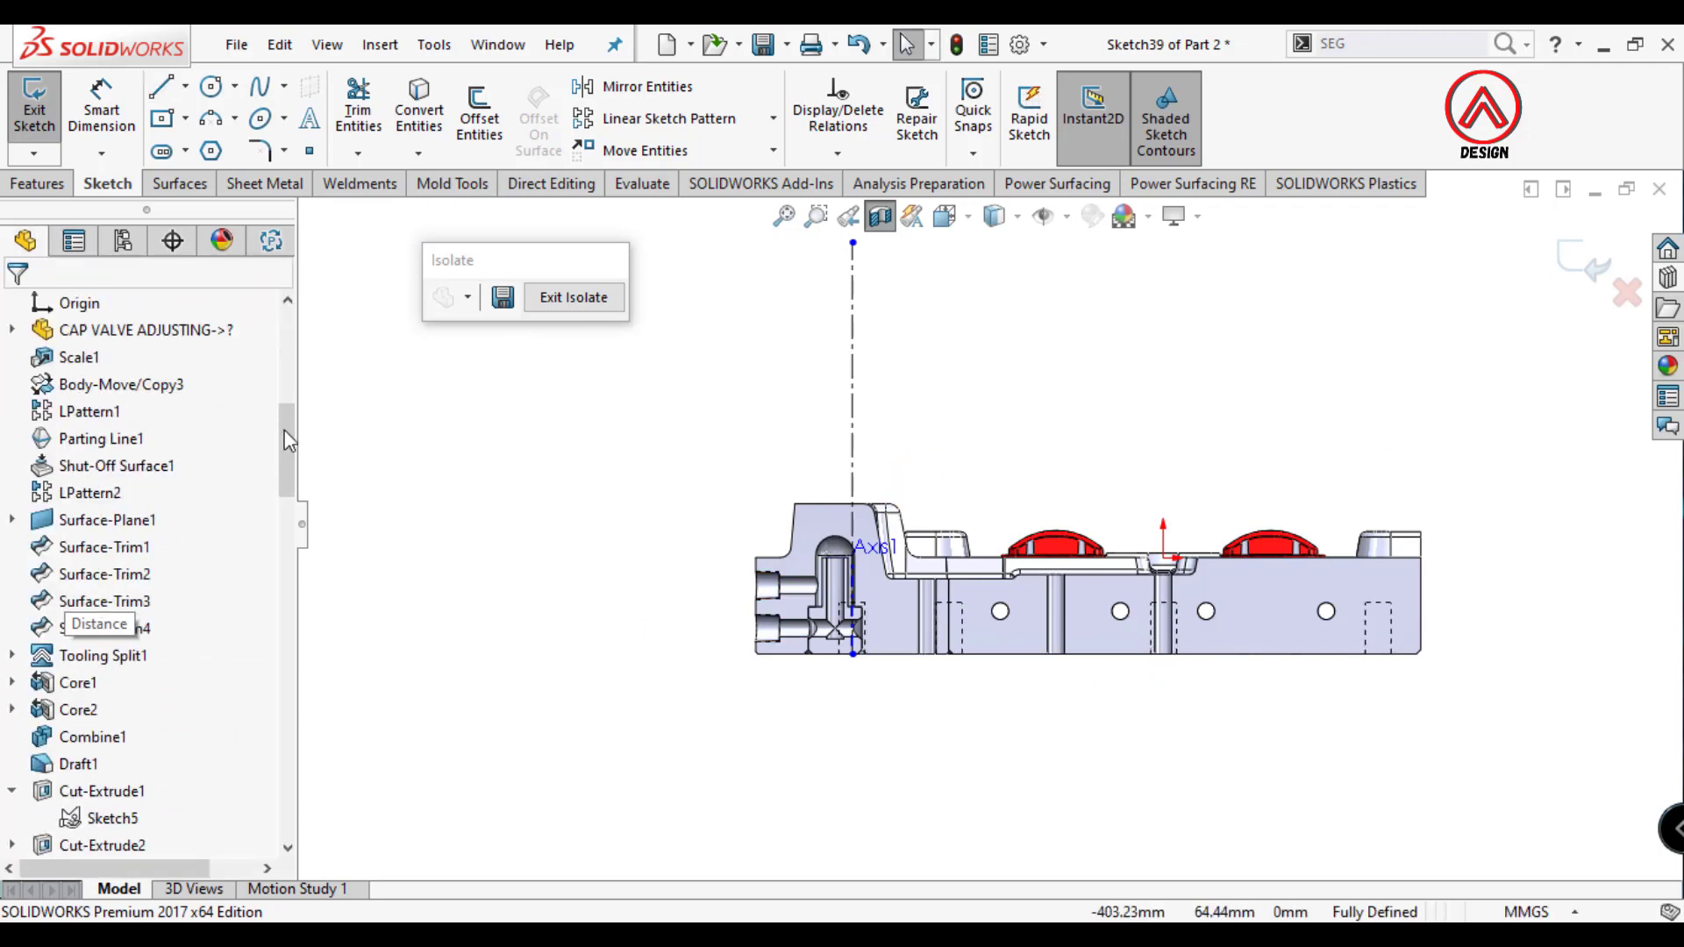
scroll(87, 763, "down", 5)
scroll(84, 768, "down", 5)
scroll(60, 507, "up", 1)
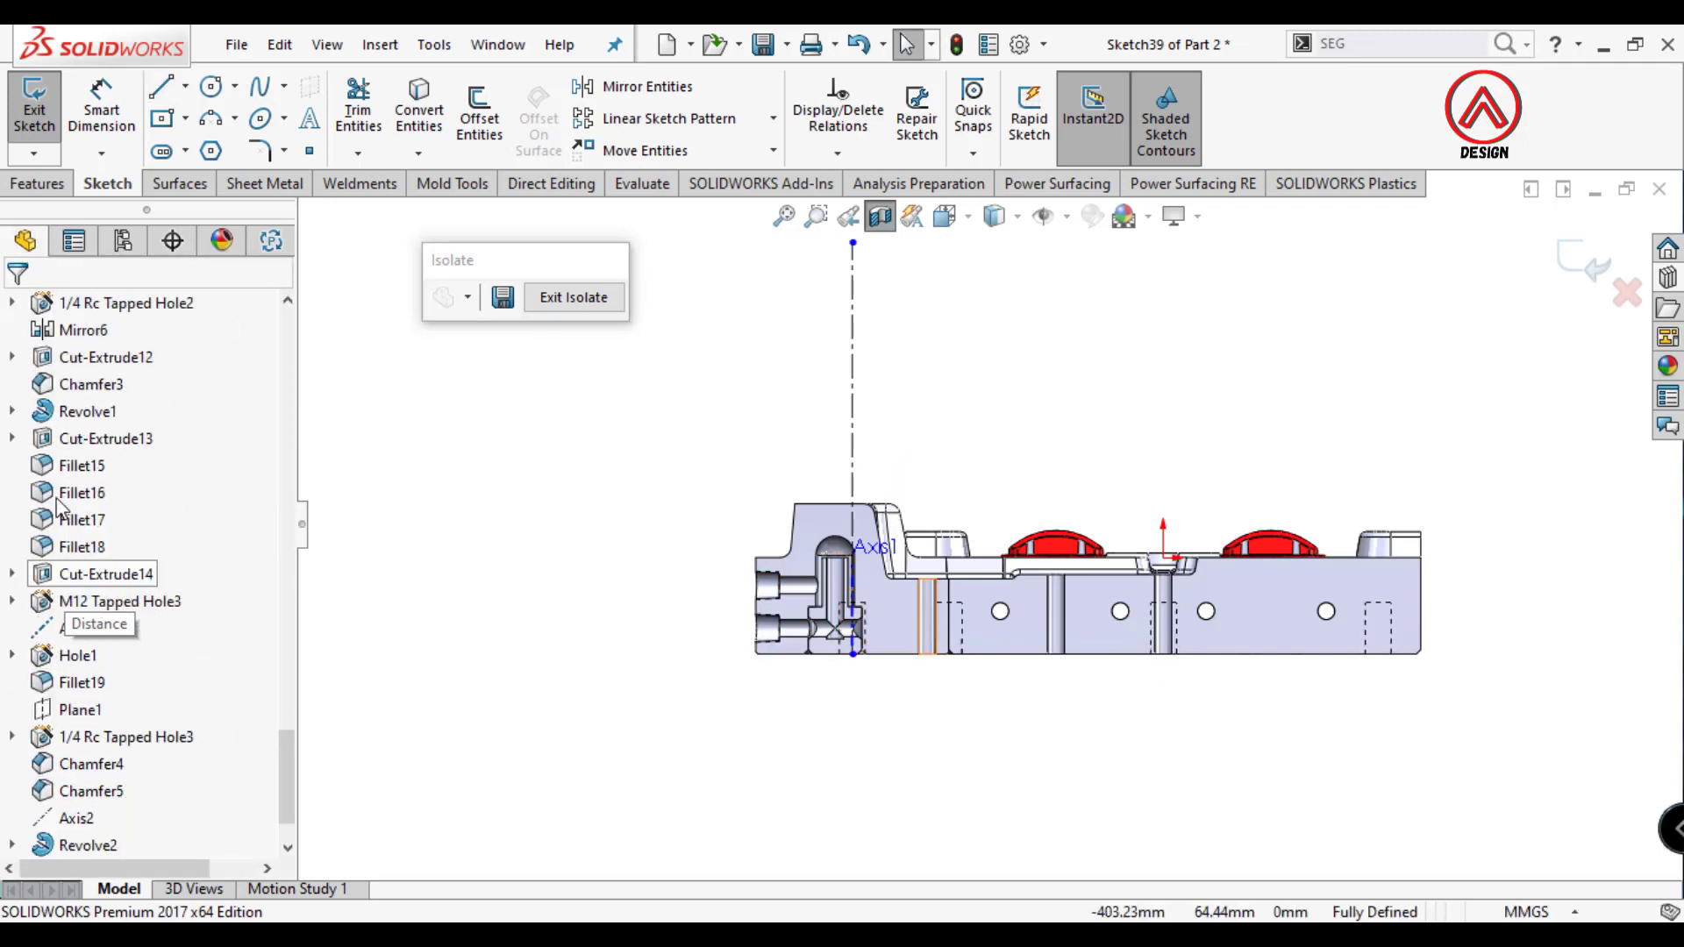
left_click(12, 412)
left_click(96, 436)
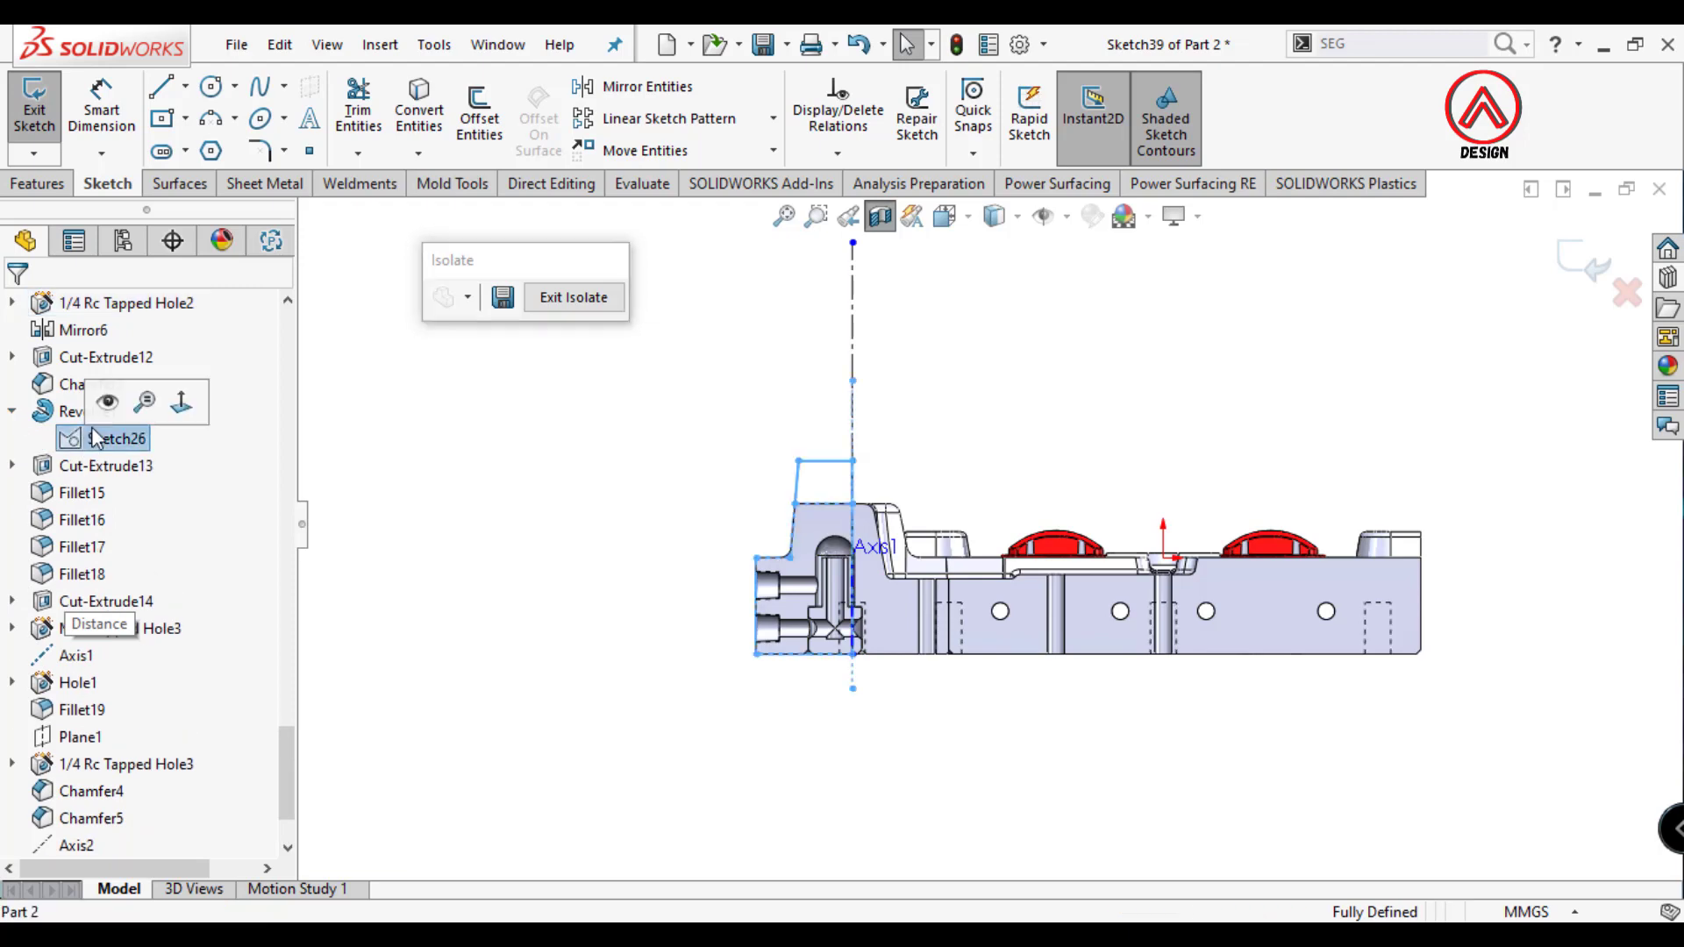
left_click(575, 553)
key("z")
left_click(161, 87)
scroll(602, 286, "down", 2)
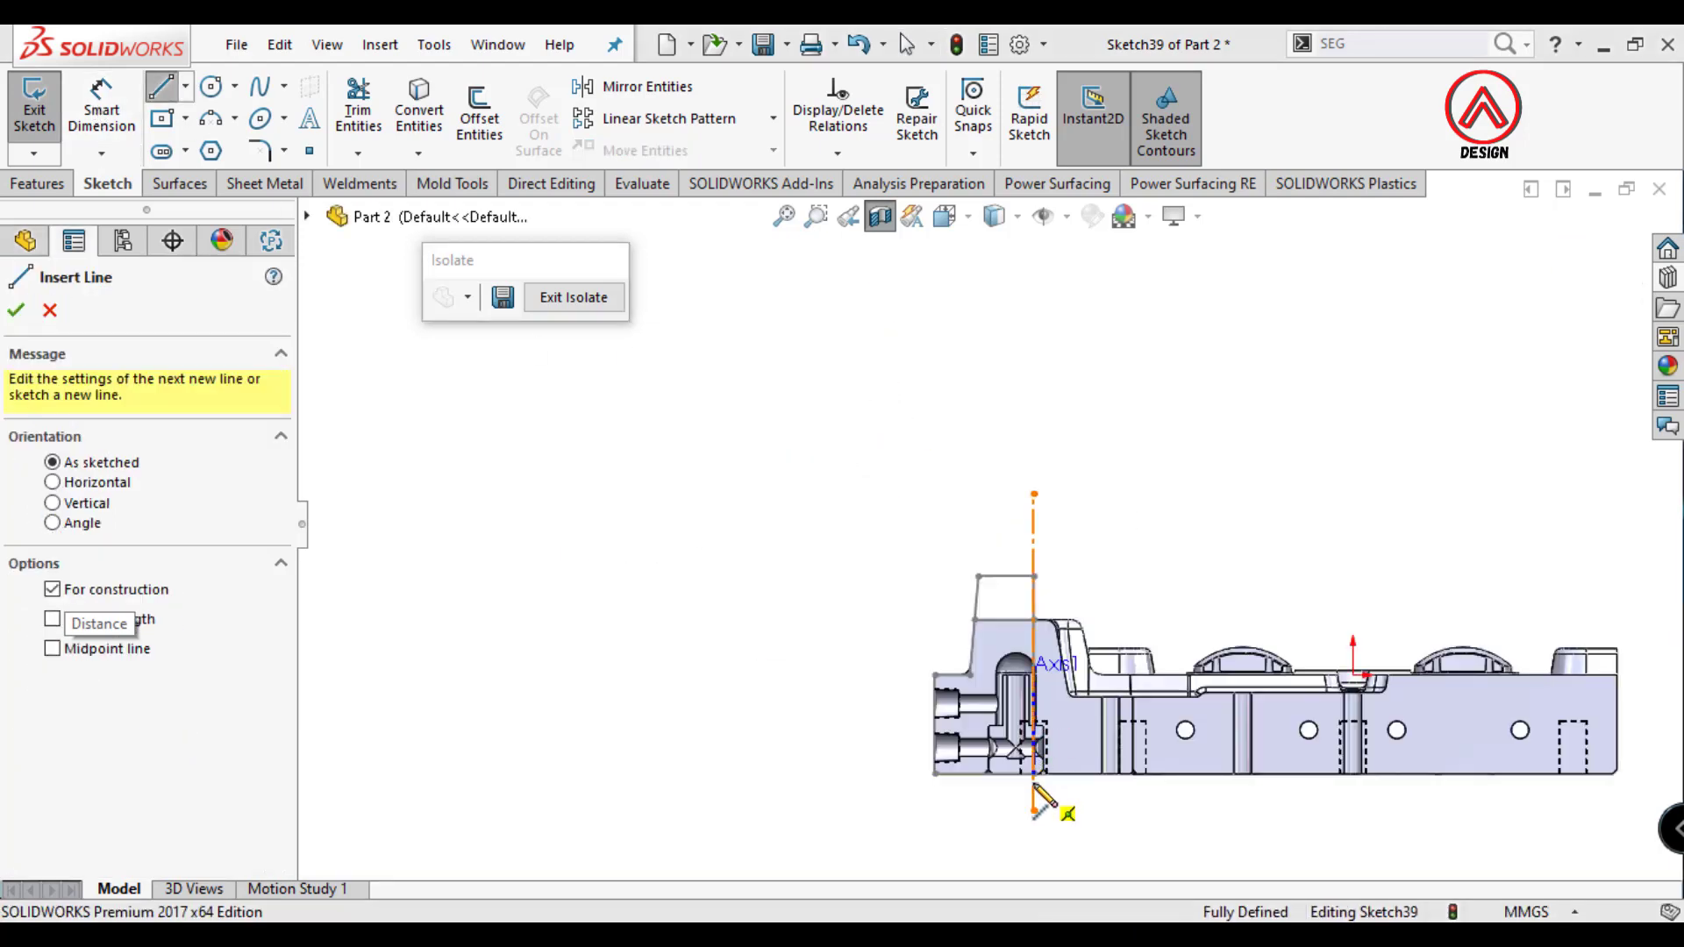
Extend the vertical construction line higher and restart solid line drawing.
left_click(1035, 773)
left_click(1023, 334)
key("Escape")
scroll(964, 676, "down", 2)
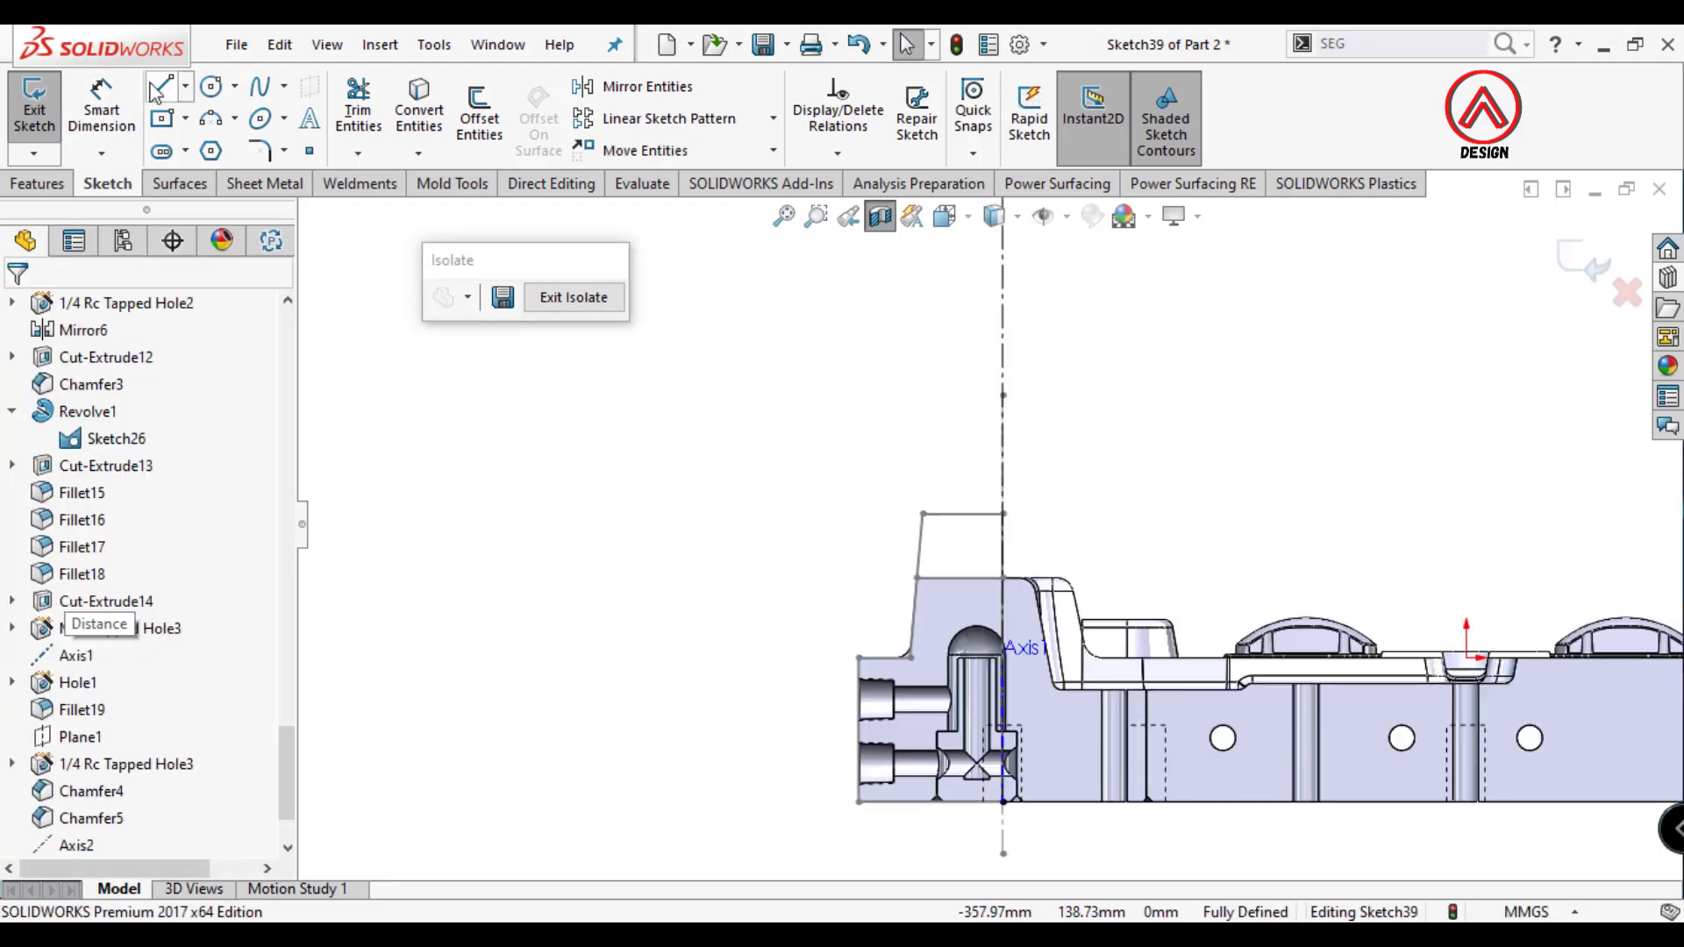
key("Return")
Draw the tapered lower wall, outer wall, top step and top edge of the sleeve outline.
left_click(840, 651)
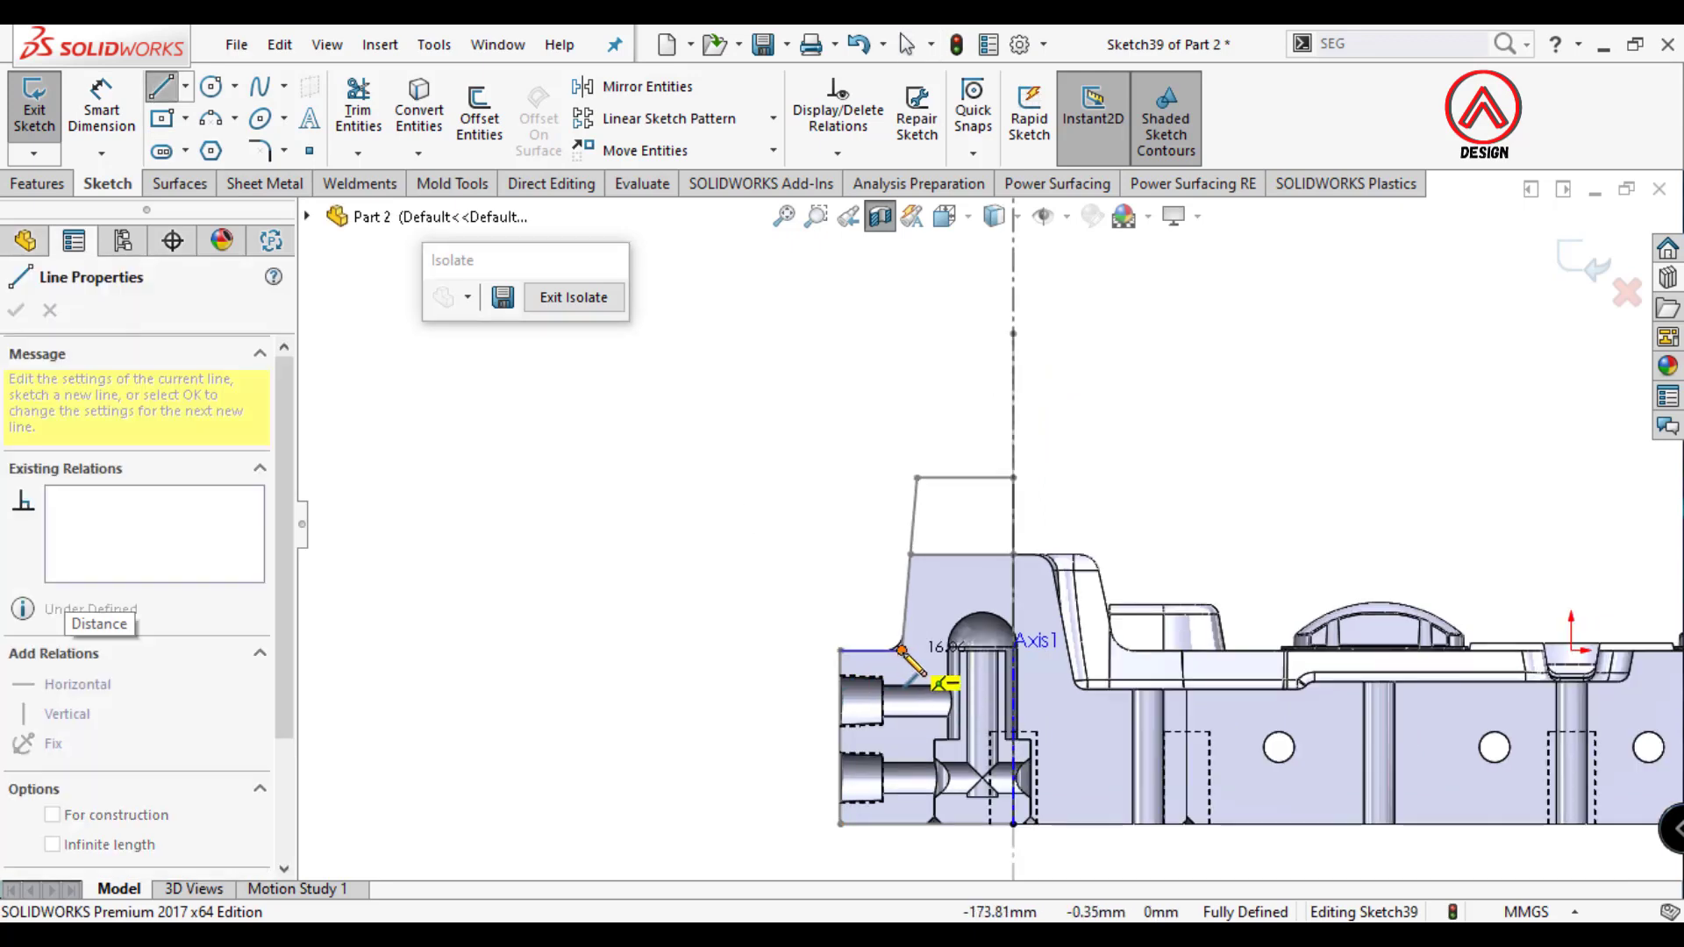
left_click(917, 478)
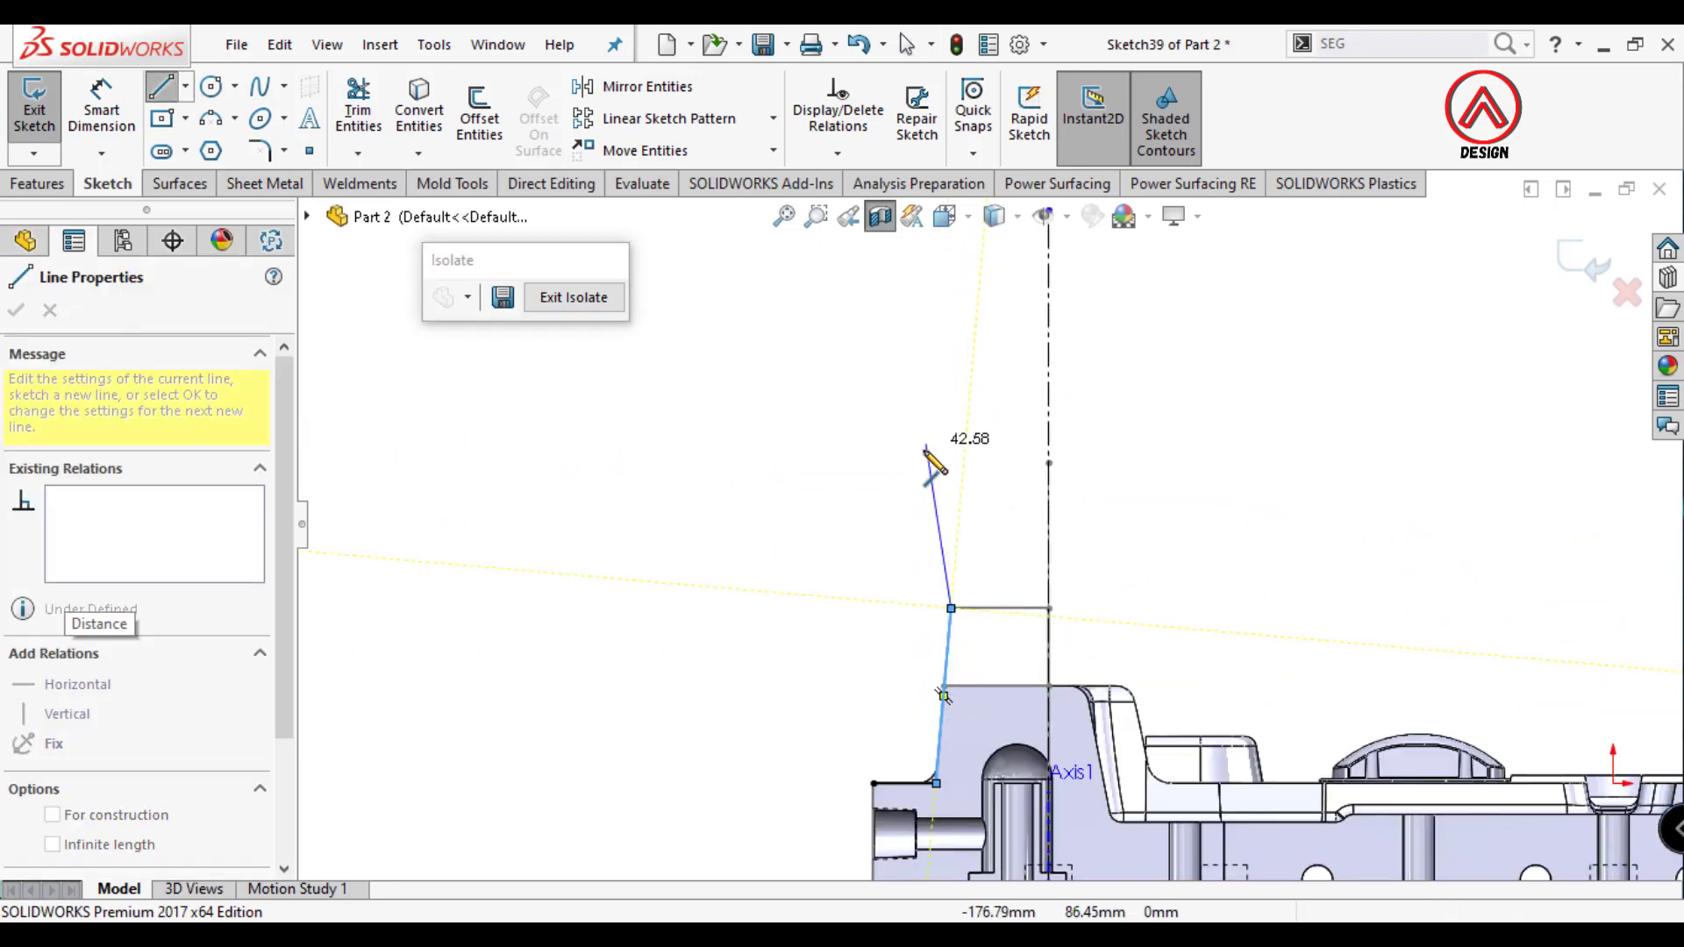
left_click(953, 401)
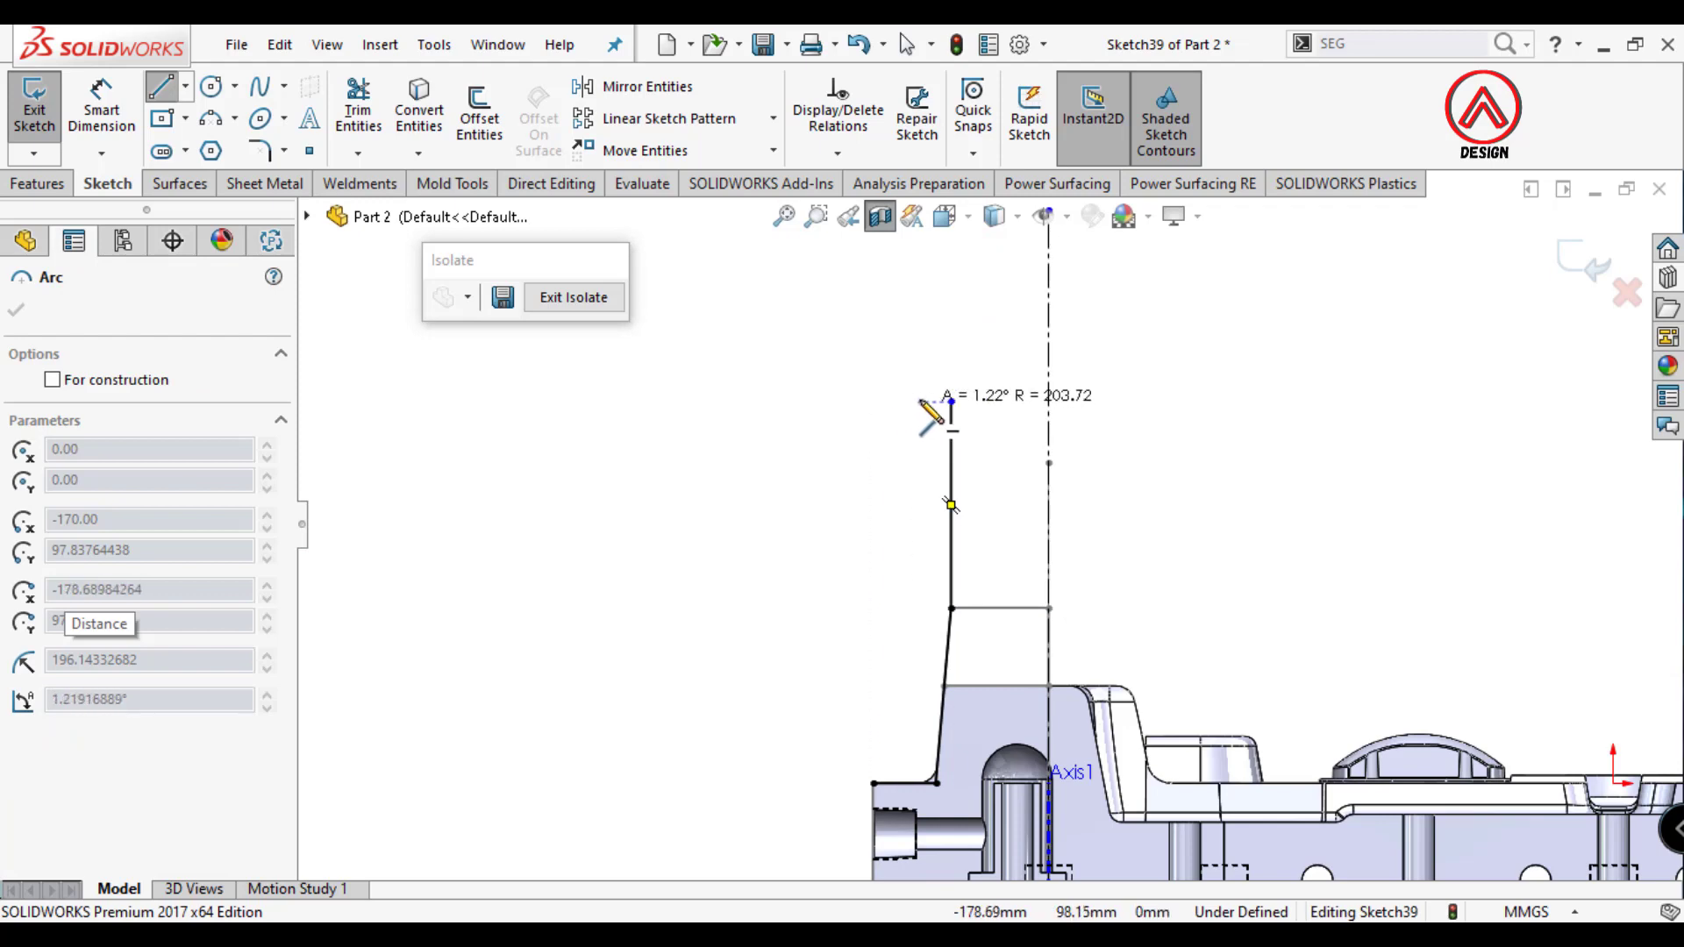
left_click(906, 402)
left_click(905, 362)
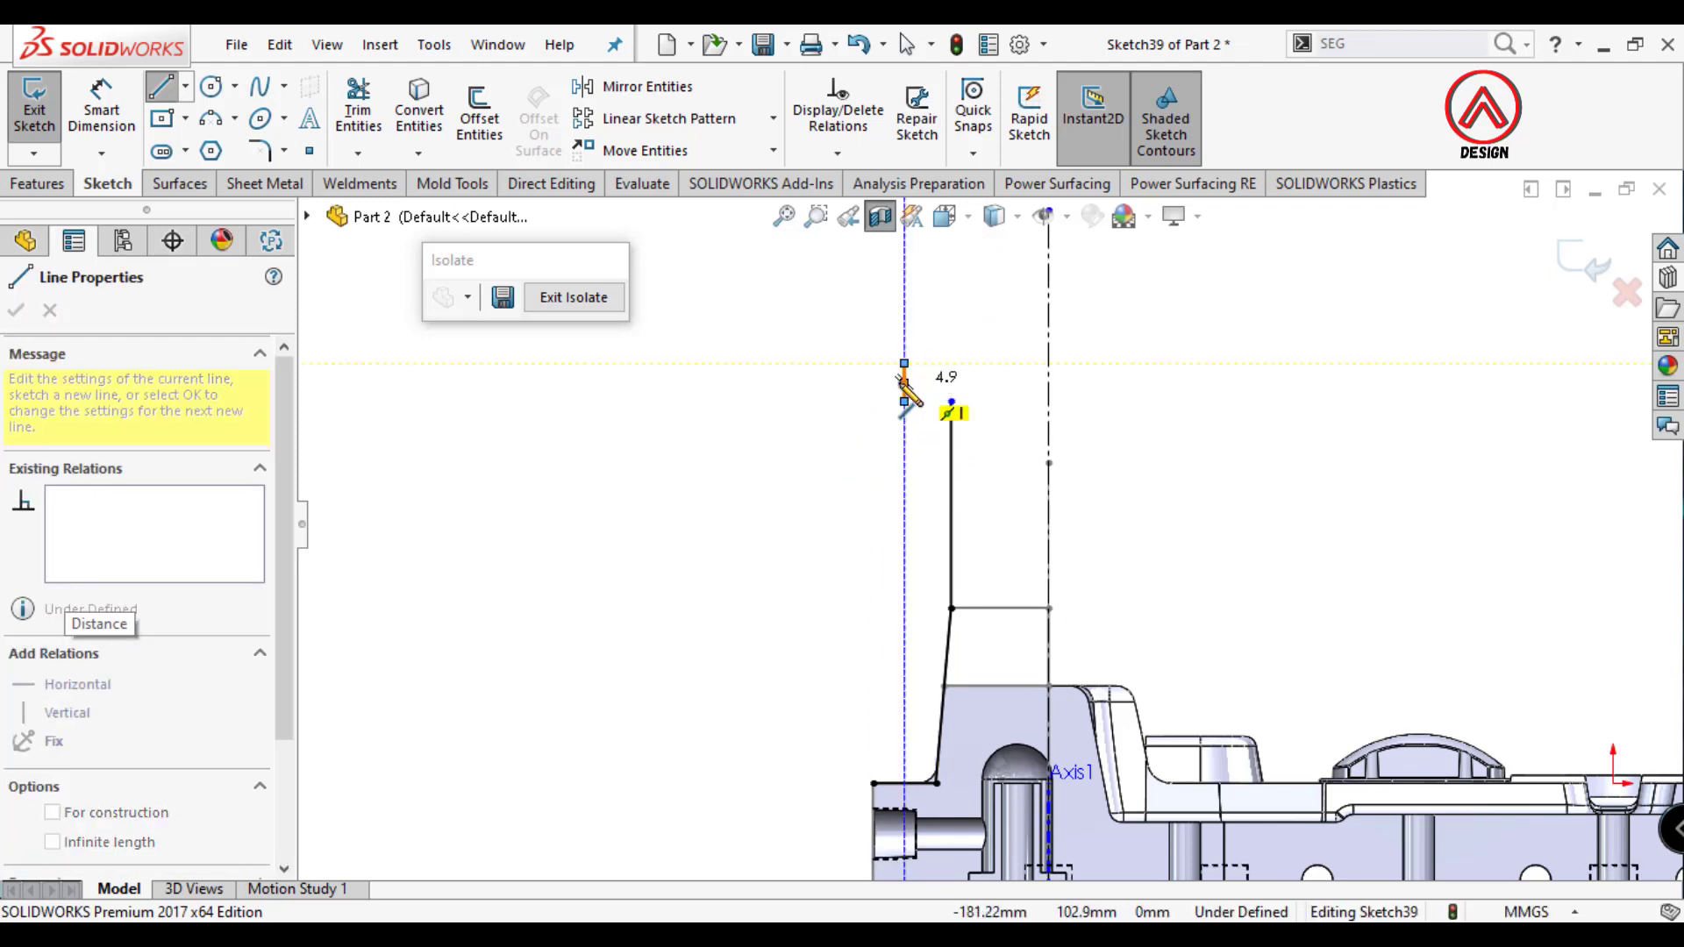
left_click(798, 362)
key("Escape")
Add the short top step line, the inner leg and the outer left edge of the outline.
left_click(161, 86)
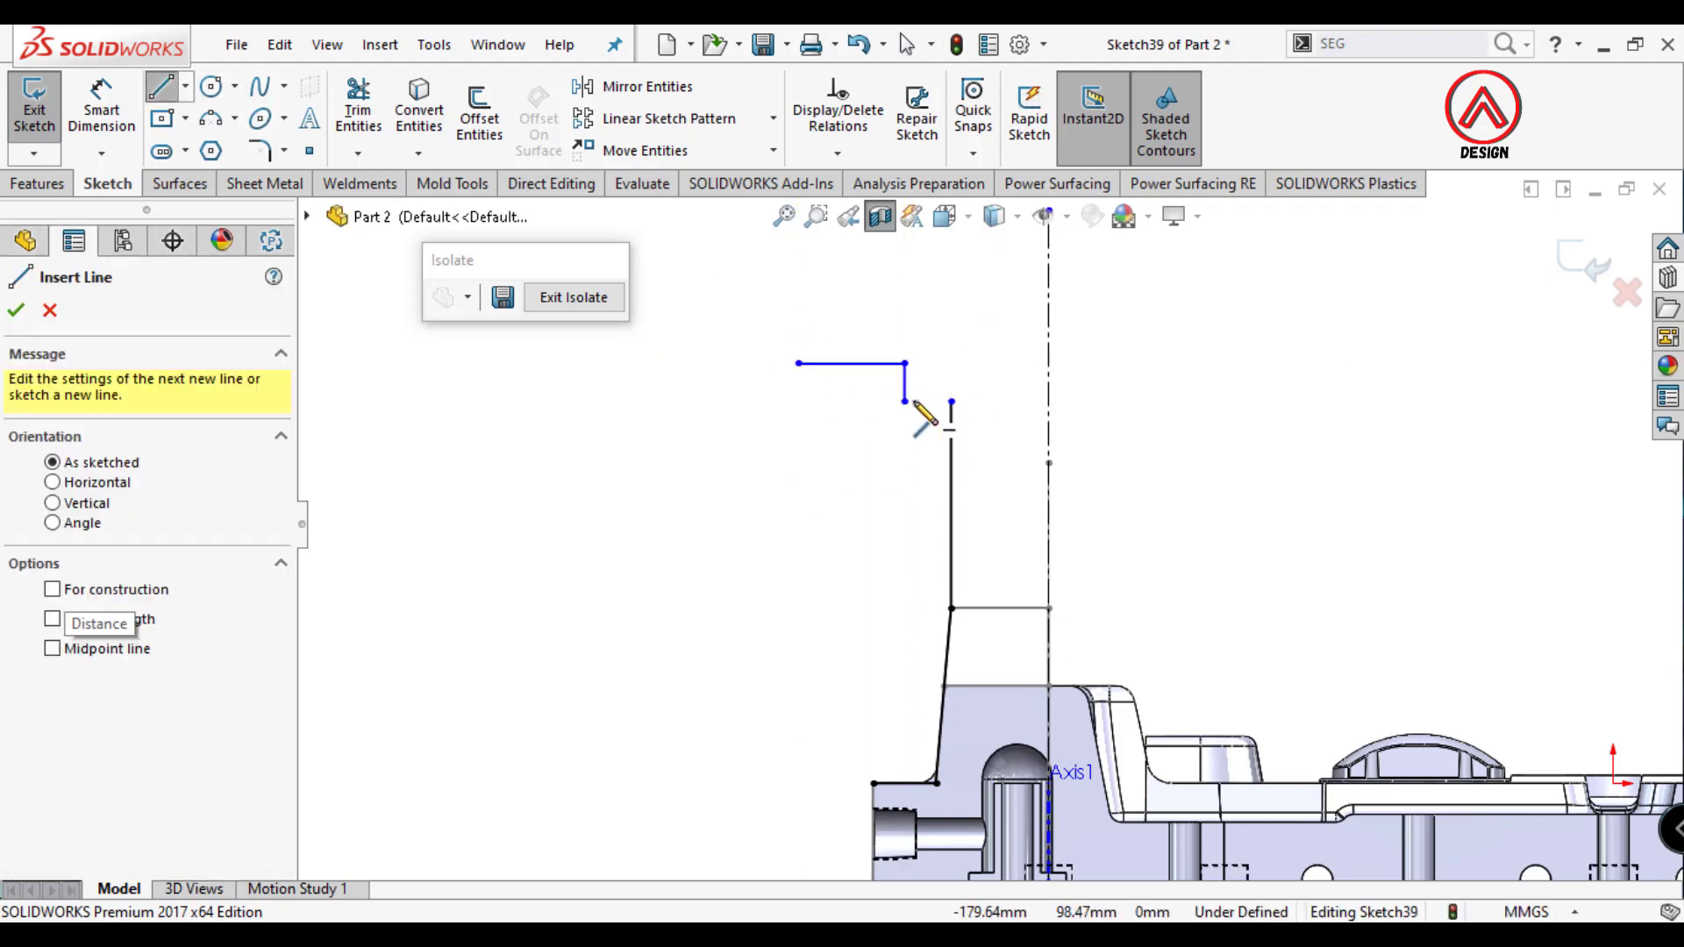
left_click(904, 401)
left_click(951, 401)
key("Escape")
left_click(102, 105)
left_click(162, 86)
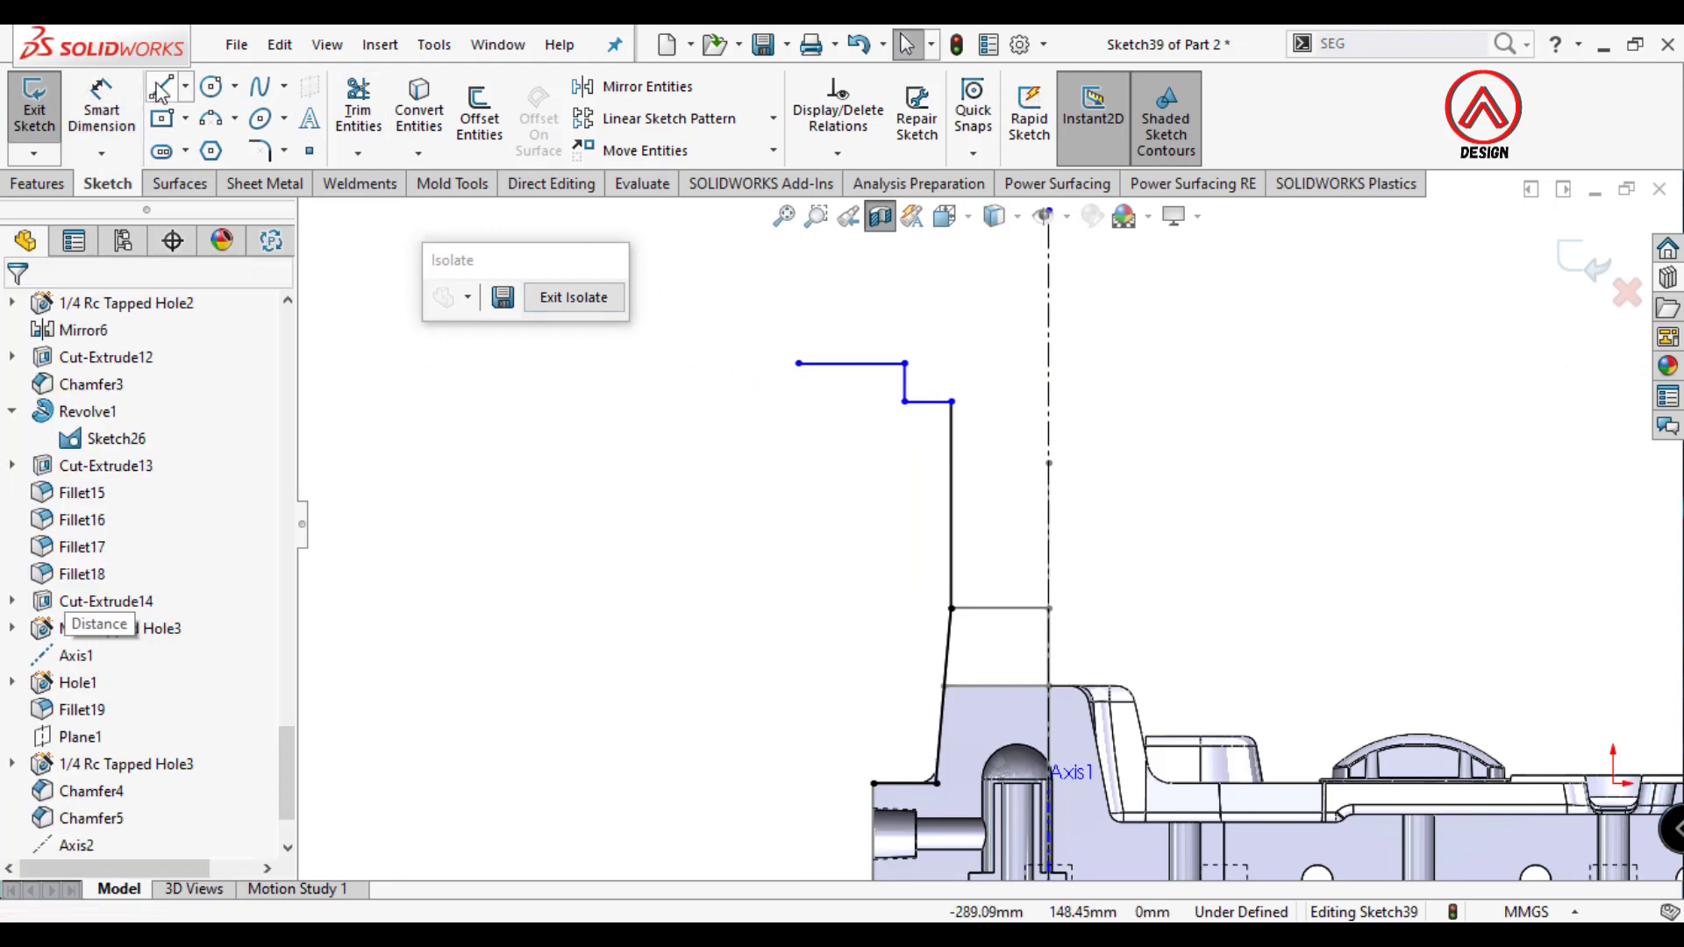
left_click(798, 363)
left_click(840, 447)
key("Escape")
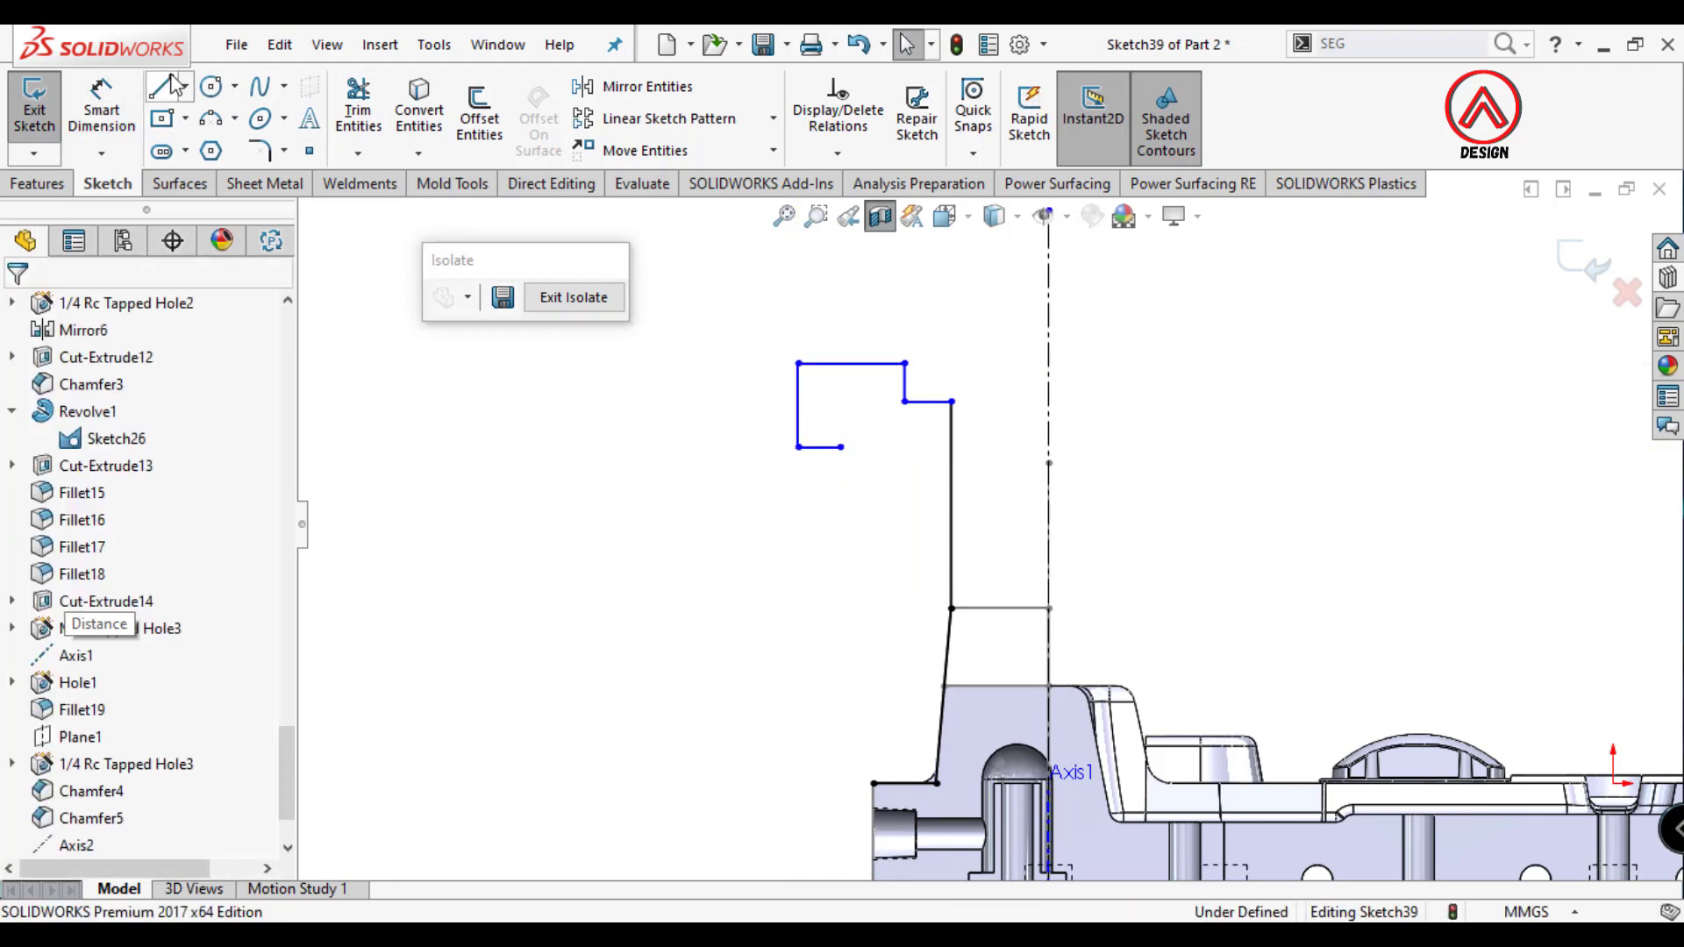
left_click(102, 105)
left_click(1000, 607)
Dimension the left edge 110 tall and the 101.6 diameter to the centerline.
left_click(798, 702)
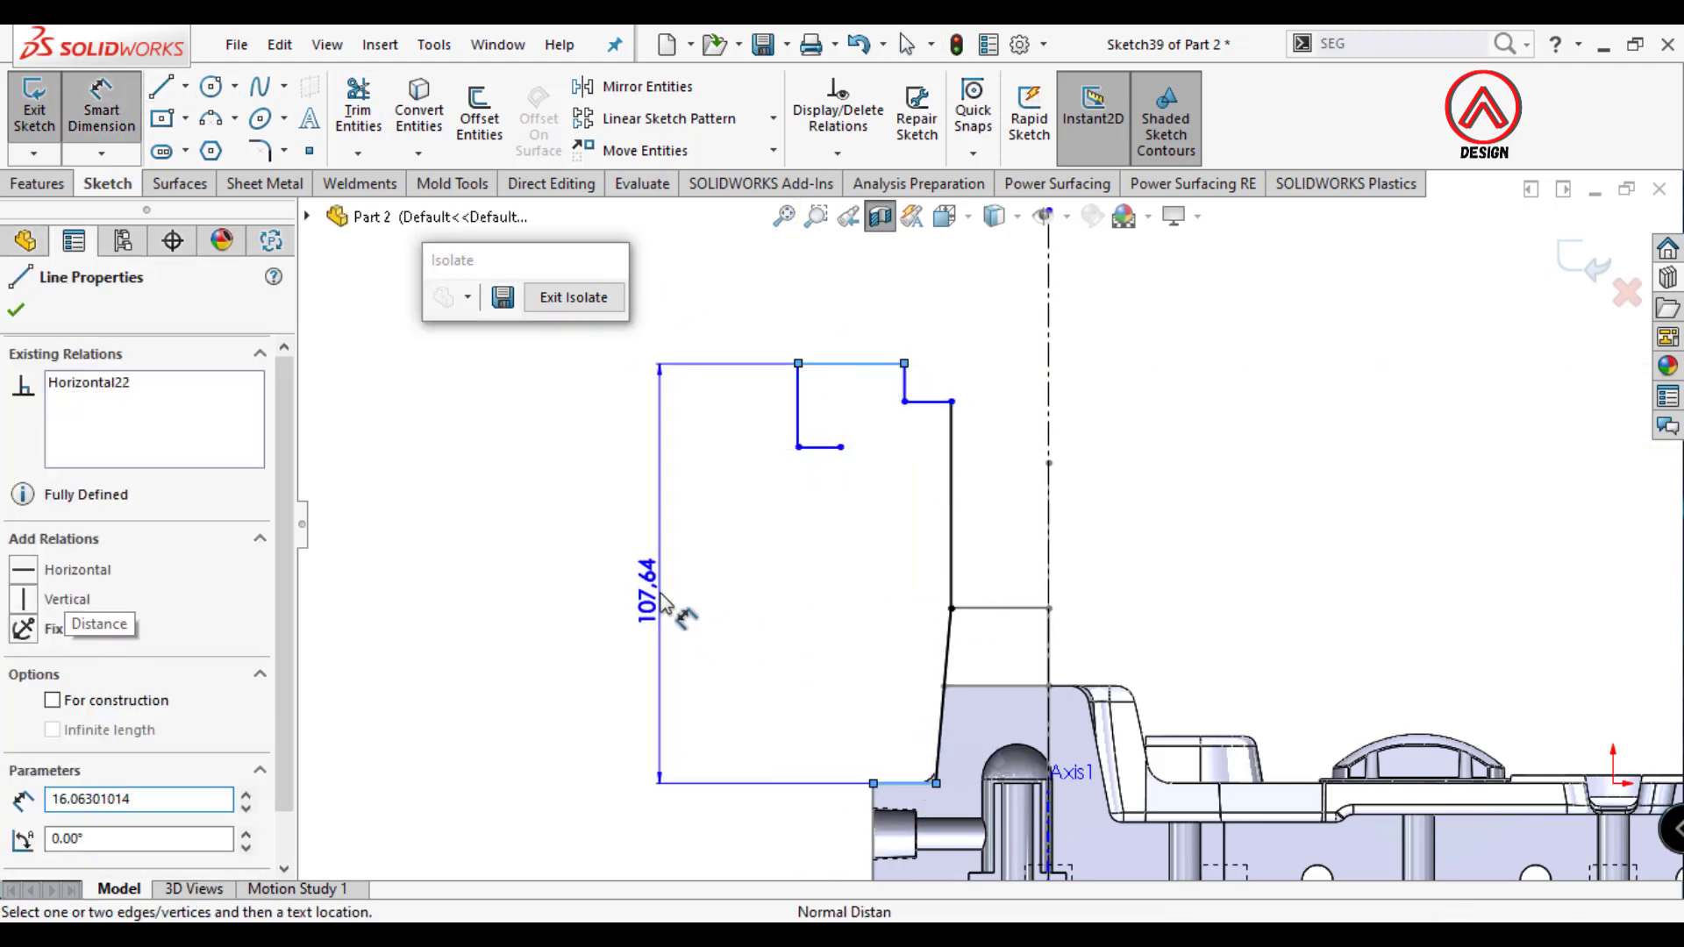
left_click(664, 601)
type("110")
key("Return")
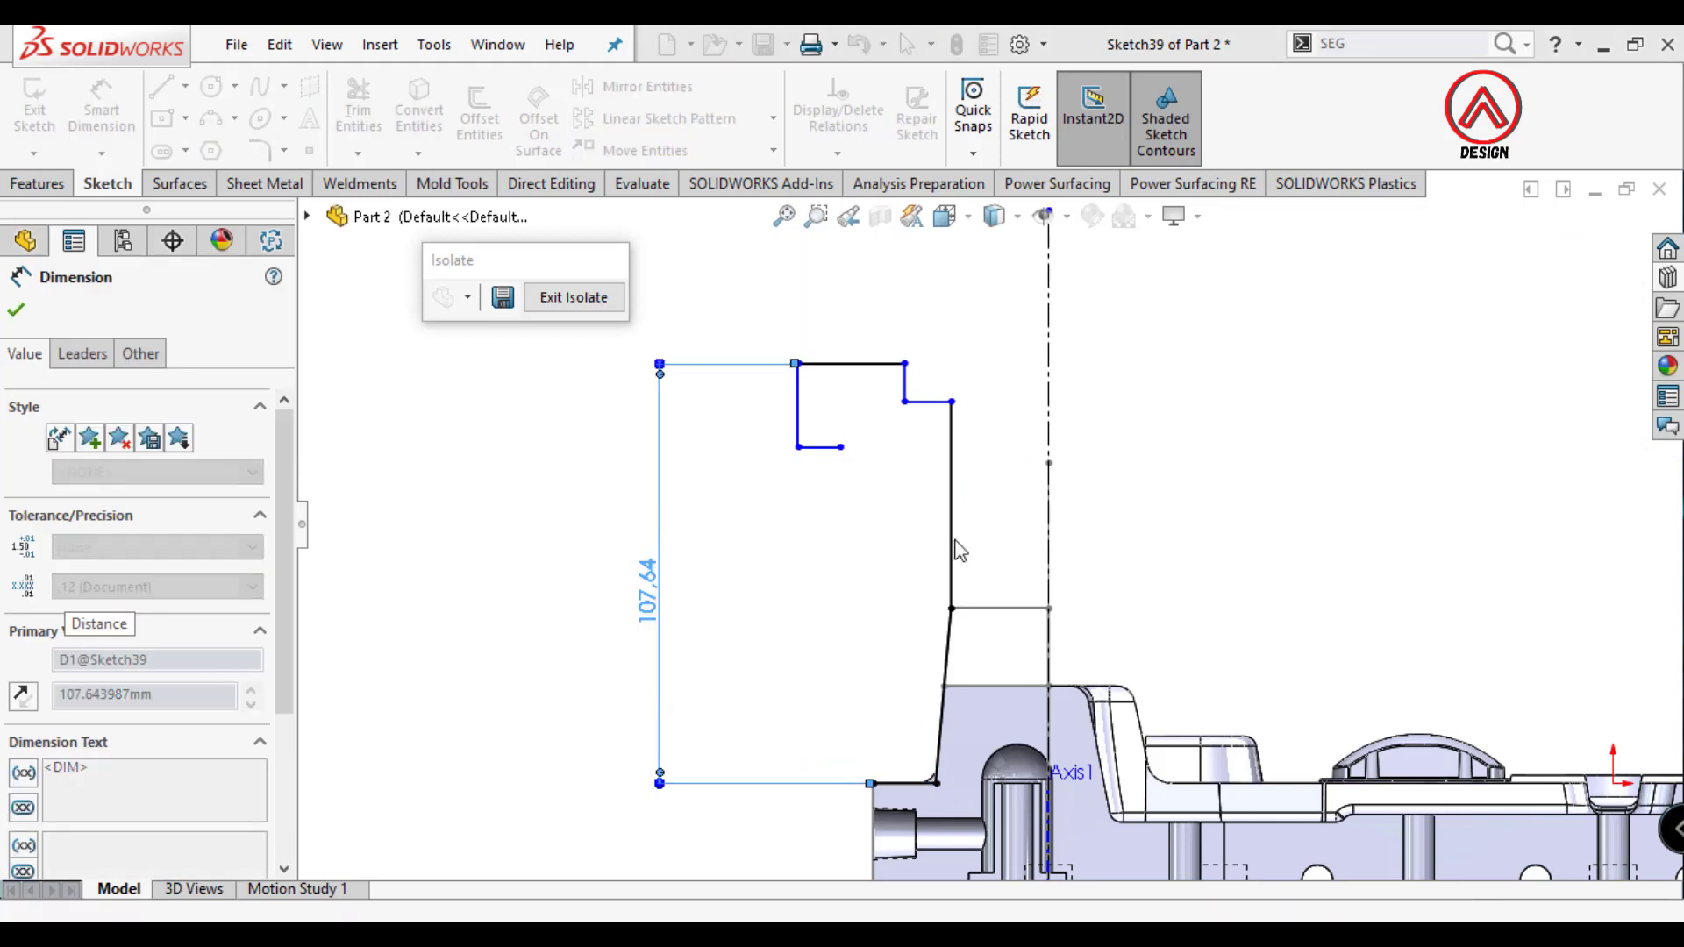
left_click(924, 424)
left_click(1044, 423)
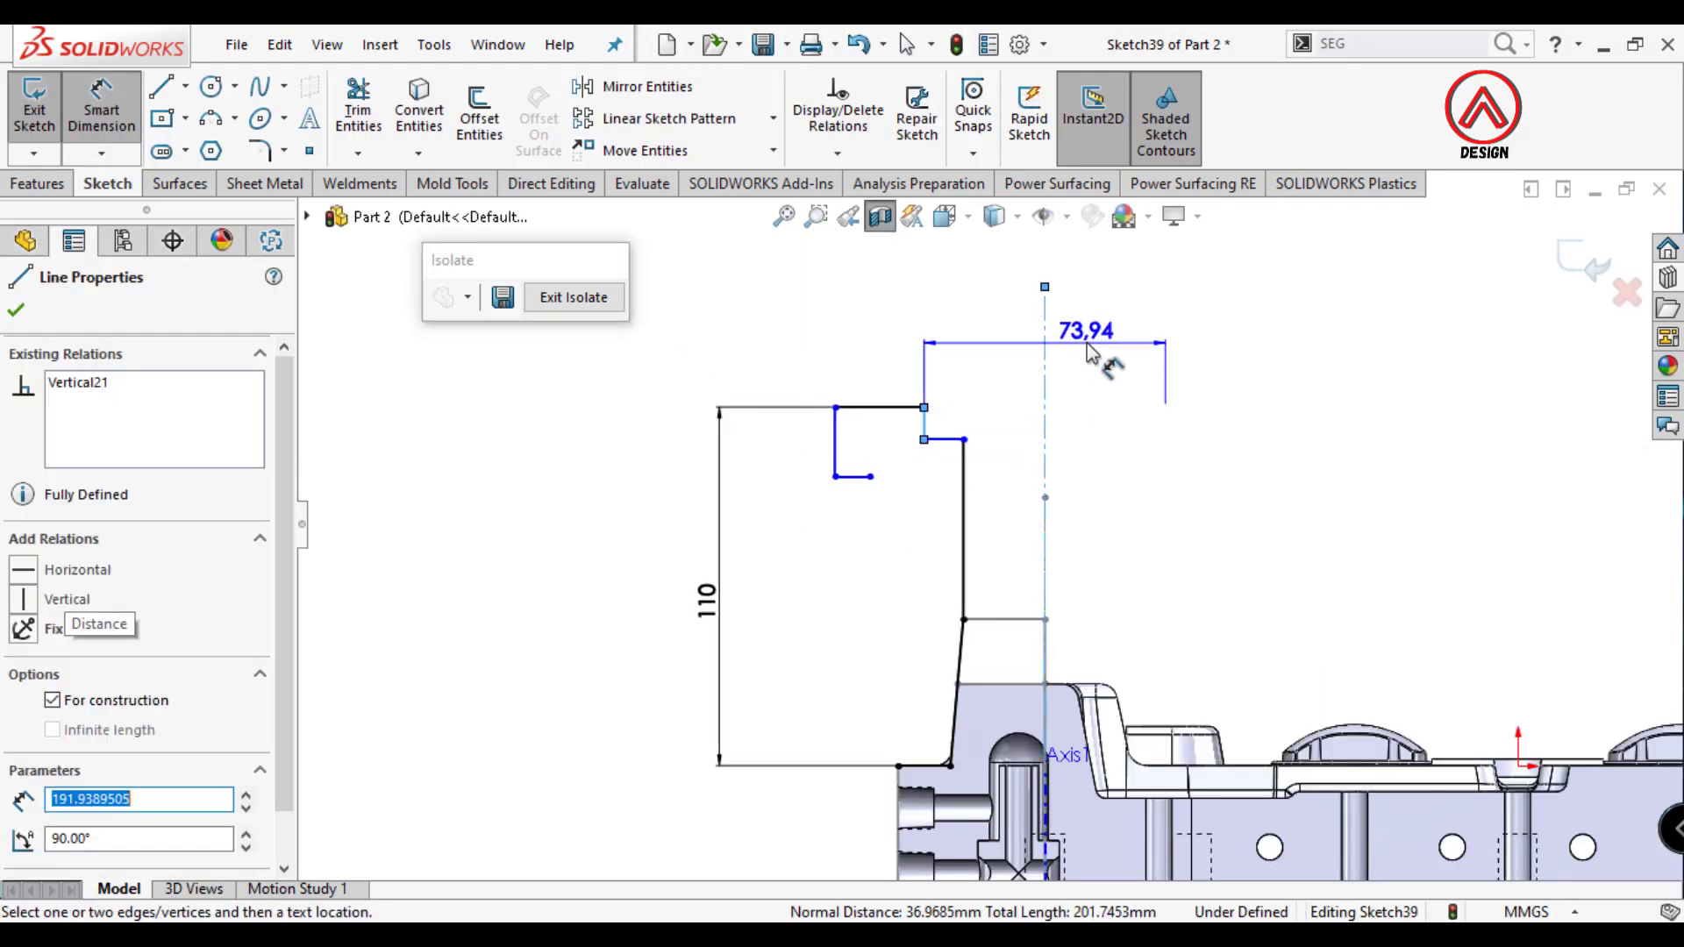
left_click(1101, 337)
type("101.6")
key("Return")
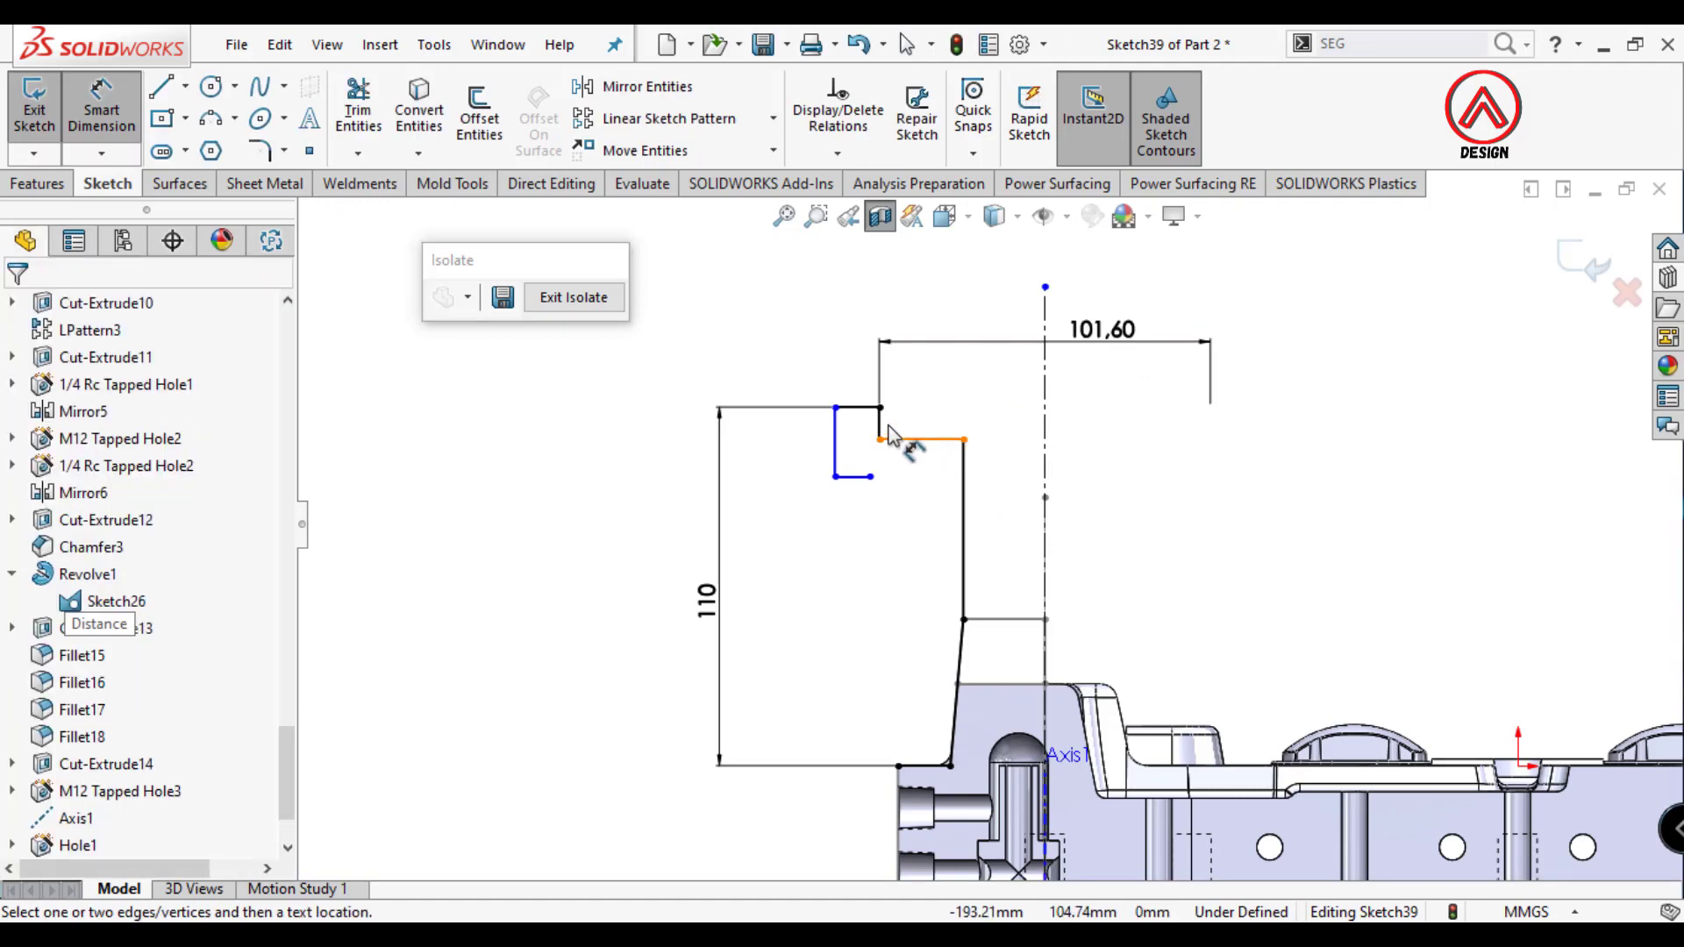
Set the top step to 12 mm and the outer diameter to 130.
left_click(881, 423)
type("12")
key("Return")
key("Escape")
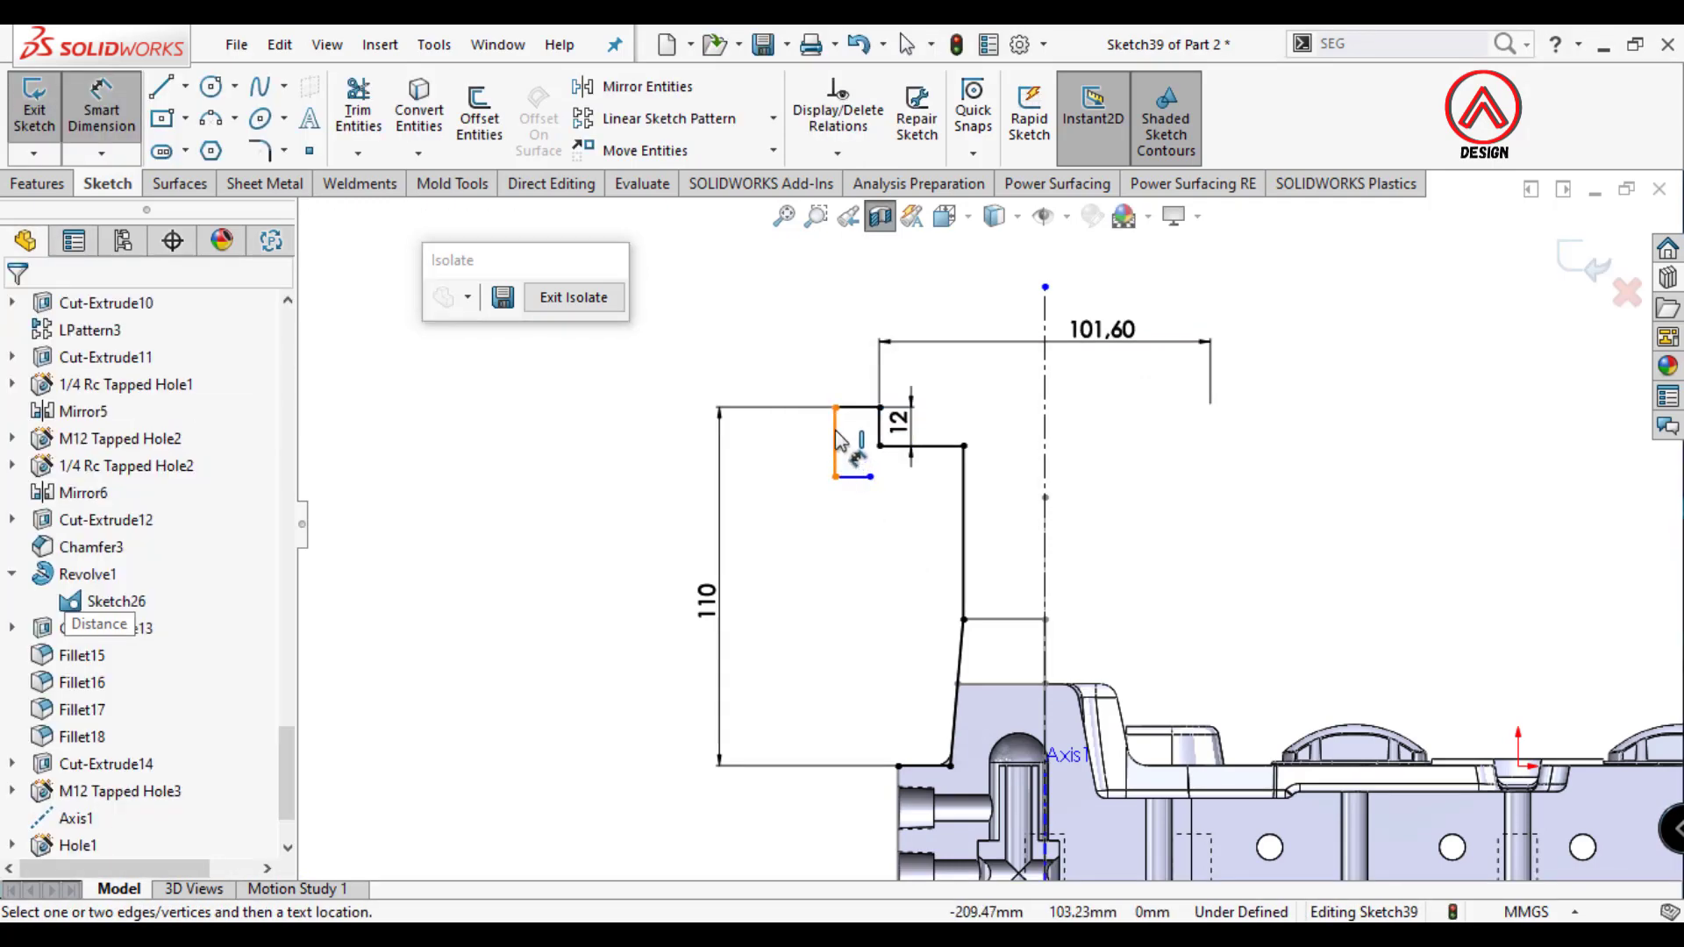
left_click(834, 443)
left_click(1045, 428)
scroll(1070, 377, "up", 1)
left_click(1070, 303)
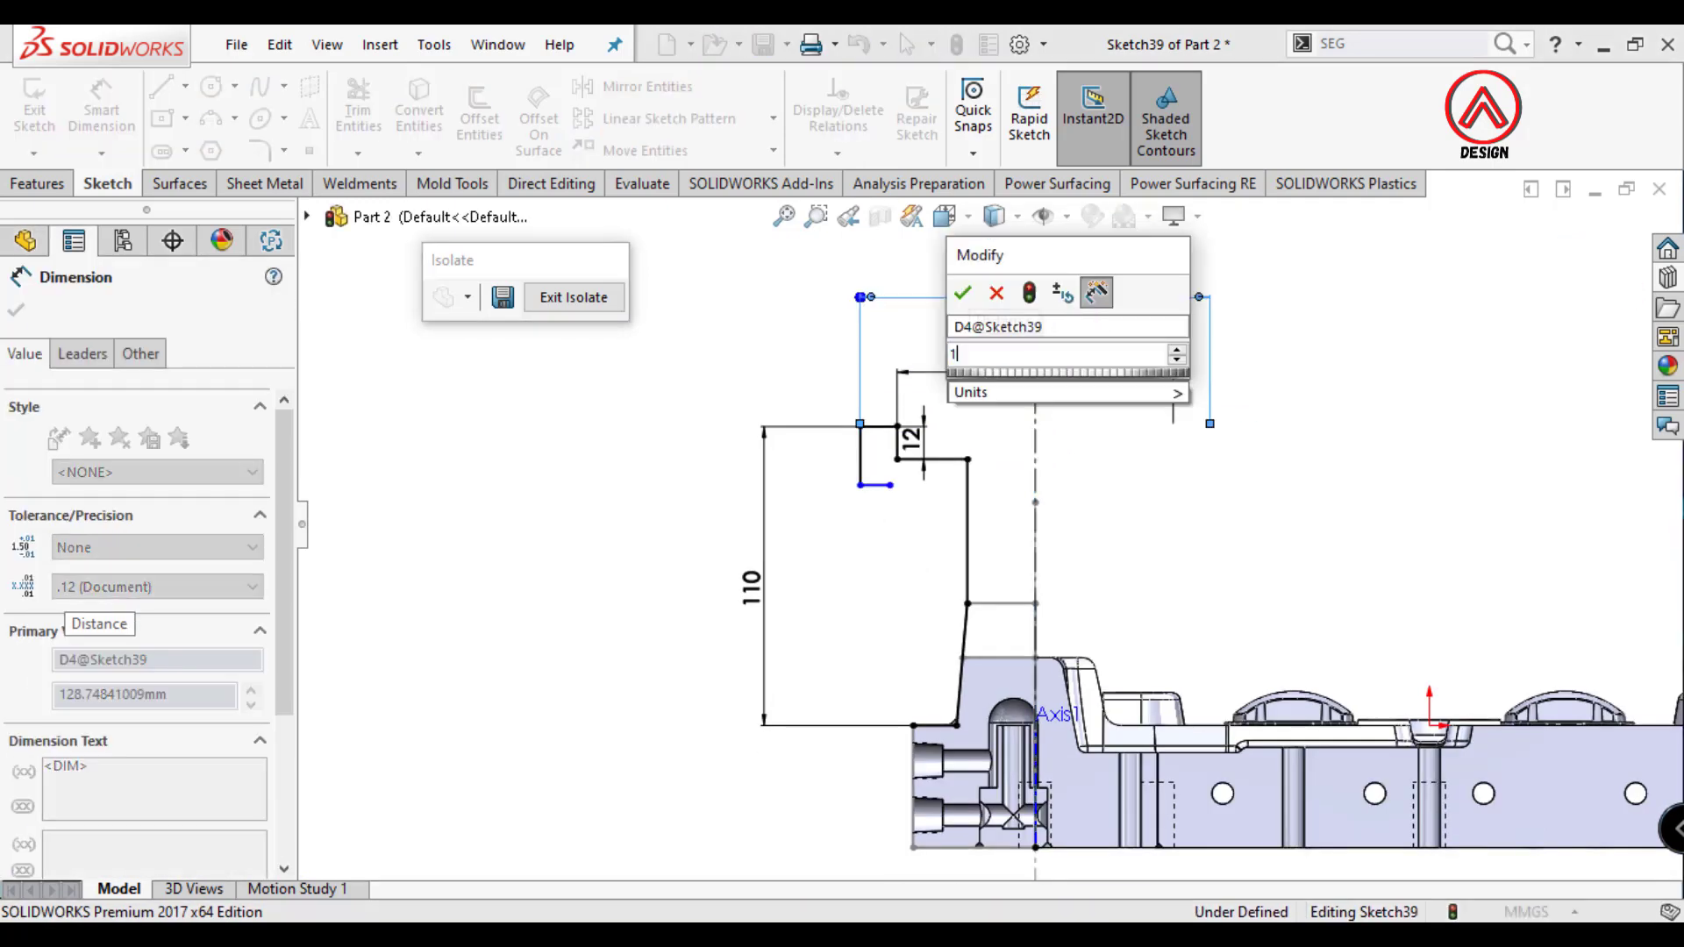
type("130")
key("Return")
key("Escape")
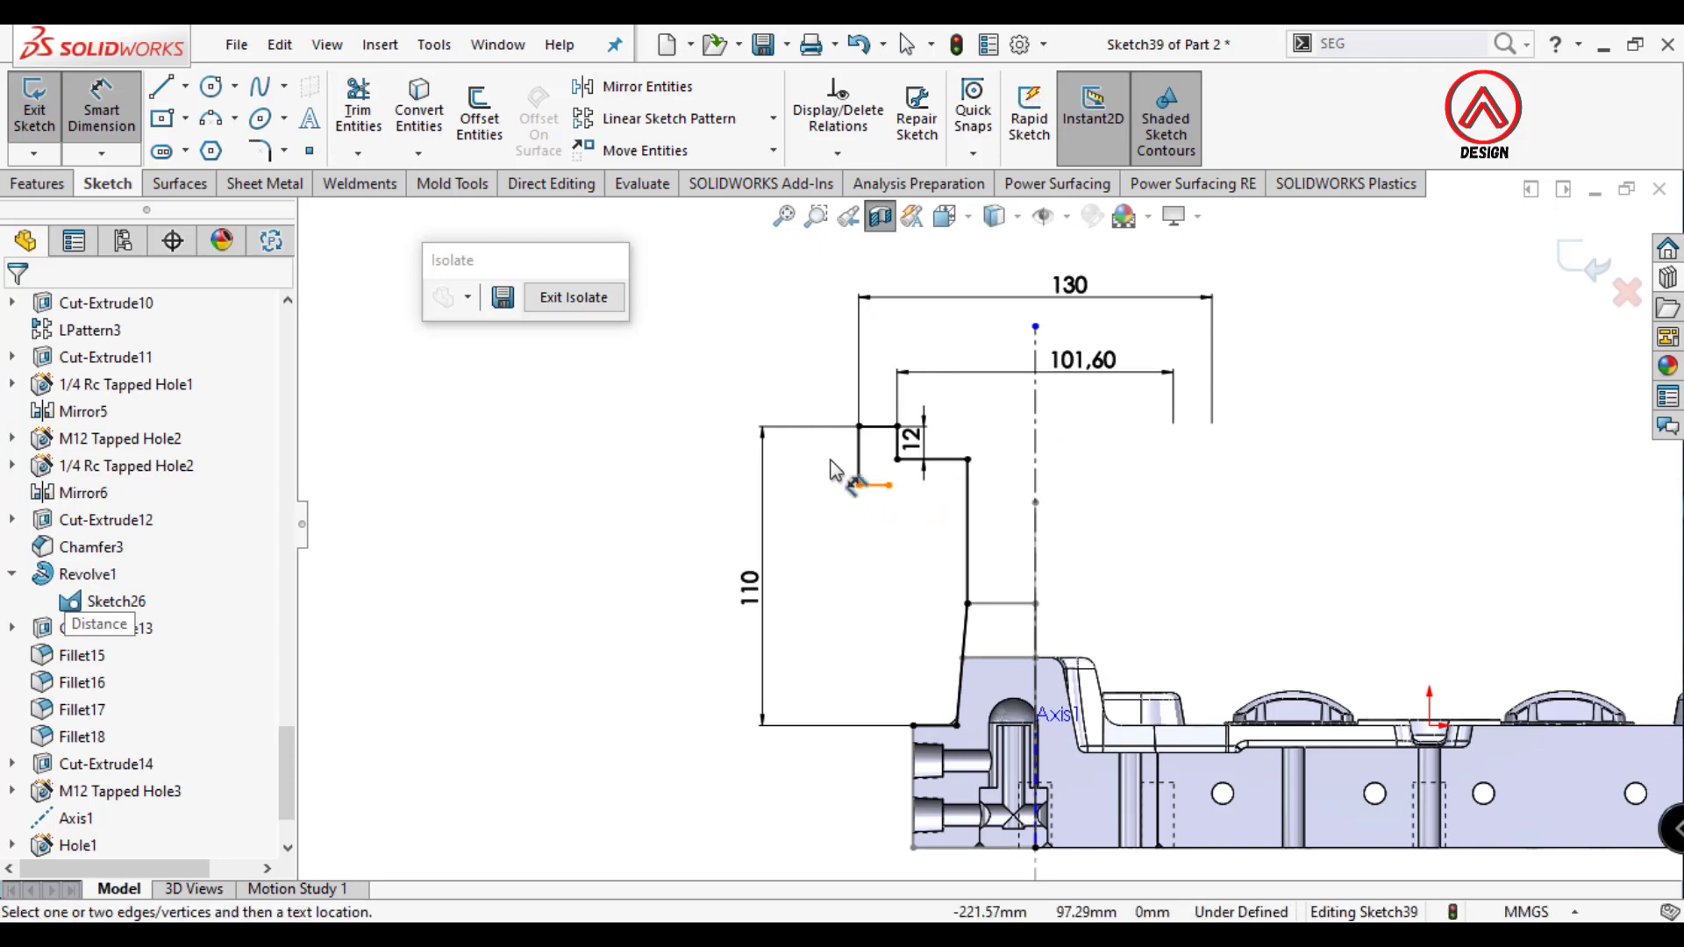
Dimension the inner leg 25 mm deep.
left_click(857, 465)
left_click(800, 463)
type("25")
key("Return")
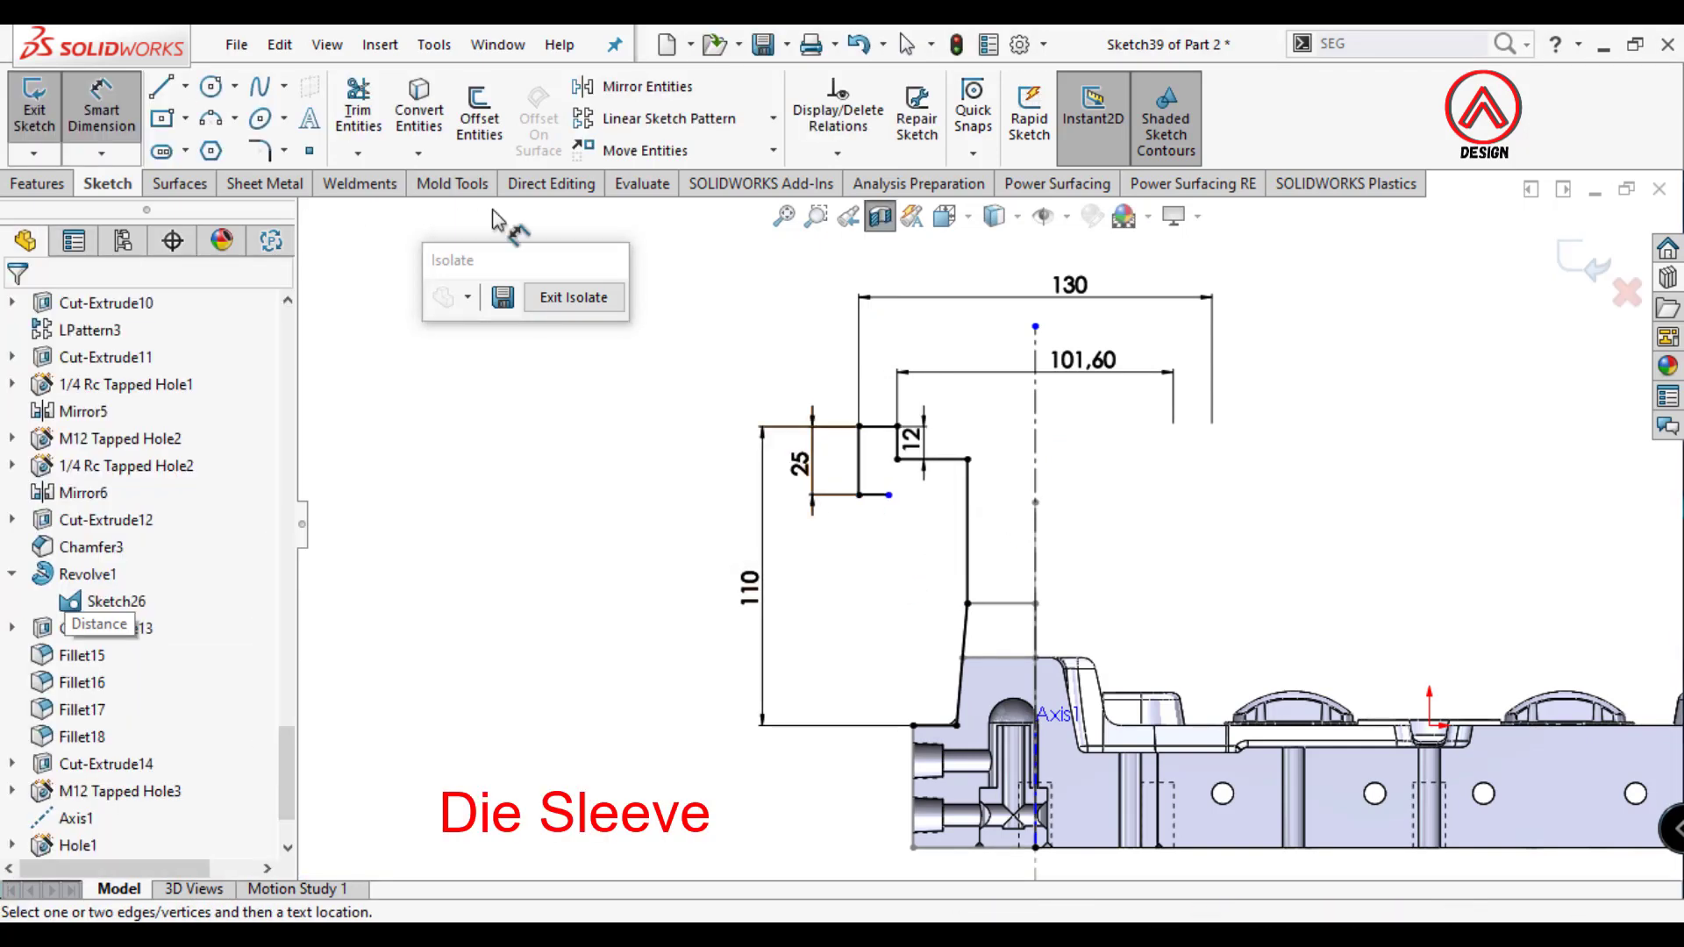
left_click(159, 91)
scroll(877, 526, "up", 3)
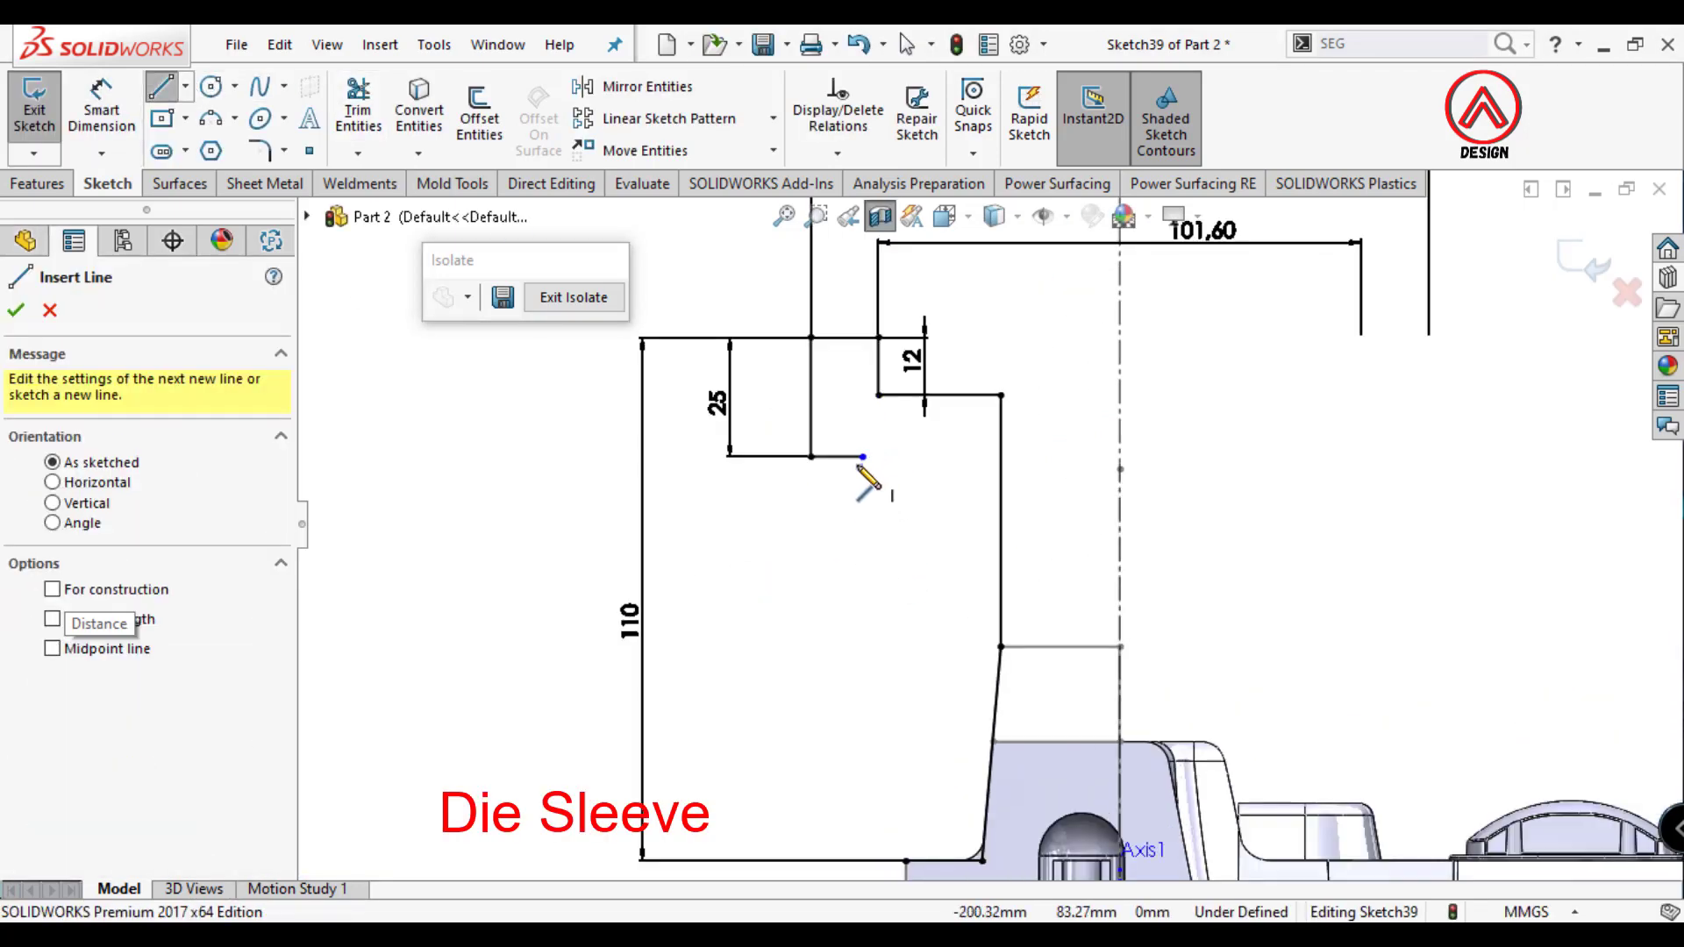
Draw the zig-zag grooves down the sleeve's inner wall and close the profile at the bottom point.
left_click(863, 457)
left_click(863, 492)
left_click(878, 554)
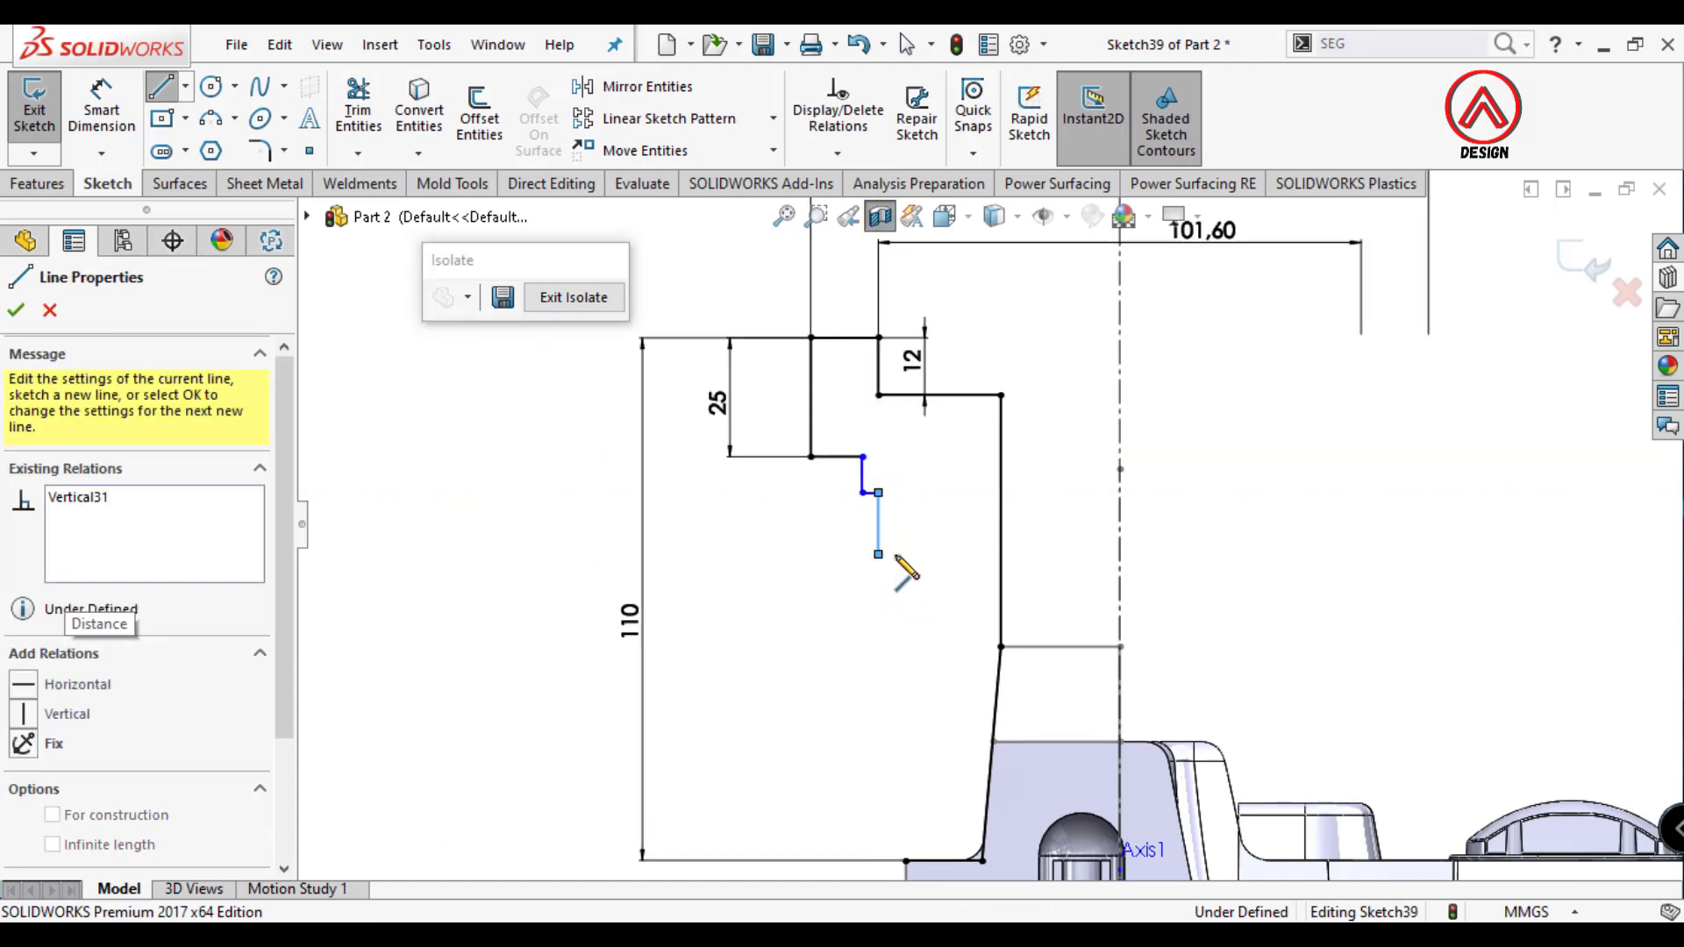
left_click(906, 600)
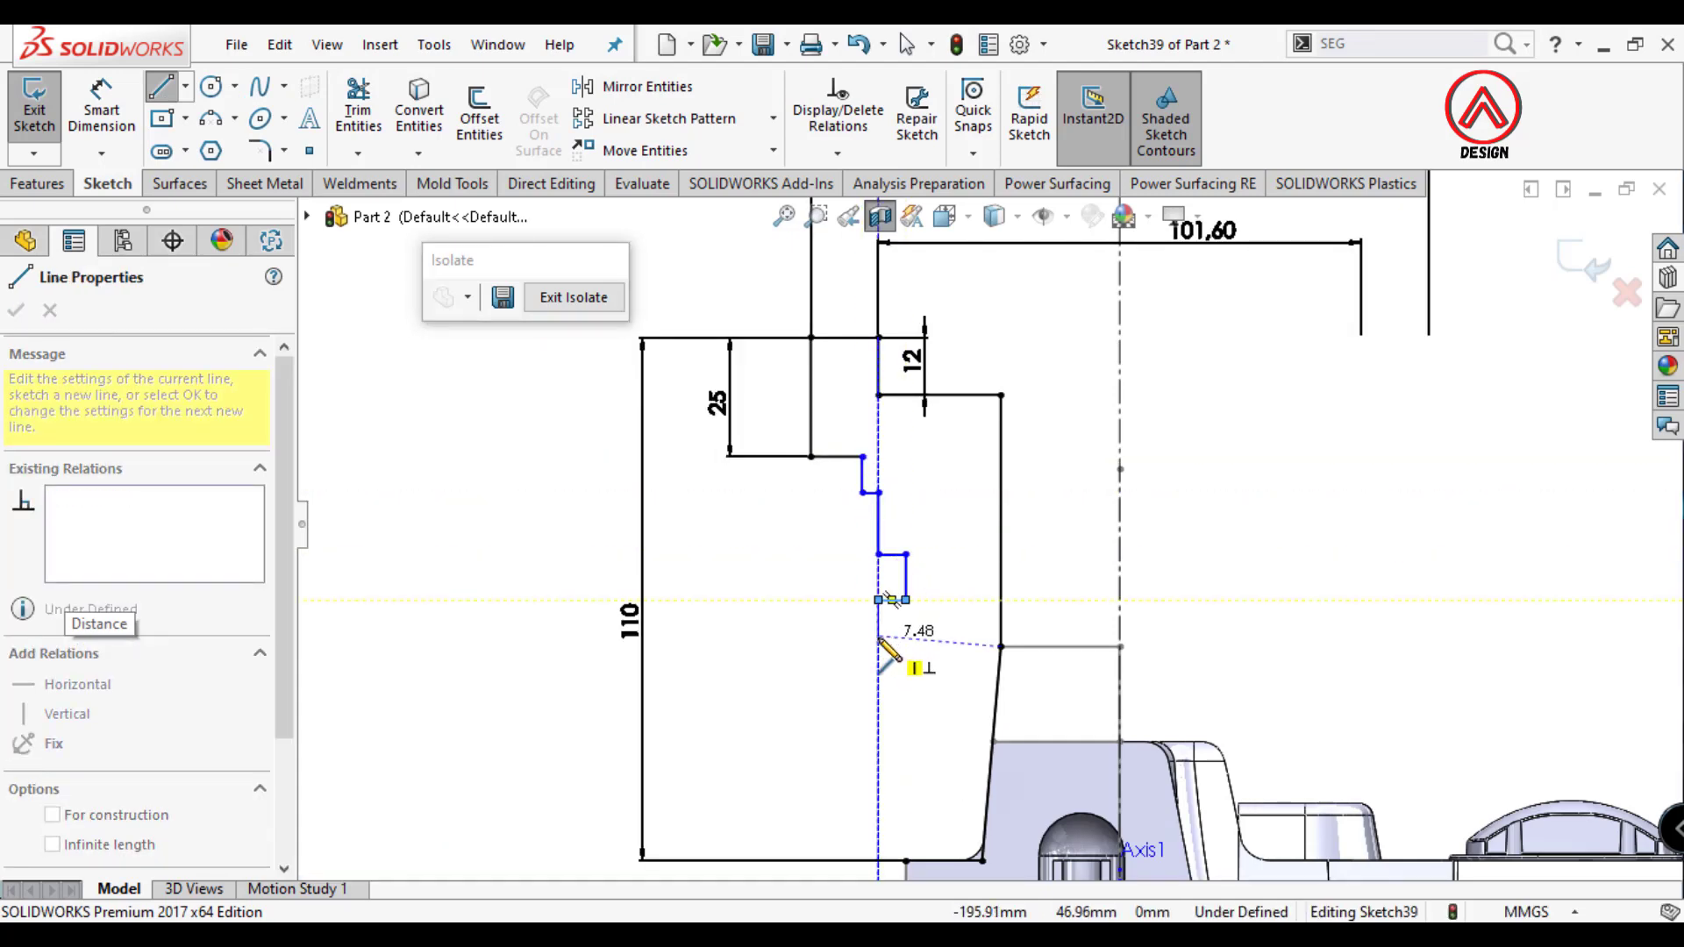
left_click(878, 635)
left_click(905, 697)
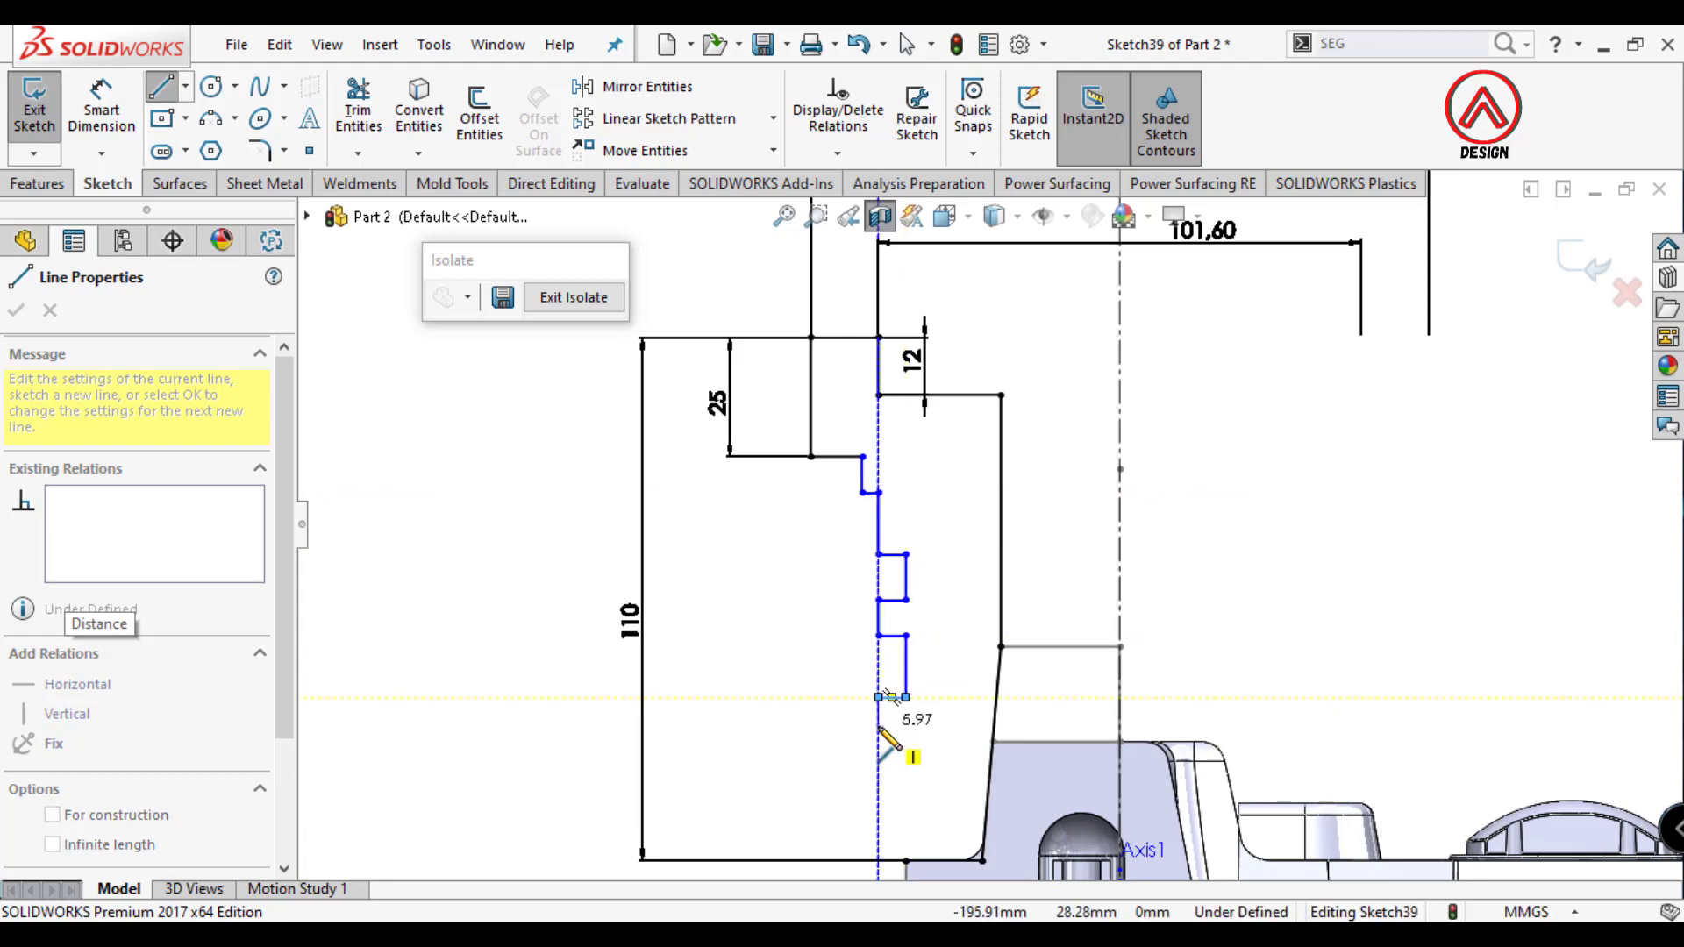
left_click(906, 860)
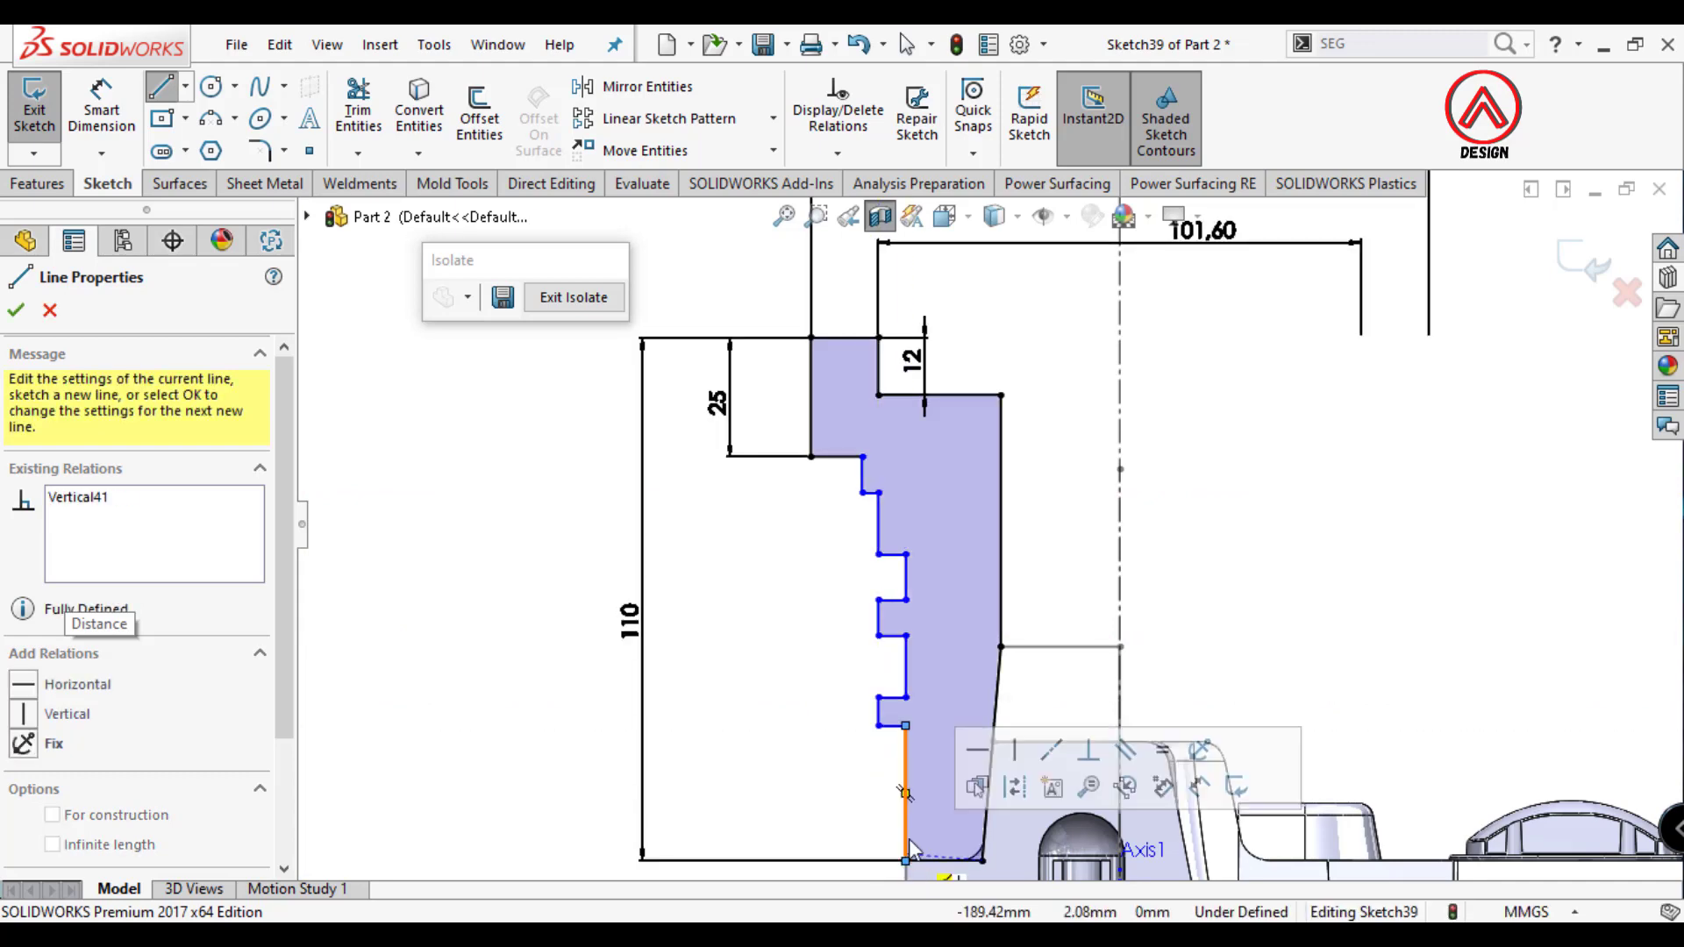
key("Escape")
scroll(896, 526, "up", 3)
Dimension the lower edge 30 mm high and the groove 7 mm tall.
left_click(114, 112)
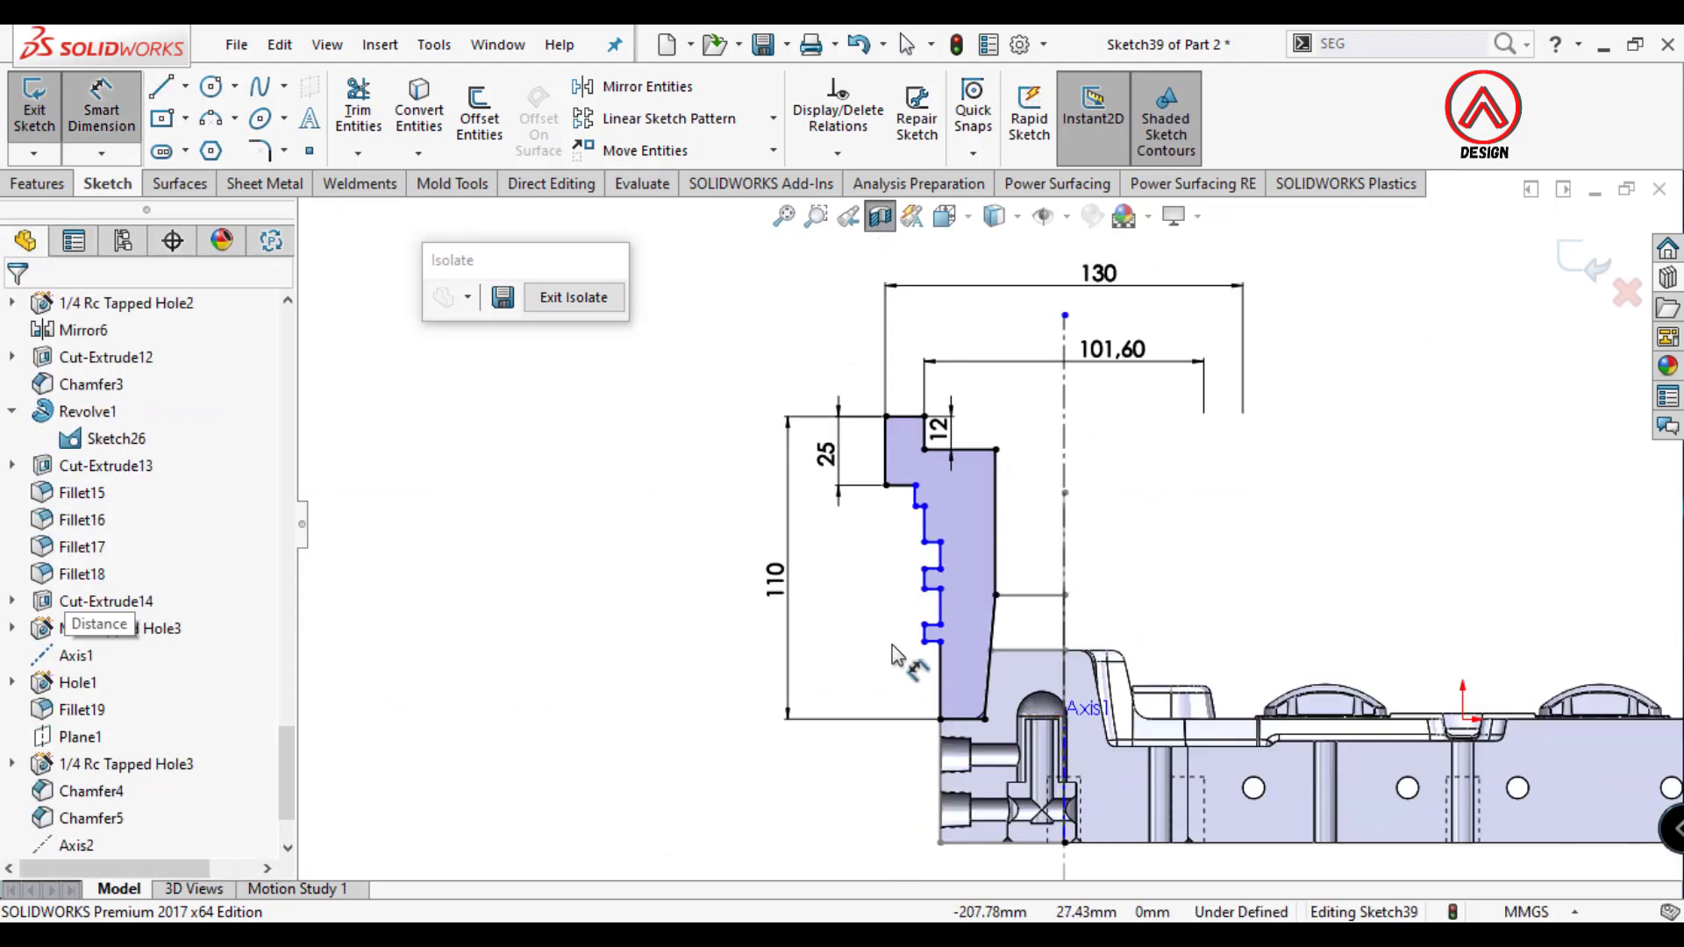
left_click(942, 691)
left_click(865, 701)
type("30")
key("Return")
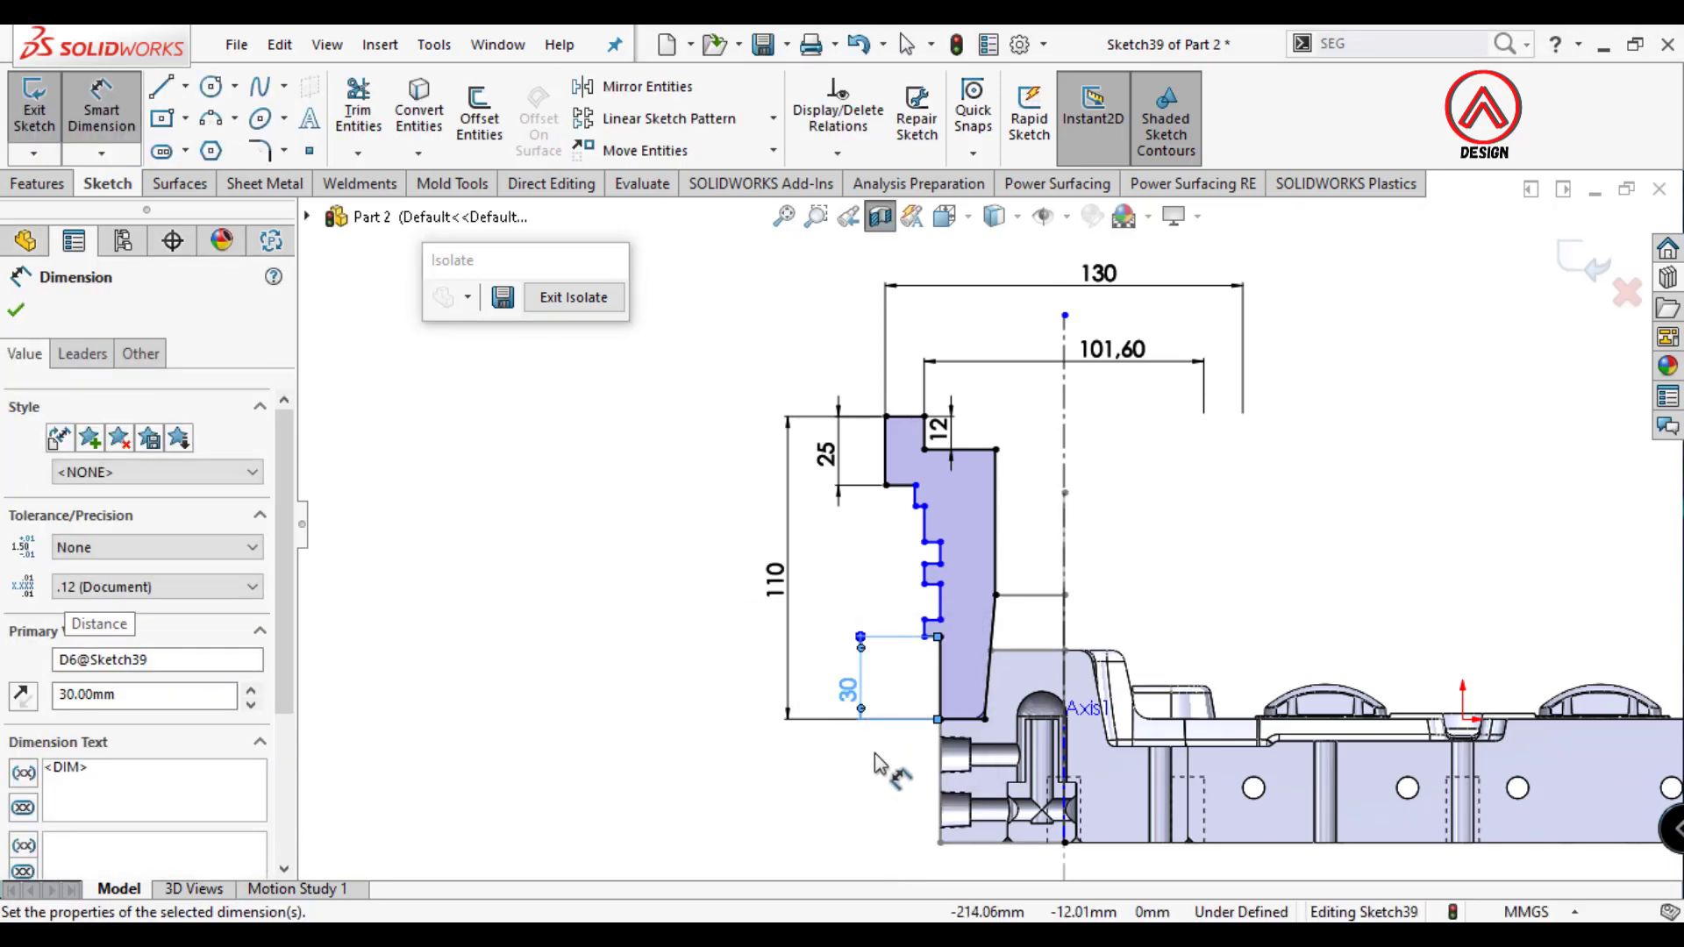
scroll(949, 659, "down", 3)
left_click(930, 609)
left_click(856, 605)
type("7")
key("Return")
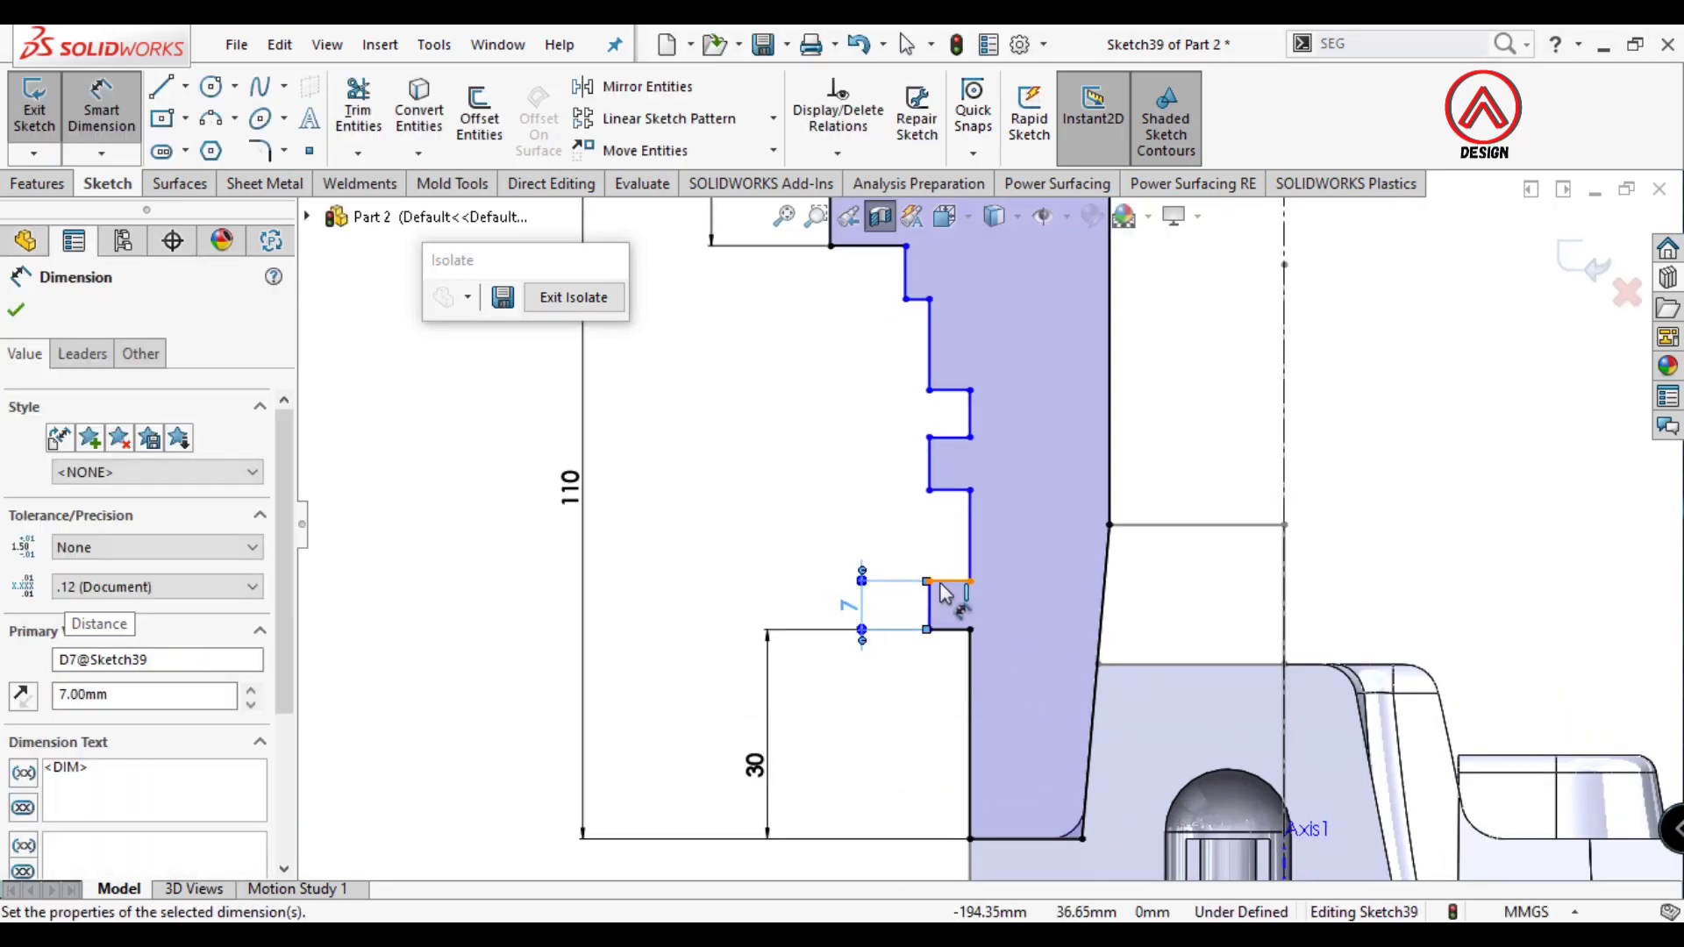
left_click(931, 605)
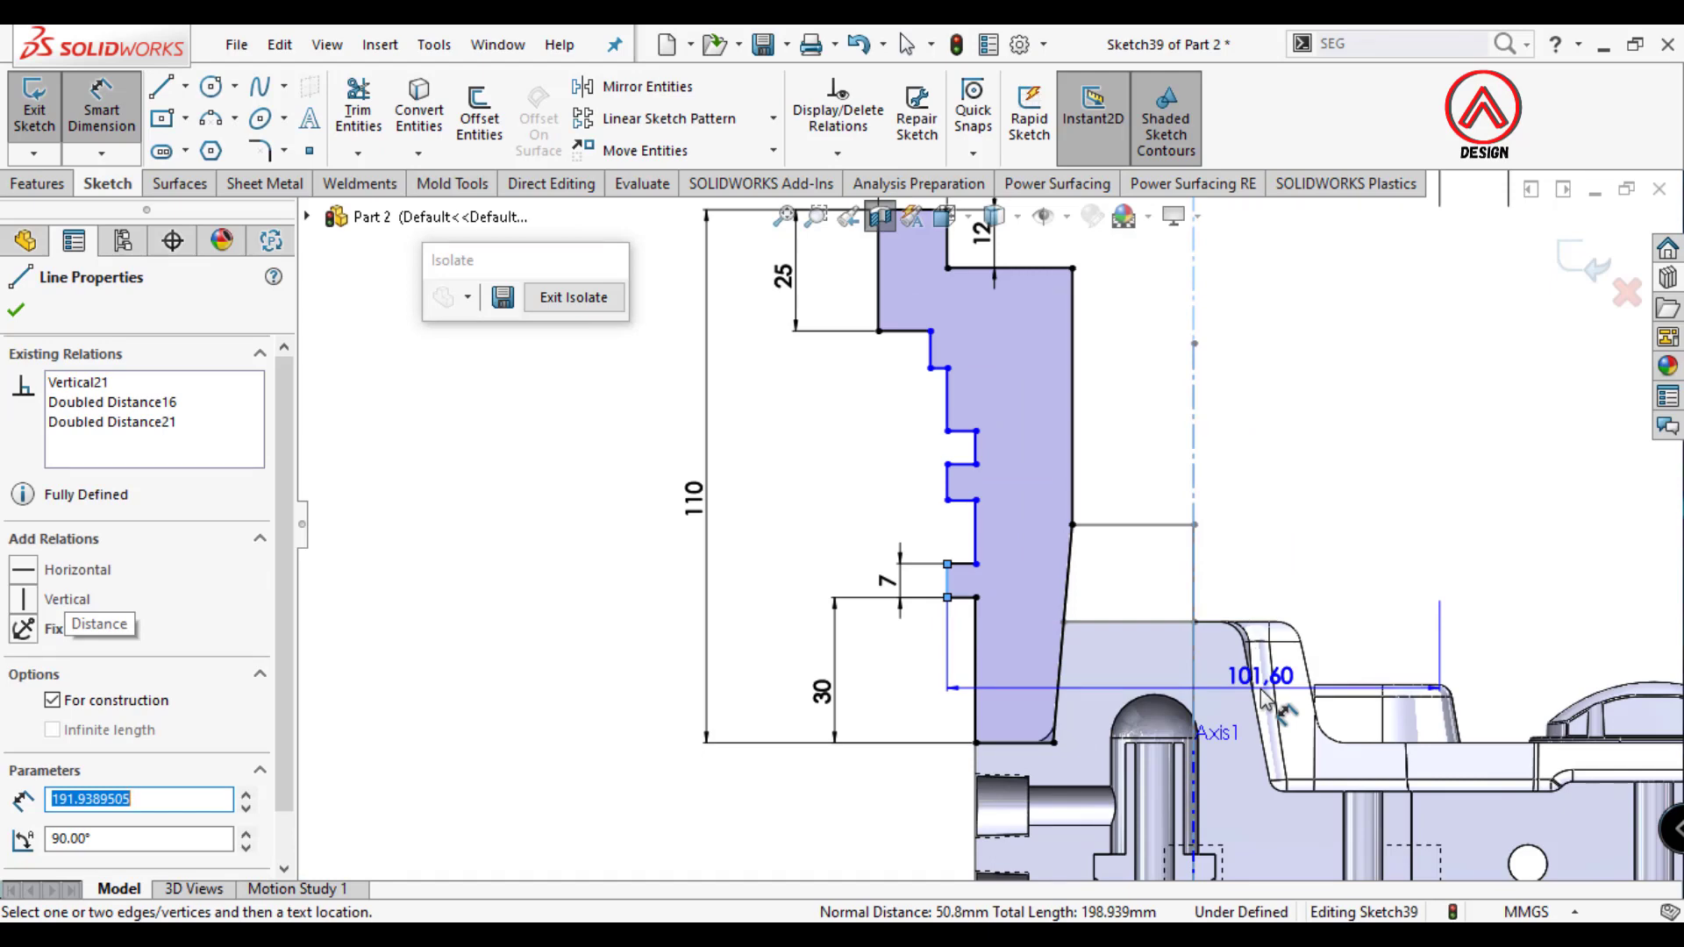
Place the 101.60 dimension, then dimension 94 to the axis and a 7 mm step width.
left_click(1263, 245)
scroll(1097, 438, "up", 2)
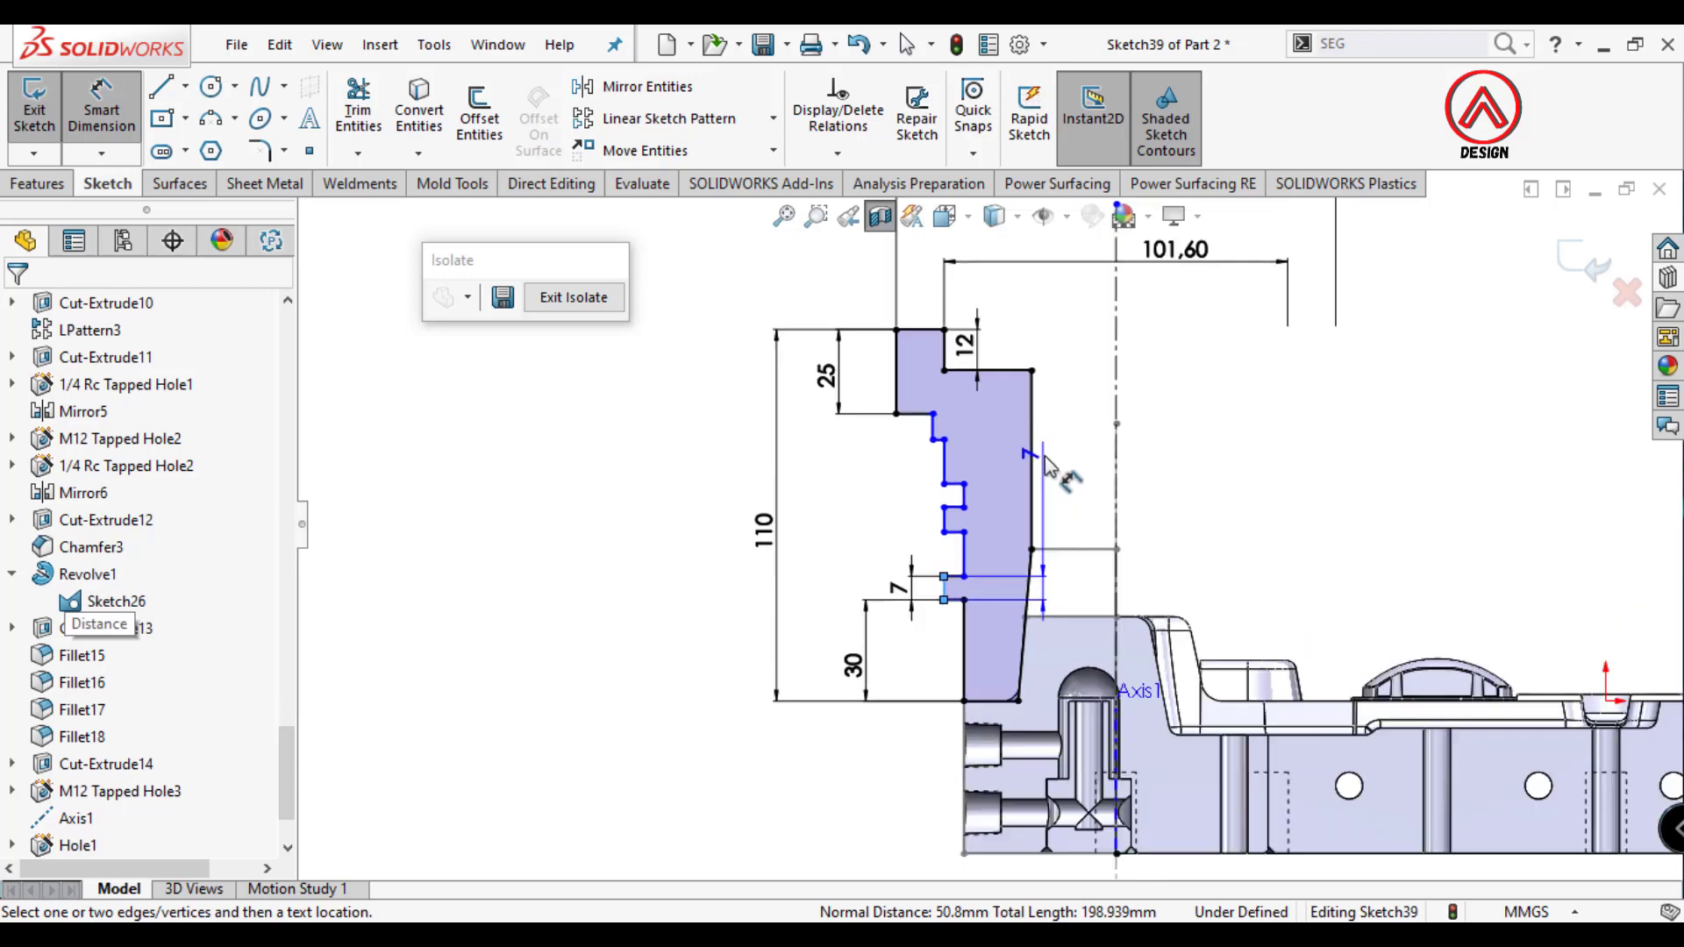
left_click(1131, 571)
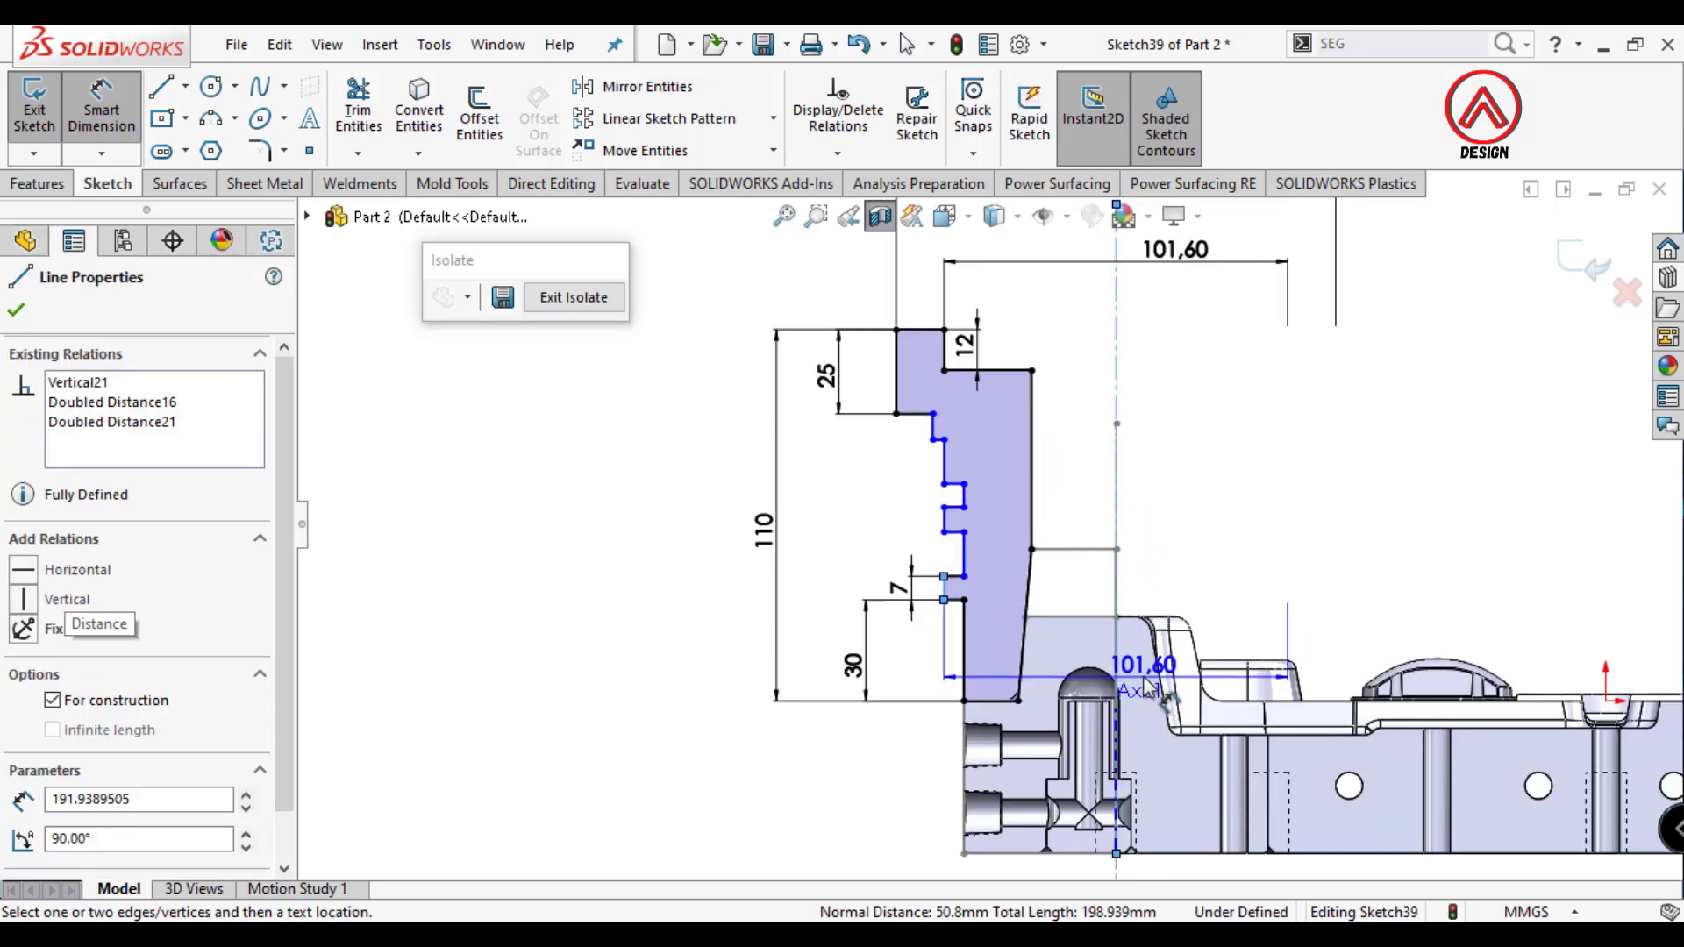
left_click(1140, 675)
type("94")
key("Return")
scroll(973, 570, "up", 2)
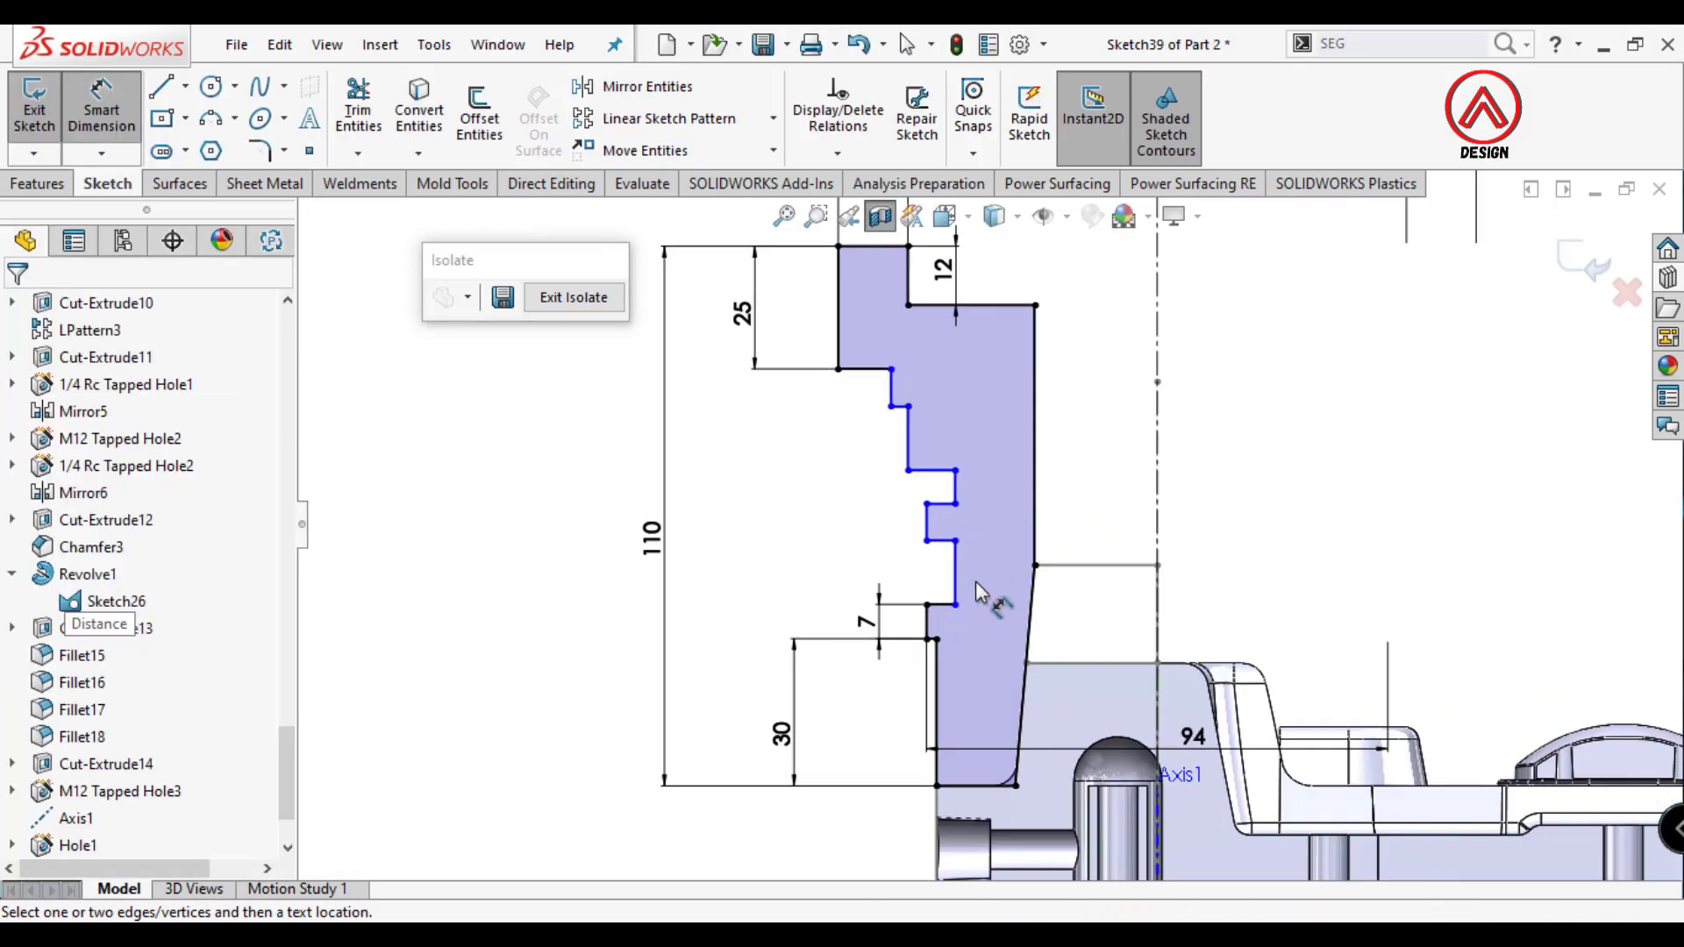
scroll(982, 605, "up", 2)
left_click(928, 606)
left_click(993, 635)
type("7")
key("Return")
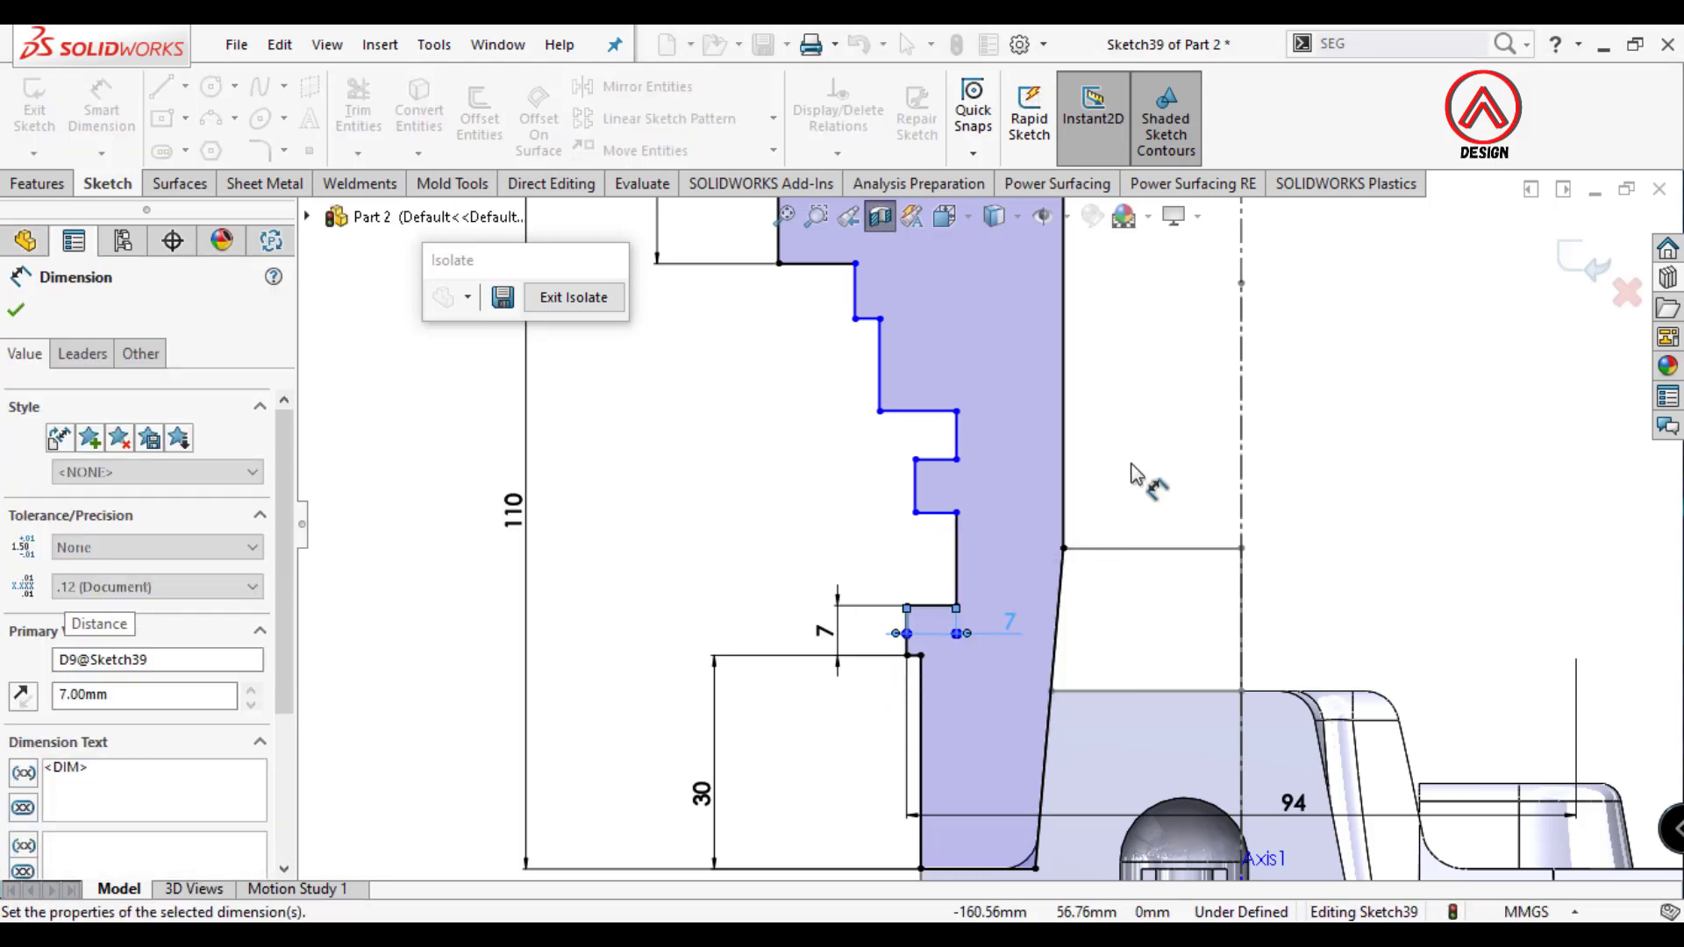
Dimension the two vertical step lines at 11 mm and 14 mm.
left_click(915, 487)
left_click(819, 501)
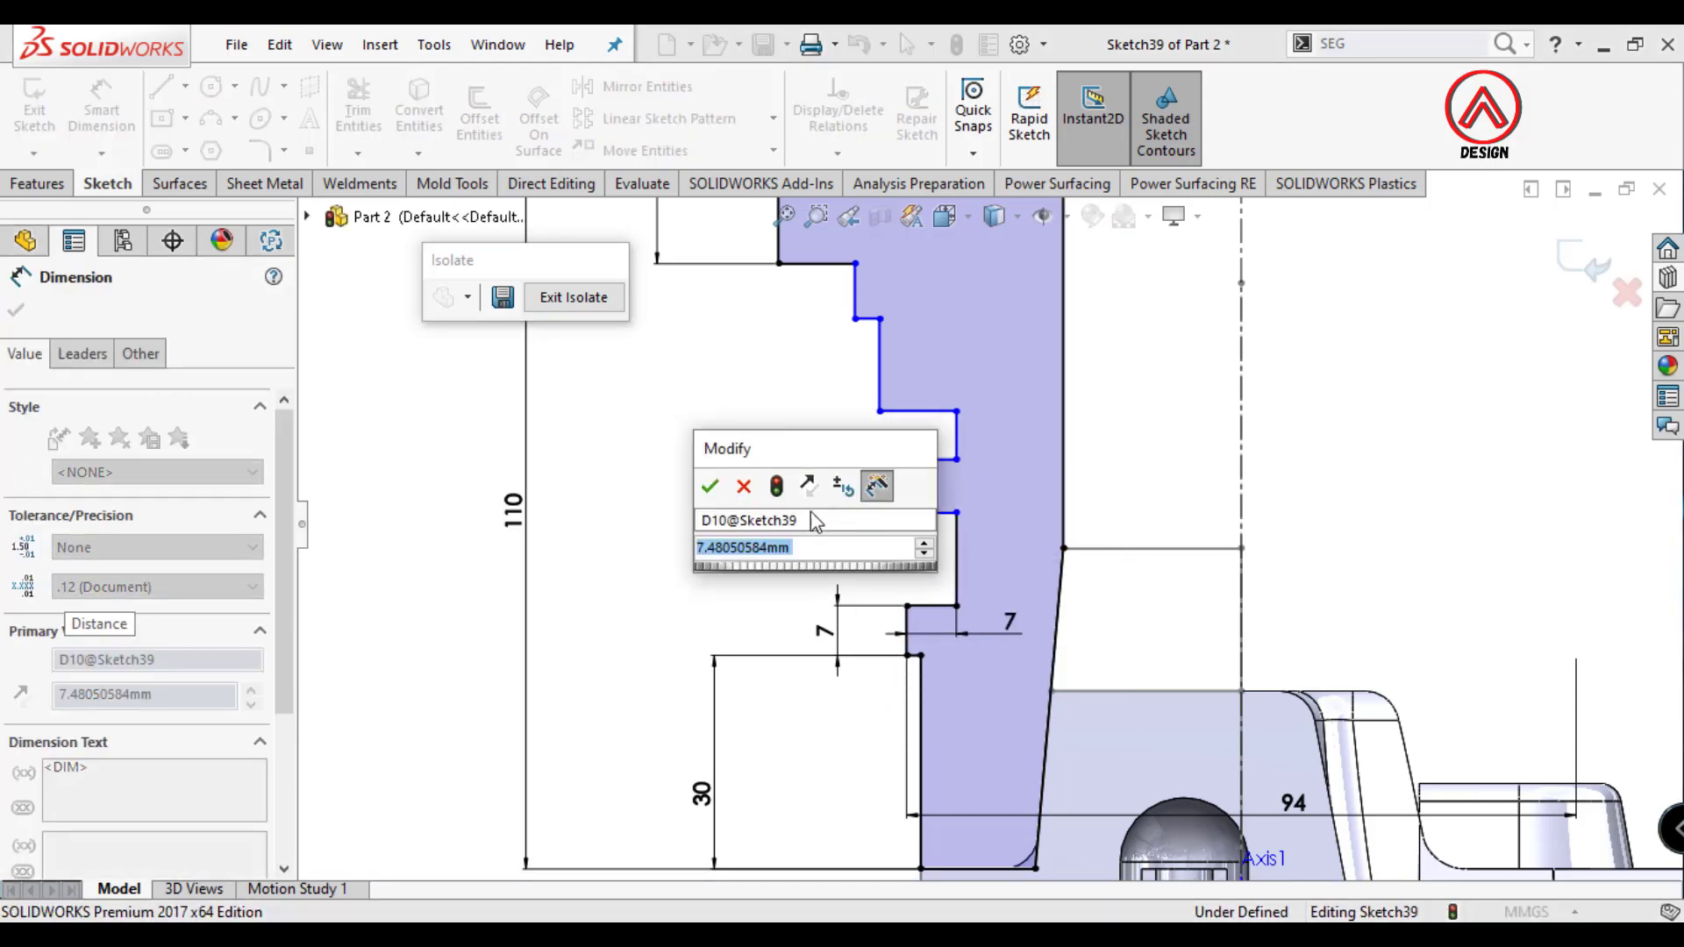
left_click_drag(792, 454, 675, 437)
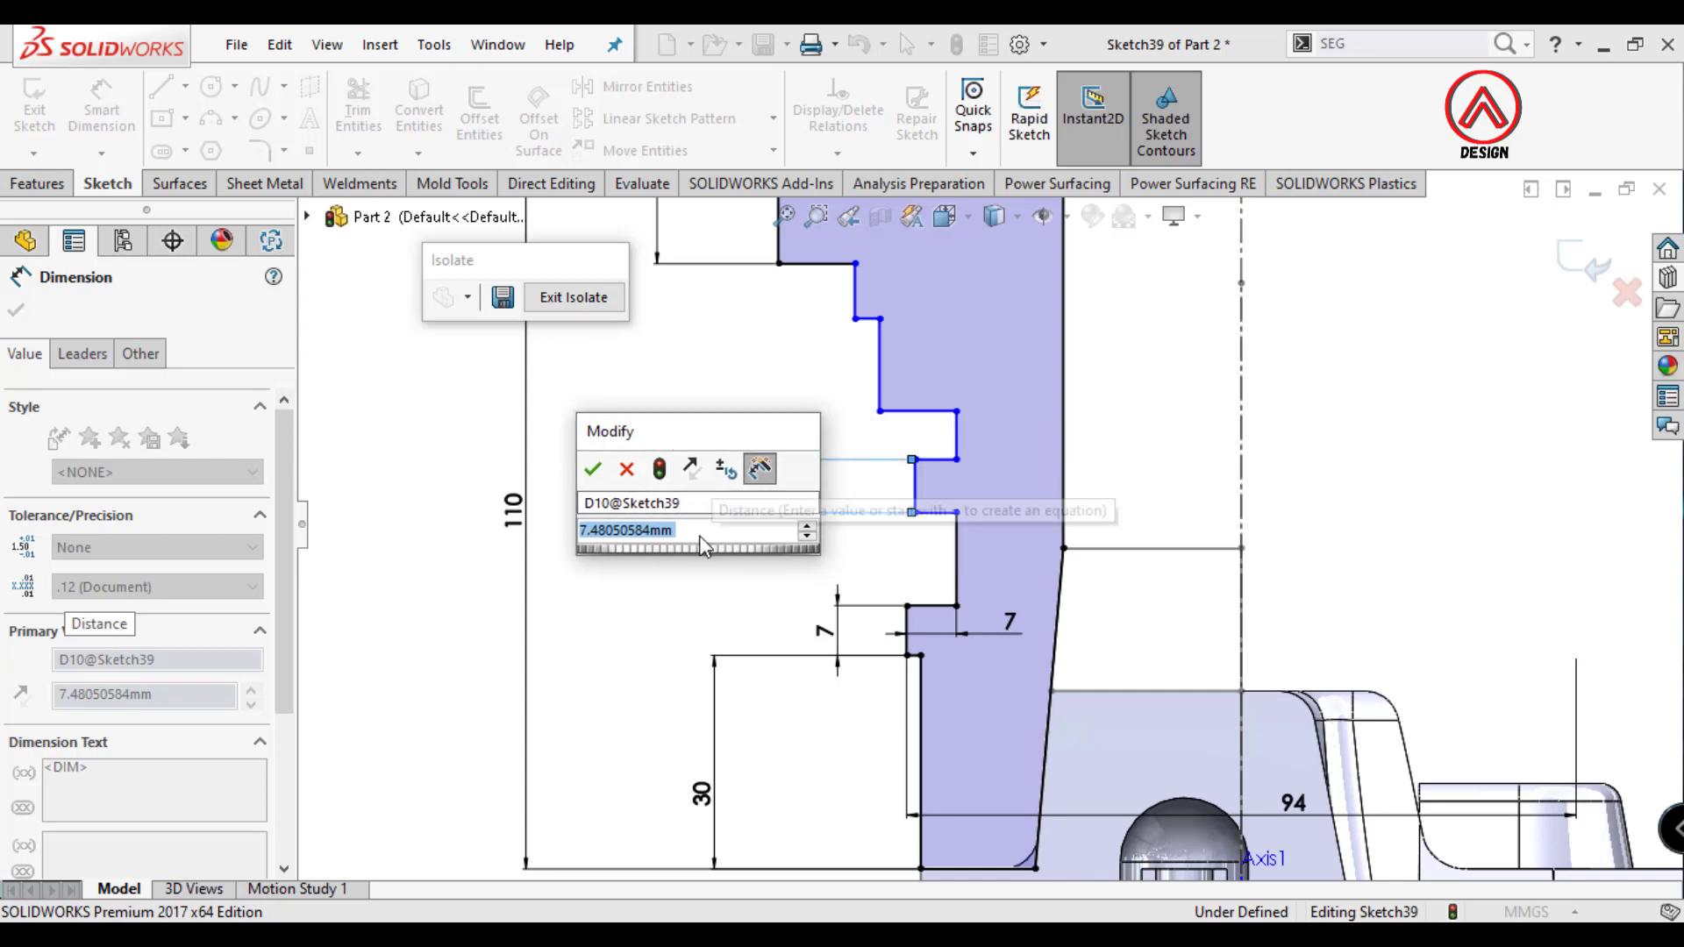
type("11")
key("Return")
left_click(956, 552)
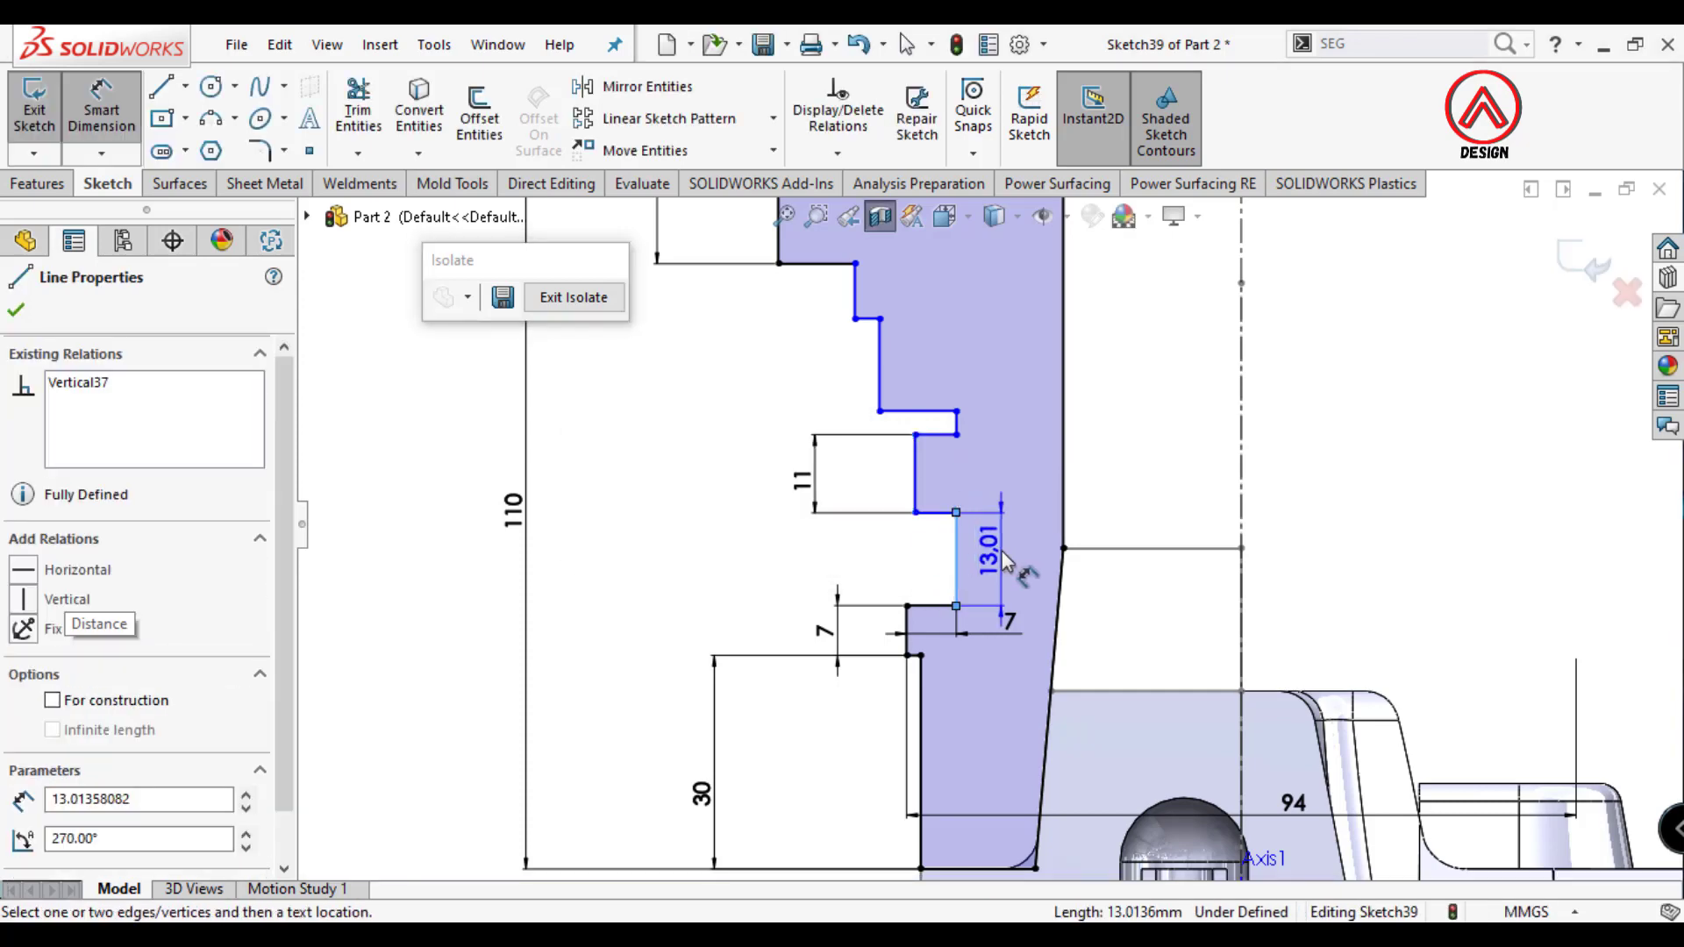
left_click(752, 563)
type("14")
key("Return")
middle_click_drag(993, 342, 989, 412, "ctrl")
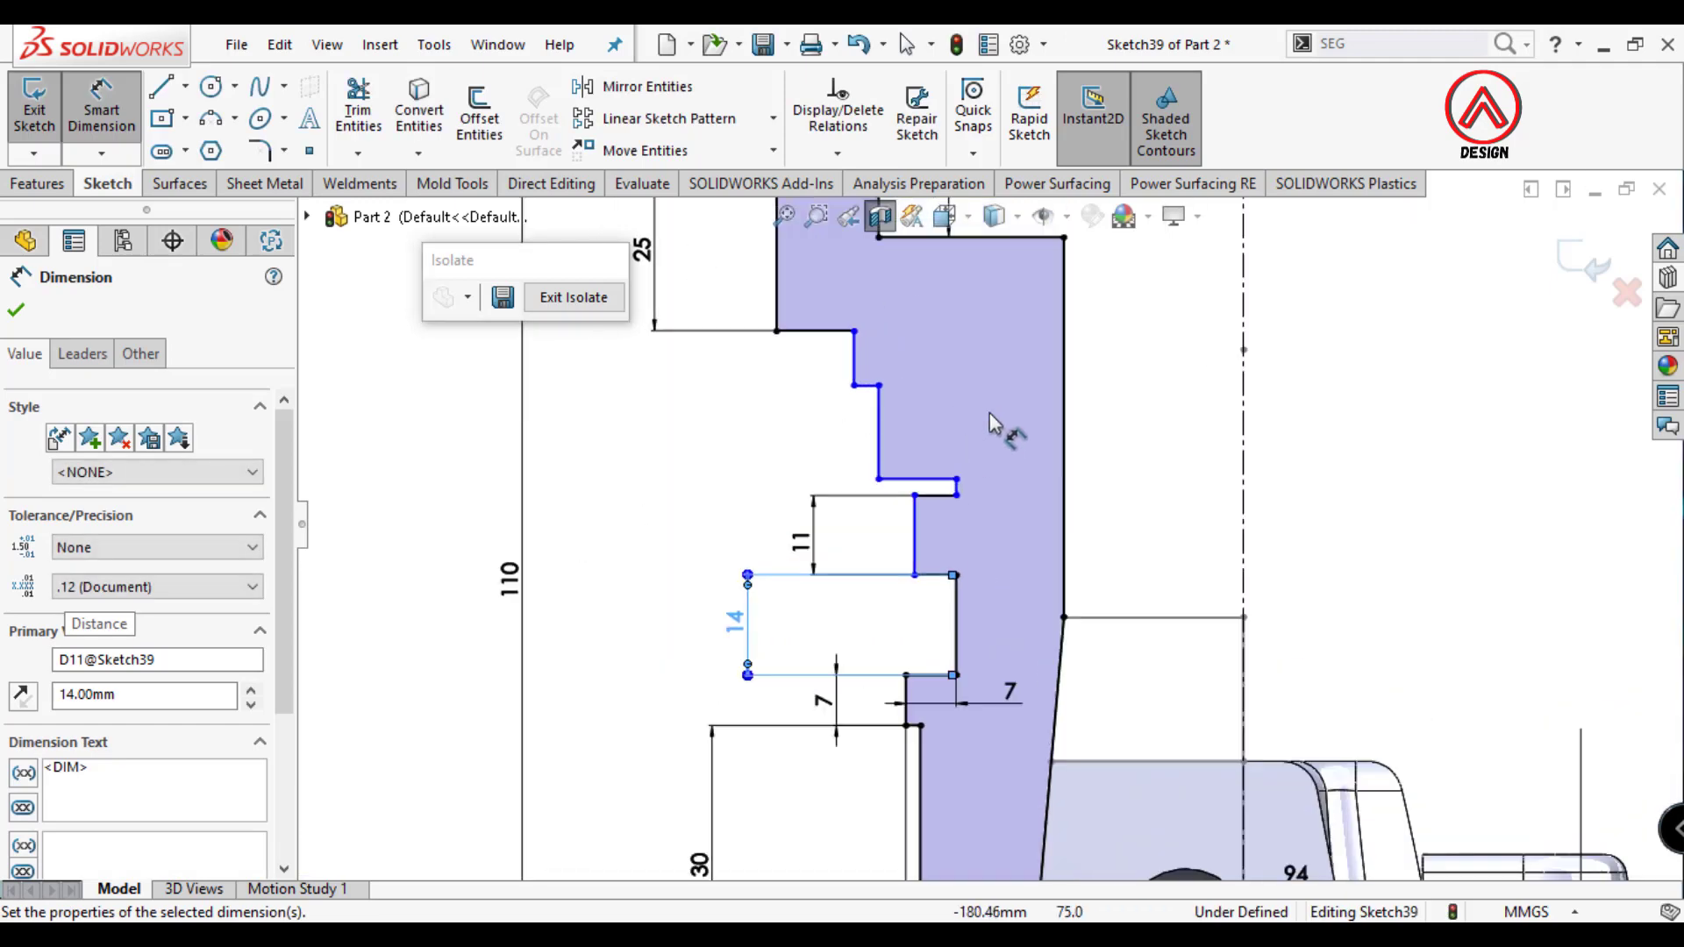
key("Escape")
Make three vertical step lines collinear.
left_click(906, 700)
left_click(915, 535, "ctrl")
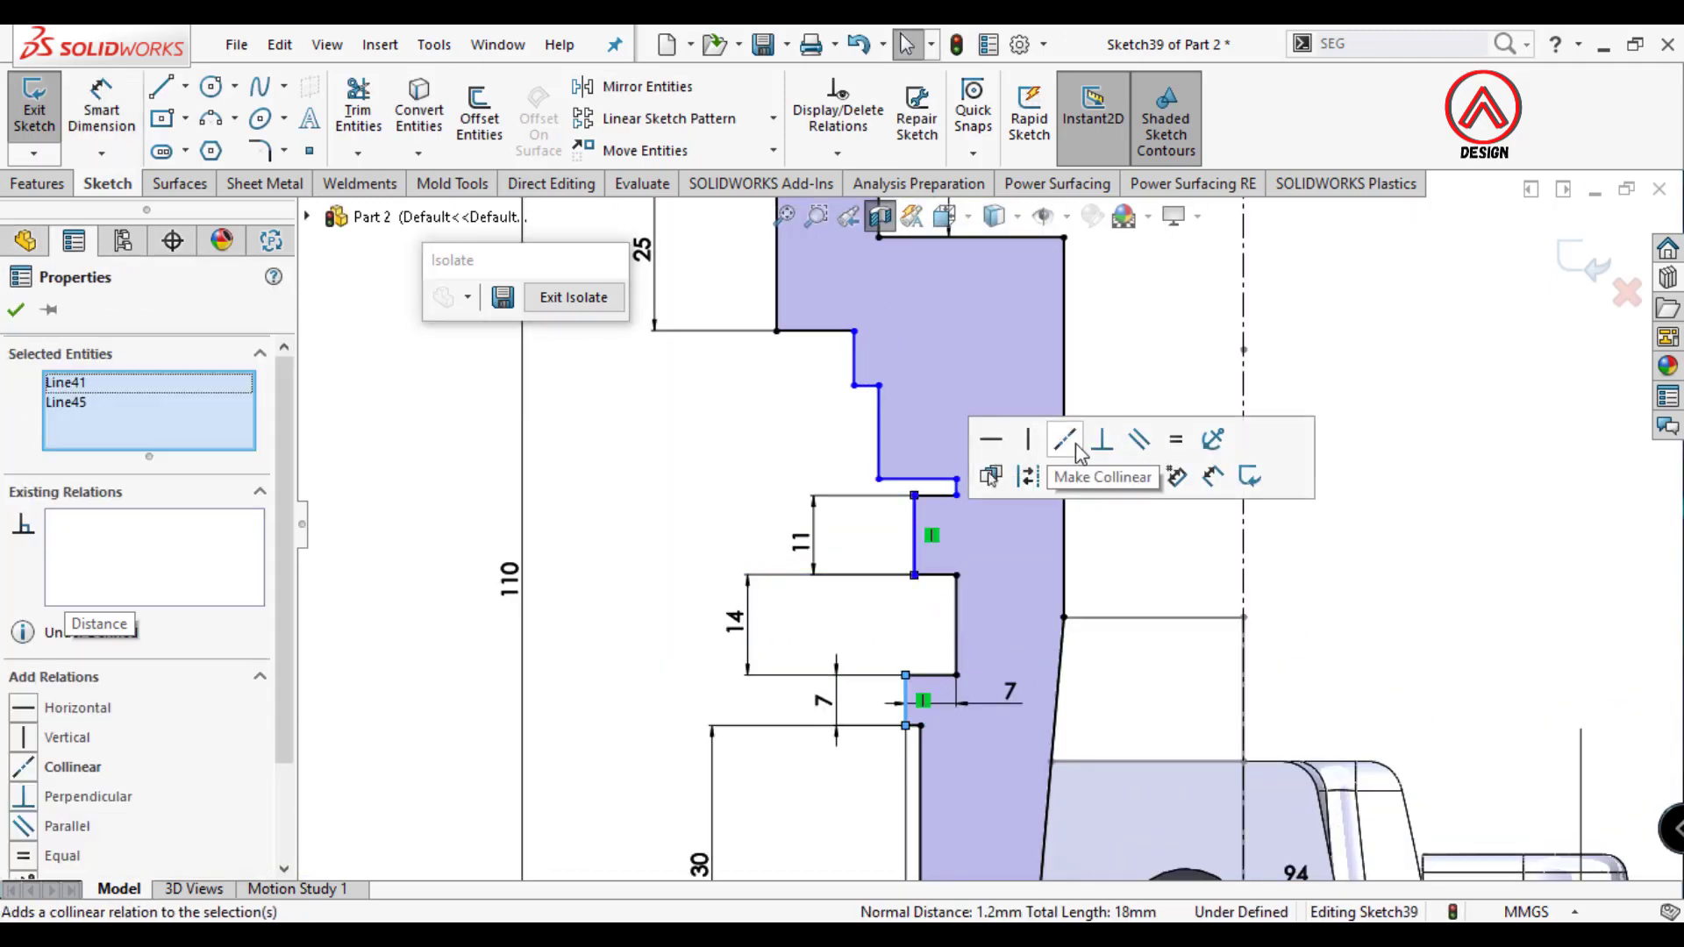
key("Escape")
left_click(878, 434)
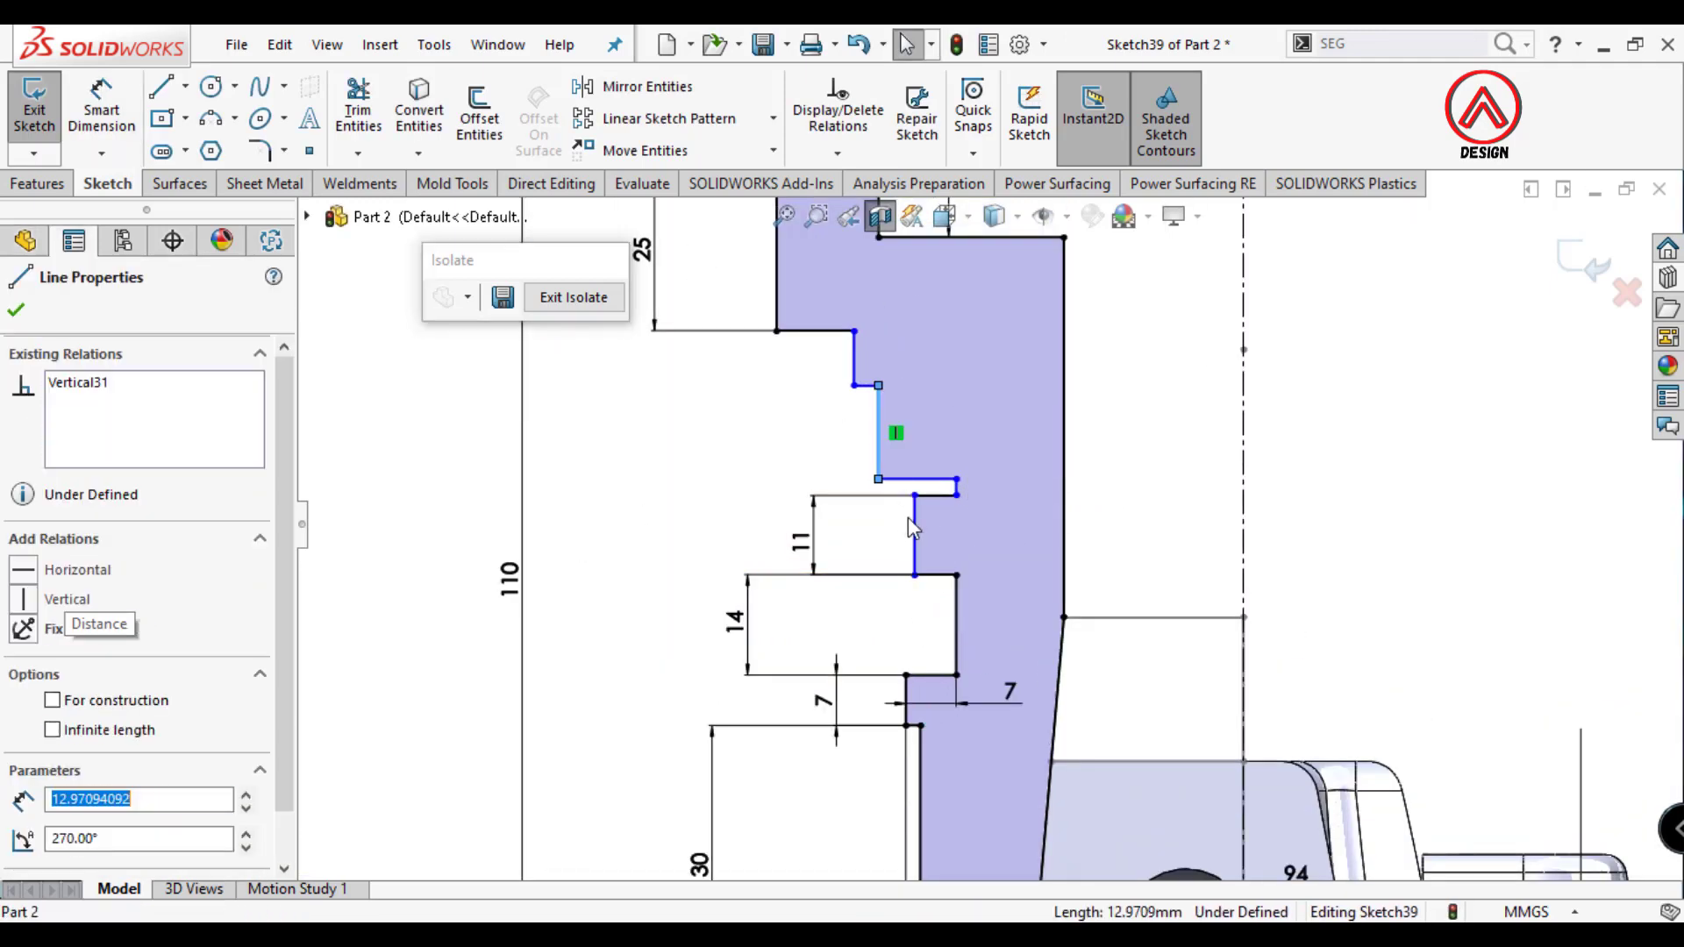
left_click(915, 519, "ctrl")
left_click(907, 712, "ctrl")
left_click(1043, 570)
left_click(1153, 453)
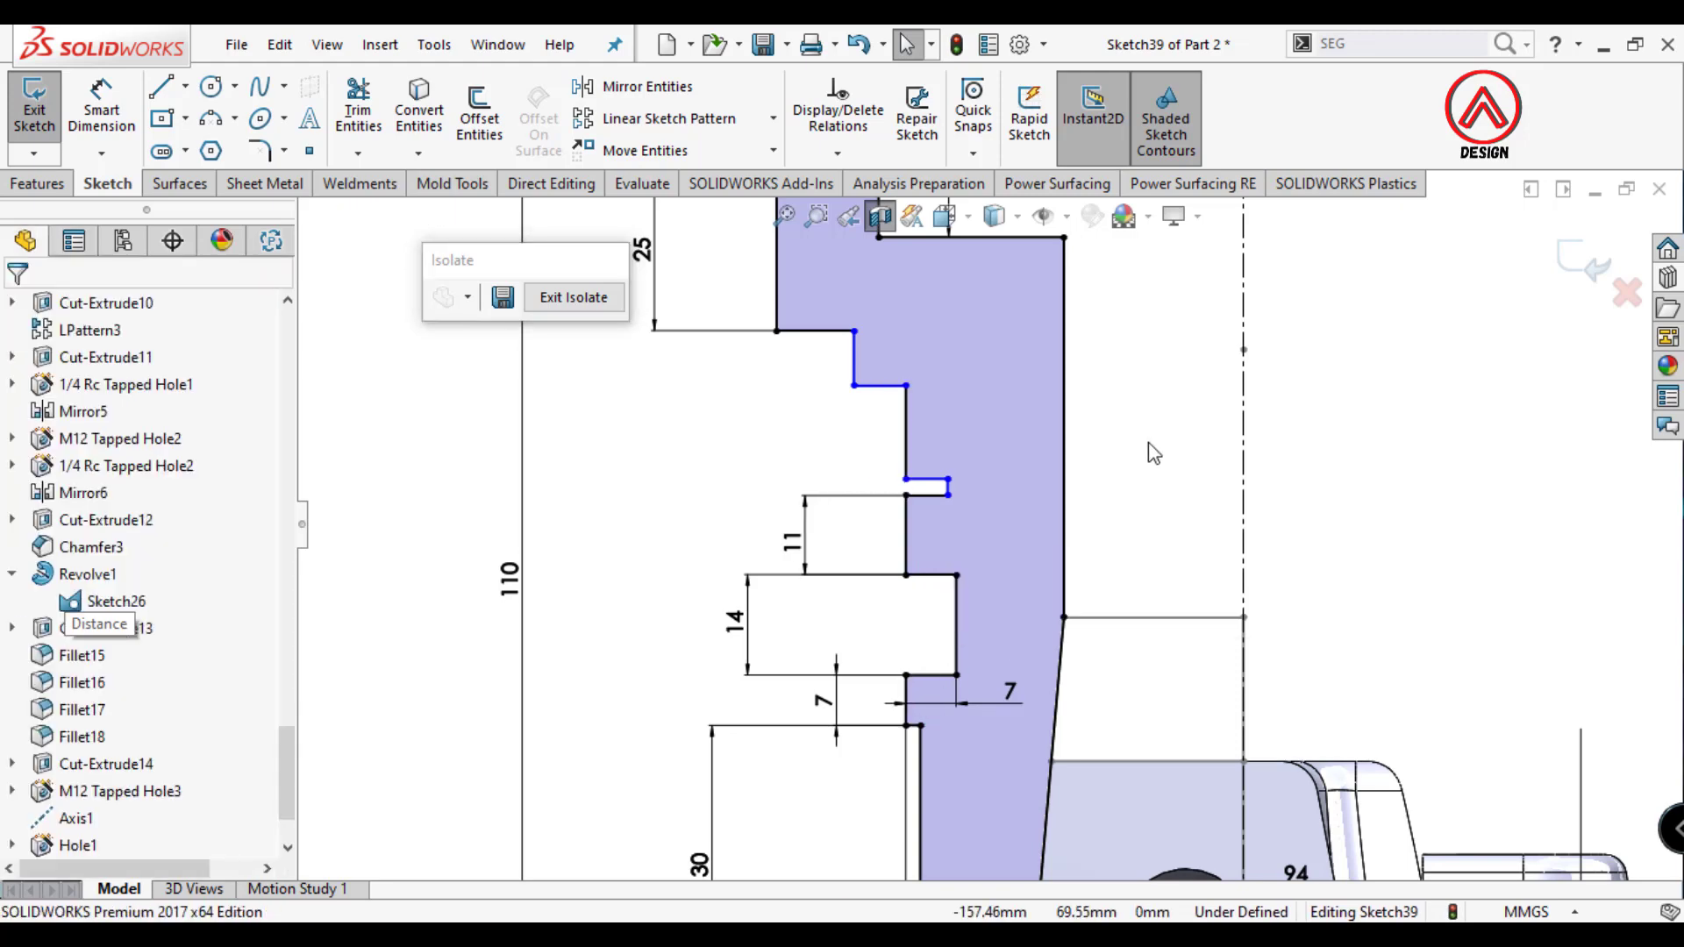
Dimension the short vertical step line at 14 mm.
left_click(116, 114)
scroll(890, 430, "down", 2)
left_click(976, 515)
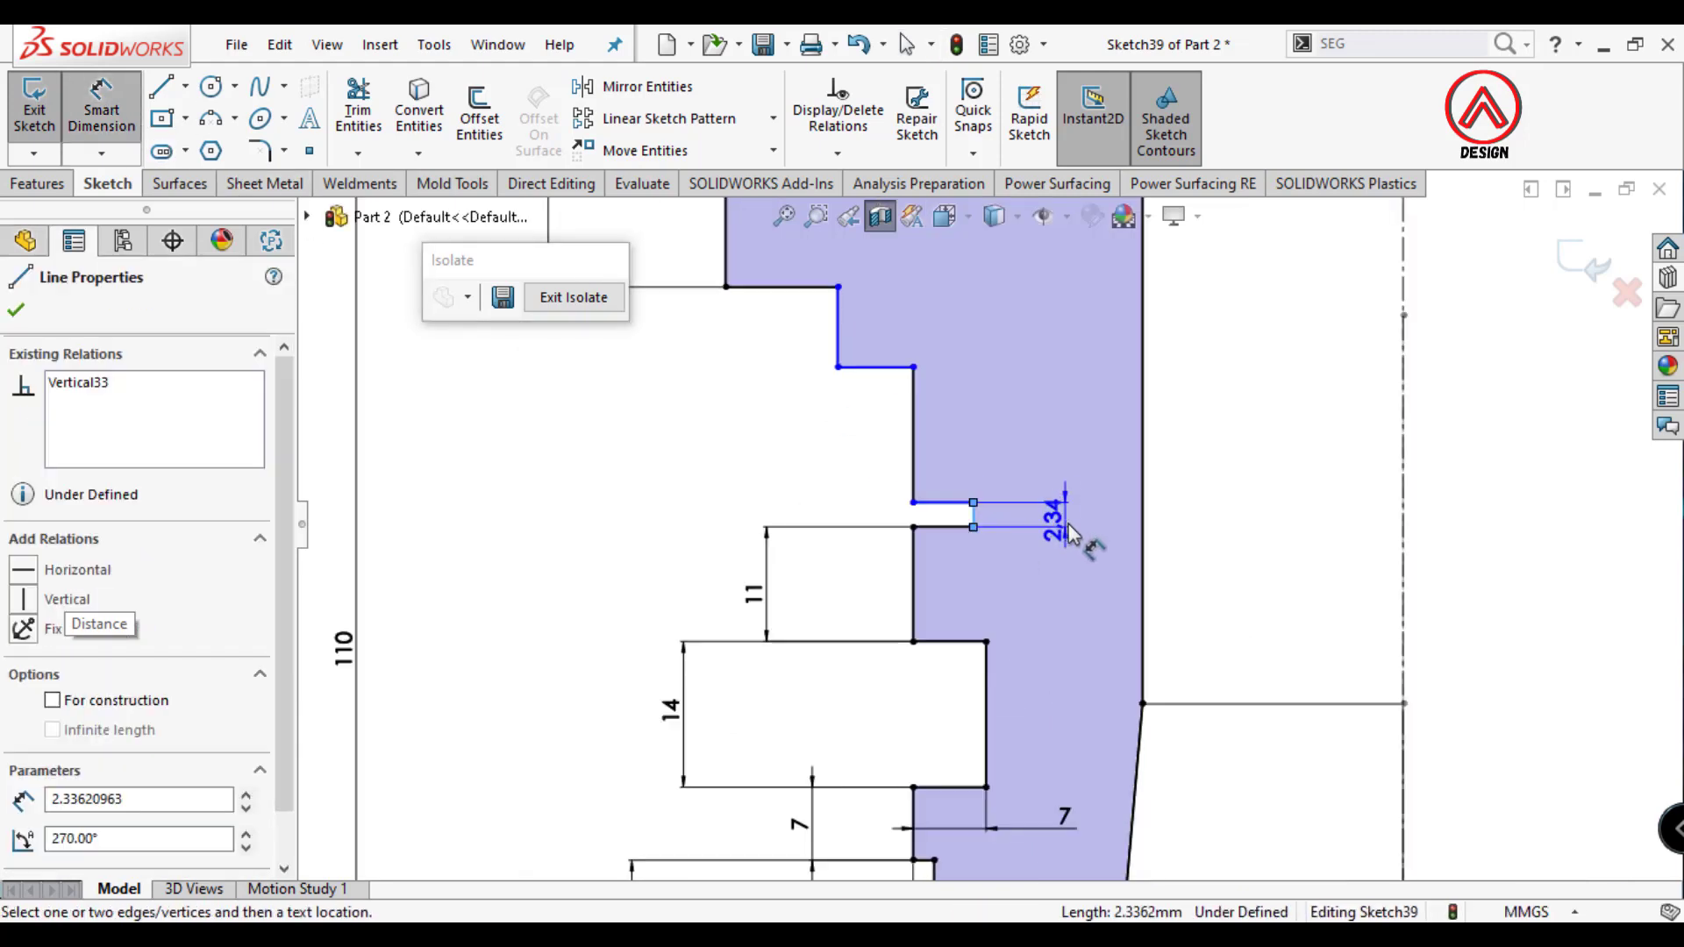
left_click(1074, 518)
type("14")
key("Return")
Make two more vertical step lines collinear.
key("Escape")
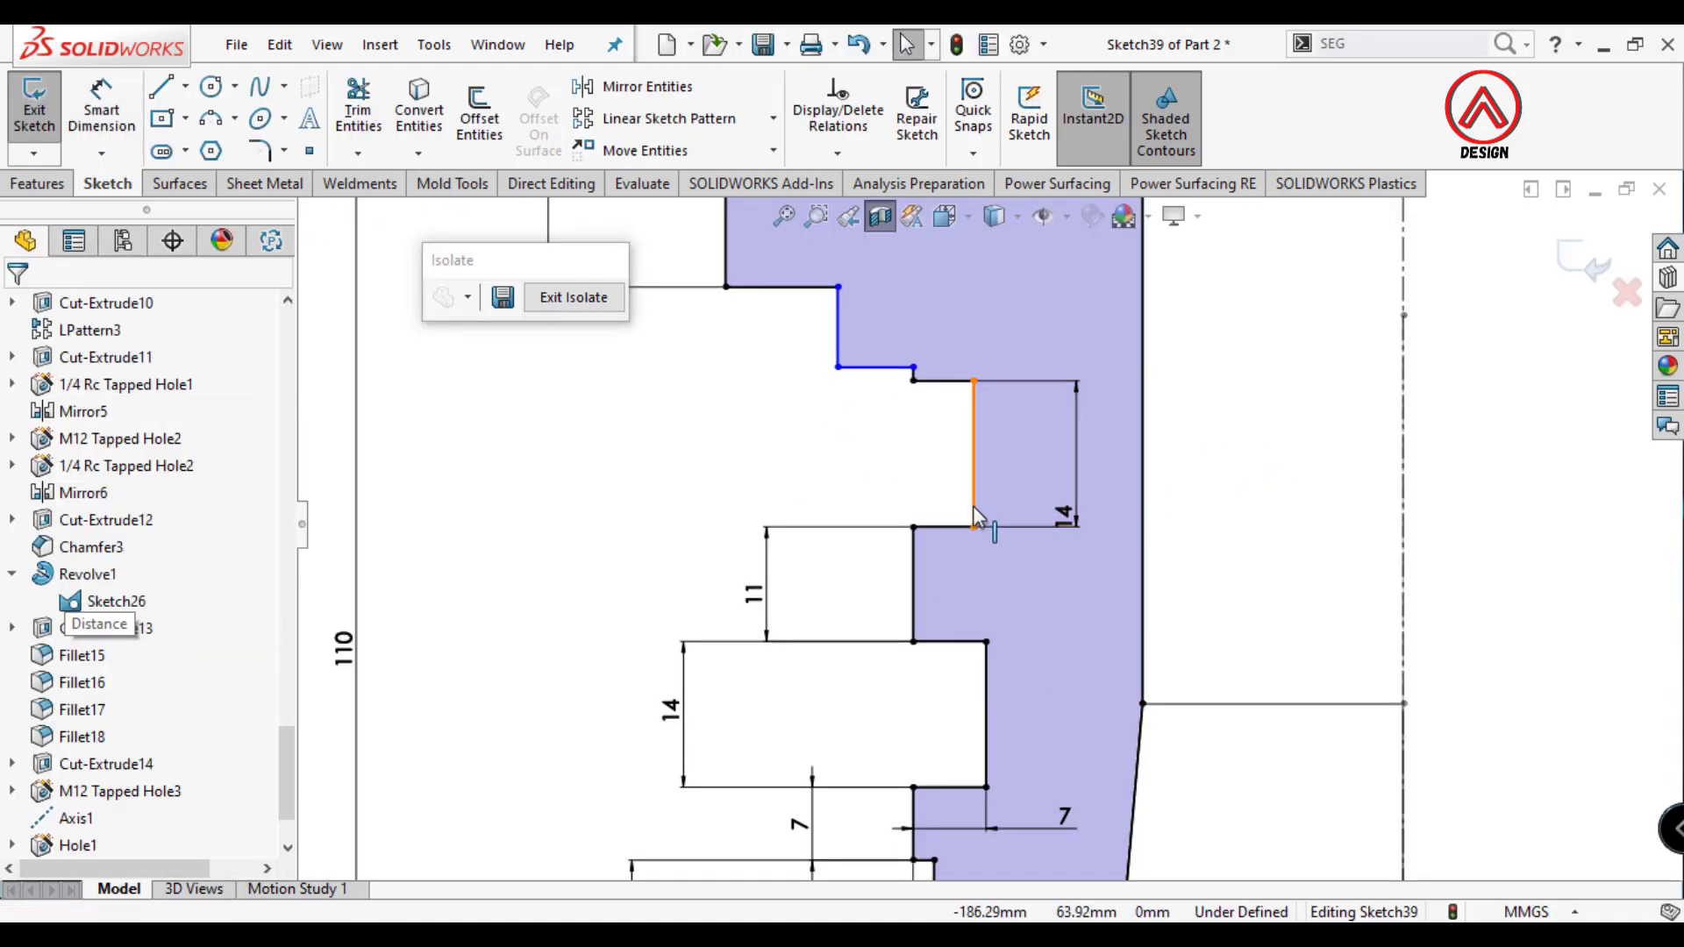
left_click(974, 456)
left_click(986, 666, "ctrl")
left_click(1126, 548)
left_click(1262, 447)
key("f")
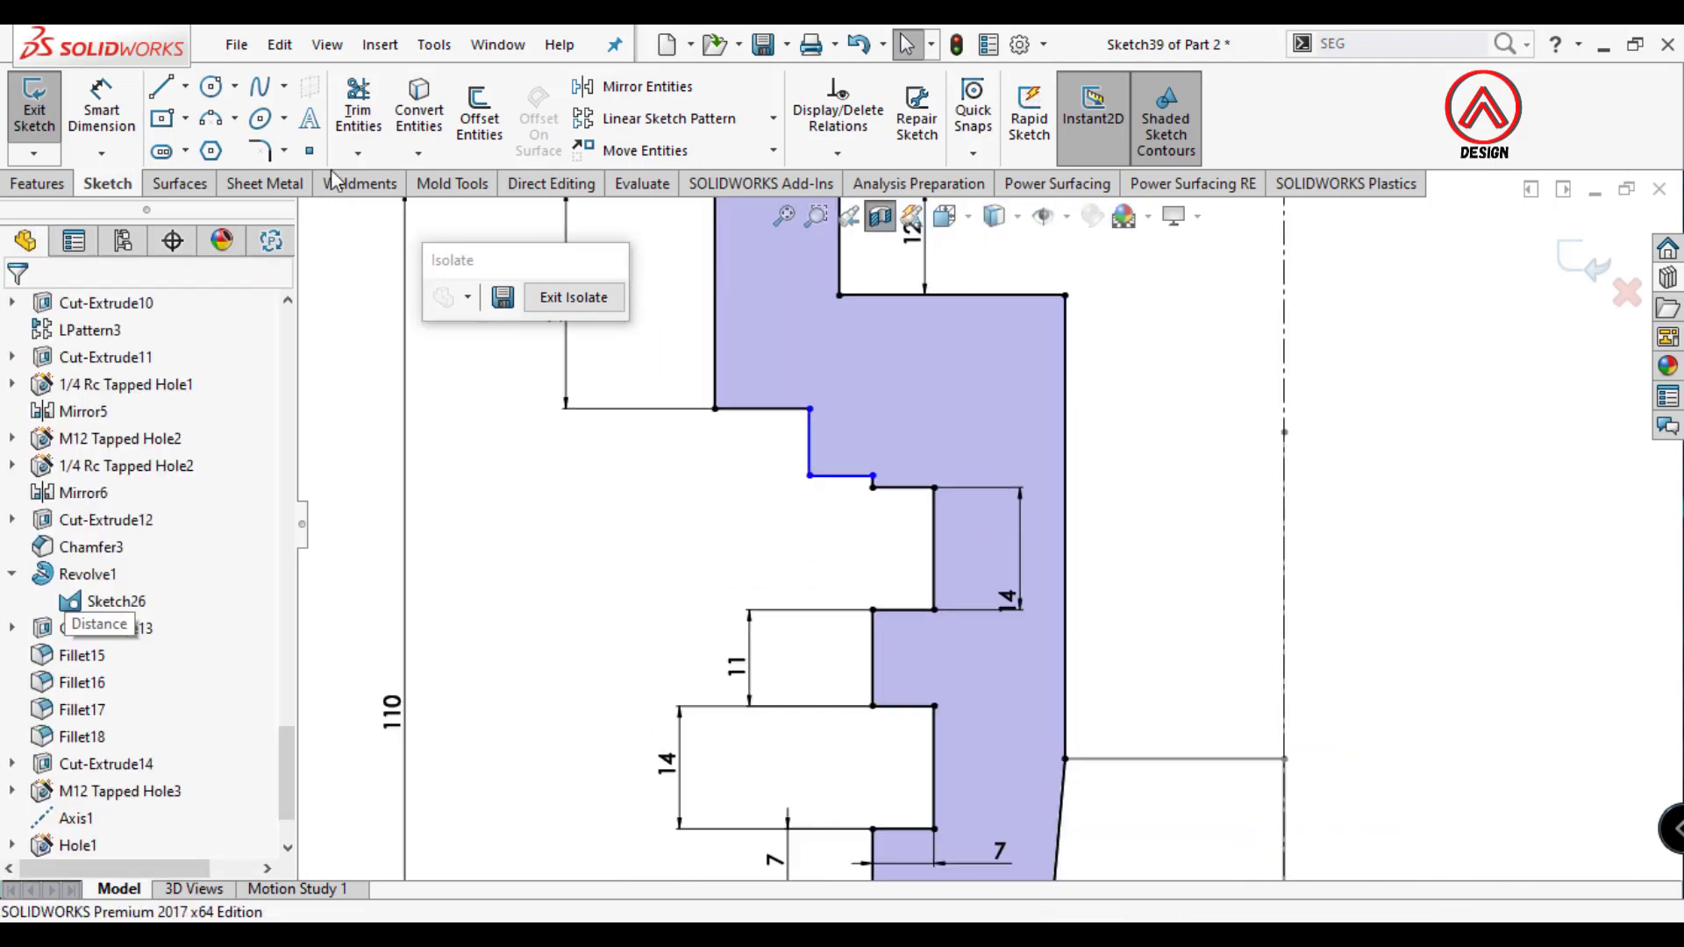
Dimension the top short vertical step line at 5 mm.
left_click(107, 107)
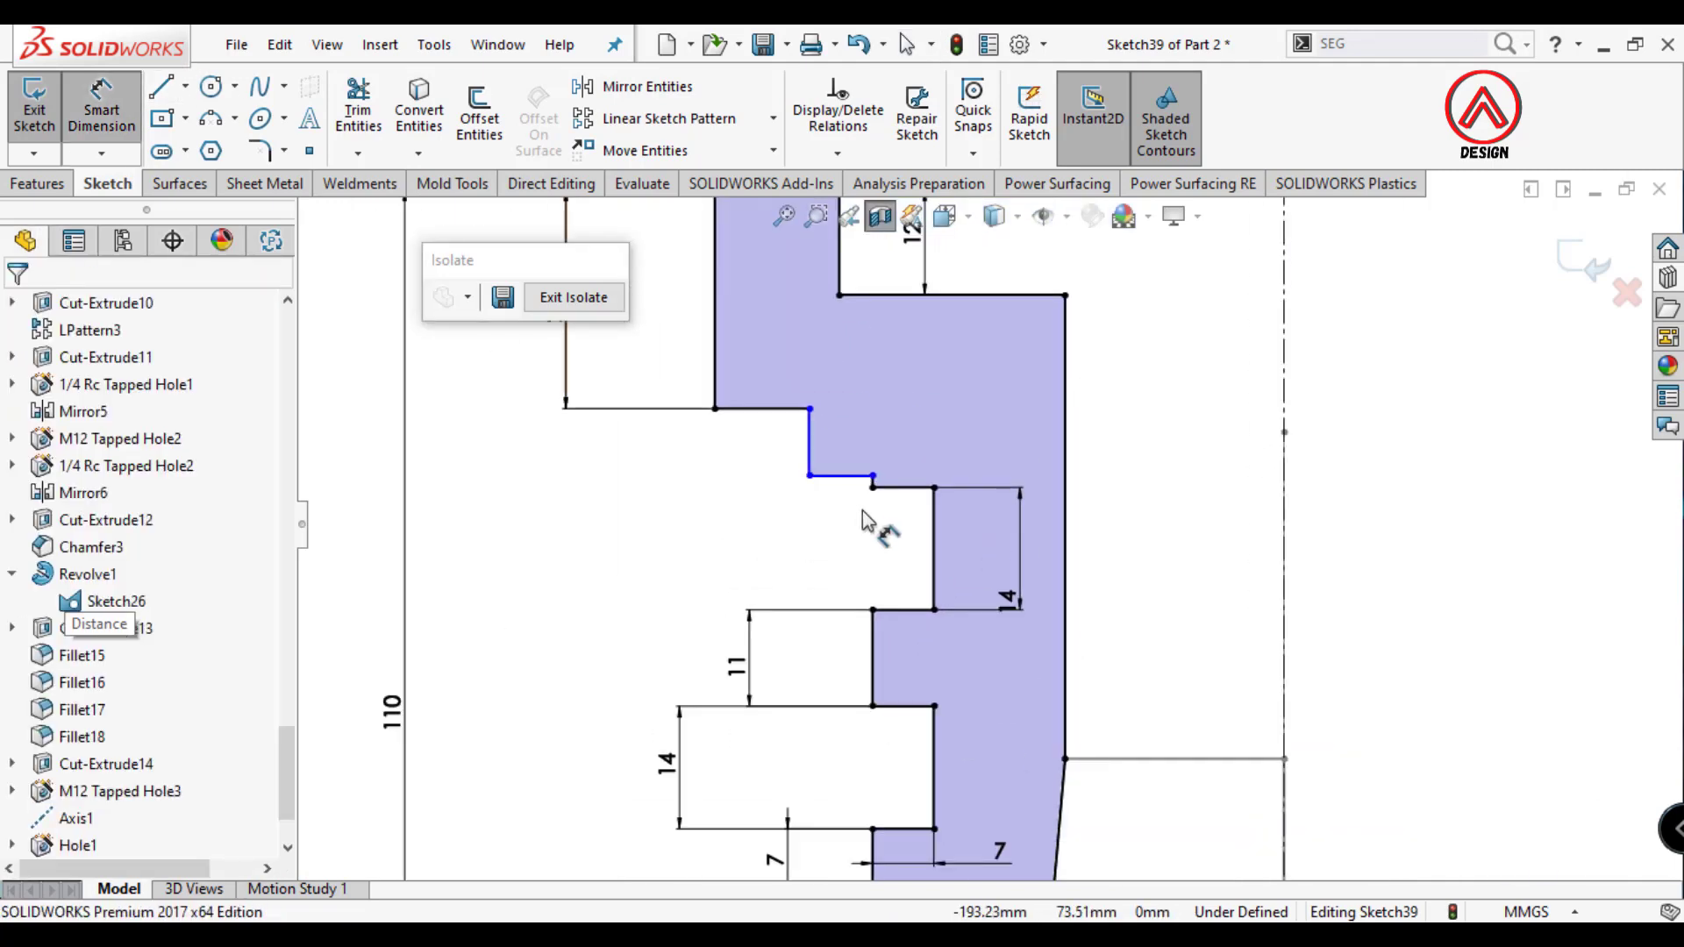
scroll(968, 528, "up", 2)
scroll(931, 524, "down", 3)
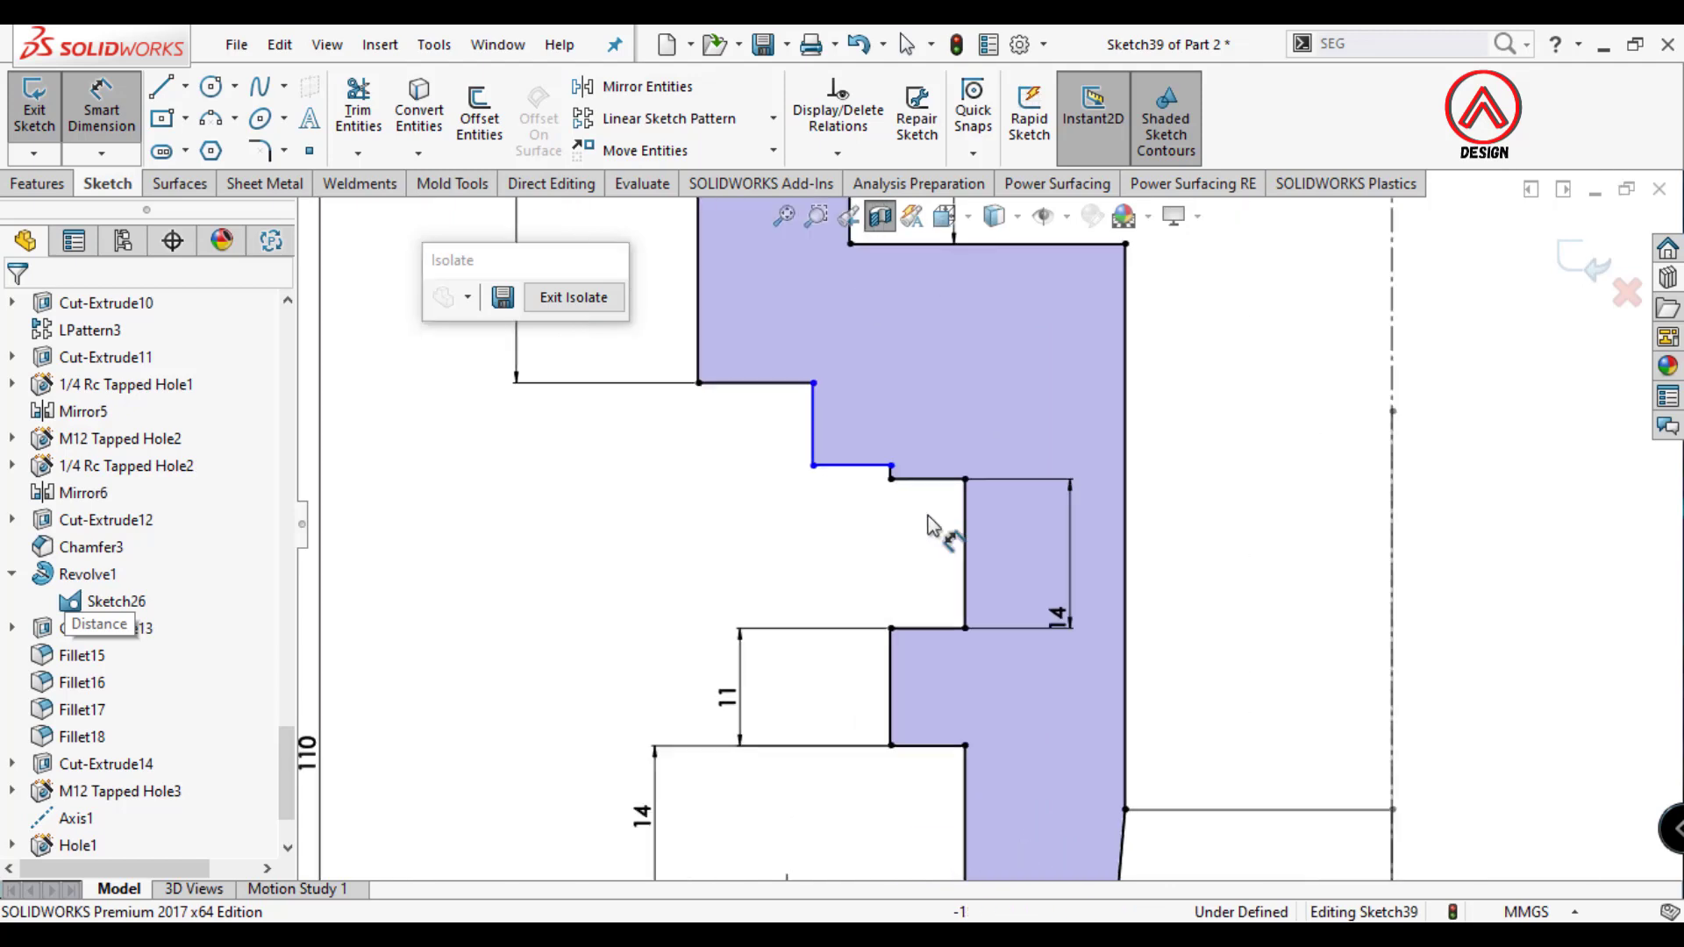
left_click(814, 434)
left_click(709, 415)
type("5mm")
key("Return")
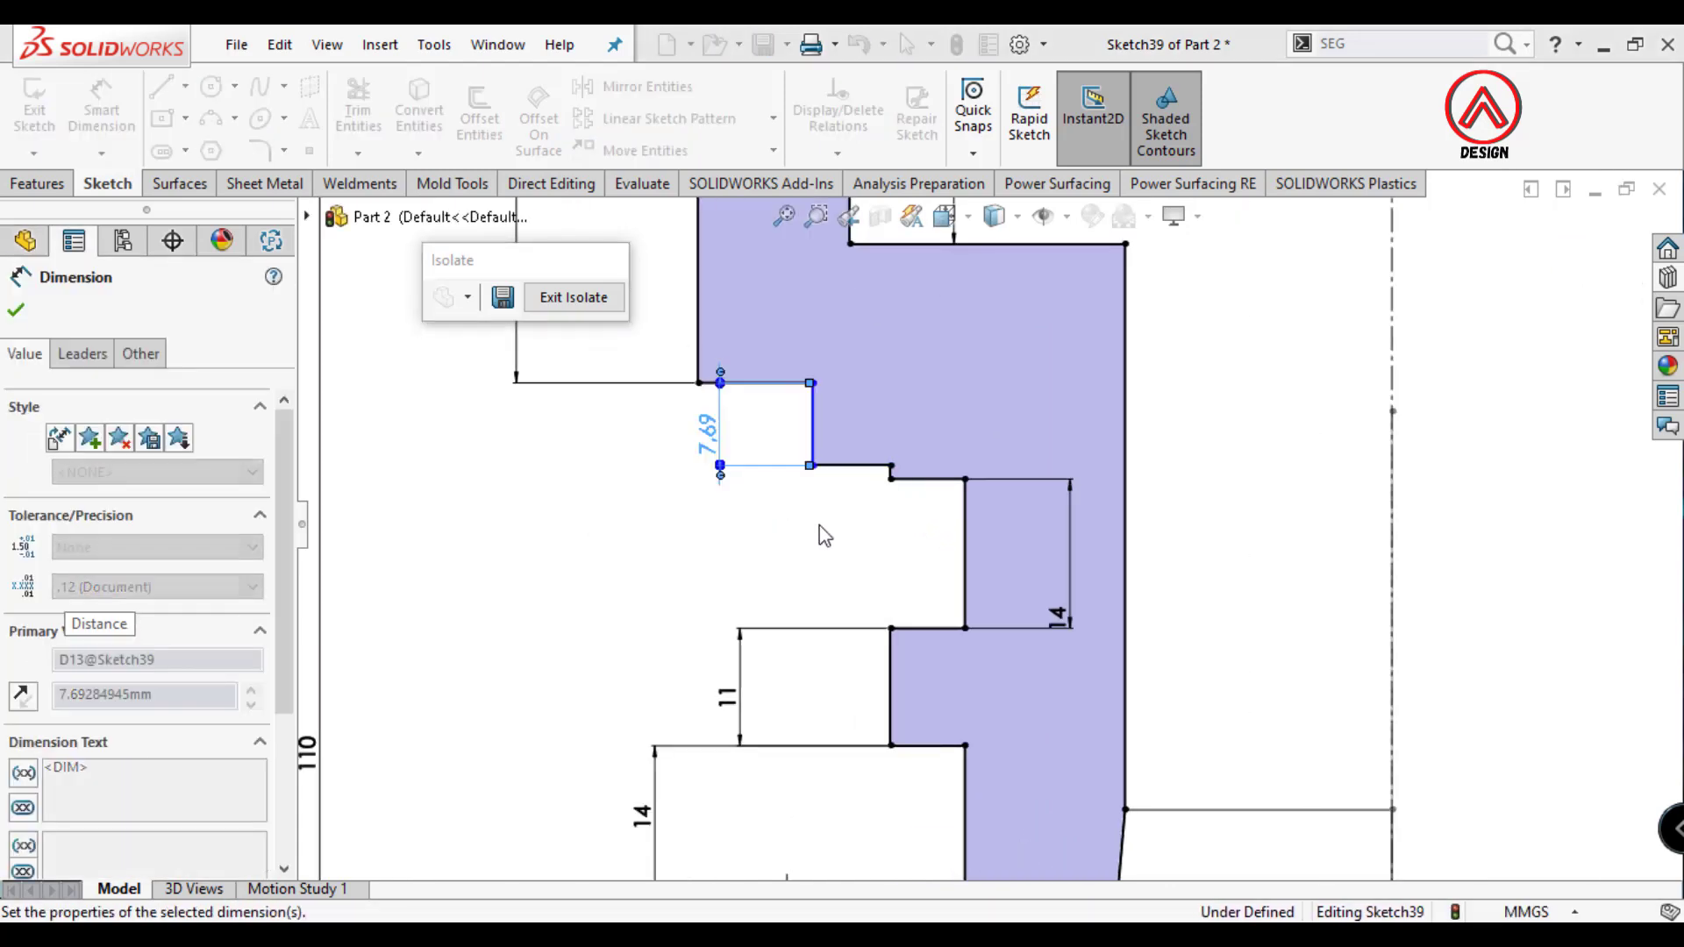
Add a doubled 98 diameter dimension from the step line to the centreline.
left_click(814, 412)
scroll(979, 521, "up", 4)
left_click(1152, 445)
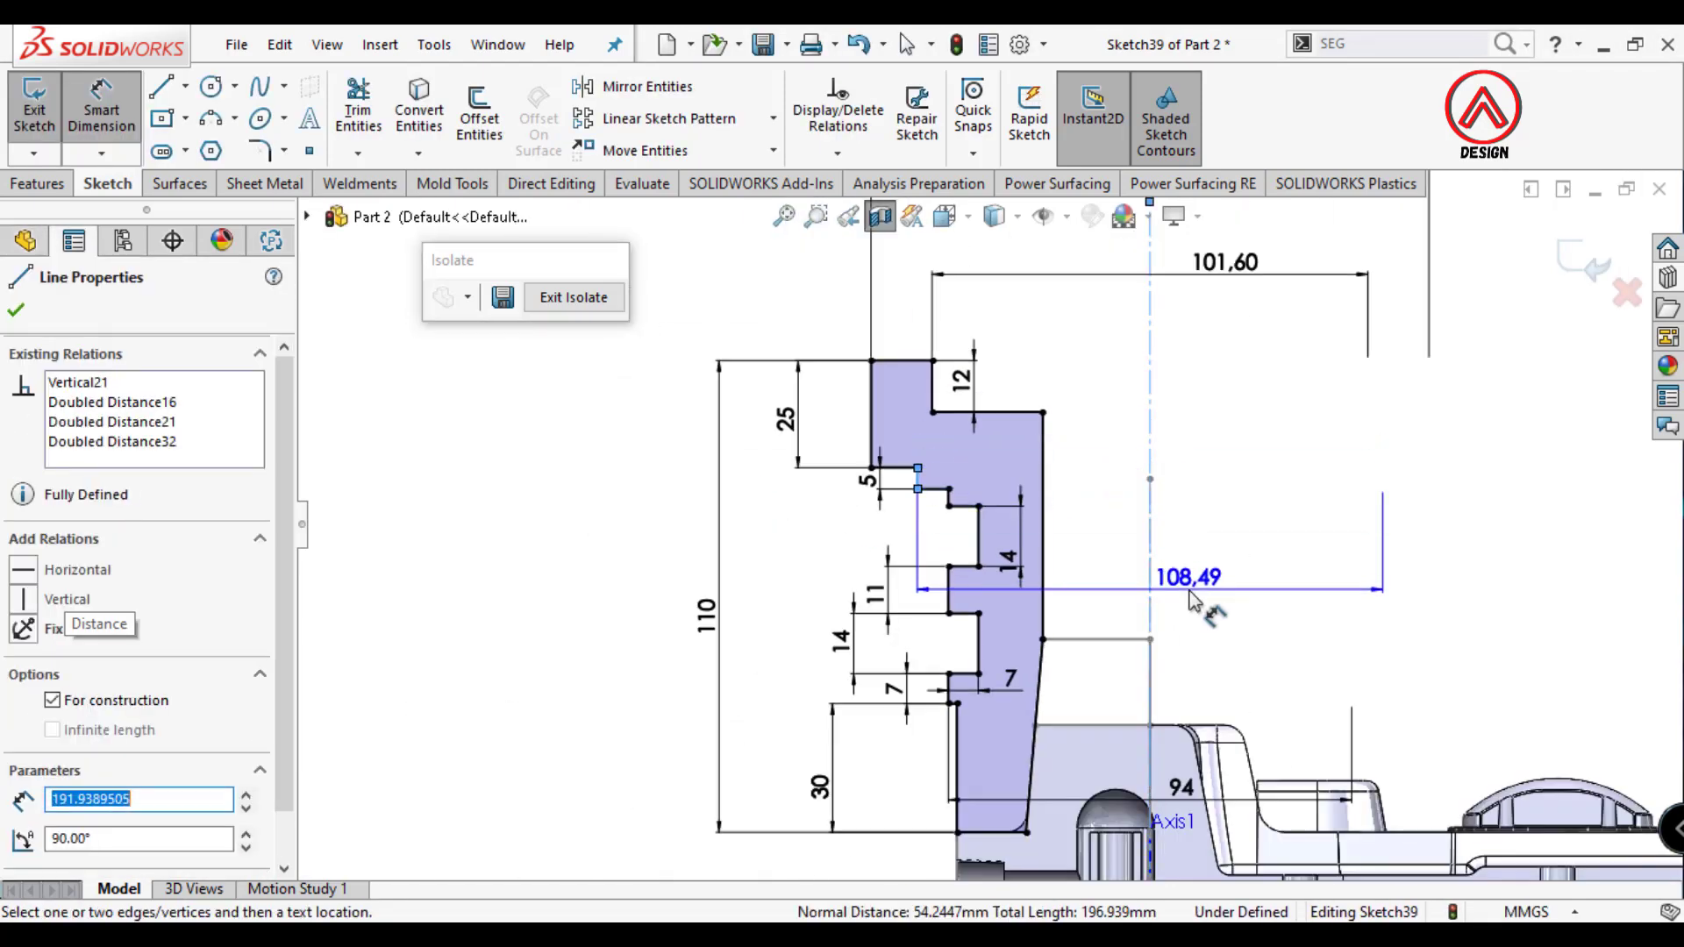
scroll(1180, 565, "up", 1)
scroll(1178, 576, "up", 1)
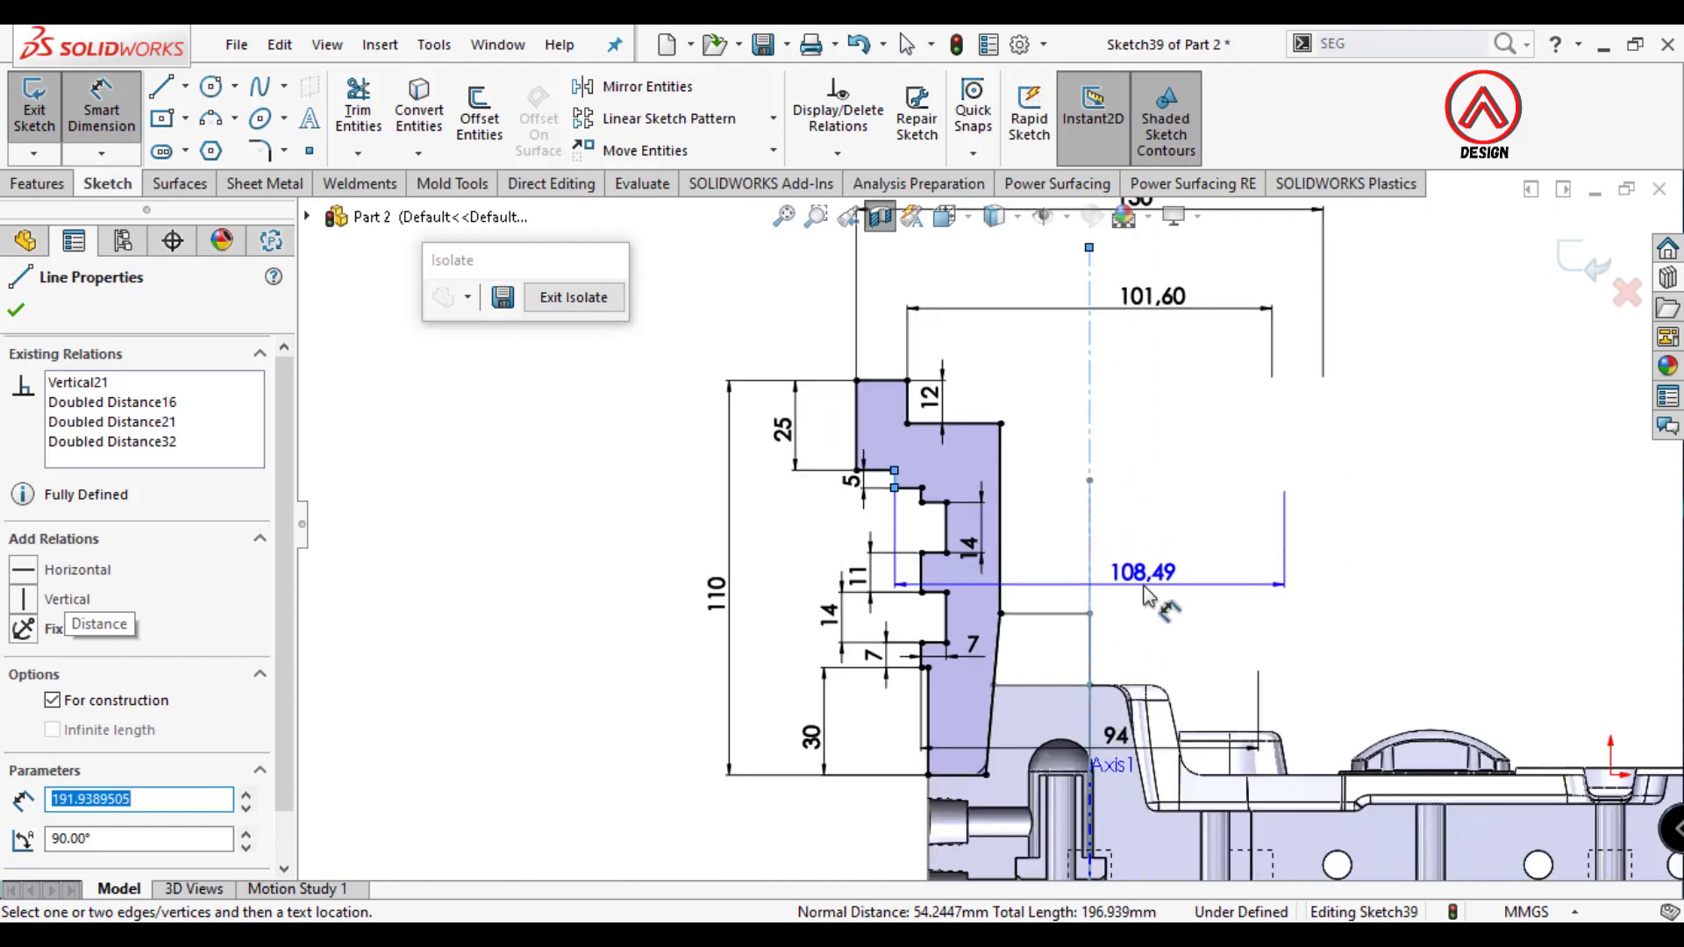
scroll(1096, 570, "down", 1)
scroll(1017, 546, "down", 1)
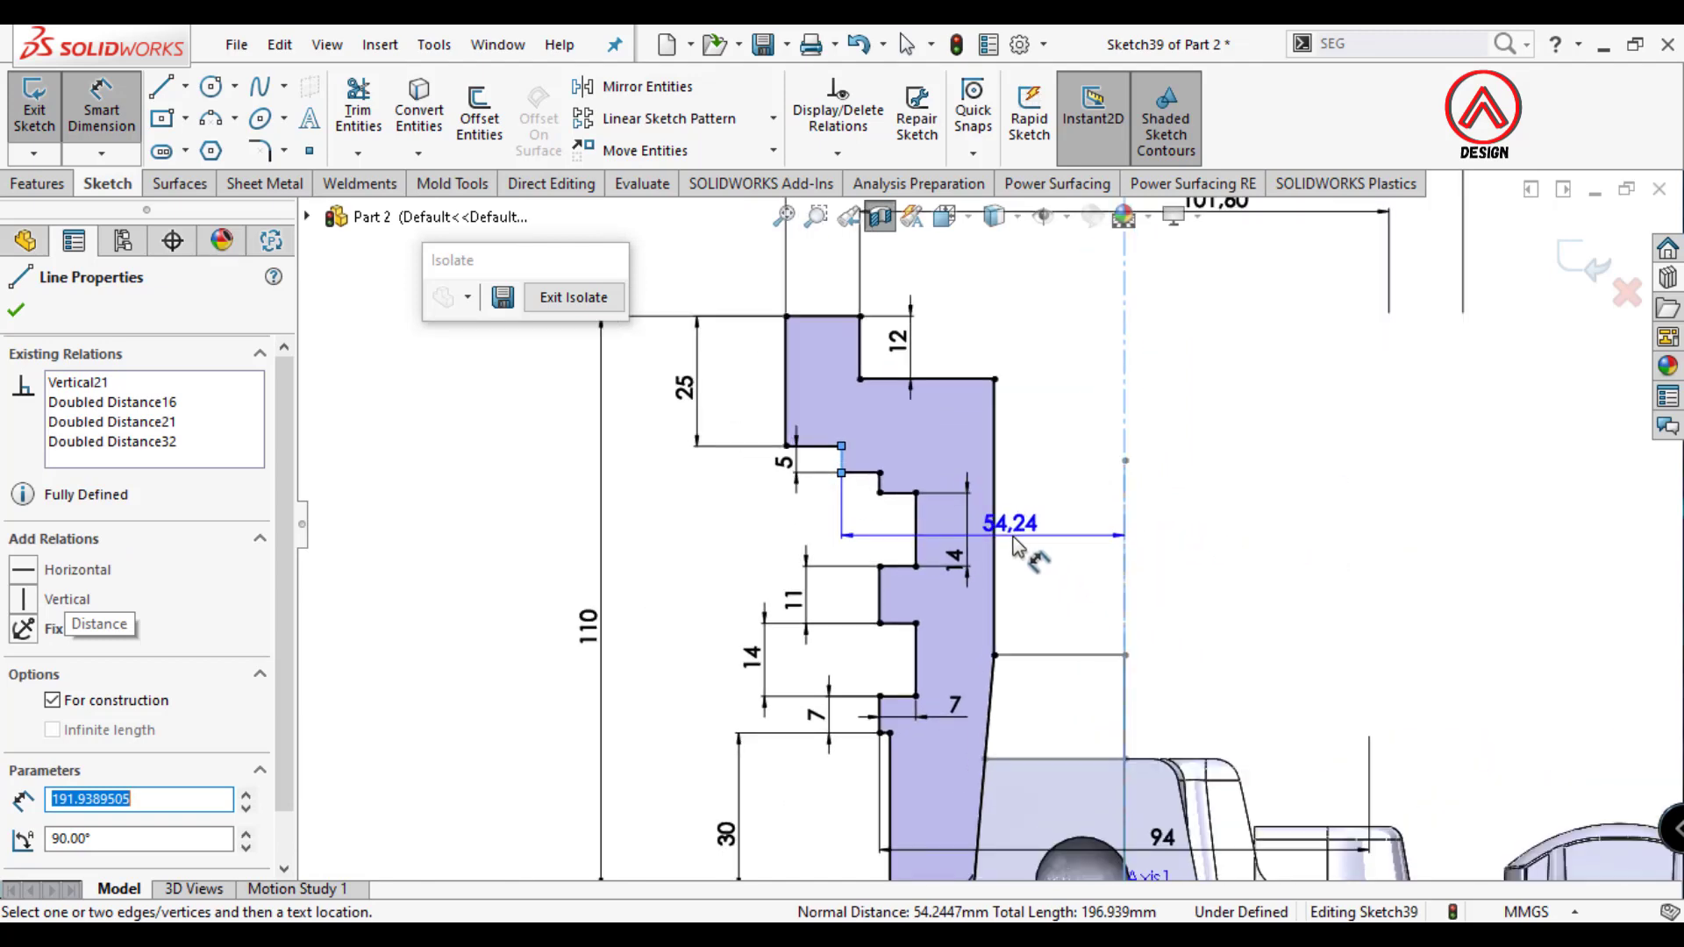
left_click(1226, 609)
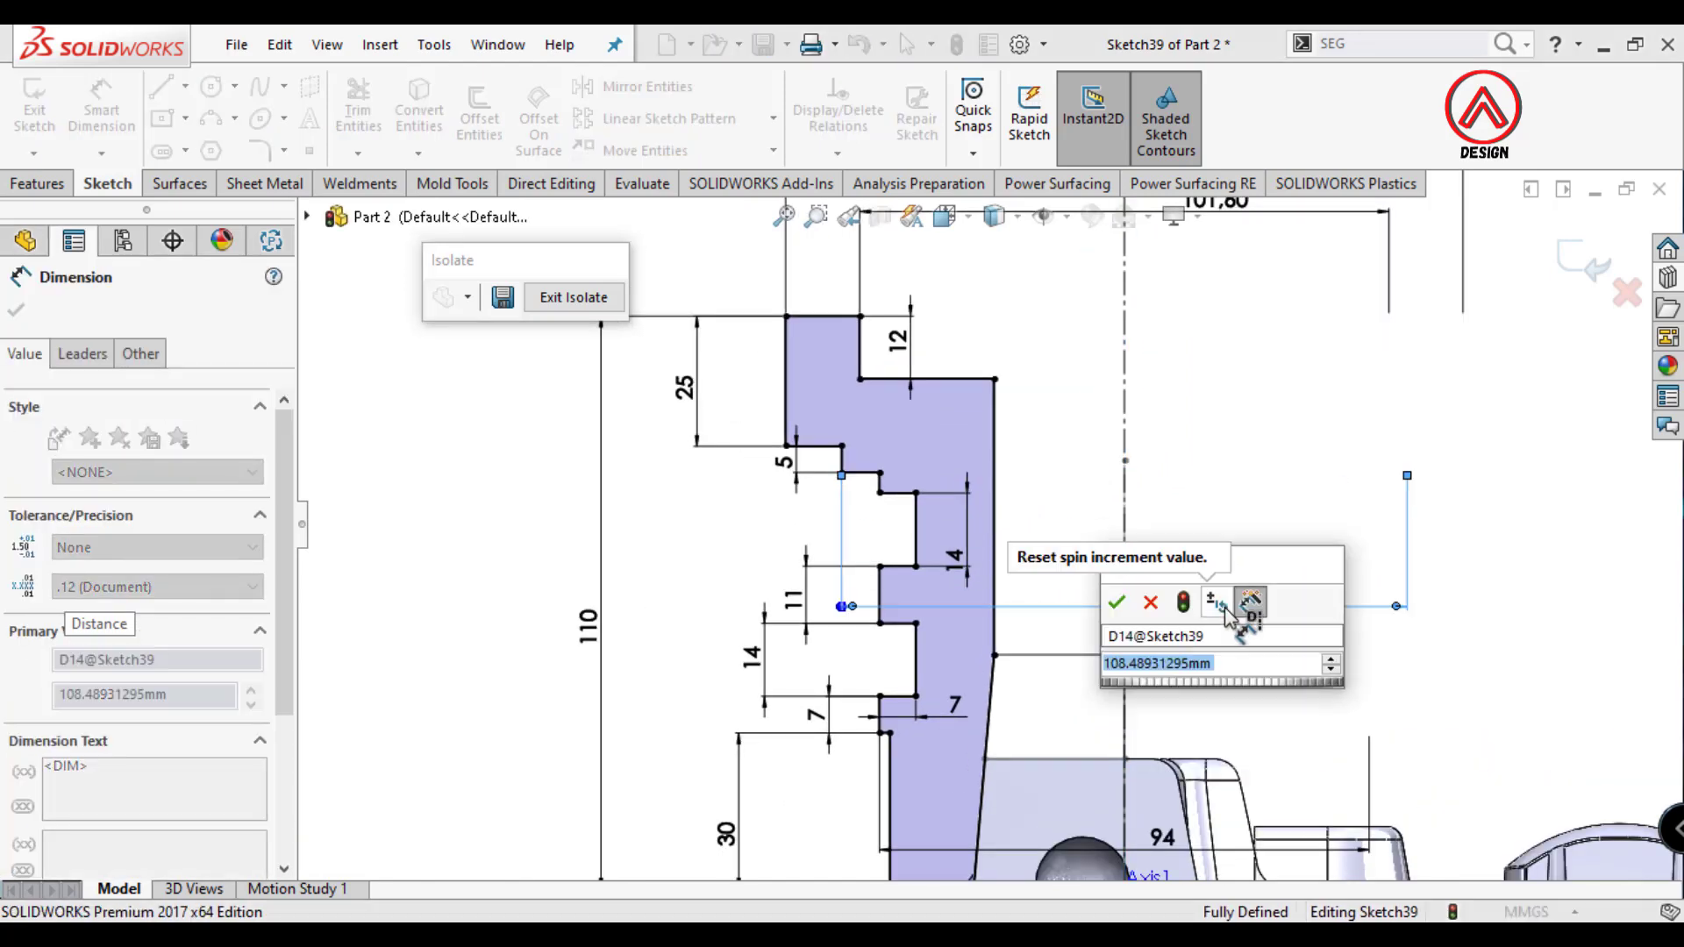
type("98")
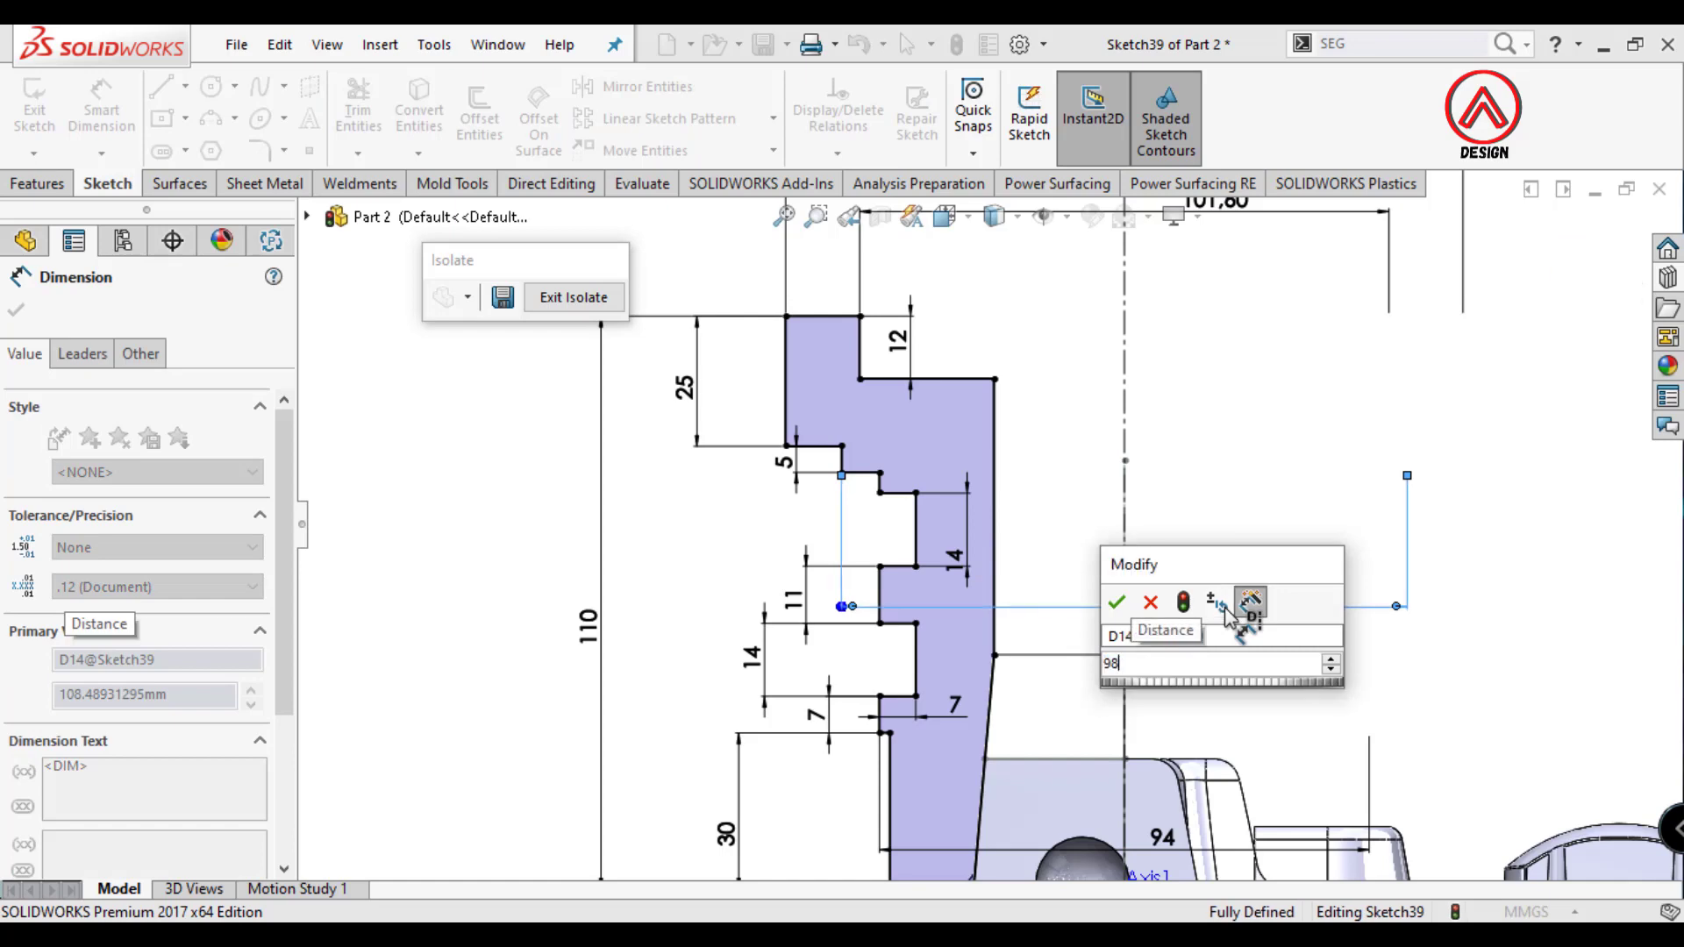
key("Return")
scroll(1022, 548, "up", 2)
scroll(1022, 548, "down", 1)
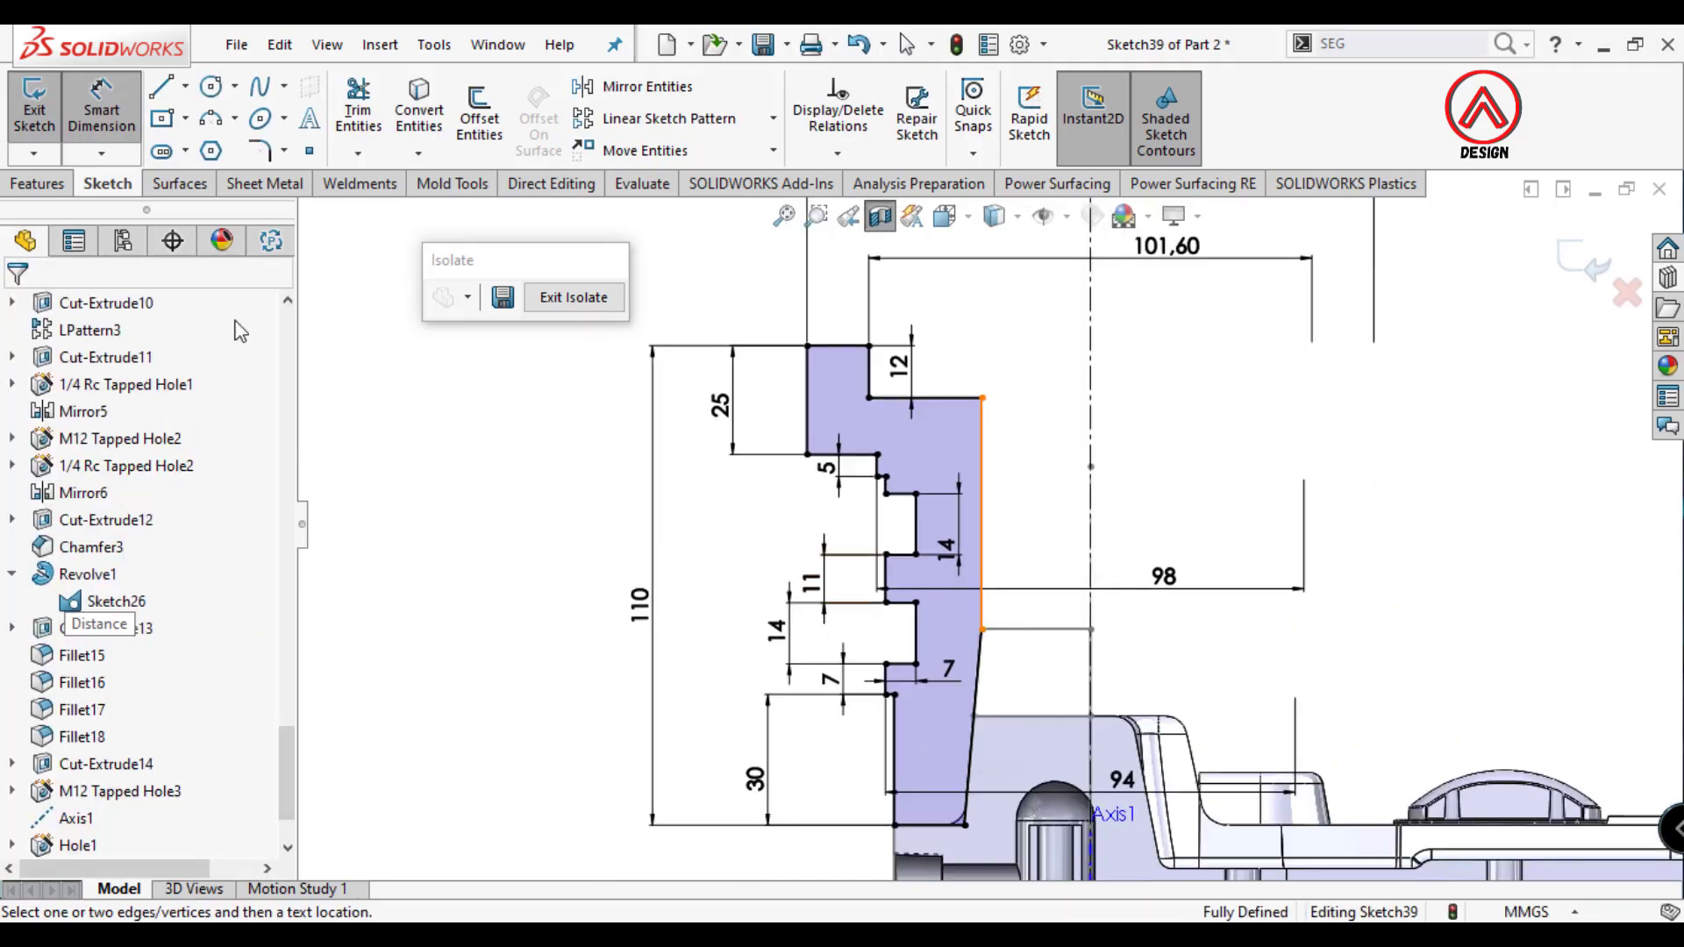
Start a sketch fillet from the Sketch toolbar.
left_click(37, 184)
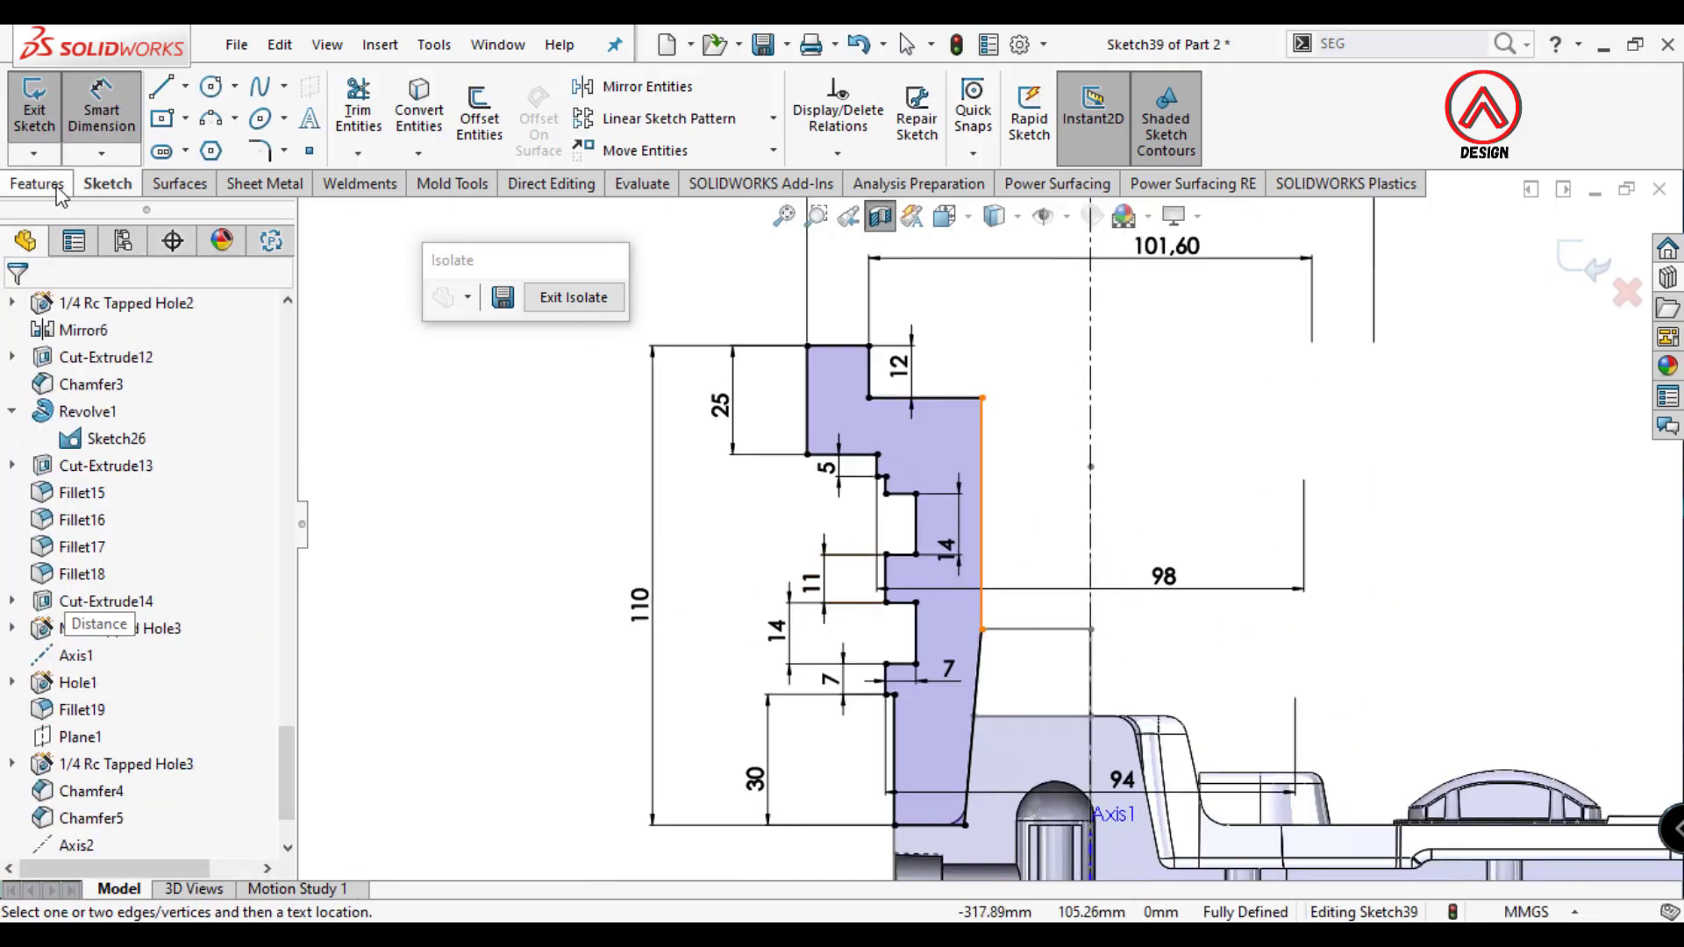
left_click(112, 184)
left_click(260, 151)
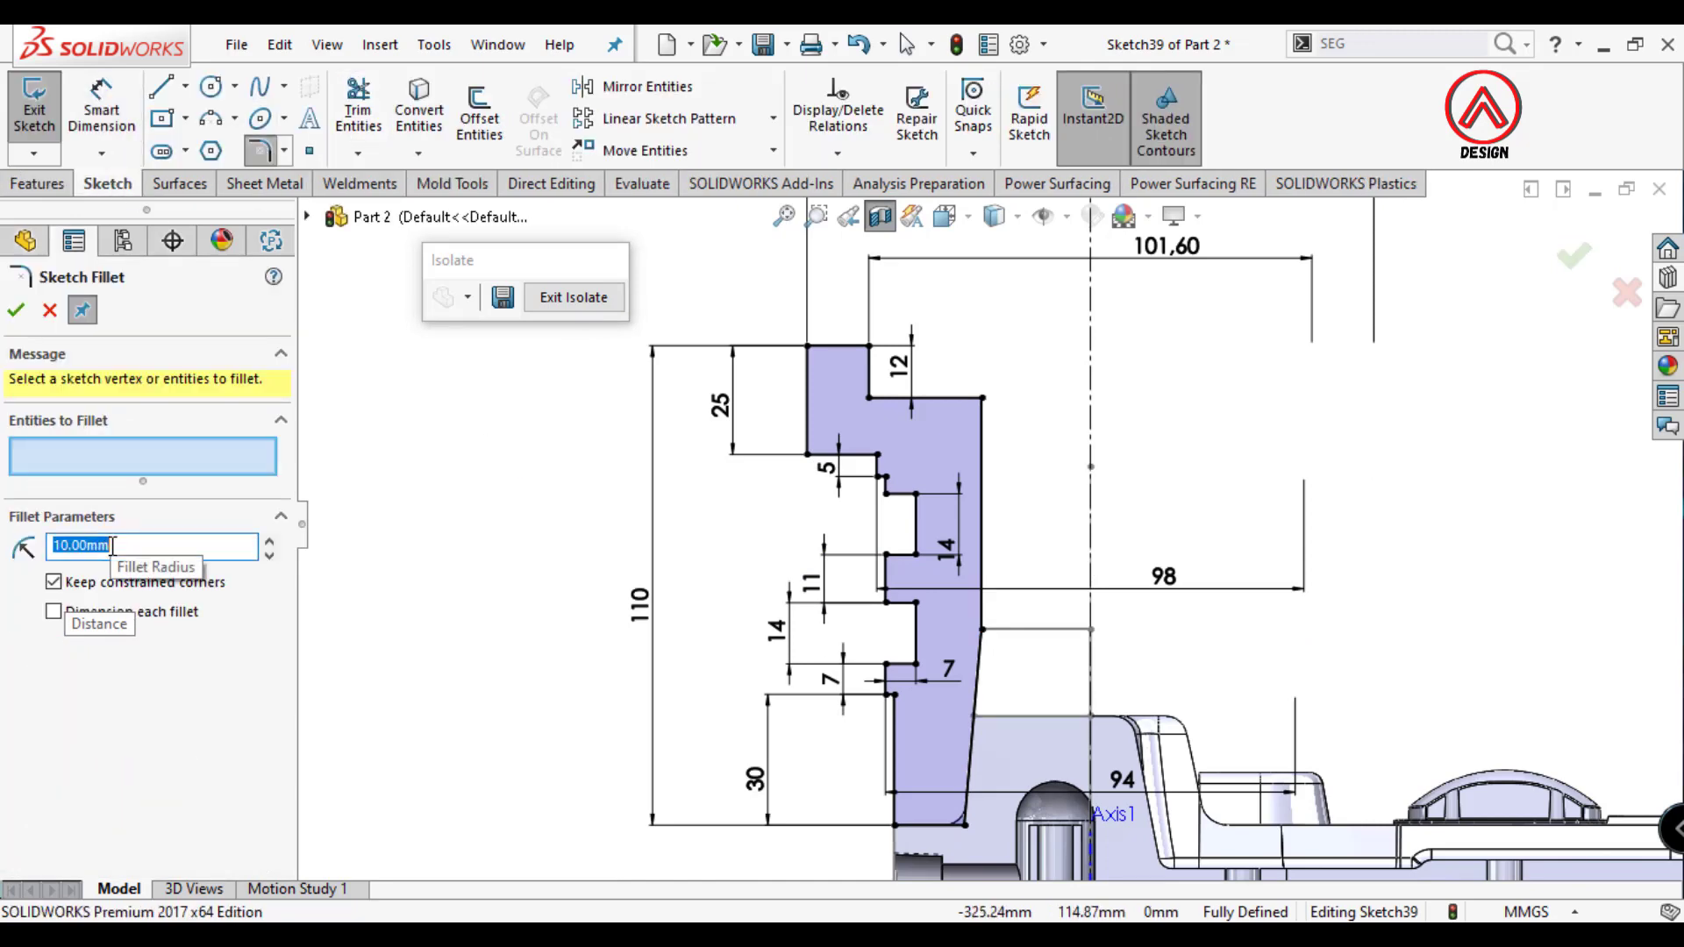
Round the step corners with 3.43 mm sketch fillets.
scroll(977, 577, "down", 2)
scroll(987, 614, "down", 1)
left_click(991, 626)
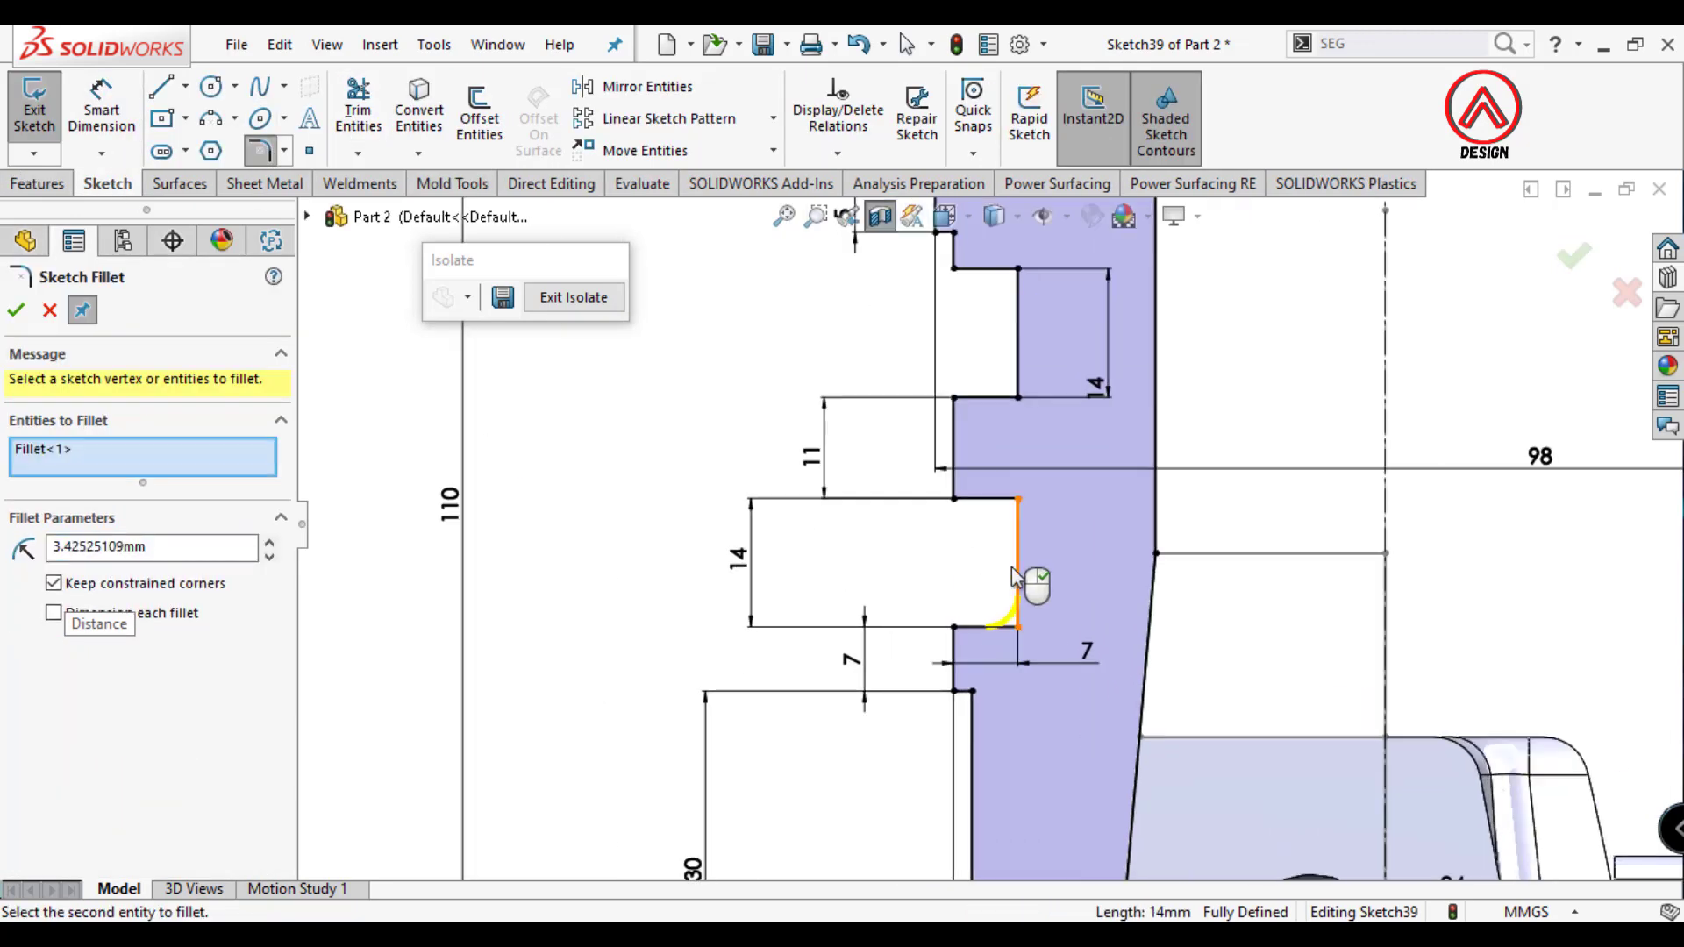
left_click(1017, 548)
left_click(1017, 377)
scroll(1009, 386, "up", 2)
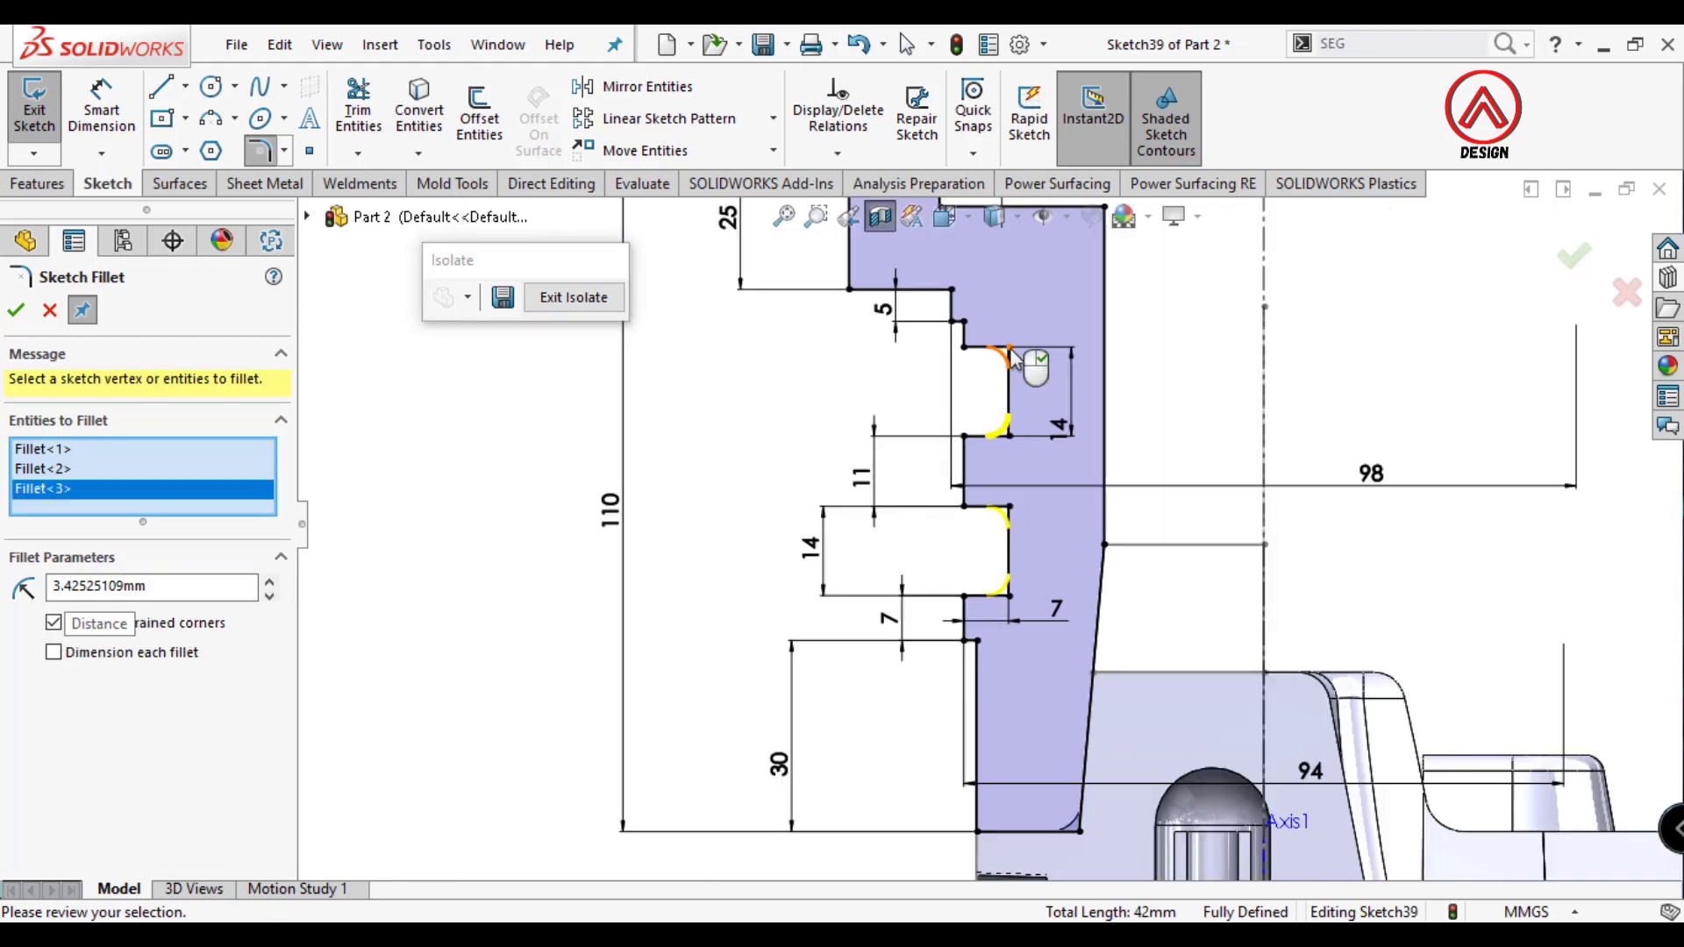
scroll(1002, 379, "down", 2)
left_click(1000, 367)
left_click(16, 310)
Start a revolve of the profile, then cancel it.
scroll(1117, 581, "up", 3)
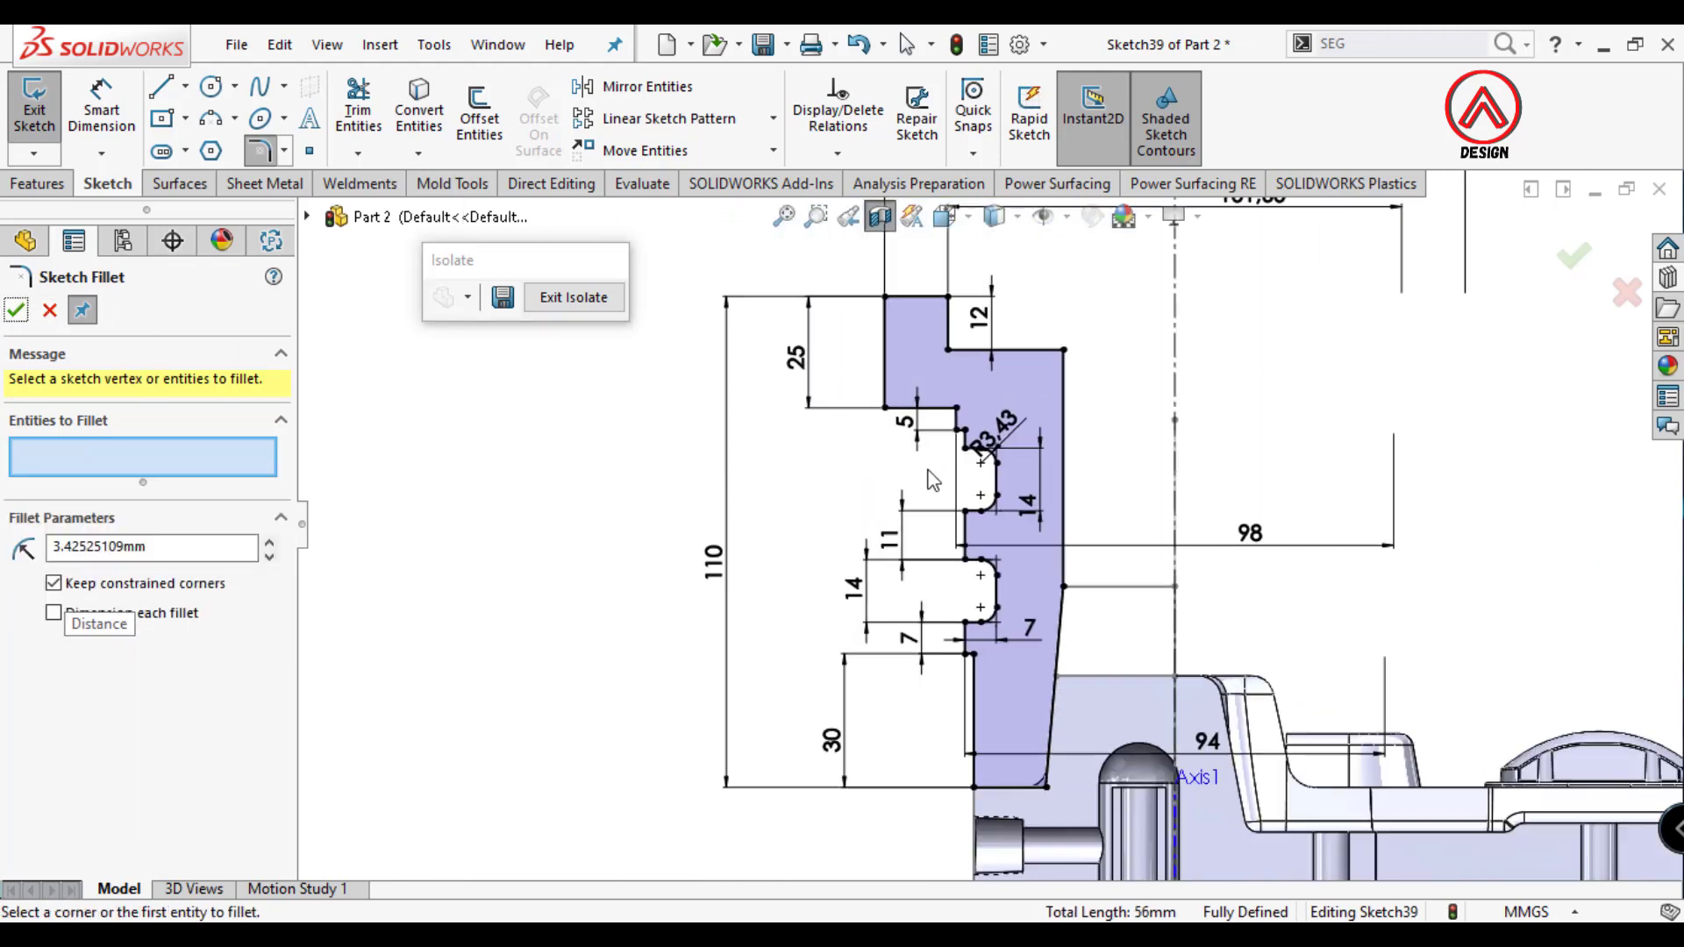
left_click(36, 184)
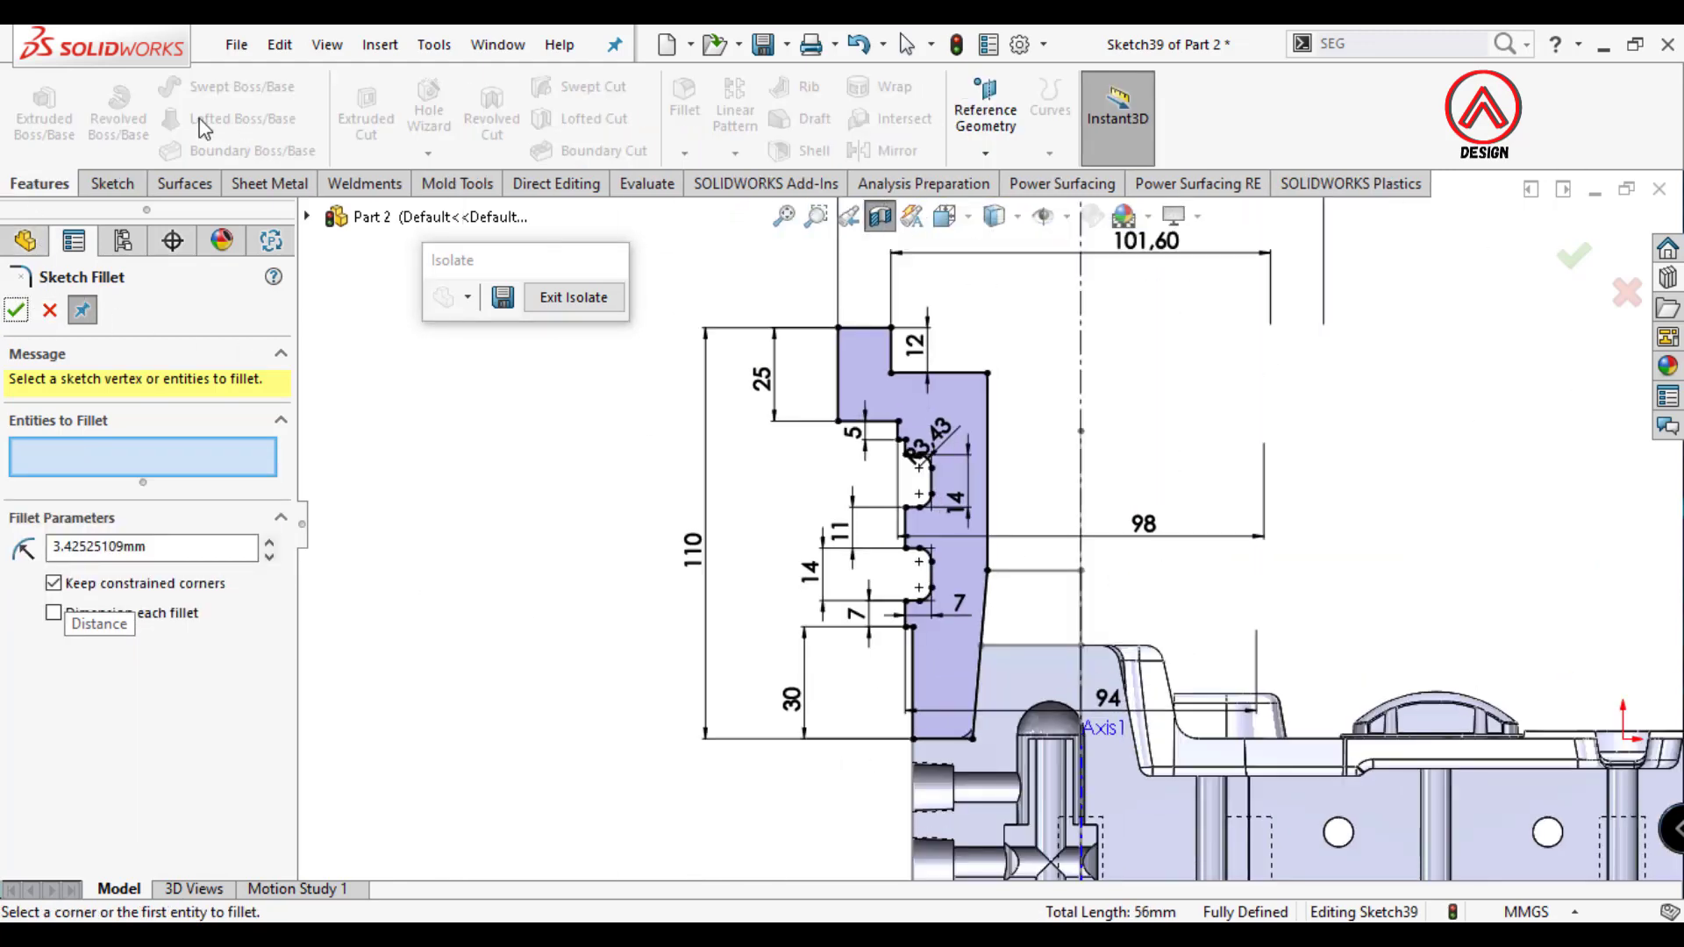
left_click(16, 310)
left_click(118, 119)
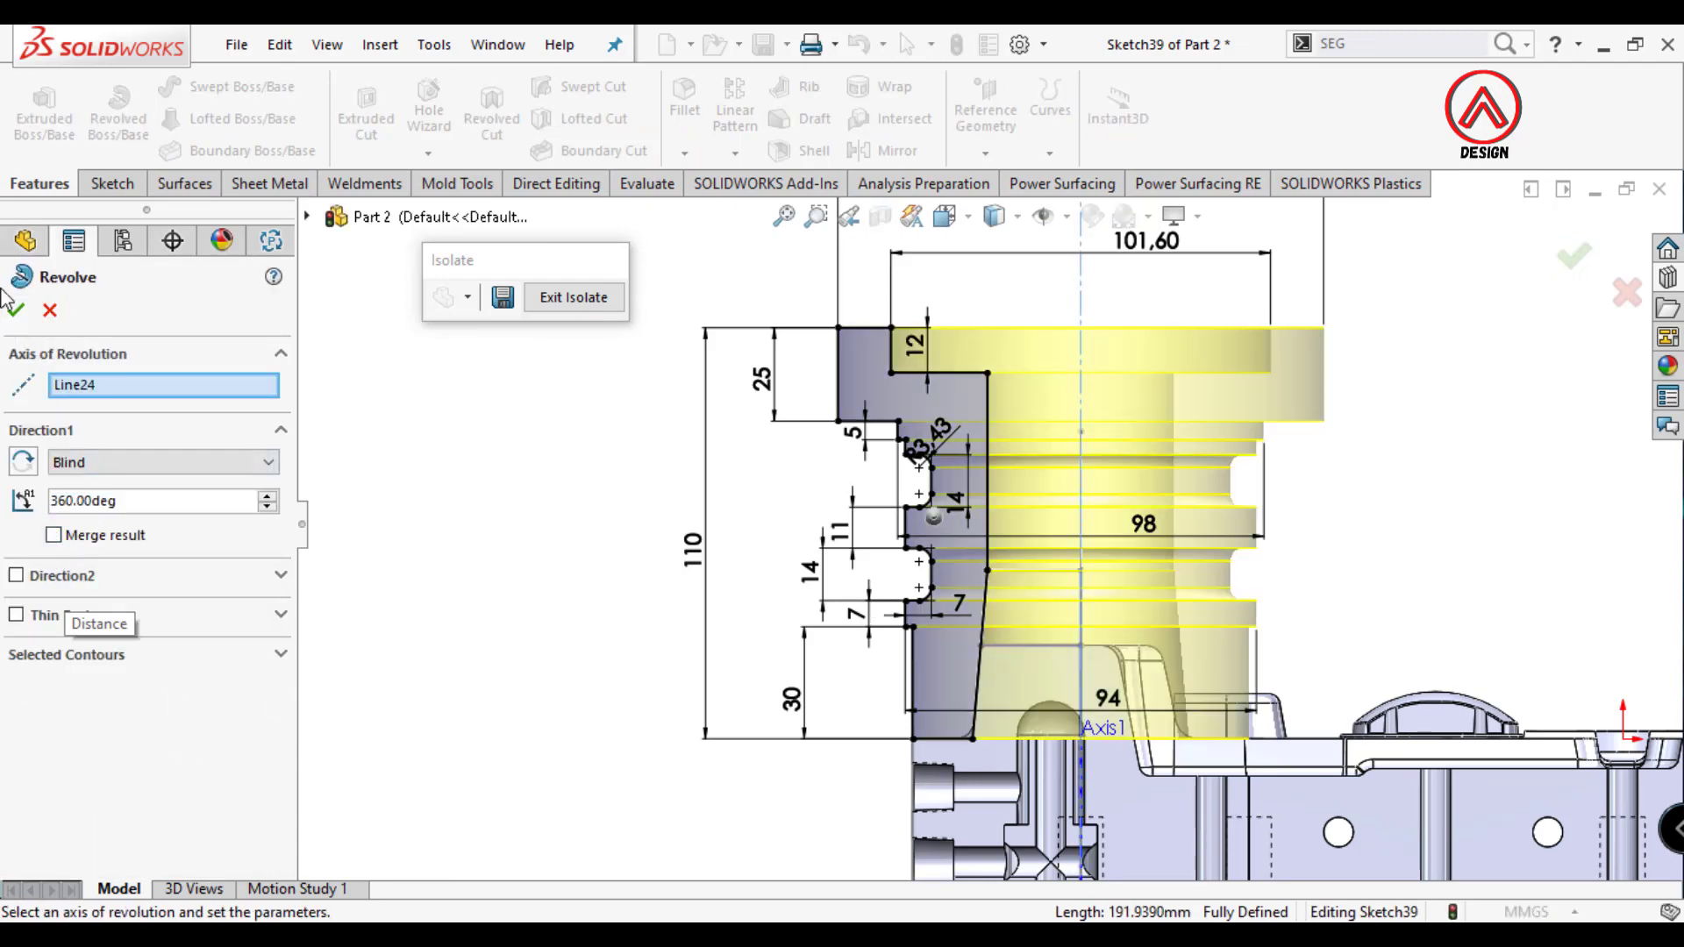
left_click(50, 310)
Round the slanted line's bottom corner with an R5 sketch fillet.
left_click(107, 183)
left_click(257, 151)
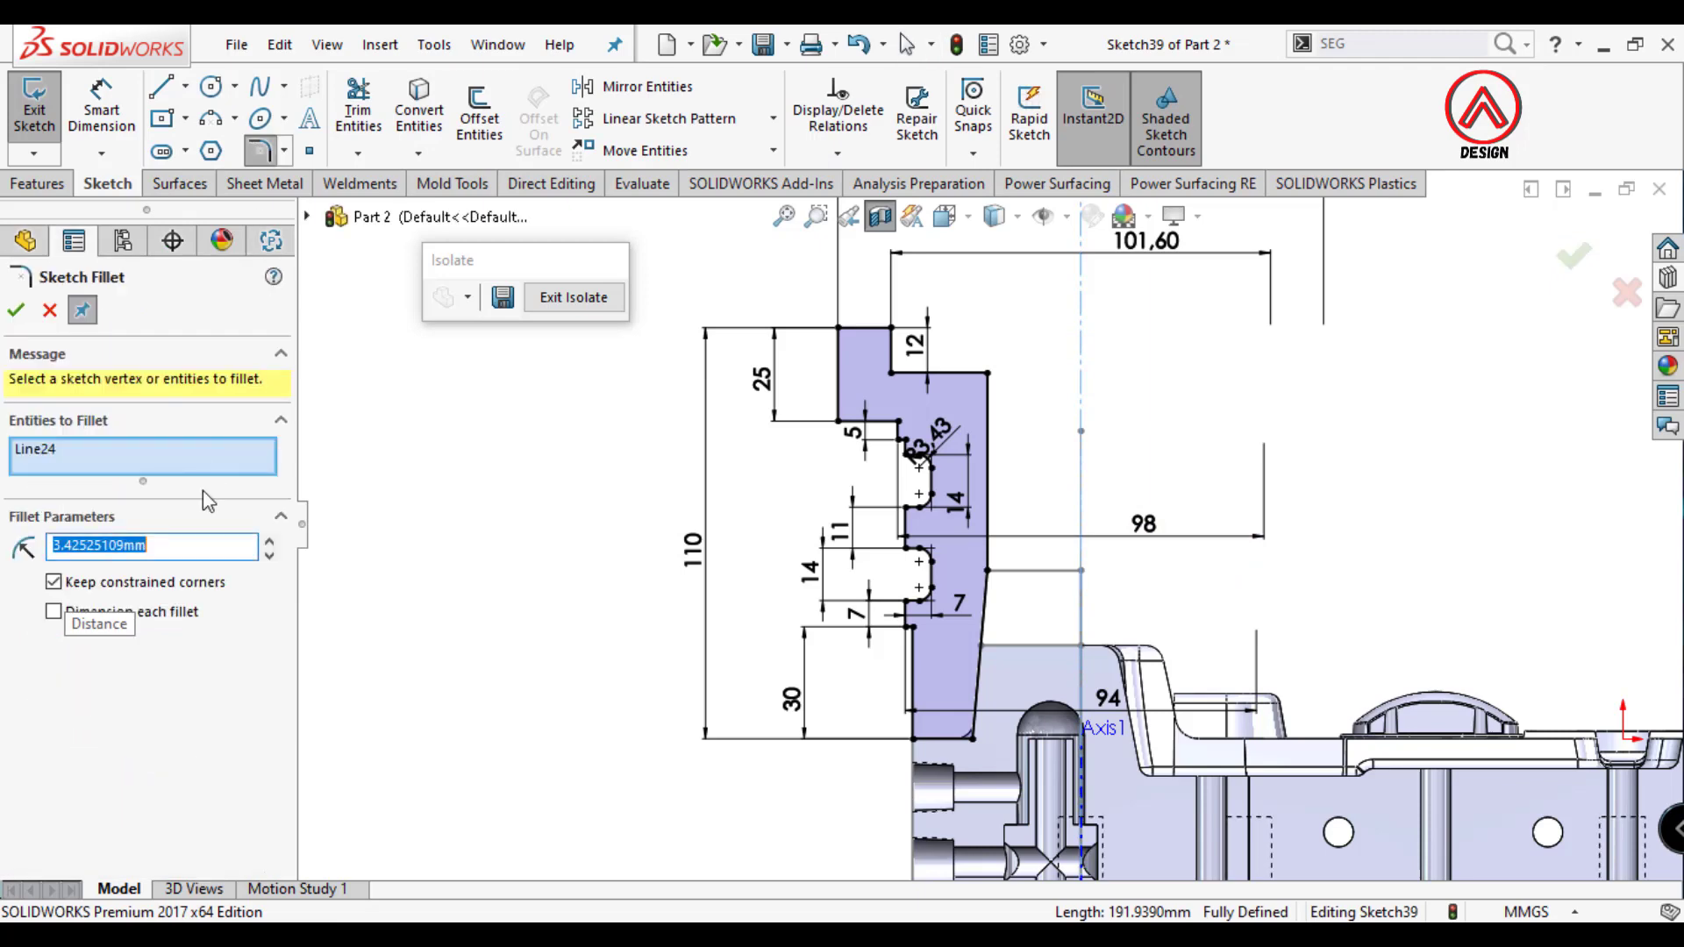
scroll(1149, 768, "down", 5)
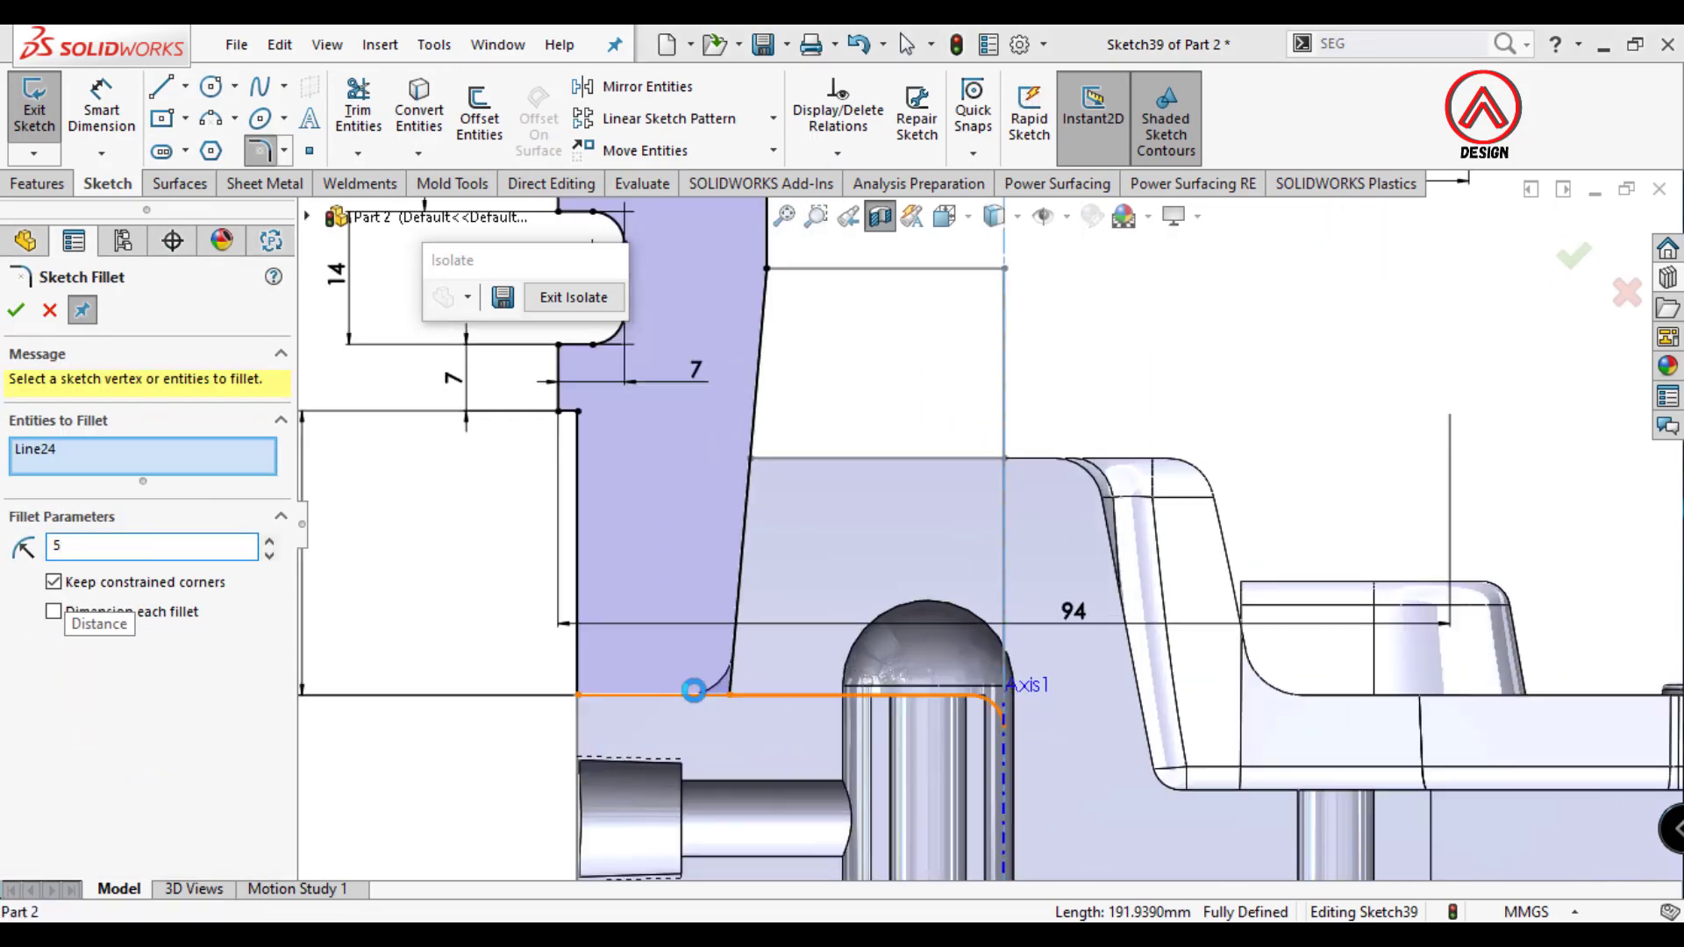
left_click(728, 693)
left_click(898, 492)
right_click(123, 449)
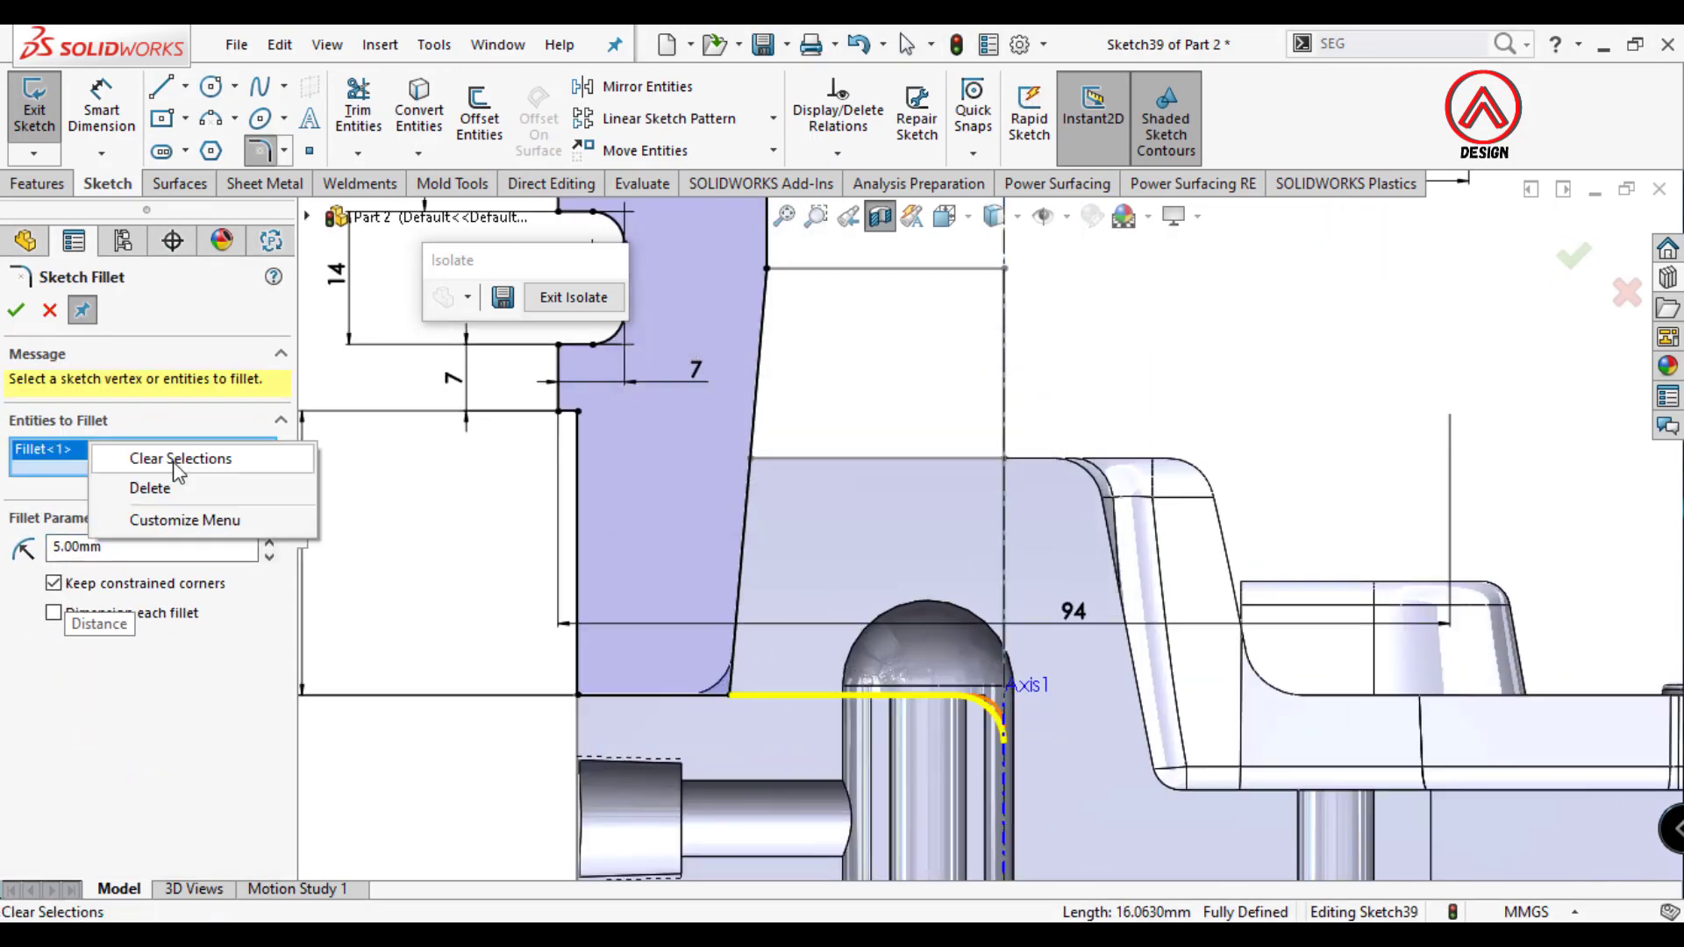
left_click(166, 458)
left_click(733, 684)
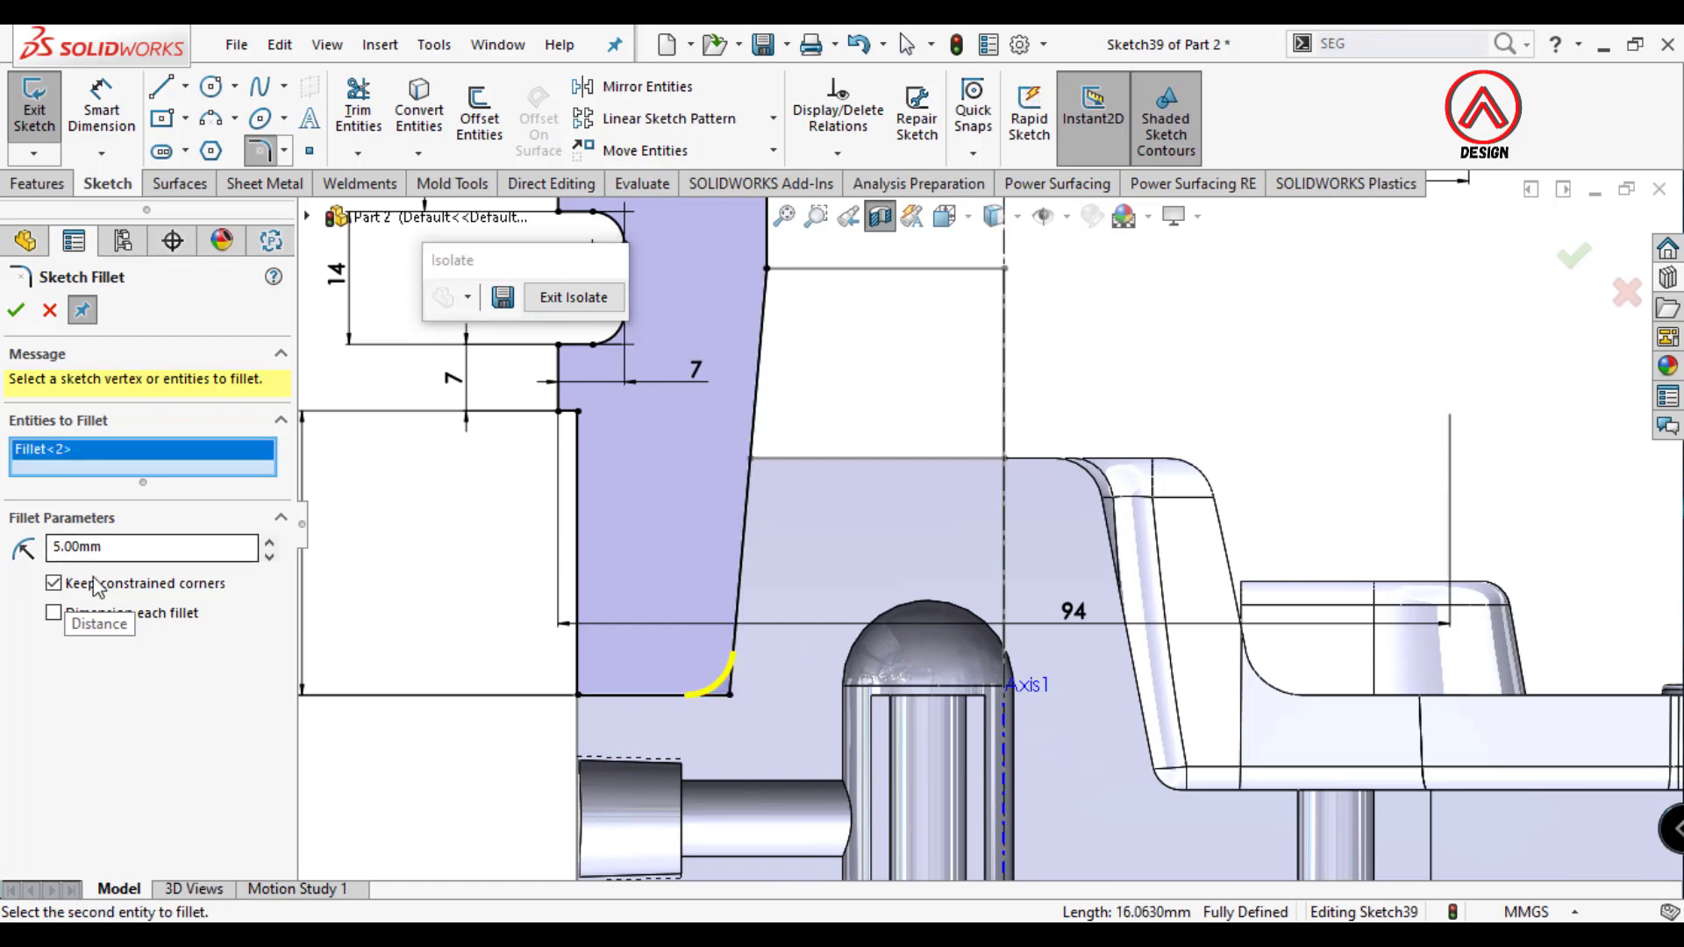
left_click(15, 310)
key("f")
left_click(15, 310)
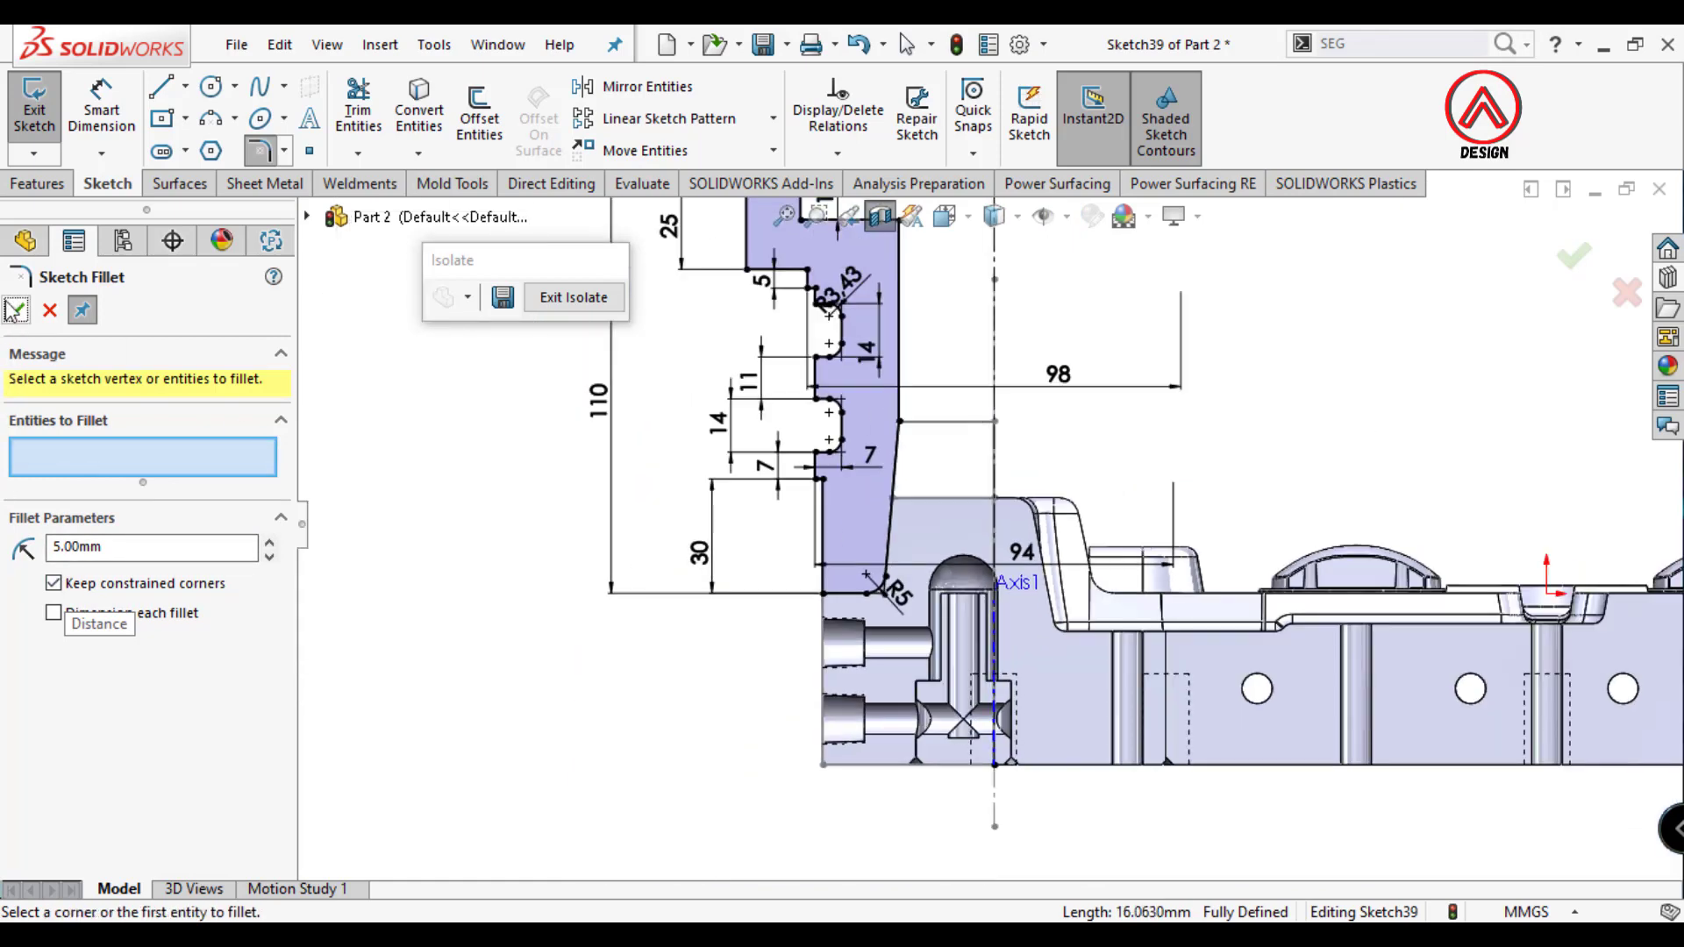
scroll(1107, 435, "down", 1)
scroll(914, 428, "down", 2)
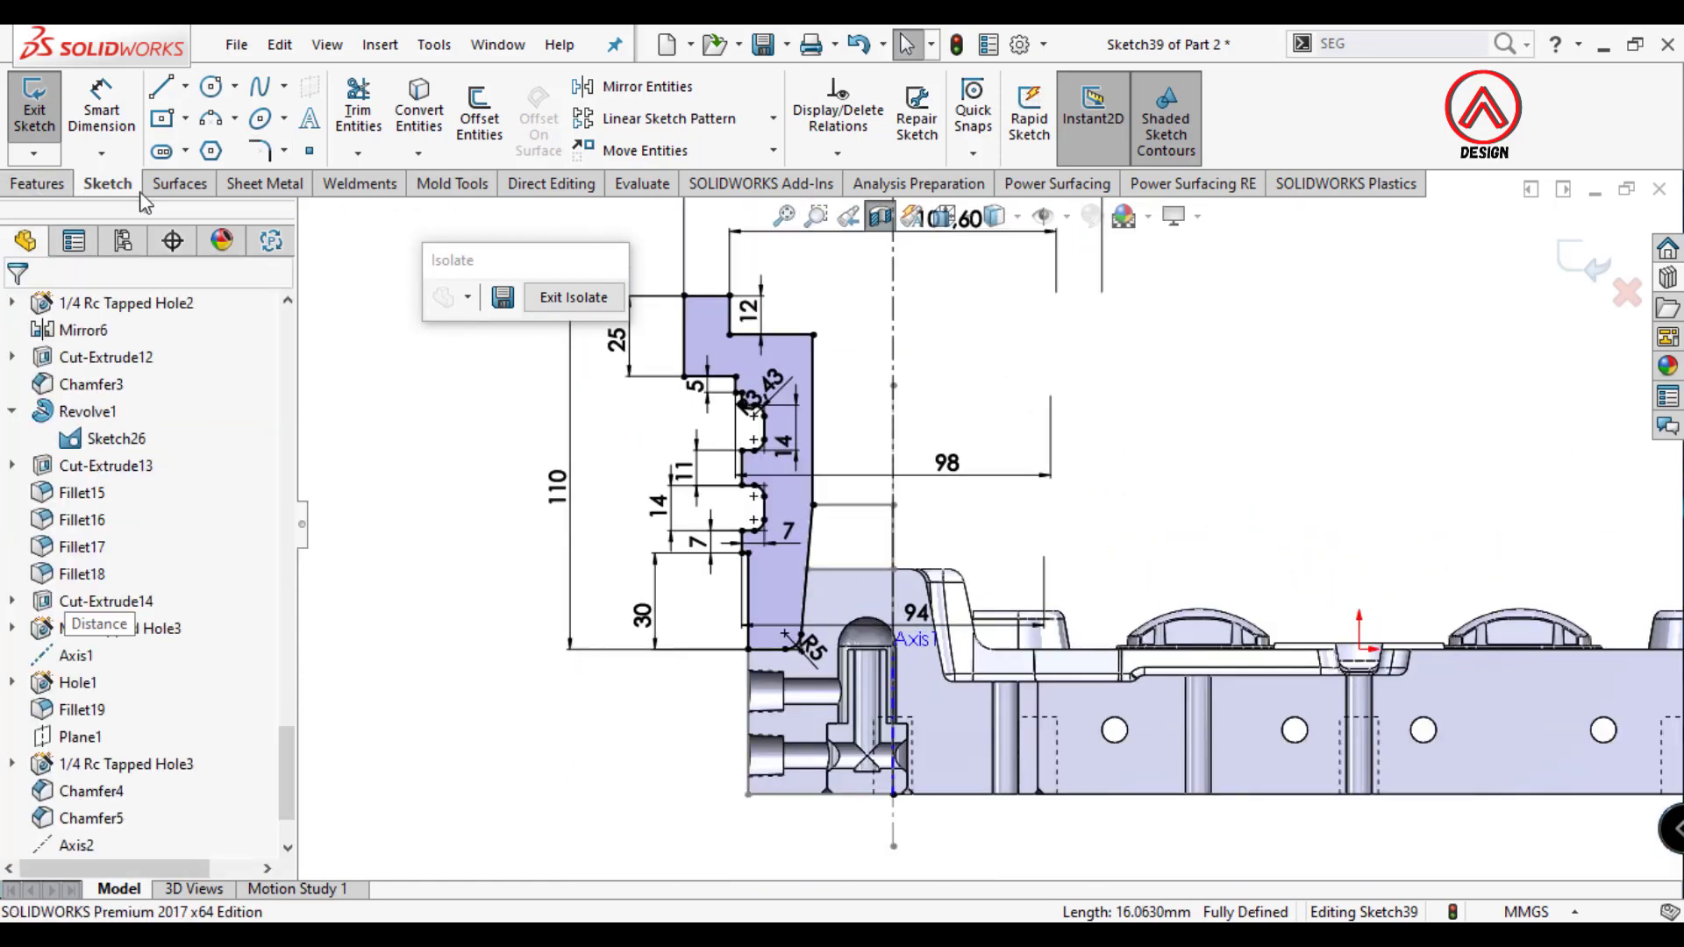
Revolve the profile 360° about Line24, merged with the plate.
left_click(37, 183)
left_click(118, 118)
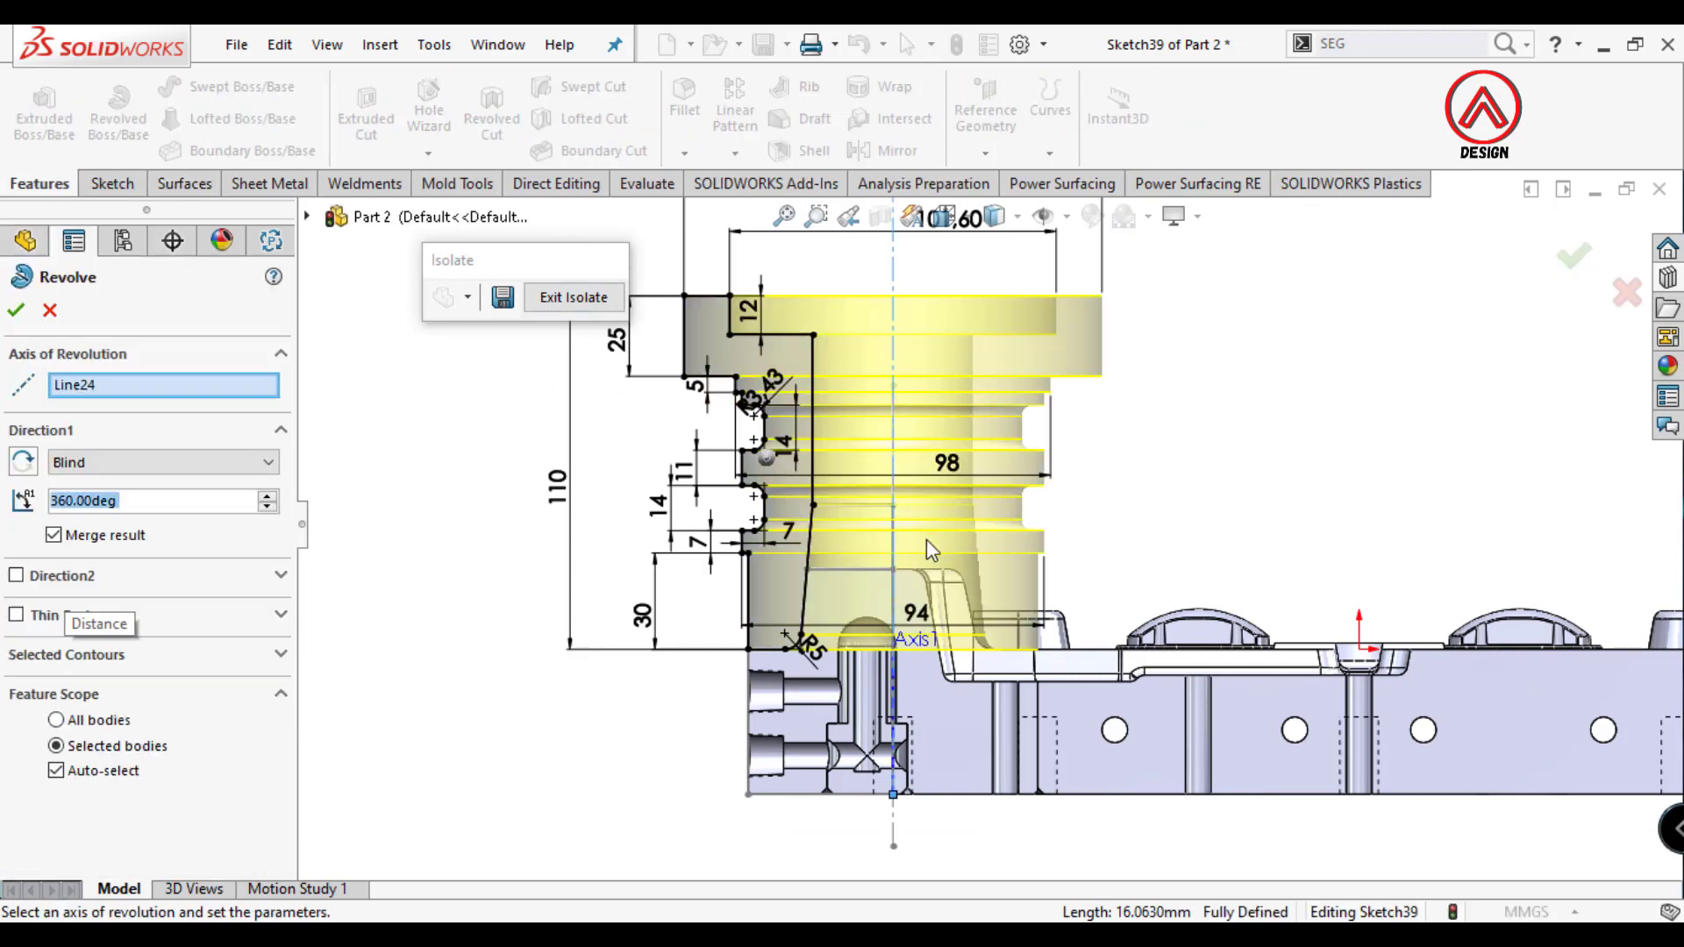
left_click(15, 309)
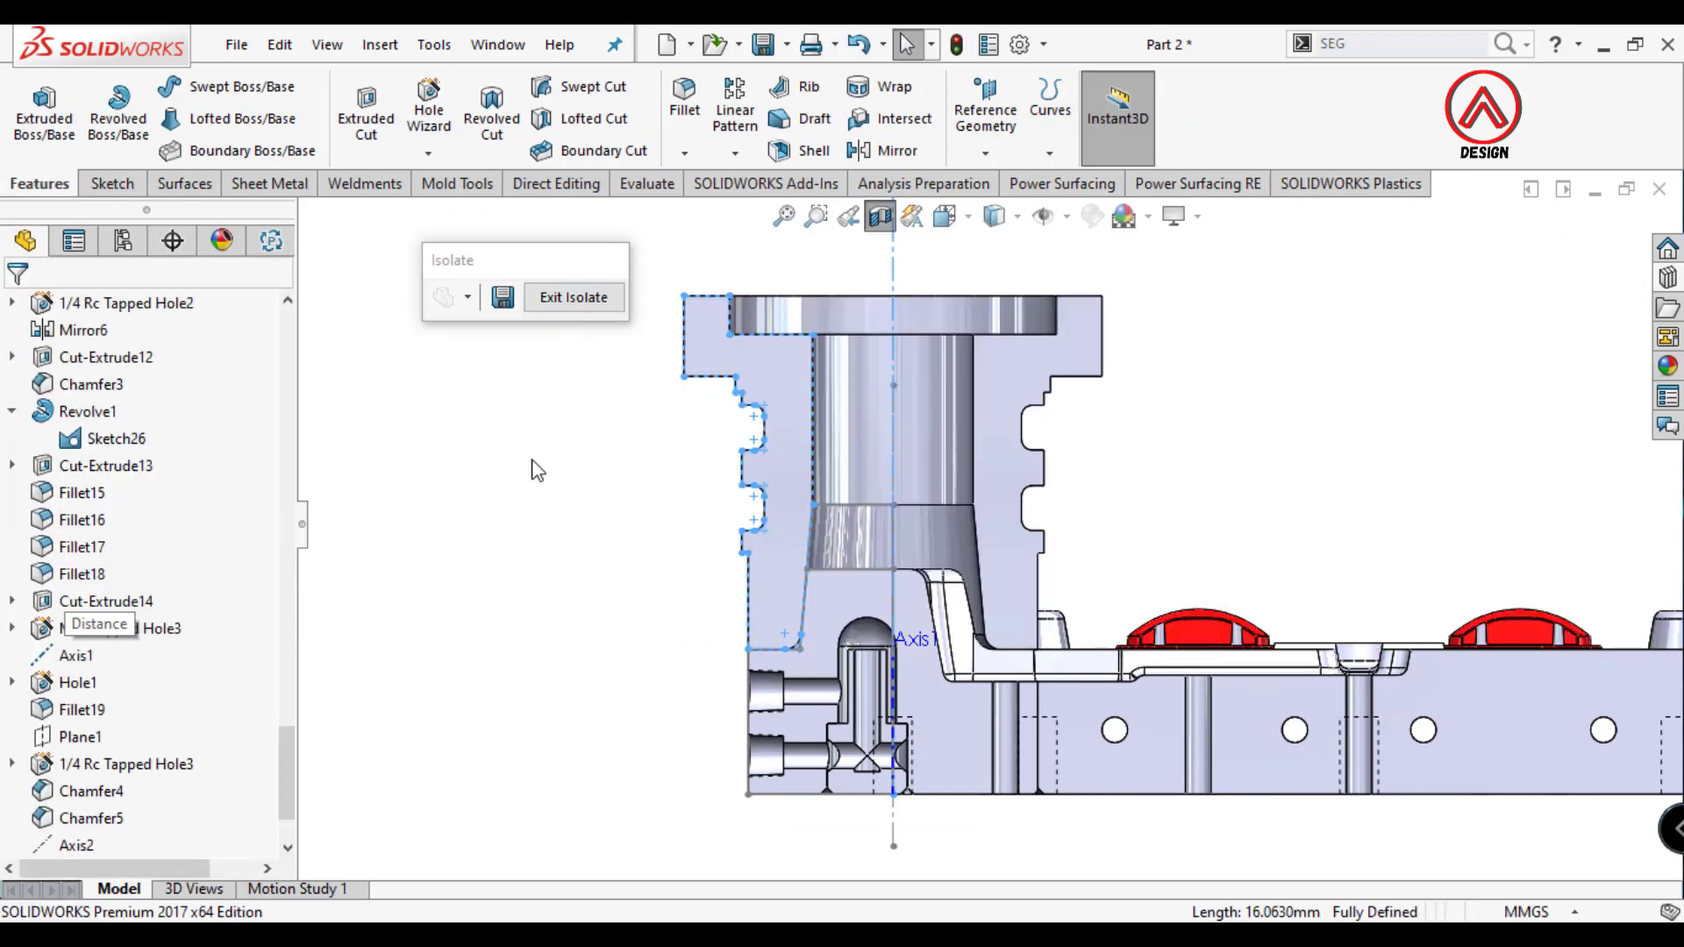
Hide Sketch26 and orbit the model to a new orientation.
middle_click_drag(1035, 536, 896, 529)
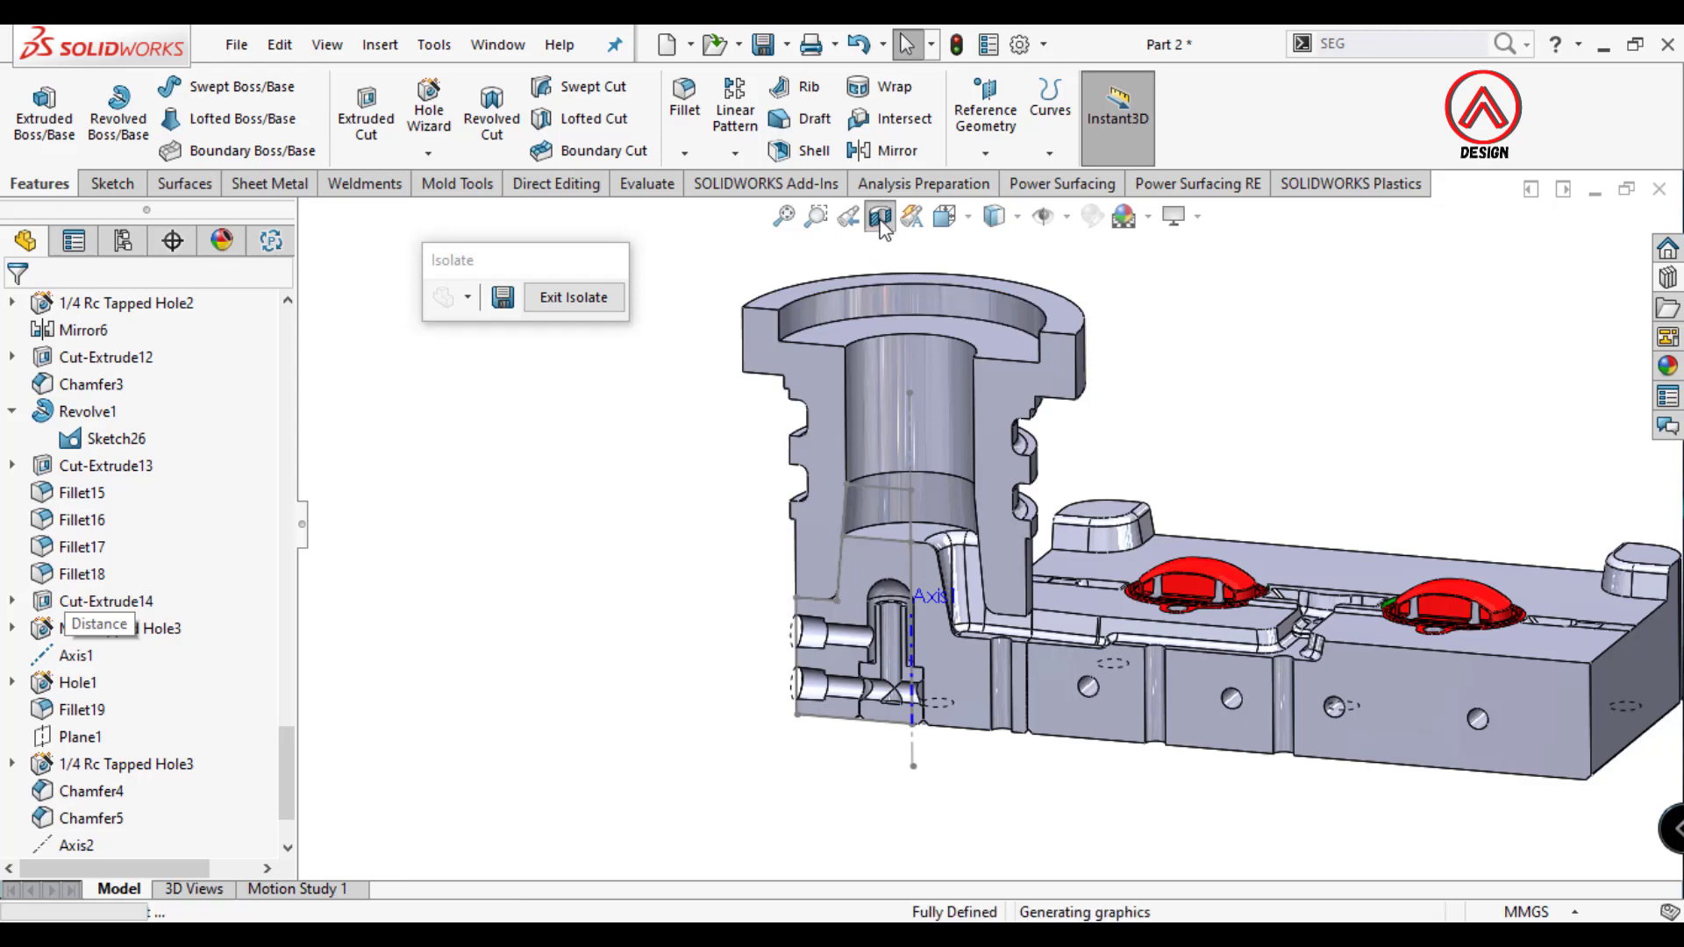
scroll(956, 558, "up", 4)
left_click(928, 505)
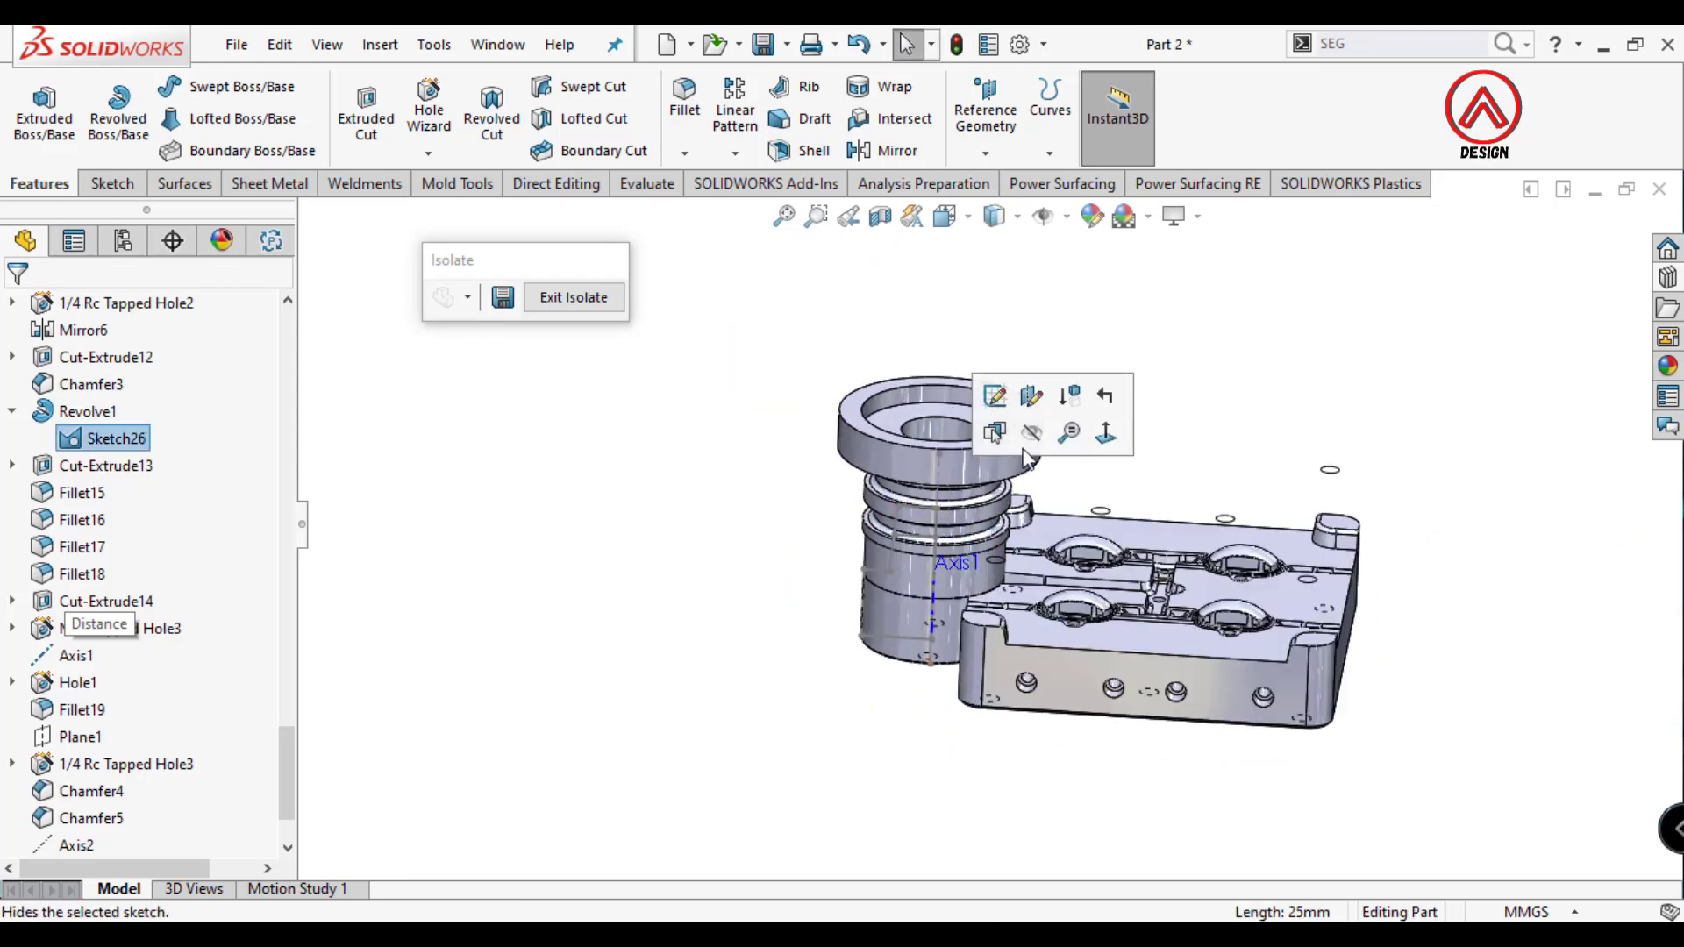
left_click(1038, 407)
mouse_move(1184, 387)
middle_mouse_down()
mouse_move(966, 379)
mouse_move(998, 425)
mouse_move(803, 349)
middle_mouse_up()
Chamfer the top ring face and four groove ring edges at 1 mm × 45°.
left_click(704, 221)
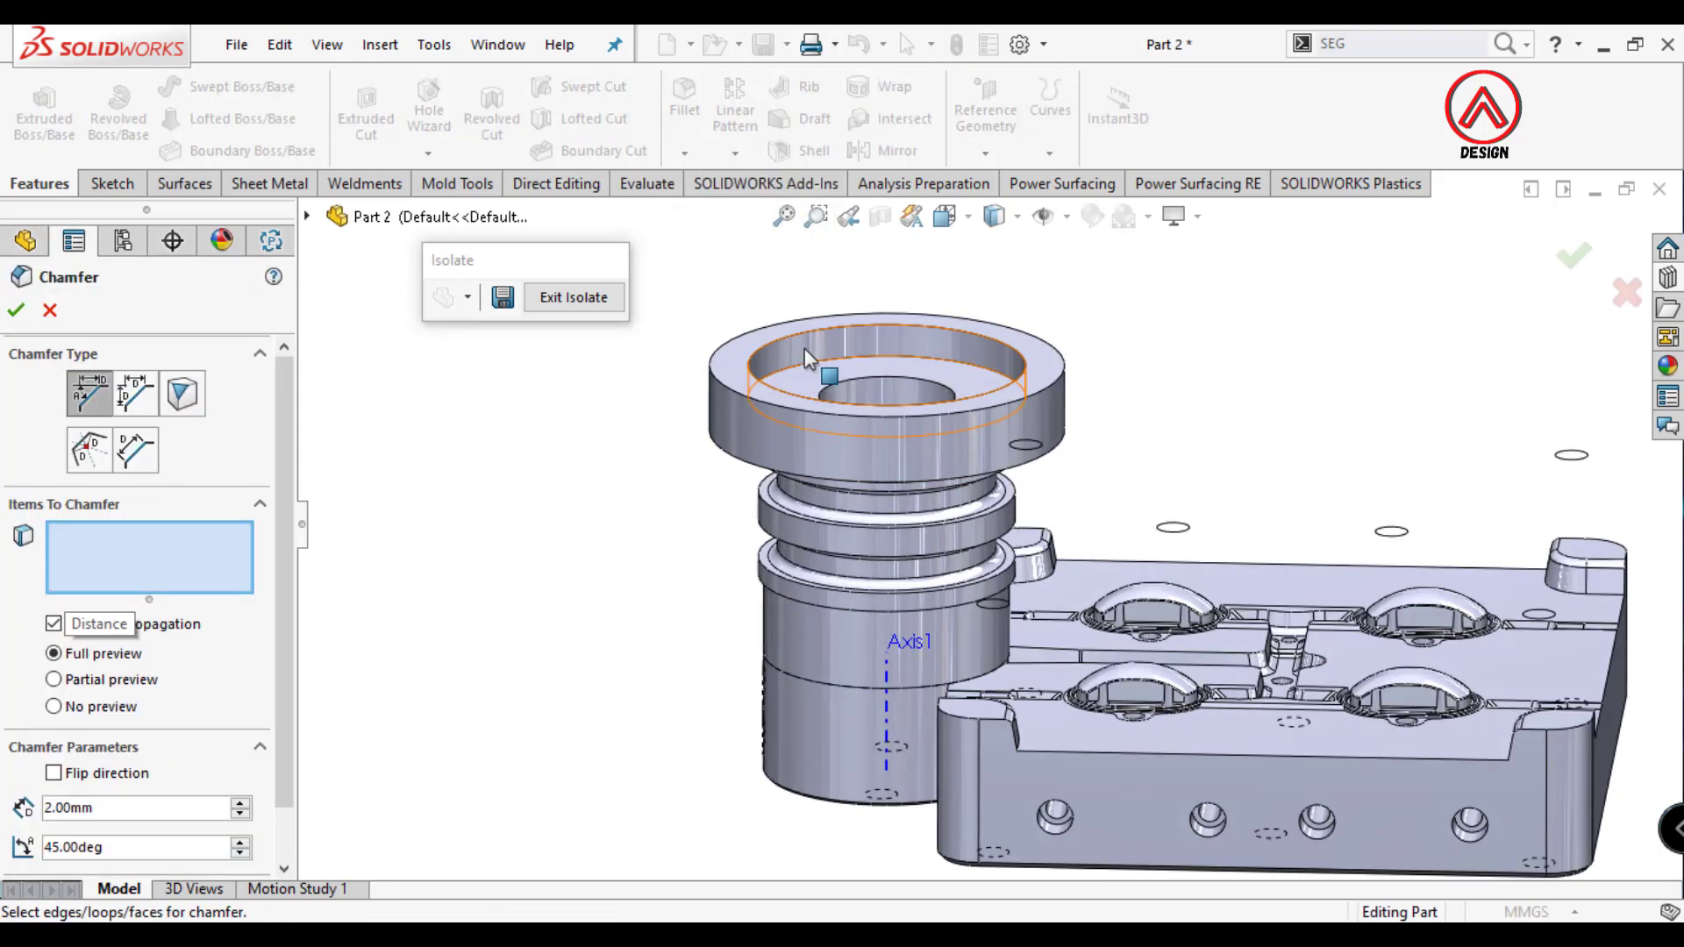
left_click(800, 342)
type("1")
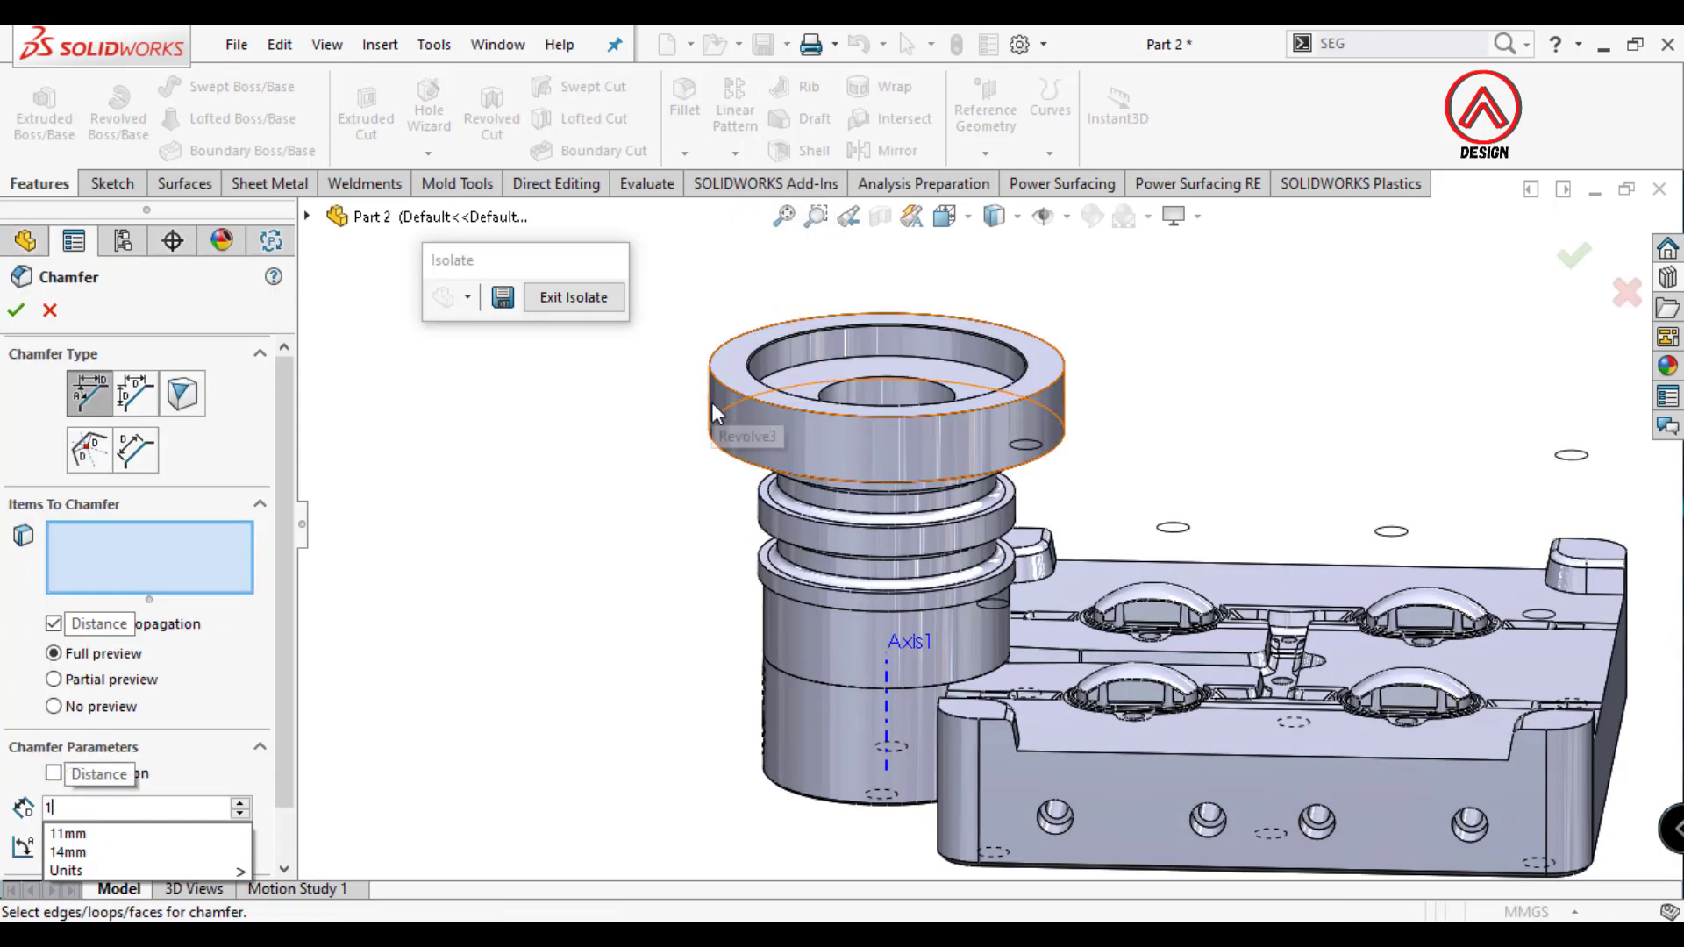
left_click(713, 402)
scroll(770, 439, "down", 5)
left_click(772, 428)
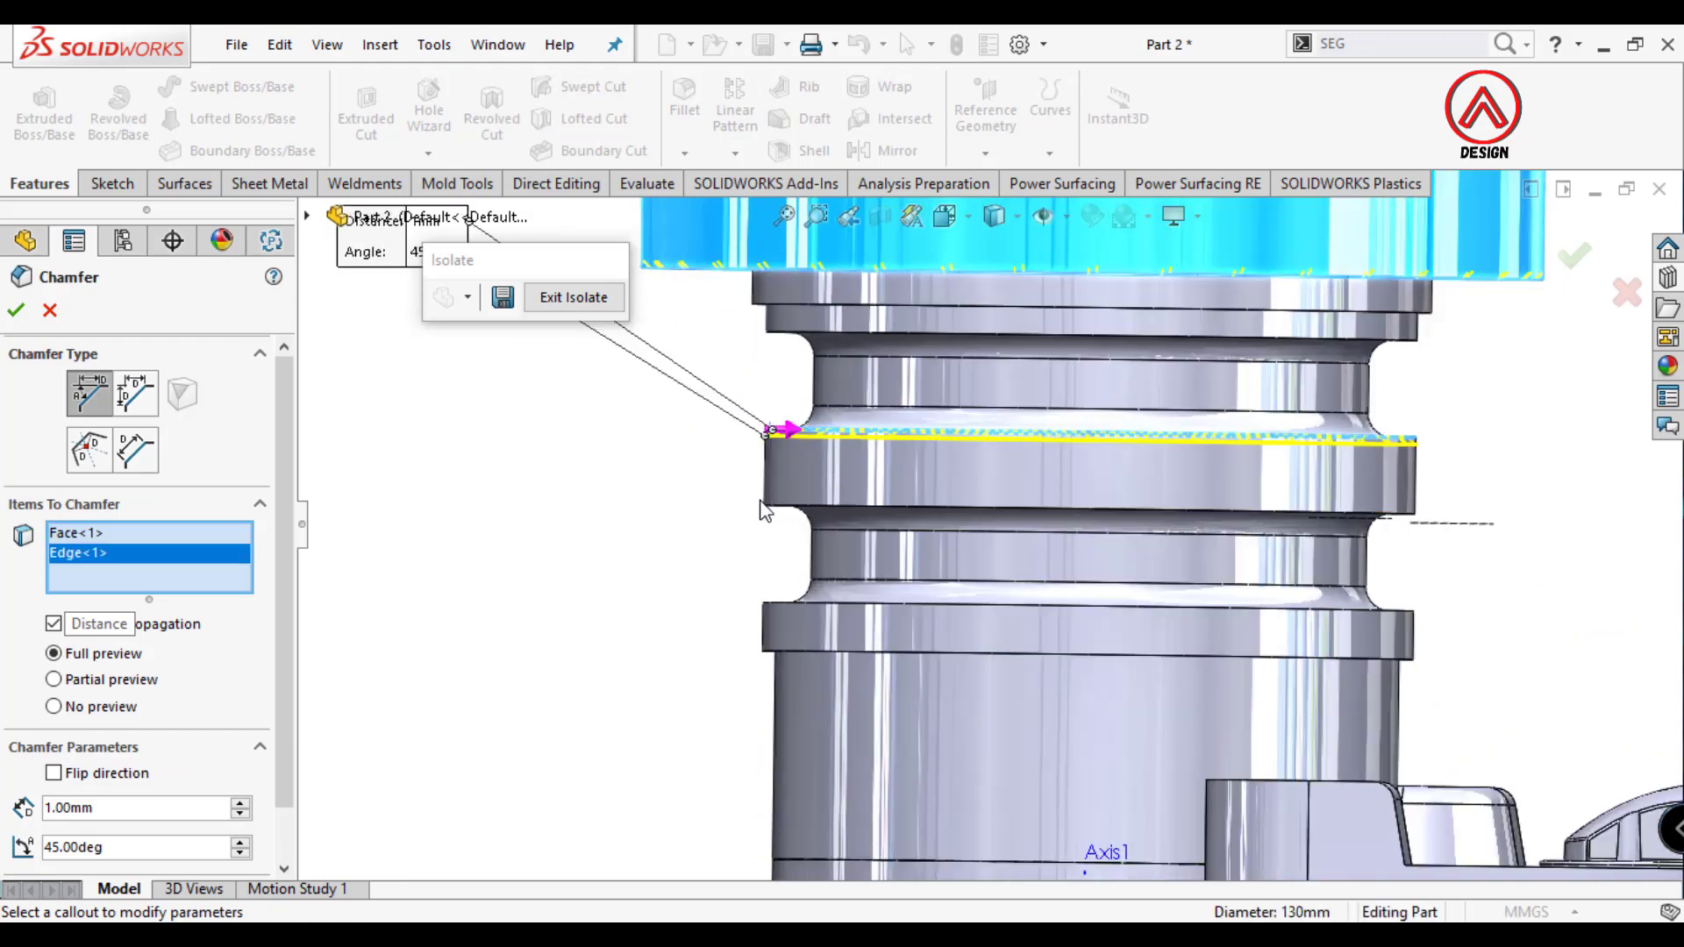
left_click(792, 520)
middle_click_drag(793, 519, 794, 561)
left_click(803, 570)
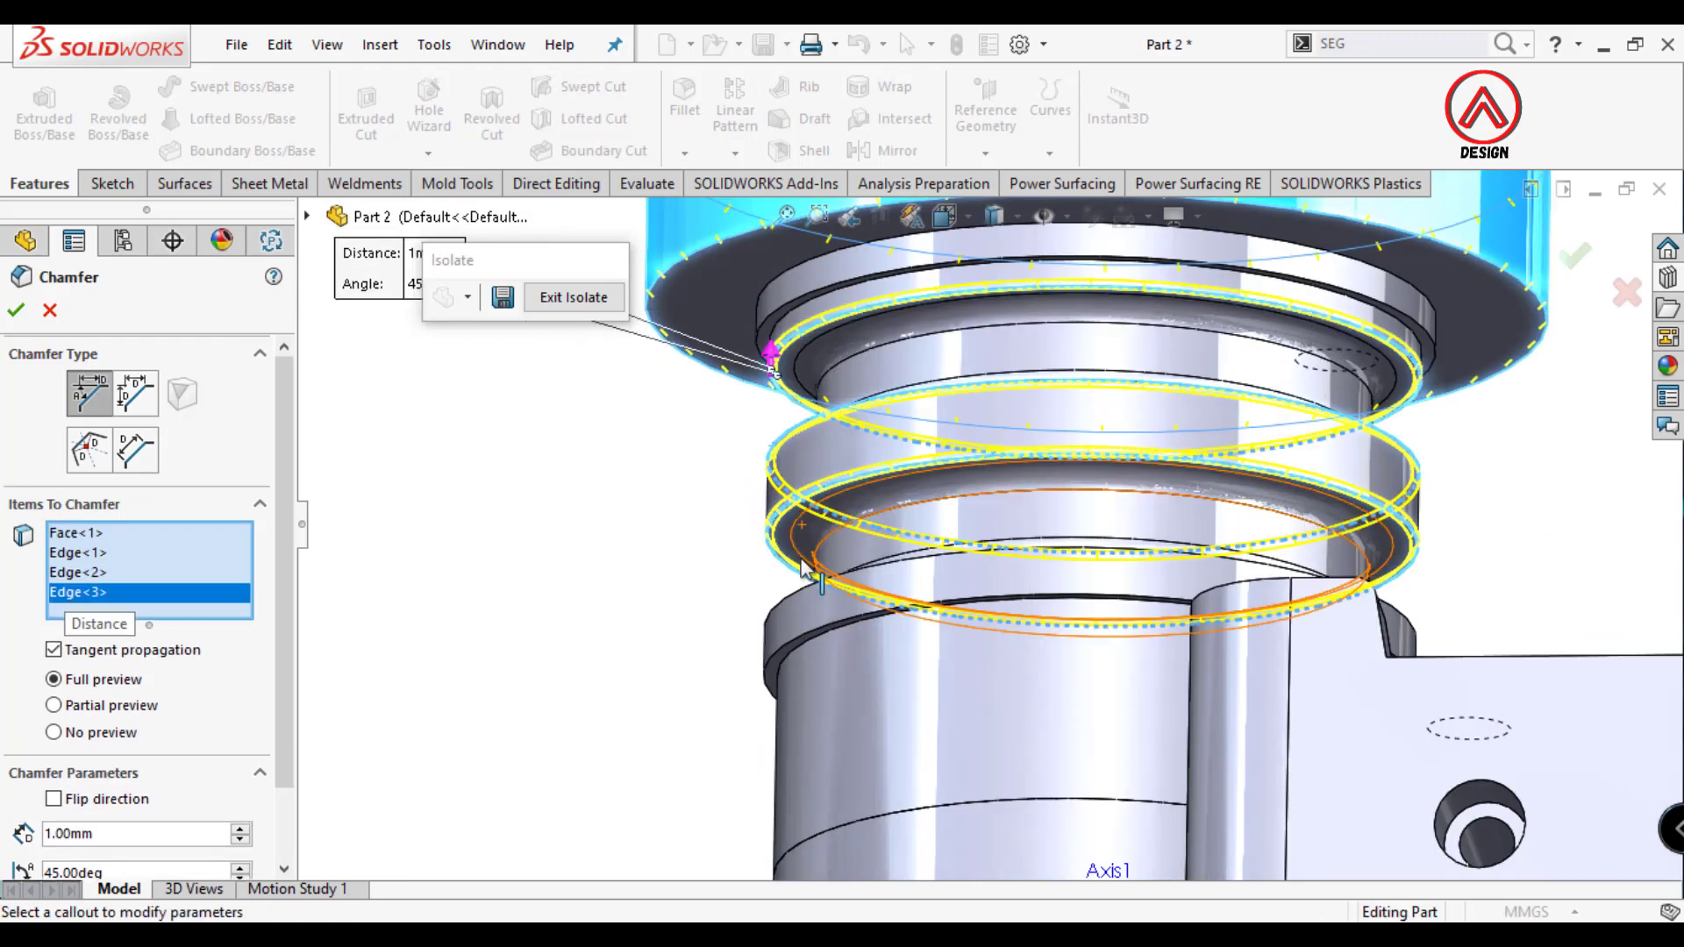
left_click(794, 608)
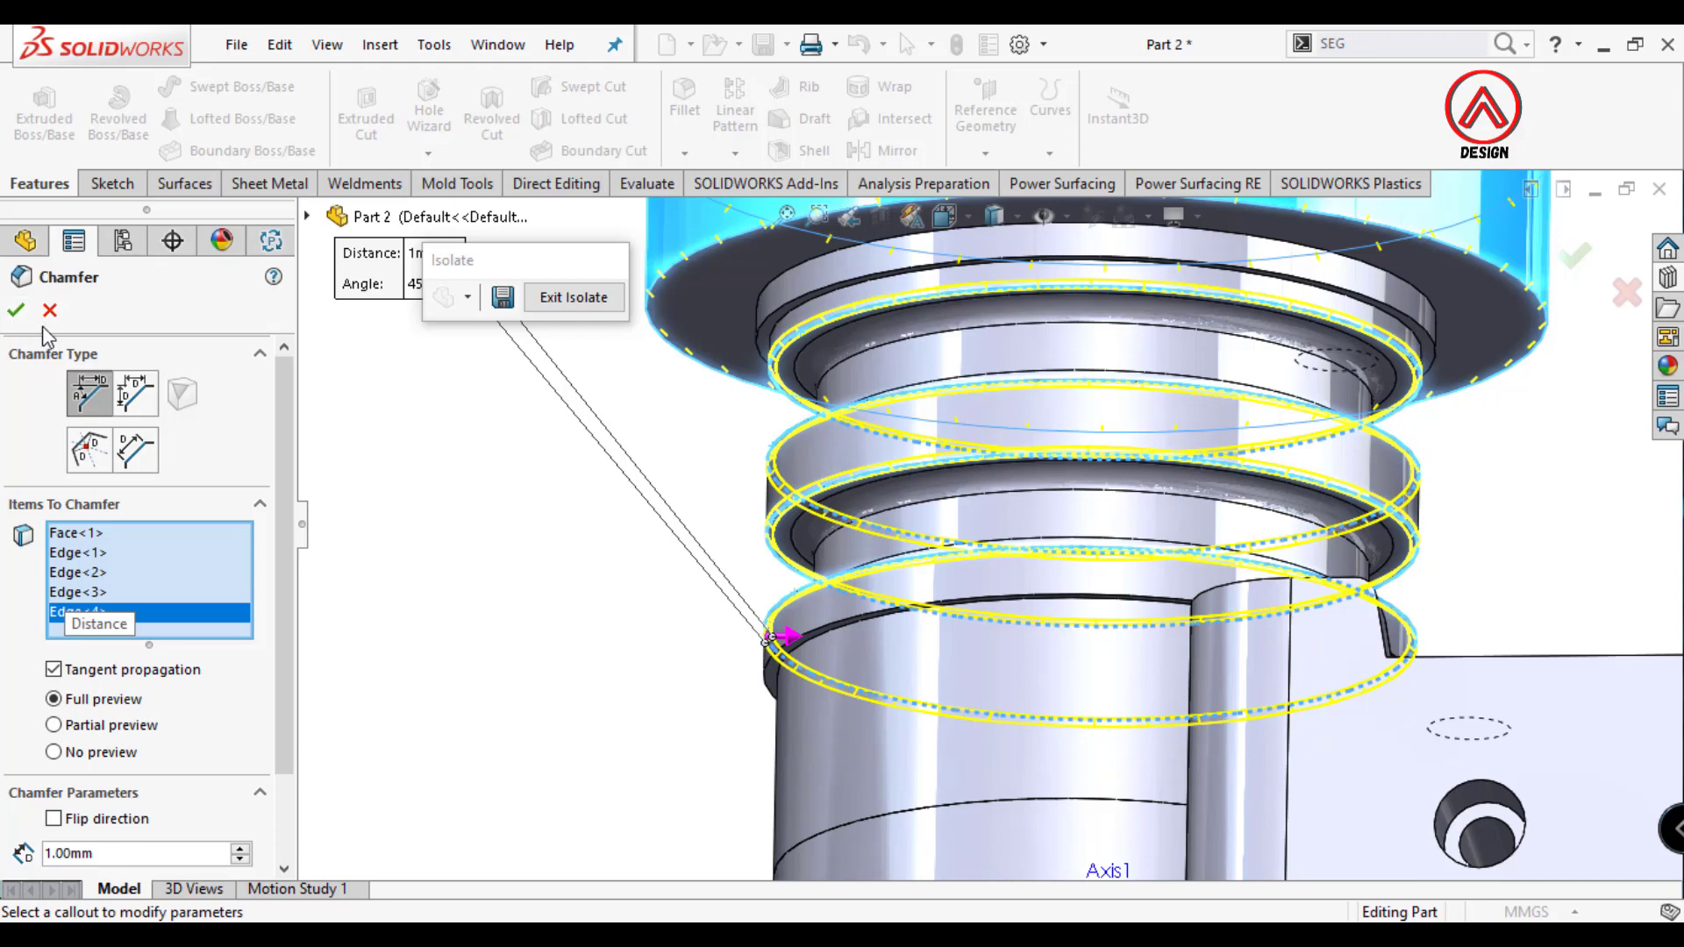
left_click(16, 312)
Select the middle ring's outer face and start a reference plane on it.
scroll(1203, 521, "up", 3)
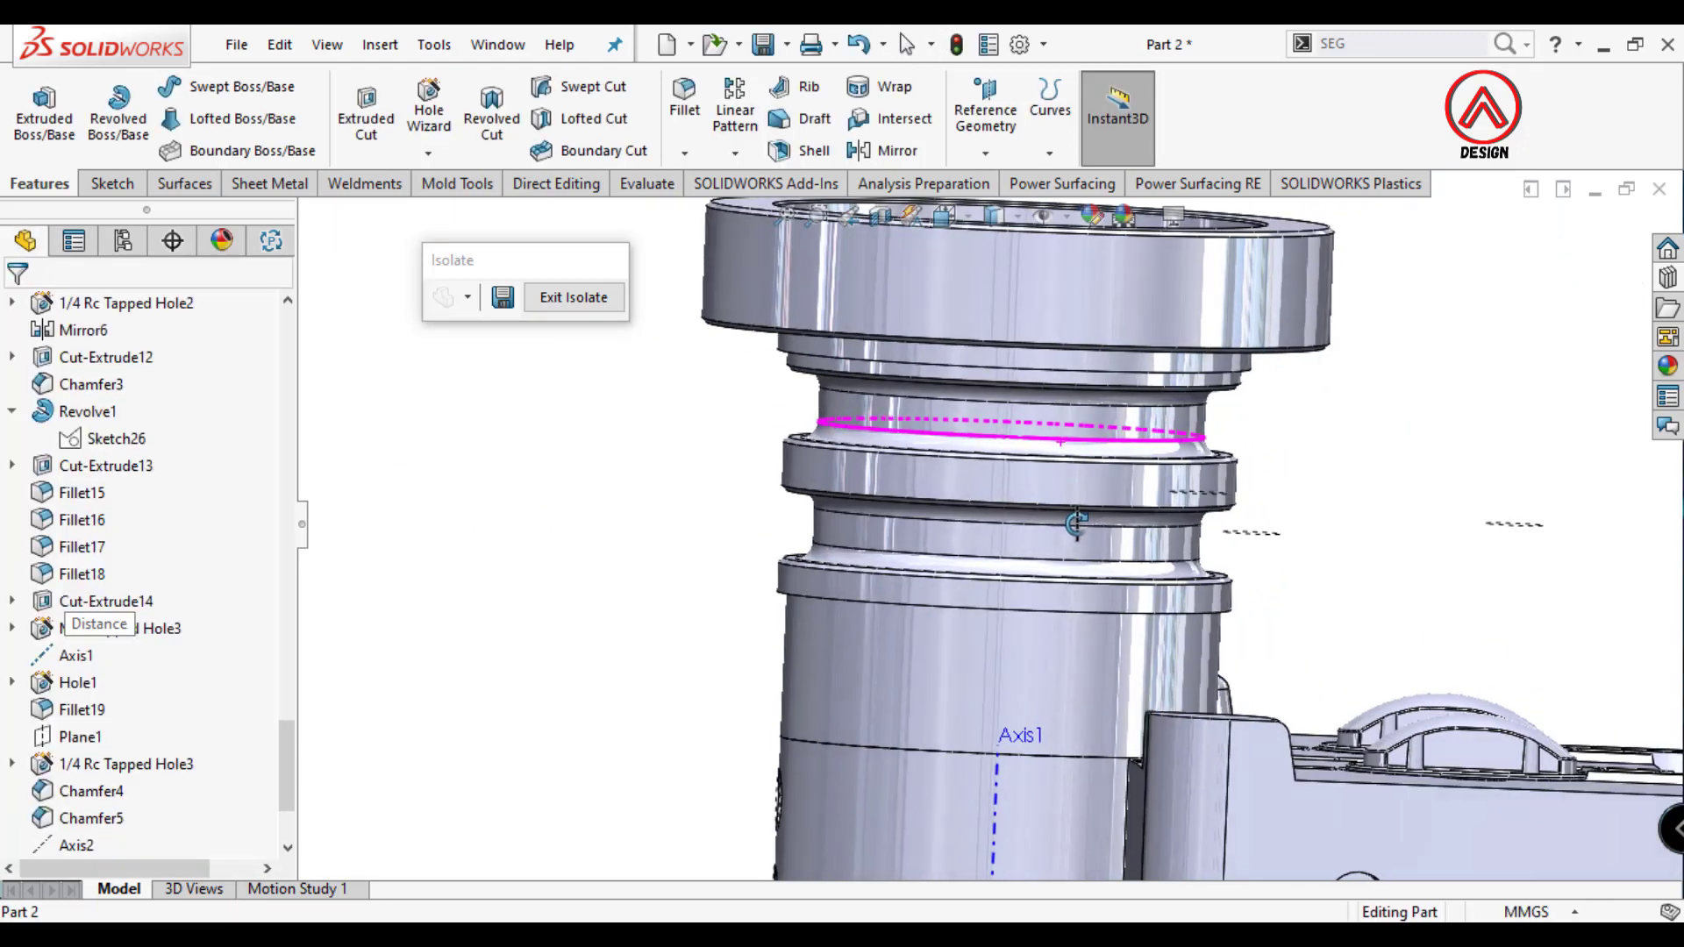
scroll(1203, 522, "up", 4)
scroll(1155, 488, "down", 2)
scroll(1155, 488, "down", 2)
scroll(1151, 497, "down", 2)
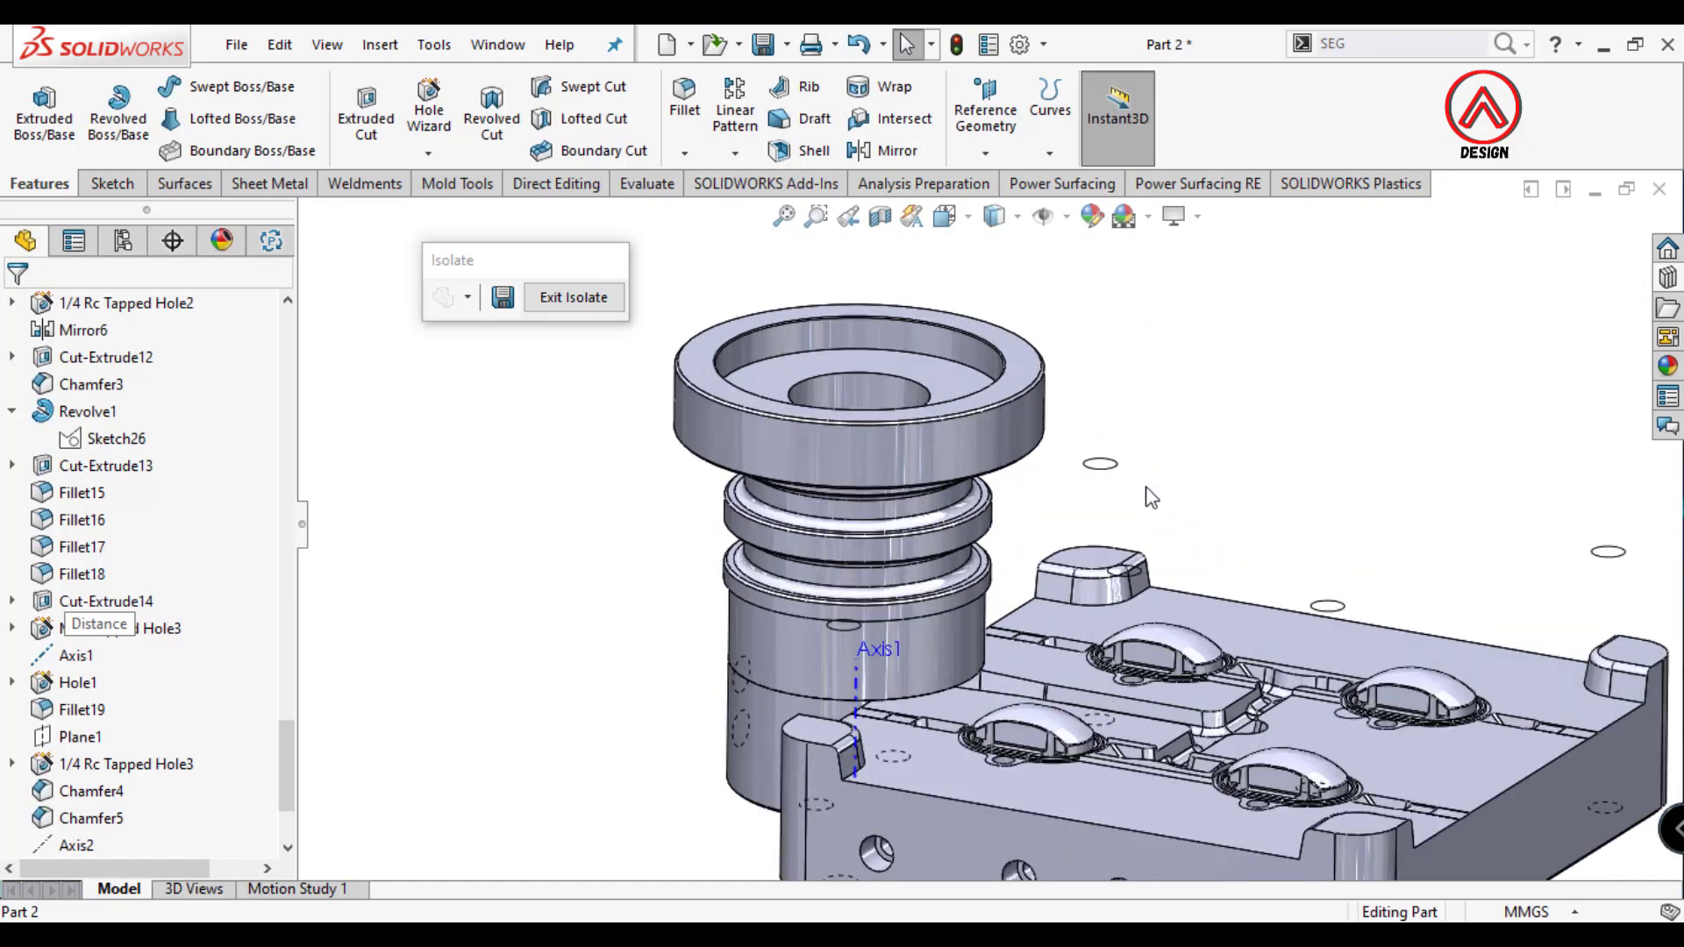
scroll(279, 754, "down", 2)
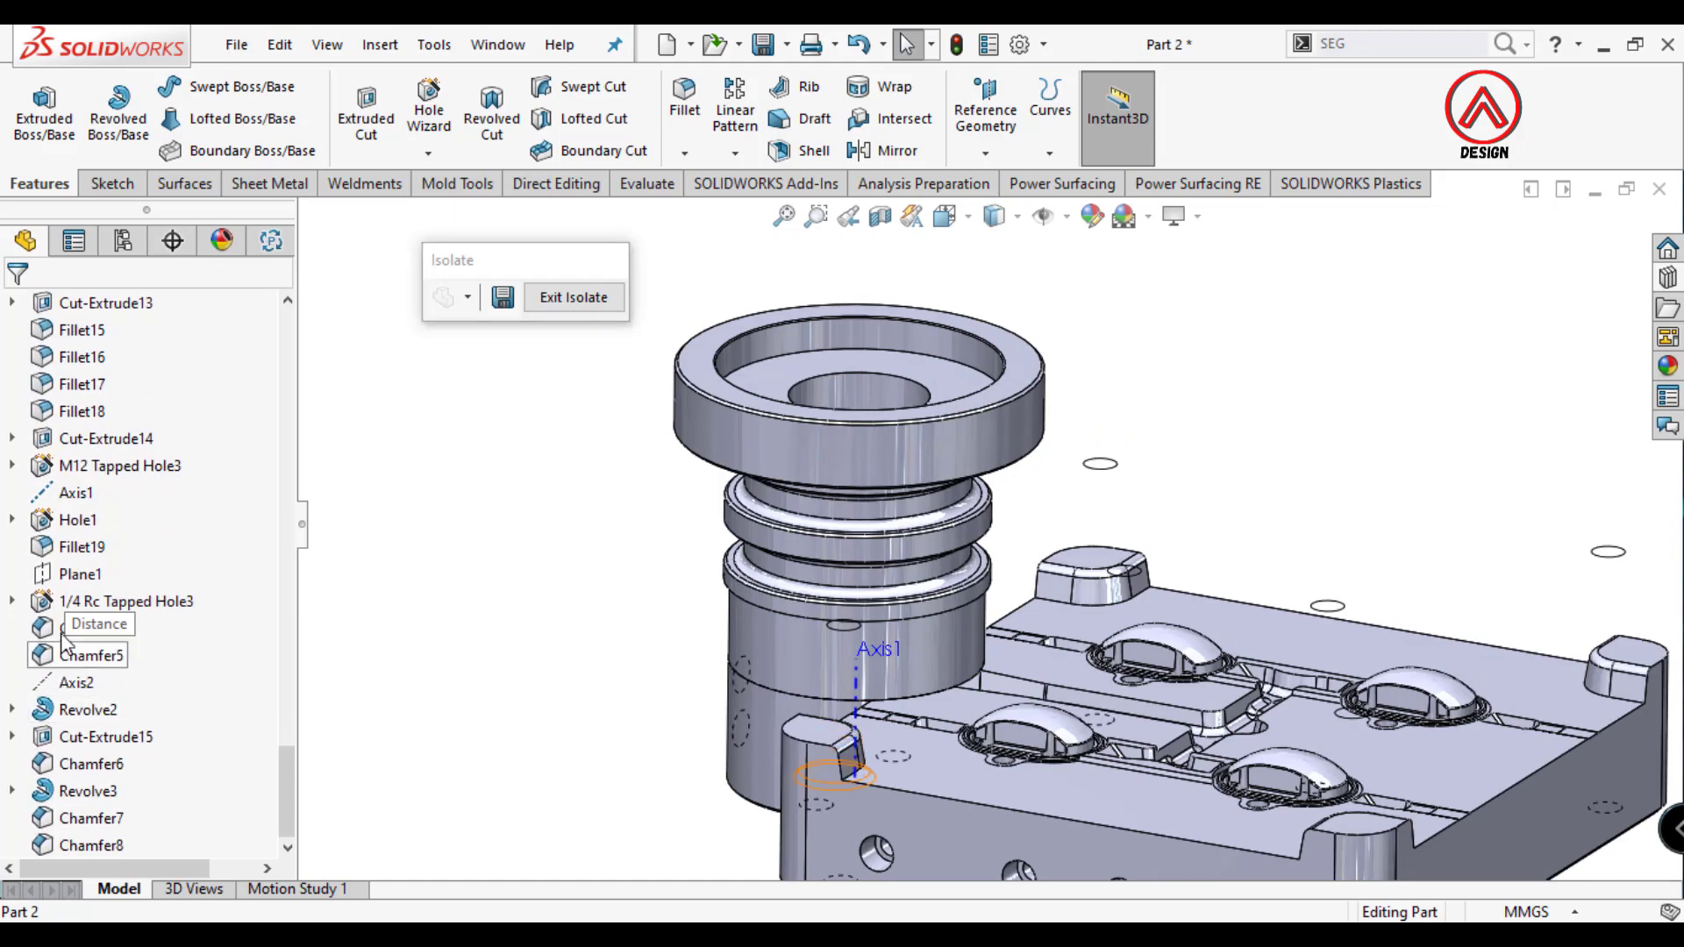
scroll(646, 563, "up", 2)
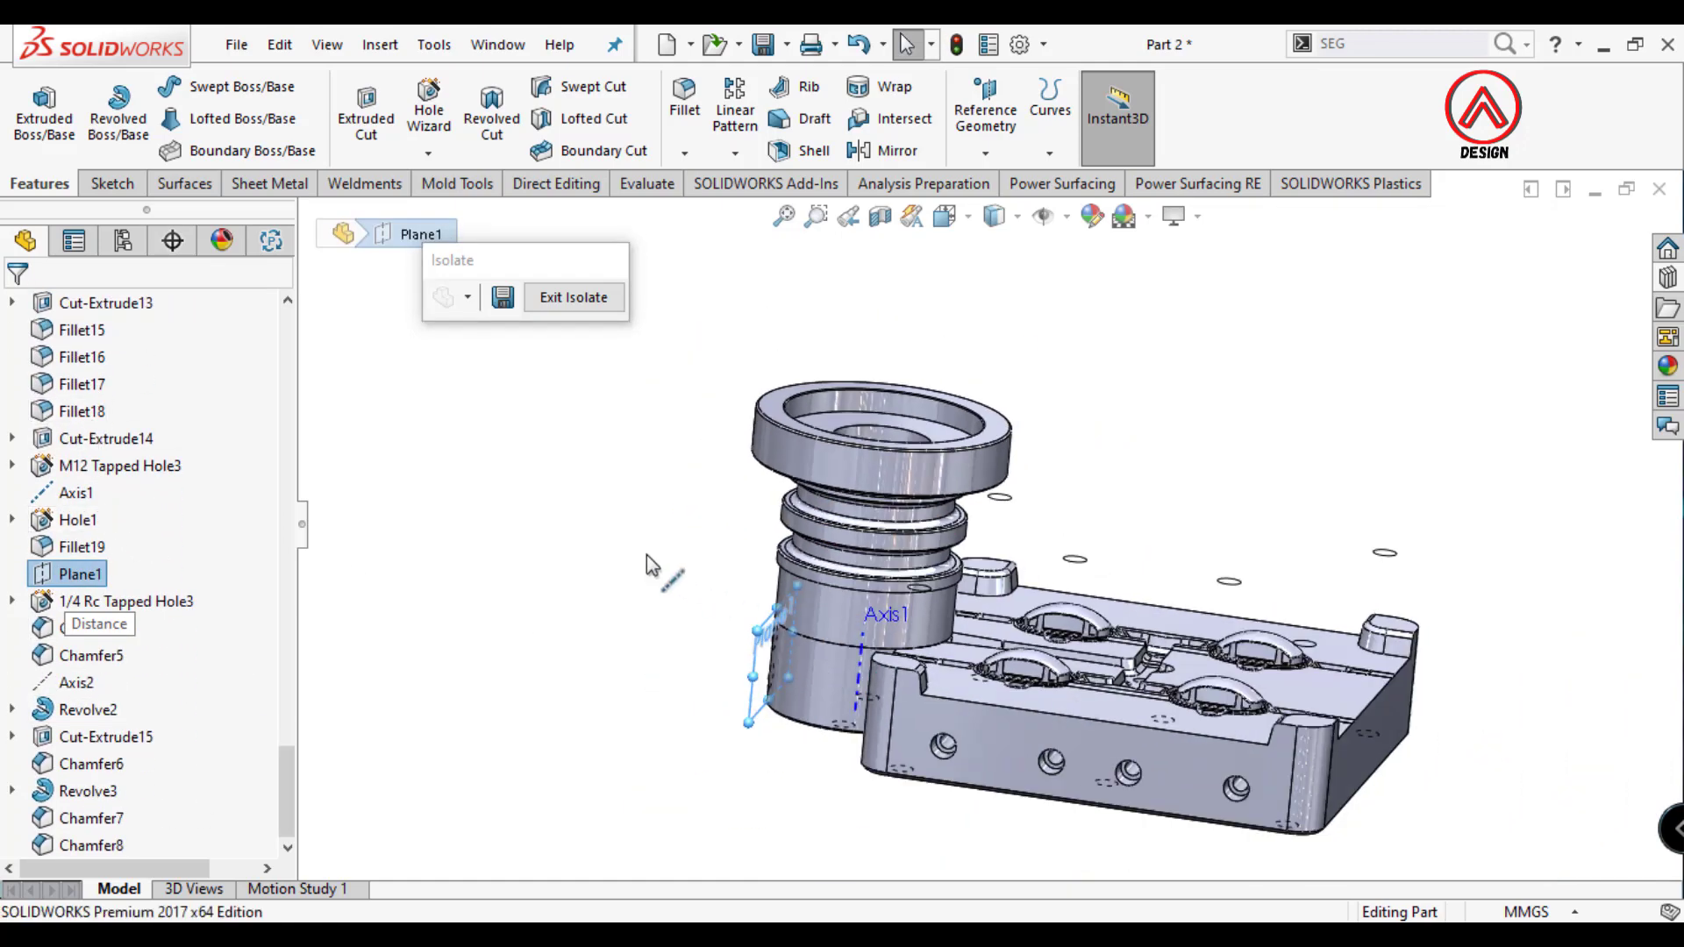
scroll(945, 568, "down", 2)
scroll(945, 567, "down", 1)
left_click(970, 560)
left_click(992, 147)
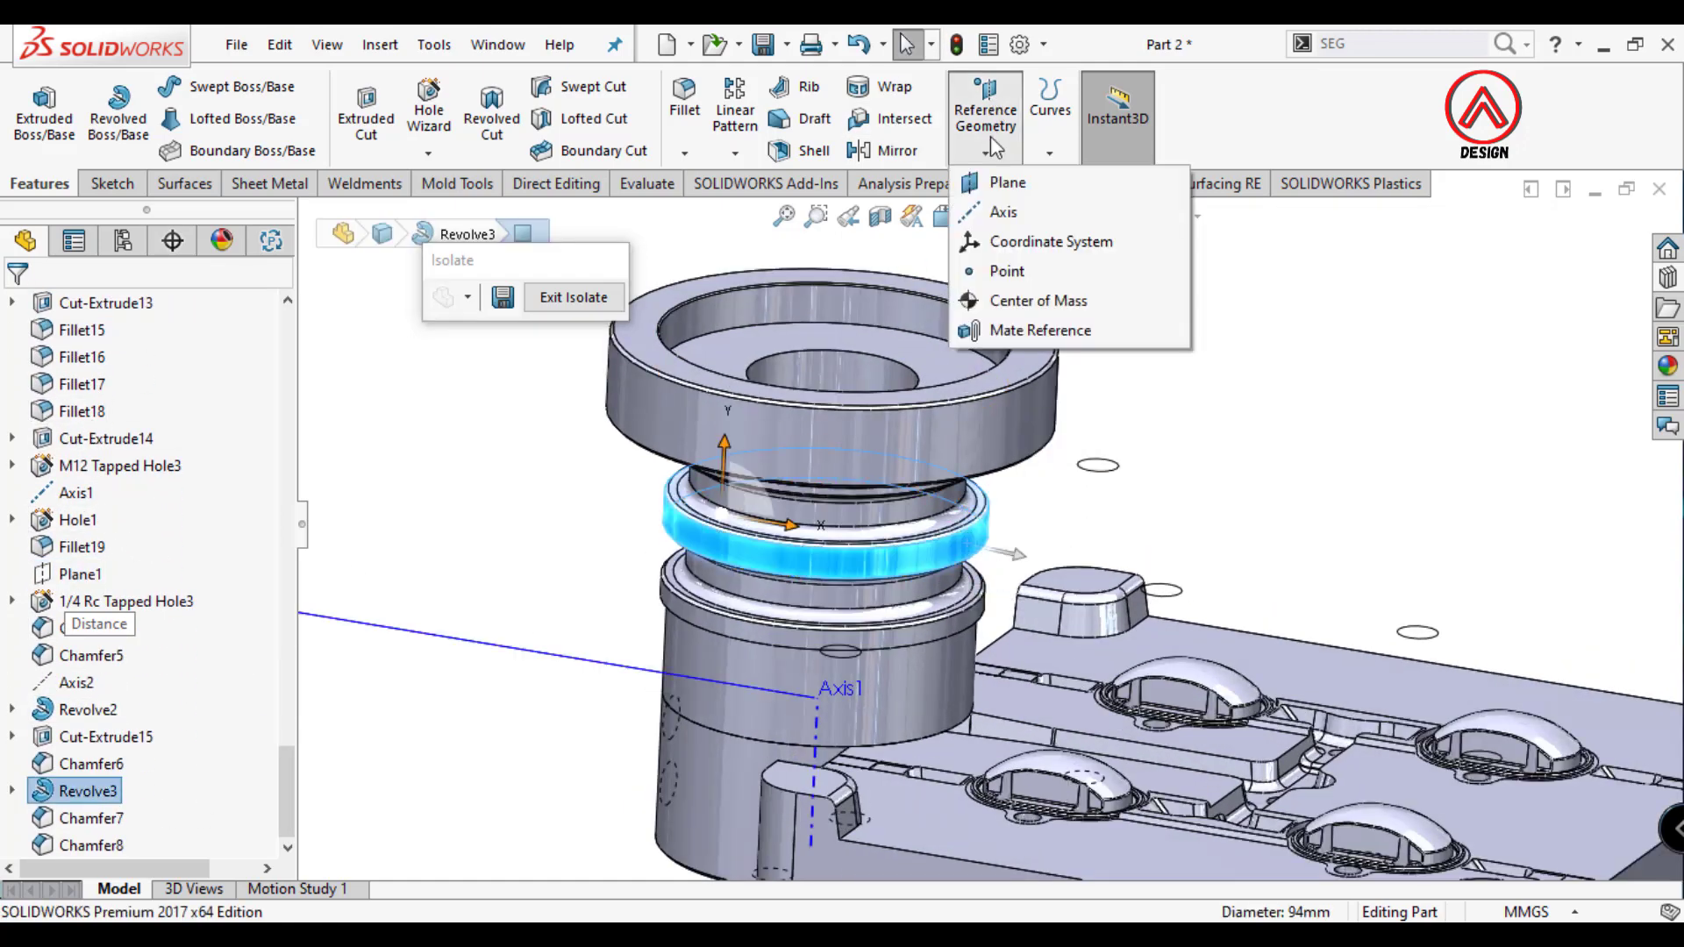
left_click(1007, 184)
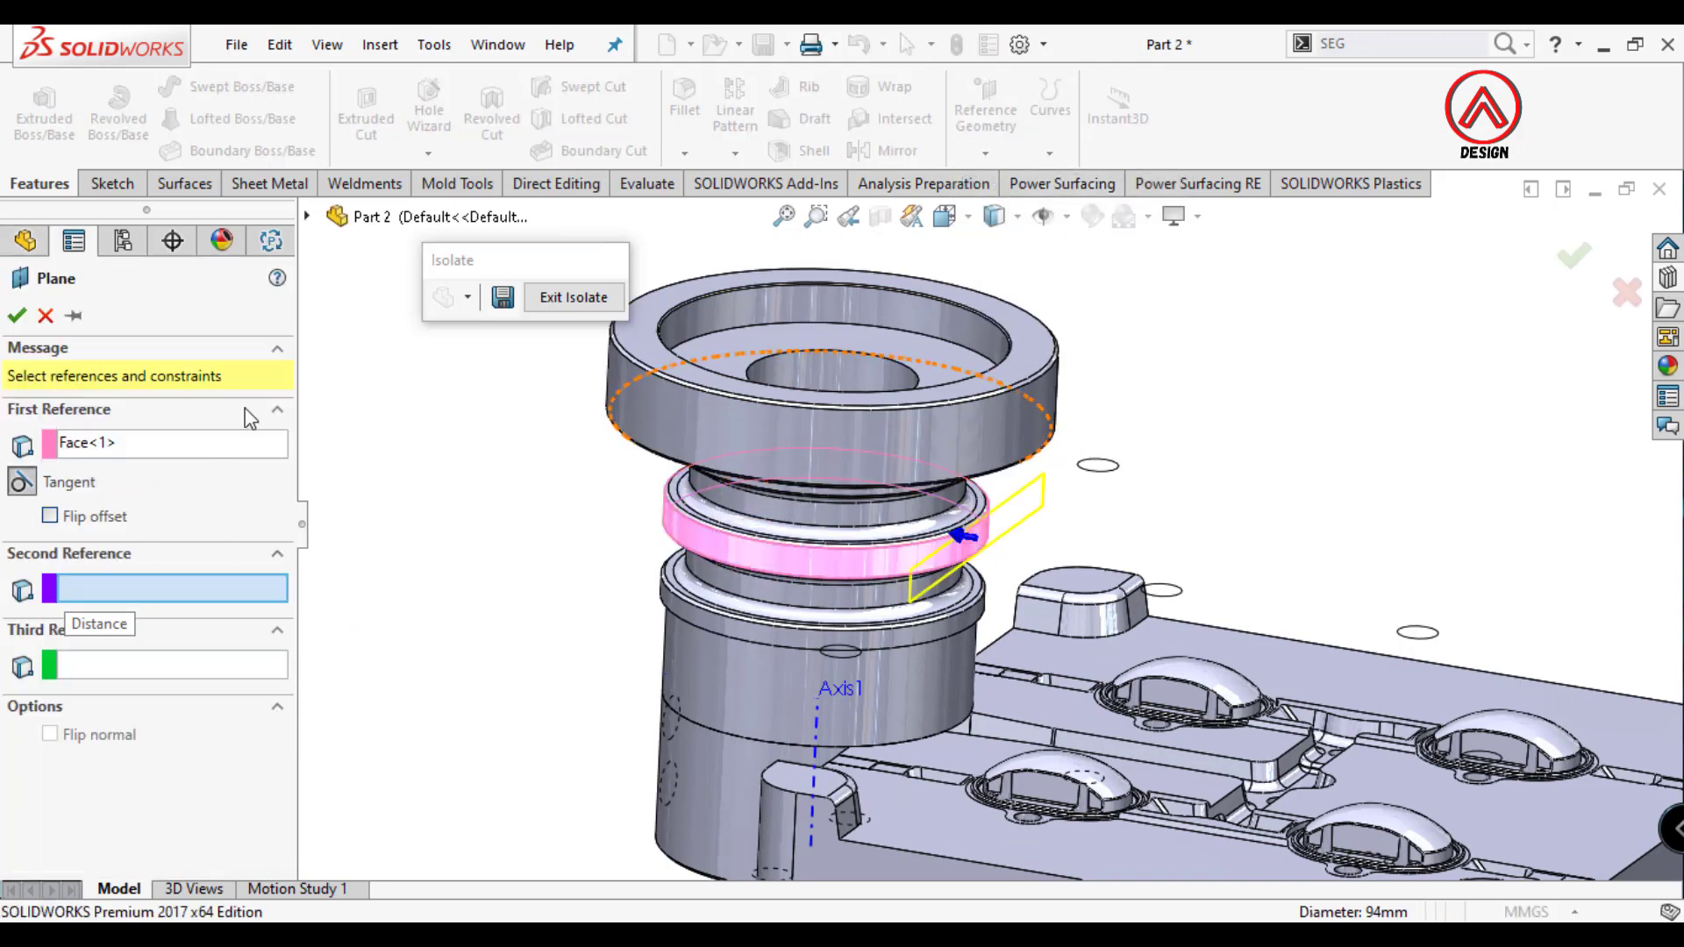
Make Plane2 parallel to the Front Plane, accept it, and view it face-on.
left_click(307, 216)
left_click(439, 433)
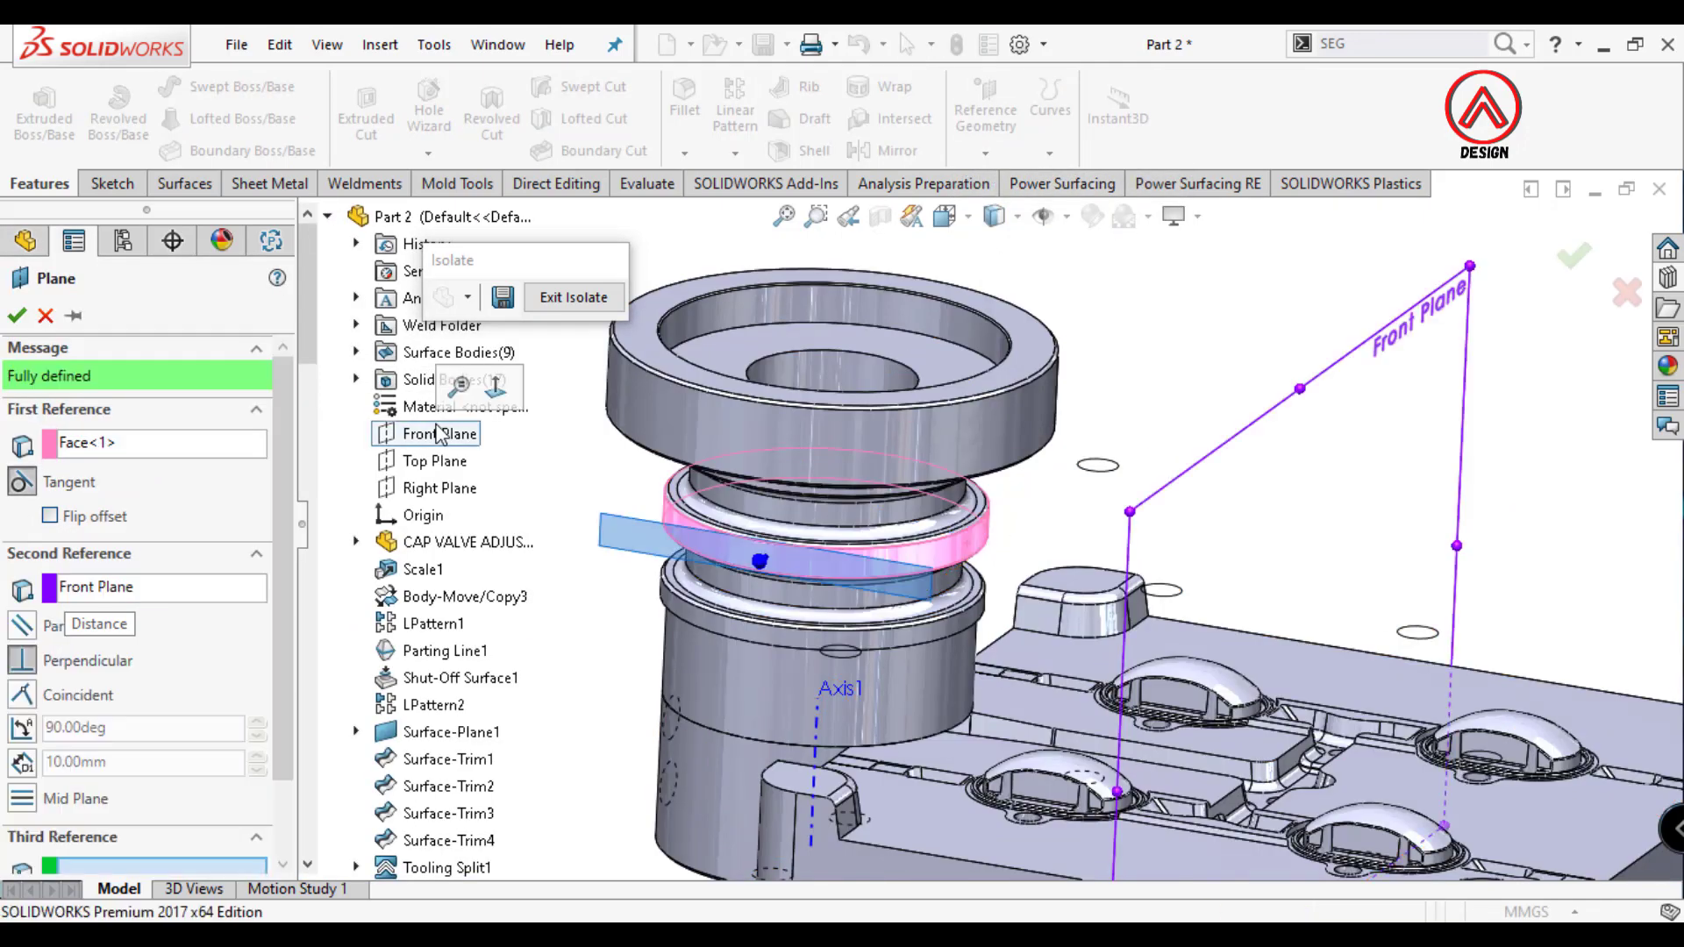
left_click(27, 628)
left_click(17, 316)
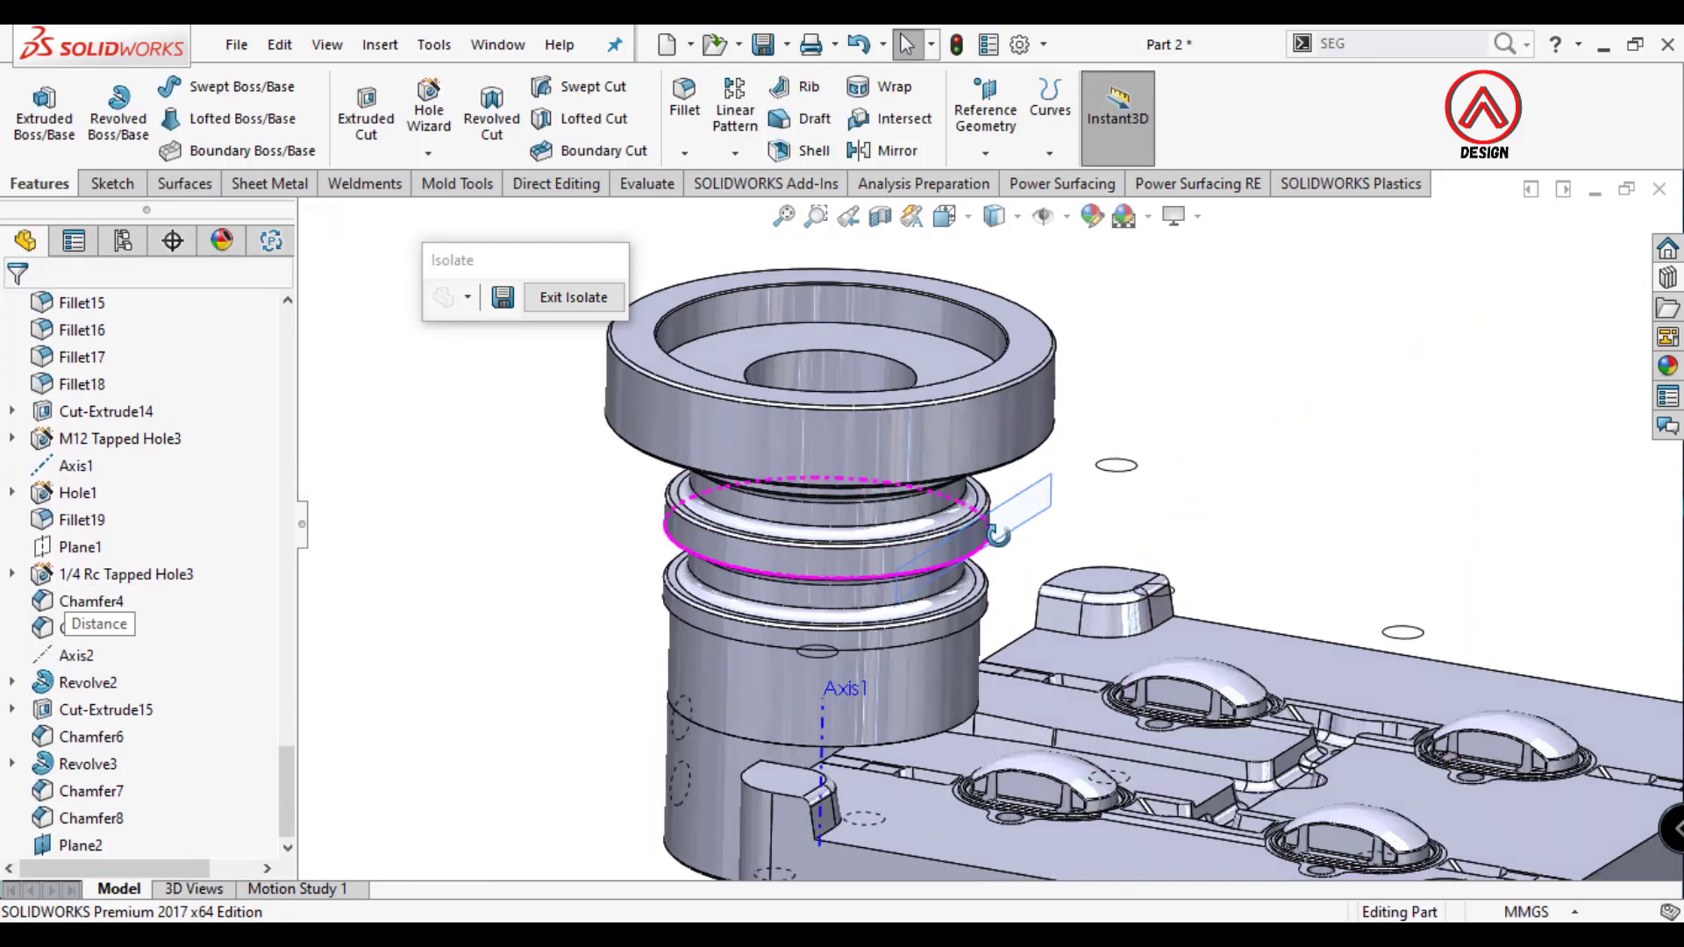
left_click(1277, 419)
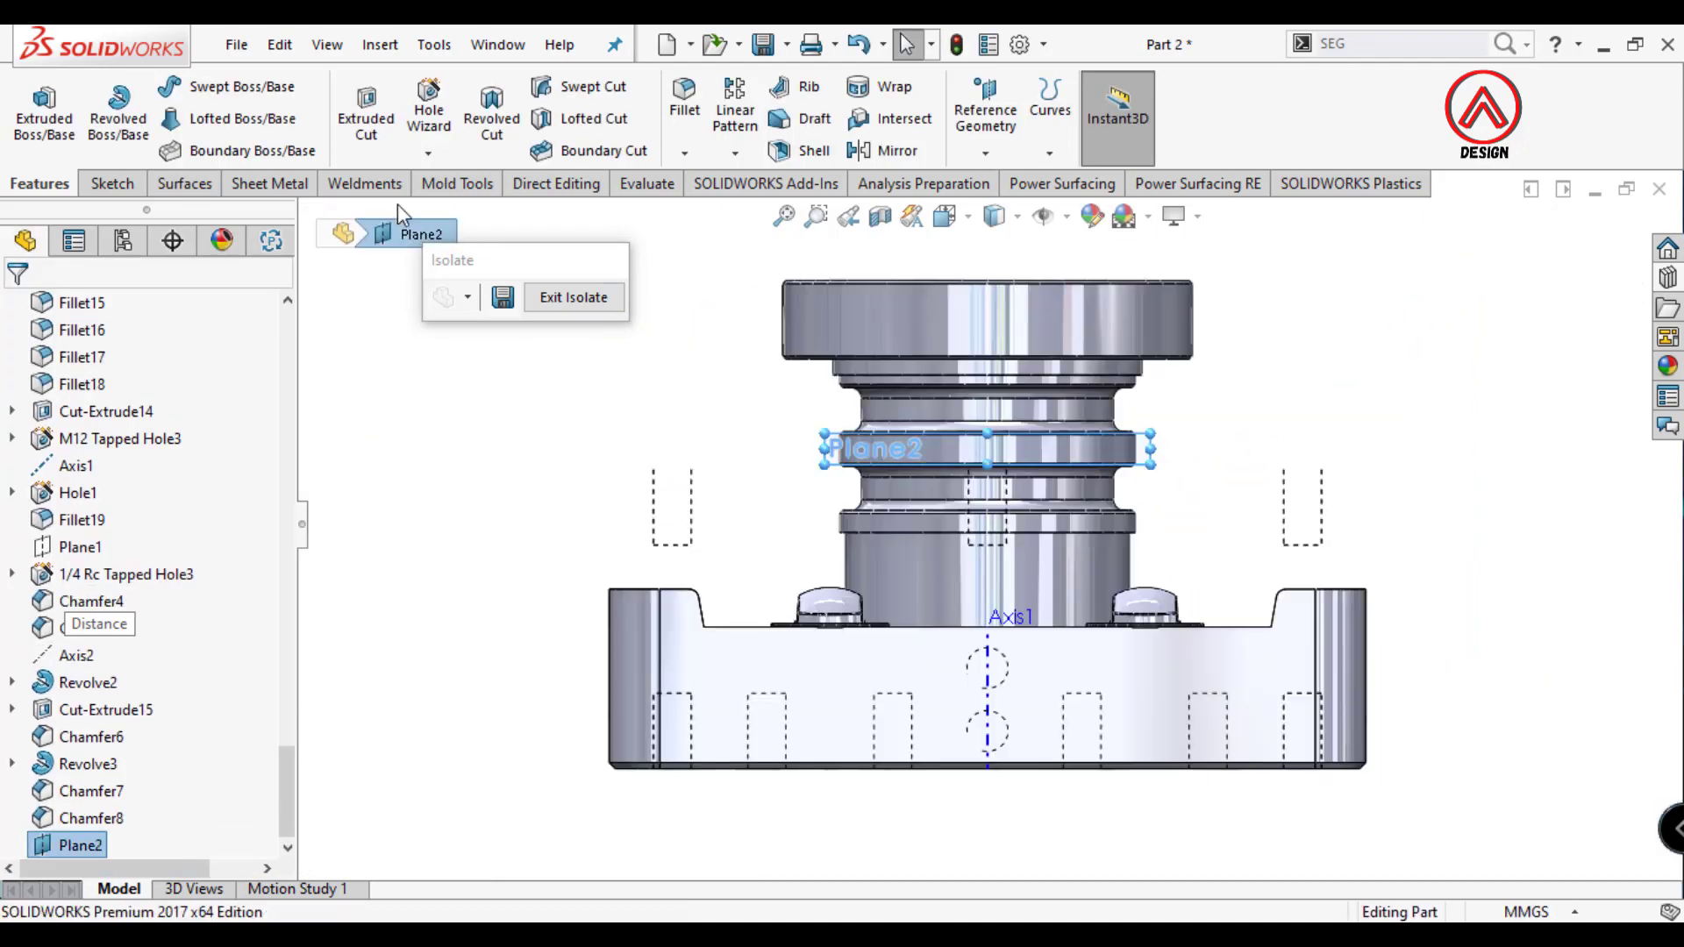
Sketch a centre rectangle on Plane2 at the collar axis, dimensioned 10 mm wide.
left_click(112, 184)
left_click(34, 110)
left_click(163, 118)
scroll(943, 526, "down", 5)
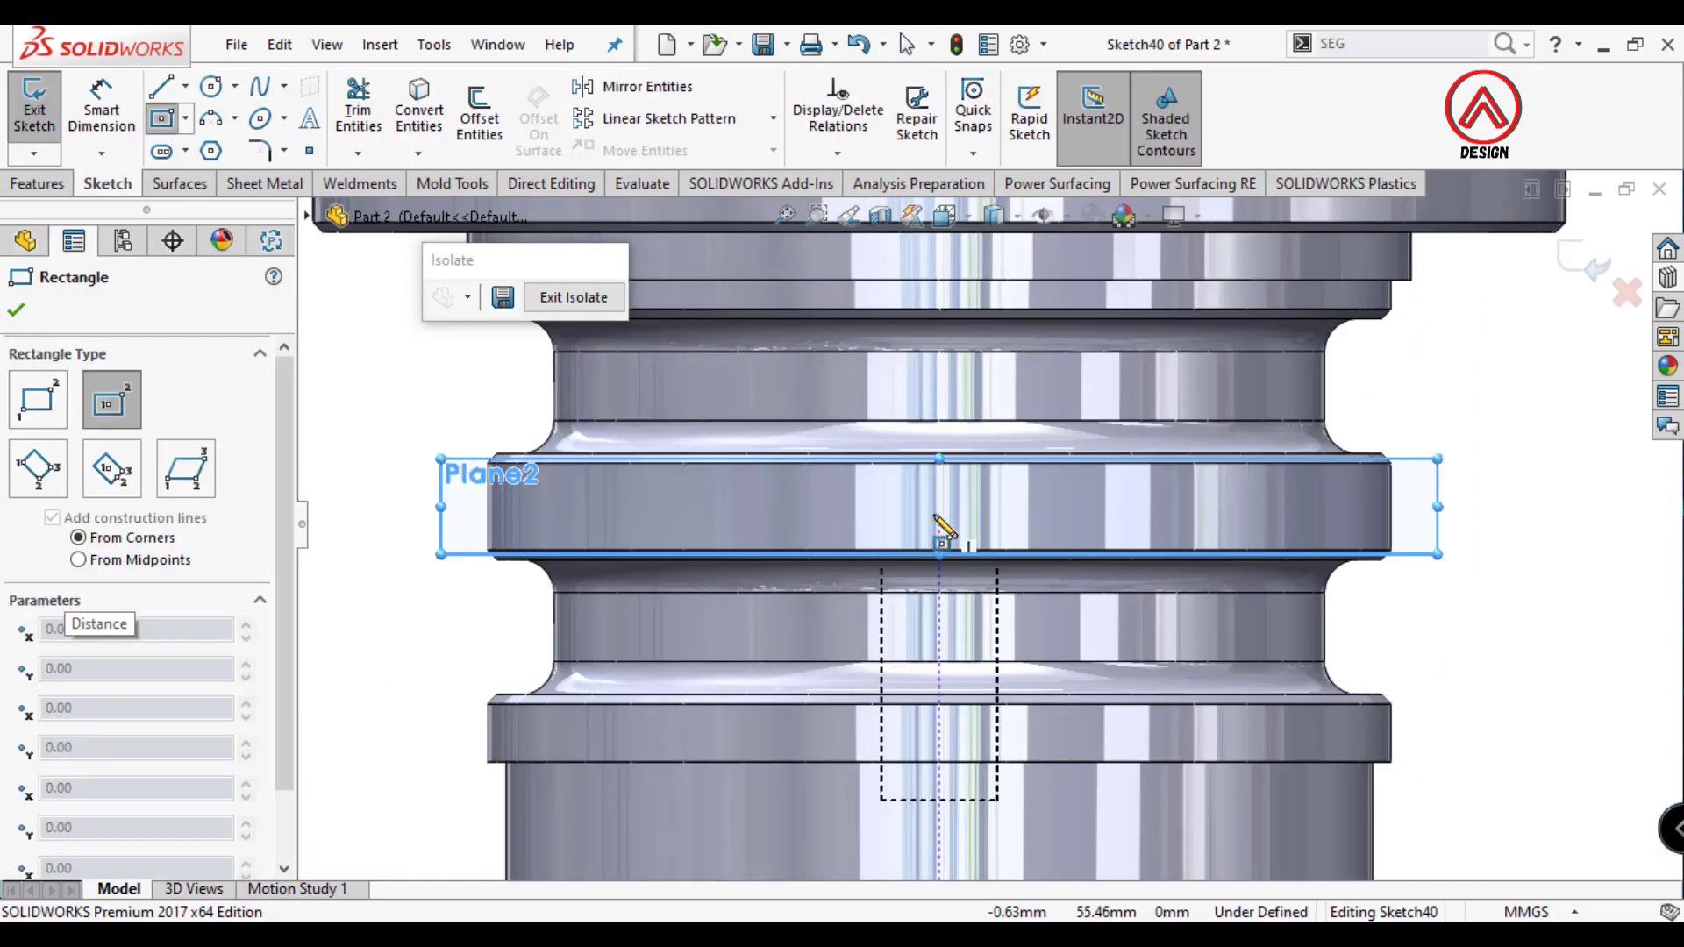
left_click(938, 511)
left_click(998, 388)
left_click(101, 110)
left_click(939, 389)
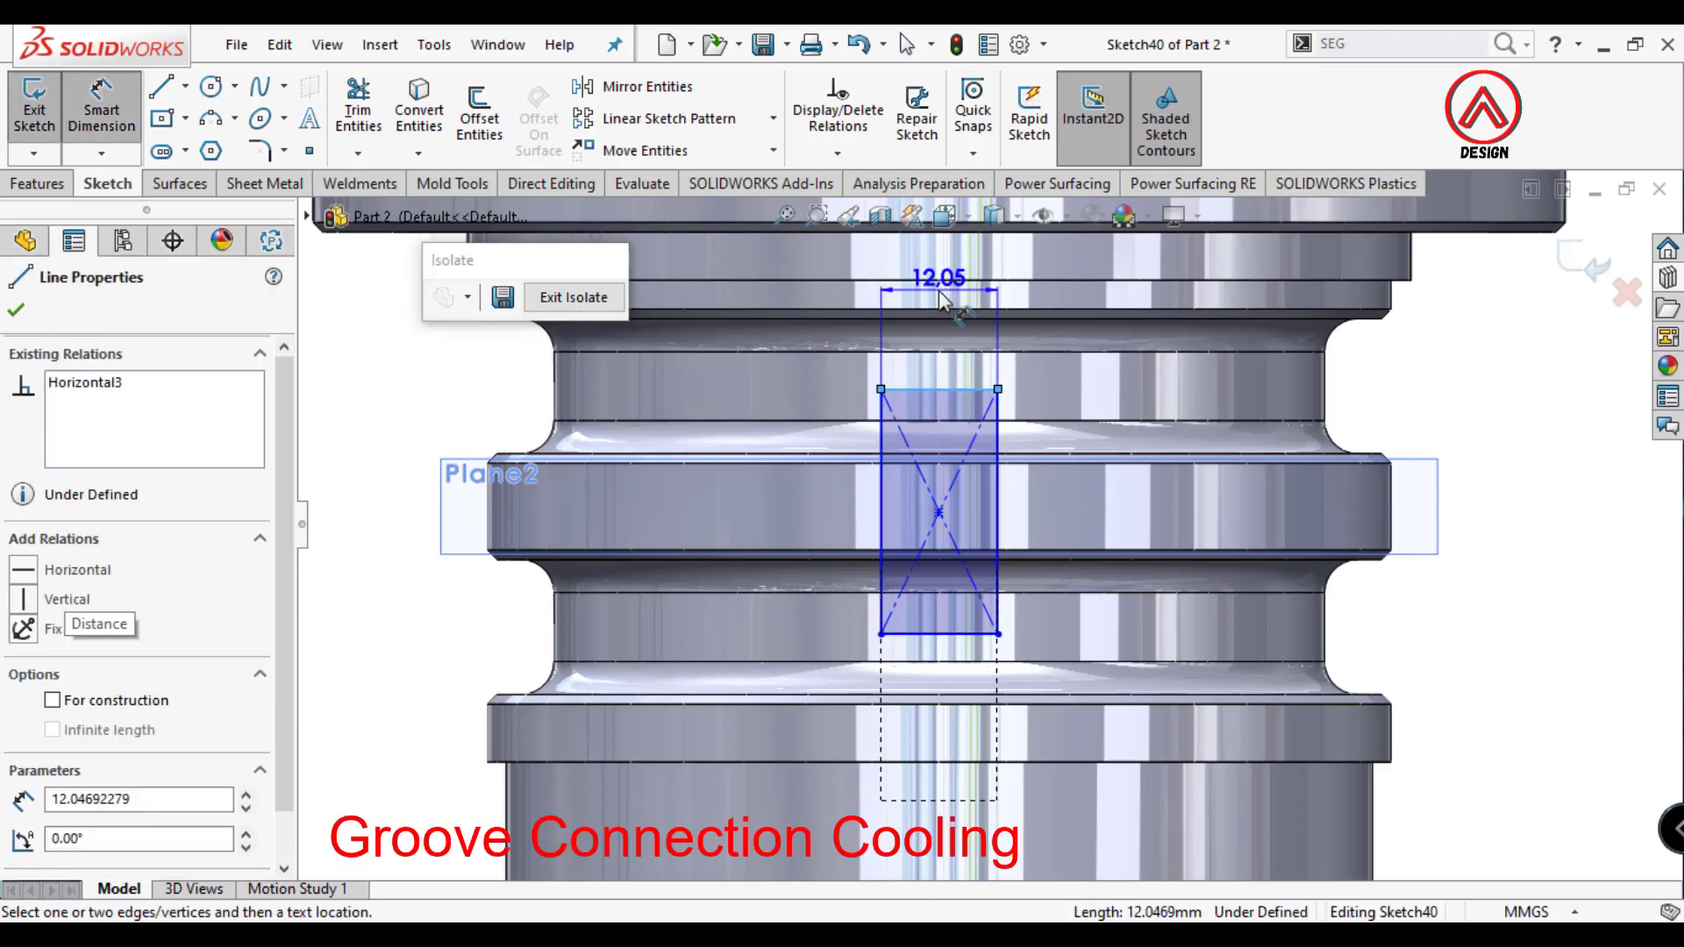
left_click(941, 300)
type("10")
key("Return")
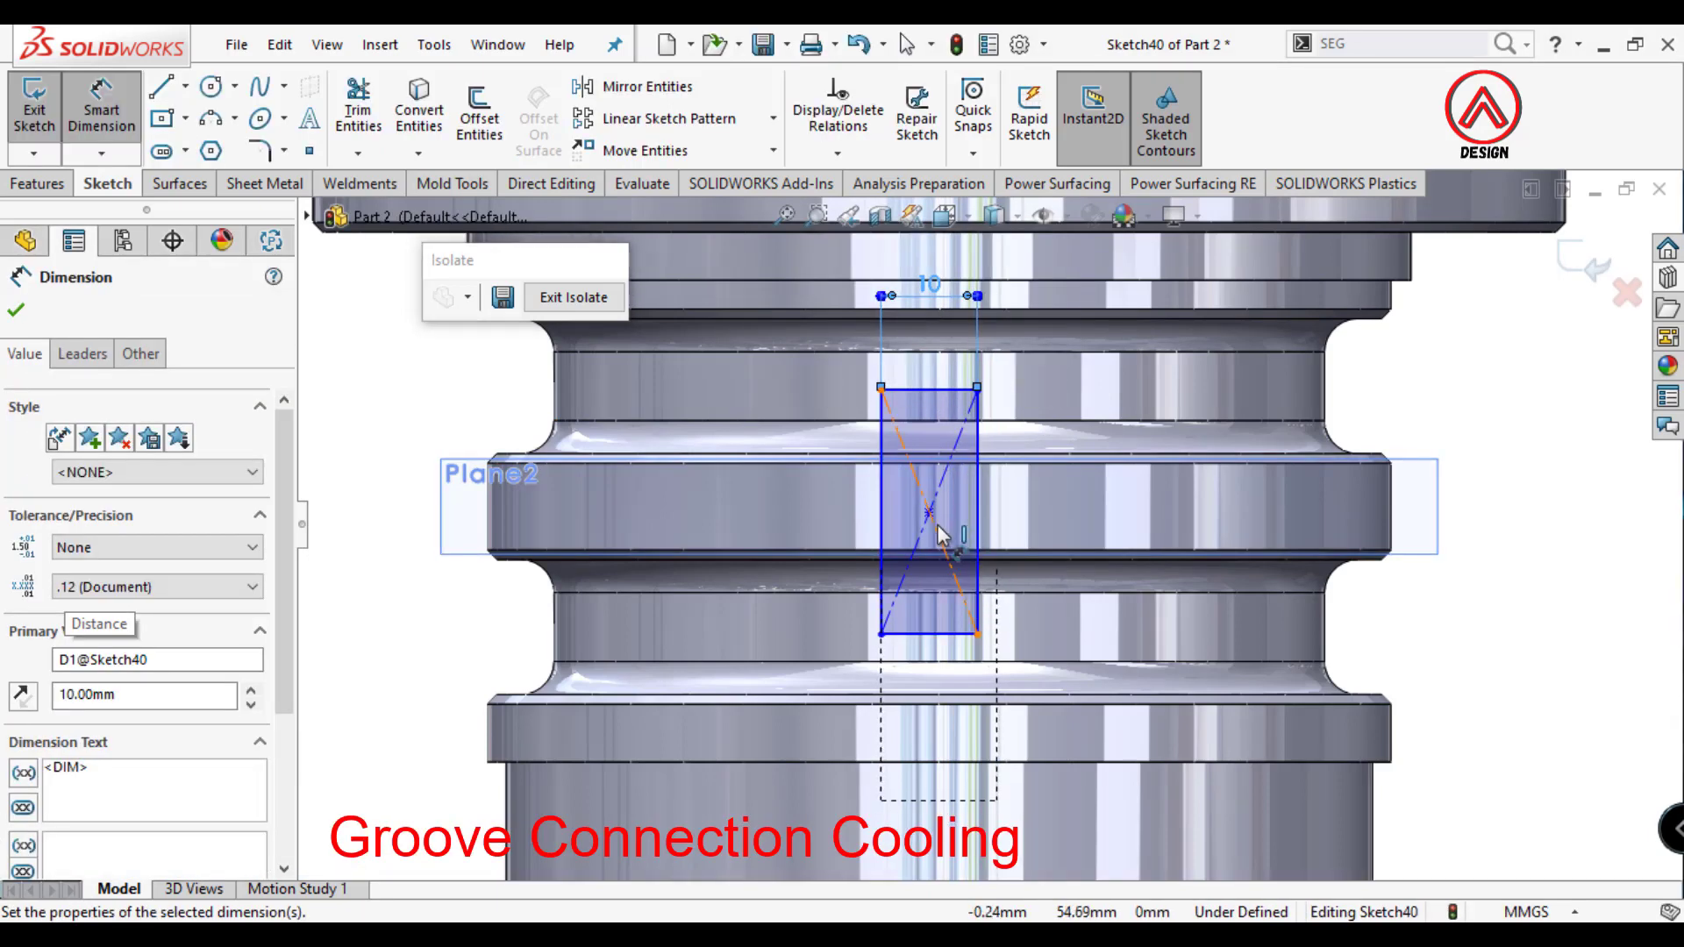
key("Escape")
Make the rectangle's centre point vertical with the origin.
left_click(928, 511)
scroll(965, 526, "up", 5)
left_click(974, 672, "ctrl")
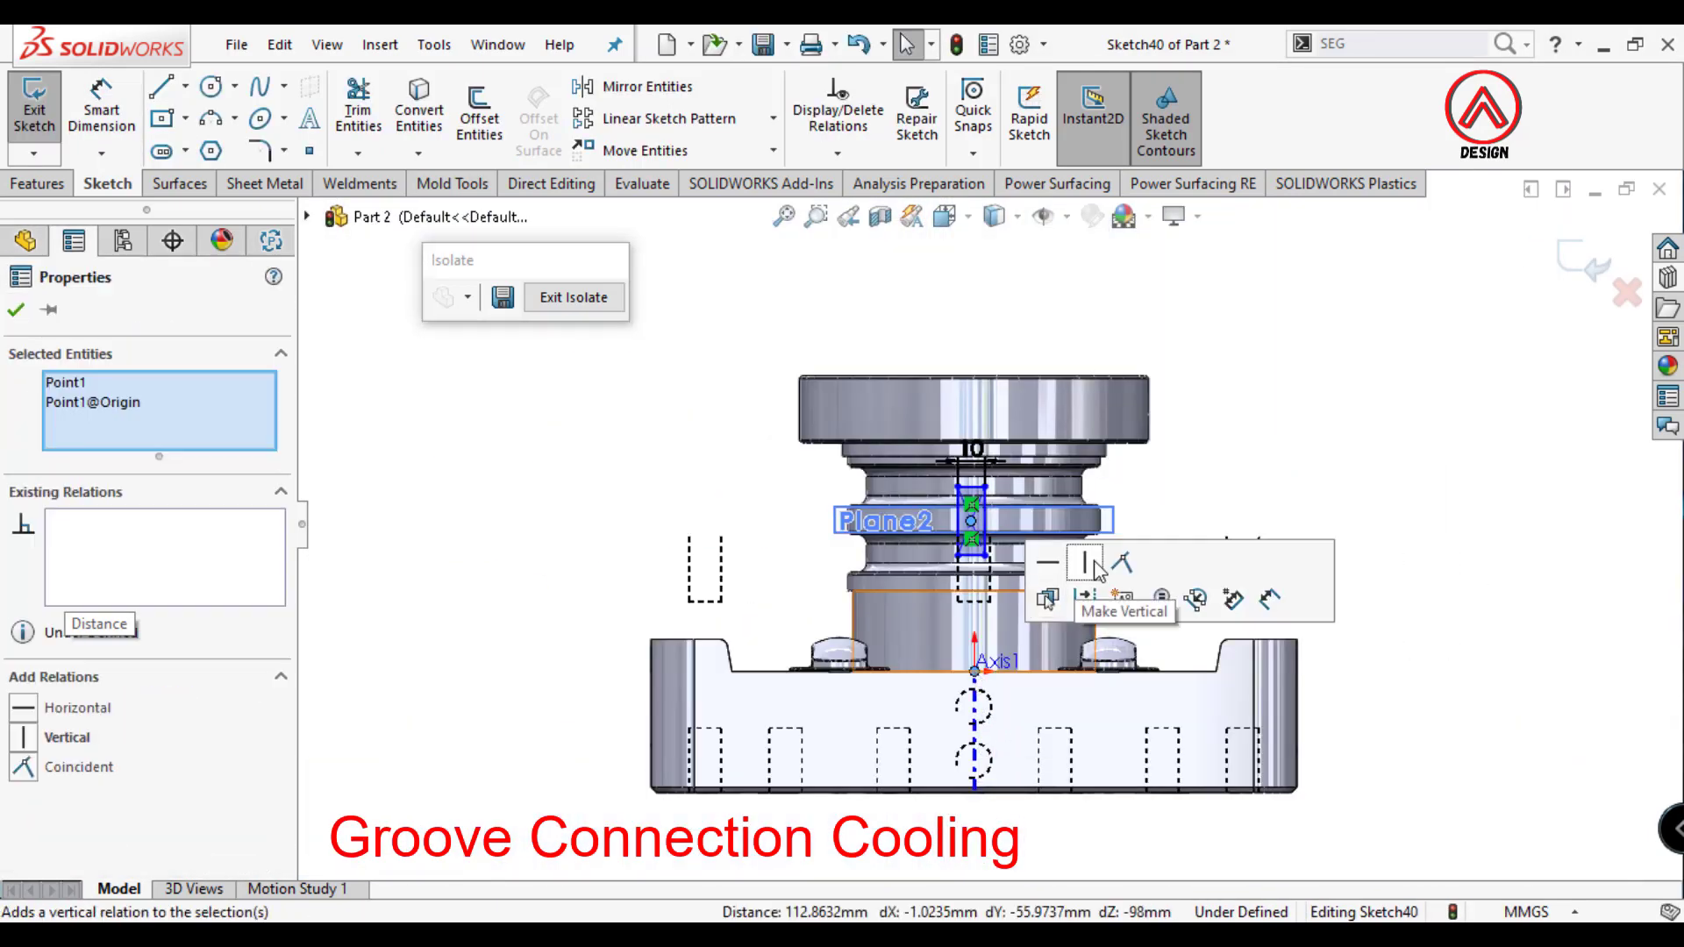
left_click(1088, 575)
Cut-extrude the rectangle blind 5 mm into the collar's middle ring.
scroll(1043, 454, "up", 2)
left_click(37, 183)
left_click(367, 123)
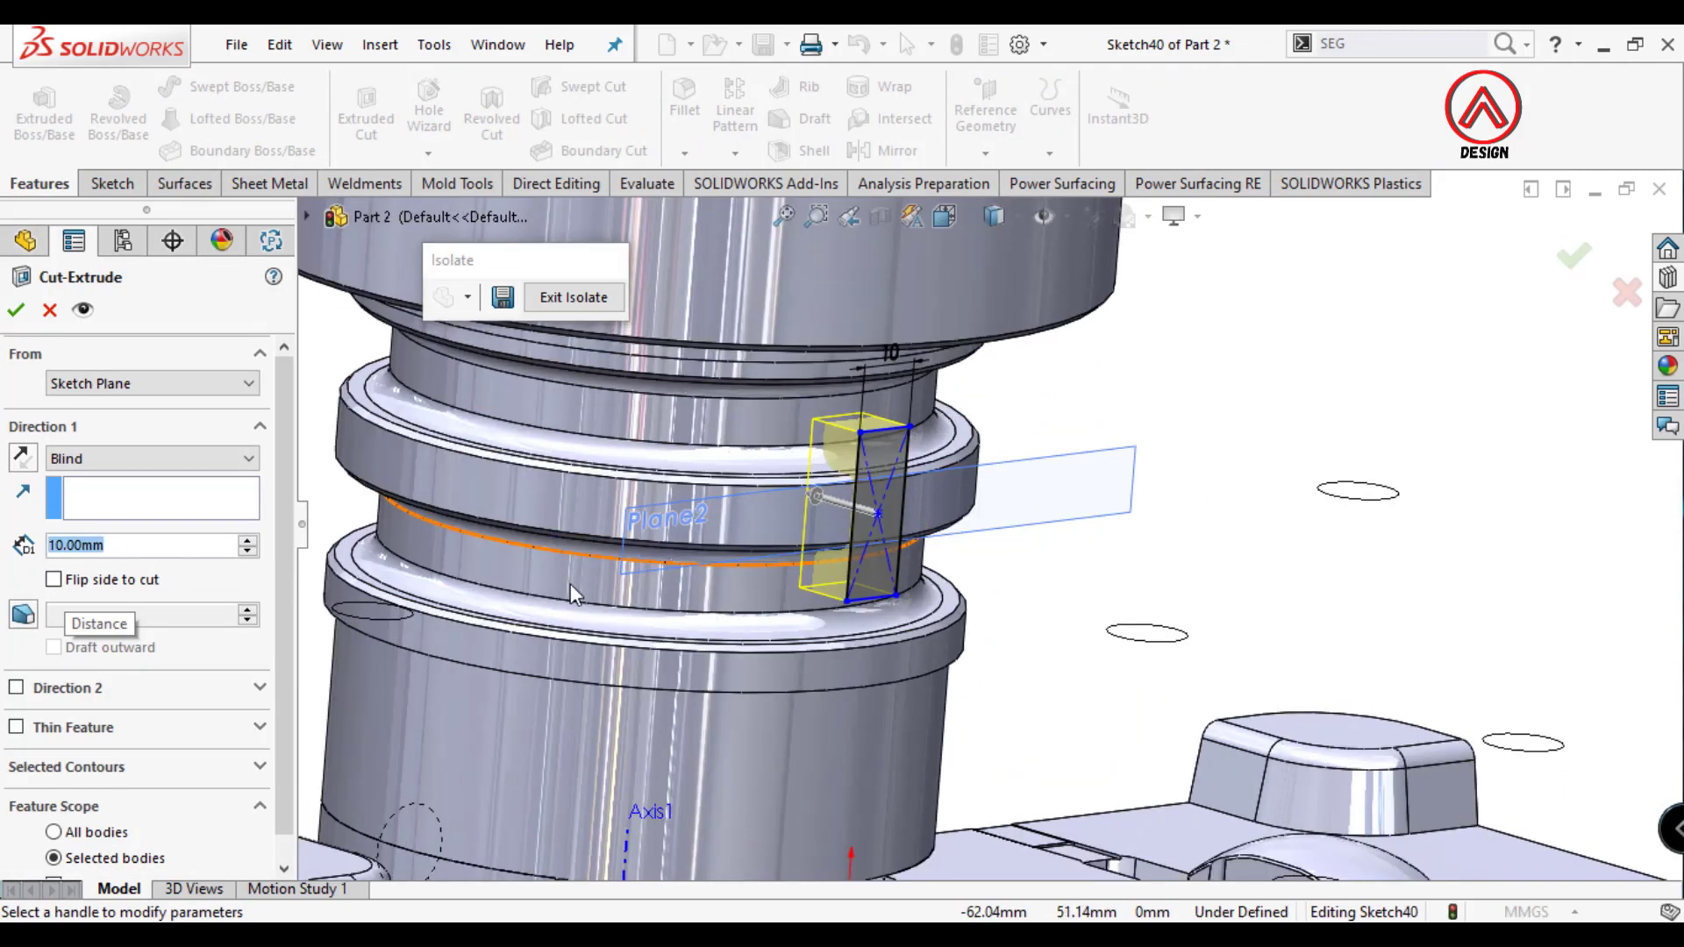
type("4")
key("Return")
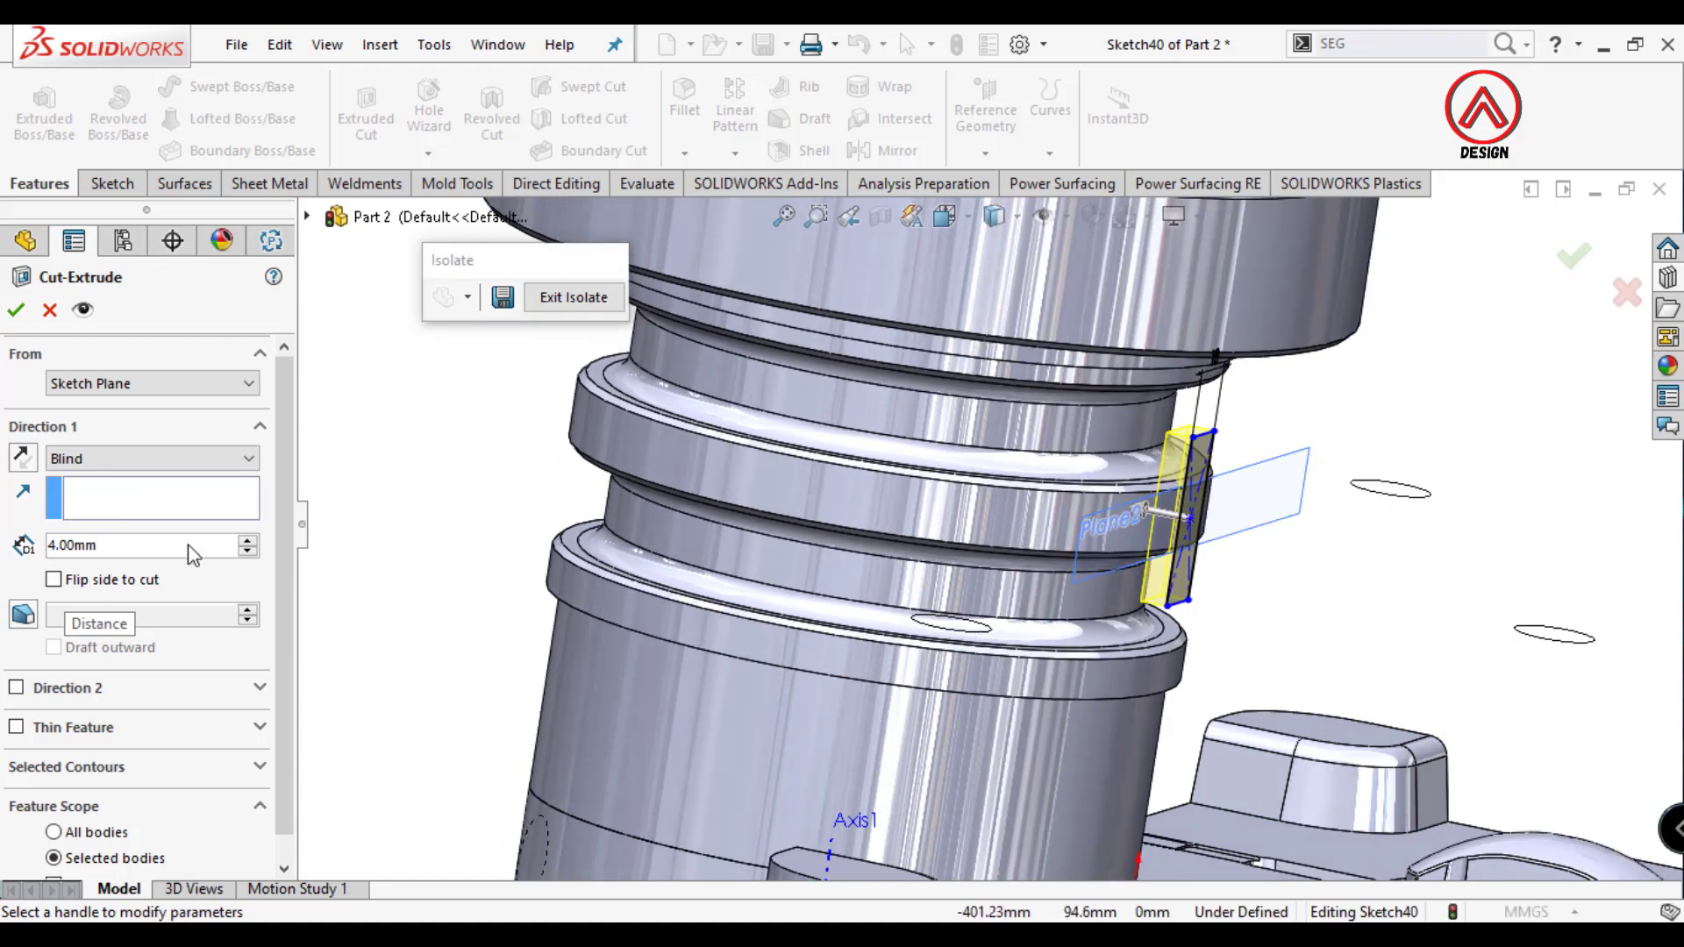
type("5")
key("Return")
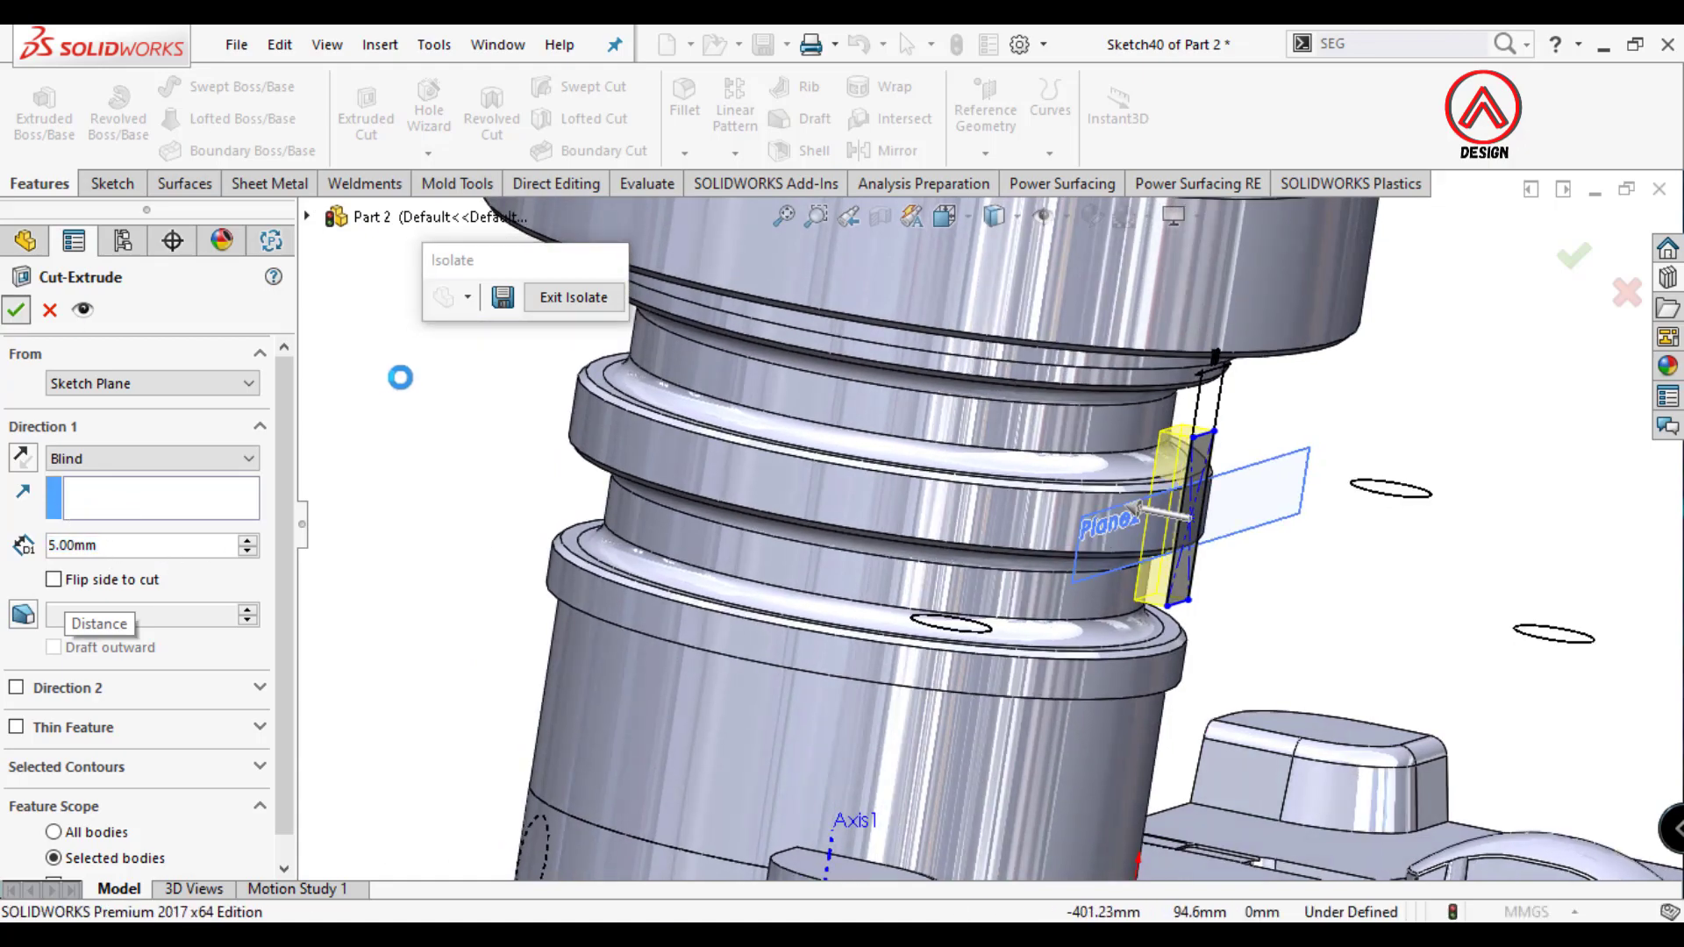
Hide Plane2 and orbit around the collar to check the notch.
mouse_move(1212, 529)
middle_mouse_down()
mouse_move(1039, 507)
mouse_move(1211, 509)
middle_mouse_up()
left_click(1145, 518)
left_click(1276, 452)
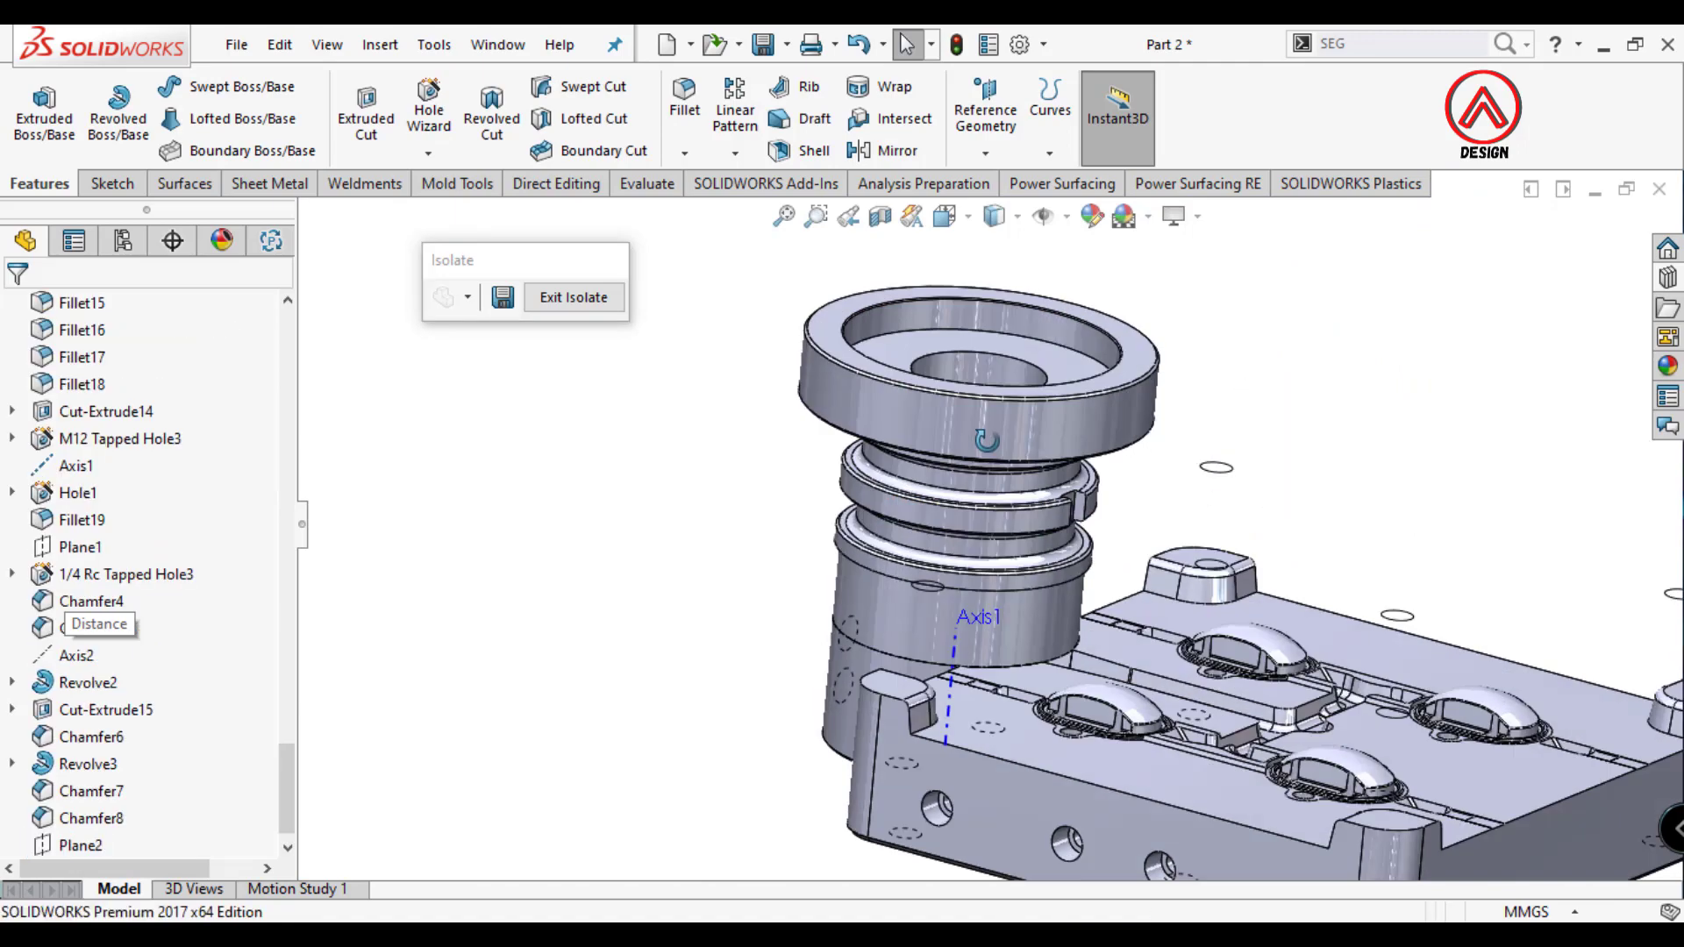
mouse_move(1276, 451)
middle_mouse_down()
mouse_move(1100, 423)
mouse_move(789, 439)
middle_mouse_up()
Create Plane3 on the top ring's outer face, parallel to Front Plane, and view it normal.
left_click(1100, 423)
left_click(1173, 361)
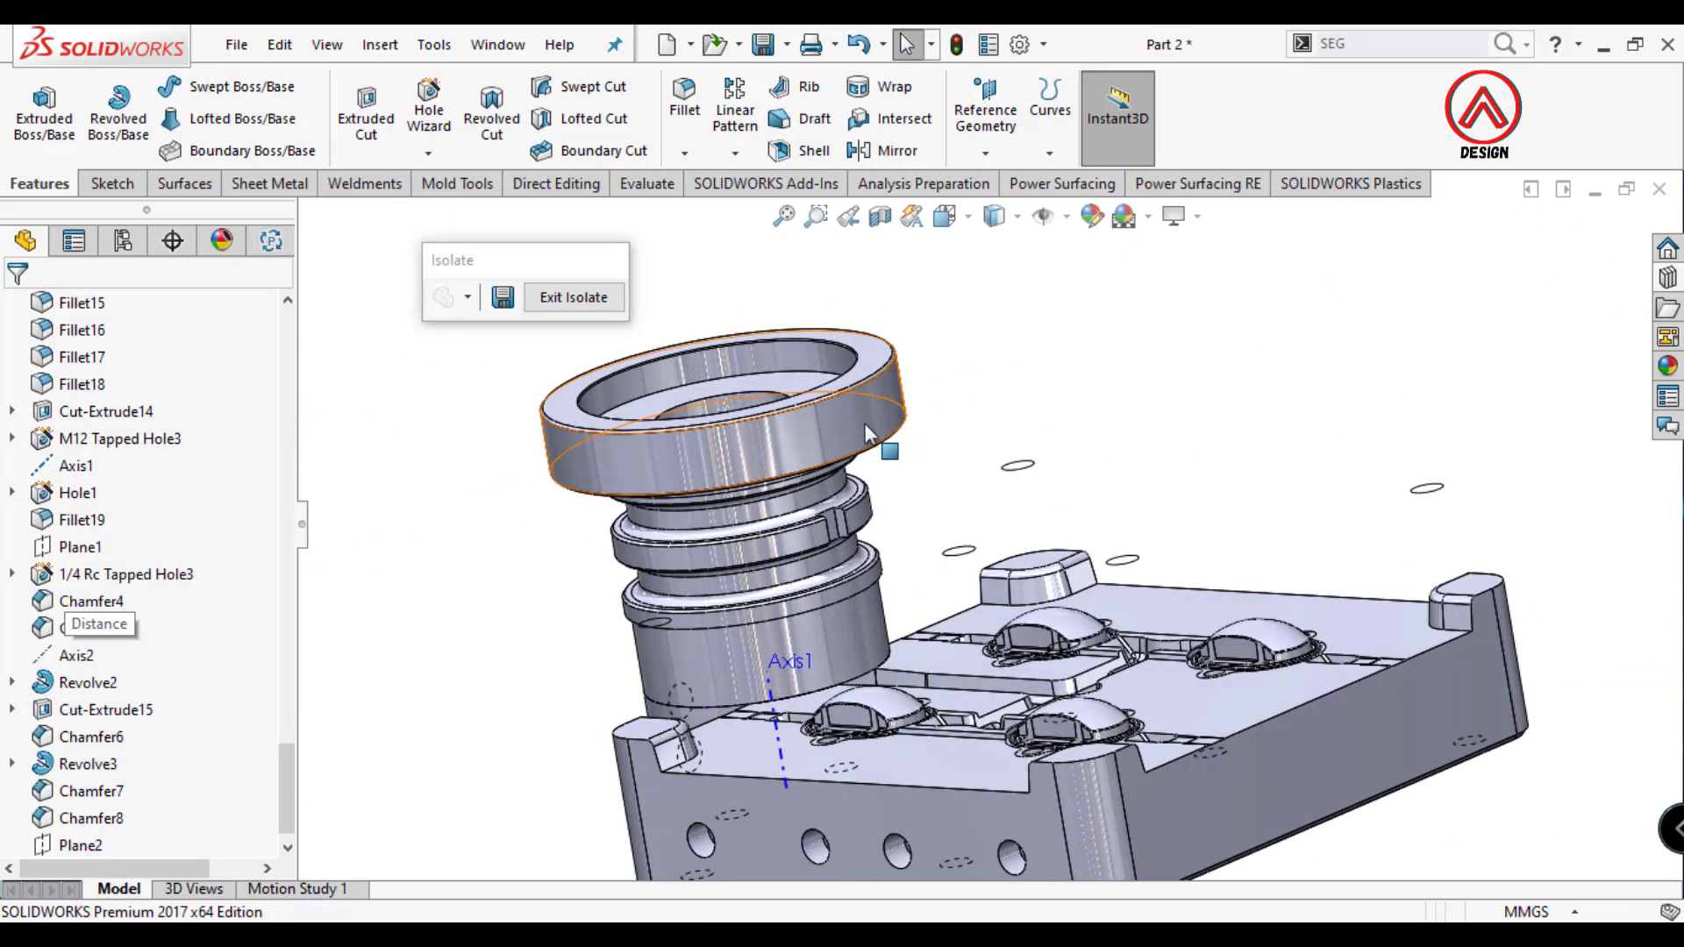
left_click(719, 452)
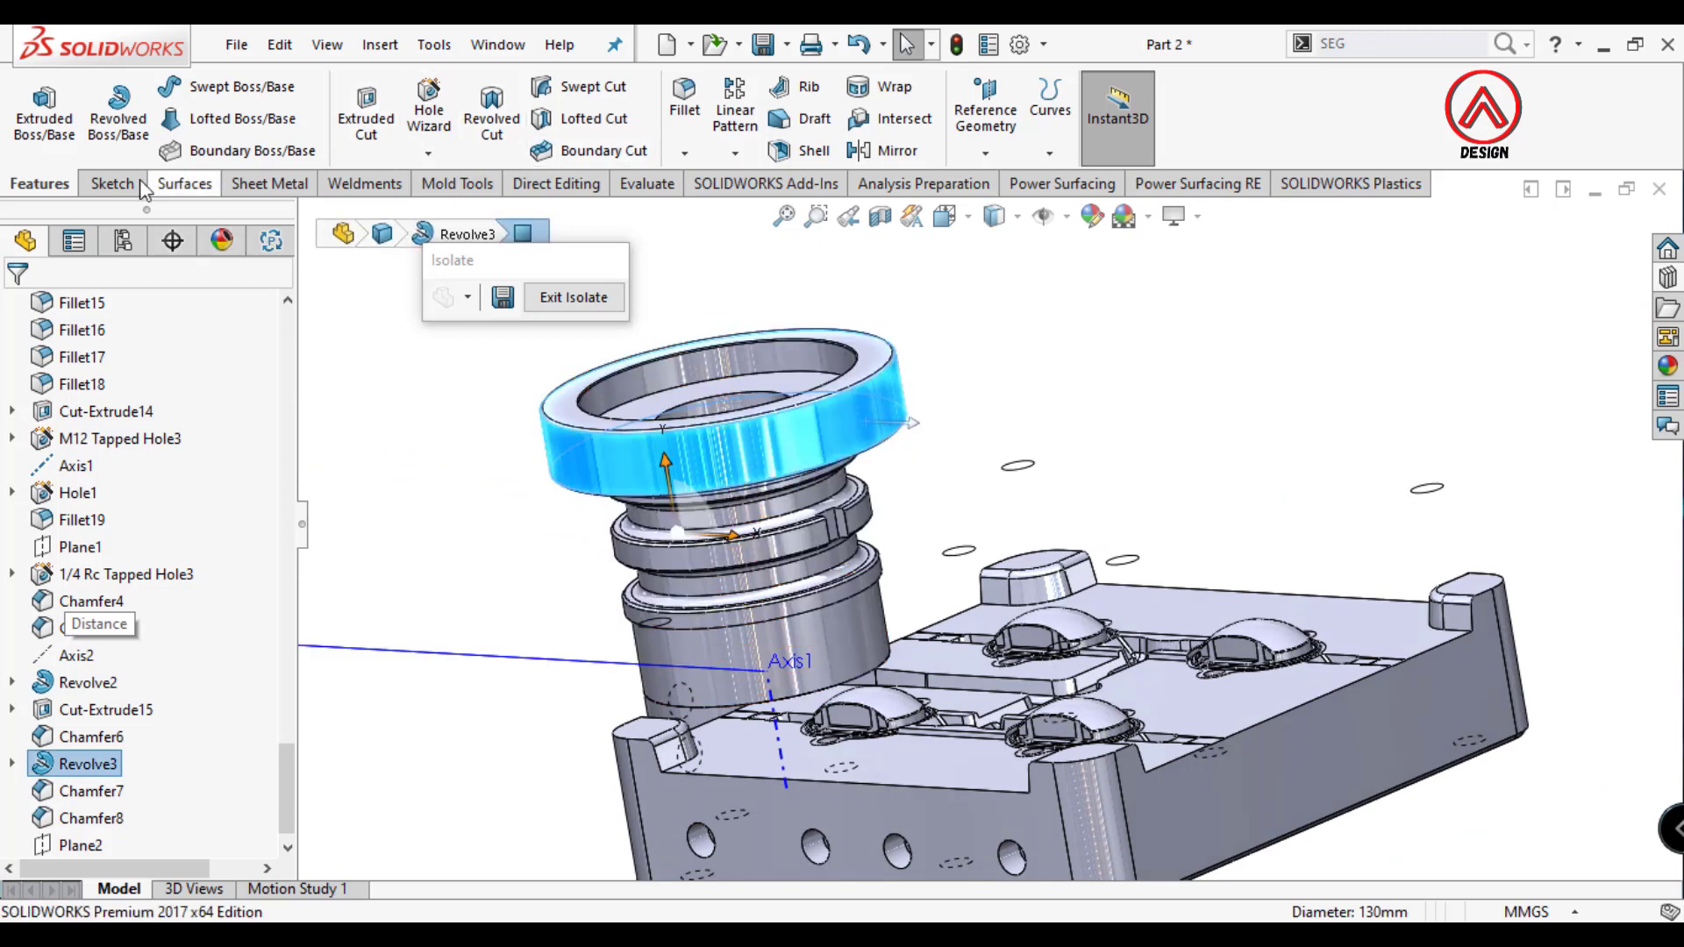
left_click(964, 123)
left_click(1009, 176)
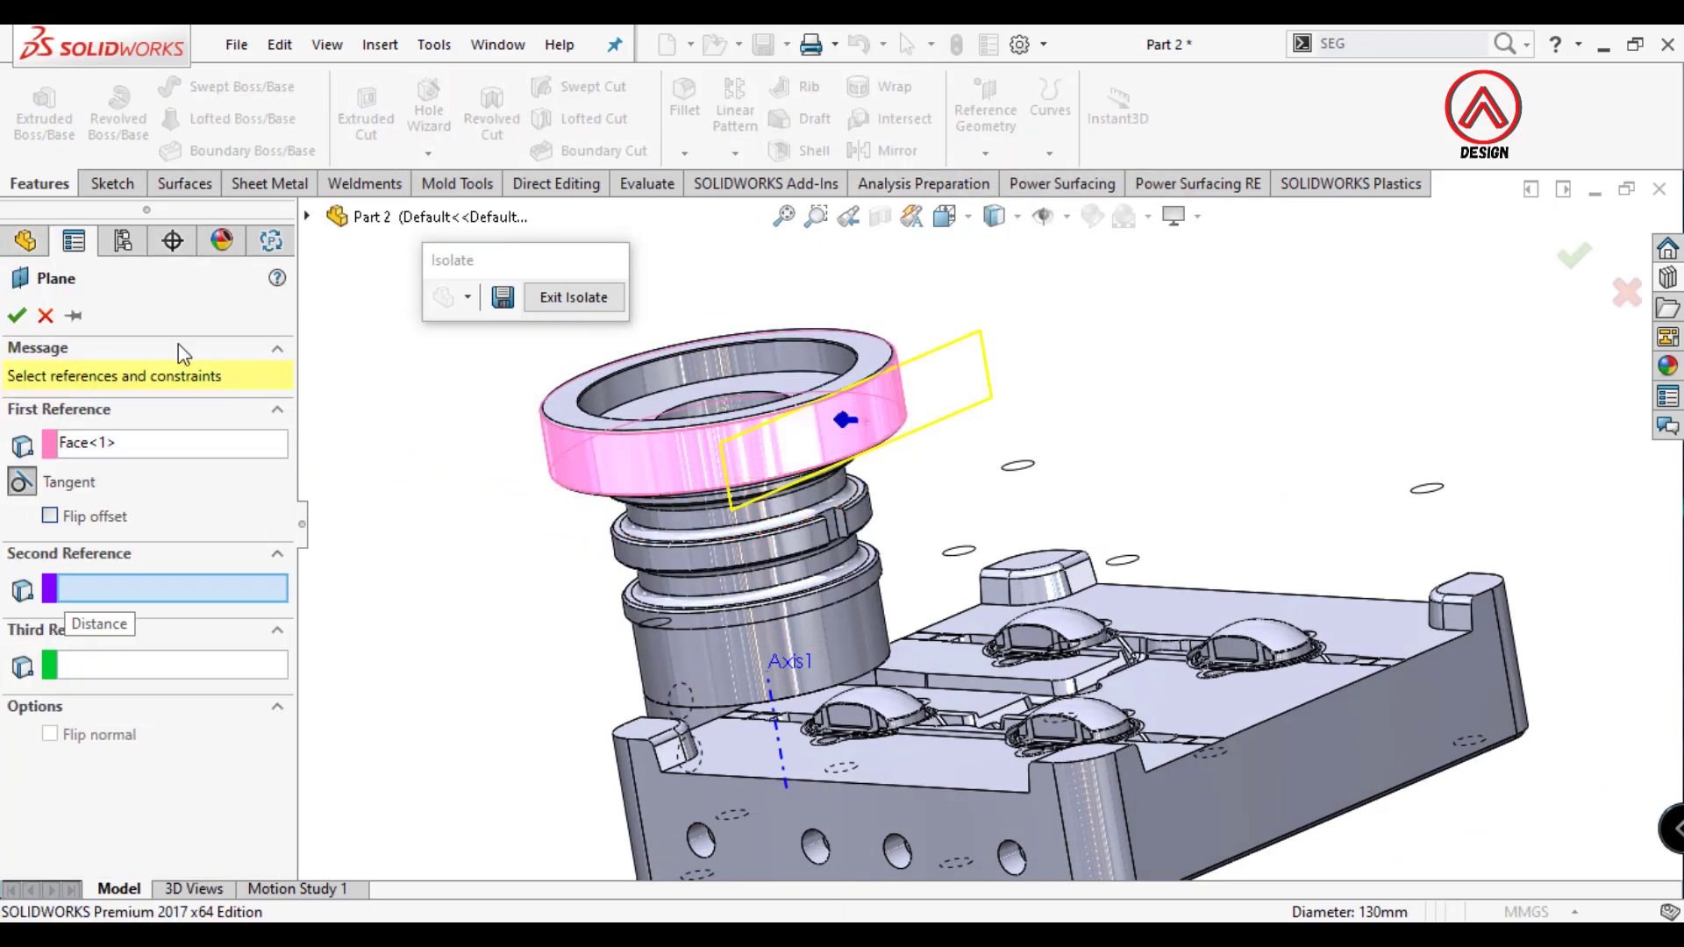
left_click(307, 216)
left_click(440, 434)
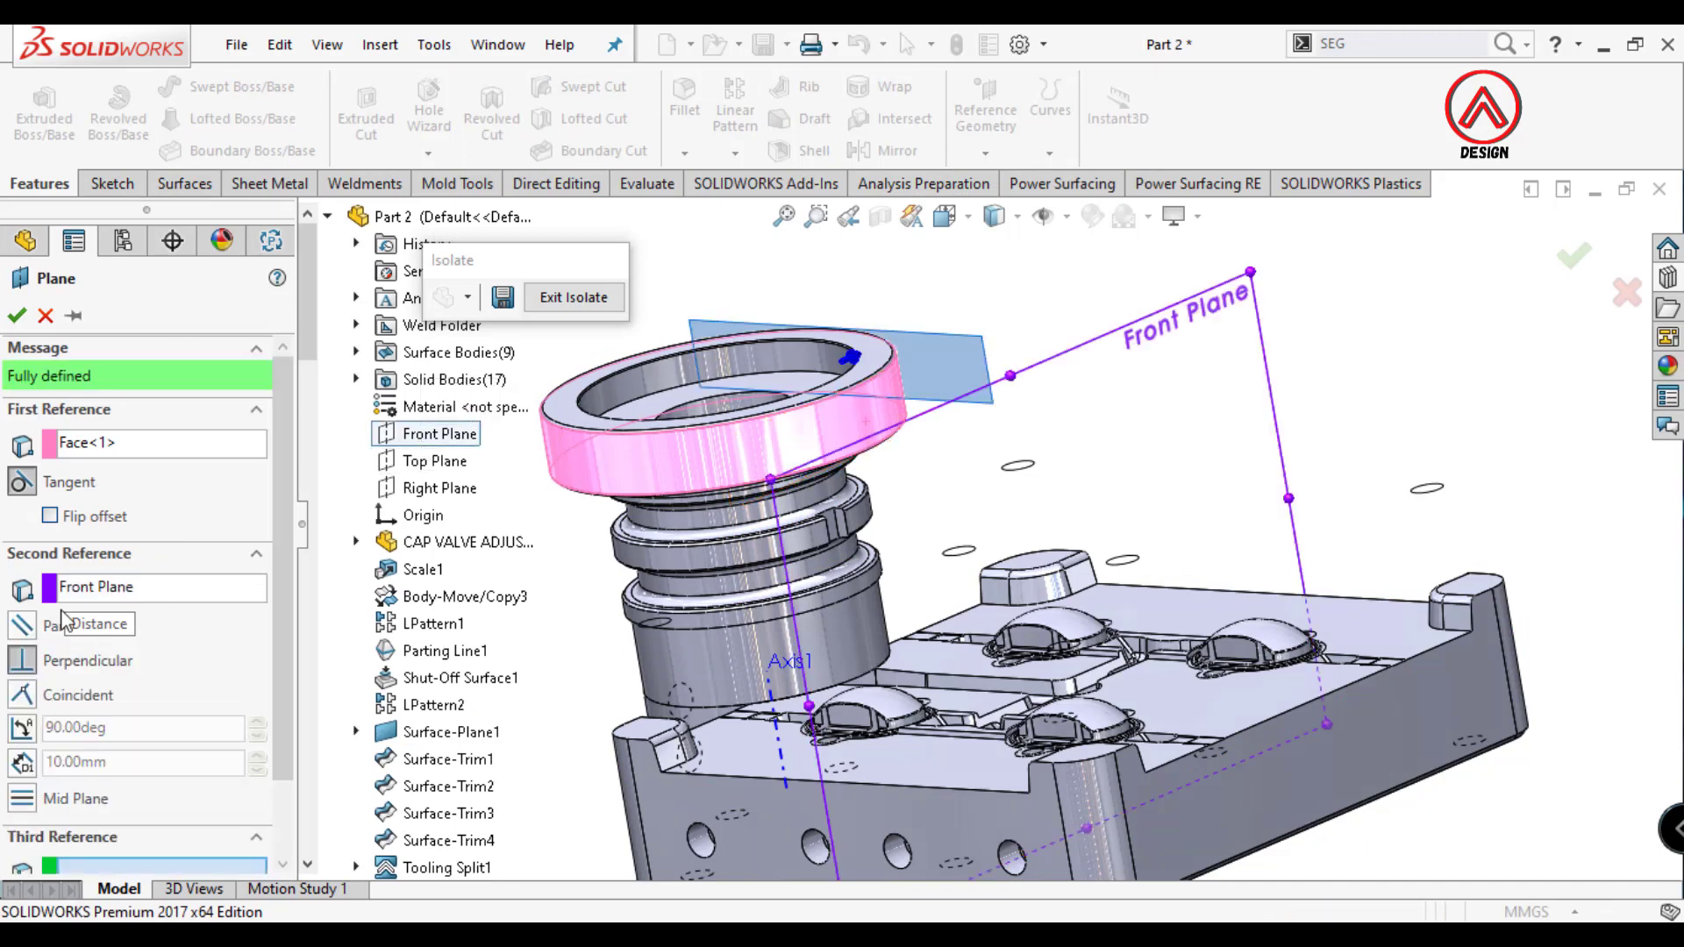
left_click(21, 626)
left_click(17, 316)
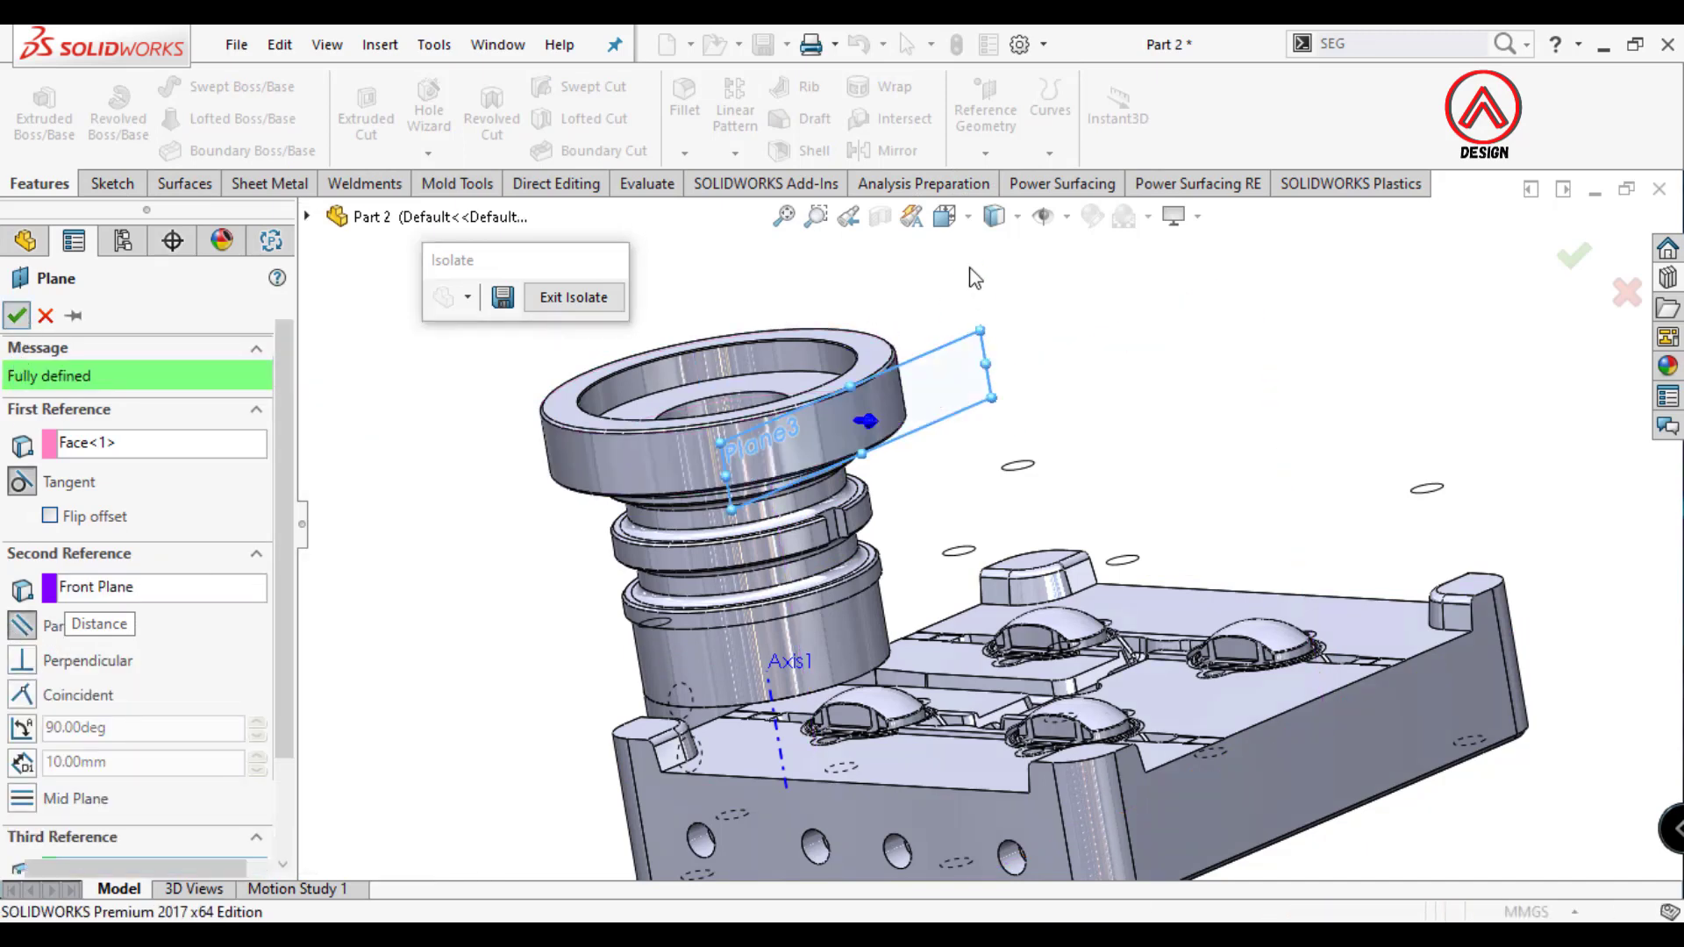
left_click(1048, 264)
Start a sketch on Plane3 and draw a circle on the ring face.
left_click(1221, 351)
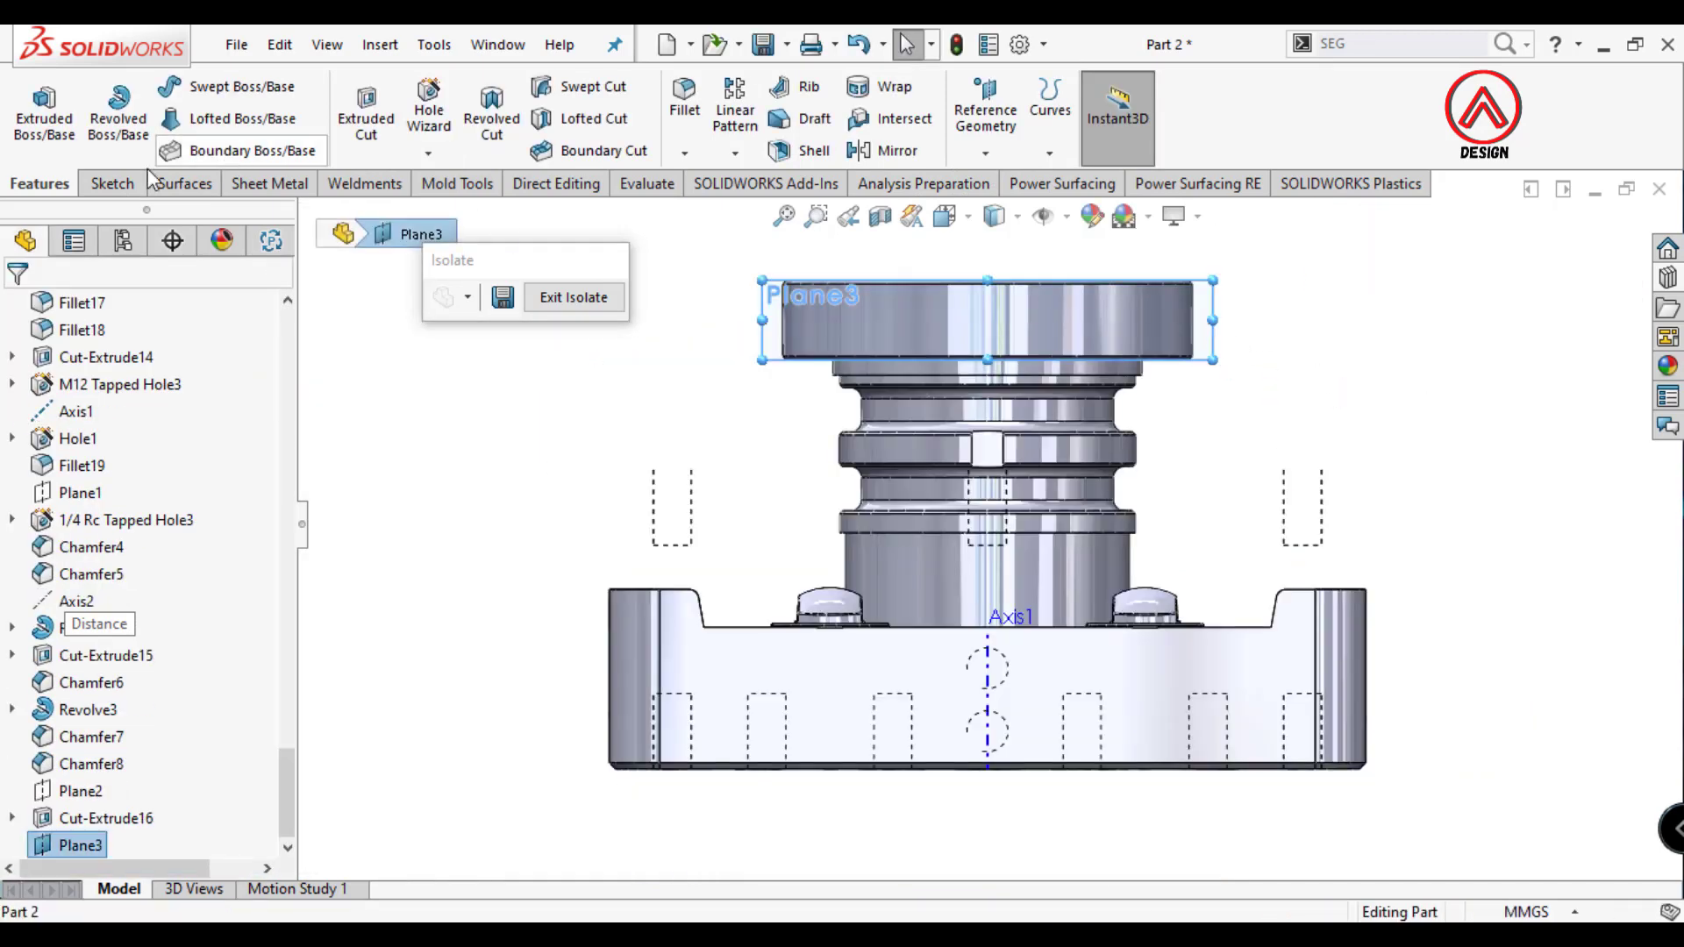
left_click(108, 184)
left_click(34, 109)
left_click(211, 86)
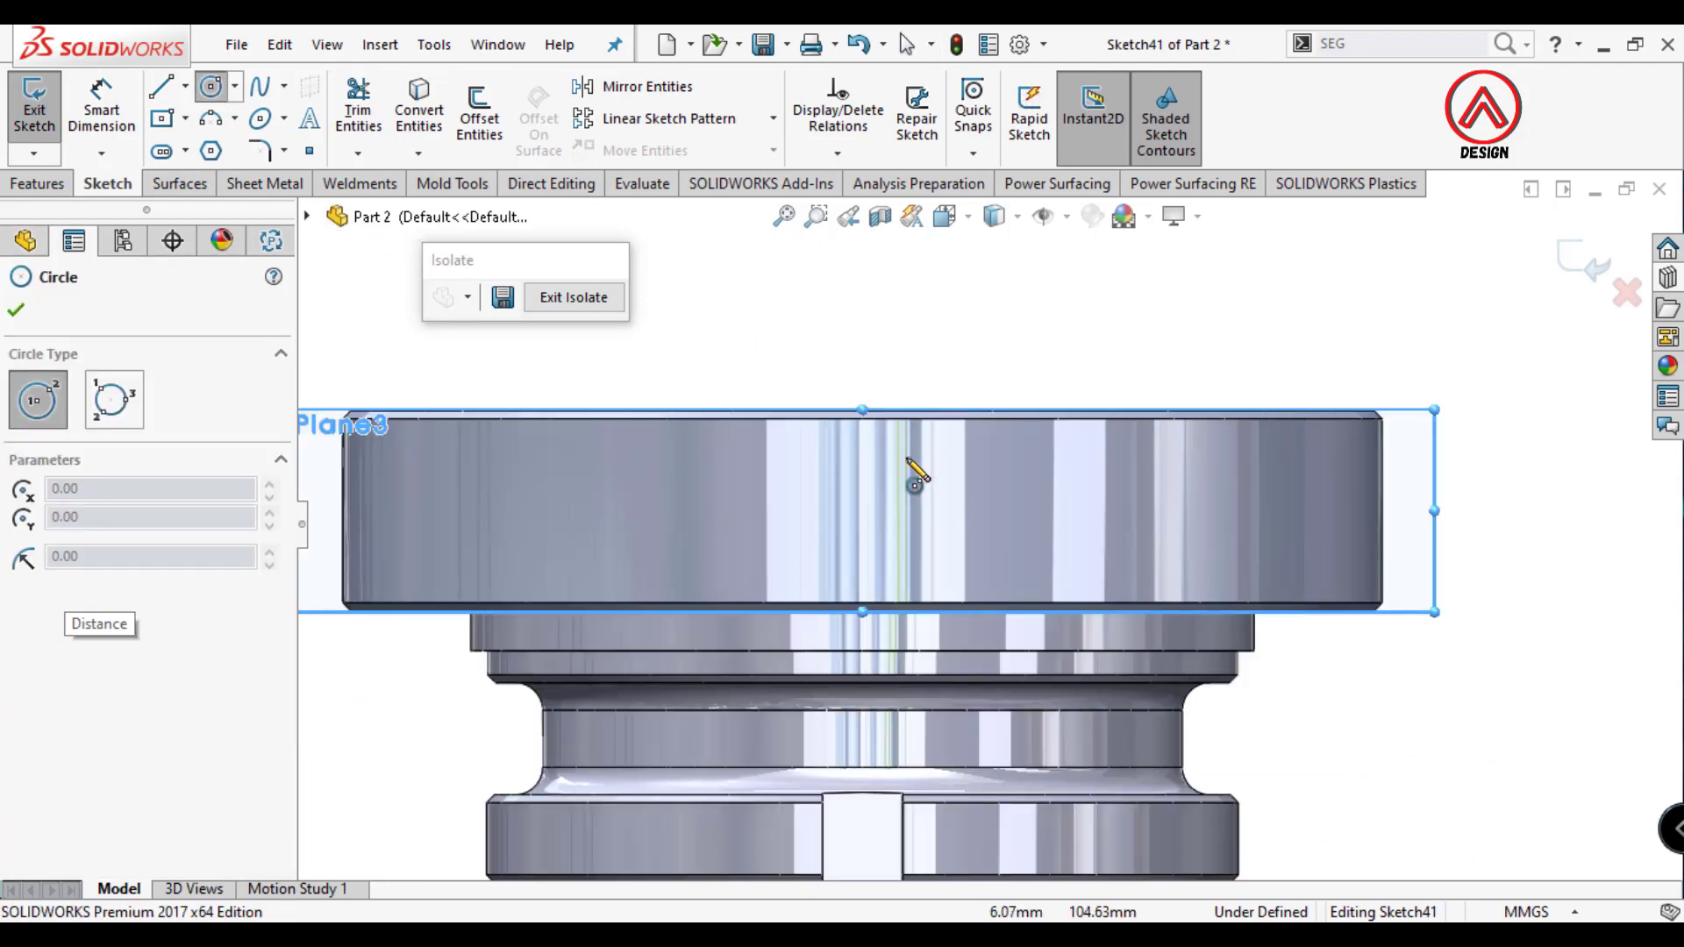
left_click(862, 466)
right_click_drag(885, 477, 816, 412)
Dimension the circle's diameter to 6 mm.
left_click(880, 448)
left_click(934, 342)
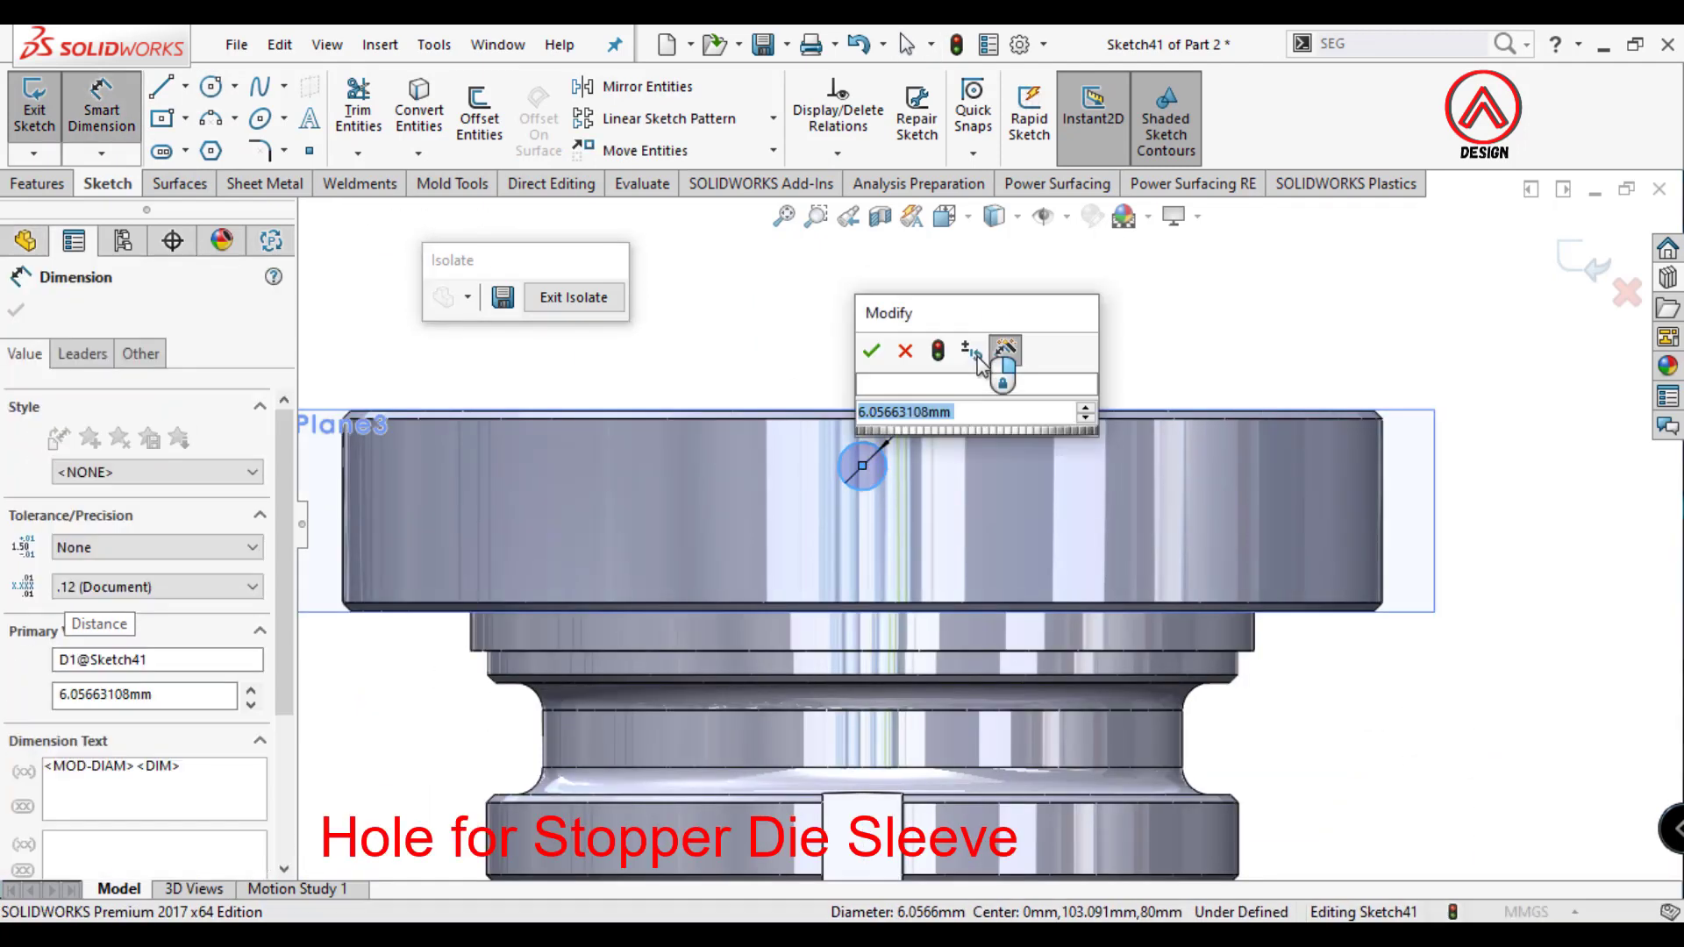
type("56")
key("Return")
scroll(1167, 357, "up", 1)
scroll(1147, 346, "up", 3)
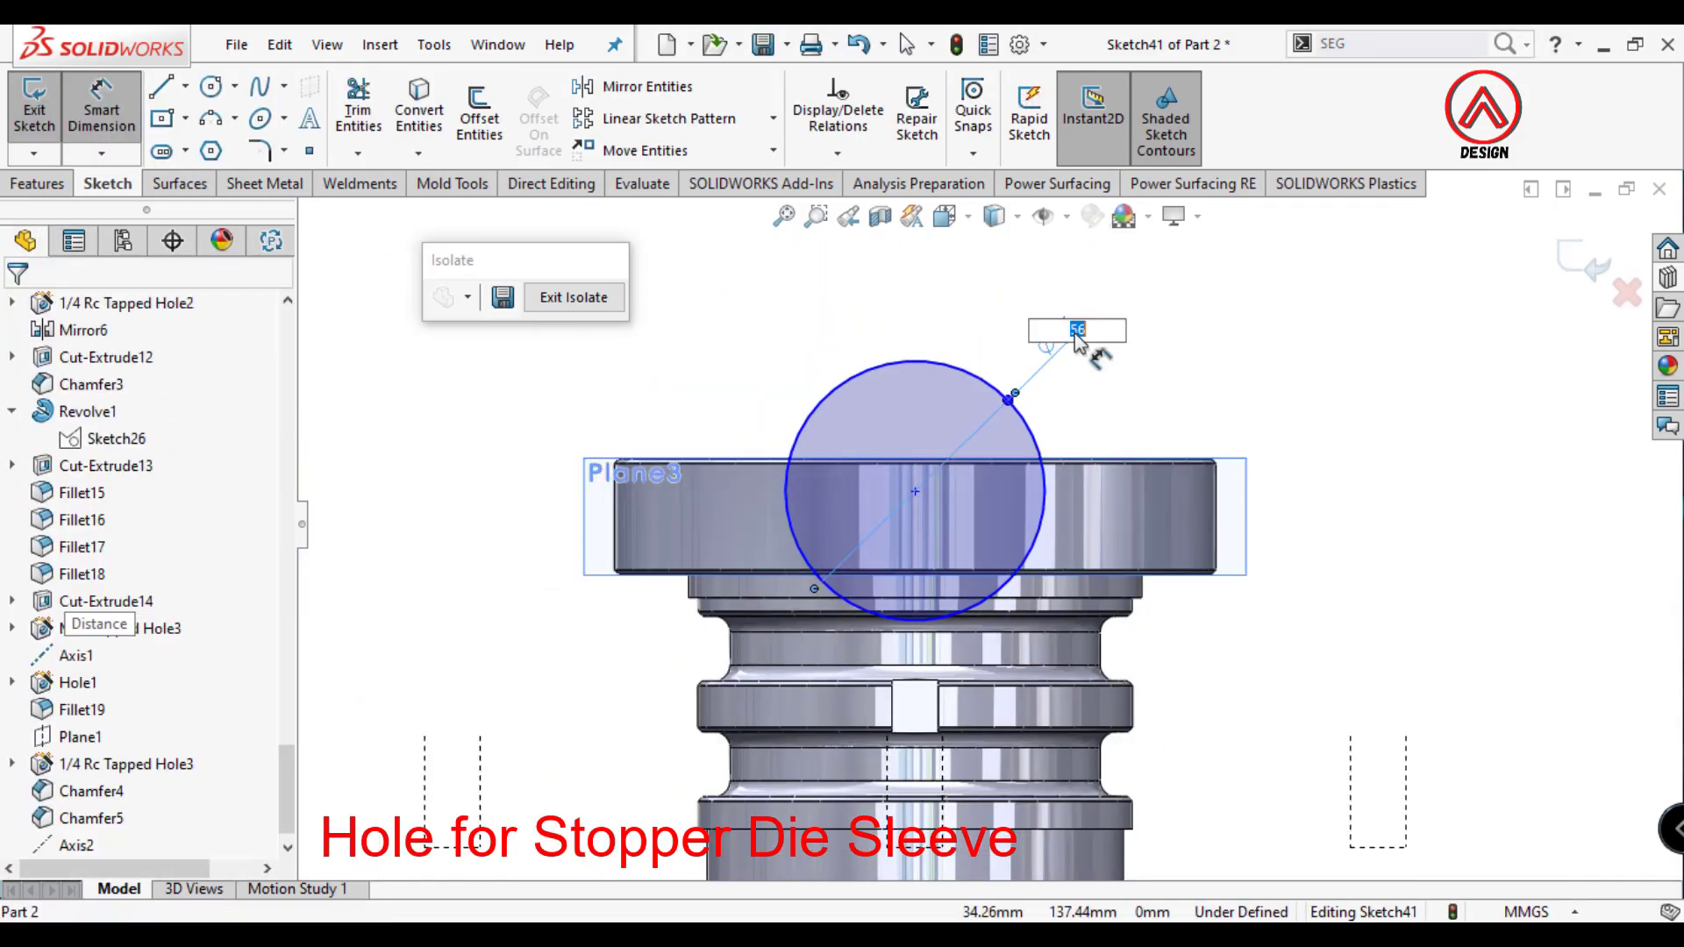
type("6")
key("Return")
Dimension the circle centre 8 mm from the ring's top edge.
left_click(914, 491)
scroll(1222, 465, "up", 3)
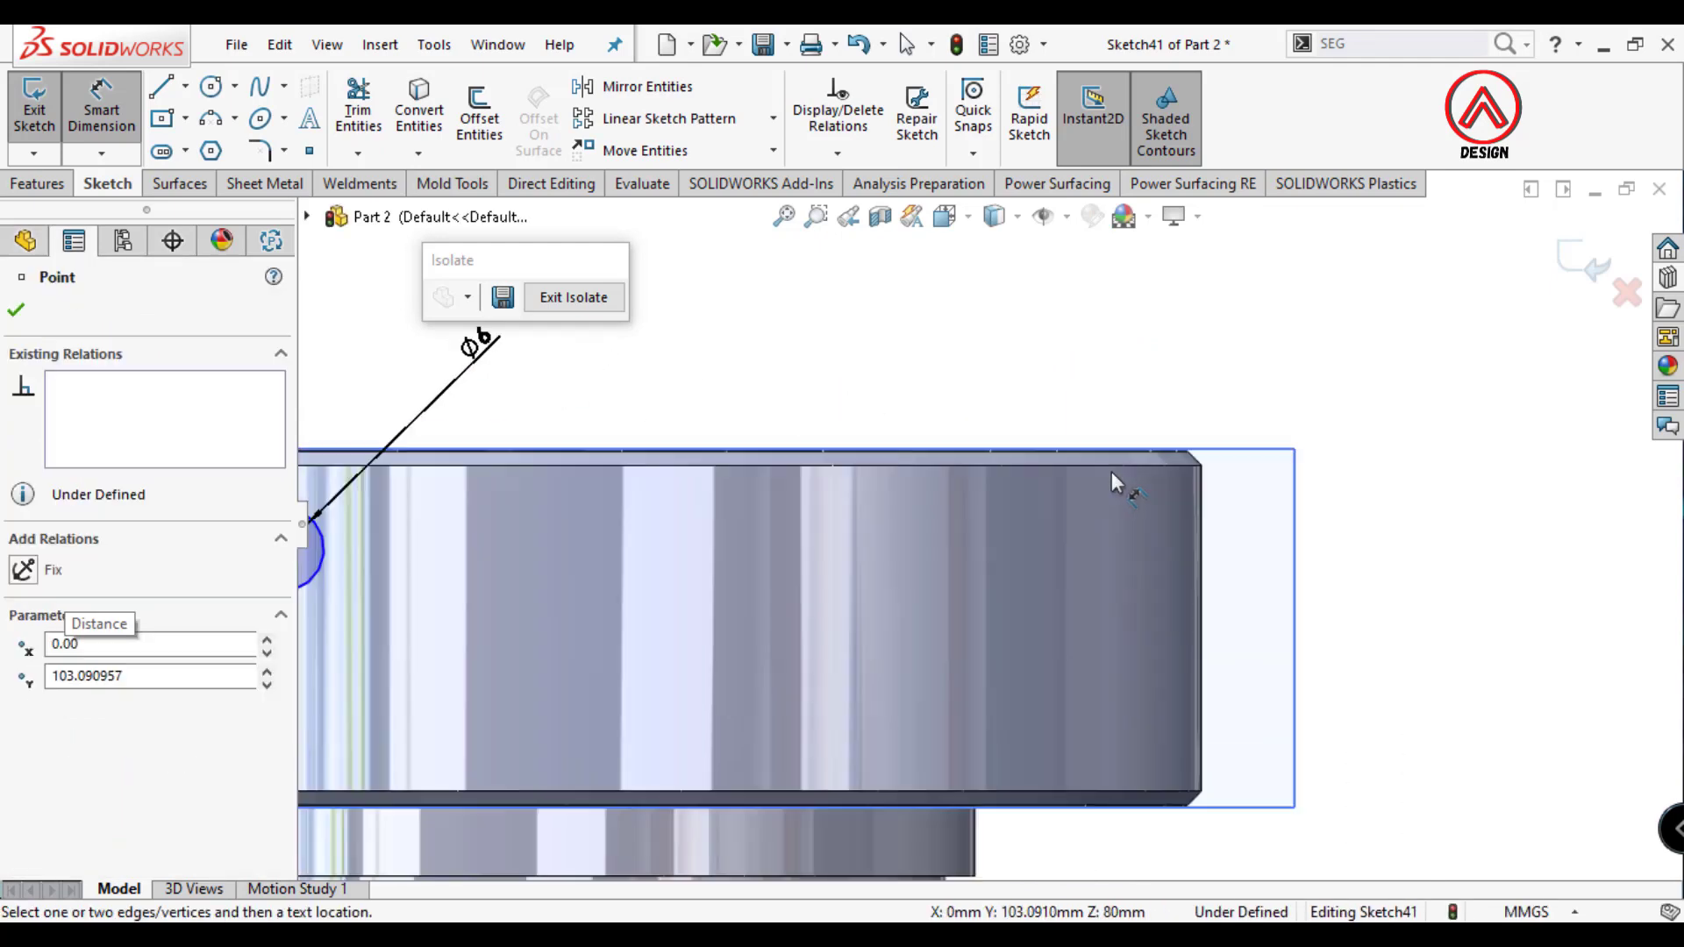
scroll(1157, 445, "up", 1)
left_click(1137, 448)
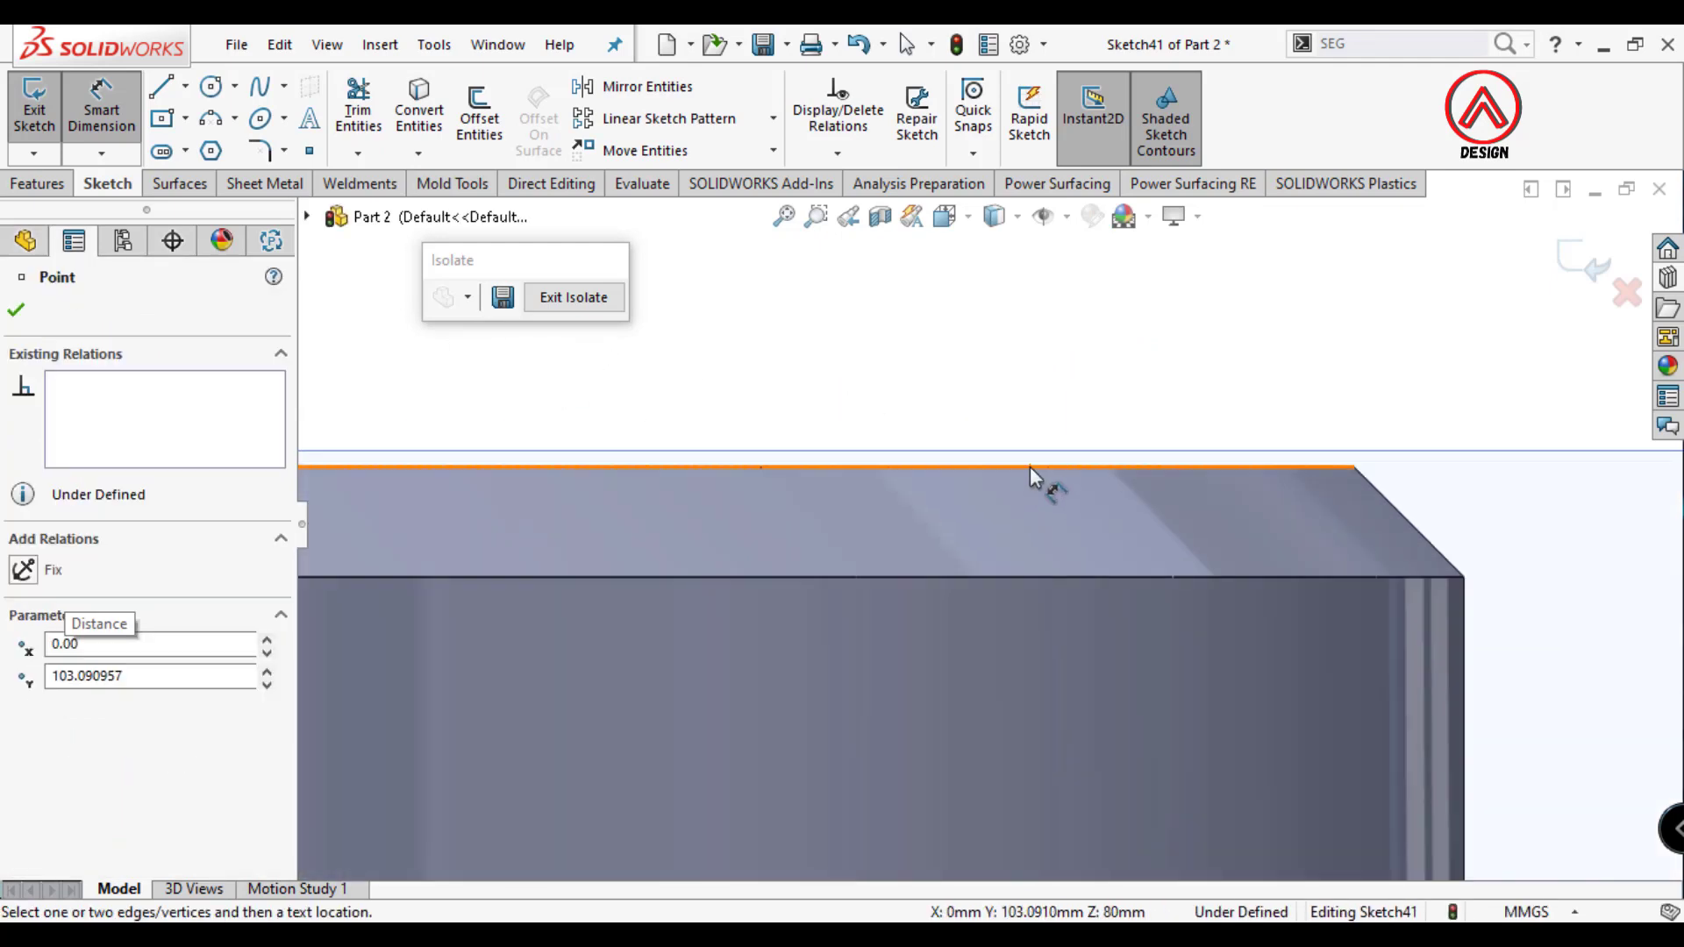
scroll(1140, 473, "down", 3)
left_click(1186, 494)
type("8")
key("Return")
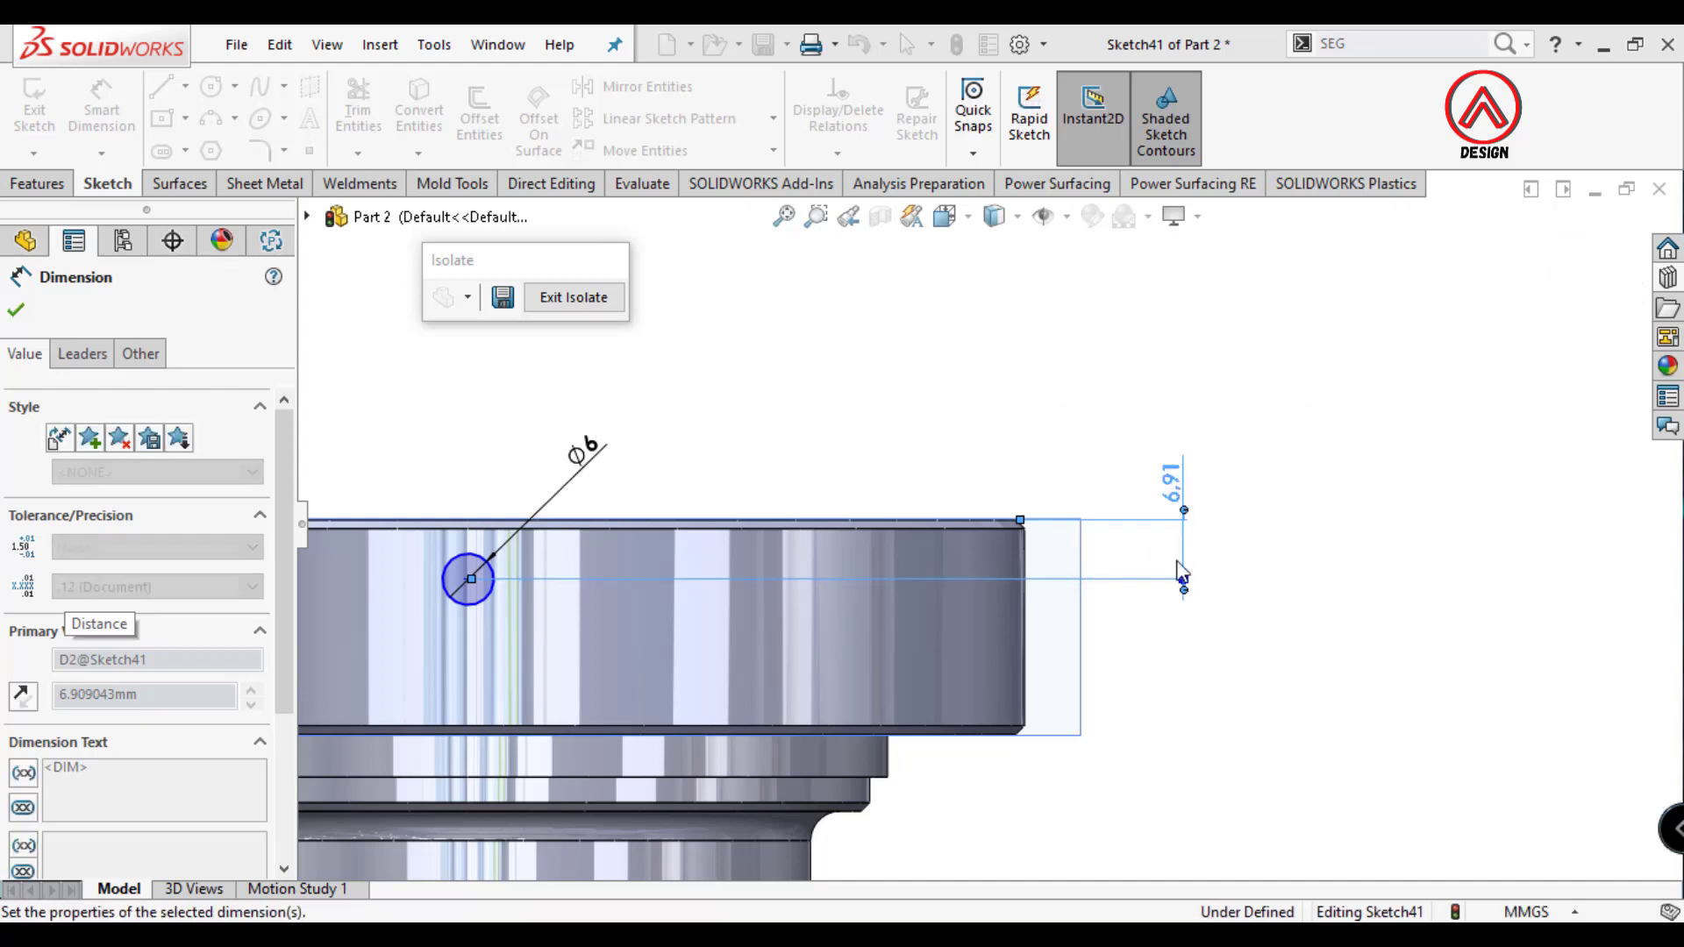
key("Escape")
scroll(687, 570, "down", 2)
key("Escape")
Make the circle centre vertical with the origin, fully defining the sketch.
left_click(687, 561)
scroll(860, 759, "down", 3)
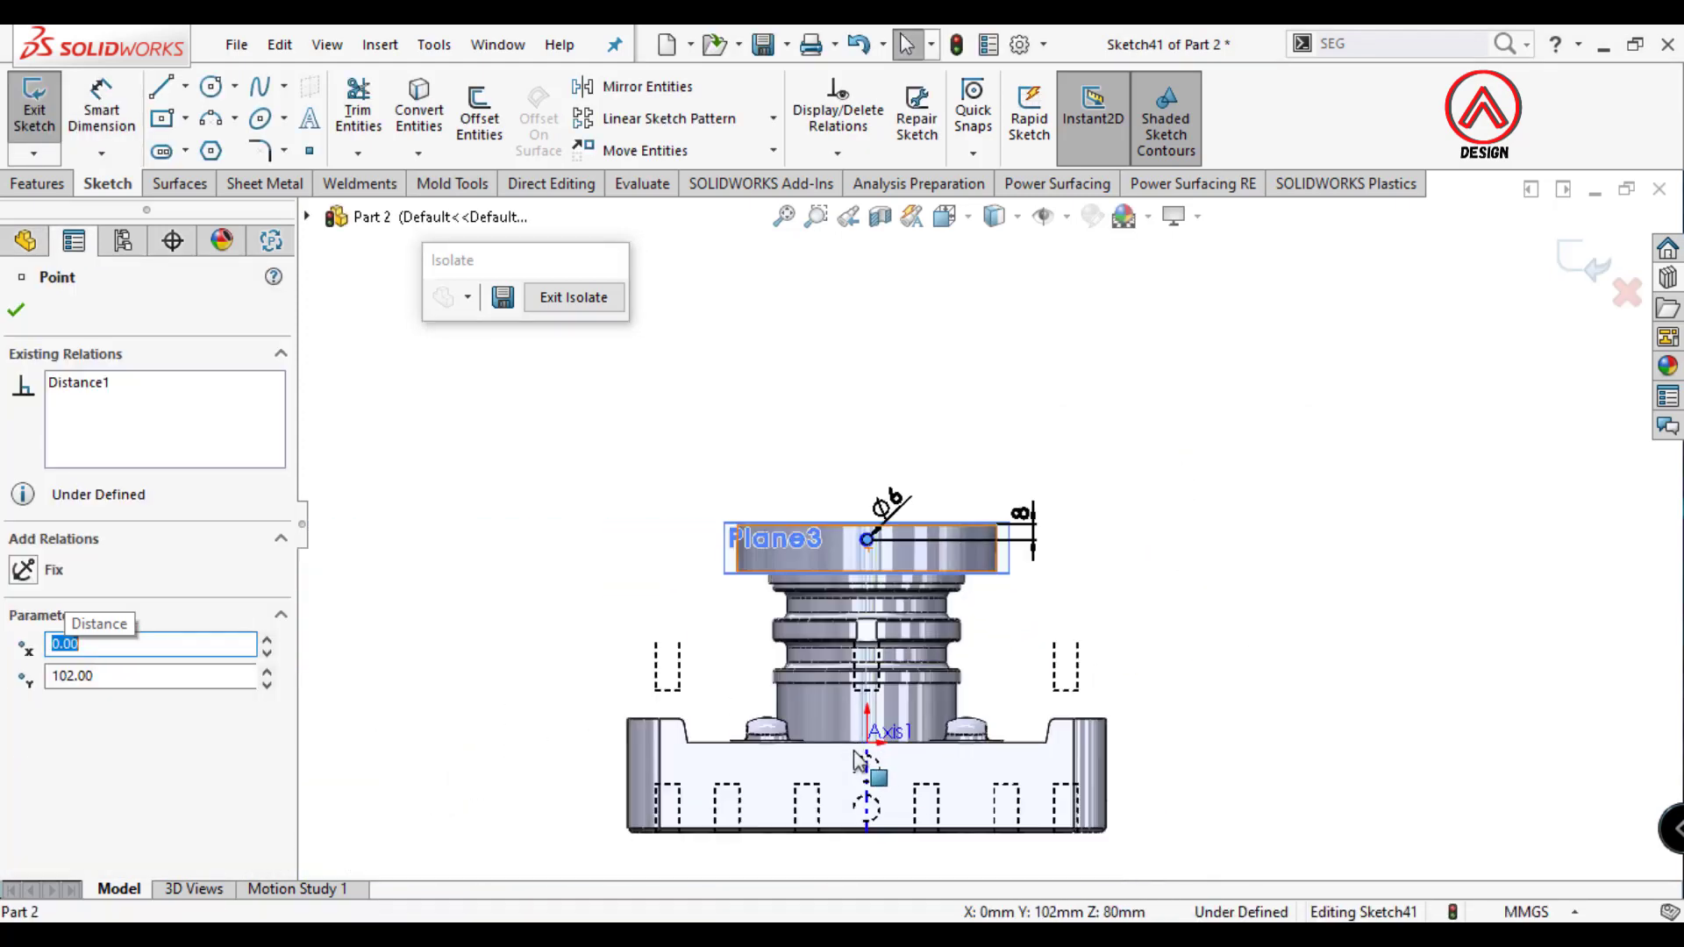
left_click(867, 744, "ctrl")
left_click(981, 644)
scroll(872, 561, "up", 3)
middle_click_drag(873, 561, 965, 526)
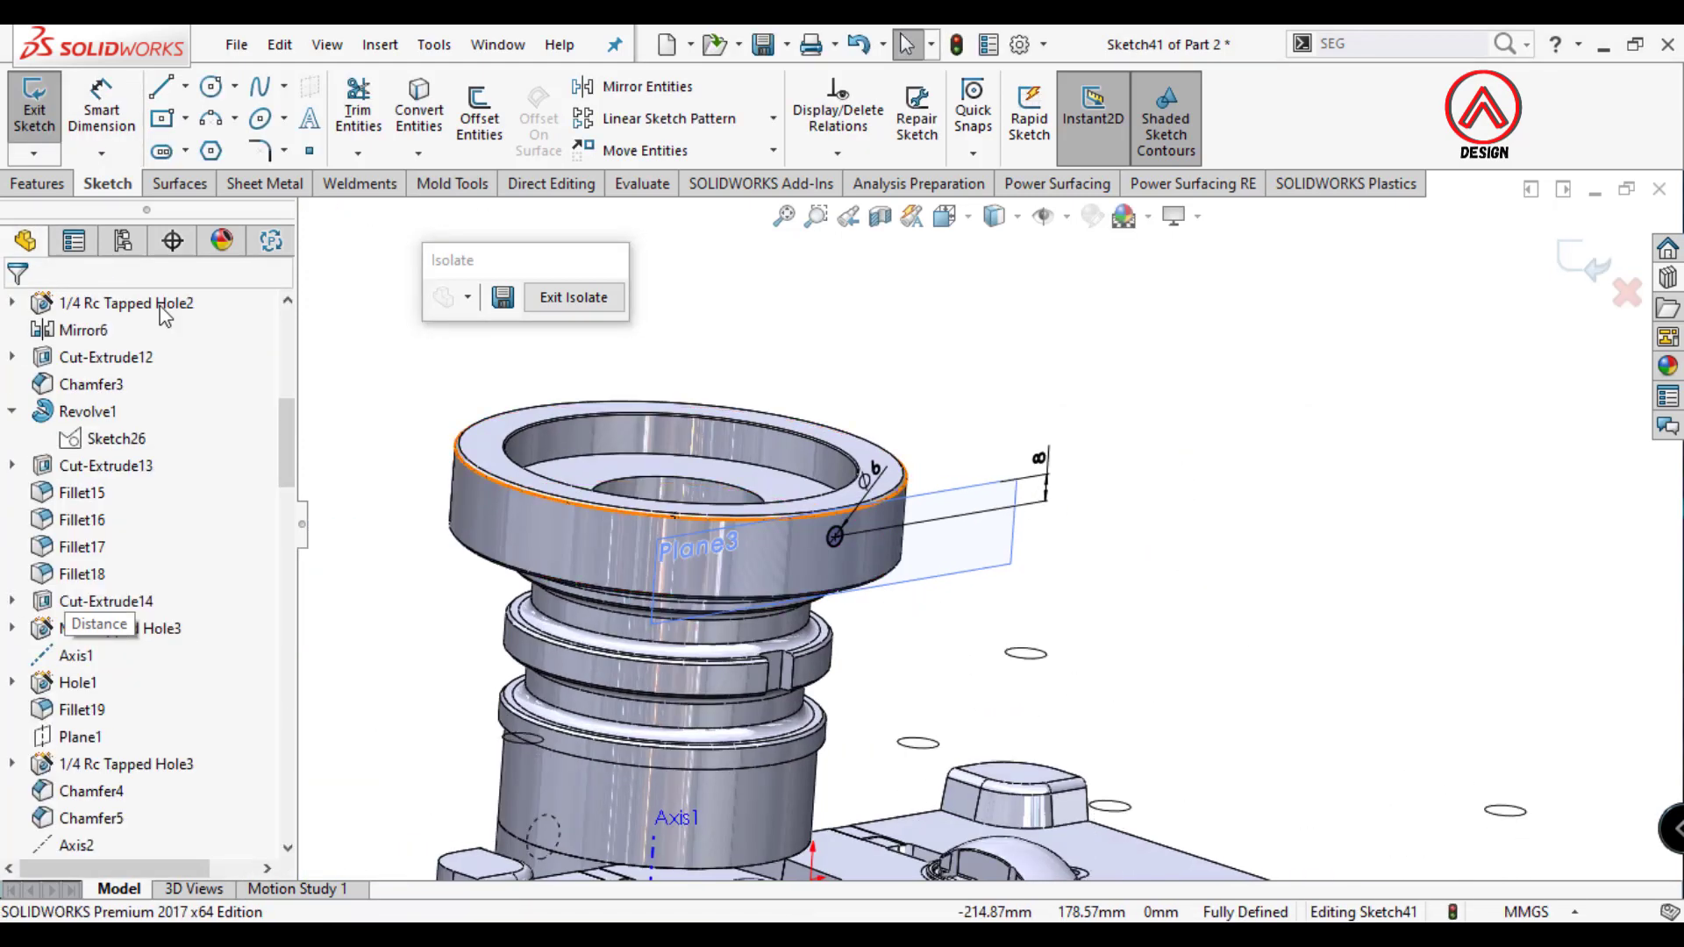
left_click(40, 183)
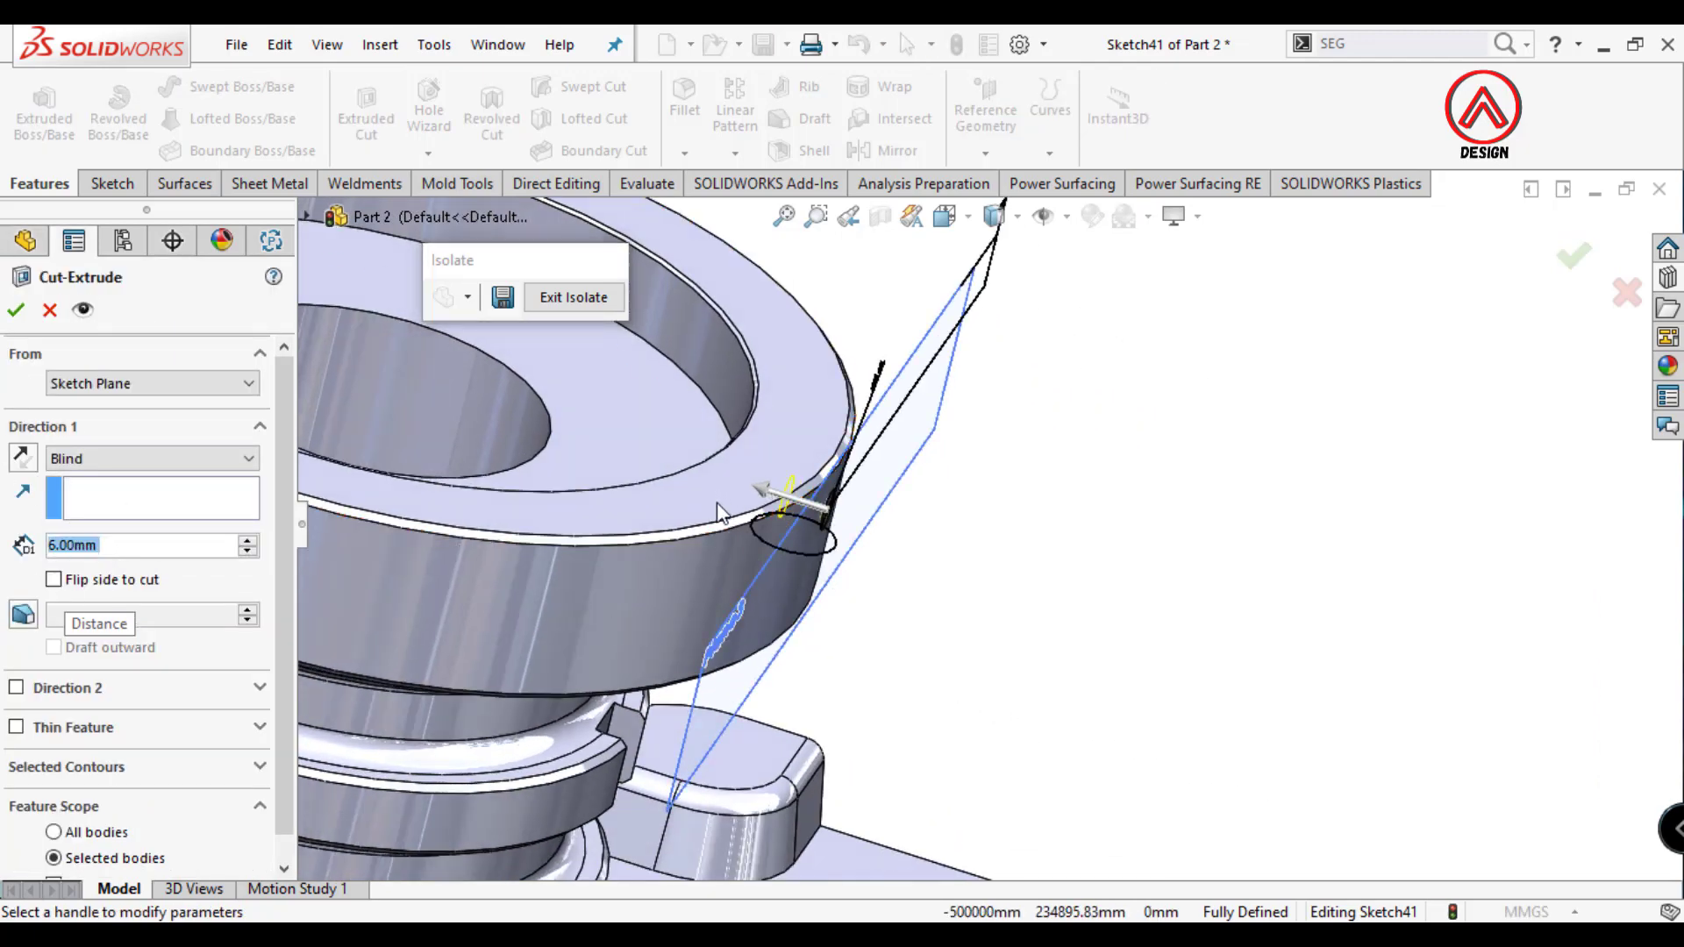
Accept the 8 mm blind cut-extrude to form the Ø6 hole in the top ring.
left_click(17, 312)
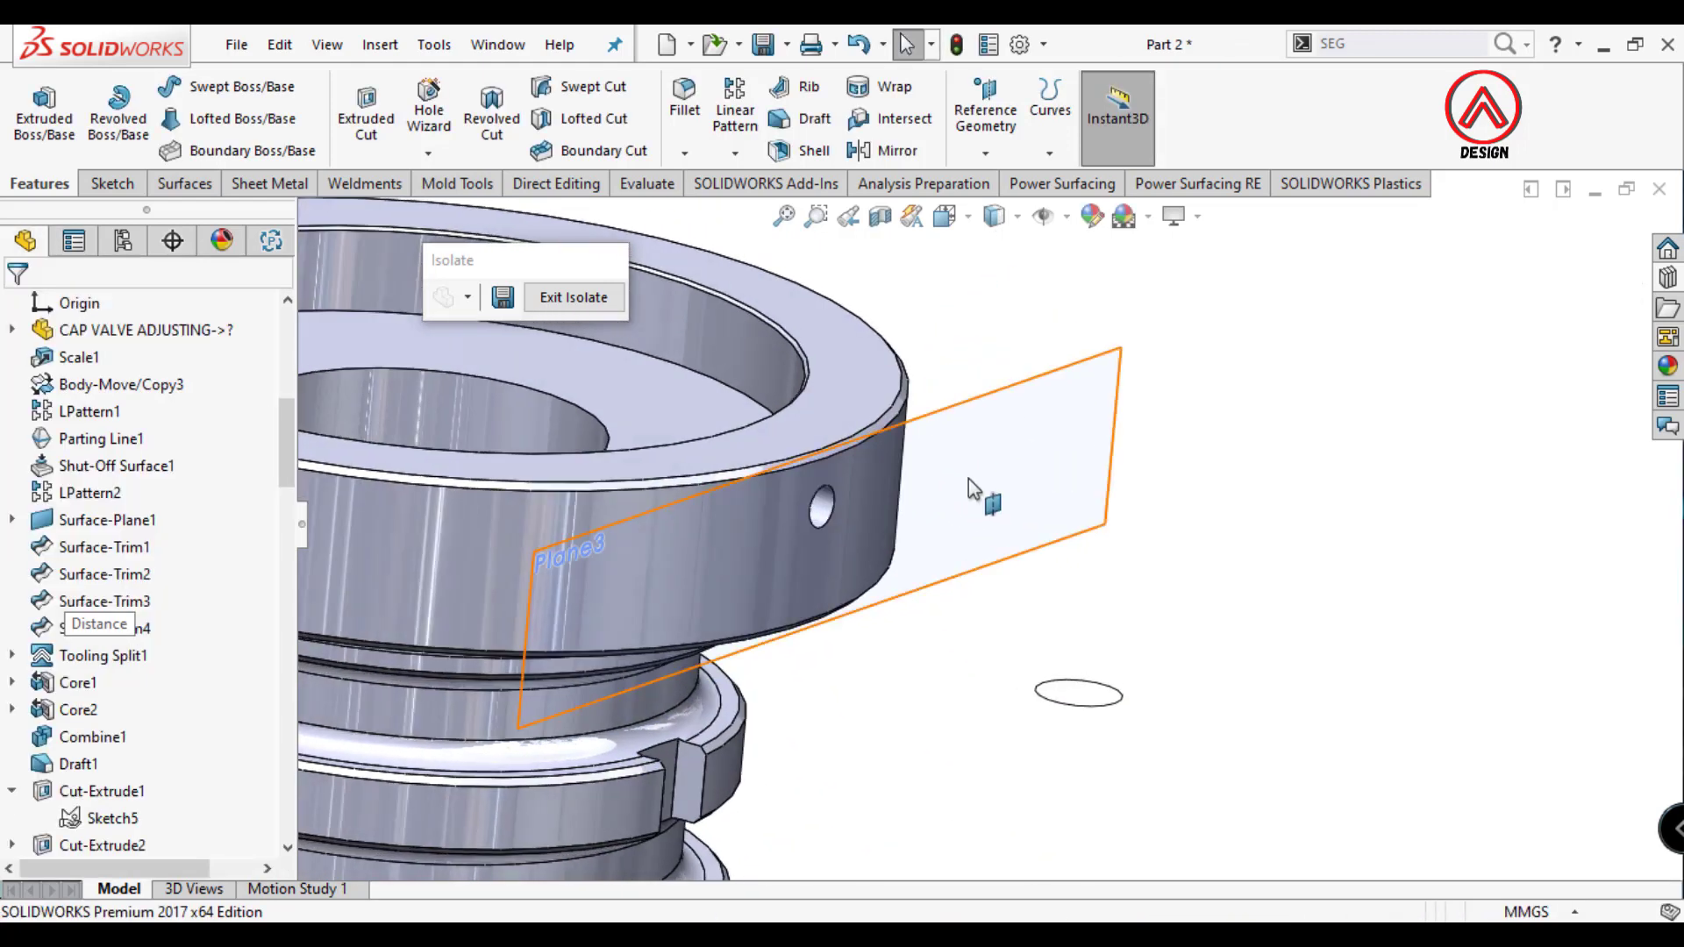
Boss-extrude Sketch41 into a pin, 8 mm one way and 10 mm in Direction 2.
left_click(98, 845)
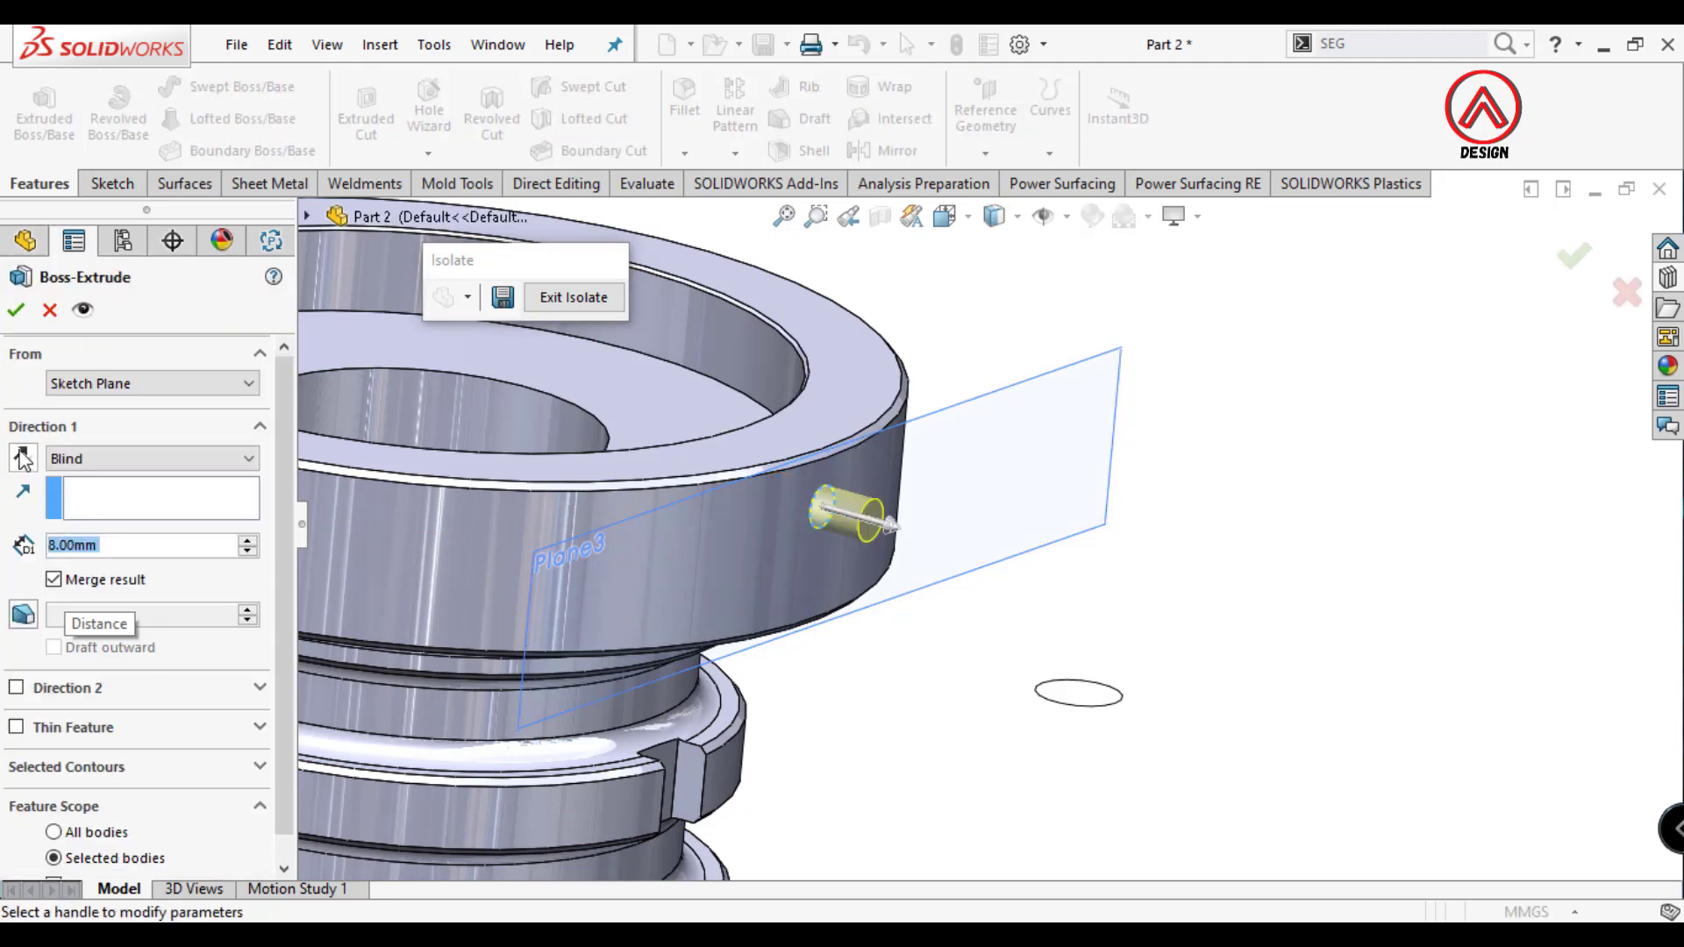
left_click(16, 687)
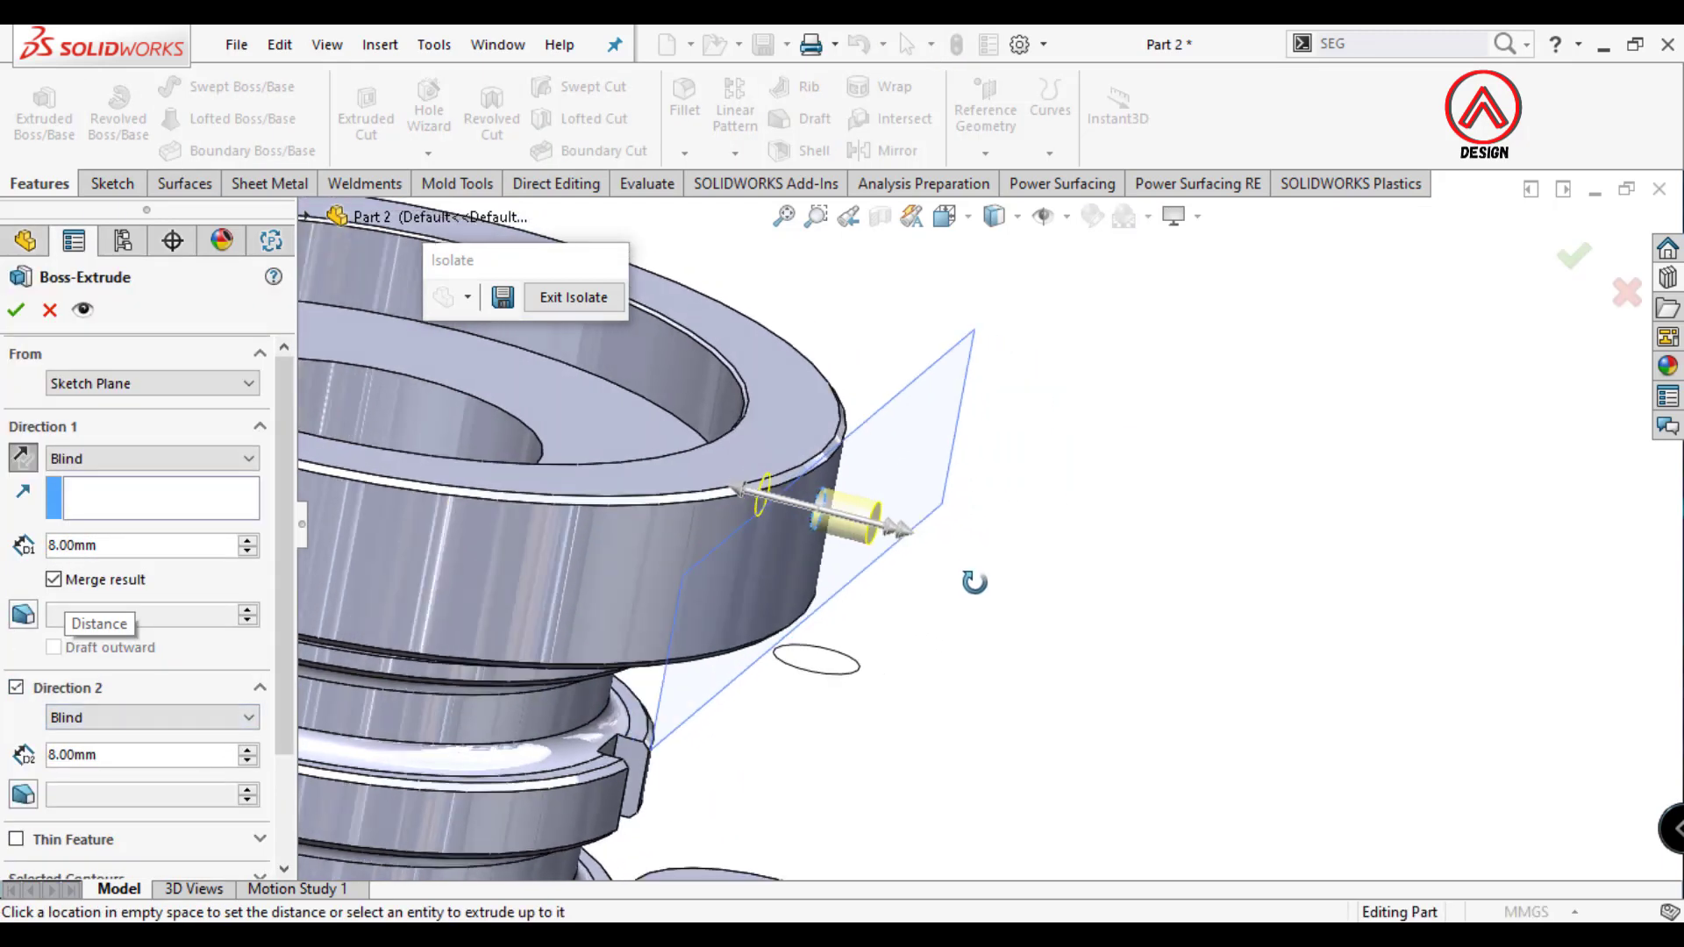
key("ctrl+a")
type("10")
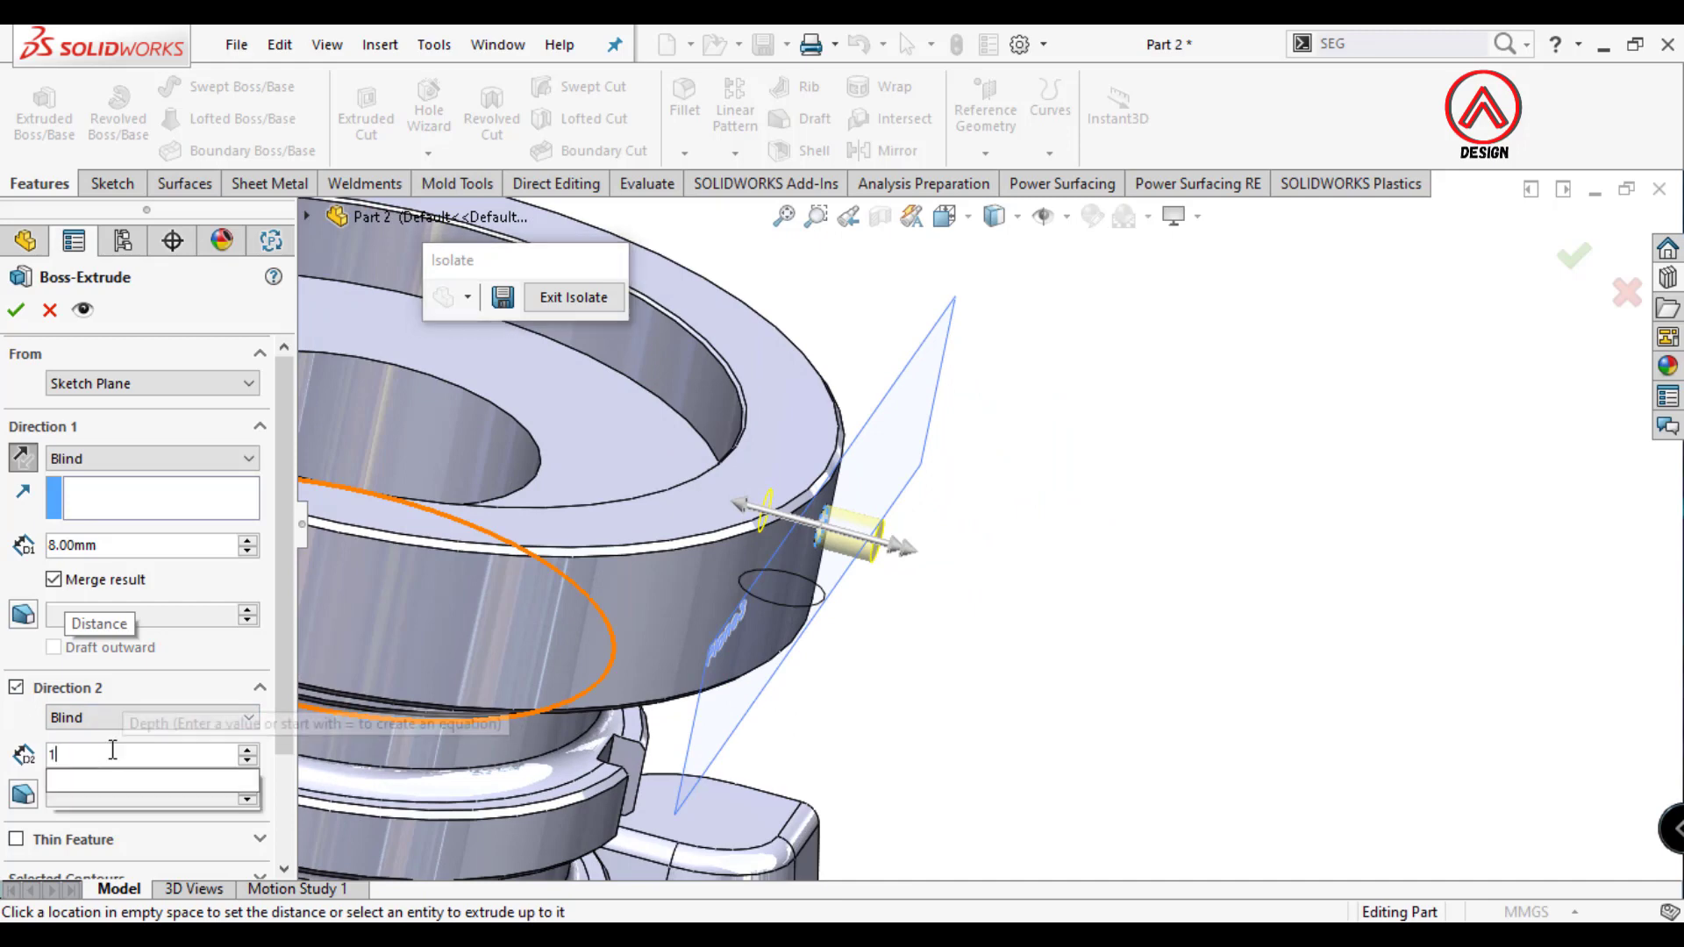
key("Return")
scroll(35, 858, "down", 3)
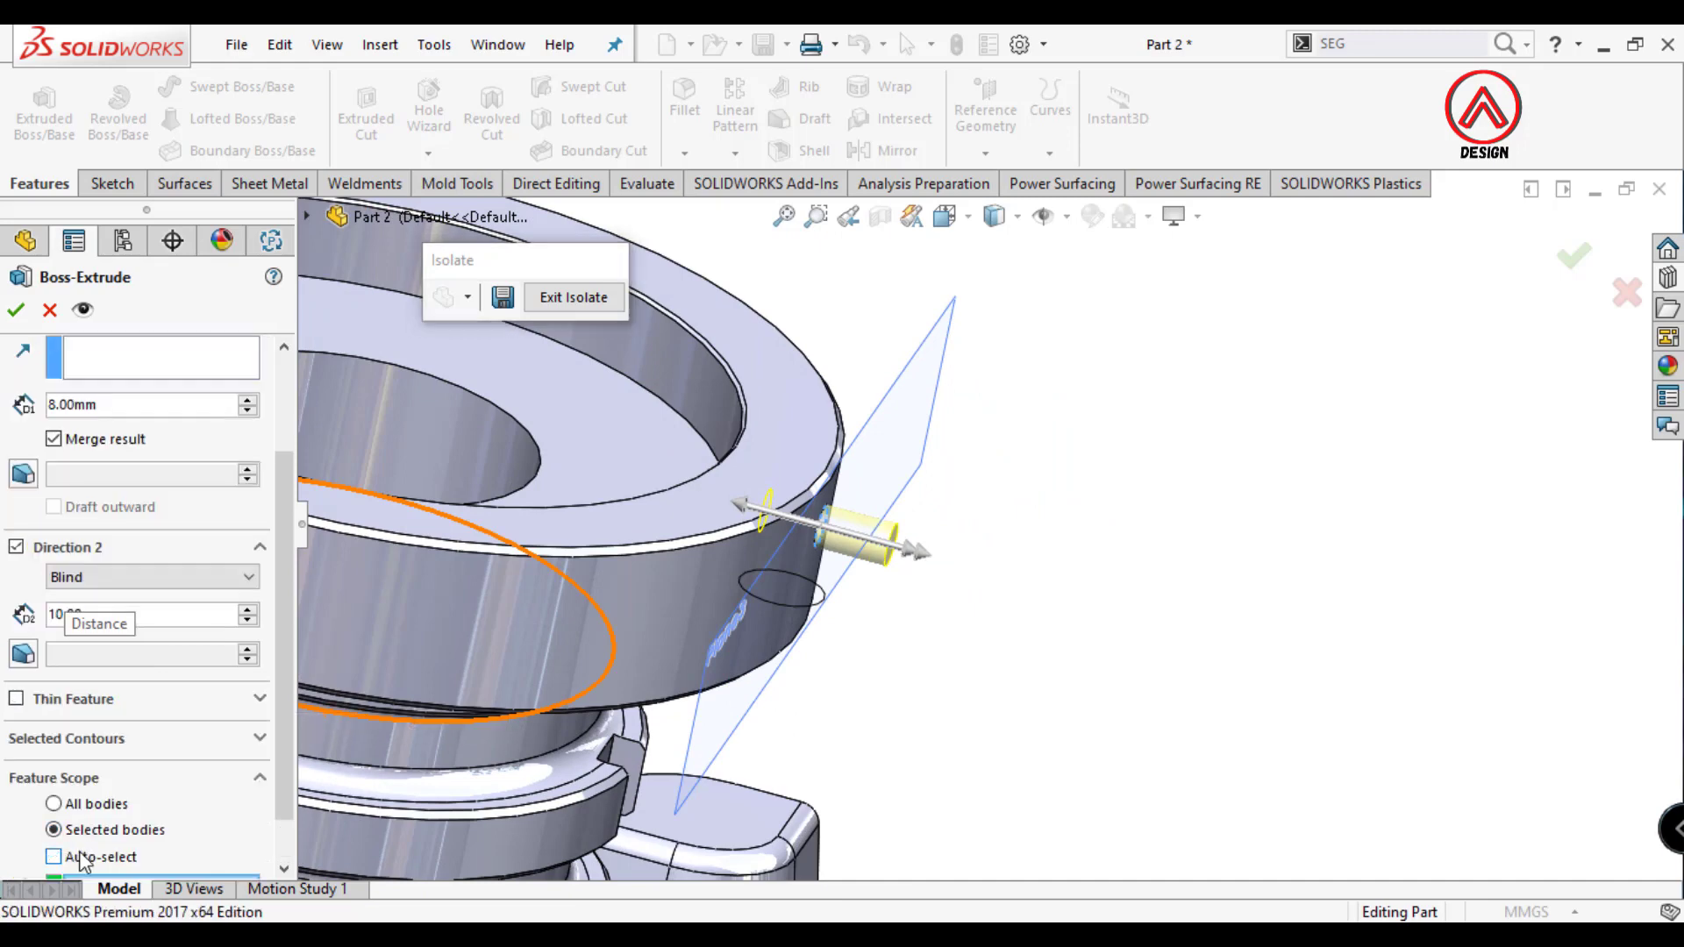
scroll(57, 453, "up", 3)
left_click(18, 308)
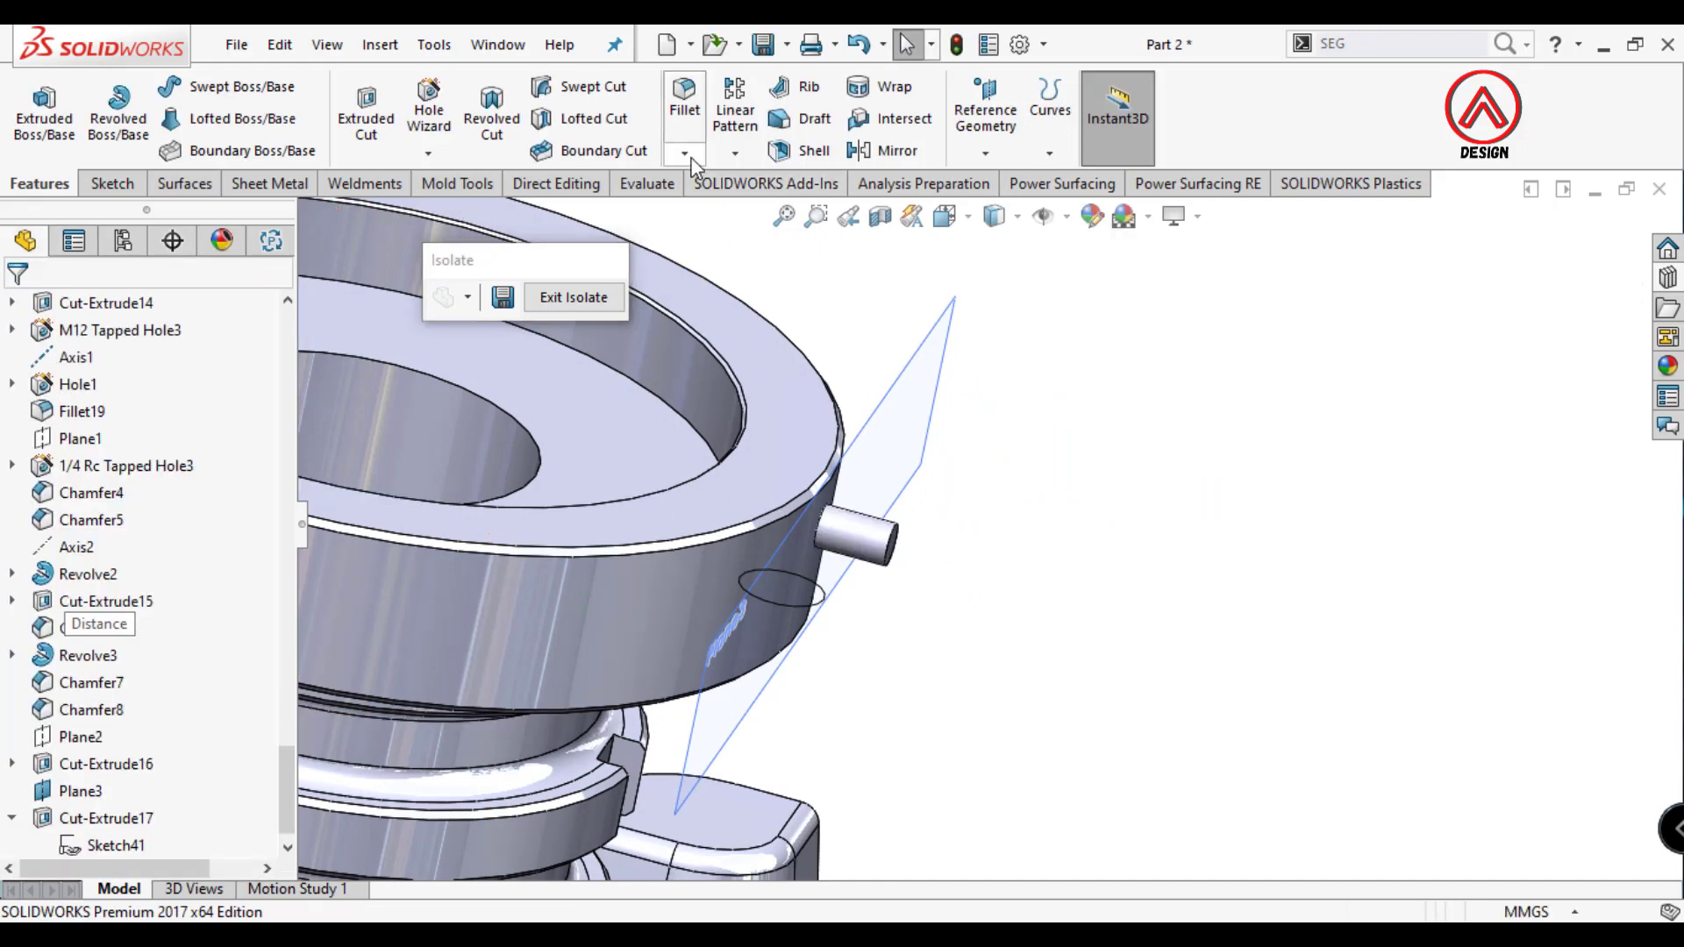
Chamfer the pin's end face 1 mm × 45°.
left_click(710, 212)
left_click(855, 533)
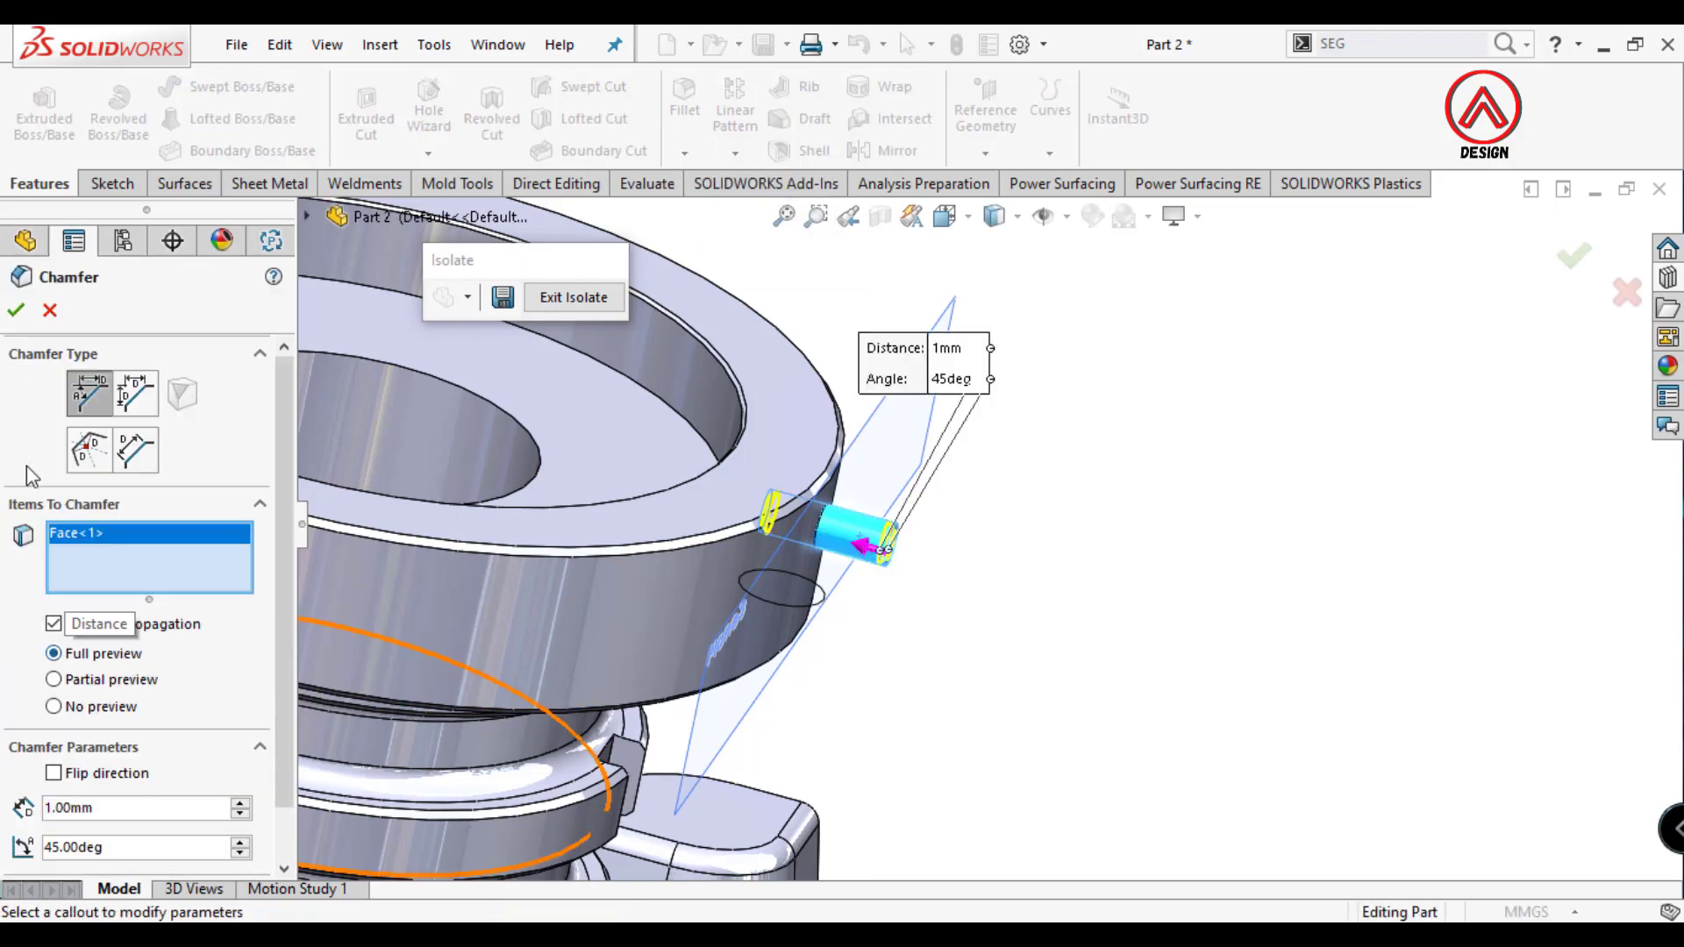
left_click(18, 312)
middle_click_drag(1139, 548, 885, 517)
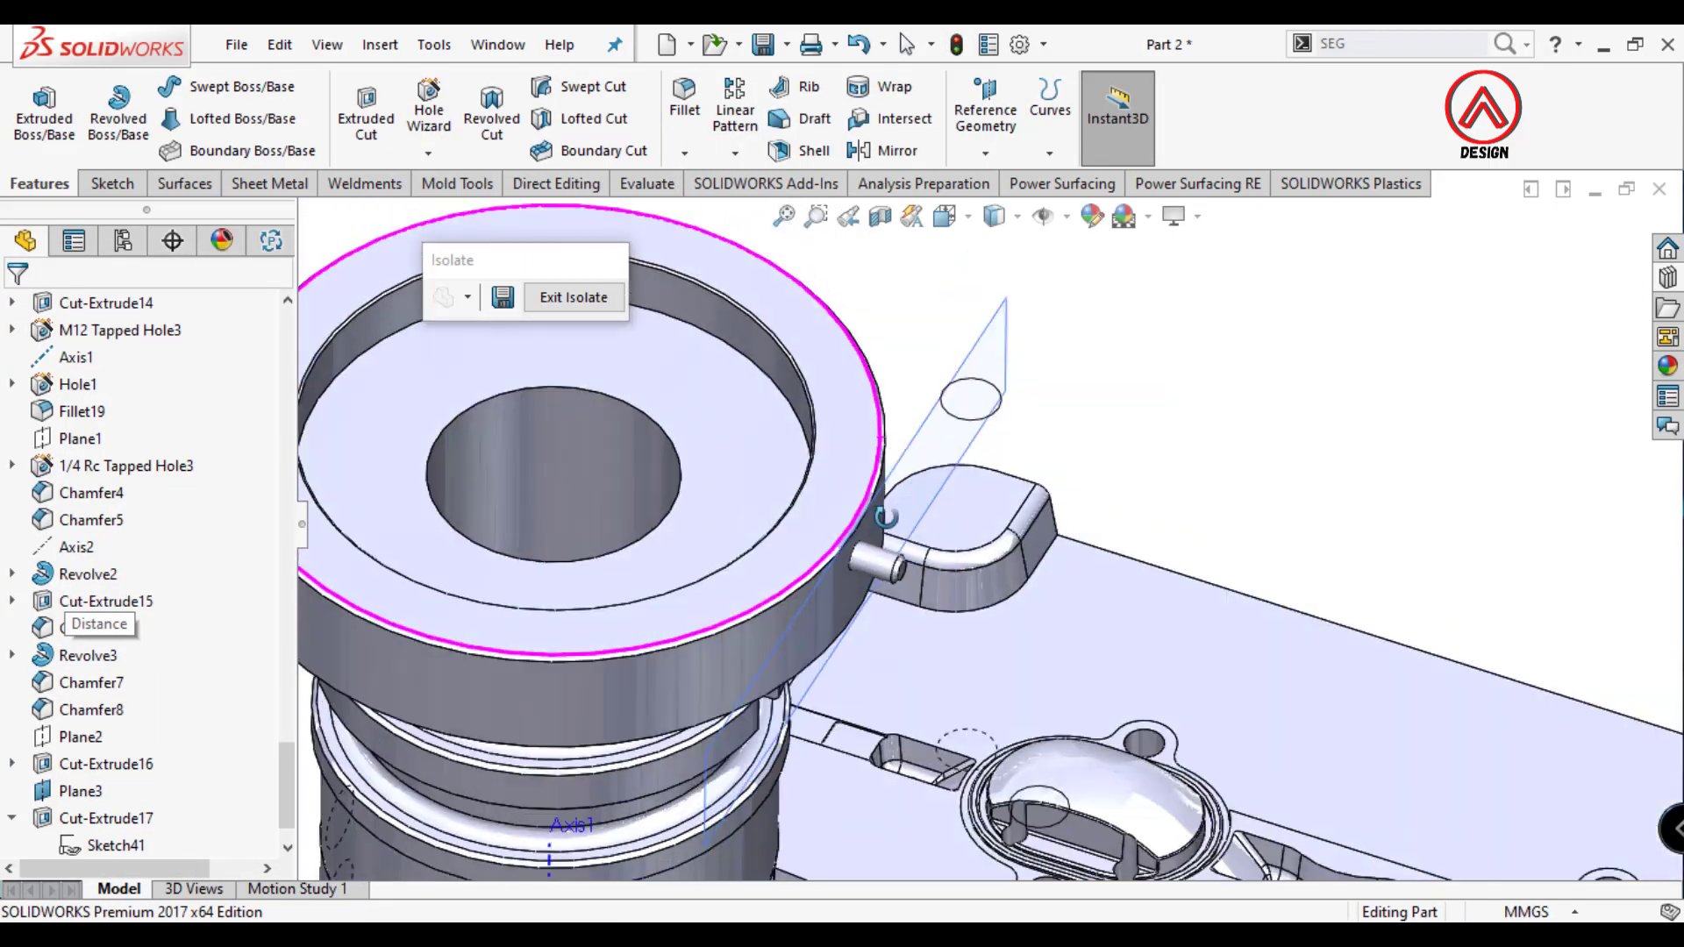
Hide the reference plane and reorient the model to an isometric view.
scroll(985, 436, "up", 3)
left_click(985, 436)
left_click(1120, 350)
scroll(1052, 482, "up", 2)
scroll(987, 596, "up", 2)
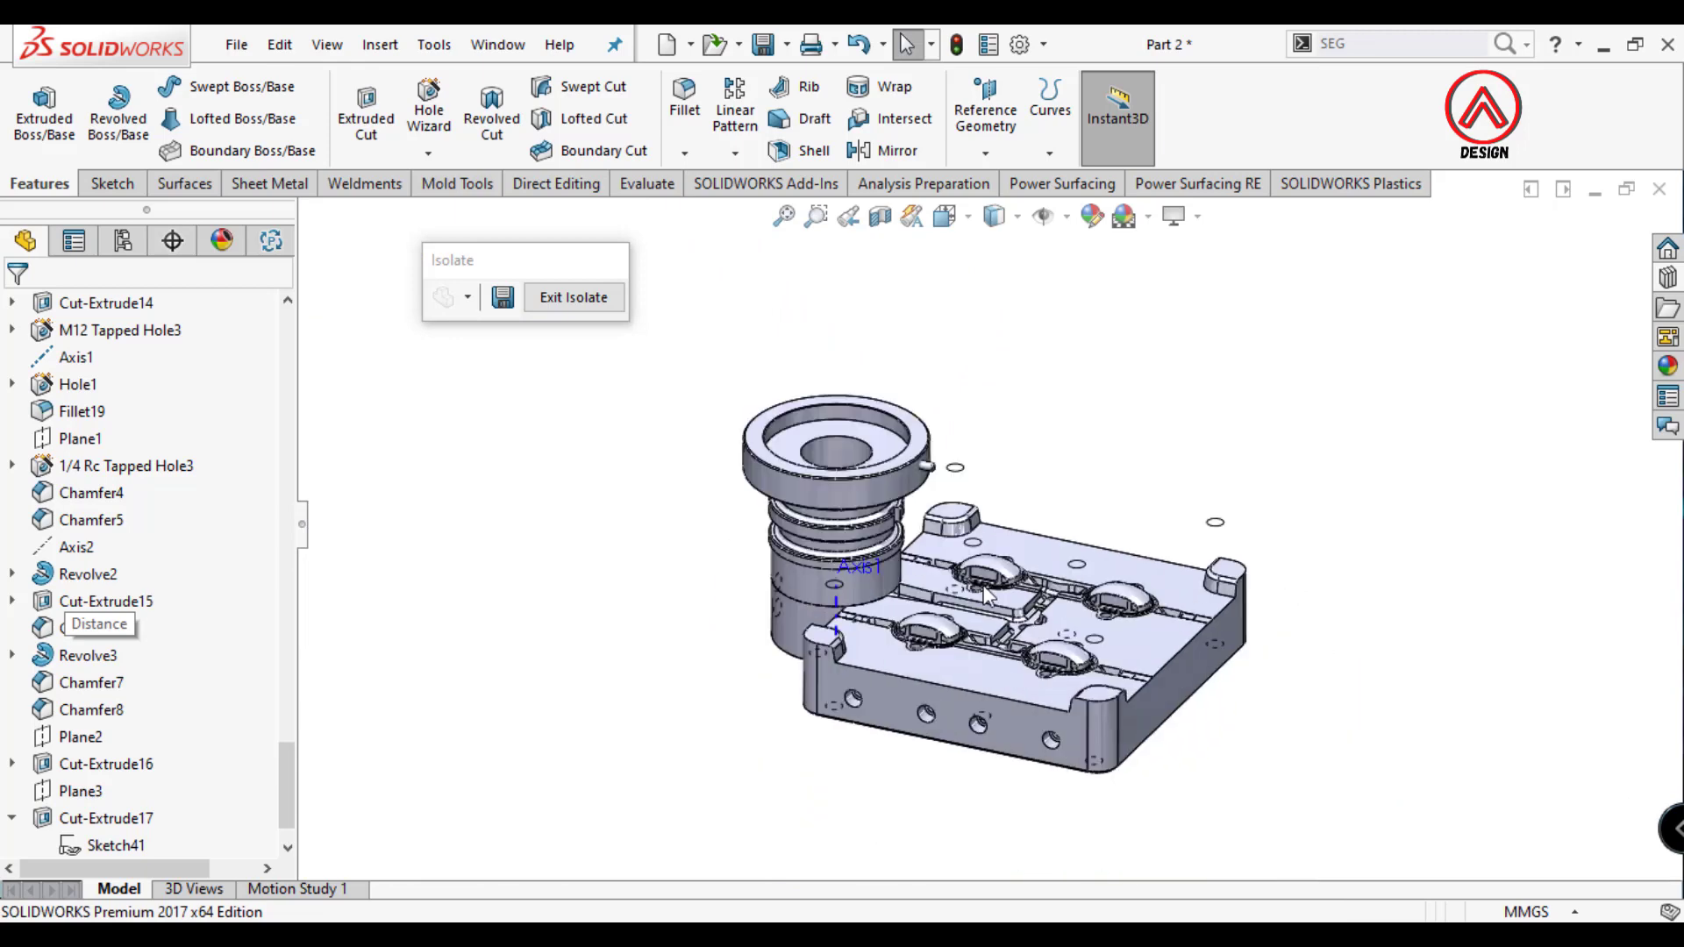
middle_click_drag(985, 596, 1041, 499)
key("space")
left_click(943, 329)
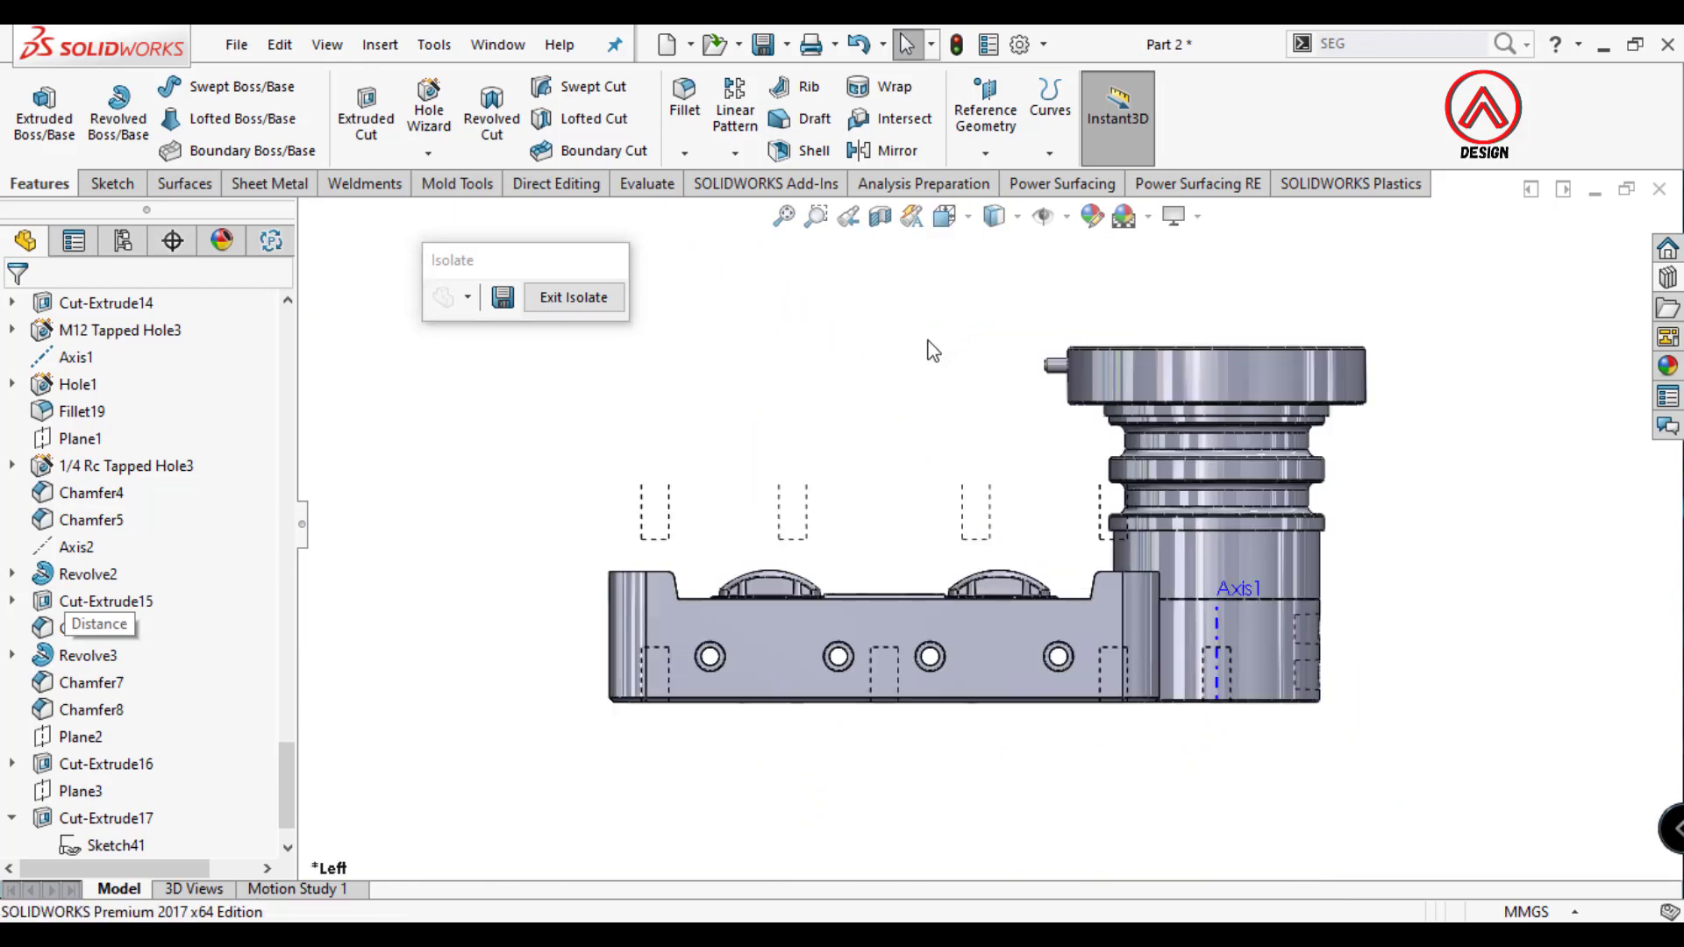
Apply a section view along the Right Plane, viewed normal to it.
left_click_drag(288, 812, 285, 315)
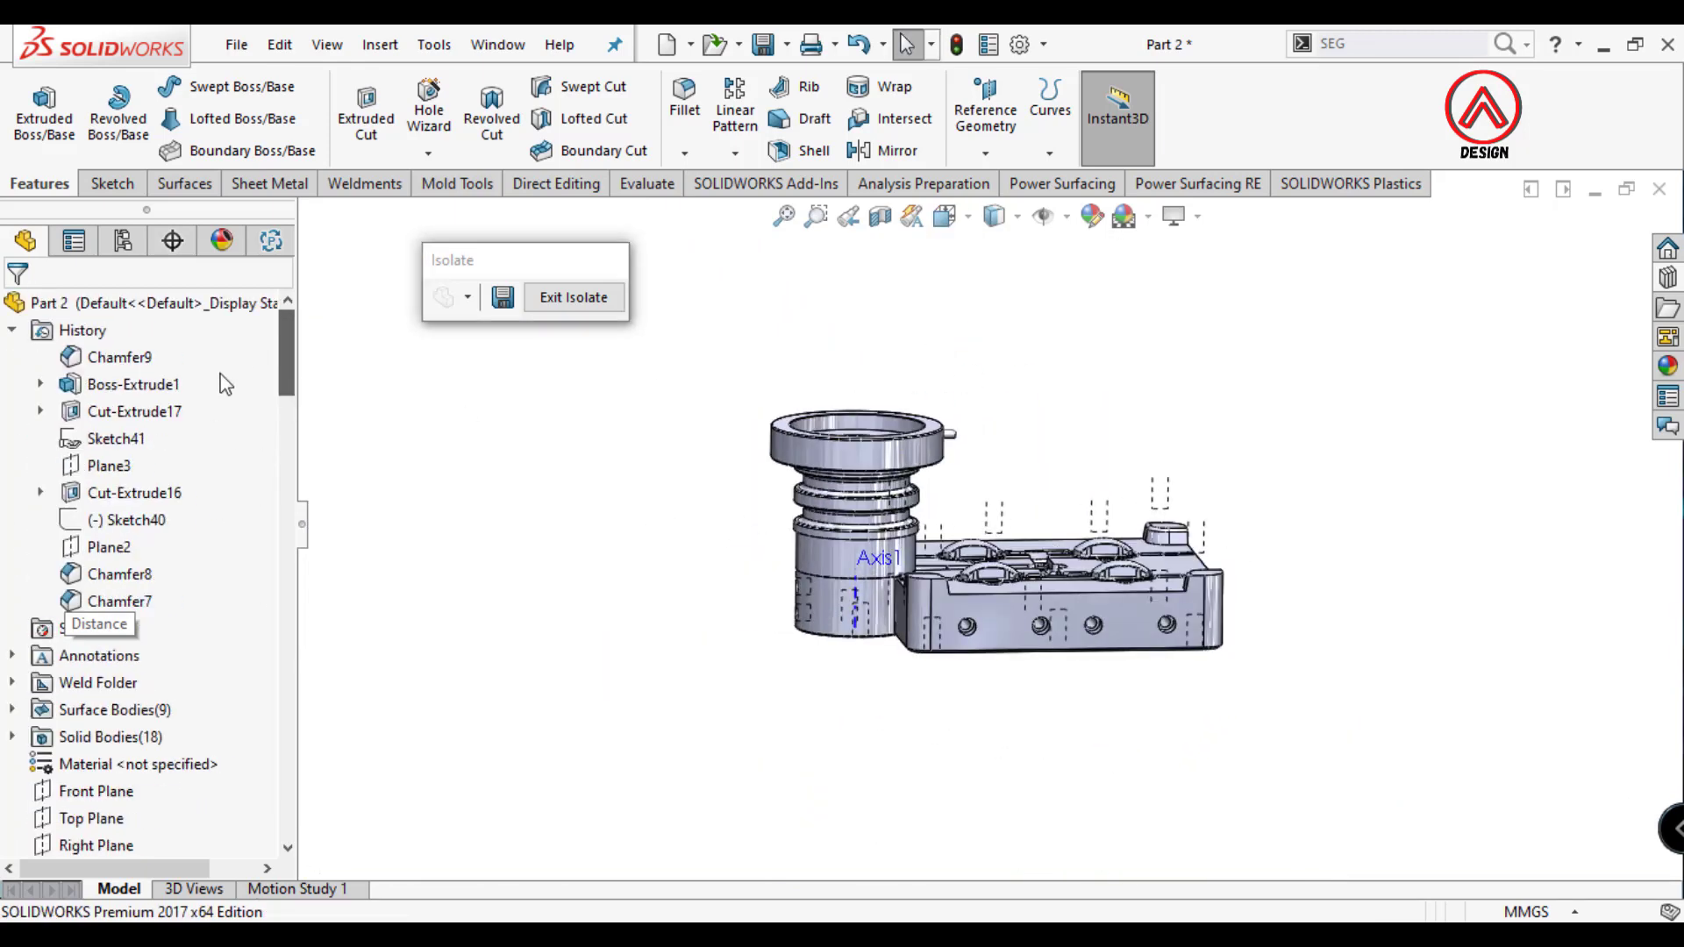
scroll(96, 803, "down", 2)
left_click(92, 687)
left_click(236, 662)
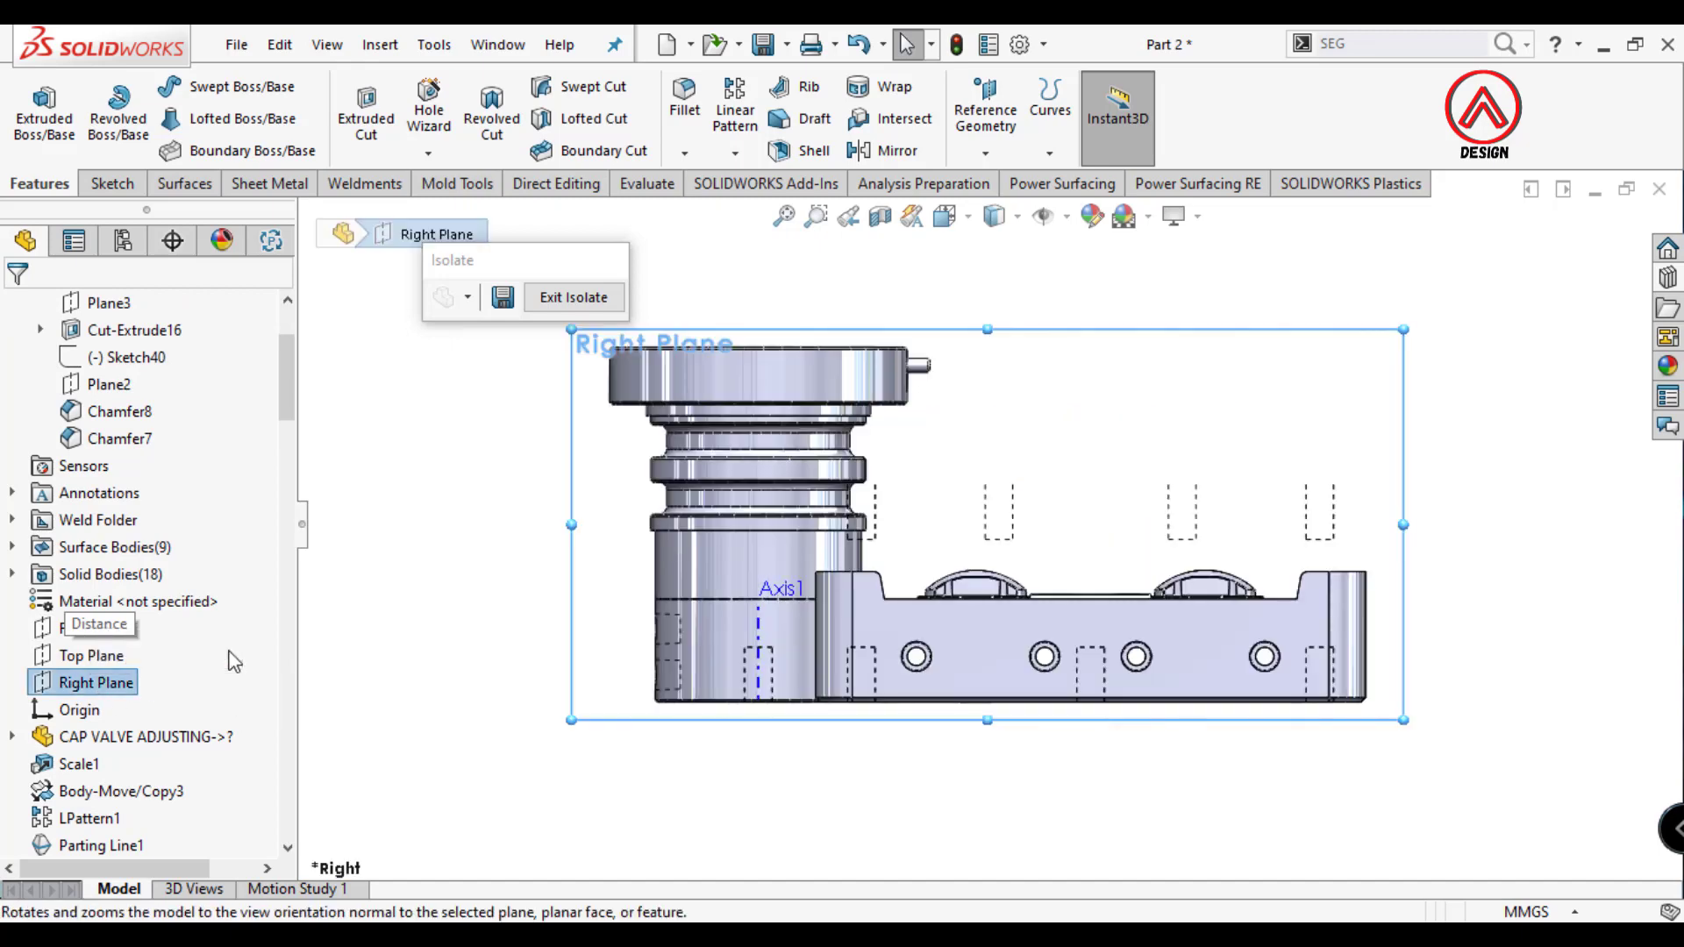
left_click(875, 221)
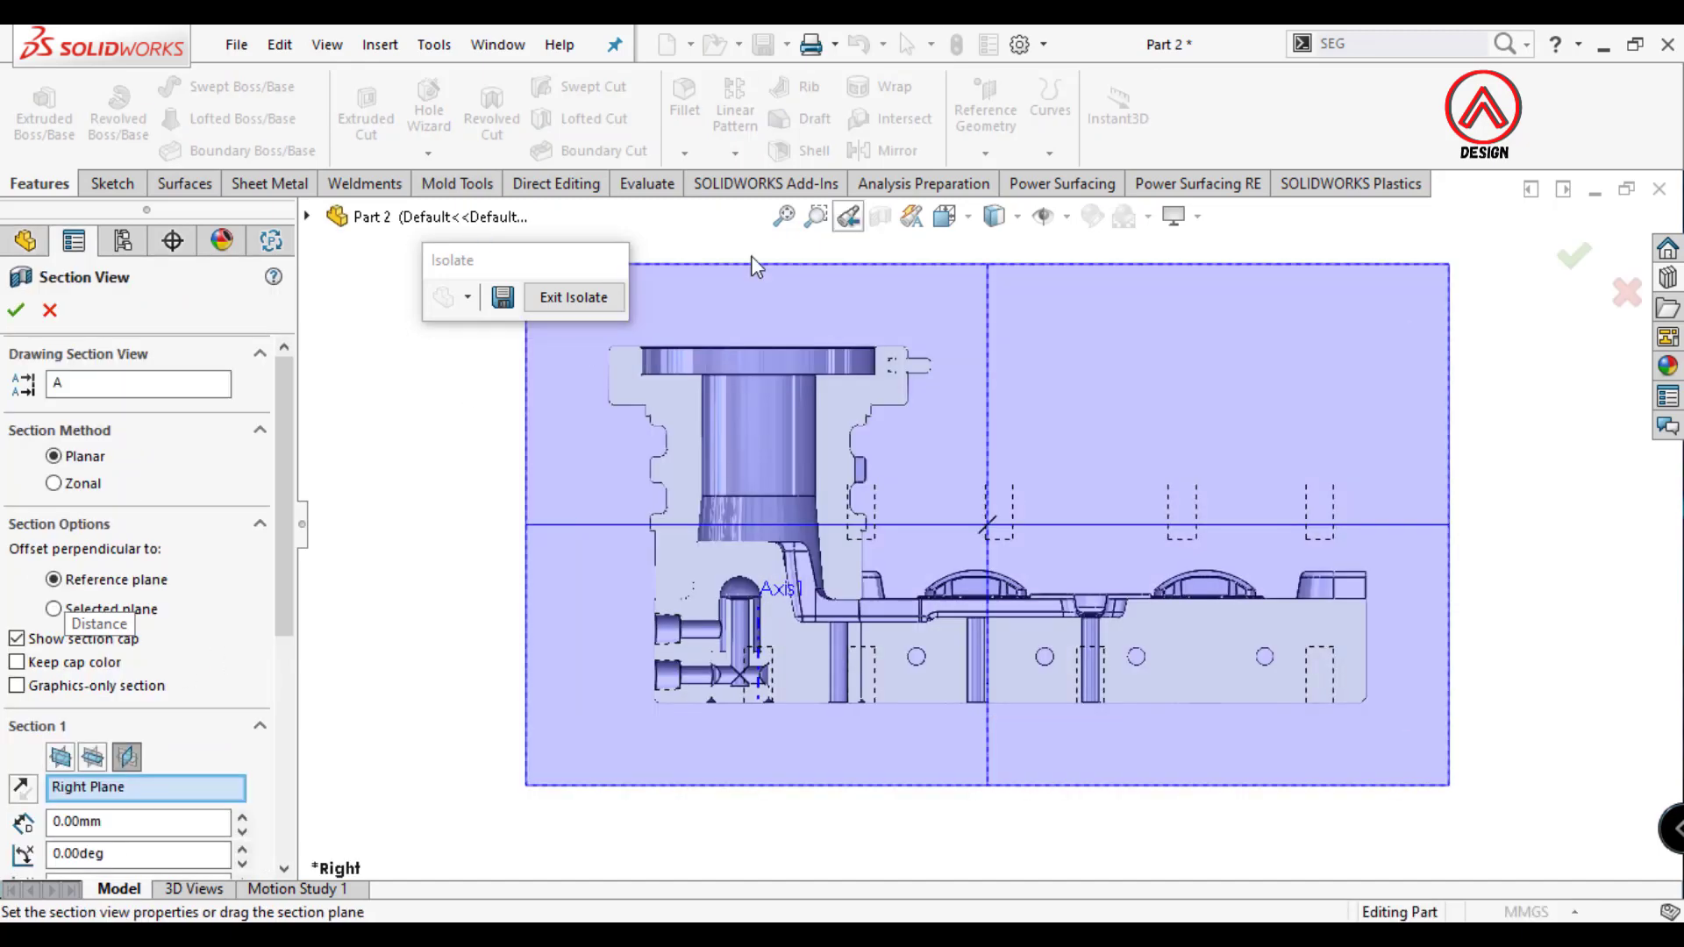
left_click(16, 310)
Show Revolve3's sketch and select Right Plane for a new sketch.
mouse_move(286, 377)
left_mouse_down()
mouse_move(286, 756)
mouse_move(265, 855)
left_mouse_up()
left_click(74, 612)
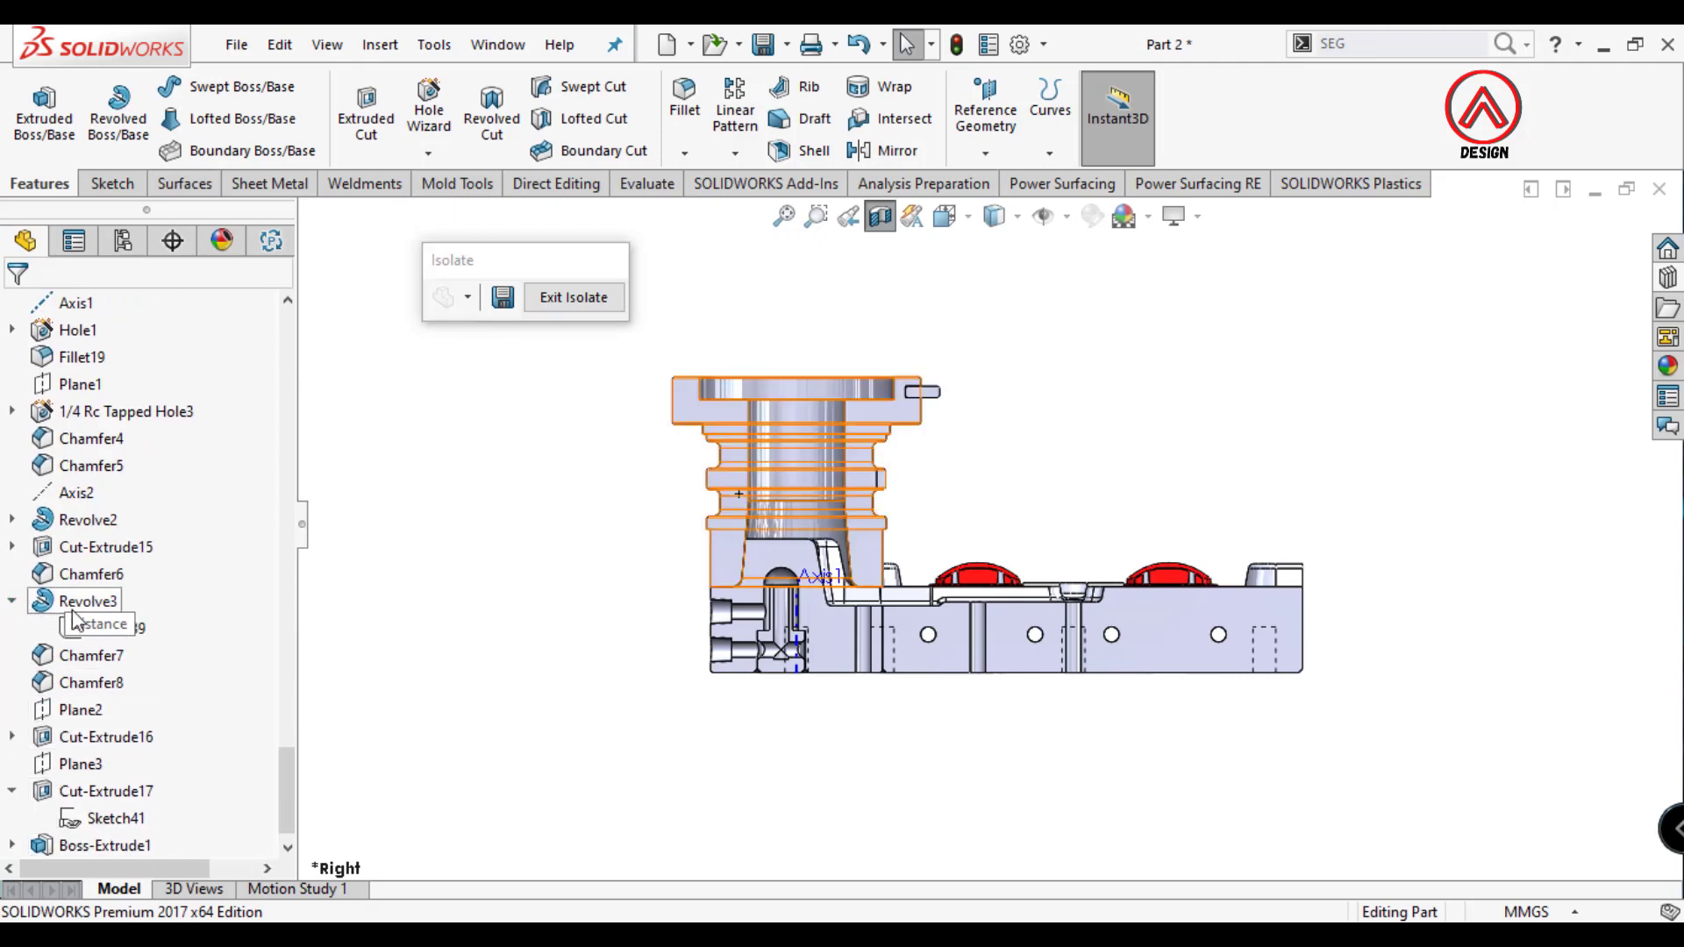
left_click(77, 636)
left_click(87, 587)
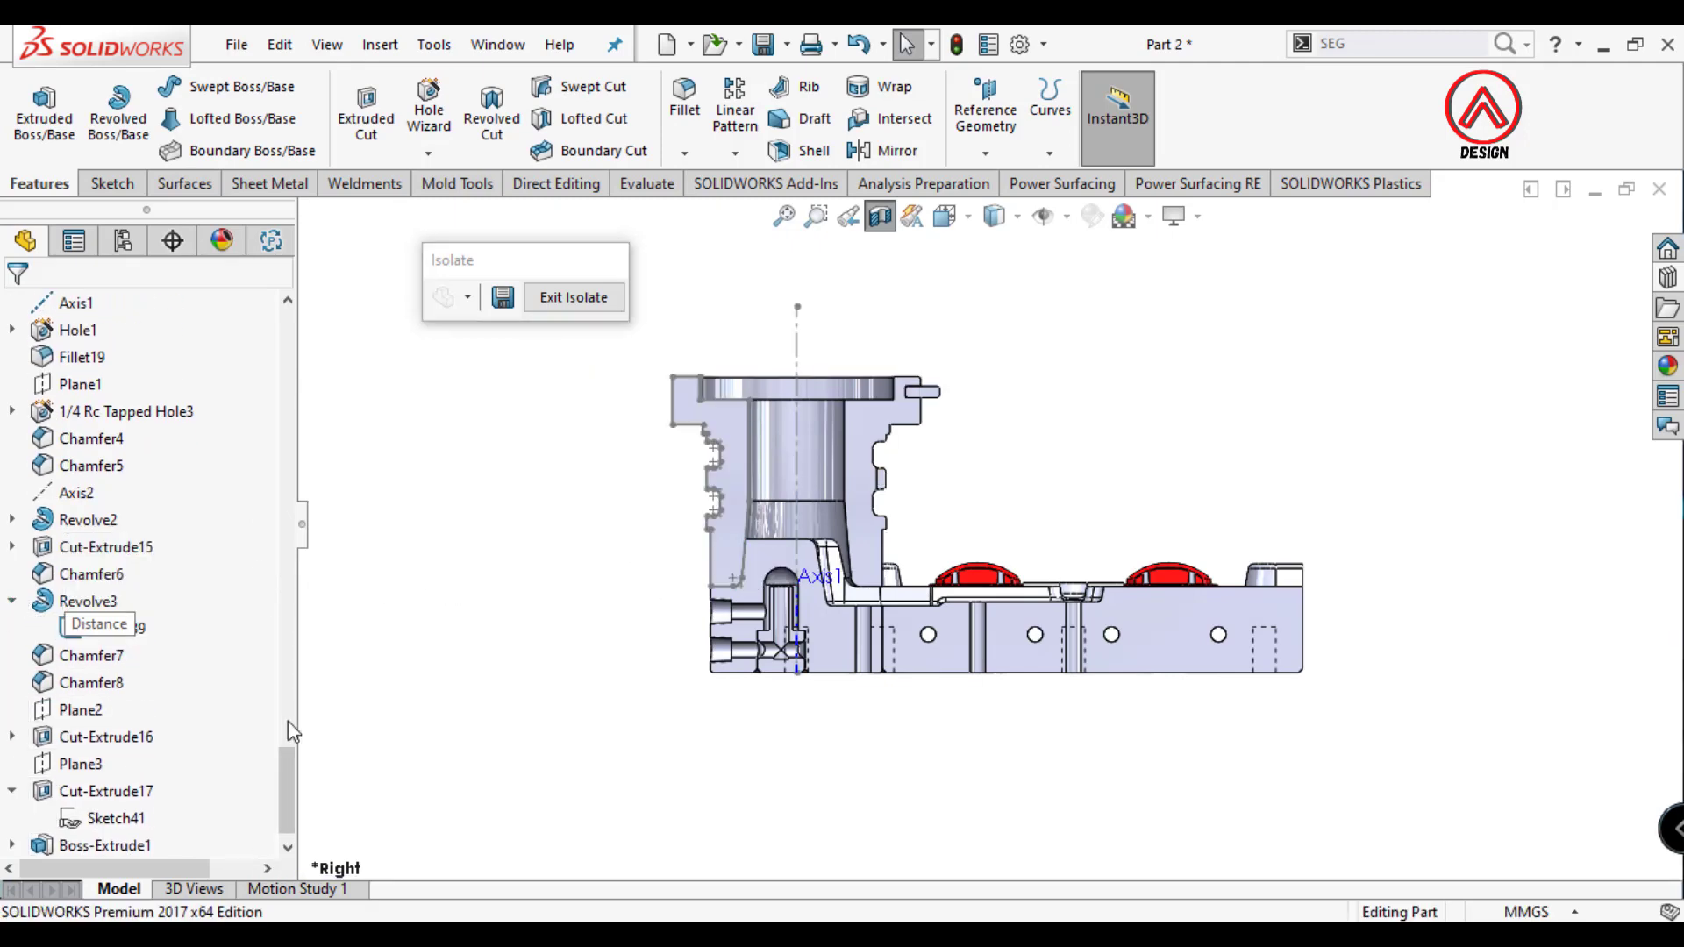
left_click_drag(288, 754, 287, 334)
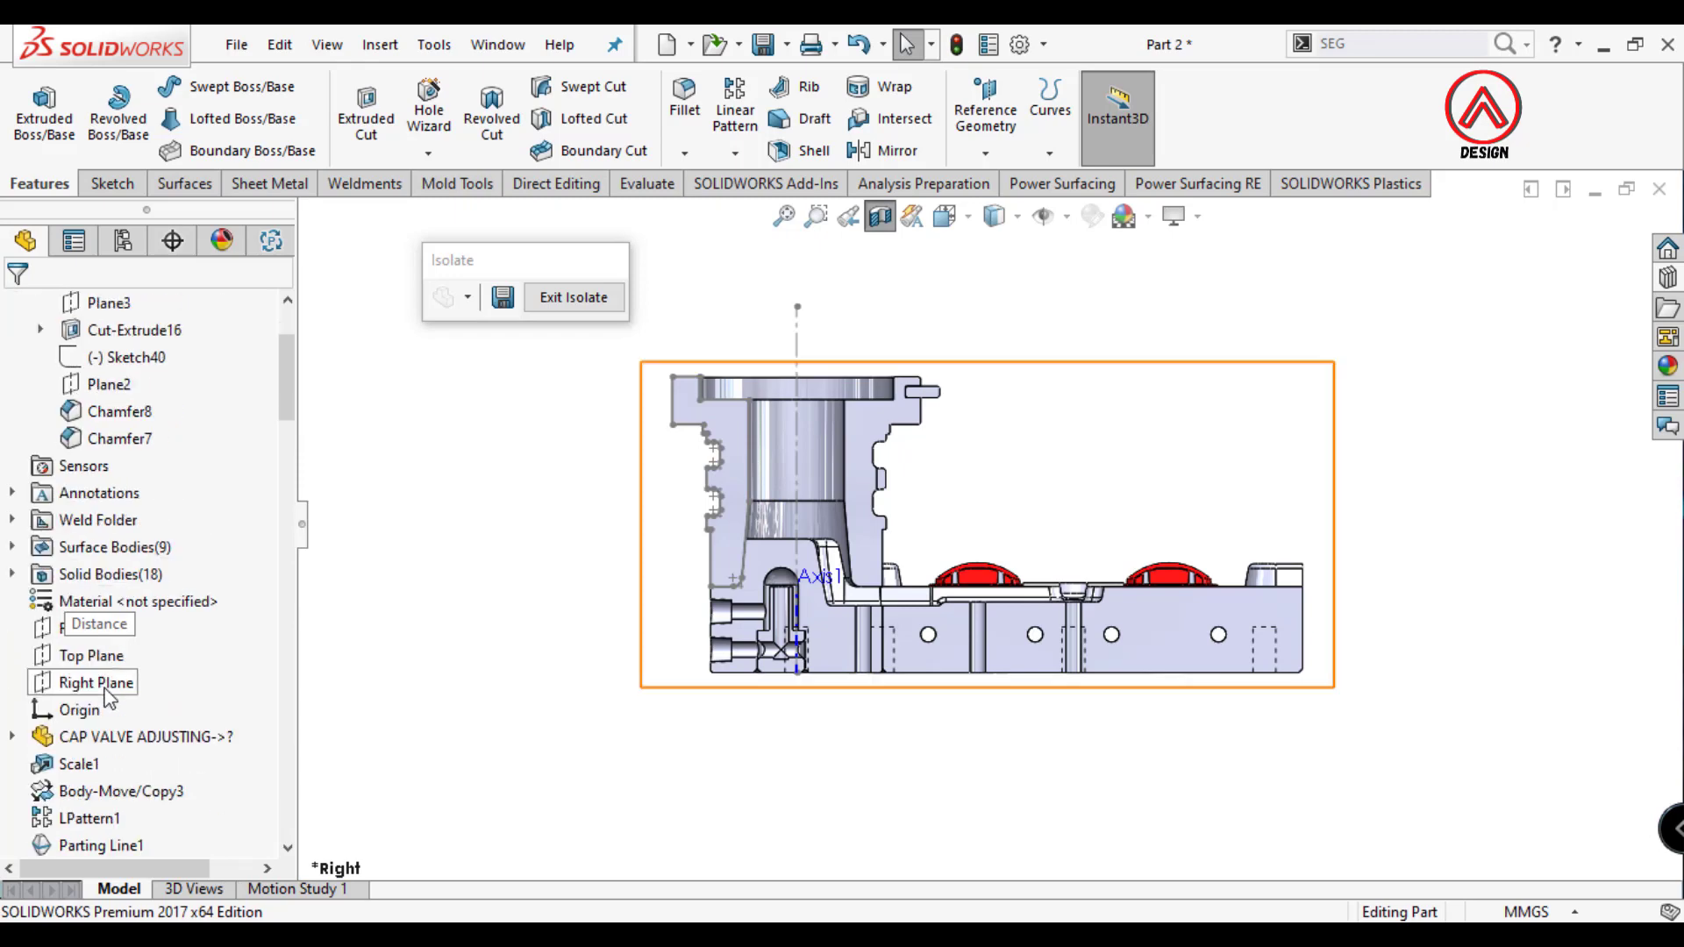
left_click(106, 689)
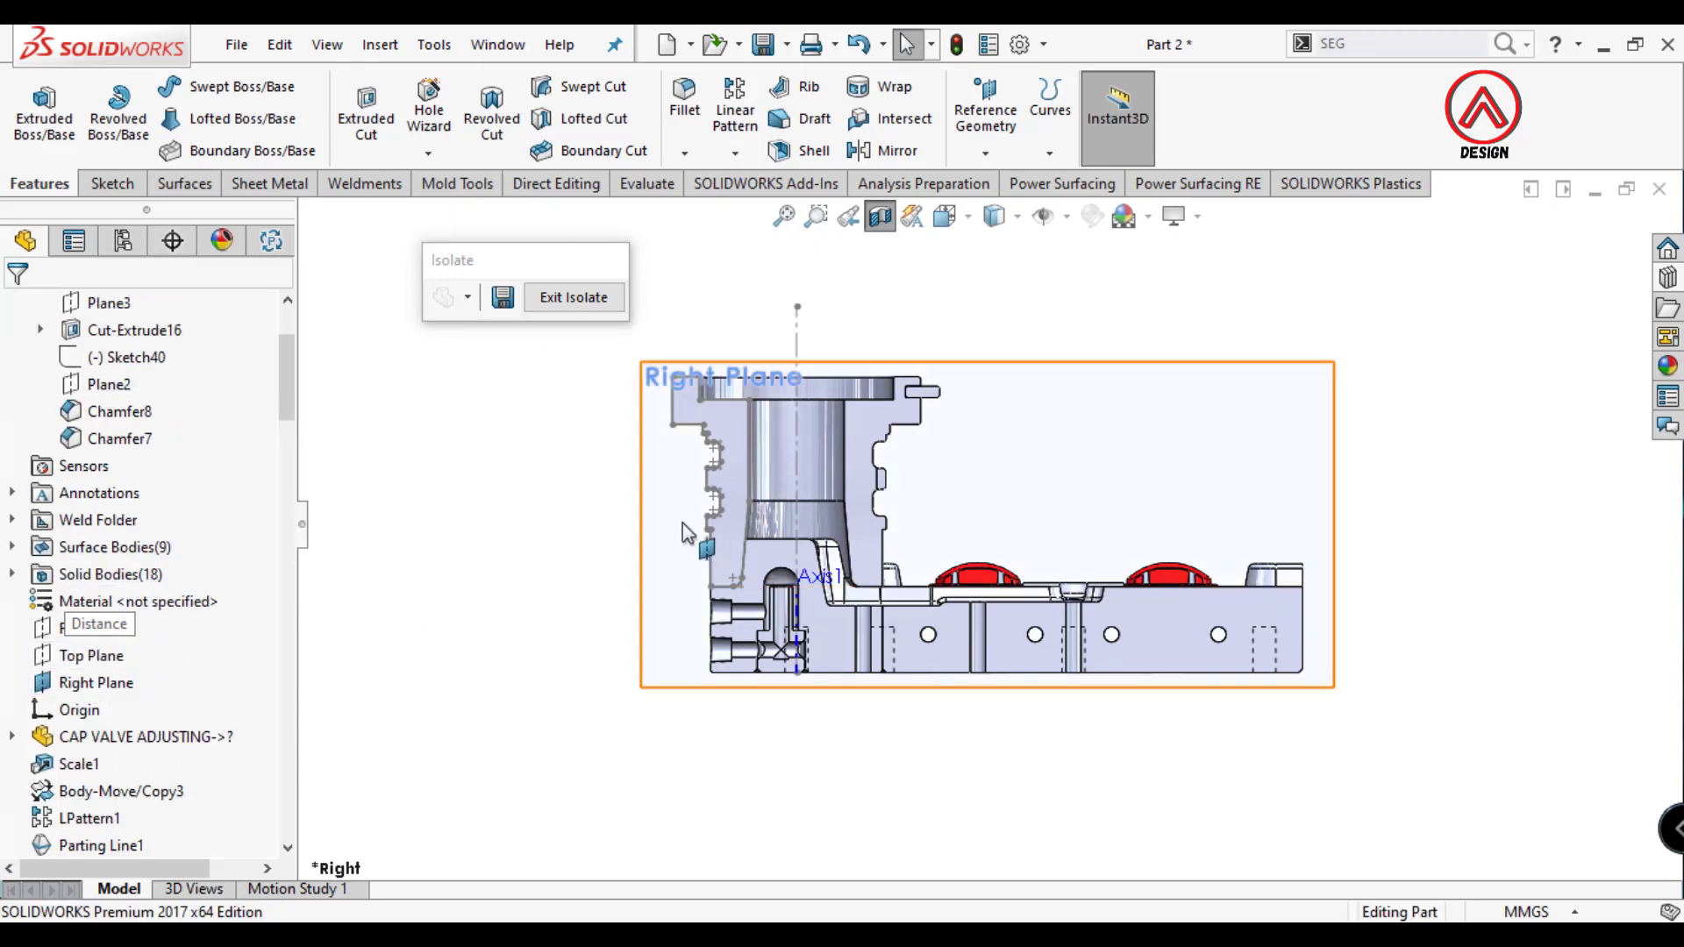
Start a sketch on Right Plane and draw a construction centreline along the collar axis.
left_click(185, 87)
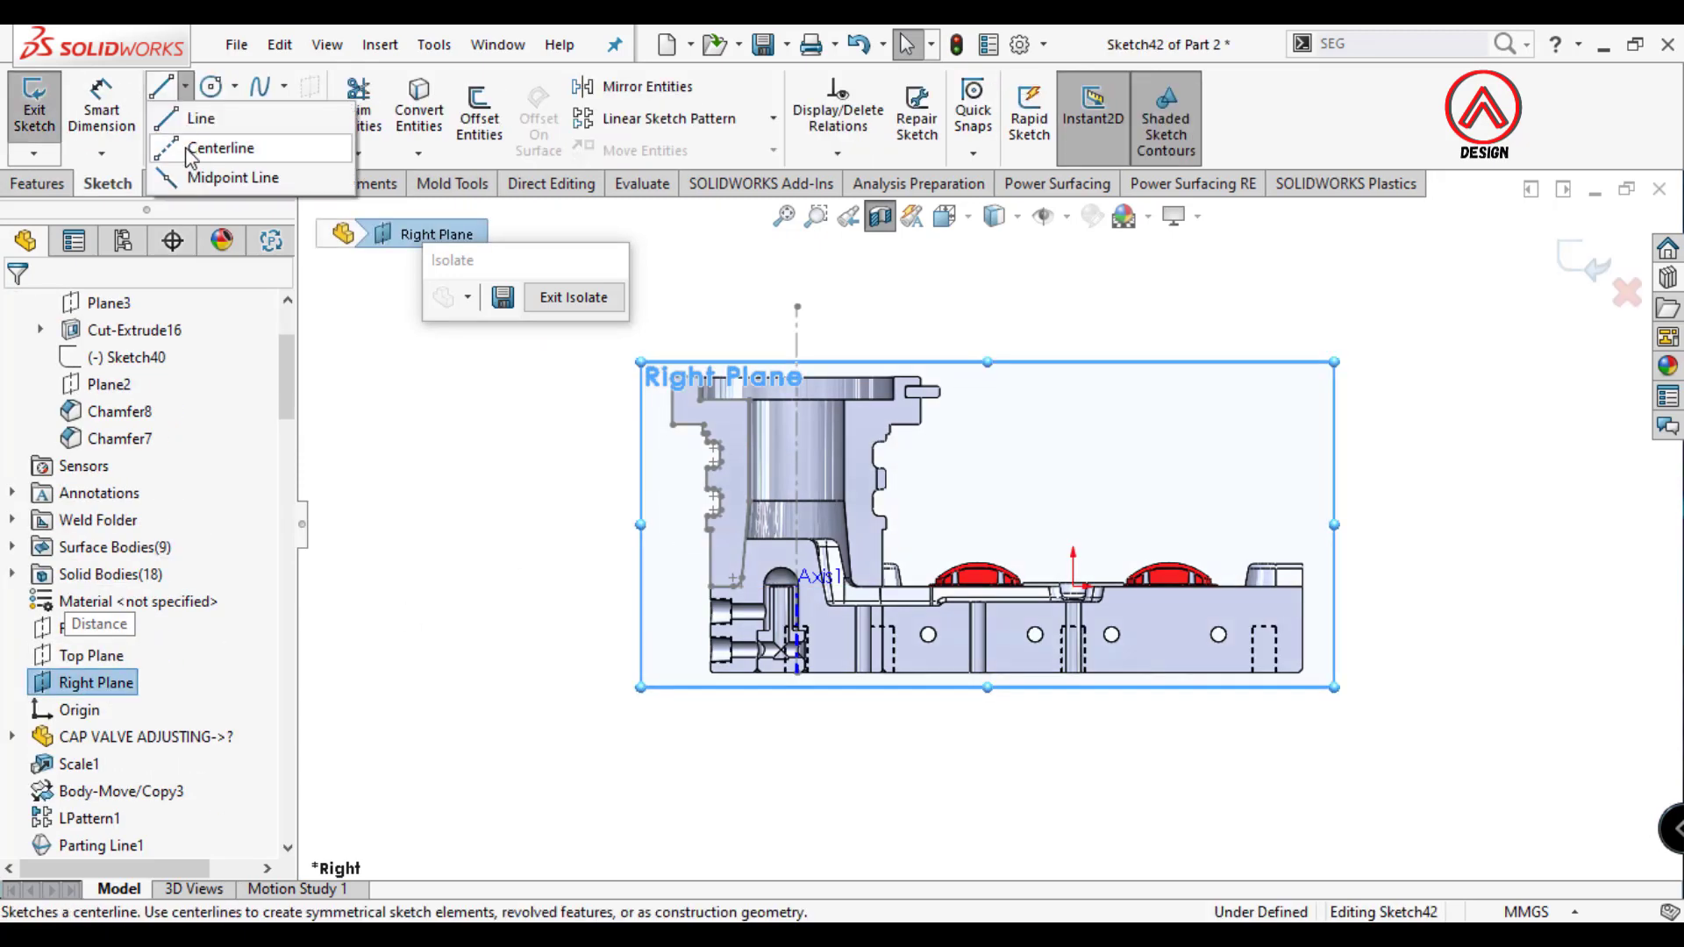
left_click(233, 150)
left_click(794, 671)
scroll(824, 491, "up", 1)
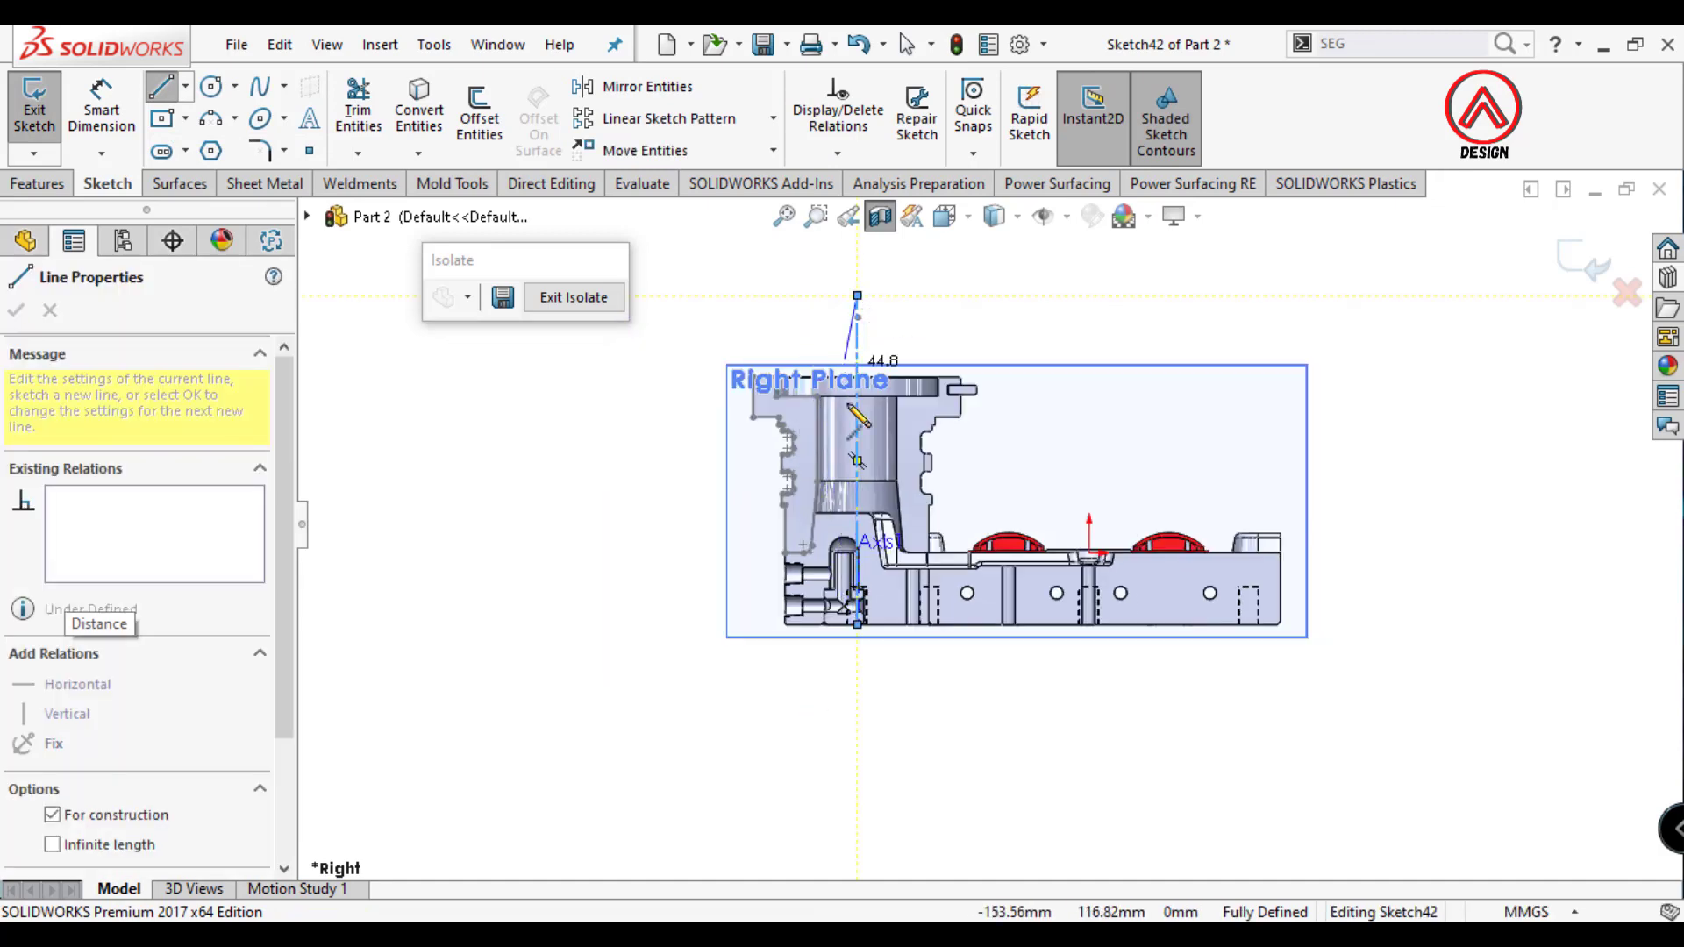
key("Escape")
scroll(847, 443, "down", 5)
Draw a corner rectangle beside the collar.
left_click(161, 128)
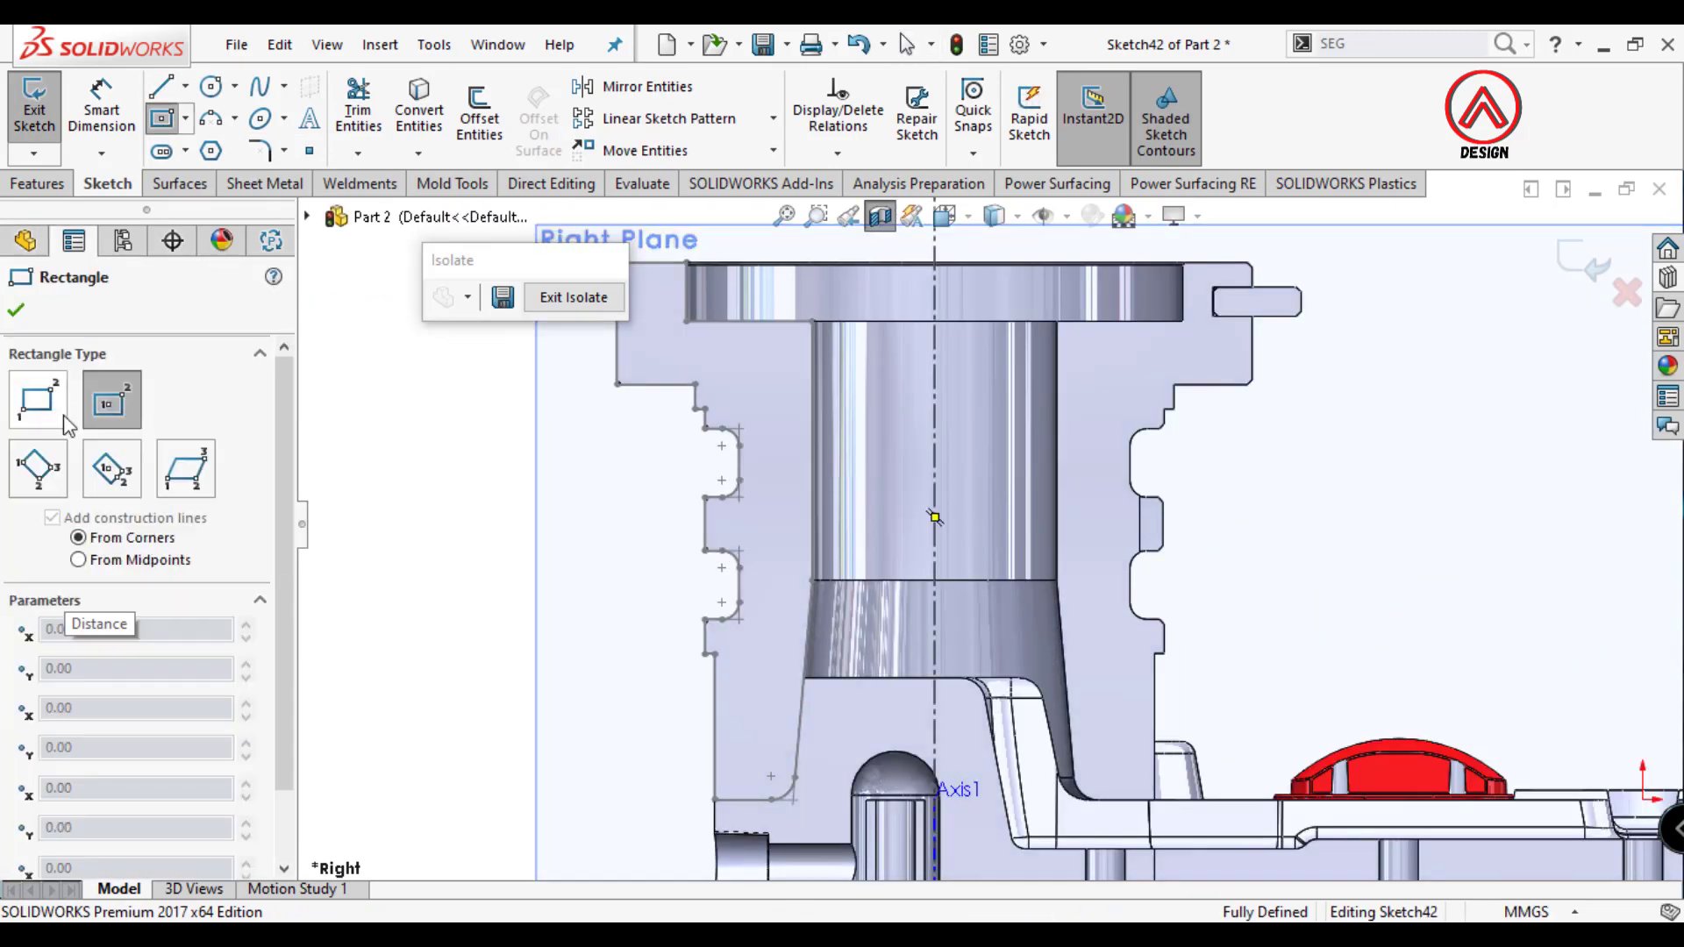
scroll(700, 434, "down", 4)
left_click(725, 372)
scroll(983, 526, "up", 3)
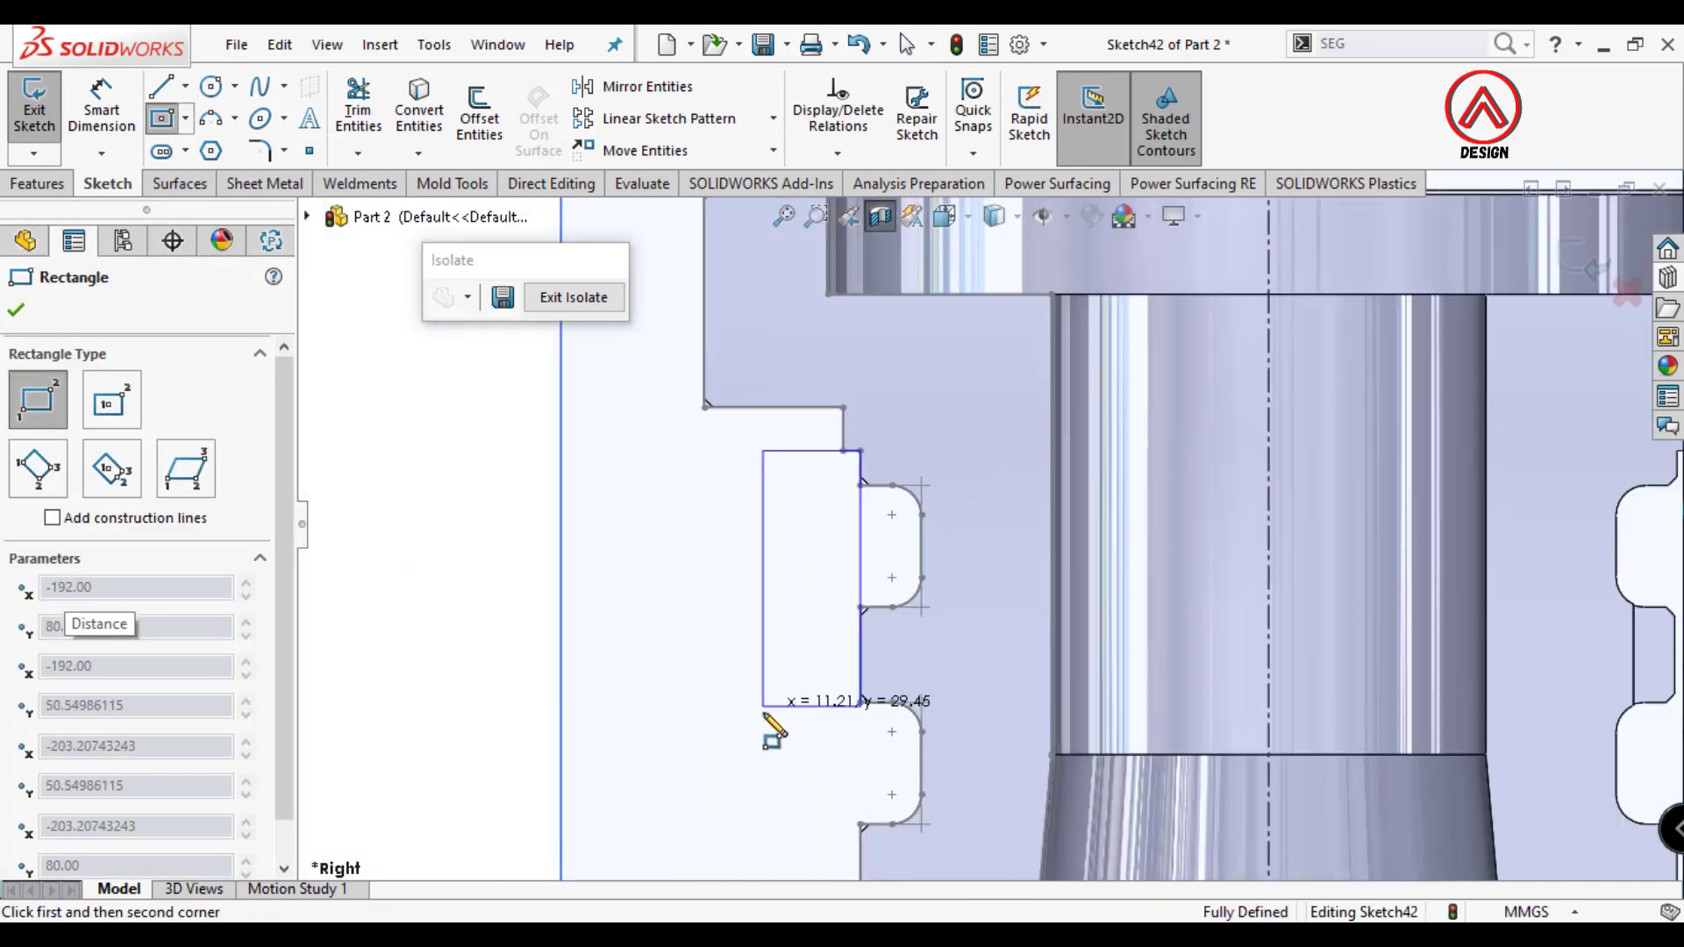
left_click(842, 775)
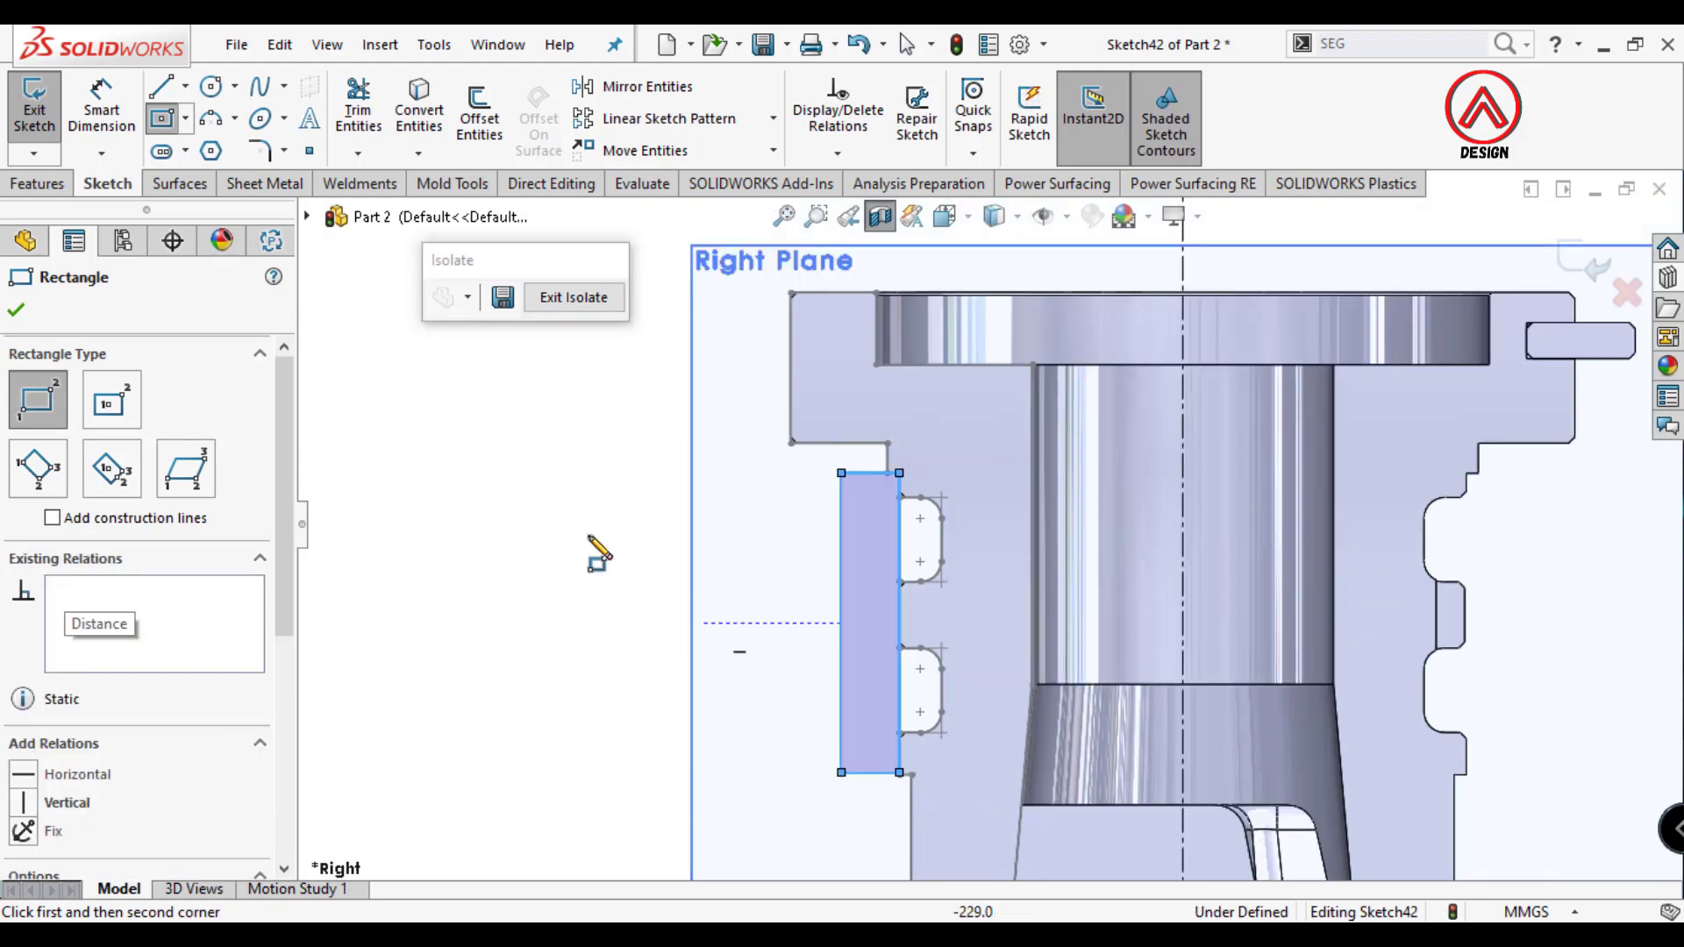
Dimension the rectangle's left edge to the centreline as a 114 diameter.
left_click(101, 114)
left_click(841, 614)
left_click(1181, 518)
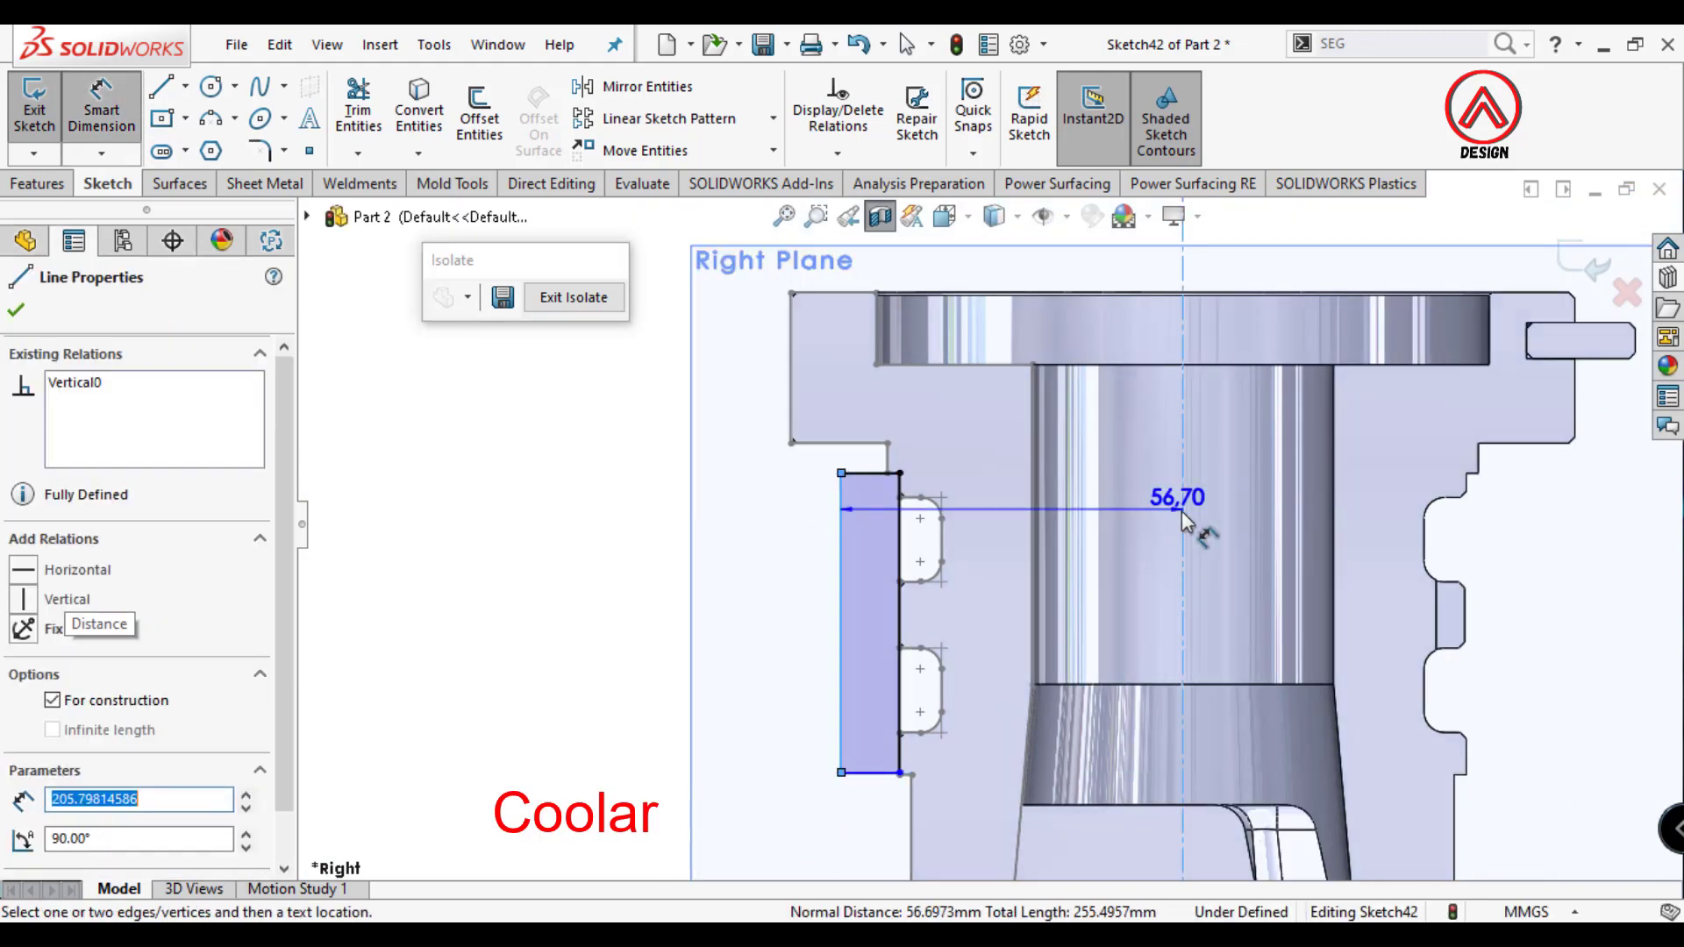
left_click(1133, 296)
type("114")
key("Return")
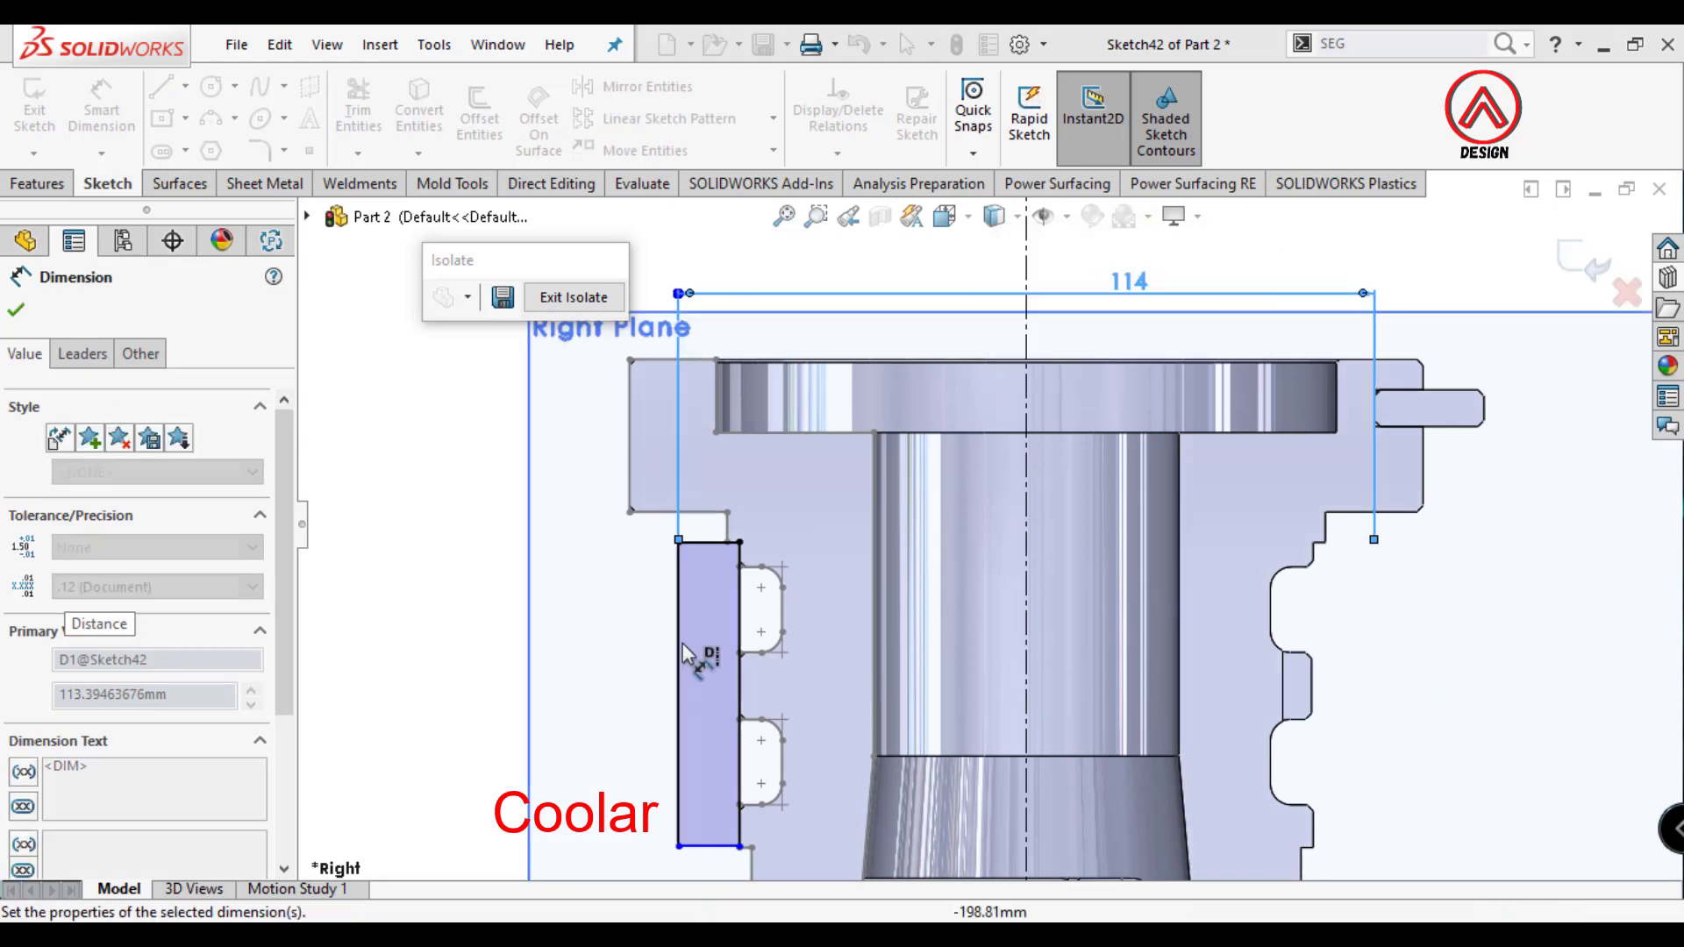
scroll(846, 734, "down", 3)
scroll(884, 614, "down", 2)
key("Escape")
Snap the rectangle's lower corner onto the part's step corner.
left_click_drag(878, 589, 877, 654)
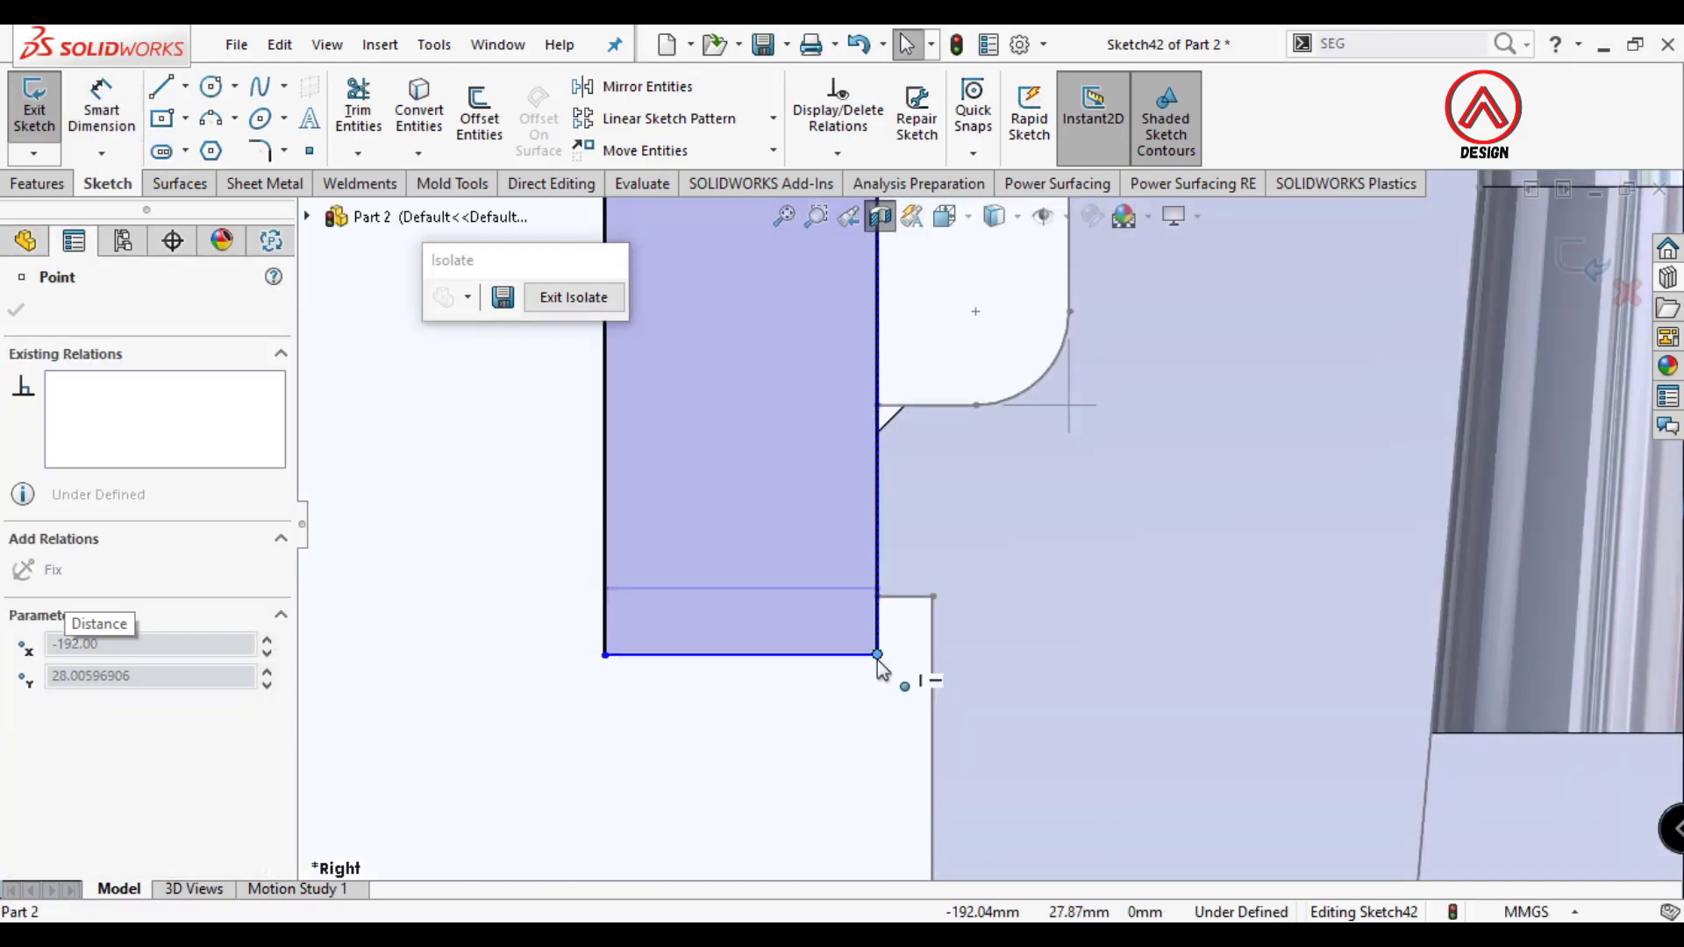
left_click_drag(882, 596, 877, 596)
scroll(882, 596, "up", 3)
scroll(1035, 433, "up", 2)
scroll(1035, 433, "down", 2)
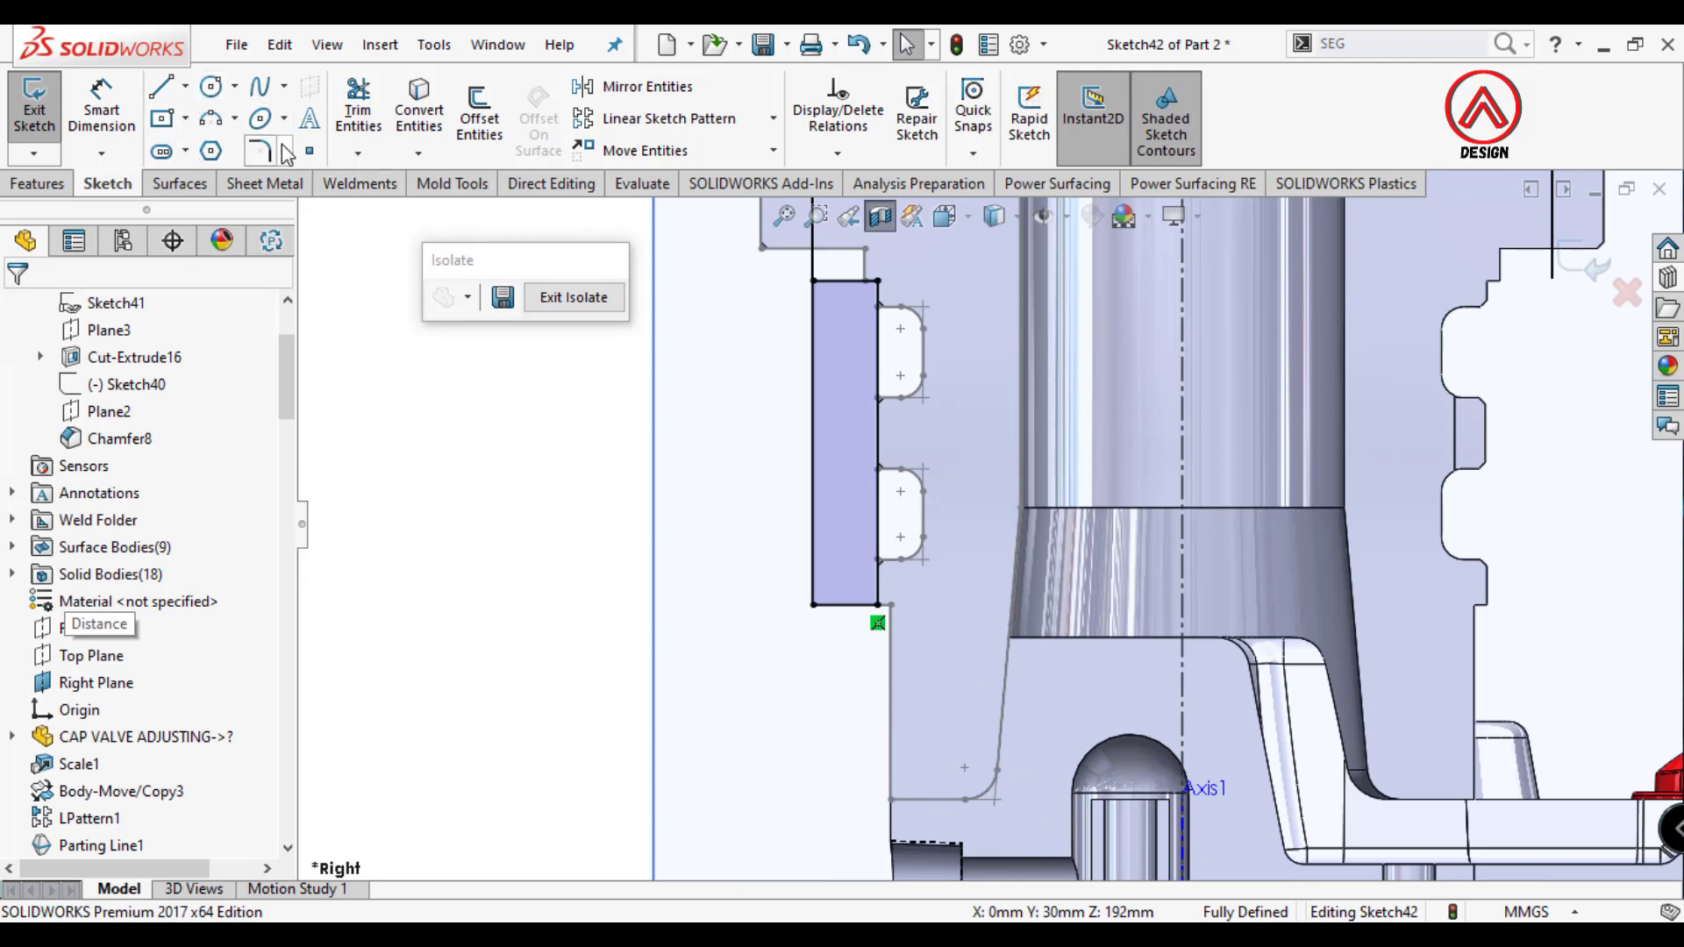
Add a 2 mm sketch chamfer at the rectangle's lower-right corner.
left_click(284, 151)
left_click(337, 210)
scroll(891, 618, "down", 3)
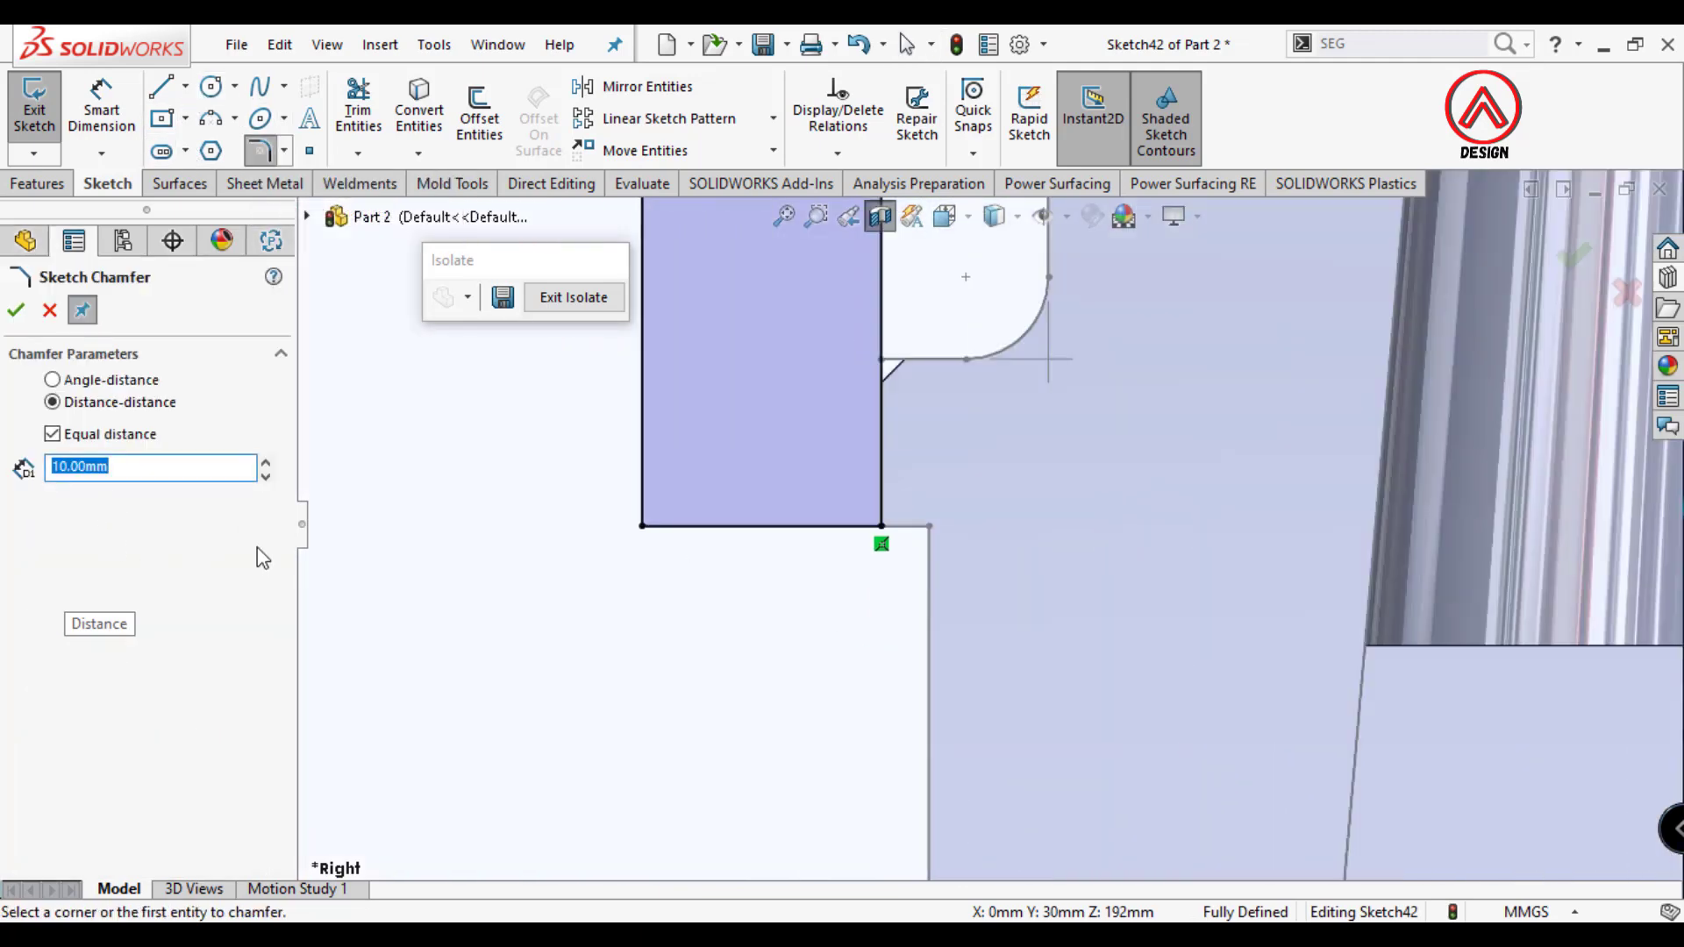
left_click(846, 525)
left_click(882, 504)
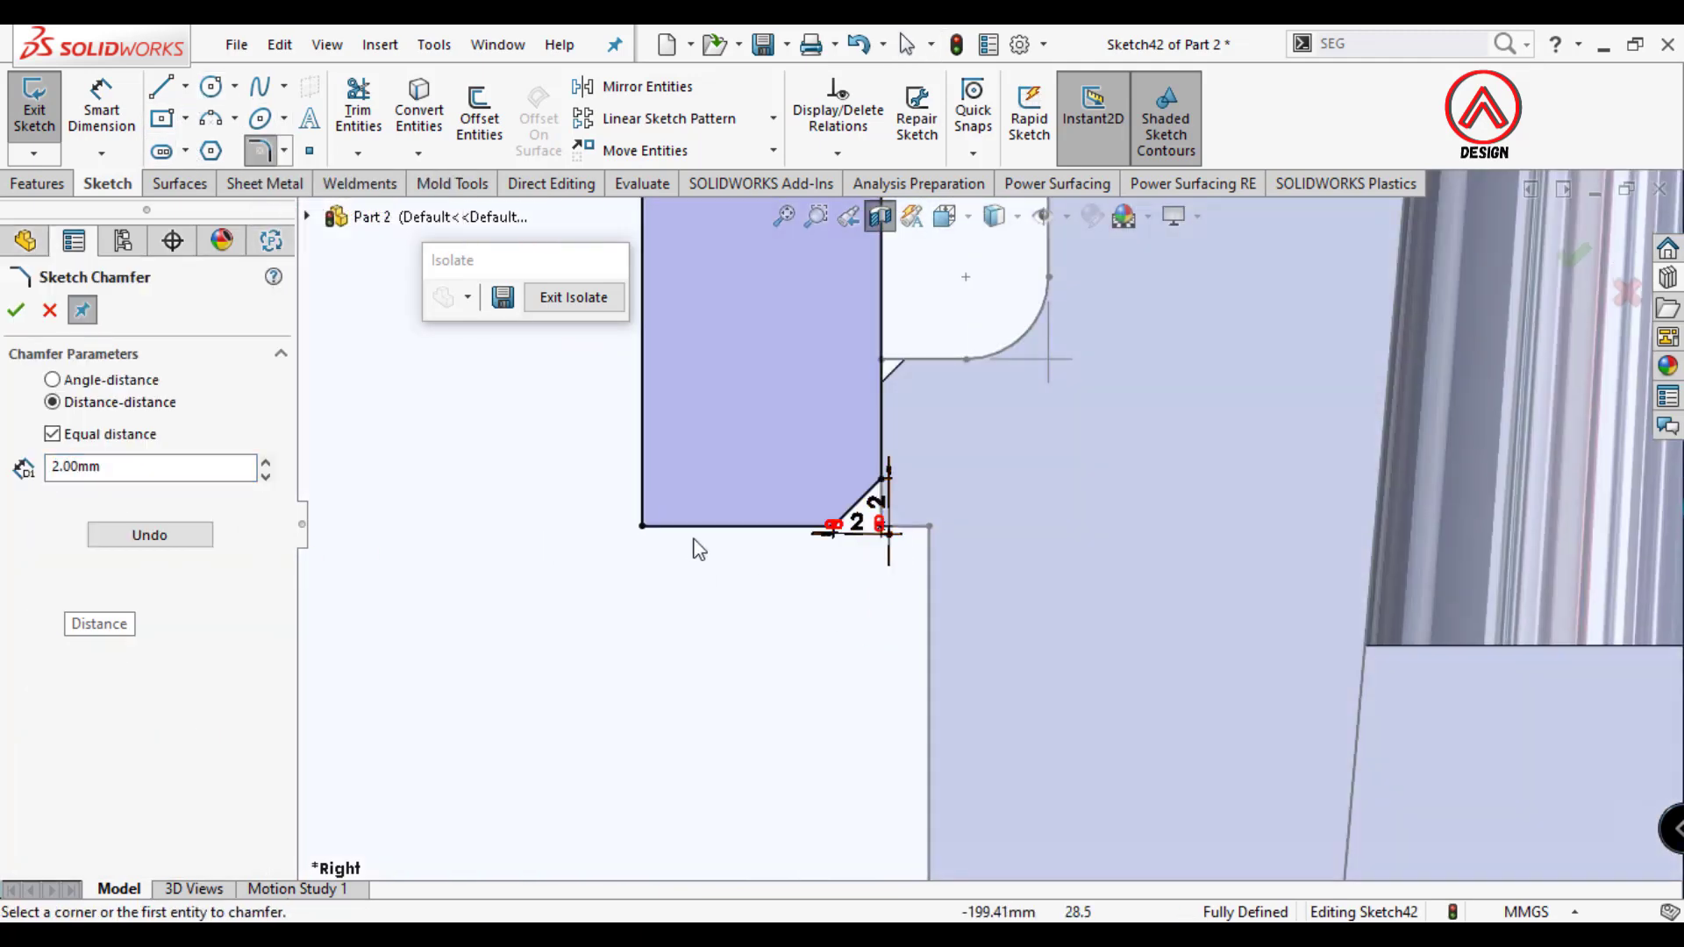
scroll(965, 614, "up", 3)
scroll(974, 526, "up", 2)
scroll(965, 303, "down", 3)
scroll(1007, 714, "up", 2)
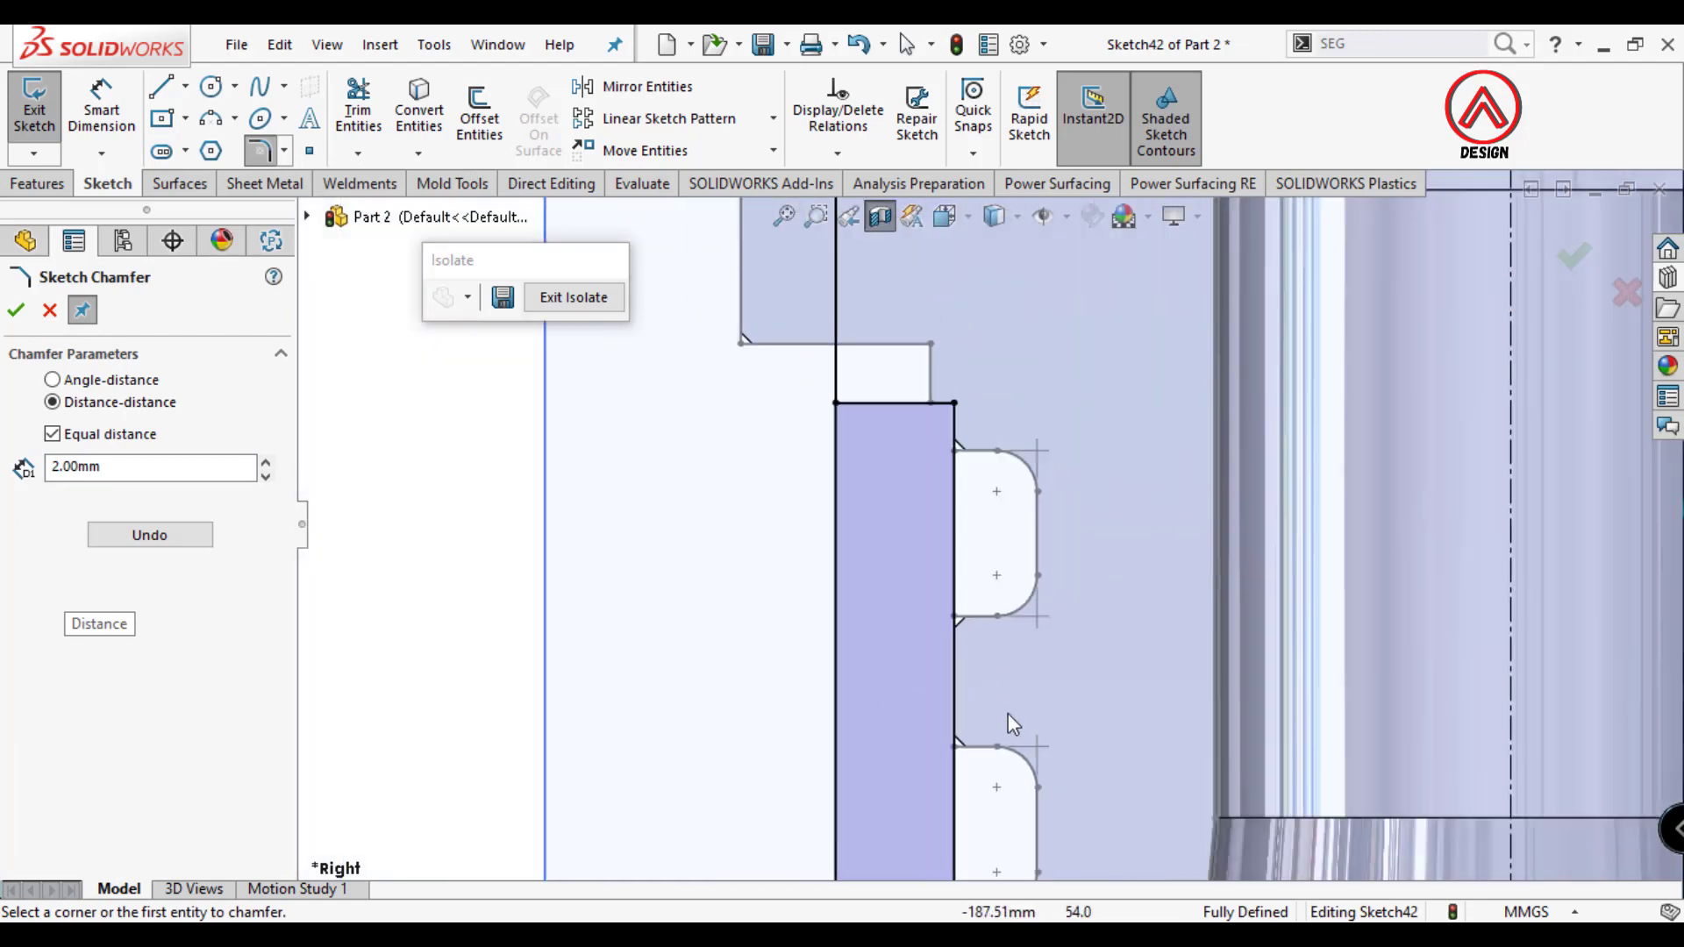
scroll(996, 733, "down", 2)
scroll(974, 685, "down", 2)
left_click(16, 310)
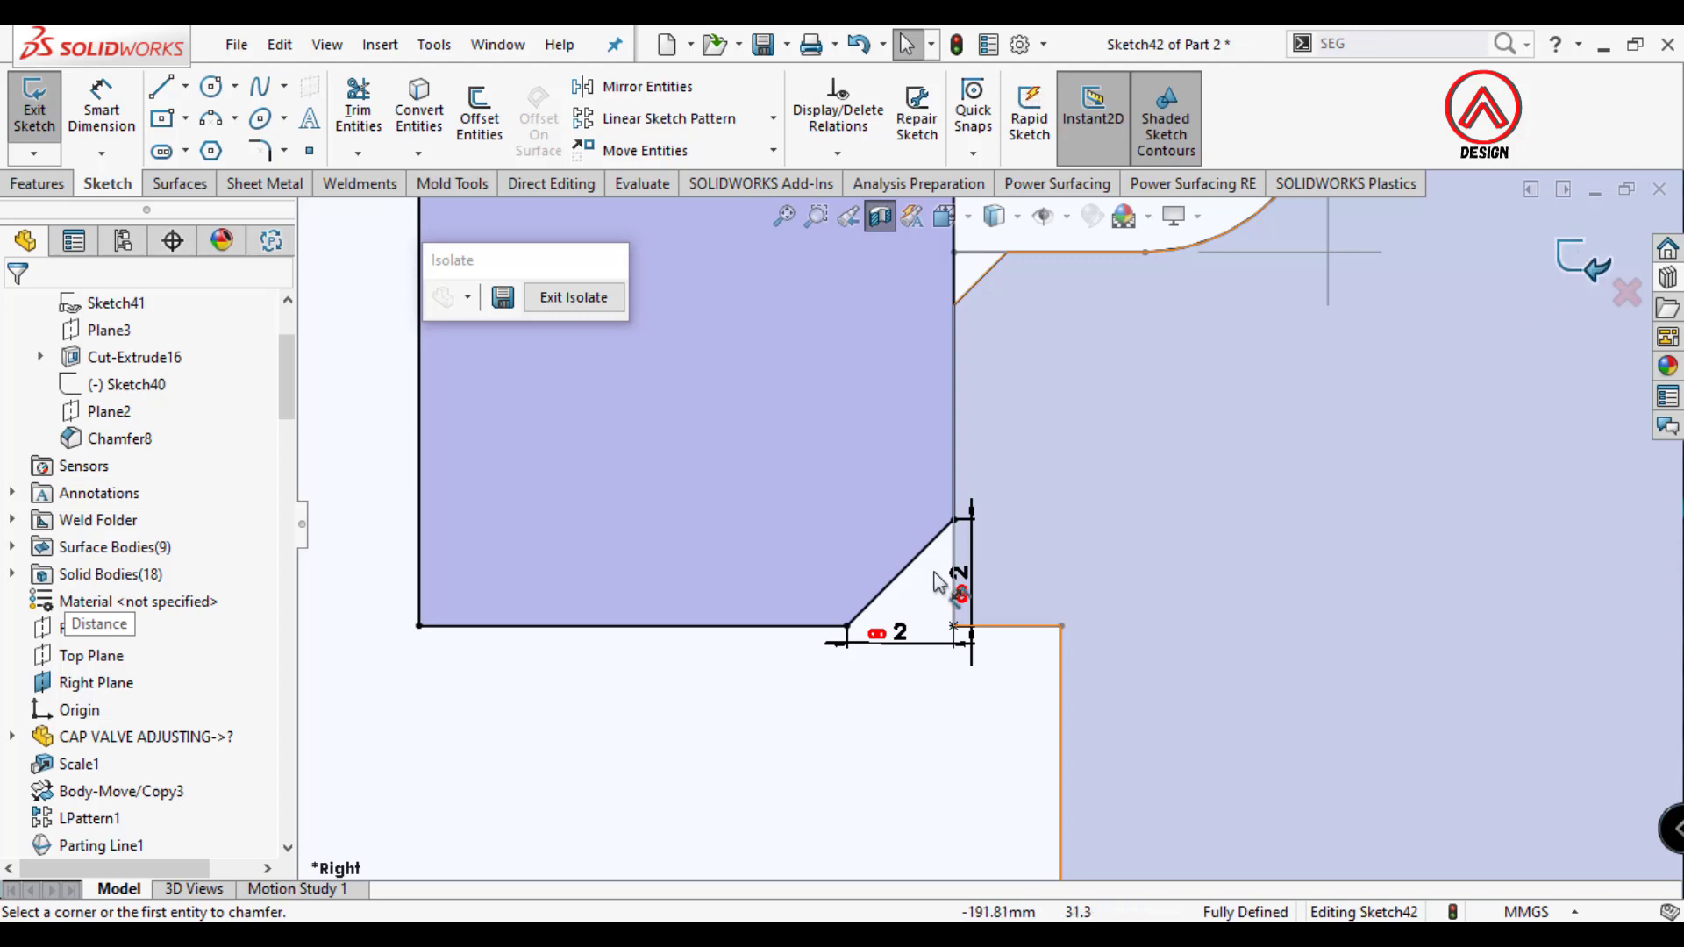
Start a Revolve of the sketch around the centreline.
scroll(985, 526, "up", 1)
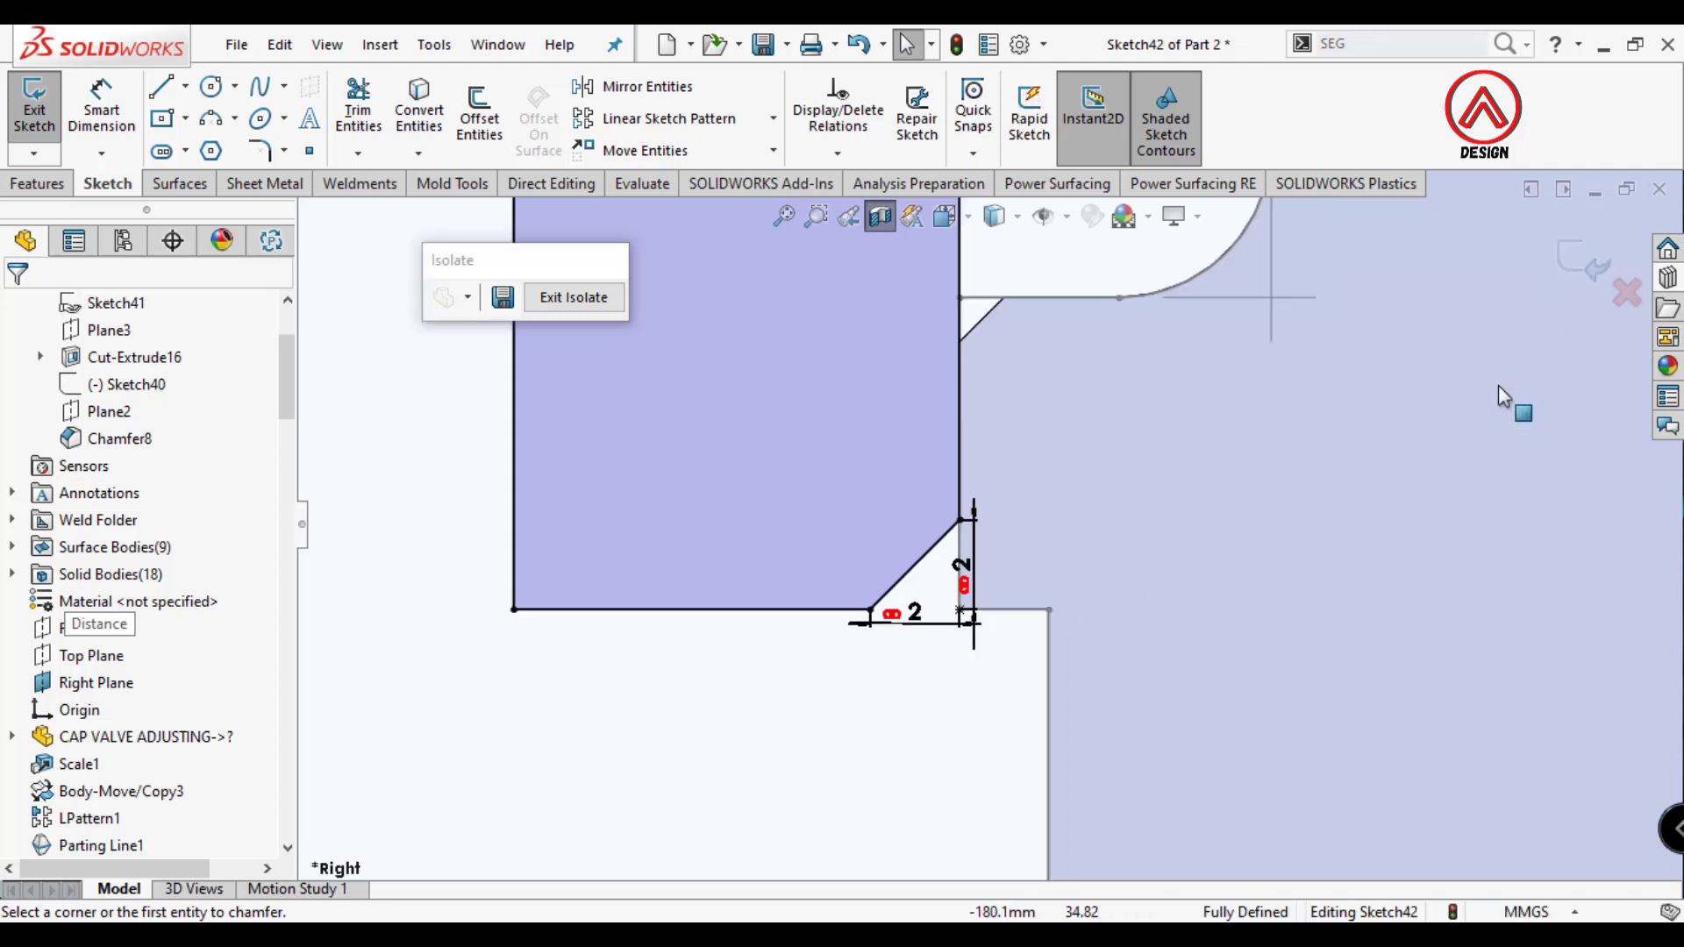
left_click(32, 184)
left_click(118, 119)
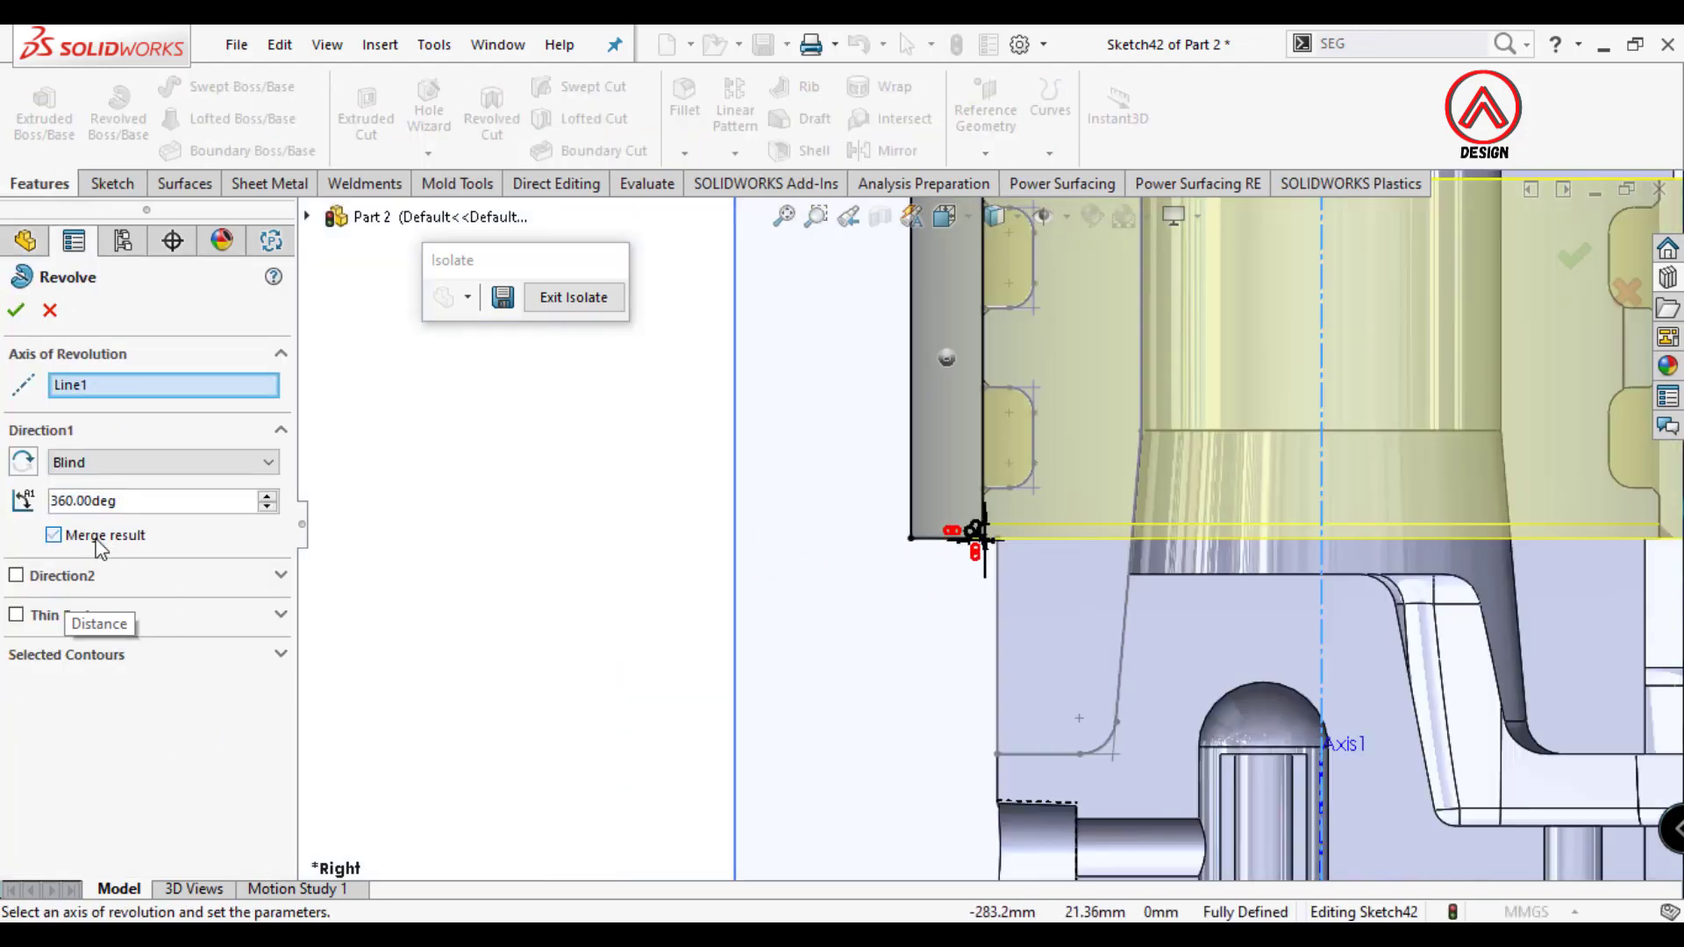
Revolve the profile 360° as a separate body with Merge result unchecked.
left_click(98, 539)
scroll(886, 540, "up", 5)
scroll(886, 540, "down", 2)
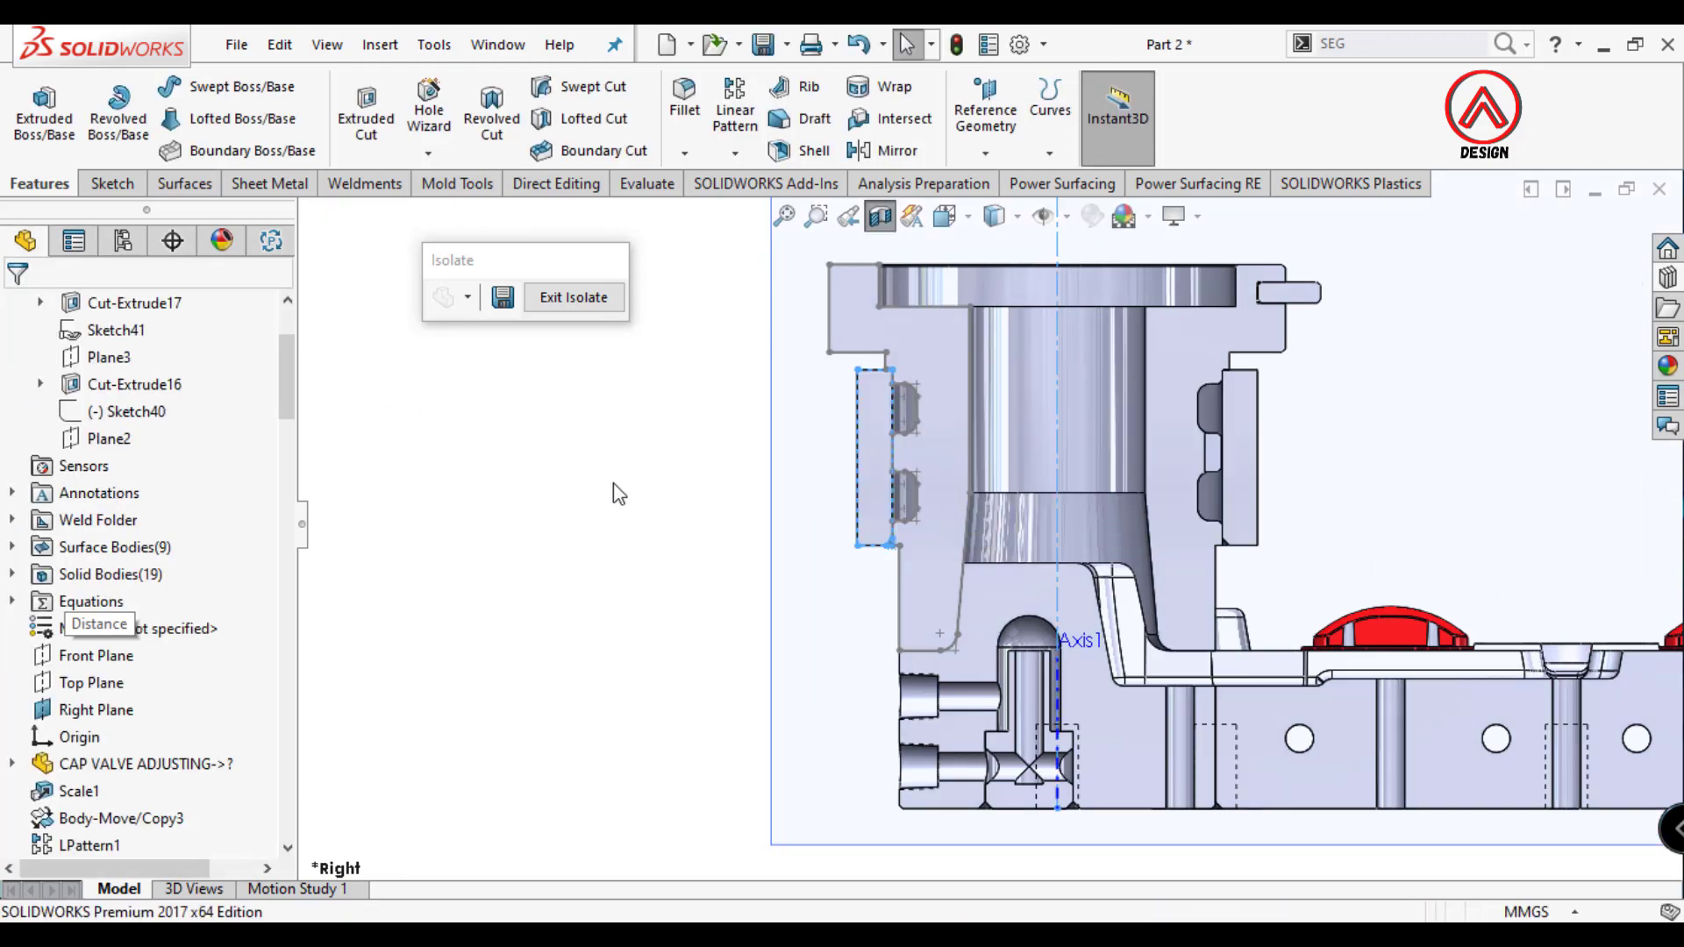
scroll(928, 458, "down", 1)
Orbit to inspect the chamfered ring, then bring up the Weldments tool-group list.
mouse_move(928, 458)
middle_mouse_down()
mouse_move(909, 434)
mouse_move(965, 412)
middle_mouse_up()
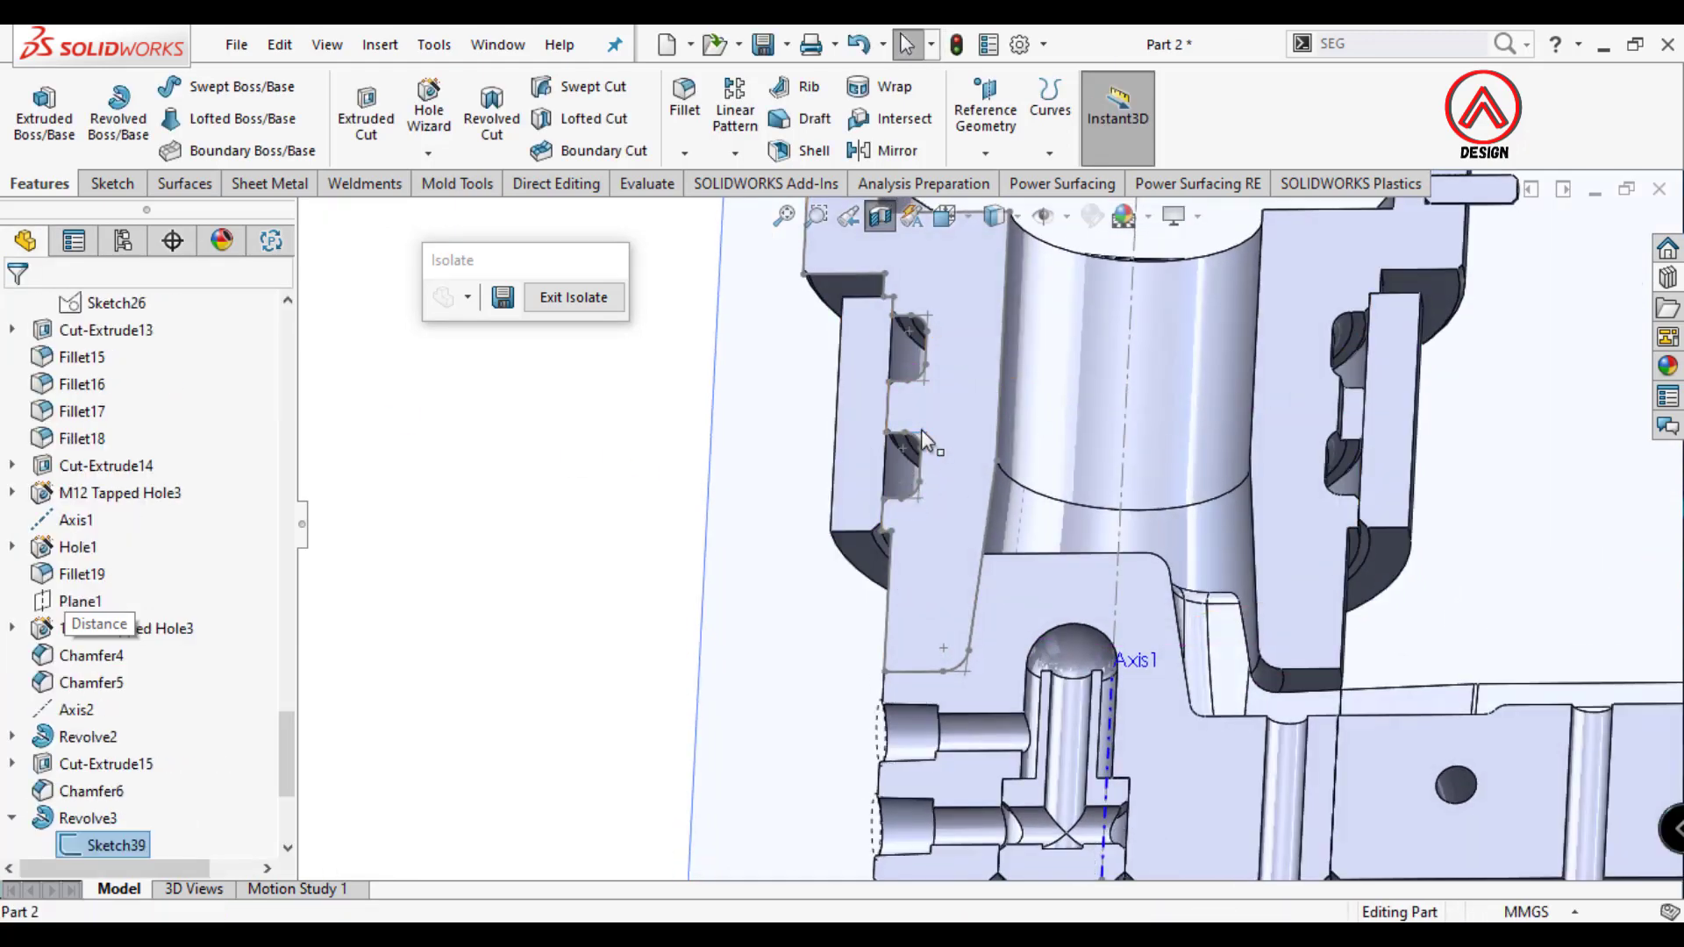
scroll(936, 485, "up", 3)
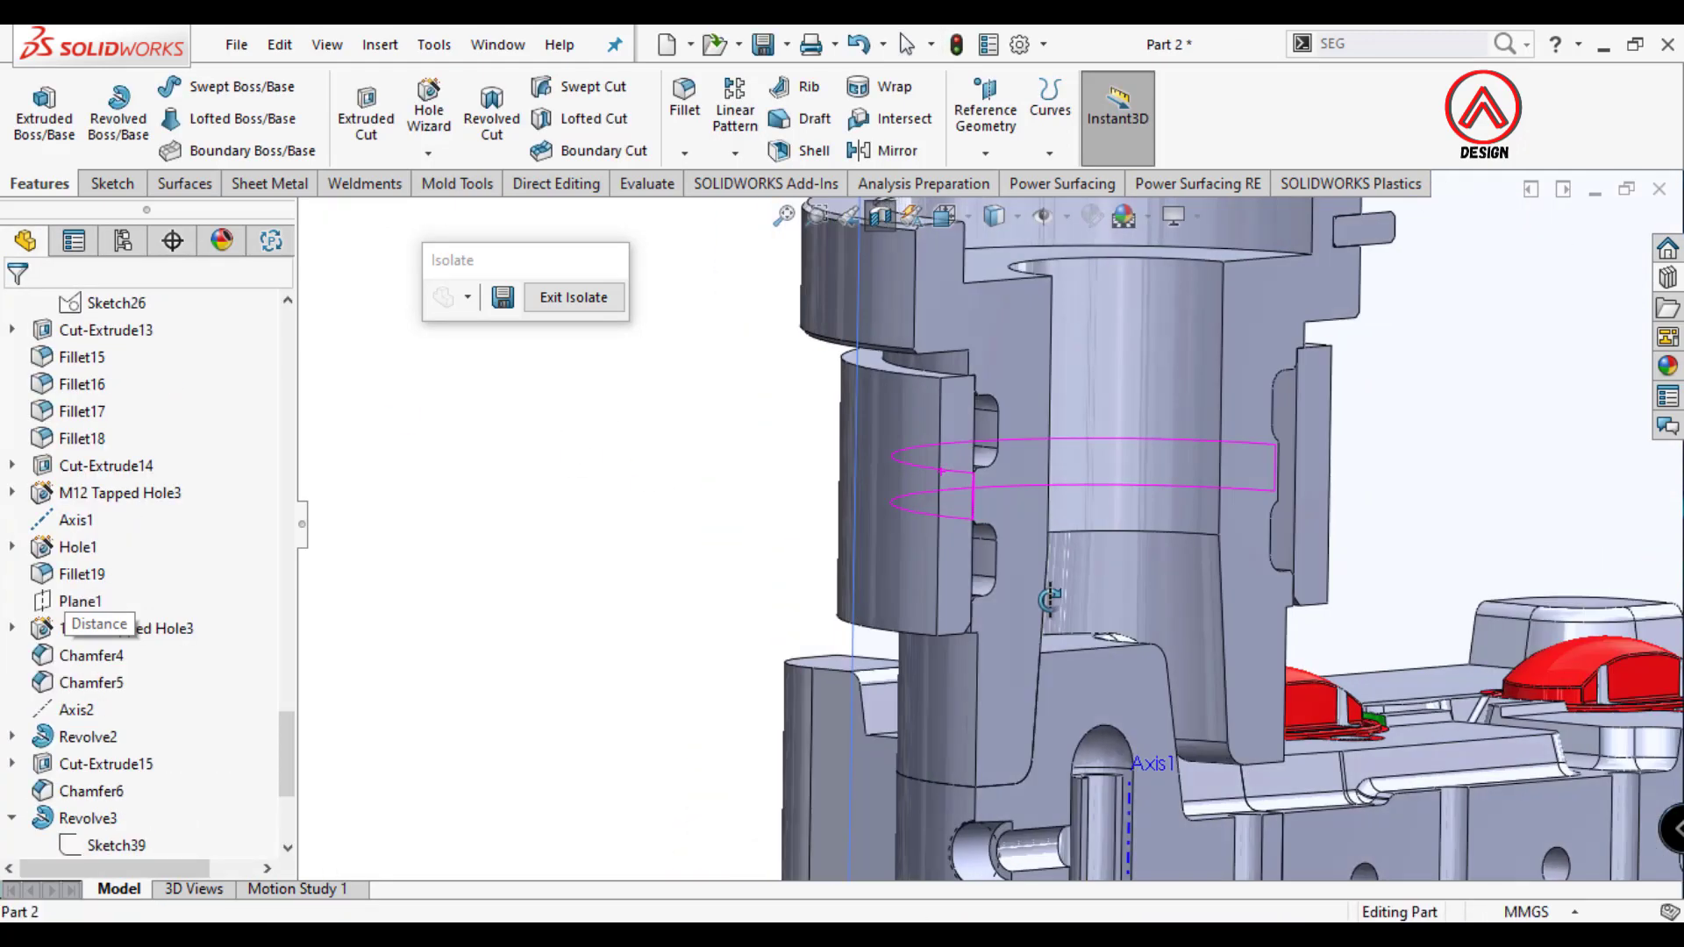
middle_click_drag(935, 485, 928, 436)
scroll(1014, 470, "down", 3)
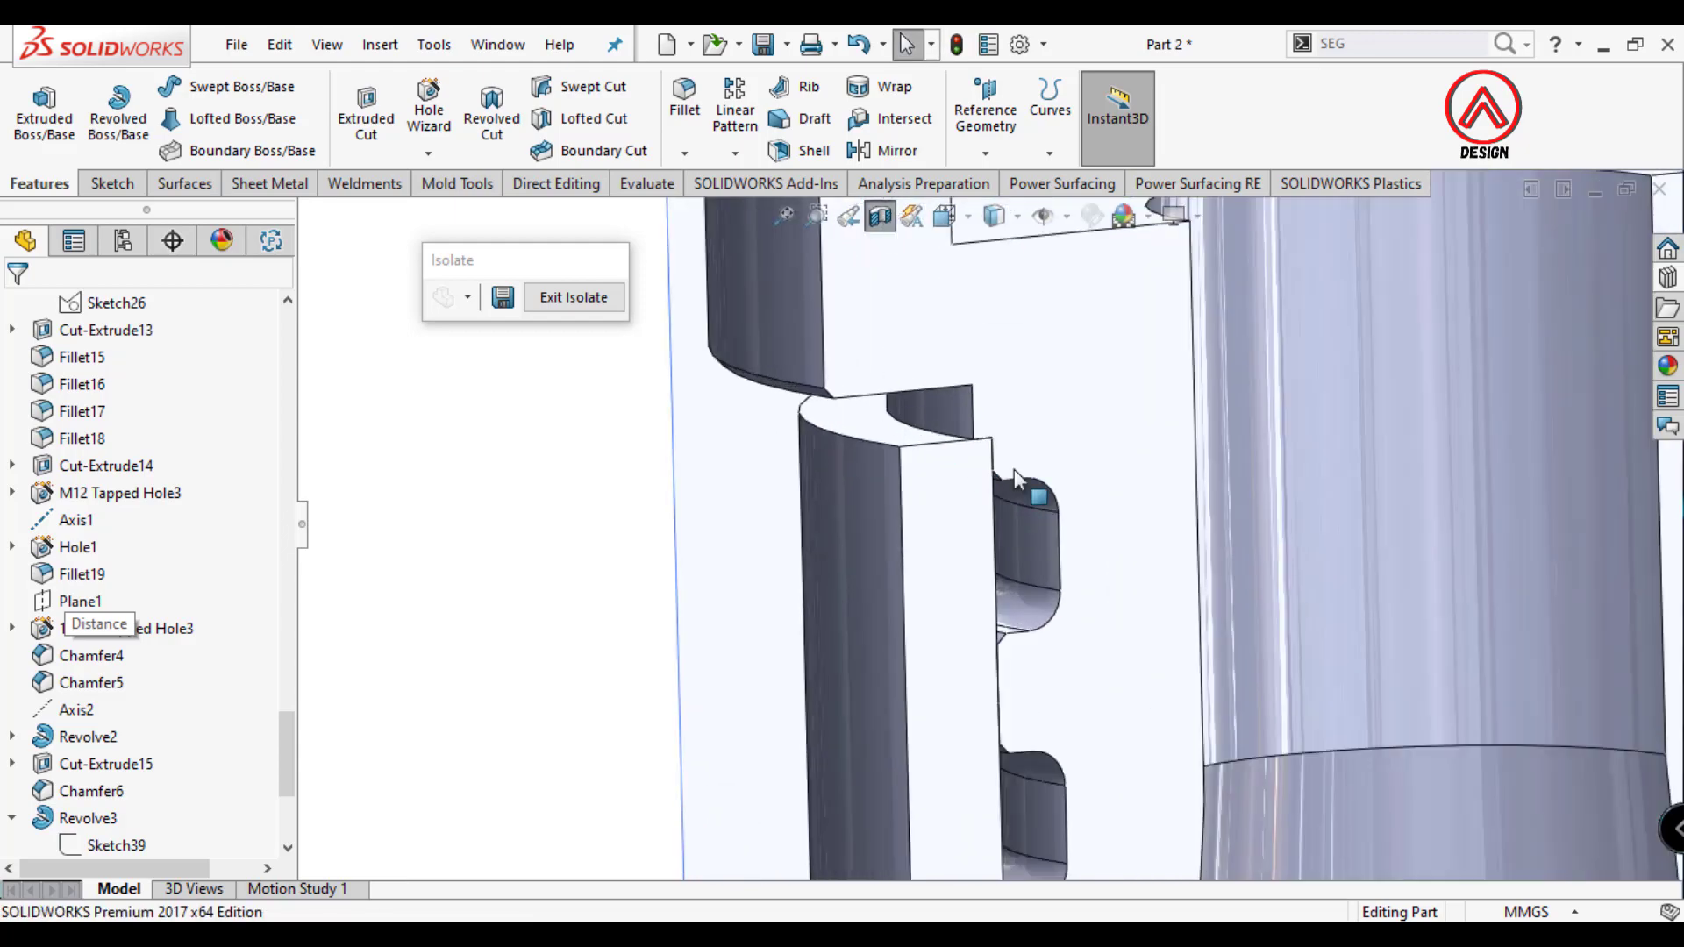
scroll(975, 472, "up", 2)
scroll(1013, 728, "down", 3)
scroll(630, 423, "down", 2)
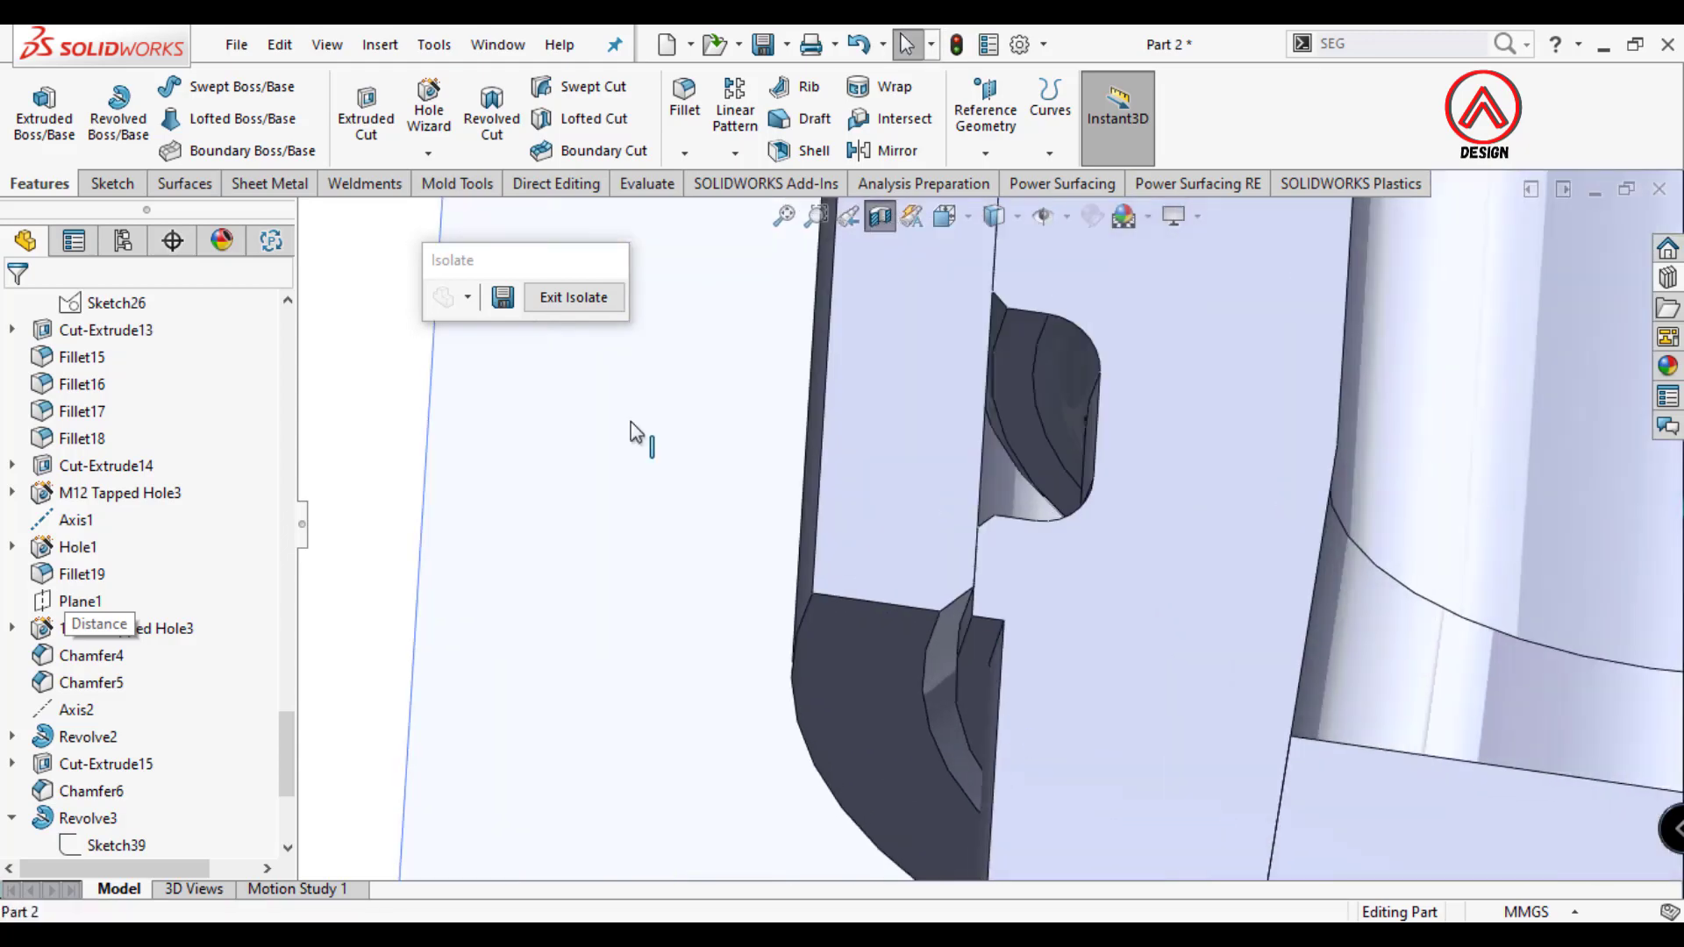
left_click(392, 195)
right_click(394, 193)
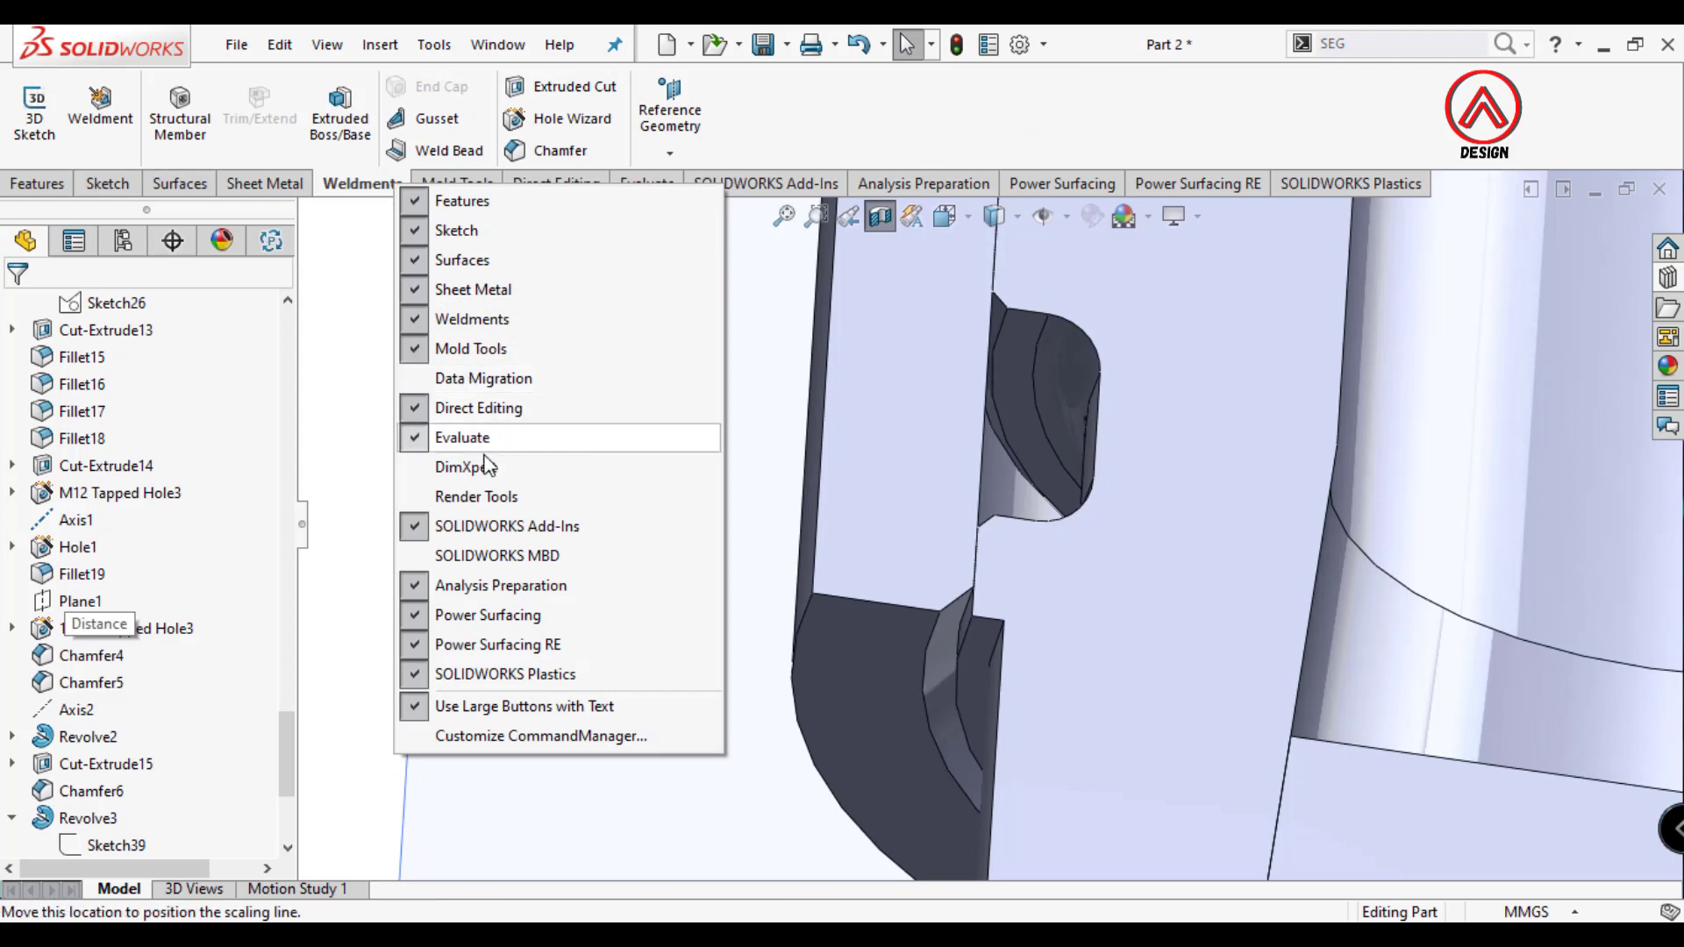
Add a 5 mm weld bead on the collar face.
left_click(664, 131)
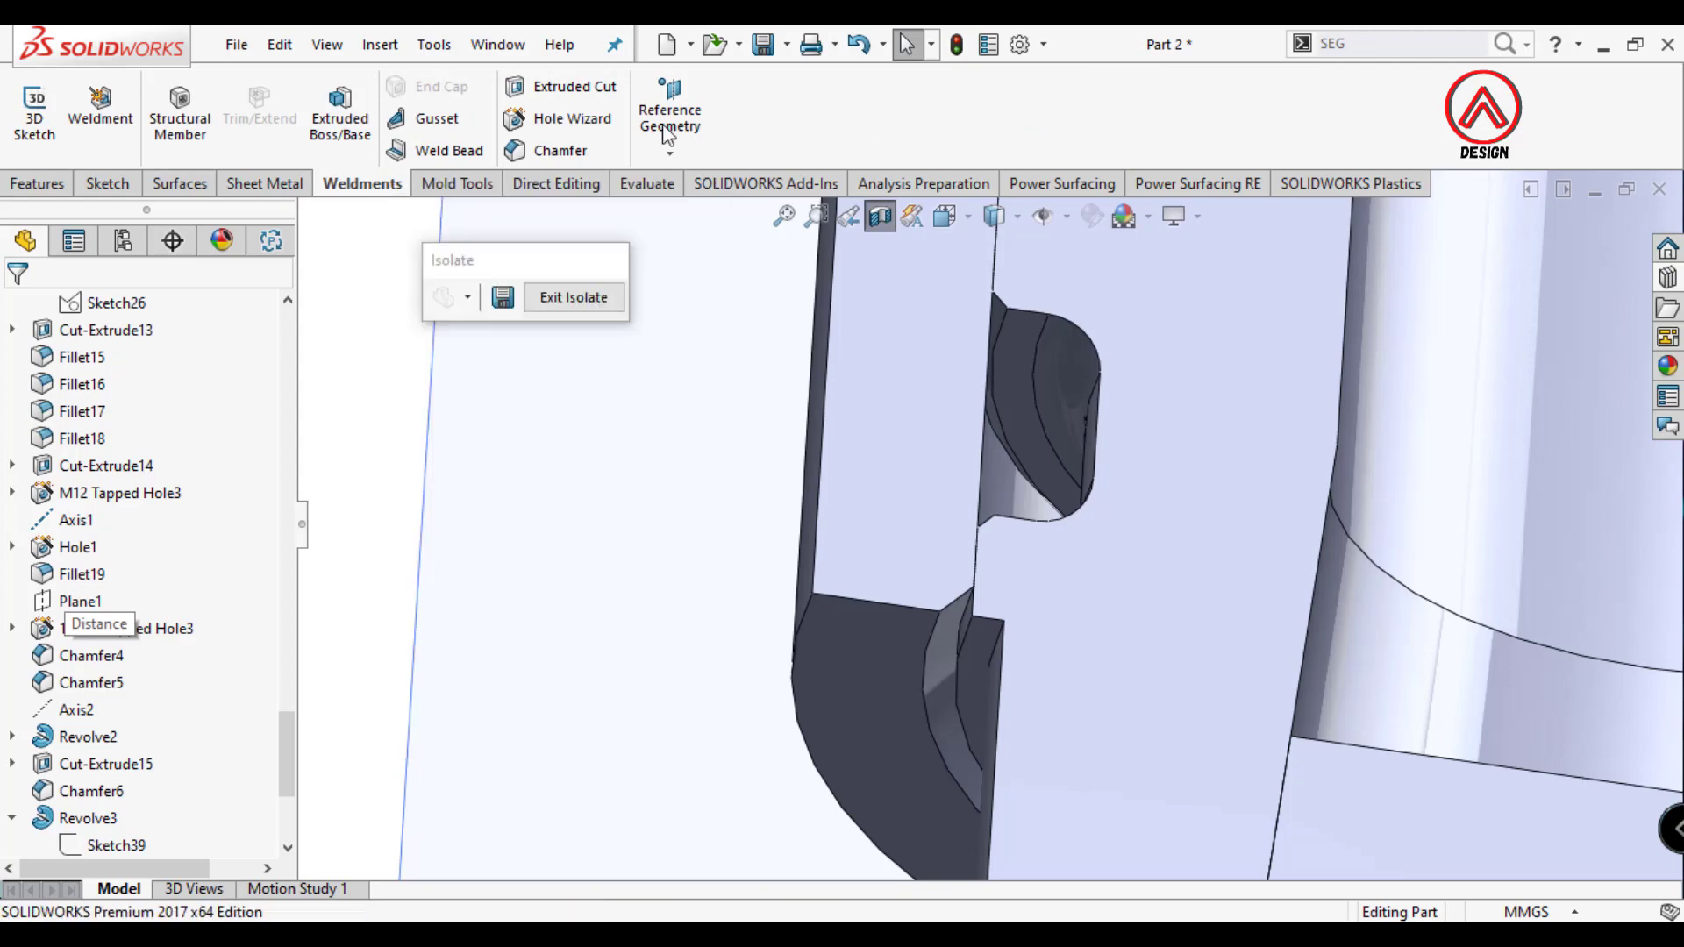
left_click(436, 156)
type("5")
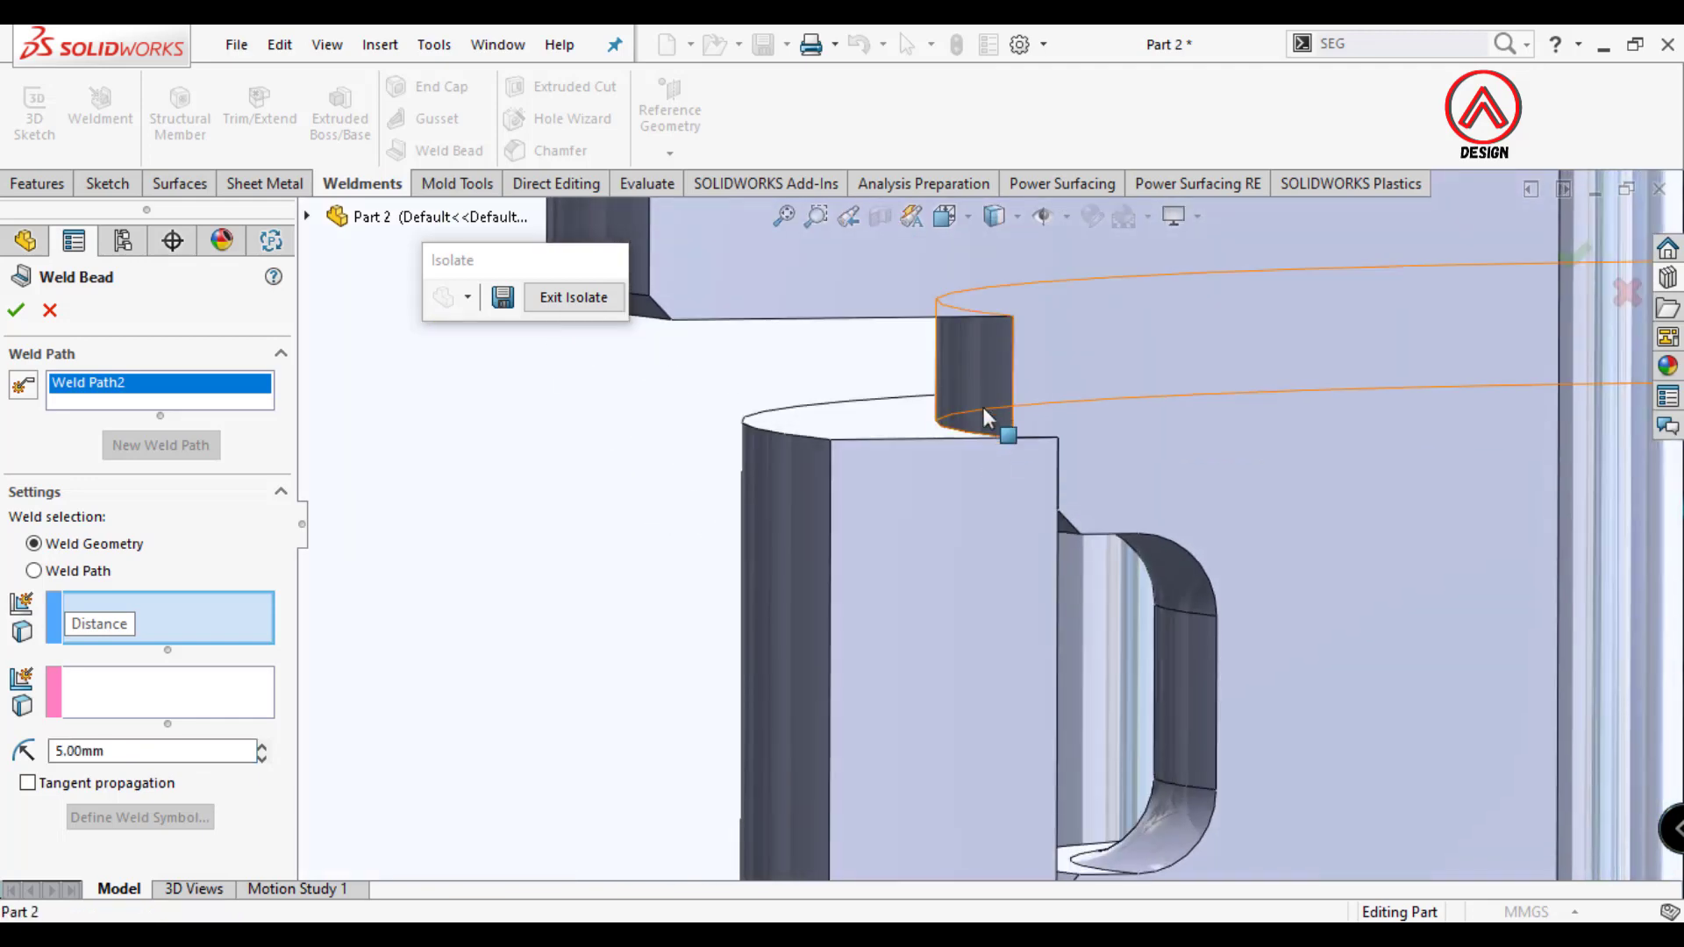
left_click(921, 434)
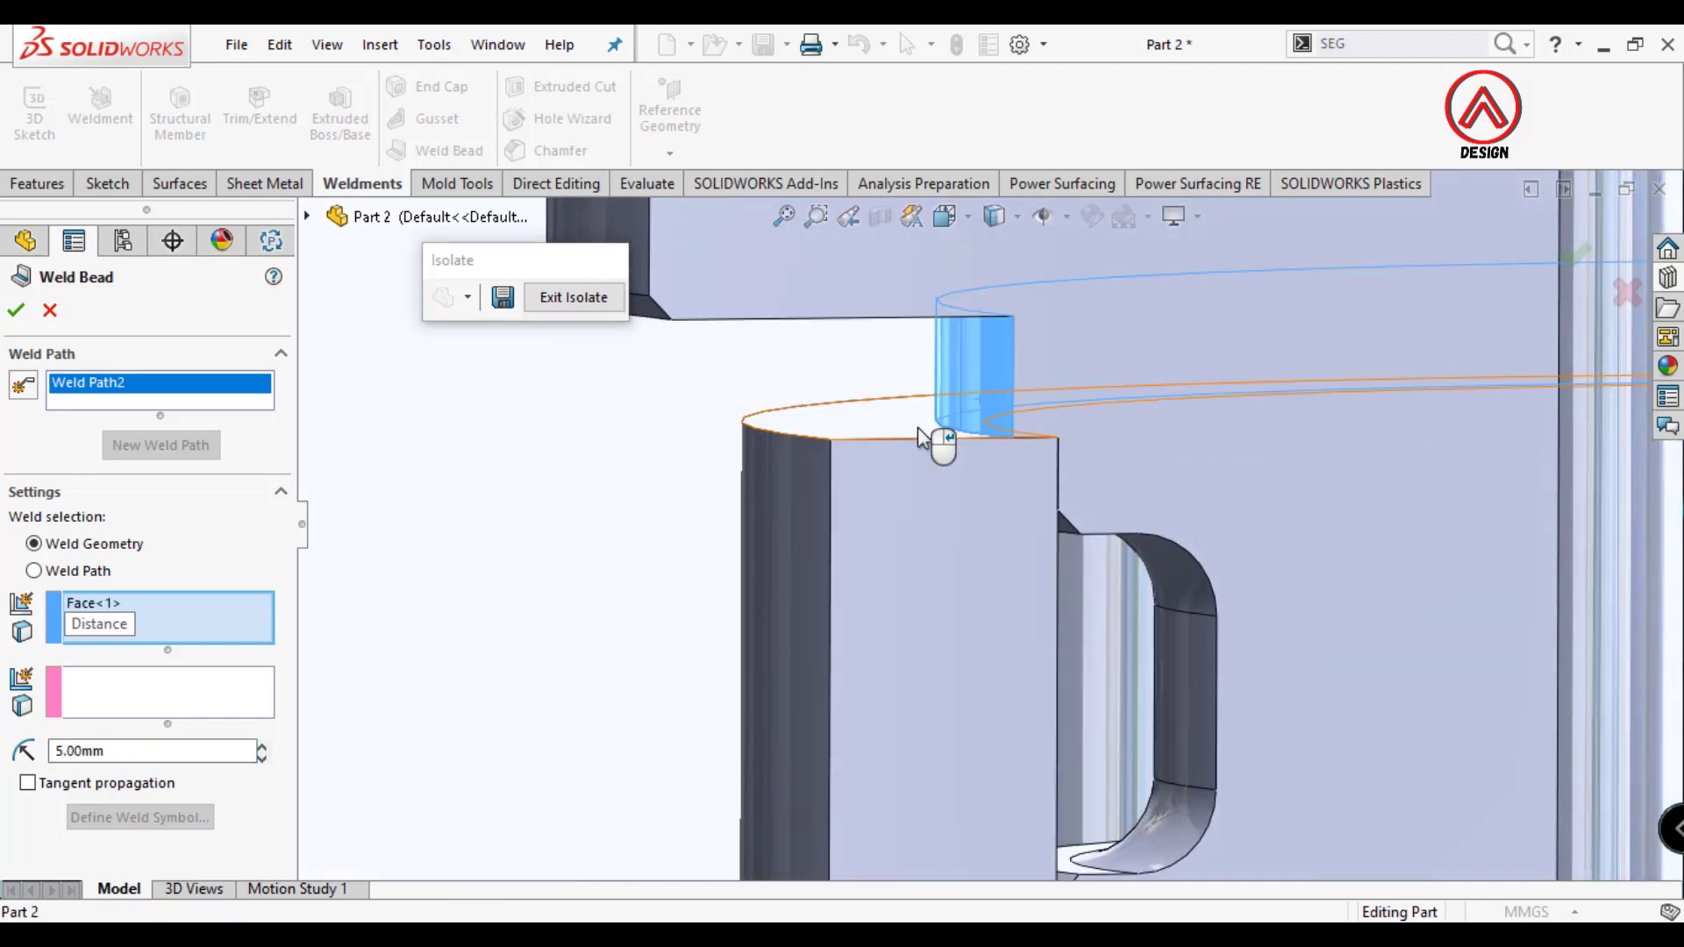
left_click(15, 312)
Add a second 2 mm weld bead between two collar faces.
left_click(436, 150)
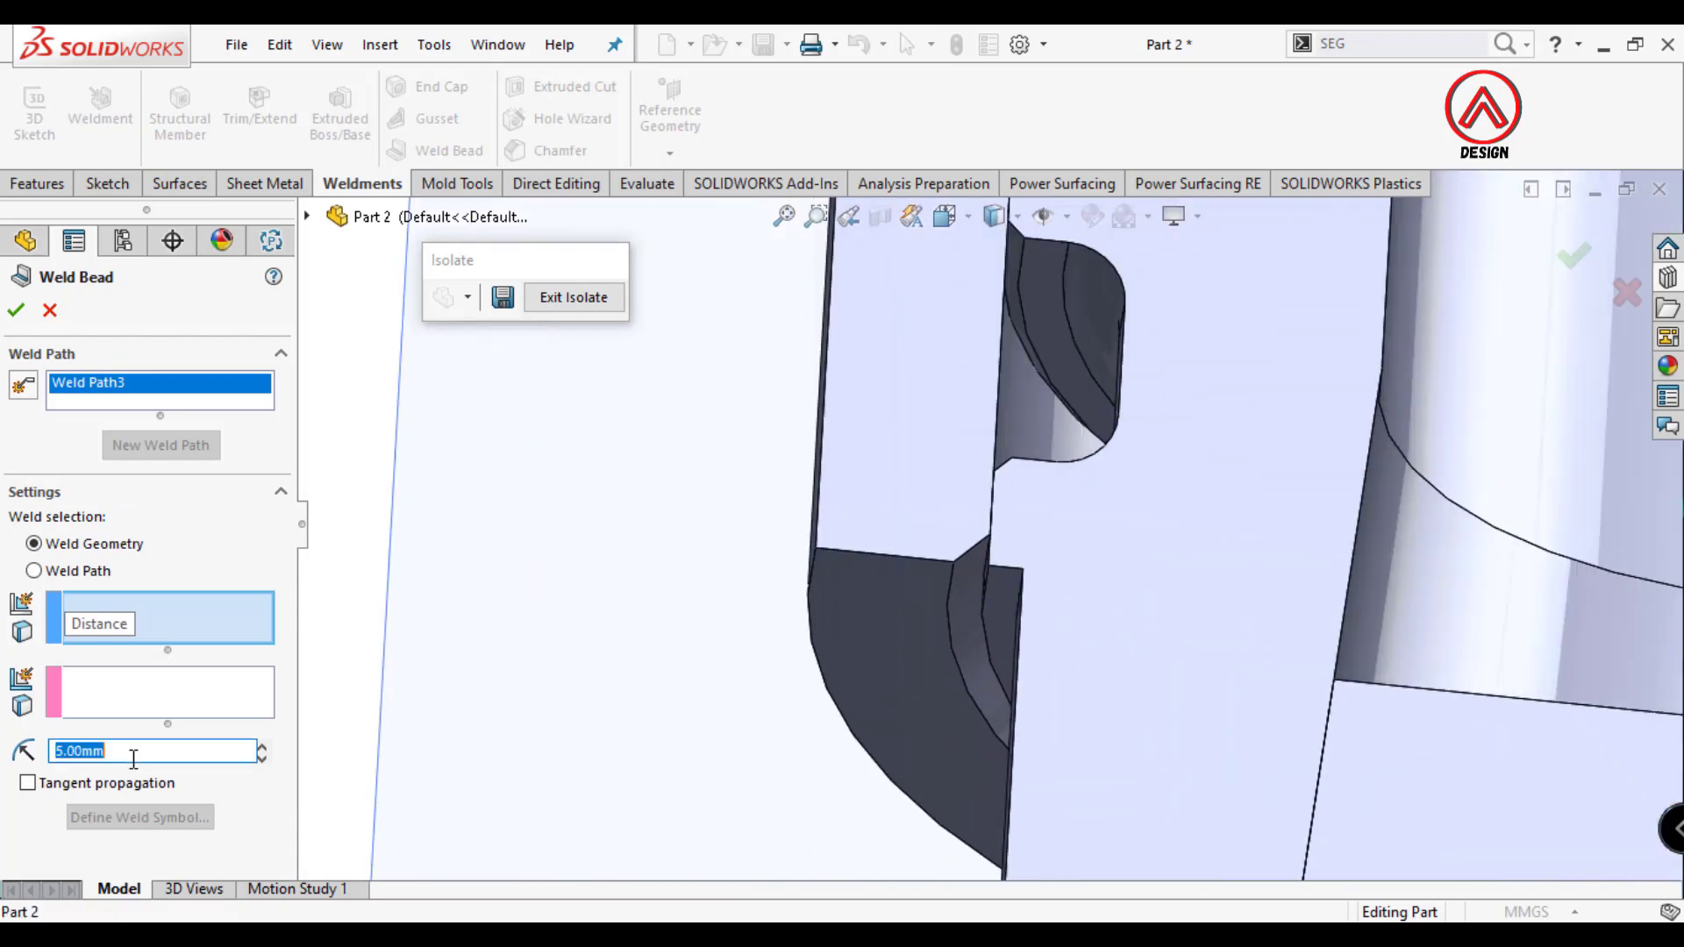
scroll(921, 694, "down", 3)
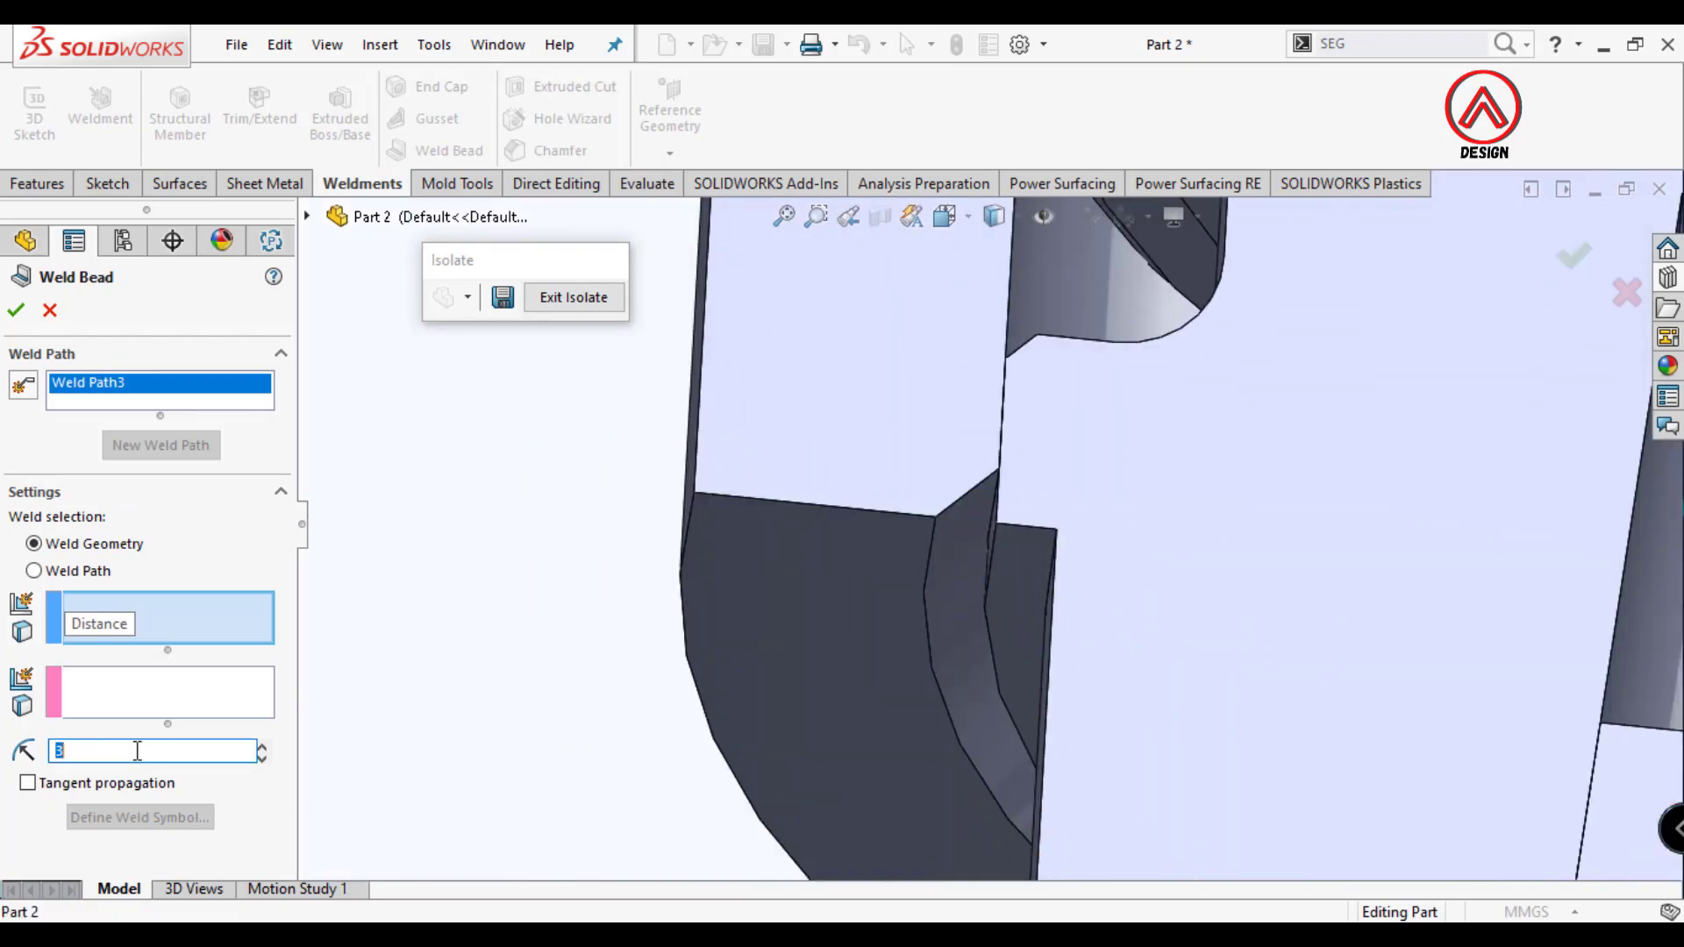
left_click(965, 596)
middle_click_drag(1015, 545, 970, 518)
left_click(969, 519)
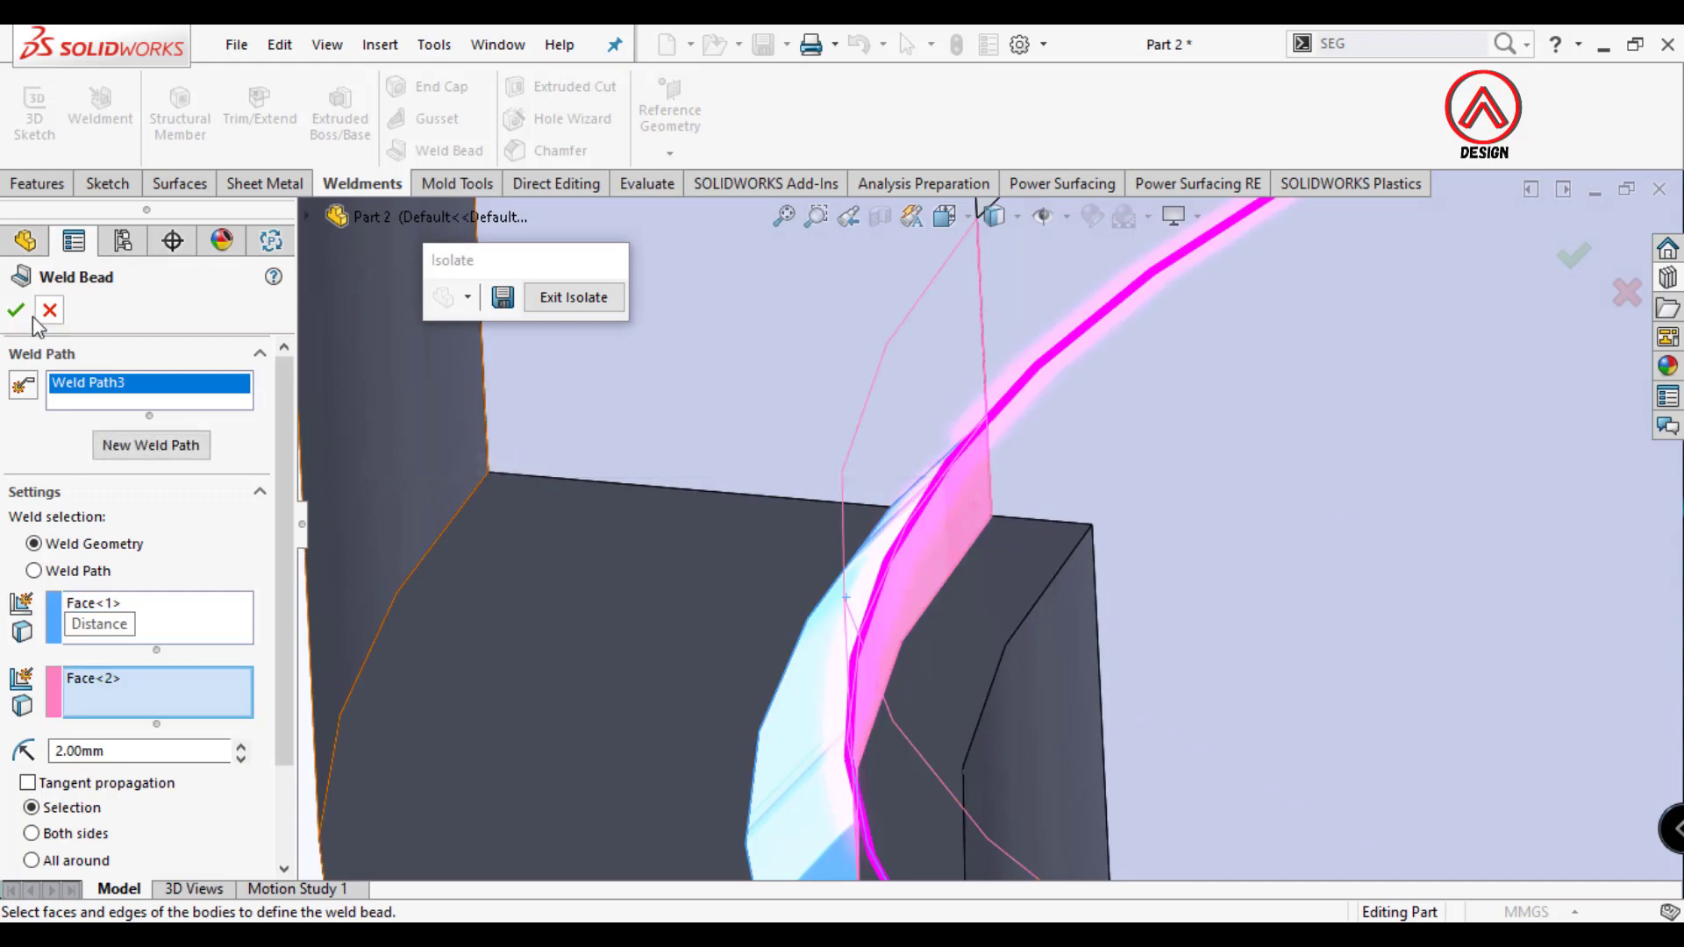
right_click(77, 342)
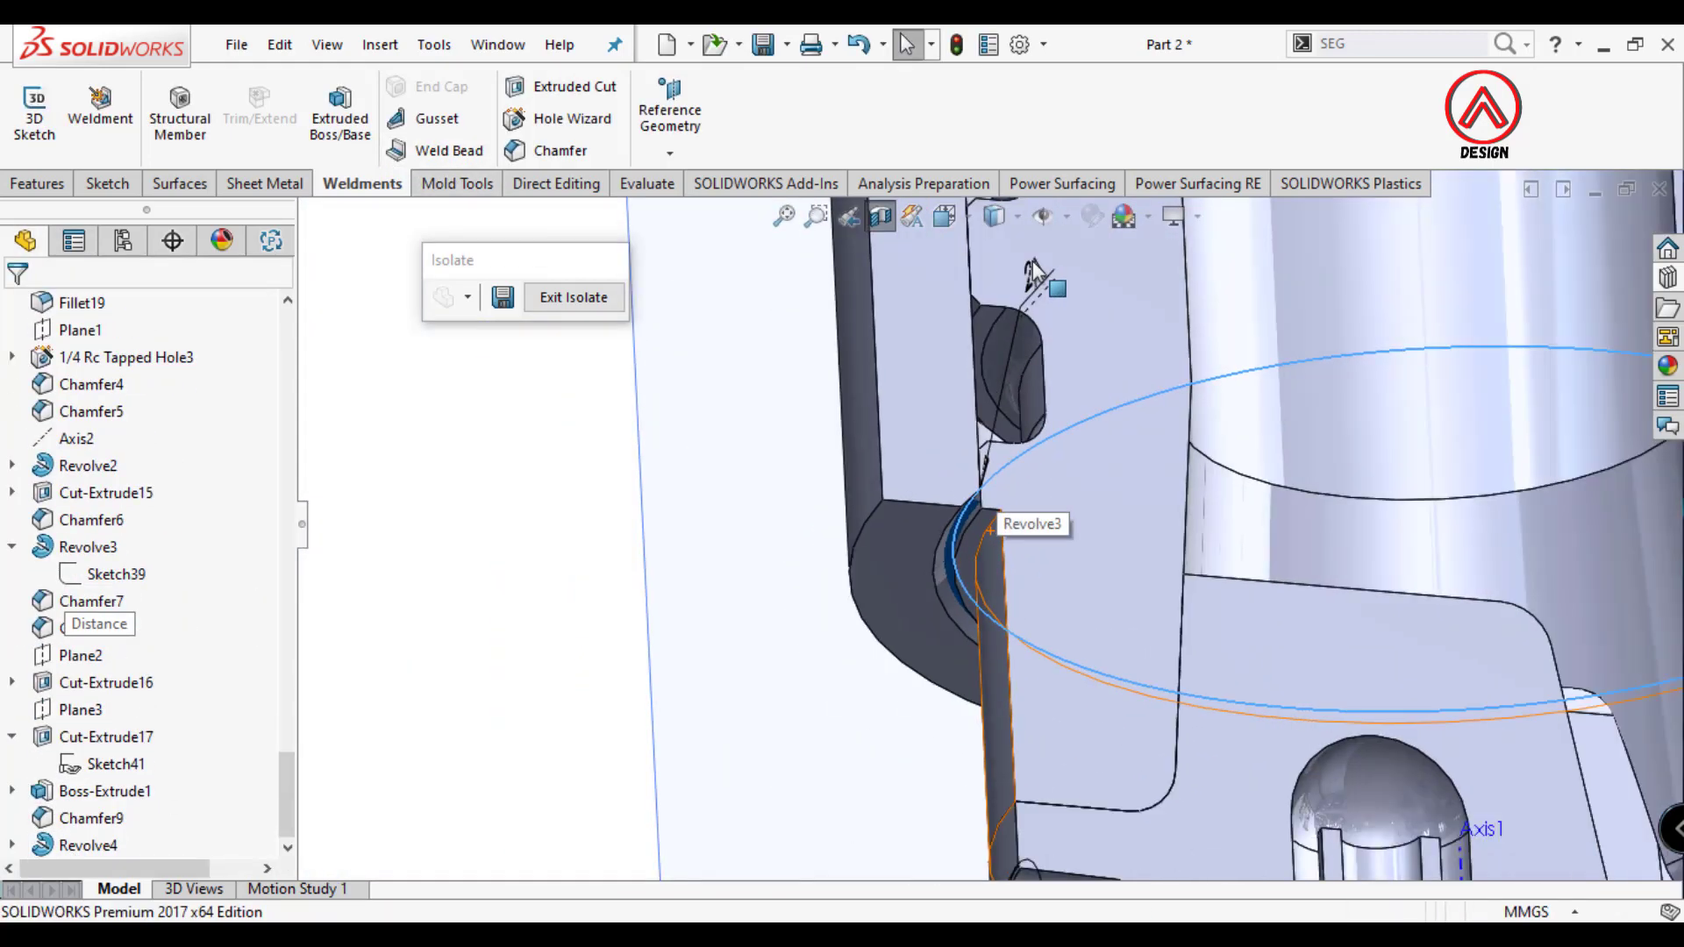
Add a weld symbol with size 3 at the welded corner.
middle_click_drag(1035, 298, 1159, 443)
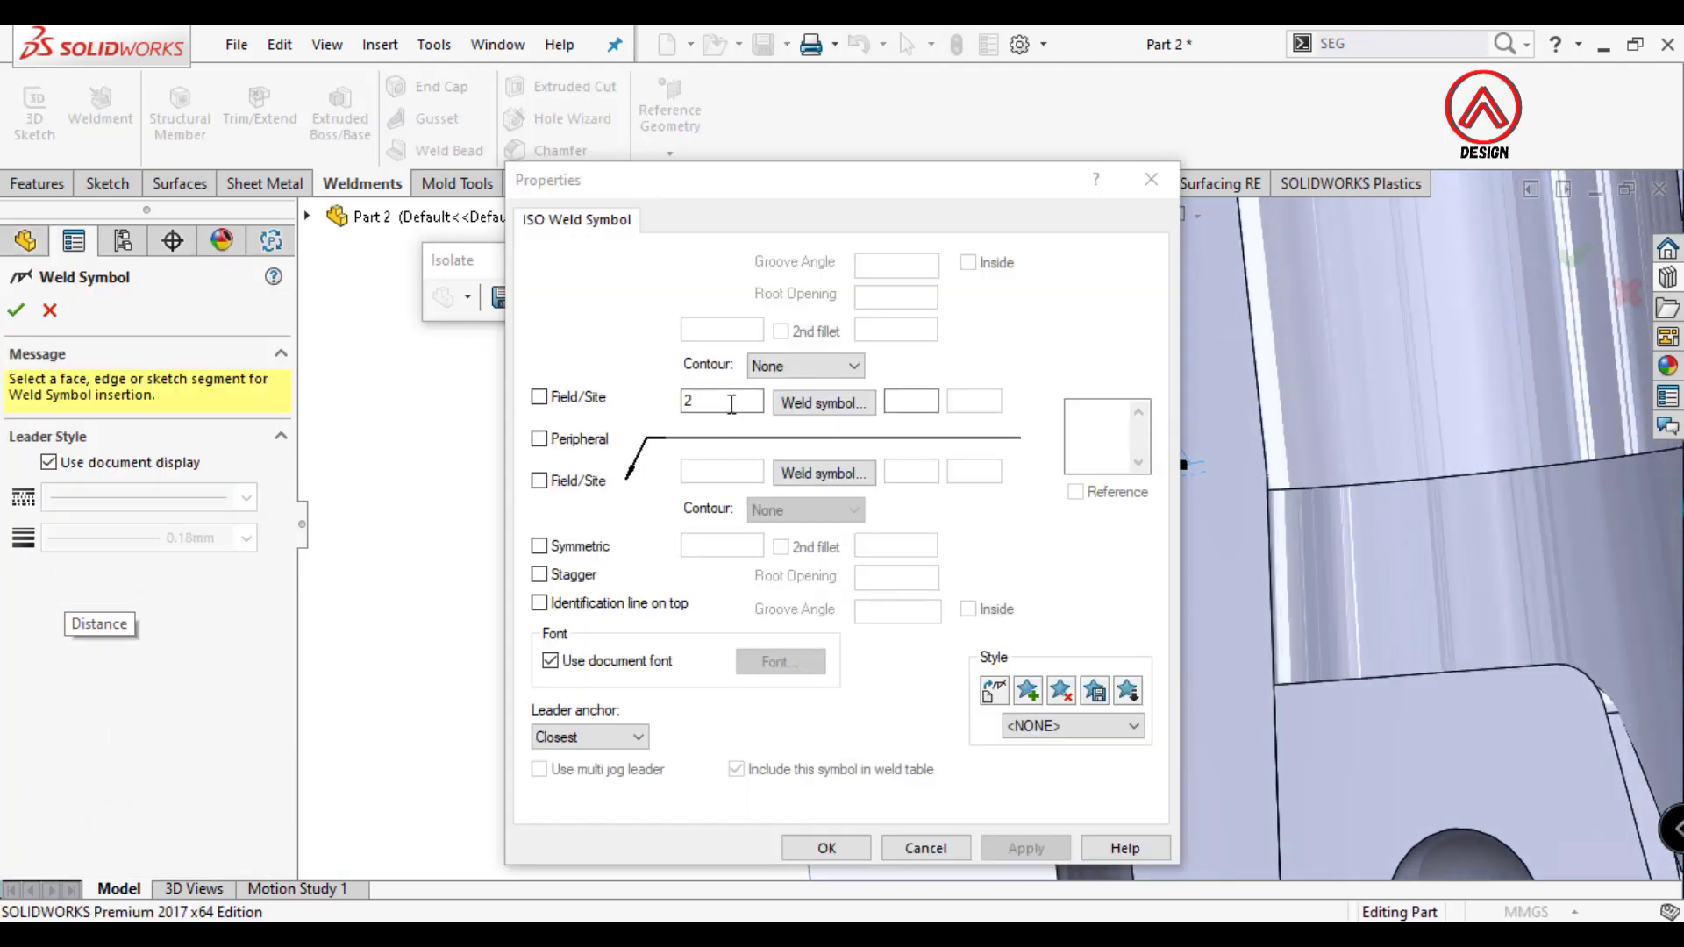
double_click(731, 403)
type("3")
left_click(824, 848)
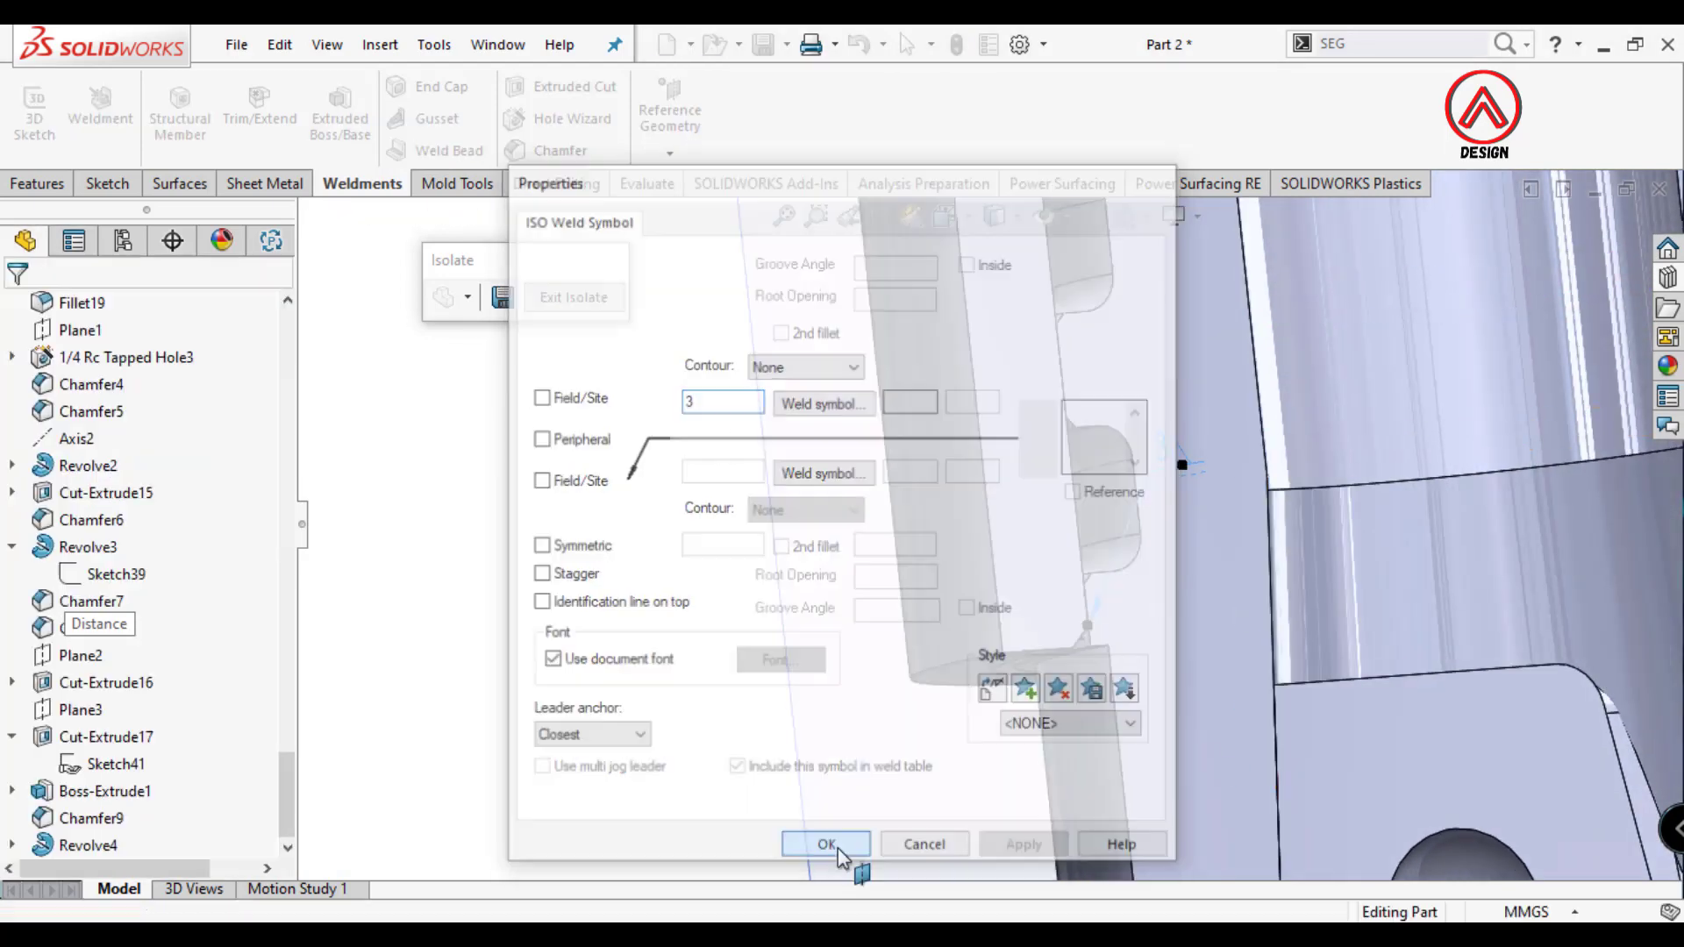
mouse_move(562, 516)
middle_mouse_down()
mouse_move(951, 588)
mouse_move(1225, 683)
mouse_move(1195, 709)
mouse_move(1170, 667)
mouse_move(1175, 710)
middle_mouse_up()
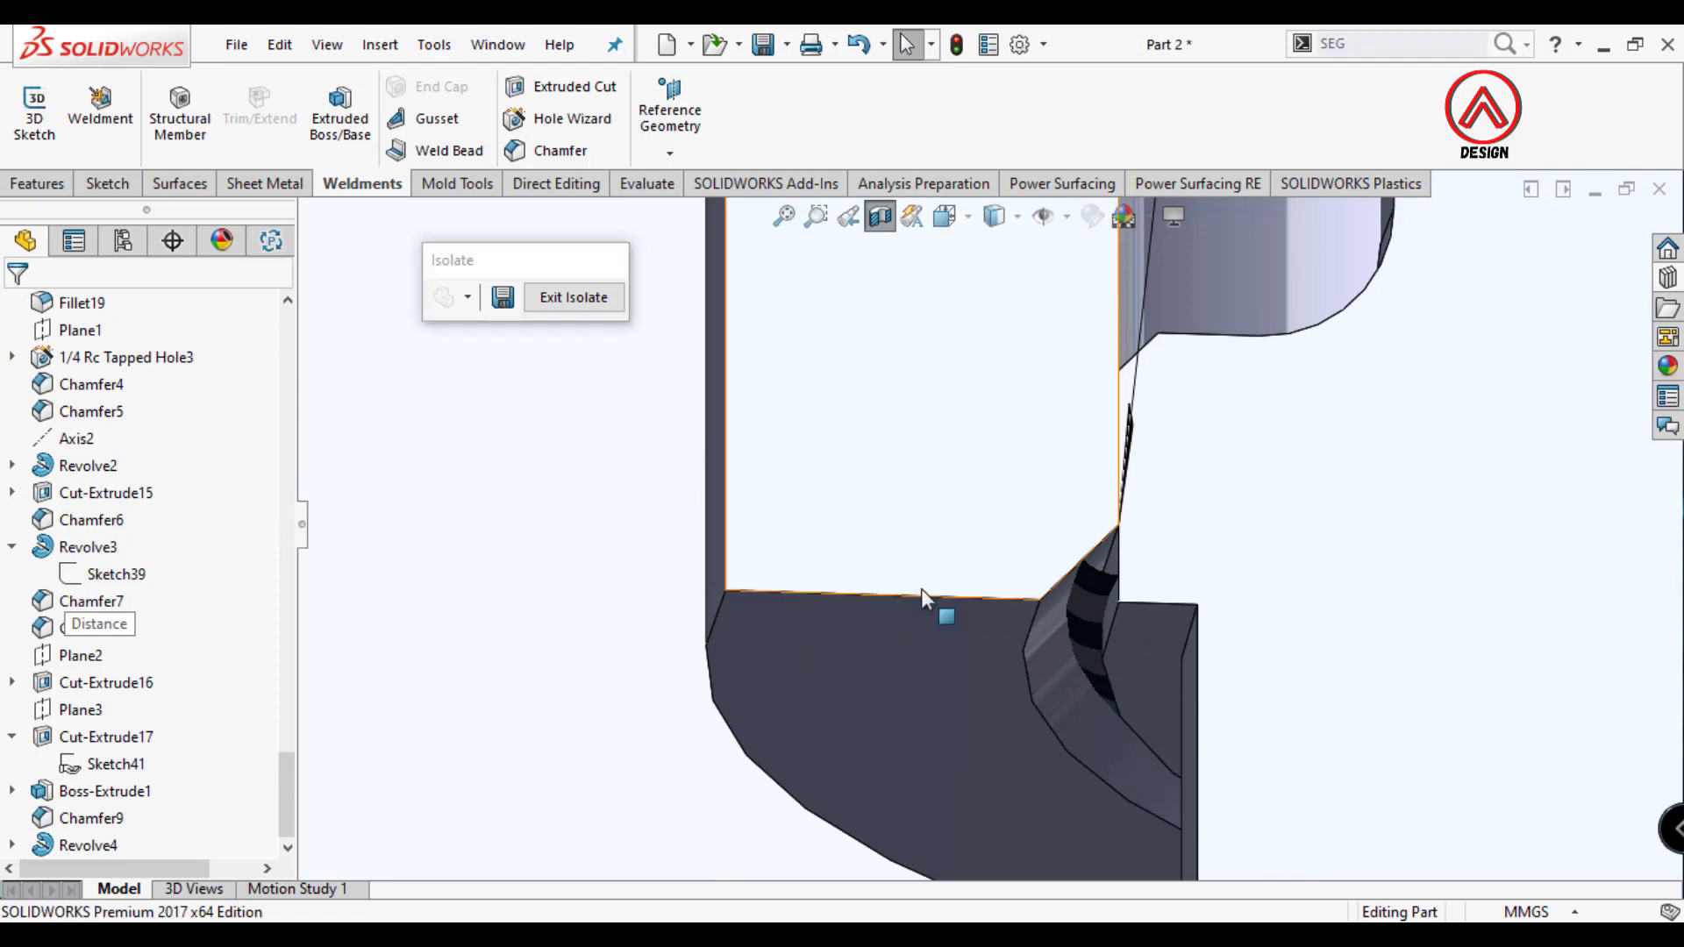
Turn off the section view so the whole part shows.
mouse_move(921, 597)
middle_mouse_down()
mouse_move(1075, 688)
mouse_move(681, 594)
mouse_move(677, 403)
mouse_move(933, 381)
middle_mouse_up()
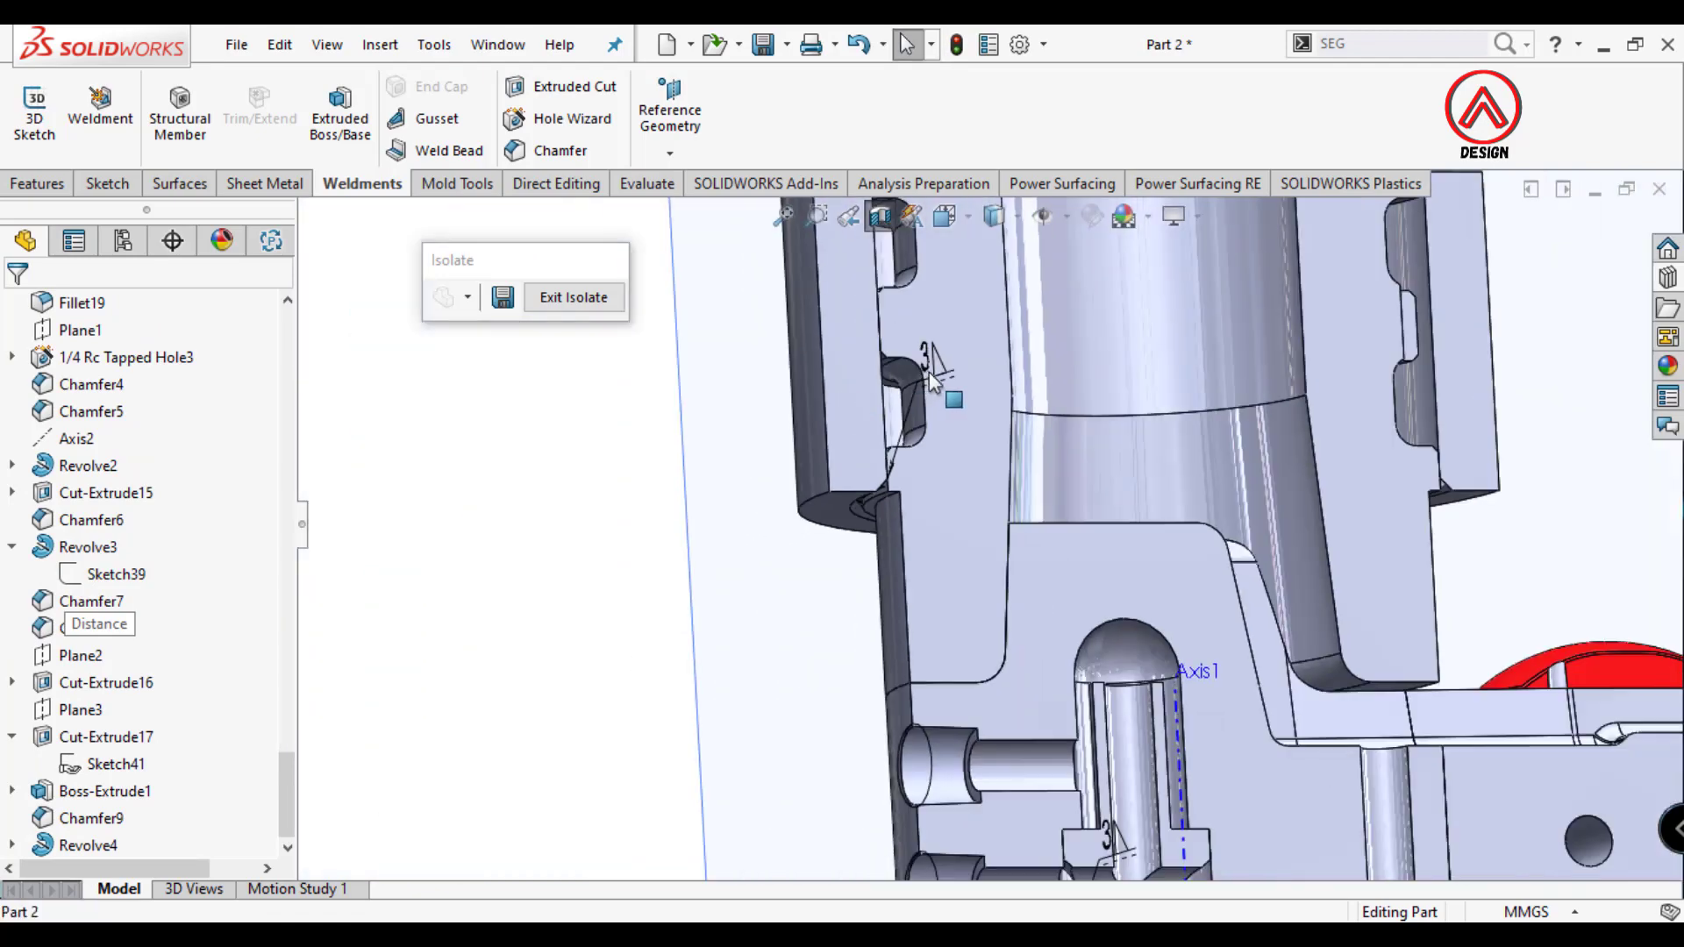
scroll(932, 382, "down", 2)
scroll(970, 498, "up", 3)
scroll(970, 499, "up", 3)
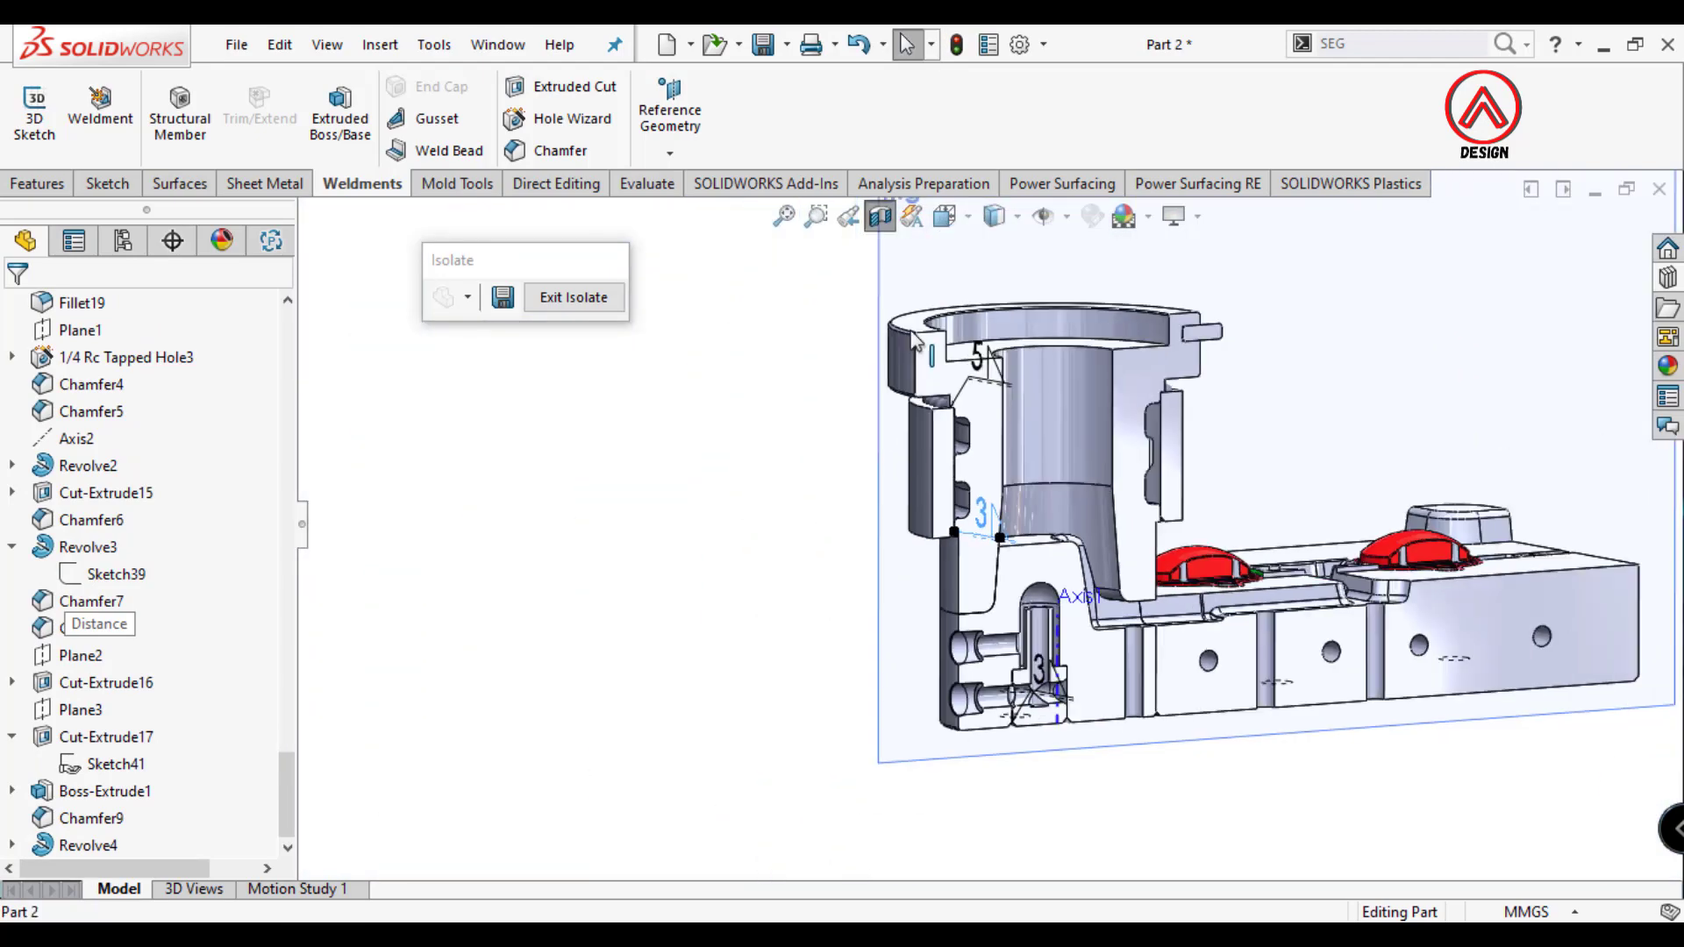
left_click(880, 215)
scroll(1030, 412, "down", 2)
Orbit to top and front views, checking the Hide/Show Items options.
middle_click_drag(1028, 362, 958, 223)
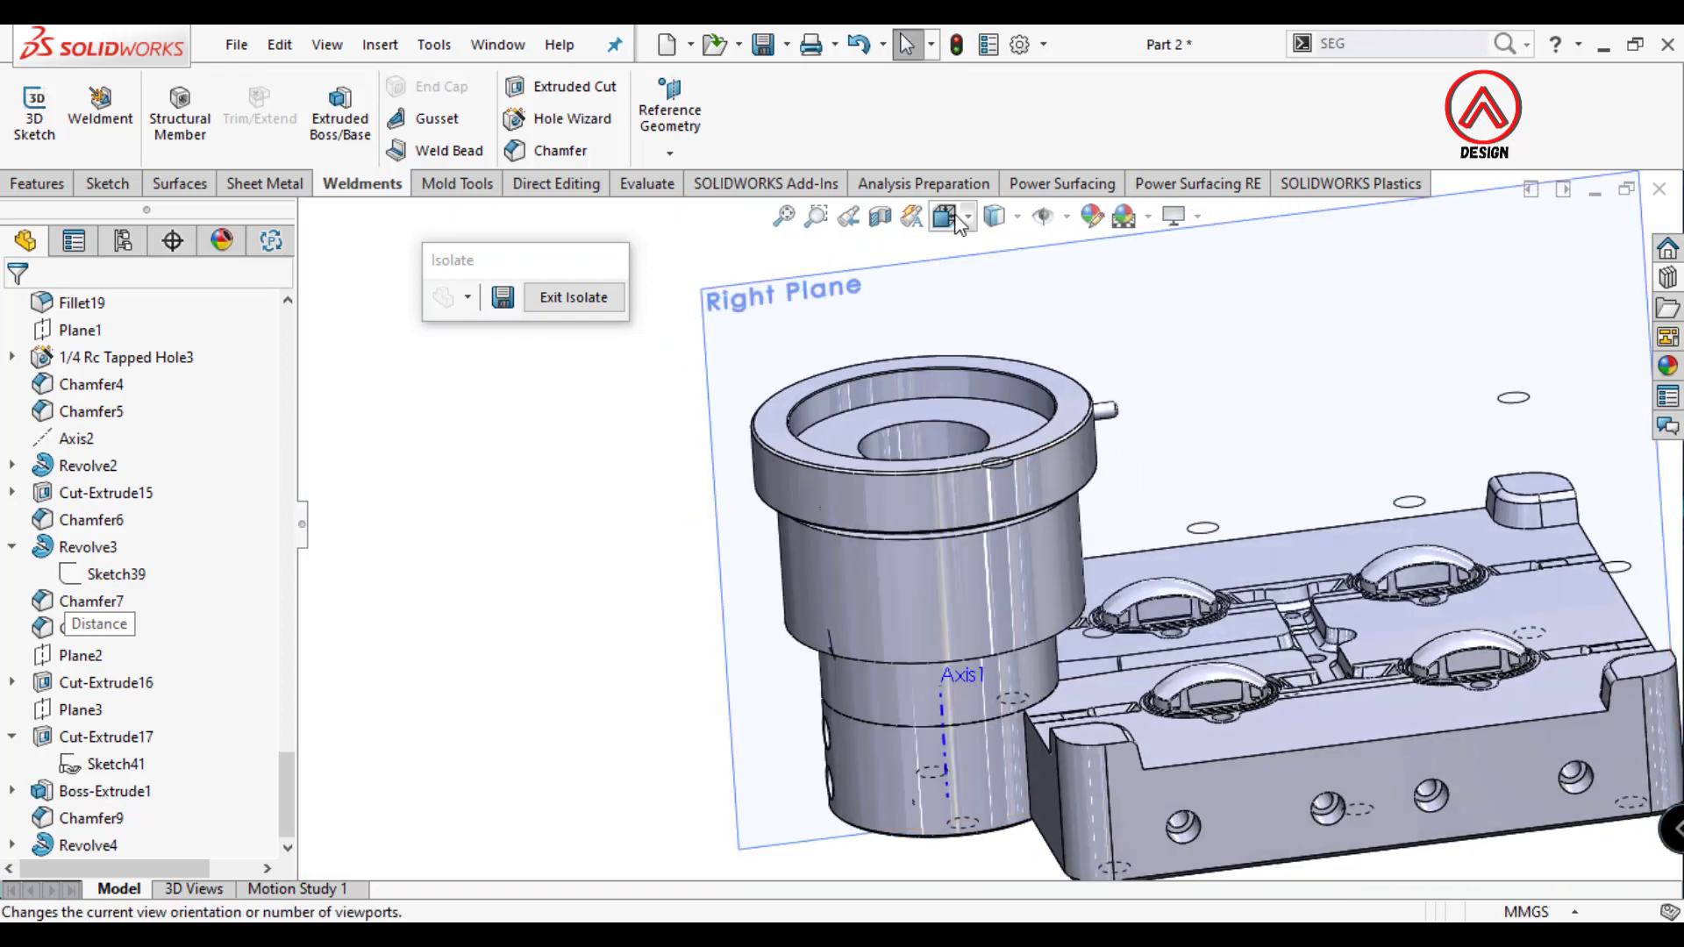
left_click(1067, 217)
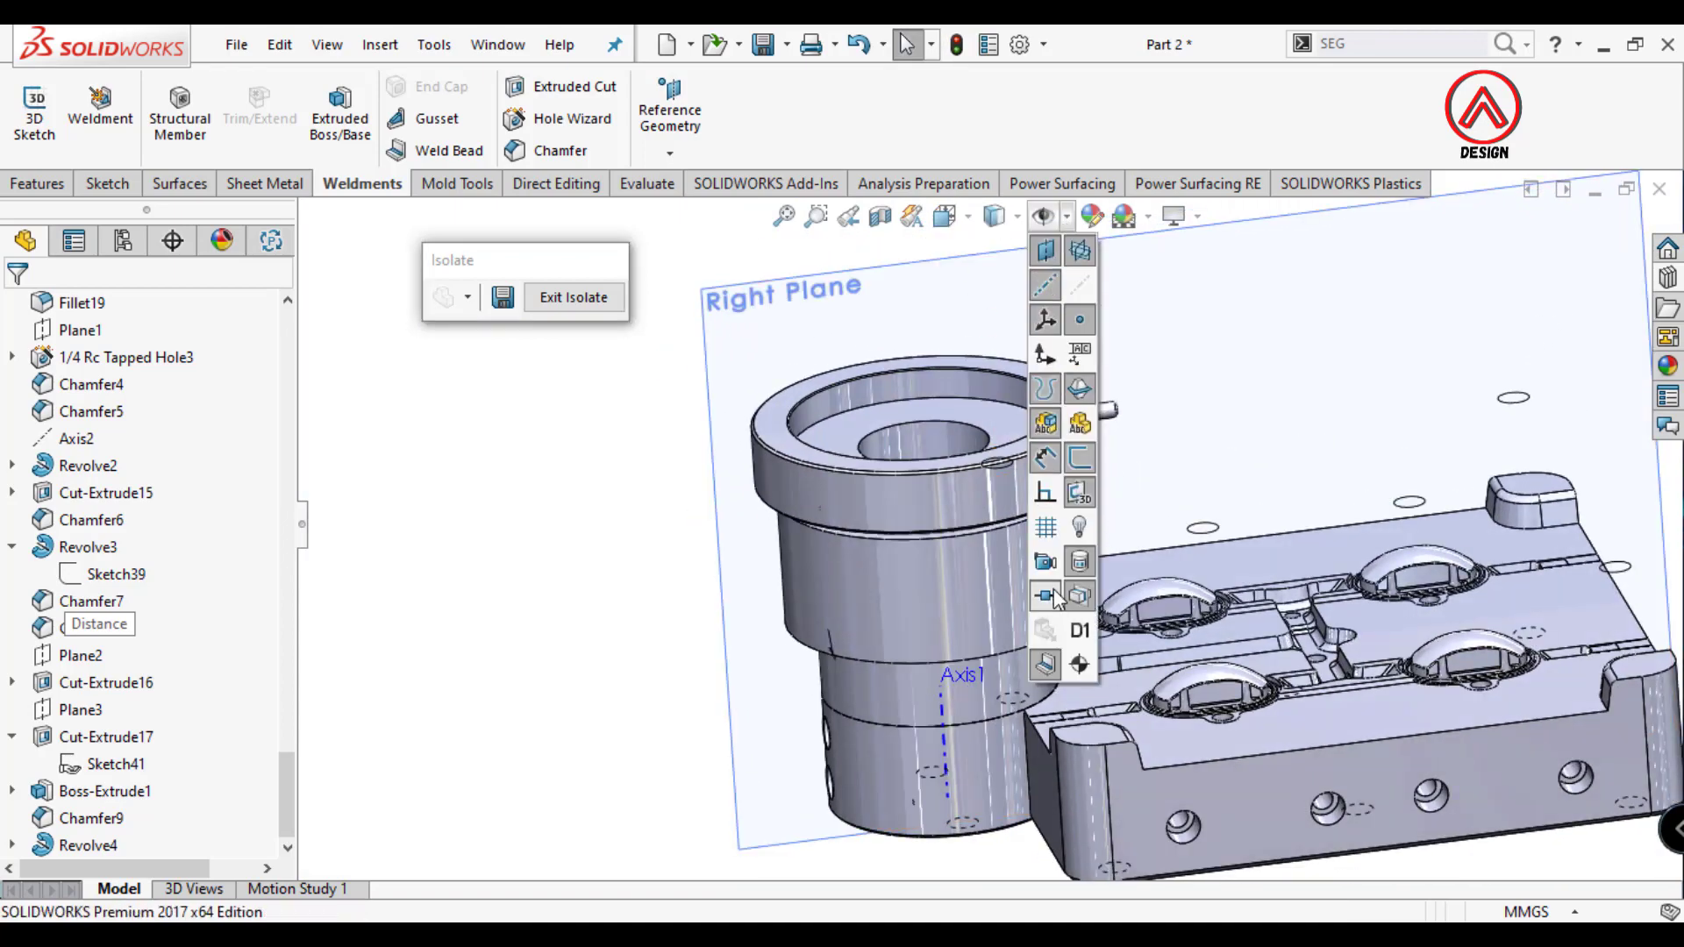
scroll(829, 620, "down", 3)
mouse_move(829, 620)
middle_mouse_down()
mouse_move(890, 460)
mouse_move(991, 614)
mouse_move(1007, 270)
middle_mouse_up()
left_click(1068, 217)
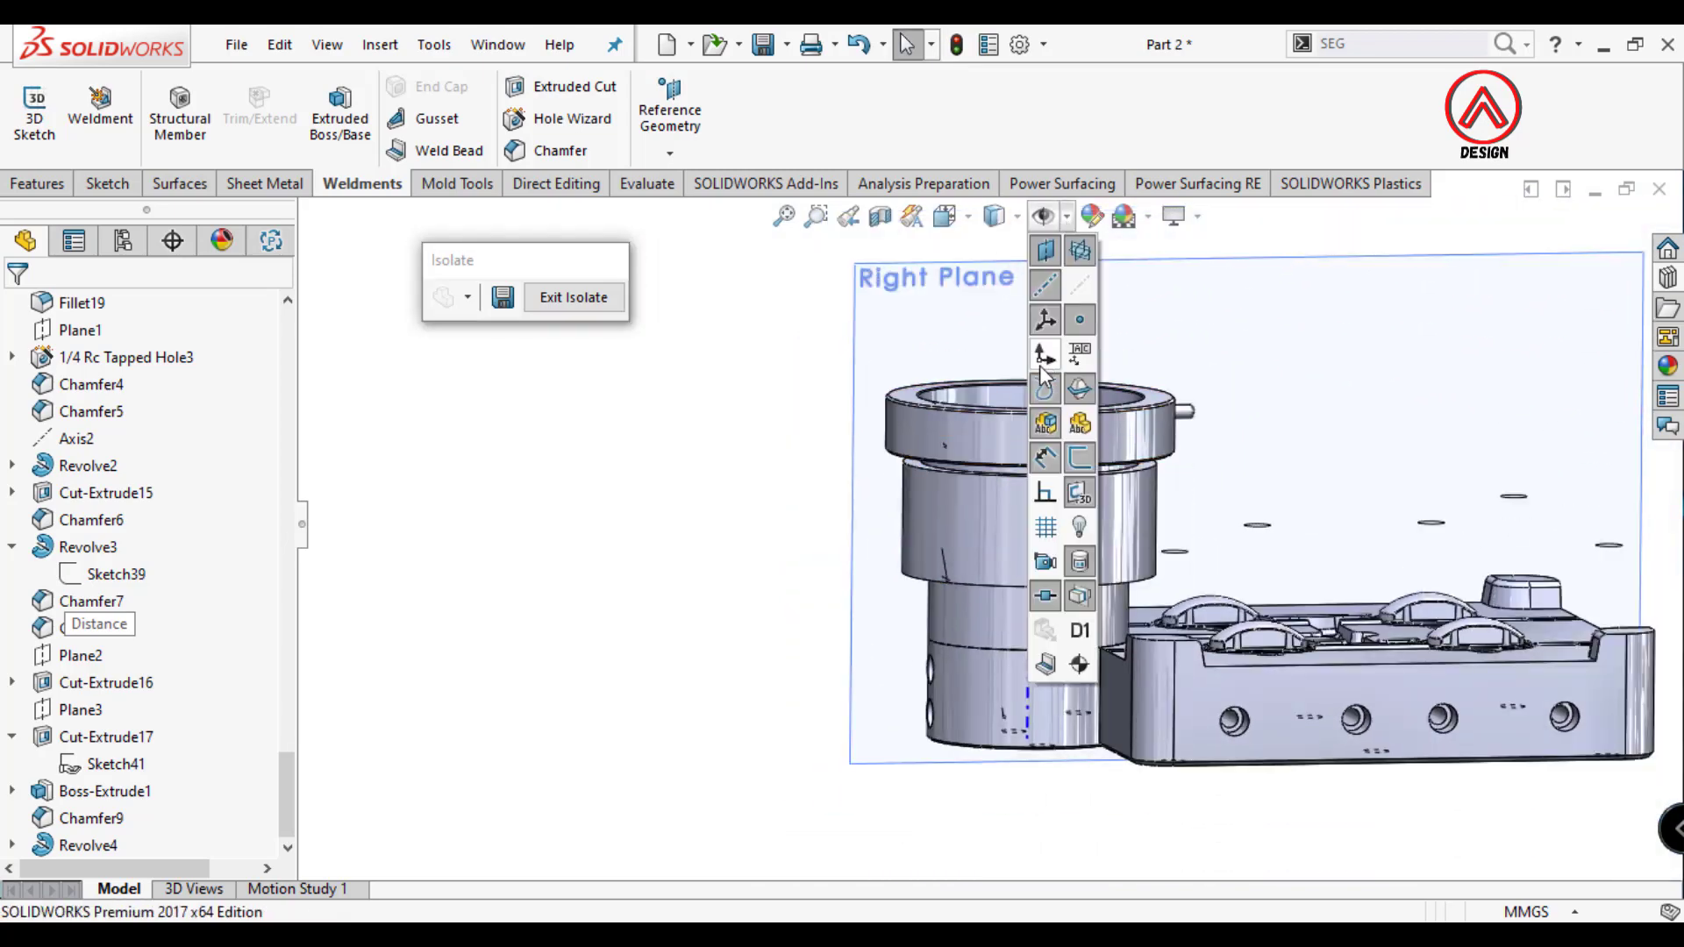
middle_click_drag(993, 500, 877, 526)
scroll(842, 544, "down", 4)
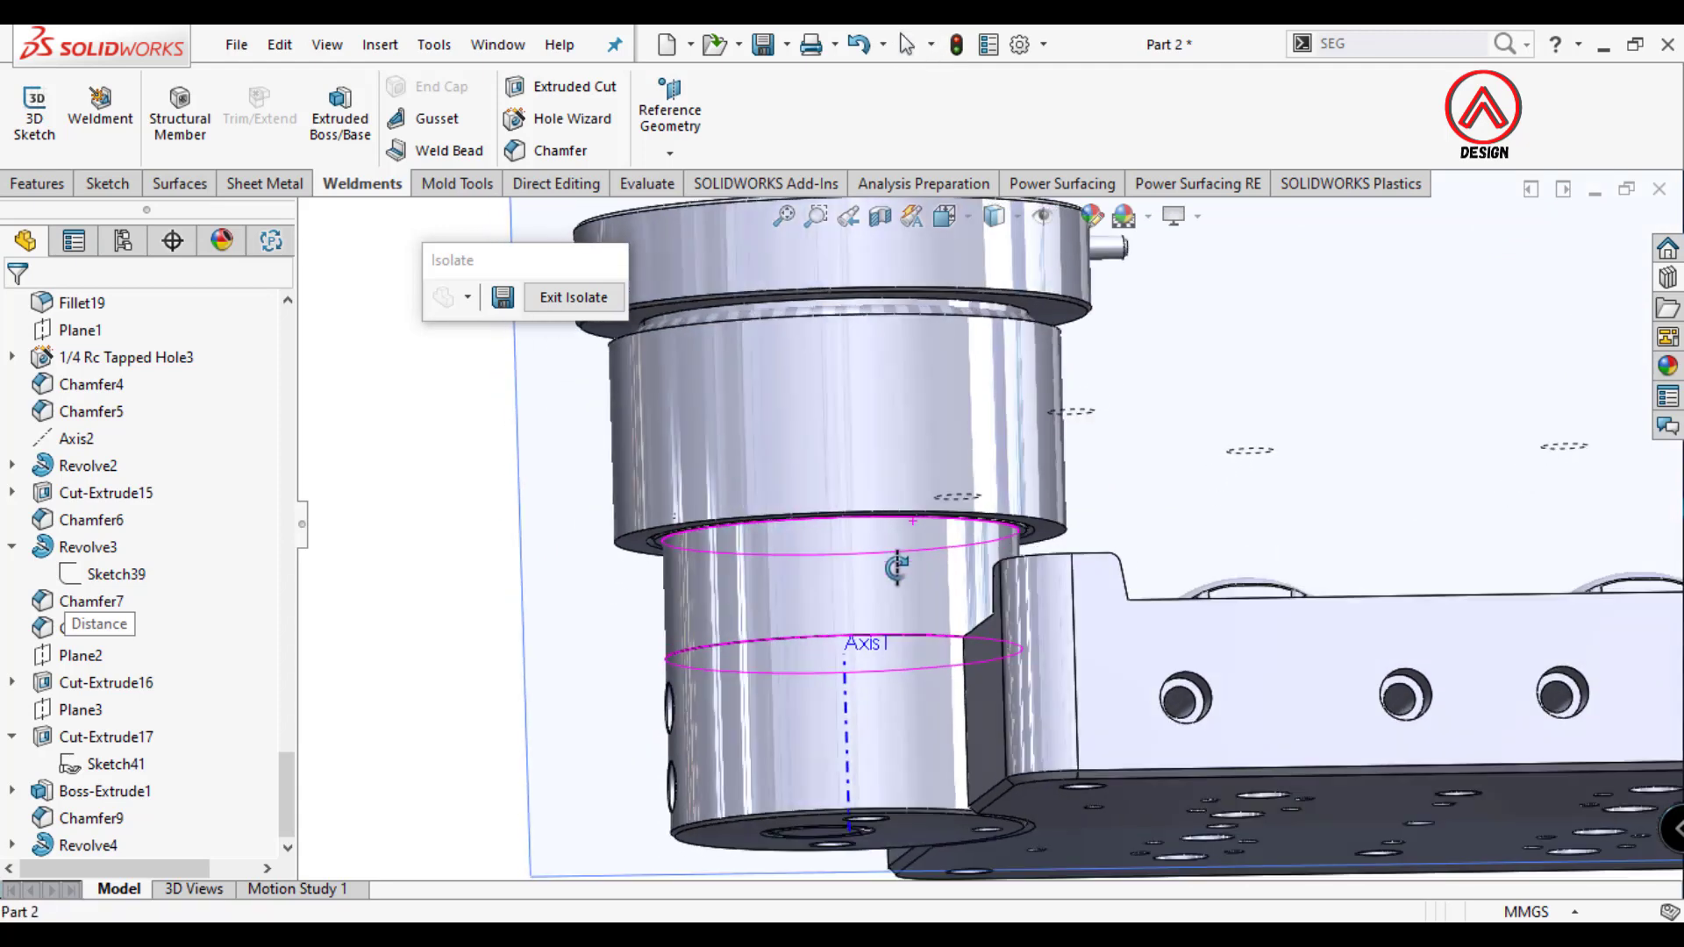
left_click(36, 183)
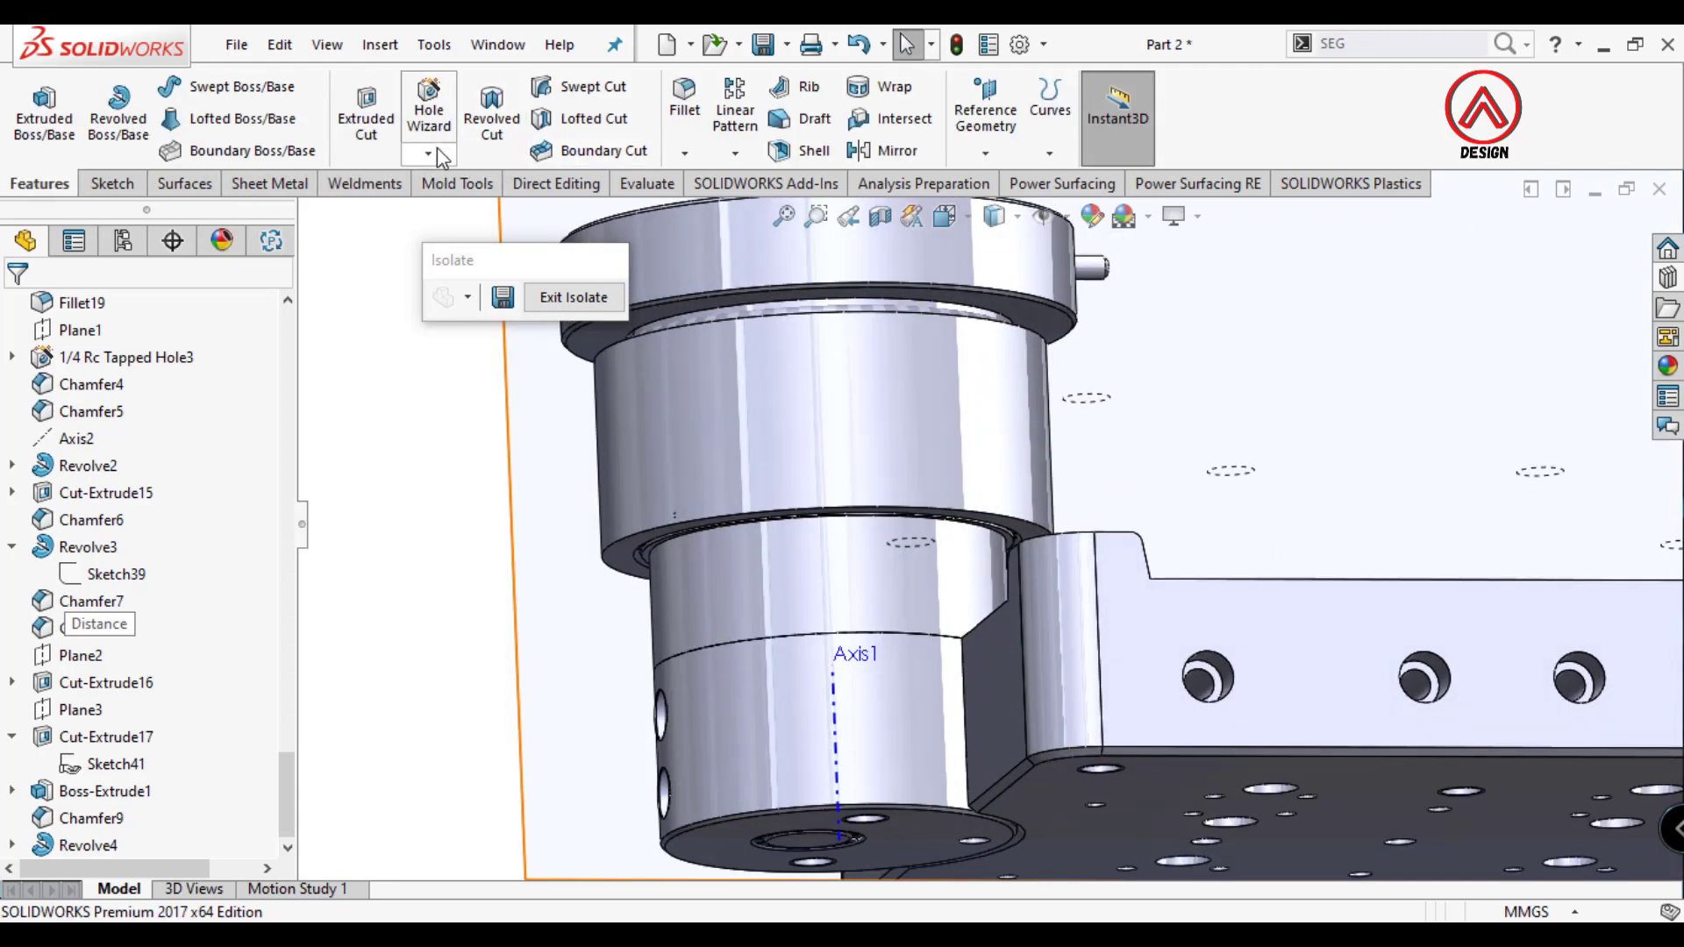
Chamfer two circular collar edges 1 mm × 45° and hide the Right Plane.
left_click(684, 154)
left_click(725, 211)
left_click(605, 545)
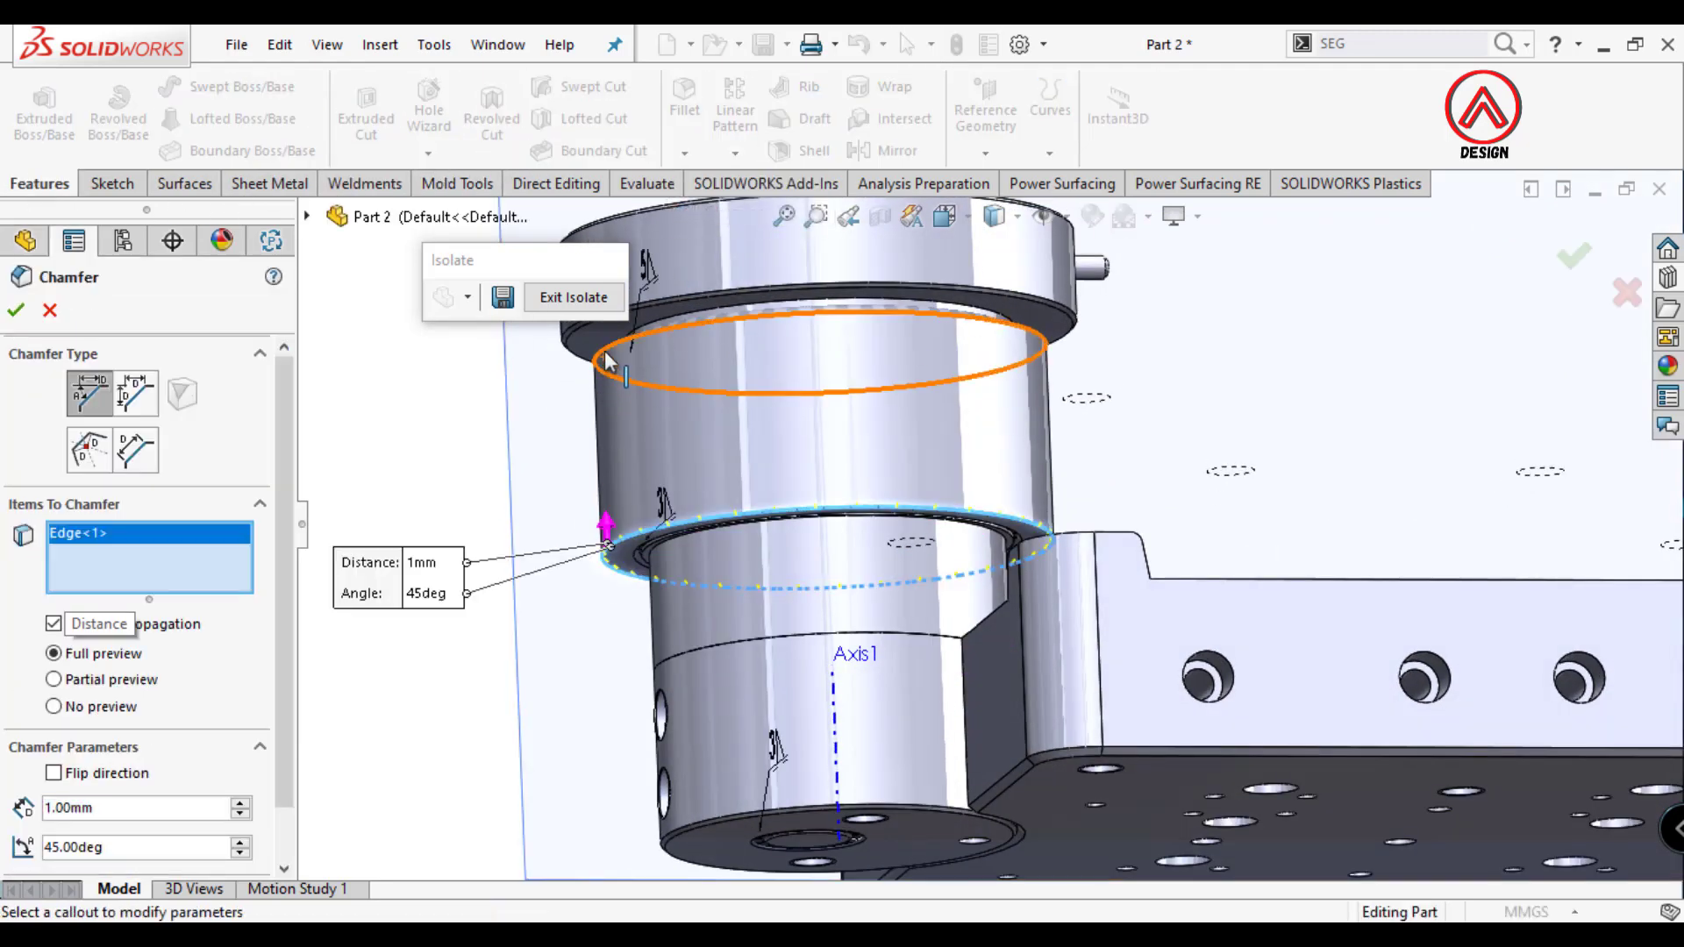
left_click(619, 352)
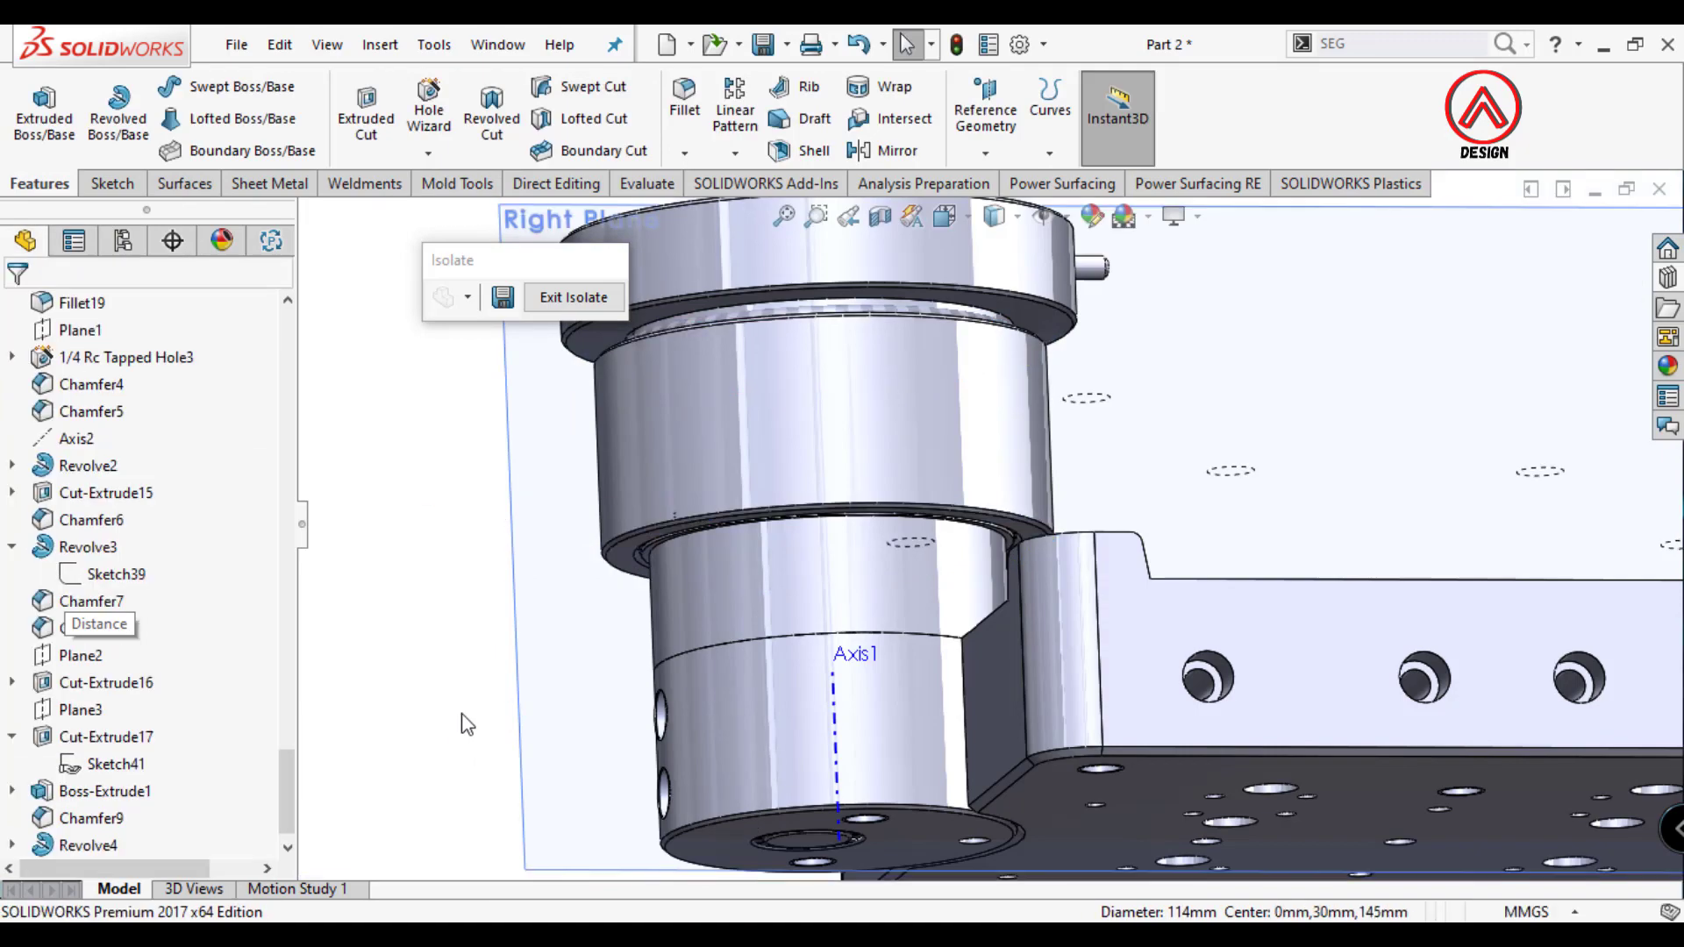
middle_click_drag(921, 491, 718, 492)
left_click(717, 491)
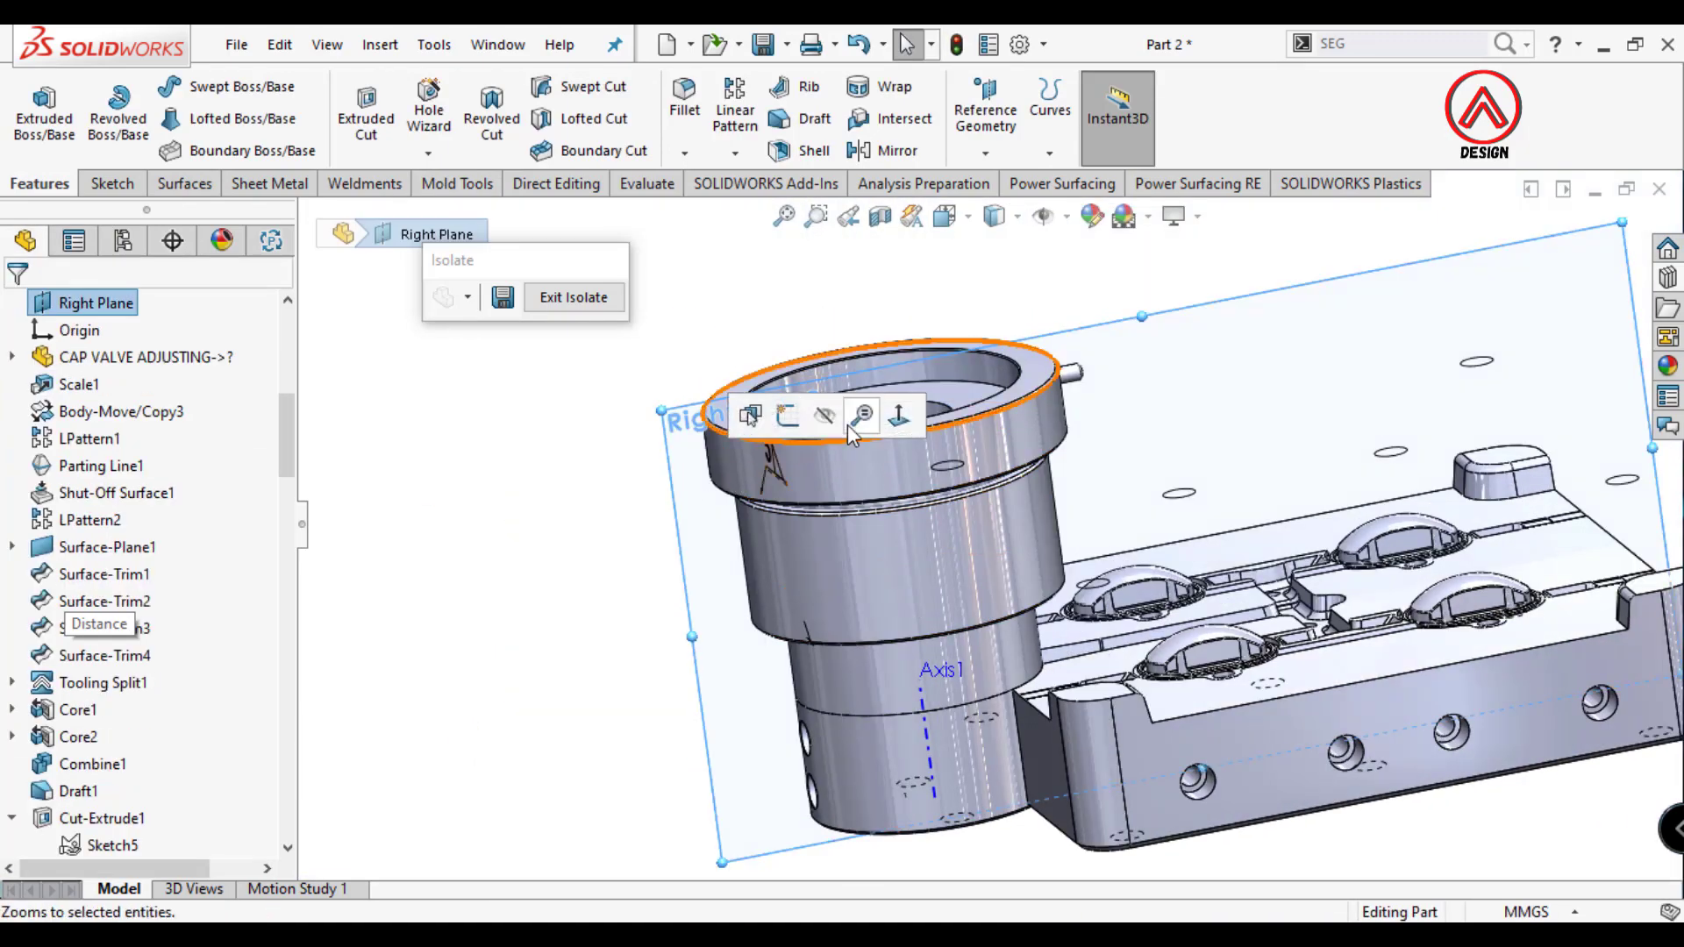
left_click(864, 426)
middle_click_drag(864, 425, 866, 542)
Create Plane4 on the collar side face parallel to Front Plane, viewed face-on.
left_click(867, 542)
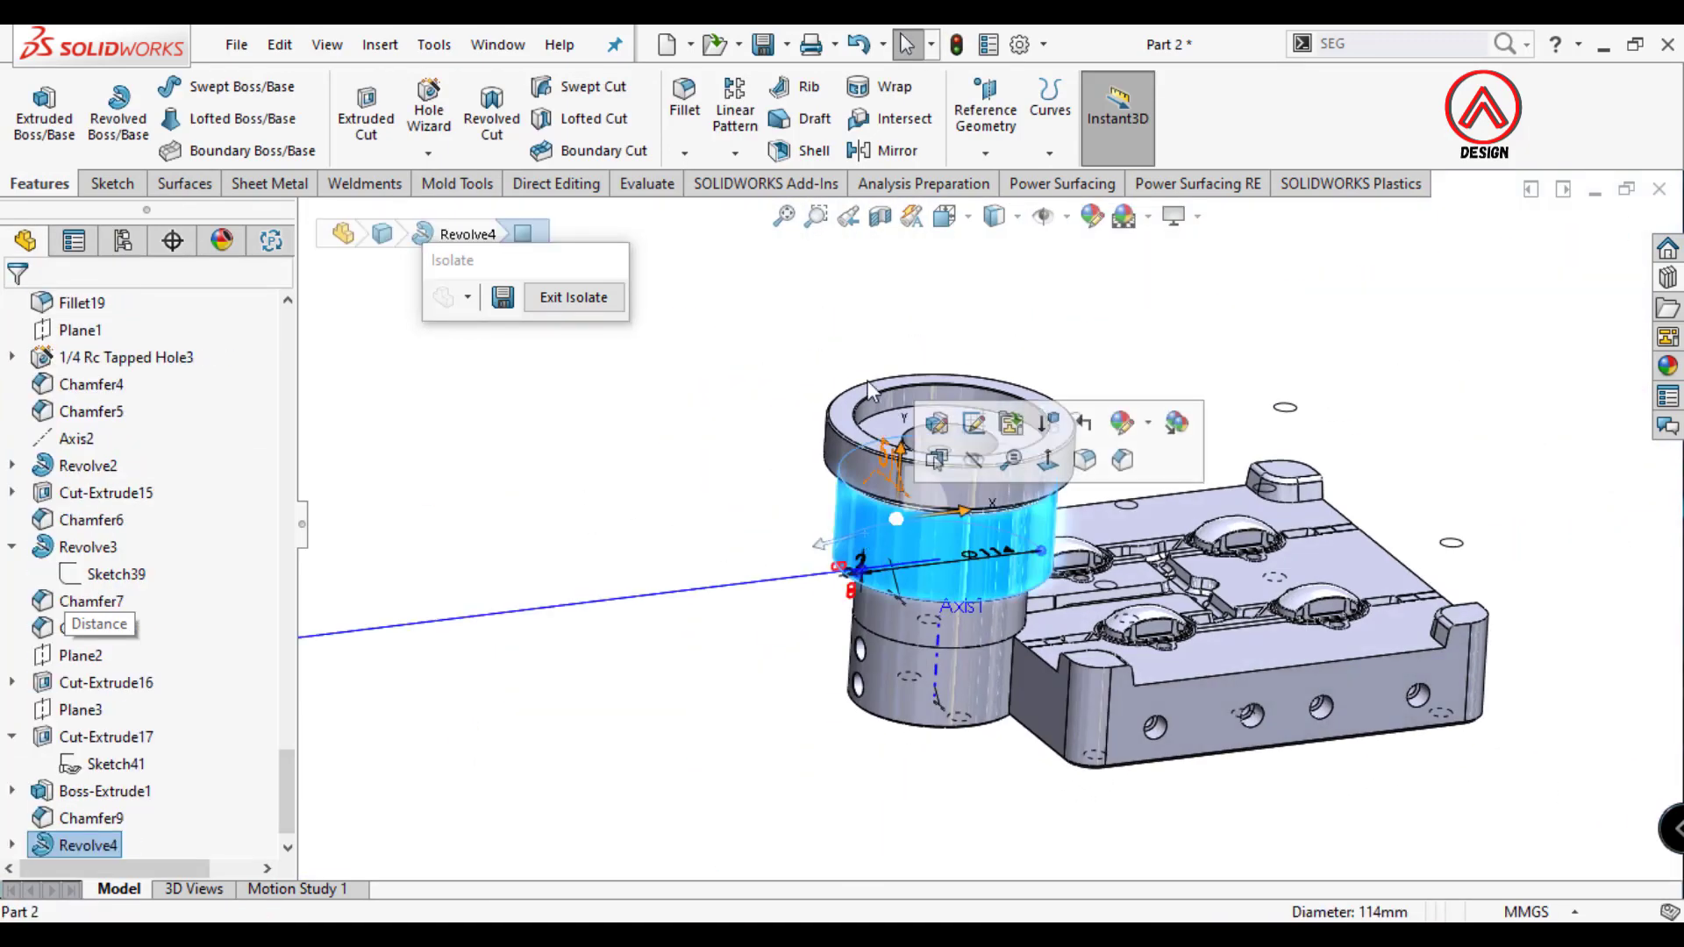
left_click(986, 114)
left_click(1009, 184)
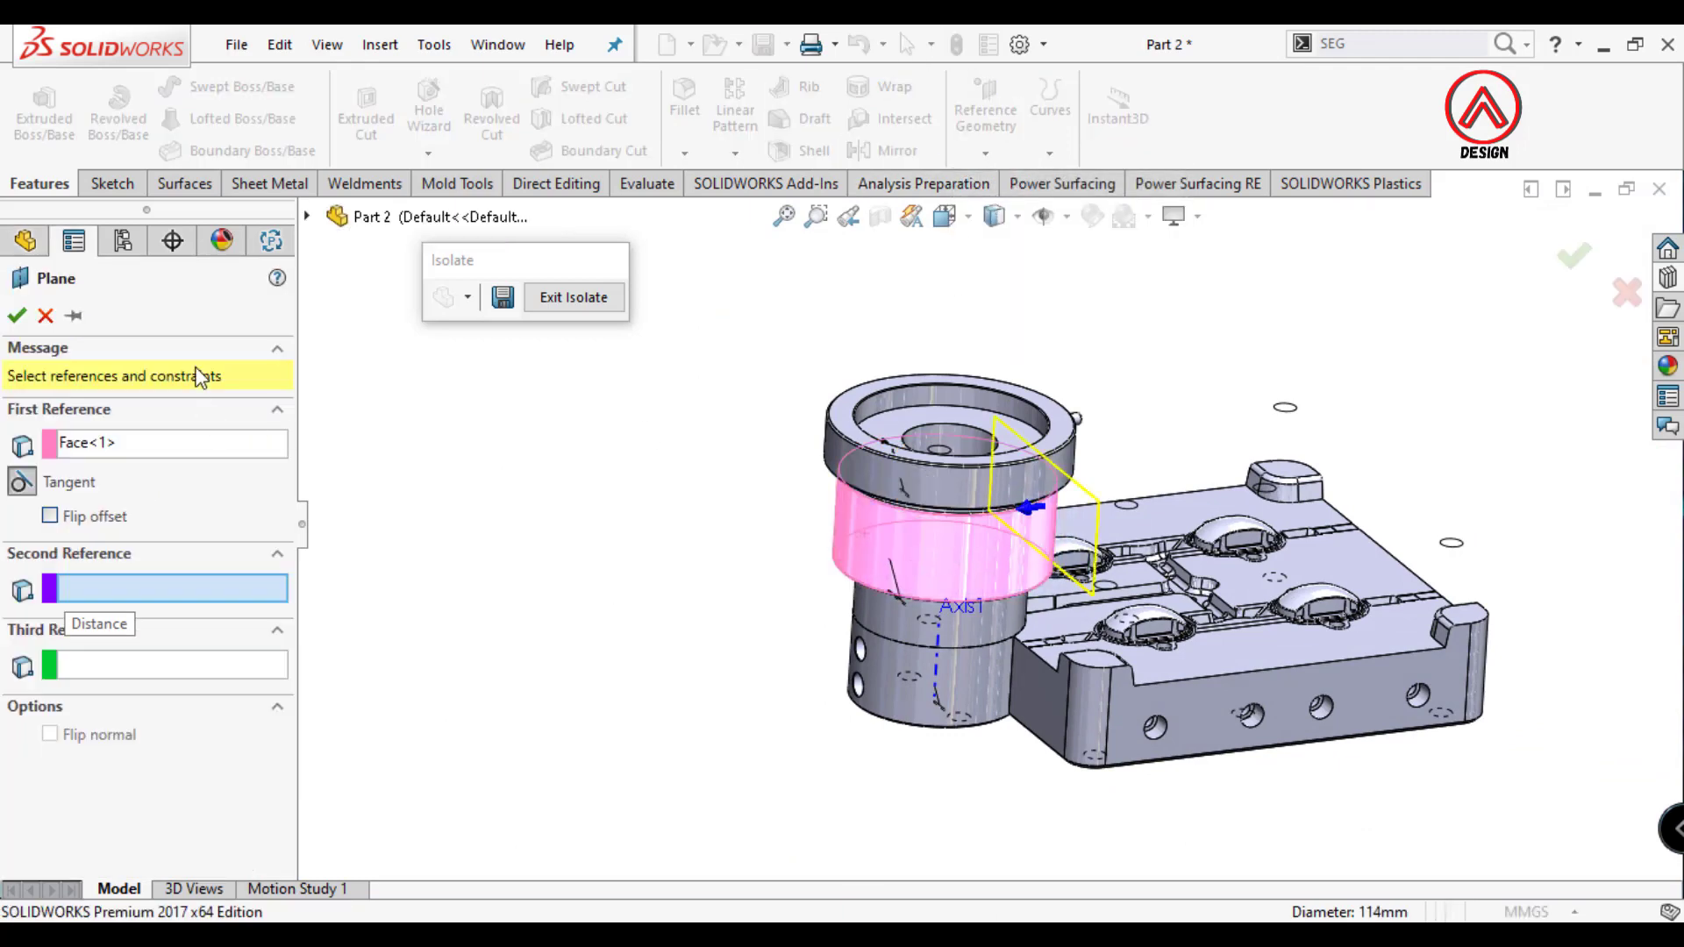
left_click(308, 217)
left_click(439, 461)
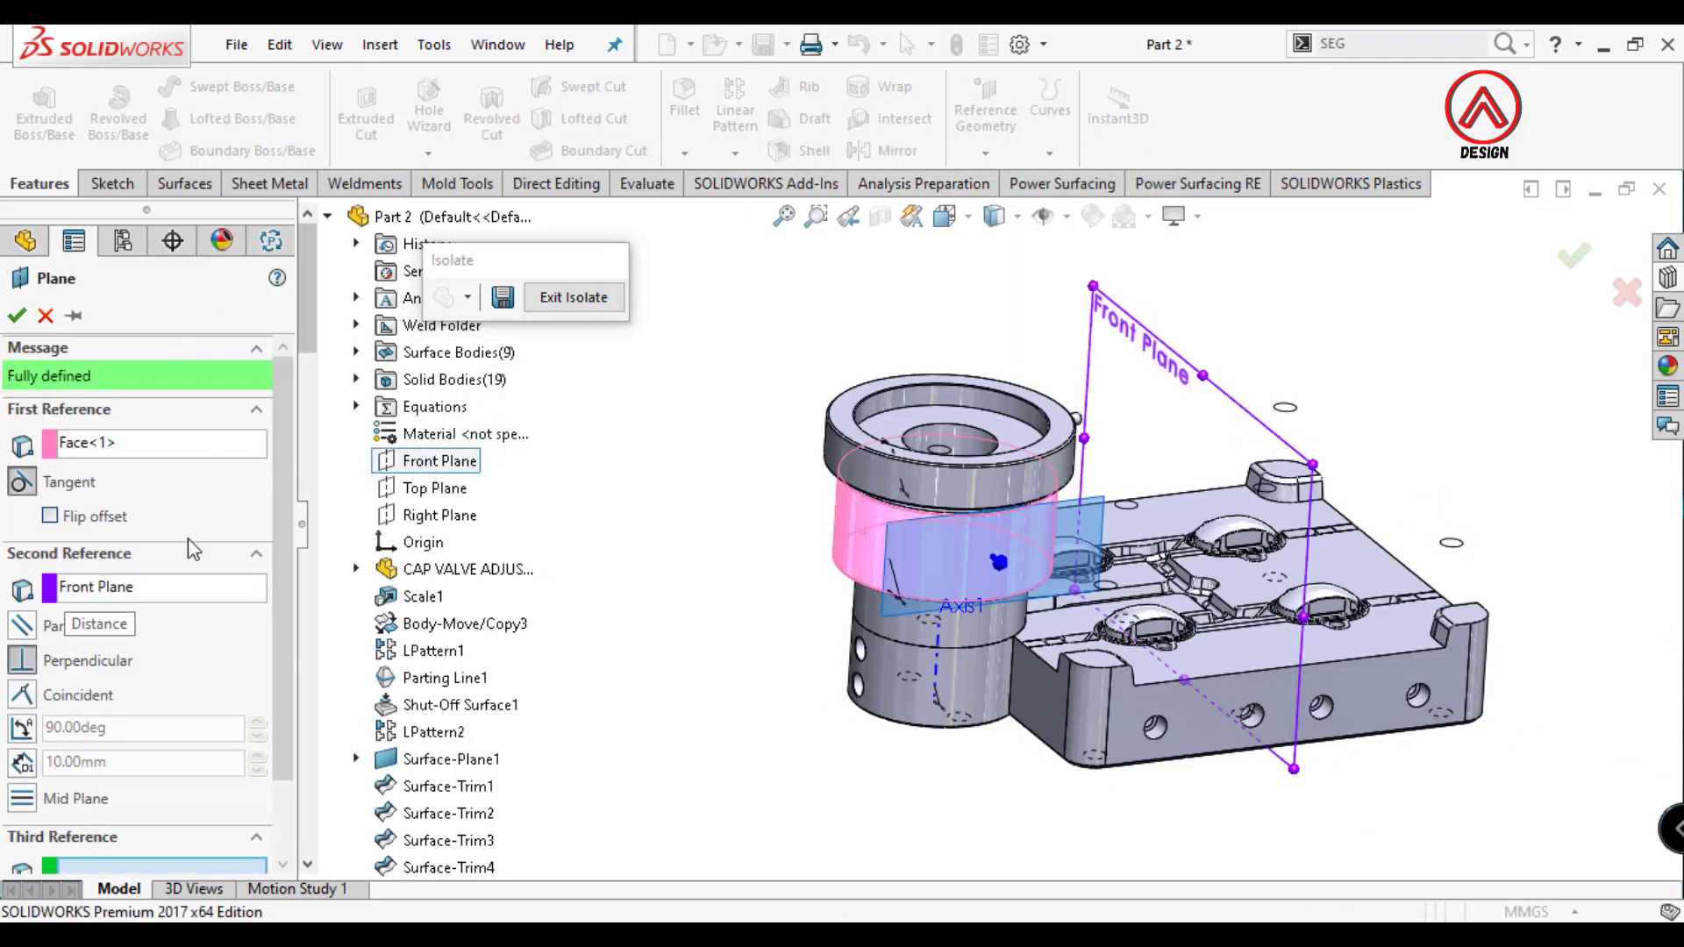
middle_click_drag(948, 561, 877, 571)
left_click(19, 633)
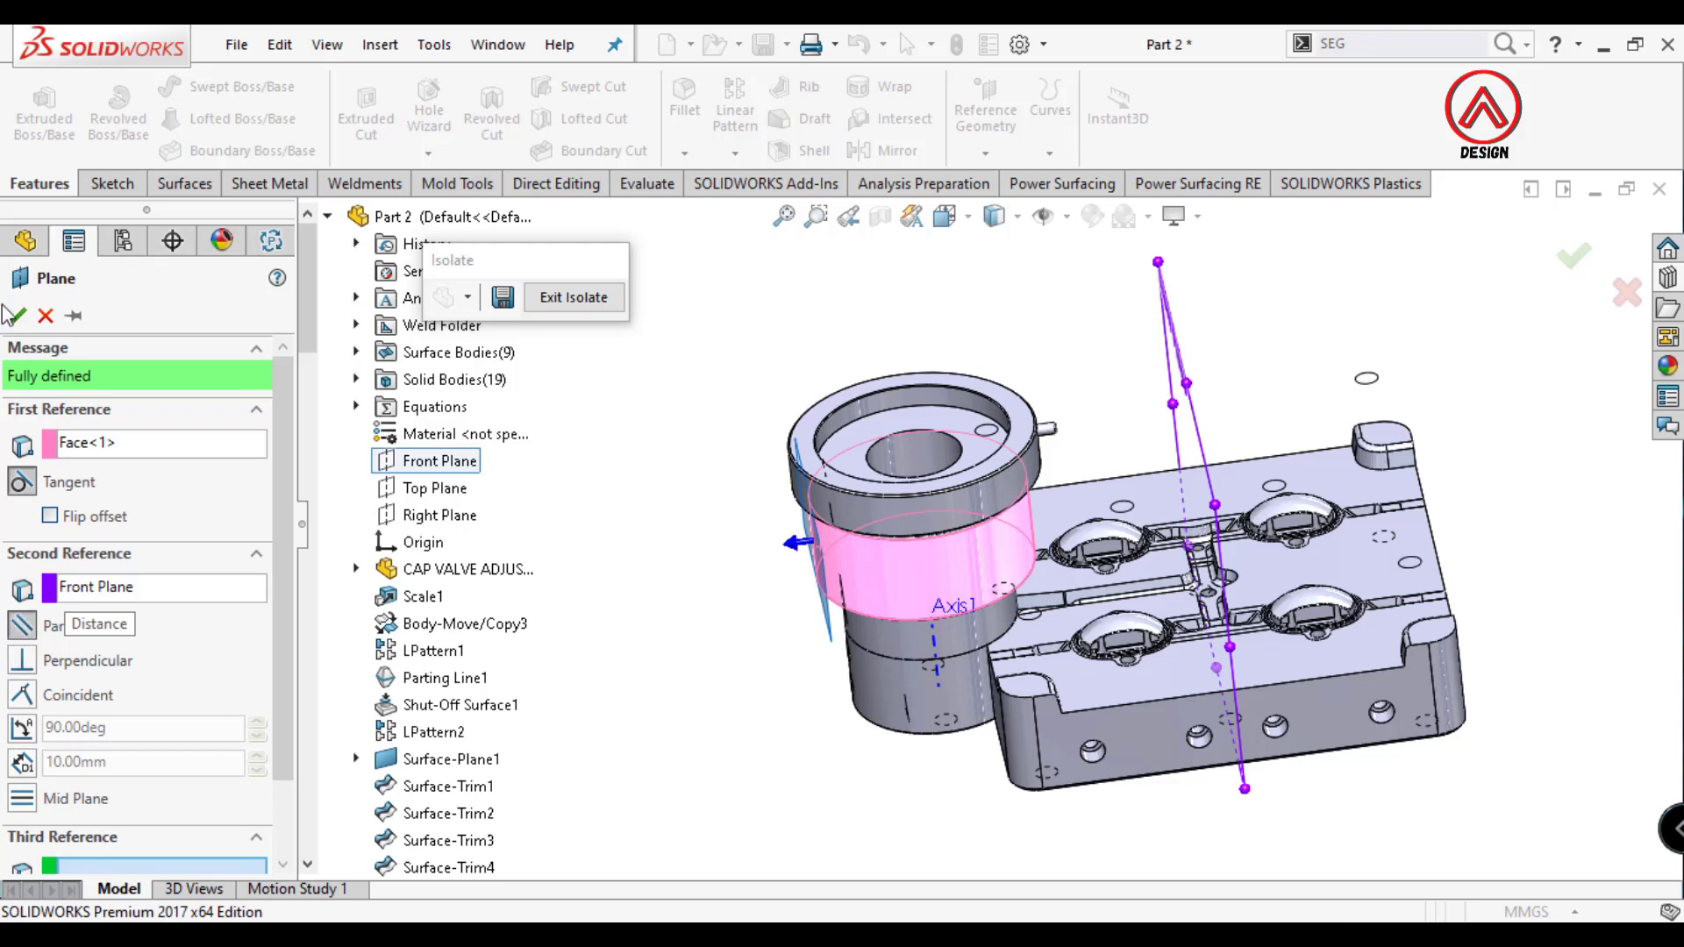
key("Return")
left_click(954, 480)
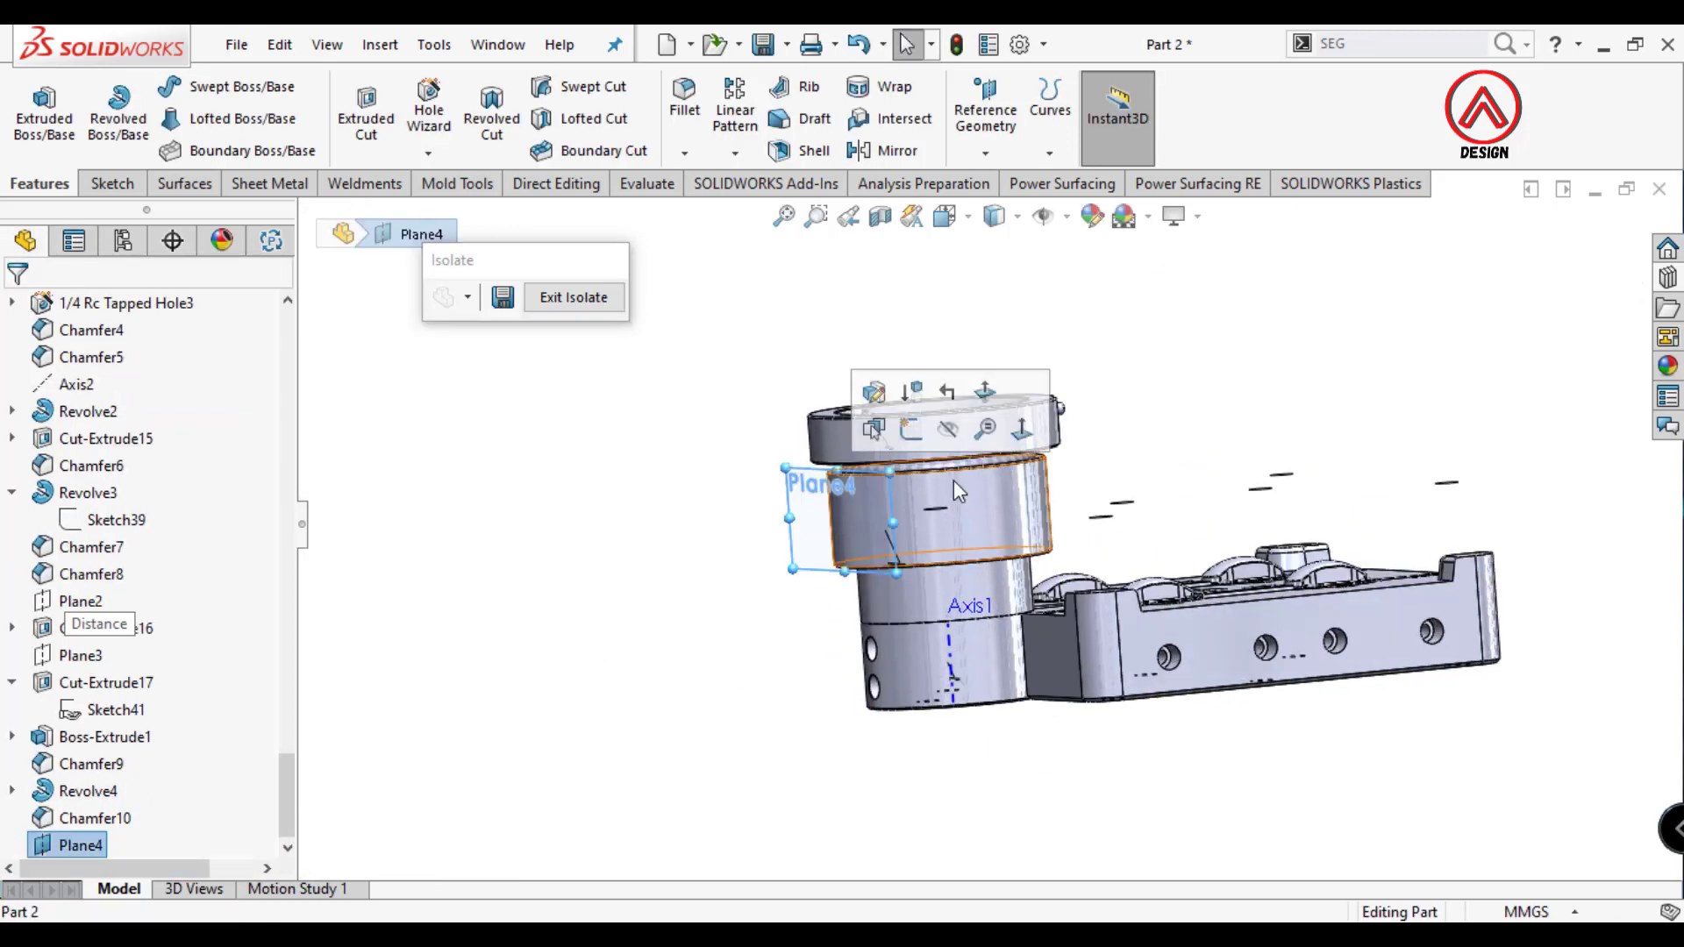
left_click(991, 383)
Show hidden edges on Plane4 and place the lower hole centre point.
left_click(1186, 413)
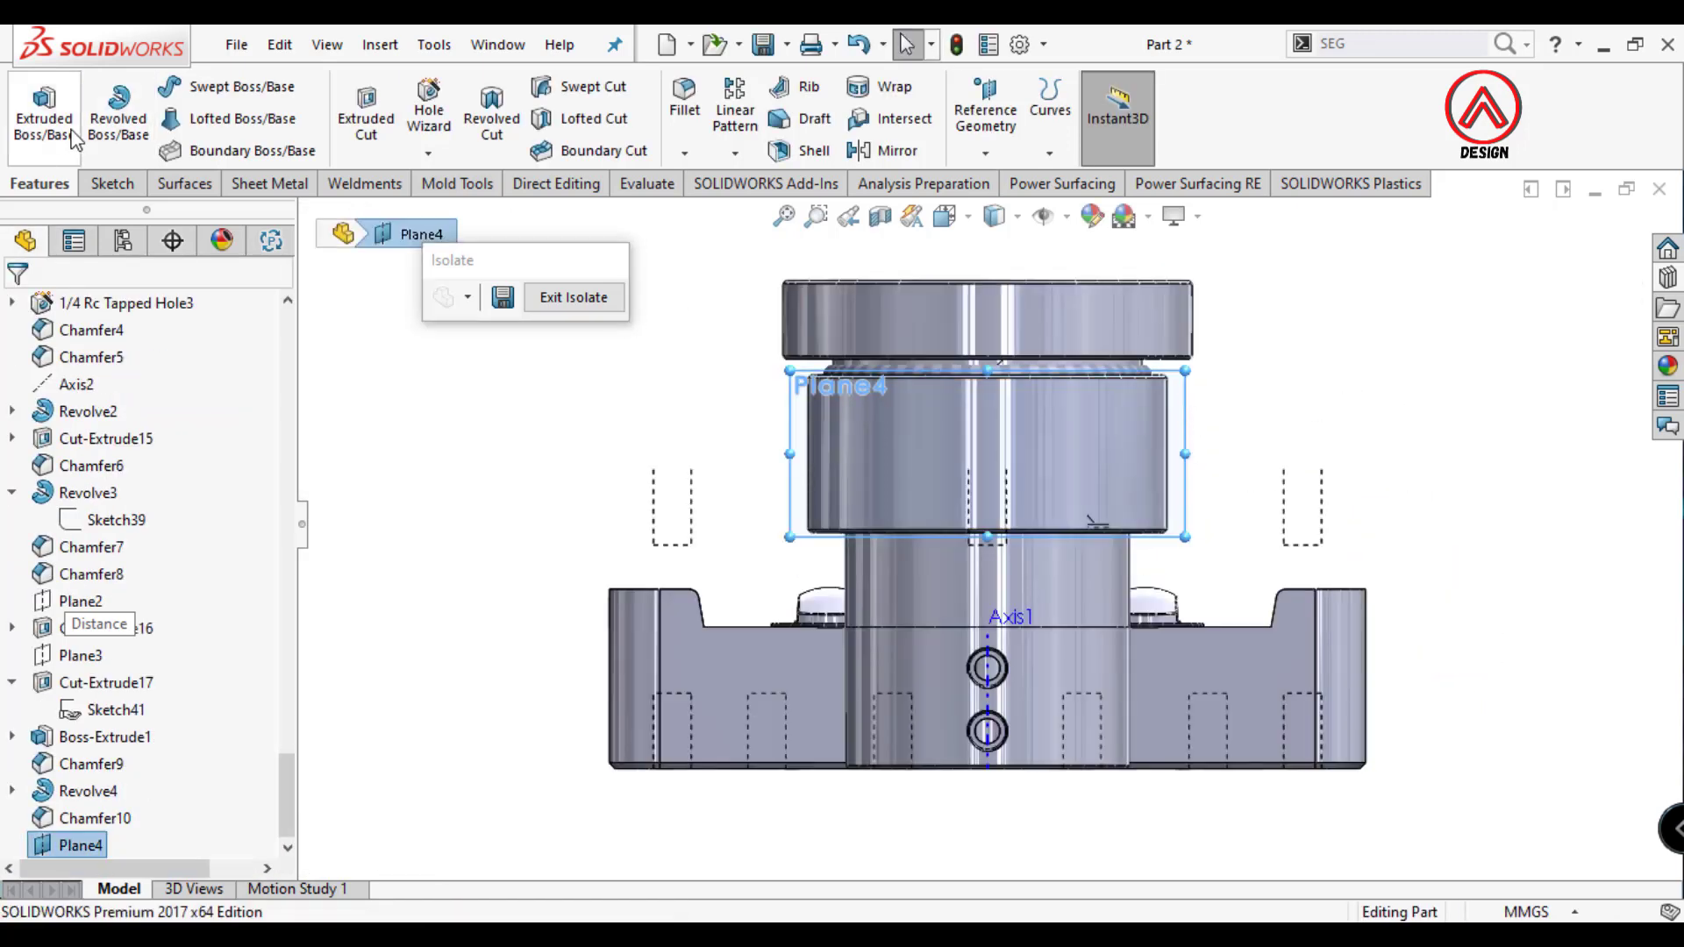
left_click(1000, 355)
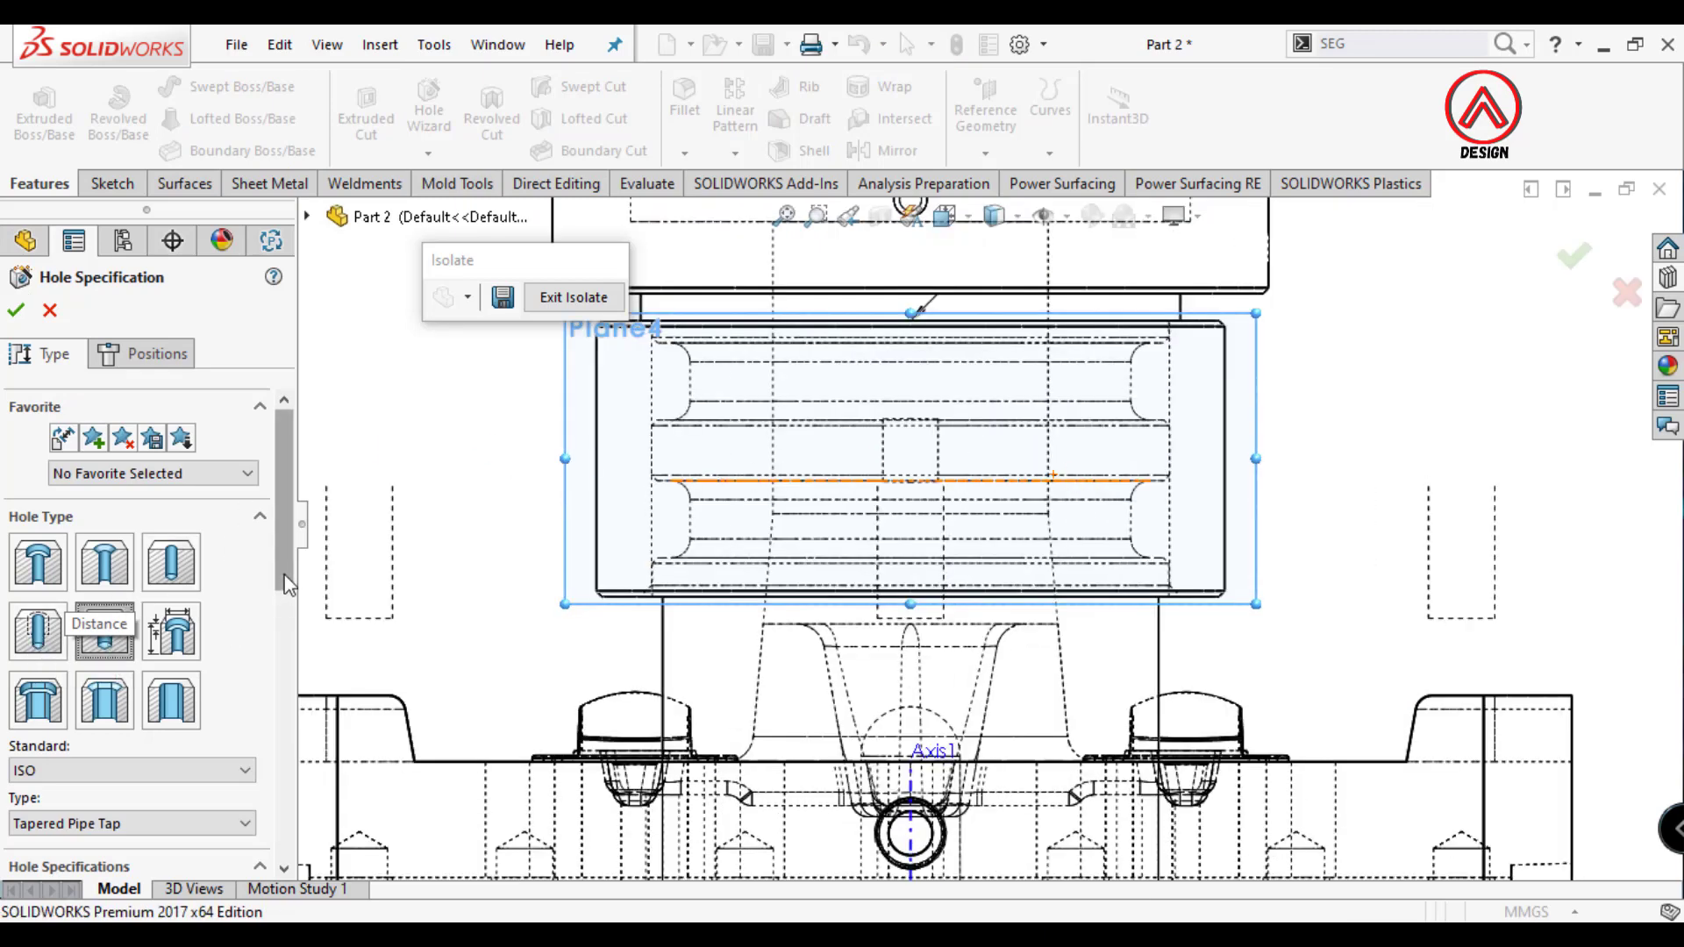
scroll(286, 585, "down", 5)
scroll(287, 585, "down", 1)
scroll(219, 438, "up", 4)
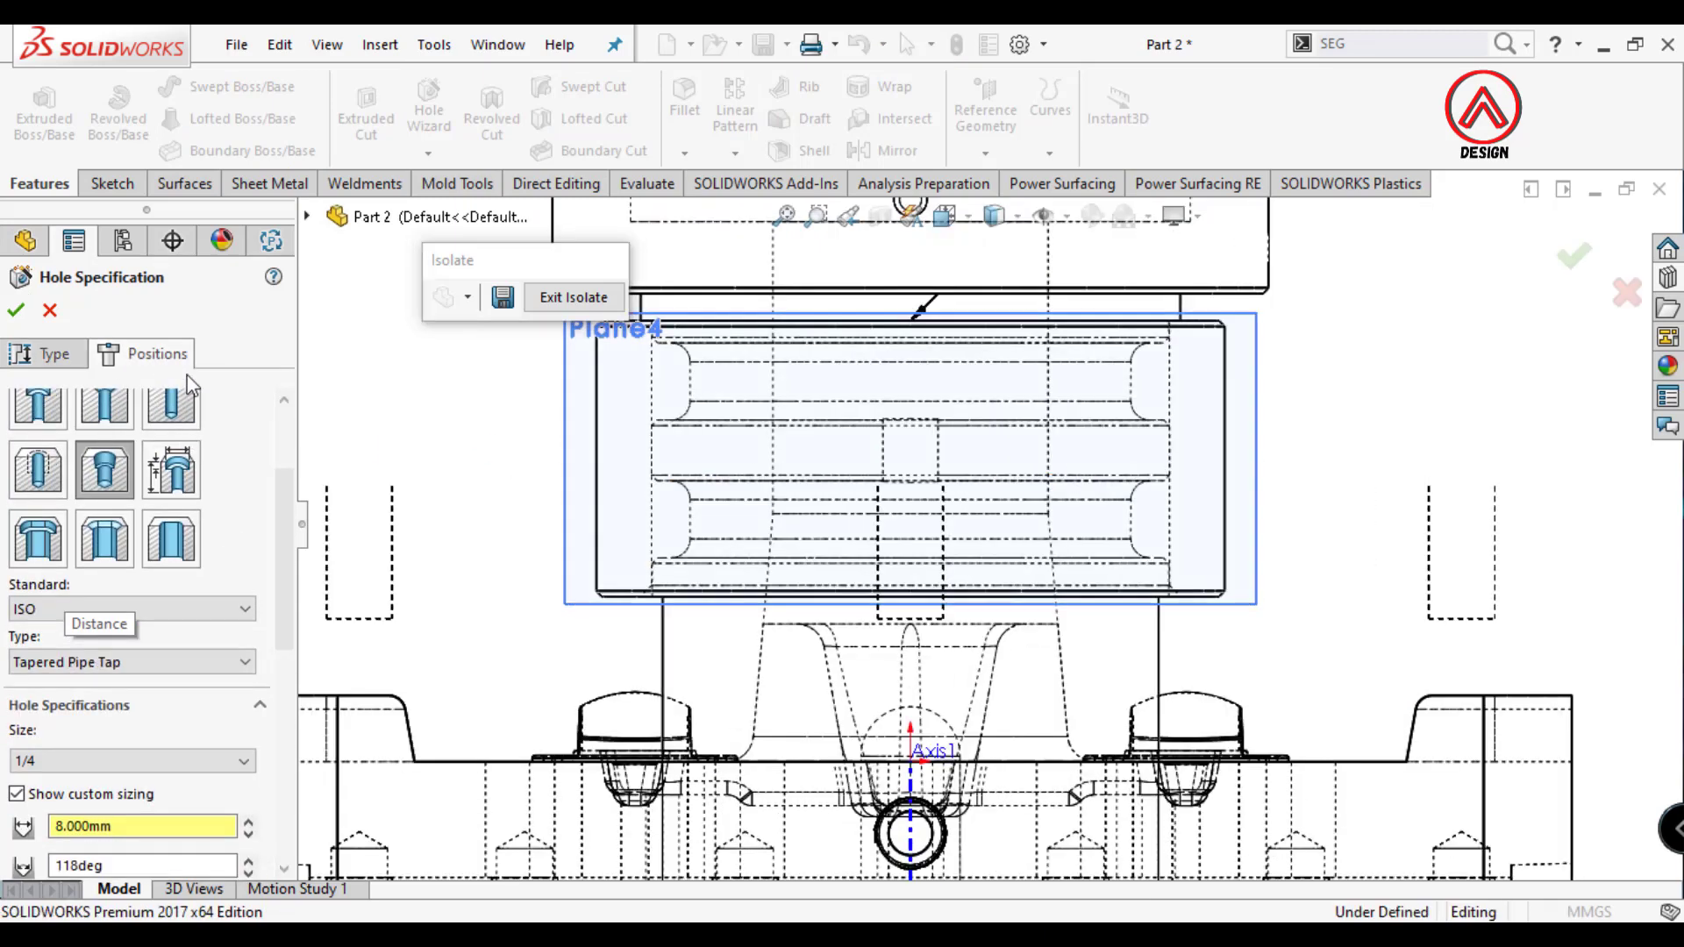
left_click(167, 355)
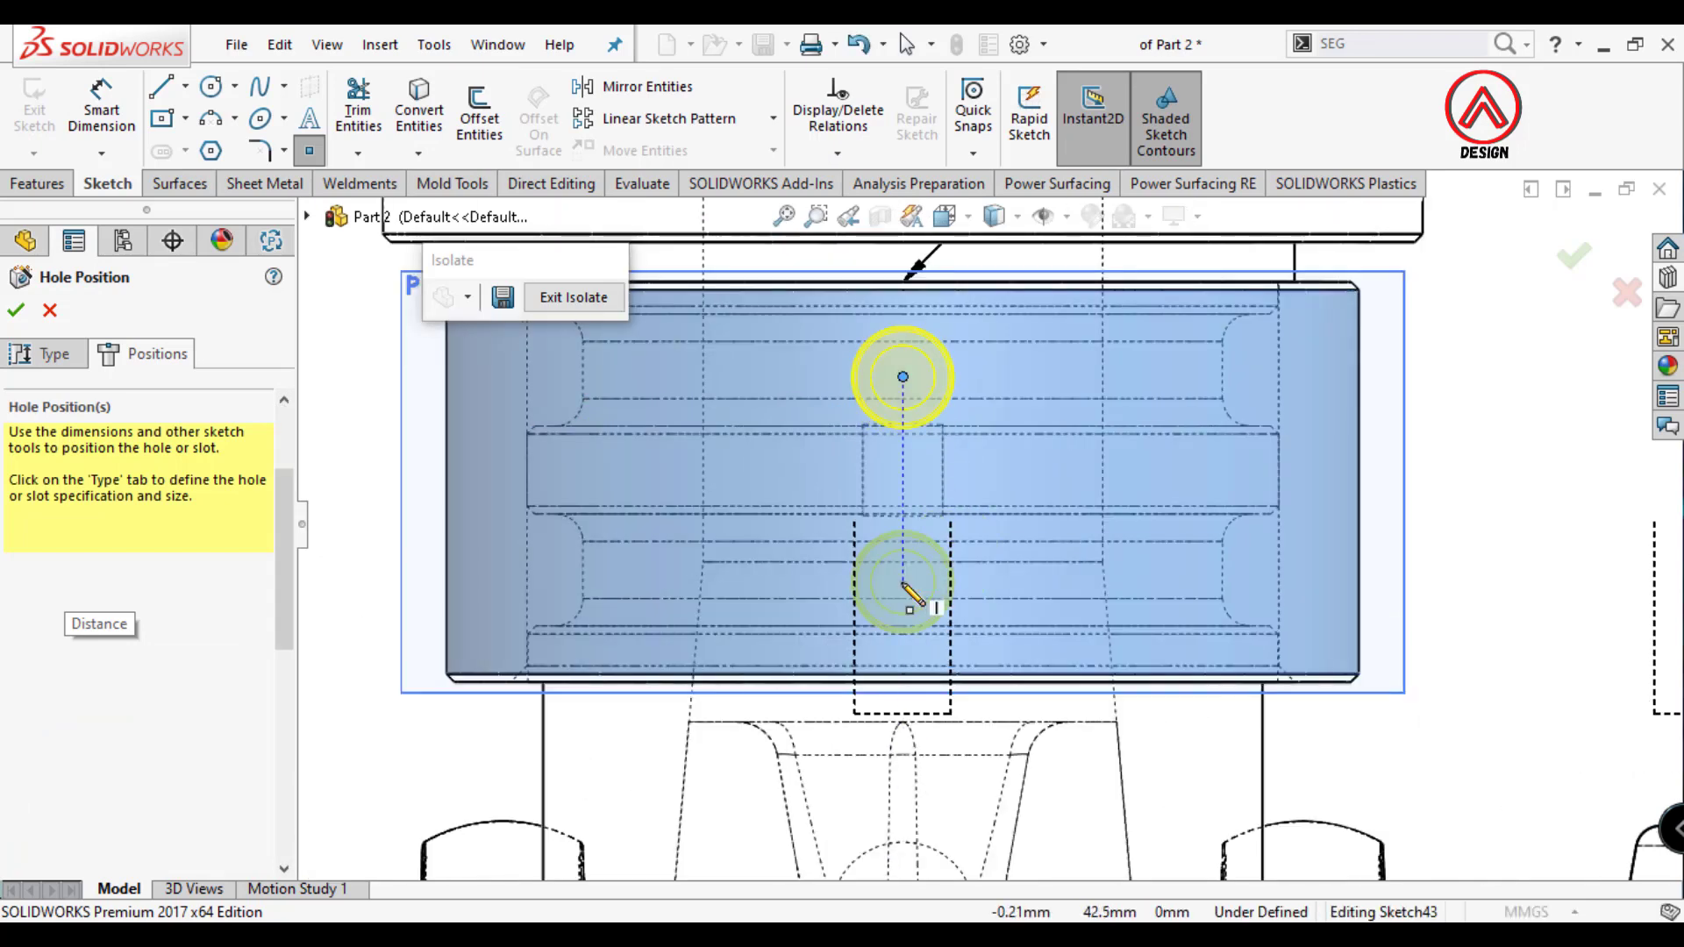
left_click(903, 582)
Dimension the hole points 13 mm above the bottom edge and 26 mm apart.
key("d")
left_click(902, 582)
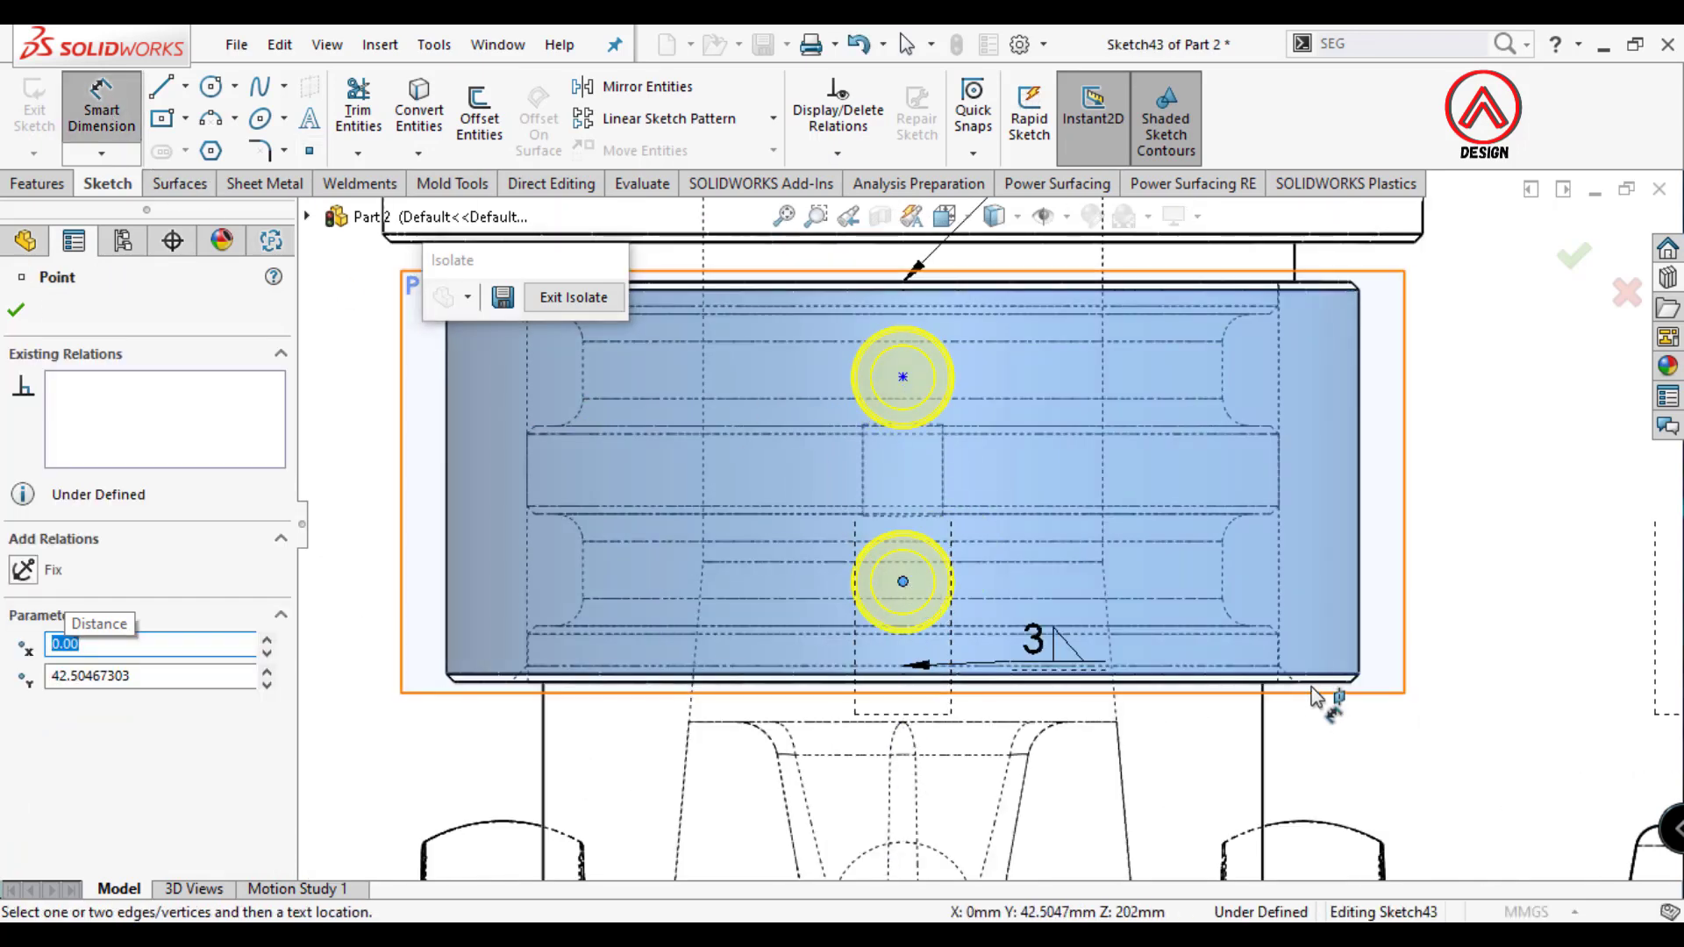
left_click(1320, 686)
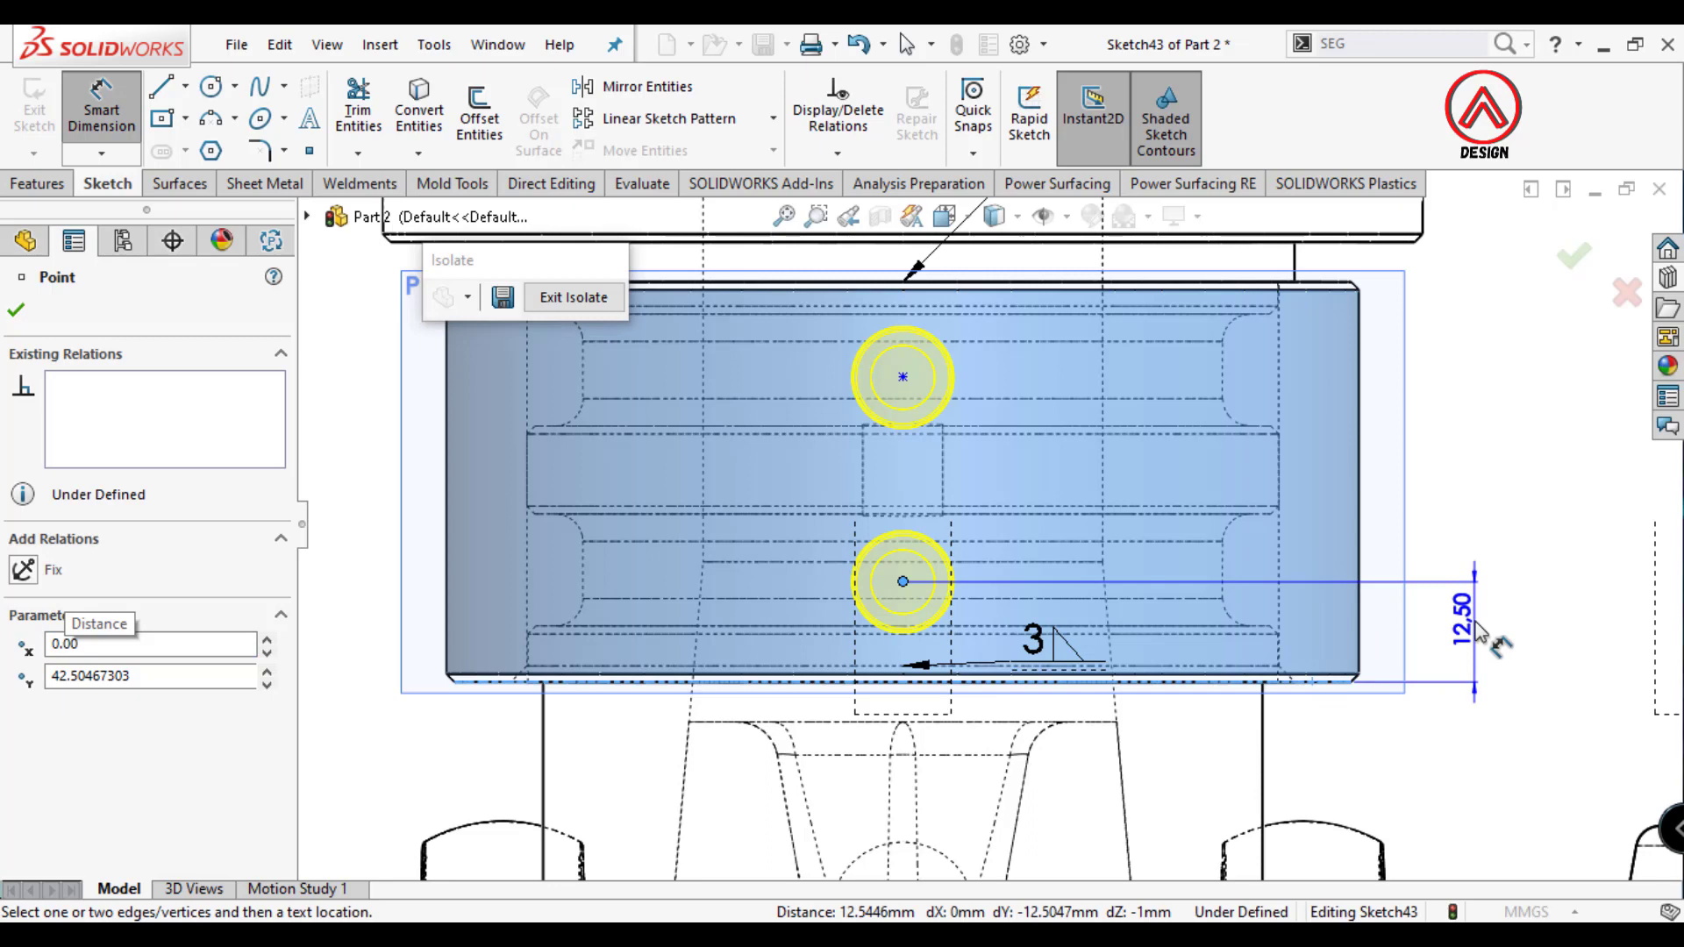
left_click(1476, 631)
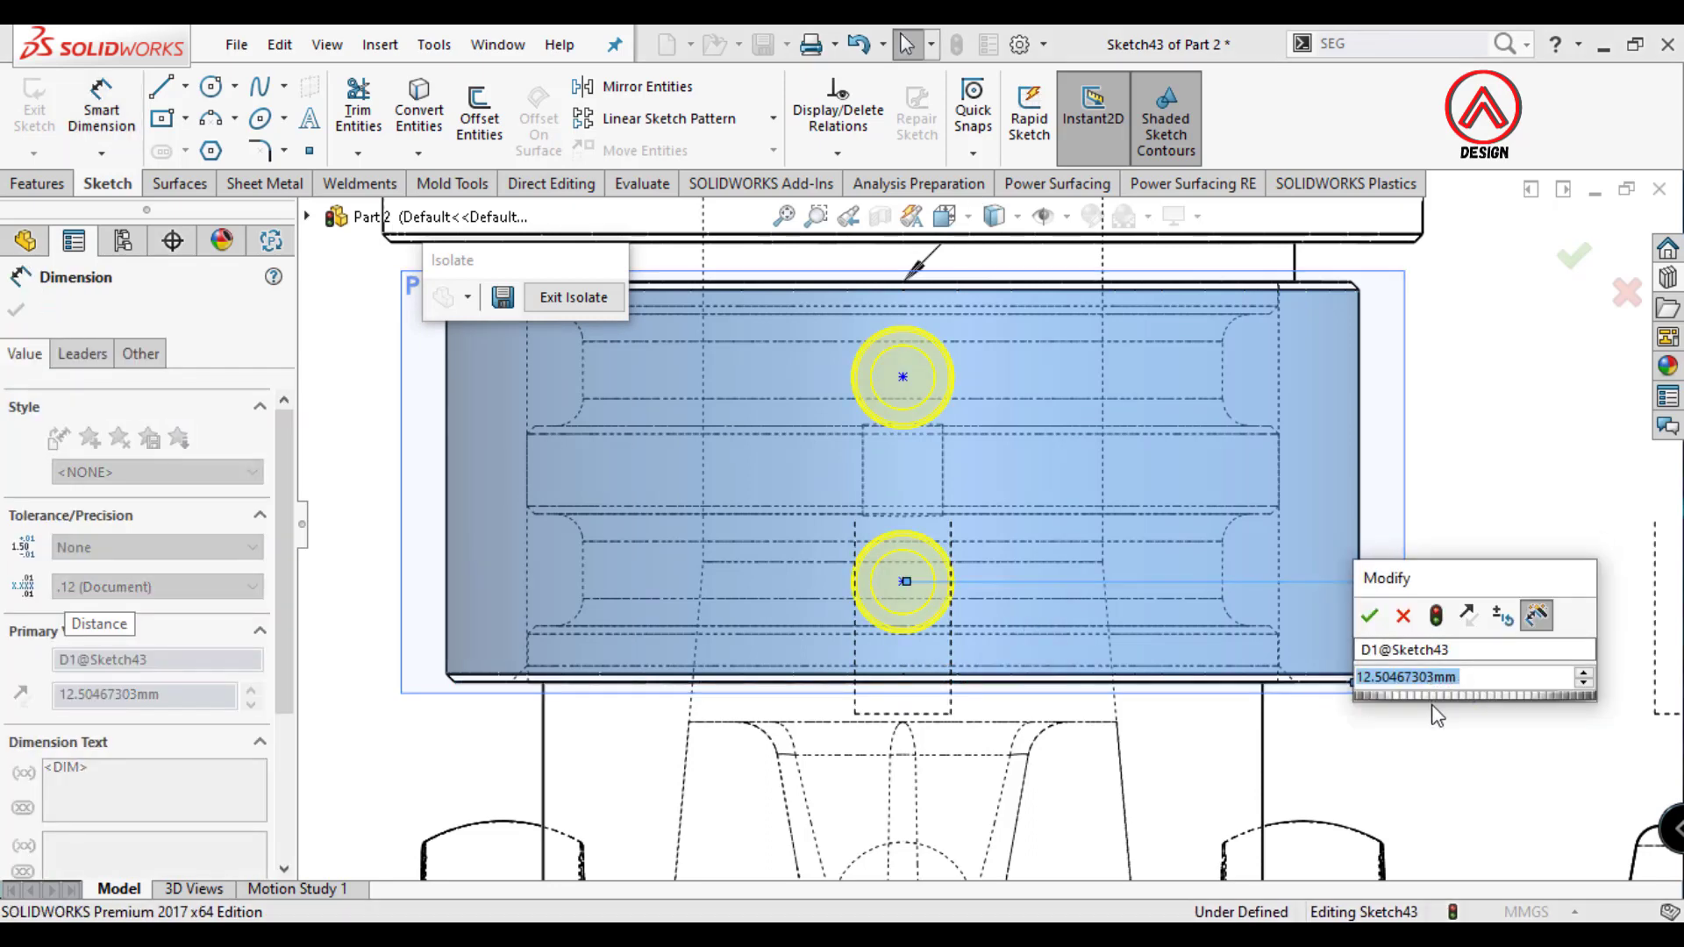
type("13")
key("Return")
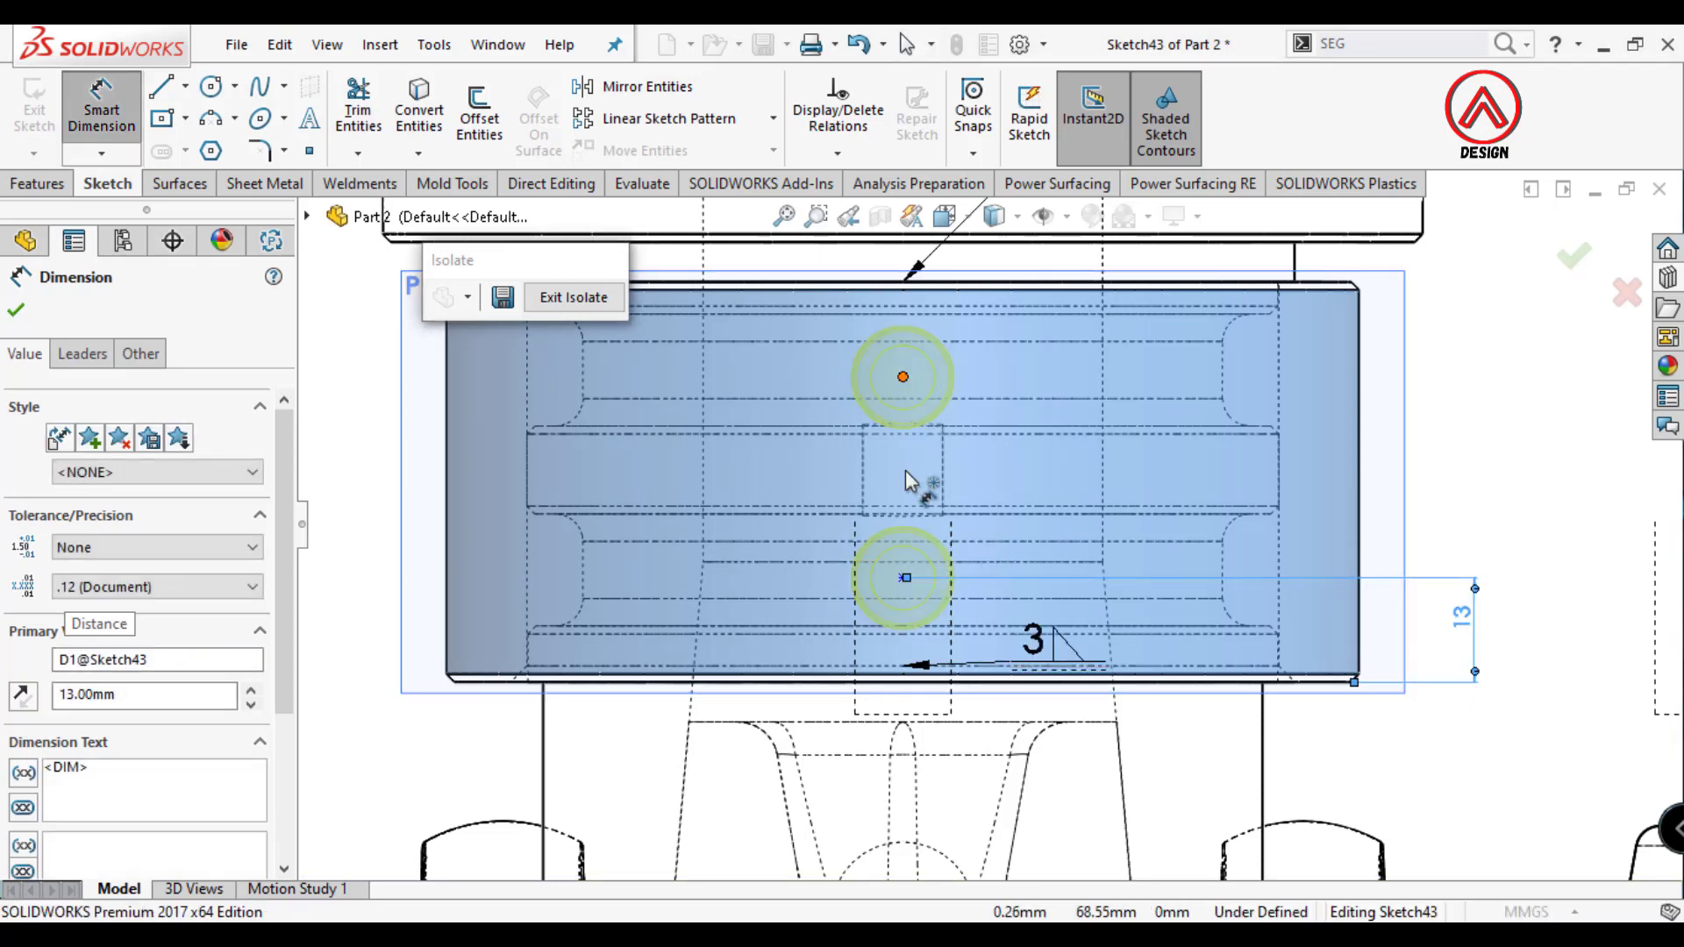
left_click(905, 577)
left_click(1450, 478)
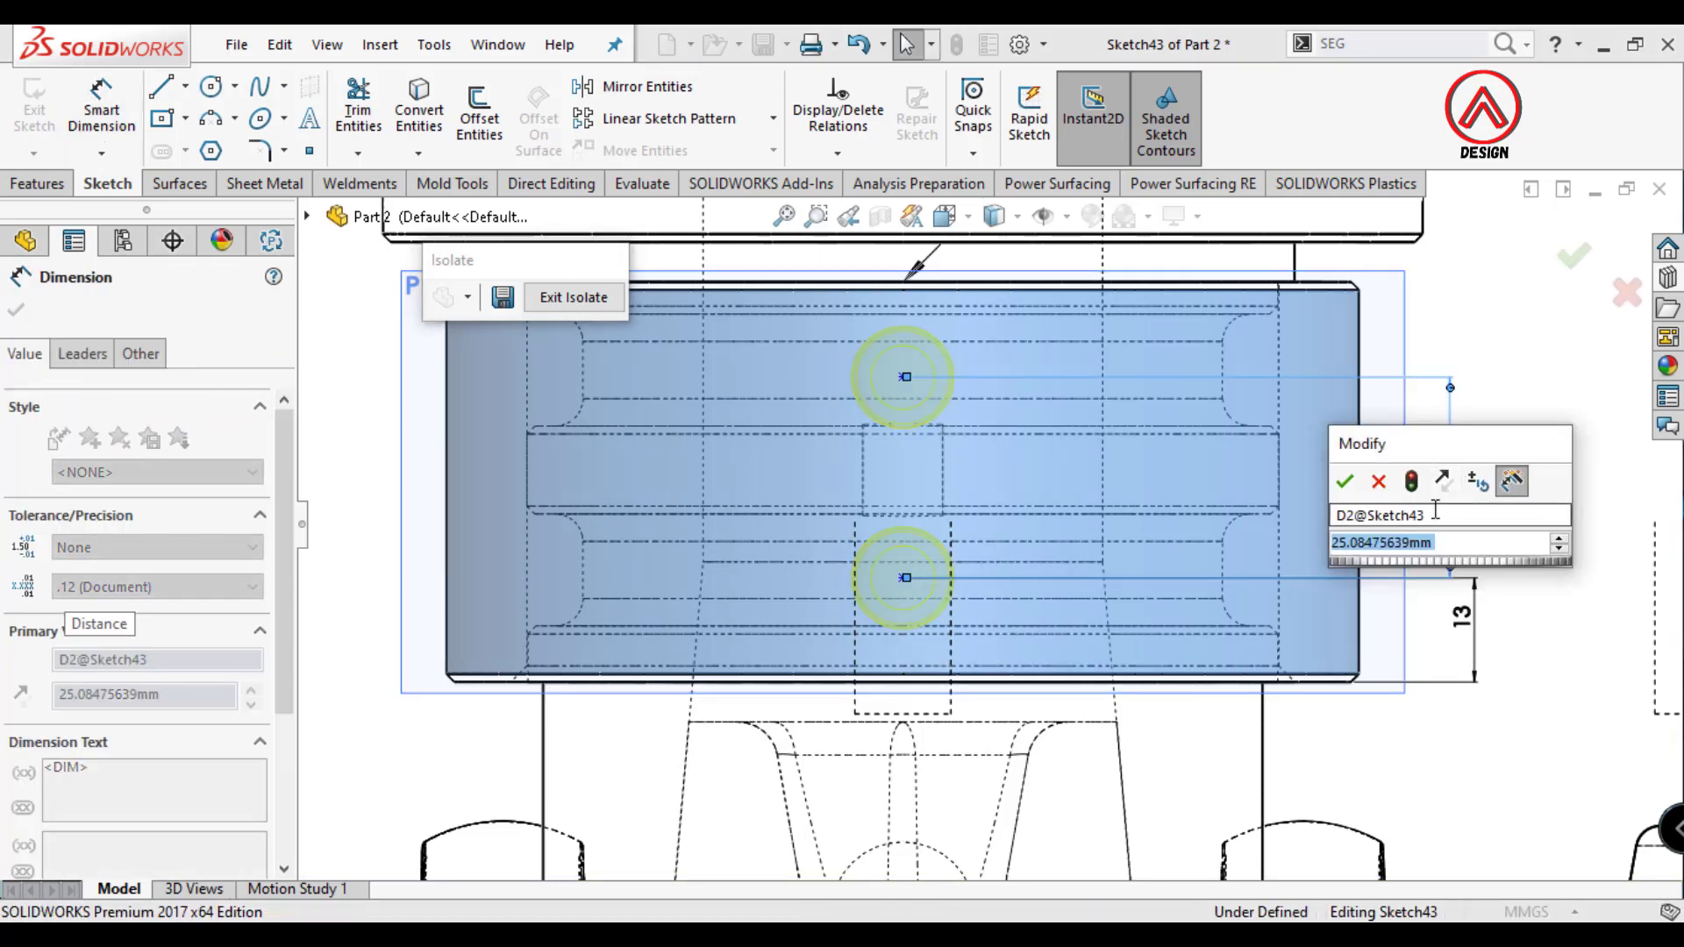
type("26")
key("Return")
Align both hole points vertically with the axis end point.
left_click(903, 370)
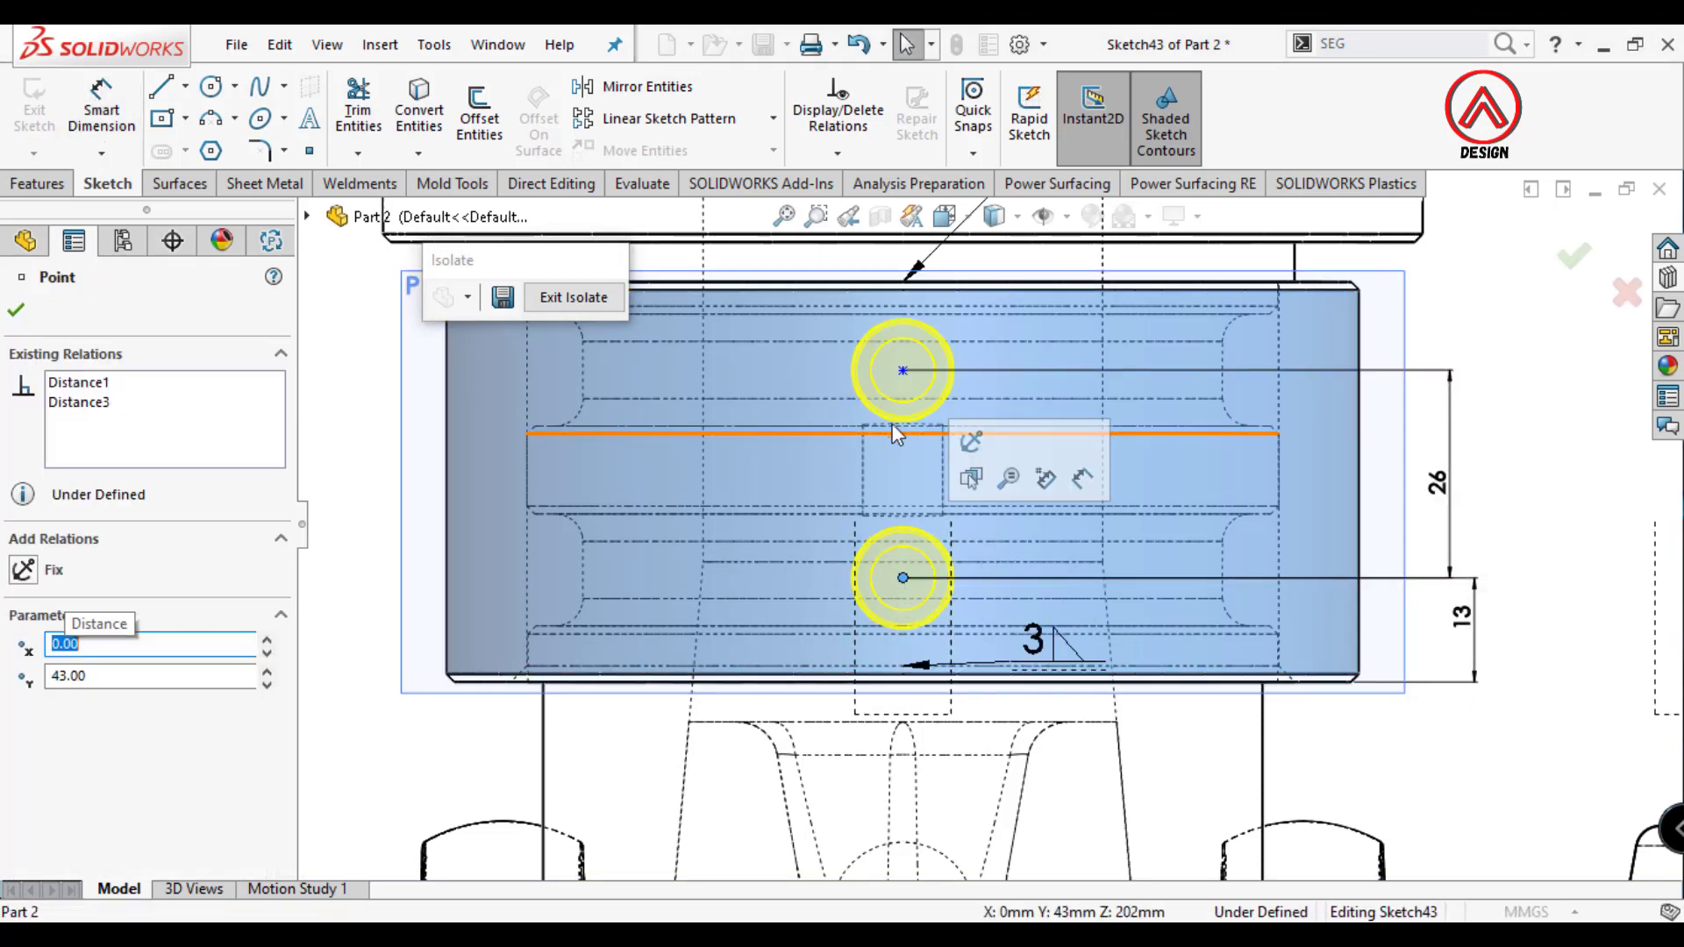
left_click(903, 577, "ctrl")
scroll(960, 693, "up", 3)
scroll(965, 624, "down", 3)
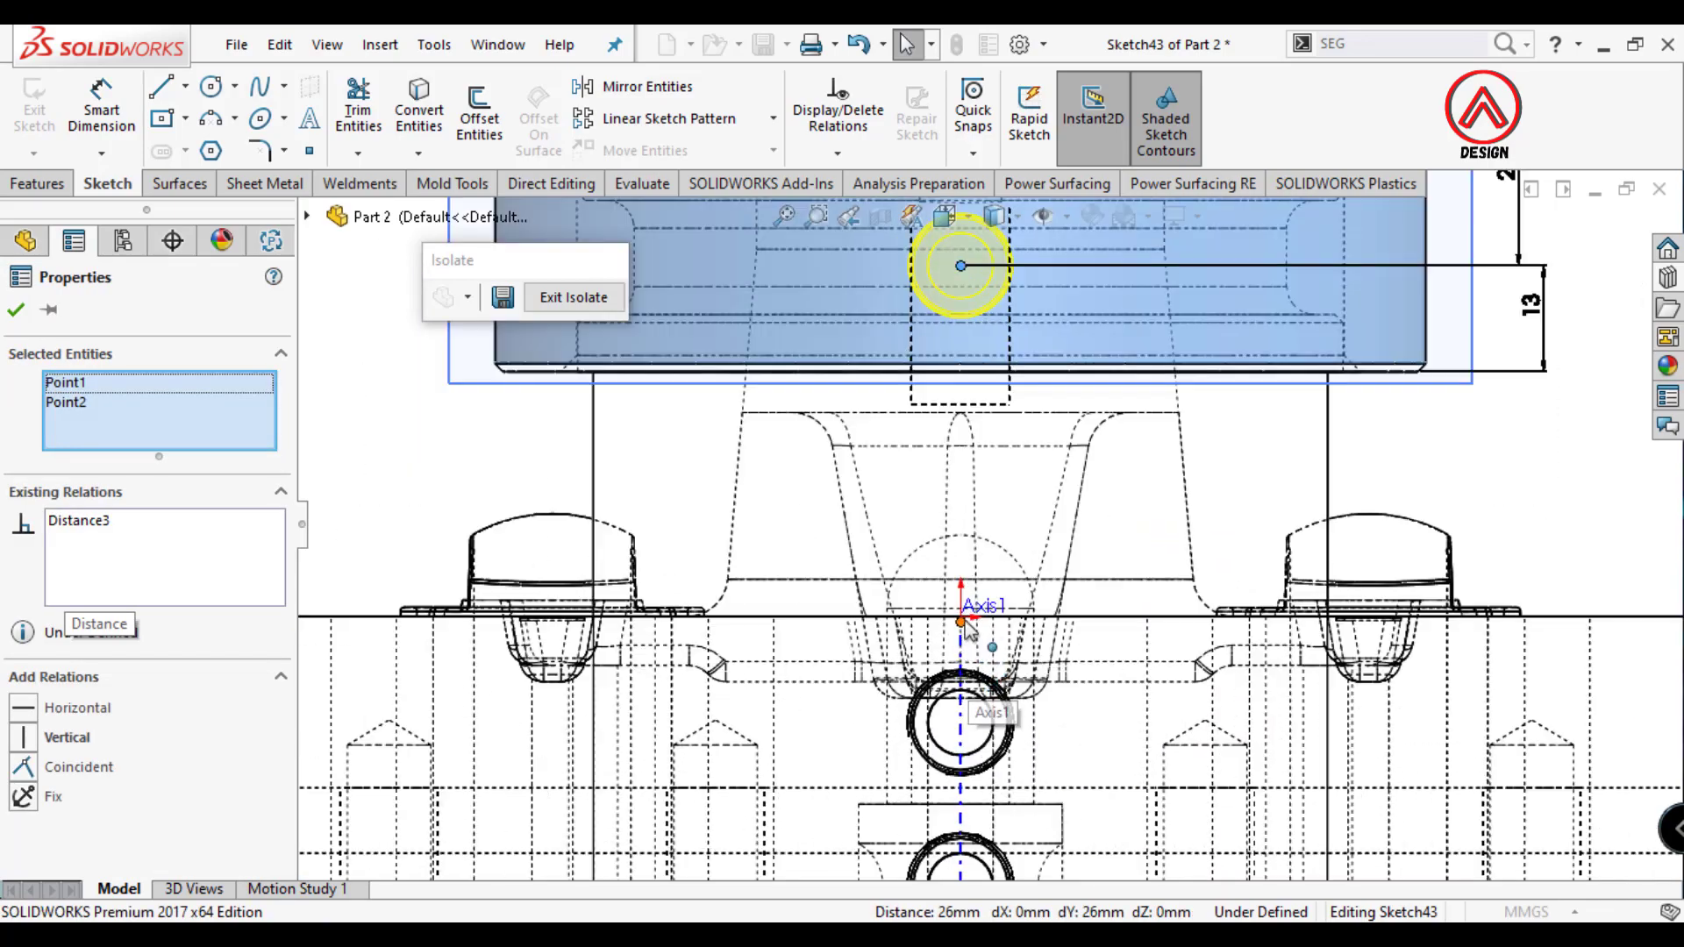
left_click(962, 623, "ctrl")
left_click(1123, 522)
key("ctrl+7")
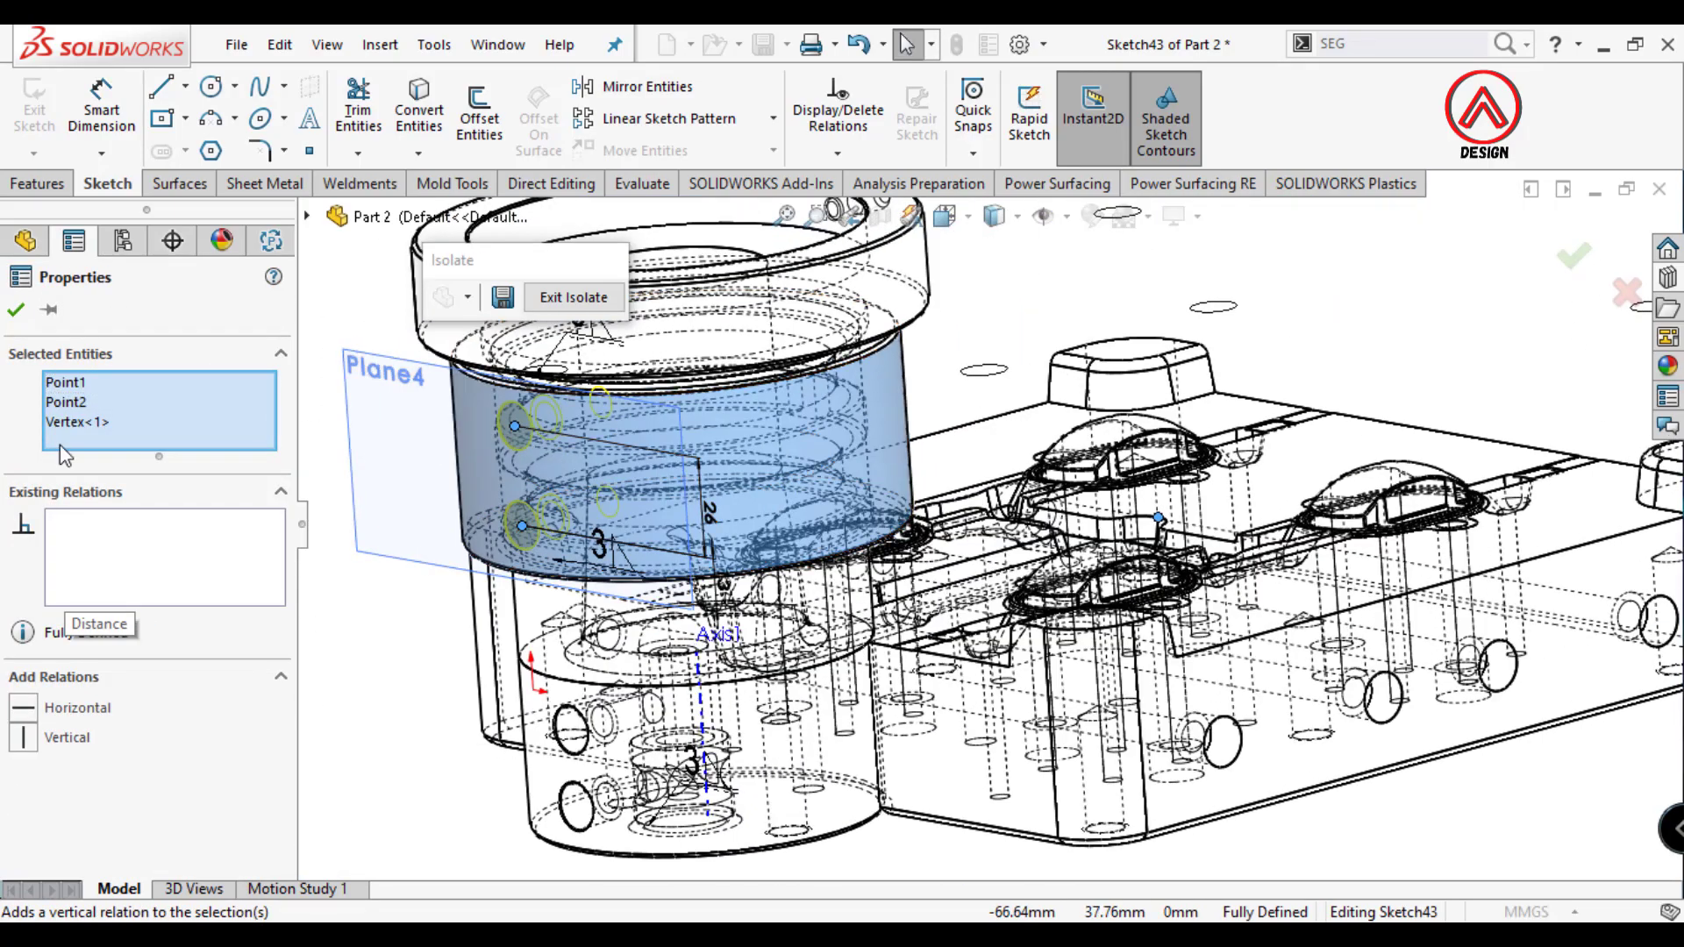
Limit the Hole Wizard feature scope to the collar body (Chamfer10) and create the holes.
left_click(15, 310)
left_click(44, 353)
scroll(267, 617, "down", 5)
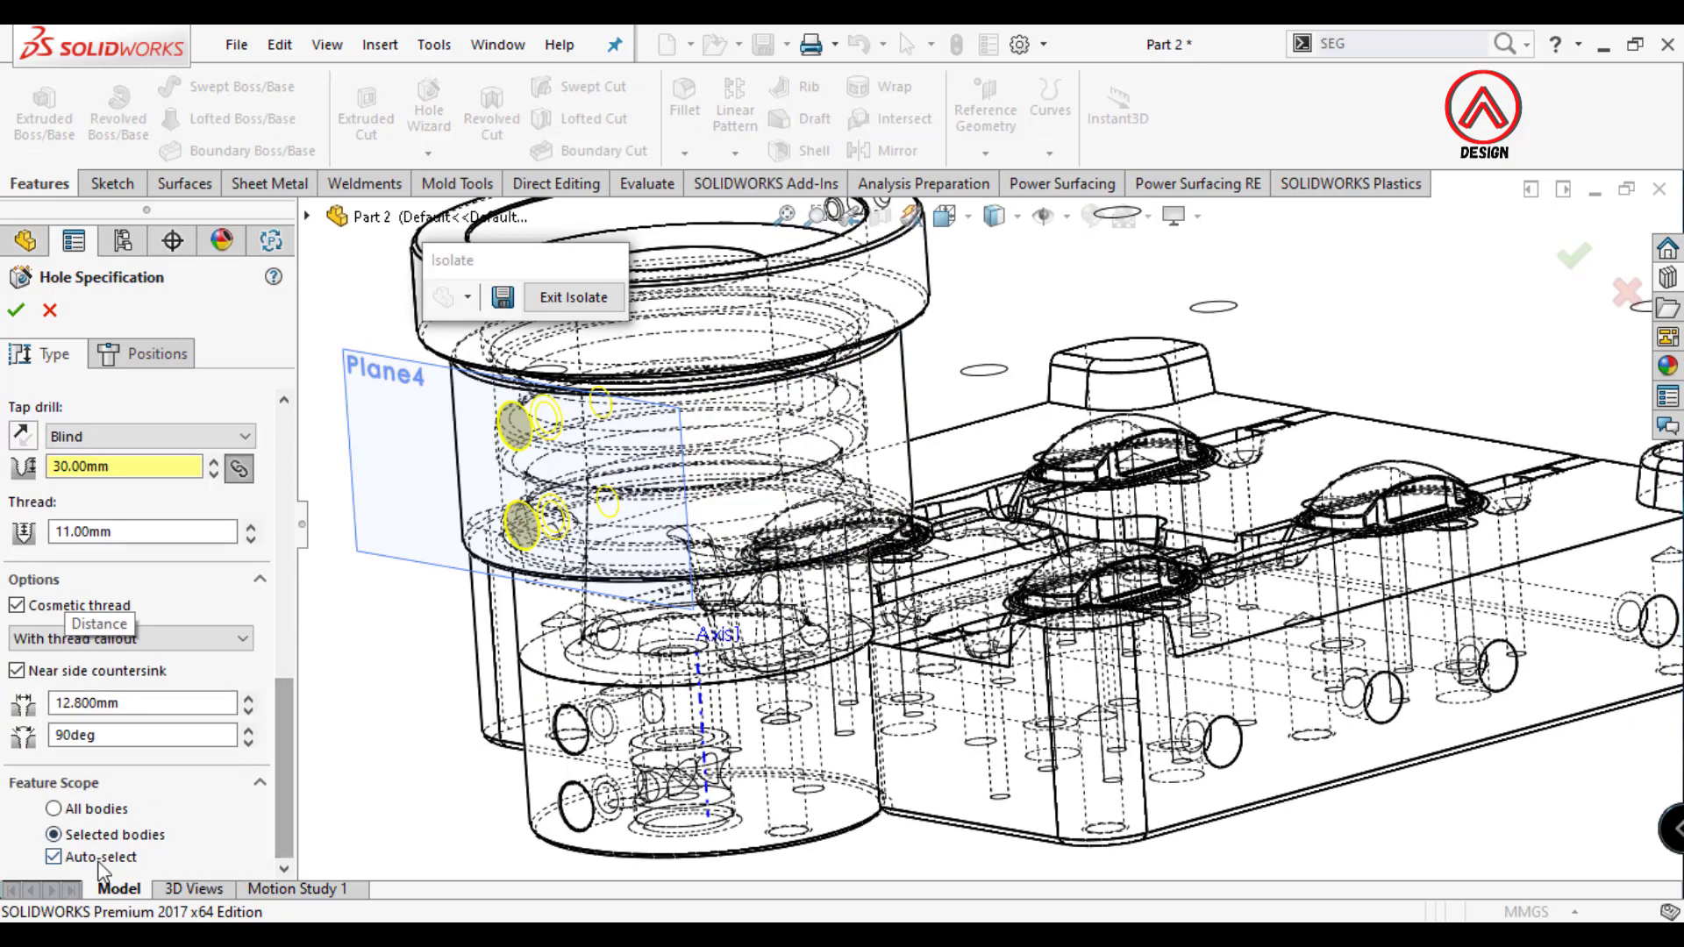
scroll(105, 847, "down", 3)
left_click(465, 455)
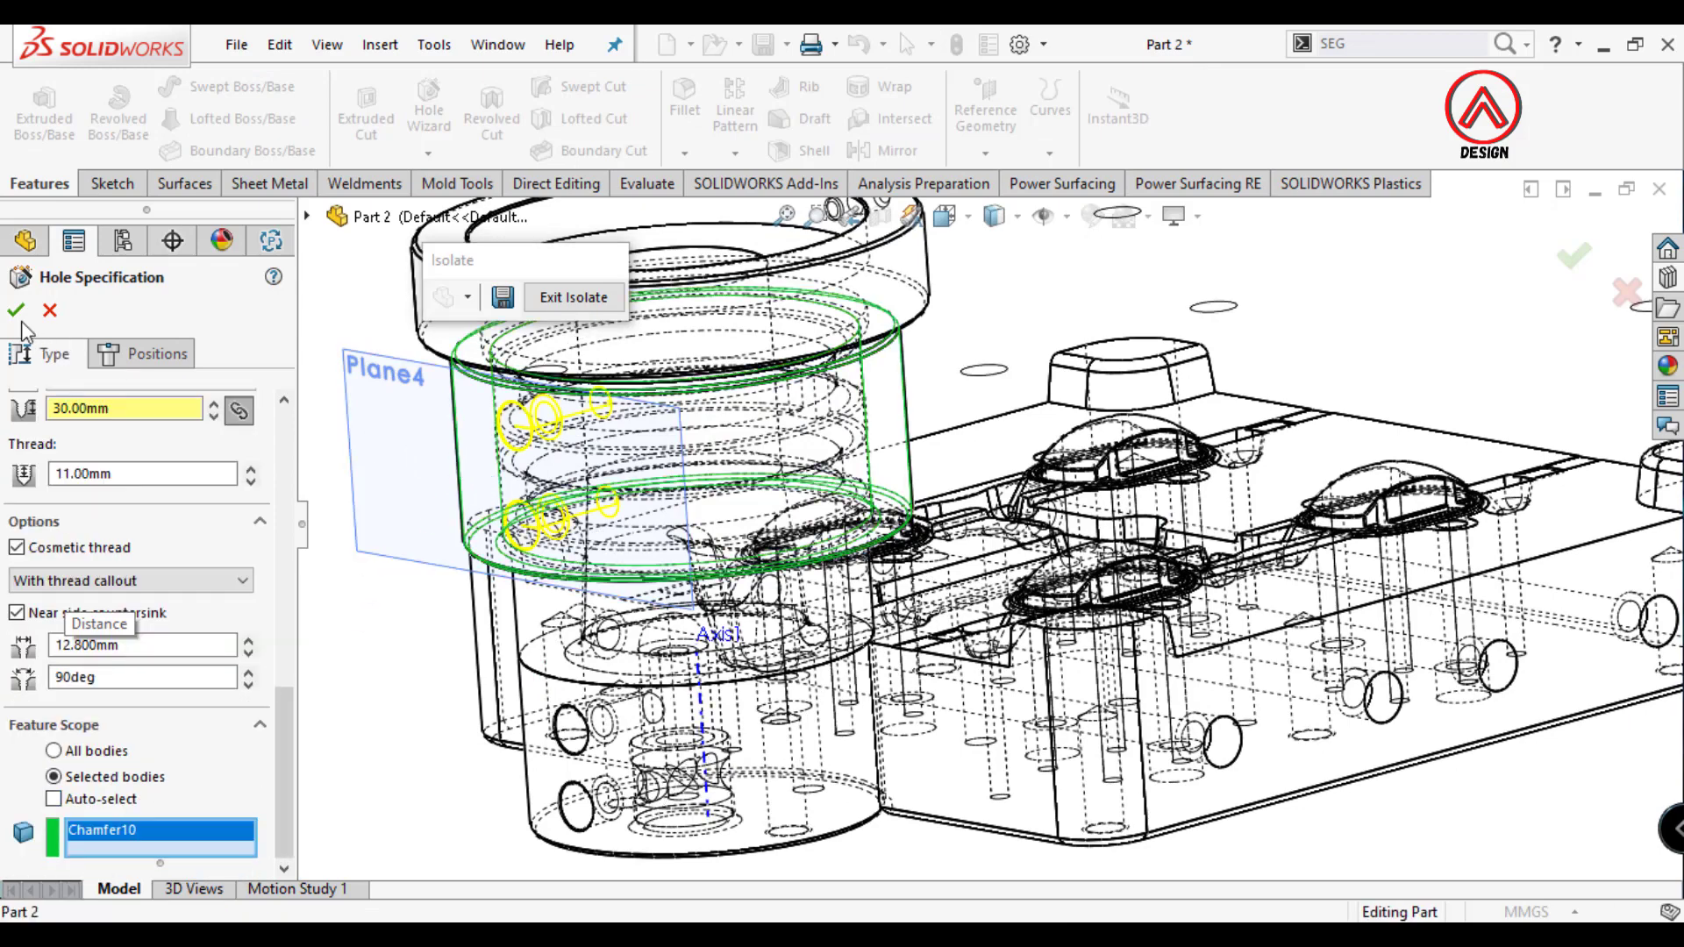
key("Return")
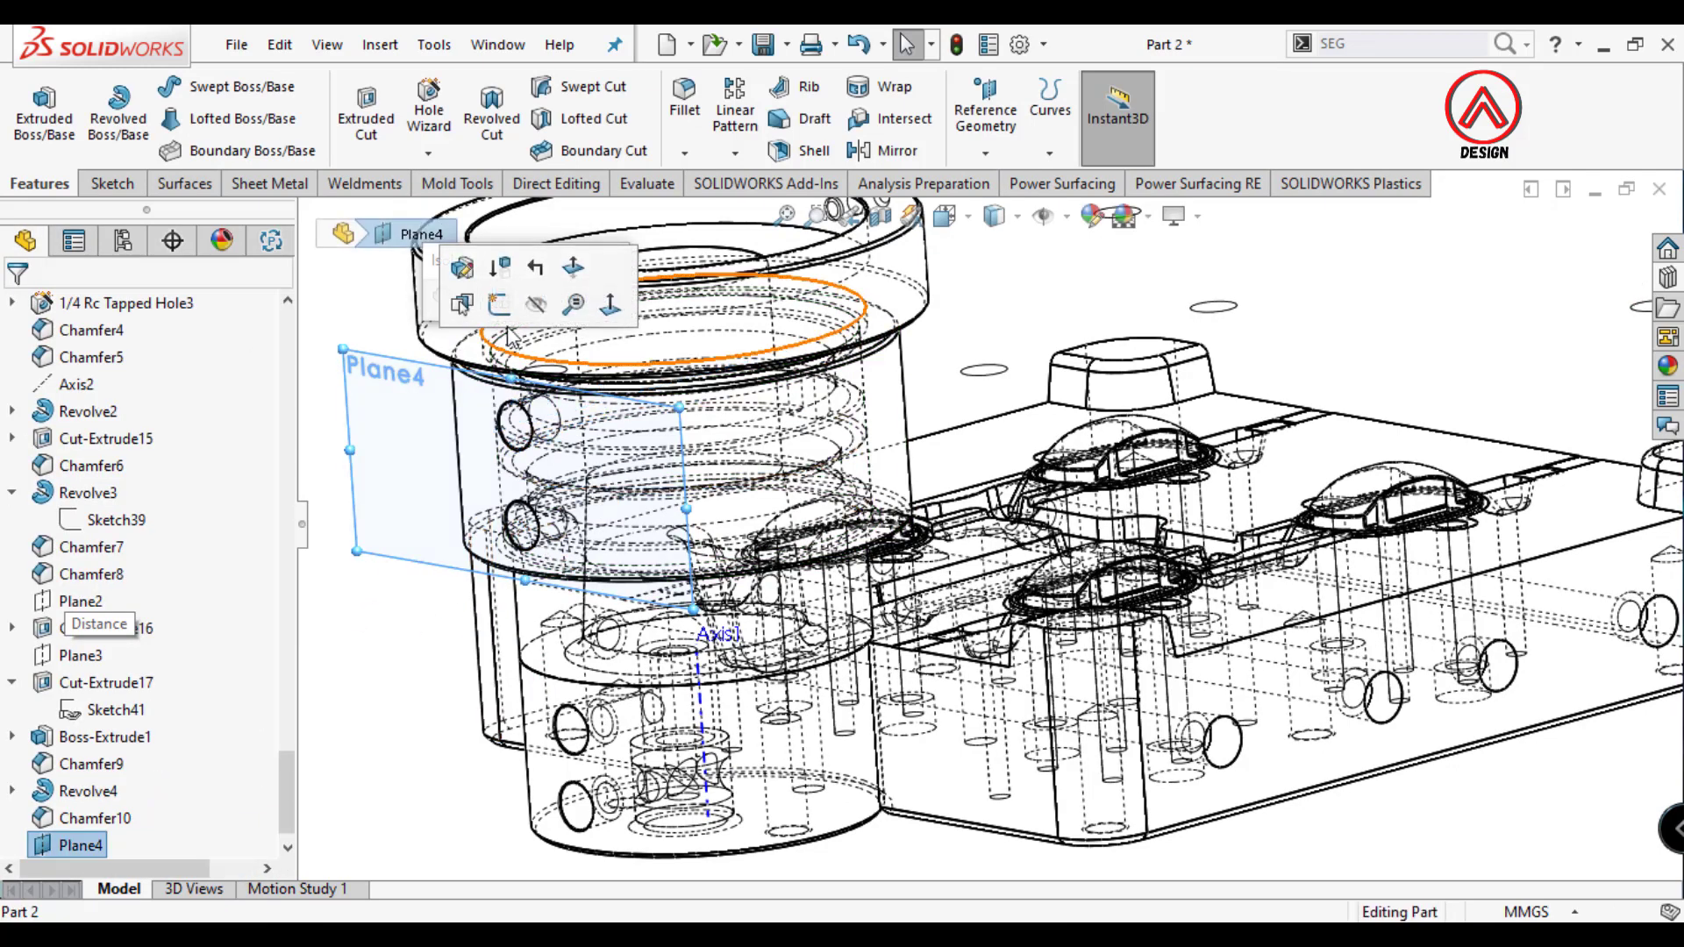
Show the part shaded from the front and apply a first section view to inspect it.
left_click(908, 215)
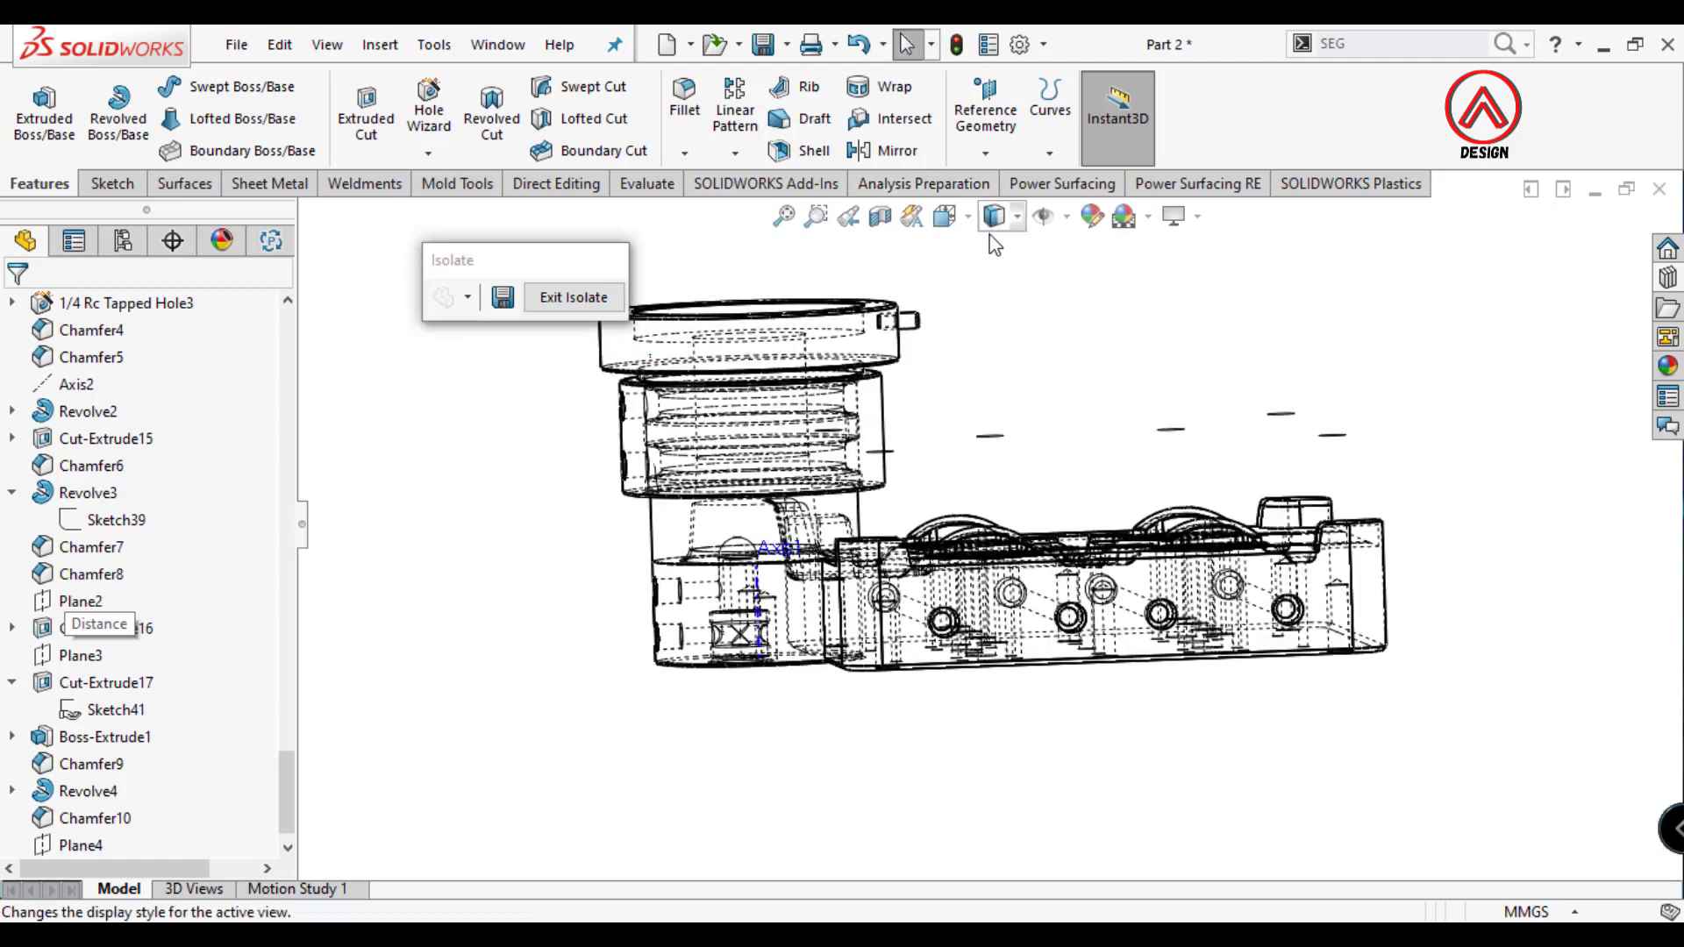
left_click(994, 215)
left_click(879, 215)
key("Return")
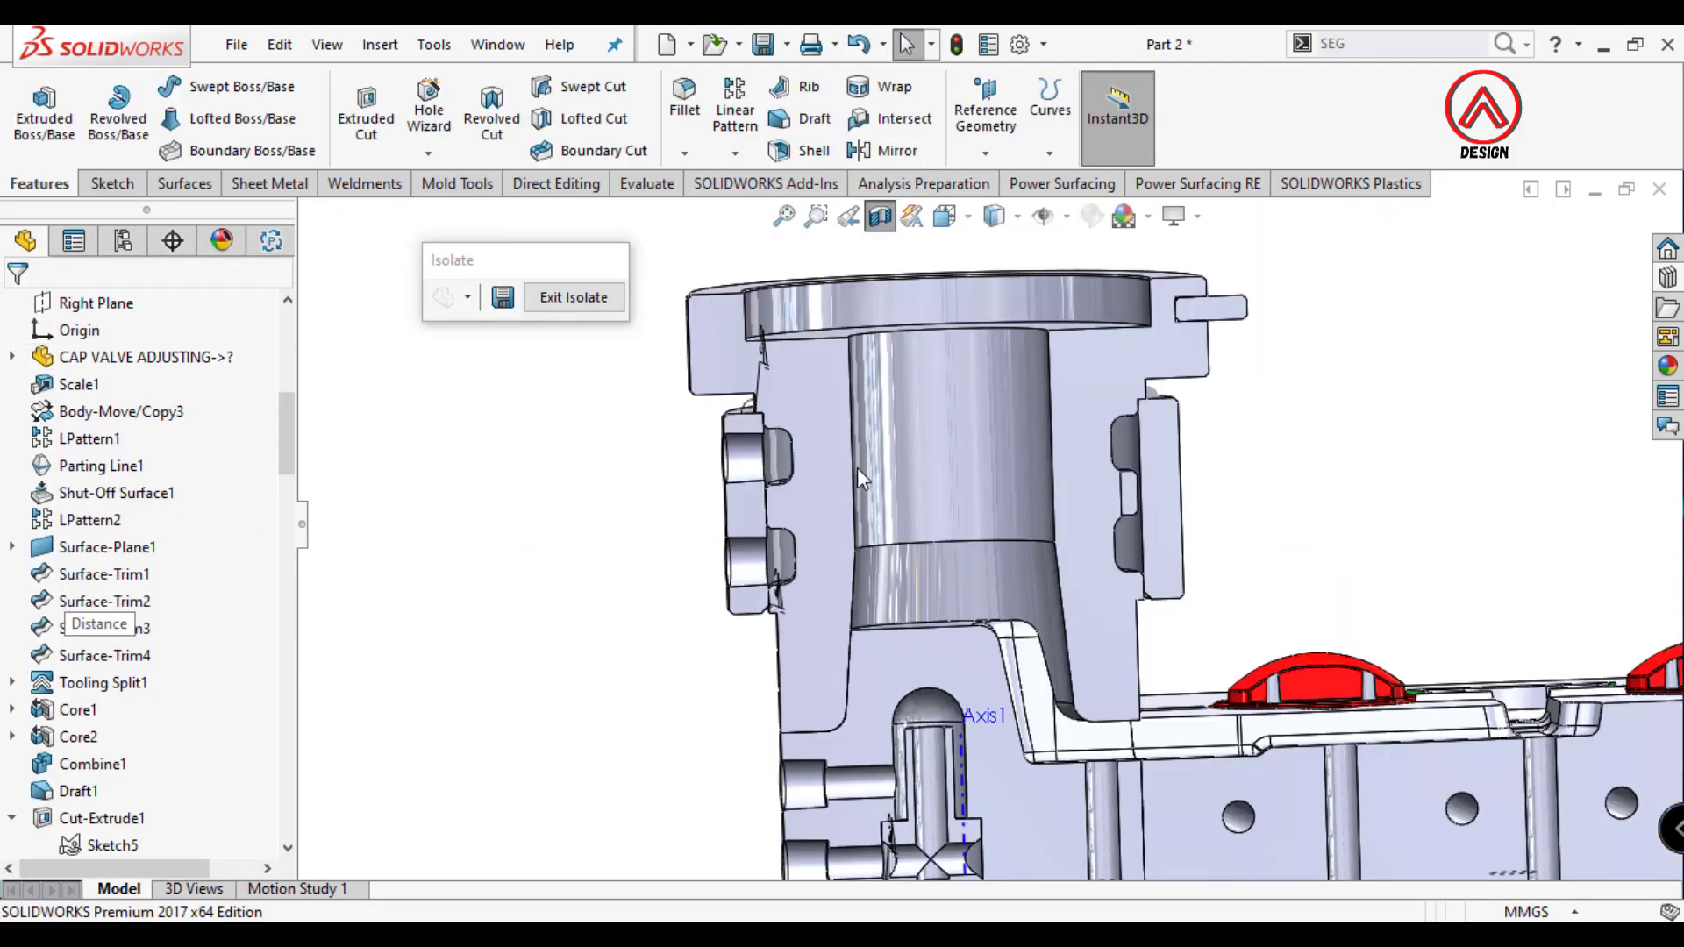
scroll(851, 473, "down", 5)
middle_click_drag(846, 504, 986, 496)
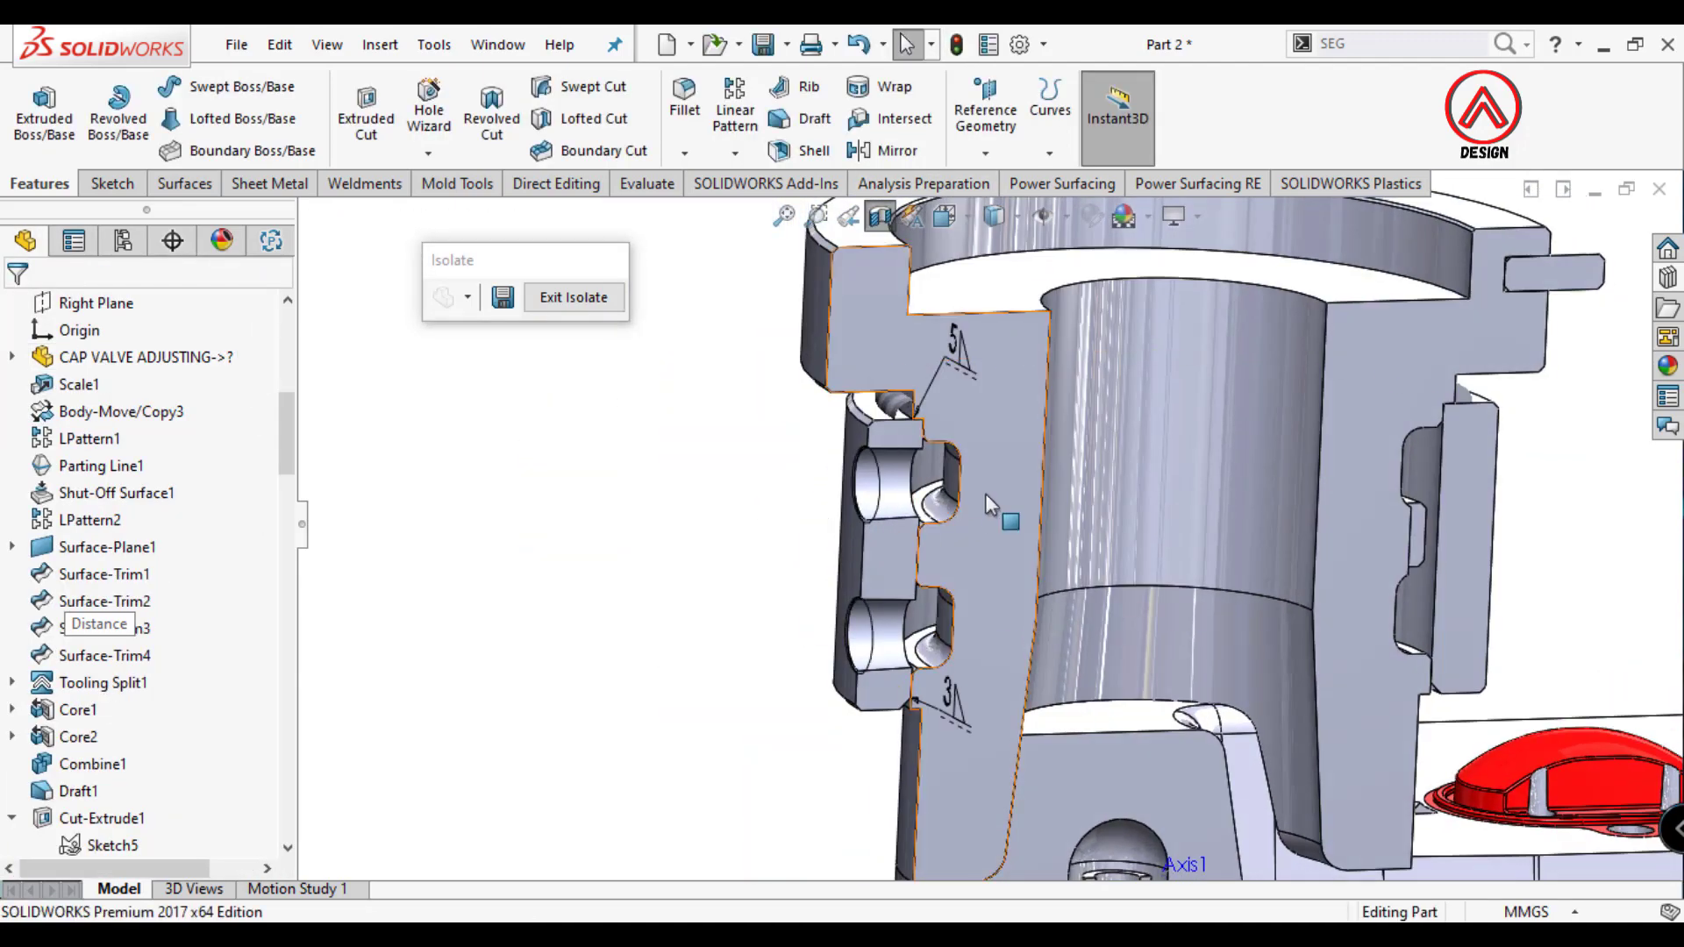
scroll(769, 456, "up", 3)
scroll(1135, 761, "up", 3)
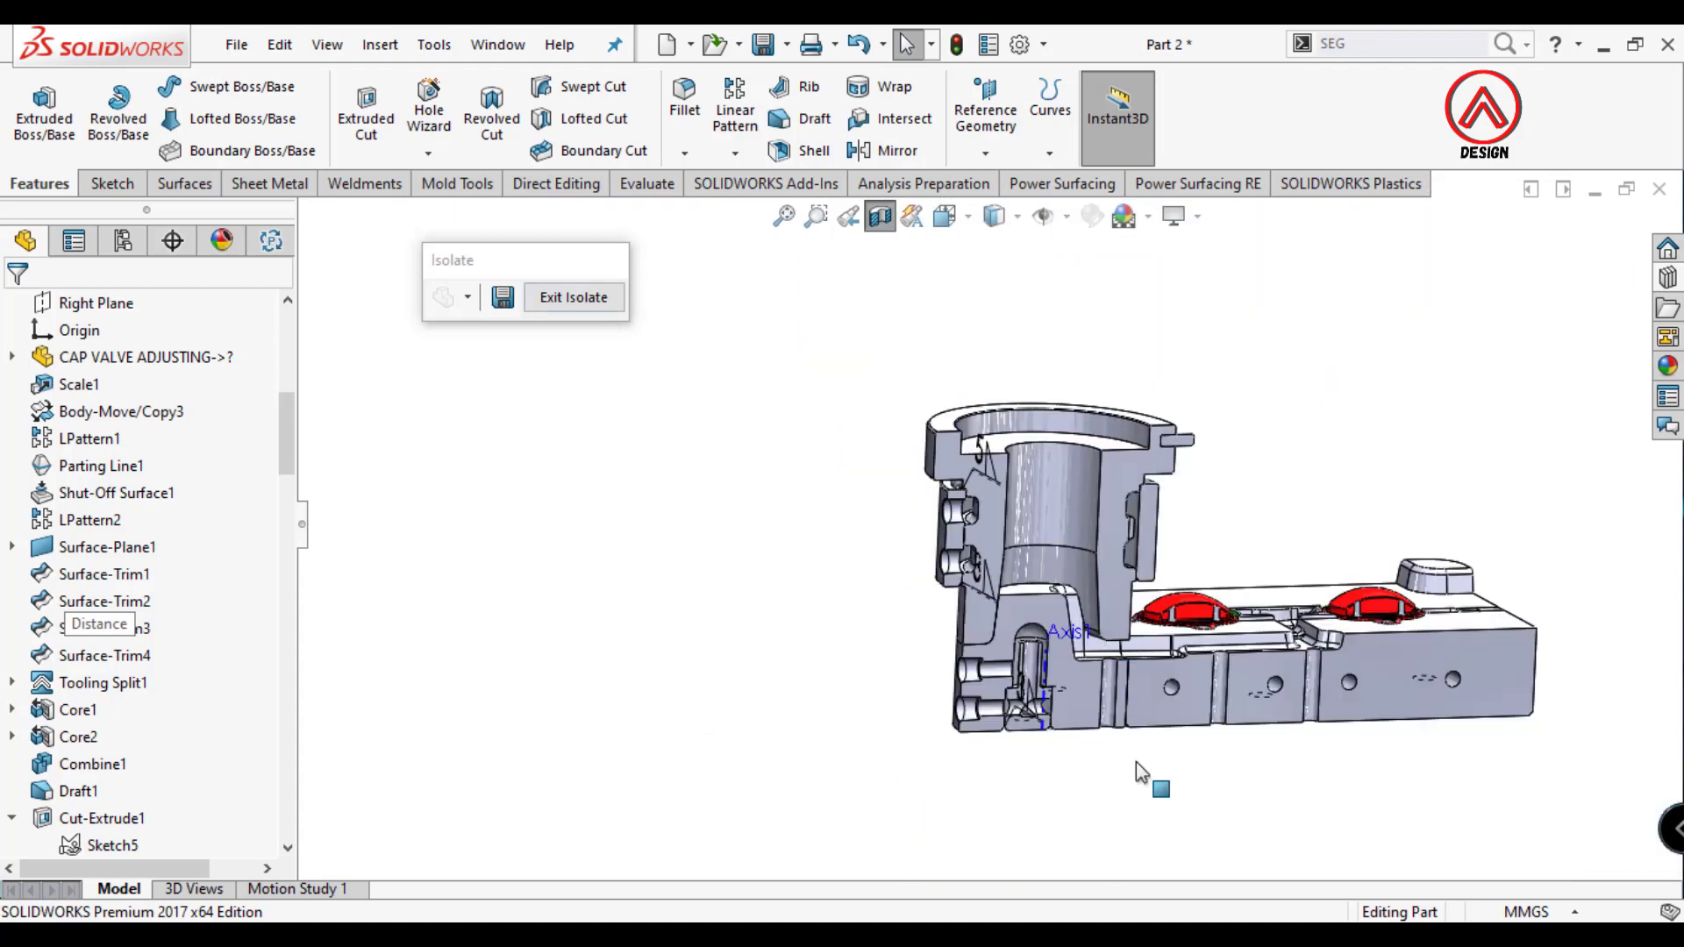
scroll(1135, 762, "down", 5)
scroll(664, 548, "down", 2)
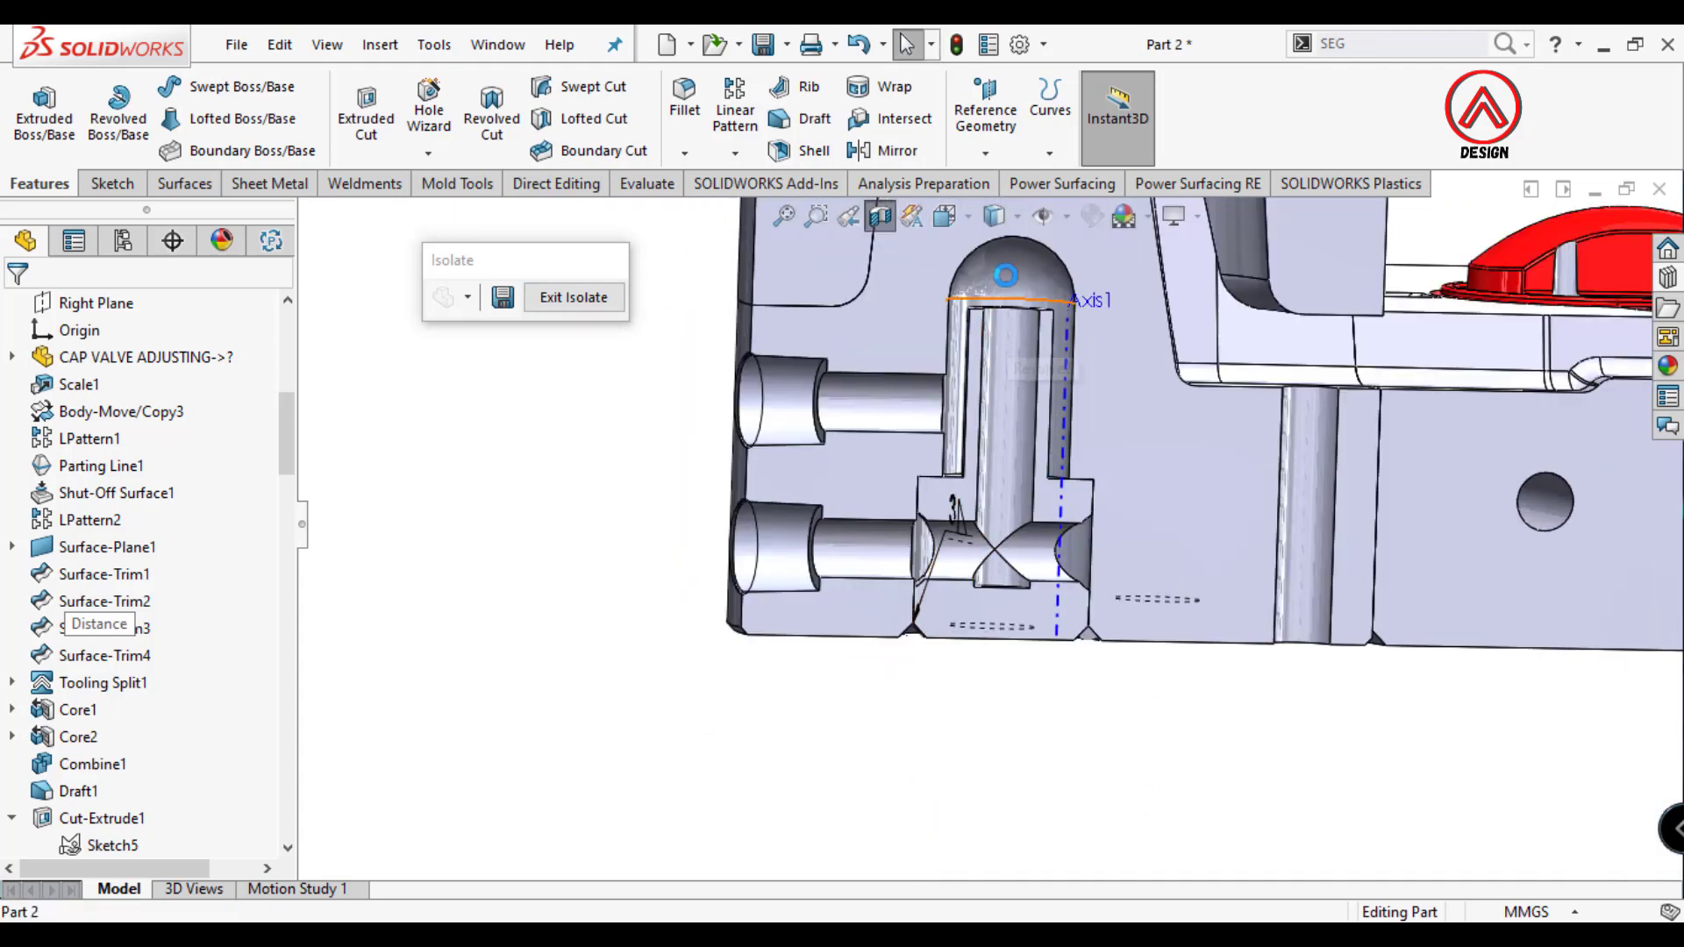
Turn off the section view, fit the model, and show the Mirror6 top-plate body.
left_click(860, 228)
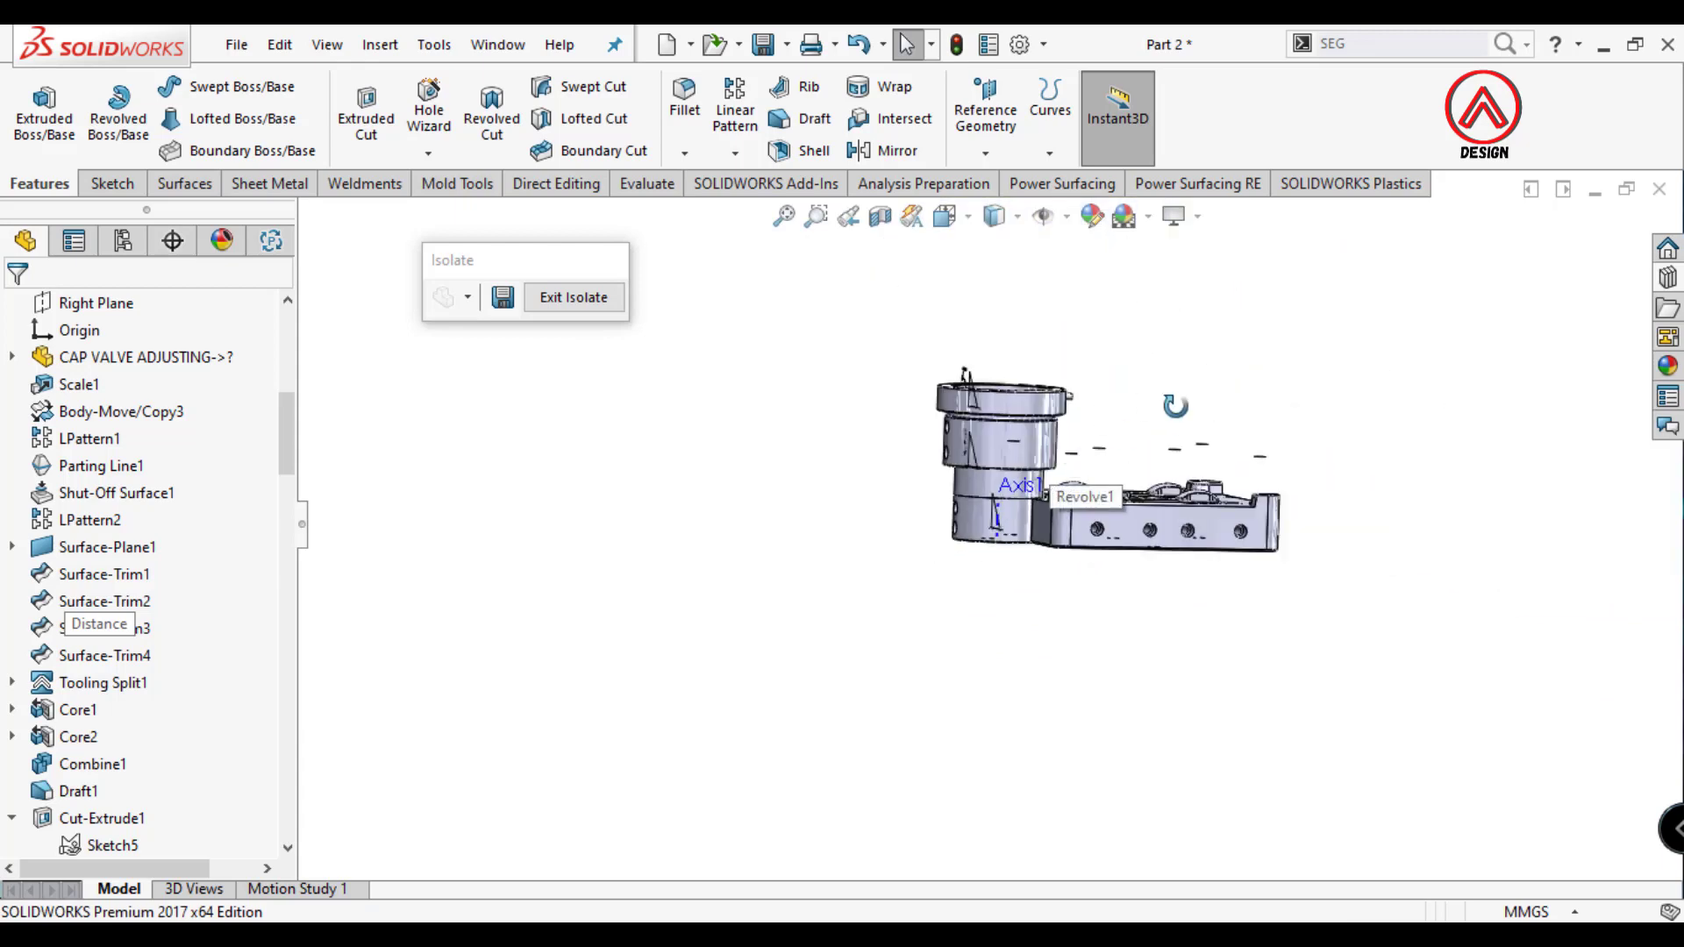
scroll(132, 471, "up", 6)
scroll(35, 509, "up", 2)
scroll(22, 587, "down", 2)
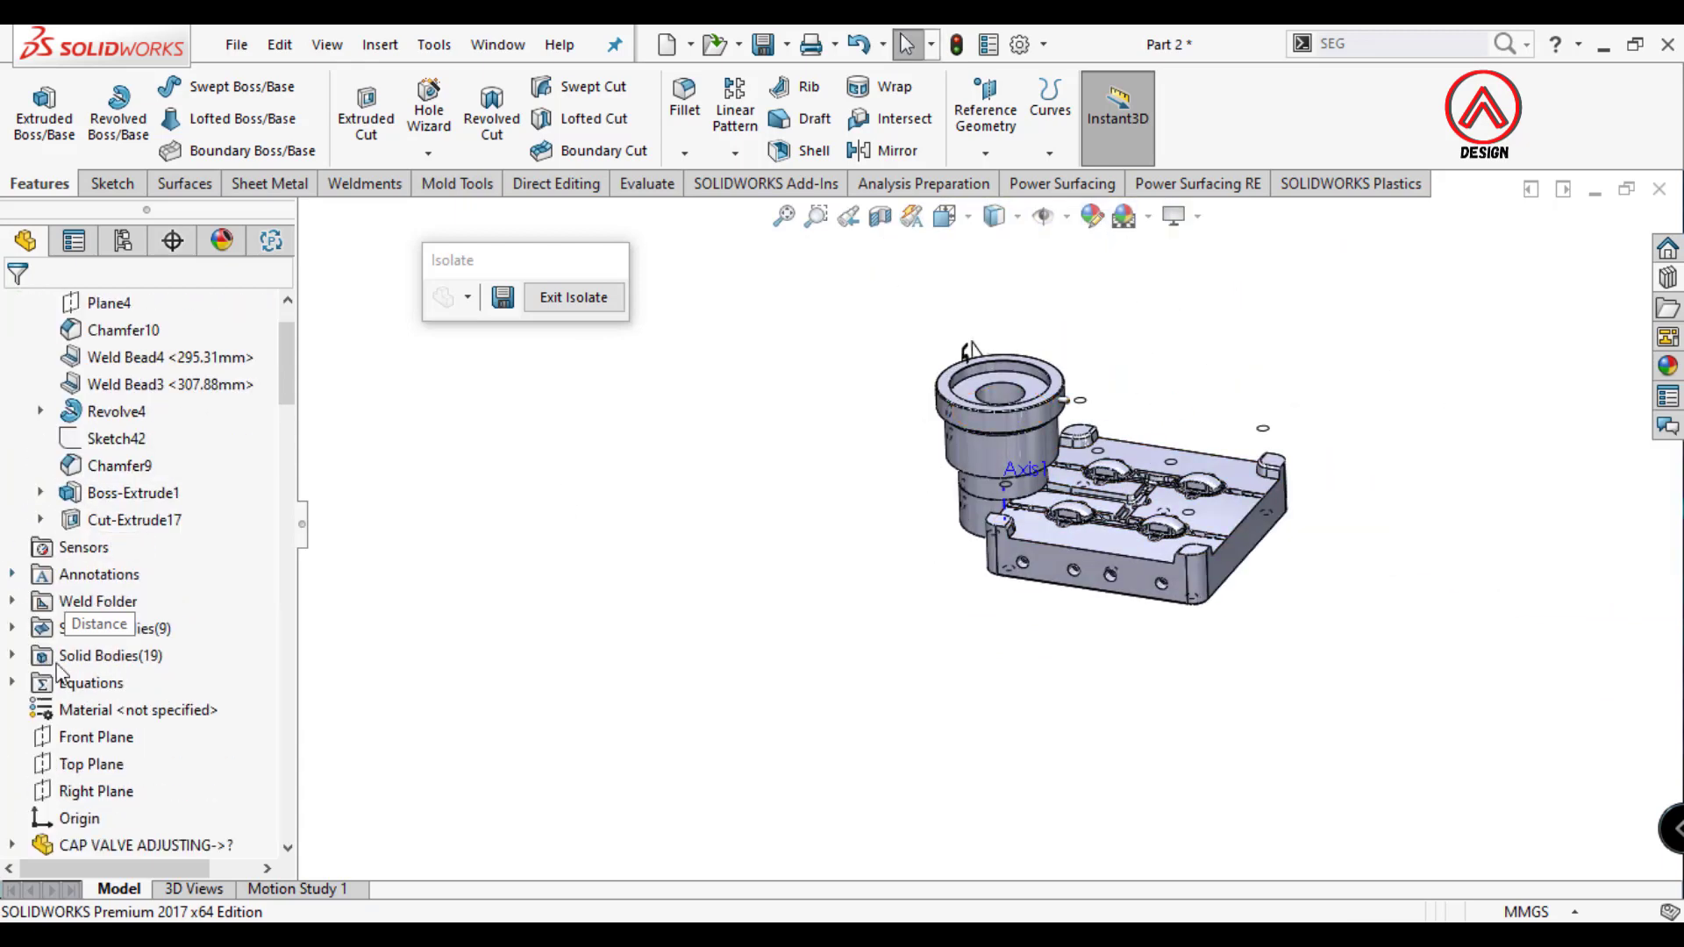
scroll(19, 697, "down", 3)
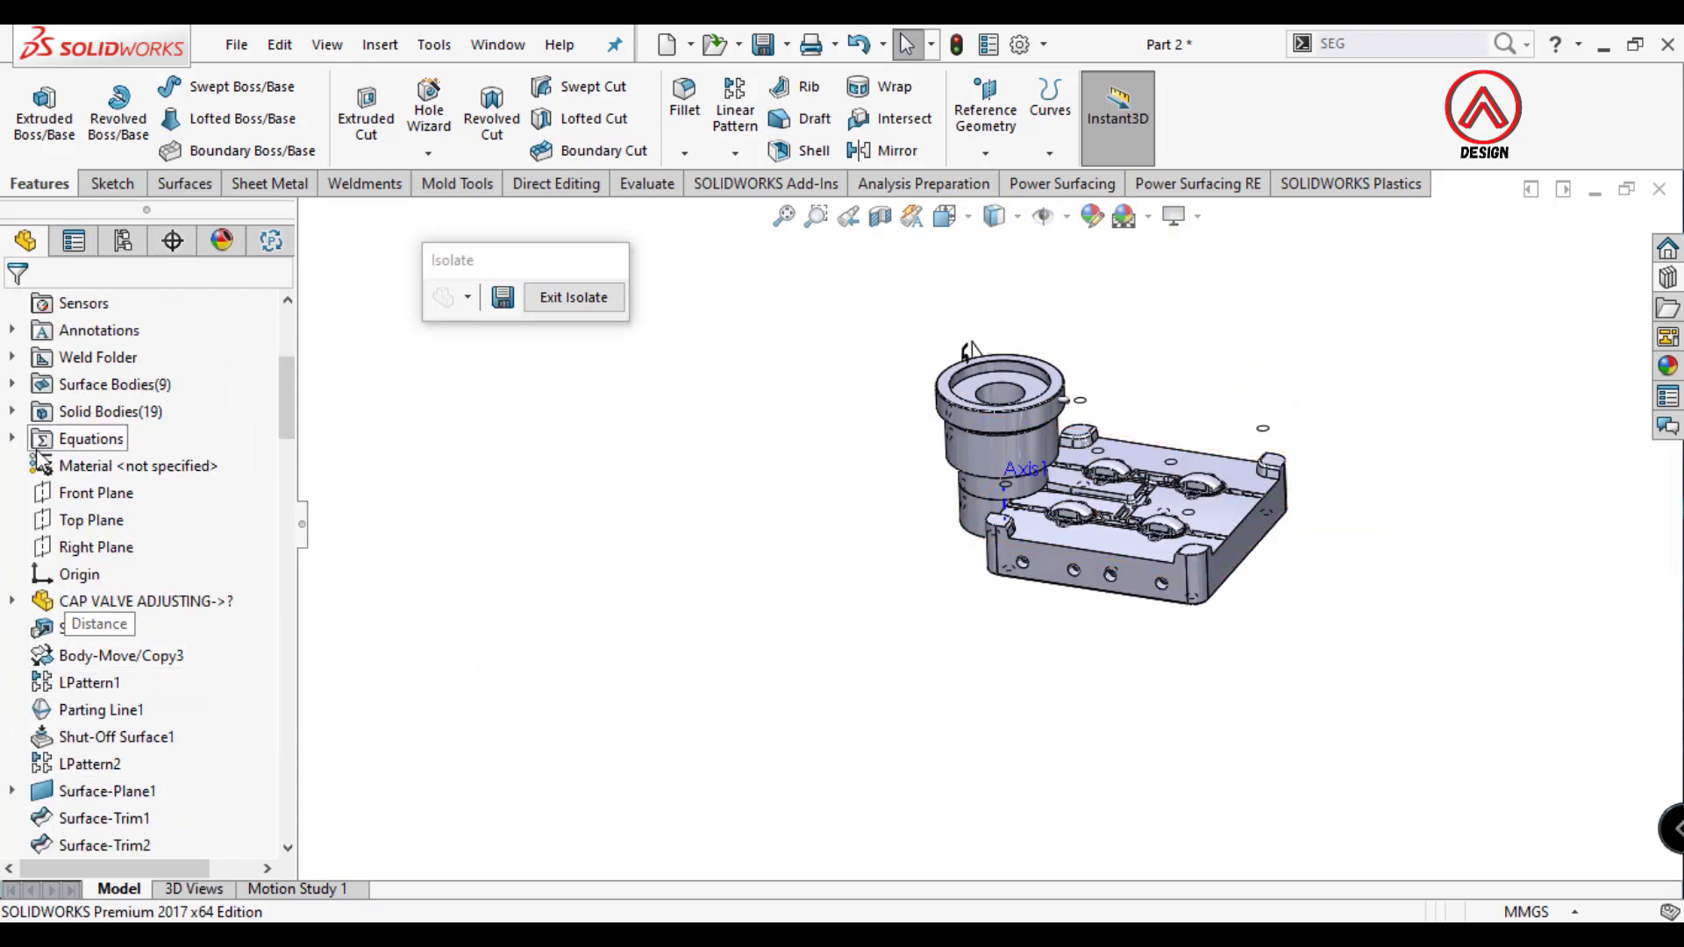
left_click(24, 414)
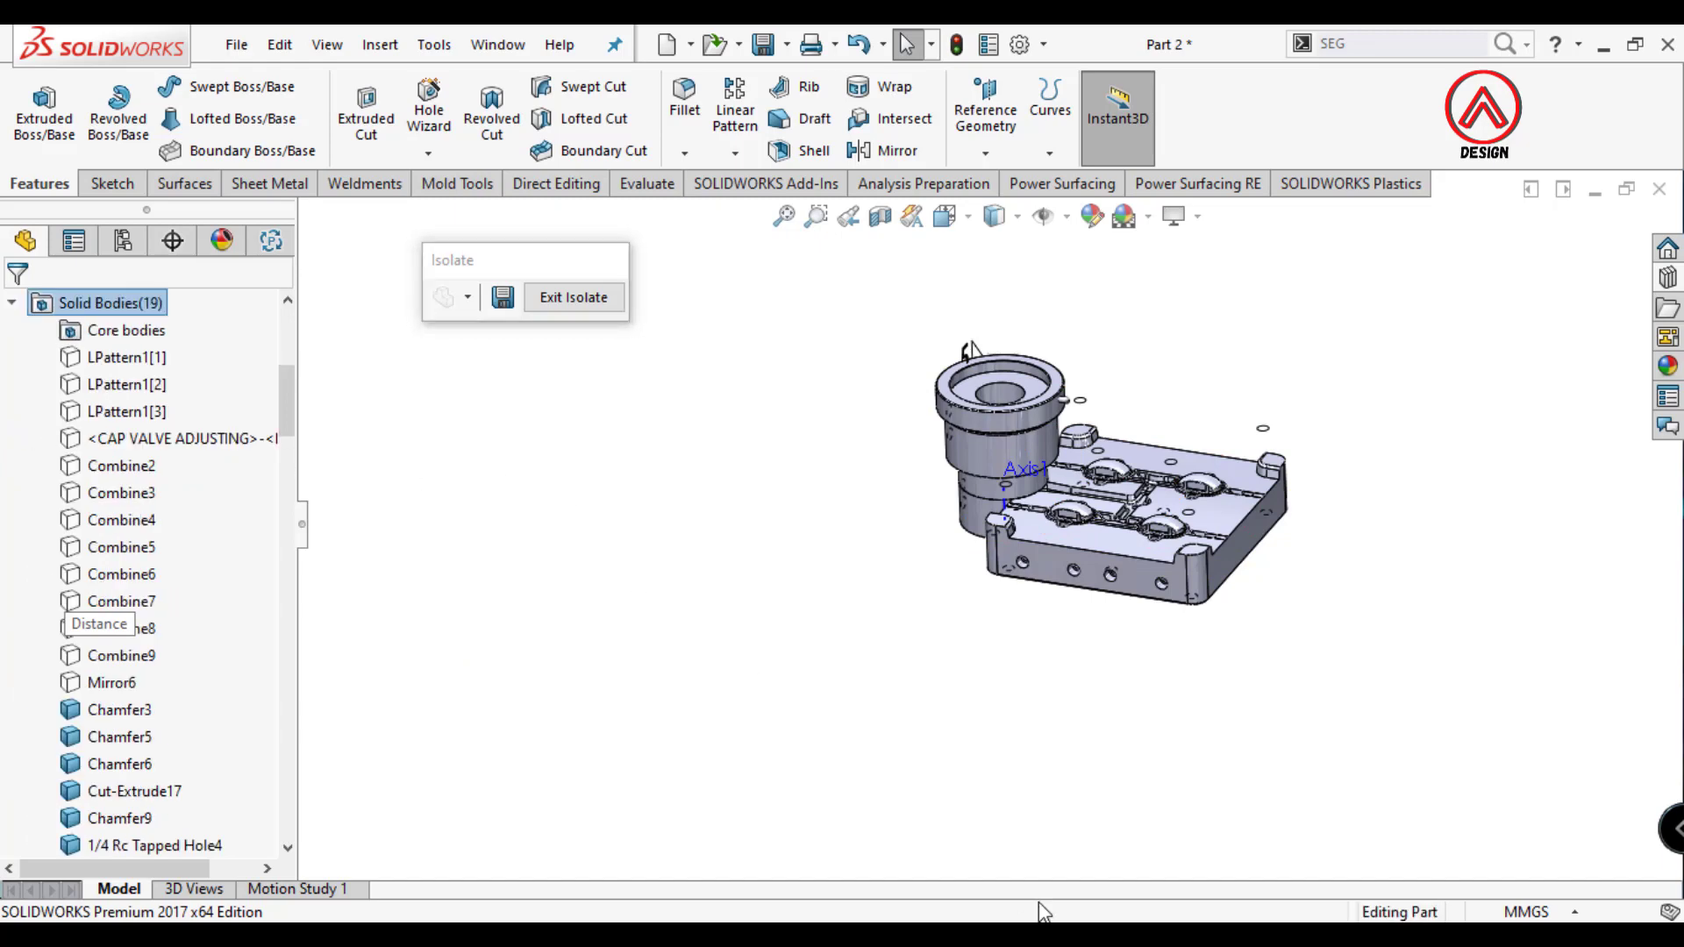
left_click(667, 235)
key("f")
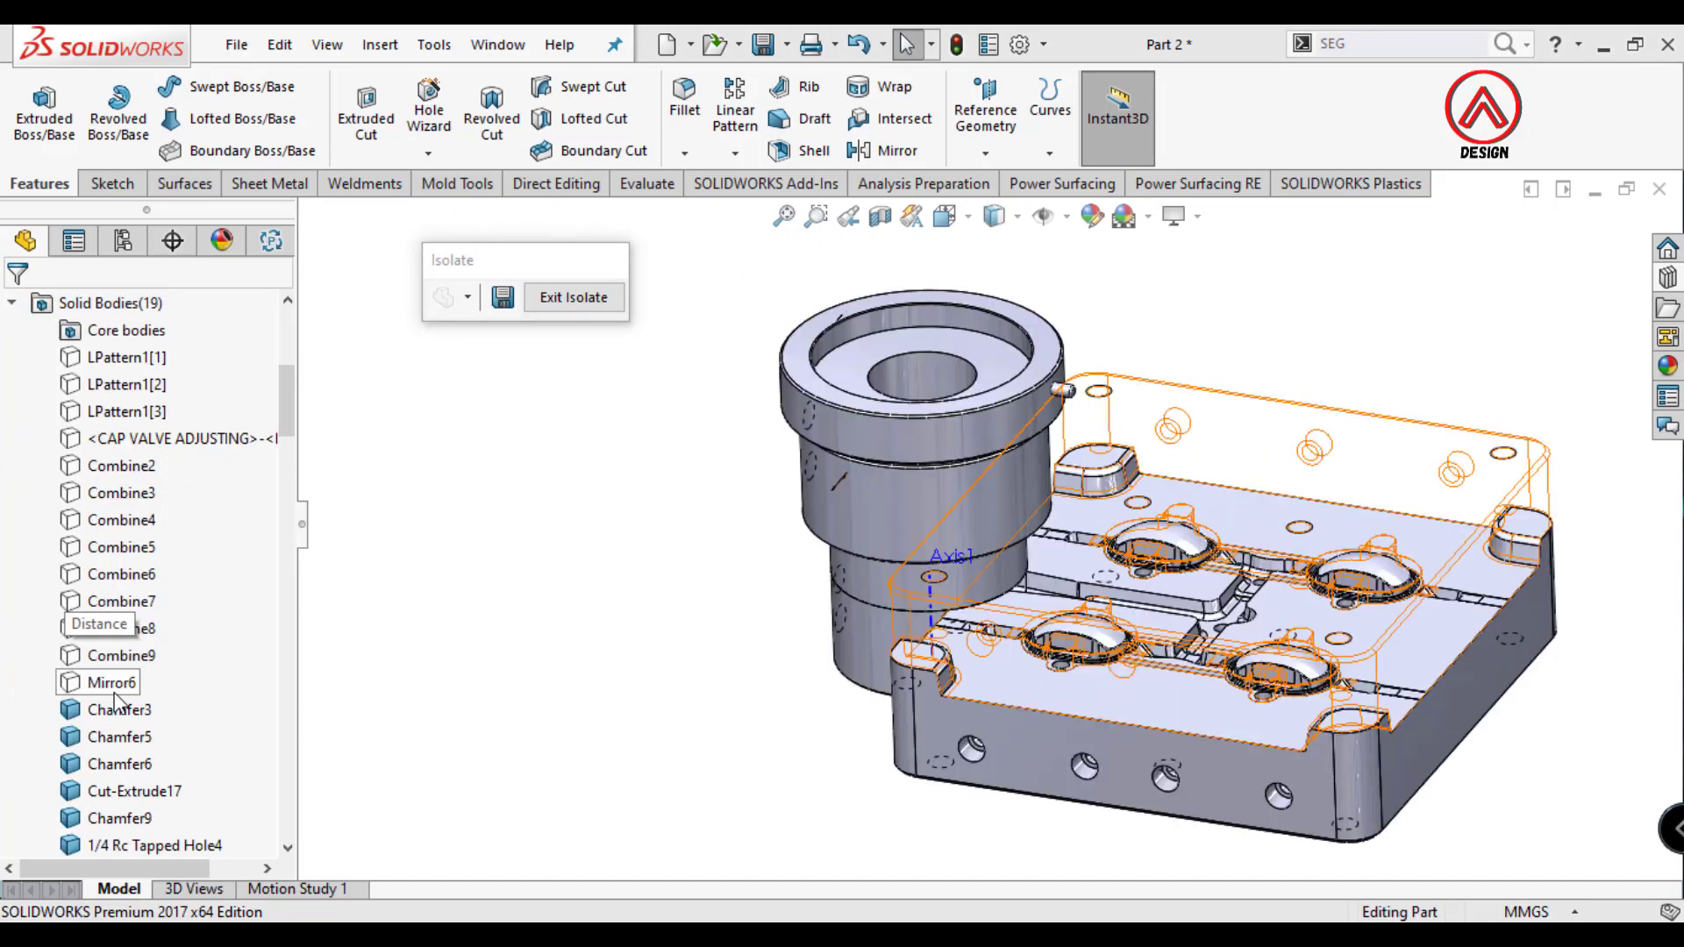
left_click(114, 689)
left_click(149, 653)
left_click(618, 568)
View the part from the front and section it along the Right Plane.
left_click(944, 216)
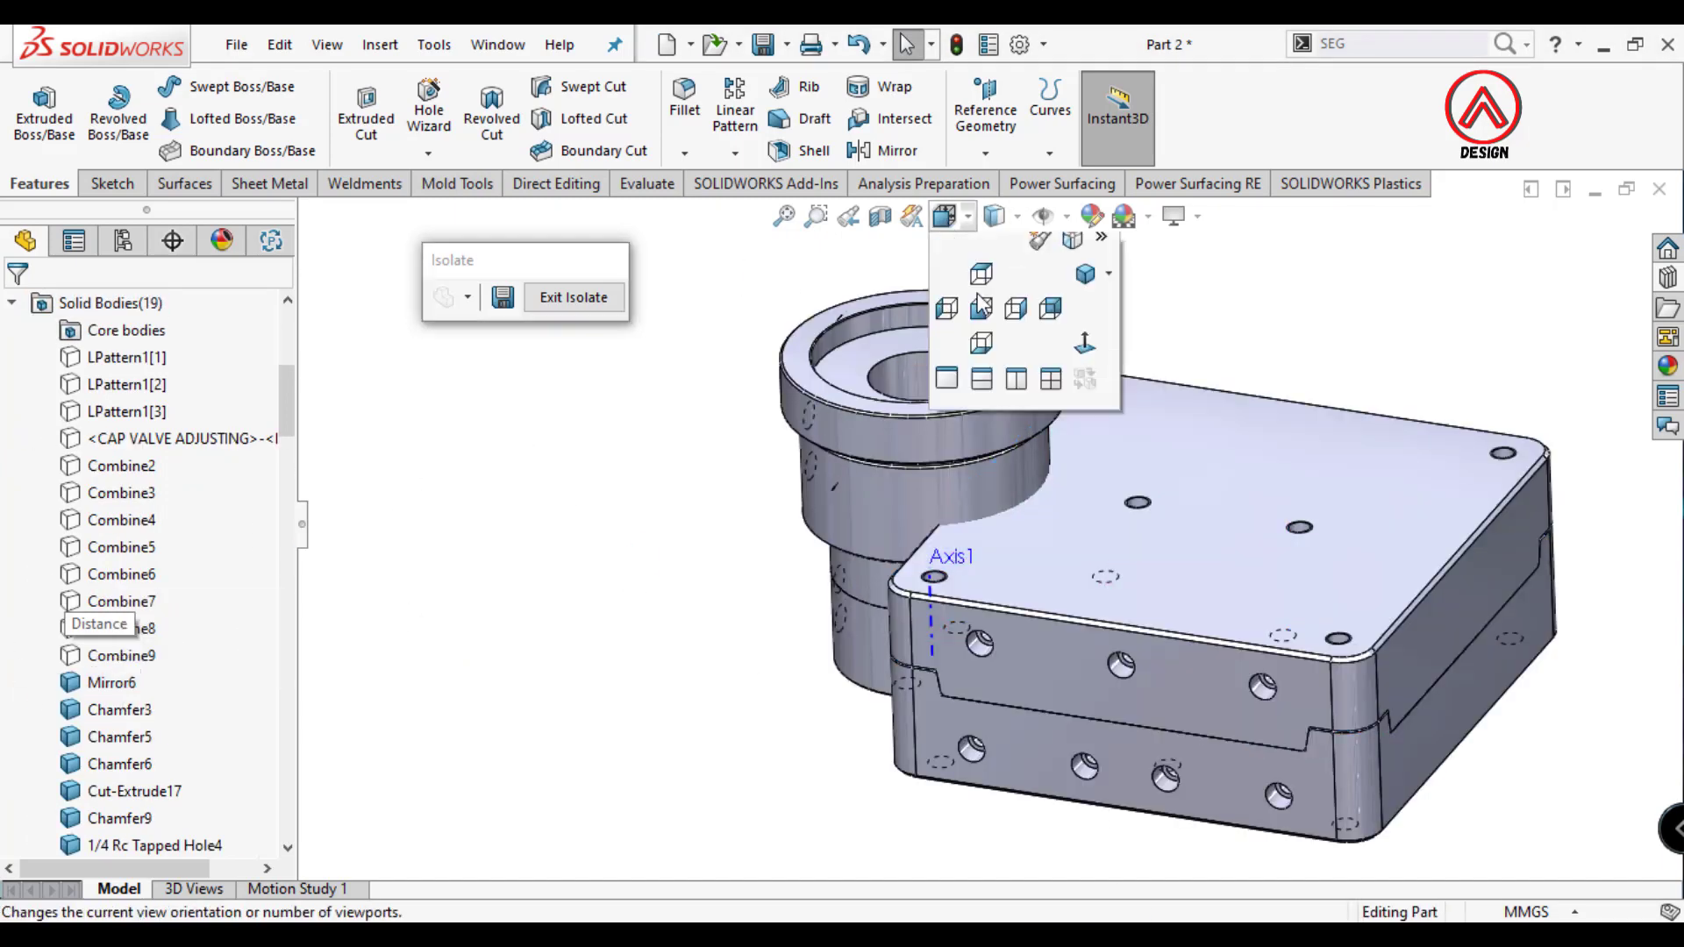
left_click(1068, 340)
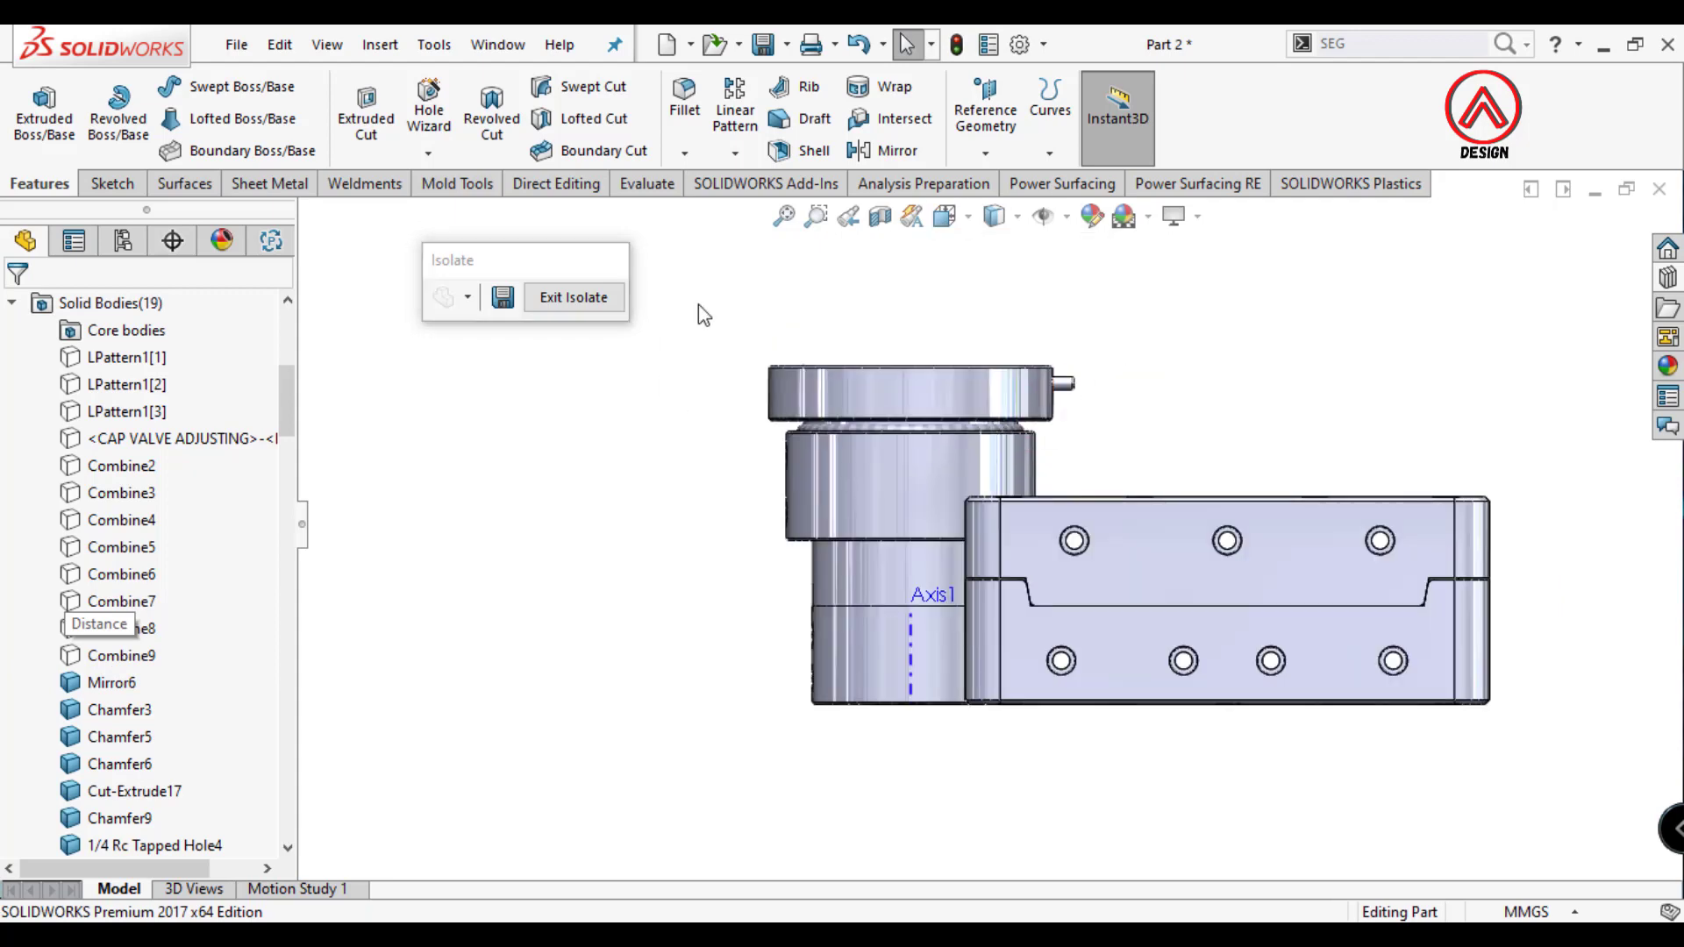
left_click(18, 309)
left_click(91, 440)
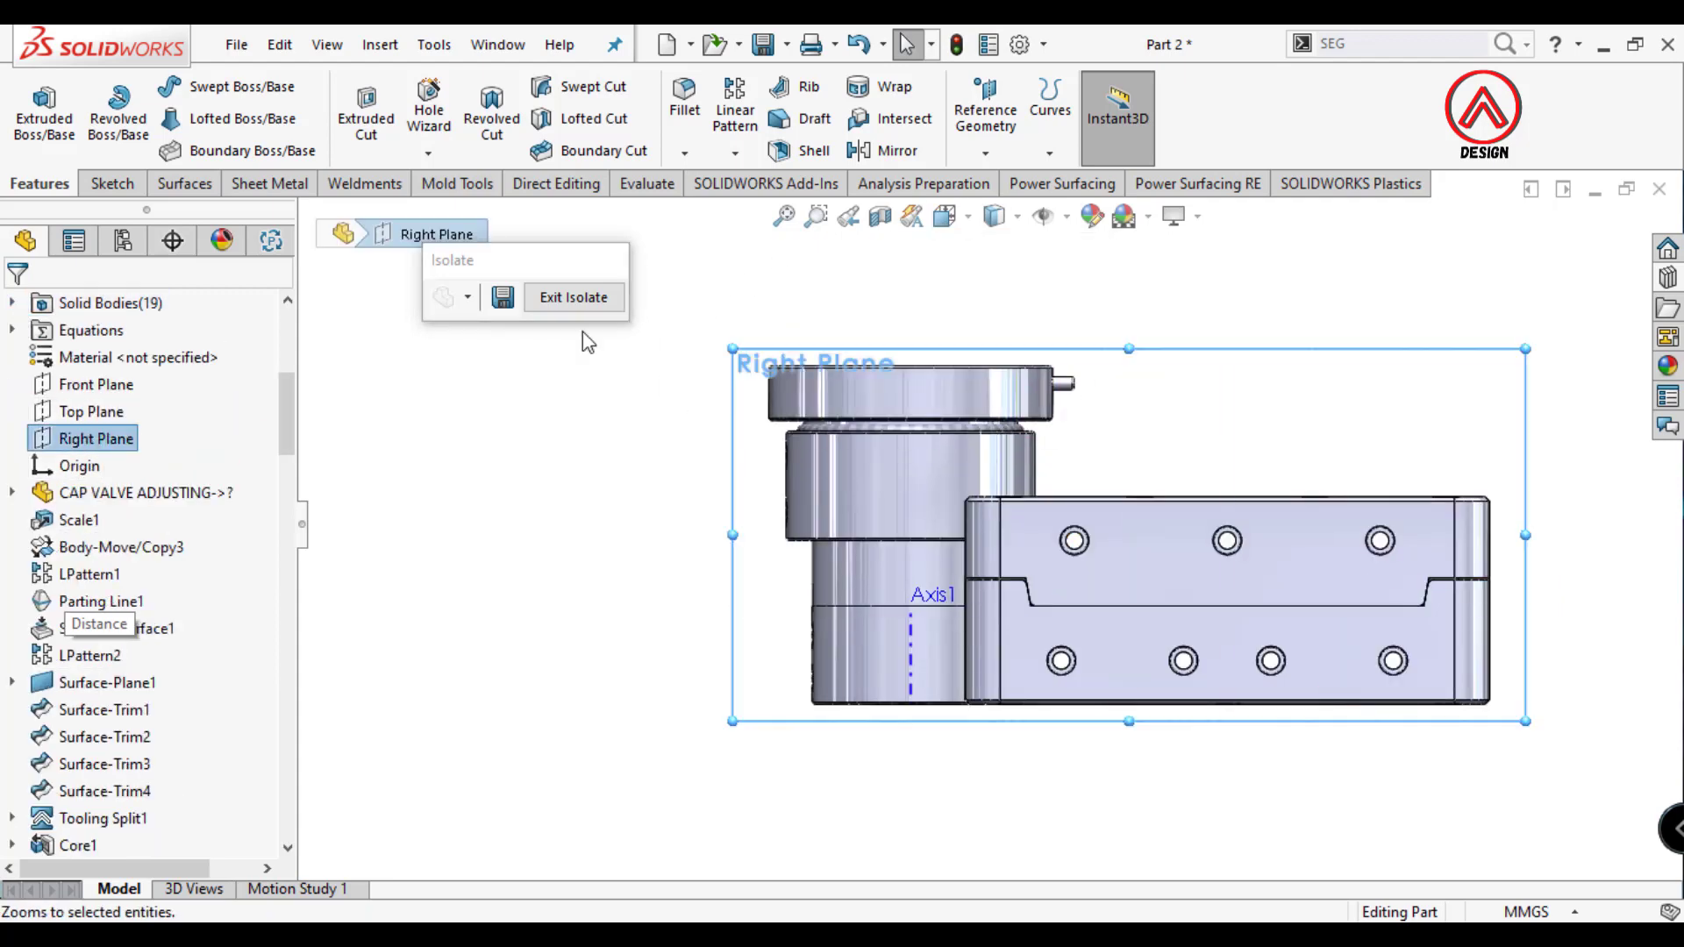
left_click(883, 222)
key("Return")
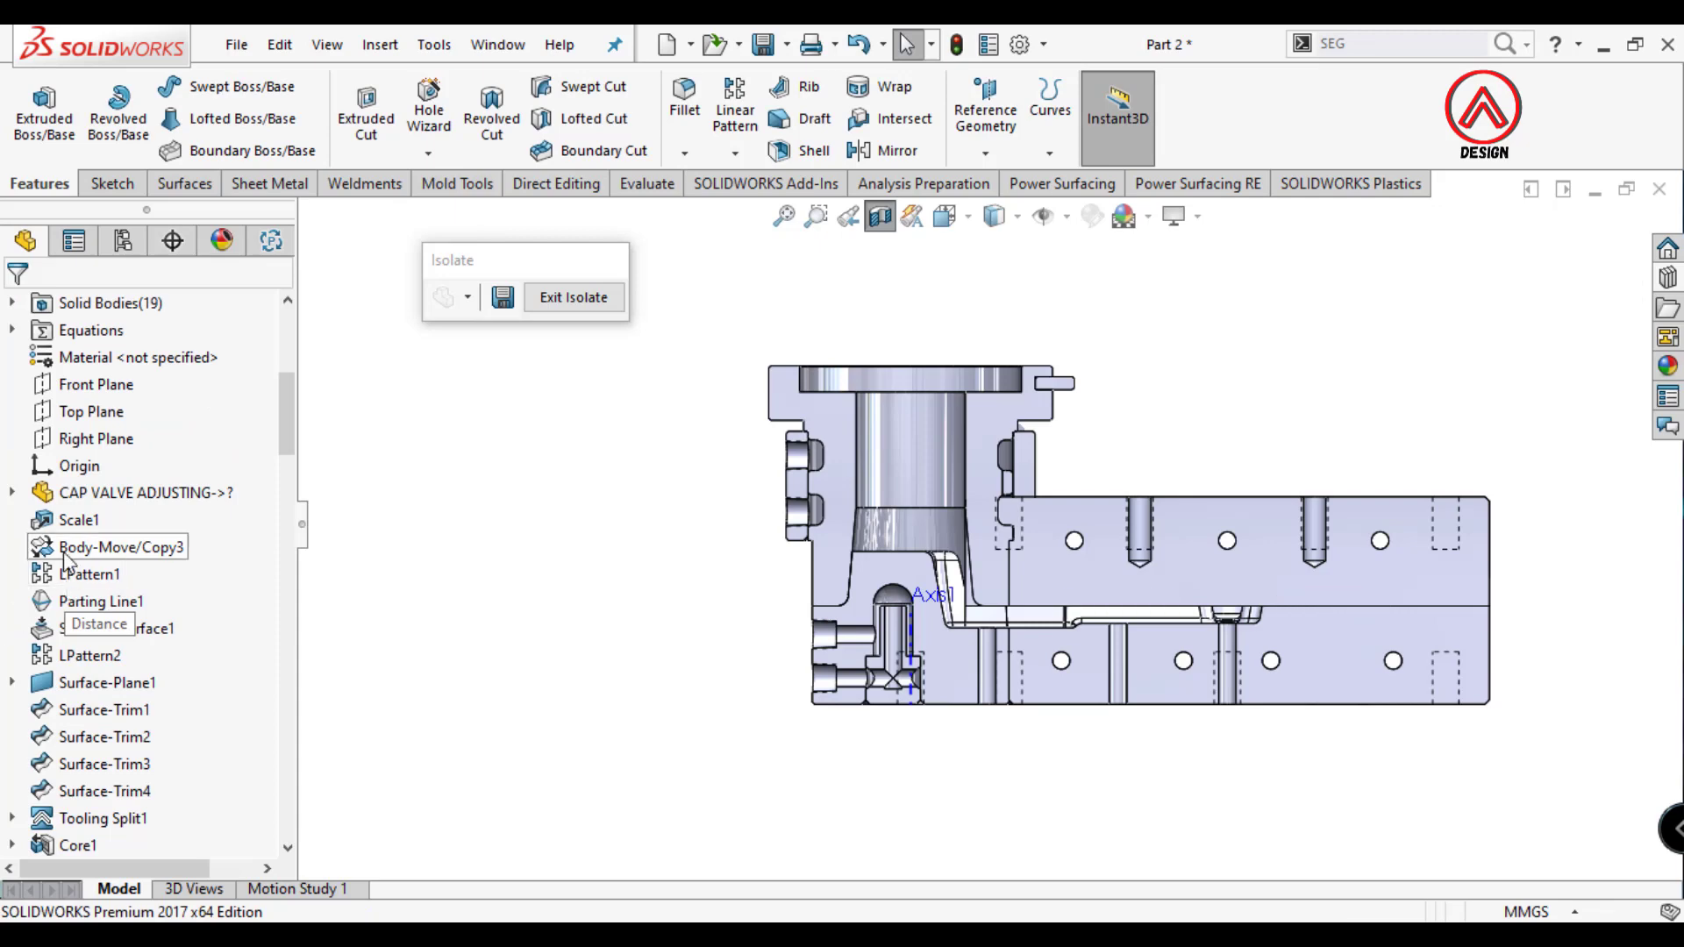
Start a new sketch on the Right Plane, referencing the Revolve3 sketch.
left_click(90, 439)
left_click(109, 392)
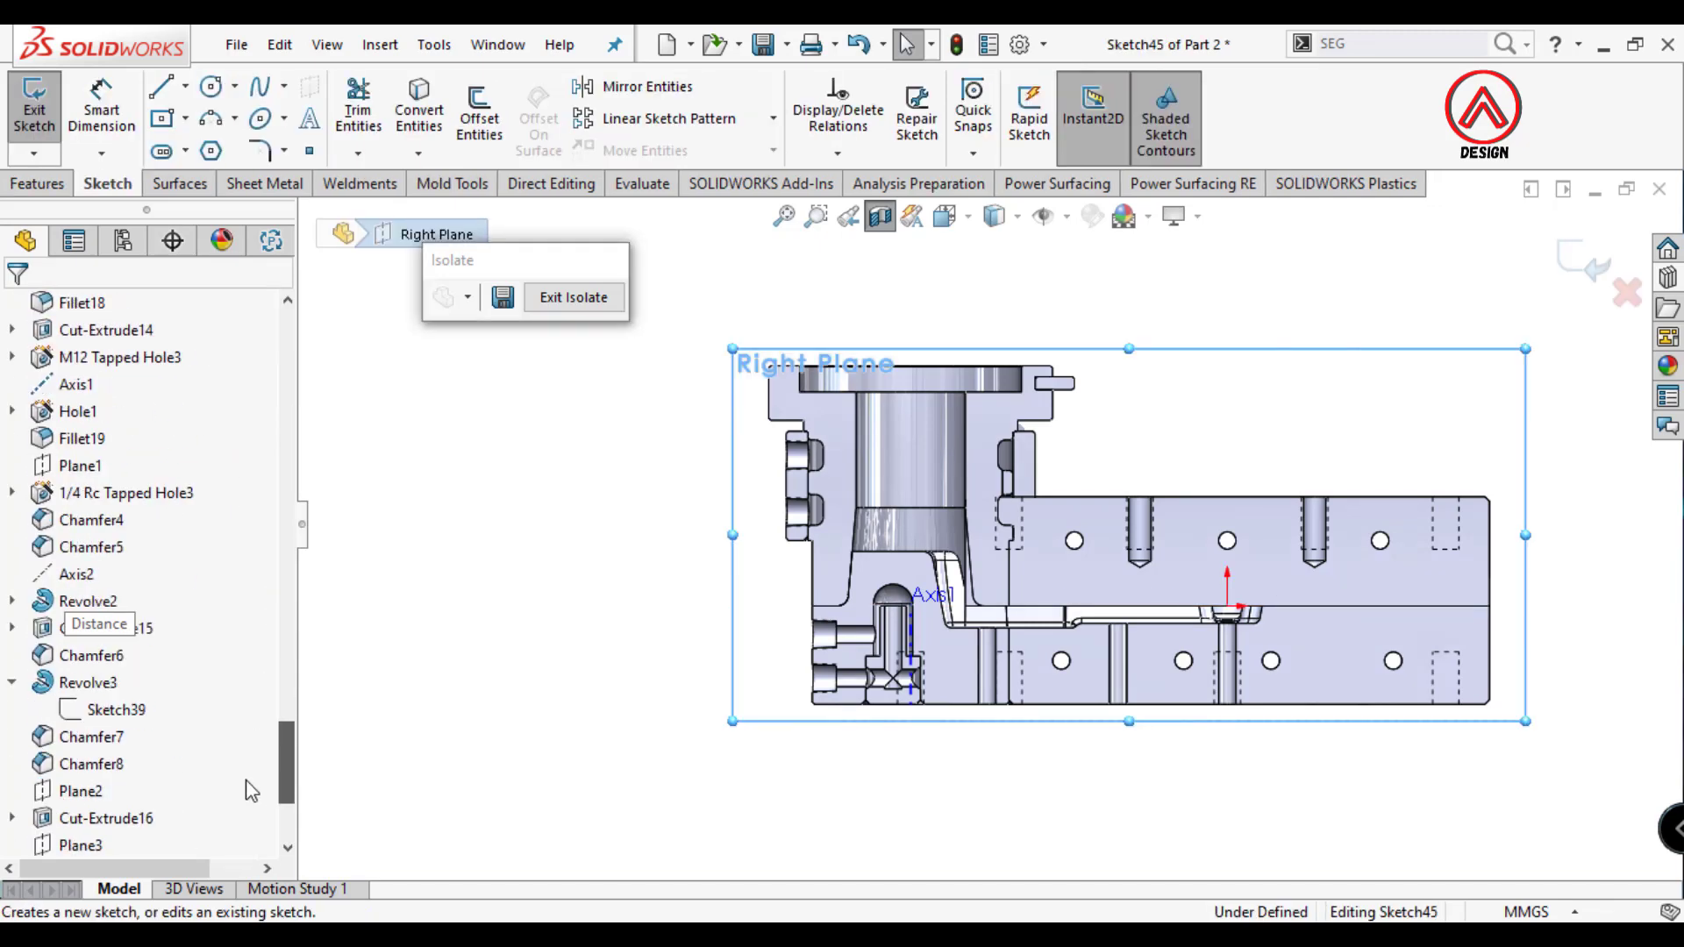
scroll(79, 614, "down", 1)
scroll(77, 559, "up", 3)
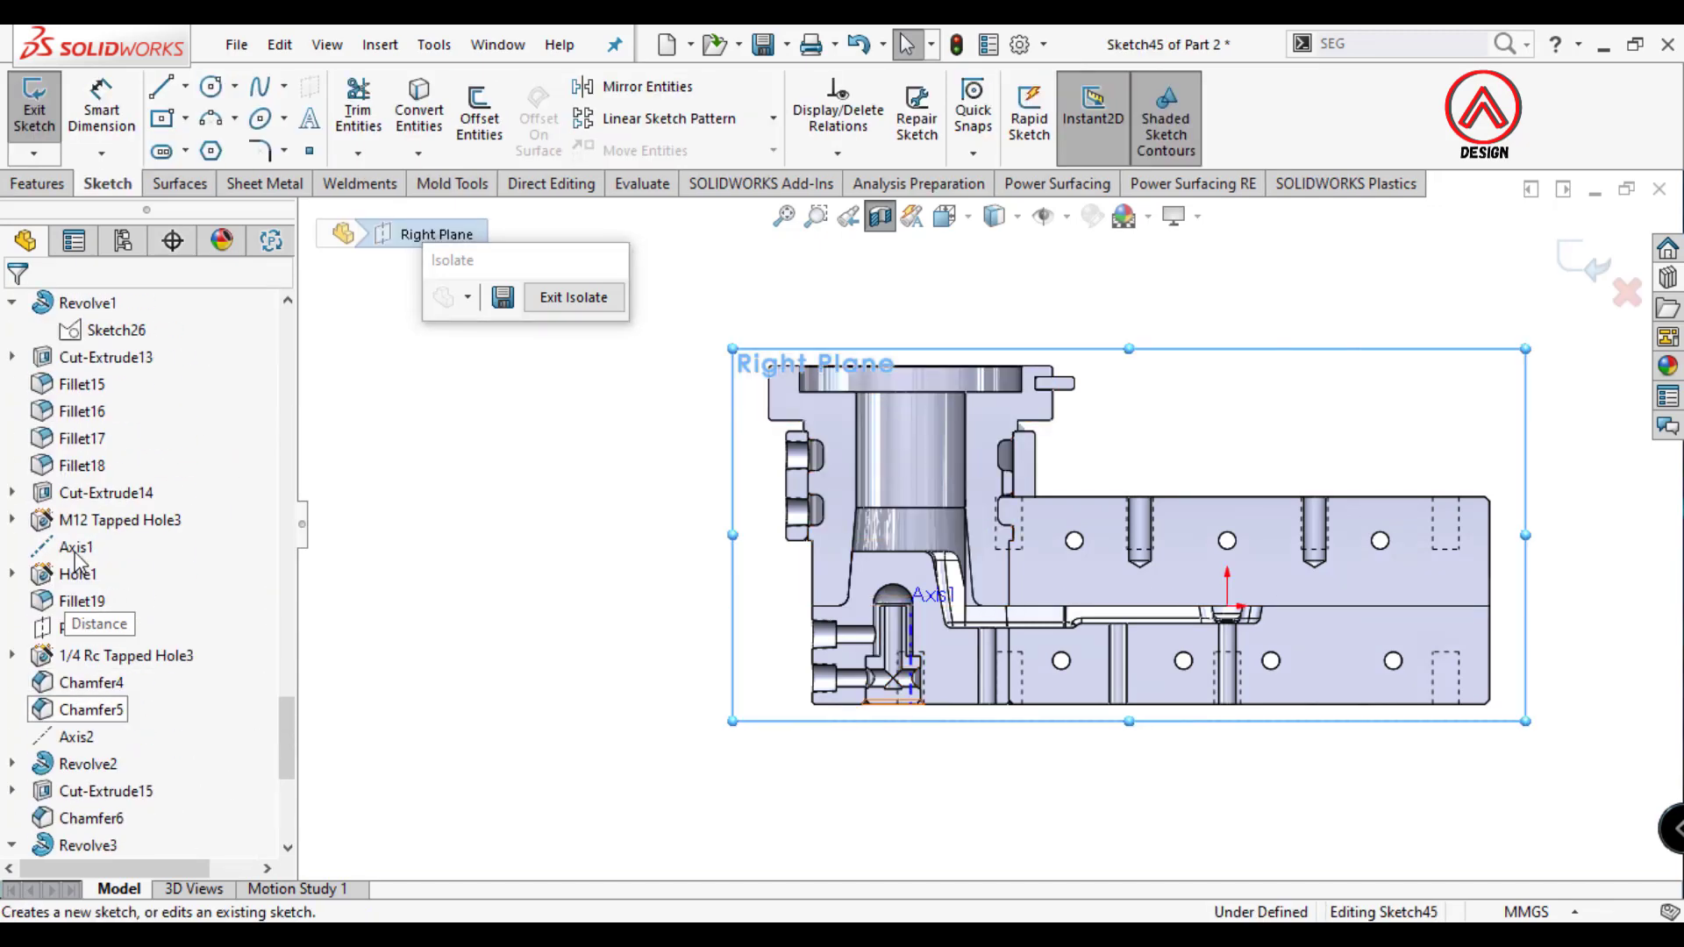
scroll(77, 560, "down", 3)
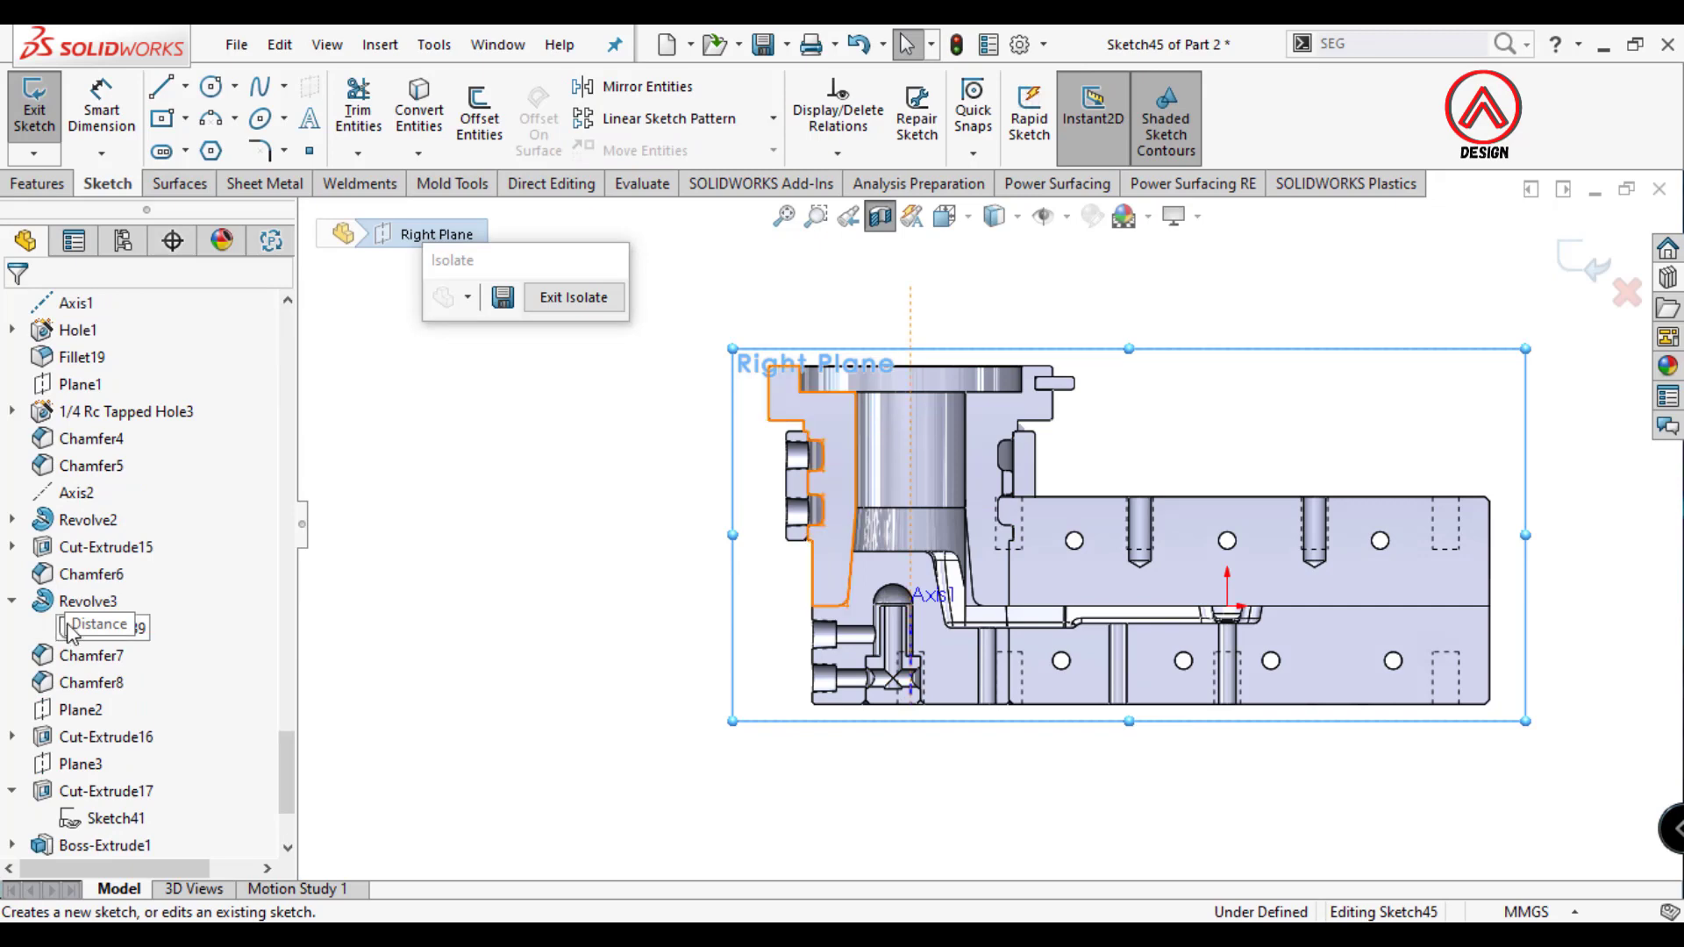
left_click(70, 626)
scroll(1039, 570, "down", 3)
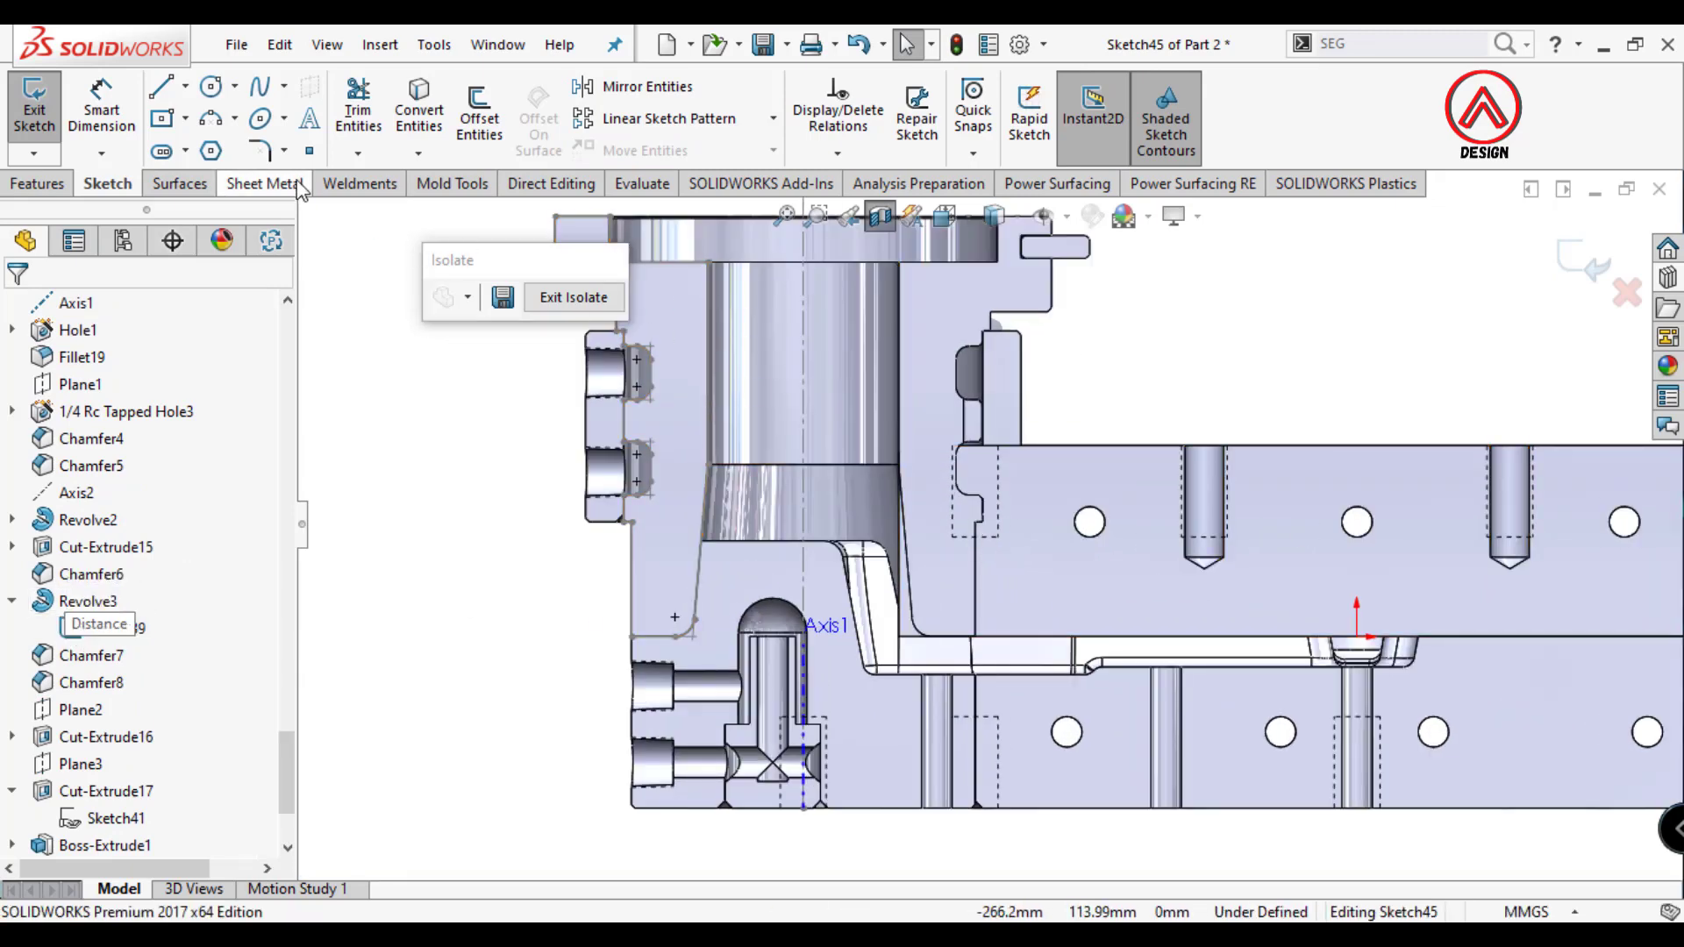
left_click(167, 88)
left_click(869, 707)
scroll(973, 526, "up", 3)
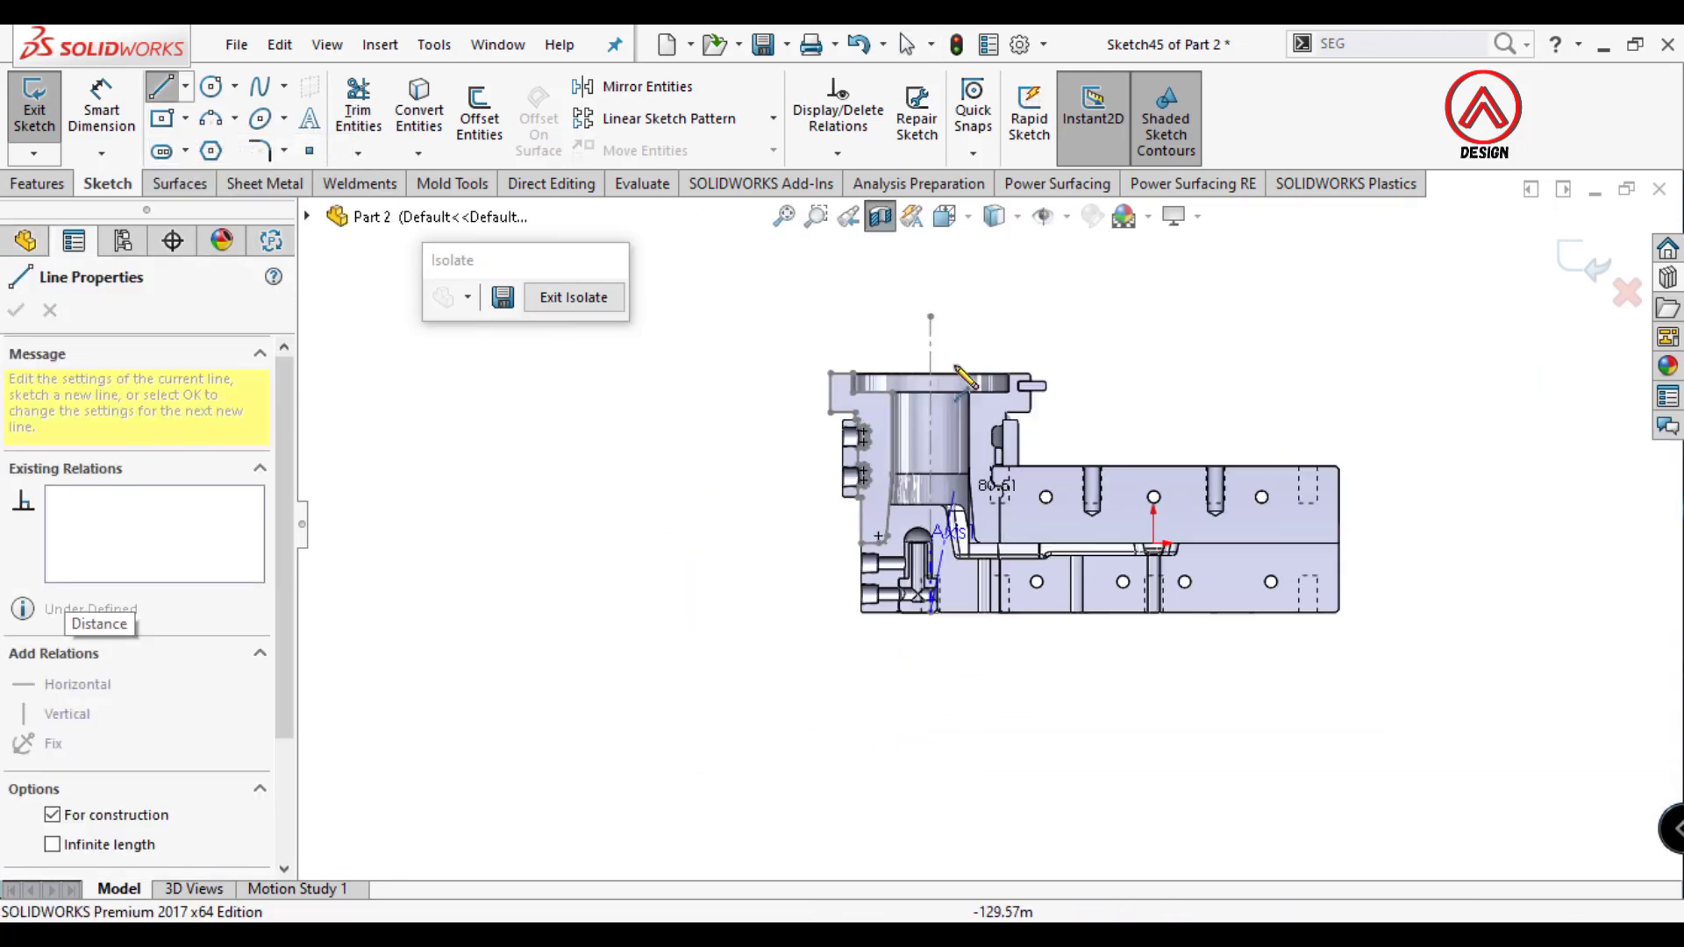
key("Escape")
scroll(935, 493, "up", 5)
scroll(1128, 565, "up", 3)
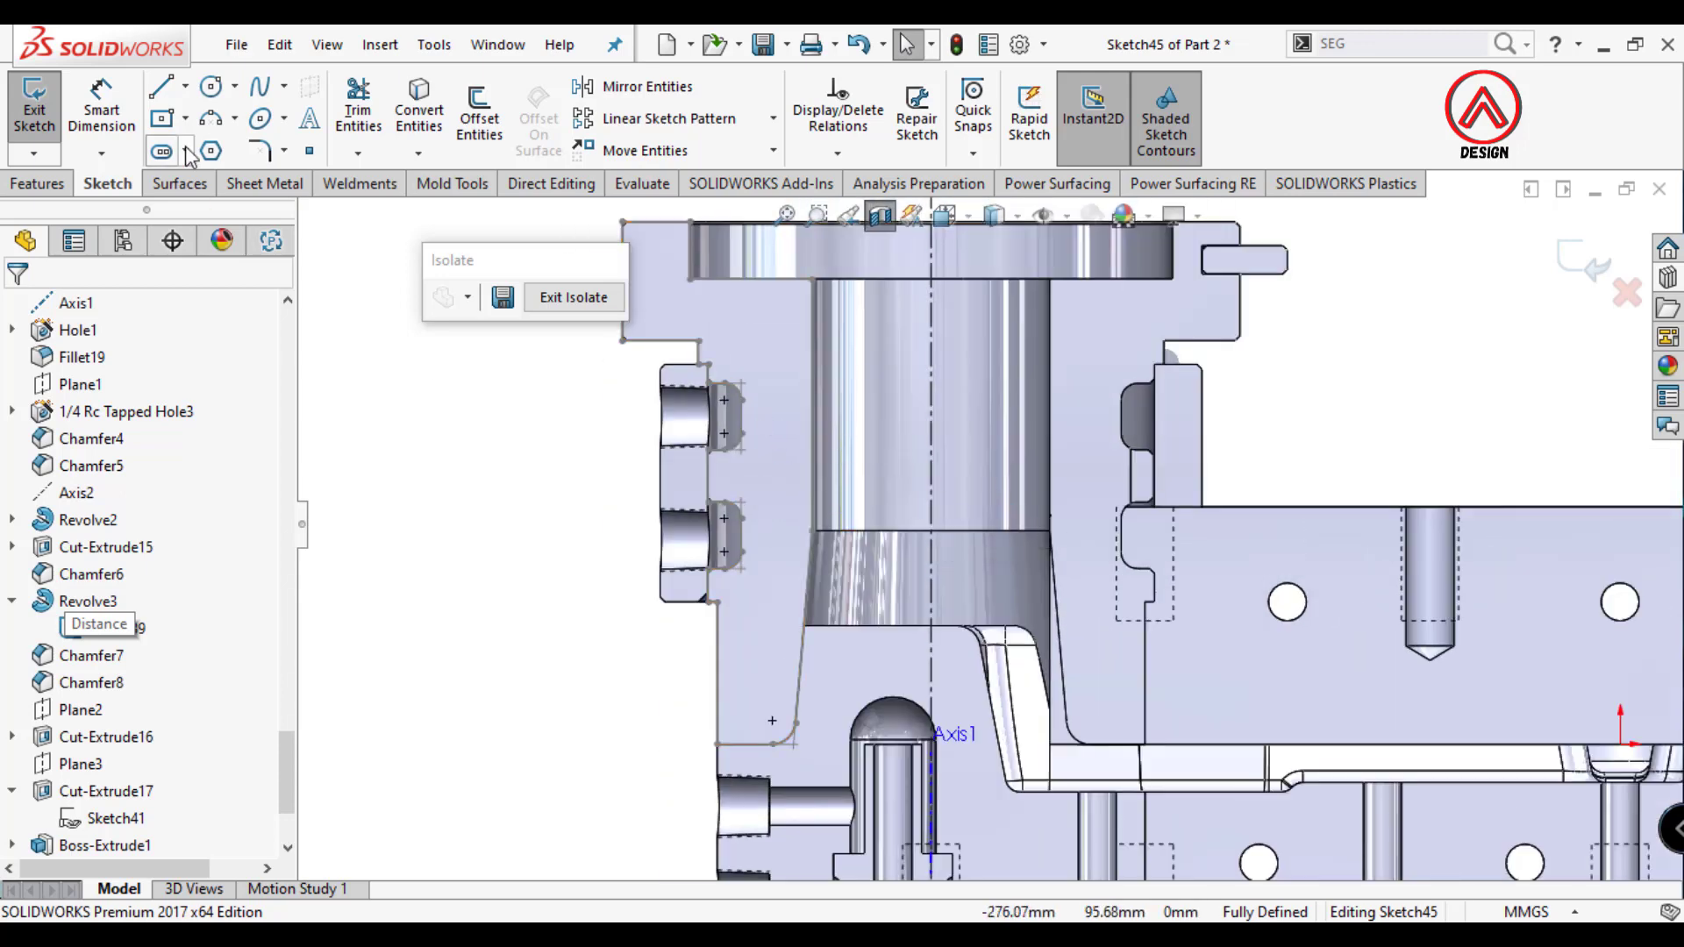
Project the collar's vertical outer edge into the sketch with Convert Entities.
left_click(432, 113)
left_click(717, 671)
left_click(16, 310)
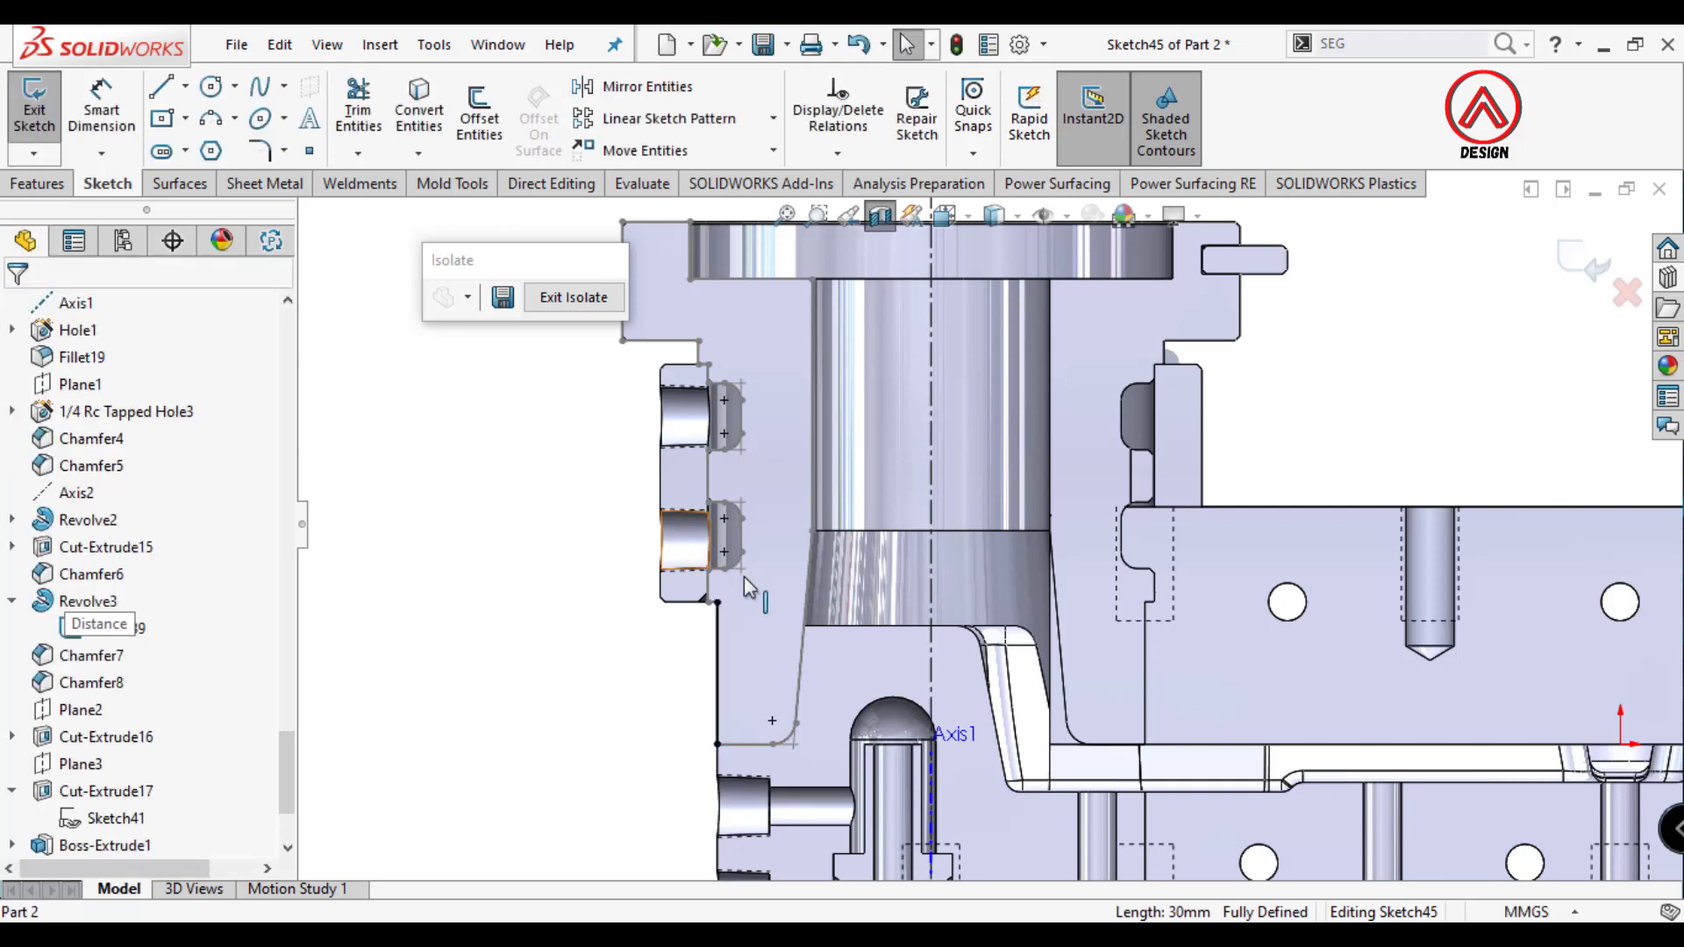
scroll(743, 576, "up", 3)
scroll(760, 614, "up", 3)
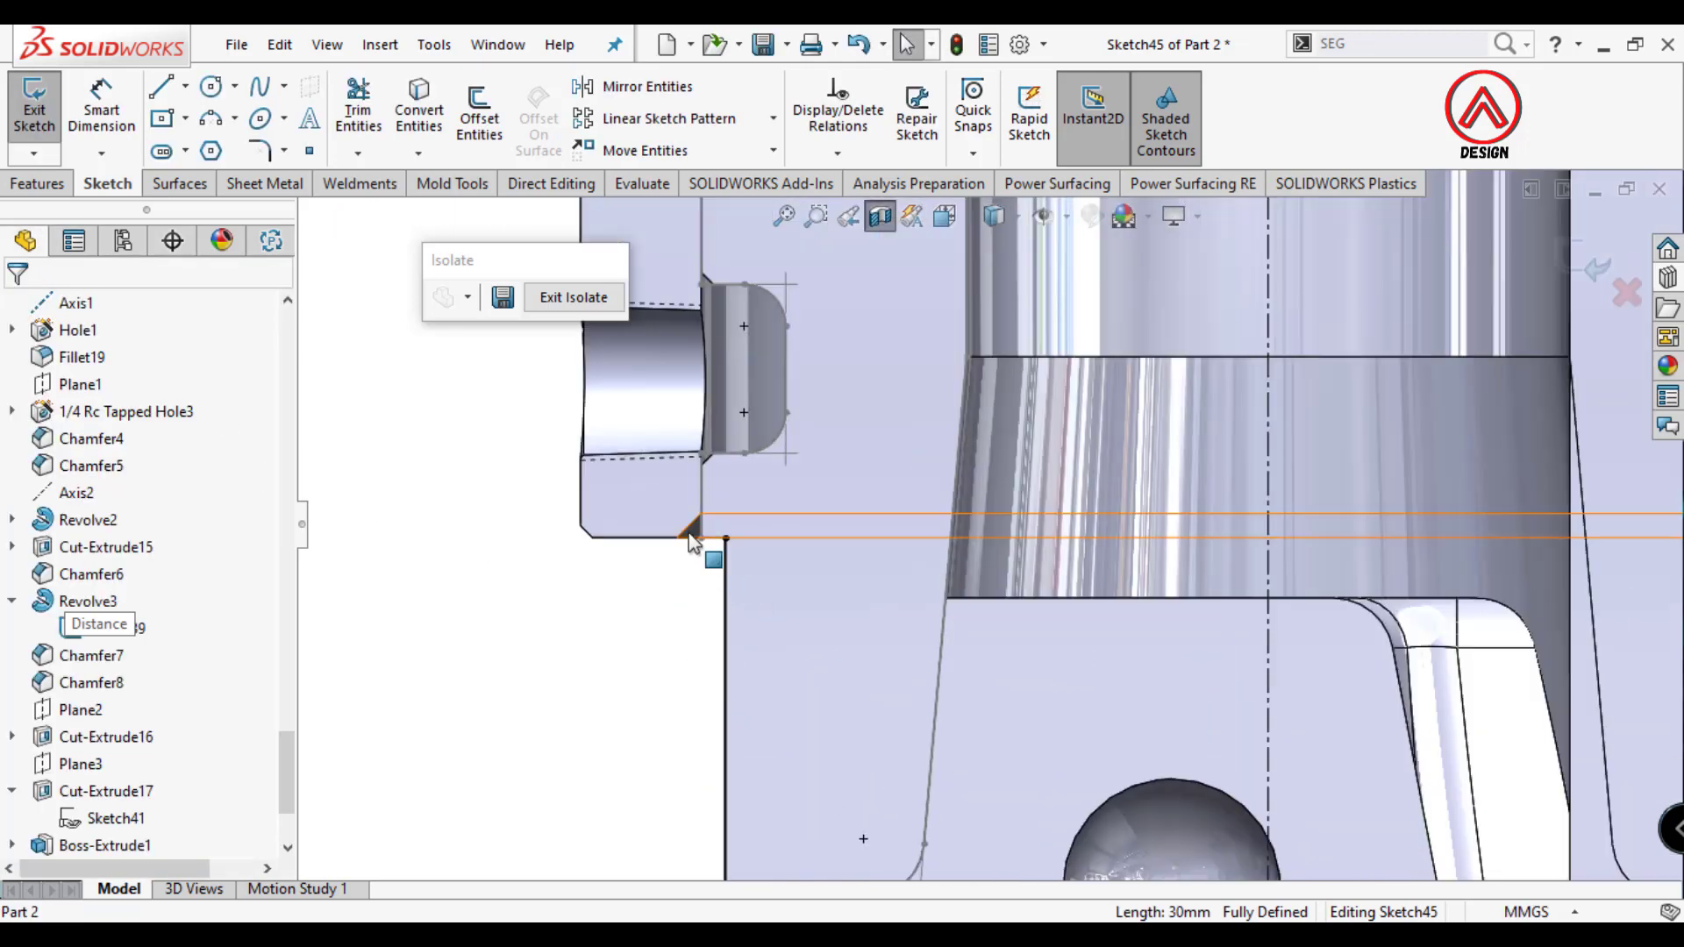
Draw lines from the projected edge's top endpoint to Axis1 and back, closing the profile.
left_click(160, 91)
key("Escape")
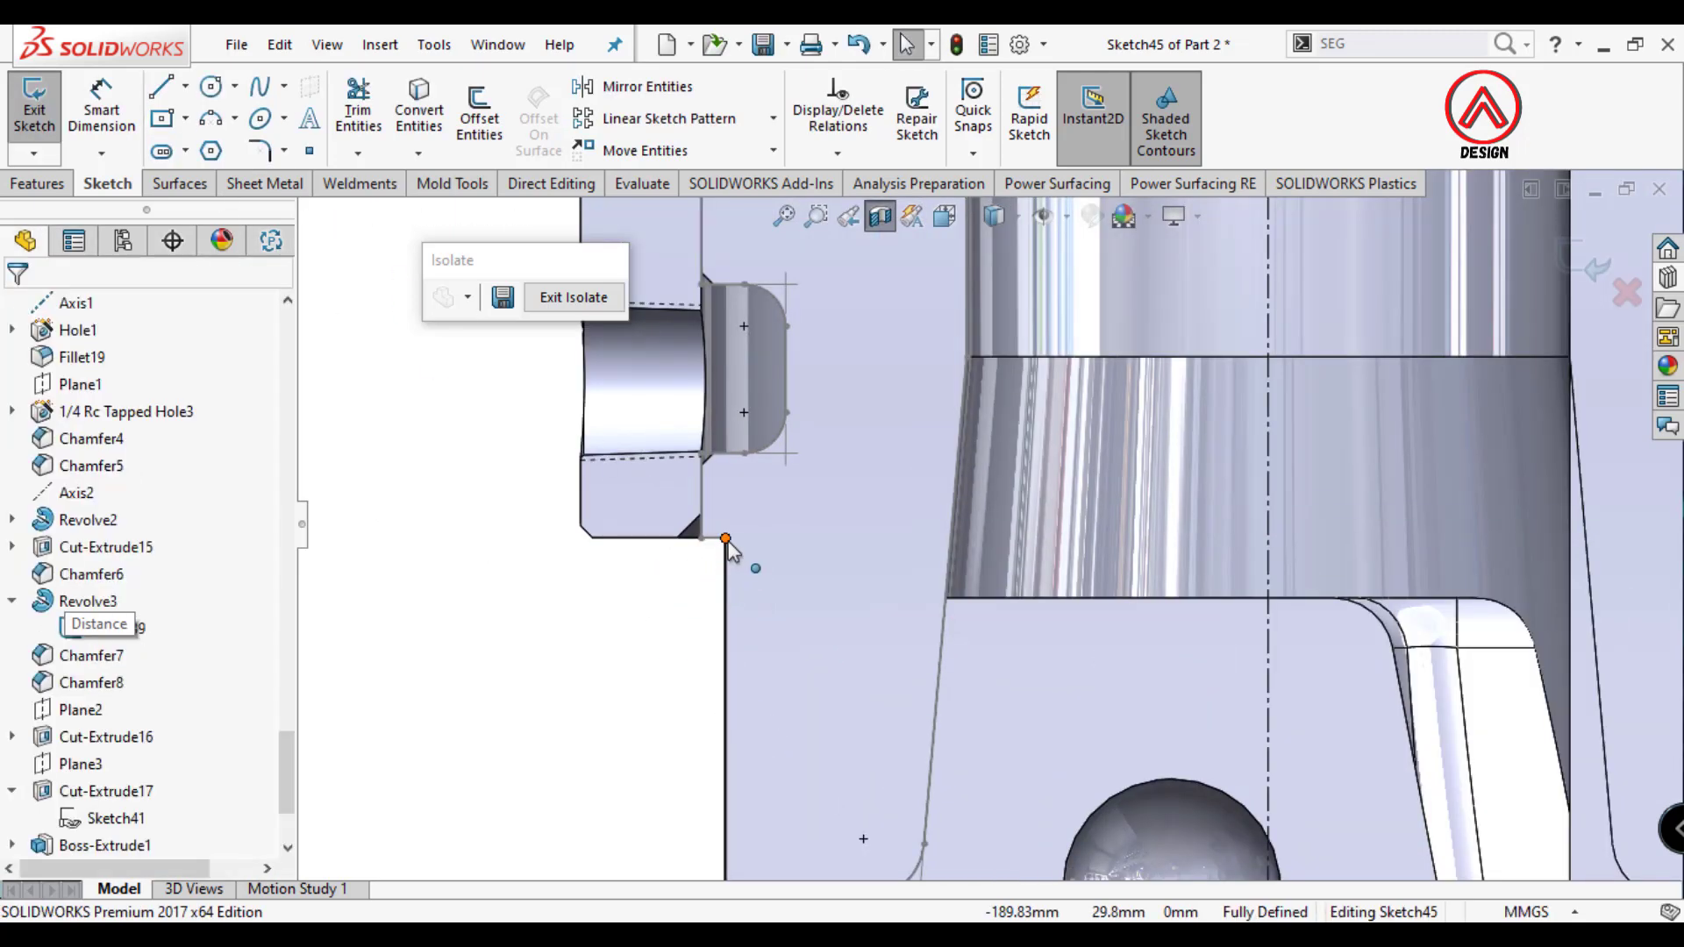
left_click(725, 551)
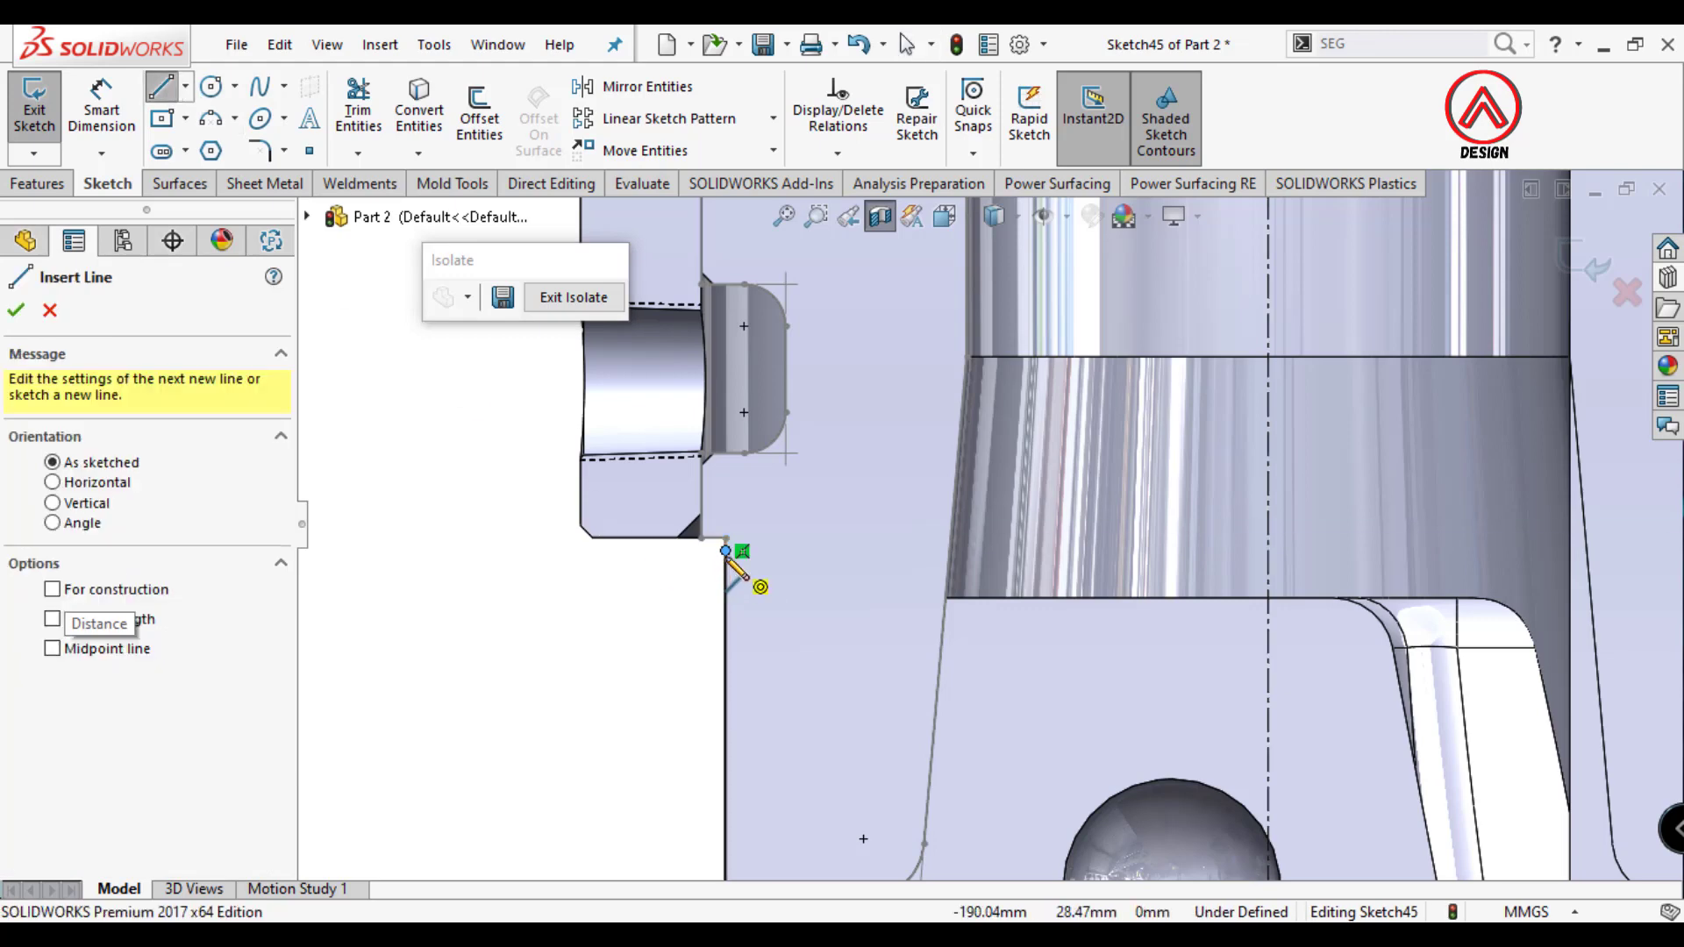
left_click(725, 551)
scroll(566, 551, "up", 5)
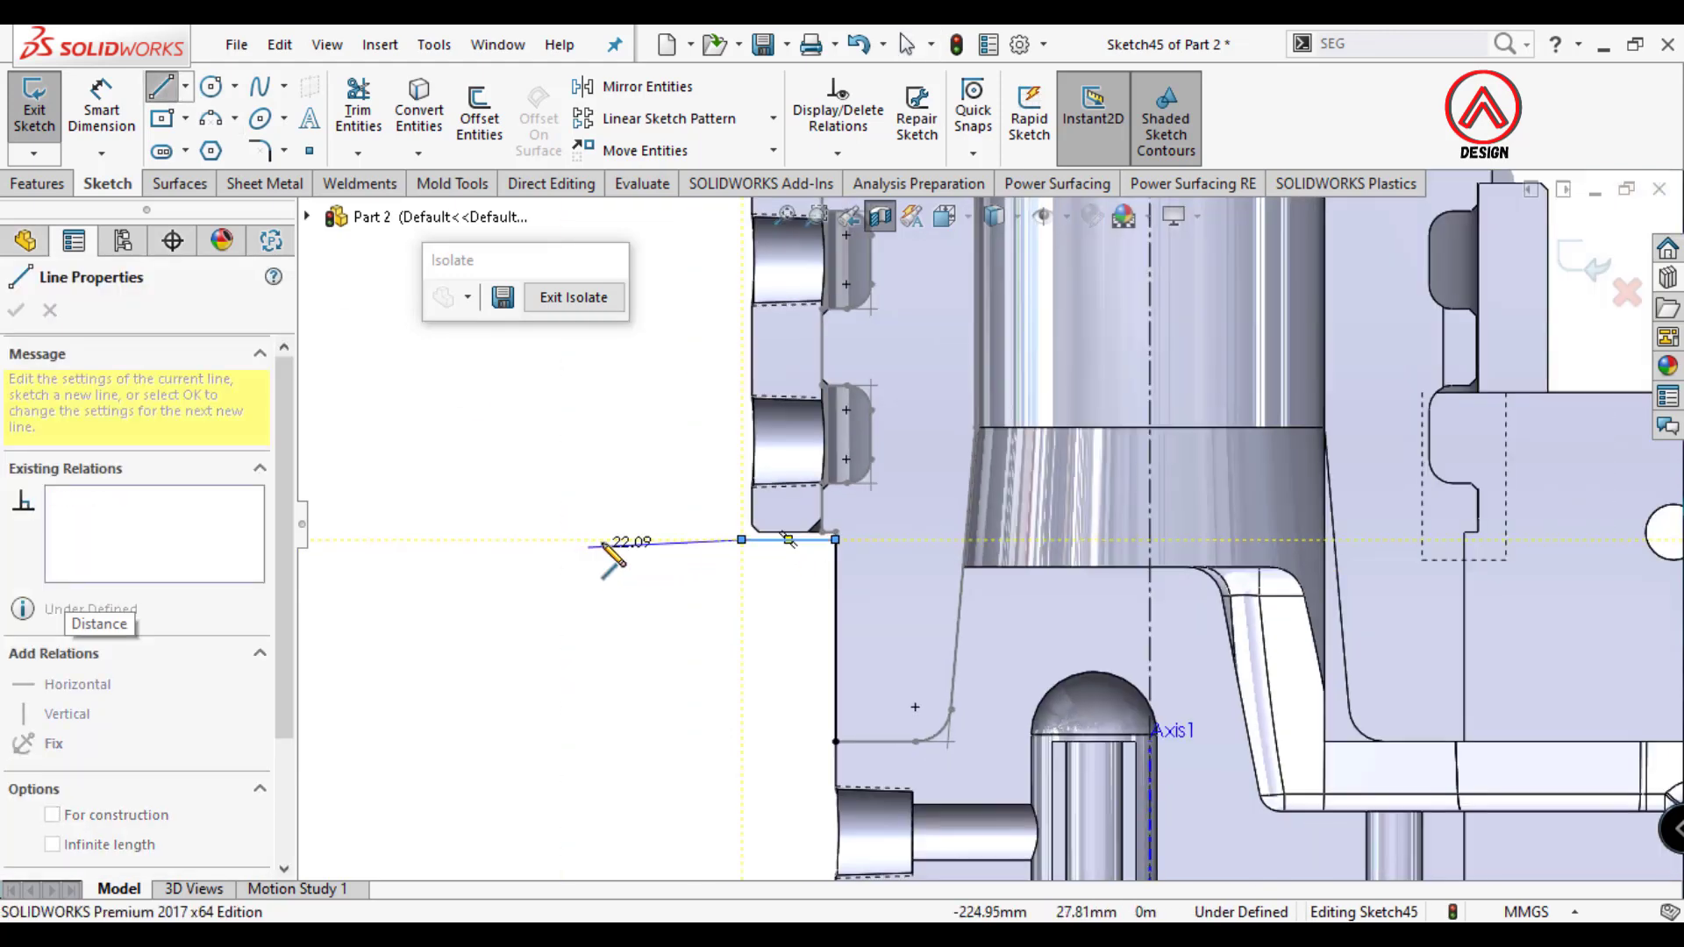
scroll(930, 442, "down", 2)
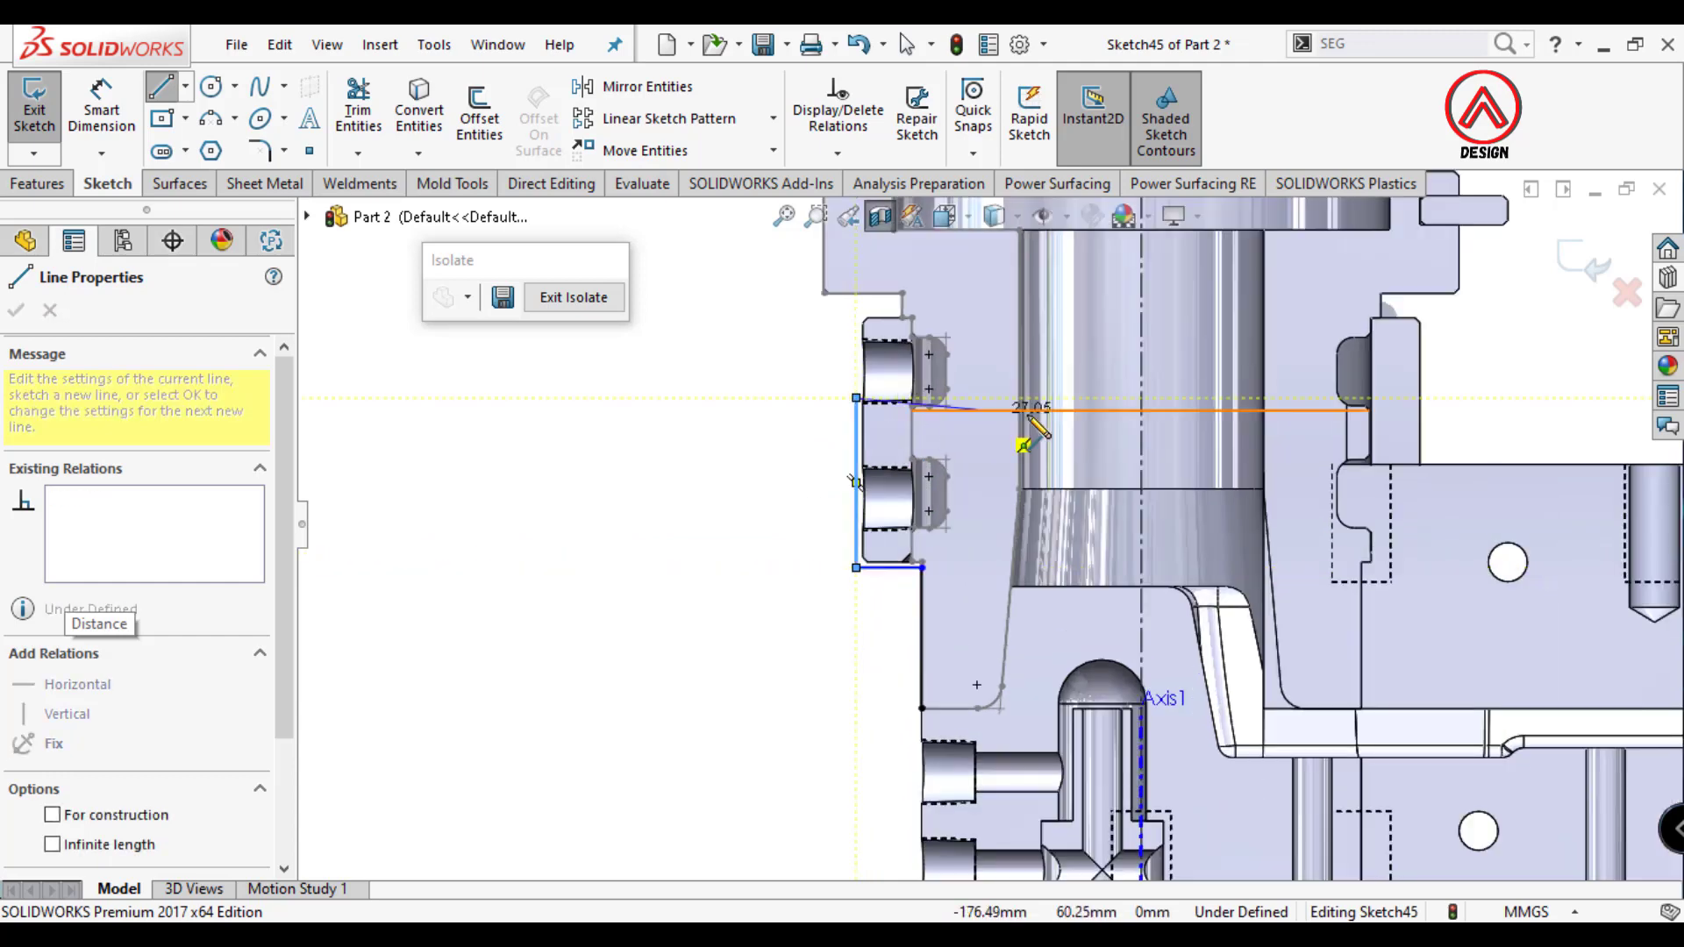
left_click(1140, 399)
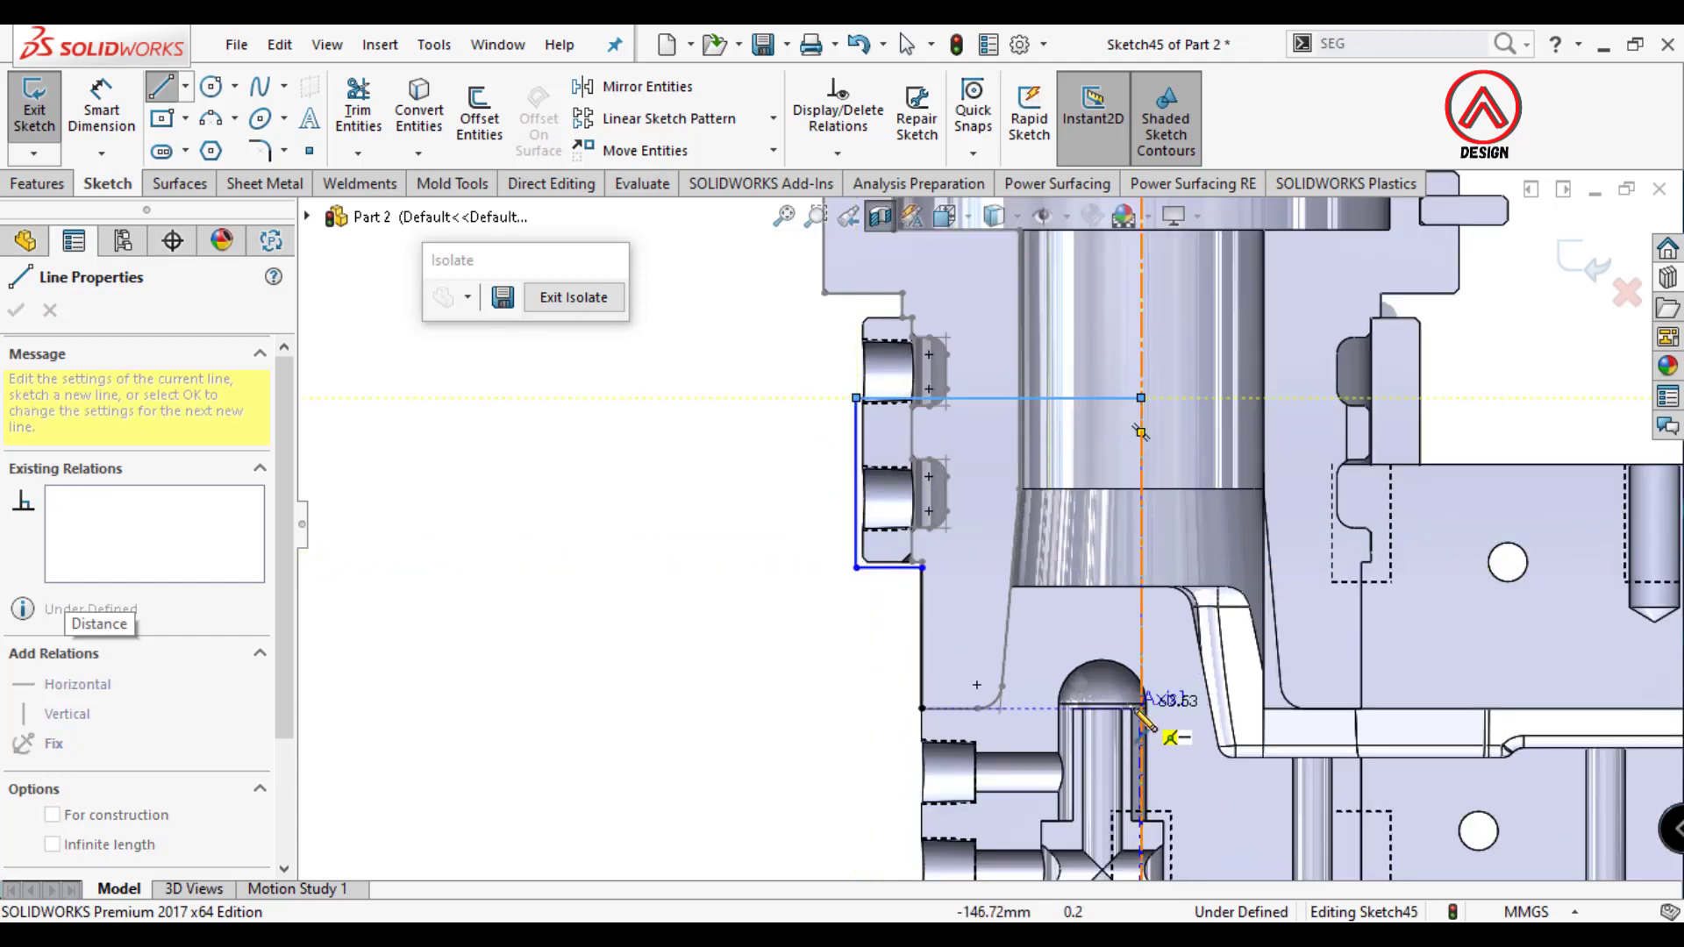
scroll(1140, 712, "down", 3)
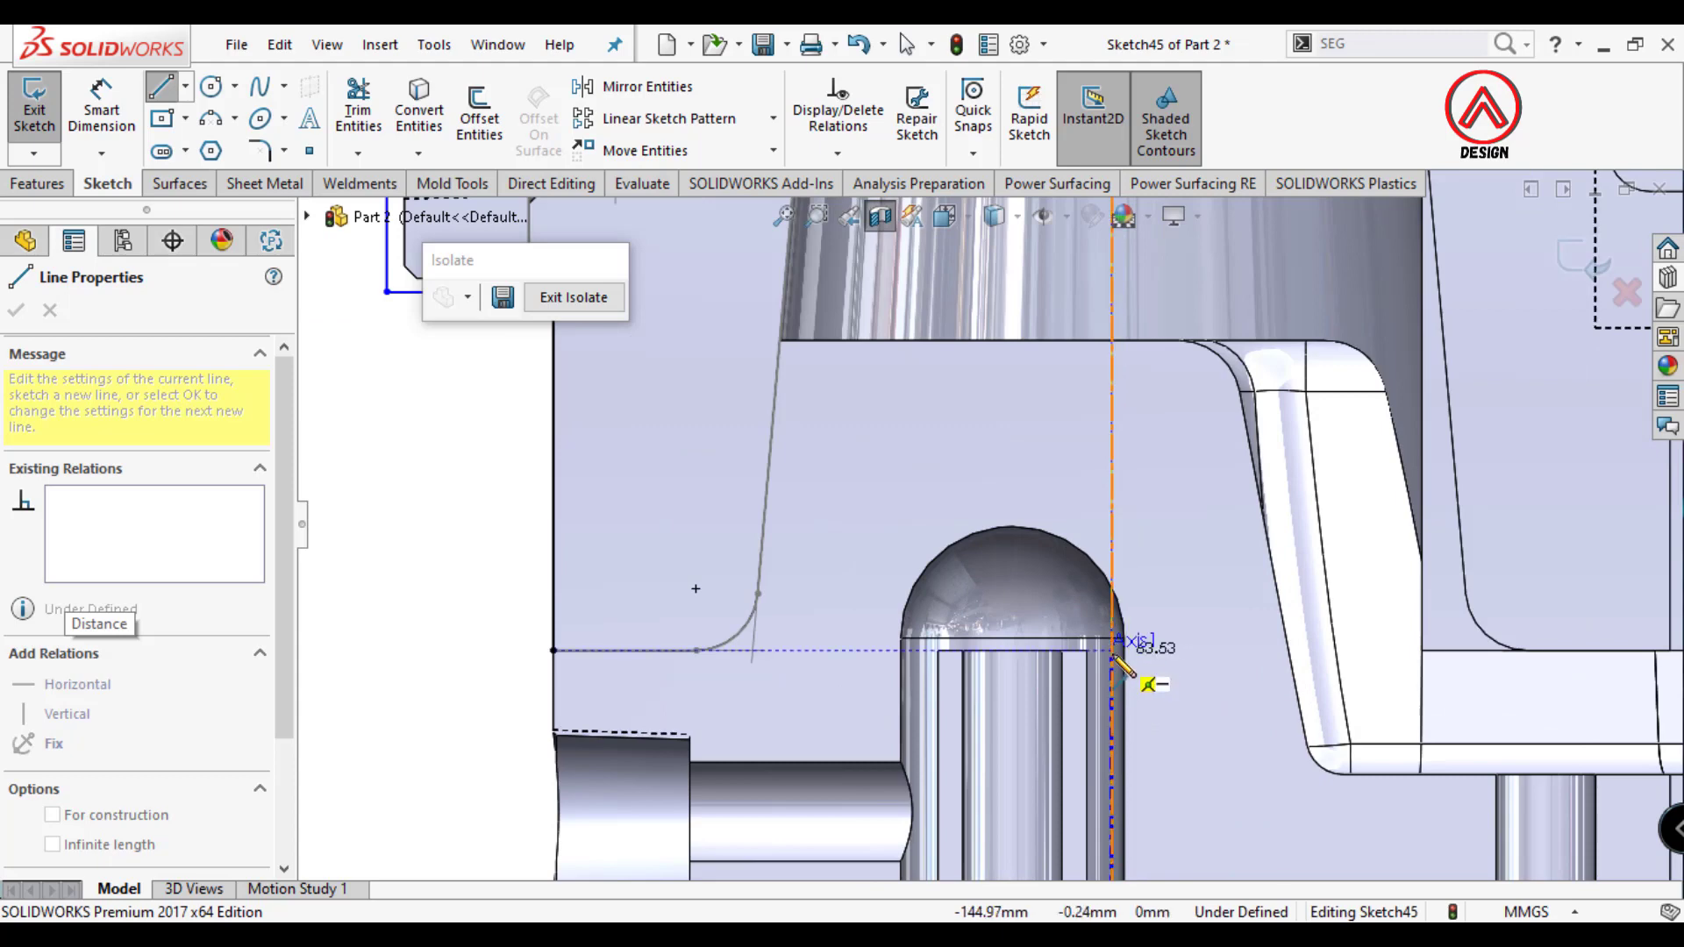
left_click(554, 651)
scroll(965, 667, "up", 4)
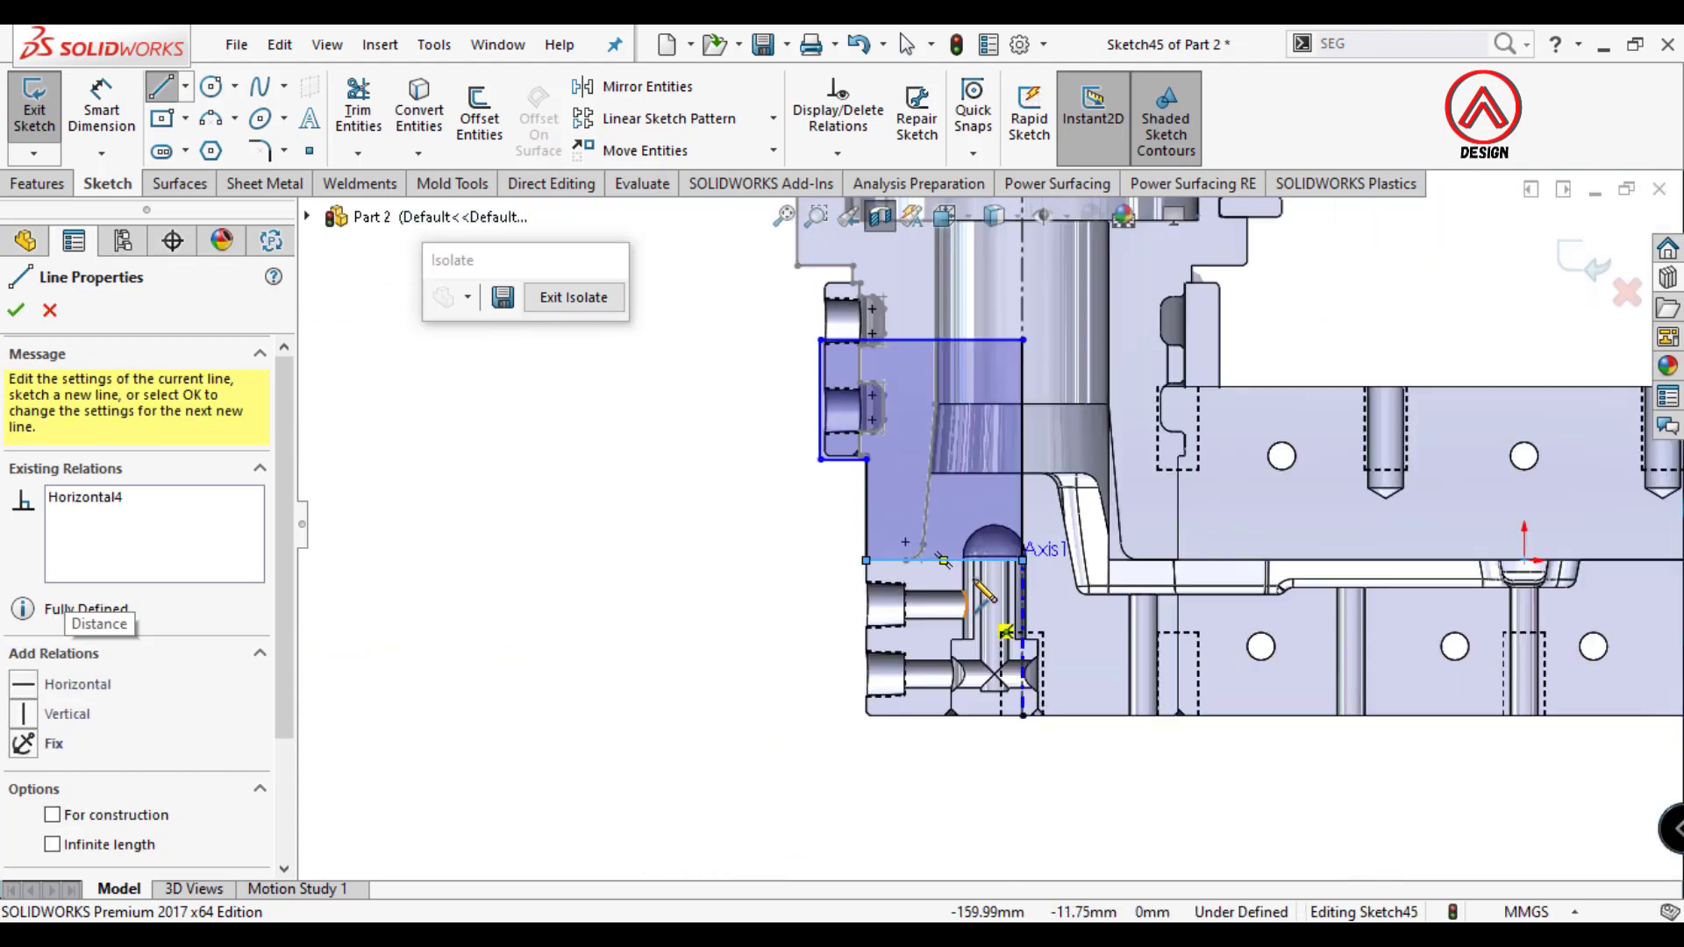
Dimension the profile with a 29 height and a 115 width to the centerline.
left_click(70, 104)
scroll(842, 491, "down", 2)
left_click(838, 509)
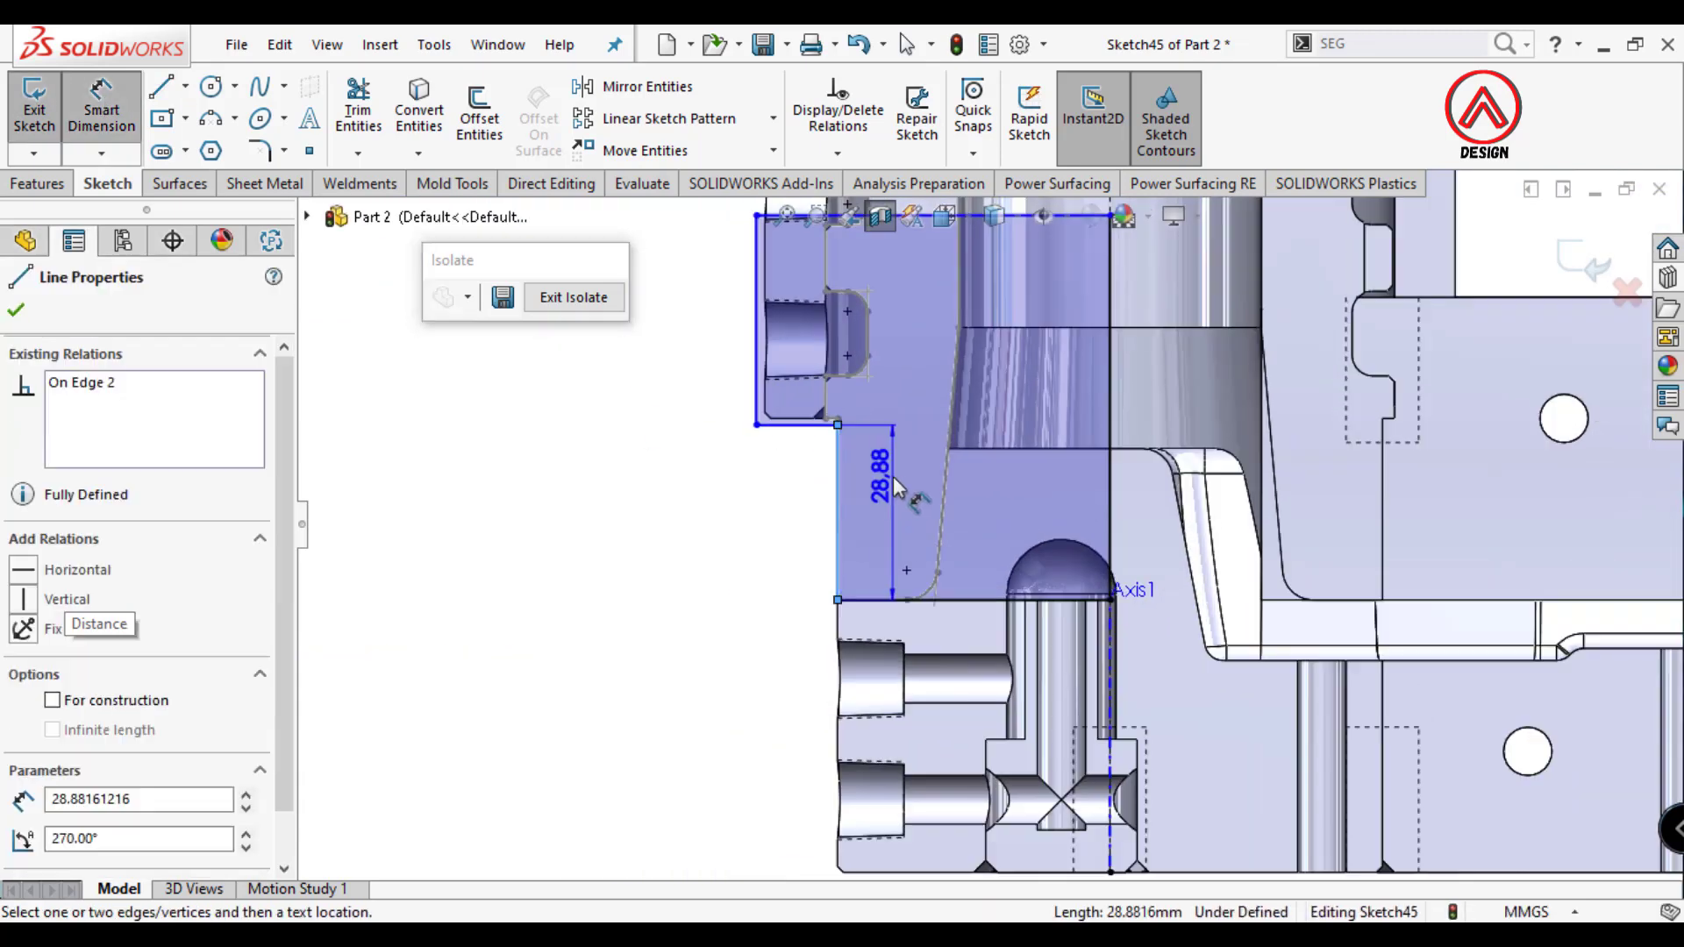
left_click(877, 478)
key("Return")
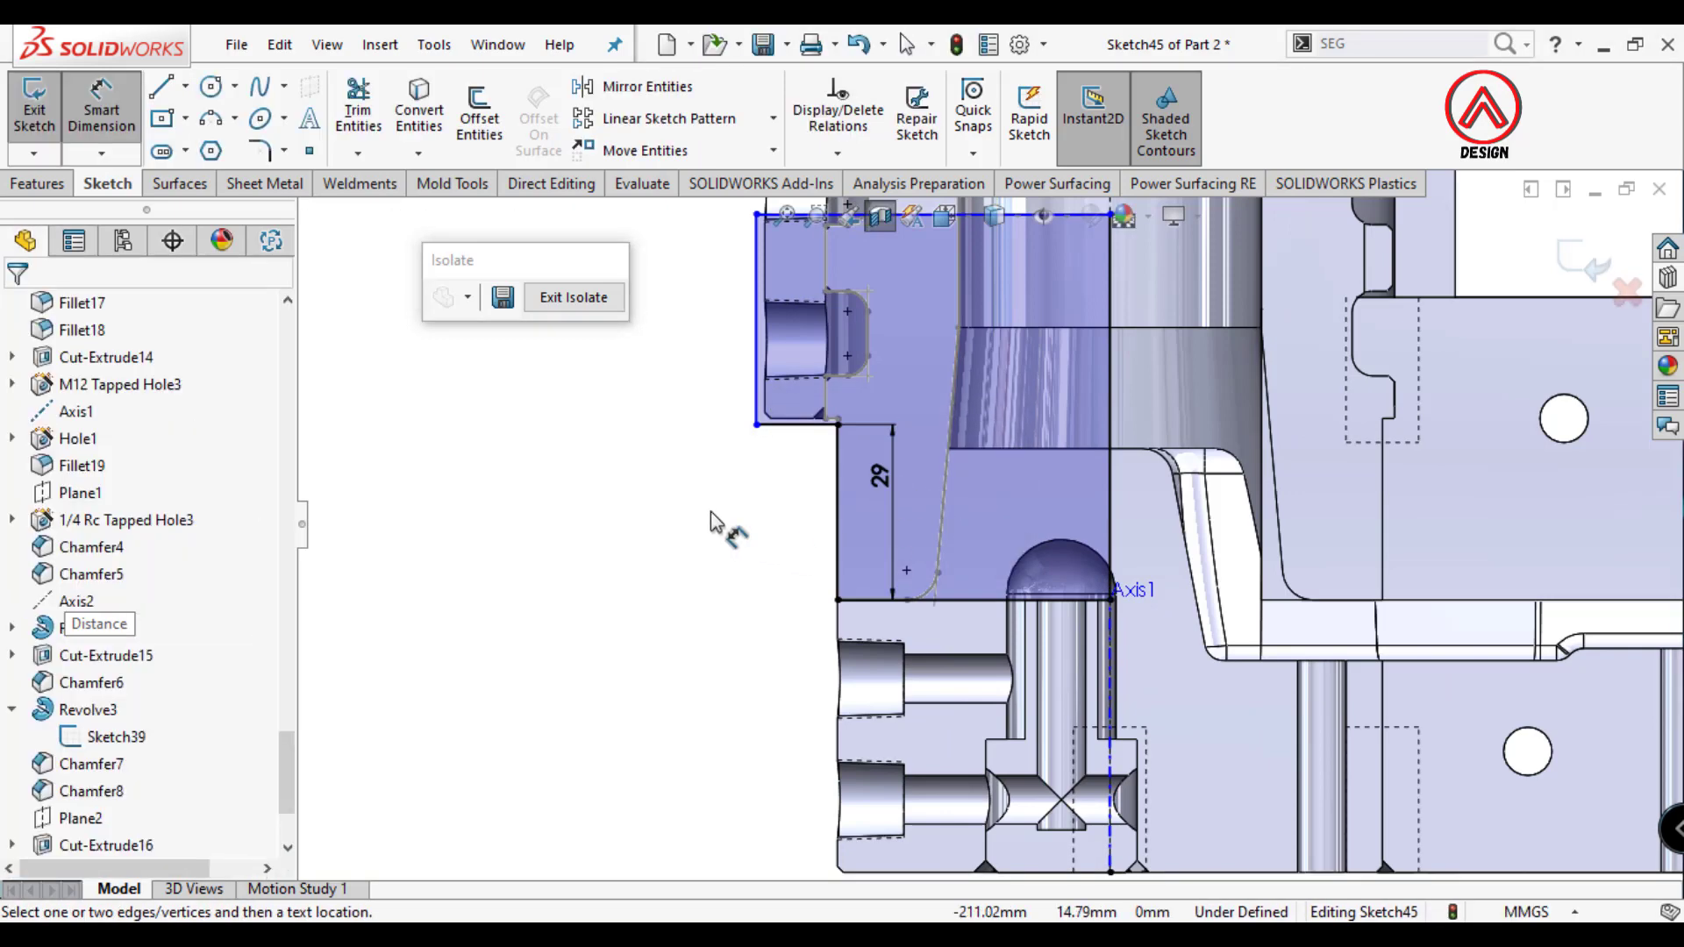
scroll(878, 491, "up", 2)
scroll(609, 448, "down", 2)
left_click(637, 456)
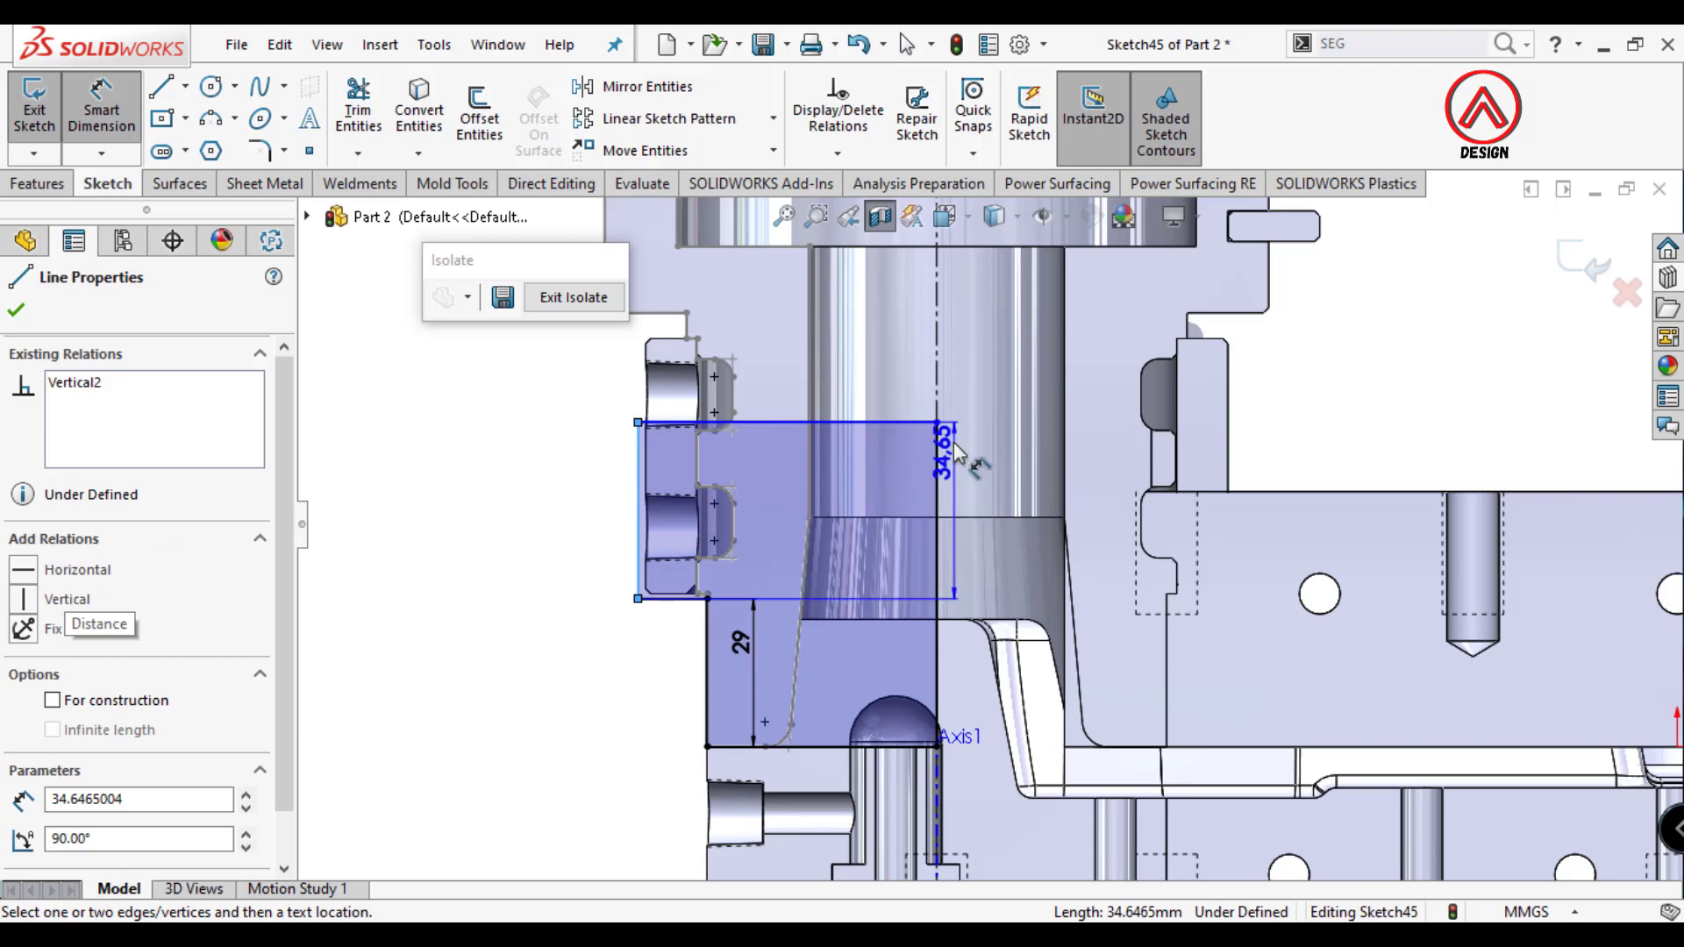
left_click(937, 404)
left_click(972, 372)
type("115")
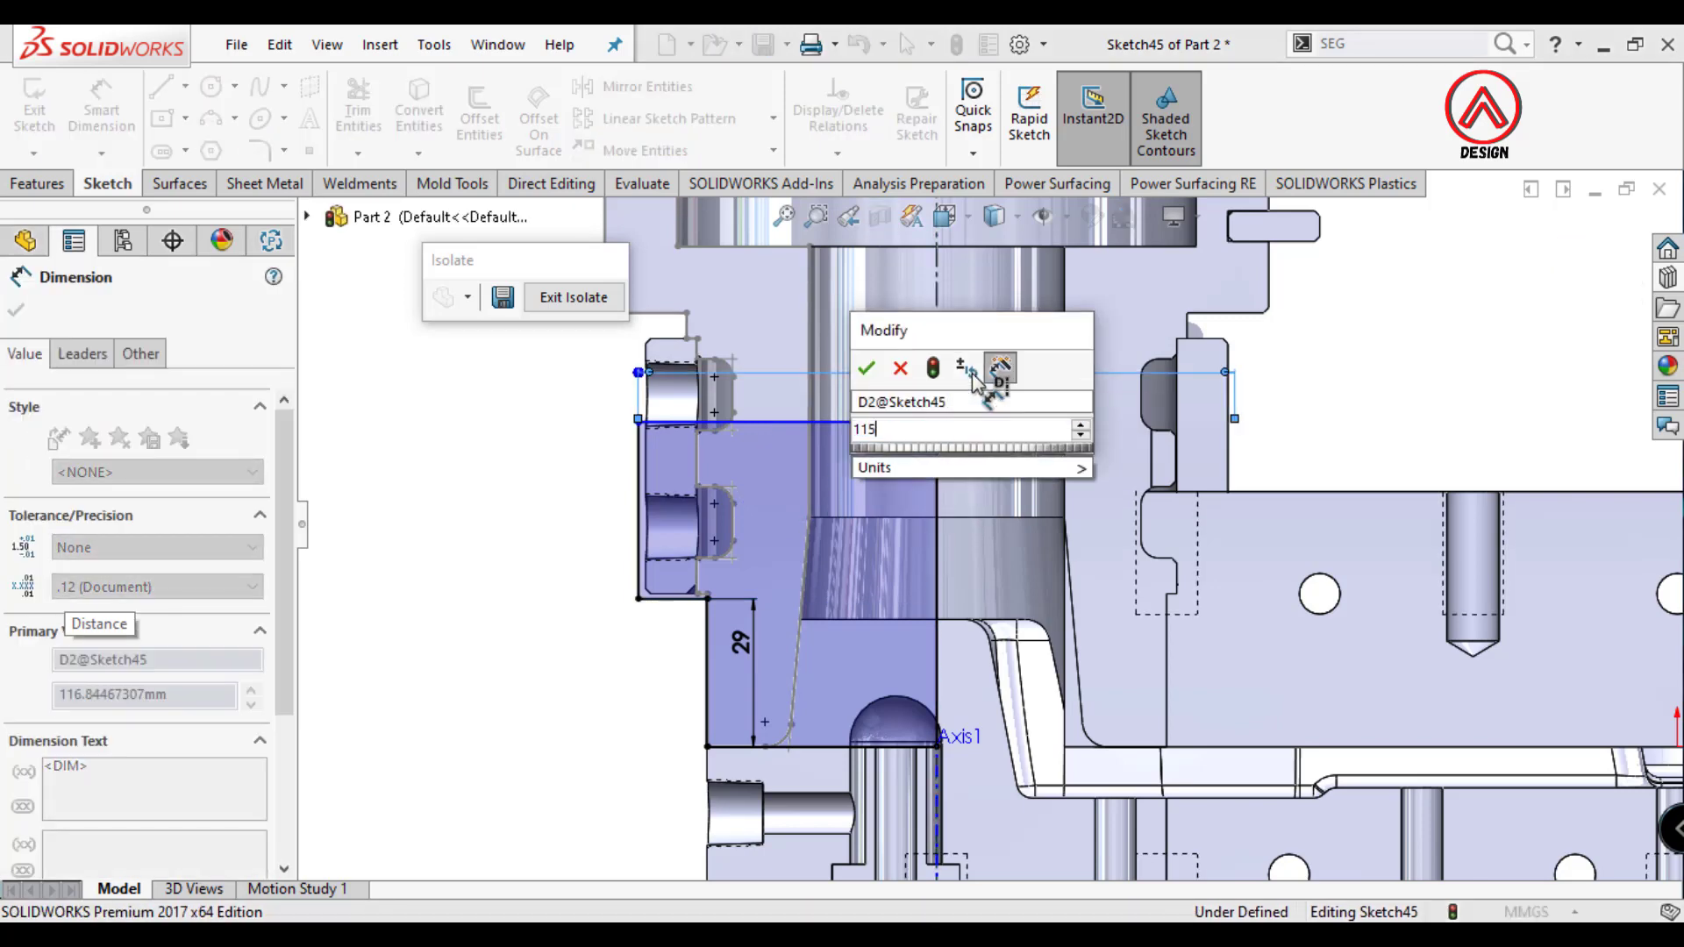
key("Return")
key("Escape")
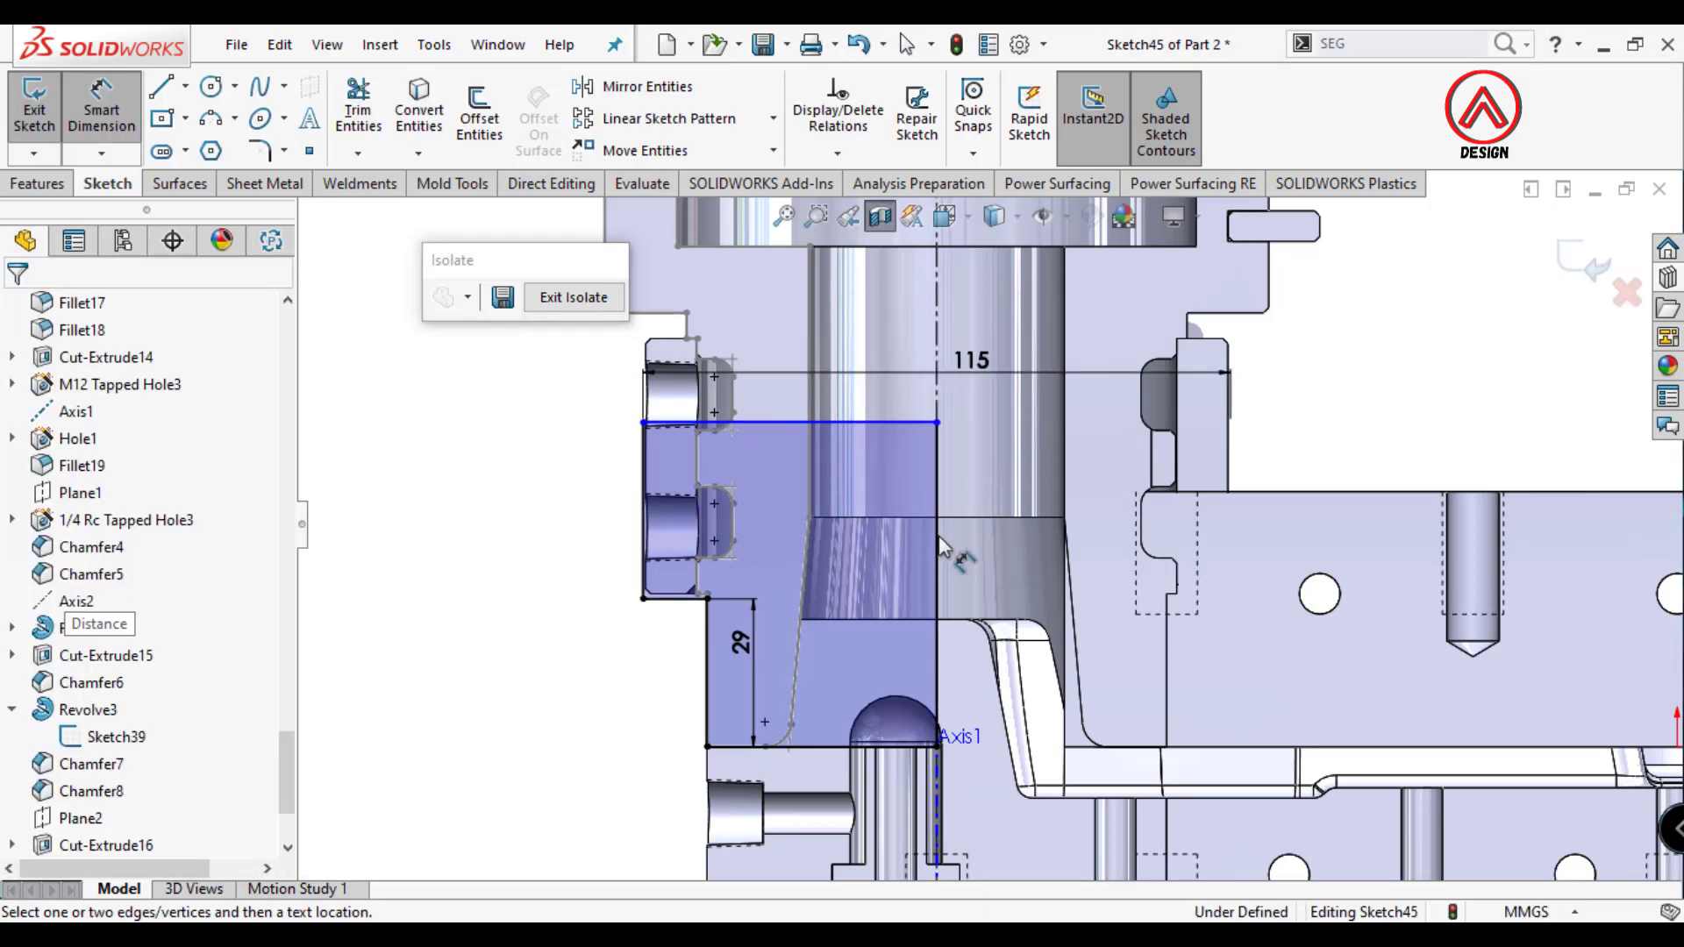
Revolve-cut the profile 360° about Line1 into only the Mirror6 body.
left_click(39, 184)
left_click(493, 114)
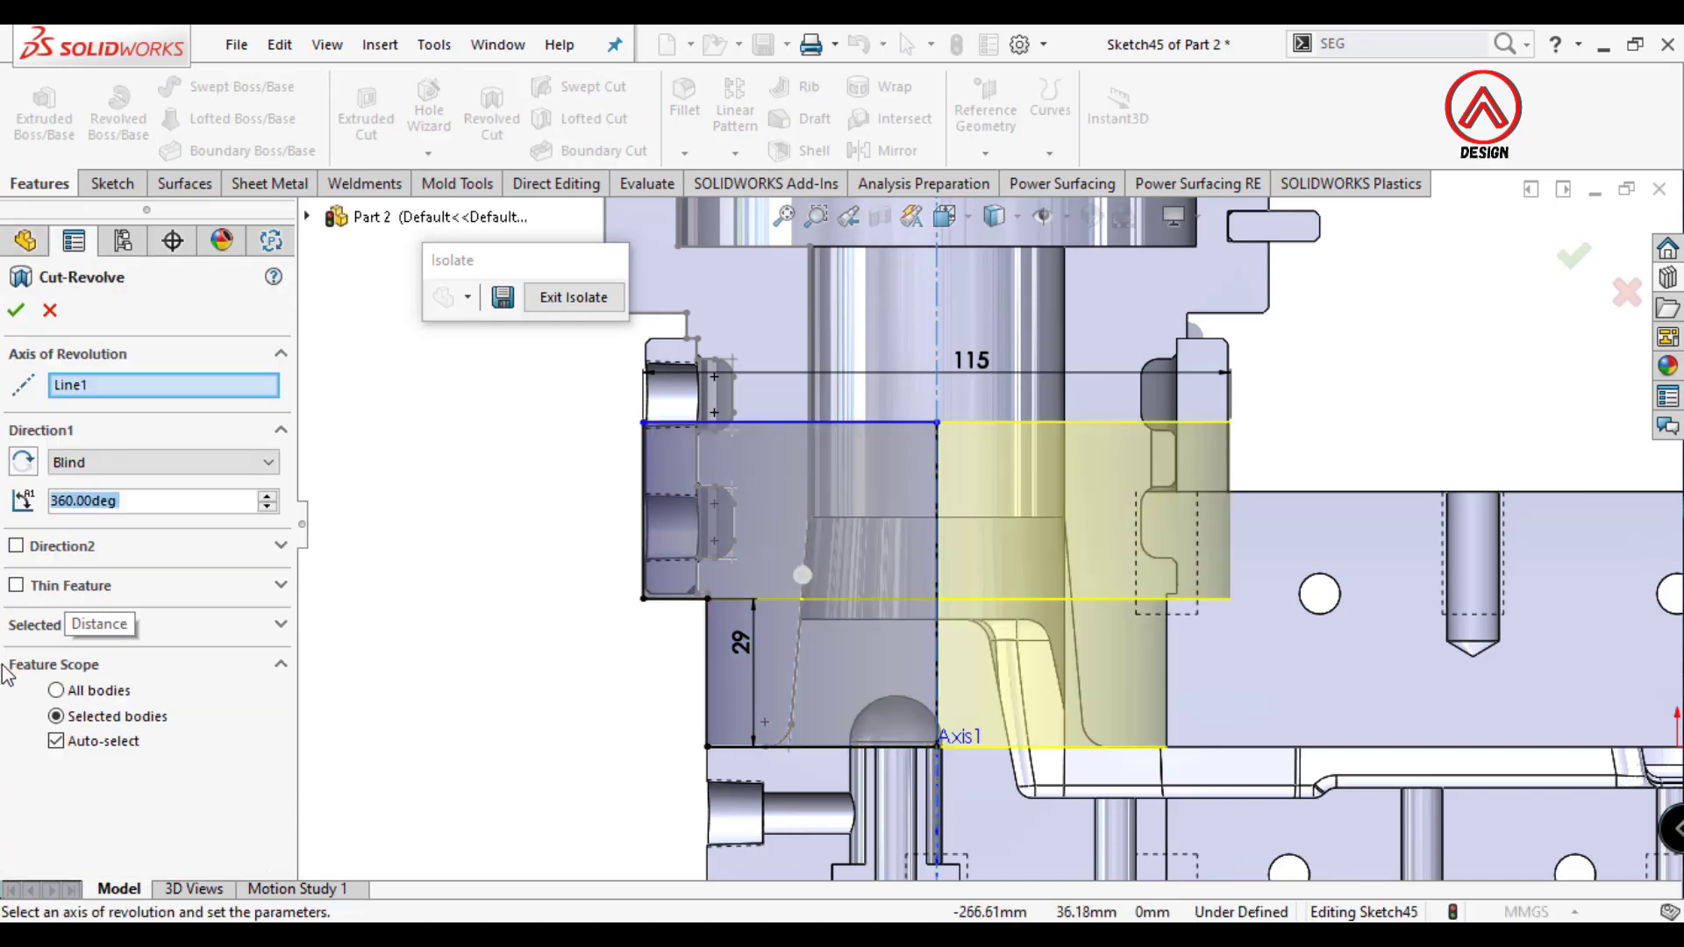
left_click(78, 744)
key("ctrl+7")
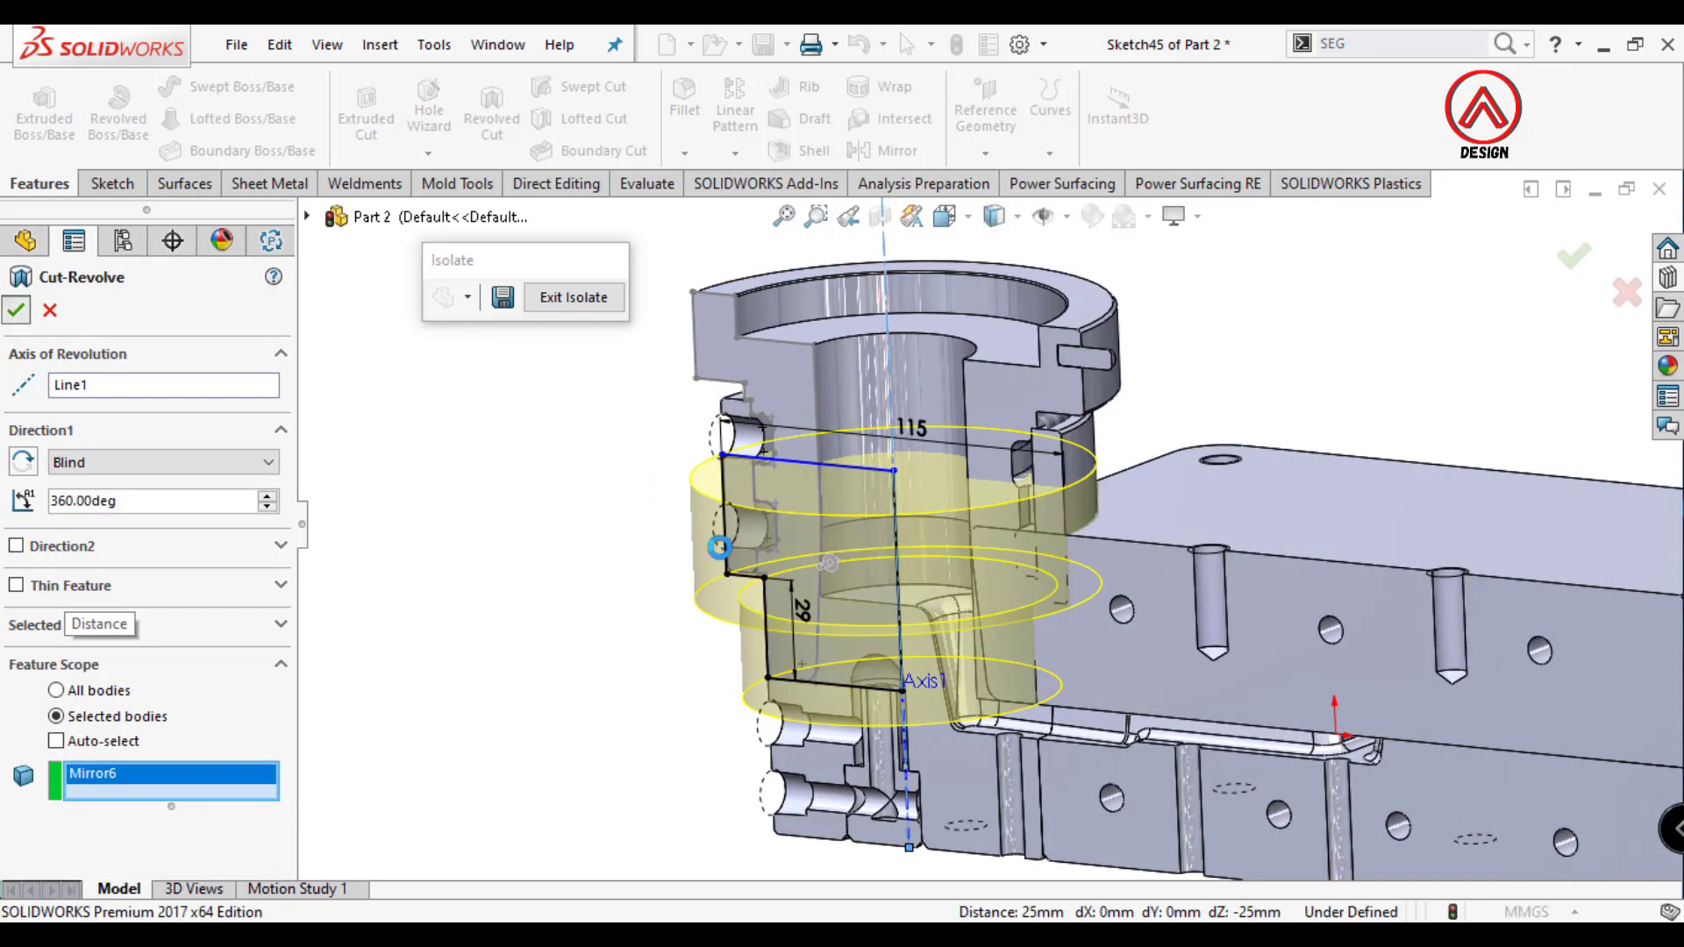
key("Return")
View the part normal to the sketch plane, orbit it, and hide the revolve sketch.
left_click(945, 215)
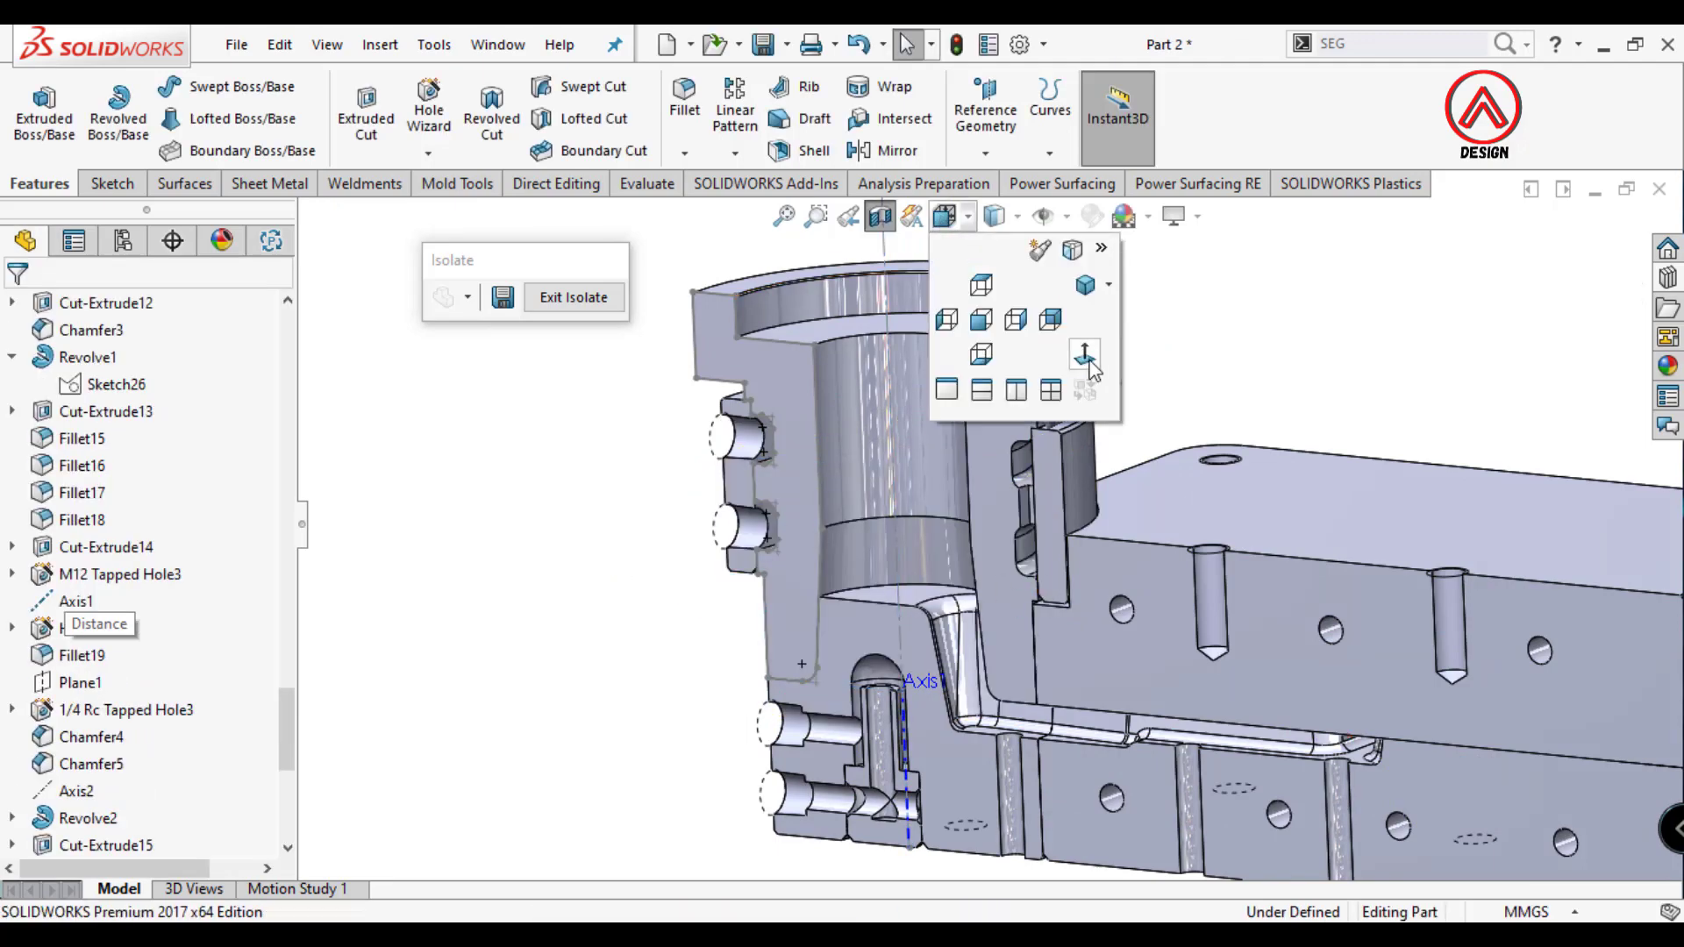
left_click(1085, 355)
scroll(1061, 558, "down", 3)
scroll(969, 561, "down", 3)
scroll(926, 507, "down", 2)
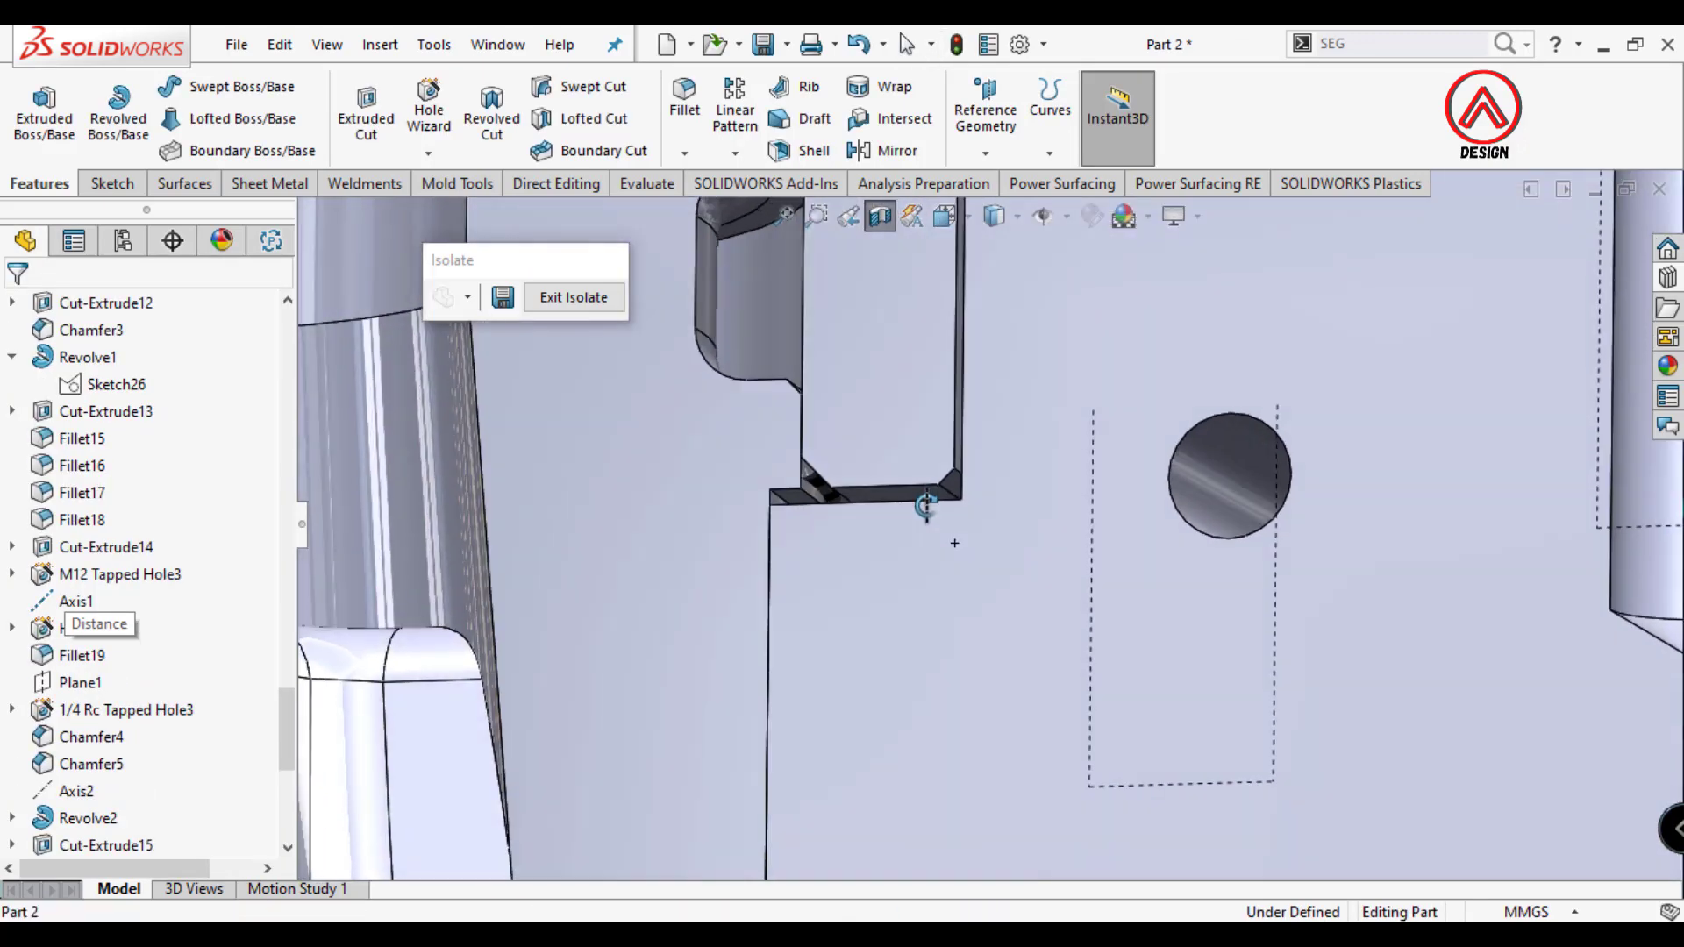
scroll(926, 507, "up", 3)
scroll(965, 491, "up", 4)
mouse_move(965, 491)
middle_mouse_down()
mouse_move(983, 496)
mouse_move(917, 607)
mouse_move(1062, 365)
mouse_move(1036, 363)
mouse_move(995, 451)
middle_mouse_up()
scroll(851, 369, "down", 3)
left_click(772, 351)
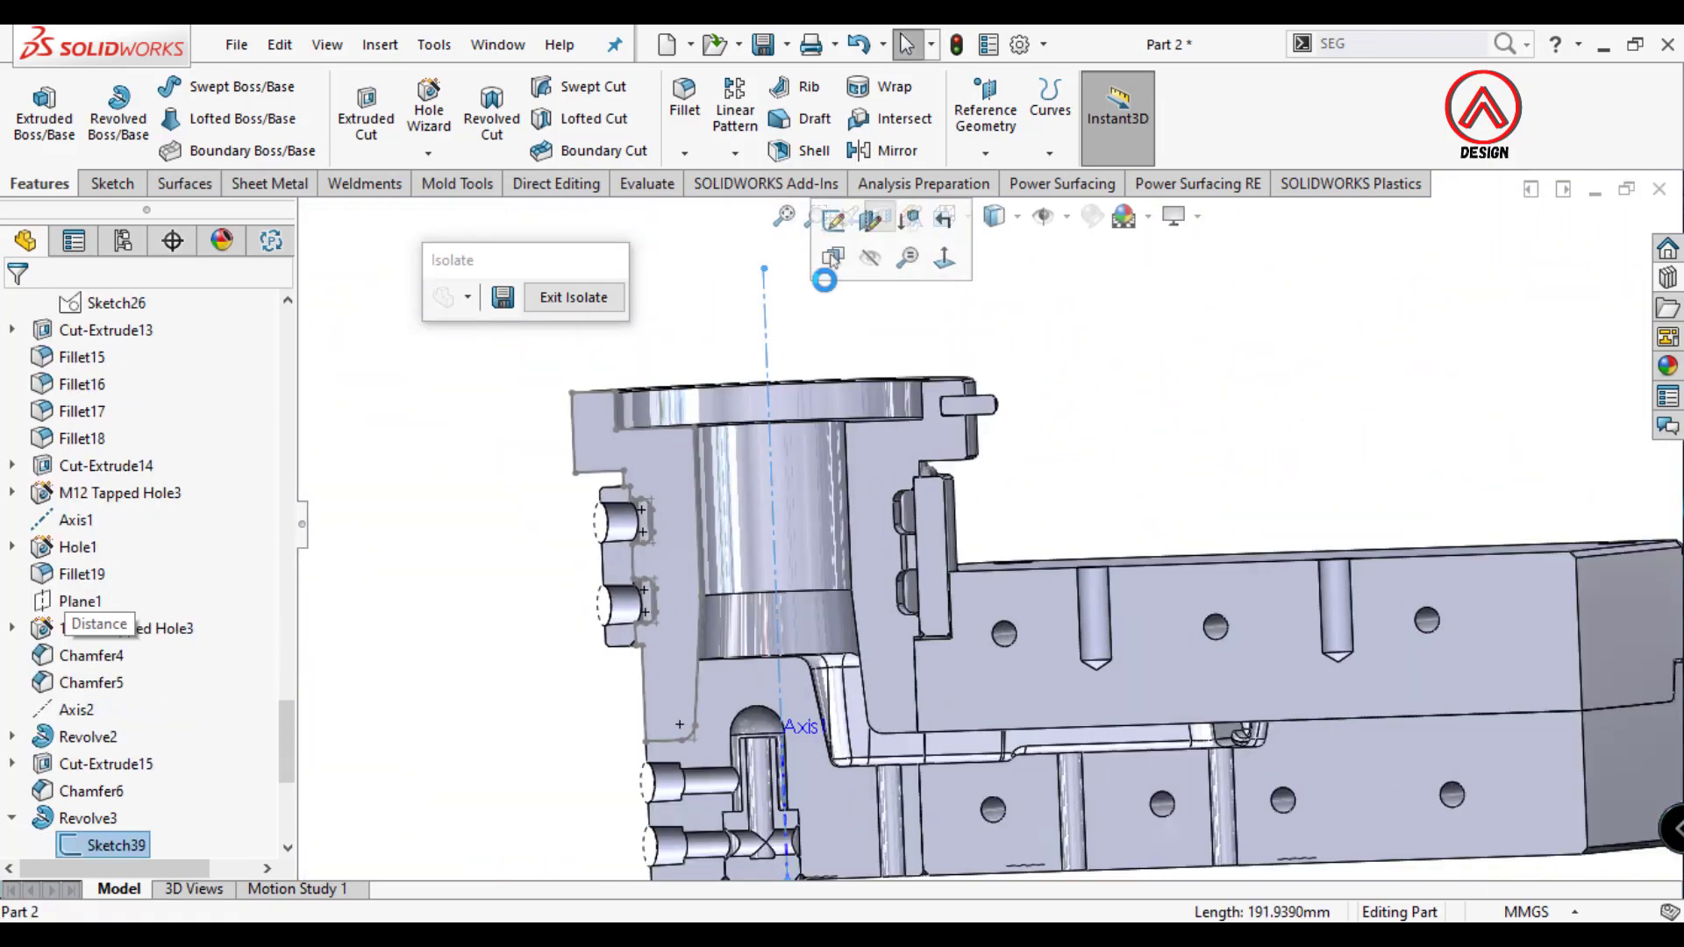
left_click(882, 274)
scroll(1176, 433, "up", 3)
mouse_move(1176, 433)
middle_mouse_down()
mouse_move(907, 476)
mouse_move(1012, 510)
mouse_move(865, 403)
mouse_move(948, 330)
mouse_move(904, 579)
mouse_move(953, 646)
mouse_move(1077, 587)
mouse_move(897, 549)
mouse_move(1002, 452)
mouse_move(1029, 603)
mouse_move(842, 596)
middle_mouse_up()
Exit isolation to show the full model, hide Axis1, and apply a section view.
left_click(574, 298)
scroll(1009, 519, "up", 3)
scroll(1009, 519, "down", 3)
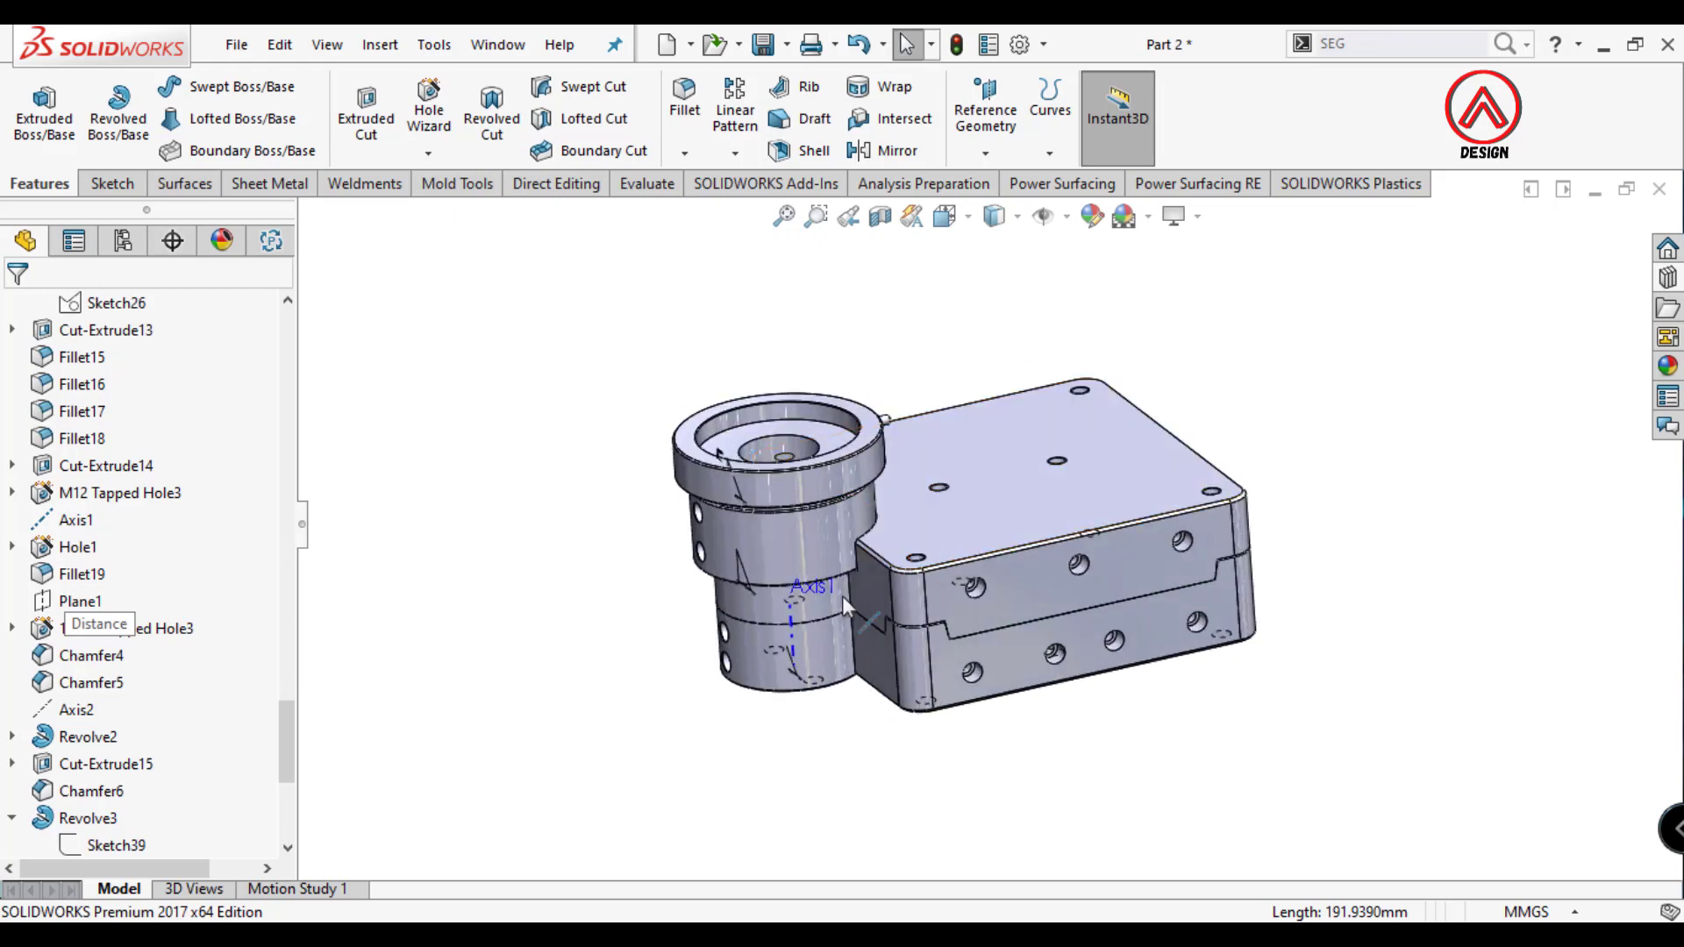
left_click(909, 568)
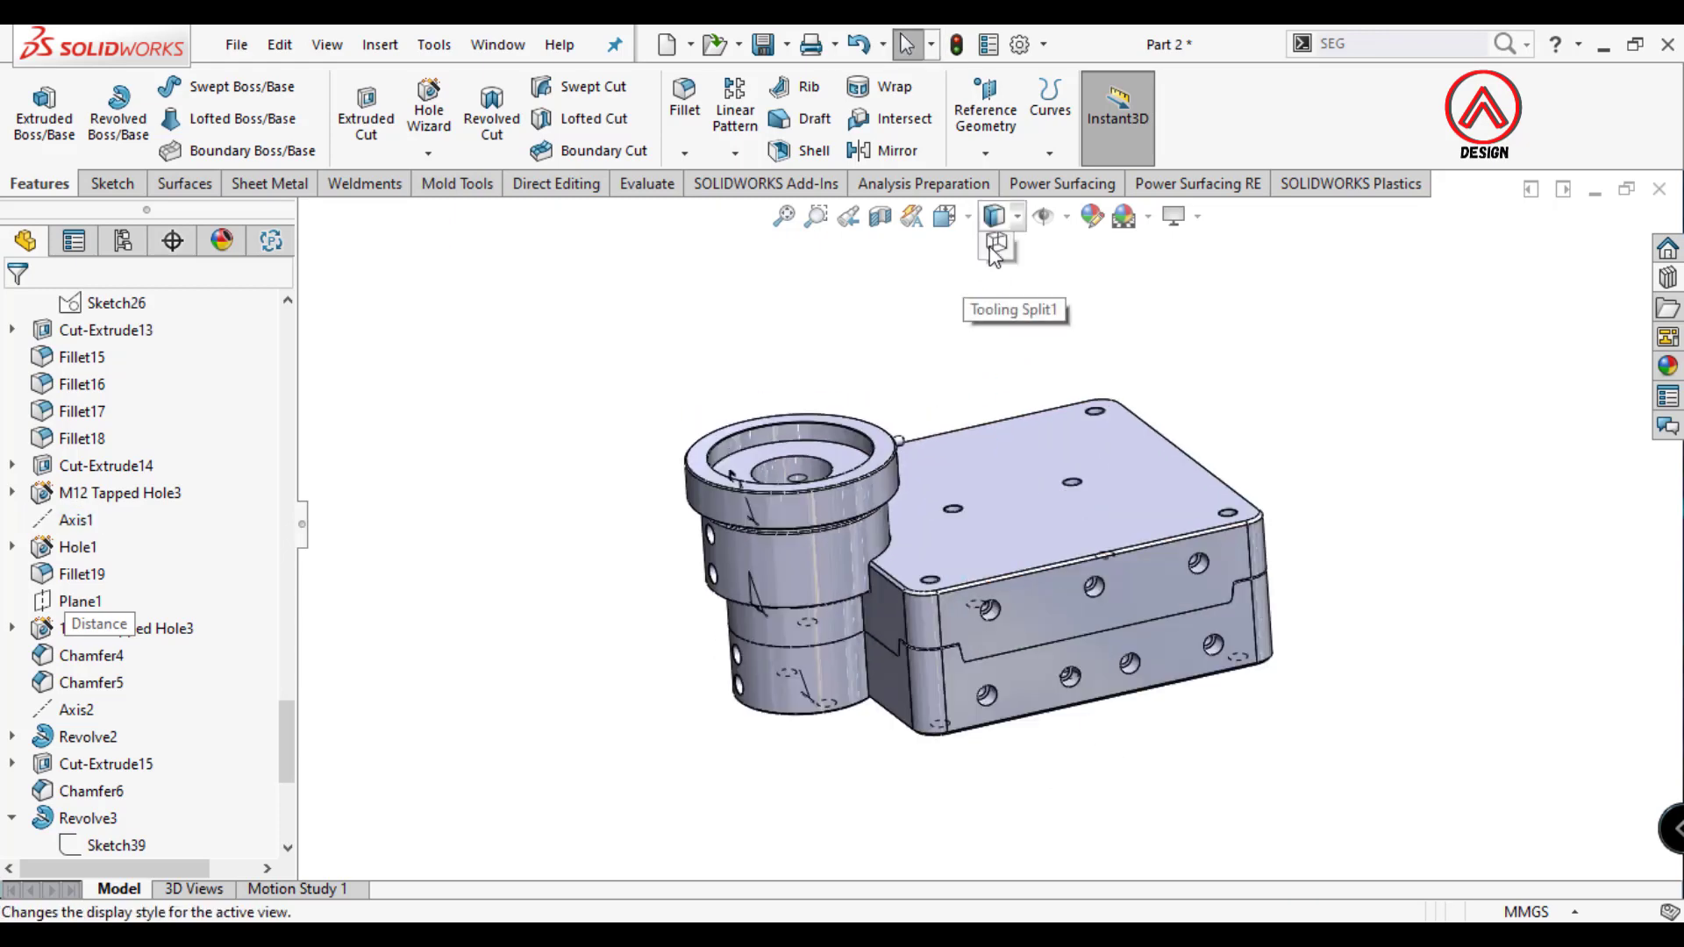
left_click(880, 216)
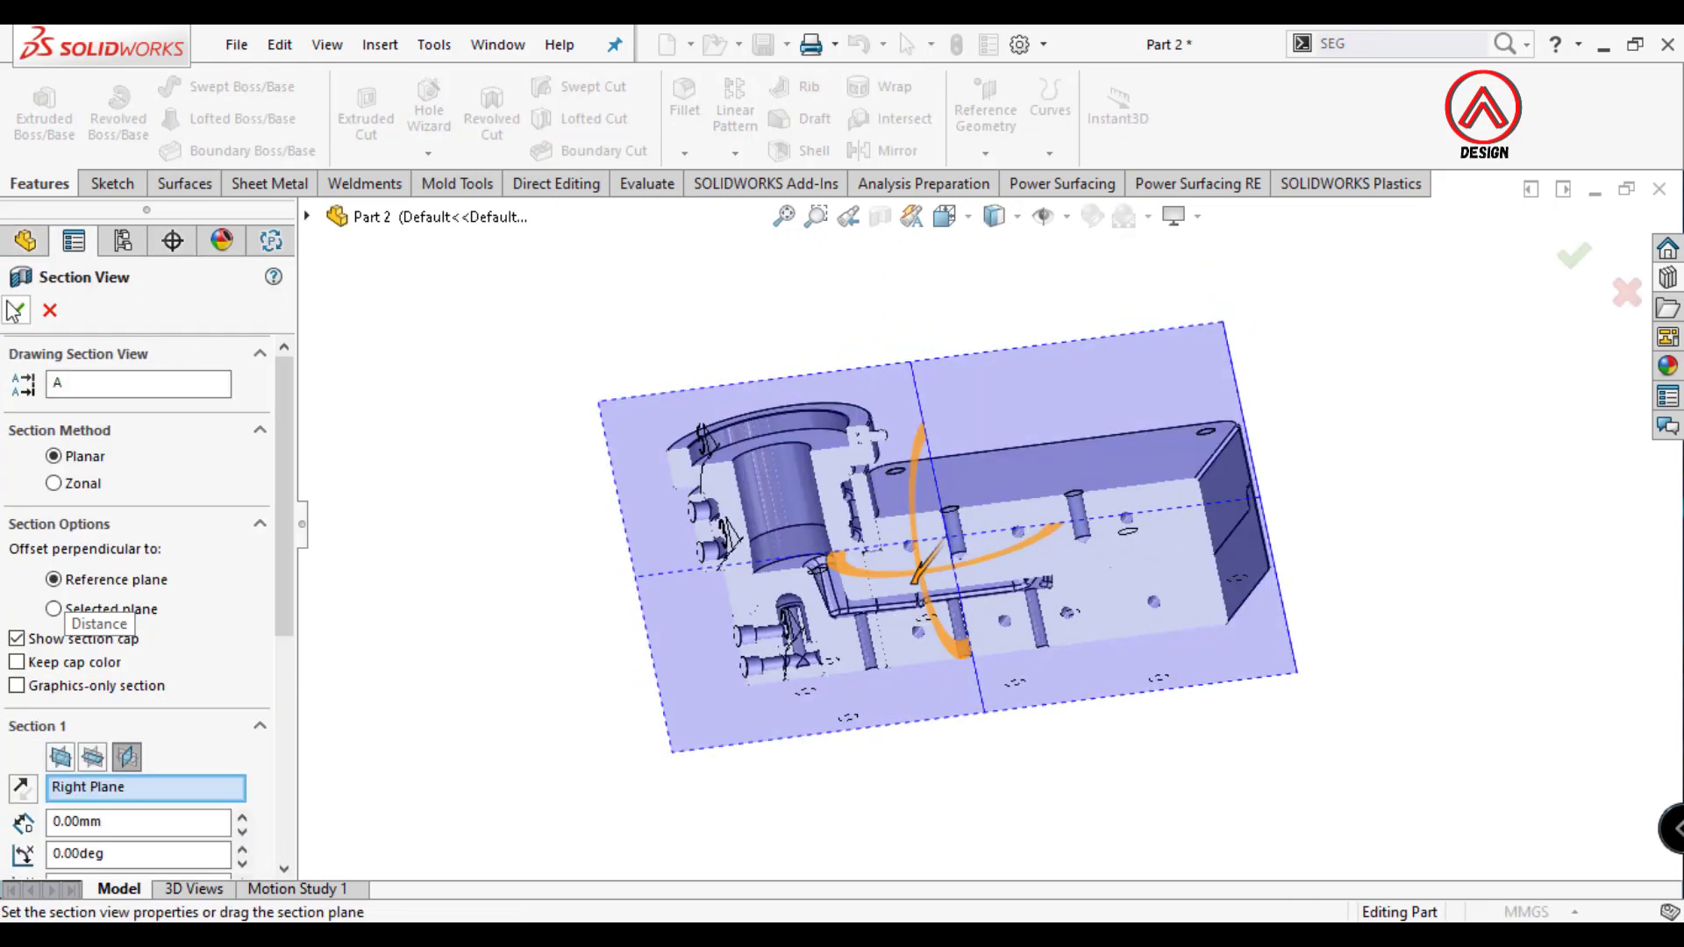
left_click(15, 309)
Toggle the section view off and on to inspect the recess, ending on a top-facing view.
scroll(881, 589, "down", 4)
scroll(886, 509, "up", 3)
scroll(889, 430, "down", 2)
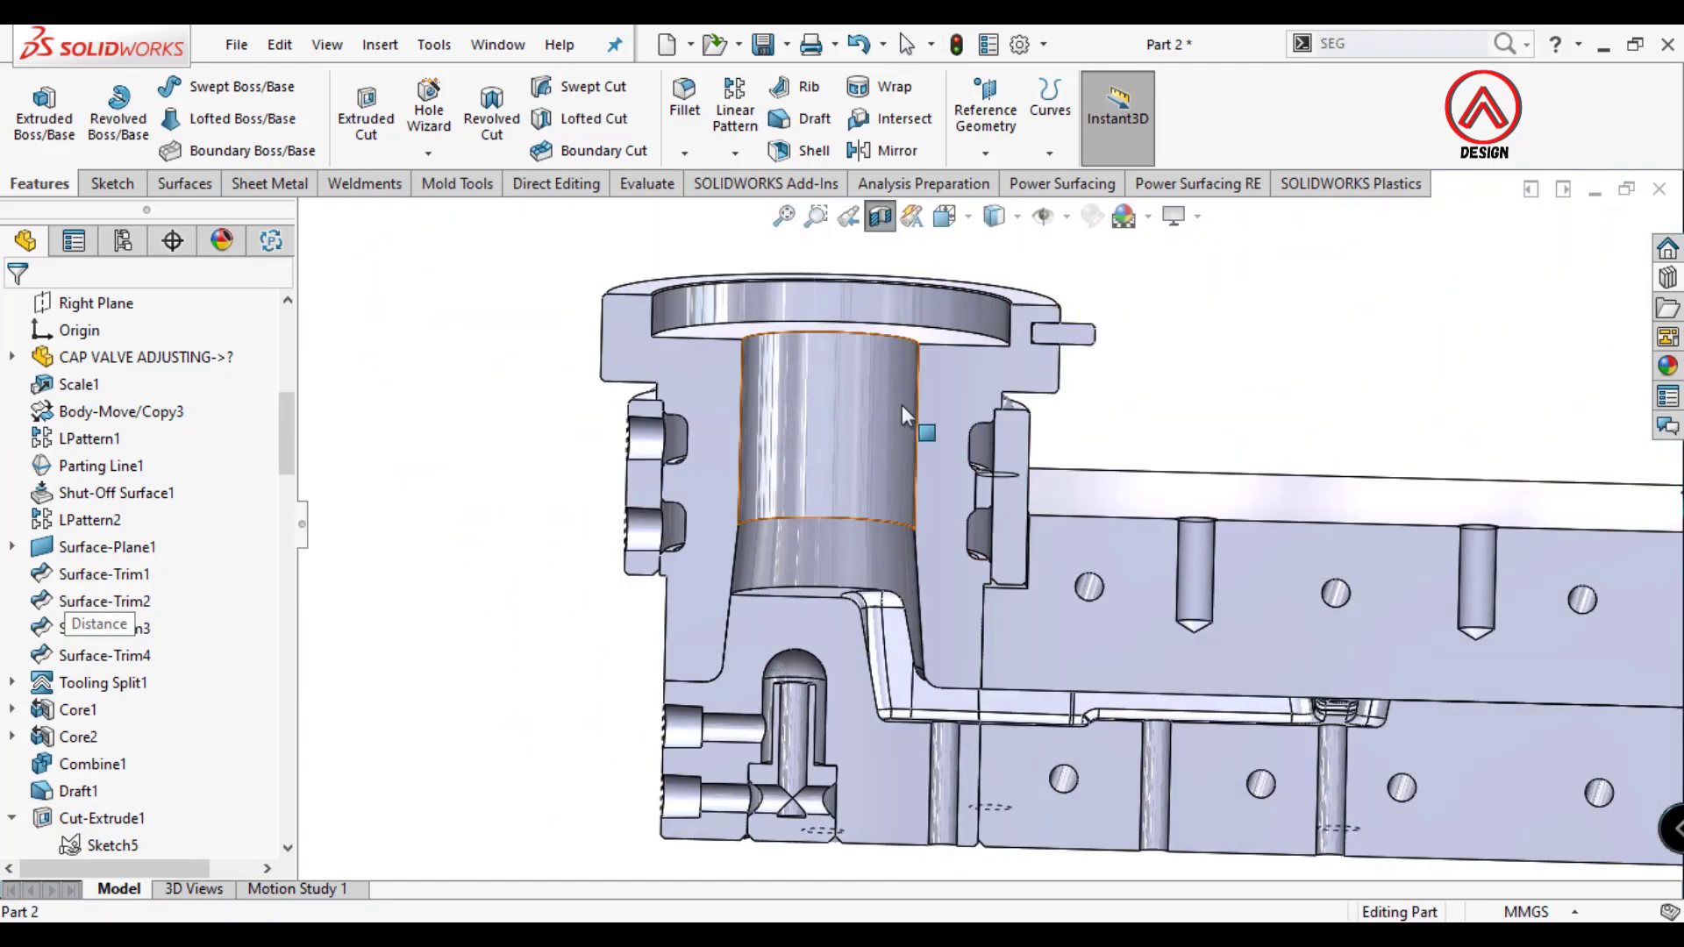
scroll(938, 351, "up", 3)
left_click(880, 215)
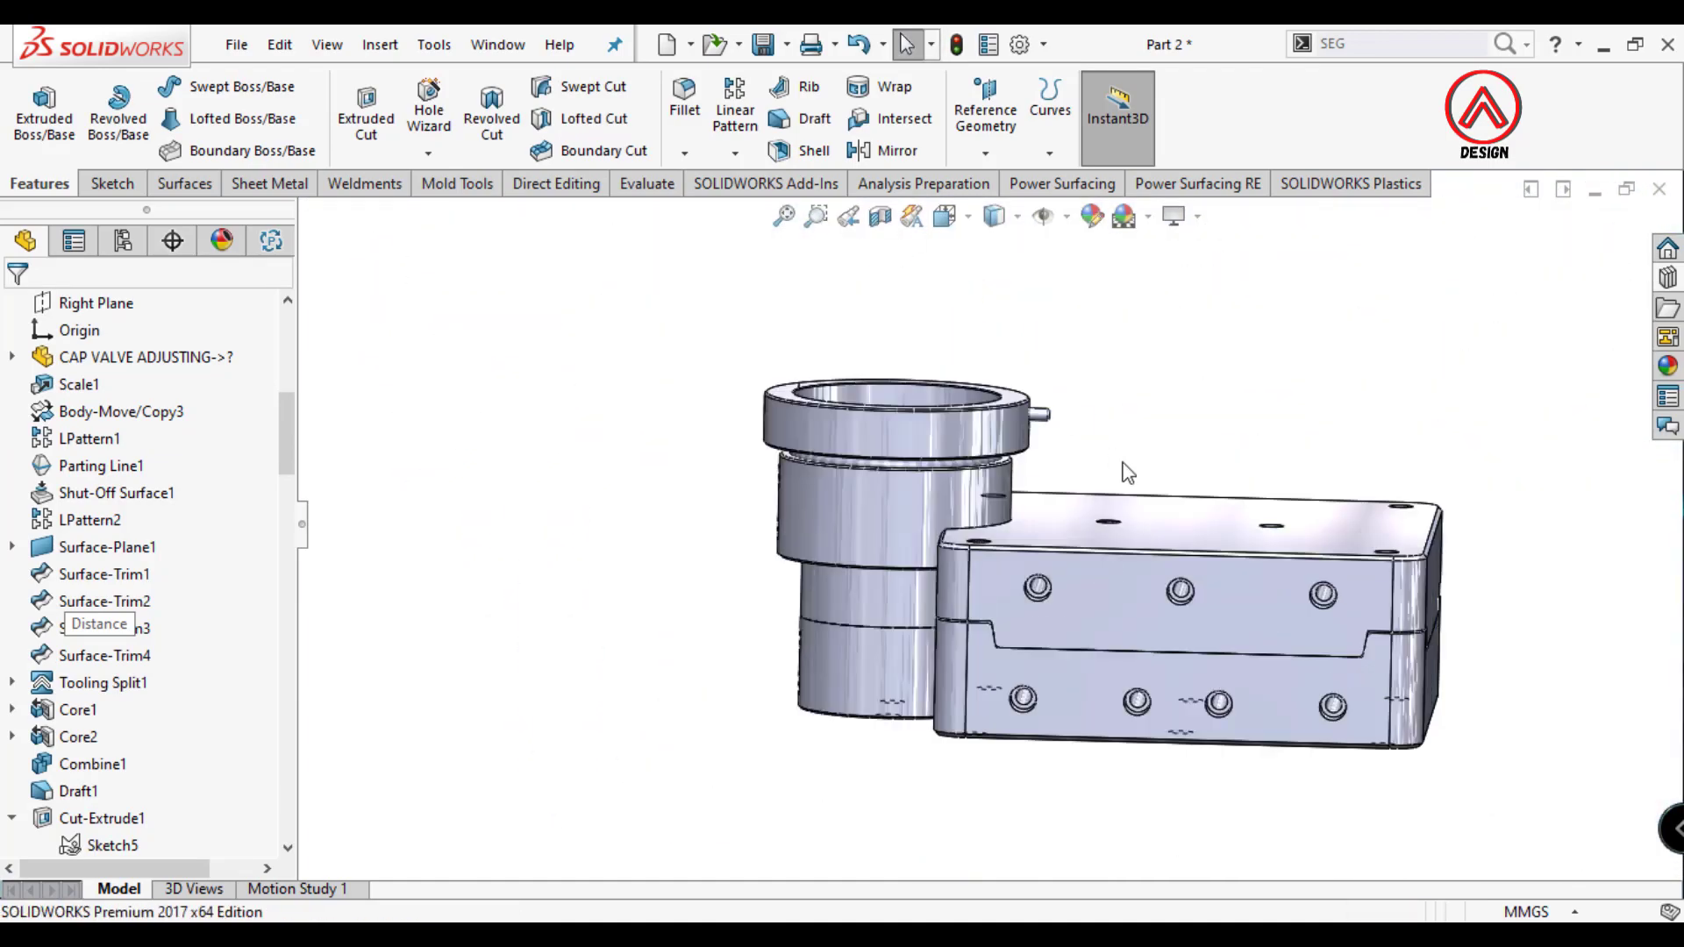
mouse_move(1127, 472)
middle_mouse_down()
mouse_move(1119, 568)
mouse_move(1118, 500)
middle_mouse_up()
left_click(880, 216)
scroll(881, 598, "down", 3)
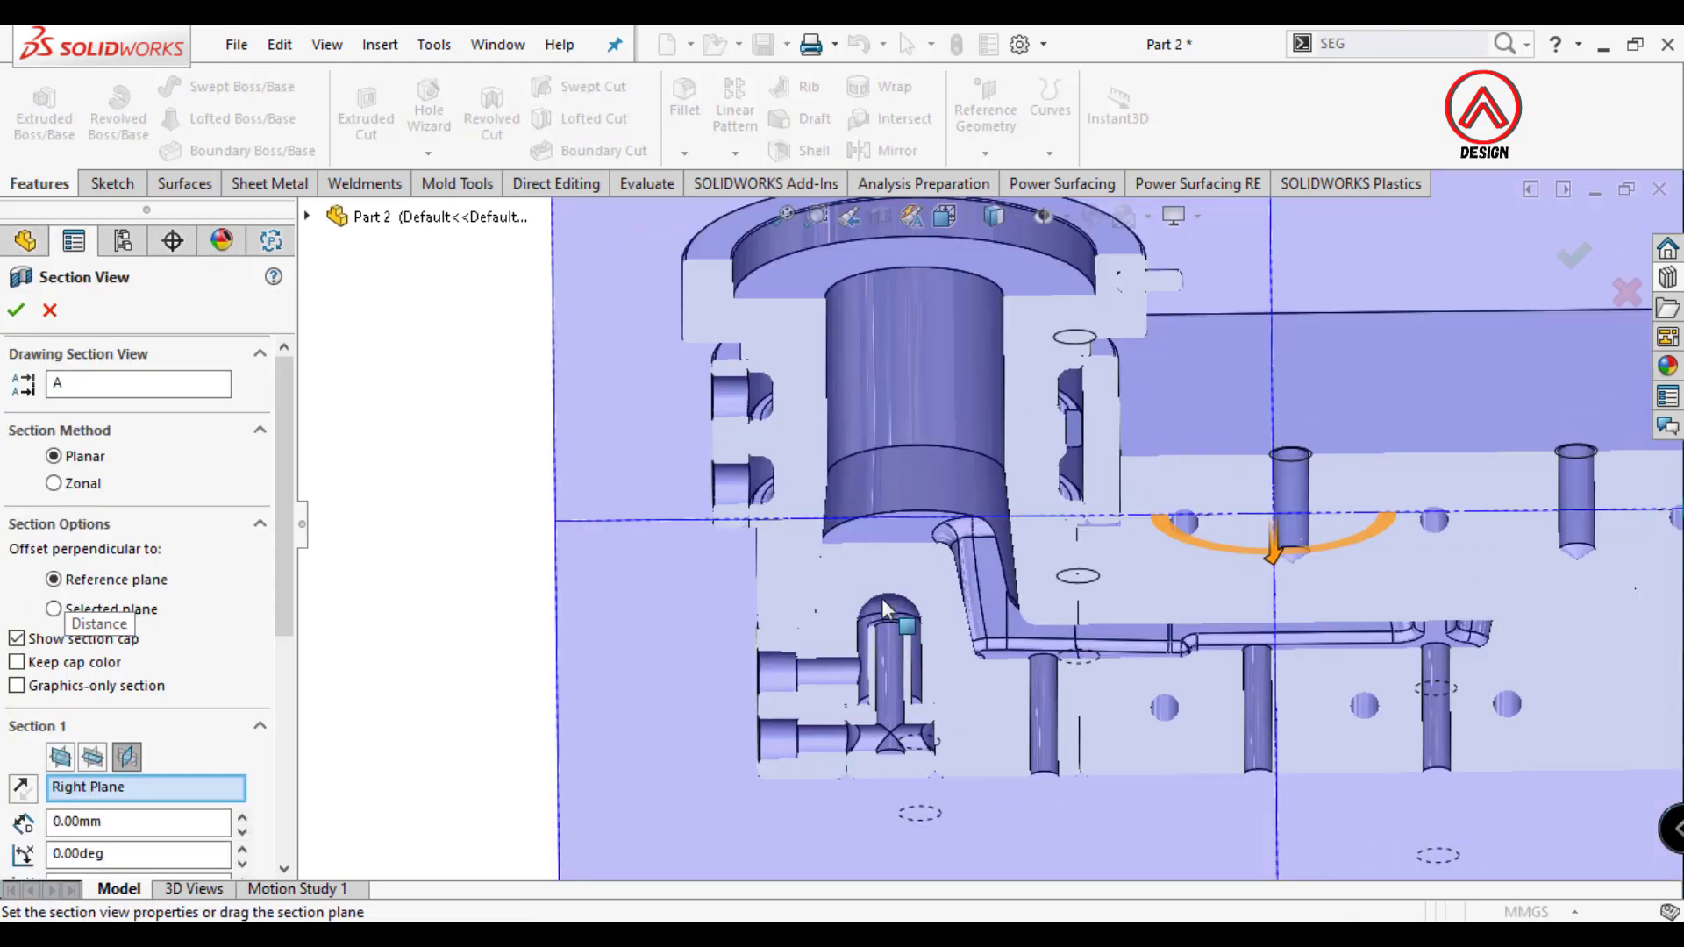
scroll(881, 598, "up", 3)
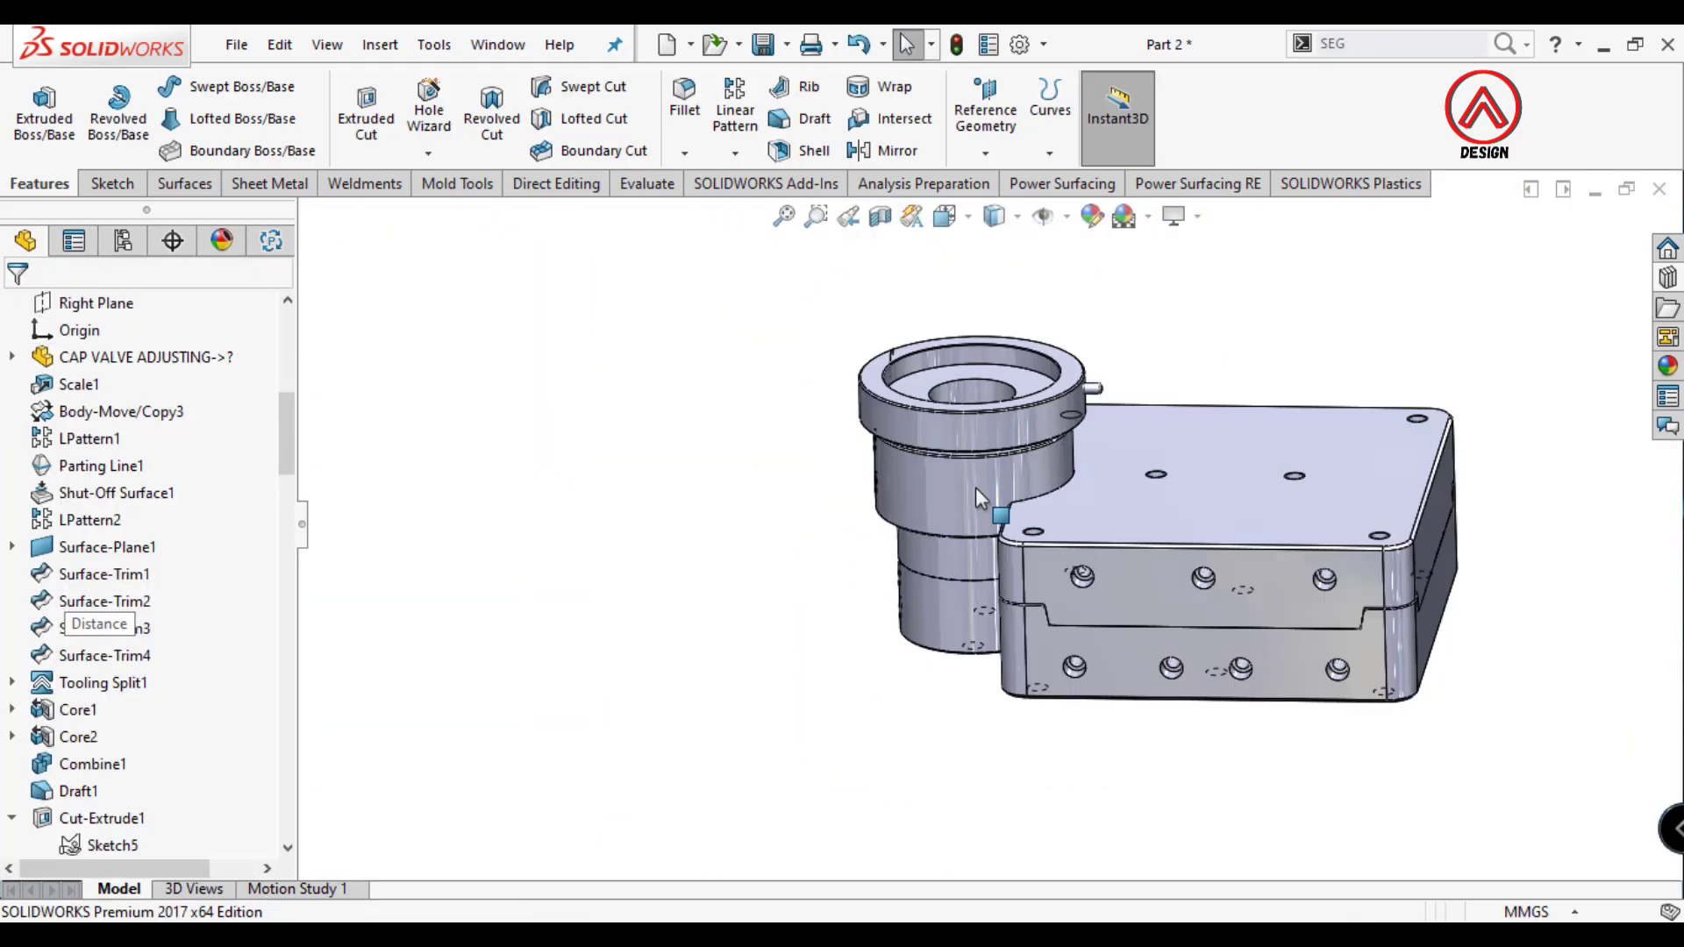
middle_click_drag(1201, 509, 1126, 398)
middle_click_drag(1321, 509, 1164, 879)
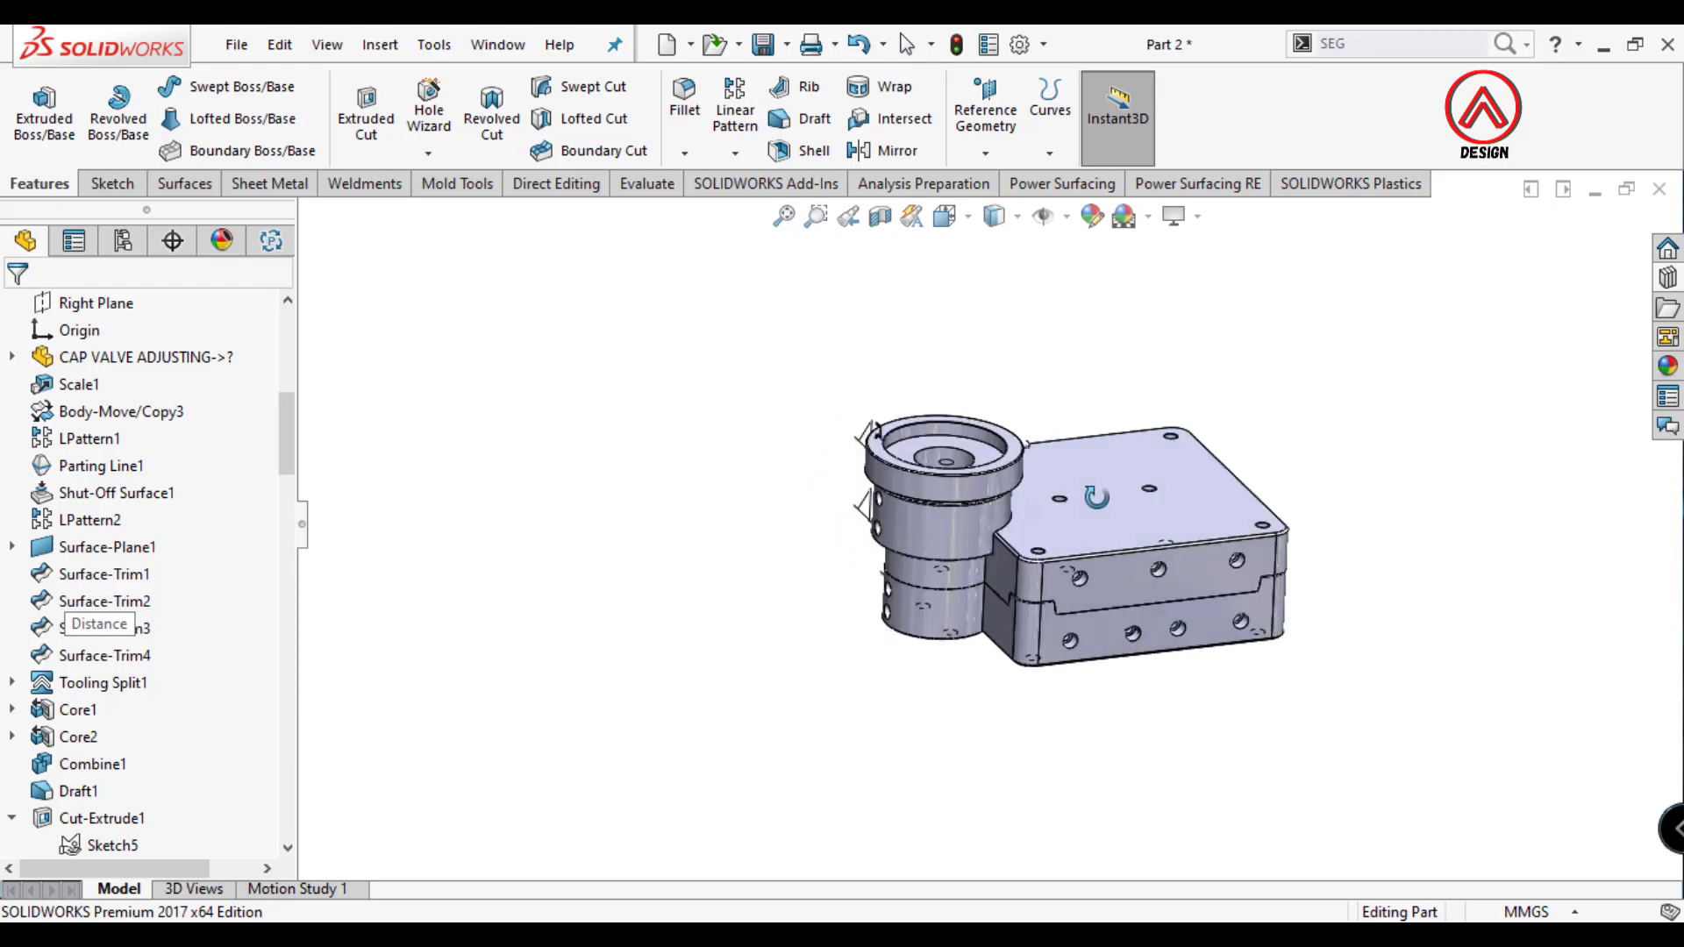